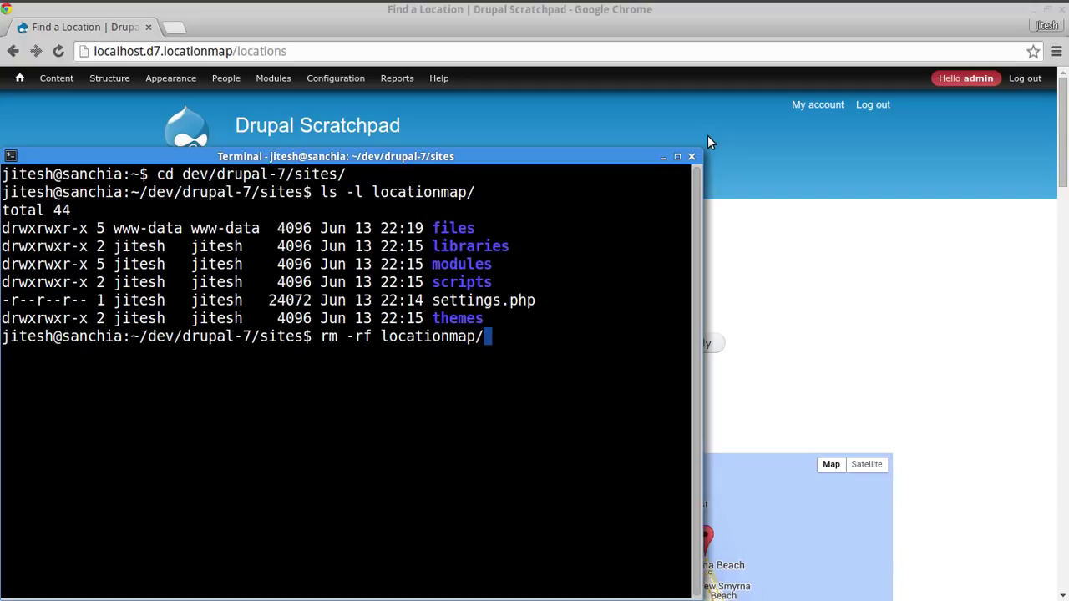
- Delete the old locationmap site folder and recall the earlier drush site-install command
{"action": "key", "text": "Return"}
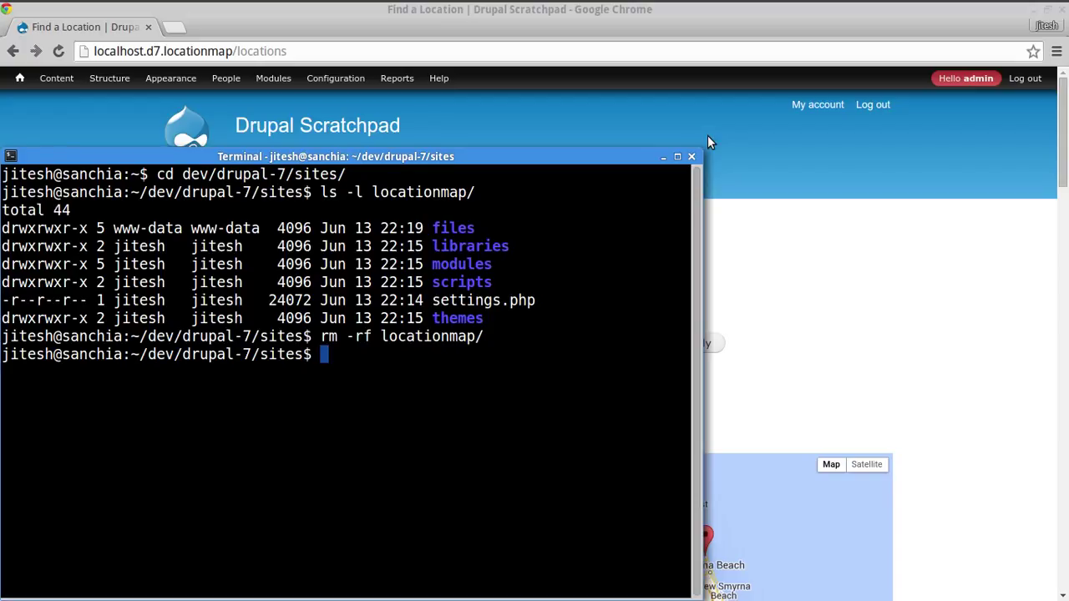
{"action": "key", "text": "ctrl+r"}
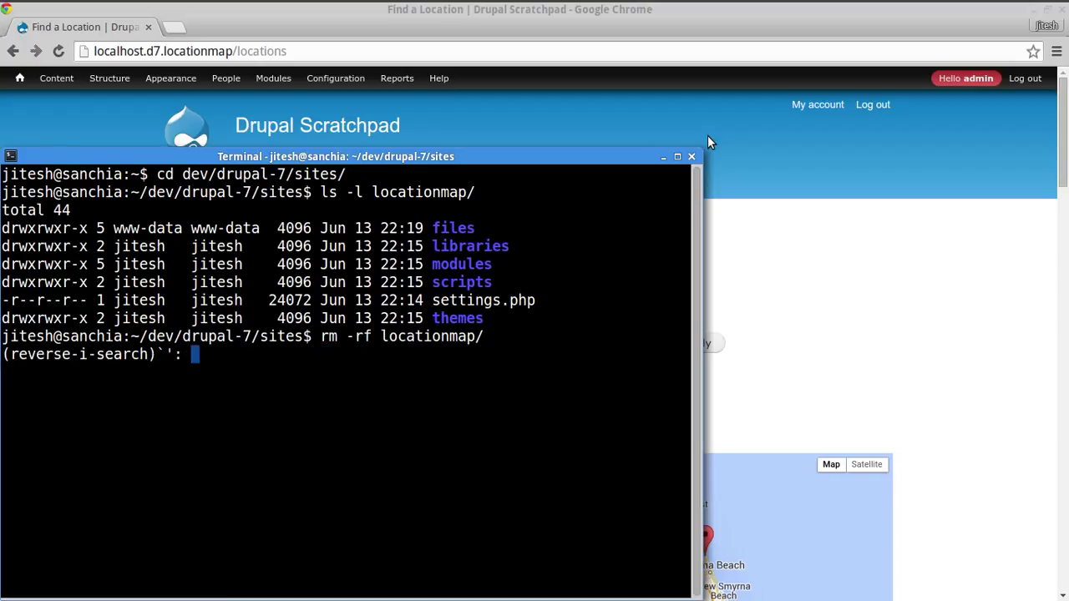
{"action": "type", "text": "site-in"}
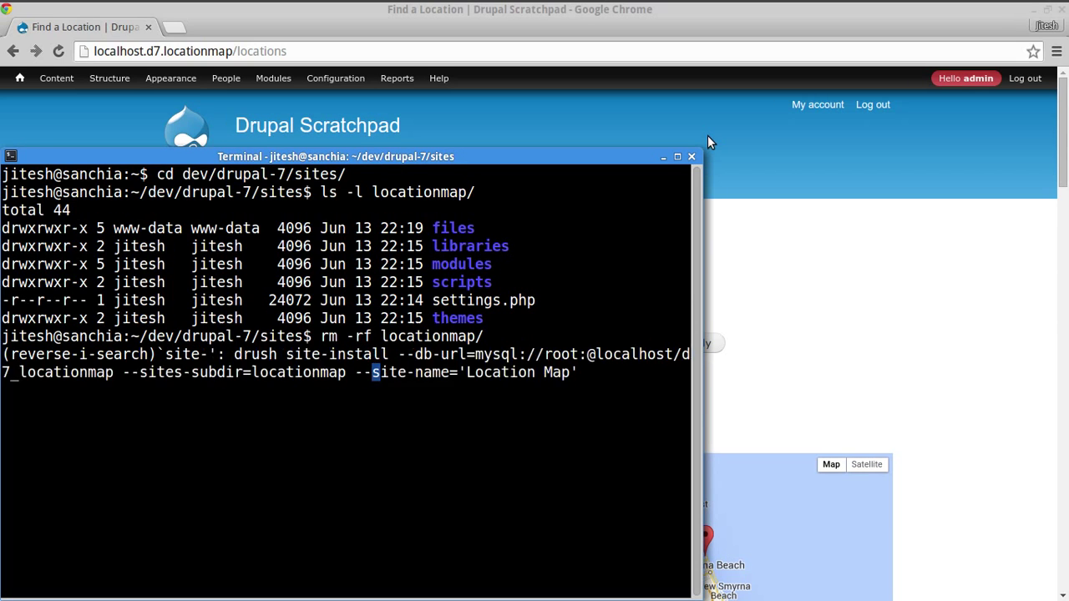
{"action": "key", "text": "Escape"}
{"action": "key", "text": "ctrl+a"}
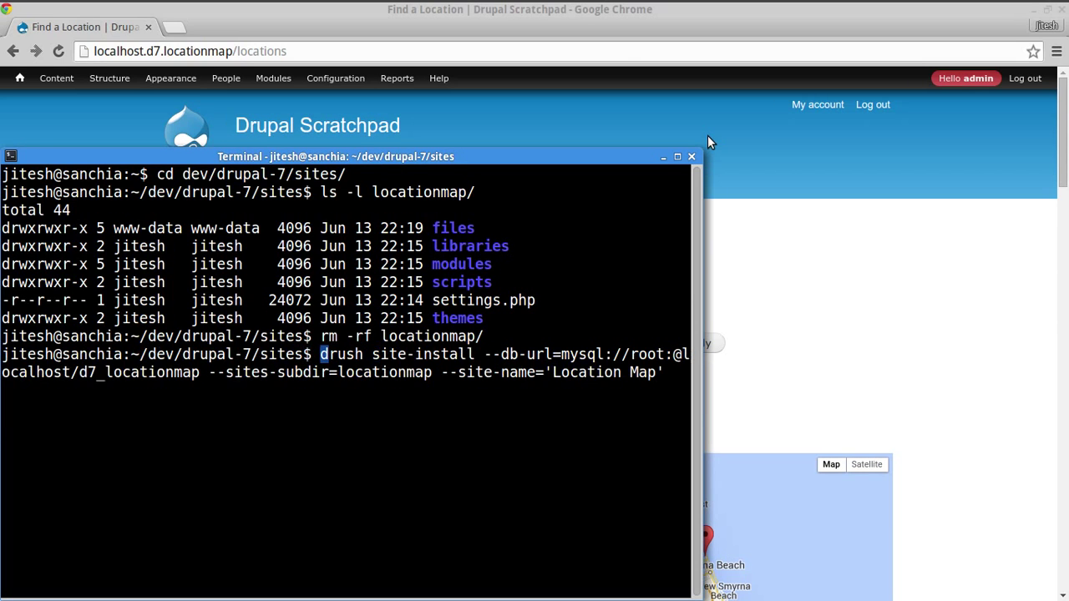
{"action": "key", "text": "alt+f"}
{"action": "key", "text": "alt+f"}
{"action": "key", "text": "Right"}
{"action": "key", "text": "alt+f"}
{"action": "key", "text": "alt+f"}
{"action": "key", "text": "alt+f"}
{"action": "key", "text": "alt+f"}
{"action": "key", "text": "alt+f"}
{"action": "key", "text": "alt+f"}
{"action": "key", "text": "alt+f"}
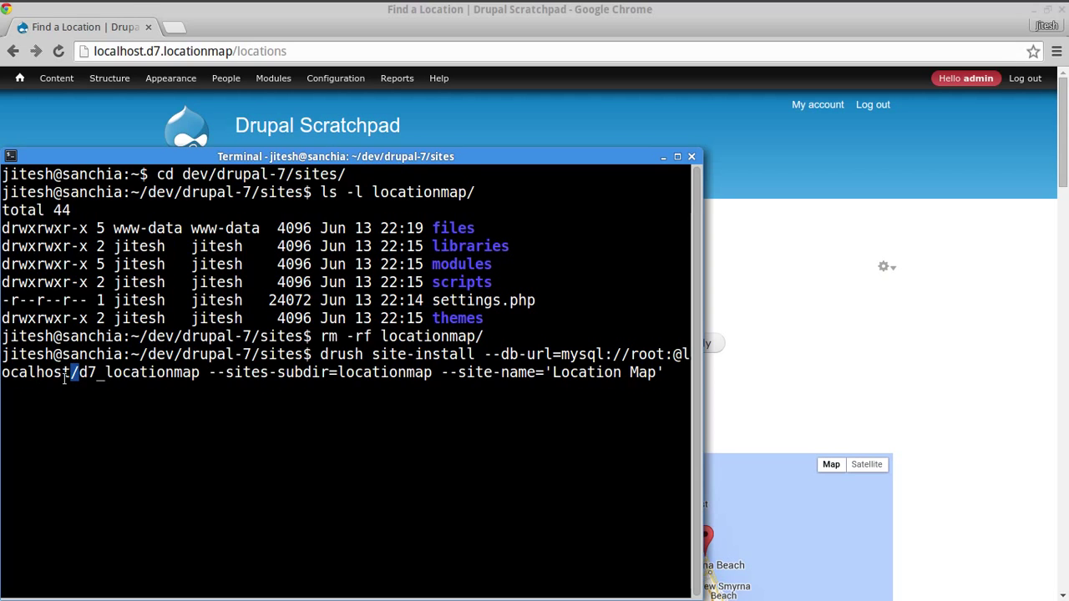
- Run site-install with database d7_locationmap, subdirectory locationmap and site name Location Map, answering y
{"action": "left_click_drag", "start_coordinate": [82, 379], "coordinate": [199, 374]}
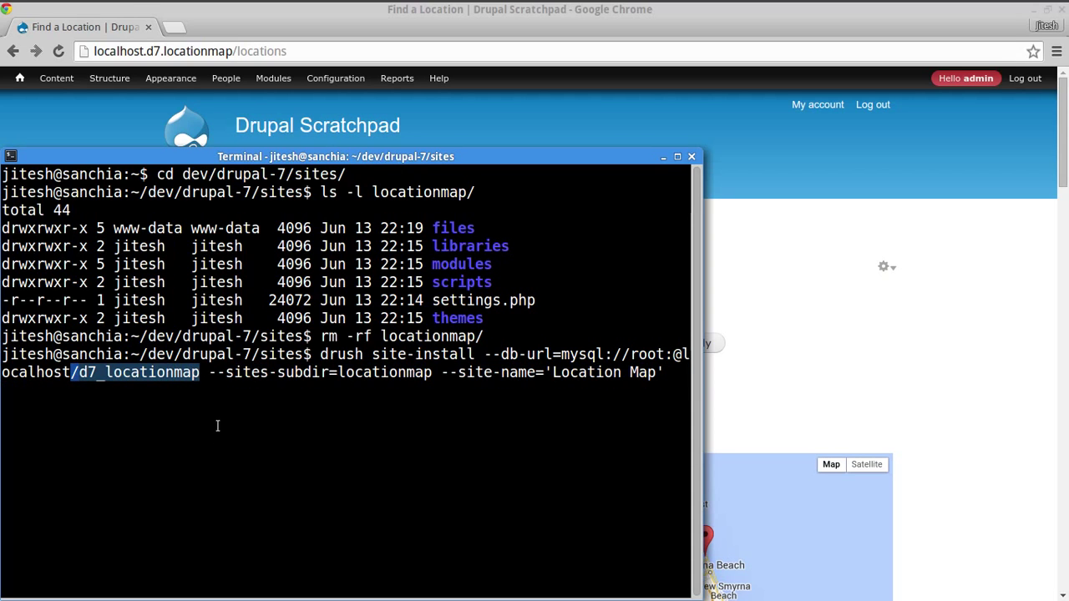
{"action": "left_click", "coordinate": [265, 380]}
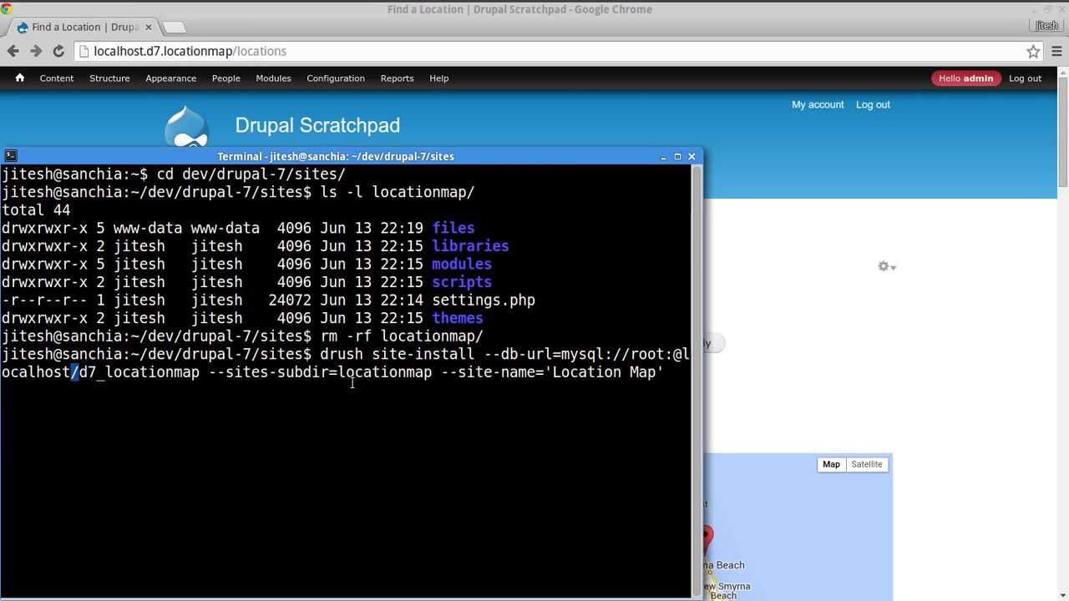
{"action": "left_click_drag", "start_coordinate": [338, 374], "coordinate": [429, 380]}
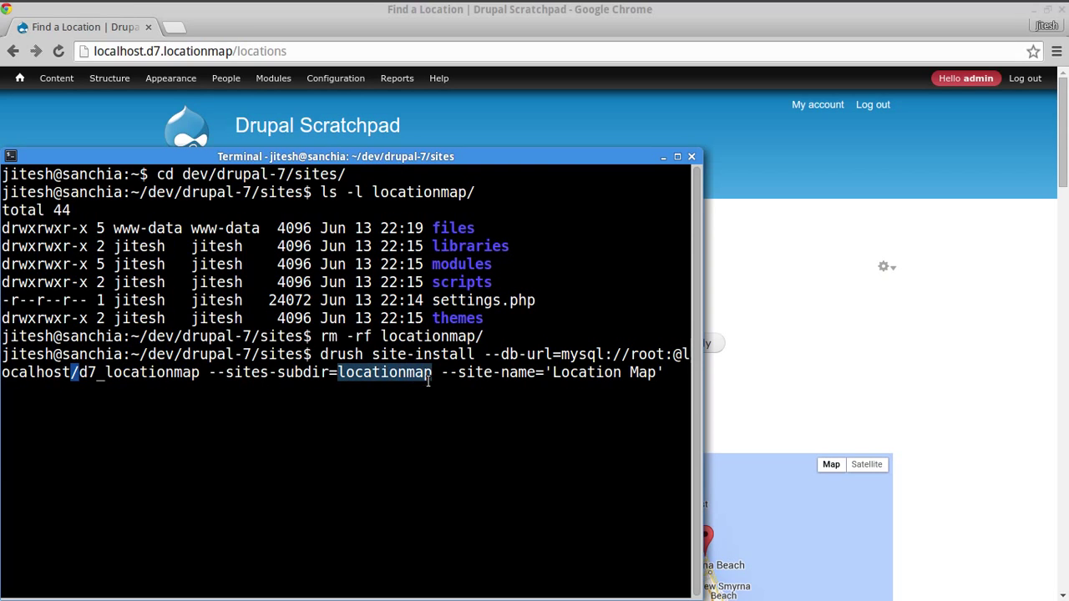
{"action": "left_click", "coordinate": [518, 375]}
{"action": "left_click_drag", "start_coordinate": [553, 374], "coordinate": [655, 373]}
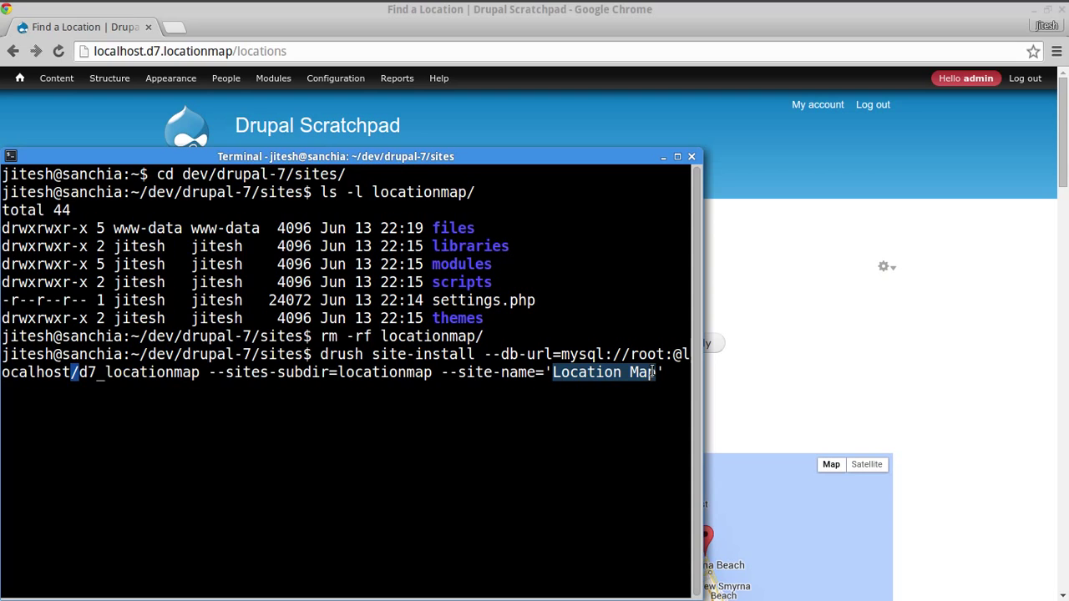
{"action": "left_click", "coordinate": [671, 366]}
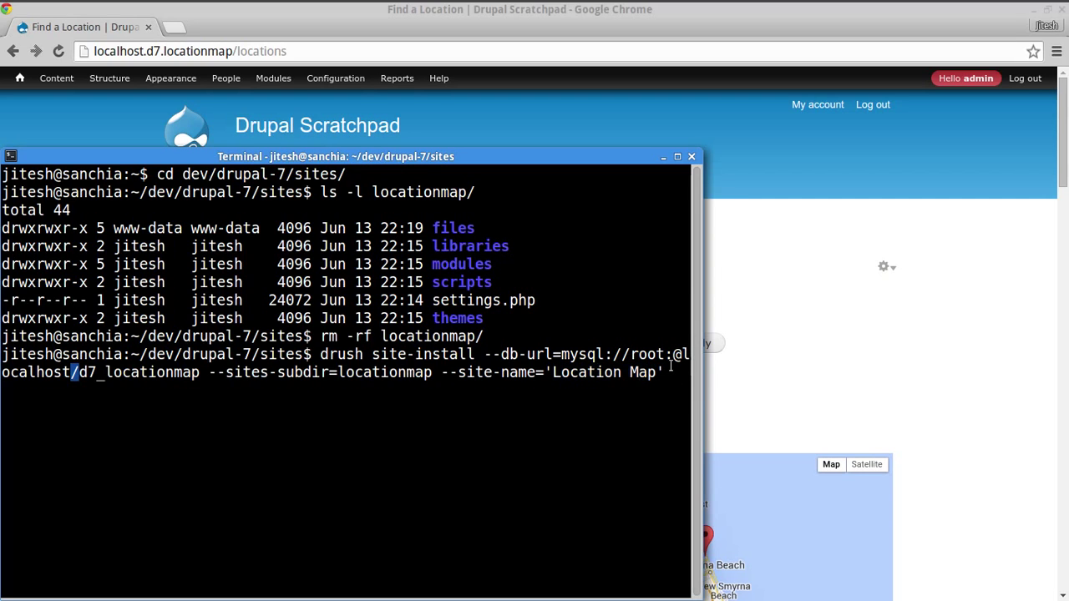
{"action": "key", "text": "Home"}
{"action": "key", "text": "End"}
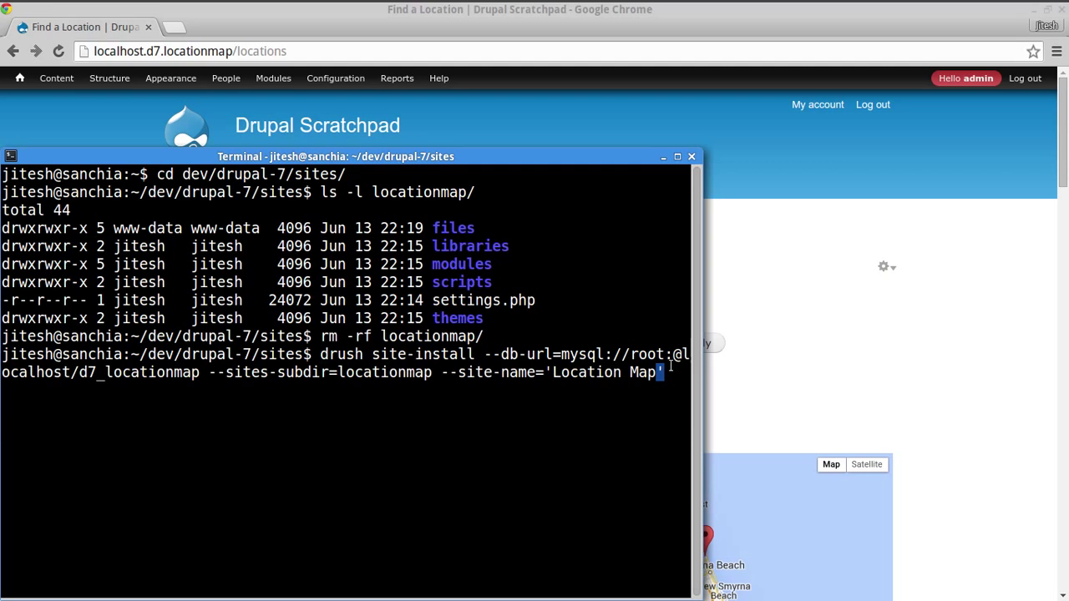
{"action": "key", "text": "Return"}
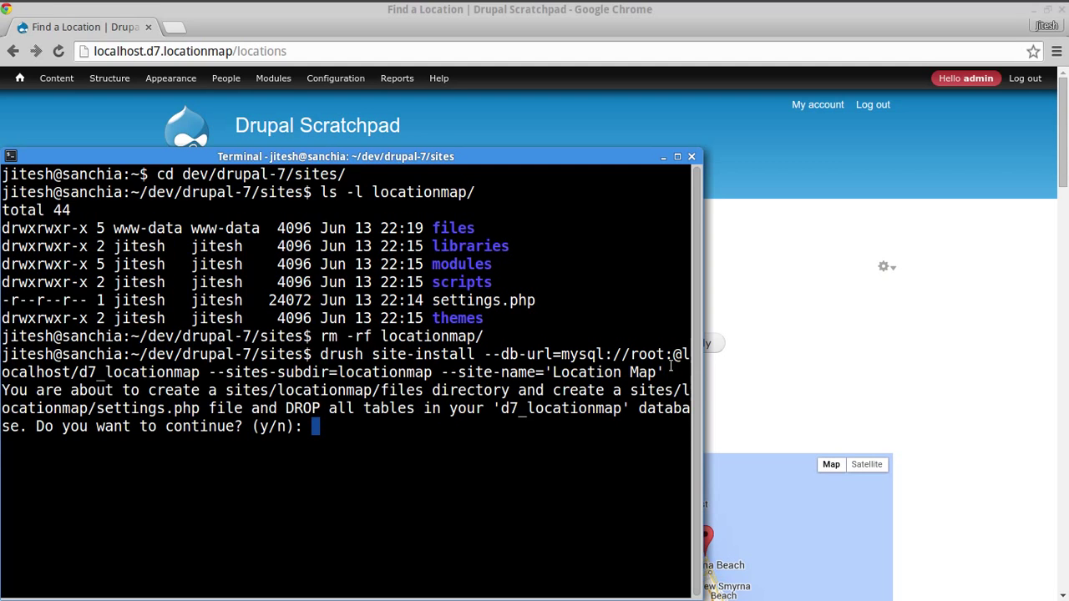
{"action": "type", "text": "y"}
{"action": "key", "text": "Return"}
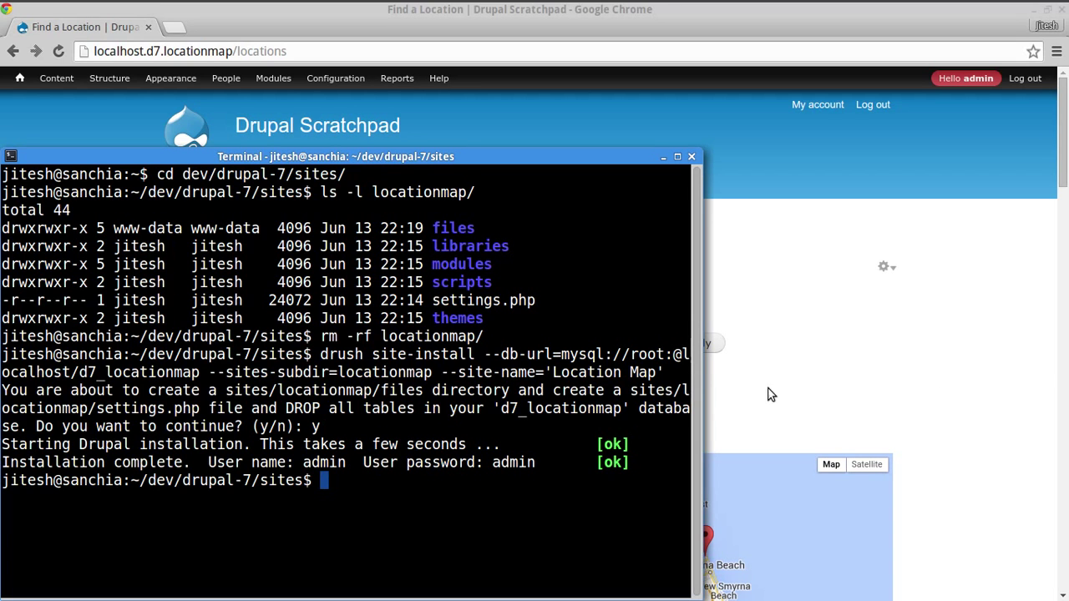
- Load the new site's front page by removing 'locations' from the browser address
{"action": "left_click", "coordinate": [974, 328]}
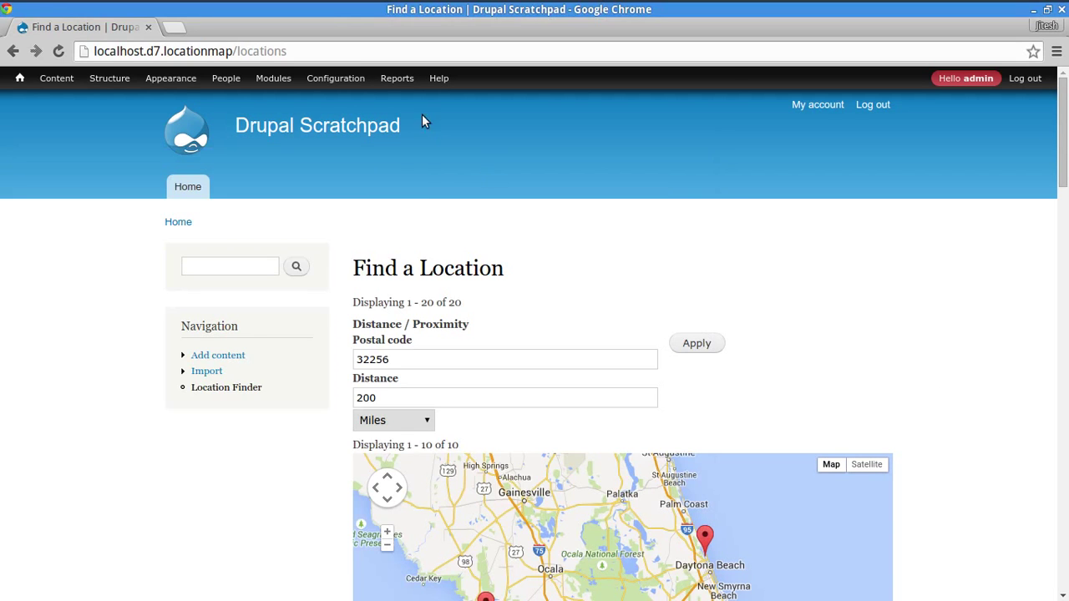
{"action": "mouse_move", "coordinate": [20, 82]}
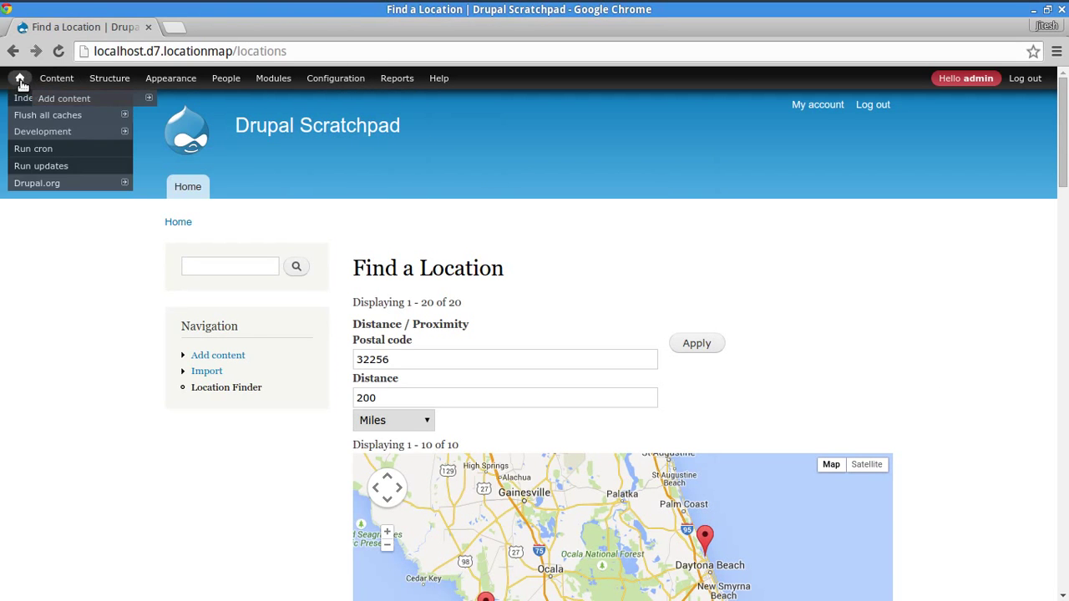
{"action": "left_click_drag", "start_coordinate": [237, 51], "coordinate": [593, 64]}
{"action": "key", "text": "BackSpace"}
{"action": "key", "text": "Return"}
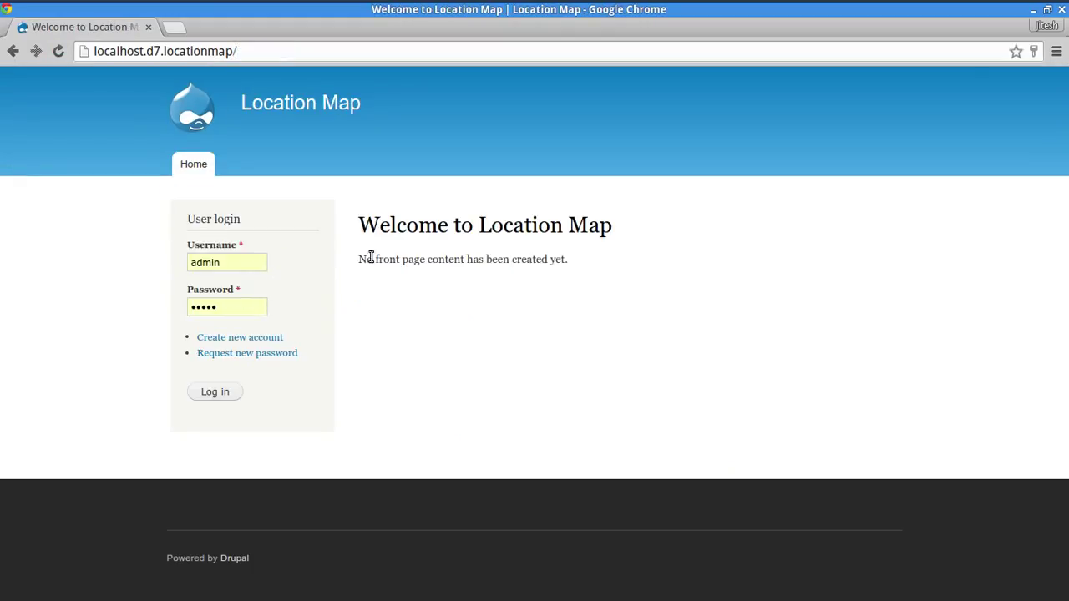
{"action": "left_click_drag", "start_coordinate": [359, 224], "coordinate": [614, 226]}
{"action": "left_click", "coordinate": [620, 441]}
- Log in as the site administrator and briefly check the Modules page
{"action": "left_click", "coordinate": [220, 394]}
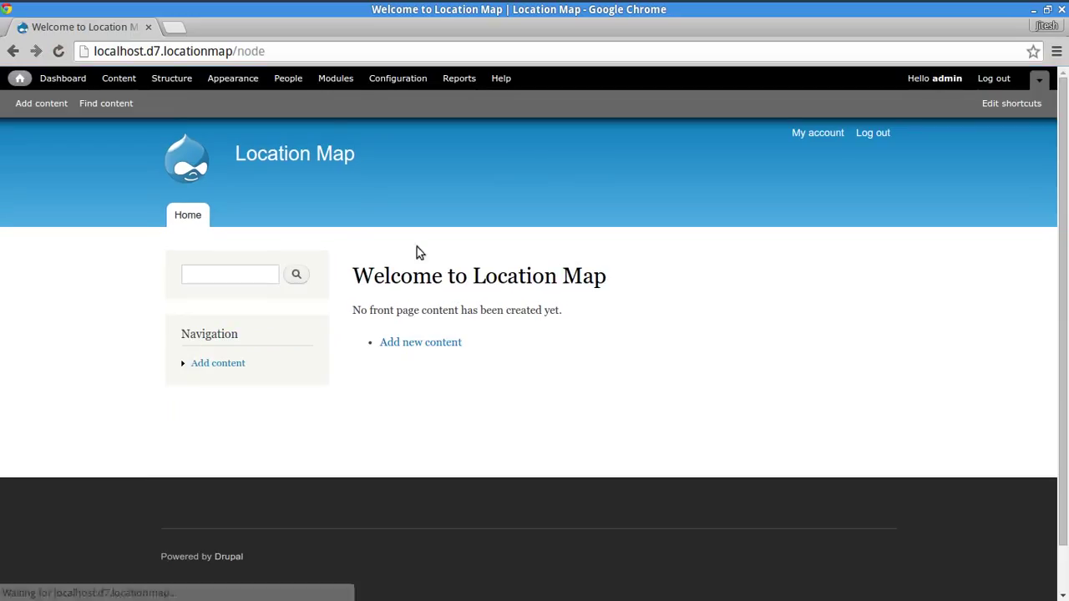
{"action": "left_click", "coordinate": [327, 79]}
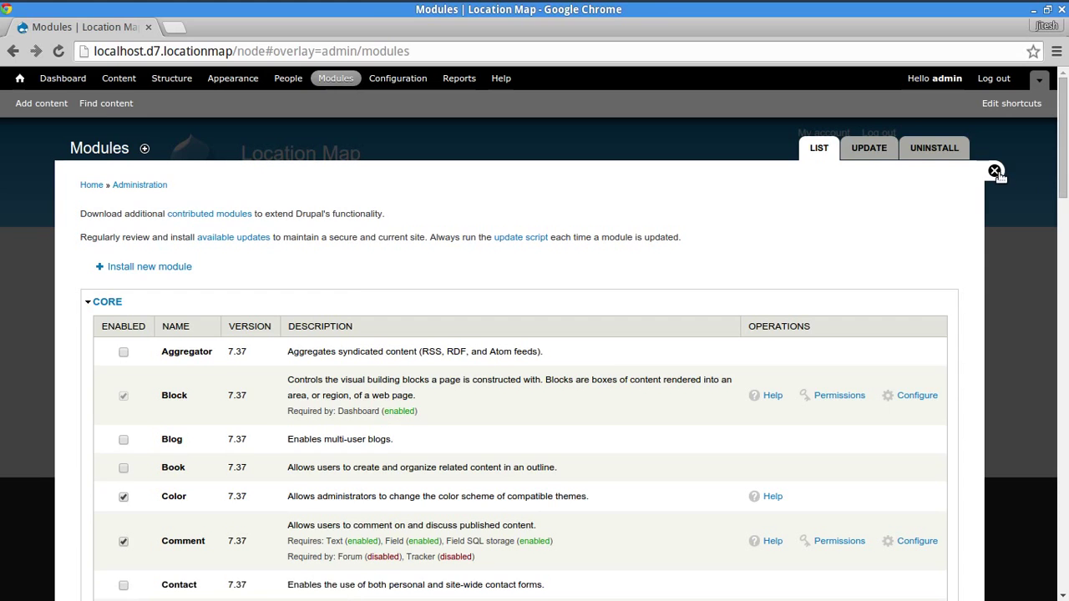
{"action": "left_click", "coordinate": [1029, 167]}
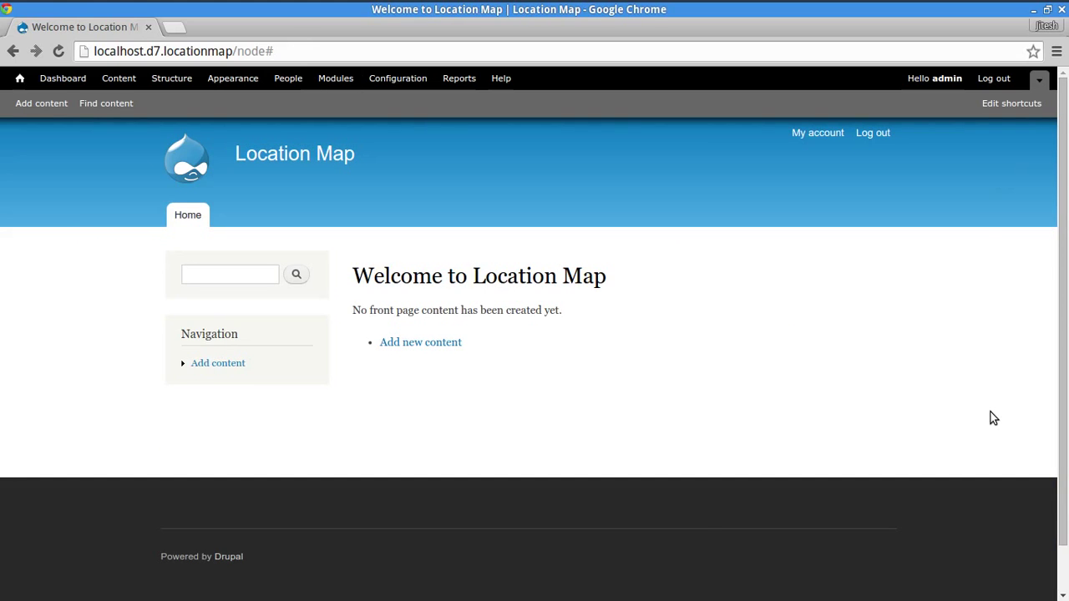
{"action": "key", "text": "alt+Tab"}
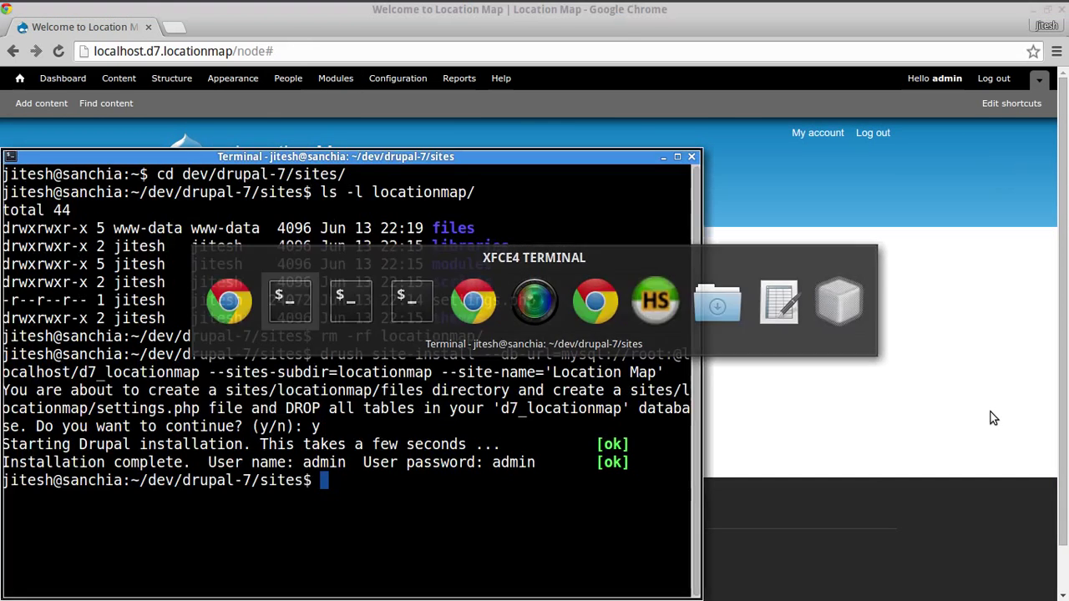
- Move into locationmap/ and run 'drush dis-bad && drush en-good'
{"action": "type", "text": "cd location"}
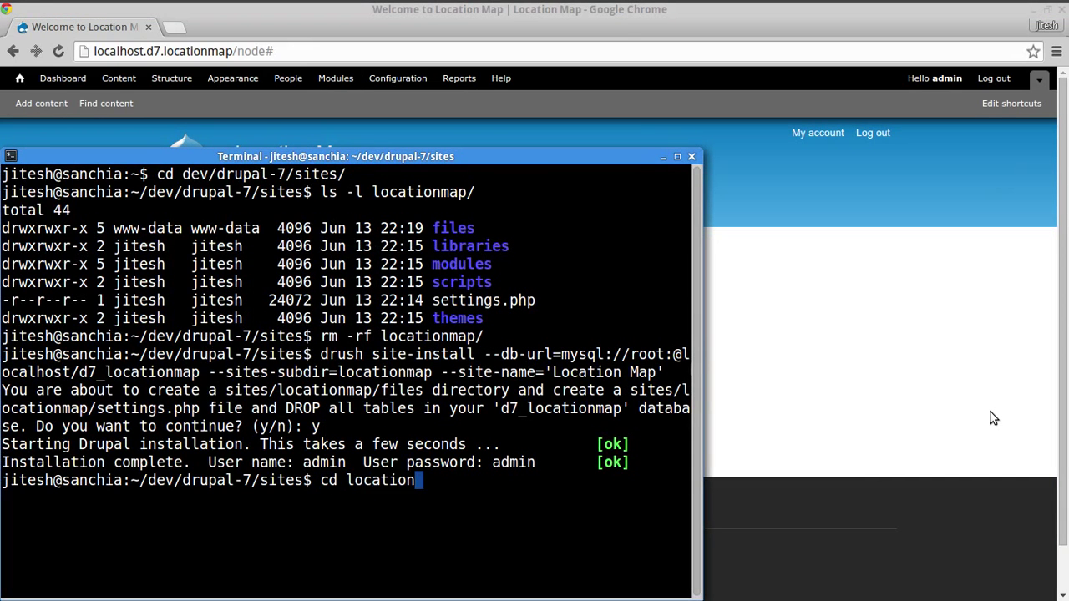
{"action": "key", "text": "Tab"}
{"action": "key", "text": "Return"}
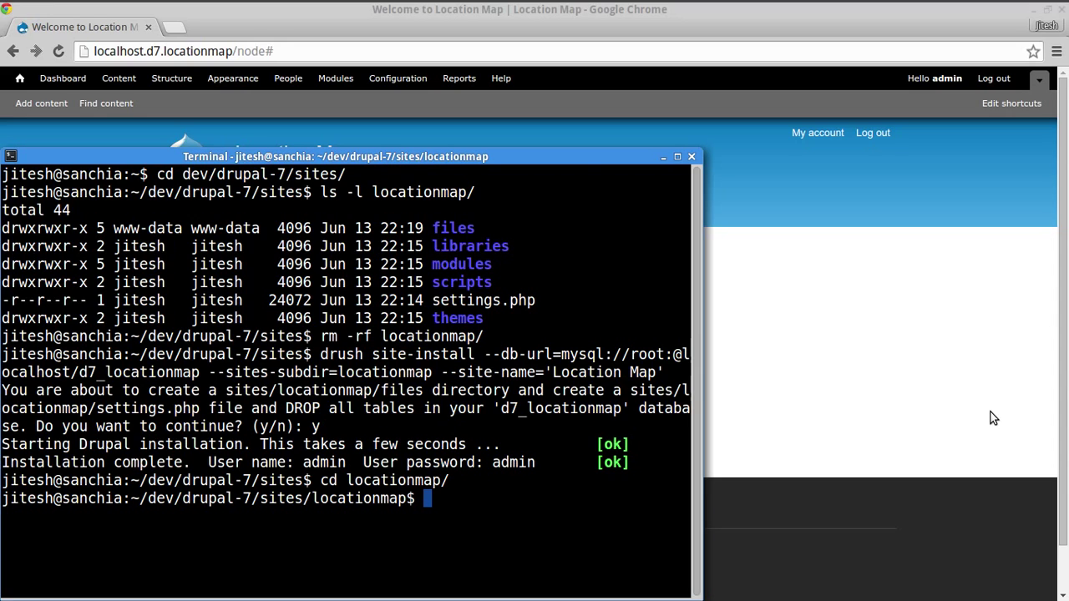
{"action": "type", "text": "drush en-"}
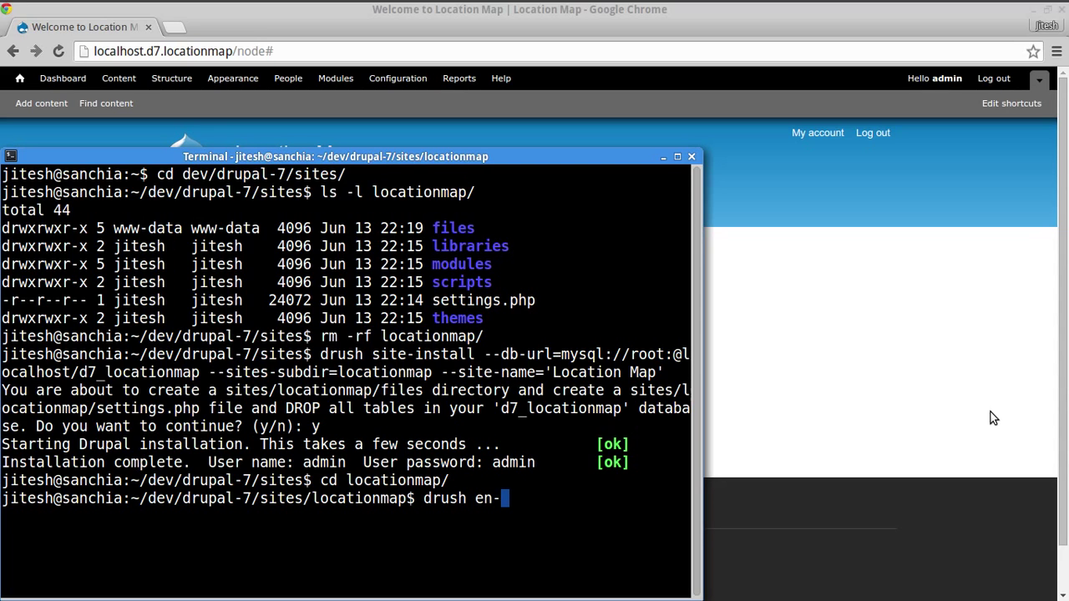
{"action": "key", "text": "BackSpace"}
{"action": "key", "text": "BackSpace"}
{"action": "key", "text": "BackSpace"}
{"action": "type", "text": "dis-m"}
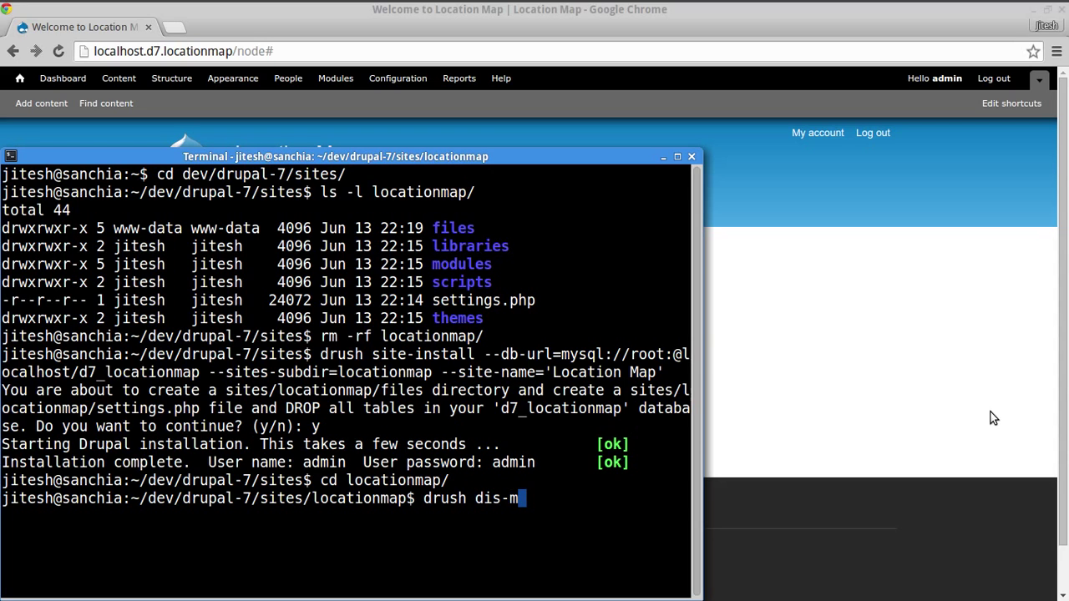
{"action": "key", "text": "BackSpace"}
{"action": "type", "text": "bad && drush en-m"}
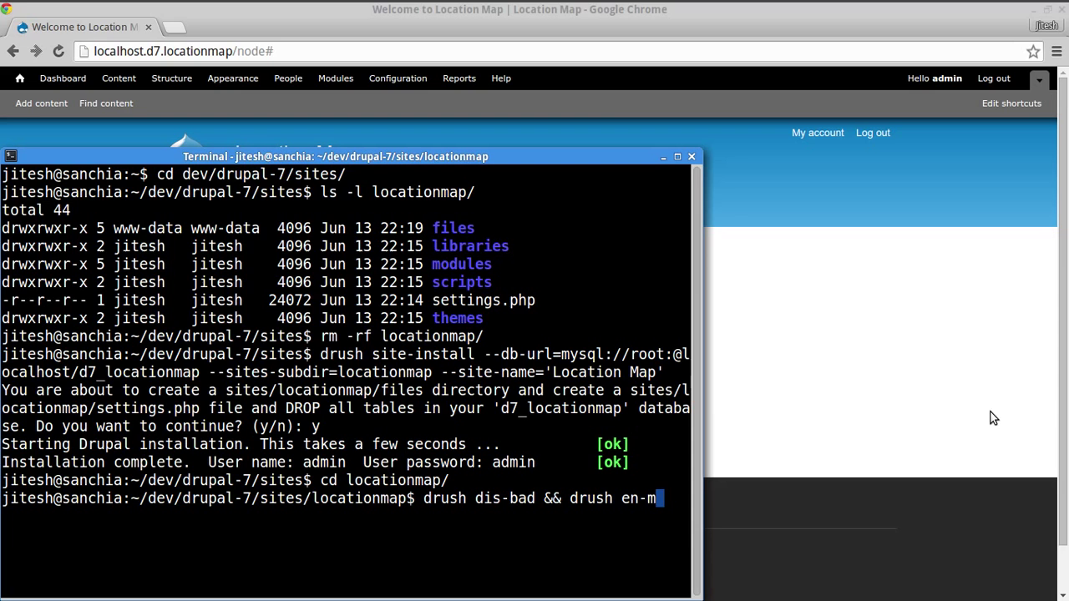
{"action": "key", "text": "BackSpace"}
{"action": "type", "text": "good"}
{"action": "key", "text": "Return"}
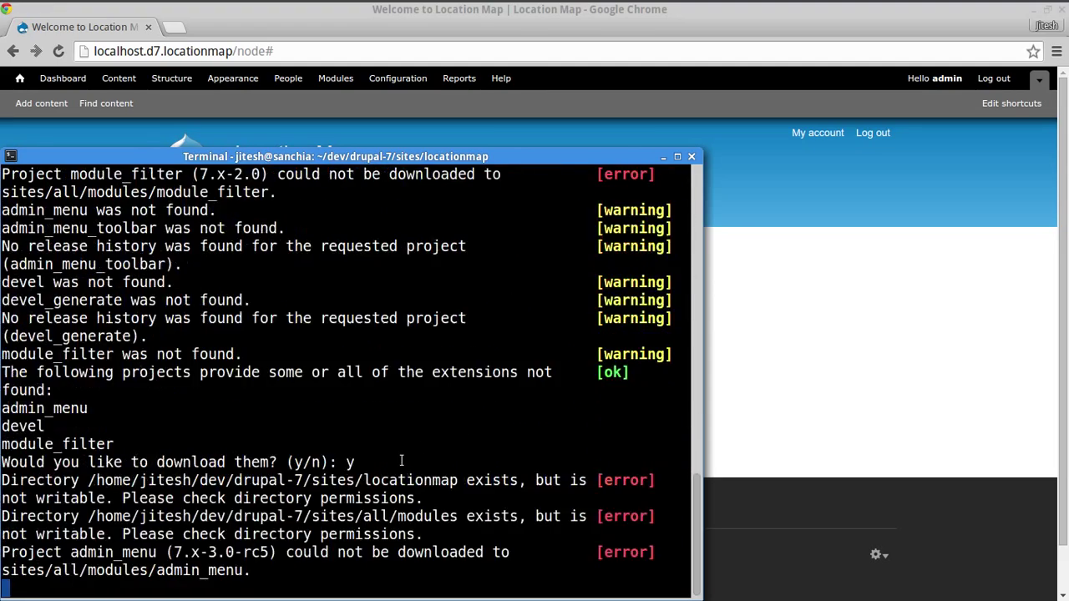
- Interrupt the failing module downloads and list the folder's permissions with ls -la
{"action": "key", "text": "ctrl+c"}
{"action": "type", "text": "ls -la"}
{"action": "key", "text": "Return"}
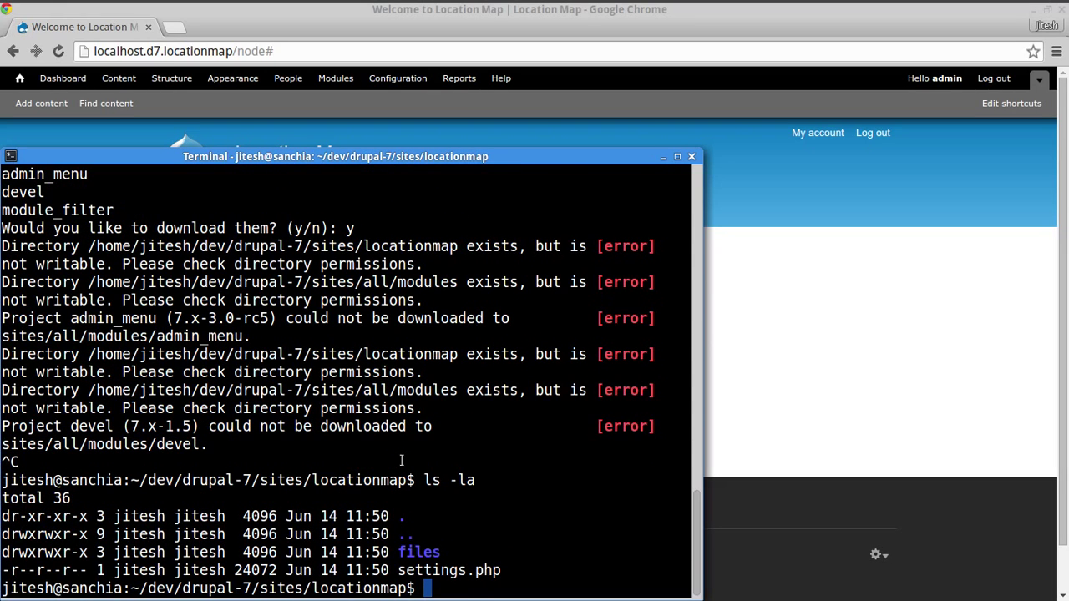
- Make the folder writable and create modules/contrib, custom, features, scripts, libraries and themes folders
{"action": "type", "text": "chmod +w ."}
{"action": "key", "text": "Return"}
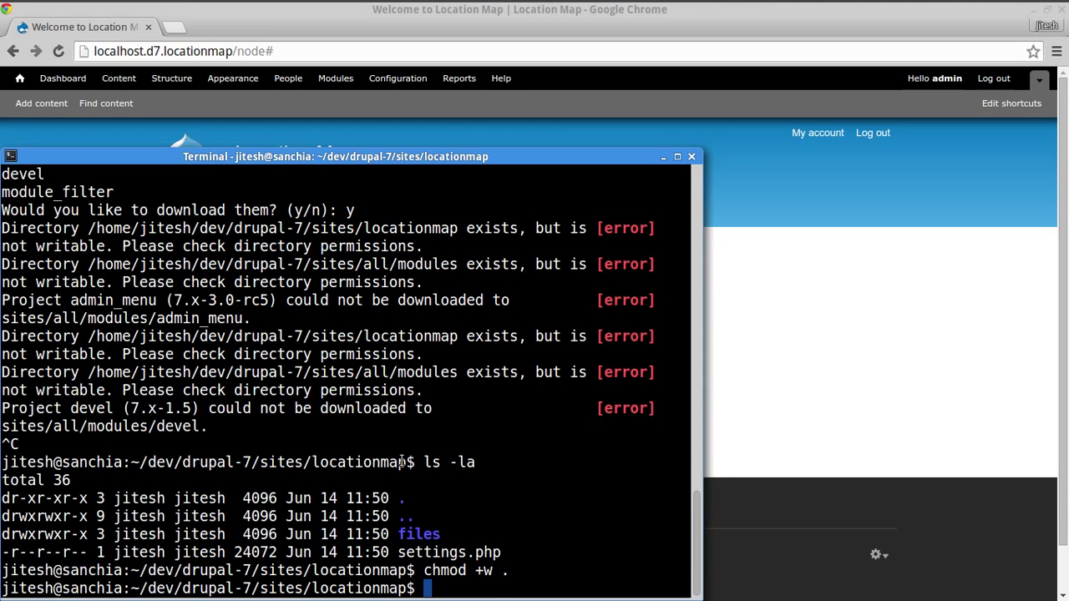
{"action": "key", "text": "ctrl+r"}
{"action": "type", "text": "mkdir"}
{"action": "key", "text": "Escape"}
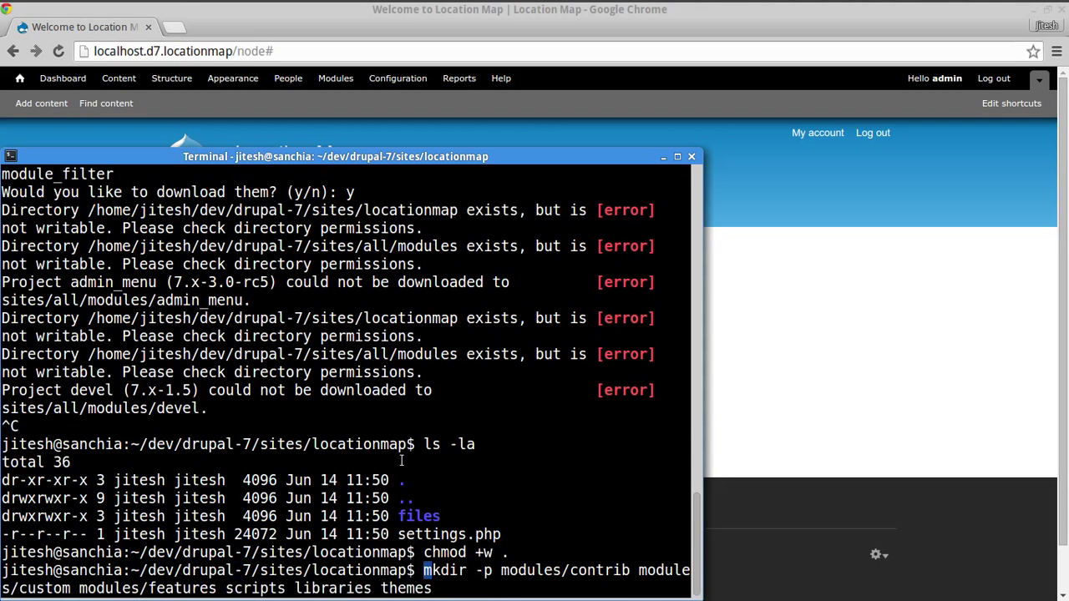
{"action": "key", "text": "Right"}
{"action": "key", "text": "Right"}
{"action": "key", "text": "Right"}
{"action": "key", "text": "Right"}
{"action": "key", "text": "Right"}
{"action": "key", "text": "Right"}
{"action": "double_click", "coordinate": [537, 571]}
{"action": "double_click", "coordinate": [661, 573]}
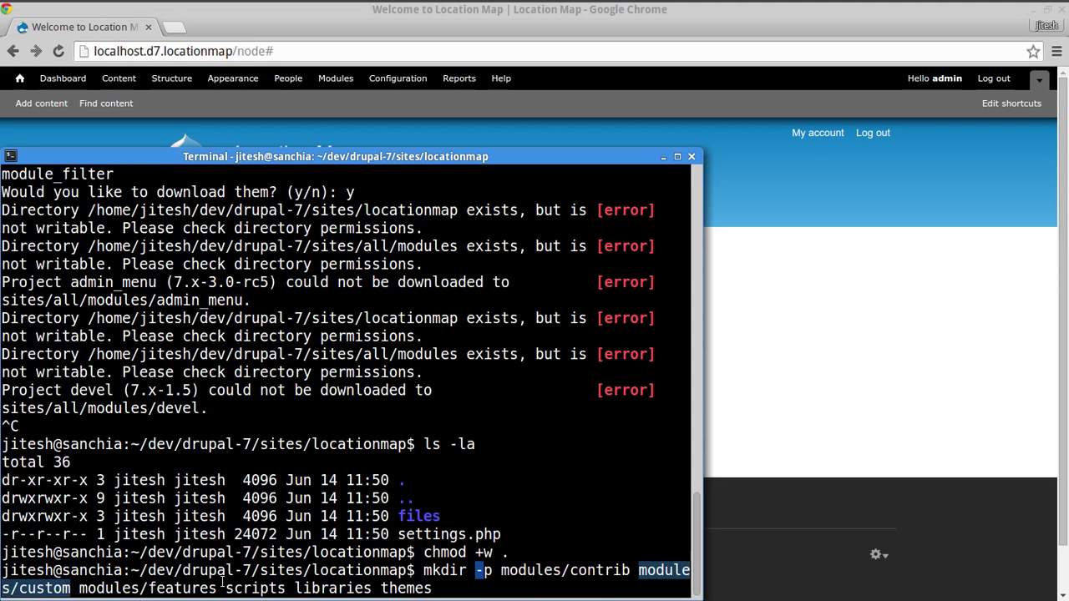
{"action": "double_click", "coordinate": [117, 589]}
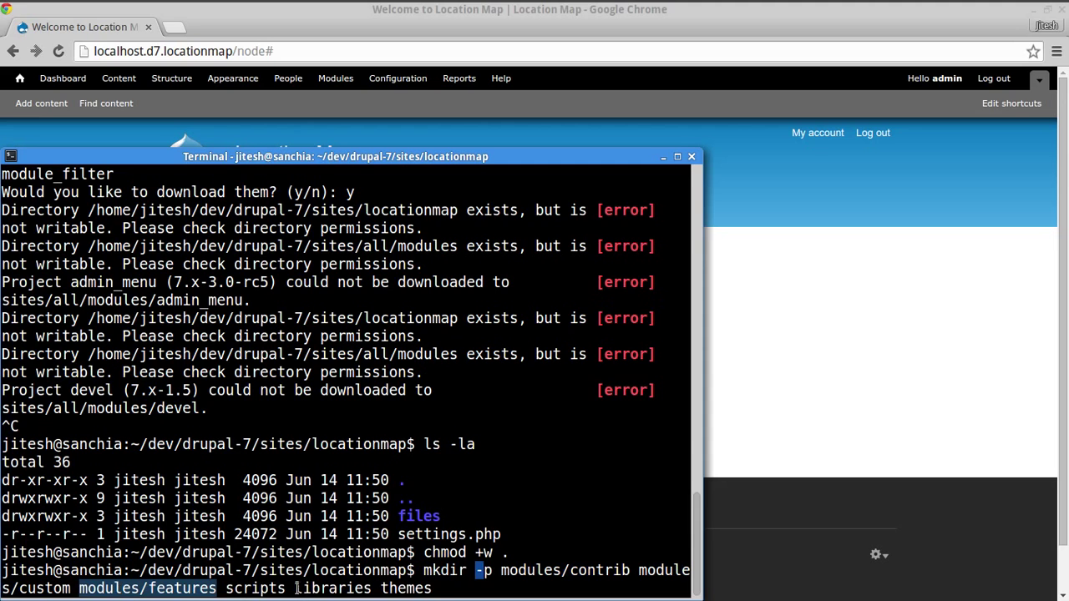
{"action": "double_click", "coordinate": [259, 587]}
{"action": "double_click", "coordinate": [351, 589]}
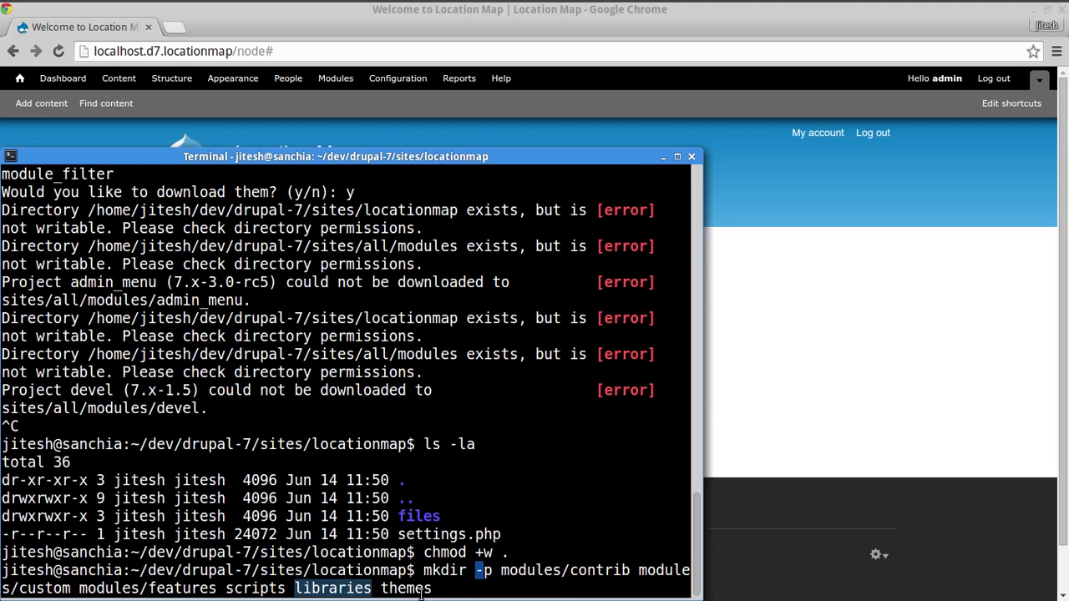
{"action": "double_click", "coordinate": [419, 590]}
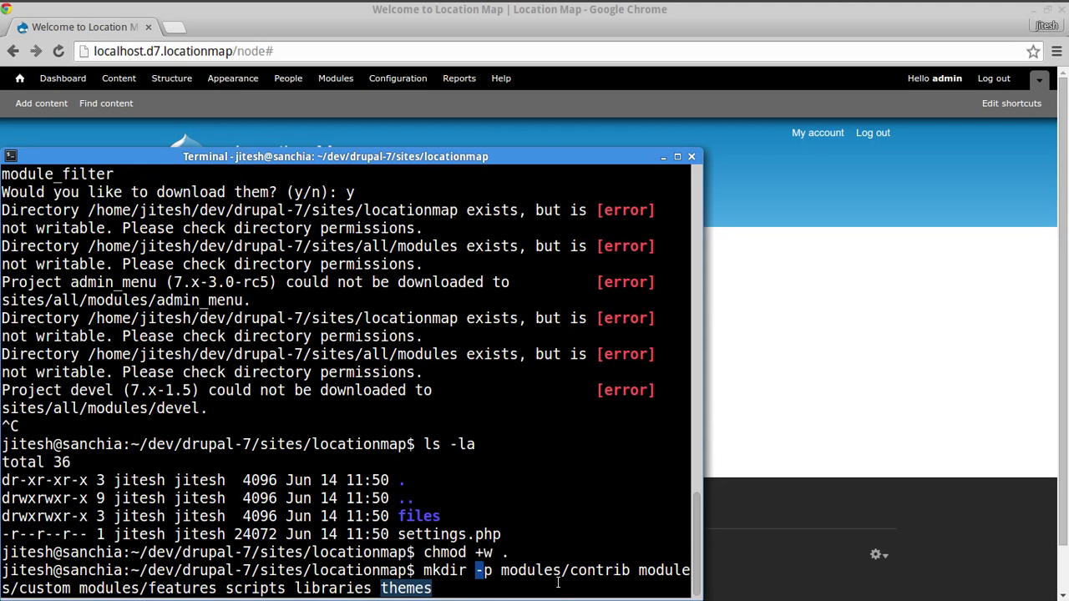
{"action": "key", "text": "End"}
{"action": "key", "text": "Return"}
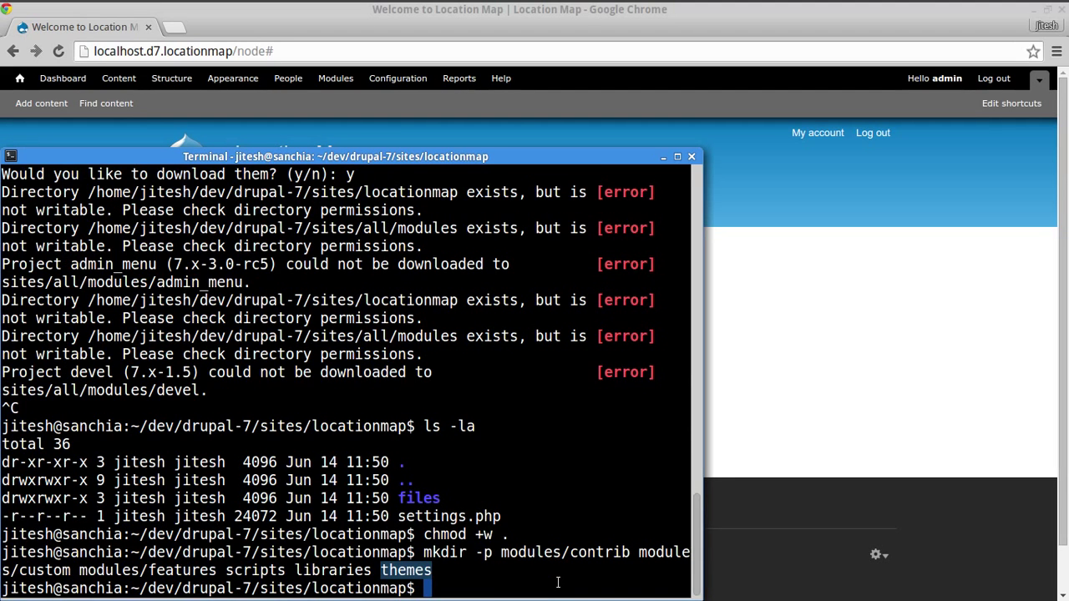
{"action": "type", "text": "ls -la"}
{"action": "key", "text": "Return"}
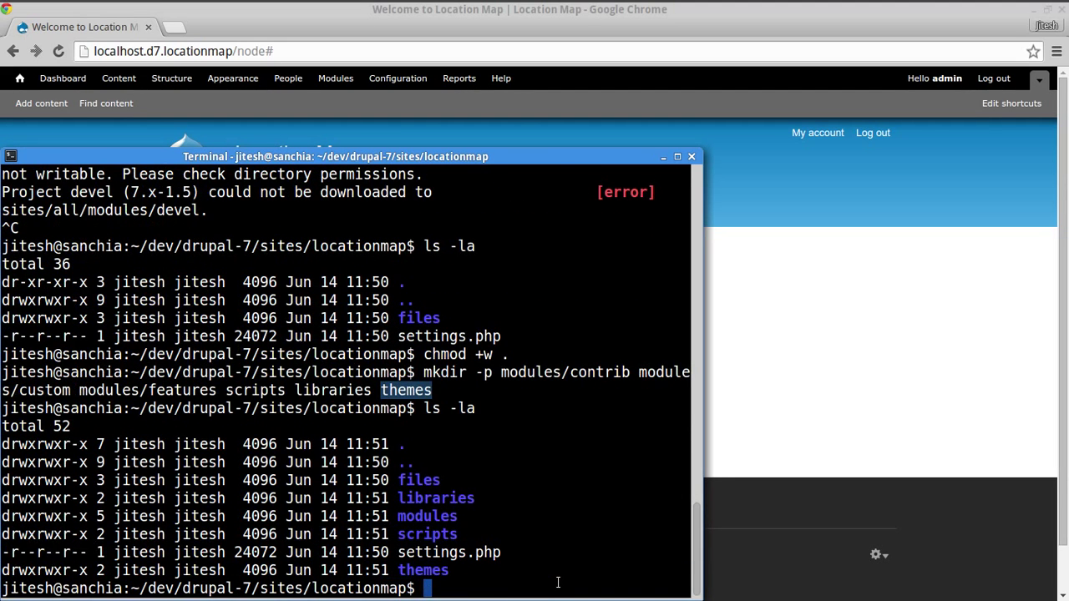
- Recursively give ./files/ www-data:www-data ownership with sudo chown and confirm the listing
{"action": "type", "text": "ch"}
{"action": "key", "text": "Home"}
{"action": "type", "text": "sudo ch"}
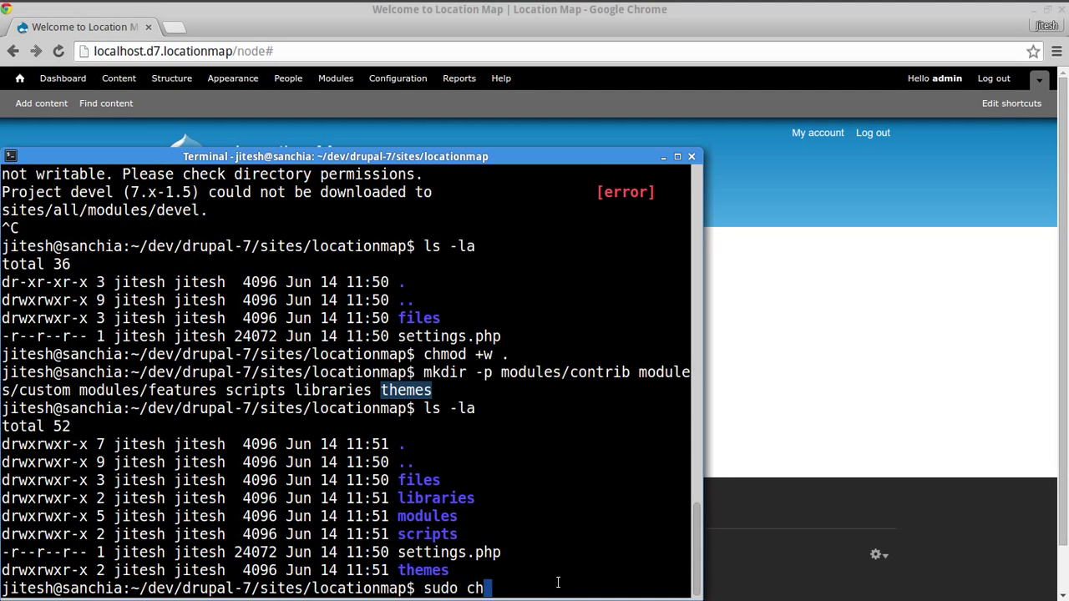
{"action": "type", "text": "own -R www-data"}
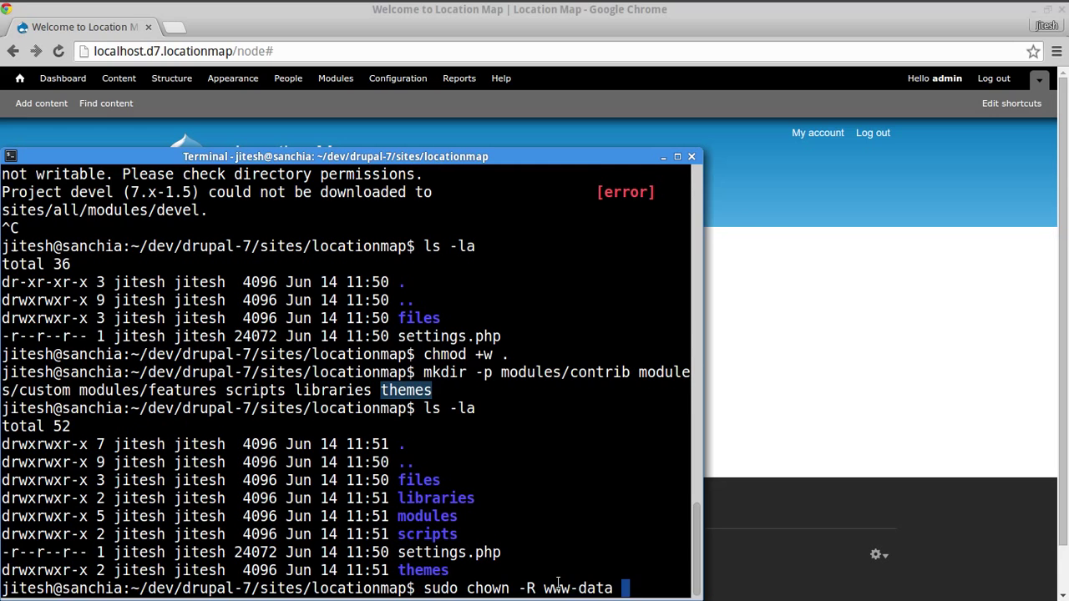
{"action": "key", "text": "BackSpace"}
{"action": "type", "text": ":www-data"}
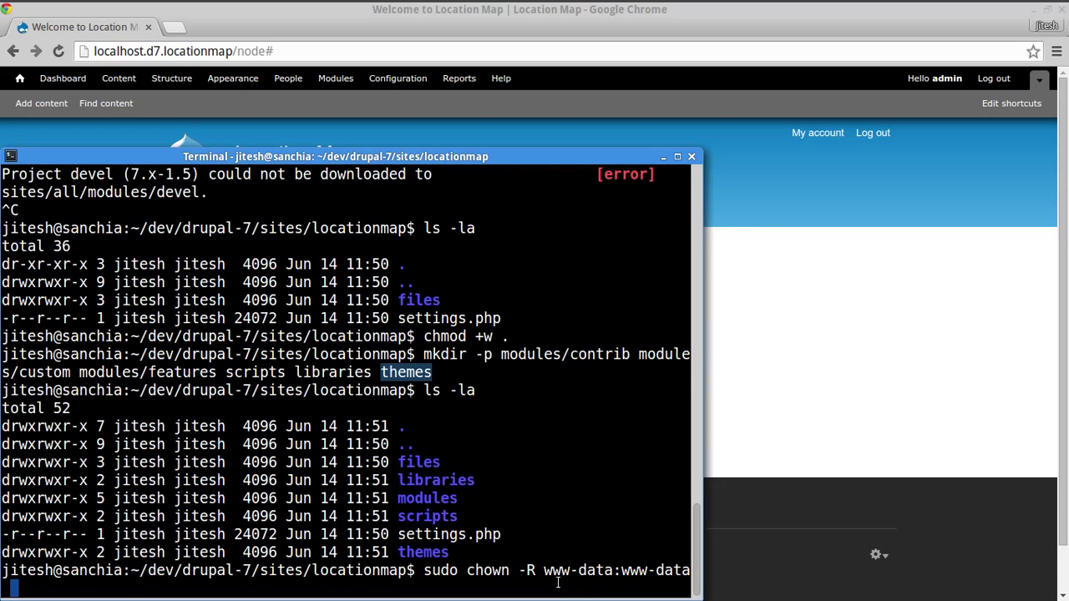
{"action": "left_click_drag", "start_coordinate": [548, 572], "coordinate": [649, 570]}
{"action": "left_click", "coordinate": [658, 568]}
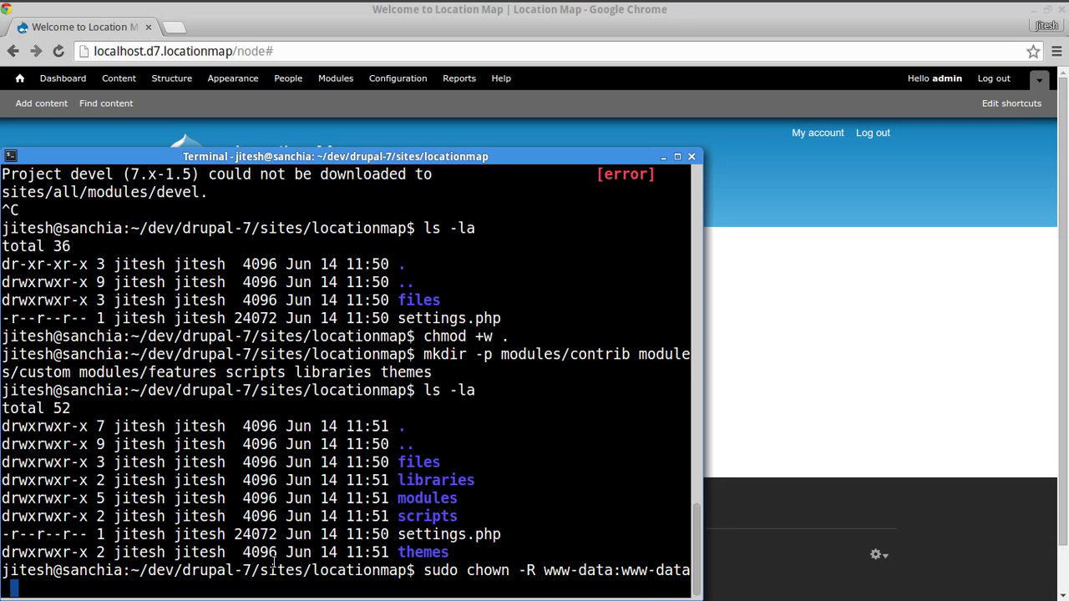
{"action": "type", "text": "./files/"}
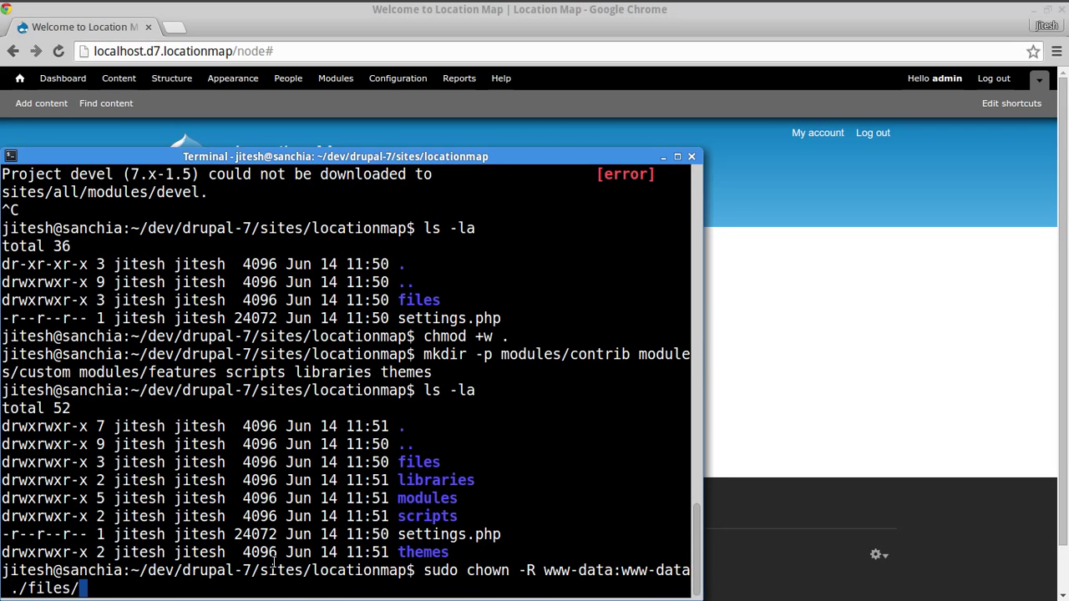
{"action": "key", "text": "Return"}
{"action": "type", "text": "ls -la"}
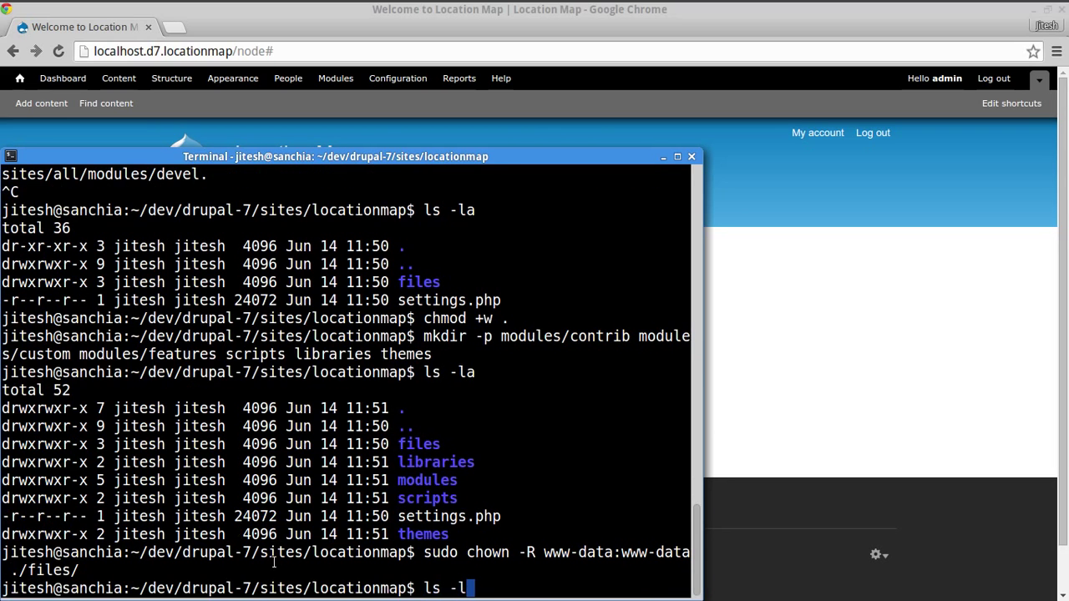
{"action": "key", "text": "Return"}
- Rerun the drush command to download and enable admin_menu, devel and module_filter
{"action": "key", "text": "ctrl+r"}
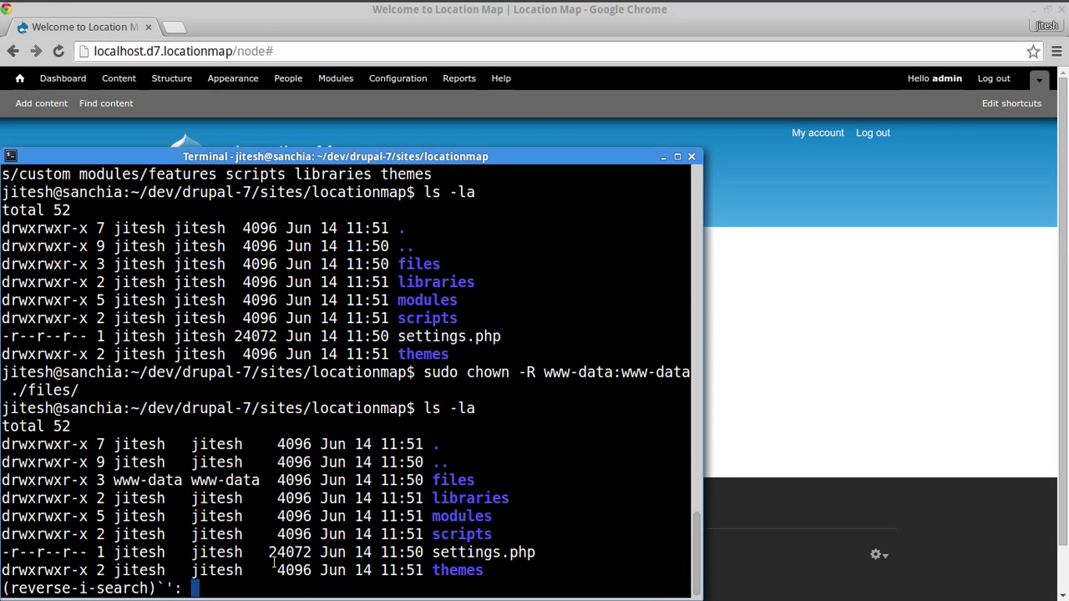
{"action": "key", "text": "Up"}
{"action": "key", "text": "Up"}
{"action": "key", "text": "Up"}
{"action": "key", "text": "Up"}
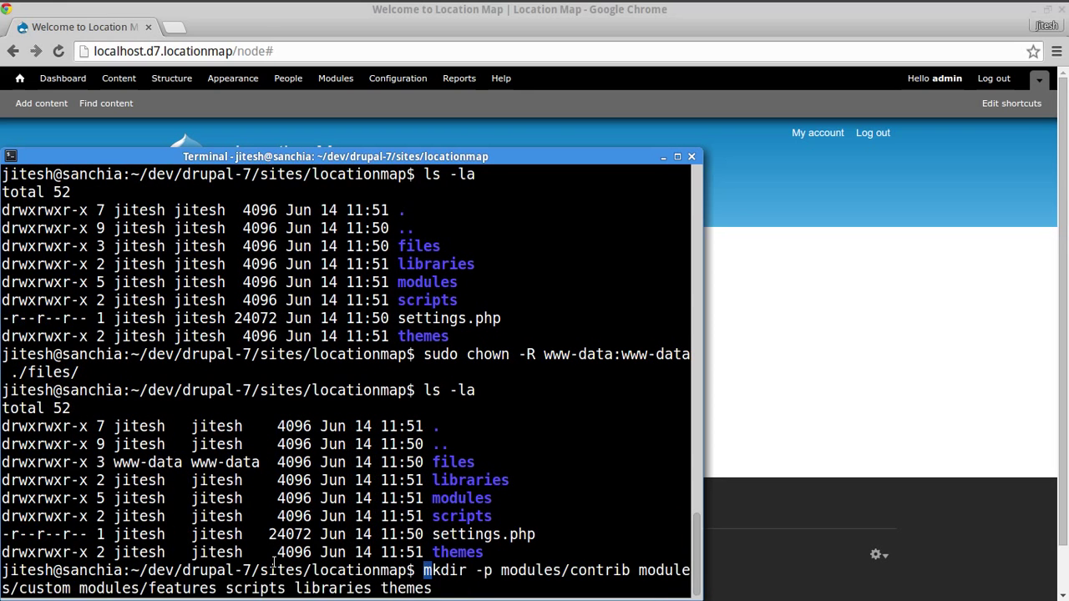
{"action": "key", "text": "Up"}
{"action": "key", "text": "Up"}
{"action": "key", "text": "Up"}
{"action": "key", "text": "Return"}
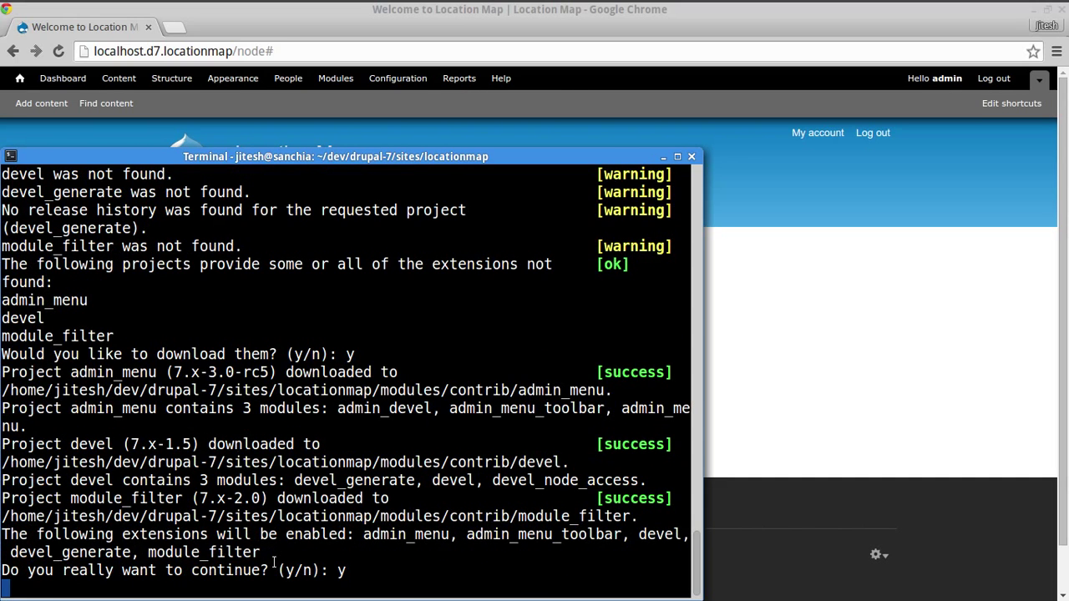
- Reload the site to show the admin_menu toolbar and open Modules from it
{"action": "left_click", "coordinate": [827, 416]}
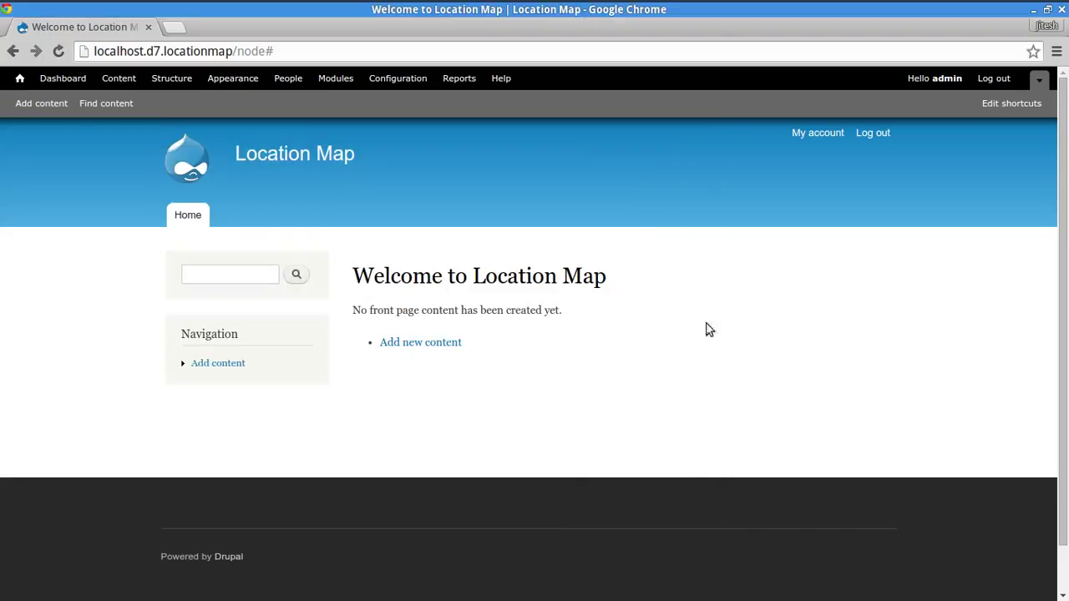
{"action": "left_click", "coordinate": [58, 51]}
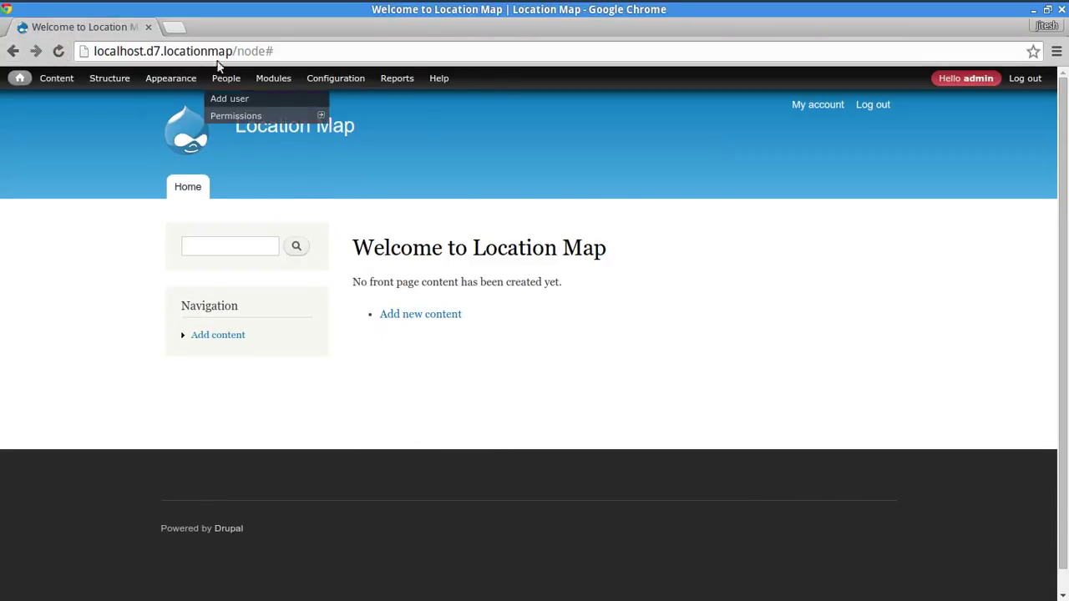
{"action": "mouse_move", "coordinate": [48, 77]}
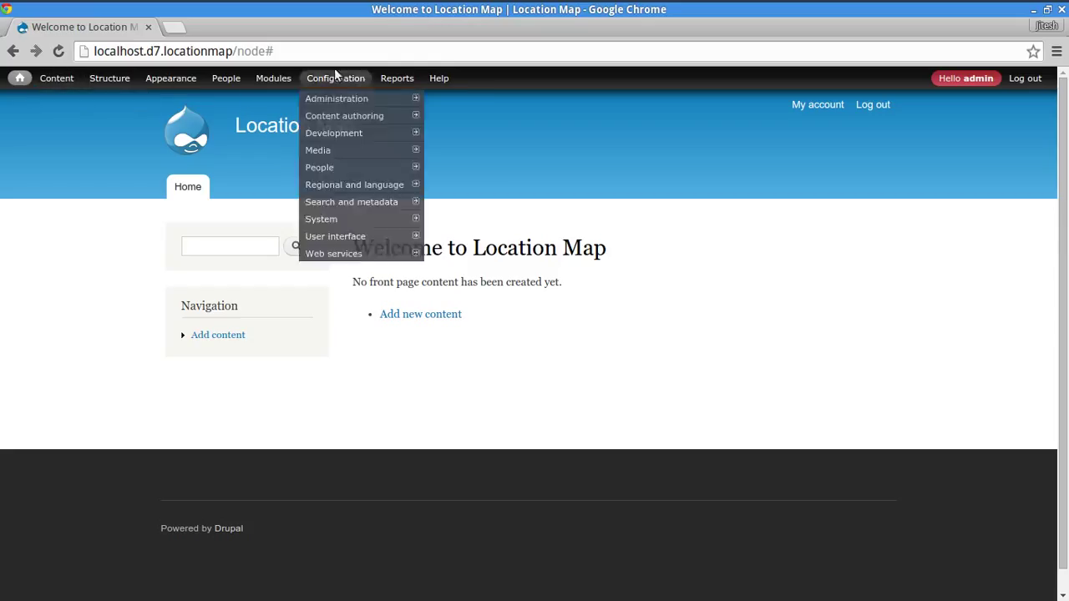
{"action": "left_click", "coordinate": [273, 78]}
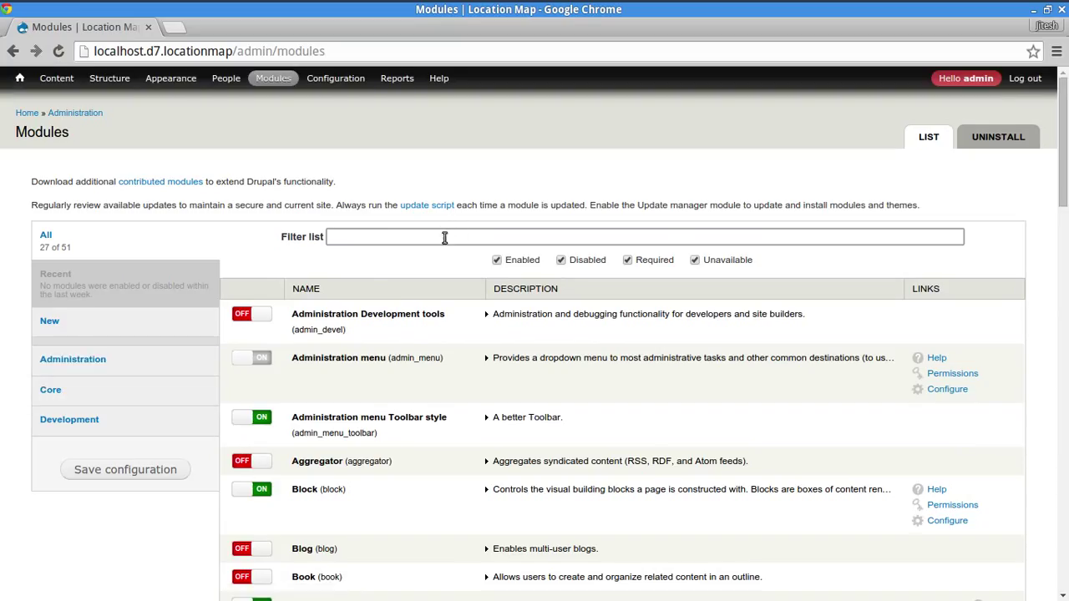
{"action": "left_click", "coordinate": [219, 213]}
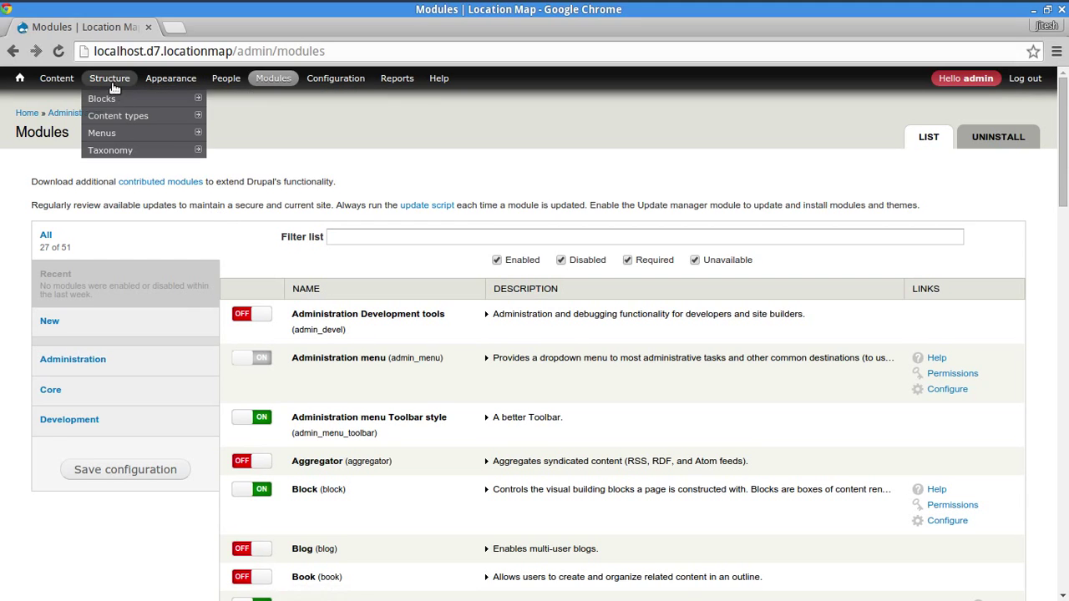
{"action": "mouse_move", "coordinate": [116, 117]}
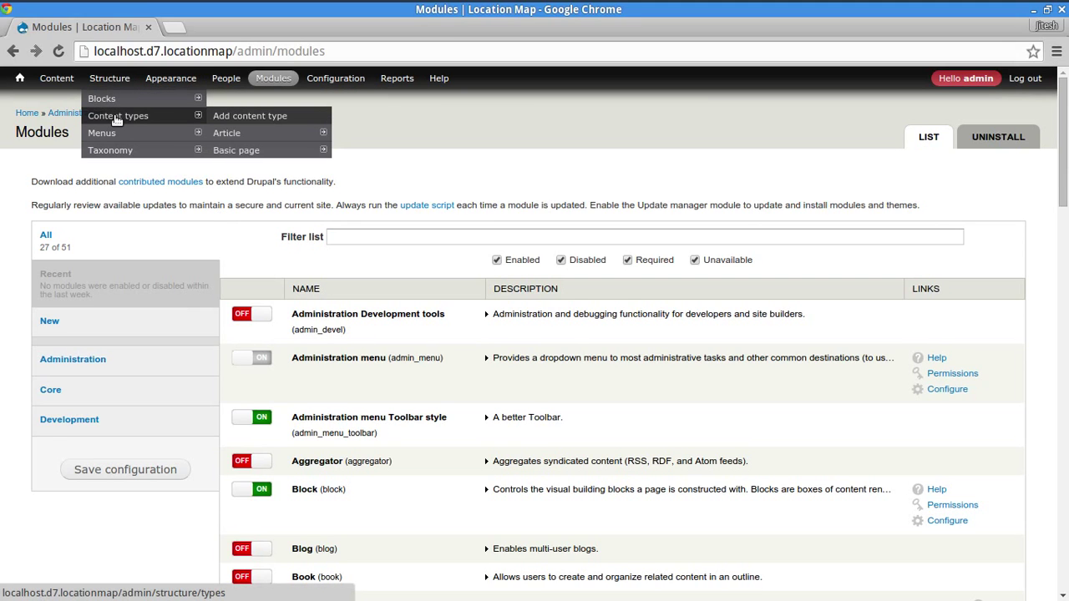
- Create a content type named Business Location with its Title field labelled Name
{"action": "left_click", "coordinate": [234, 117]}
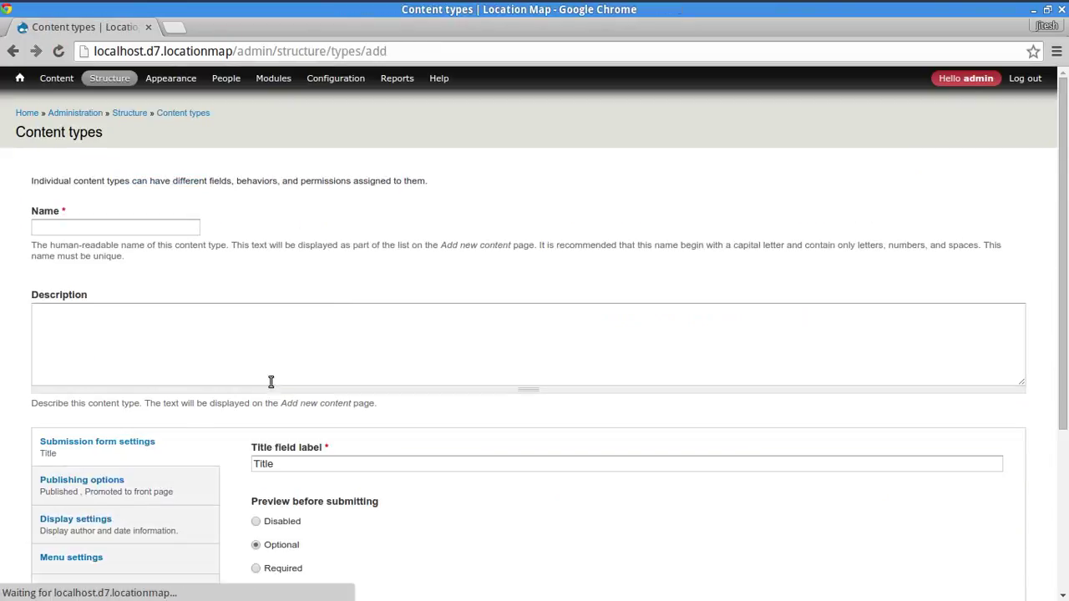
{"action": "left_click", "coordinate": [100, 225]}
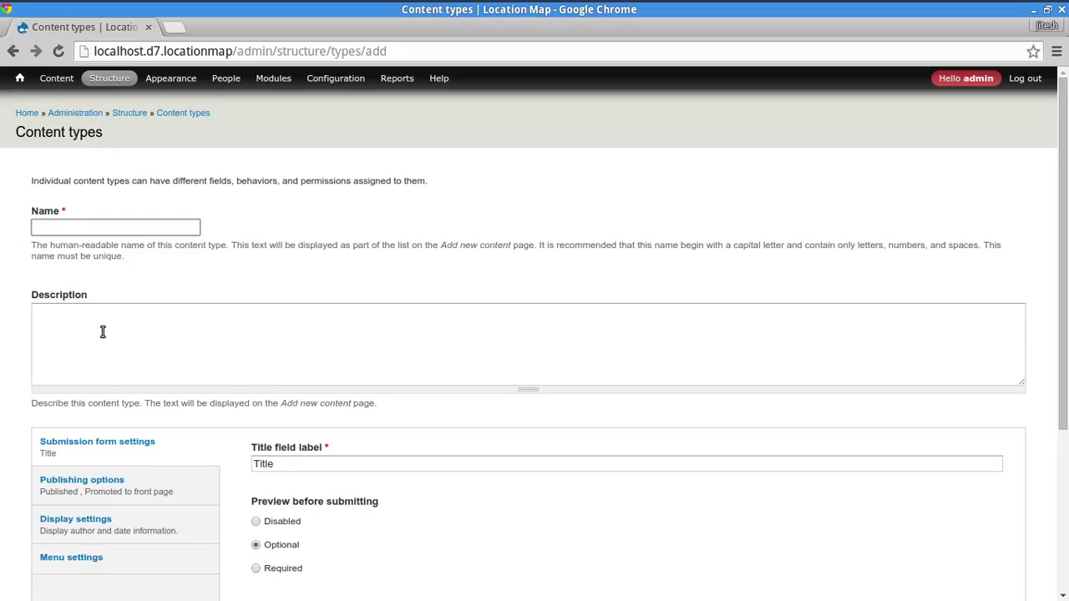
{"action": "type", "text": "Bu"}
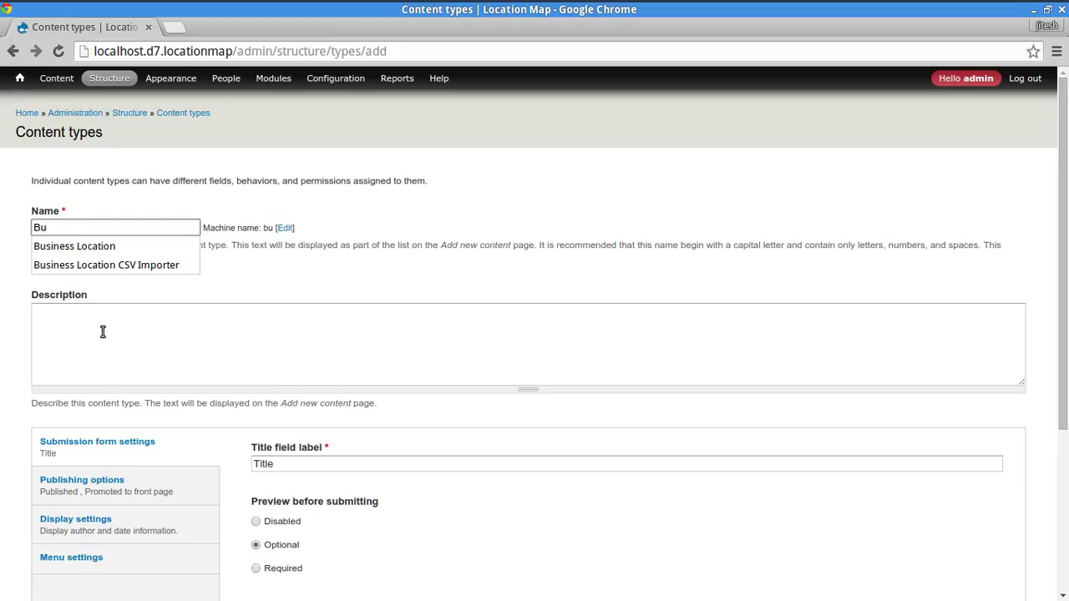
{"action": "key", "text": "Down"}
{"action": "key", "text": "Tab"}
{"action": "left_click", "coordinate": [103, 332]}
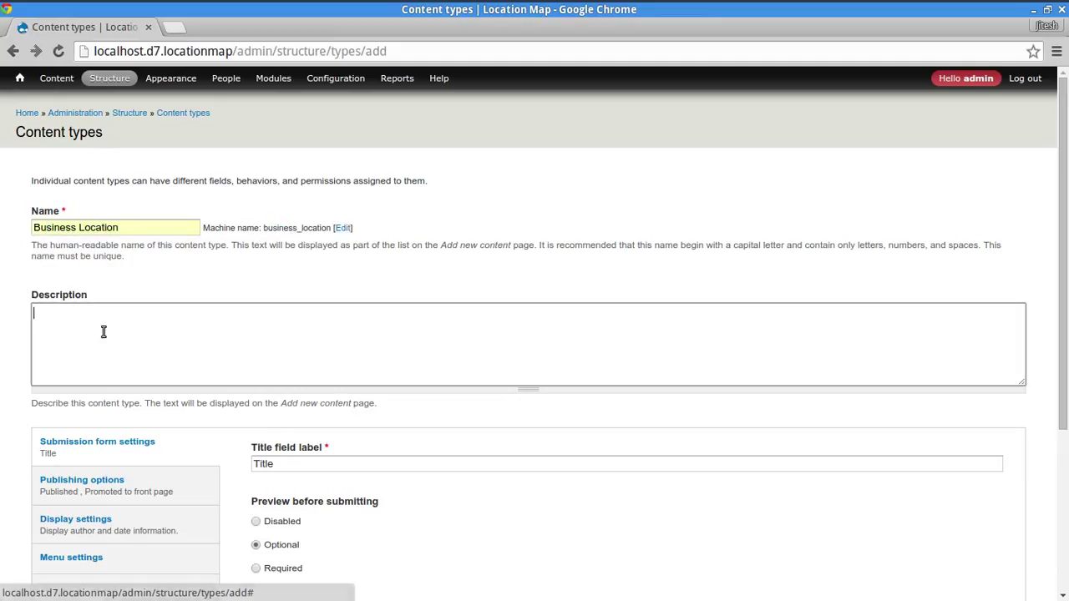
{"action": "scroll", "coordinate": [468, 452], "scroll_direction": "down", "scroll_amount": 2}
{"action": "left_click", "coordinate": [377, 387]}
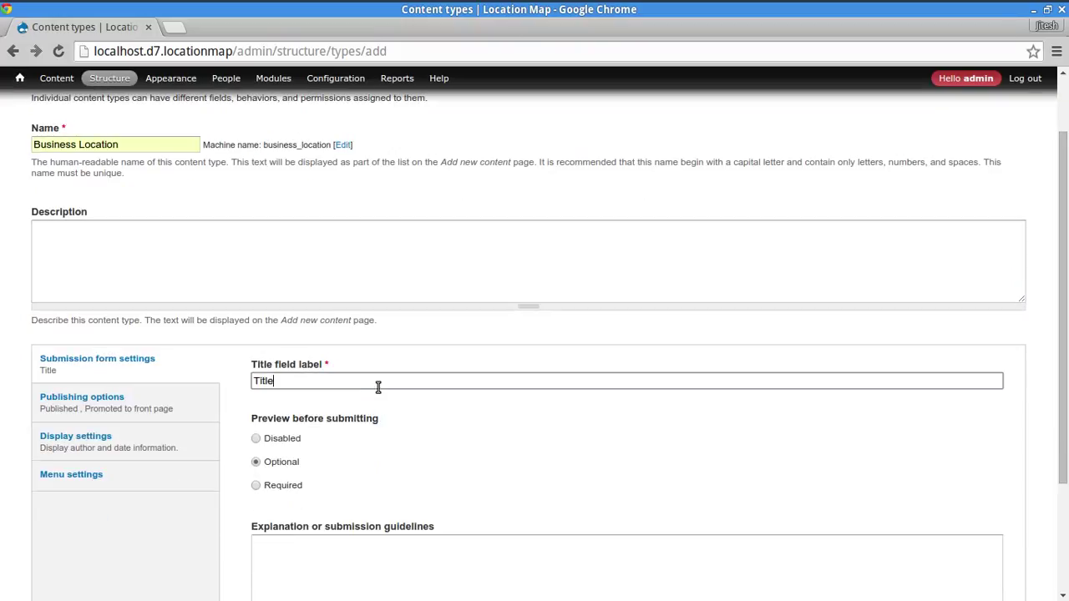
{"action": "double_click", "coordinate": [384, 381]}
{"action": "type", "text": "Name"}
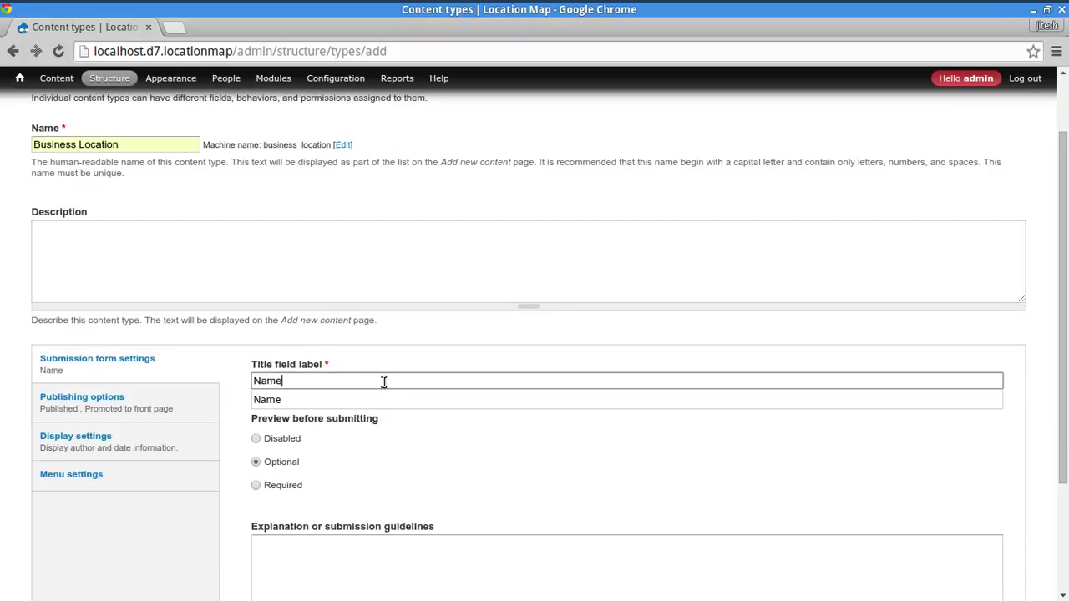
- Turn off front-page promotion, enable new revisions by default, and hide author and date information
{"action": "left_click", "coordinate": [126, 403]}
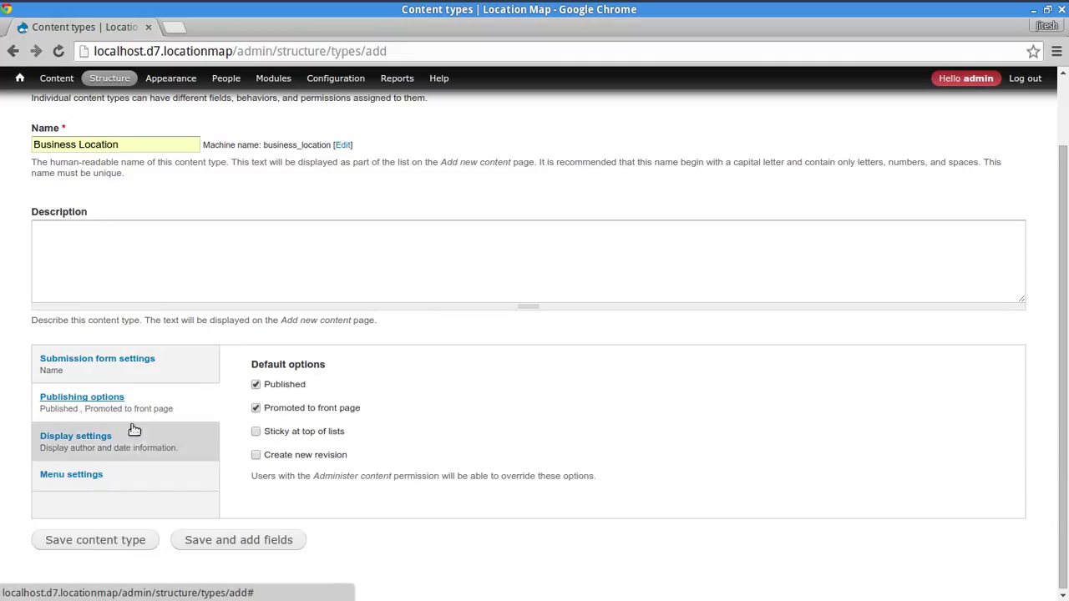
{"action": "left_click", "coordinate": [255, 408]}
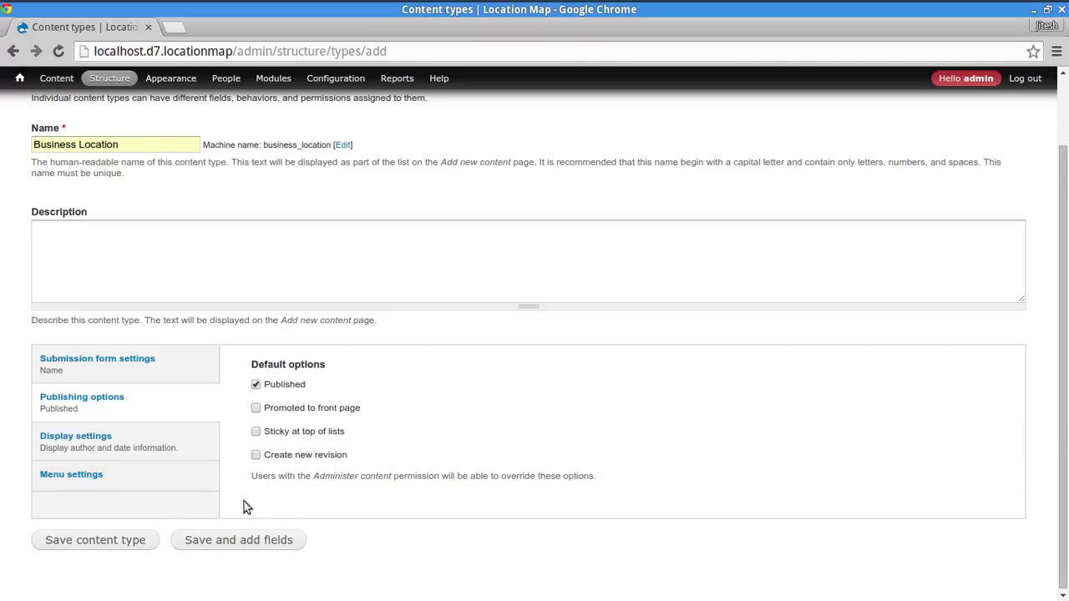
{"action": "left_click", "coordinate": [256, 455]}
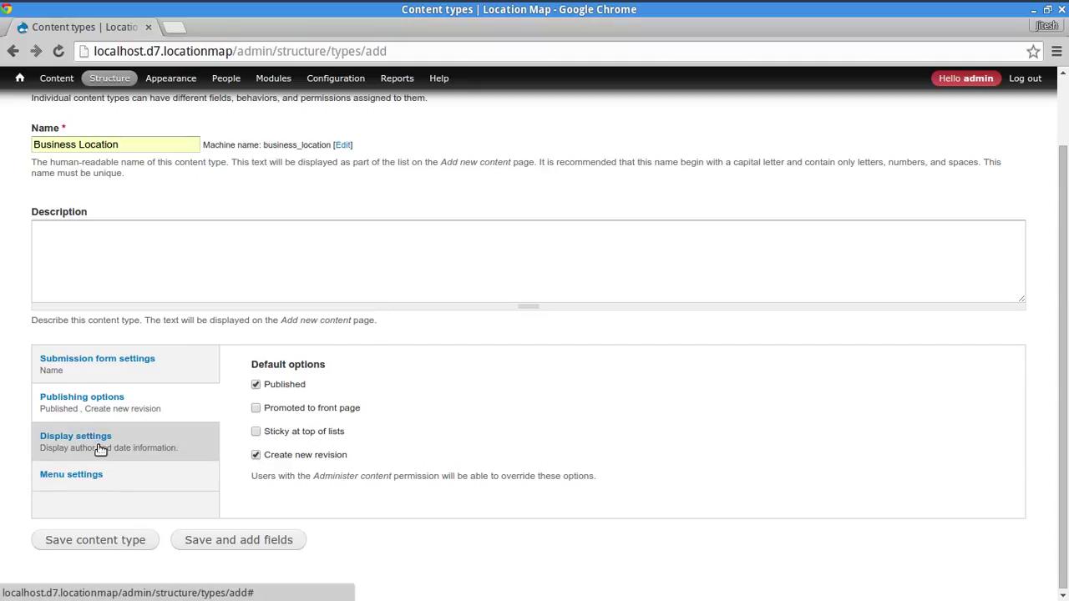
{"action": "left_click", "coordinate": [99, 446]}
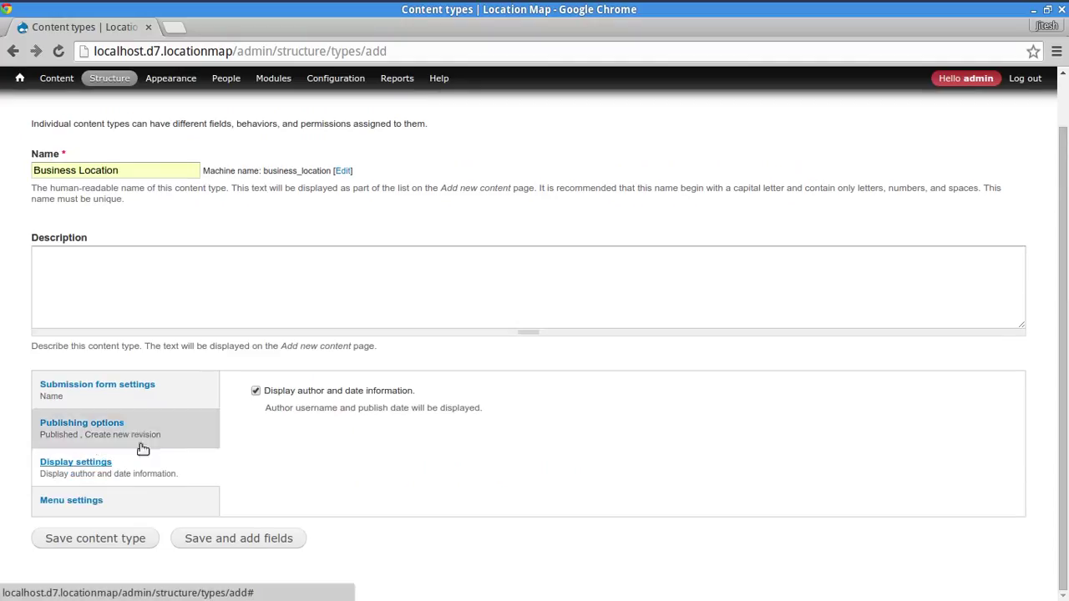
{"action": "left_click", "coordinate": [256, 392]}
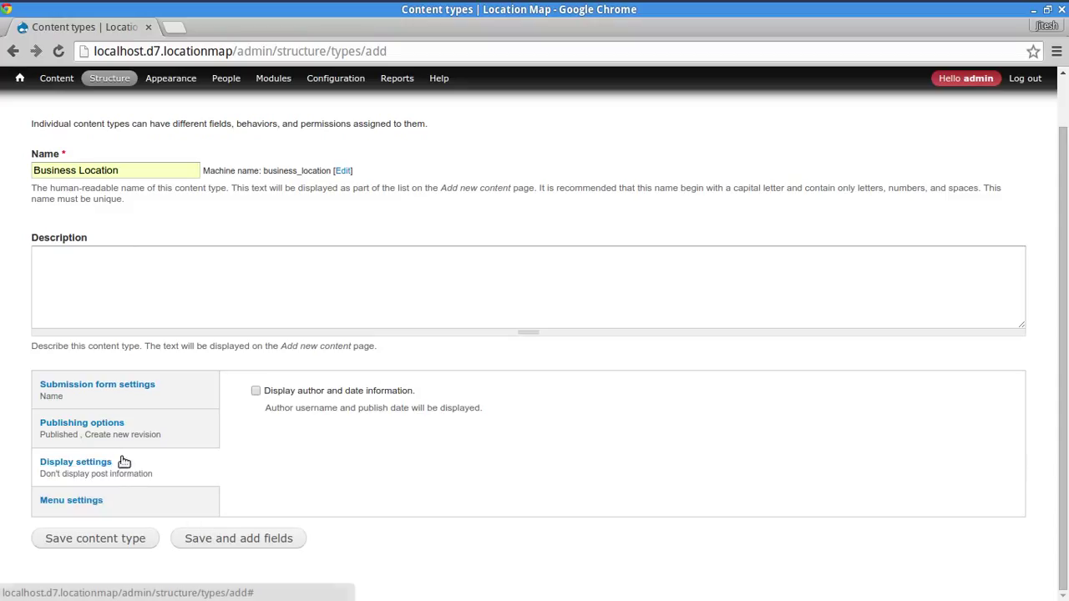
- Remove the content type from Main menu and save it to proceed to fields
{"action": "left_click", "coordinate": [120, 504]}
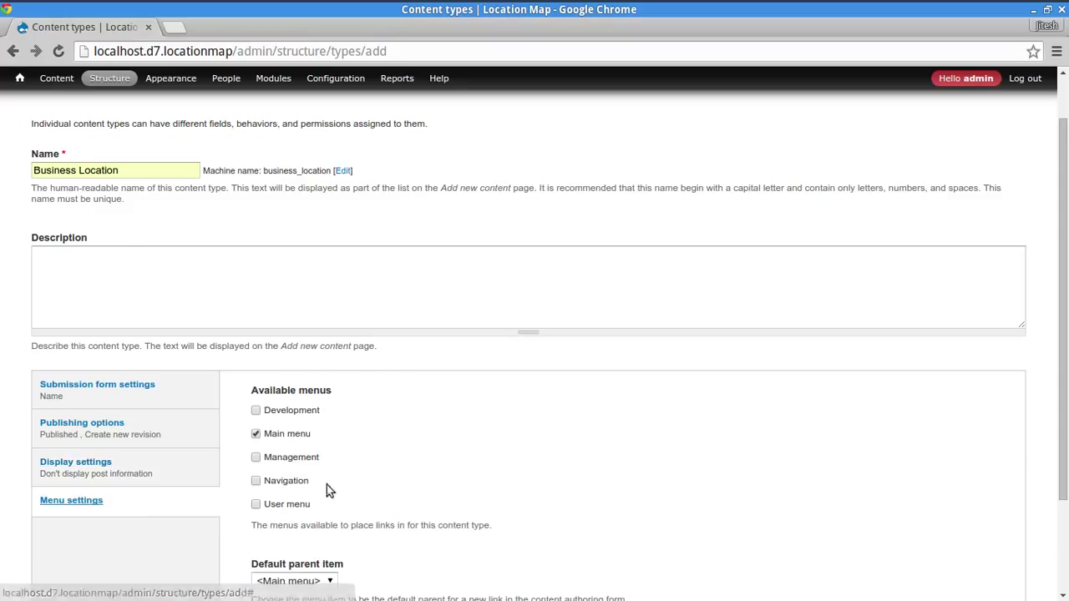
{"action": "left_click", "coordinate": [297, 438]}
{"action": "scroll", "coordinate": [107, 535], "scroll_direction": "down", "scroll_amount": 3}
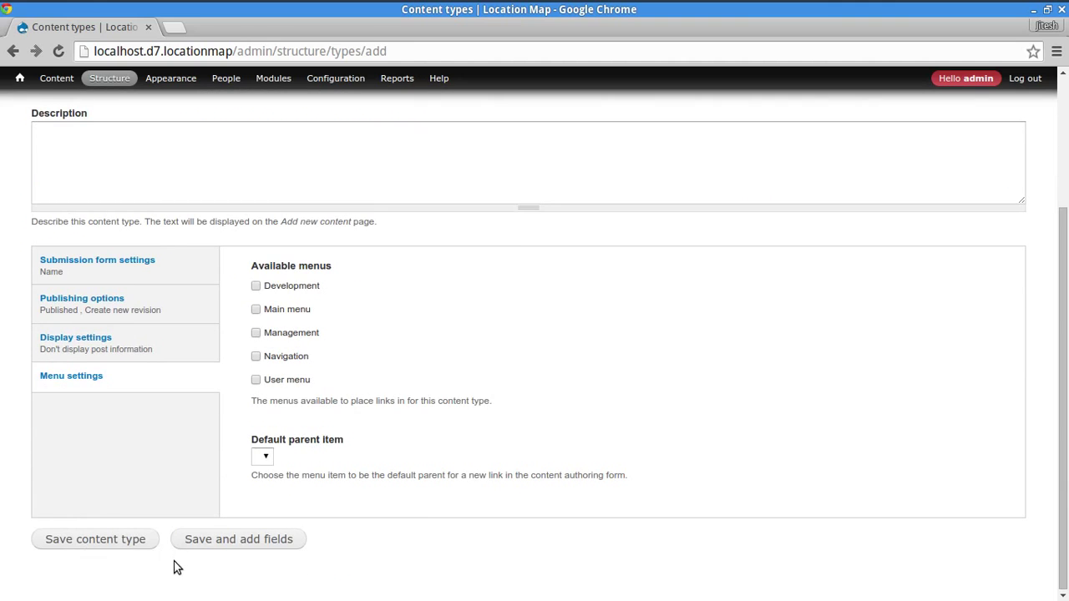
{"action": "left_click", "coordinate": [207, 539]}
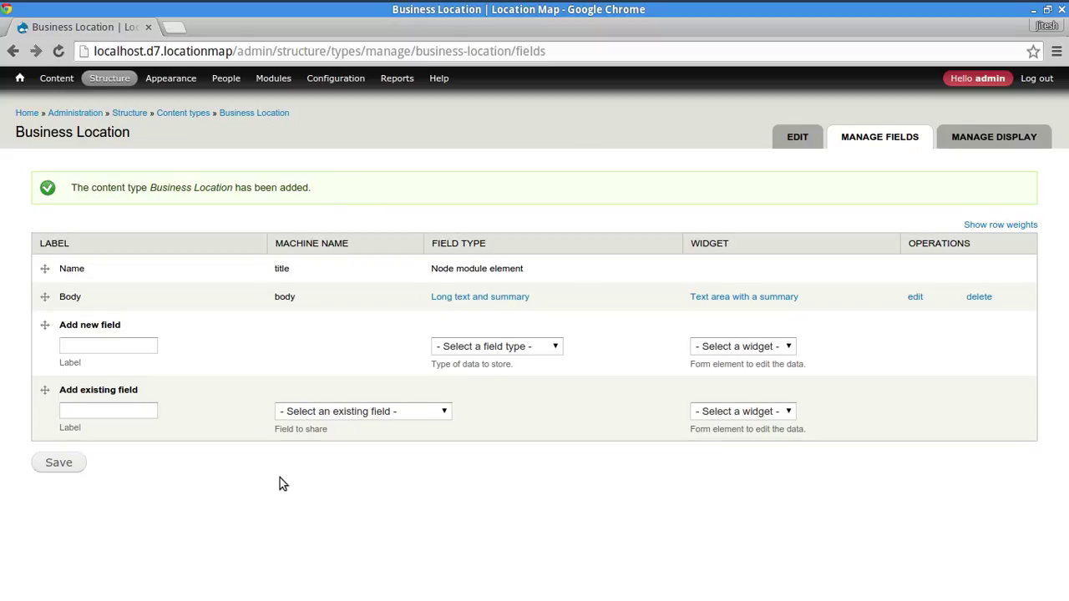
- Download the location project with 'drush dl location', abandoning a 7.x-3.x-dev retry
{"action": "key", "text": "alt+Tab"}
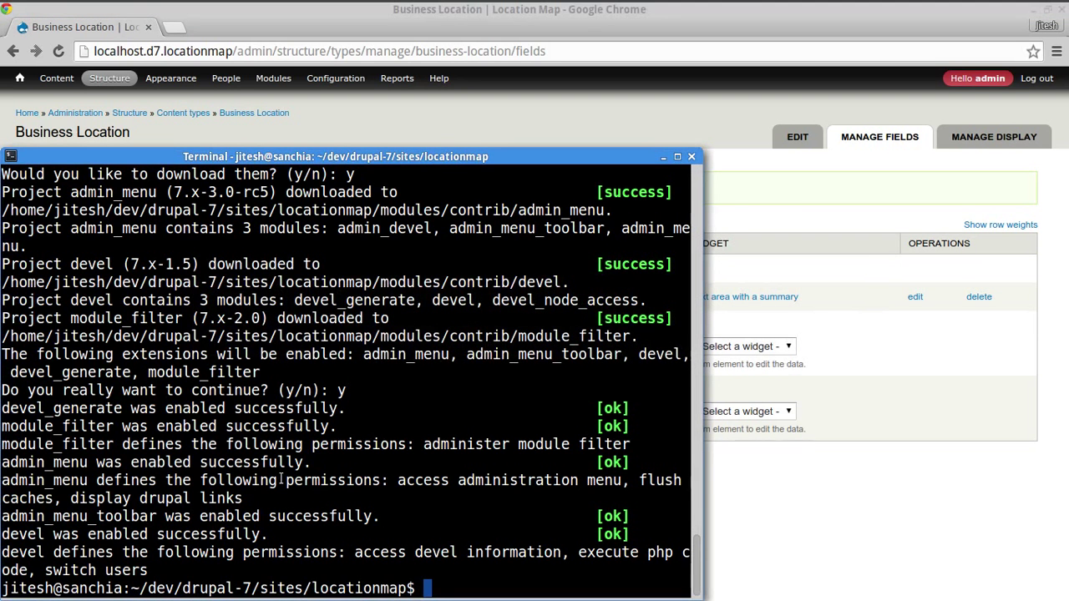
{"action": "type", "text": "drush dl location"}
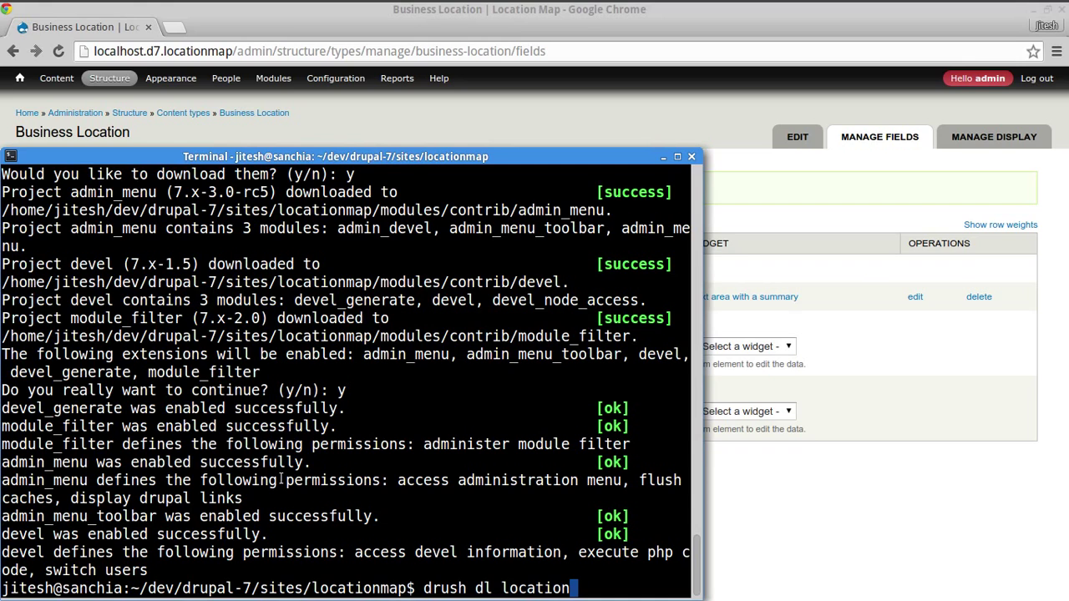
{"action": "key", "text": "Return"}
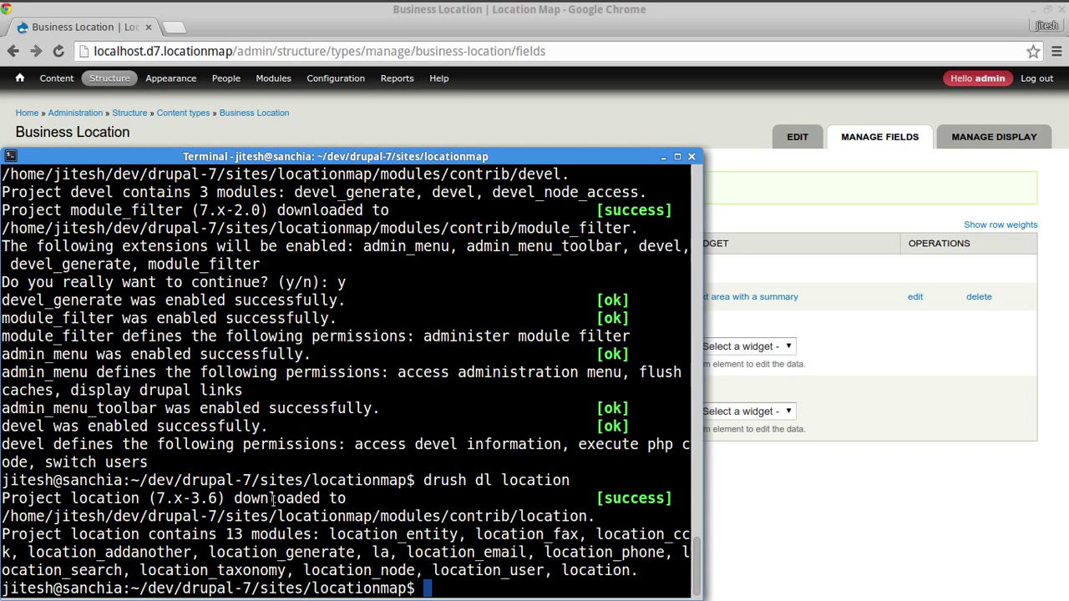
{"action": "double_click", "coordinate": [529, 479]}
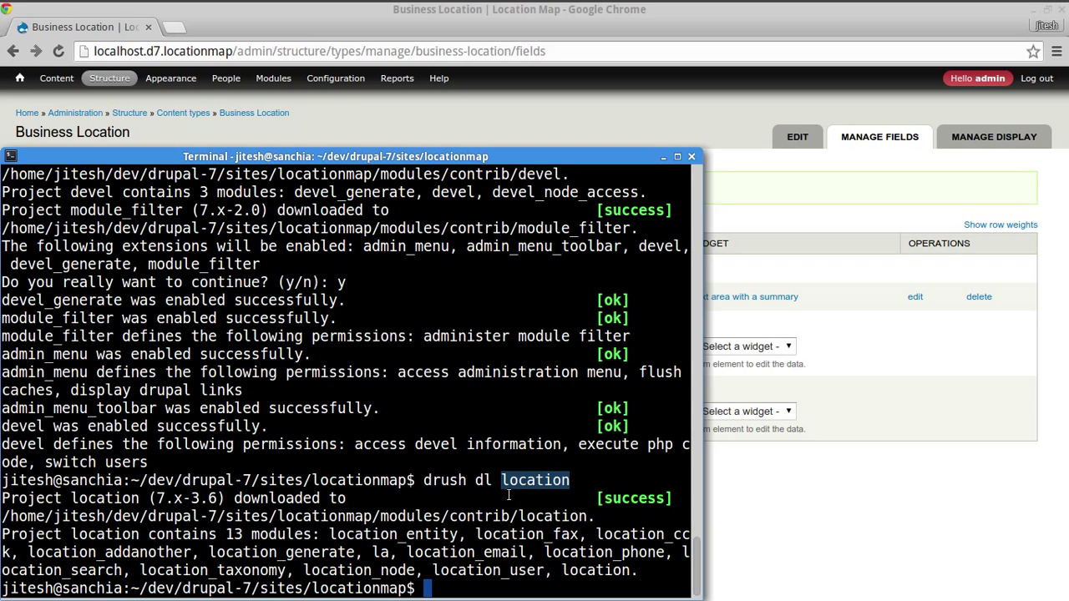
{"action": "double_click", "coordinate": [447, 484]}
{"action": "left_click_drag", "start_coordinate": [446, 485], "coordinate": [513, 485]}
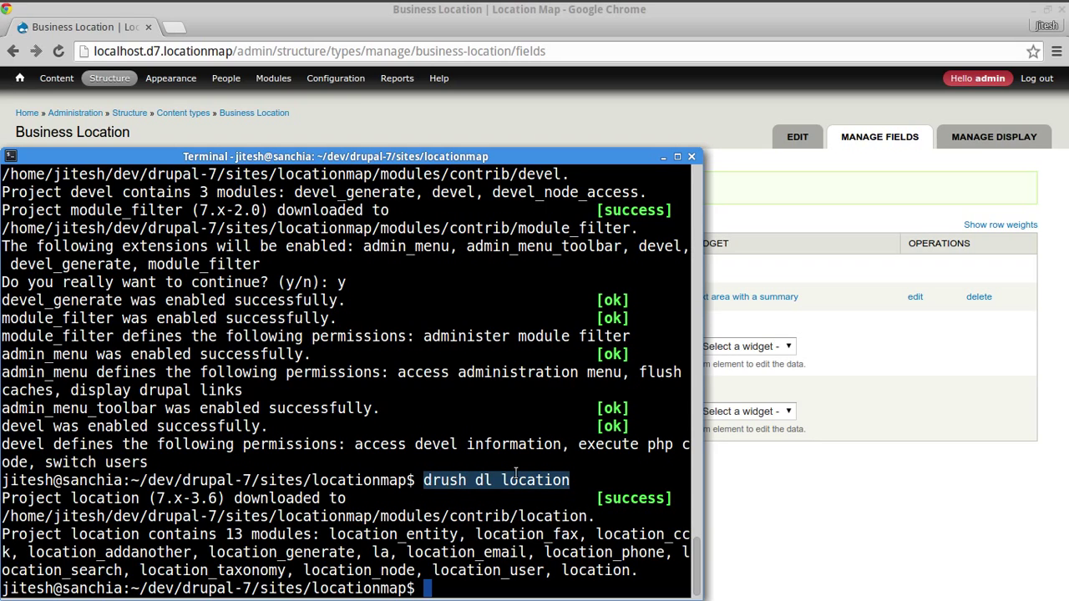
{"action": "left_click", "coordinate": [536, 479]}
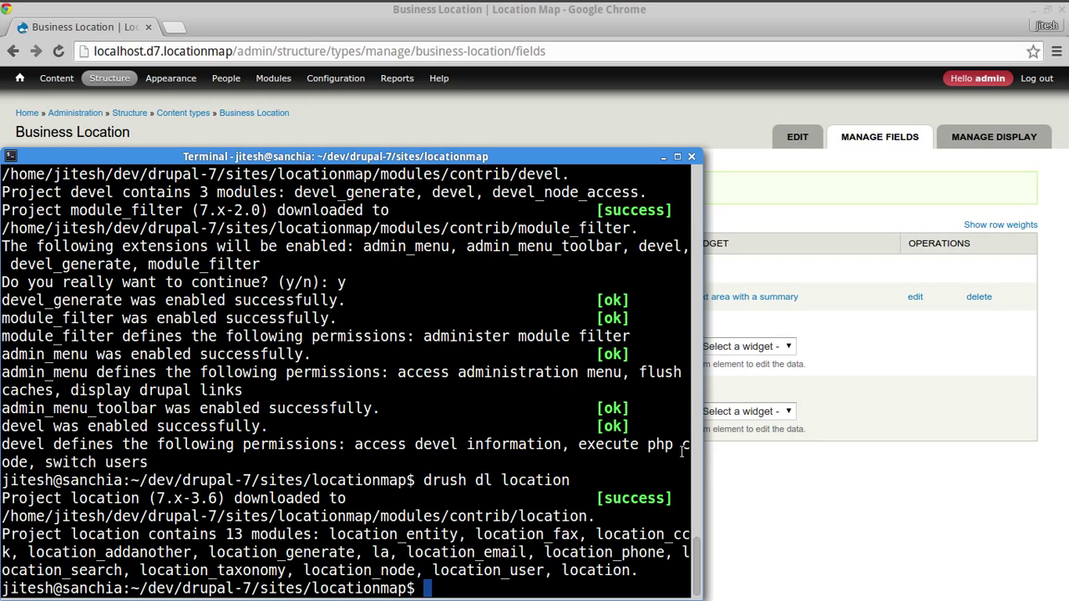
{"action": "middle_click", "coordinate": [683, 451]}
{"action": "type", "text": "-"}
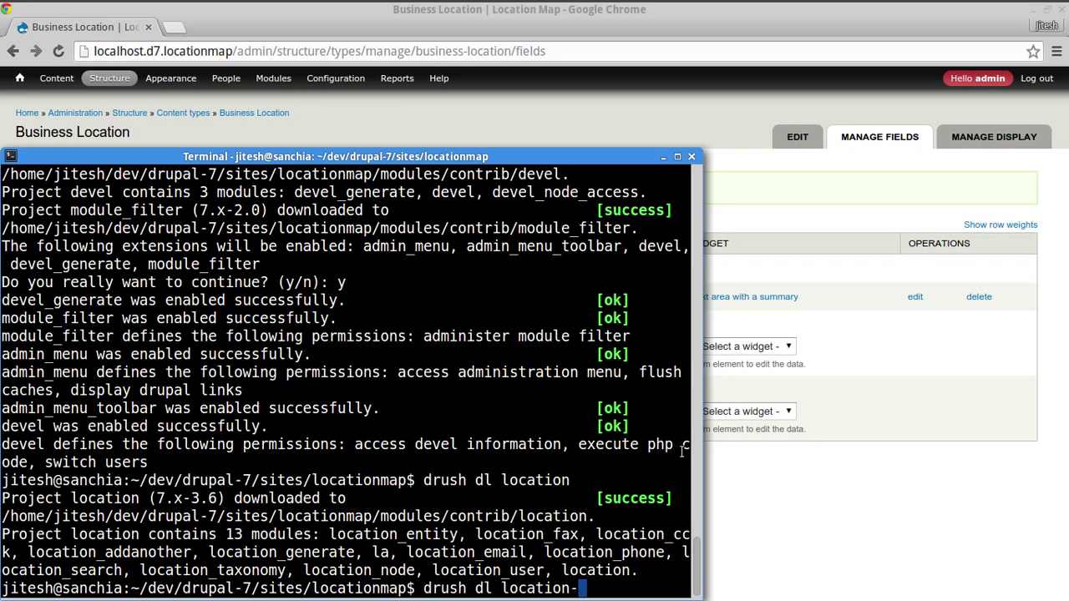
{"action": "type", "text": "7.x-3.x-dev"}
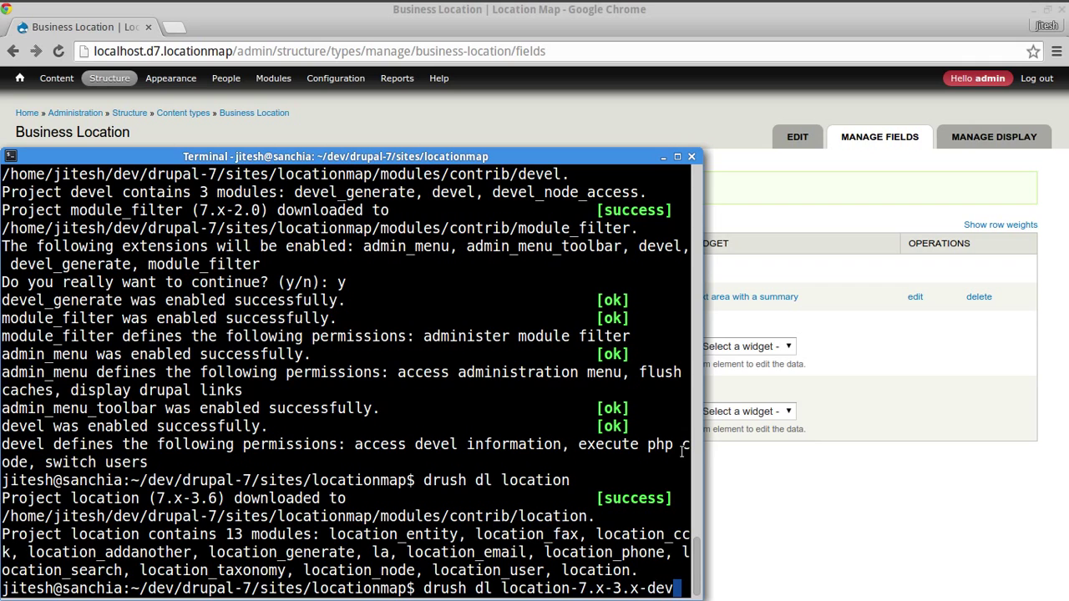
{"action": "key", "text": "BackSpace"}
{"action": "key", "text": "BackSpace"}
{"action": "key", "text": "BackSpace"}
{"action": "key", "text": "BackSpace"}
{"action": "key", "text": "BackSpace"}
{"action": "key", "text": "BackSpace"}
{"action": "key", "text": "BackSpace"}
{"action": "key", "text": "BackSpace"}
{"action": "key", "text": "BackSpace"}
{"action": "key", "text": "BackSpace"}
{"action": "key", "text": "BackSpace"}
{"action": "key", "text": "BackSpace"}
{"action": "key", "text": "BackSpace"}
{"action": "key", "text": "BackSpace"}
{"action": "key", "text": "BackSpace"}
{"action": "key", "text": "BackSpace"}
{"action": "key", "text": "BackSpace"}
{"action": "key", "text": "BackSpace"}
{"action": "key", "text": "BackSpace"}
{"action": "key", "text": "BackSpace"}
{"action": "key", "text": "BackSpace"}
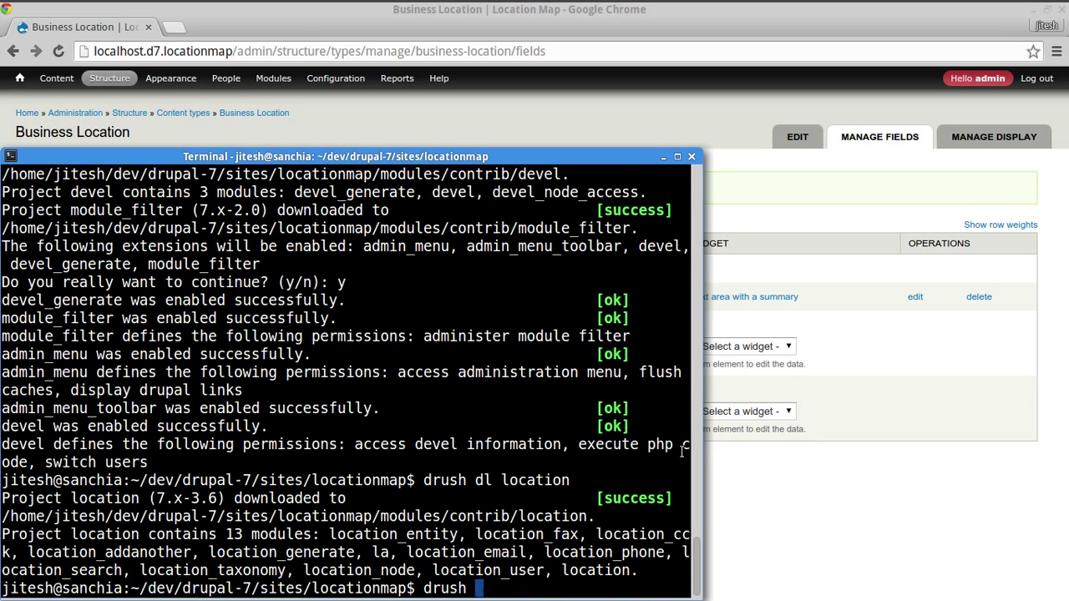
{"action": "key", "text": "Return"}
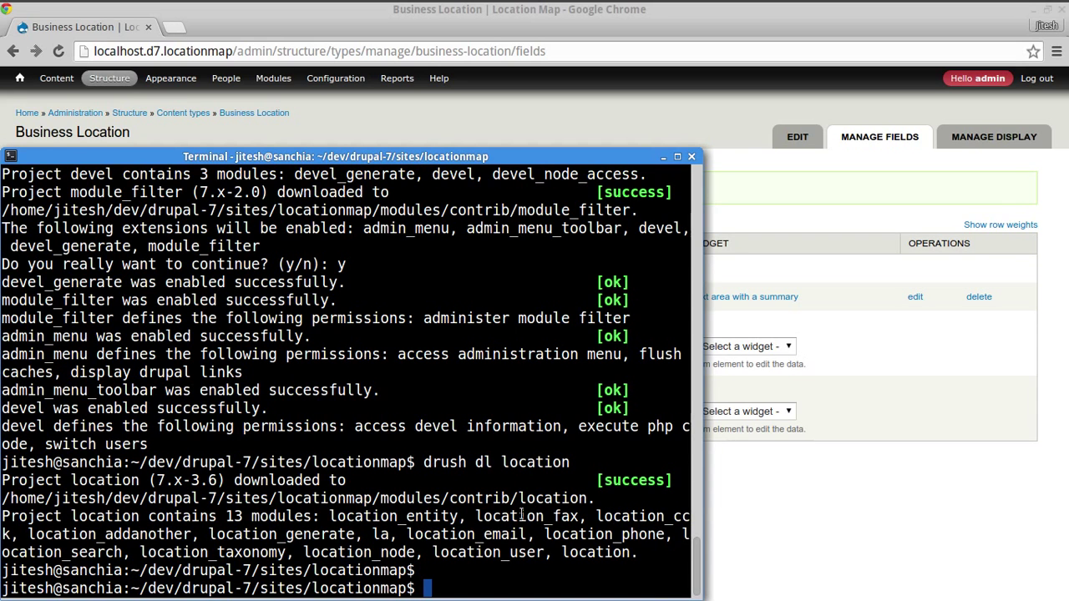
- Enable the location module with 'drush -y en location'
{"action": "left_click", "coordinate": [787, 532]}
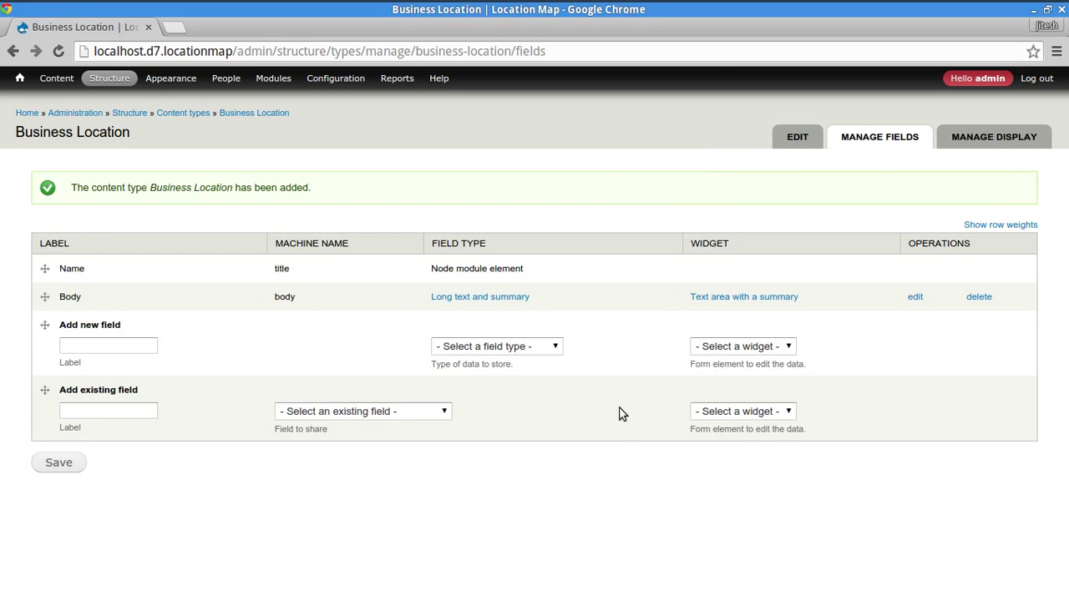
{"action": "key", "text": "alt+Tab"}
{"action": "key", "text": "Up"}
{"action": "key", "text": "Left"}
{"action": "key", "text": "Left"}
{"action": "key", "text": "Left"}
{"action": "key", "text": "Left"}
{"action": "key", "text": "Left"}
{"action": "key", "text": "Left"}
{"action": "key", "text": "Left"}
{"action": "key", "text": "Left"}
{"action": "key", "text": "Left"}
{"action": "key", "text": "Left"}
{"action": "key", "text": "Left"}
{"action": "key", "text": "Left"}
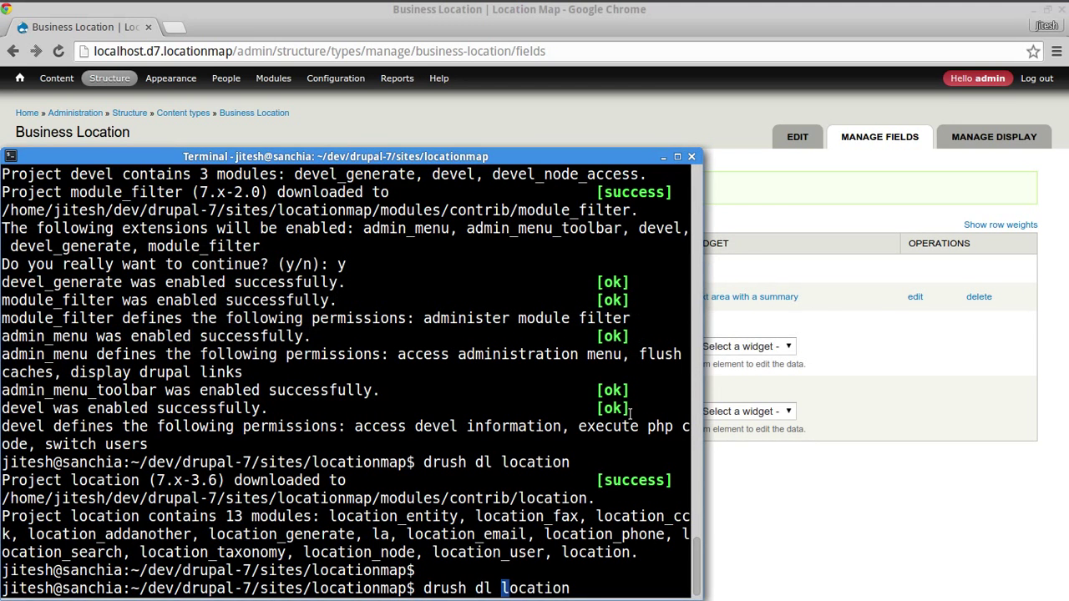
{"action": "key", "text": "Delete"}
{"action": "key", "text": "Delete"}
{"action": "key", "text": "Delete"}
{"action": "type", "text": "-y en"}
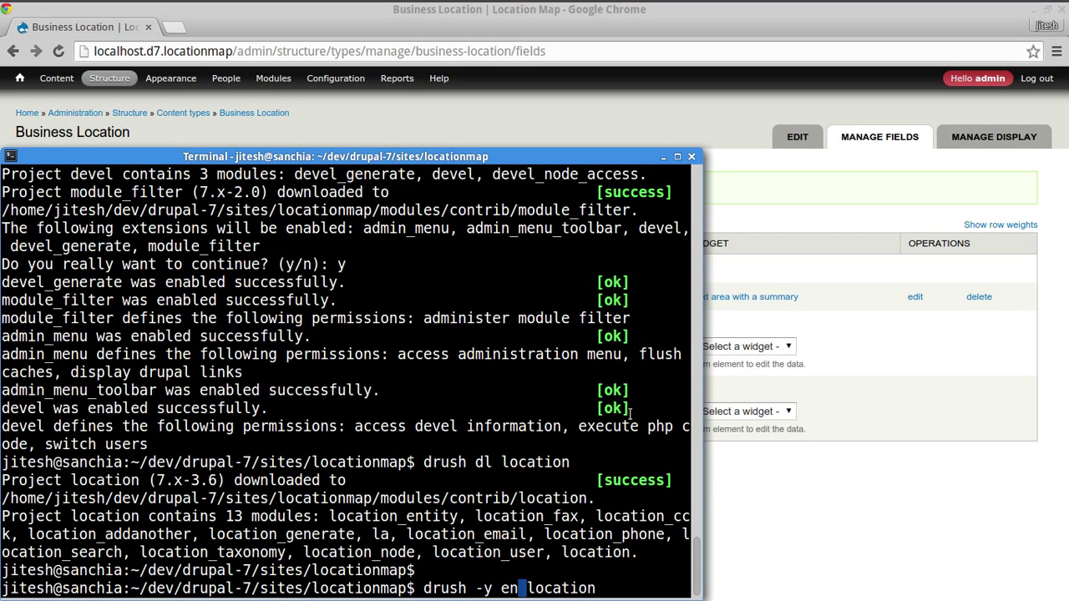
{"action": "key", "text": "Return"}
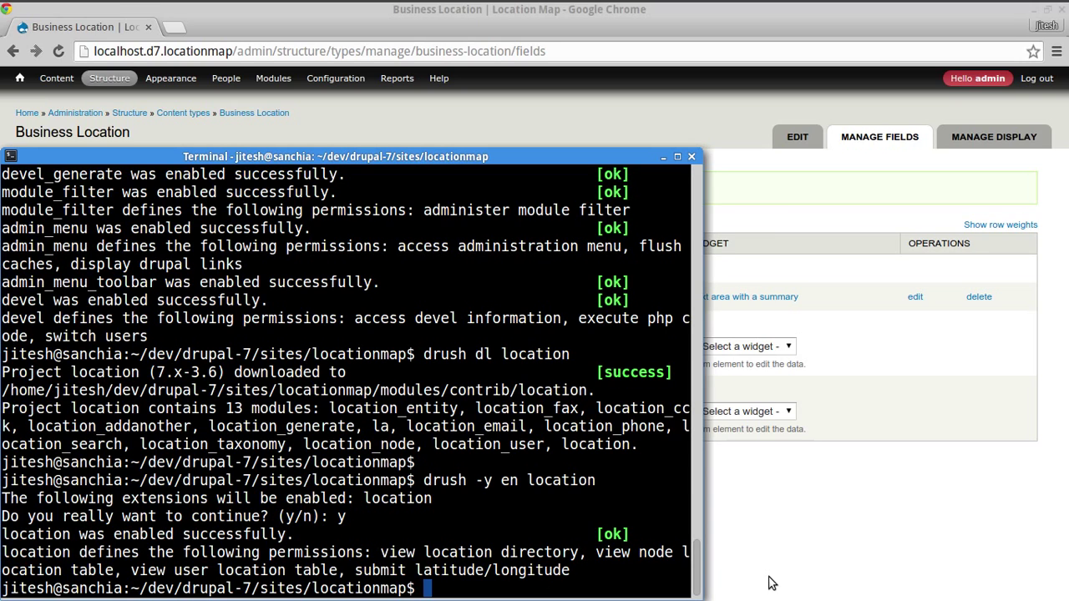
{"action": "left_click", "coordinate": [872, 560]}
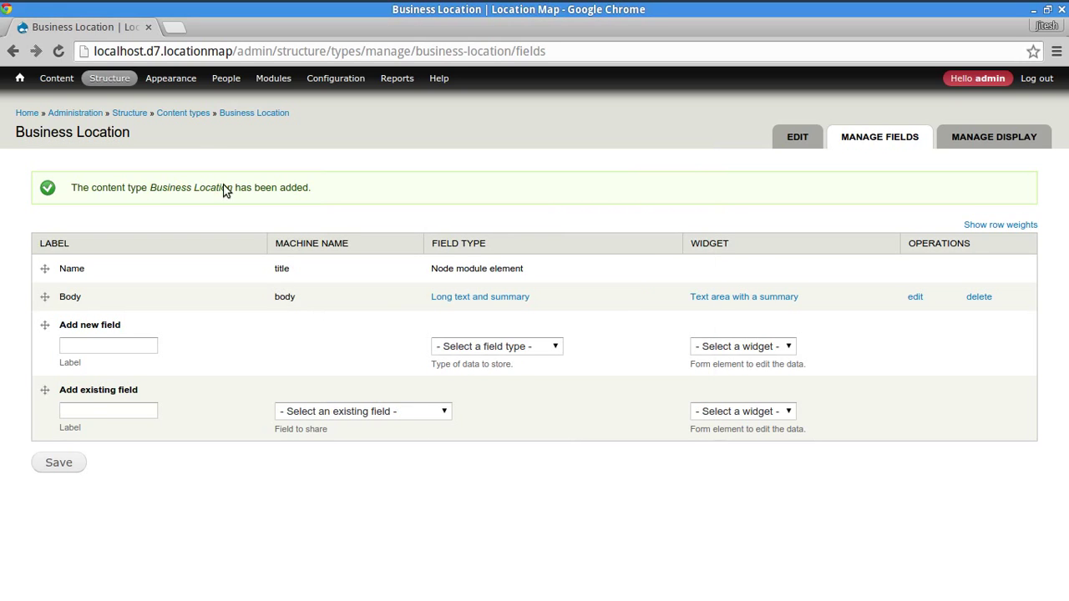
- Reload the Business Location field list and inspect the existing-field and field-type dropdowns without choosing
{"action": "mouse_move", "coordinate": [324, 84]}
{"action": "mouse_move", "coordinate": [87, 75]}
{"action": "left_click", "coordinate": [59, 51]}
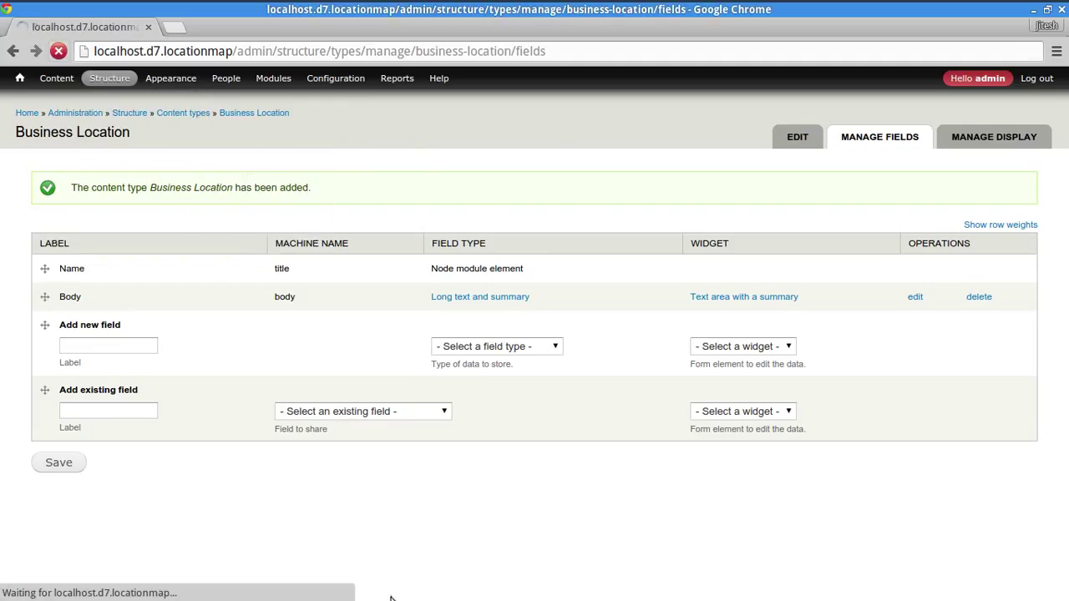
{"action": "left_click", "coordinate": [337, 390]}
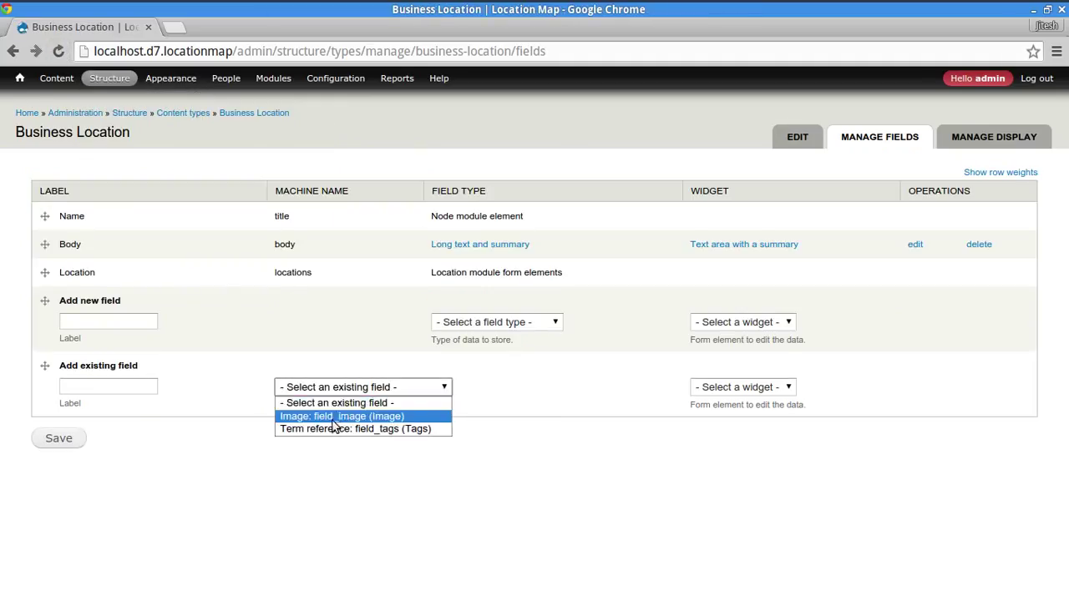
{"action": "left_click", "coordinate": [527, 322]}
{"action": "left_click", "coordinate": [527, 322]}
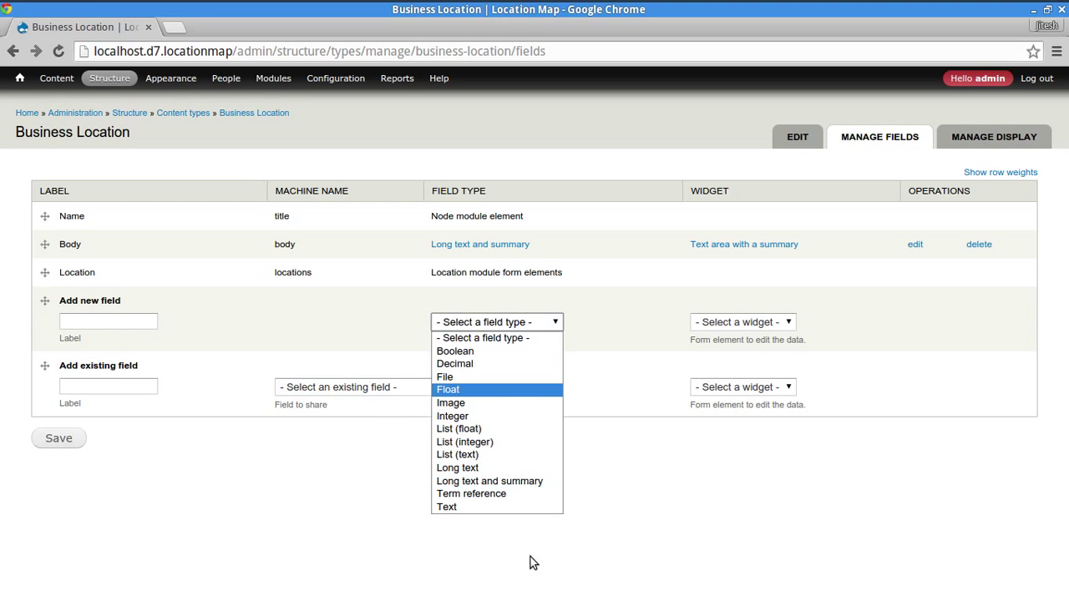
{"action": "left_click", "coordinate": [644, 538]}
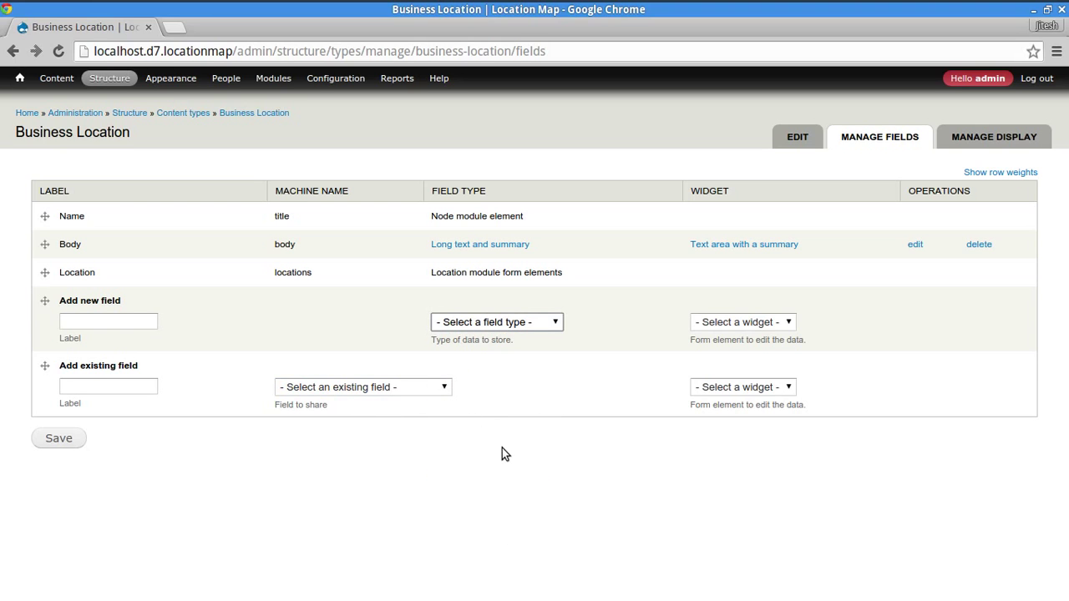
- Enable location_cck by extending the recalled enable command, then reload the field list page
{"action": "key", "text": "alt+Tab"}
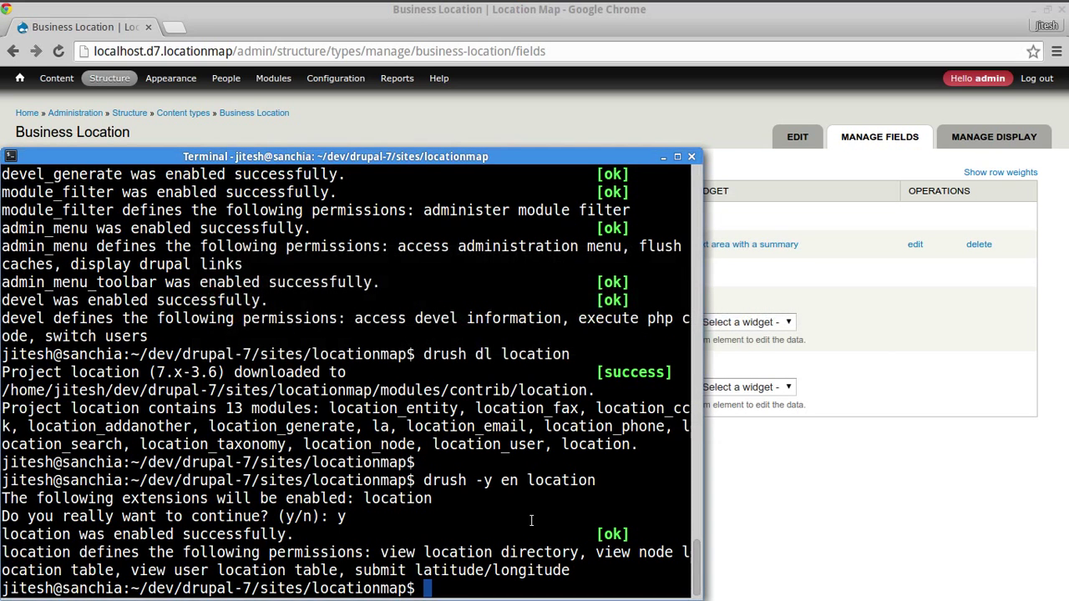
{"action": "key", "text": "Up"}
{"action": "key", "text": "Home"}
{"action": "key", "text": "End"}
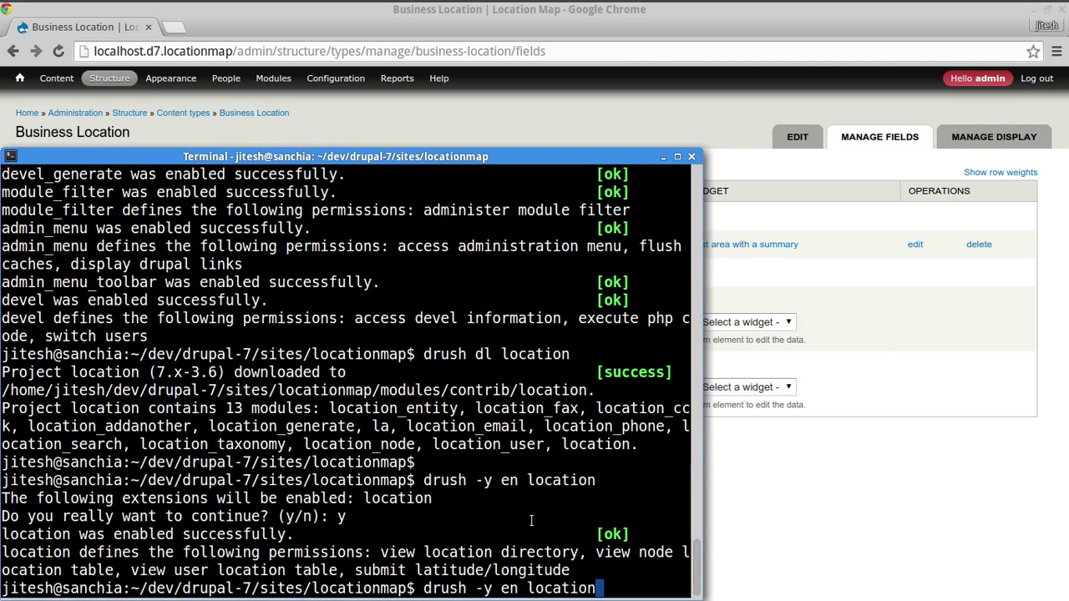
{"action": "type", "text": "_ck"}
{"action": "type", "text": "k"}
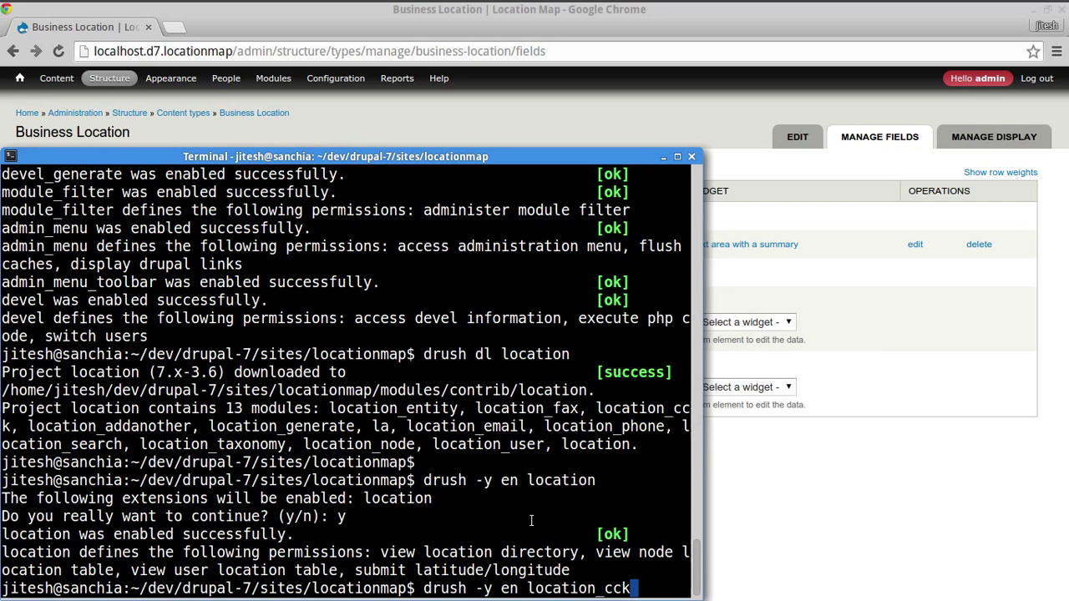
{"action": "key", "text": "Return"}
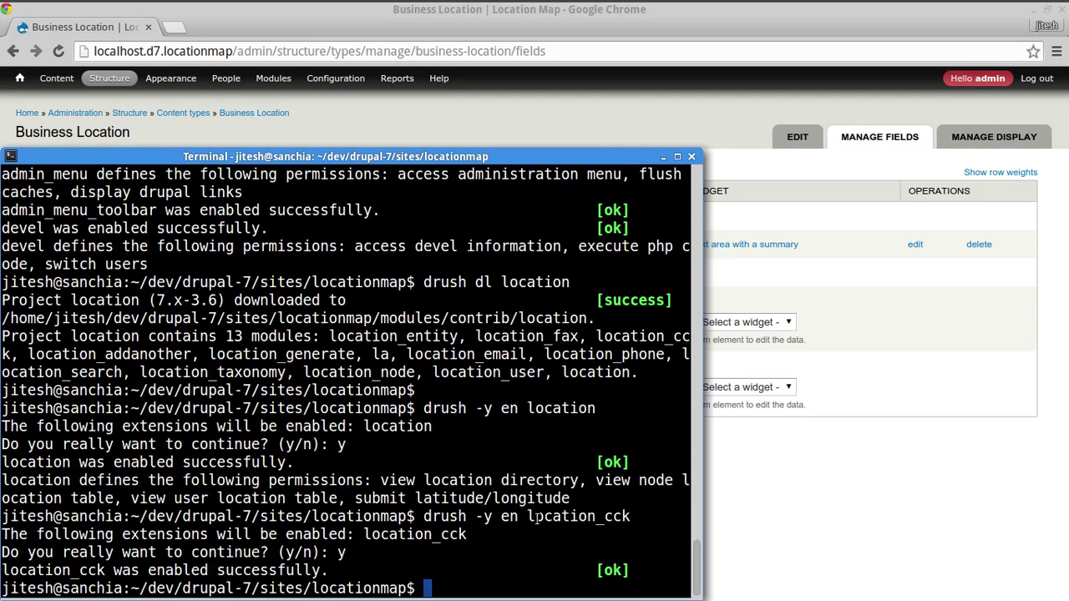
{"action": "left_click", "coordinate": [787, 508]}
{"action": "left_click", "coordinate": [59, 50]}
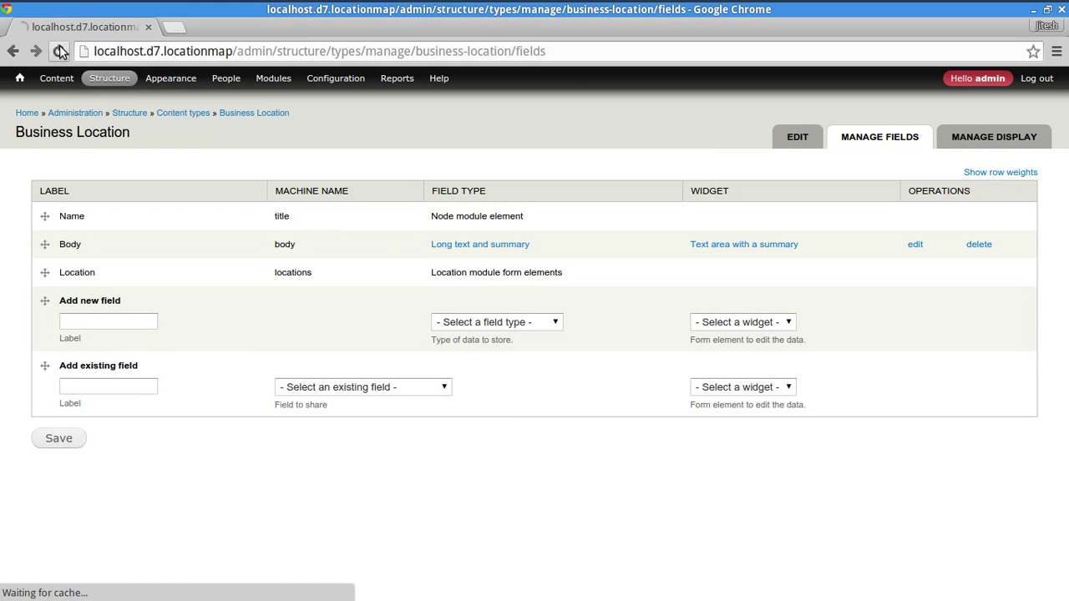
- Add a field labelled 'Location' of type Location with the Location Field widget and save it
{"action": "left_click", "coordinate": [526, 326]}
{"action": "left_click", "coordinate": [481, 469]}
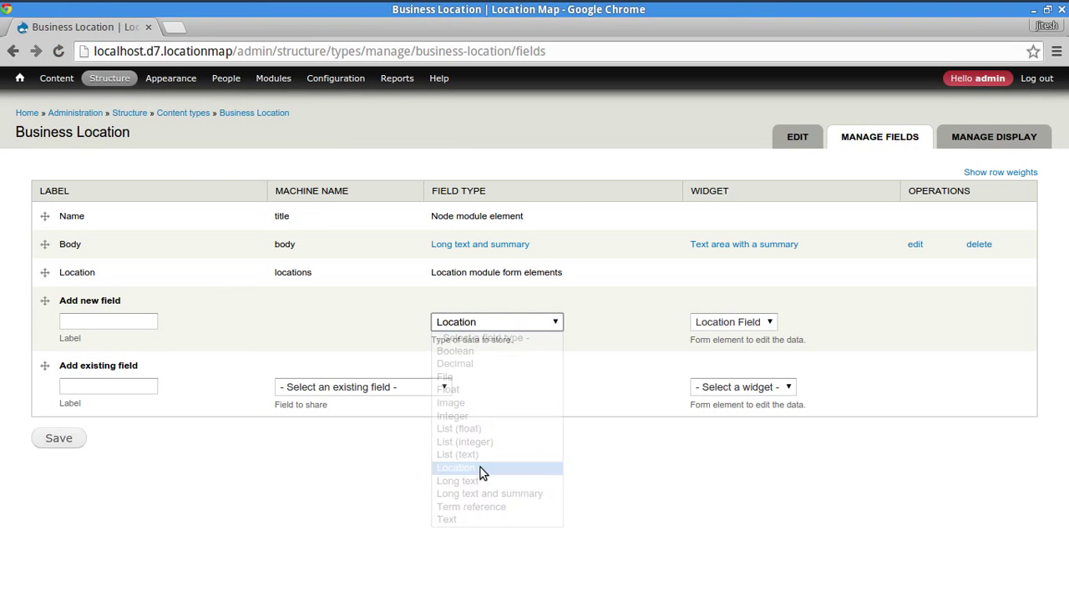
{"action": "left_click", "coordinate": [728, 324]}
{"action": "left_click", "coordinate": [714, 336]}
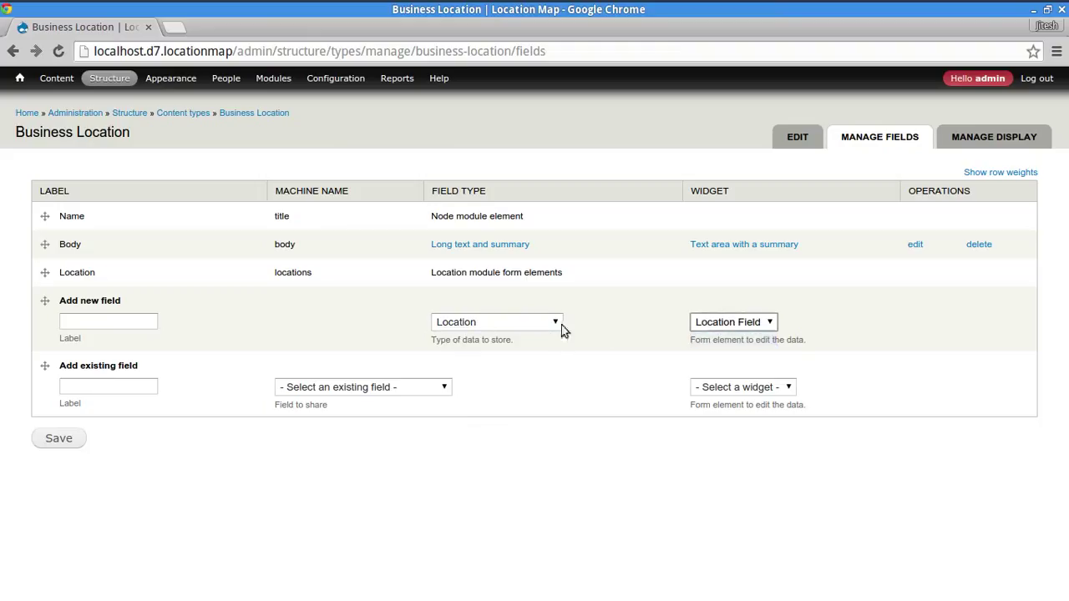
{"action": "left_click", "coordinate": [139, 318]}
{"action": "type", "text": "Location"}
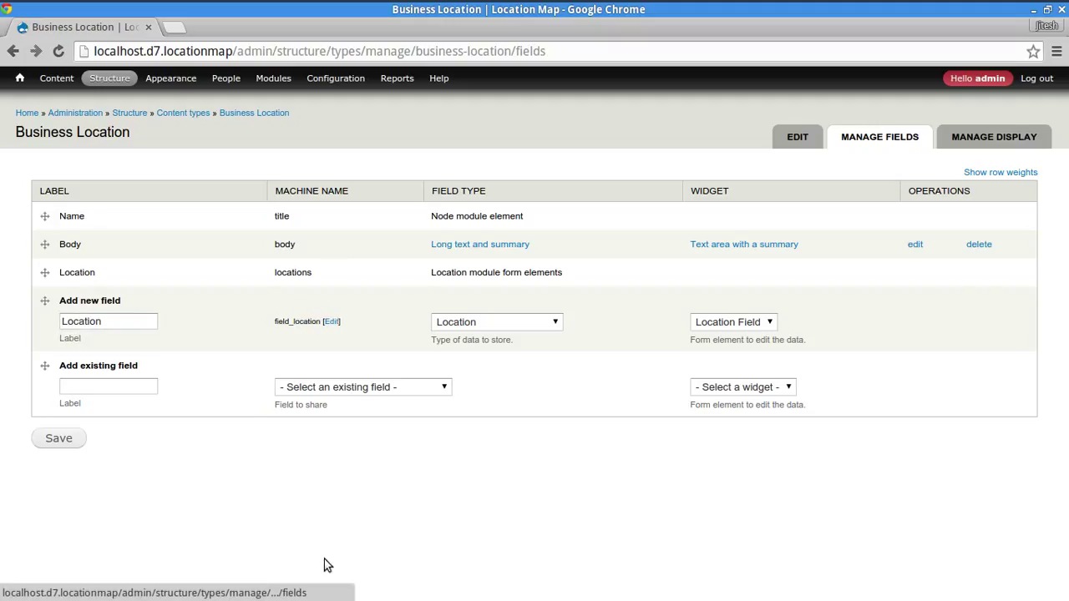
{"action": "left_click", "coordinate": [50, 440]}
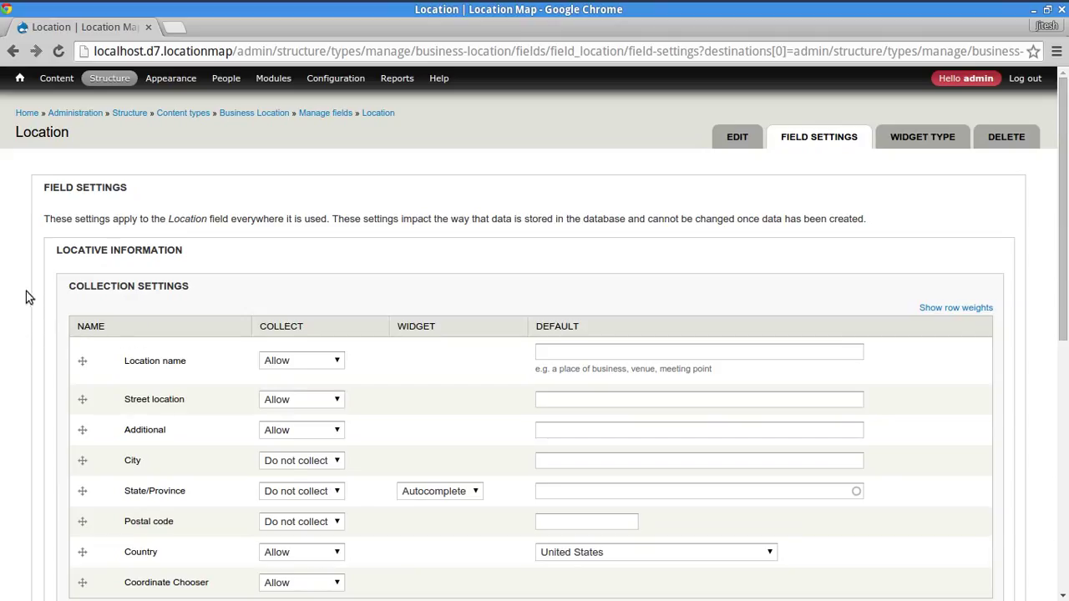
- Set the City, State/Province and Postal code collection options to Allow
{"action": "scroll", "coordinate": [33, 290], "scroll_direction": "down", "scroll_amount": 2}
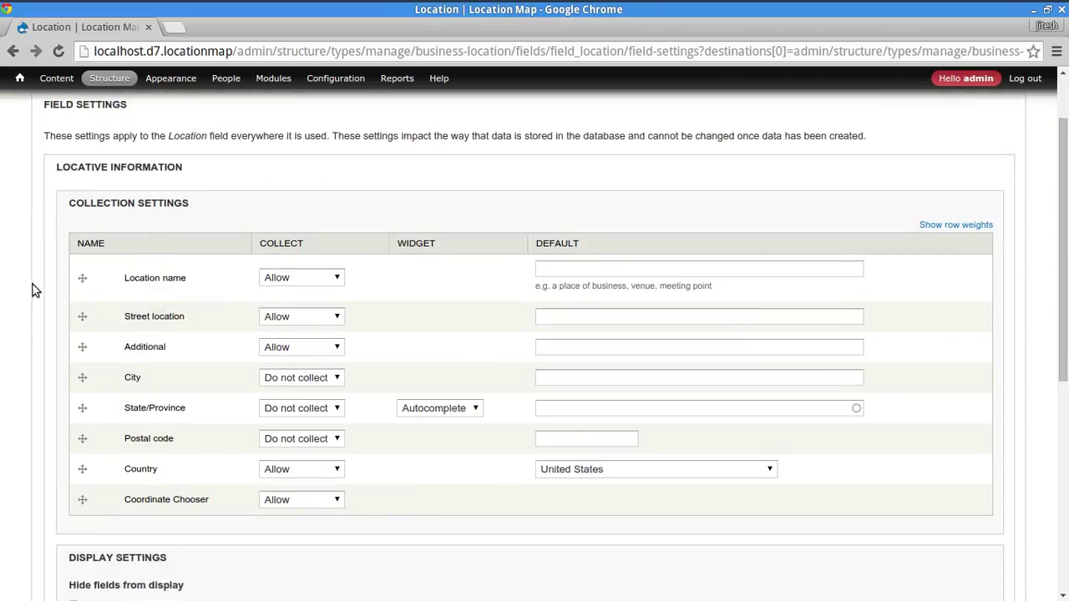
{"action": "left_click", "coordinate": [298, 380]}
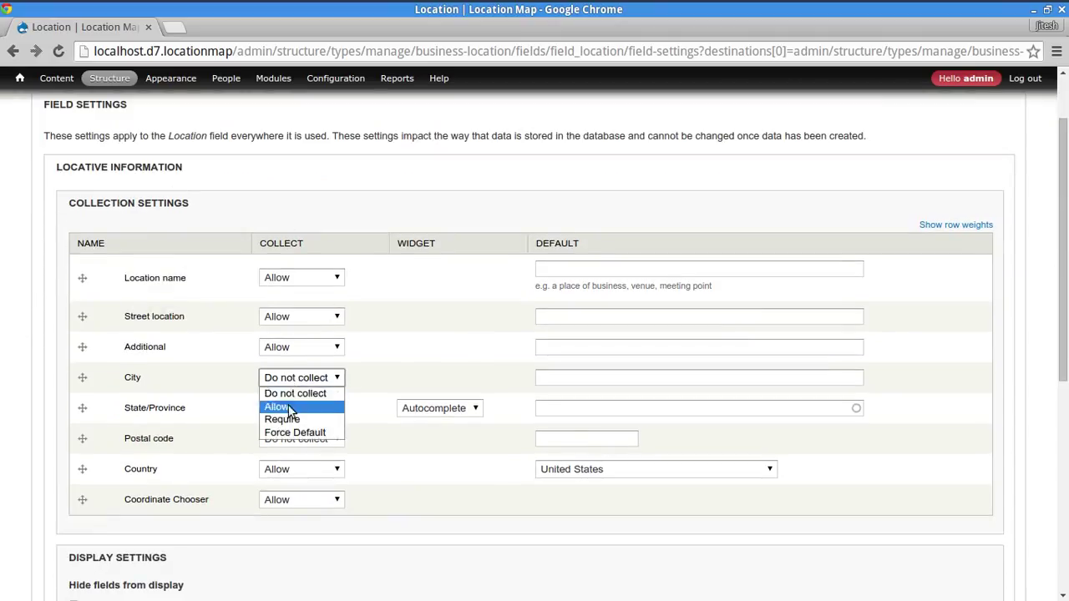
{"action": "left_click", "coordinate": [278, 406]}
{"action": "left_click", "coordinate": [299, 410]}
{"action": "left_click", "coordinate": [299, 439]}
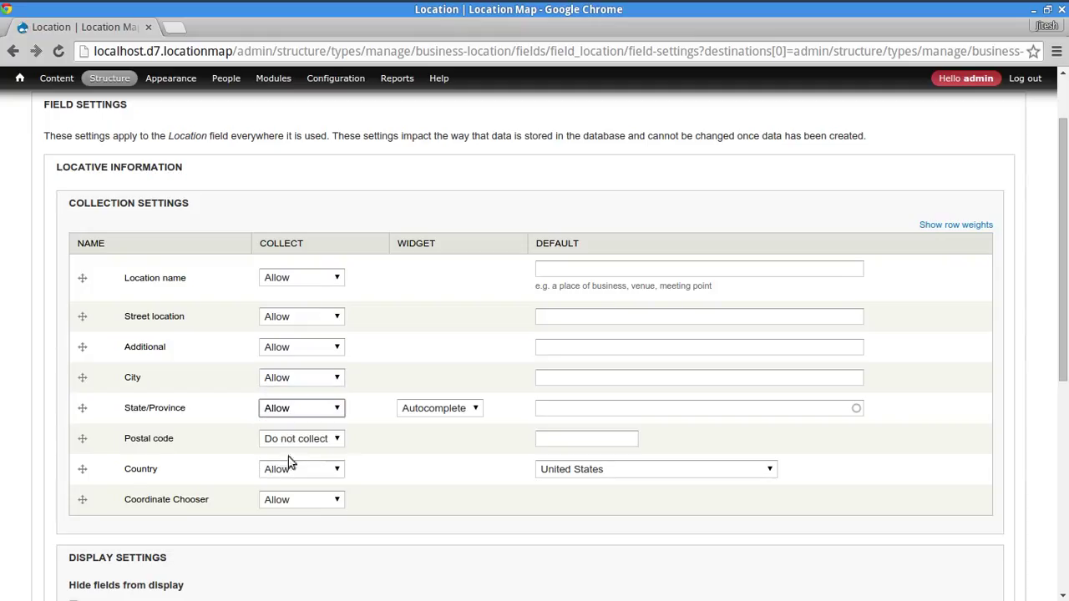
{"action": "left_click", "coordinate": [300, 440]}
{"action": "left_click", "coordinate": [287, 470]}
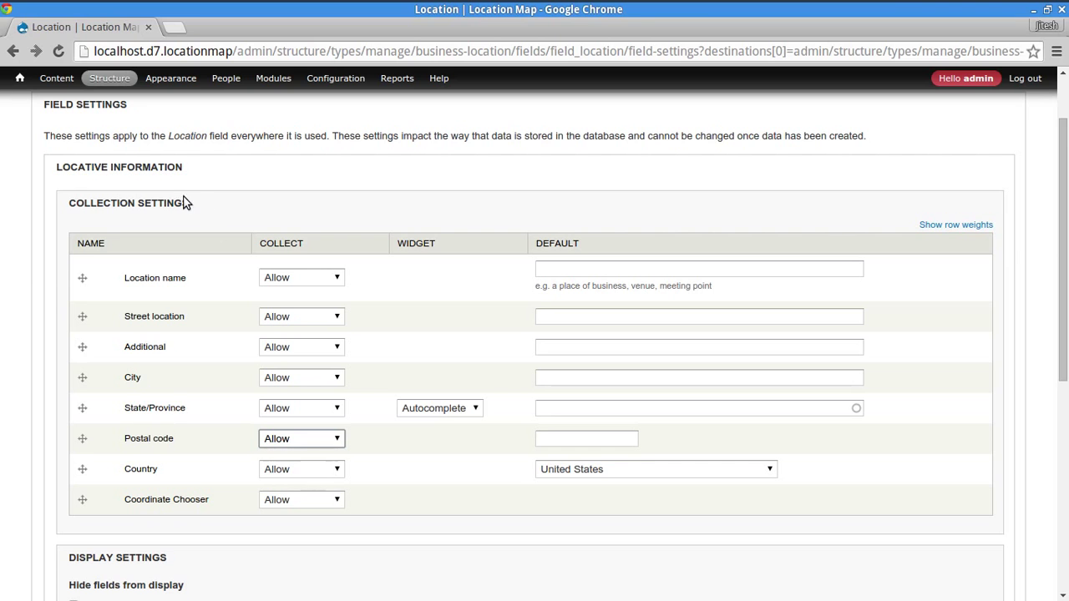
- Hide Map link from display, alongside Province name, Country name and Coordinates
{"action": "scroll", "coordinate": [95, 301], "scroll_direction": "up", "scroll_amount": 1}
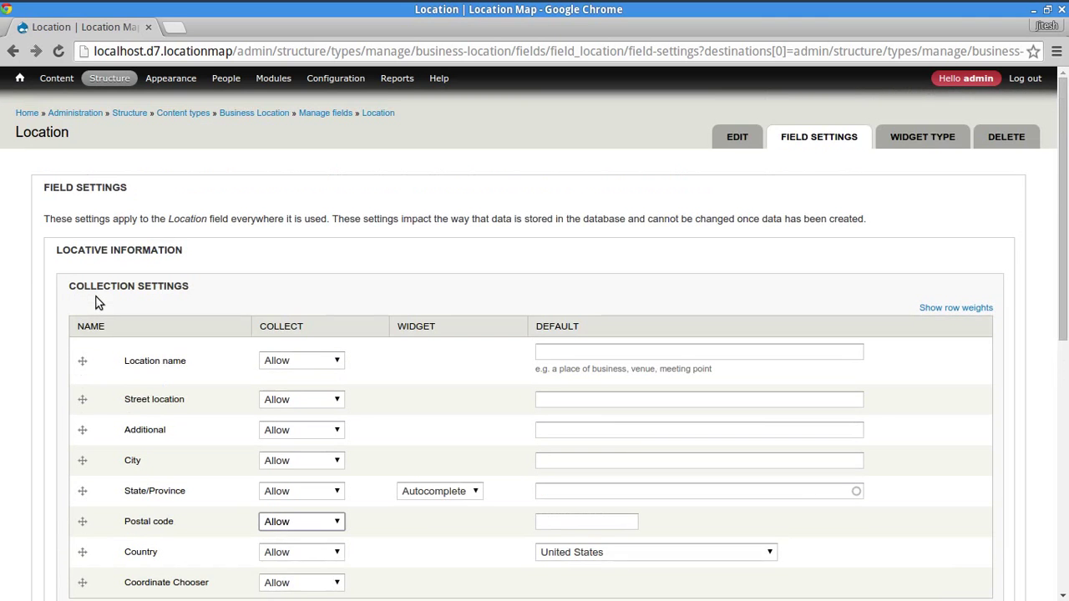
{"action": "scroll", "coordinate": [92, 302], "scroll_direction": "down", "scroll_amount": 3}
{"action": "scroll", "coordinate": [105, 294], "scroll_direction": "up", "scroll_amount": 3}
{"action": "scroll", "coordinate": [107, 294], "scroll_direction": "down", "scroll_amount": 6}
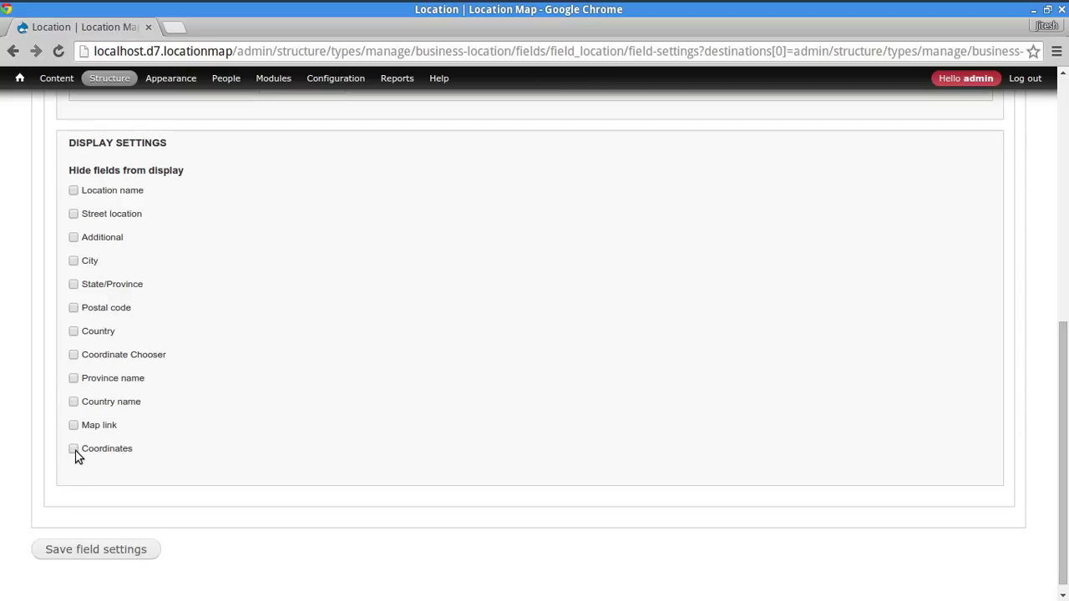
{"action": "left_click", "coordinate": [74, 426]}
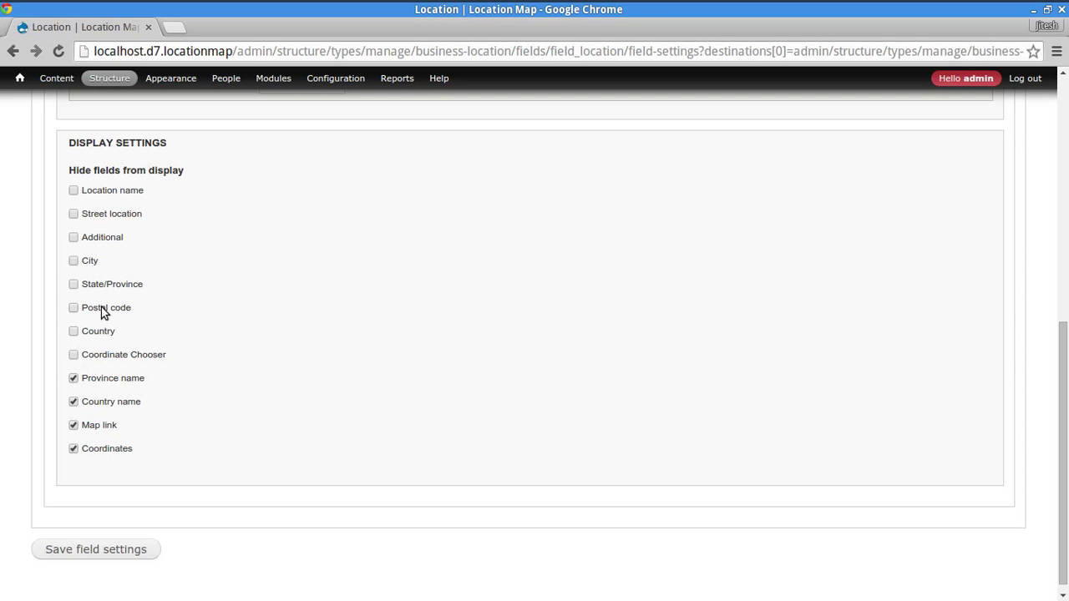
{"action": "scroll", "coordinate": [256, 410], "scroll_direction": "up", "scroll_amount": 3}
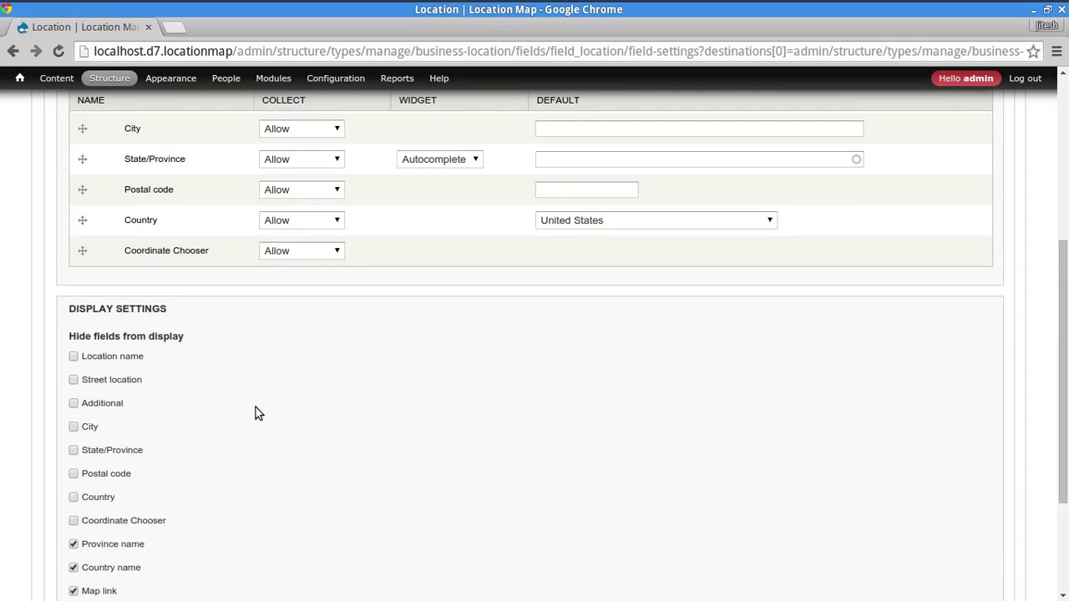
{"action": "scroll", "coordinate": [255, 410], "scroll_direction": "down", "scroll_amount": 3}
- Save the Location field settings, keeping United States as the default country
{"action": "left_click", "coordinate": [142, 541]}
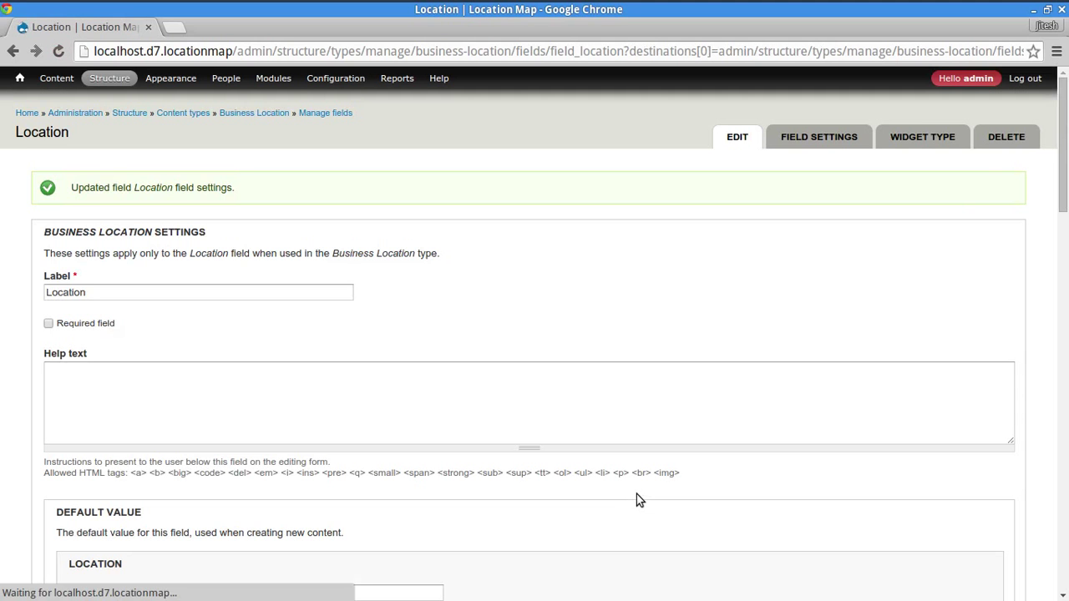
{"action": "scroll", "coordinate": [245, 393], "scroll_direction": "down", "scroll_amount": 4}
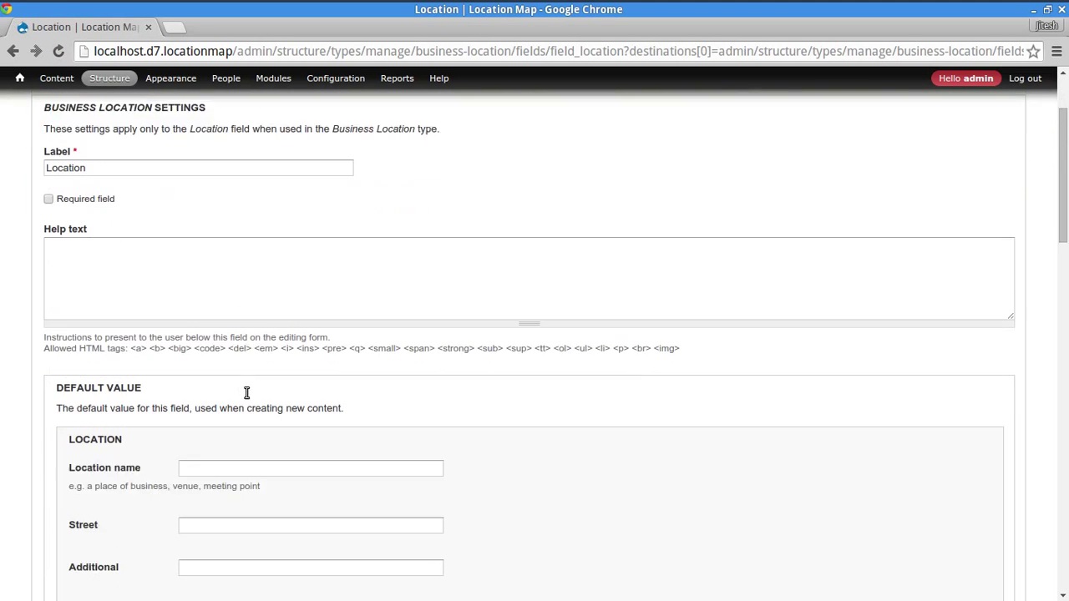
{"action": "scroll", "coordinate": [238, 410], "scroll_direction": "down", "scroll_amount": 9}
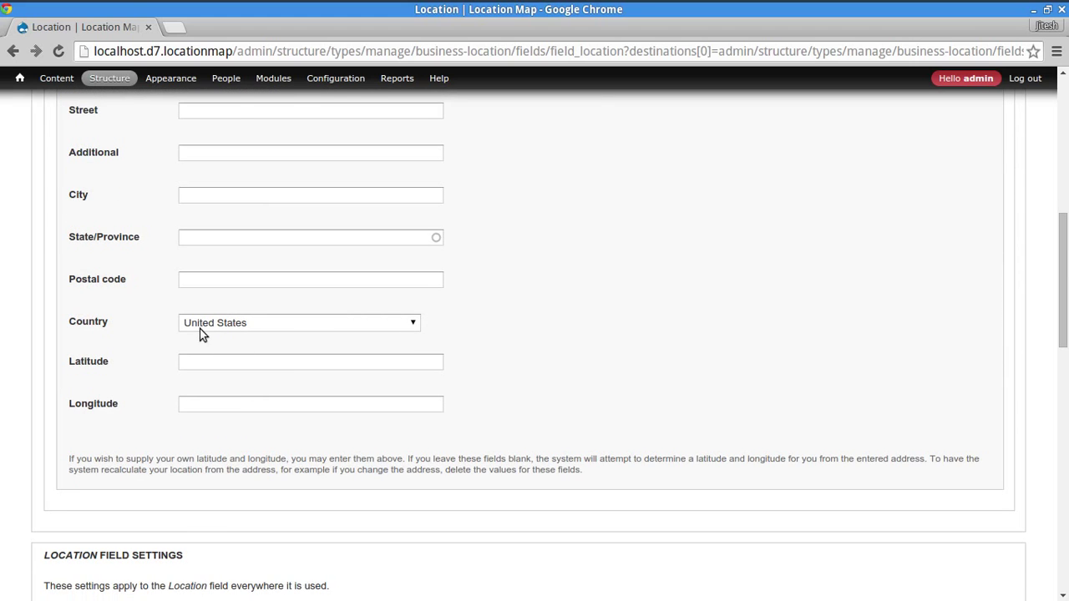
{"action": "left_click", "coordinate": [312, 326]}
{"action": "left_click", "coordinate": [312, 325]}
{"action": "scroll", "coordinate": [540, 359], "scroll_direction": "up", "scroll_amount": 5}
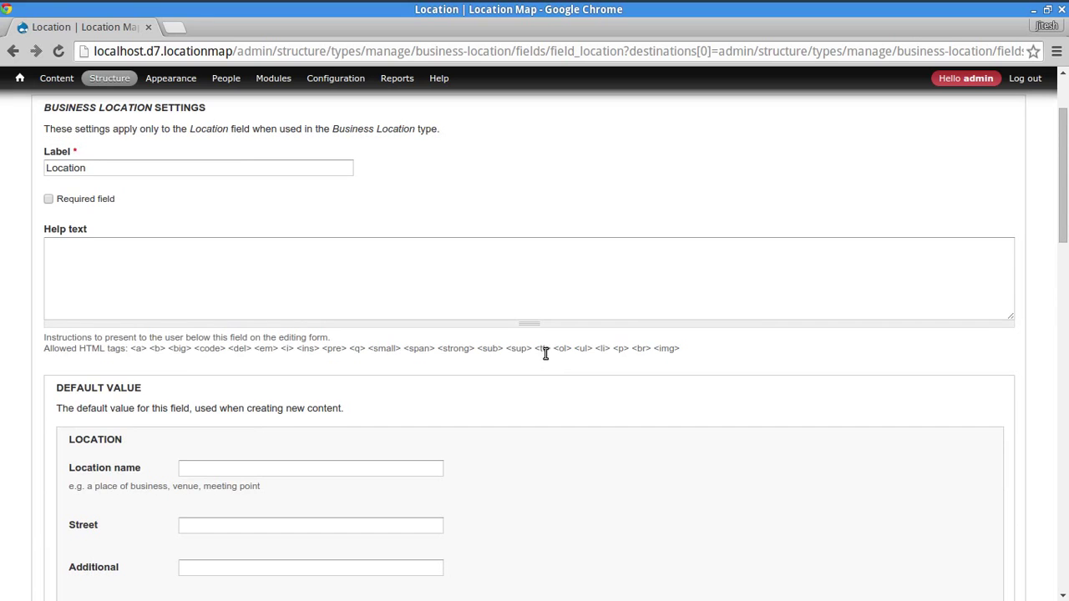
{"action": "scroll", "coordinate": [540, 356], "scroll_direction": "down", "scroll_amount": 6}
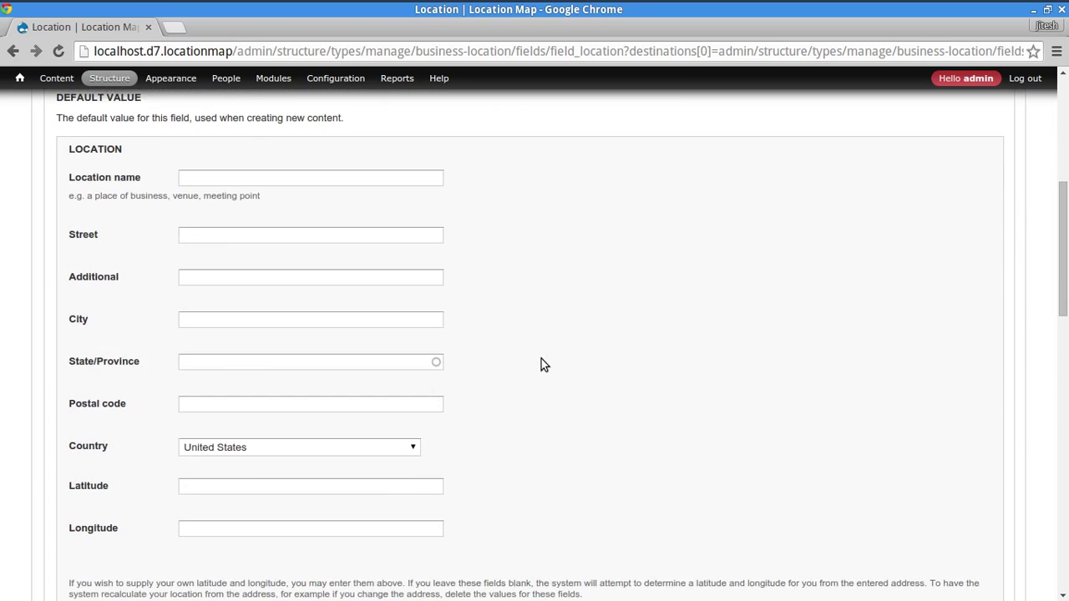
{"action": "scroll", "coordinate": [541, 366], "scroll_direction": "down", "scroll_amount": 3}
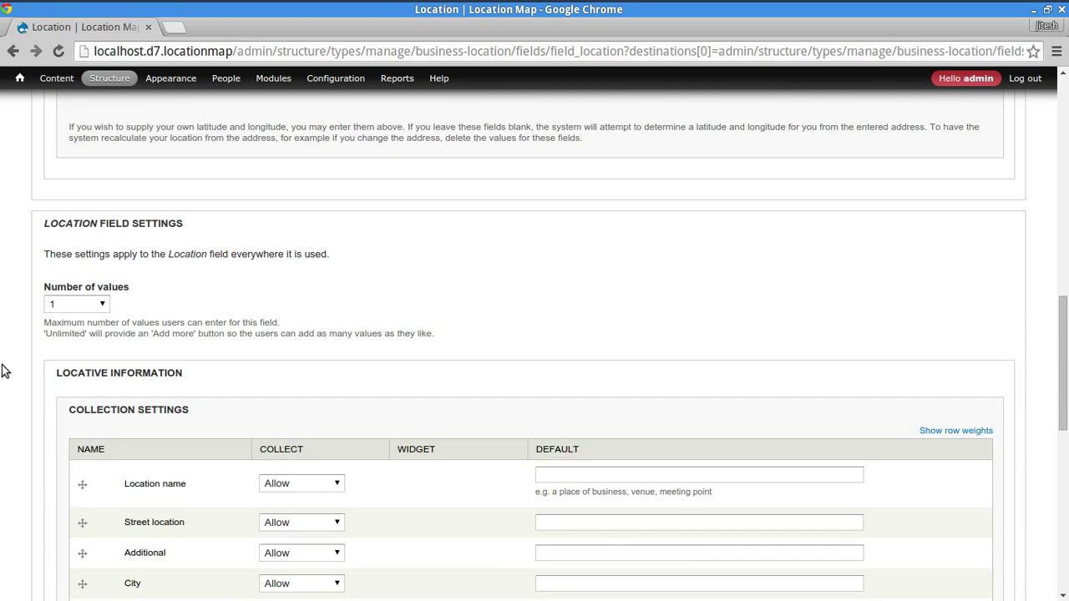
{"action": "scroll", "coordinate": [32, 427], "scroll_direction": "down", "scroll_amount": 8}
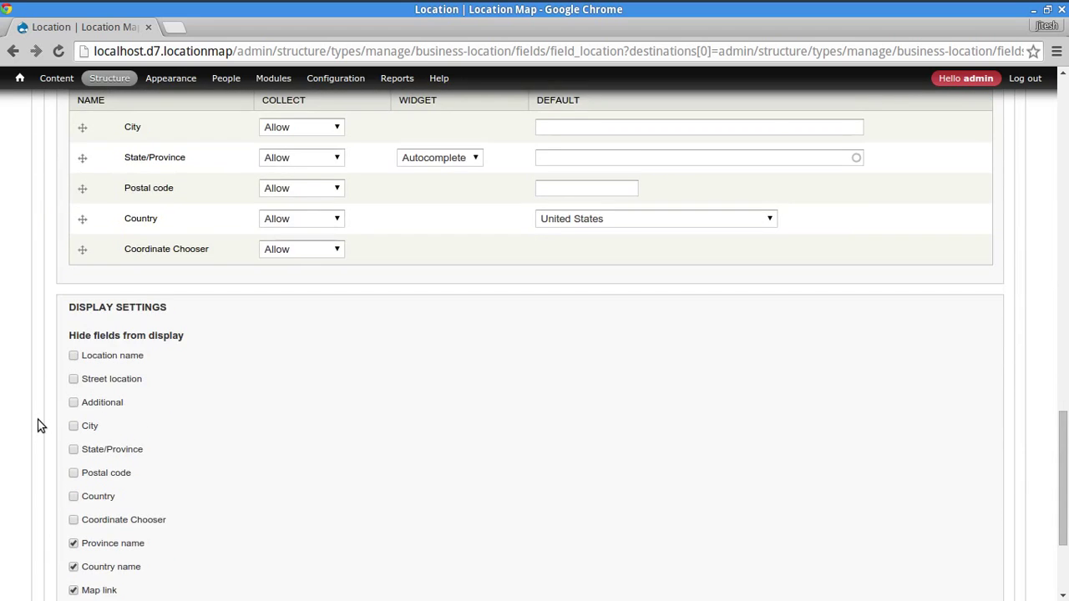
{"action": "left_click", "coordinate": [114, 539]}
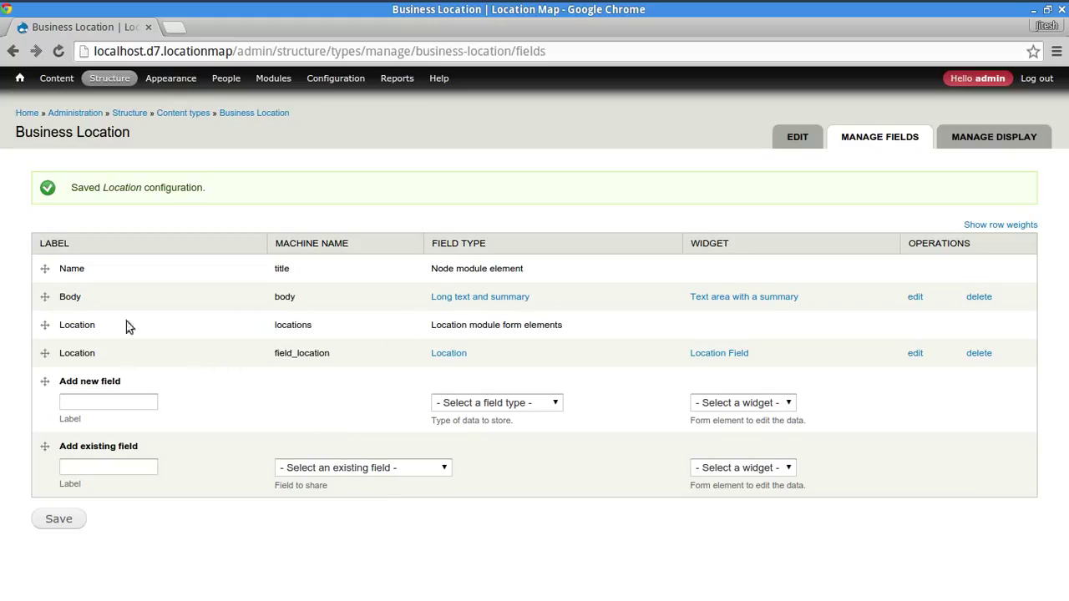
{"action": "left_click_drag", "start_coordinate": [83, 328], "coordinate": [928, 331]}
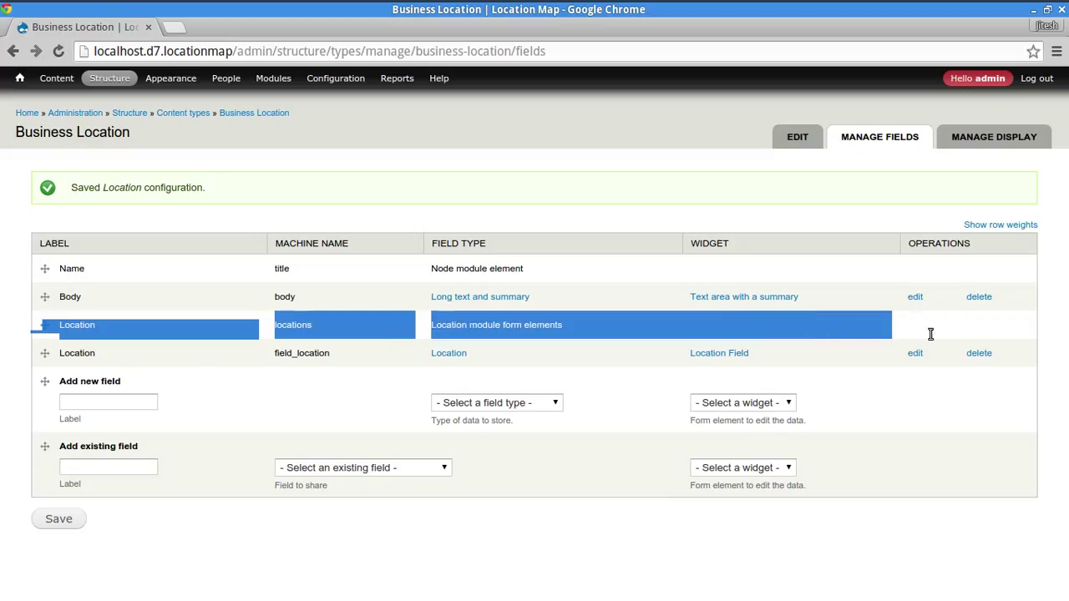
{"action": "left_click", "coordinate": [362, 550]}
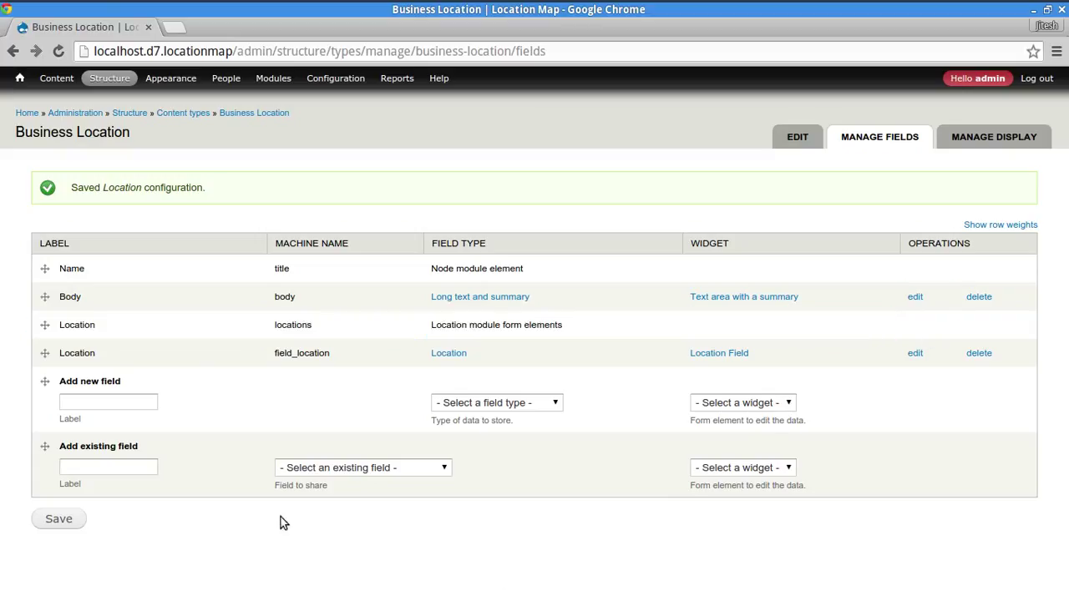
{"action": "double_click", "coordinate": [291, 325]}
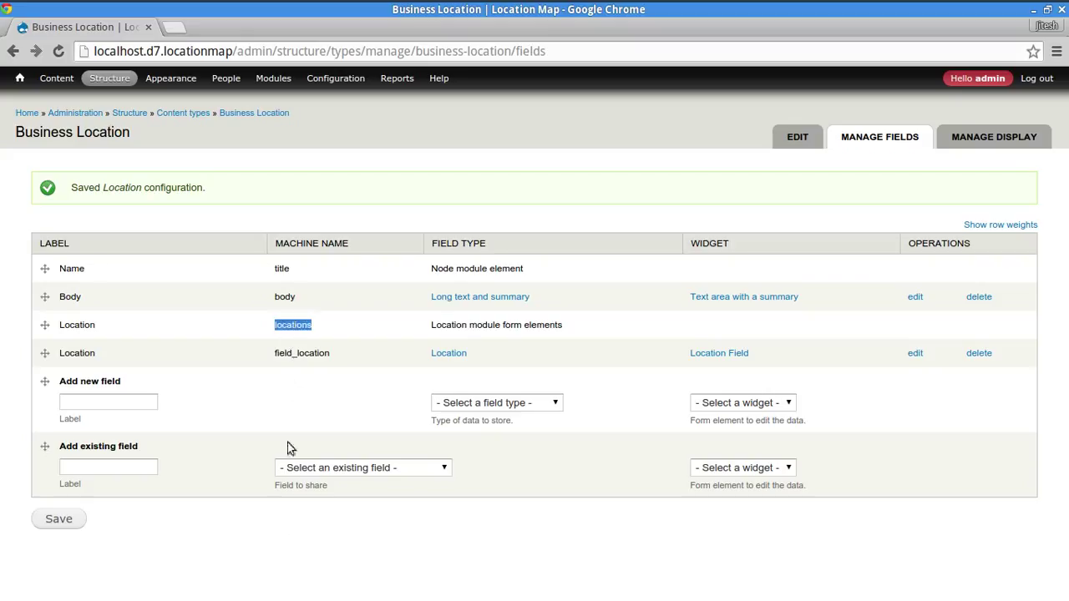
{"action": "left_click", "coordinate": [287, 553]}
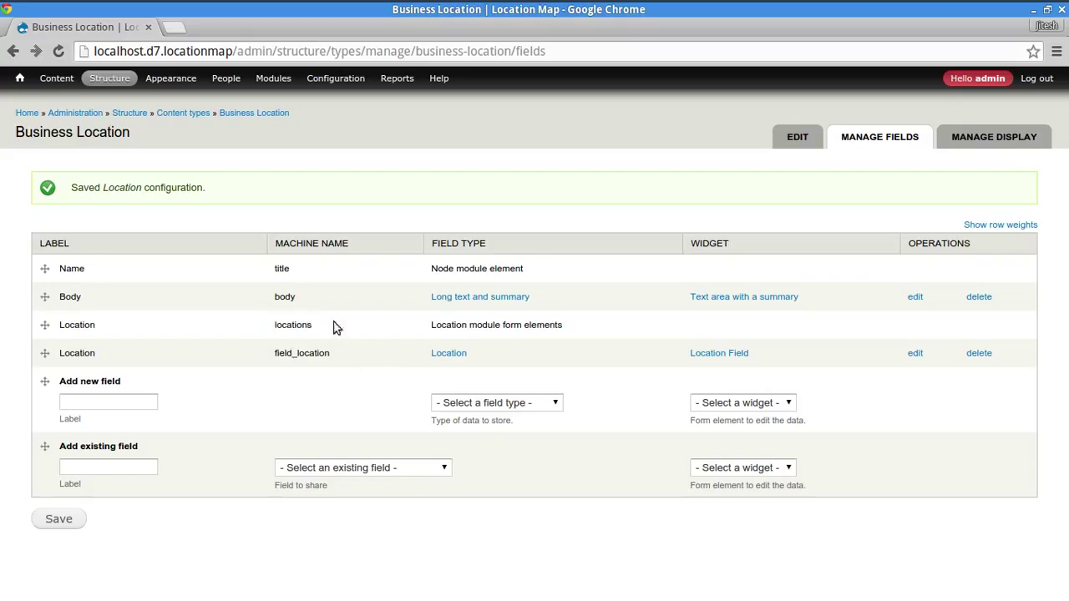
{"action": "triple_click", "coordinate": [491, 329]}
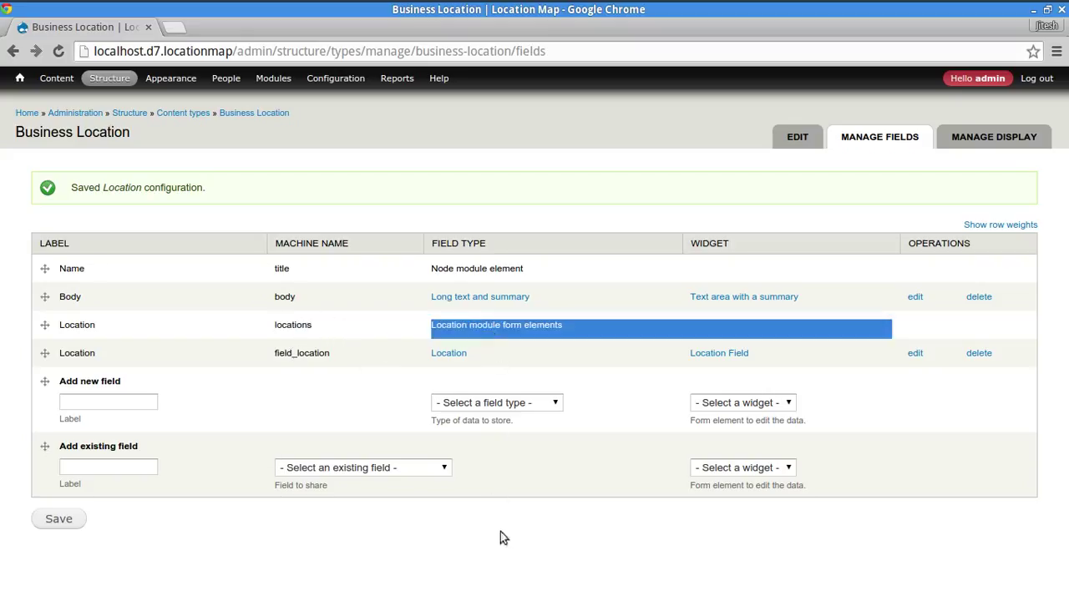
{"action": "left_click", "coordinate": [521, 584]}
{"action": "double_click", "coordinate": [302, 353]}
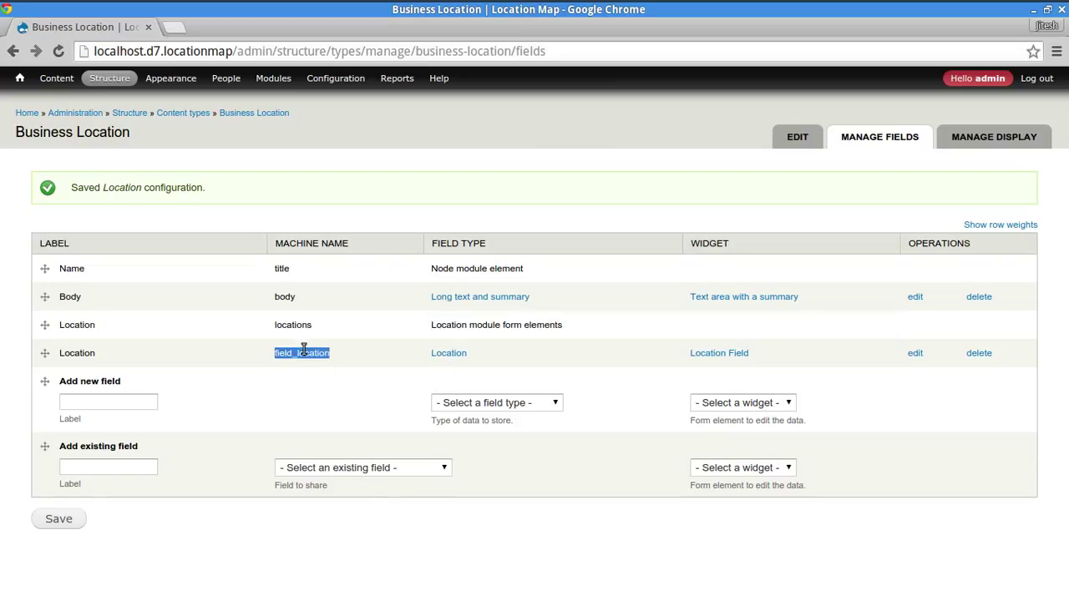
{"action": "left_click", "coordinate": [306, 544]}
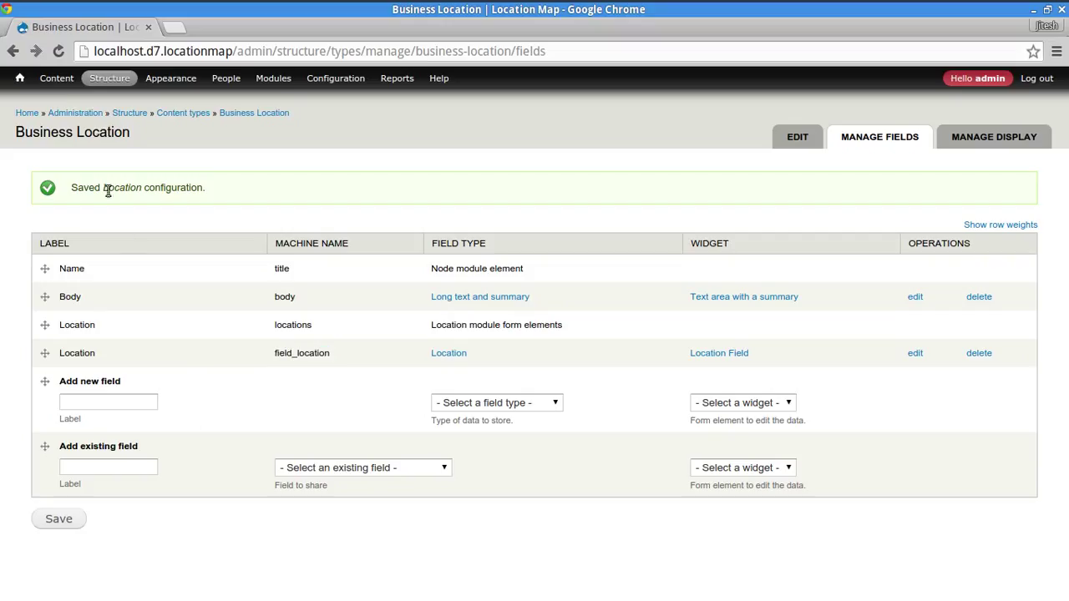
{"action": "mouse_move", "coordinate": [66, 98]}
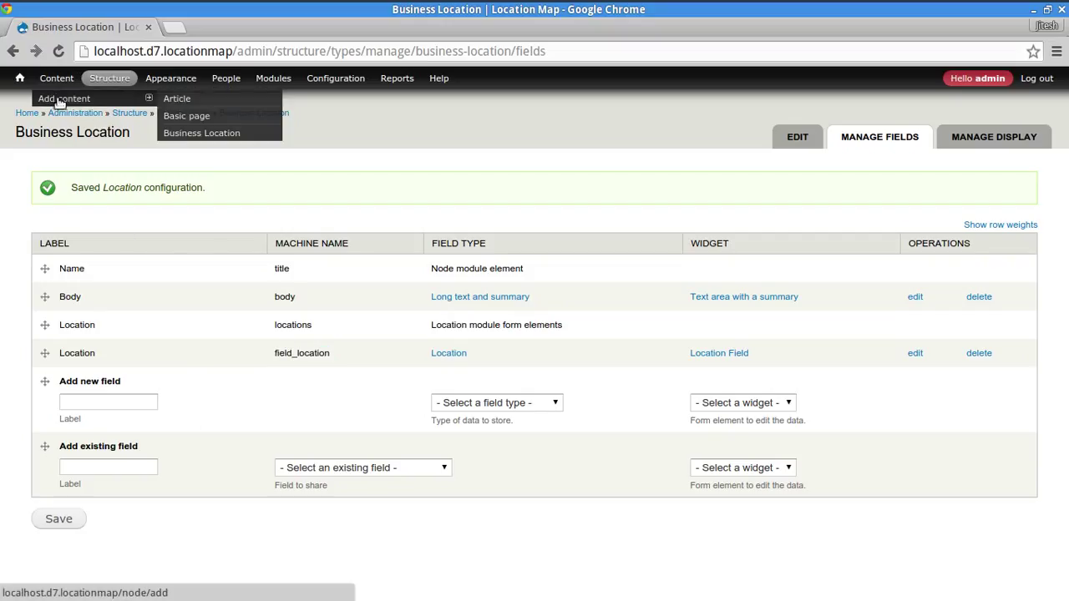
{"action": "left_click", "coordinate": [196, 134]}
{"action": "left_click", "coordinate": [55, 191]}
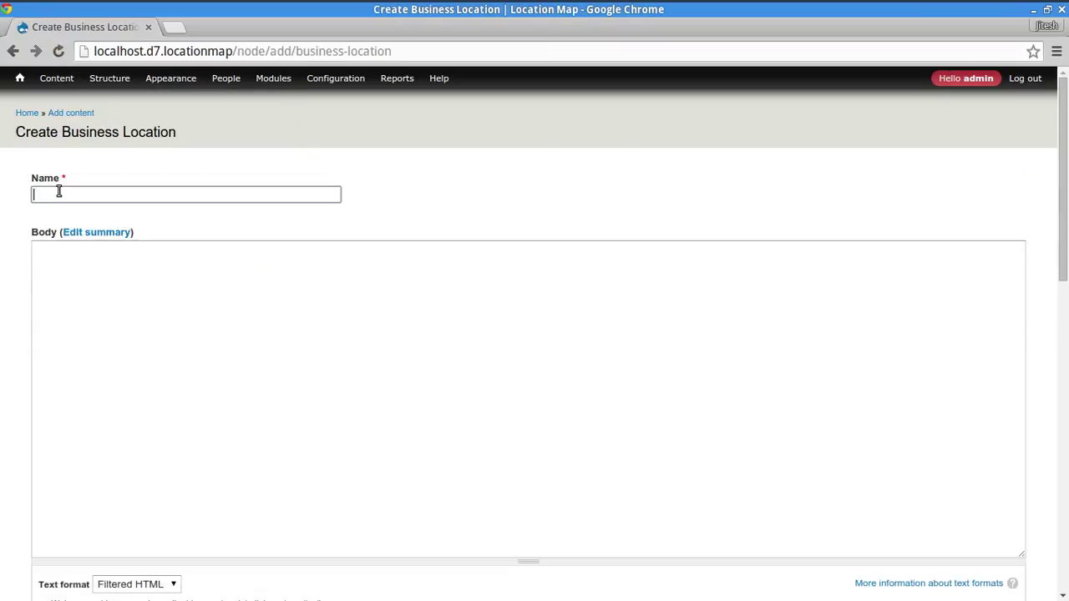
{"action": "left_click", "coordinate": [177, 388]}
{"action": "scroll", "coordinate": [171, 339], "scroll_direction": "down", "scroll_amount": 3}
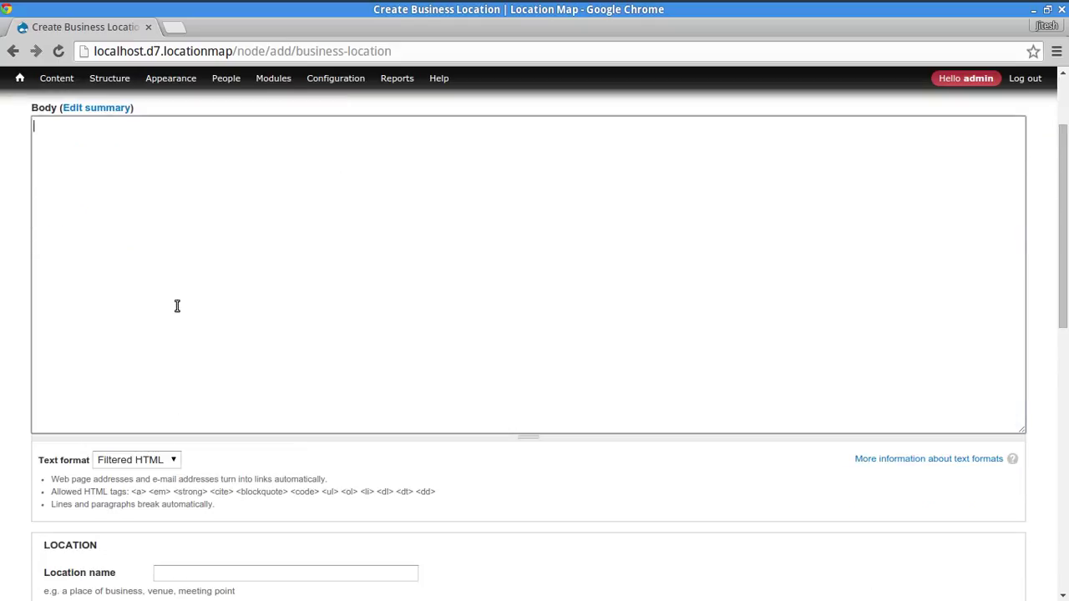
{"action": "scroll", "coordinate": [181, 342], "scroll_direction": "down", "scroll_amount": 6}
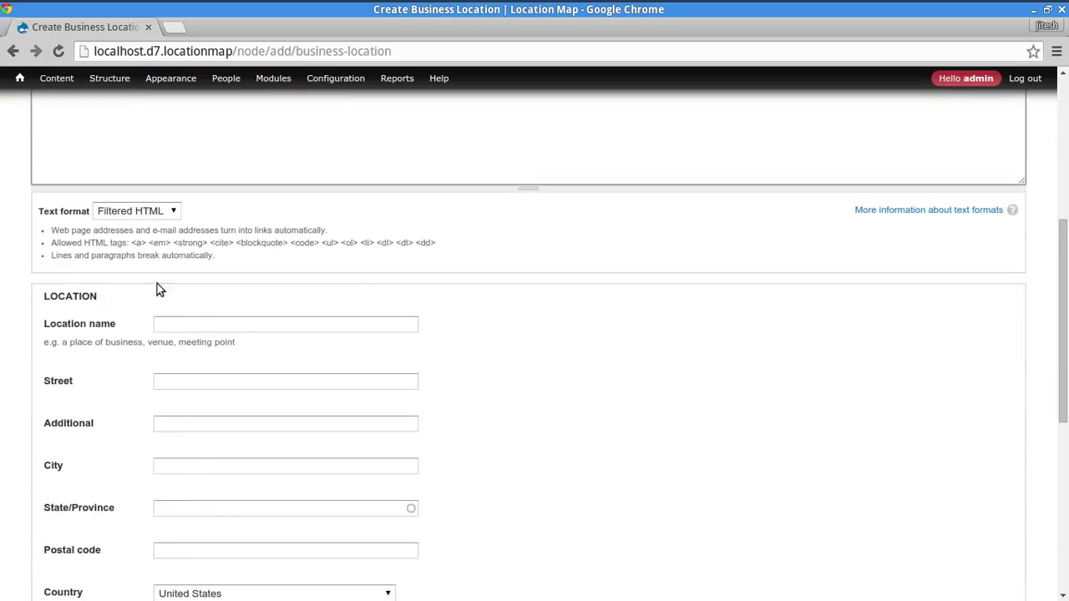
{"action": "left_click", "coordinate": [184, 325]}
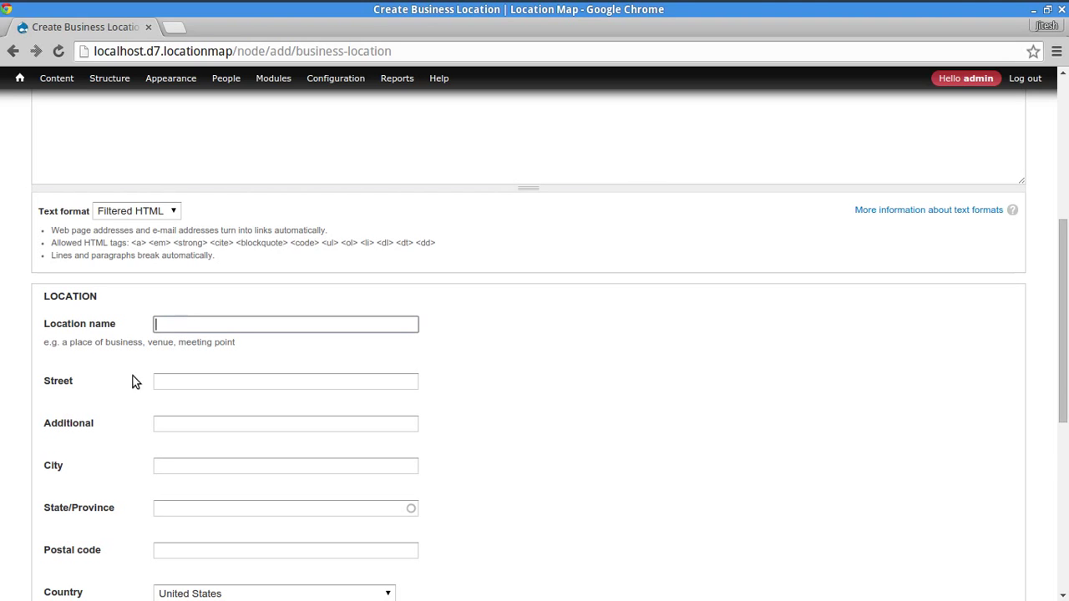
{"action": "scroll", "coordinate": [175, 317], "scroll_direction": "down", "scroll_amount": 3}
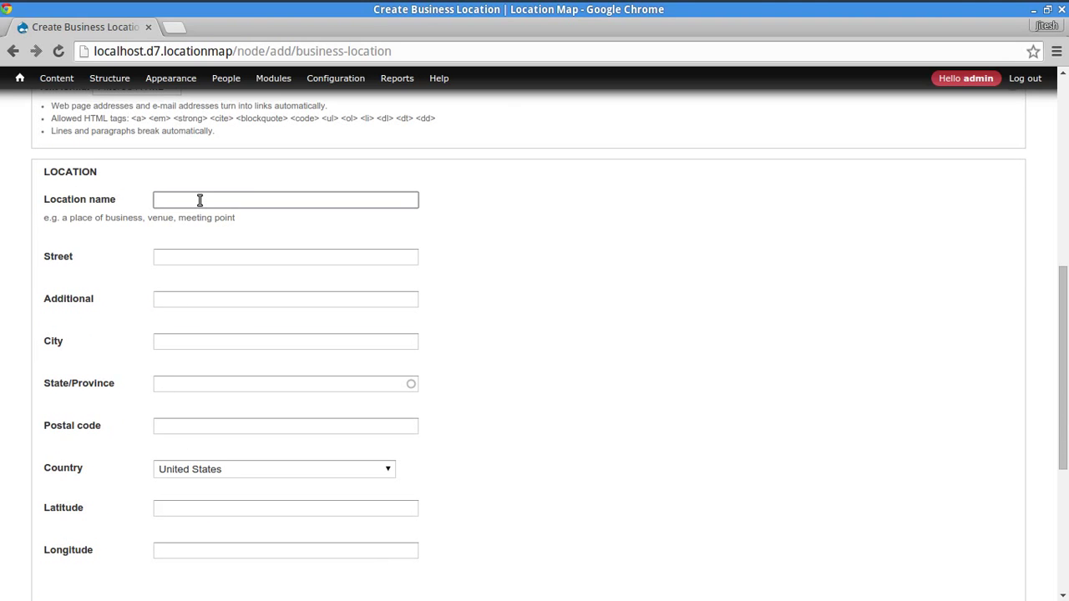
{"action": "left_click", "coordinate": [221, 256]}
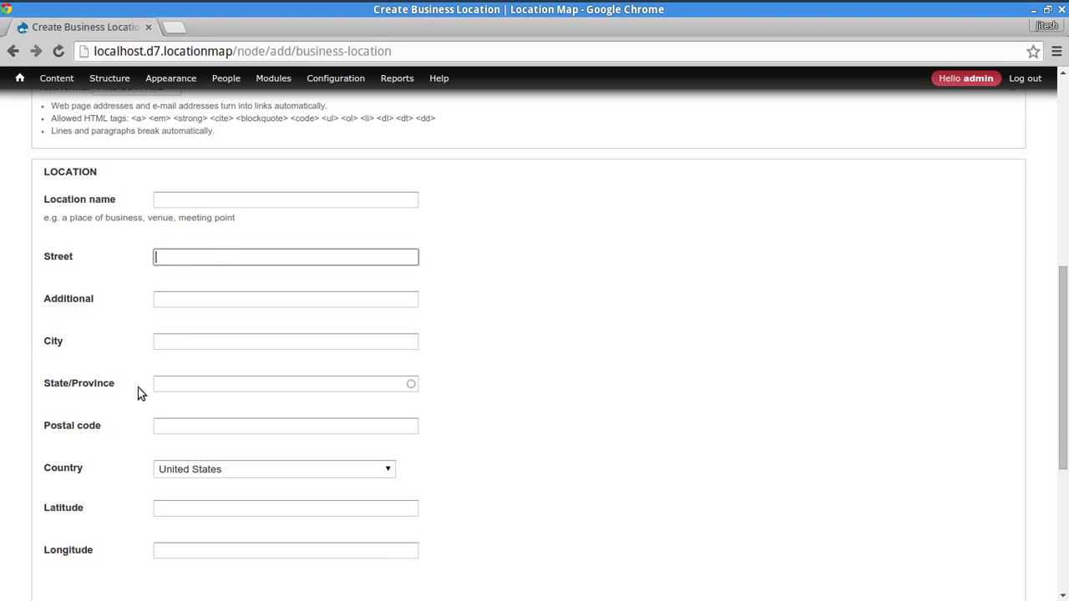
{"action": "left_click", "coordinate": [210, 302]}
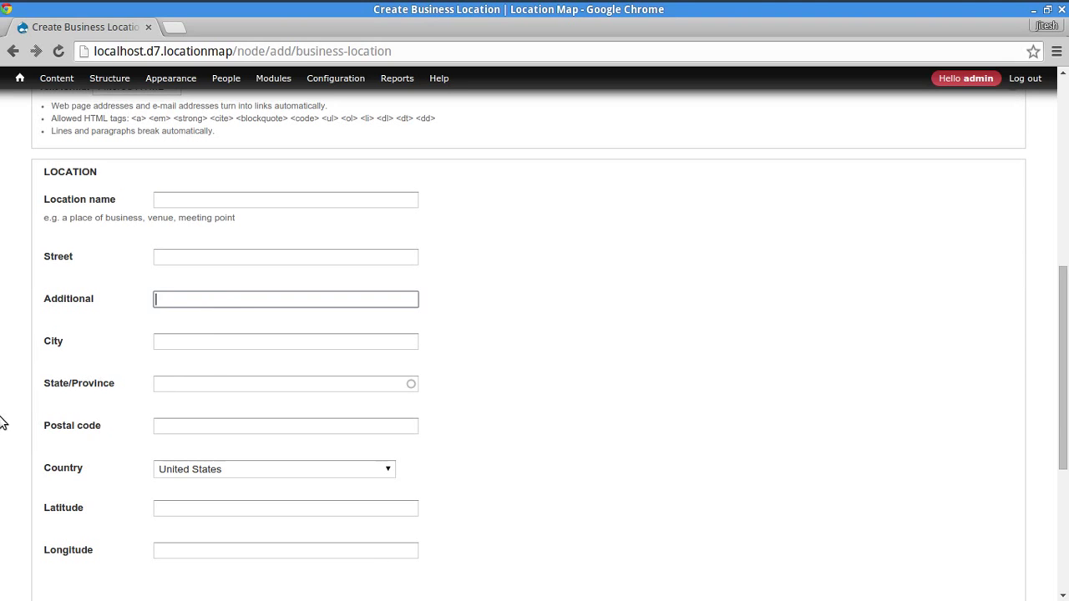
{"action": "scroll", "coordinate": [2, 401], "scroll_direction": "down", "scroll_amount": 1}
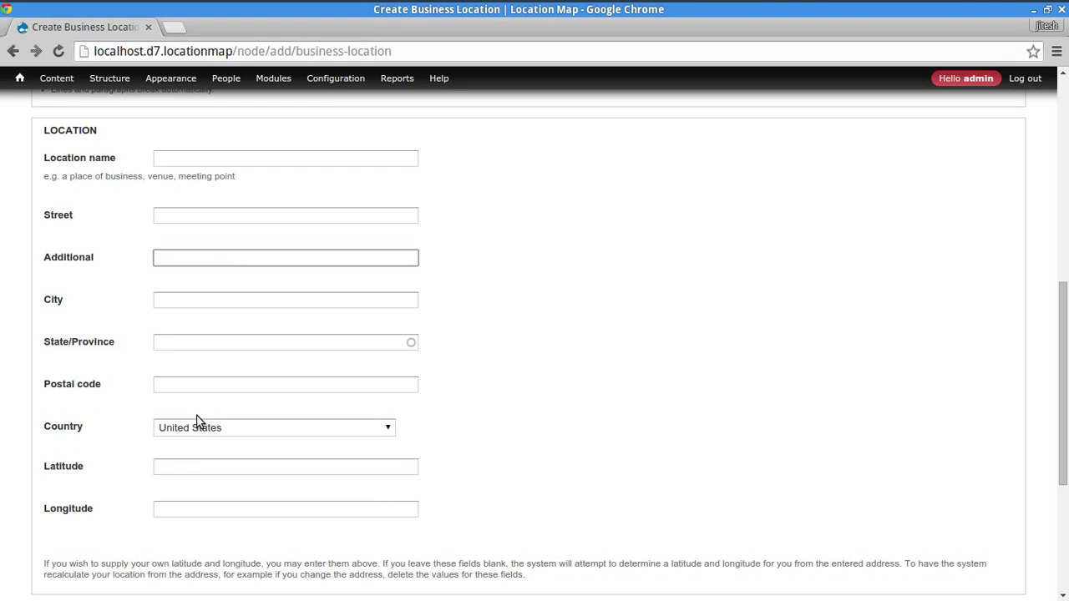
{"action": "scroll", "coordinate": [195, 422], "scroll_direction": "down", "scroll_amount": 2}
{"action": "left_click", "coordinate": [190, 388]}
{"action": "left_click", "coordinate": [198, 427]}
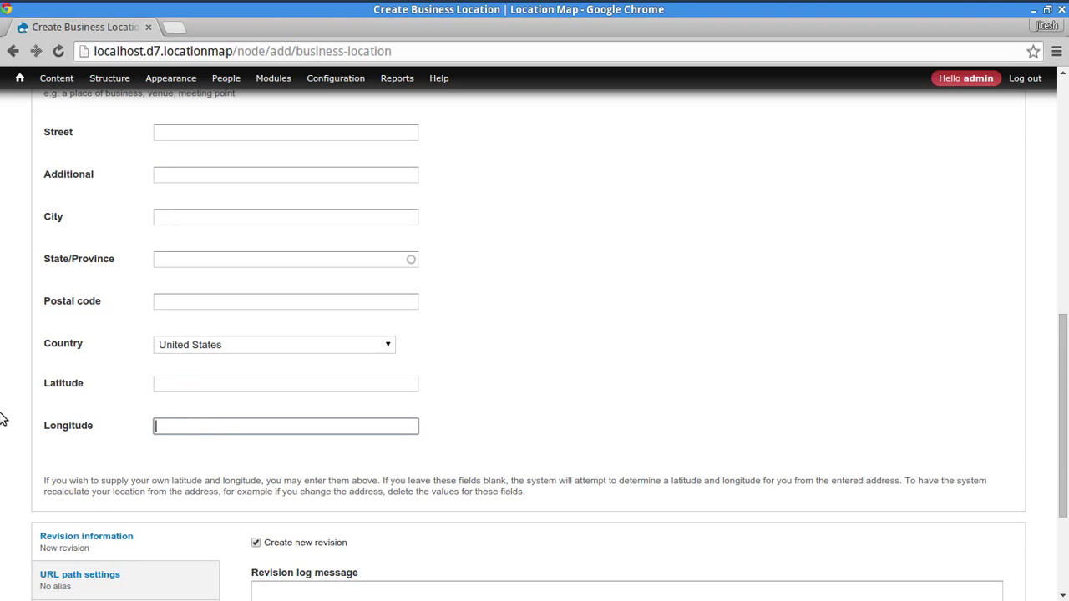
{"action": "scroll", "coordinate": [2, 355], "scroll_direction": "down", "scroll_amount": 3}
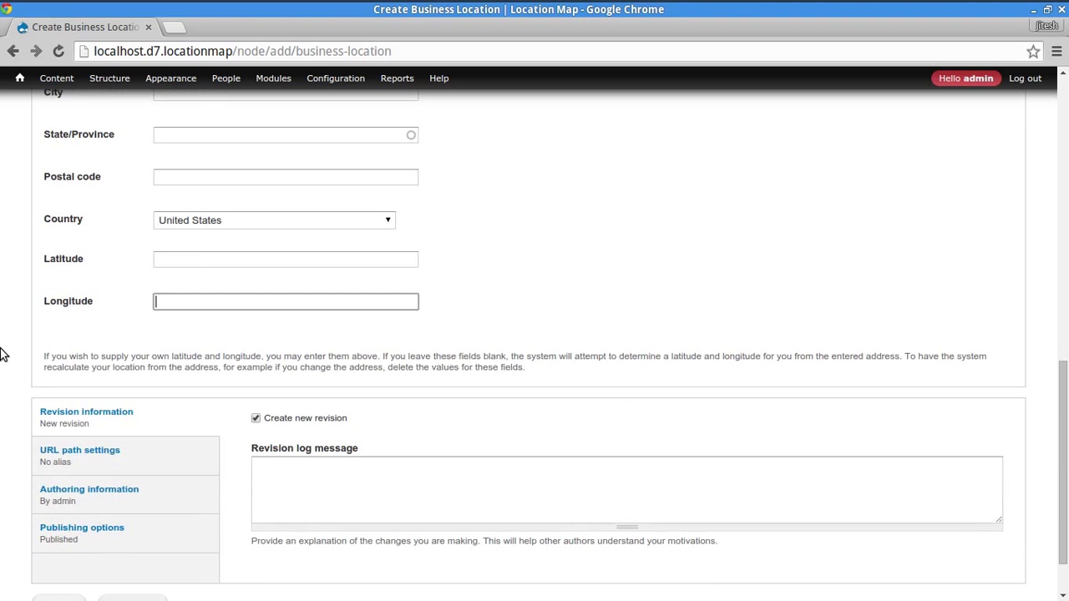
{"action": "scroll", "coordinate": [3, 355], "scroll_direction": "down", "scroll_amount": 2}
{"action": "scroll", "coordinate": [4, 354], "scroll_direction": "up", "scroll_amount": 5}
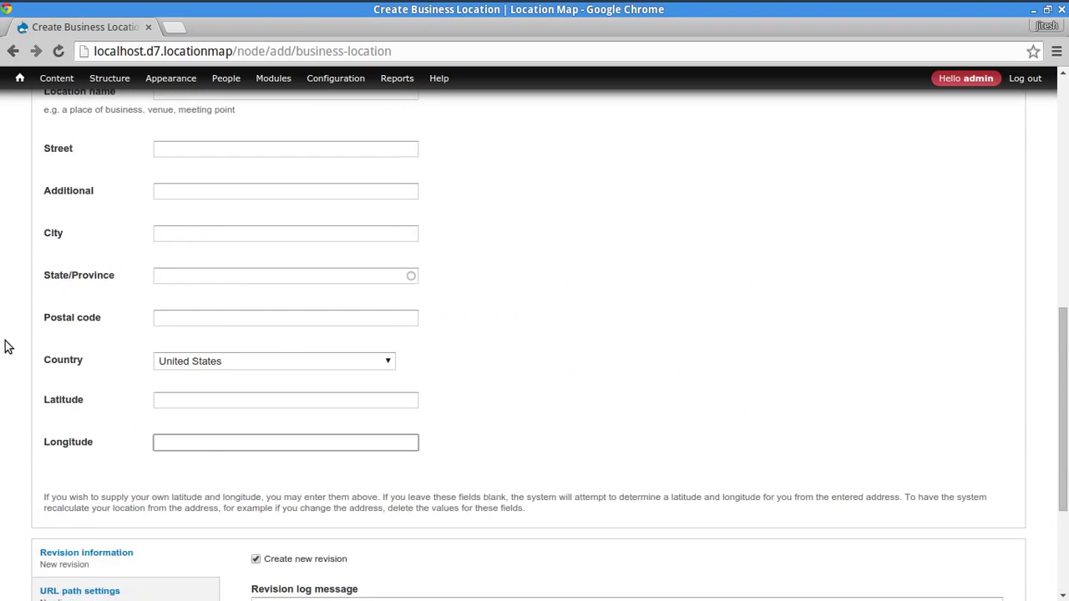
{"action": "scroll", "coordinate": [8, 346], "scroll_direction": "up", "scroll_amount": 6}
{"action": "scroll", "coordinate": [17, 336], "scroll_direction": "up", "scroll_amount": 5}
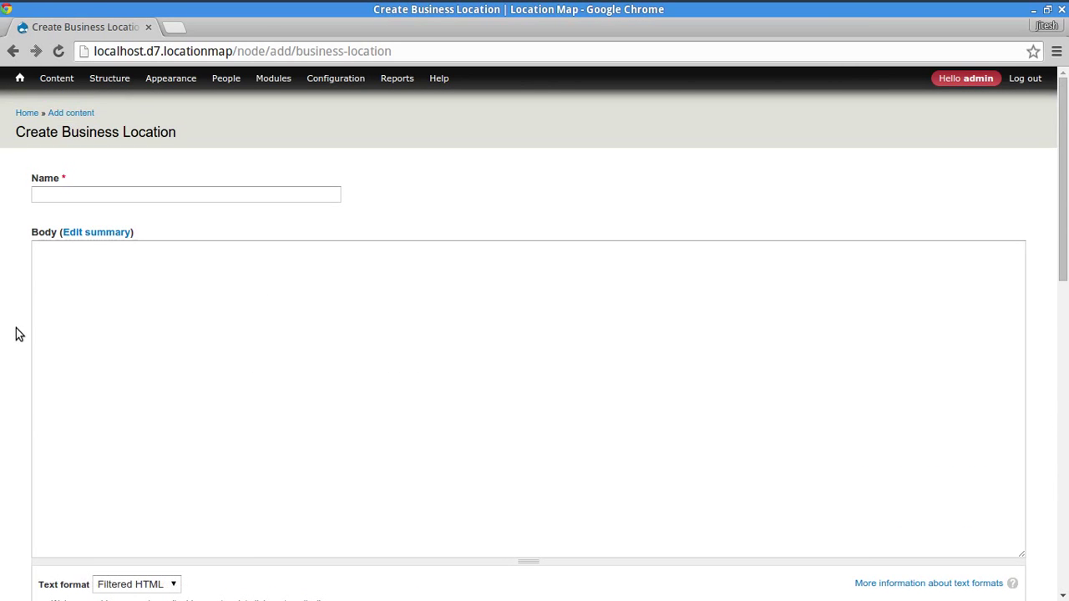
{"action": "scroll", "coordinate": [164, 435], "scroll_direction": "down", "scroll_amount": 8}
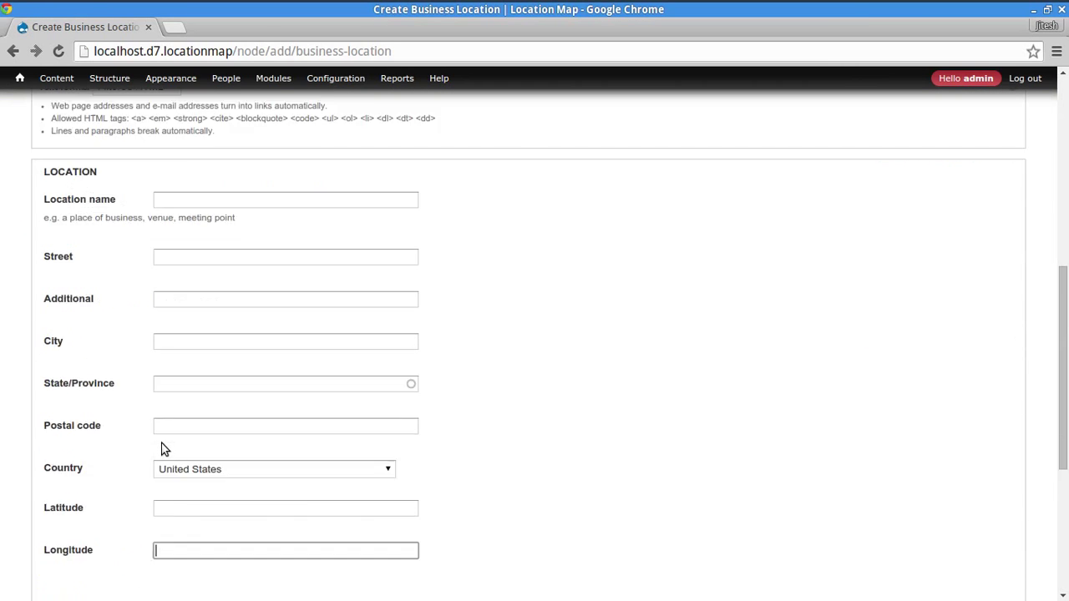
{"action": "scroll", "coordinate": [3, 449], "scroll_direction": "down", "scroll_amount": 3}
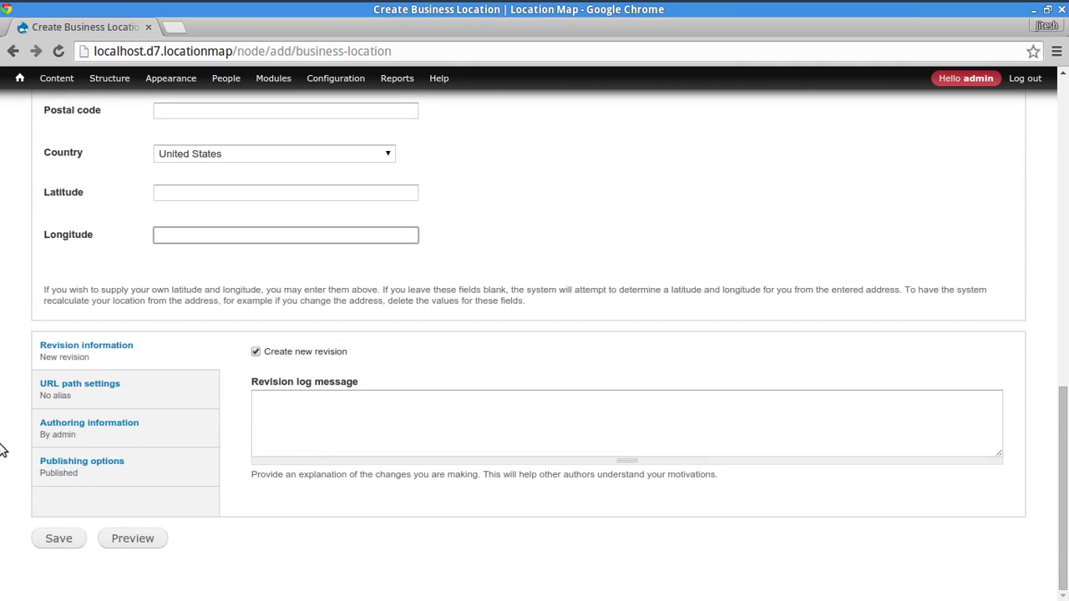
{"action": "scroll", "coordinate": [43, 429], "scroll_direction": "up", "scroll_amount": 10}
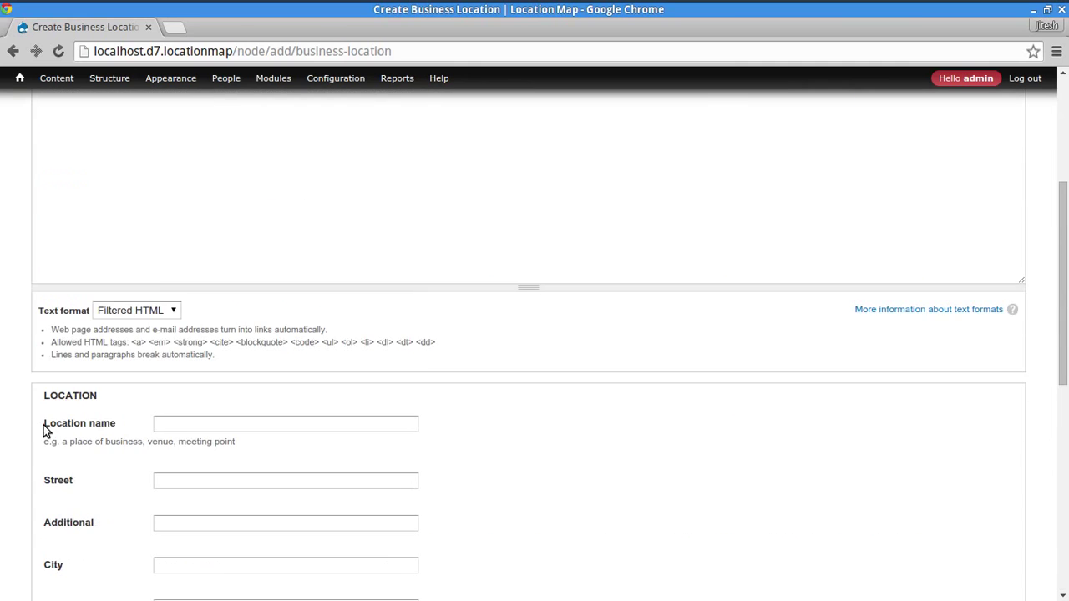
{"action": "mouse_move", "coordinate": [313, 79]}
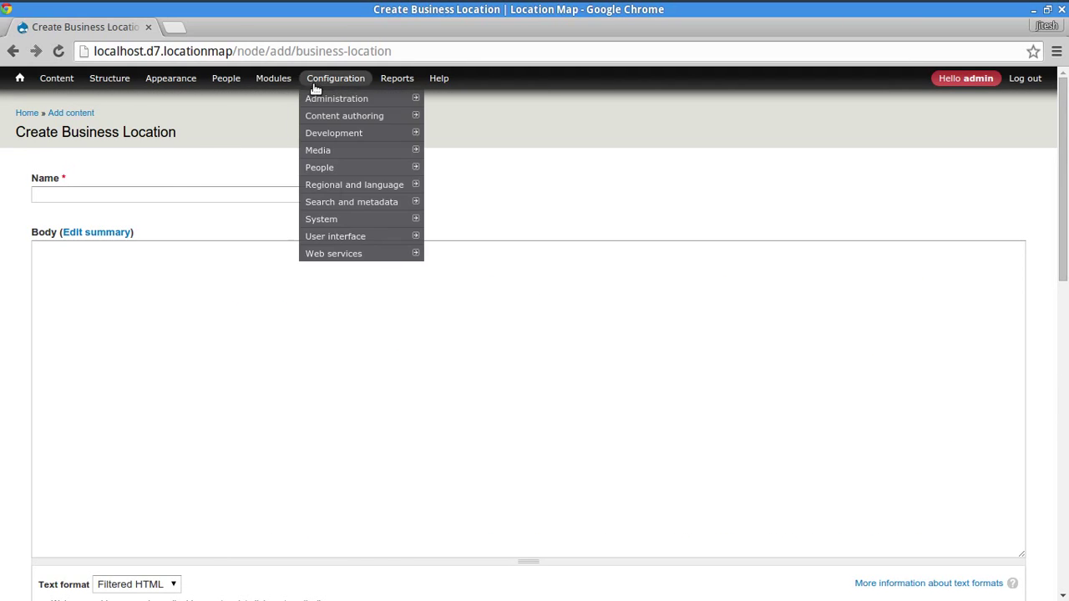
{"action": "mouse_move", "coordinate": [332, 105]}
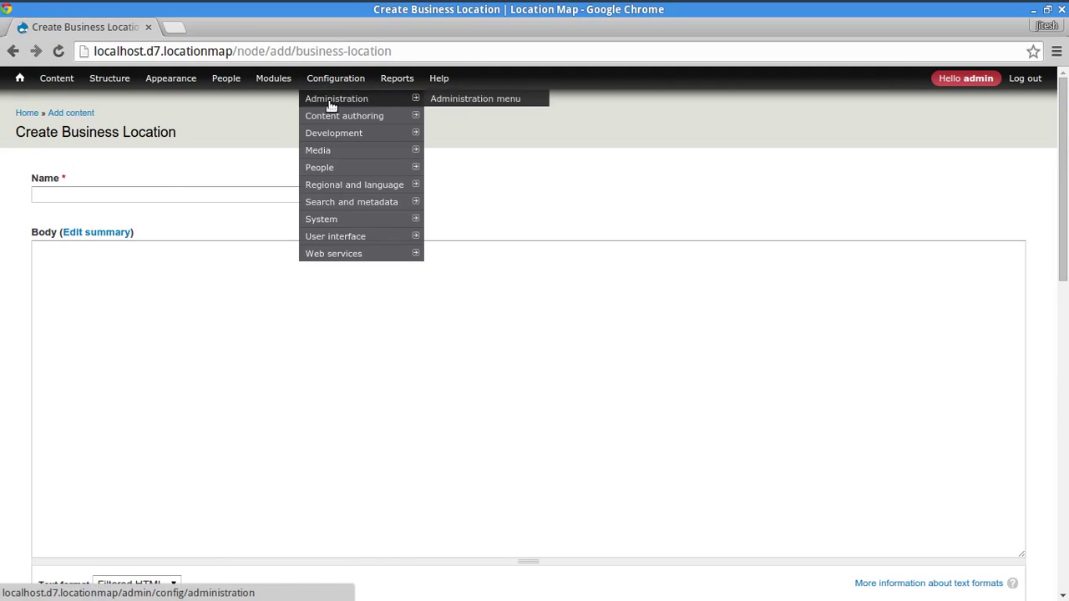
- Enter the business name Test Business 1 and its body text
{"action": "left_click", "coordinate": [152, 195]}
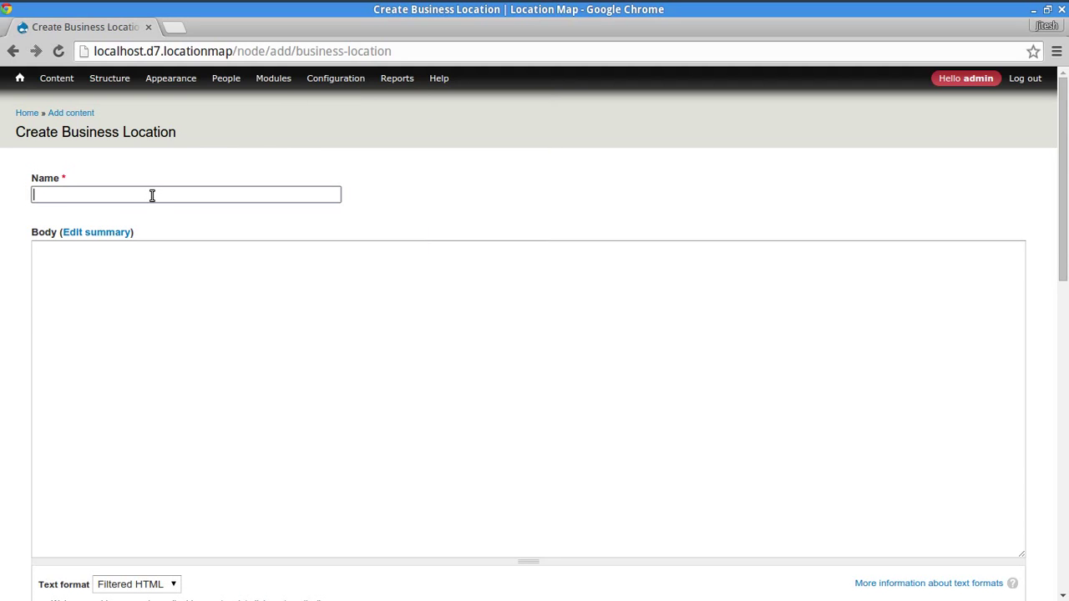
{"action": "type", "text": "Test Business 1"}
{"action": "left_click", "coordinate": [161, 318]}
{"action": "type", "text": "body 1 "}
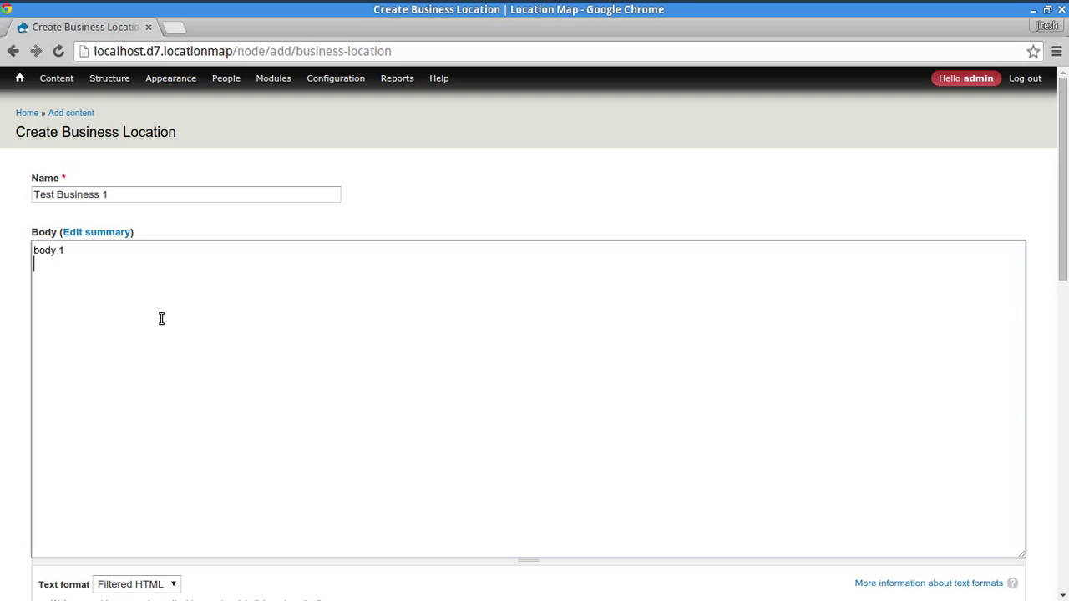
{"action": "type", "text": "boo"}
- Enter location name 'Blah Location Name' and street '123 Main St'
{"action": "scroll", "coordinate": [172, 321], "scroll_direction": "down", "scroll_amount": 3}
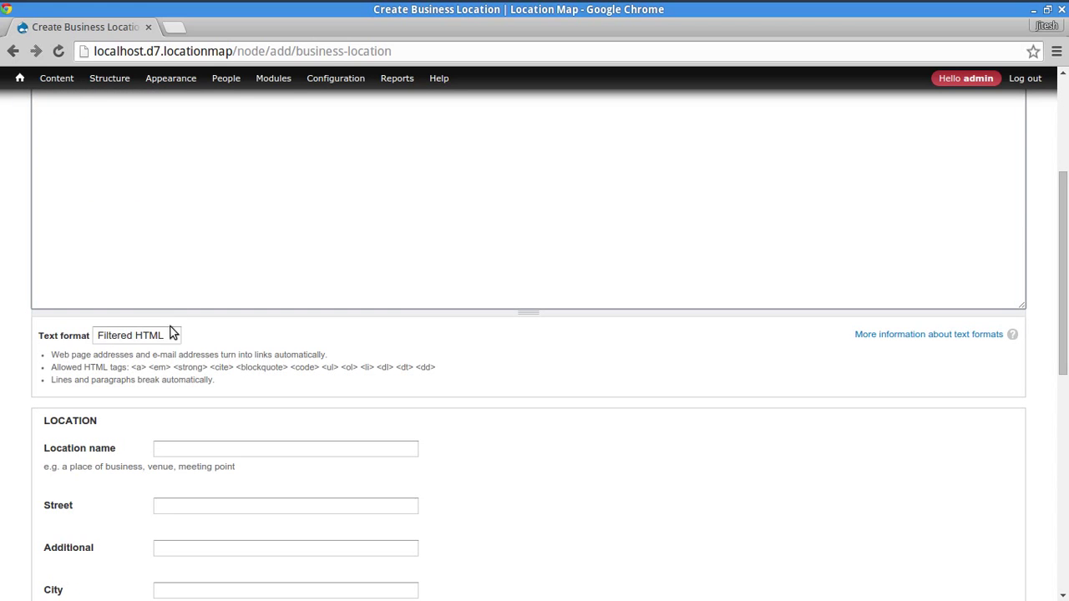
{"action": "left_click", "coordinate": [266, 450]}
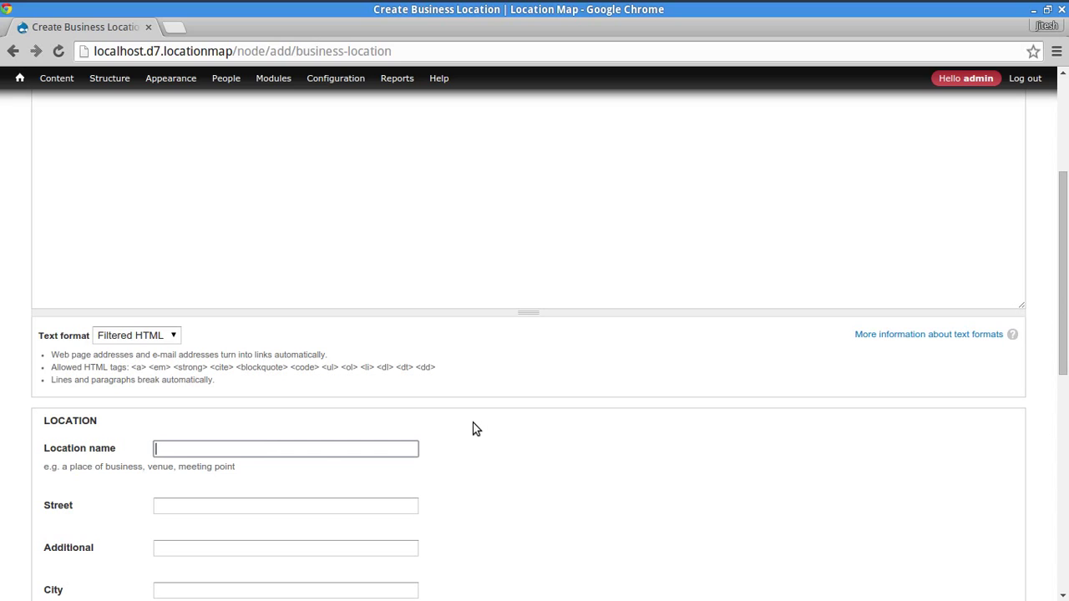
{"action": "type", "text": "Blah Location Name"}
{"action": "key", "text": "Tab"}
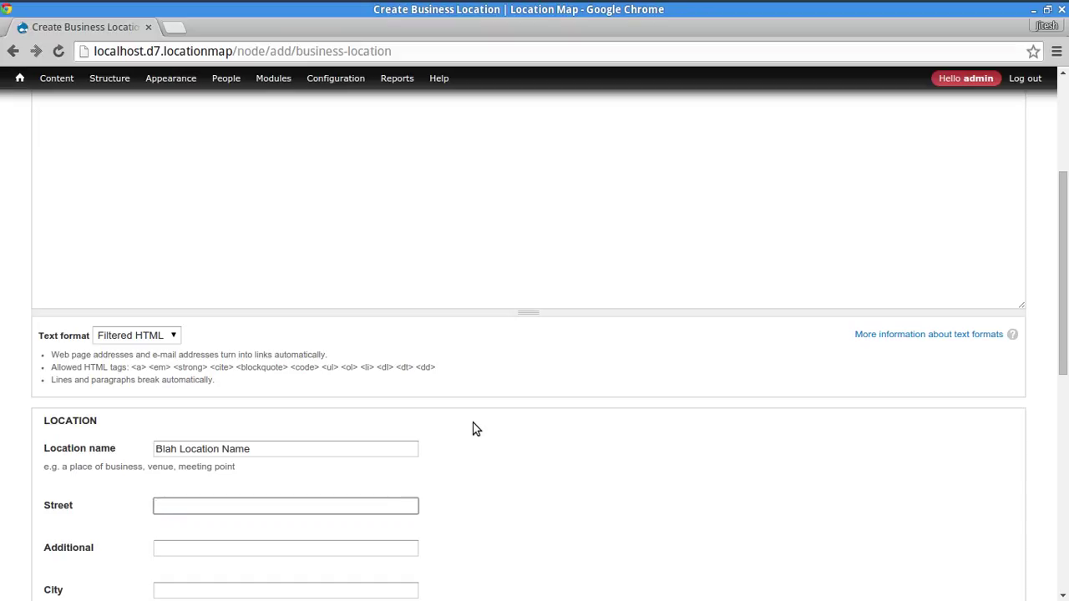
{"action": "type", "text": "123 Main St"}
- Fill City with Jacksonville and choose Florida as the State/Province
{"action": "key", "text": "Tab"}
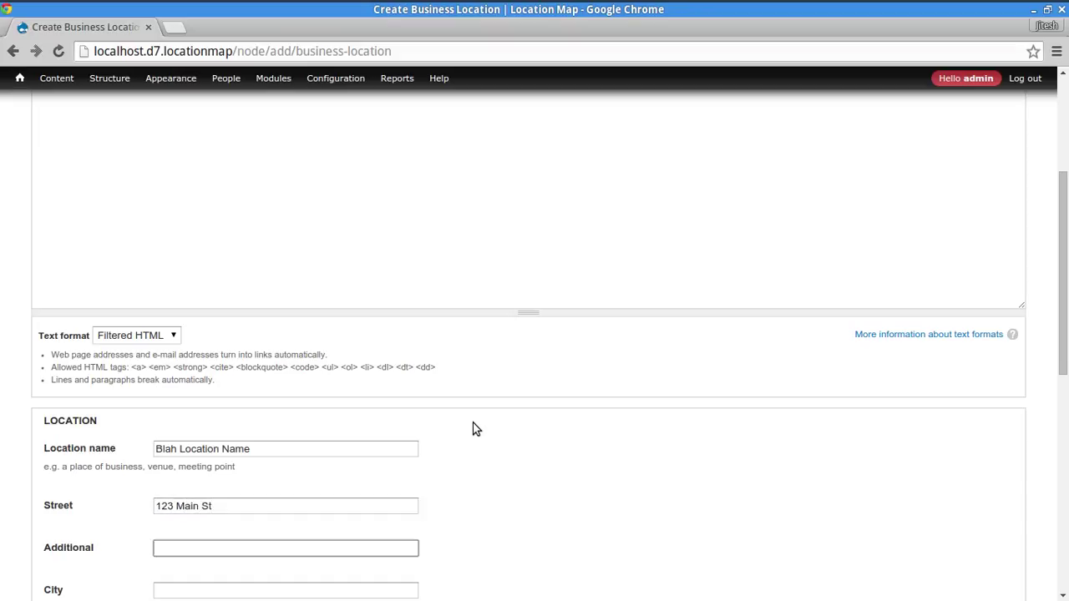
{"action": "key", "text": "Tab"}
{"action": "key", "text": "Tab"}
{"action": "key", "text": "shift+Tab"}
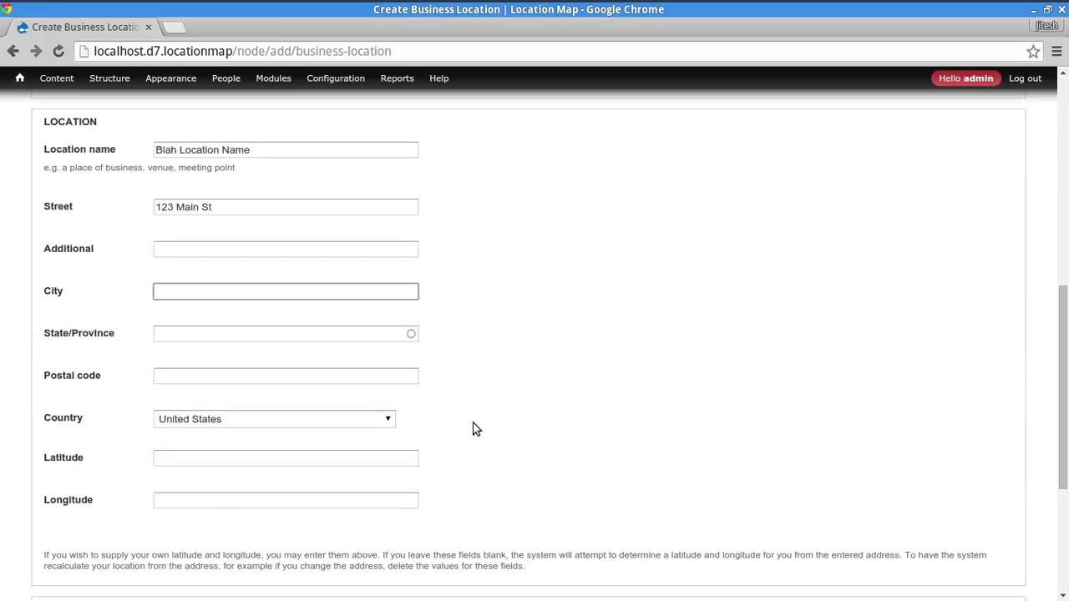
{"action": "type", "text": "Jacksonville"}
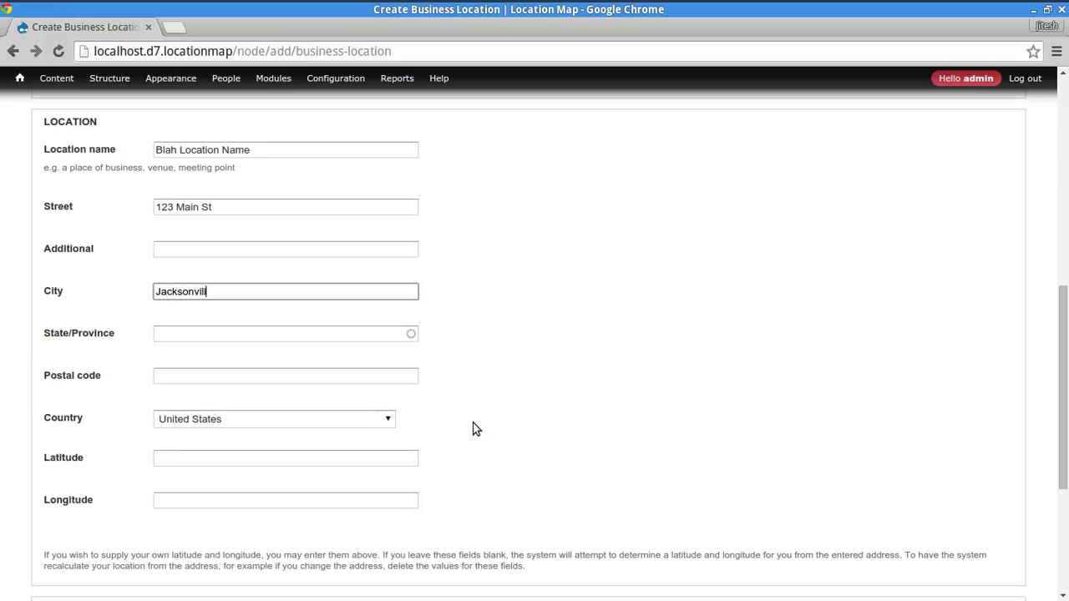
{"action": "key", "text": "Tab"}
{"action": "type", "text": "fl"}
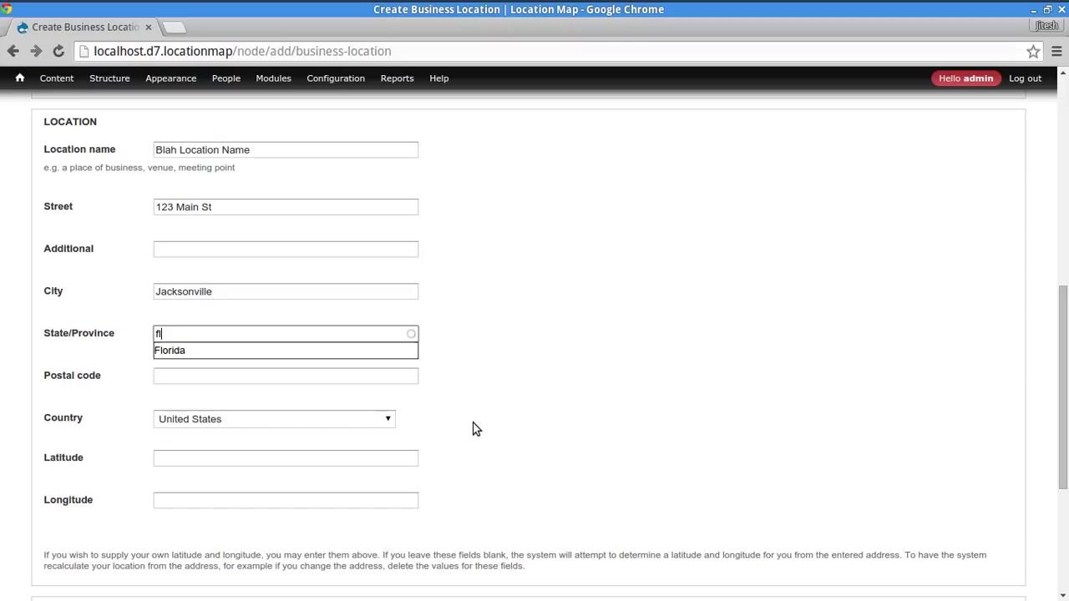
{"action": "key", "text": "Down"}
{"action": "key", "text": "Tab"}
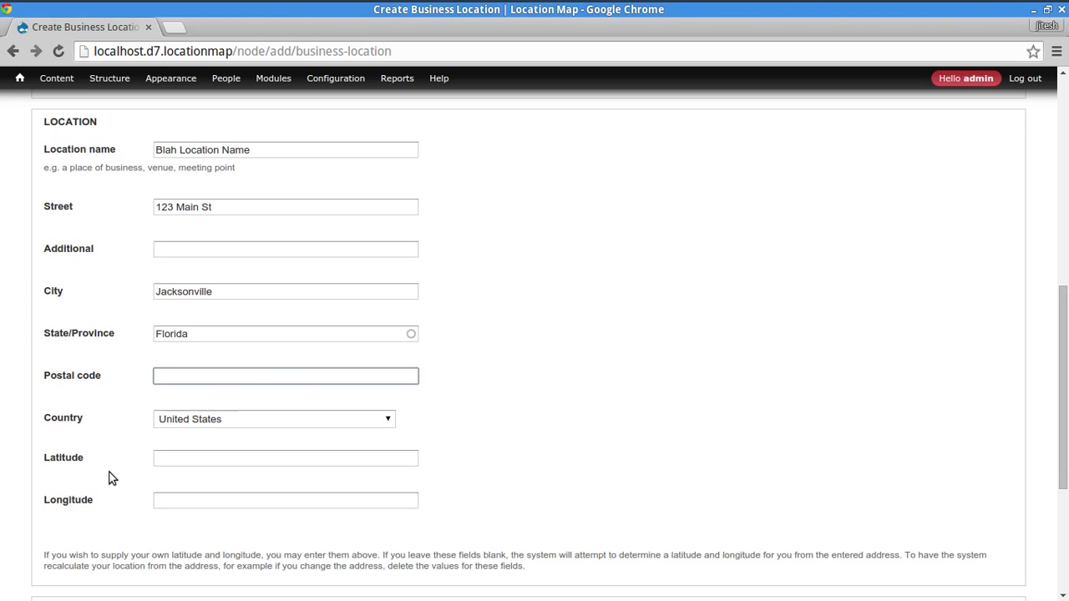
{"action": "scroll", "coordinate": [13, 484], "scroll_direction": "down", "scroll_amount": 3}
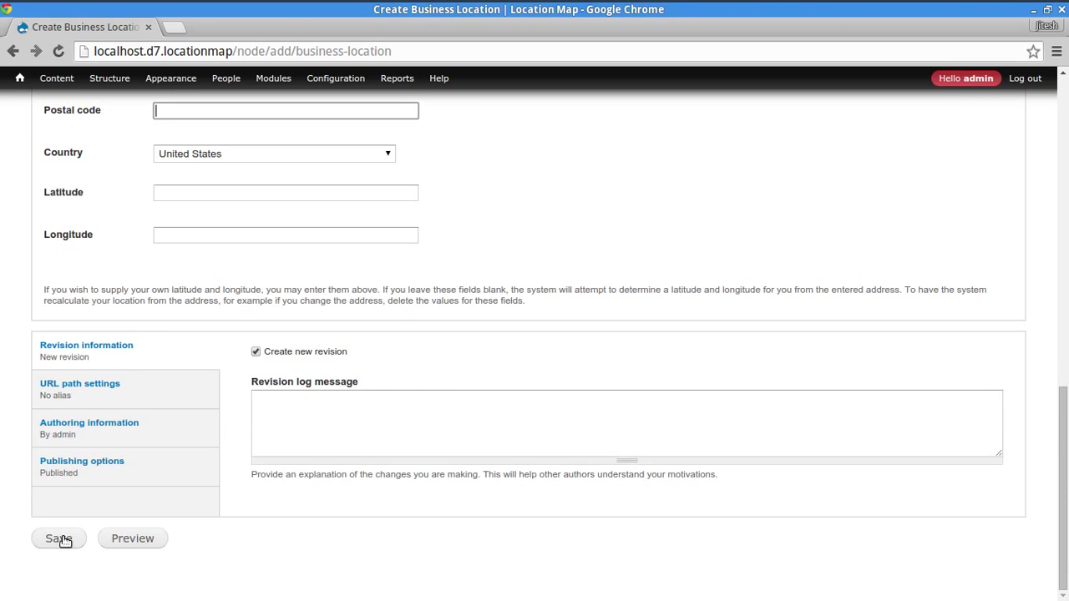
- Save Test Business 1 and review its page showing 123 Main St, Jacksonville, FL
{"action": "left_click", "coordinate": [59, 543]}
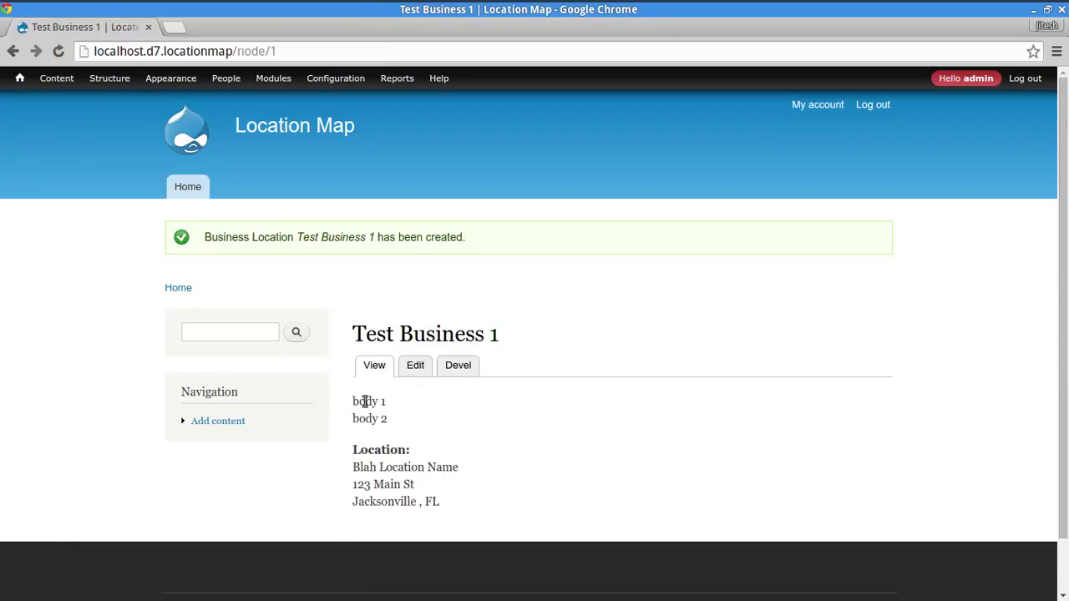
{"action": "left_click_drag", "start_coordinate": [359, 401], "coordinate": [410, 509]}
{"action": "left_click", "coordinate": [425, 504]}
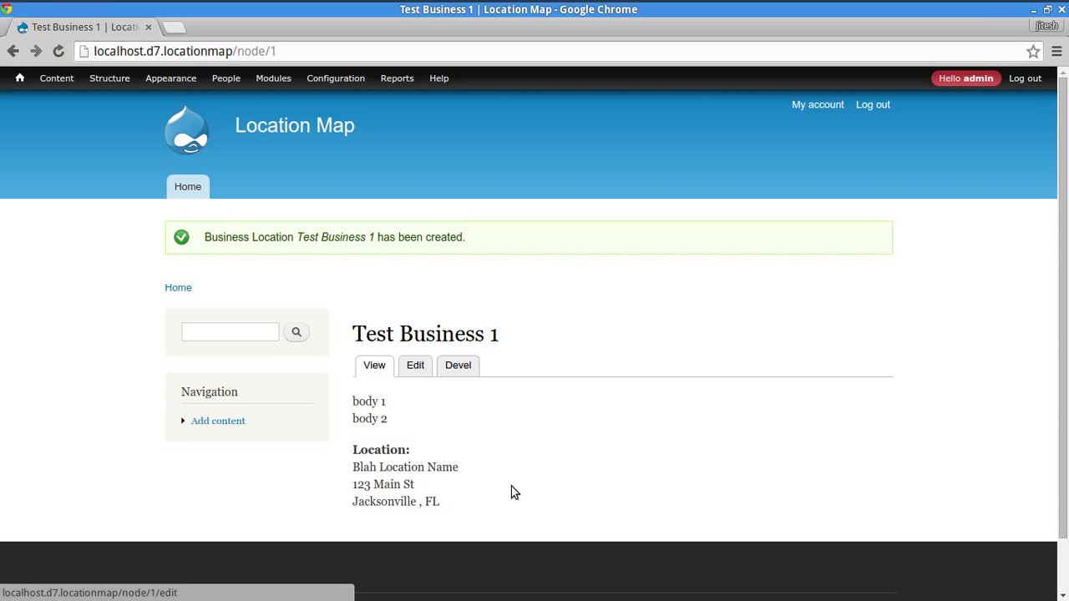
{"action": "scroll", "coordinate": [506, 476], "scroll_direction": "down", "scroll_amount": 1}
- Edit Test Business 1 and inspect its still-empty Latitude and Longitude fields
{"action": "left_click", "coordinate": [416, 306]}
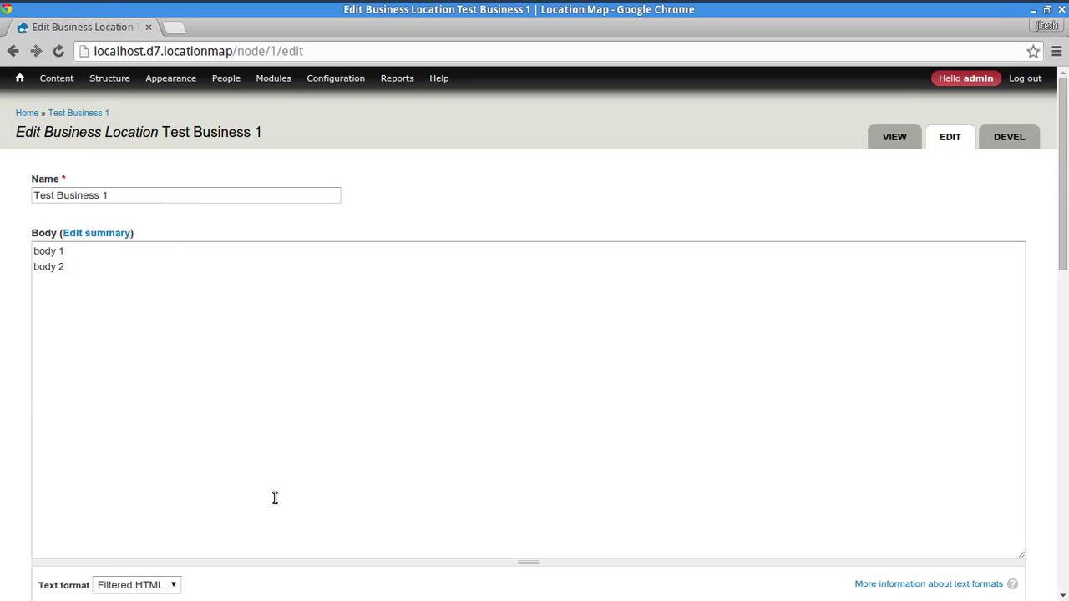
{"action": "scroll", "coordinate": [66, 445], "scroll_direction": "down", "scroll_amount": 3}
{"action": "scroll", "coordinate": [65, 446], "scroll_direction": "down", "scroll_amount": 5}
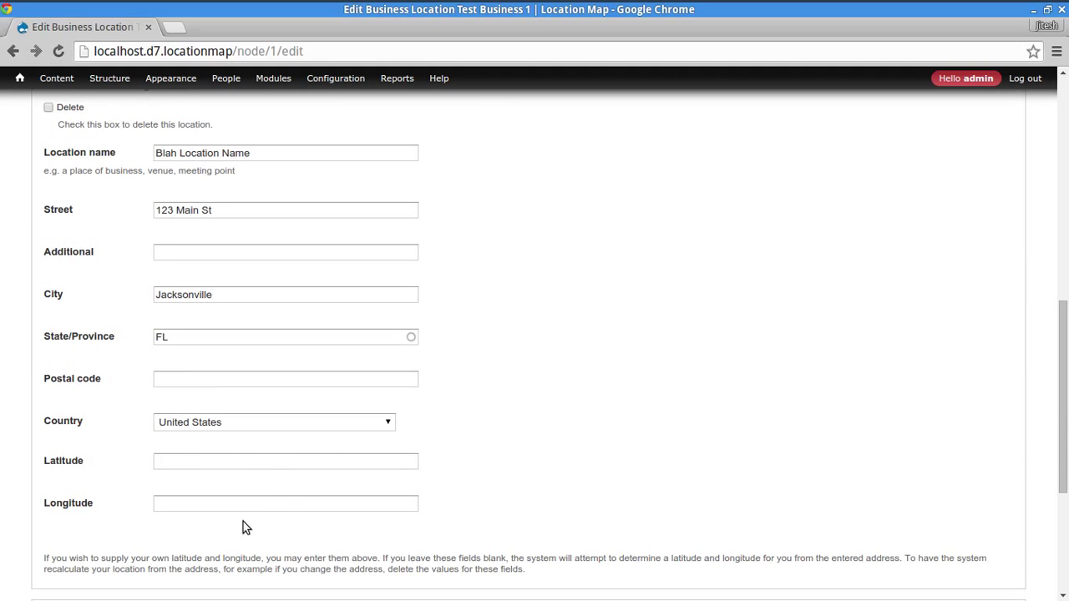
{"action": "left_click", "coordinate": [274, 461]}
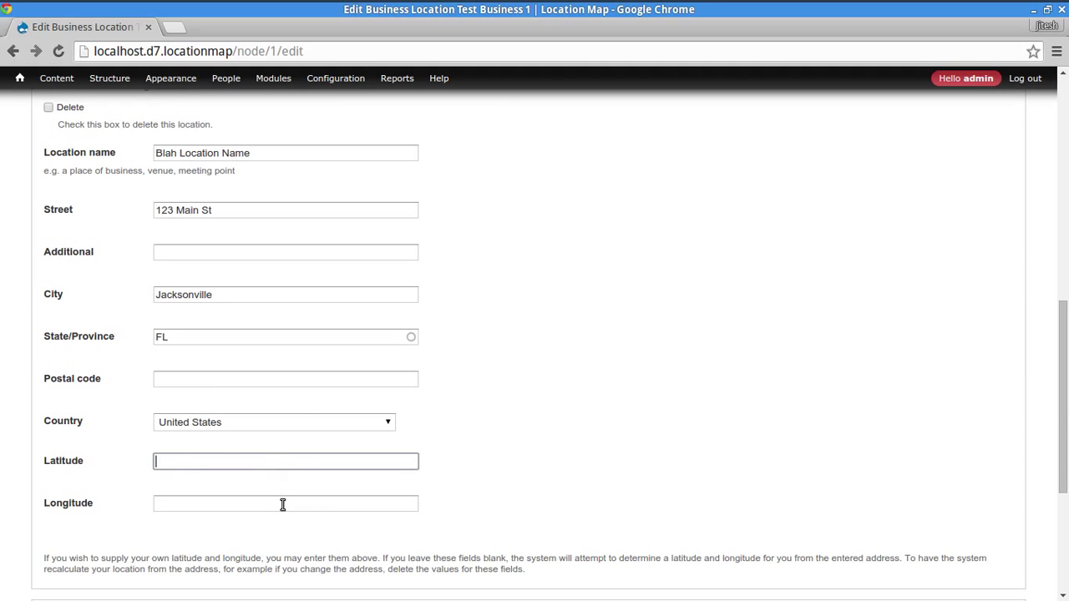
{"action": "left_click", "coordinate": [282, 505]}
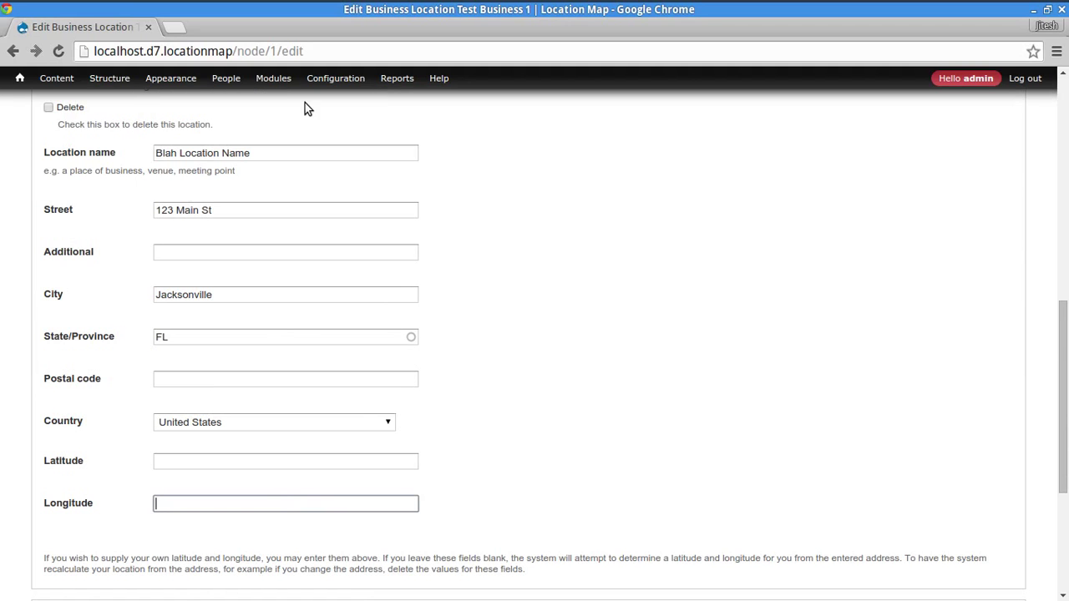
{"action": "left_click", "coordinate": [243, 462]}
{"action": "left_click", "coordinate": [271, 506]}
{"action": "scroll", "coordinate": [376, 125], "scroll_direction": "up", "scroll_amount": 6}
{"action": "scroll", "coordinate": [466, 256], "scroll_direction": "up", "scroll_amount": 2}
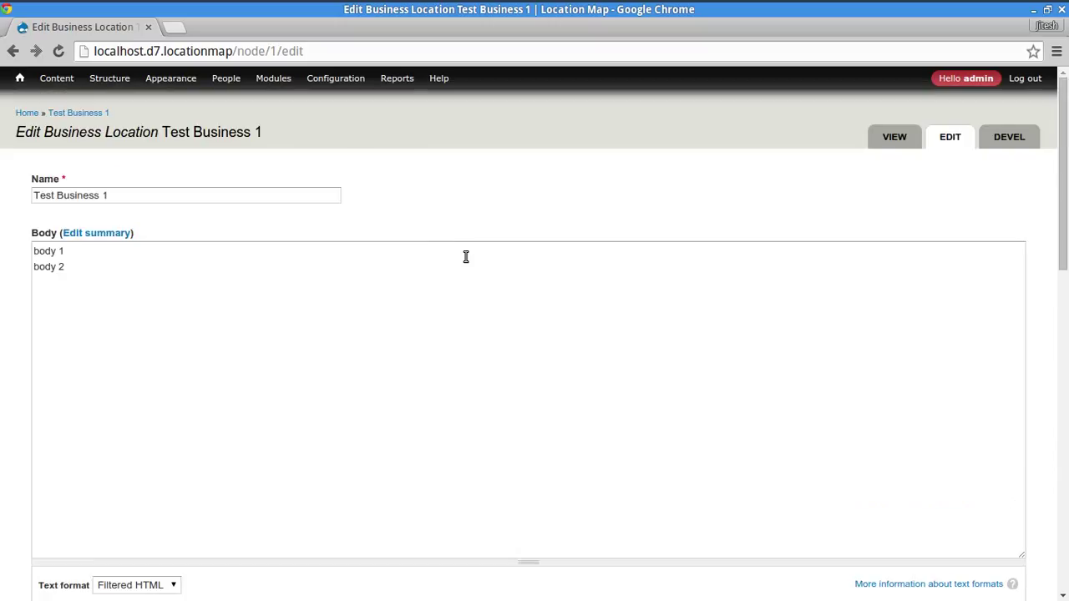
- Open Location settings' Geocoding Options, which fails with a fatal google.inc error
{"action": "mouse_move", "coordinate": [335, 78]}
{"action": "mouse_move", "coordinate": [333, 253]}
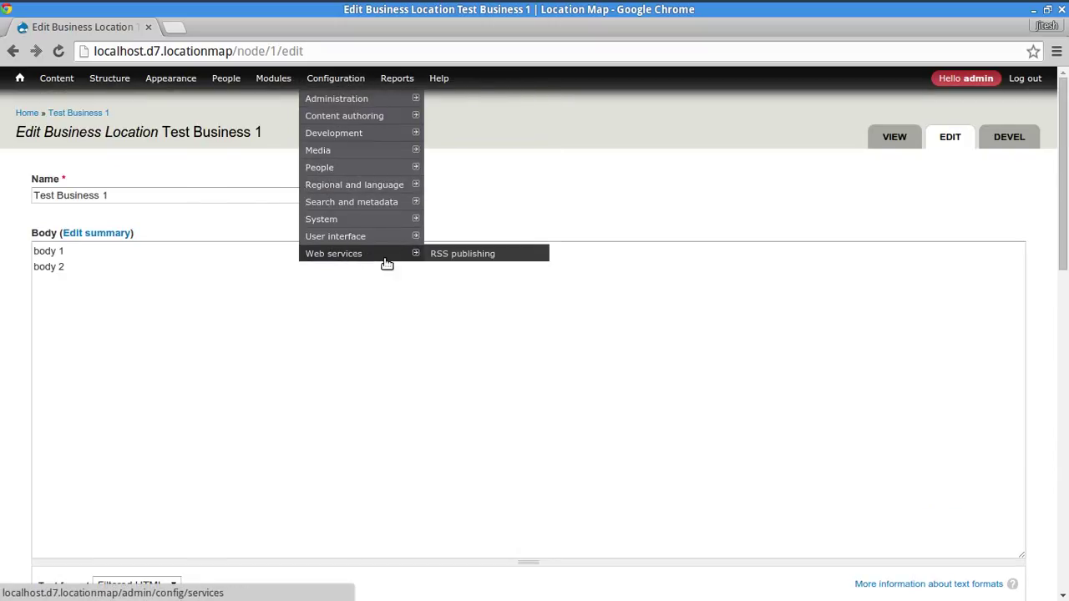
{"action": "mouse_move", "coordinate": [355, 138]}
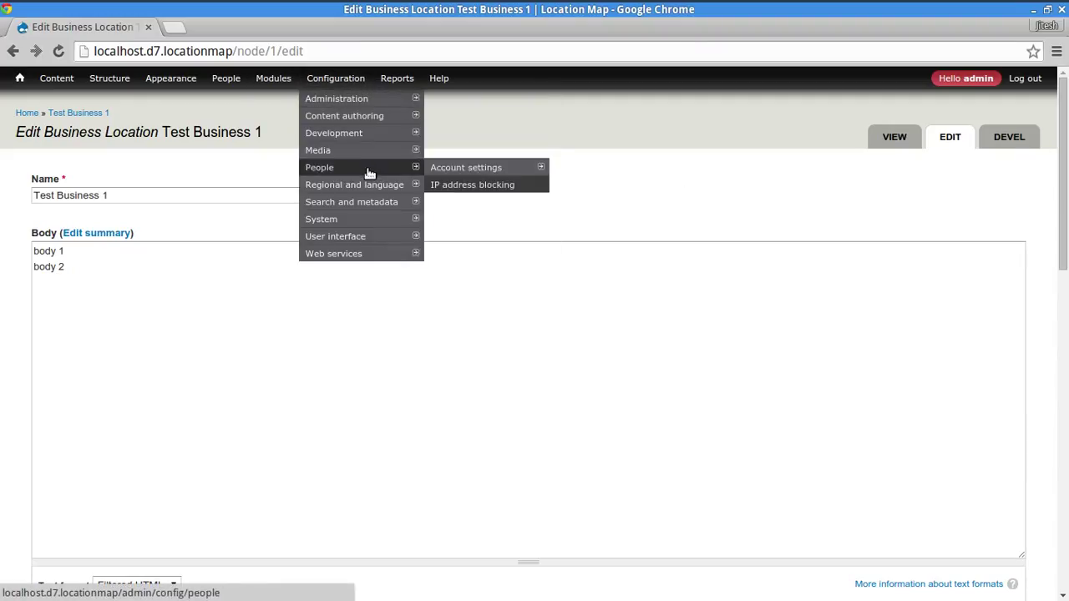
{"action": "mouse_move", "coordinate": [380, 116]}
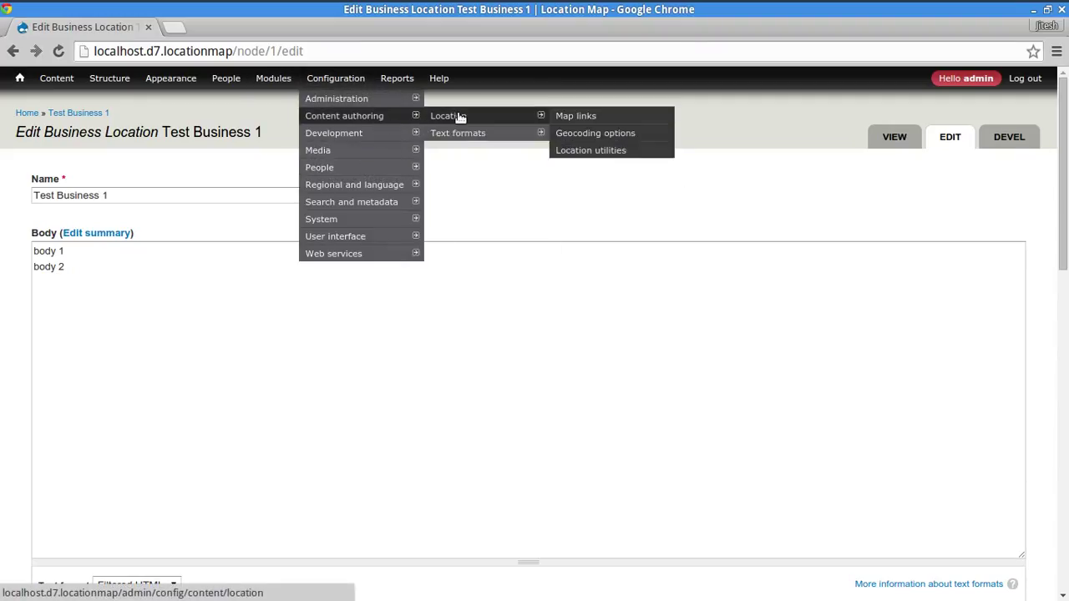
{"action": "left_click", "coordinate": [455, 115]}
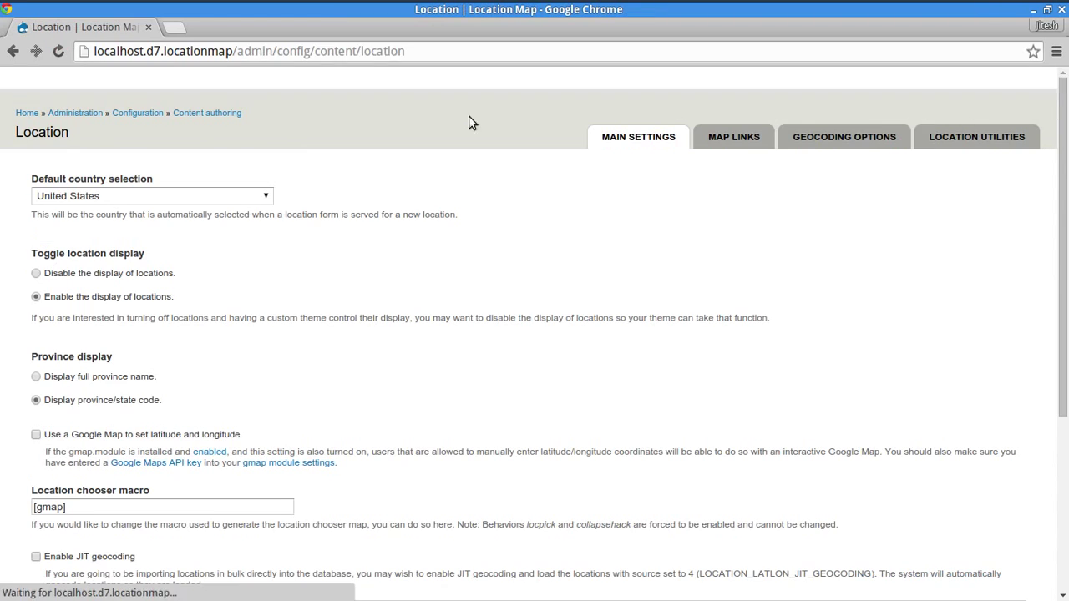
{"action": "left_click", "coordinate": [822, 137]}
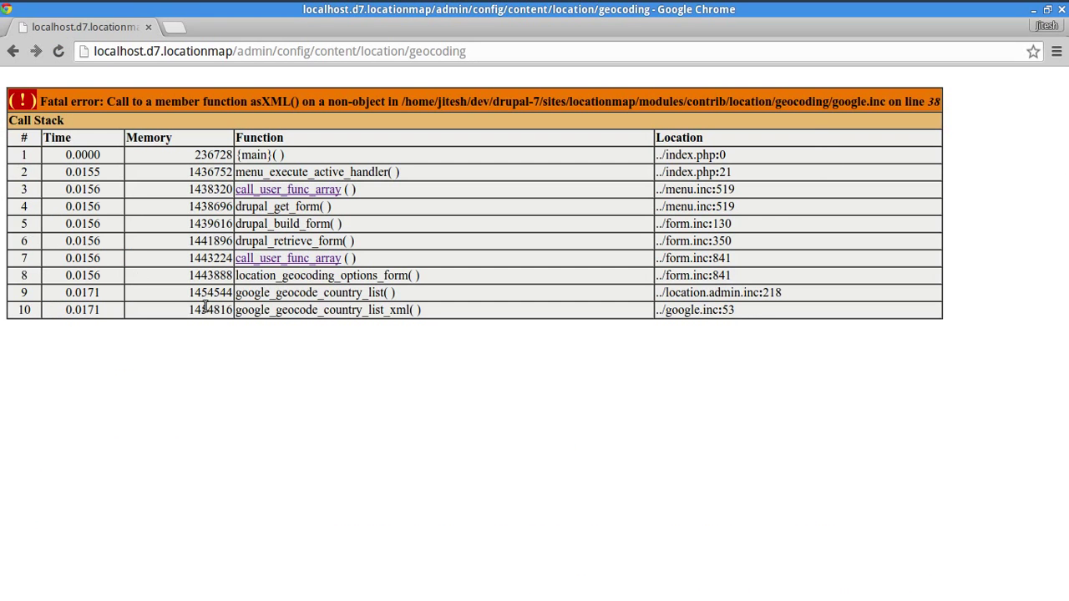
- Select the asXML() error message and its call stack
{"action": "left_click_drag", "start_coordinate": [10, 99], "coordinate": [733, 313]}
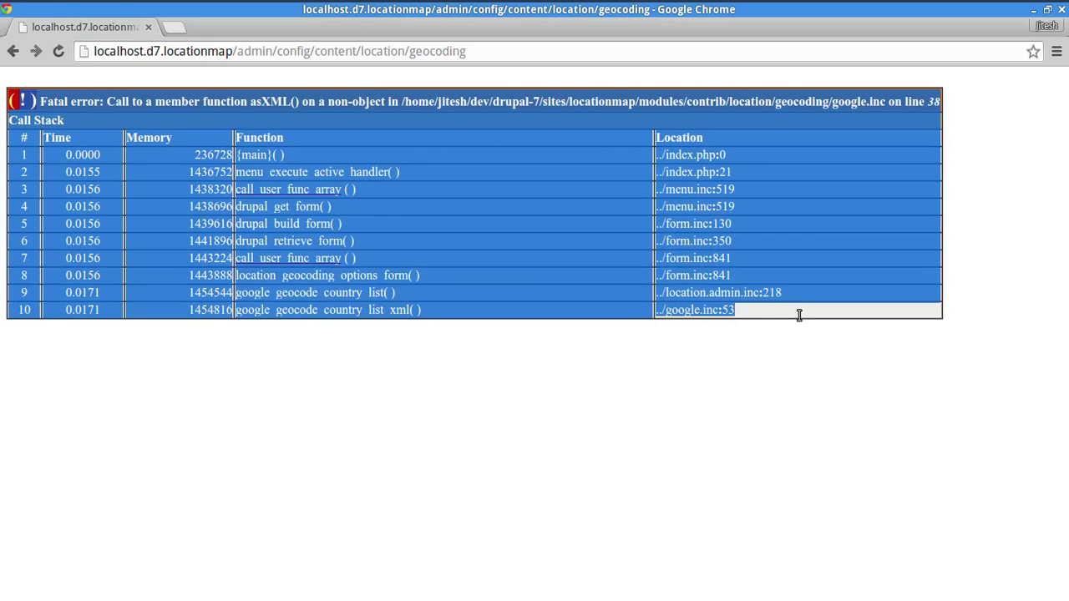
{"action": "left_click", "coordinate": [525, 395]}
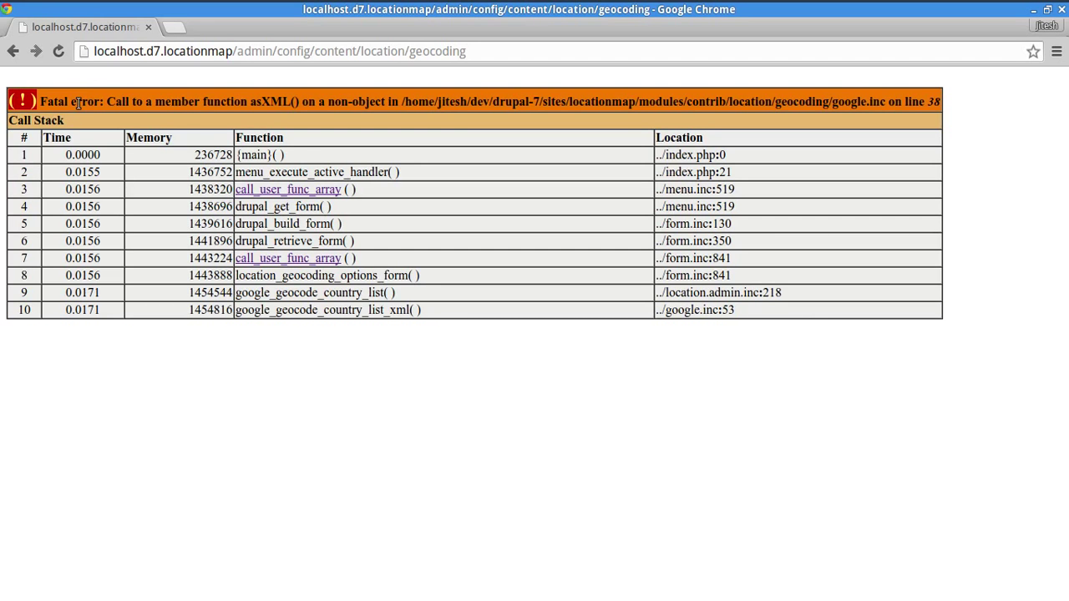
{"action": "left_click_drag", "start_coordinate": [78, 102], "coordinate": [690, 323]}
{"action": "left_click", "coordinate": [690, 323]}
- Run 'drush dl location-7.x-3.x-dev' in the terminal
{"action": "key", "text": "alt+Tab"}
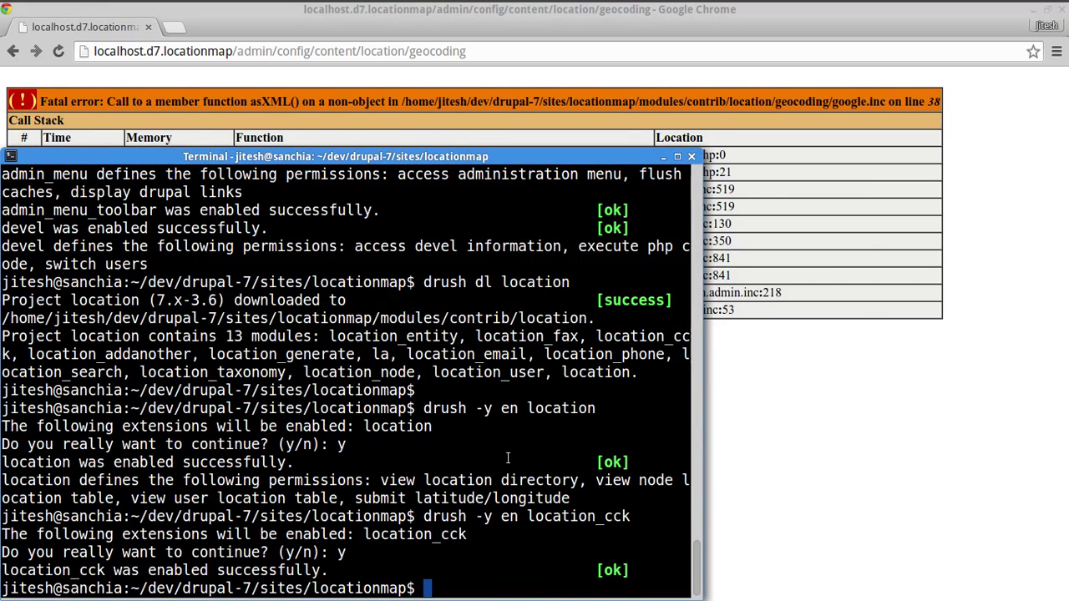
{"action": "key", "text": "Up"}
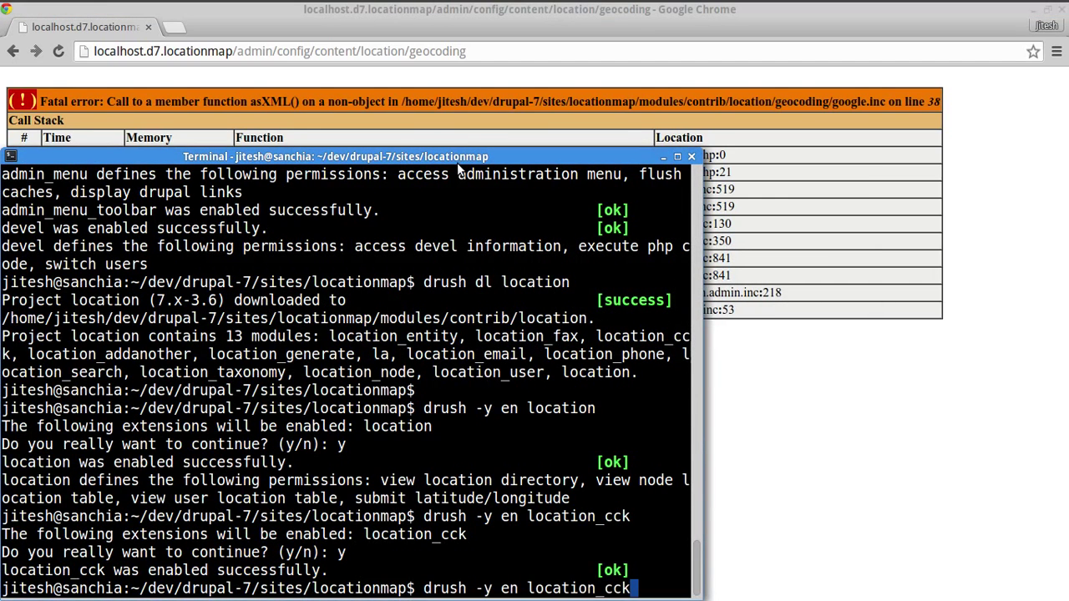
{"action": "key", "text": "Up"}
{"action": "key", "text": "Up"}
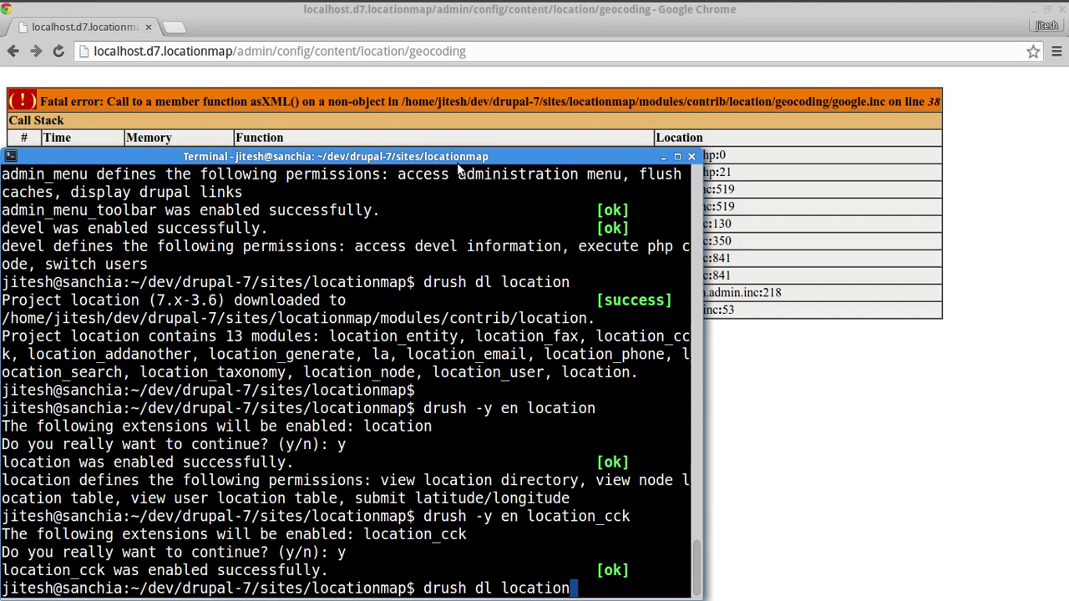
{"action": "type", "text": "-3"}
{"action": "key", "text": "Left"}
{"action": "type", "text": "7.x-"}
{"action": "key", "text": "Right"}
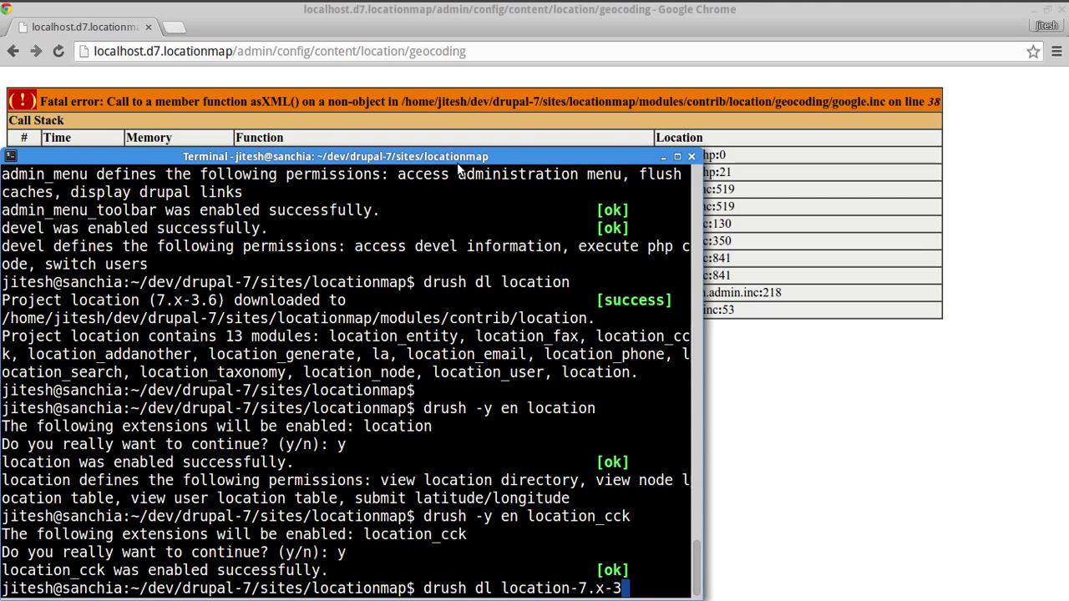
{"action": "type", "text": ".x-dev"}
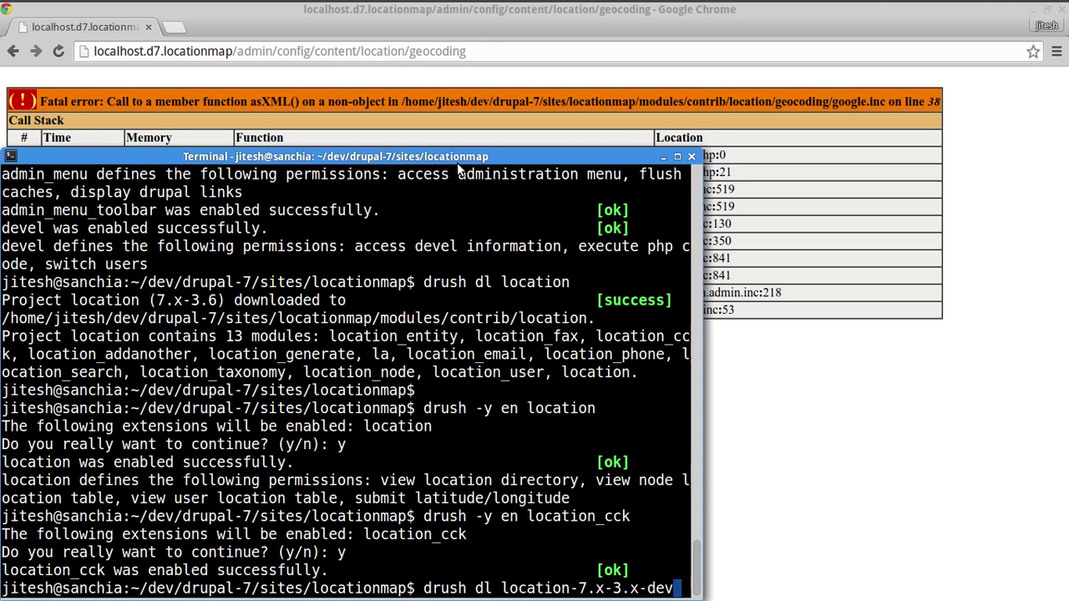
{"action": "key", "text": "Return"}
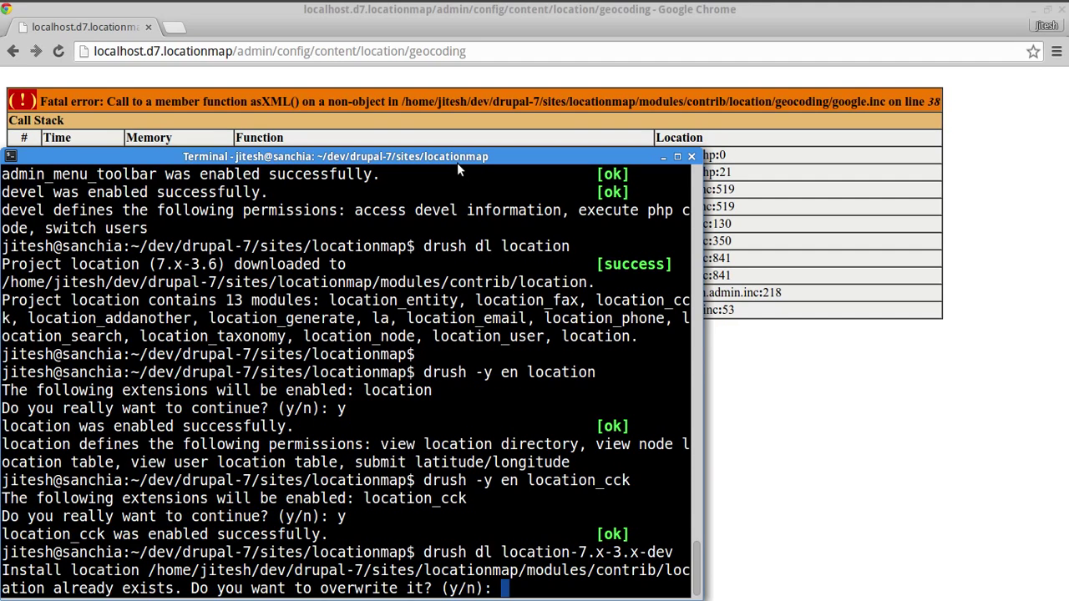
- Confirm with y to overwrite the existing location module
{"action": "type", "text": "y"}
{"action": "left_click", "coordinate": [738, 241]}
{"action": "left_click", "coordinate": [719, 332]}
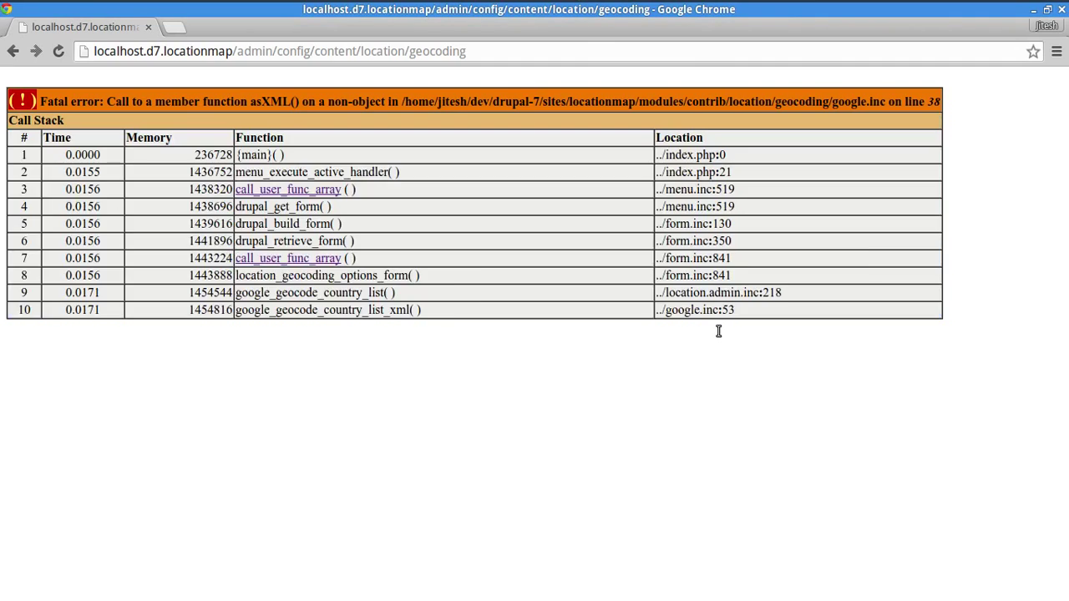
{"action": "key", "text": "alt+Tab"}
{"action": "type", "text": "y"}
{"action": "key", "text": "Return"}
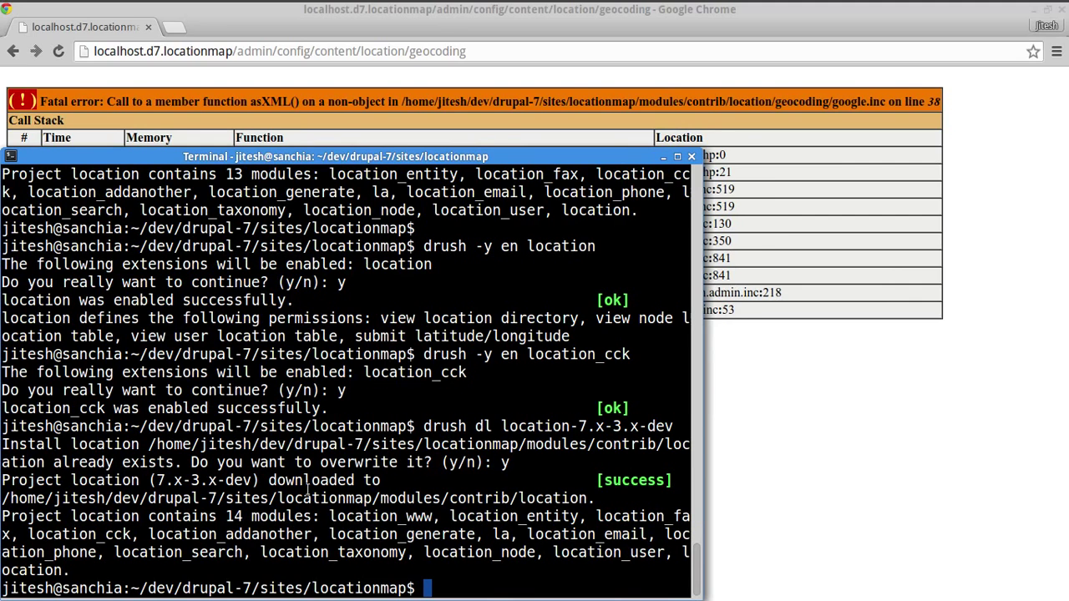
{"action": "left_click", "coordinate": [761, 505]}
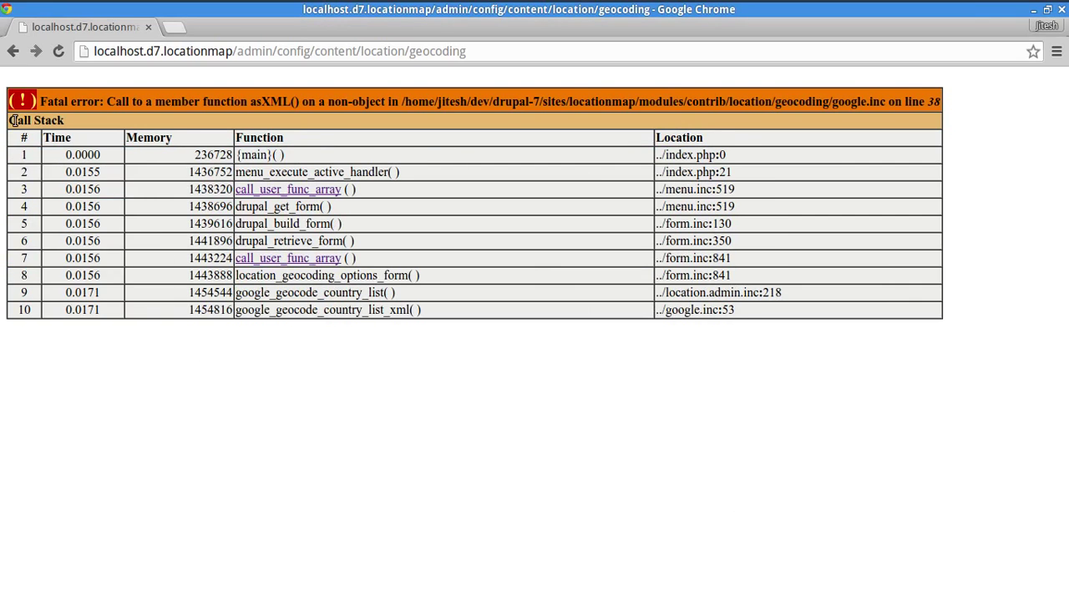
- Reopen Geocoding Options and find the United States row
{"action": "left_click", "coordinate": [13, 51]}
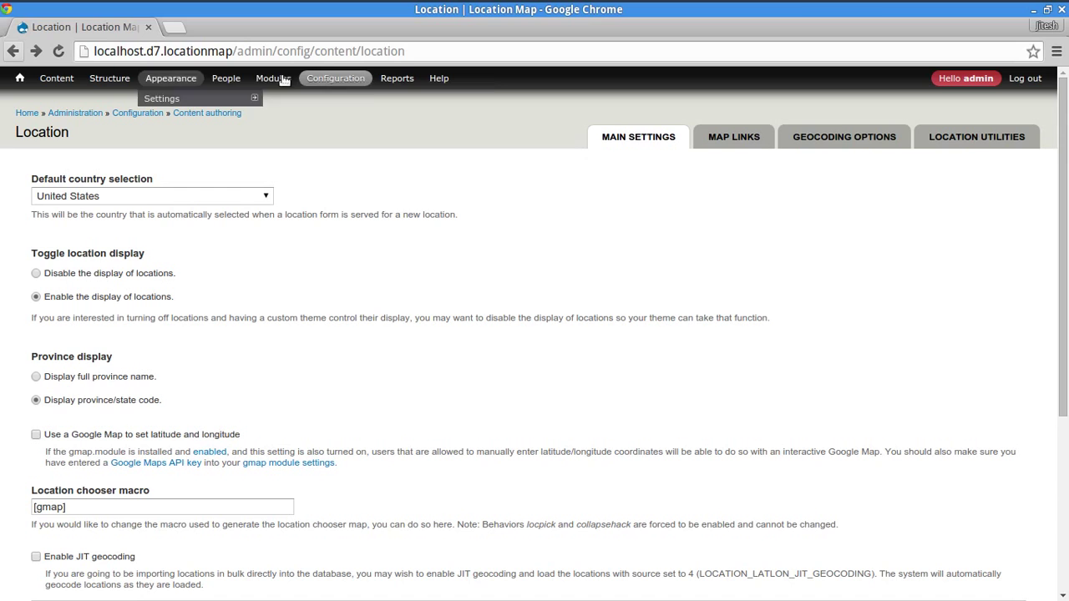
{"action": "left_click", "coordinate": [869, 147]}
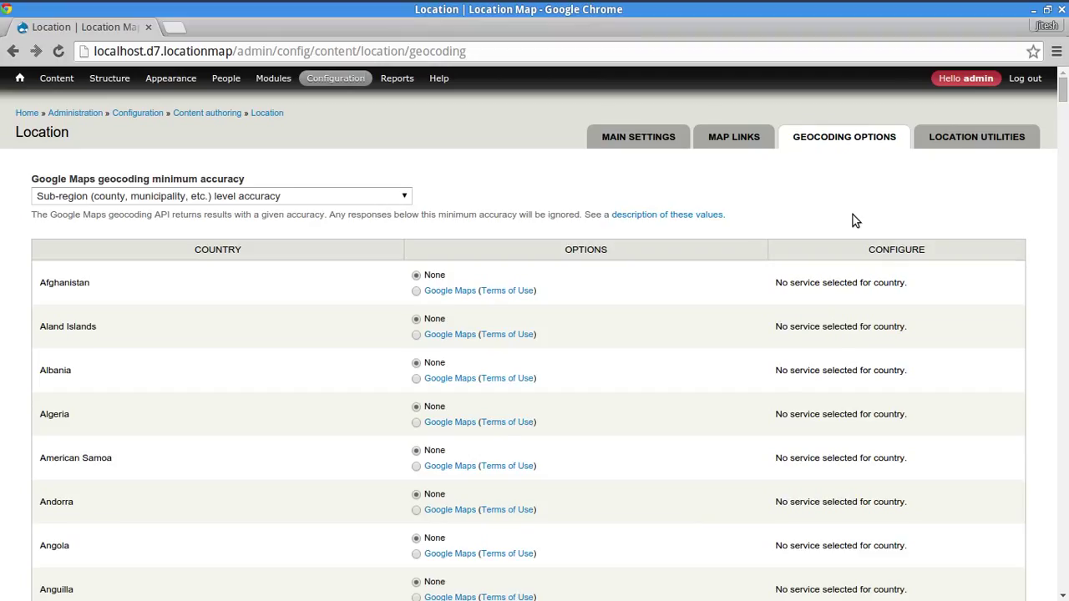
{"action": "key", "text": "ctrl+f"}
{"action": "type", "text": "united"}
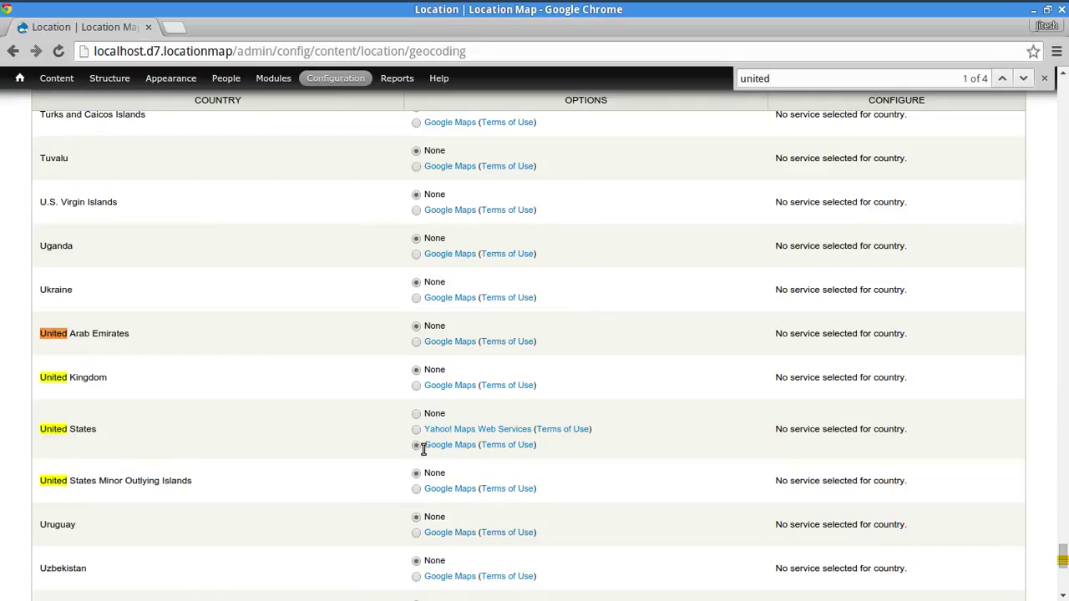
{"action": "triple_click", "coordinate": [98, 433]}
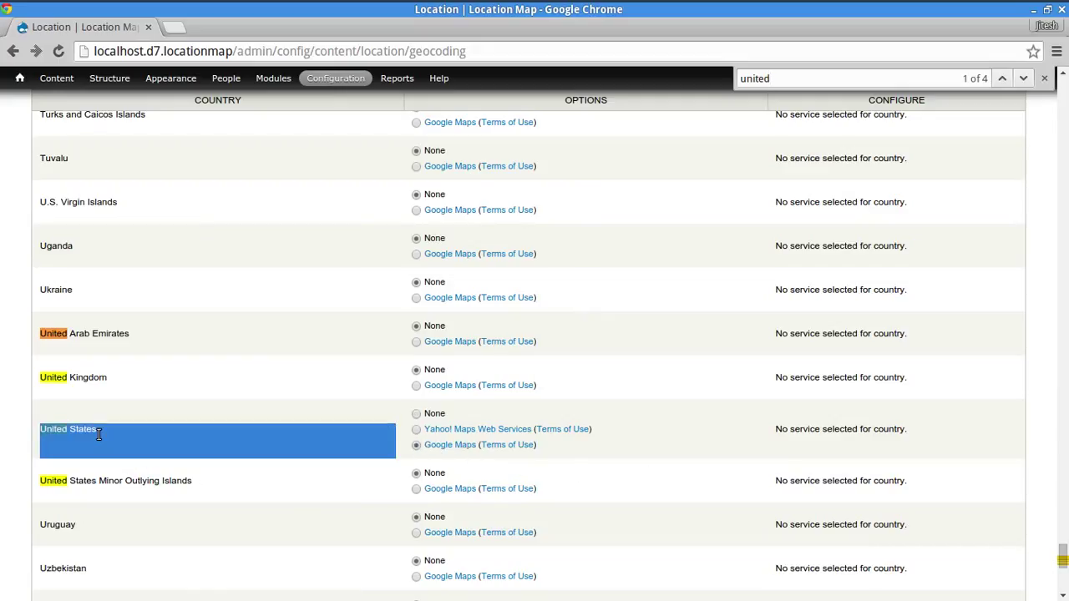
{"action": "left_click", "coordinate": [99, 434]}
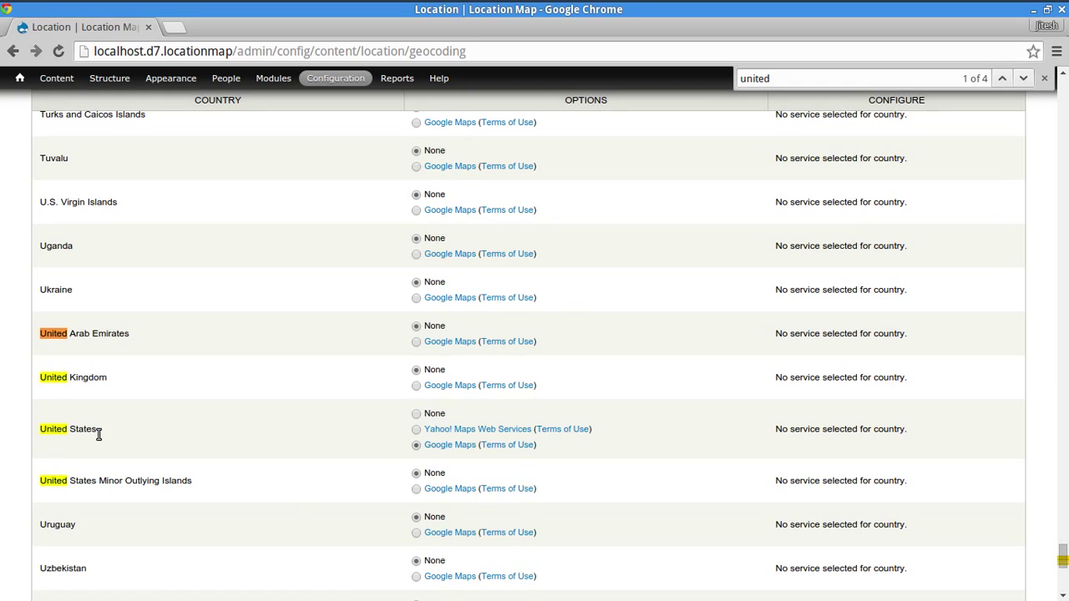
- Select Google Maps for United States and save the geocoding configuration
{"action": "scroll", "coordinate": [217, 329], "scroll_direction": "up", "scroll_amount": 10}
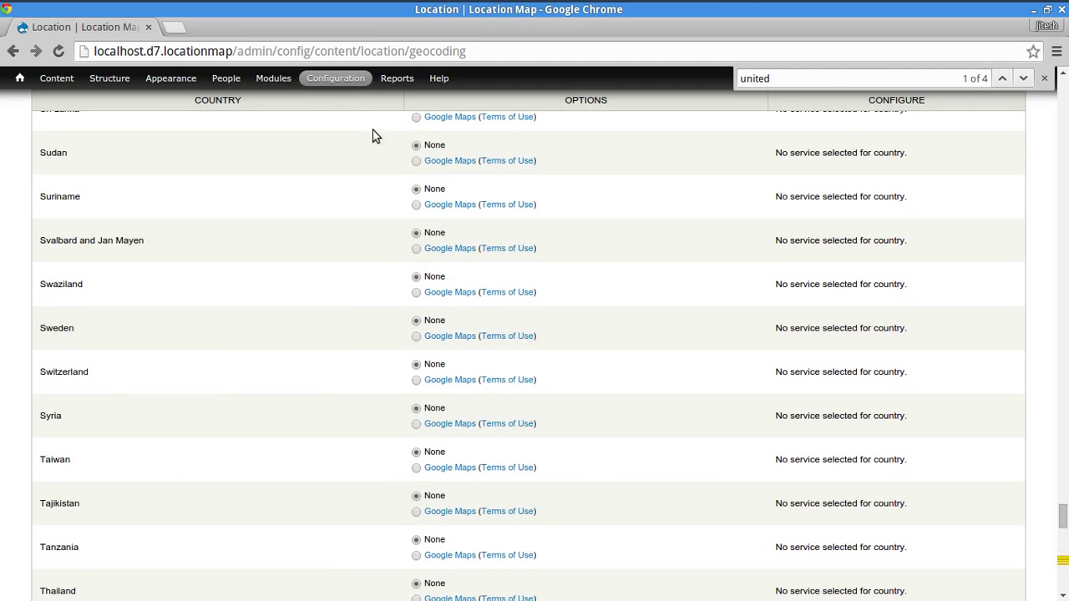
{"action": "mouse_move", "coordinate": [351, 84]}
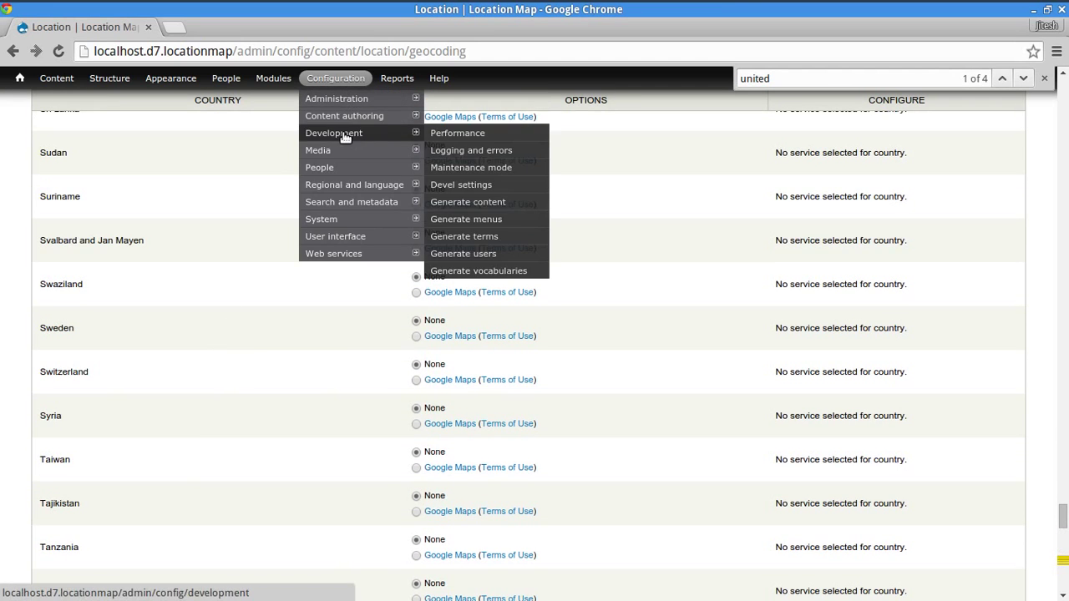
{"action": "mouse_move", "coordinate": [344, 151]}
{"action": "mouse_move", "coordinate": [408, 119]}
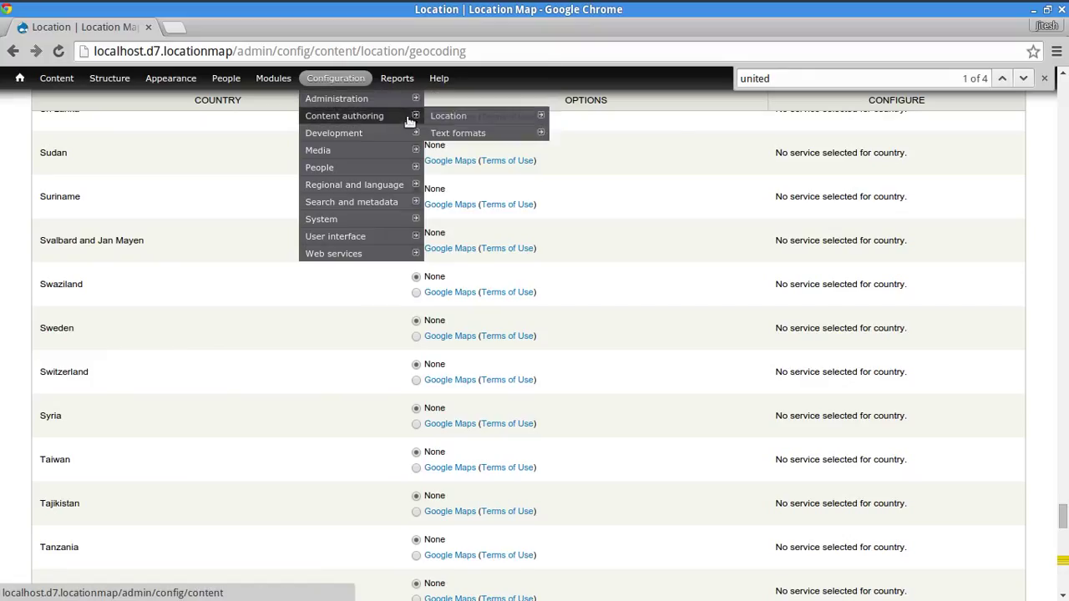
{"action": "mouse_move", "coordinate": [523, 119]}
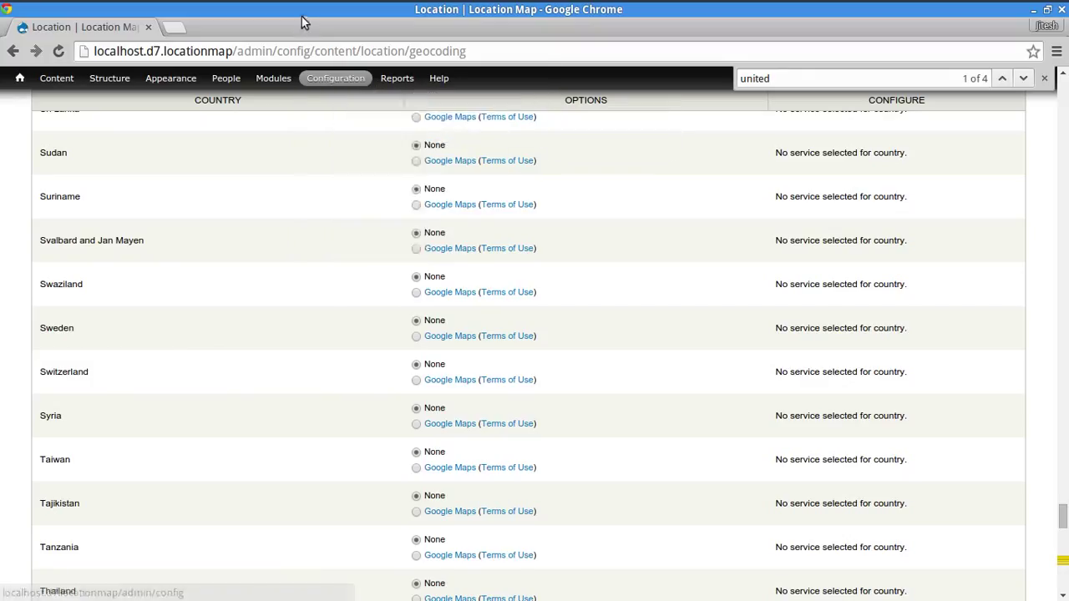
{"action": "scroll", "coordinate": [172, 160], "scroll_direction": "down", "scroll_amount": 15}
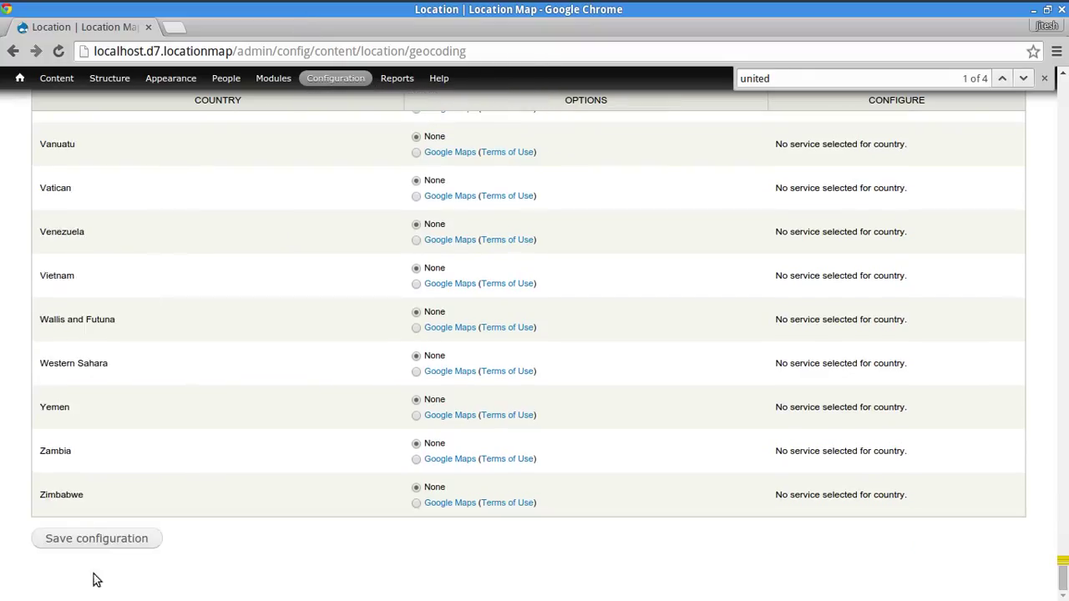
{"action": "left_click", "coordinate": [97, 540]}
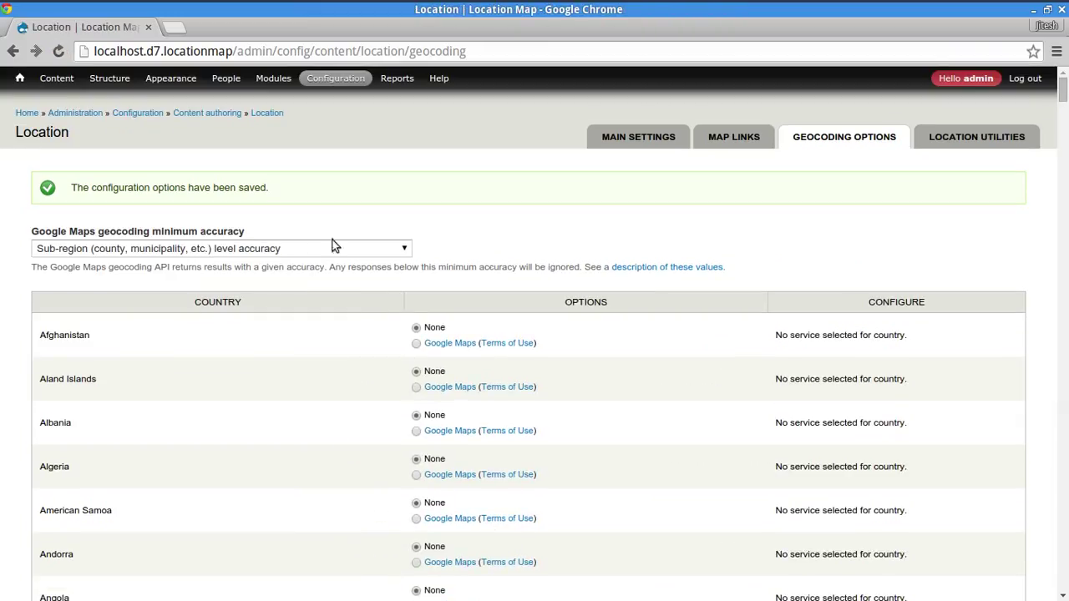
{"action": "key", "text": "ctrl+f"}
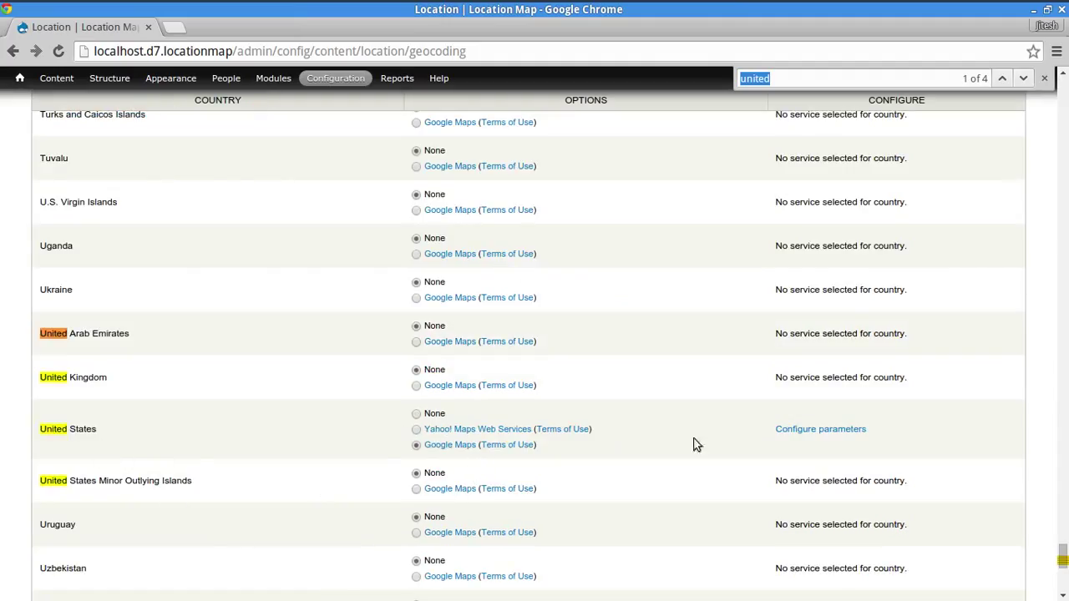
- Open Google geocoding parameters for United States, focusing the empty API Server Key field
{"action": "left_click", "coordinate": [827, 431]}
{"action": "left_click", "coordinate": [334, 196]}
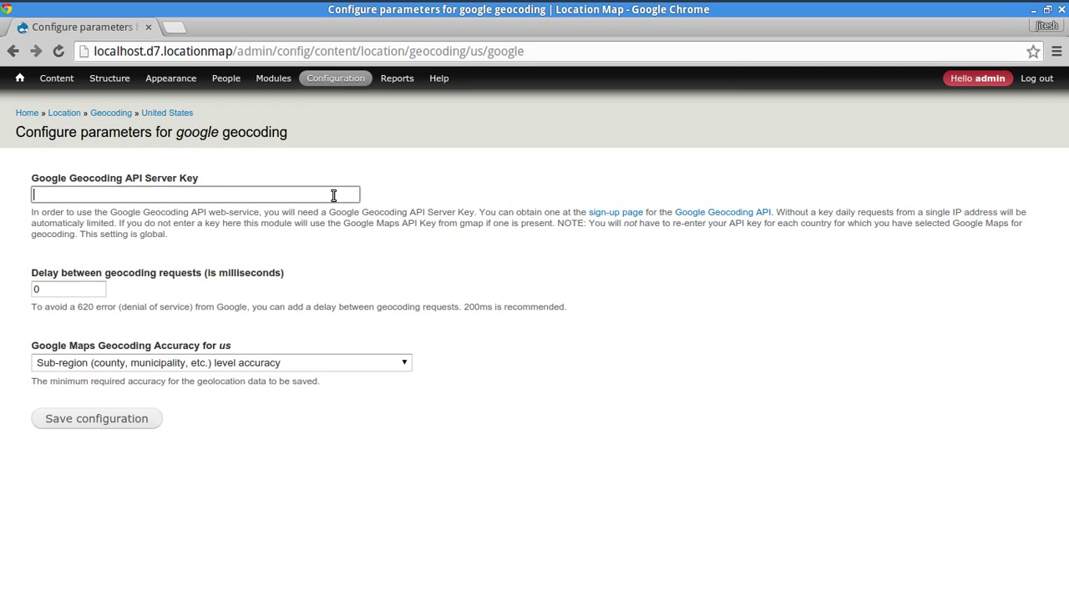
{"action": "left_click", "coordinate": [124, 197]}
{"action": "left_click", "coordinate": [353, 511]}
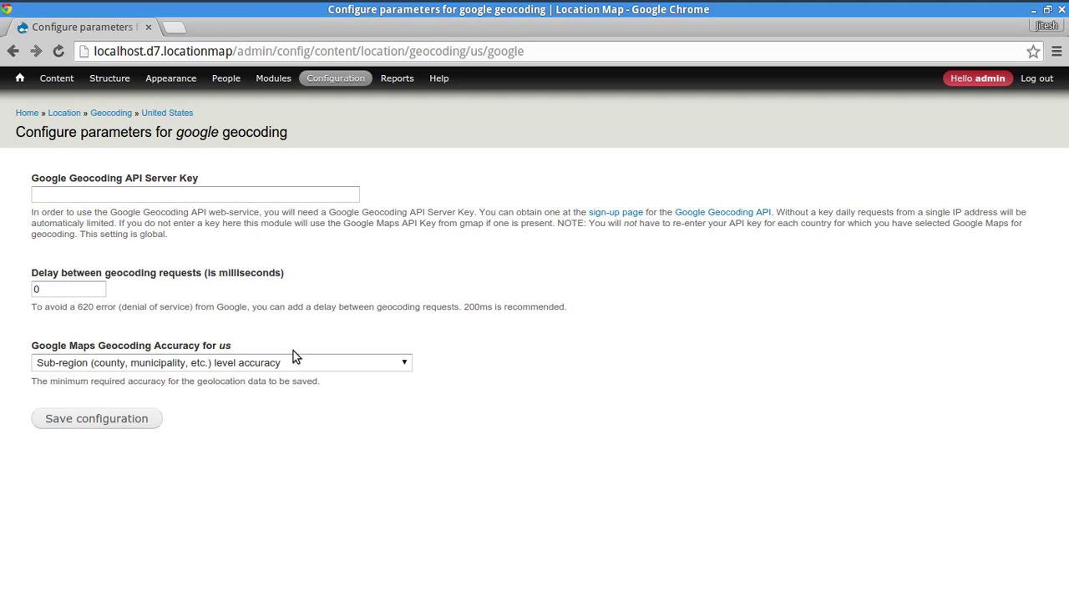
- In a new tab, open the API Project in Google Developers Console and search its API Library for 'map'
{"action": "left_click", "coordinate": [171, 30]}
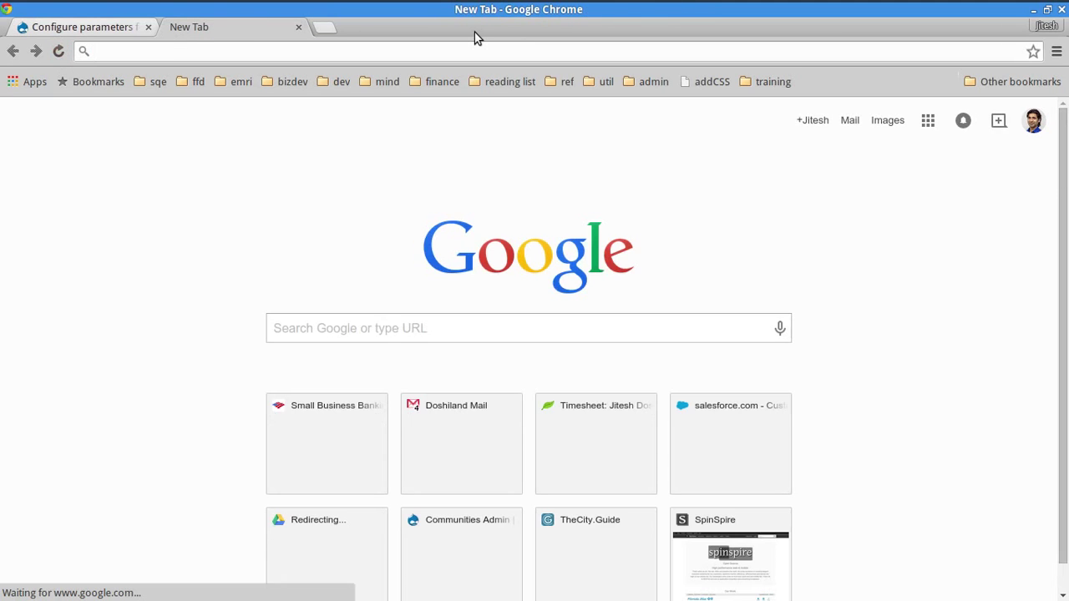
{"action": "type", "text": "consol"}
{"action": "key", "text": "Return"}
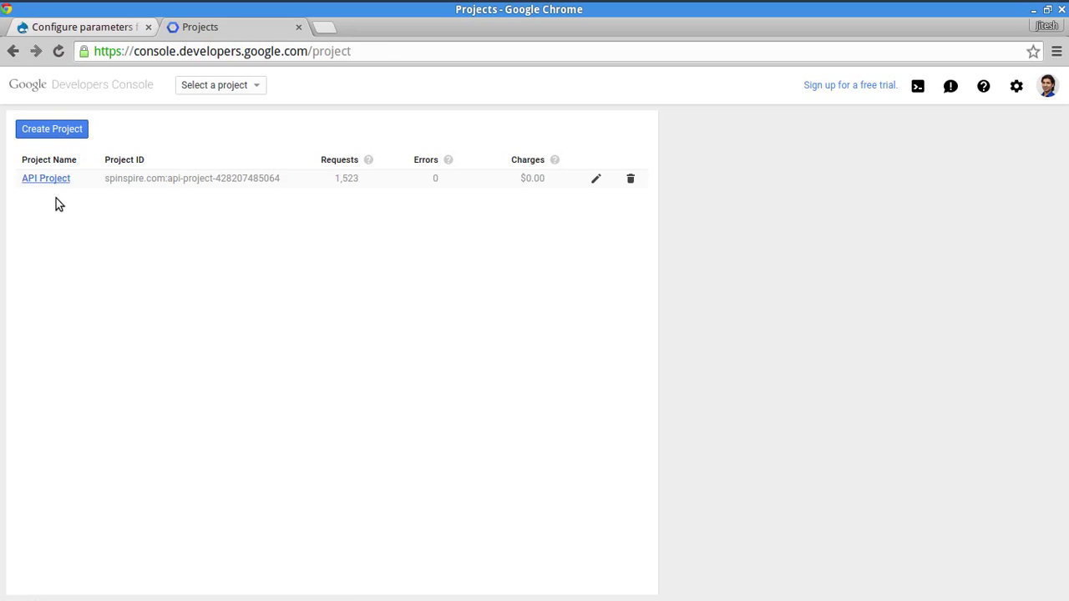
{"action": "left_click", "coordinate": [46, 178]}
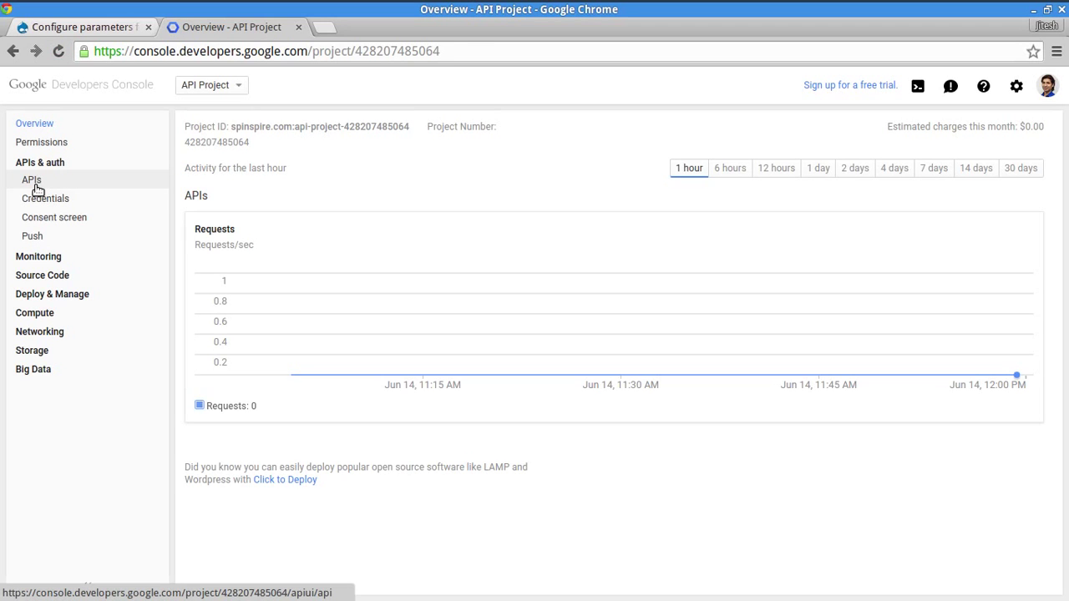
{"action": "left_click", "coordinate": [35, 184]}
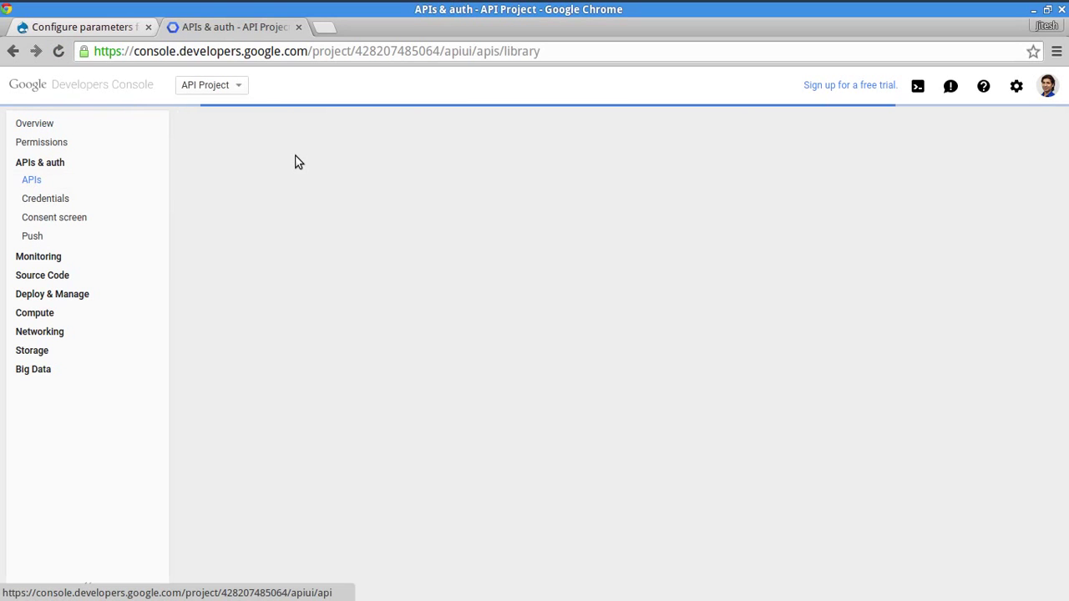
{"action": "type", "text": "map"}
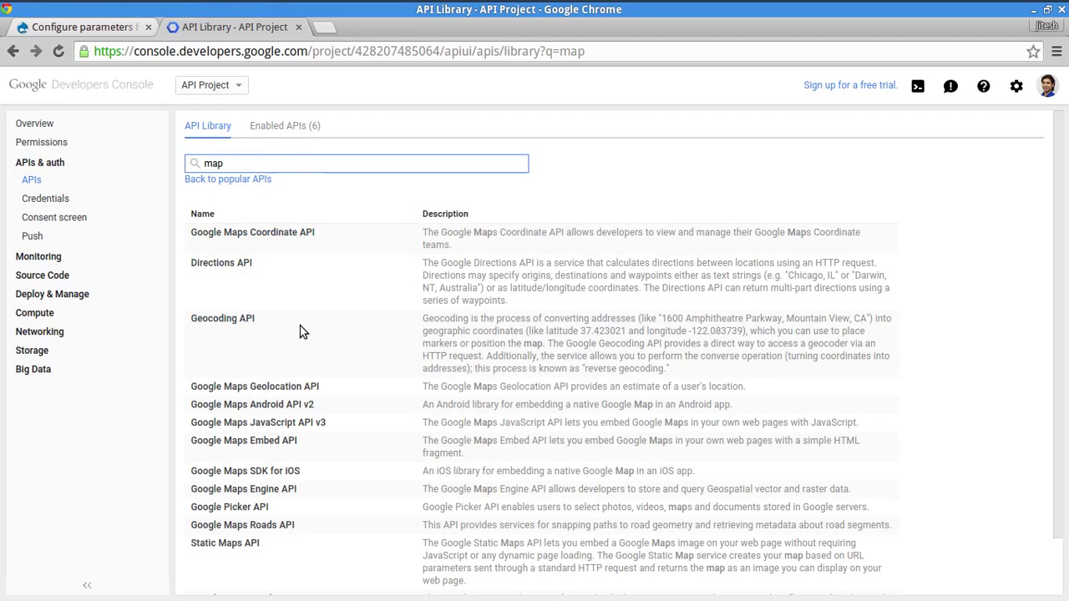
{"action": "left_click", "coordinate": [288, 326]}
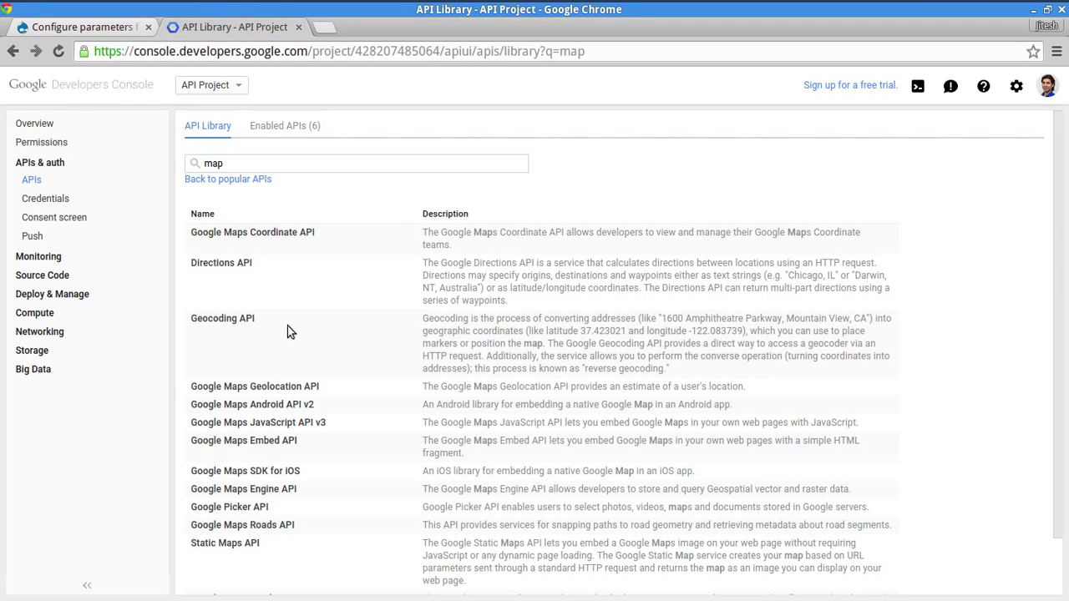
- On the project's Credentials page, copy the first server API key's value
{"action": "left_click", "coordinate": [45, 202]}
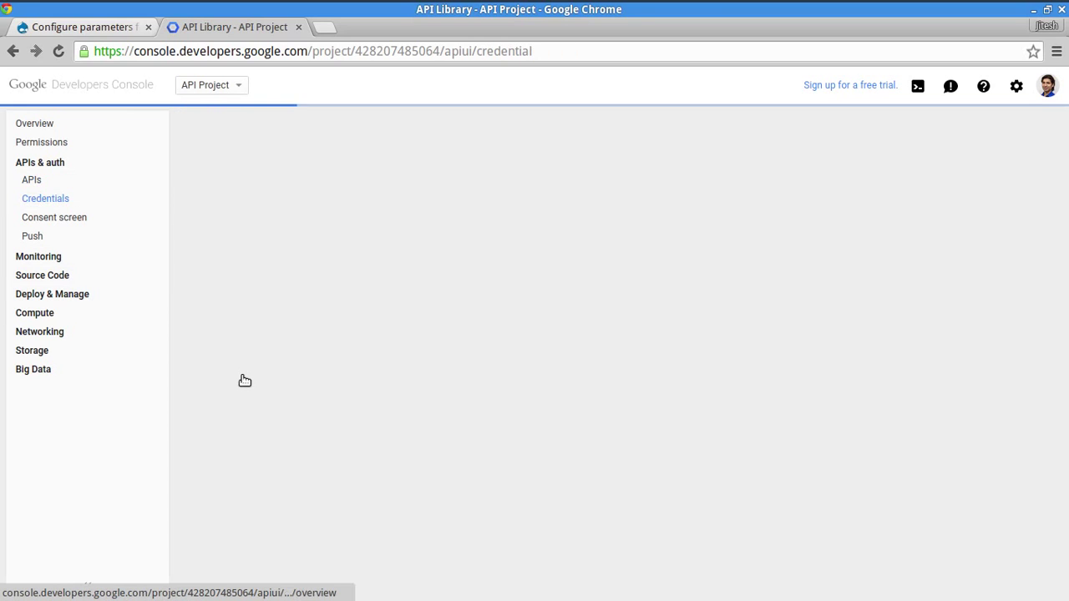
{"action": "scroll", "coordinate": [301, 399], "scroll_direction": "down", "scroll_amount": 6}
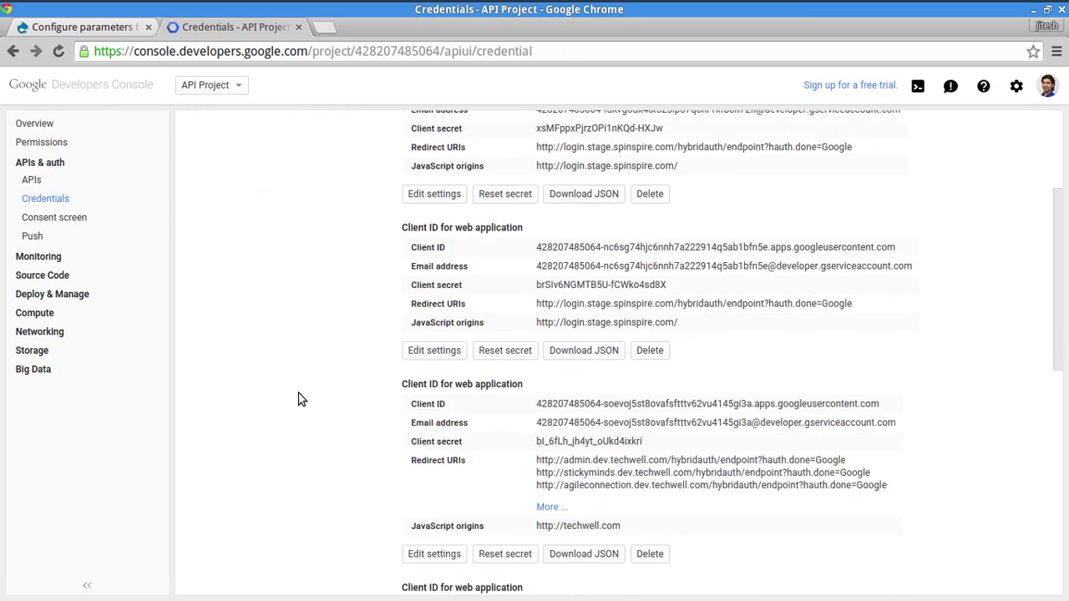
{"action": "scroll", "coordinate": [303, 398], "scroll_direction": "down", "scroll_amount": 2}
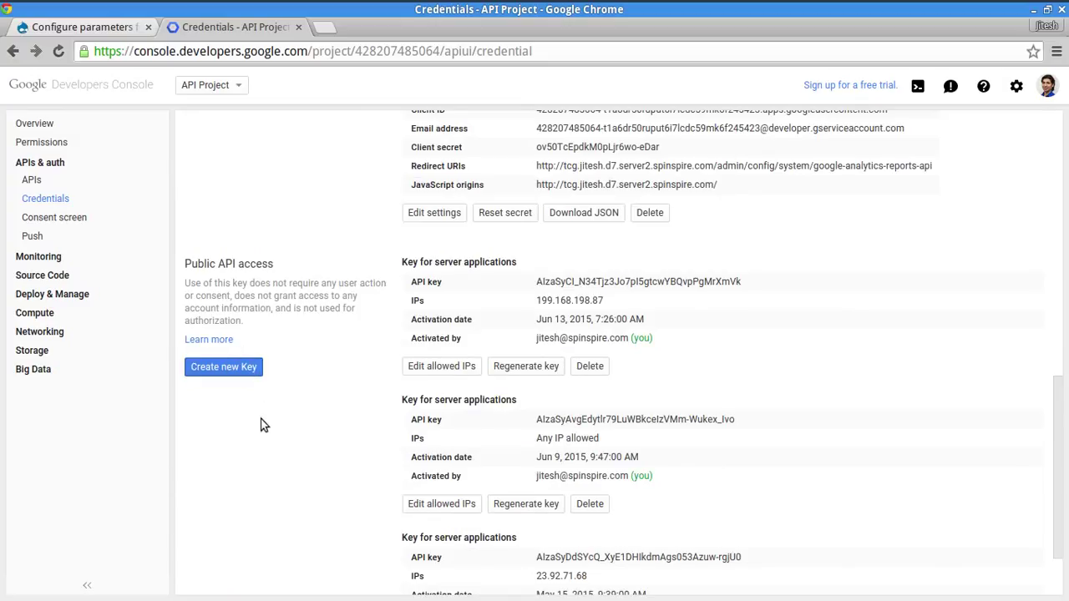
{"action": "scroll", "coordinate": [264, 423], "scroll_direction": "down", "scroll_amount": 1}
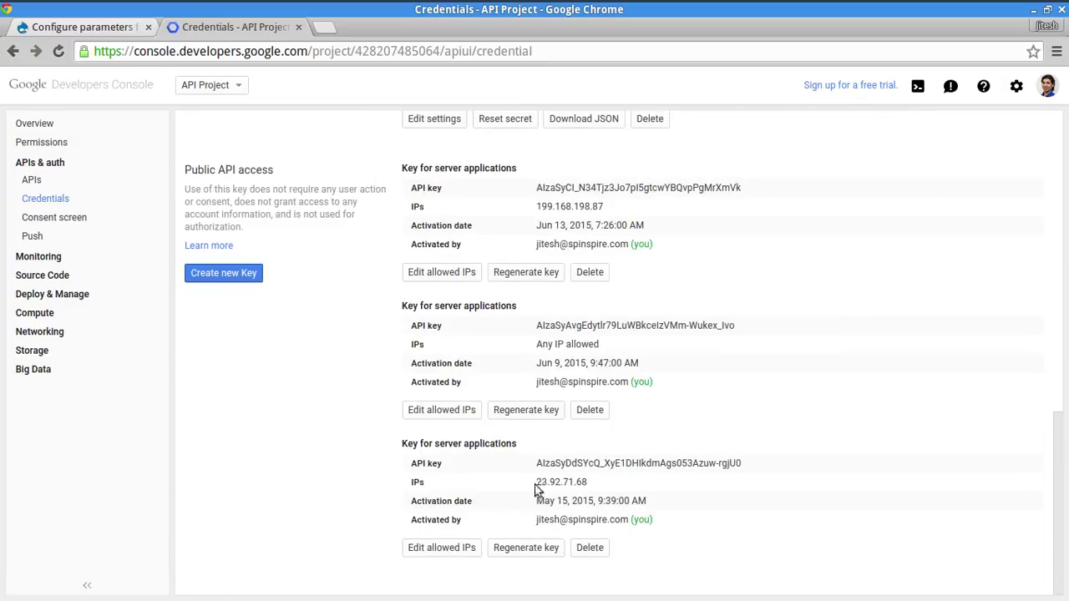
{"action": "double_click", "coordinate": [548, 187]}
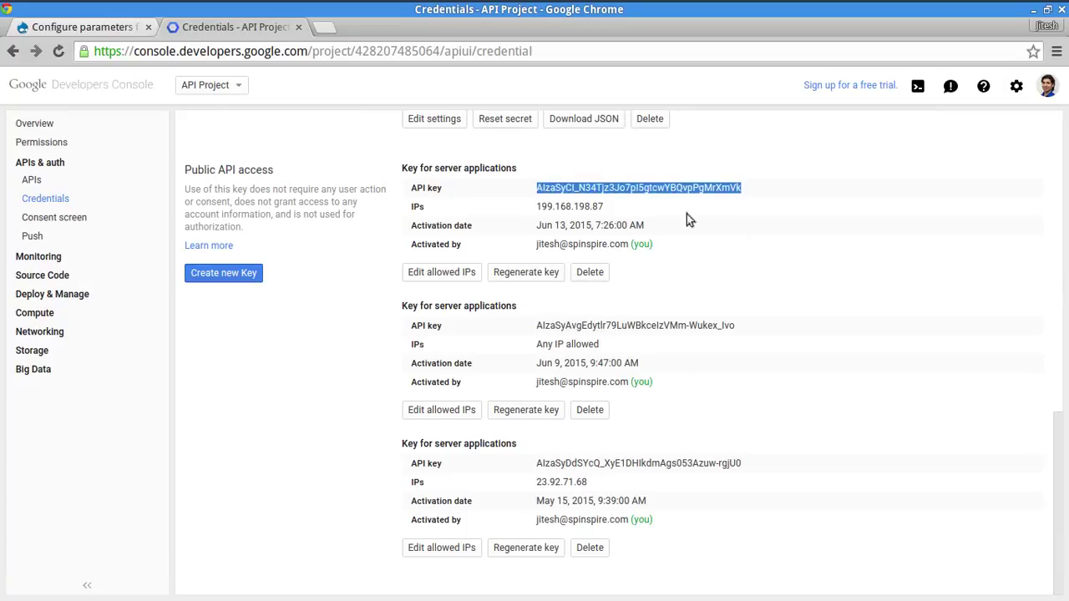
{"action": "right_click", "coordinate": [678, 188]}
{"action": "left_click", "coordinate": [712, 198]}
- Paste the copied key as the Google Geocoding API Server Key, keep delay 0 and Sub-region accuracy, and save
{"action": "left_click", "coordinate": [109, 26]}
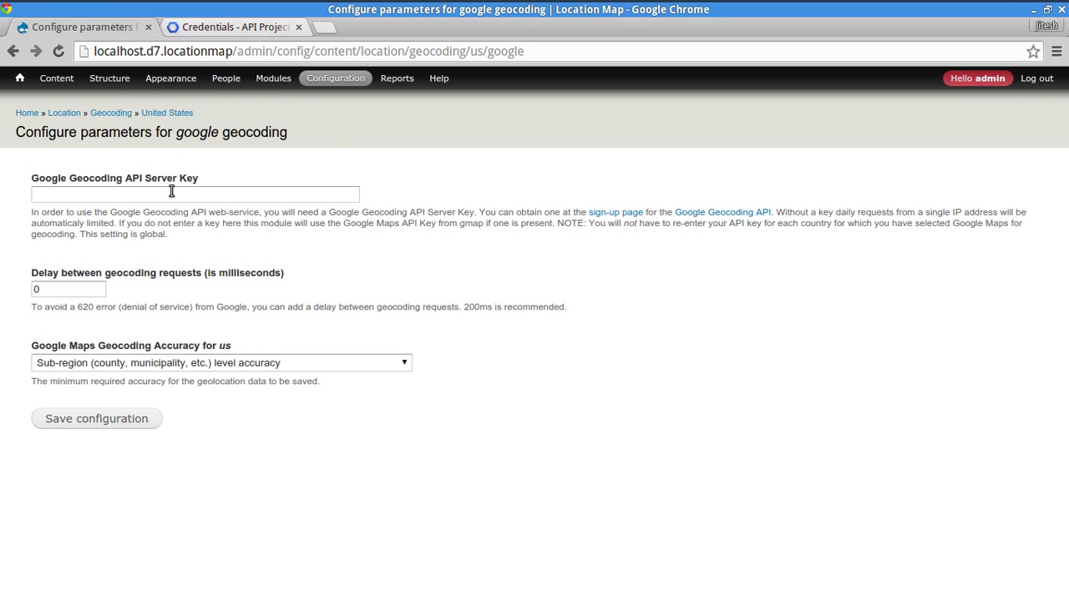
{"action": "left_click", "coordinate": [172, 193]}
{"action": "key", "text": "ctrl+v"}
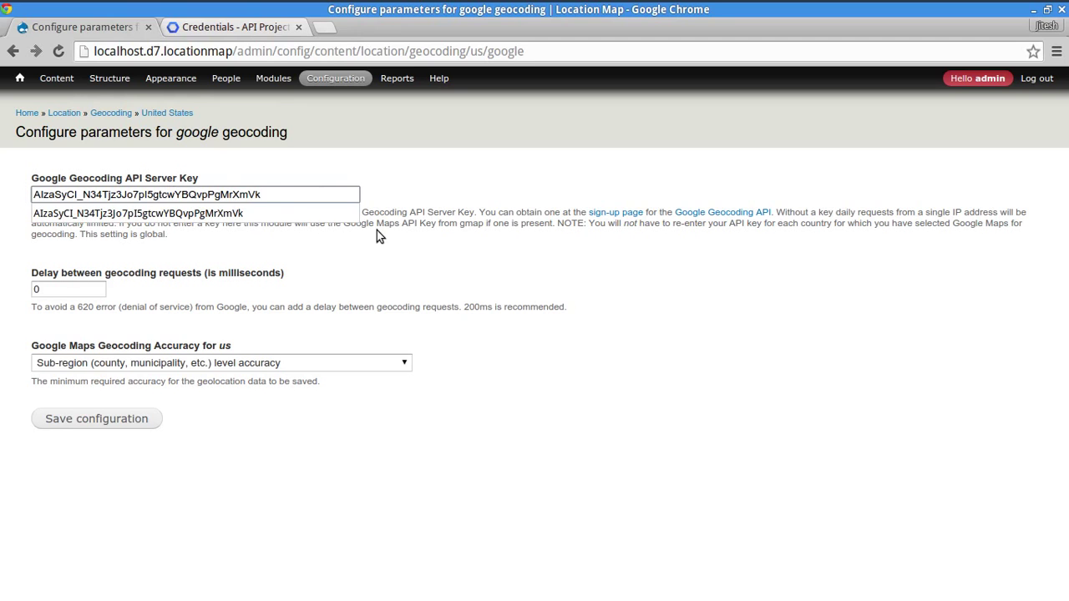
{"action": "key", "text": "Tab"}
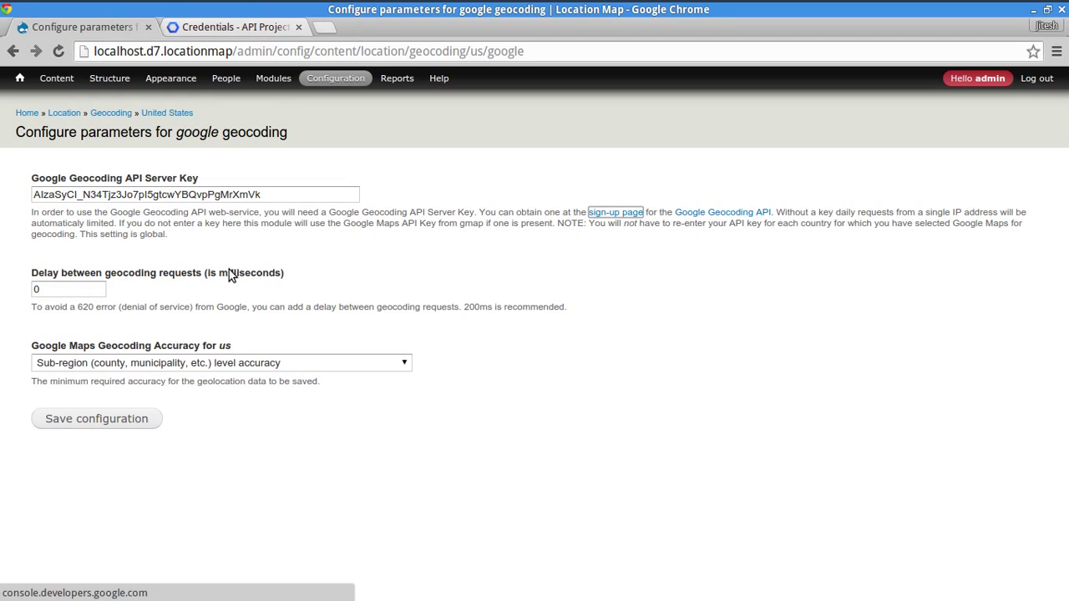
{"action": "left_click", "coordinate": [377, 431]}
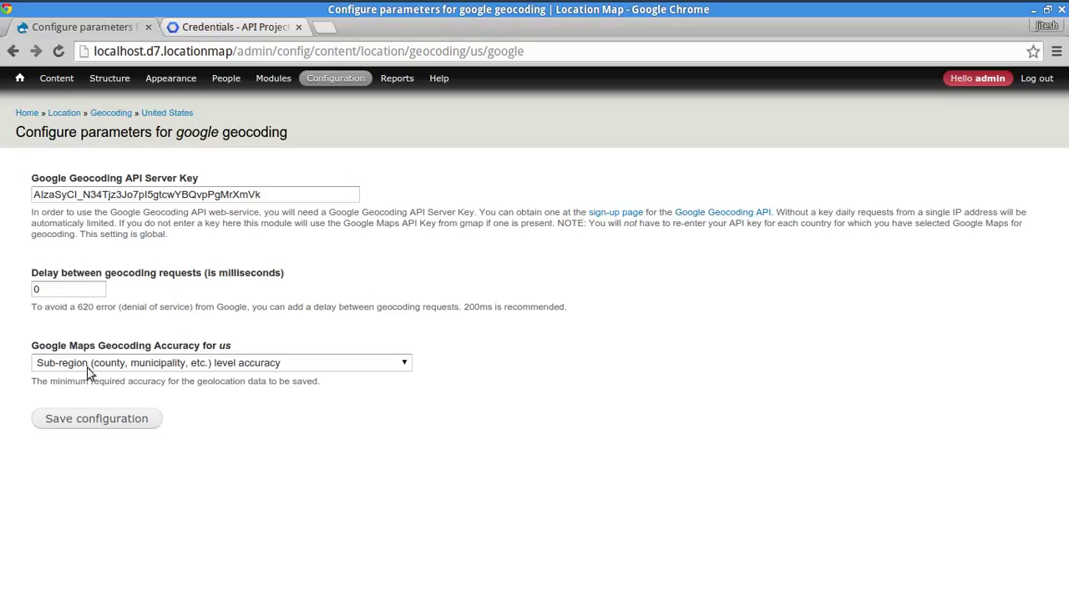
{"action": "left_click", "coordinate": [72, 295]}
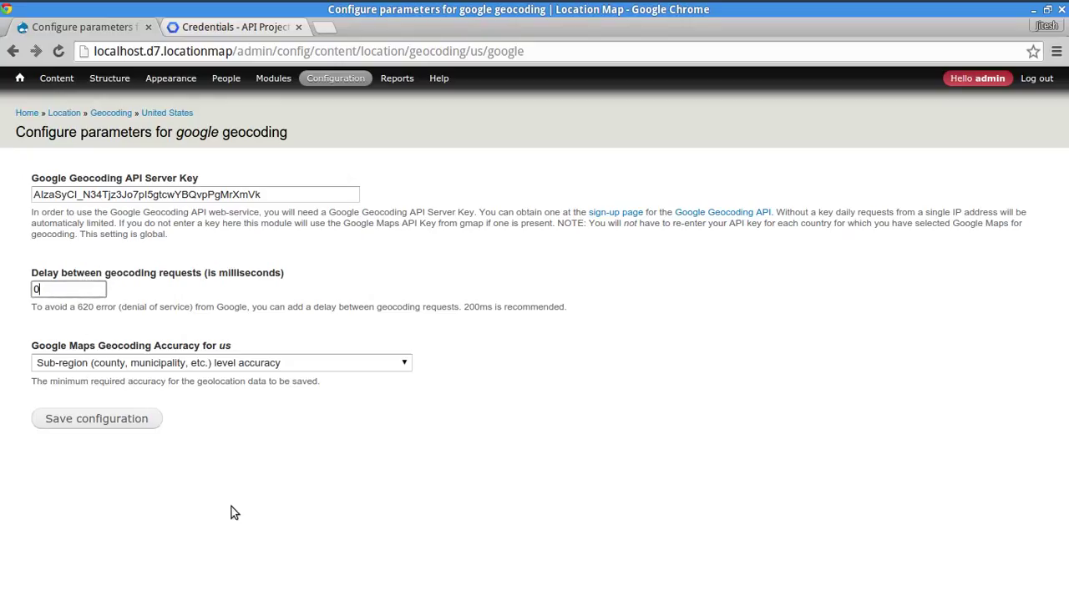
{"action": "left_click", "coordinate": [195, 366]}
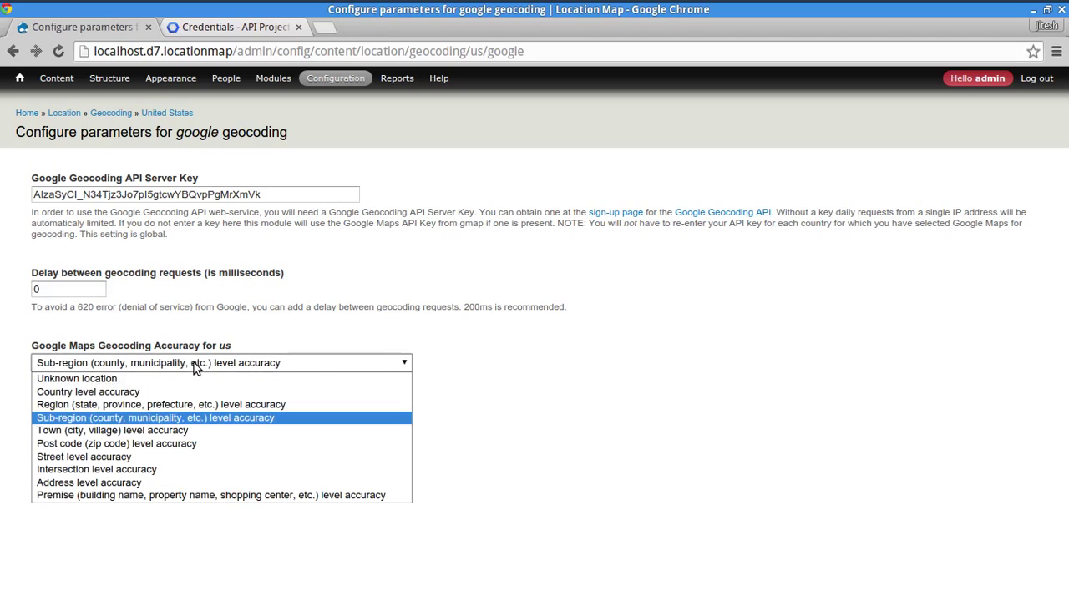
{"action": "left_click", "coordinate": [596, 466]}
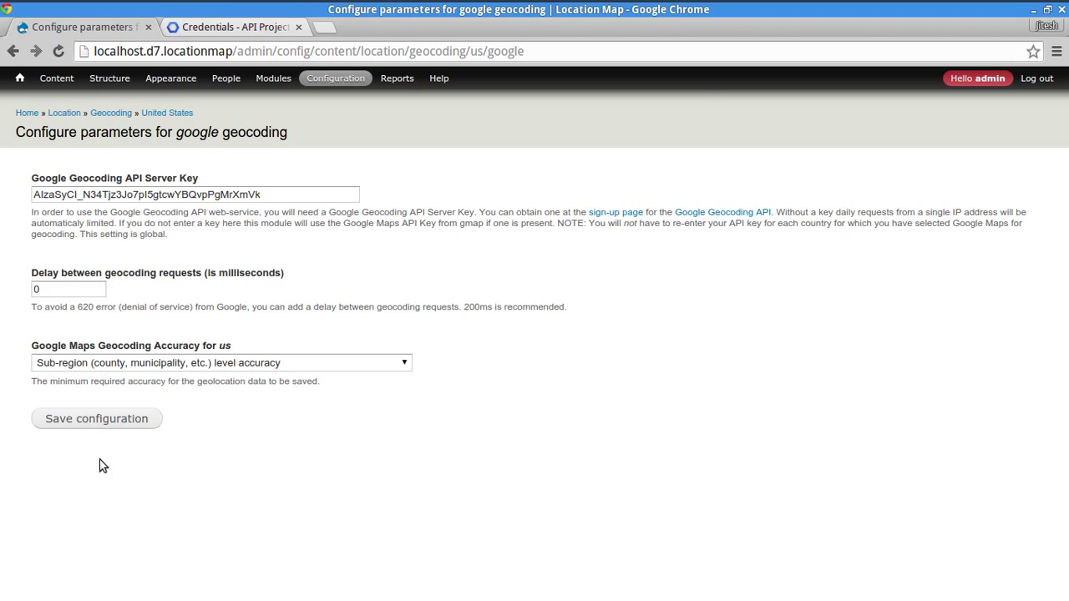
{"action": "left_click", "coordinate": [116, 426]}
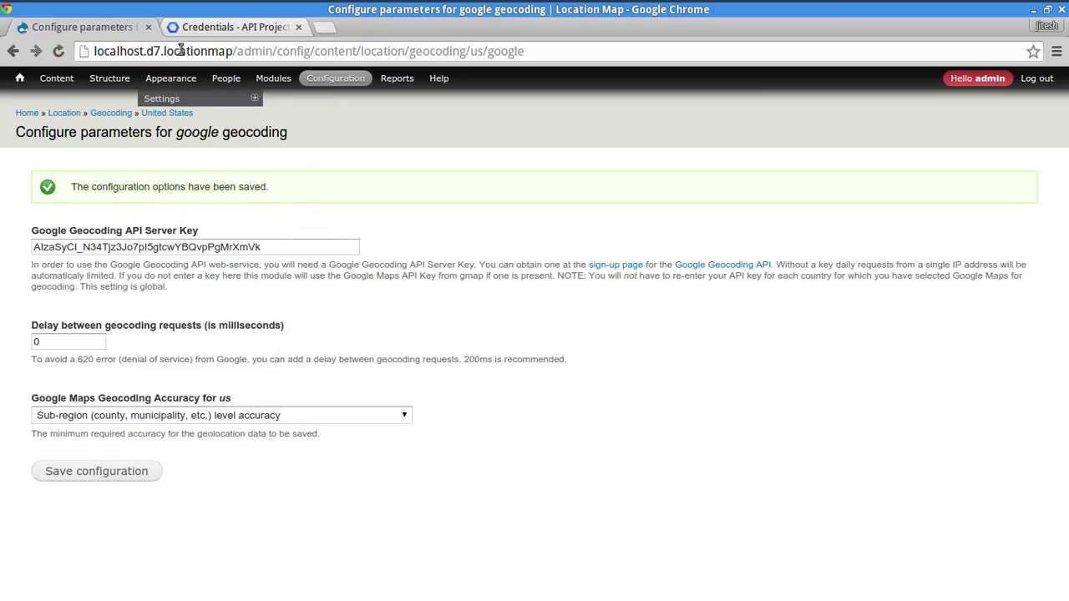
- Re-save Test Business 1 unchanged from the Content list to trigger geocoding
{"action": "left_click", "coordinate": [48, 78]}
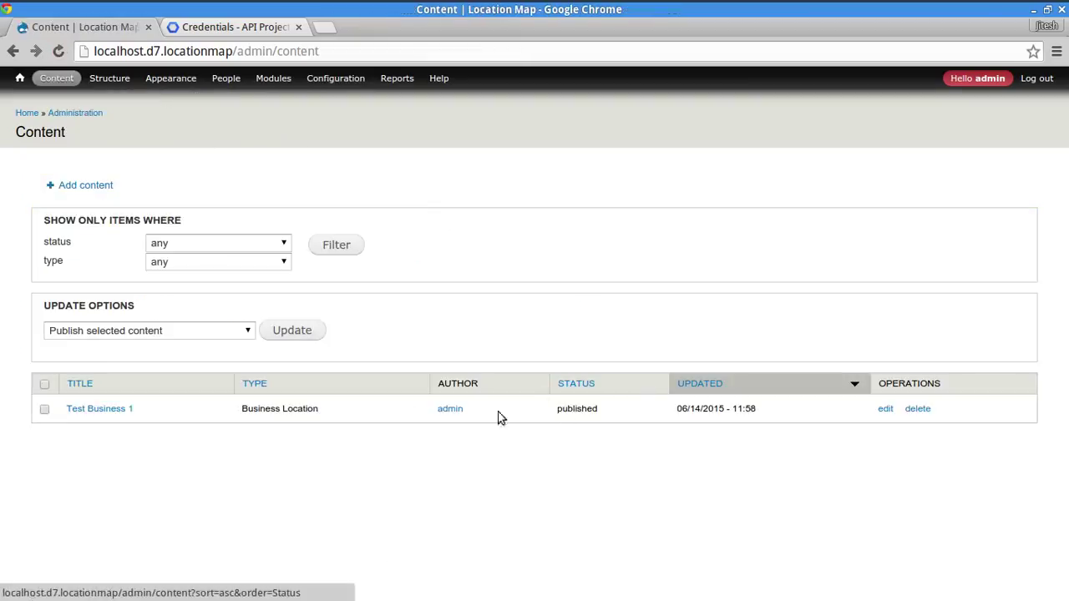
{"action": "left_click", "coordinate": [886, 408]}
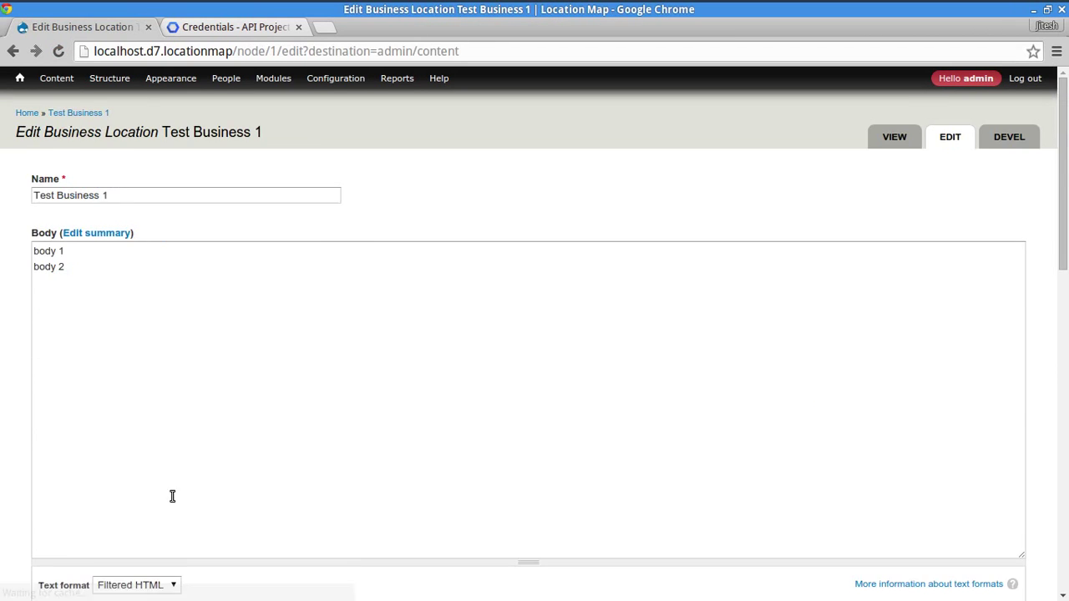
{"action": "scroll", "coordinate": [25, 504], "scroll_direction": "down", "scroll_amount": 5}
{"action": "scroll", "coordinate": [26, 504], "scroll_direction": "down", "scroll_amount": 5}
{"action": "scroll", "coordinate": [238, 460], "scroll_direction": "down", "scroll_amount": 8}
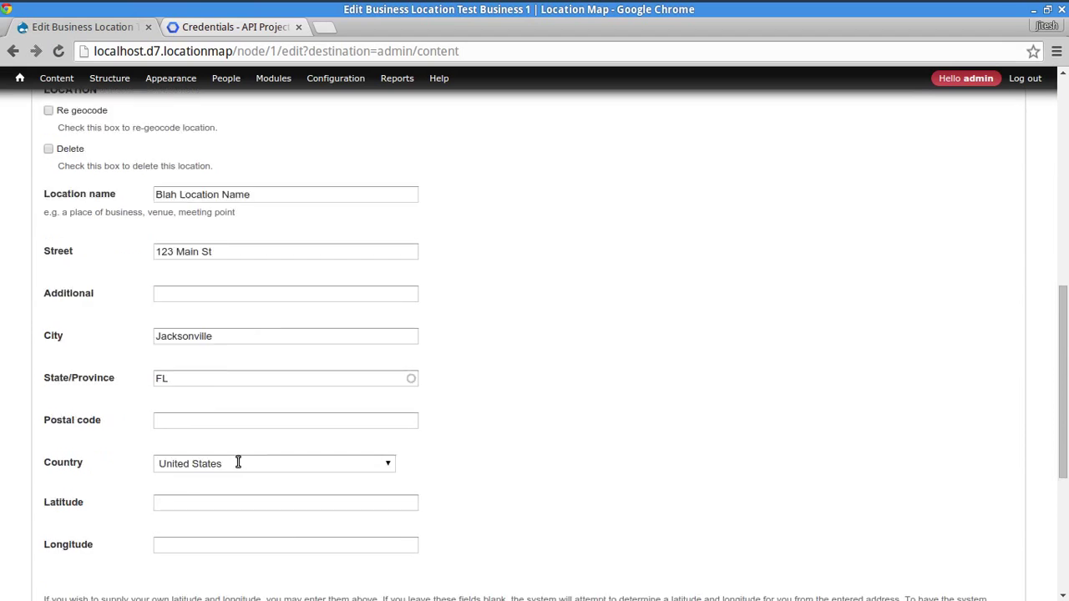
{"action": "left_click", "coordinate": [60, 549]}
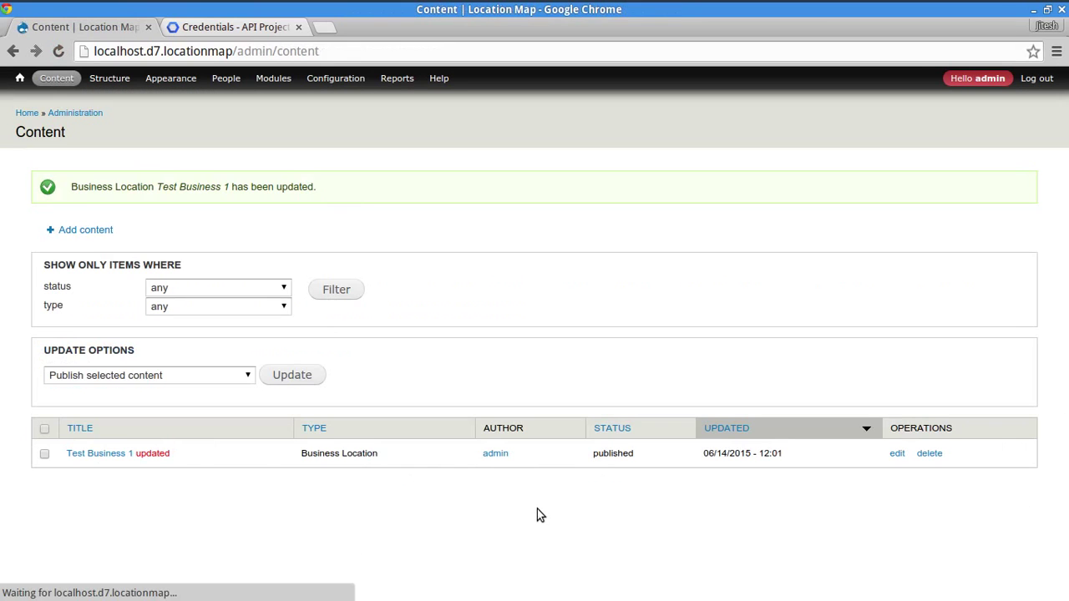
- Edit Test Business 1 again, enter 'Suite 1' as the Additional address line, and save
{"action": "left_click", "coordinate": [898, 454]}
{"action": "scroll", "coordinate": [329, 479], "scroll_direction": "down", "scroll_amount": 8}
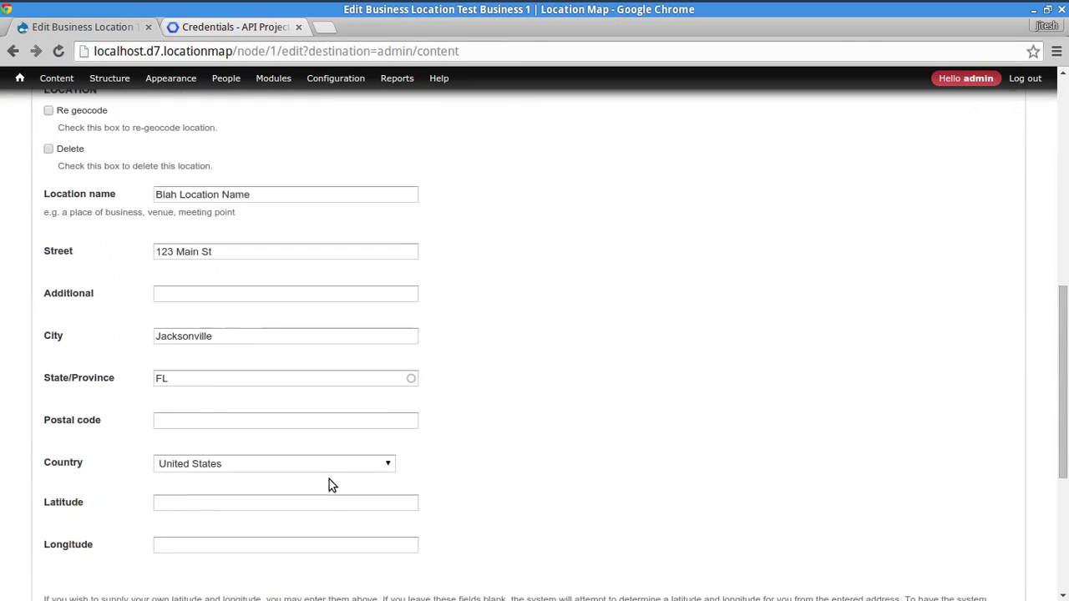
{"action": "left_click", "coordinate": [301, 419]}
{"action": "left_click", "coordinate": [305, 462]}
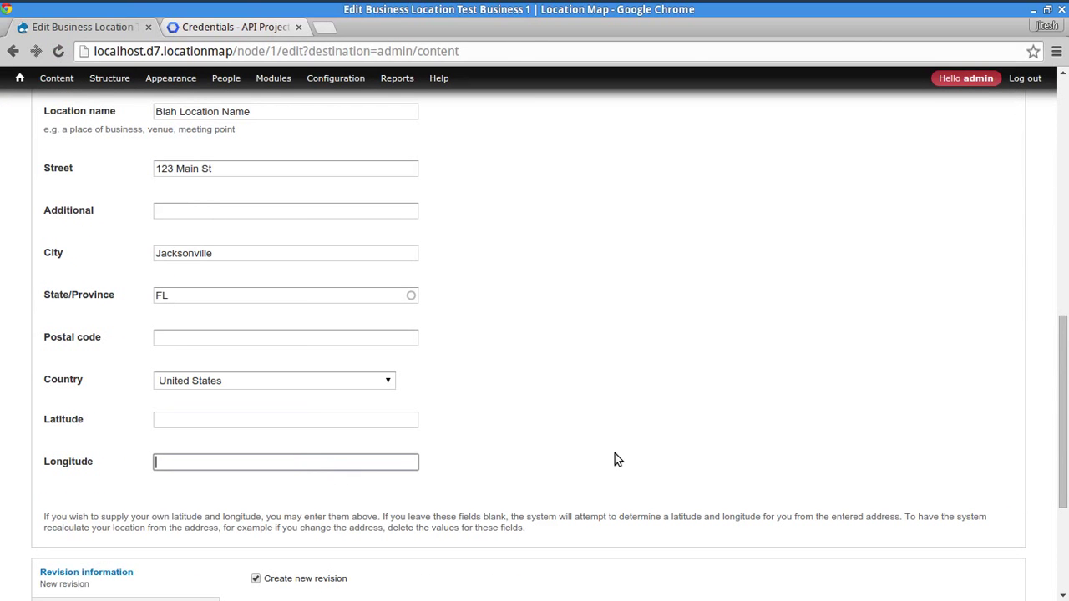
{"action": "left_click", "coordinate": [615, 458]}
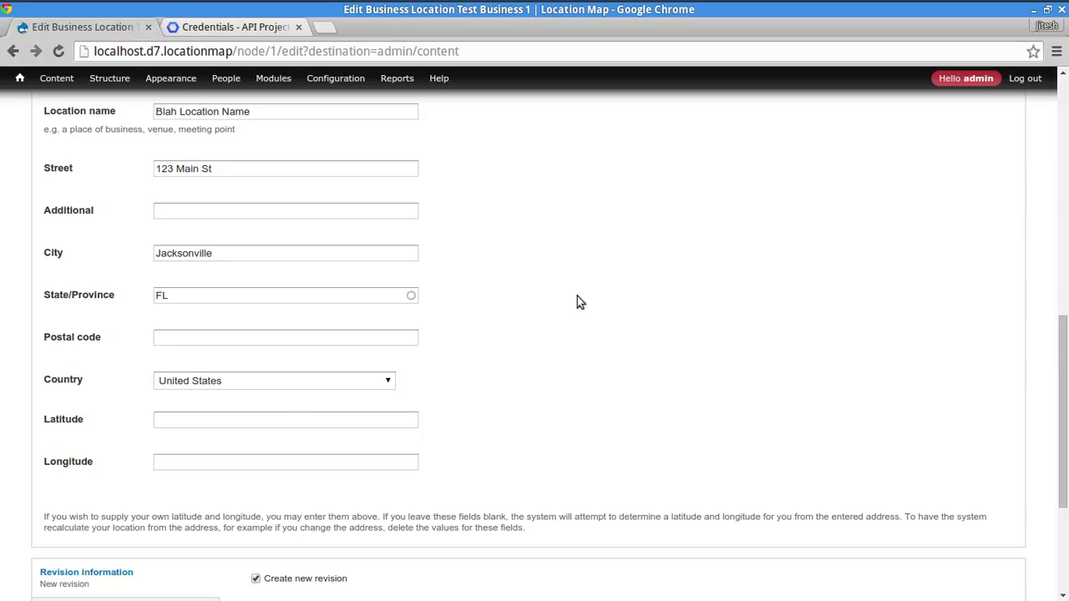
{"action": "left_click", "coordinate": [231, 168]}
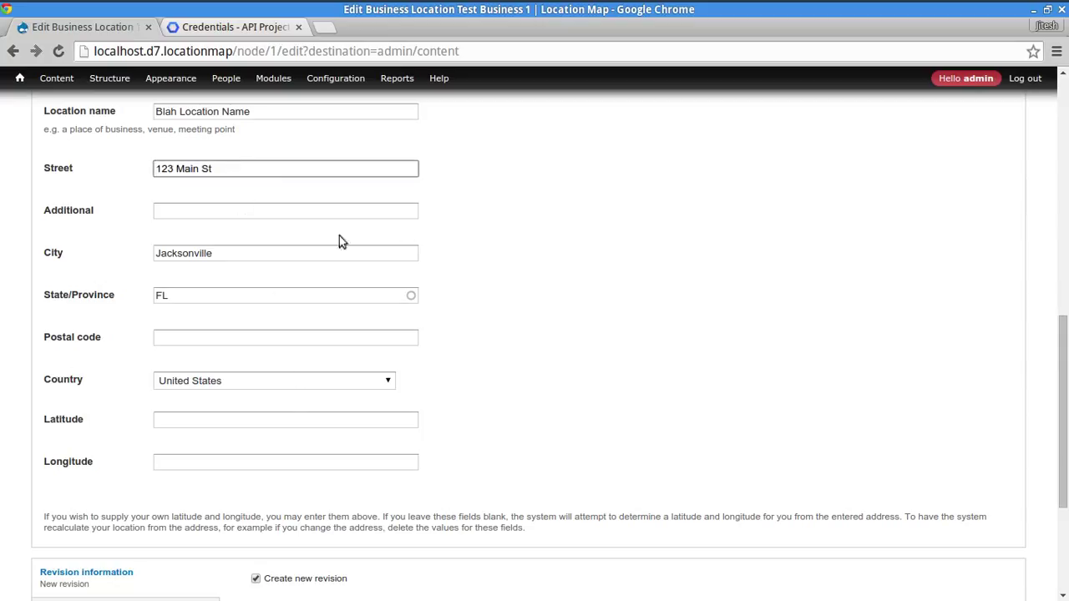
{"action": "left_click", "coordinate": [275, 211]}
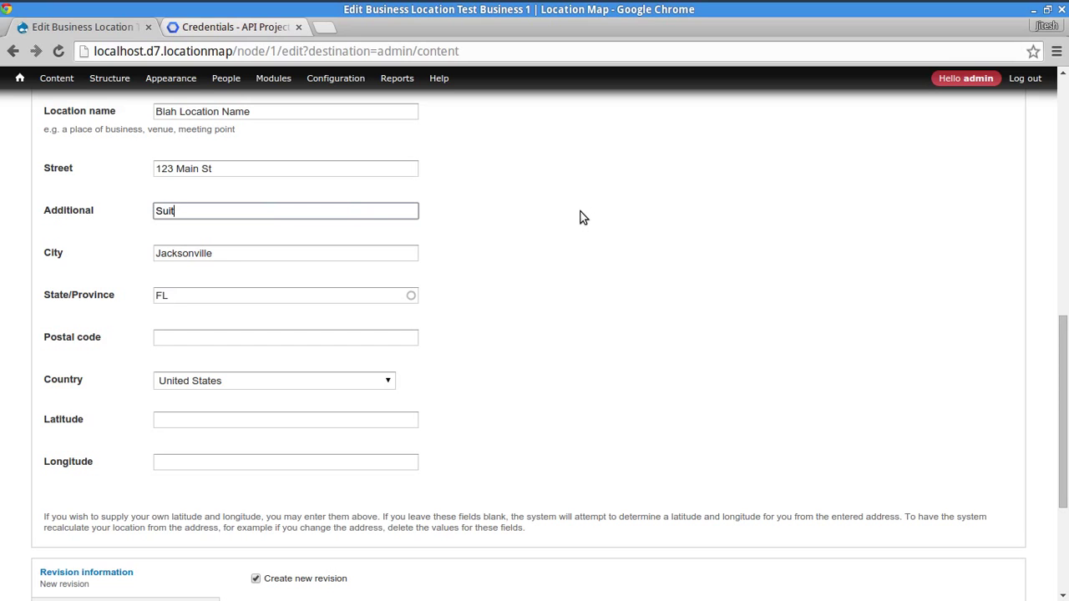
{"action": "type", "text": "Suite 1"}
{"action": "scroll", "coordinate": [502, 284], "scroll_direction": "down", "scroll_amount": 5}
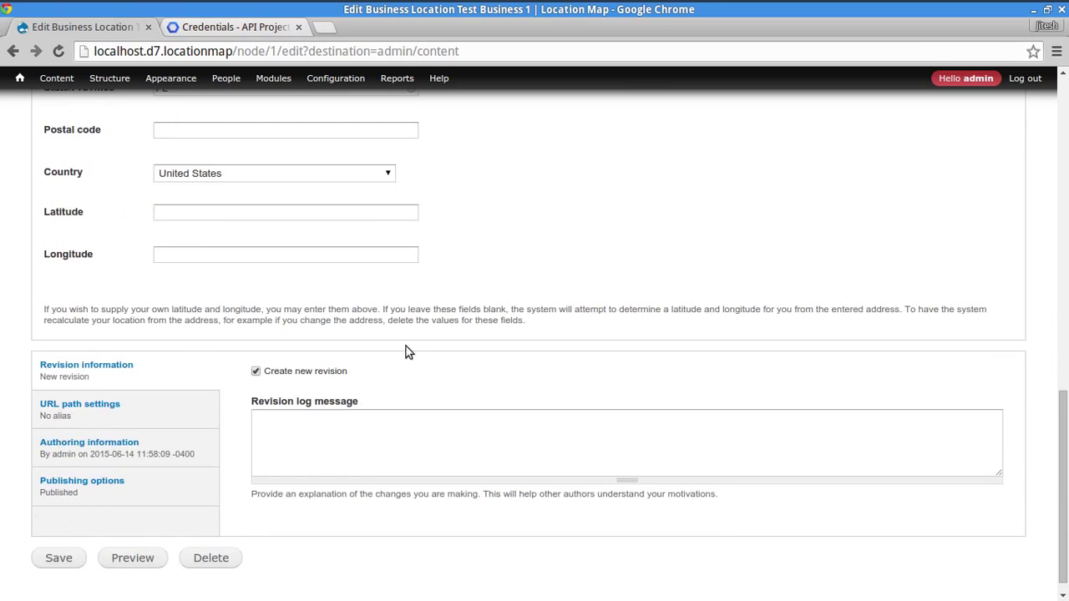
{"action": "left_click", "coordinate": [46, 543]}
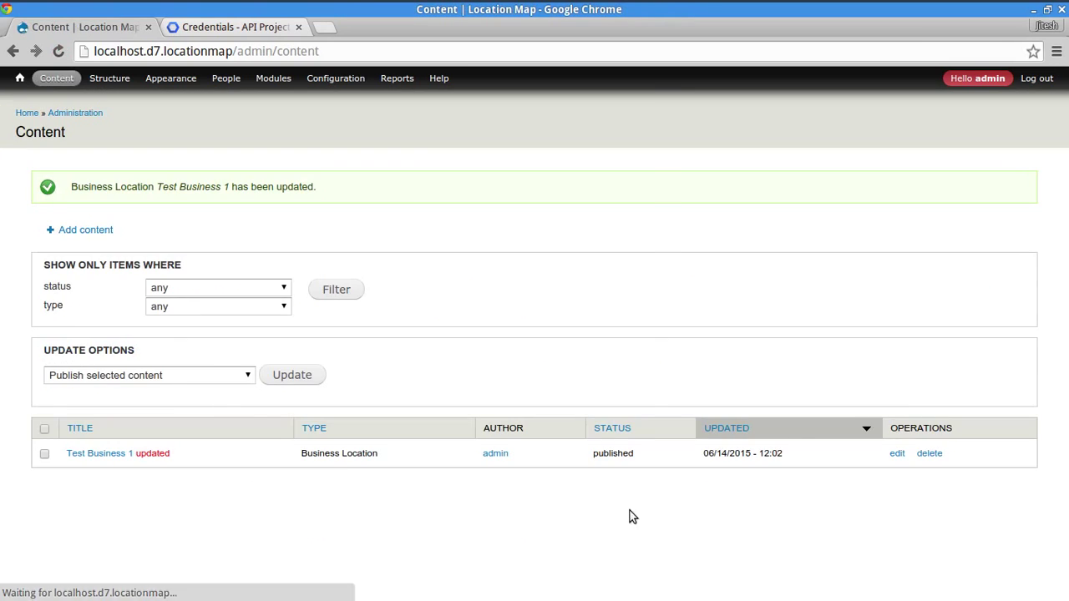
{"action": "left_click", "coordinate": [897, 453]}
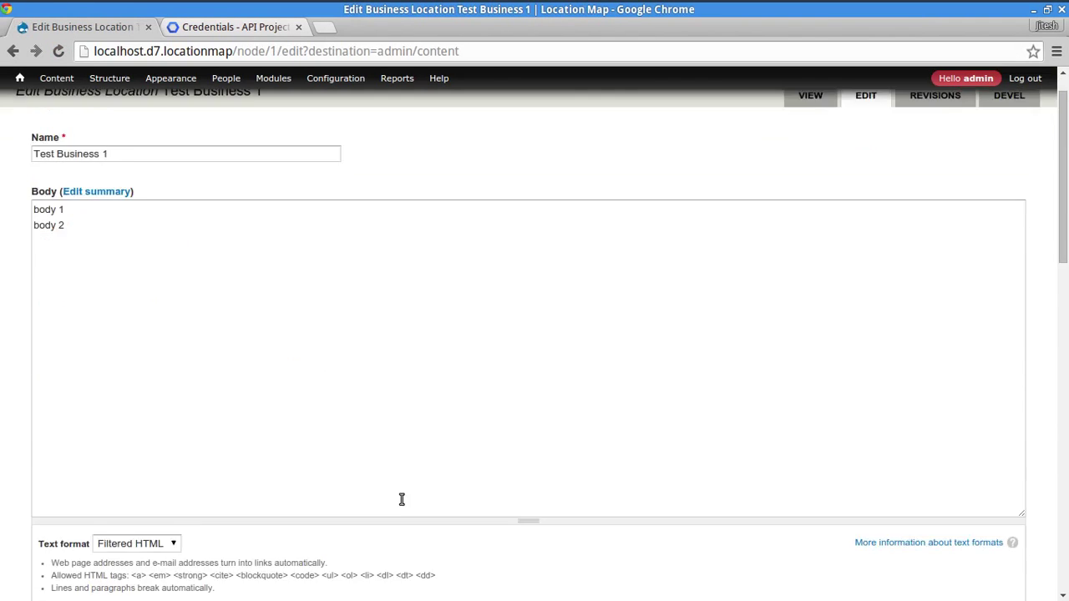
{"action": "scroll", "coordinate": [401, 501], "scroll_direction": "down", "scroll_amount": 10}
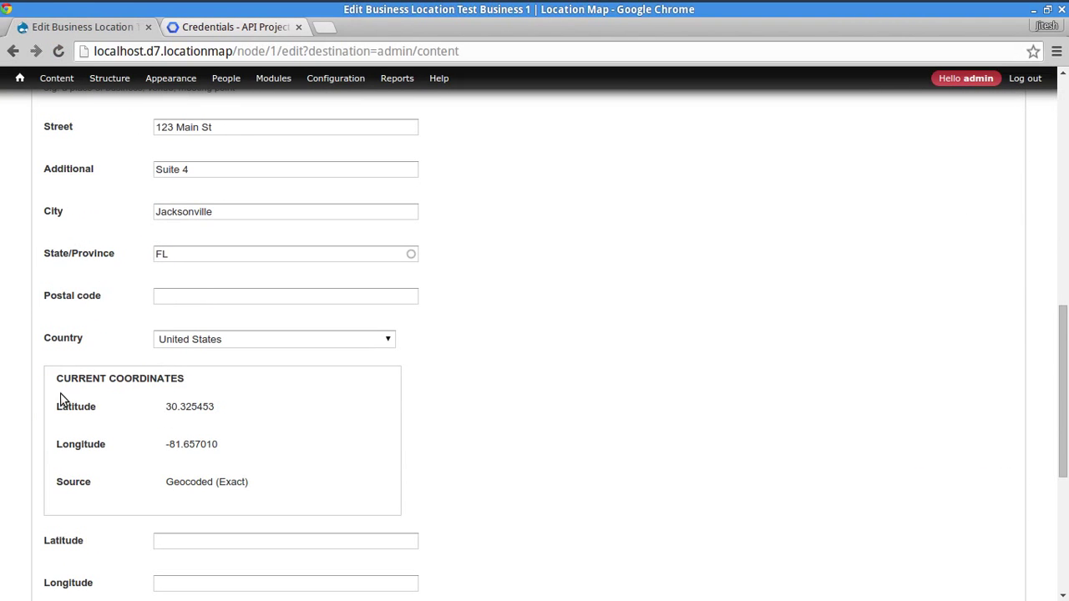
{"action": "left_click_drag", "start_coordinate": [60, 399], "coordinate": [285, 487]}
{"action": "left_click", "coordinate": [285, 487]}
{"action": "left_click_drag", "start_coordinate": [232, 445], "coordinate": [83, 375]}
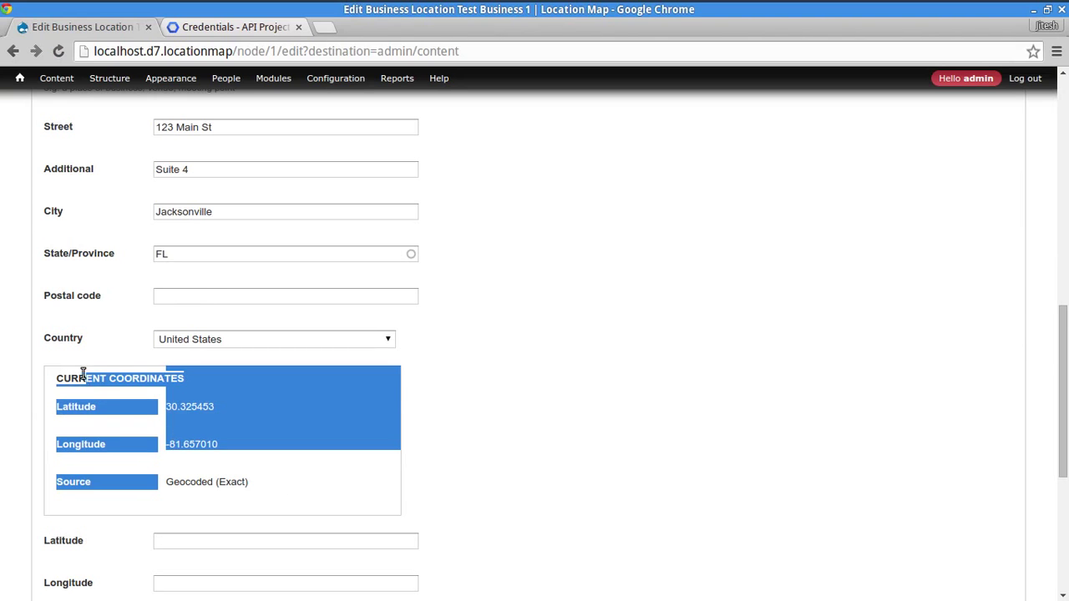
{"action": "left_click", "coordinate": [568, 415]}
{"action": "scroll", "coordinate": [527, 413], "scroll_direction": "down", "scroll_amount": 3}
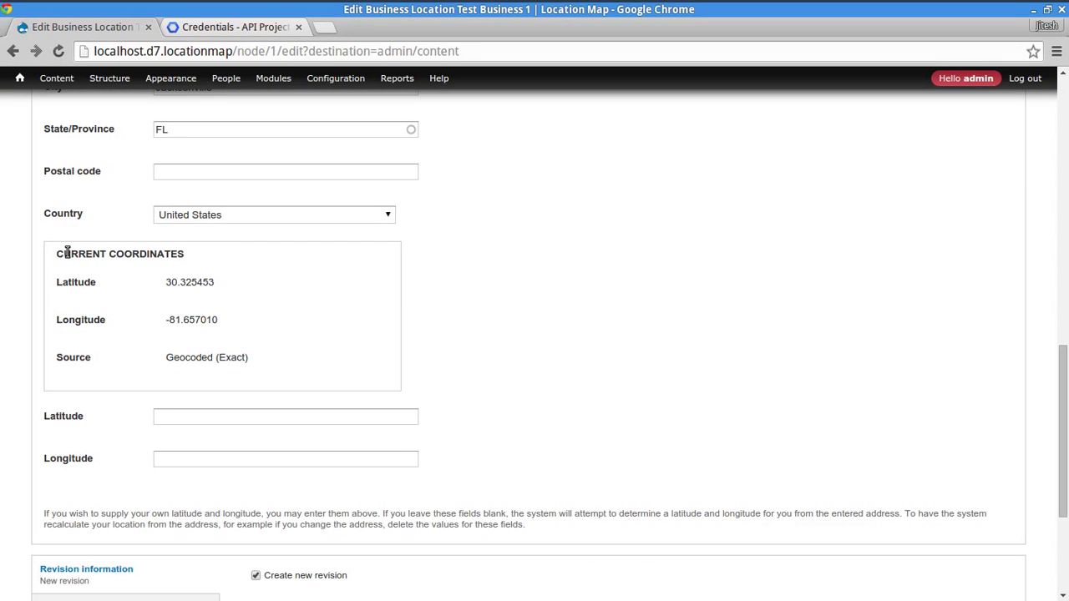
{"action": "left_click_drag", "start_coordinate": [67, 254], "coordinate": [248, 360]}
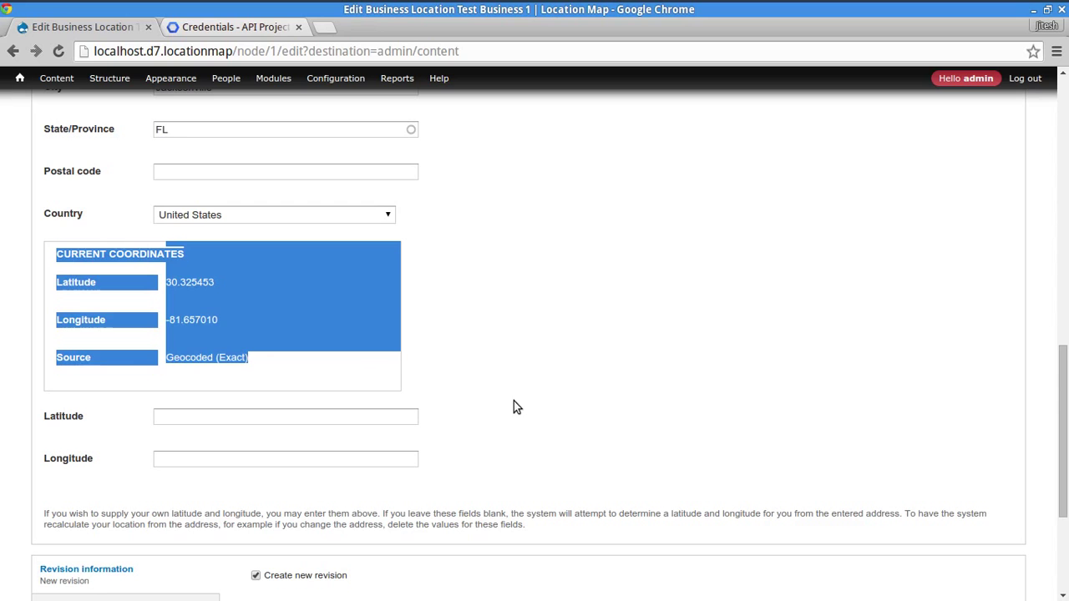
{"action": "left_click", "coordinate": [465, 337]}
{"action": "scroll", "coordinate": [623, 377], "scroll_direction": "up", "scroll_amount": 10}
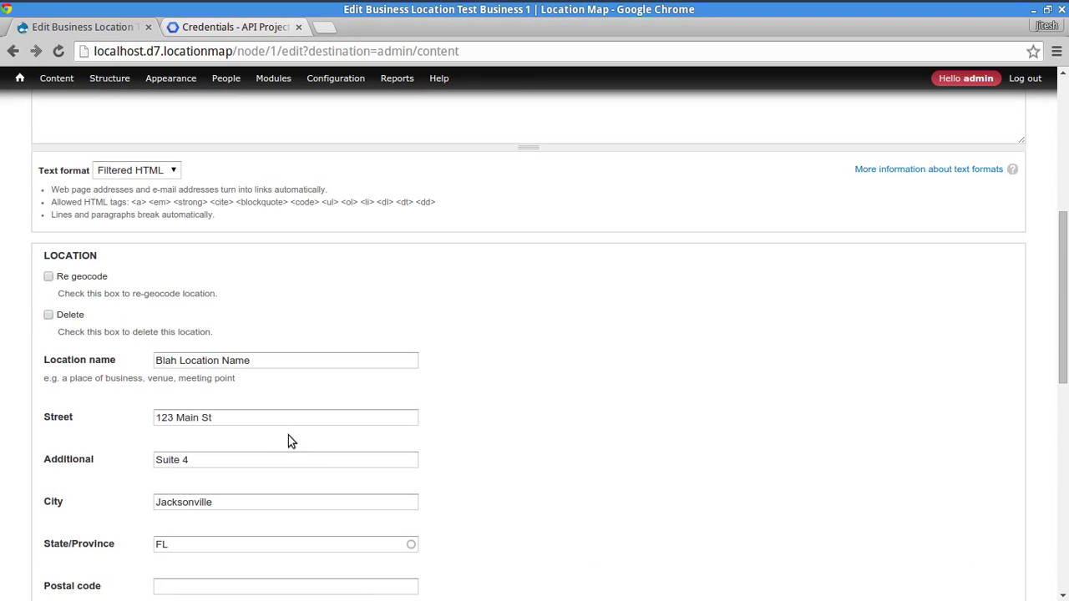
{"action": "left_click", "coordinate": [298, 460]}
{"action": "left_click", "coordinate": [575, 509]}
{"action": "left_click", "coordinate": [279, 360]}
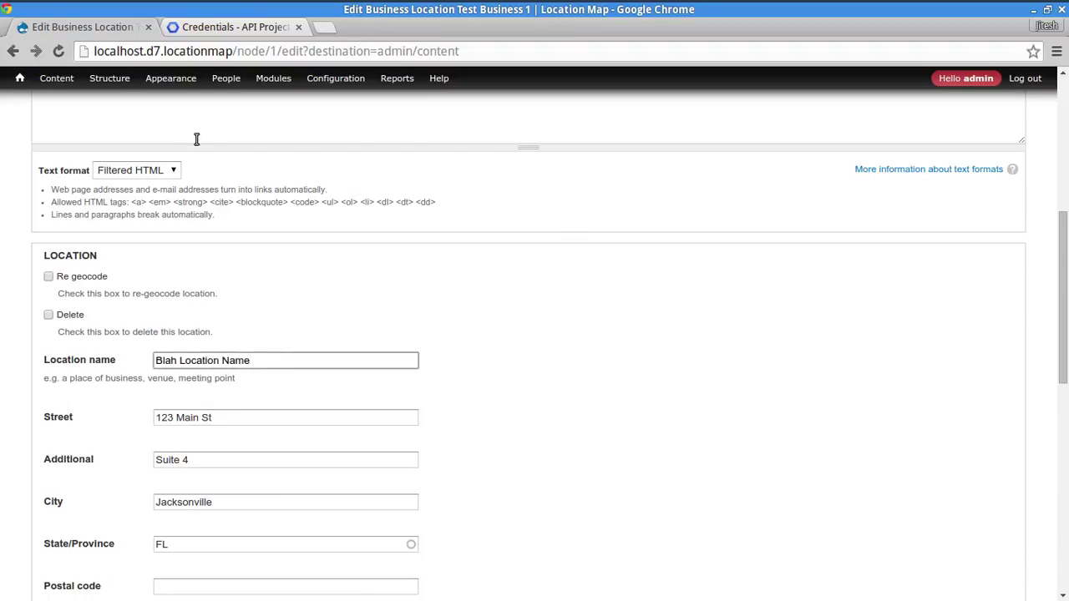
- Open the Modules page filtered to the Location group, checking the Fields group along the way
{"action": "left_click", "coordinate": [275, 79]}
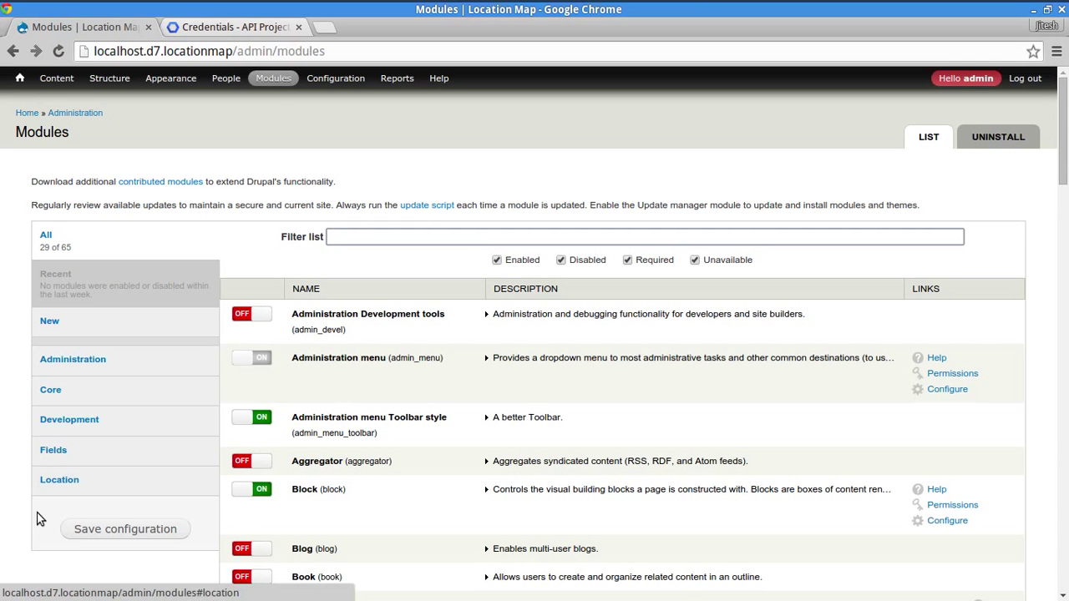
{"action": "left_click", "coordinate": [67, 481]}
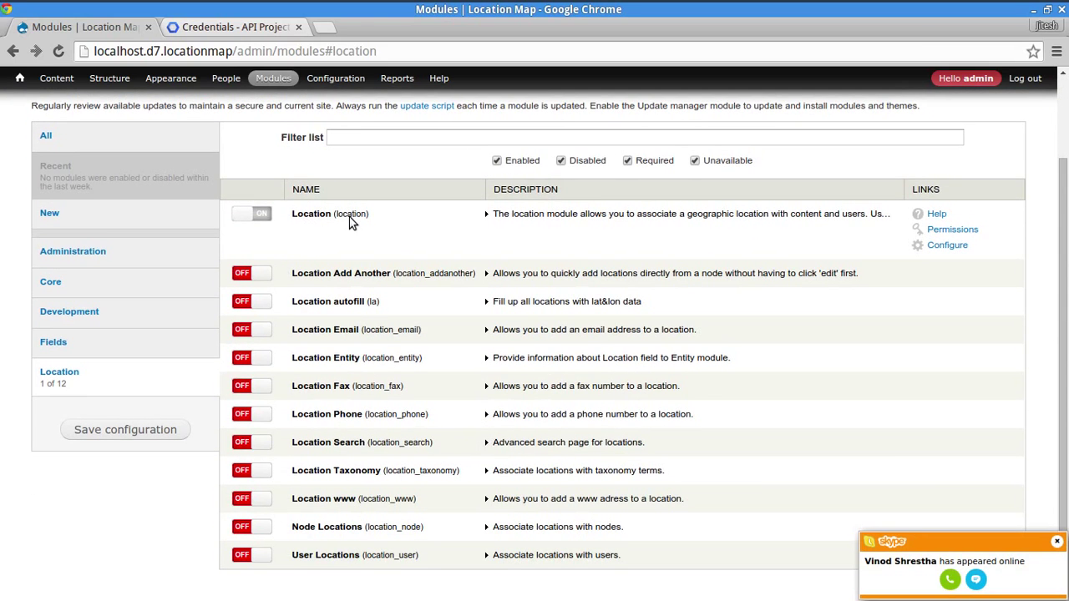
{"action": "left_click", "coordinate": [91, 347]}
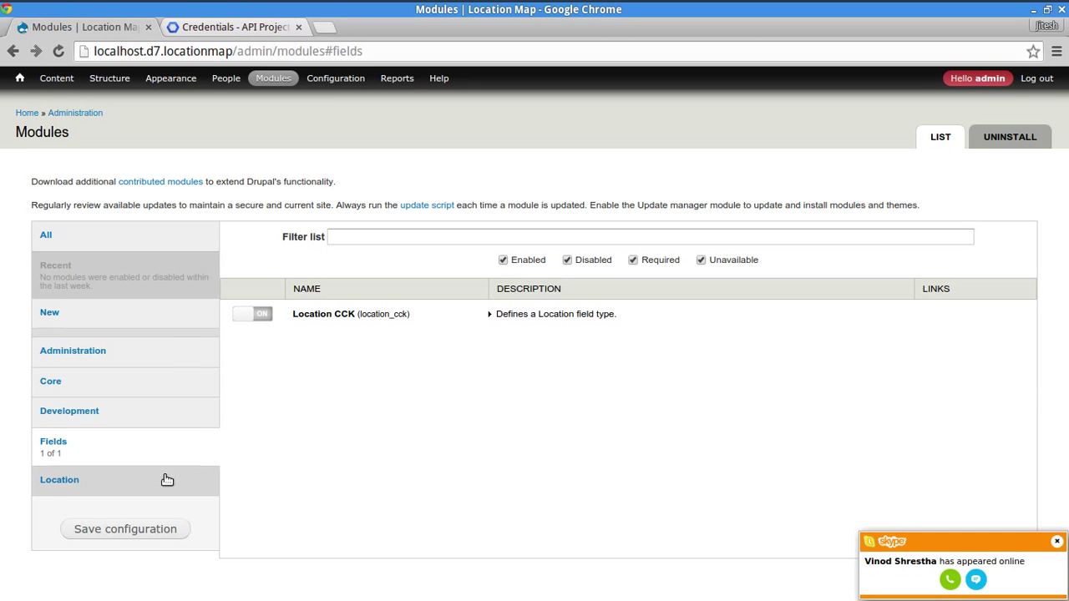
{"action": "left_click", "coordinate": [87, 485]}
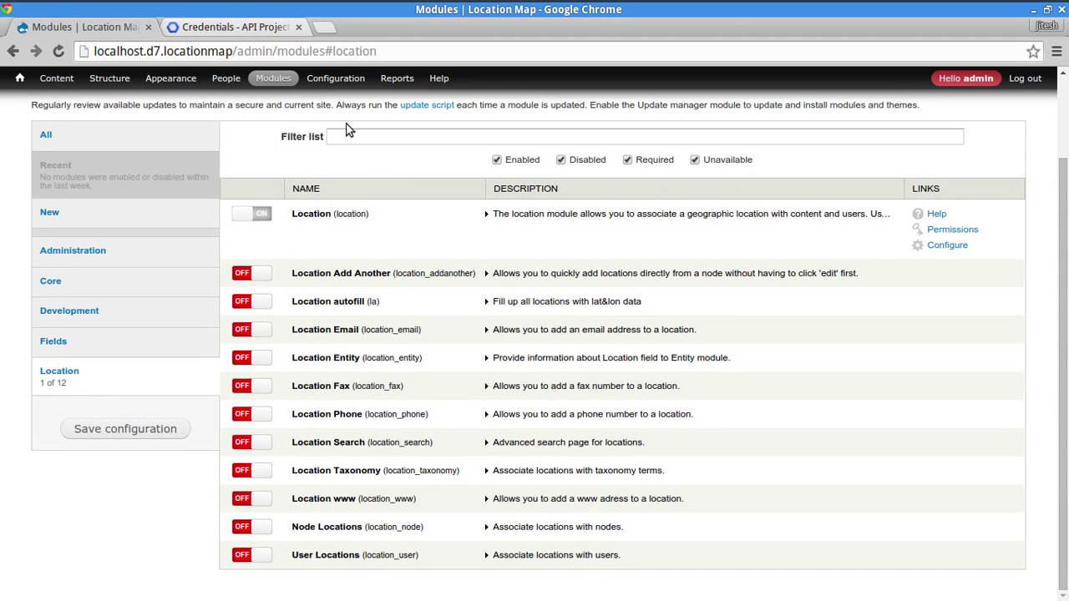
{"action": "mouse_move", "coordinate": [340, 87]}
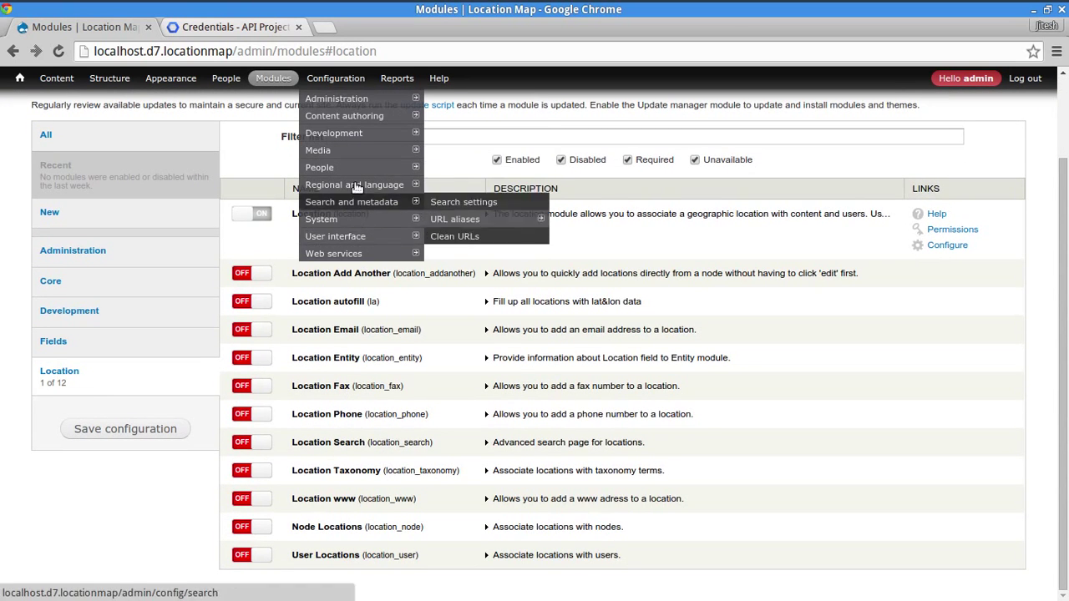
- From Location settings' Geocoding Options, open the United States Google parameters to verify the saved server key
{"action": "mouse_move", "coordinate": [404, 103]}
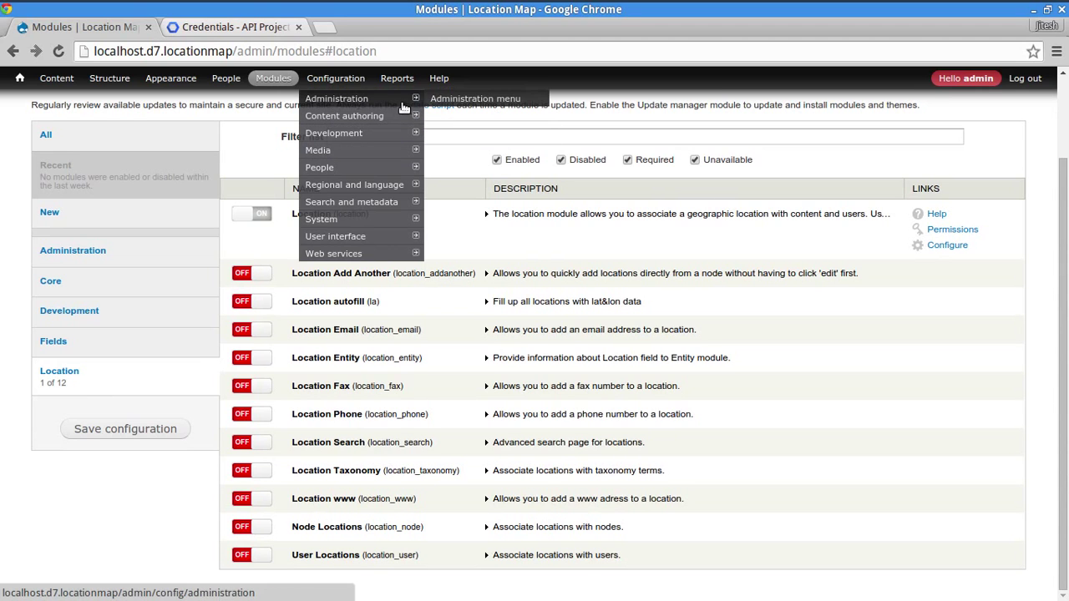
{"action": "left_click", "coordinate": [445, 116]}
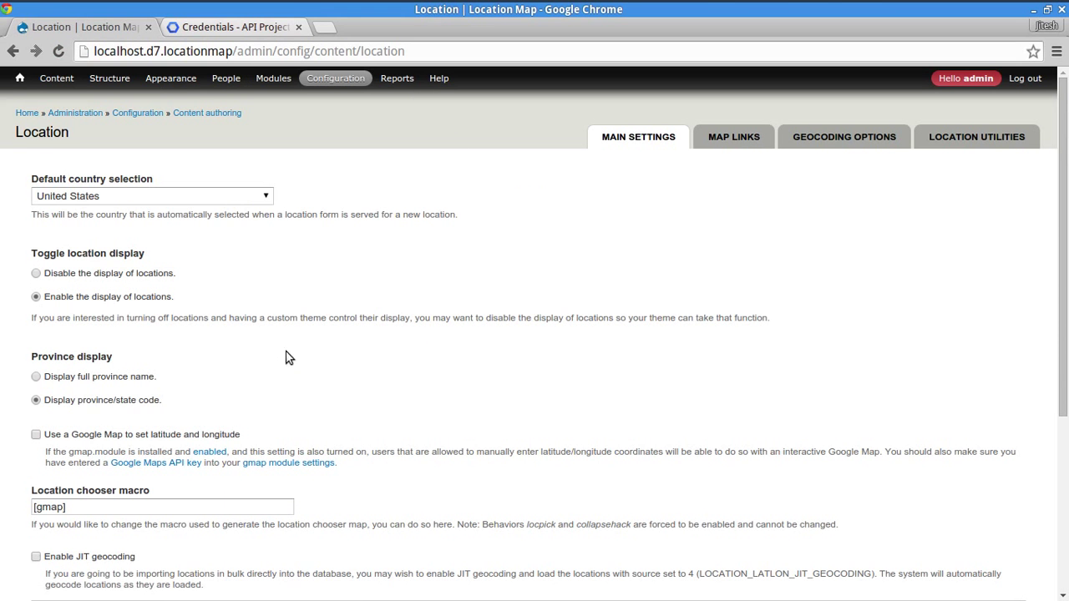
{"action": "left_click", "coordinate": [817, 140]}
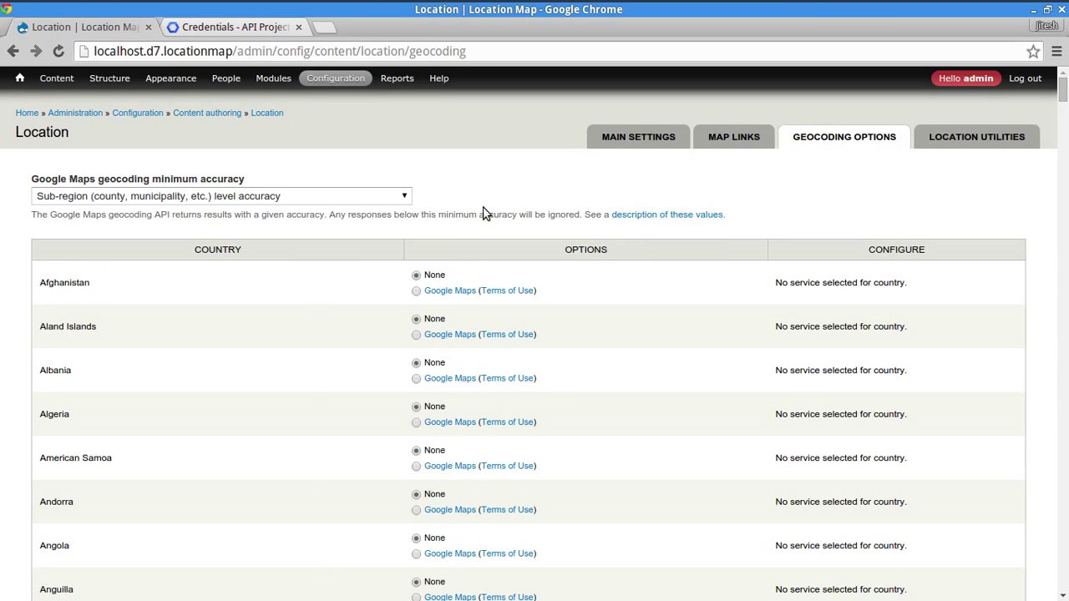
{"action": "key", "text": "ctrl+f"}
{"action": "type", "text": "uni"}
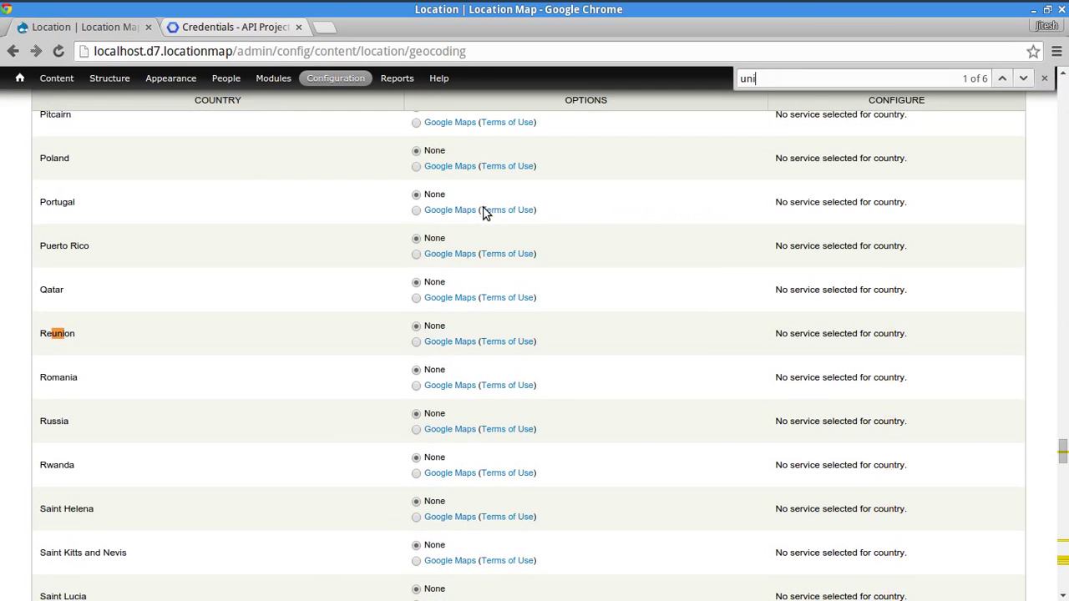
{"action": "type", "text": "t"}
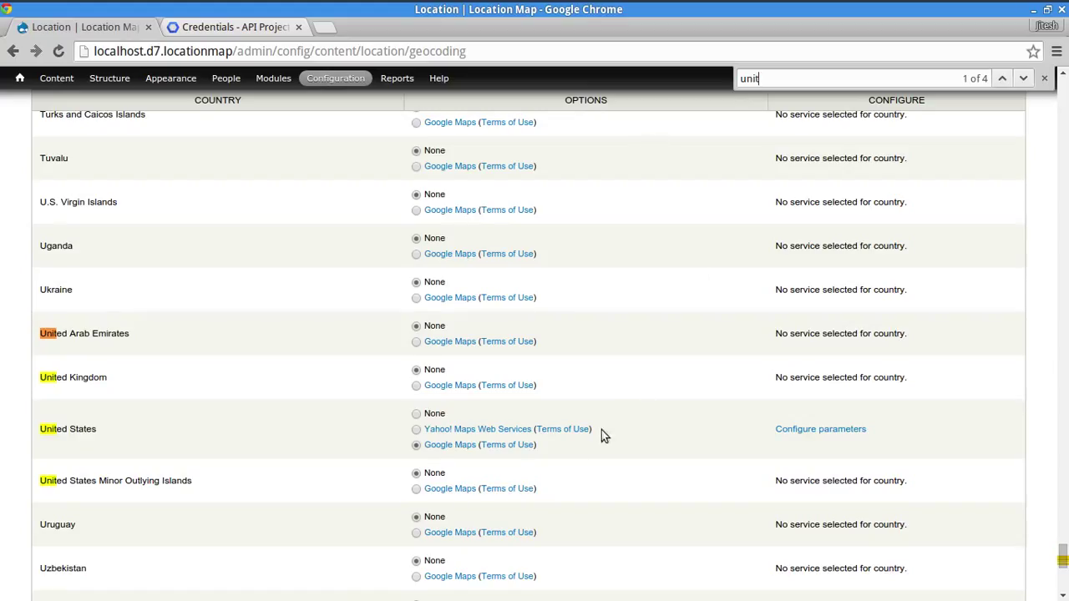
{"action": "left_click", "coordinate": [838, 430]}
{"action": "left_click", "coordinate": [311, 193]}
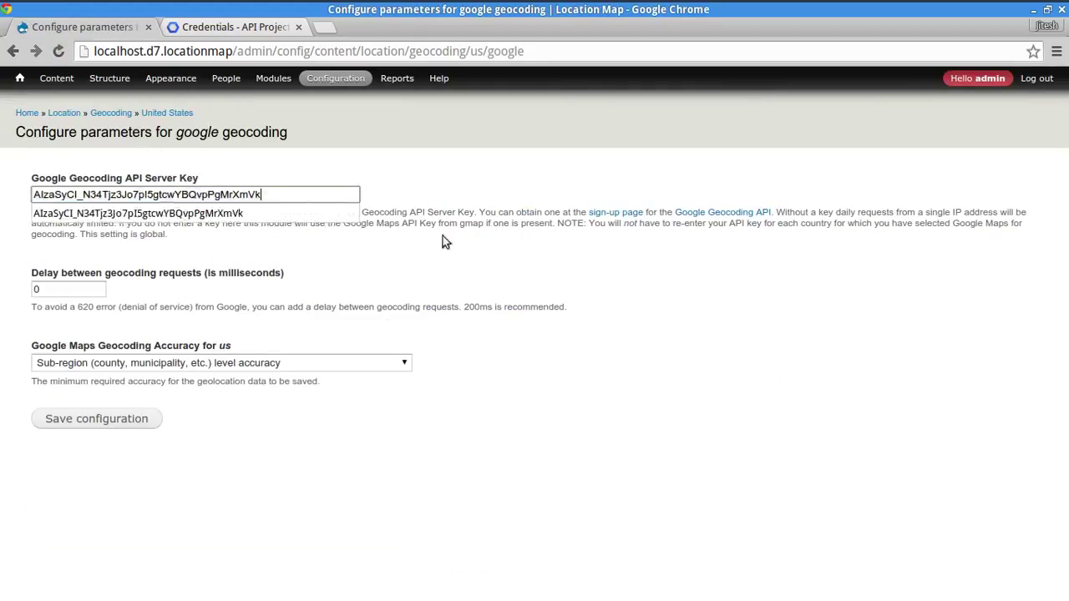
{"action": "left_click", "coordinate": [706, 532]}
{"action": "mouse_move", "coordinate": [310, 76]}
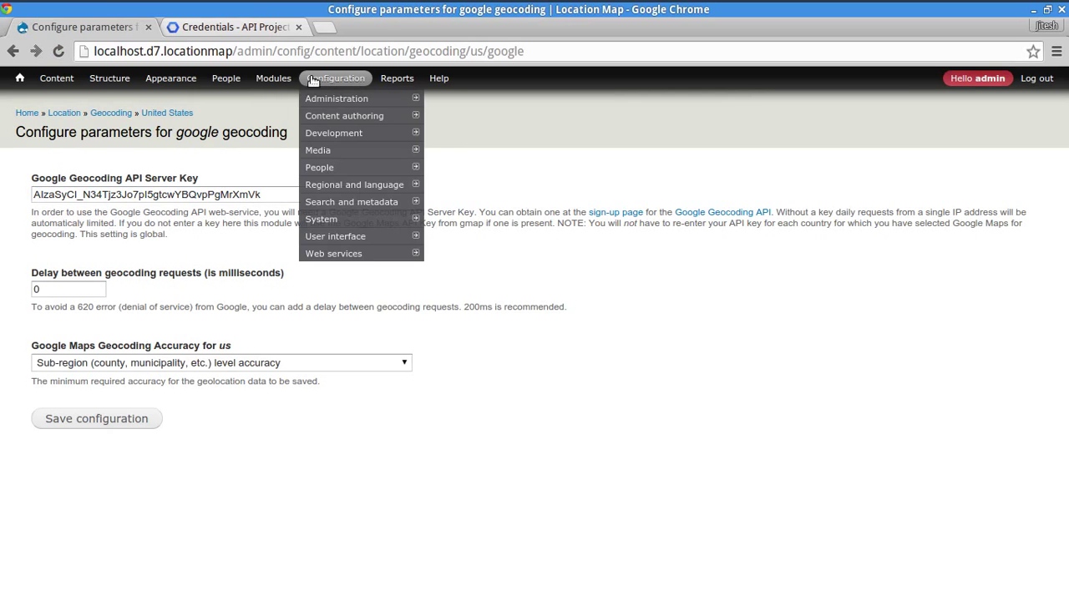
{"action": "left_click", "coordinate": [269, 28]}
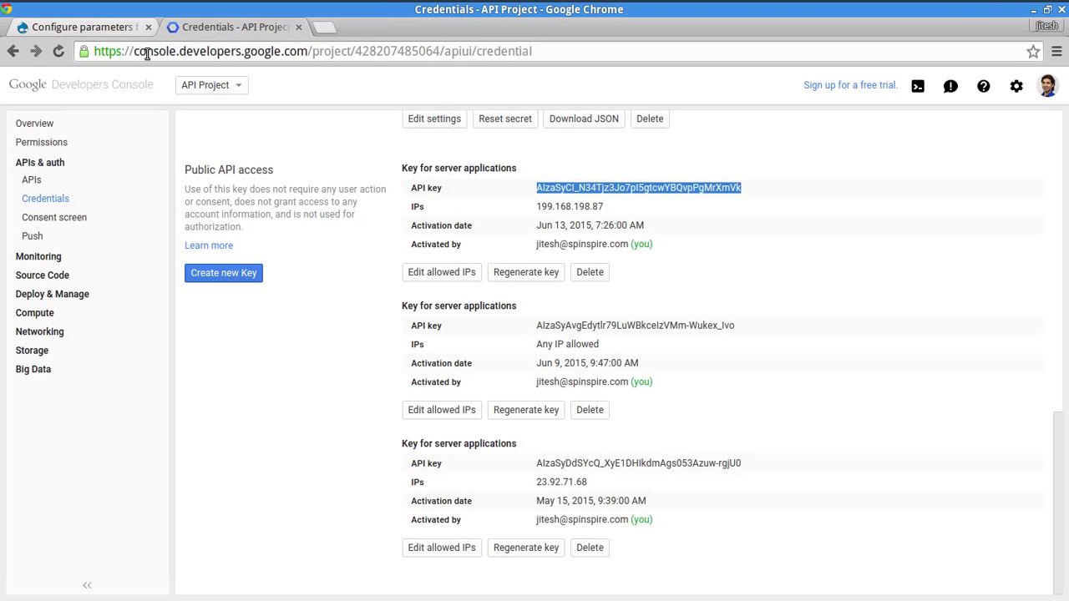
{"action": "left_click_drag", "start_coordinate": [146, 54], "coordinate": [287, 52]}
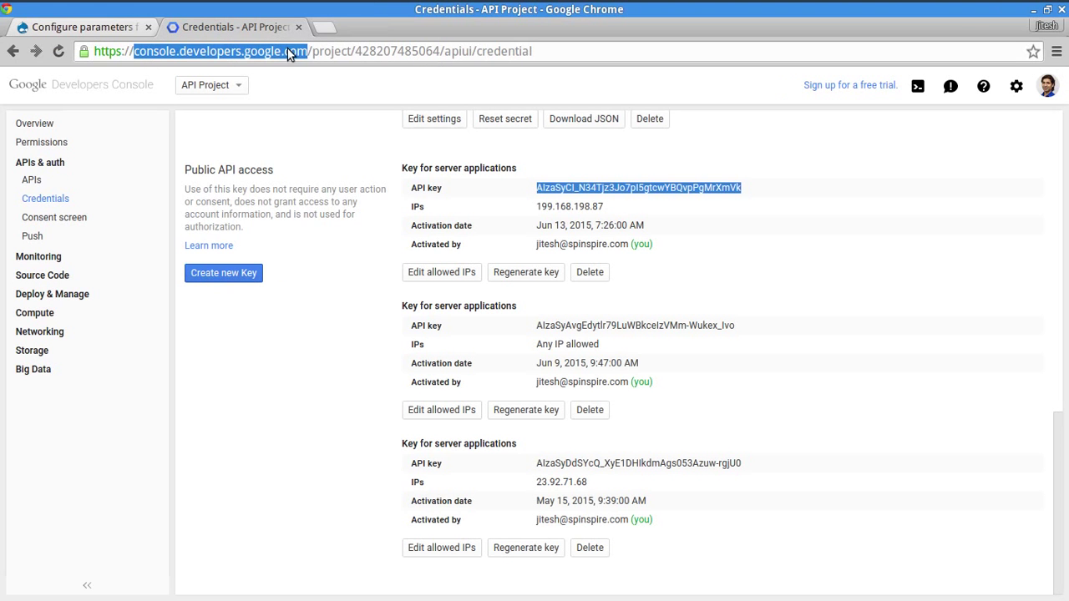
{"action": "left_click", "coordinate": [910, 348]}
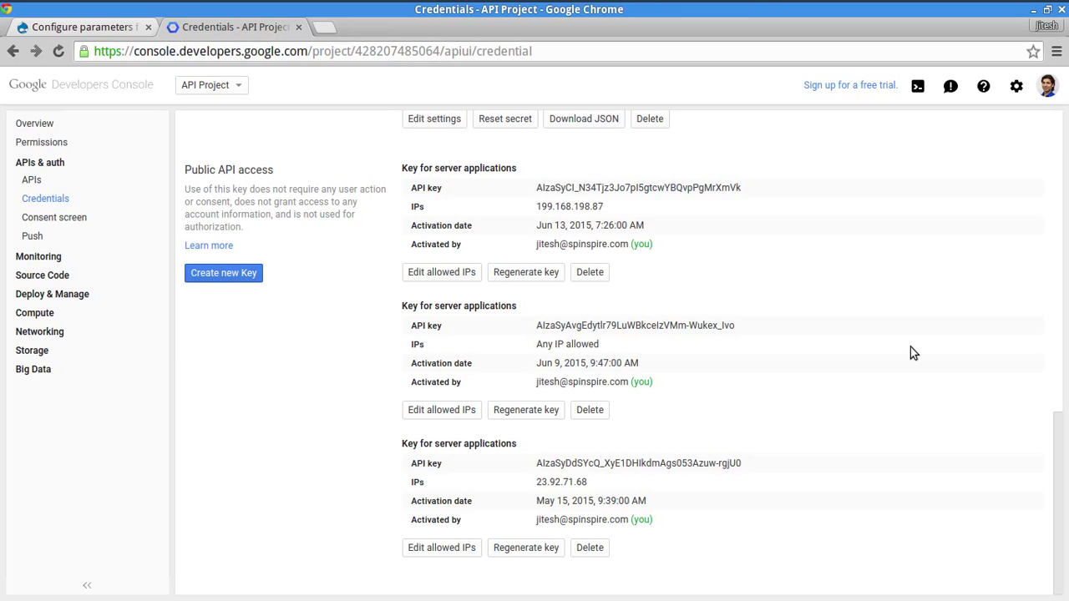
{"action": "left_click", "coordinate": [79, 26]}
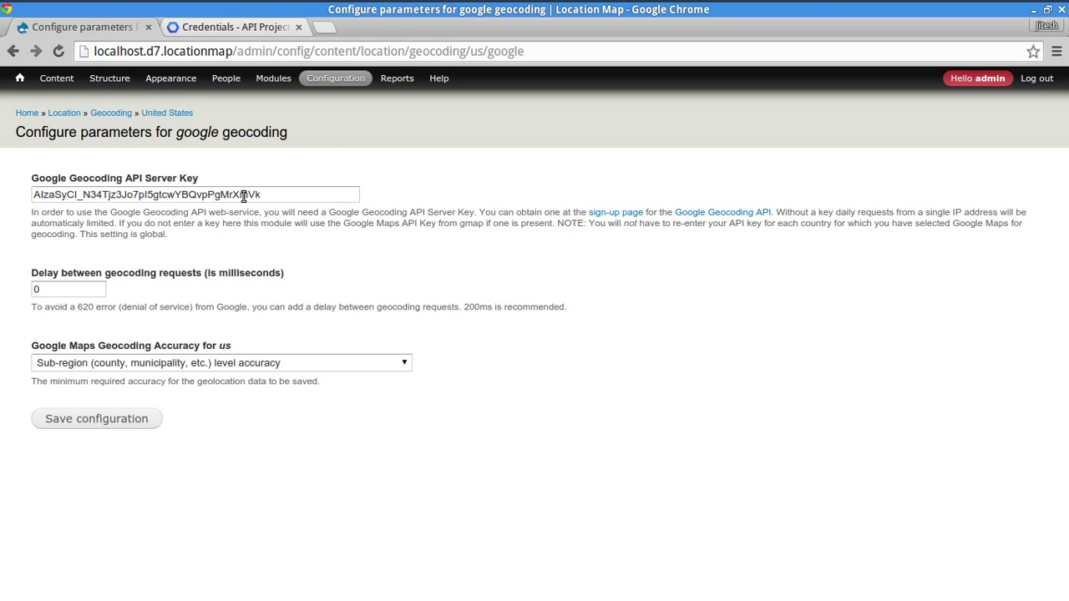
- Return to the geocoding country list, then open the Content overview
{"action": "left_click", "coordinate": [12, 51]}
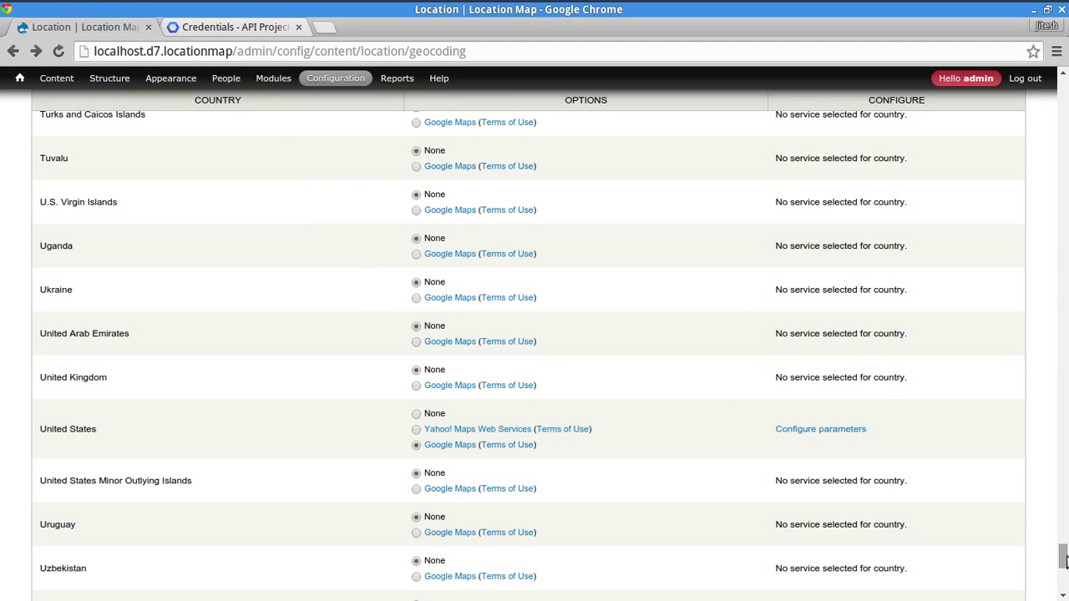
{"action": "left_click_drag", "start_coordinate": [1064, 558], "coordinate": [1044, 77]}
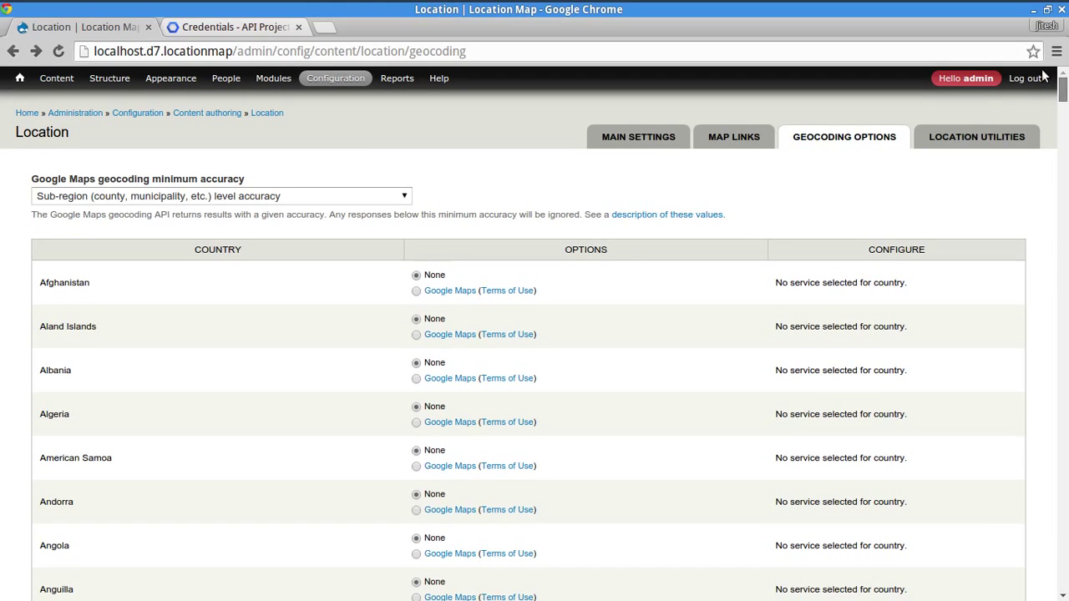
{"action": "left_click", "coordinate": [57, 79]}
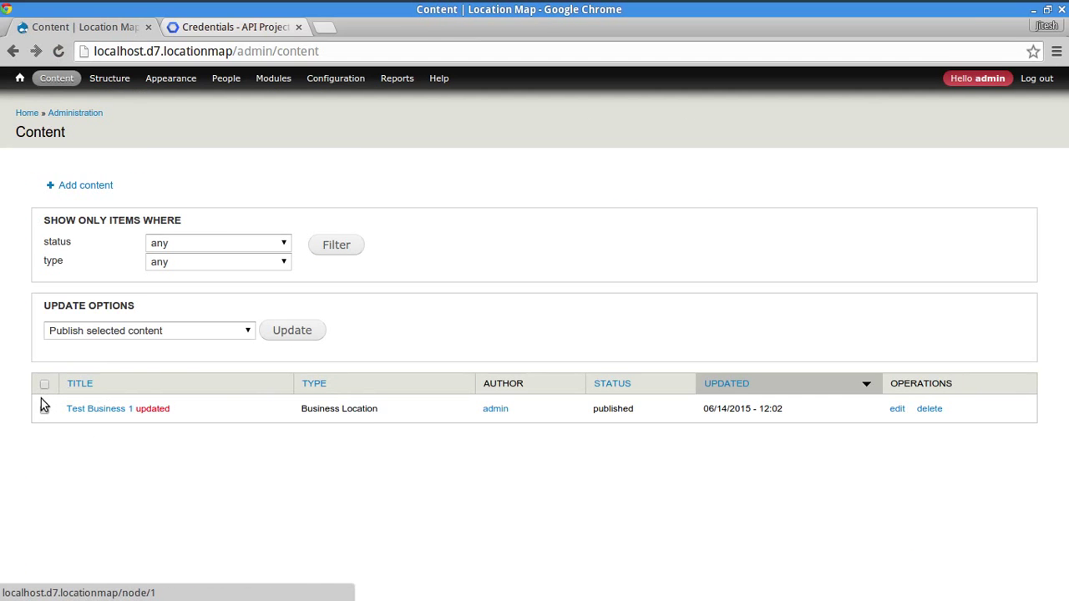
- Delete Test Business 1 using the Delete selected content bulk action and confirm
{"action": "left_click", "coordinate": [44, 410]}
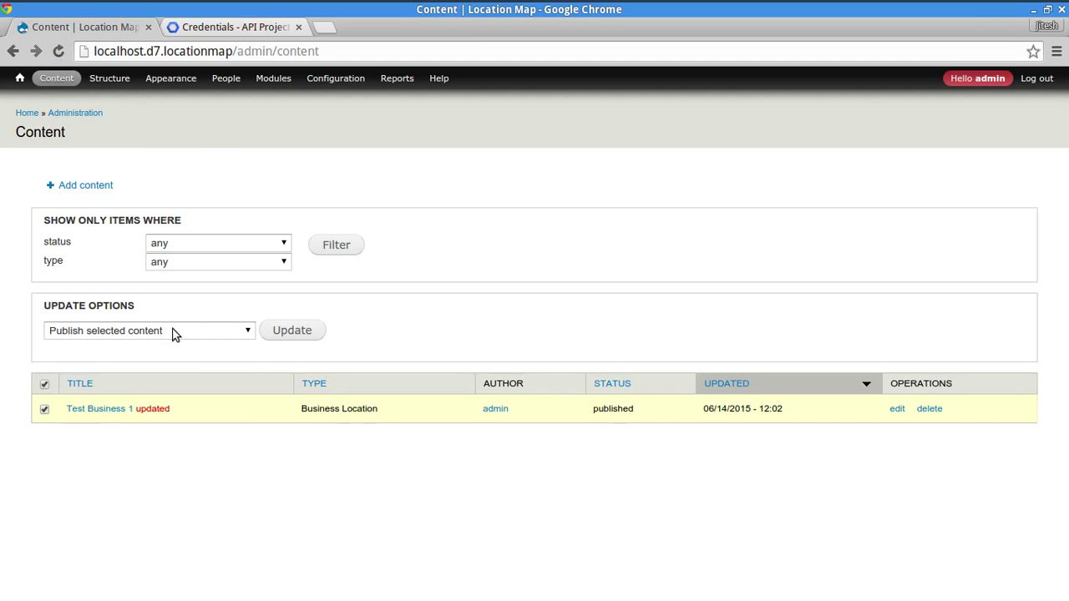
{"action": "left_click", "coordinate": [205, 331]}
{"action": "left_click", "coordinate": [146, 426]}
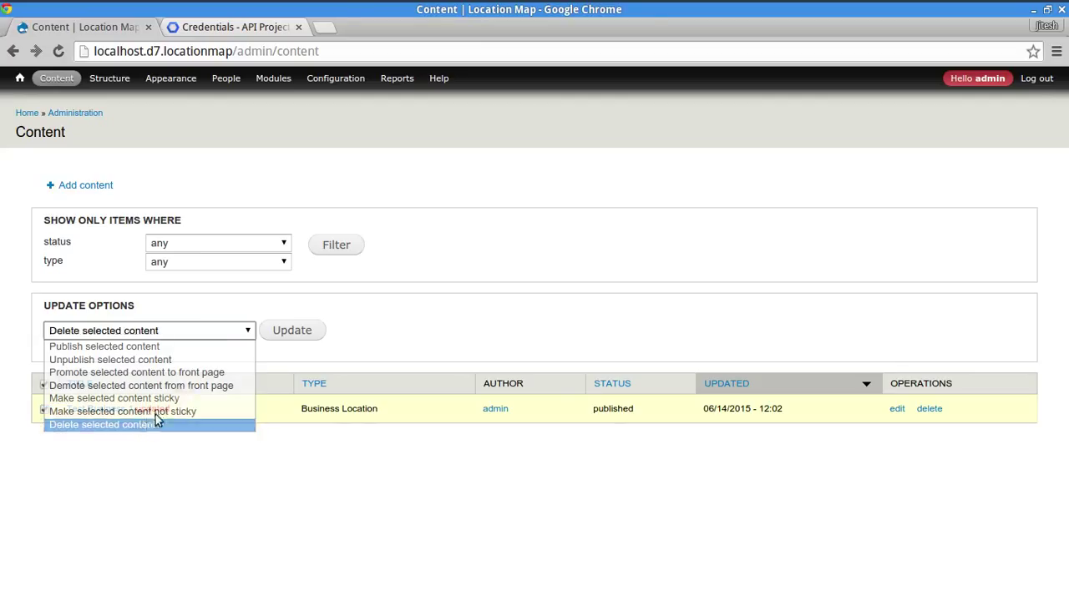
{"action": "left_click", "coordinate": [270, 331]}
{"action": "left_click", "coordinate": [64, 264]}
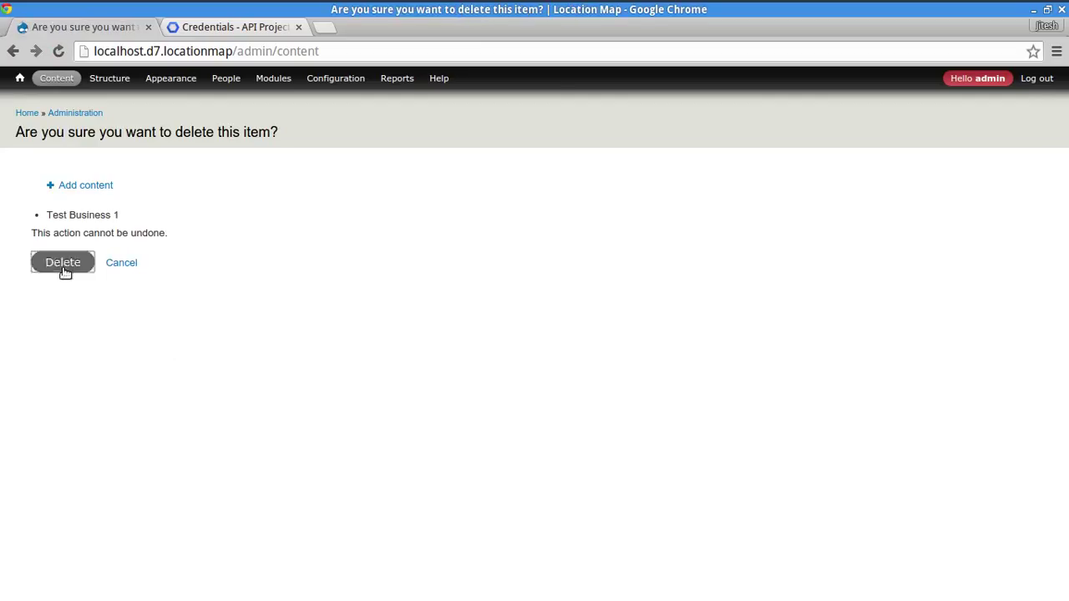
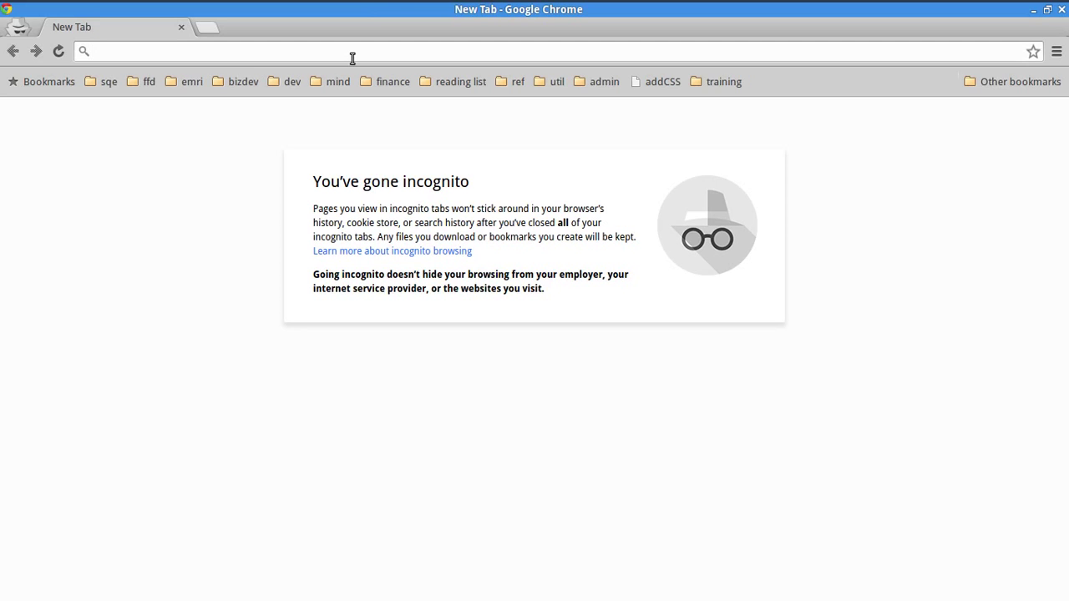
- Search Google for 'sample address csv'
{"action": "type", "text": "sampl"}
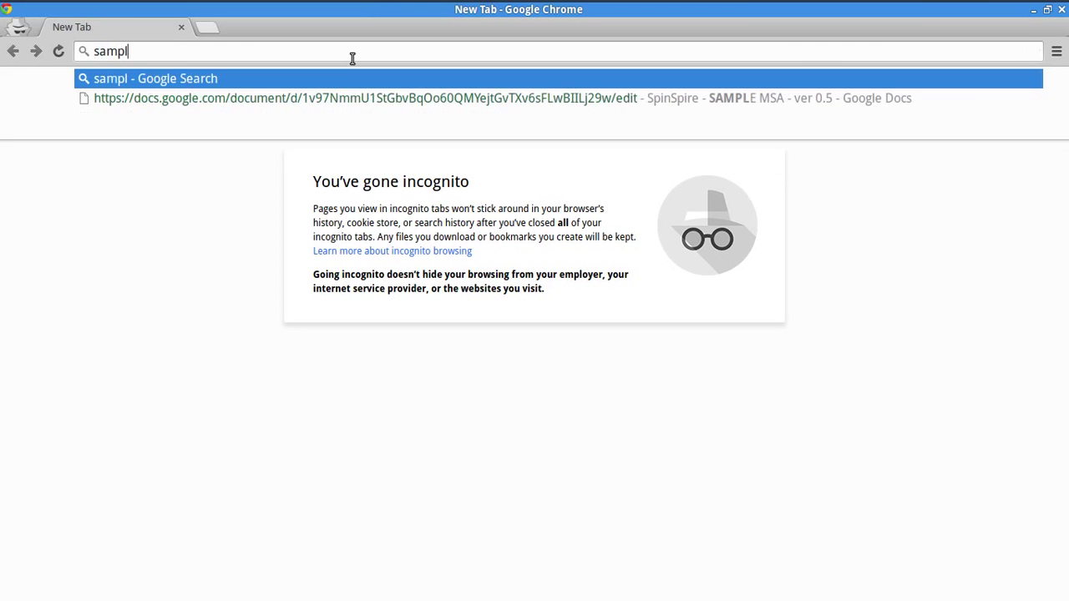
{"action": "type", "text": "e address list"}
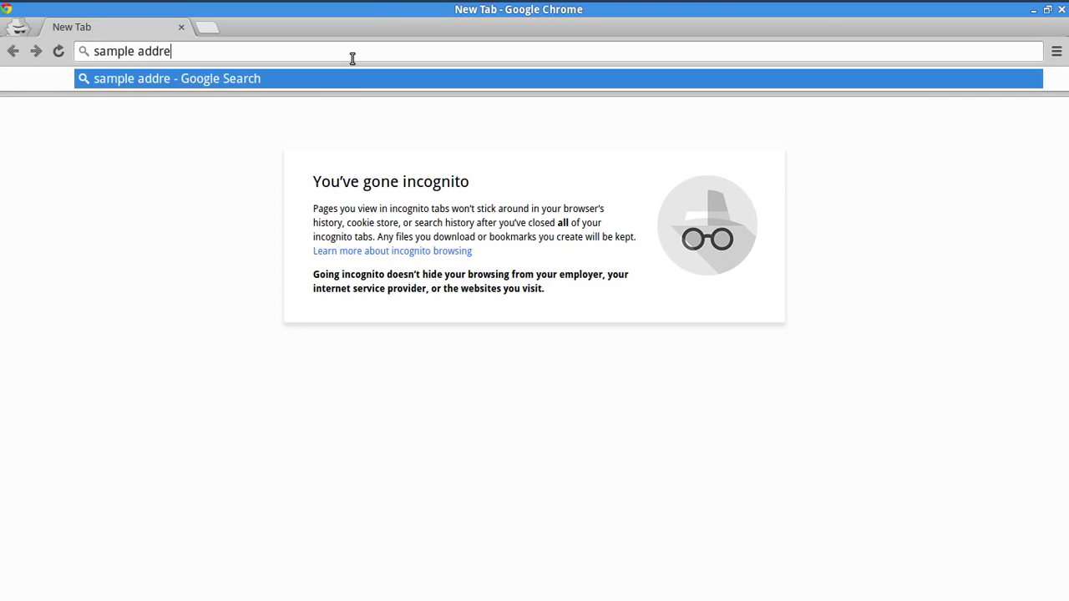
{"action": "key", "text": "BackSpace"}
{"action": "key", "text": "BackSpace"}
{"action": "key", "text": "BackSpace"}
{"action": "key", "text": "BackSpace"}
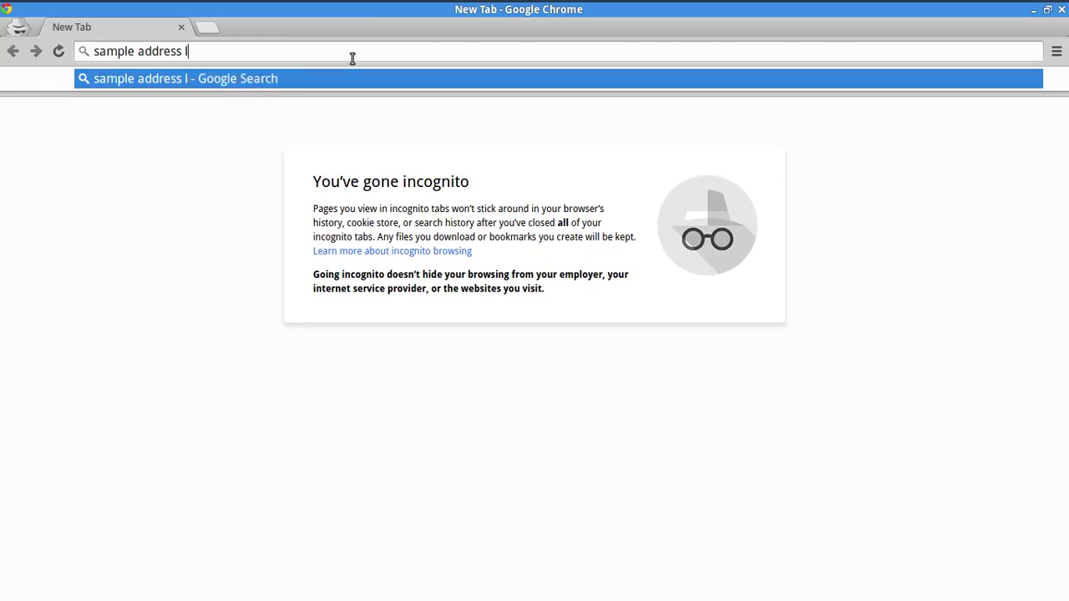
{"action": "type", "text": "csv"}
{"action": "key", "text": "Return"}
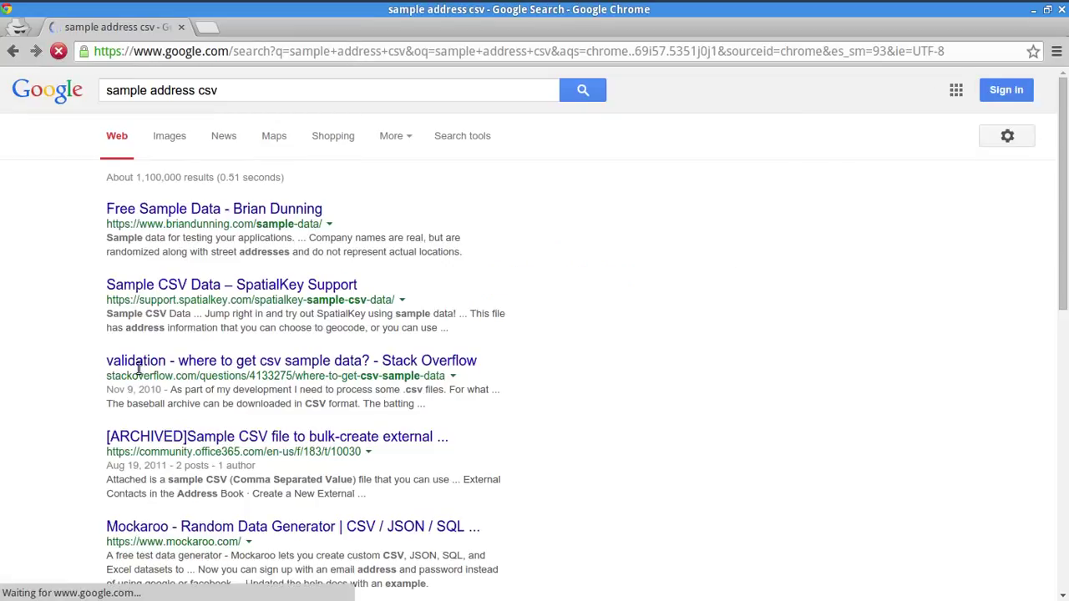
- Open the Free Sample Data result and scroll to the US 500 download box
{"action": "left_click", "coordinate": [265, 210]}
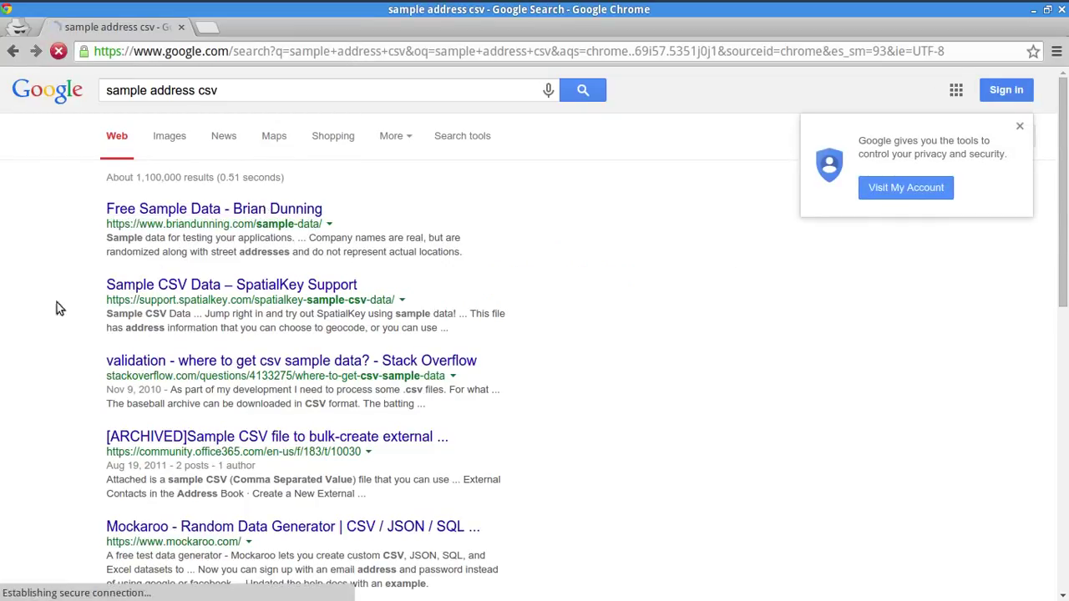
{"action": "left_click", "coordinate": [148, 51]}
{"action": "left_click_drag", "start_coordinate": [135, 51], "coordinate": [247, 45]}
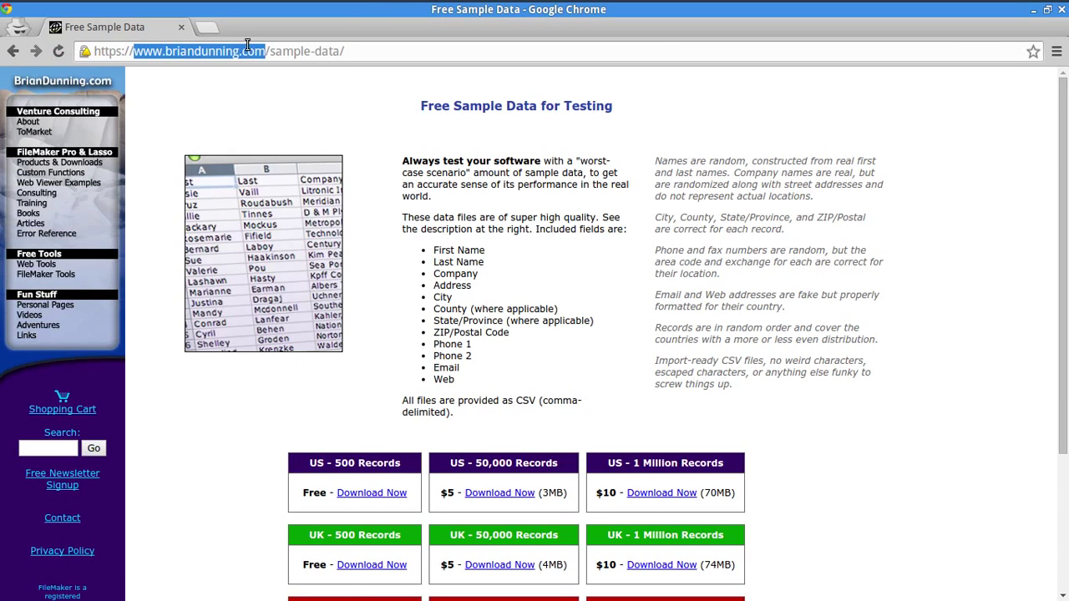
{"action": "left_click", "coordinate": [831, 280]}
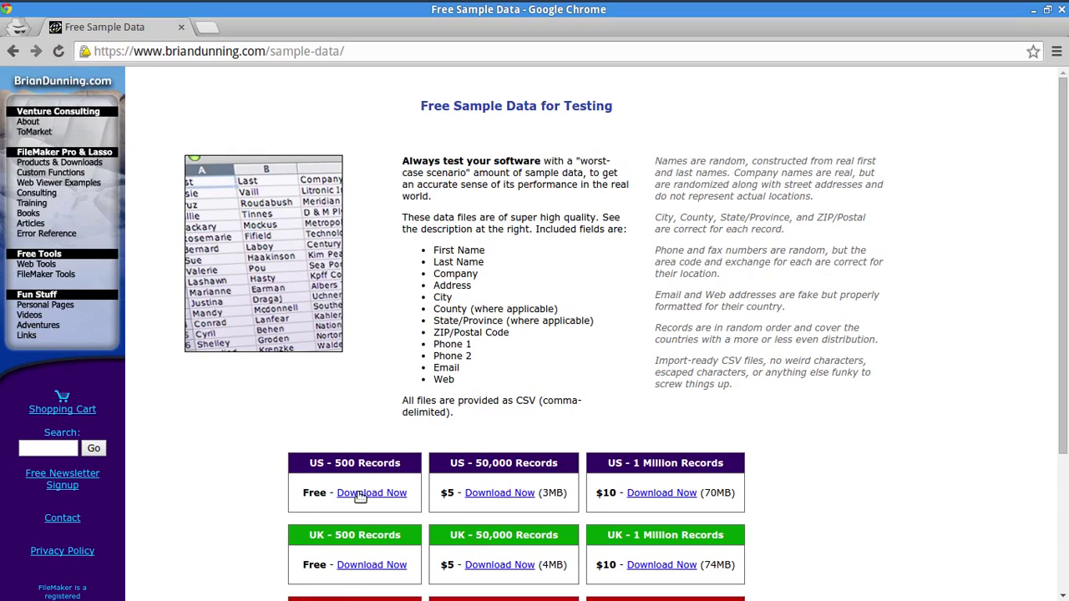
{"action": "scroll", "coordinate": [201, 476], "scroll_direction": "down", "scroll_amount": 3}
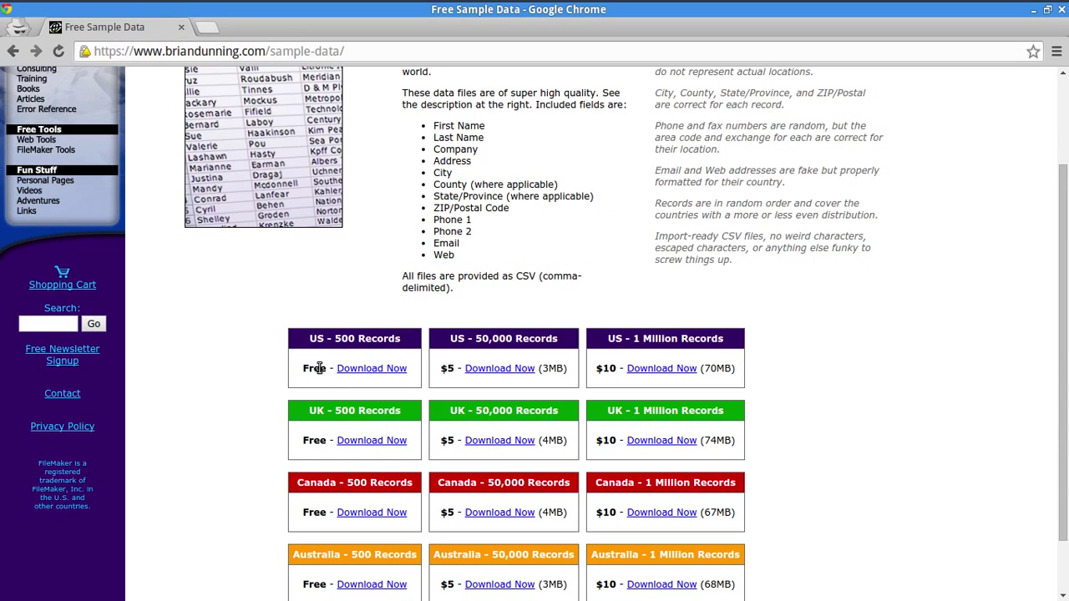
{"action": "double_click", "coordinate": [319, 368]}
- Return to the results, reopen Free Sample Data and find the US - 500 Records heading
{"action": "left_click", "coordinate": [18, 52]}
{"action": "left_click_drag", "start_coordinate": [107, 91], "coordinate": [204, 108]}
{"action": "left_click_drag", "start_coordinate": [34, 300], "coordinate": [36, 291]}
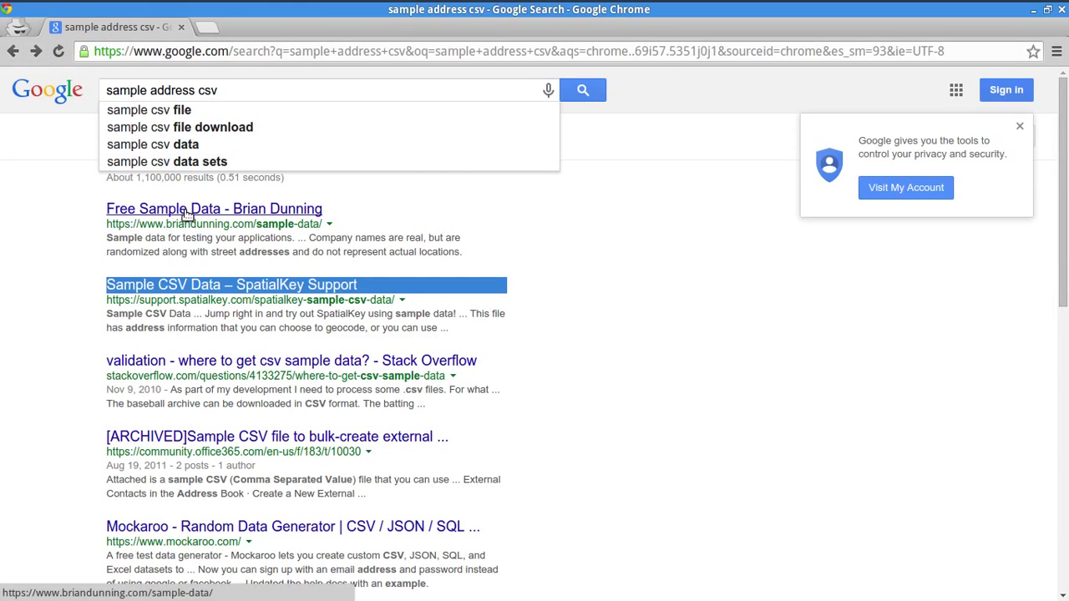
{"action": "left_click", "coordinate": [181, 211]}
{"action": "scroll", "coordinate": [246, 437], "scroll_direction": "down", "scroll_amount": 3}
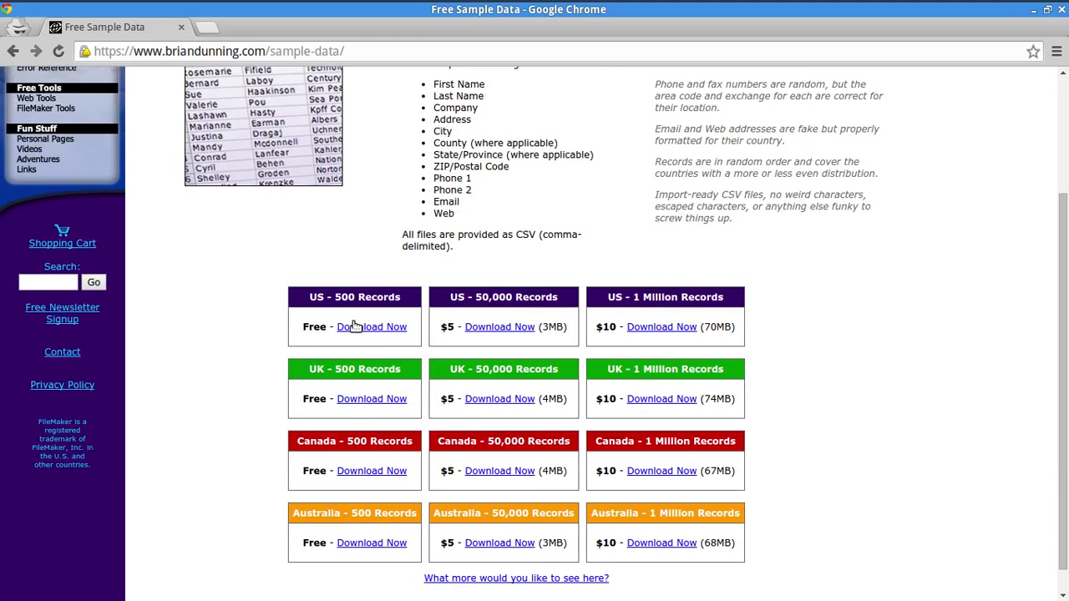
{"action": "left_click_drag", "start_coordinate": [318, 298], "coordinate": [393, 301]}
{"action": "left_click", "coordinate": [152, 404]}
- Open us-500.csv from the Downloads folder in Gnumeric and maximize the window
{"action": "key", "text": "alt+Tab"}
{"action": "key", "text": "alt+Tab"}
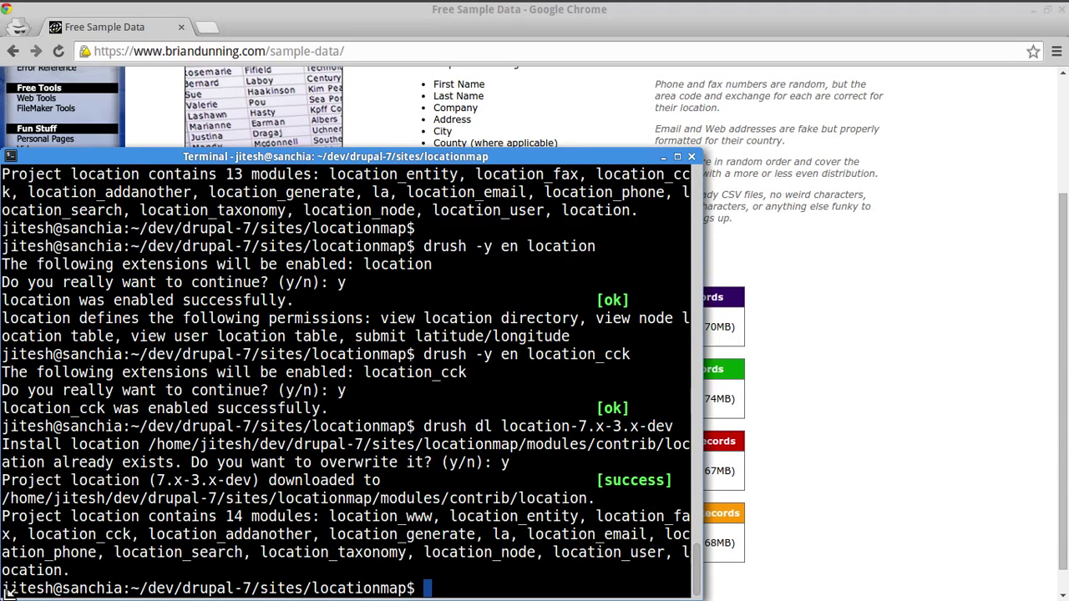
{"action": "key", "text": "super+e"}
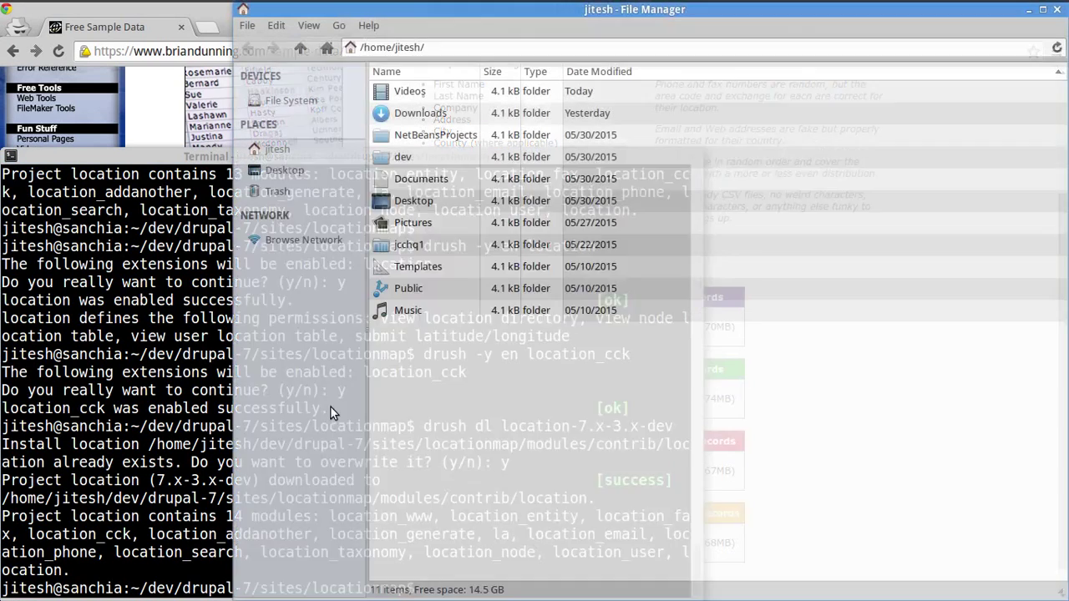
{"action": "double_click", "coordinate": [415, 118]}
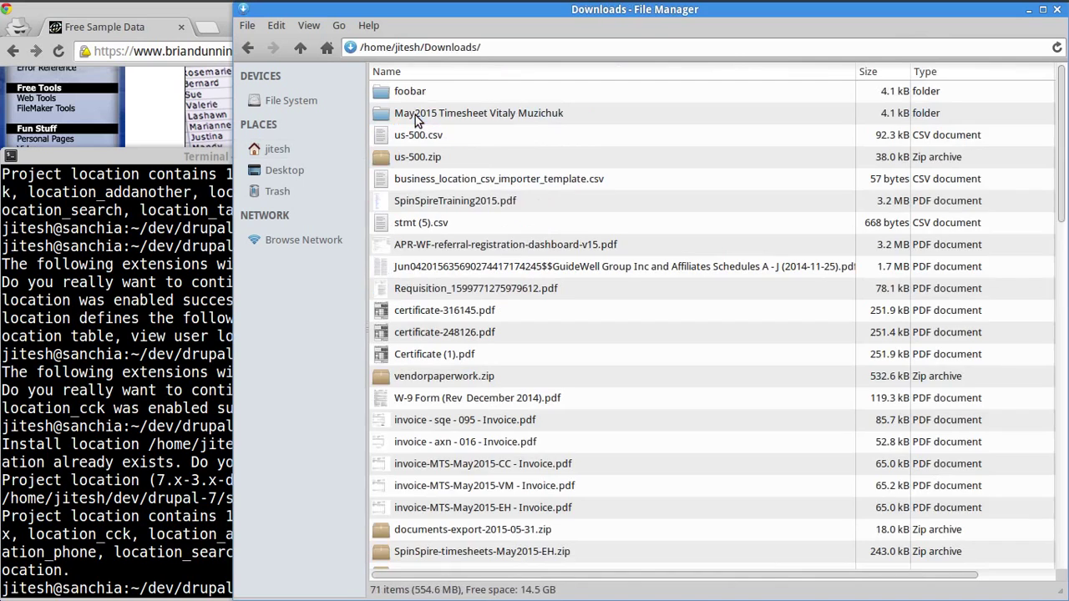
{"action": "left_click", "coordinate": [520, 239]}
{"action": "key", "text": "Up"}
{"action": "key", "text": "Up"}
{"action": "key", "text": "Up"}
{"action": "key", "text": "Up"}
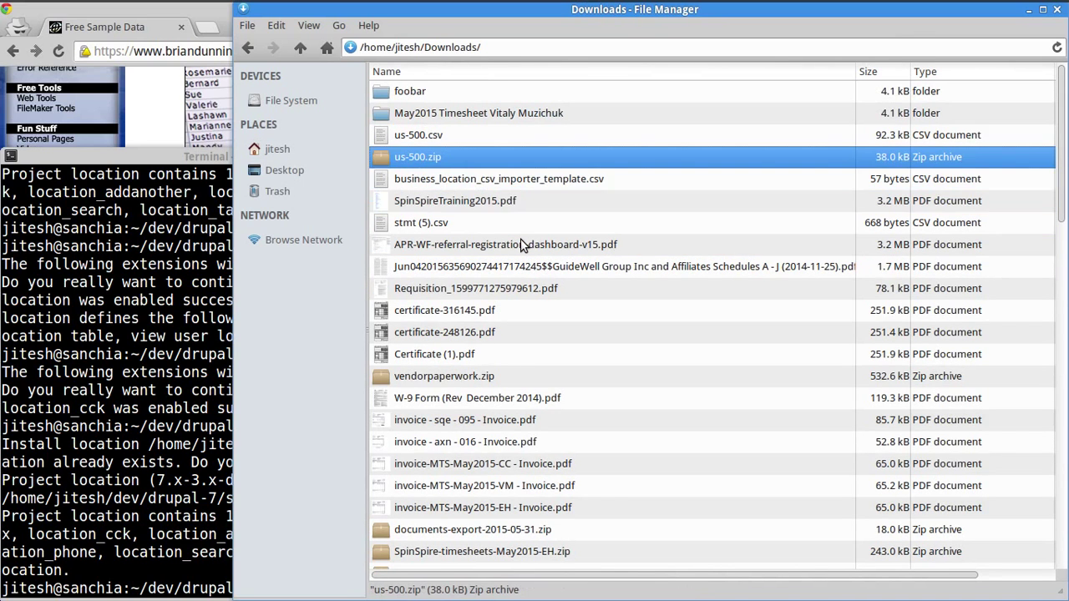
{"action": "key", "text": "Up"}
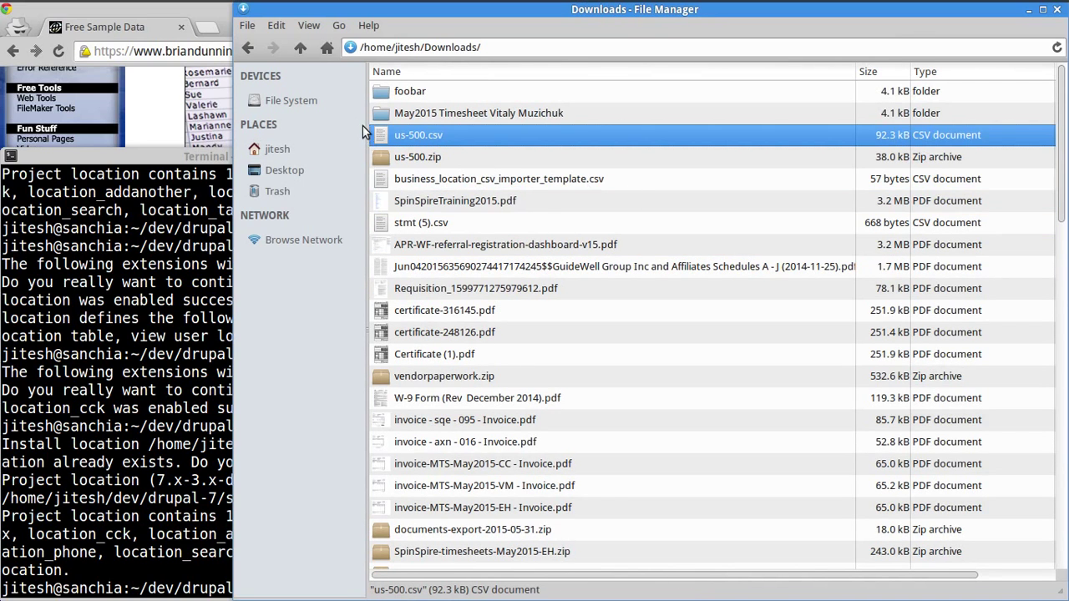
{"action": "double_click", "coordinate": [428, 147]}
{"action": "double_click", "coordinate": [549, 12]}
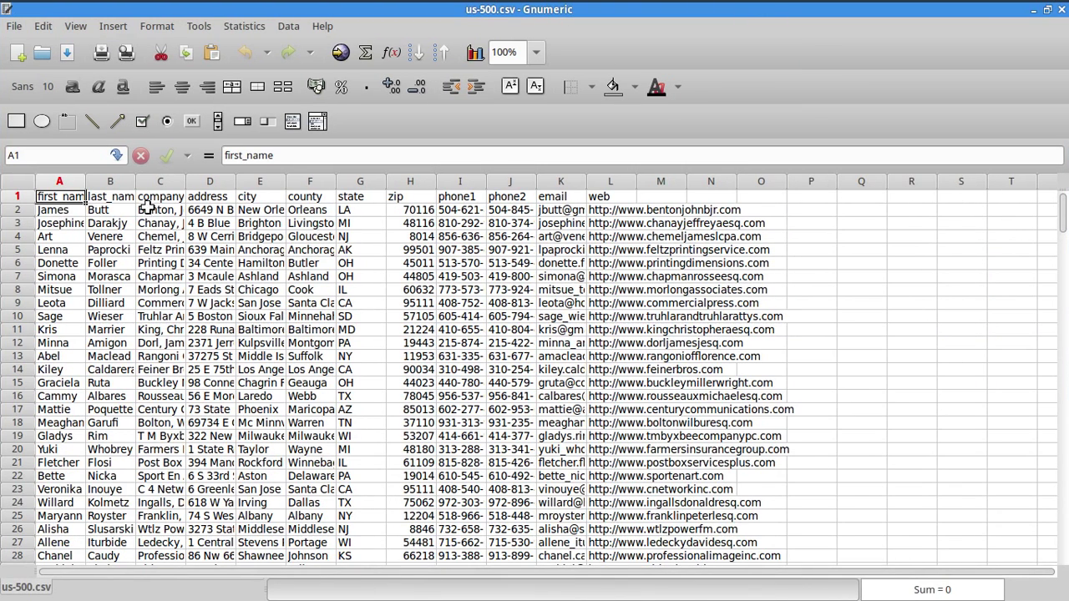
- Inspect the us-500.csv columns: last_name, company_name, address, city, county, state and phone2
{"action": "left_click", "coordinate": [92, 198]}
{"action": "left_click", "coordinate": [155, 198]}
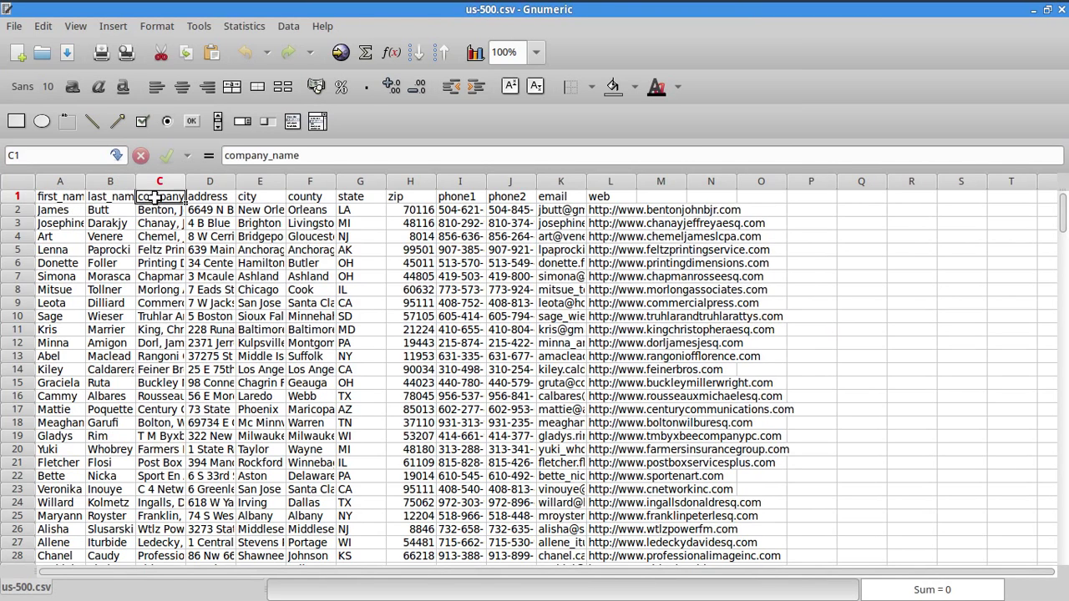
{"action": "left_click", "coordinate": [170, 219]}
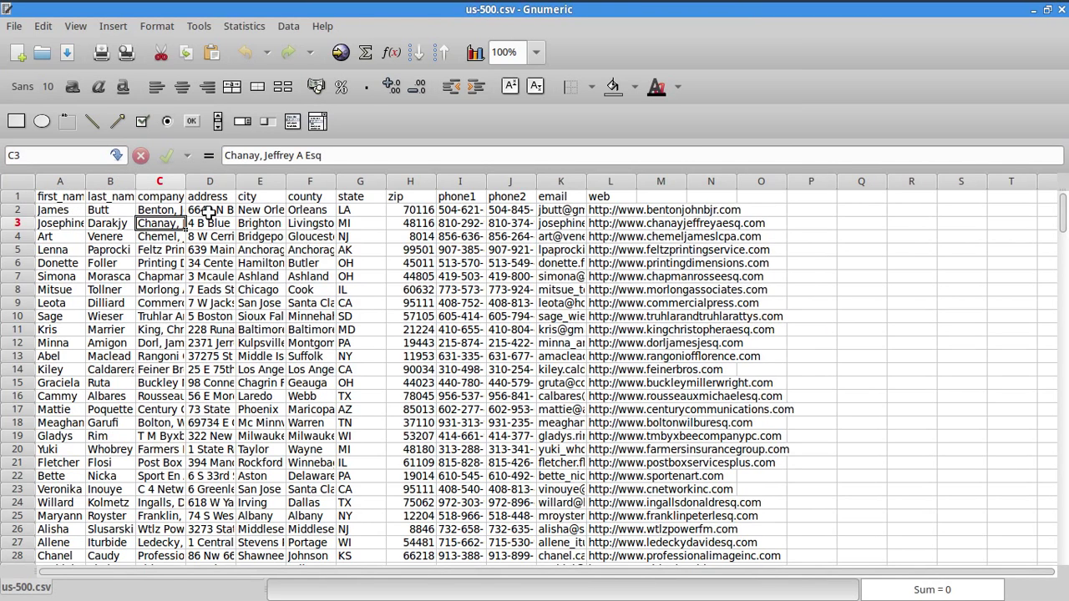
{"action": "left_click", "coordinate": [211, 212]}
{"action": "left_click", "coordinate": [255, 220]}
{"action": "left_click", "coordinate": [318, 222]}
{"action": "left_click", "coordinate": [374, 235]}
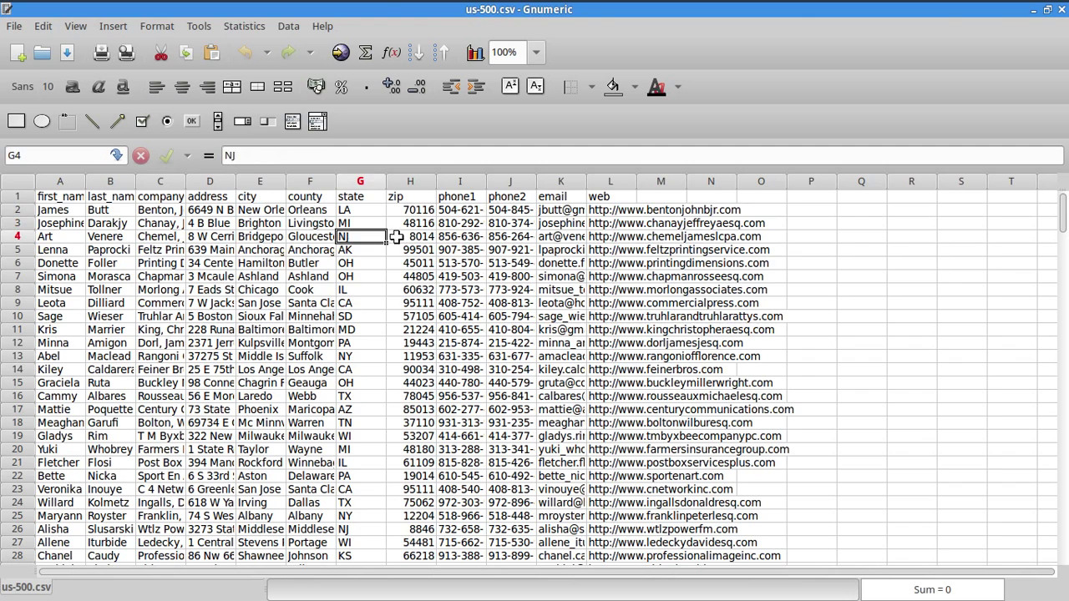
{"action": "left_click", "coordinate": [495, 250]}
{"action": "left_click", "coordinate": [681, 275]}
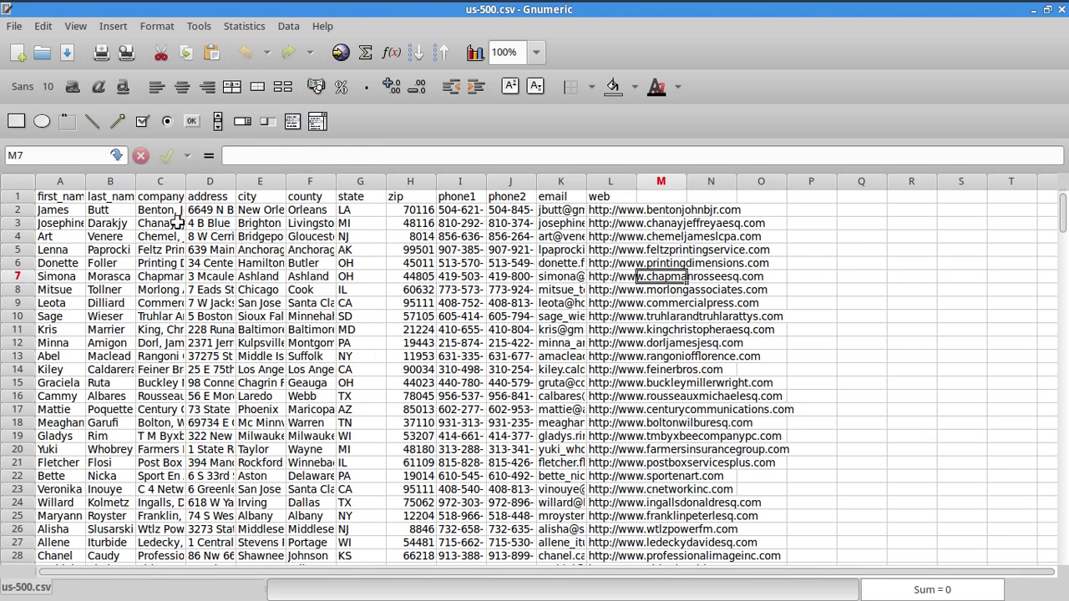
- Switch back to the Drupal Content page in Chrome
{"action": "key", "text": "alt+Tab"}
{"action": "key", "text": "Tab"}
{"action": "key", "text": "Tab"}
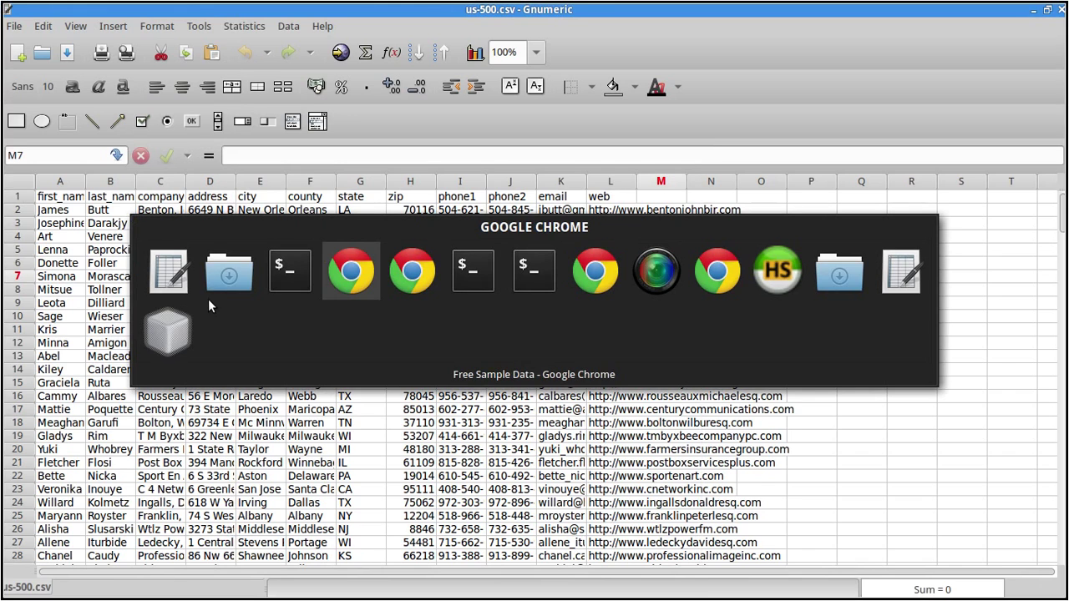
{"action": "key", "text": "alt+Tab"}
{"action": "key", "text": "Tab"}
{"action": "key", "text": "Tab"}
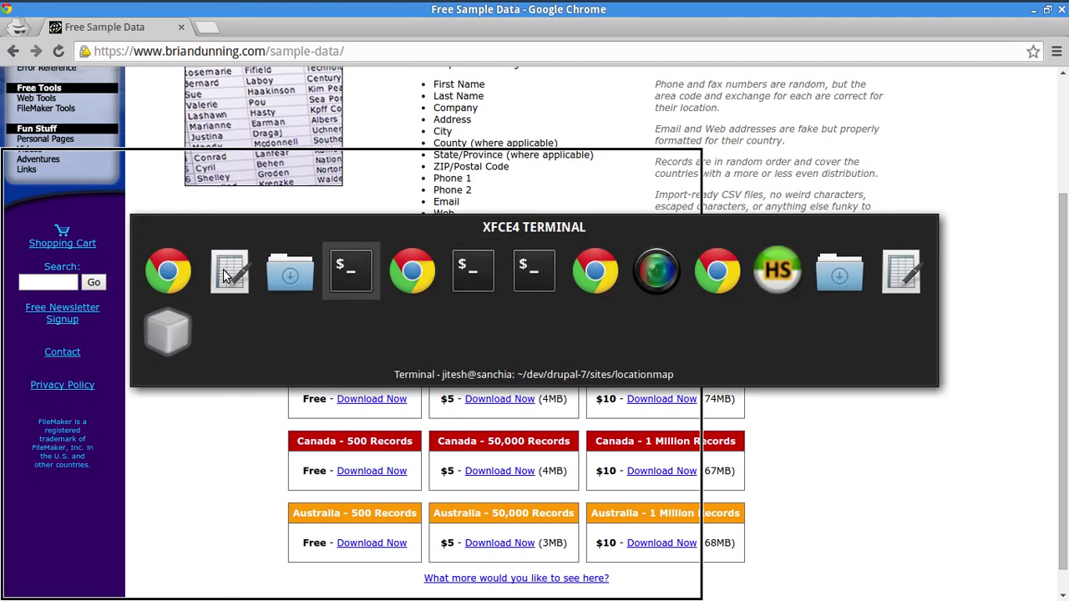
{"action": "key", "text": "Tab"}
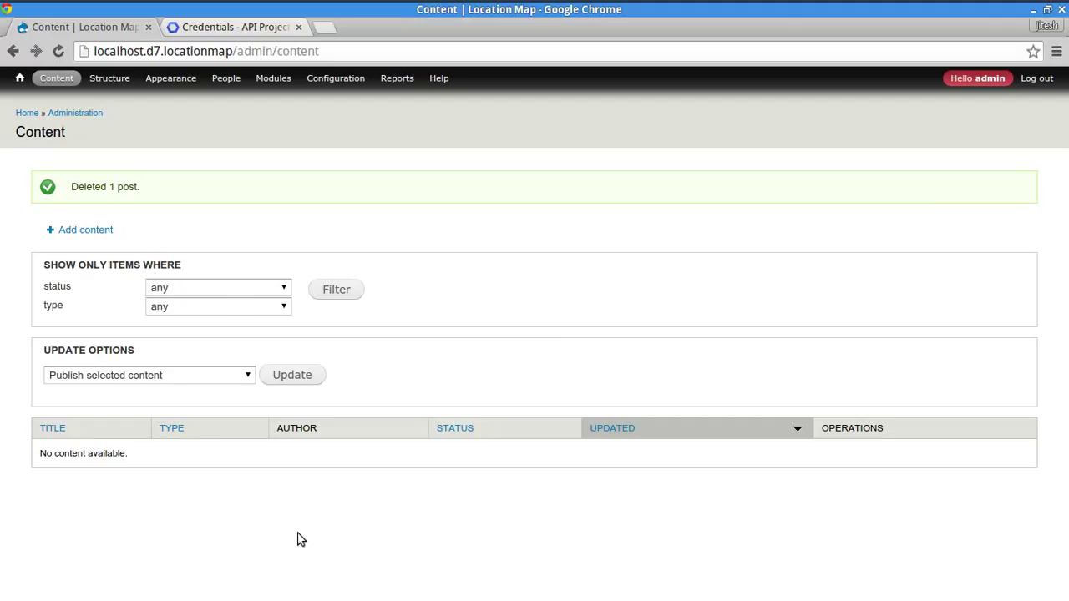
- Load the drupal.org Feeds project page in a new browser tab
{"action": "left_click", "coordinate": [326, 28]}
{"action": "type", "text": "dru"}
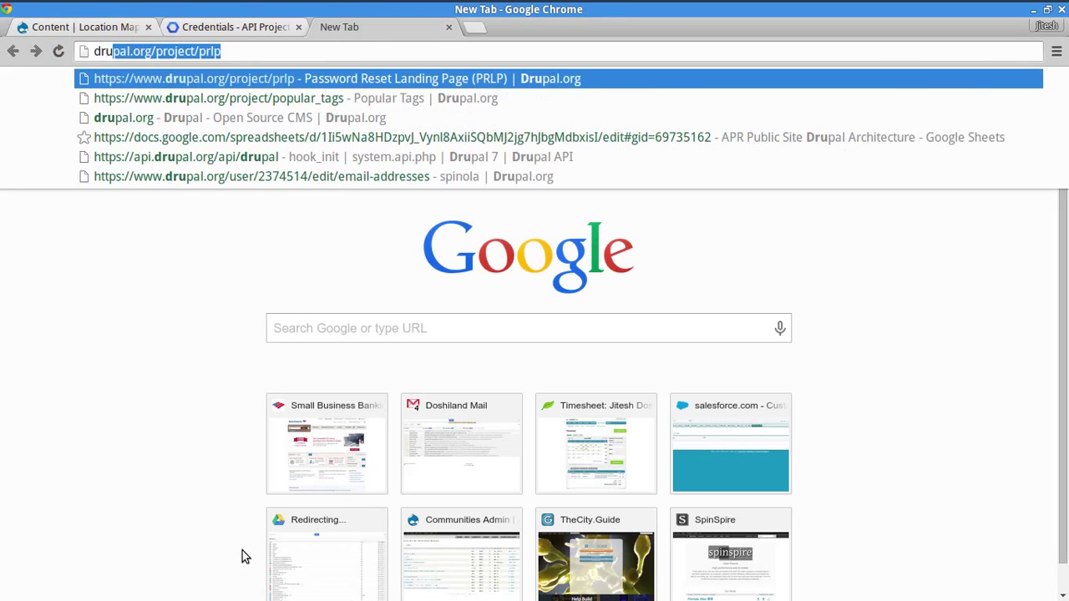
{"action": "key", "text": "End"}
{"action": "key", "text": "ctrl+shift+Left"}
{"action": "type", "text": "feeds"}
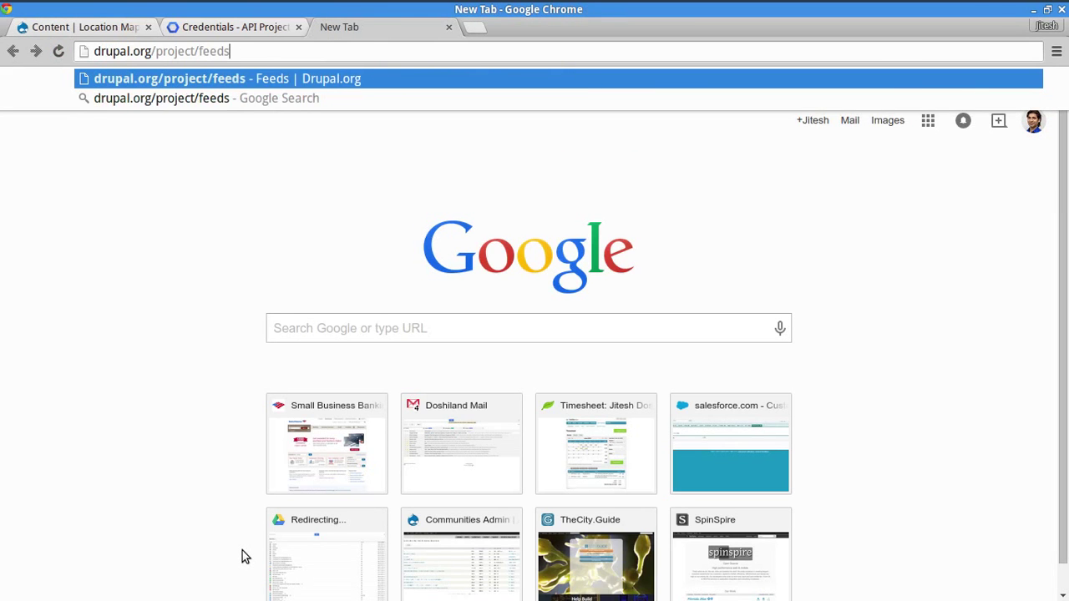
{"action": "key", "text": "Return"}
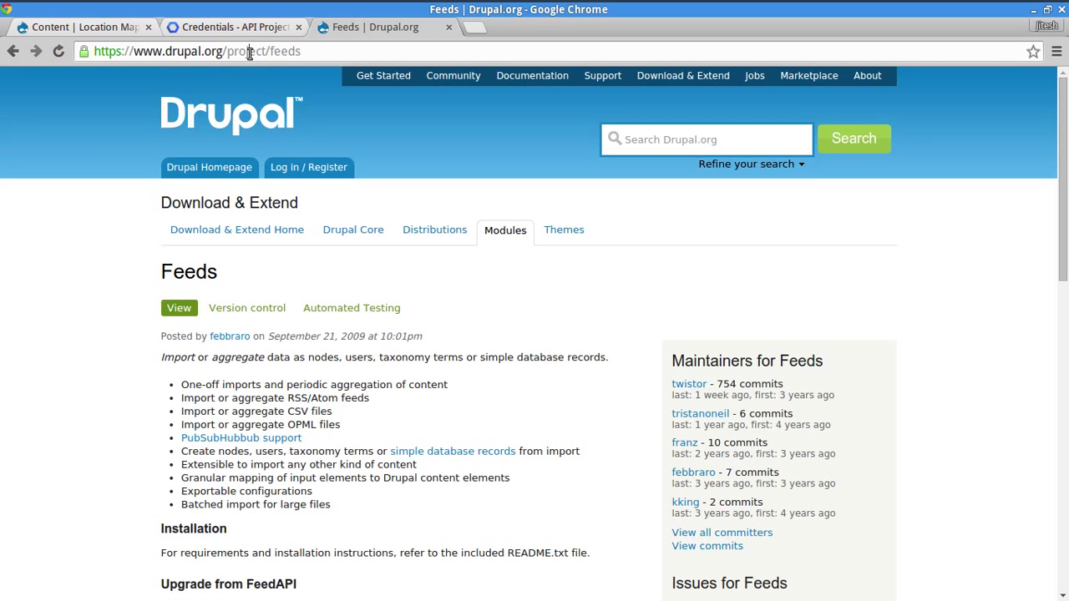
- Read the Feeds description about importing data as nodes
{"action": "double_click", "coordinate": [249, 52]}
{"action": "left_click", "coordinate": [62, 443]}
{"action": "scroll", "coordinate": [72, 426], "scroll_direction": "down", "scroll_amount": 5}
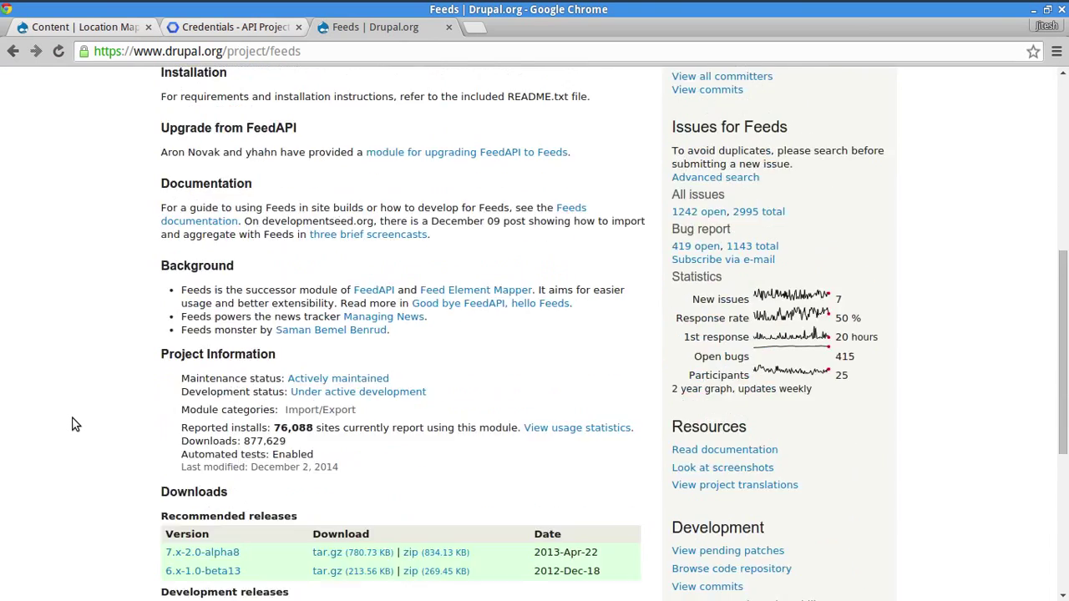
{"action": "scroll", "coordinate": [73, 418], "scroll_direction": "down", "scroll_amount": 3}
{"action": "scroll", "coordinate": [75, 416], "scroll_direction": "up", "scroll_amount": 3}
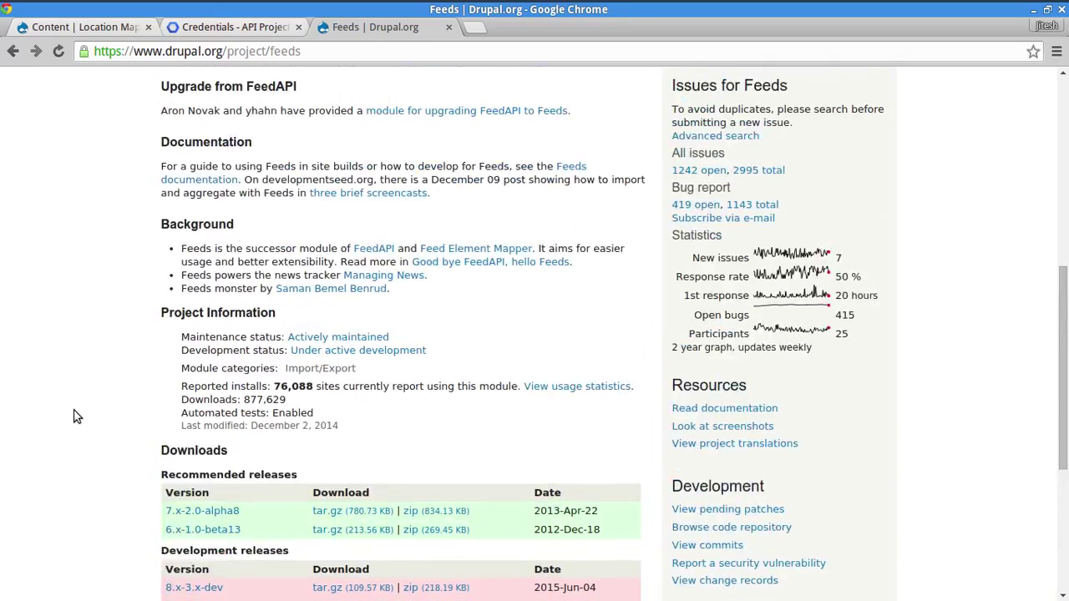
{"action": "scroll", "coordinate": [74, 414], "scroll_direction": "up", "scroll_amount": 3}
{"action": "scroll", "coordinate": [310, 260], "scroll_direction": "up", "scroll_amount": 2}
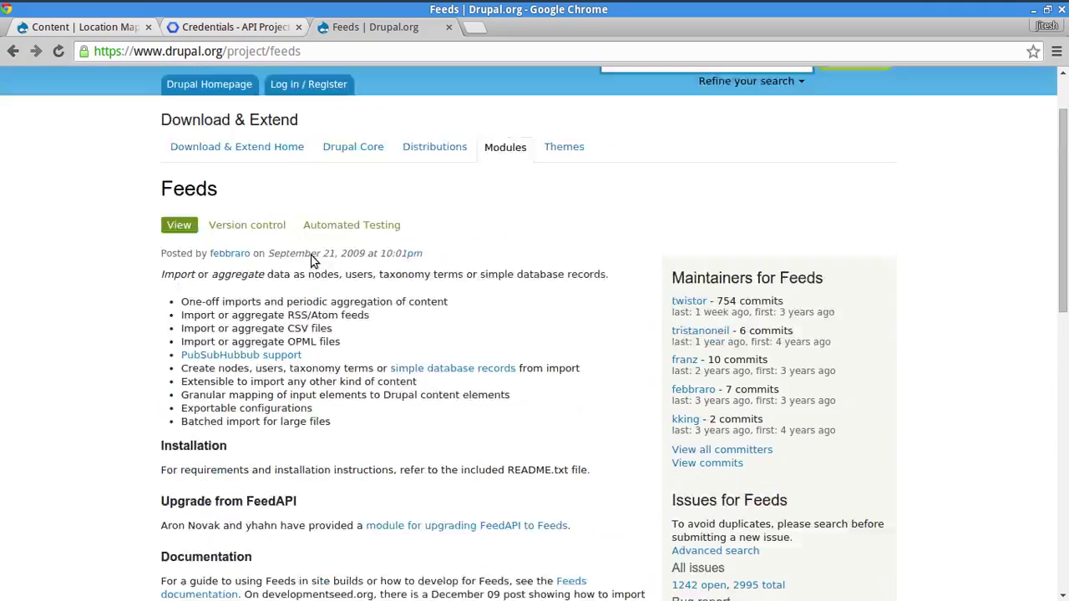
{"action": "scroll", "coordinate": [311, 261], "scroll_direction": "up", "scroll_amount": 1}
{"action": "double_click", "coordinate": [178, 357]}
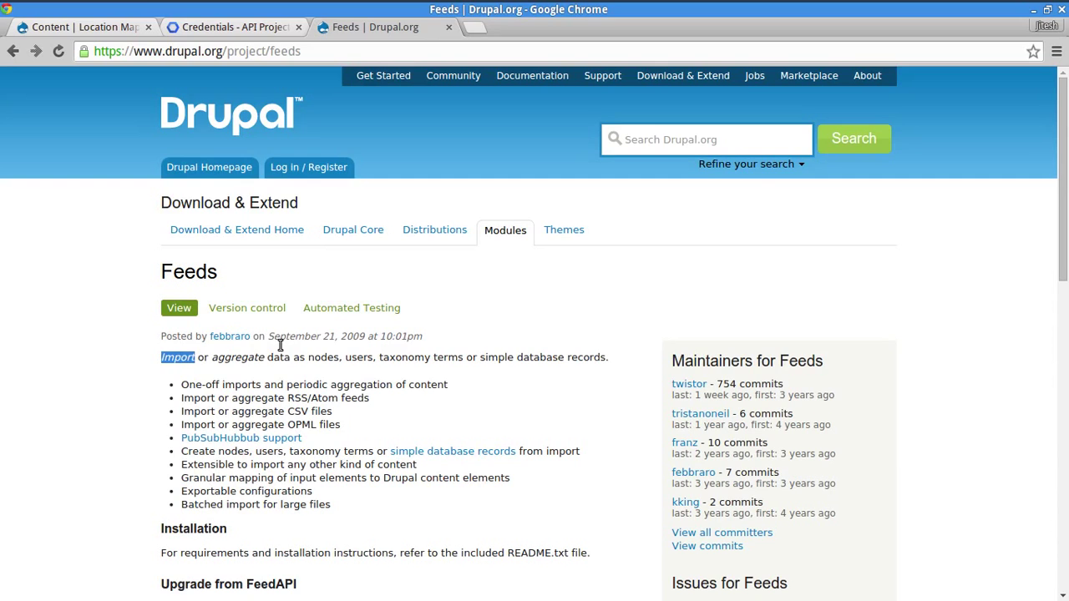
{"action": "left_click_drag", "start_coordinate": [280, 345], "coordinate": [350, 361]}
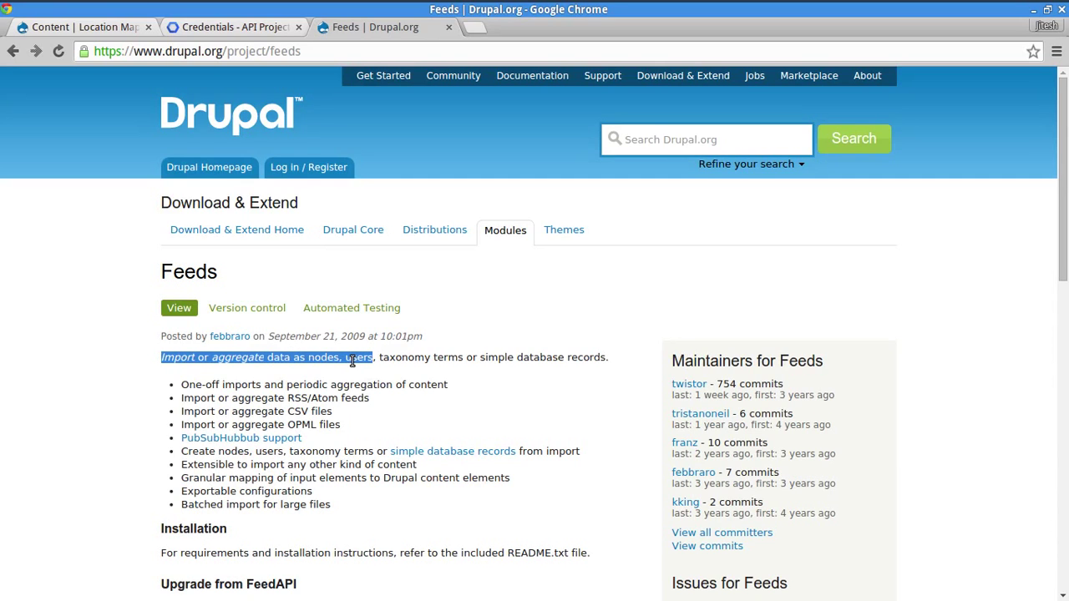
{"action": "left_click", "coordinate": [365, 389]}
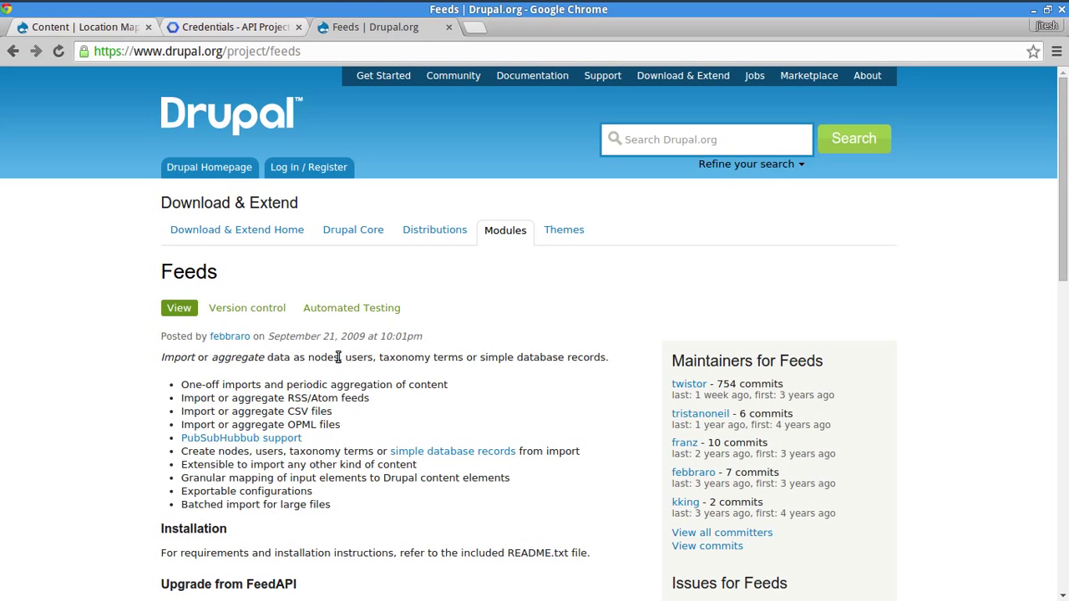
- In the terminal, run a drush -y command for the feeds and feeds_ui modules
{"action": "key", "text": "alt+Tab"}
{"action": "key", "text": "alt+Tab"}
{"action": "key", "text": "alt+Tab"}
{"action": "key", "text": "alt+Tab"}
{"action": "key", "text": "alt+Tab"}
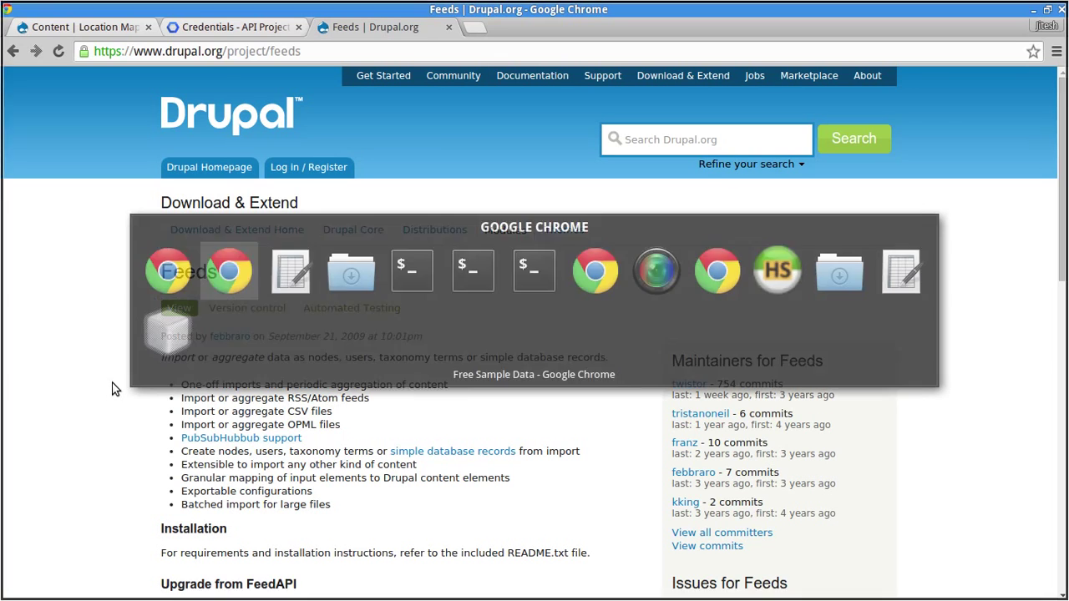
{"action": "key", "text": "alt+Tab"}
{"action": "key", "text": "alt+Tab"}
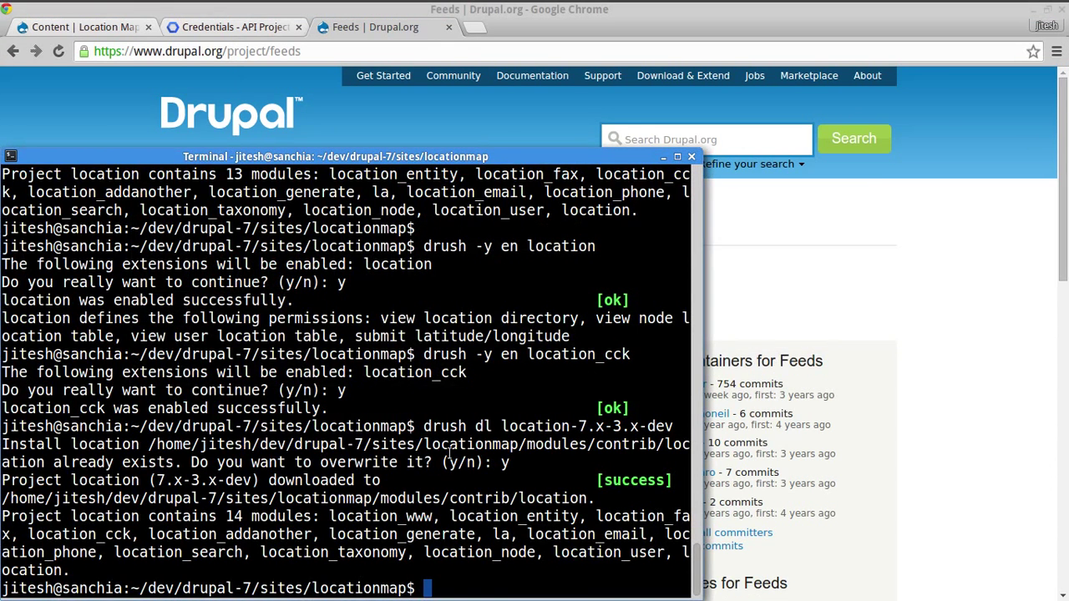
{"action": "type", "text": "drush dl feeds"}
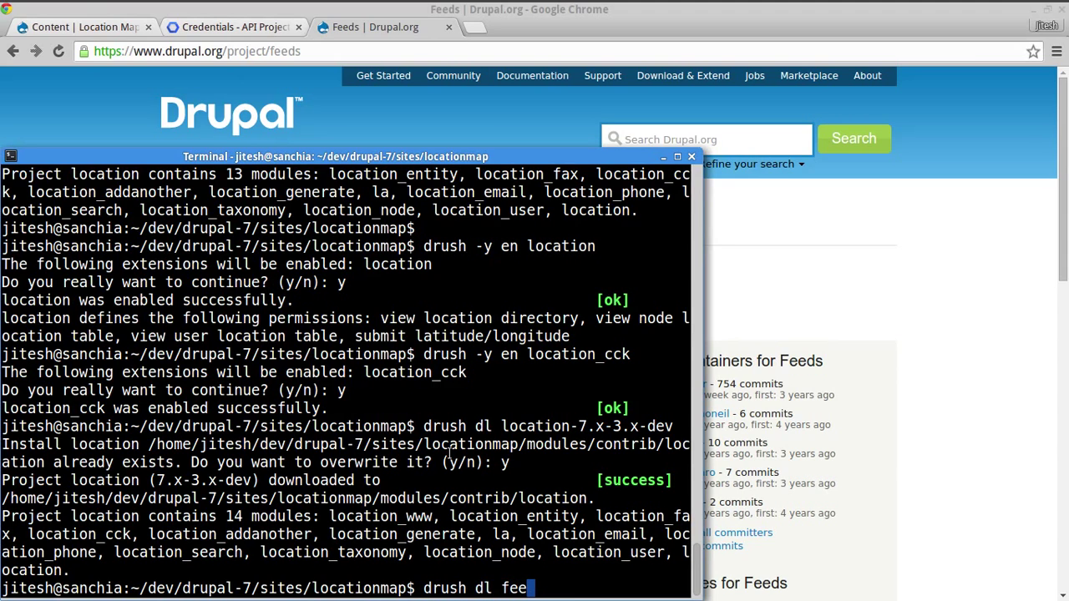
{"action": "key", "text": "Left"}
{"action": "key", "text": "Left"}
{"action": "key", "text": "Left"}
{"action": "key", "text": "Left"}
{"action": "key", "text": "Left"}
{"action": "key", "text": "Left"}
{"action": "key", "text": "Left"}
{"action": "key", "text": "Left"}
{"action": "key", "text": "Delete"}
{"action": "key", "text": "Delete"}
{"action": "type", "text": "-y"}
{"action": "key", "text": "End"}
{"action": "type", "text": "feeds_ui"}
{"action": "key", "text": "Return"}
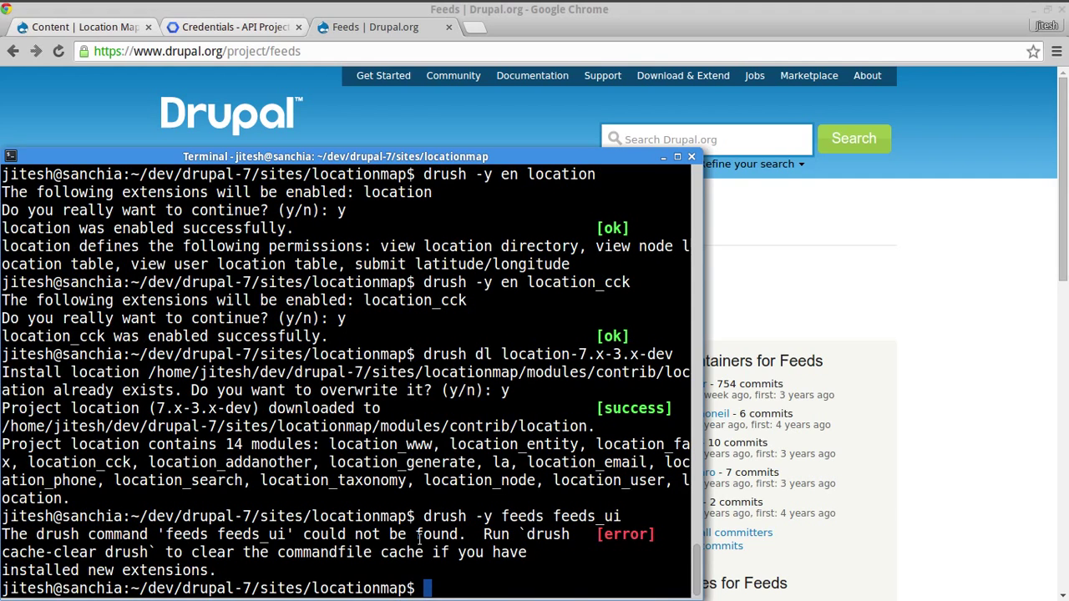
- Rerun as 'drush -y en feeds feeds_ui', enabling Feeds, Feeds UI, Job Scheduler and CTools
{"action": "key", "text": "Up"}
{"action": "key", "text": "Home"}
{"action": "key", "text": "Right"}
{"action": "key", "text": "Right"}
{"action": "key", "text": "Right"}
{"action": "key", "text": "Right"}
{"action": "key", "text": "Right"}
{"action": "key", "text": "Right"}
{"action": "key", "text": "Right"}
{"action": "key", "text": "Right"}
{"action": "key", "text": "Right"}
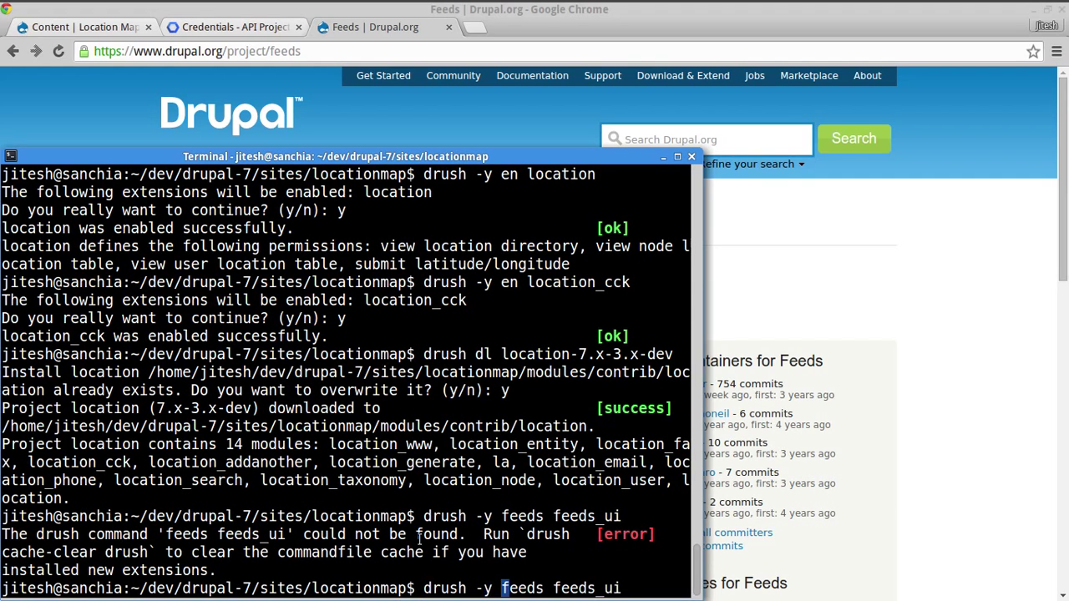
{"action": "type", "text": "en"}
{"action": "key", "text": "Return"}
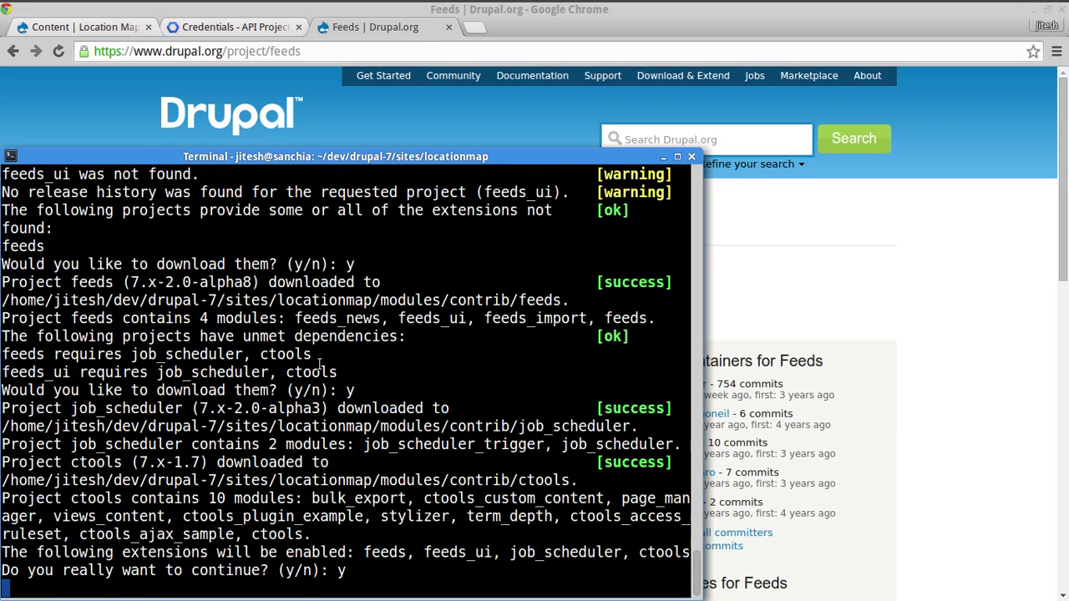
{"action": "double_click", "coordinate": [311, 372]}
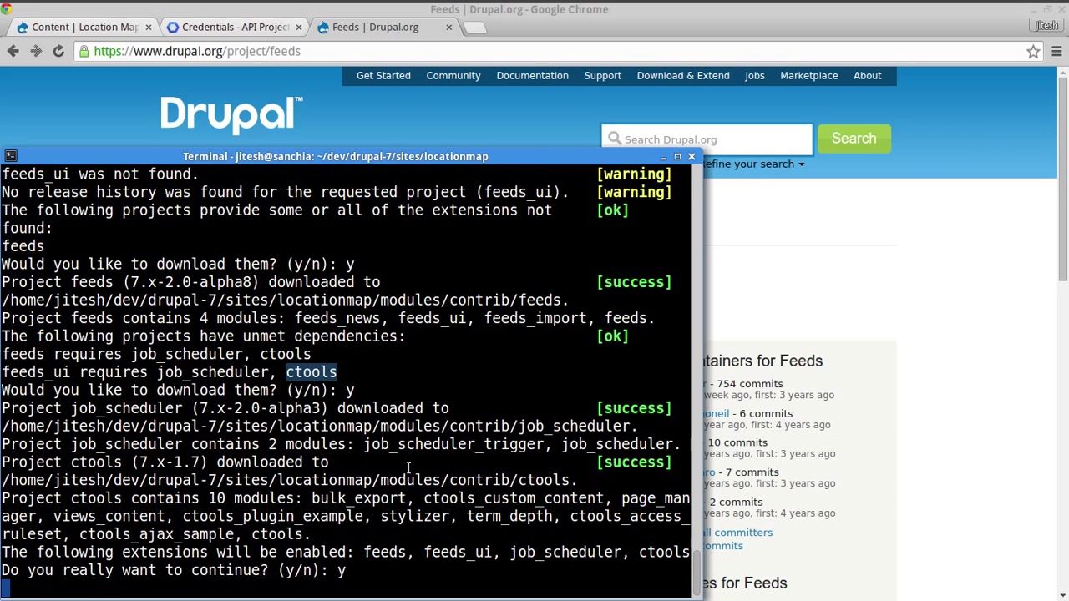
{"action": "key", "text": "alt+Tab"}
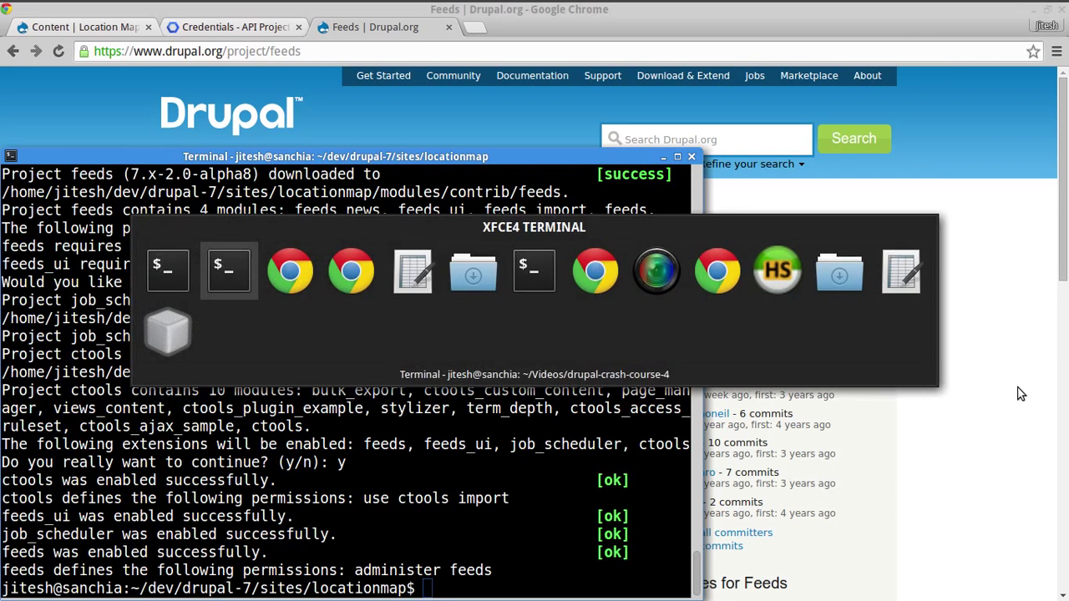
{"action": "key", "text": "alt+Tab"}
{"action": "key", "text": "alt+Tab"}
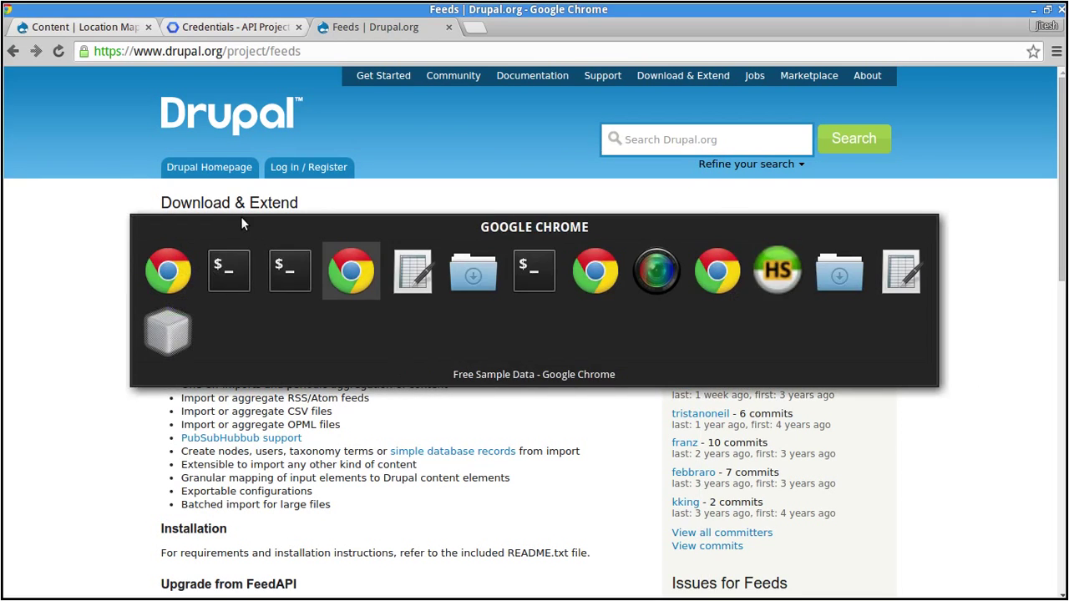
- Close the Feeds tab and start a new importer under Structure > Feeds importers
{"action": "key", "text": "ctrl+w"}
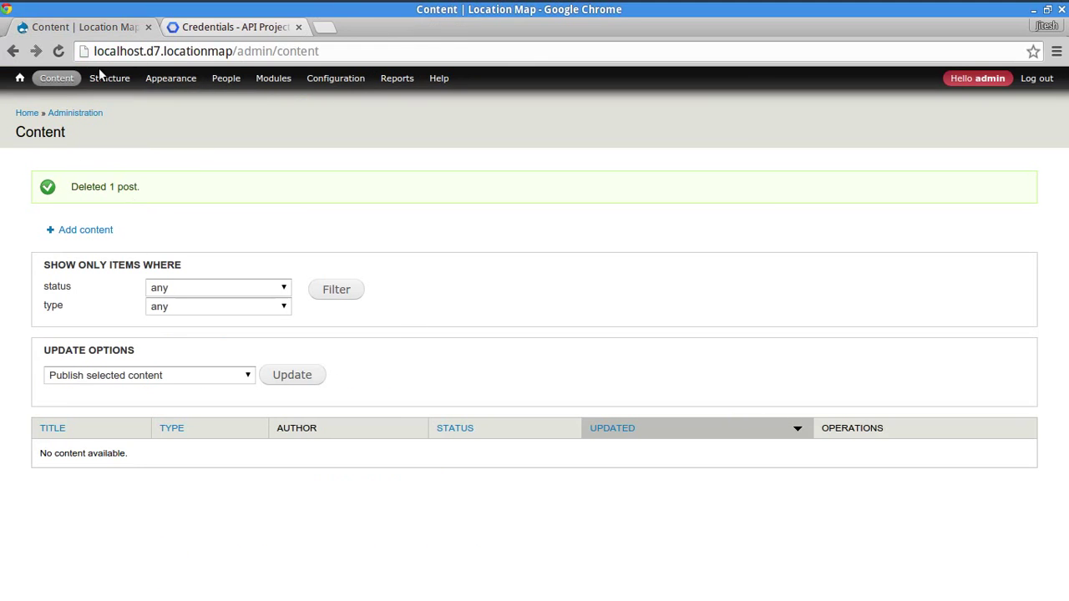
{"action": "left_click", "coordinate": [110, 78]}
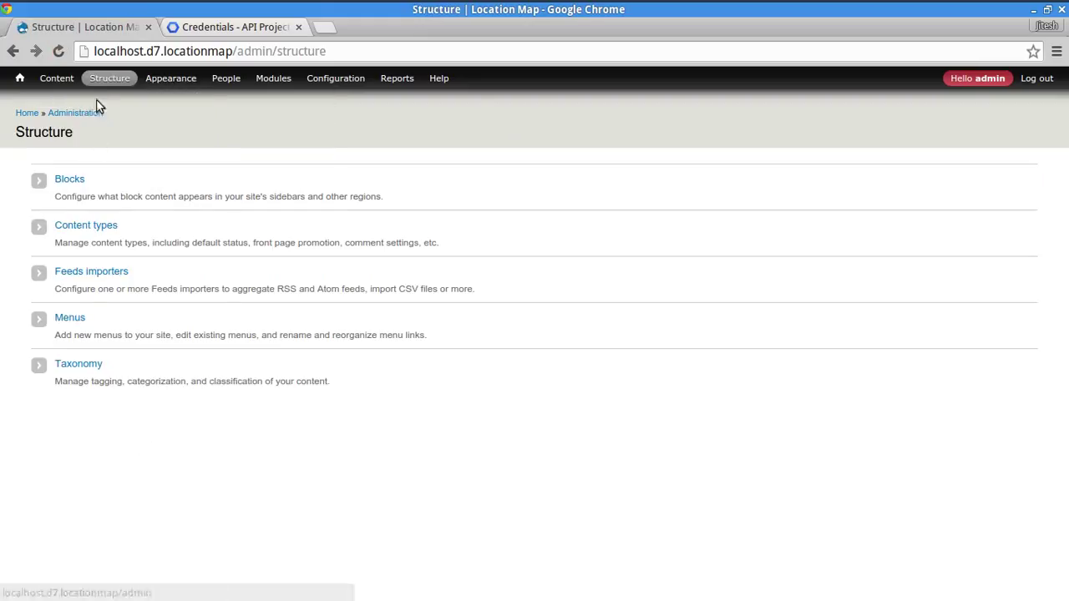
{"action": "mouse_move", "coordinate": [116, 77]}
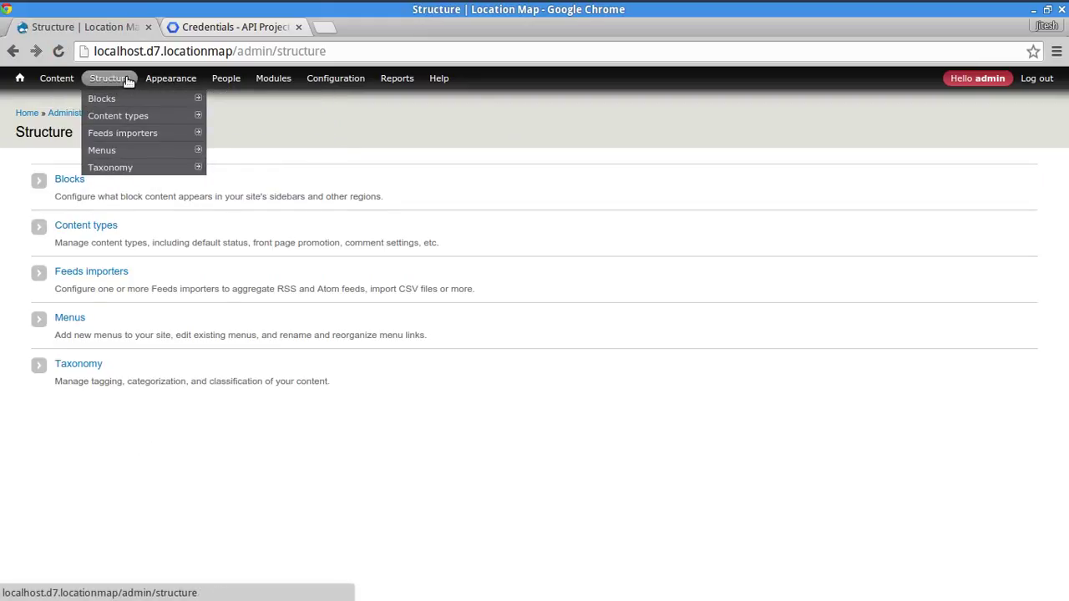
{"action": "left_click", "coordinate": [67, 277]}
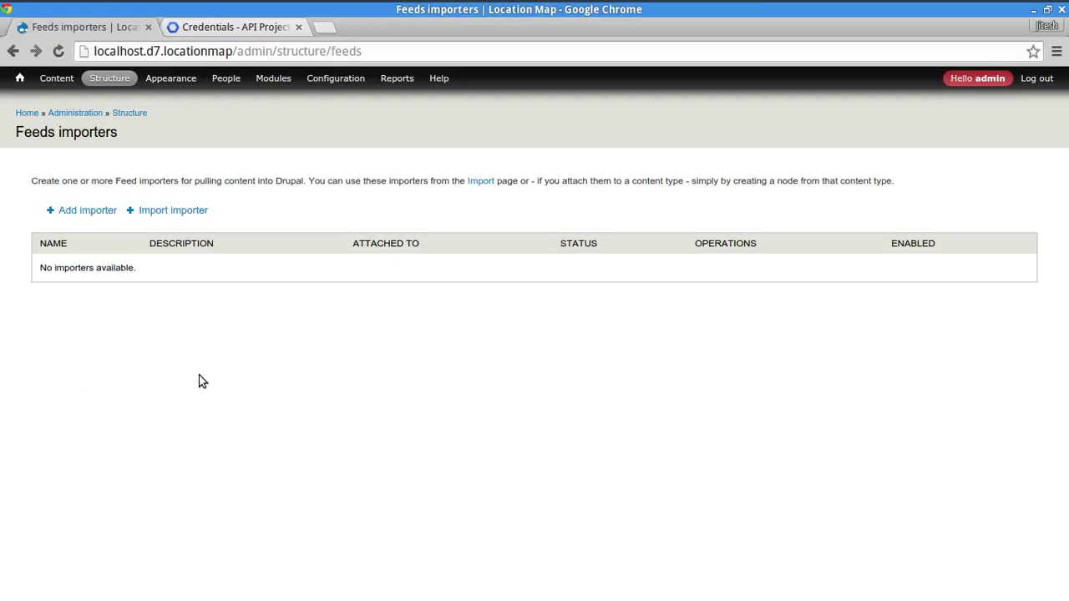
{"action": "mouse_move", "coordinate": [109, 78]}
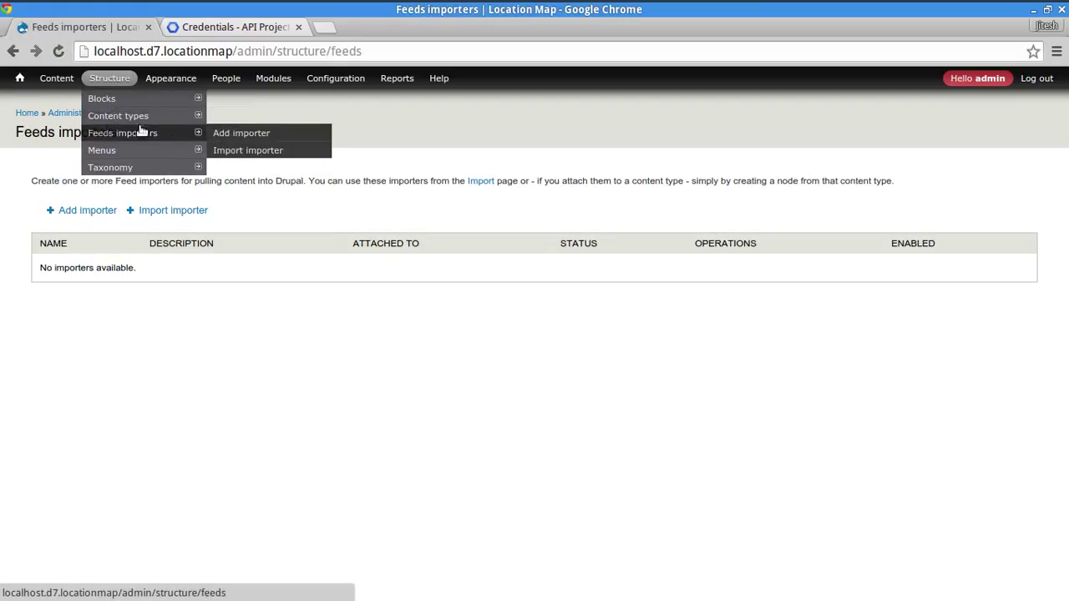
{"action": "mouse_move", "coordinate": [211, 136]}
{"action": "mouse_move", "coordinate": [126, 132]}
{"action": "left_click", "coordinate": [236, 136]}
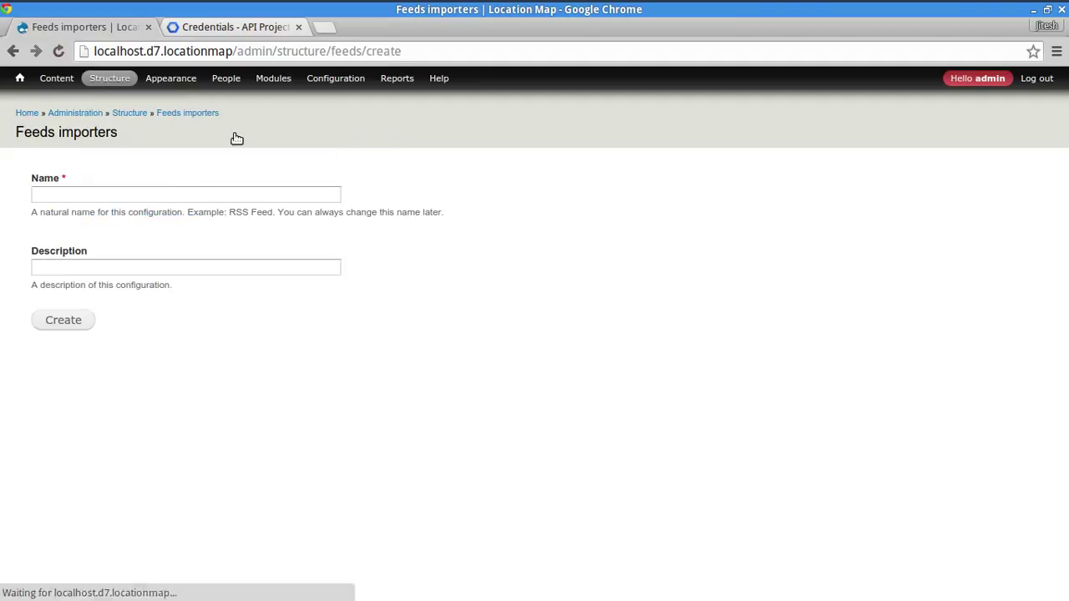
- Name the importer 'Business Location CSV Importer', removing the stray word 'Primary'
{"action": "left_click", "coordinate": [315, 190]}
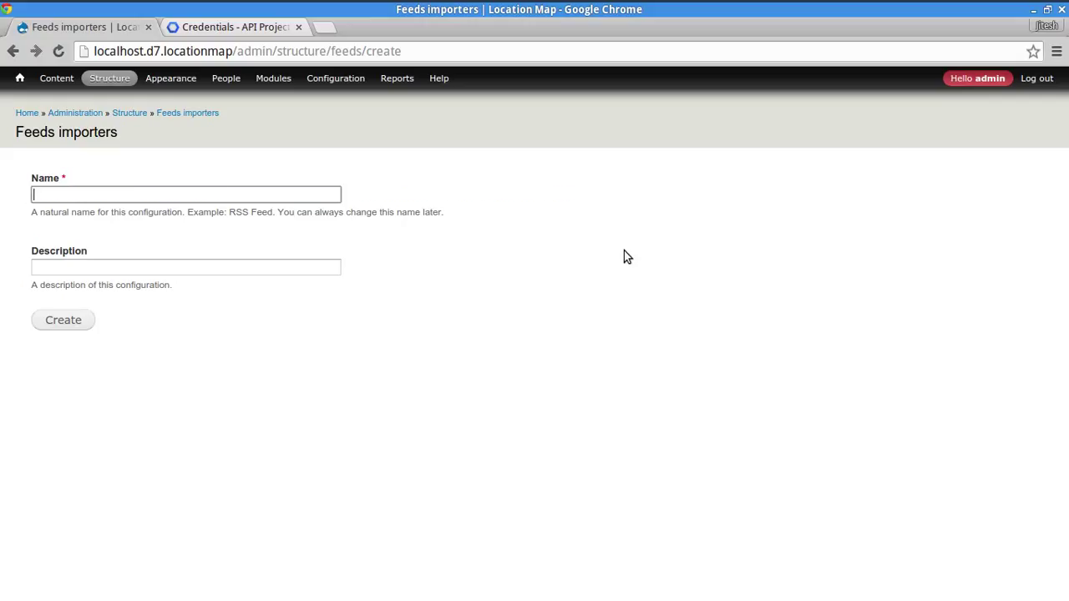
{"action": "type", "text": "Business Location CSV ImporterPrimary"}
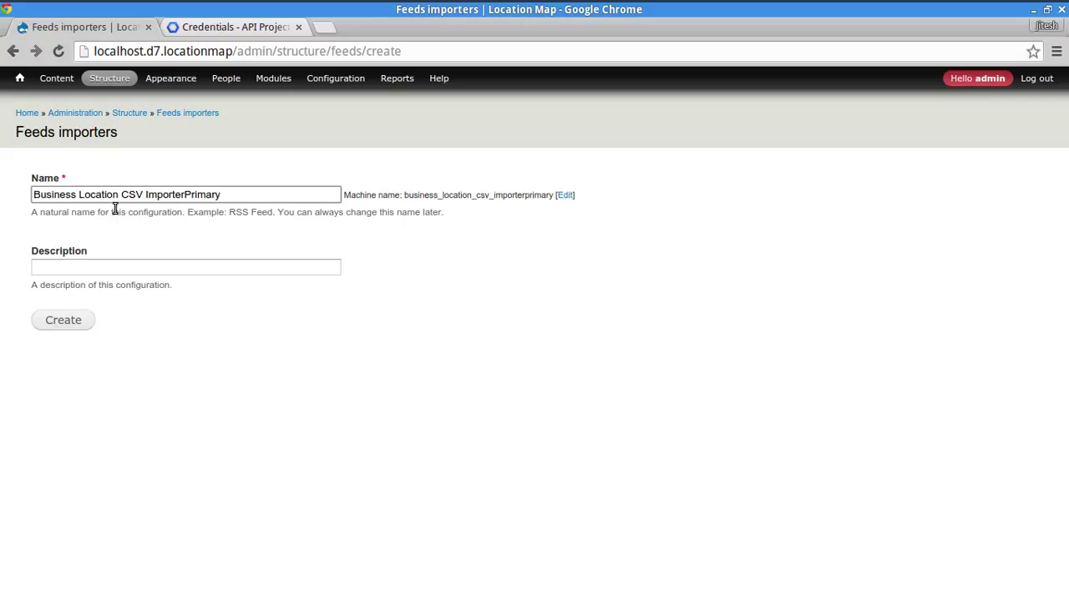
{"action": "left_click_drag", "start_coordinate": [185, 193], "coordinate": [248, 200]}
{"action": "key", "text": "BackSpace"}
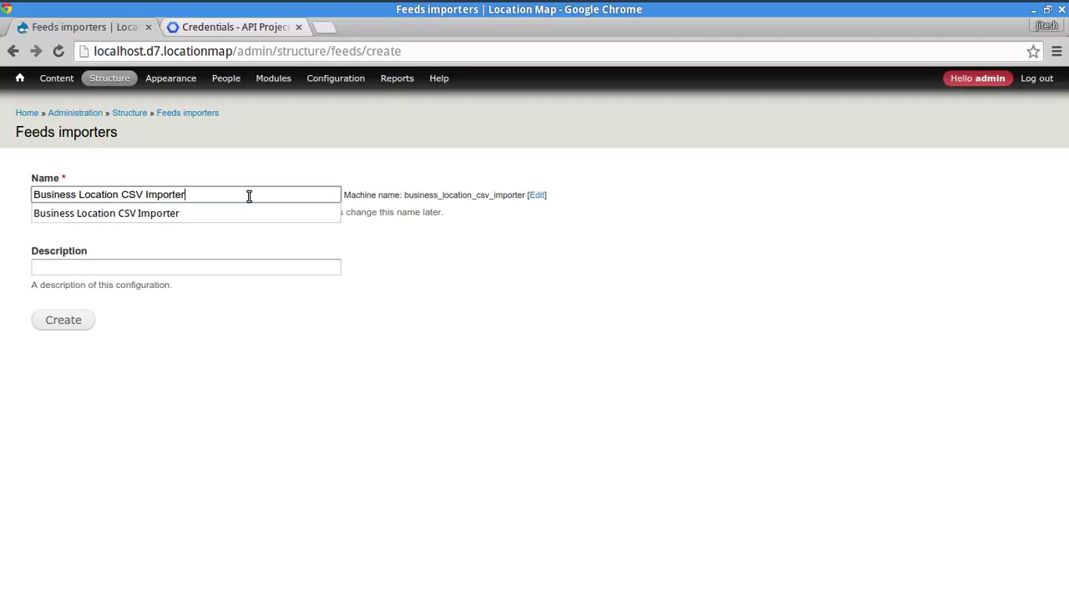
{"action": "key", "text": "Down"}
{"action": "key", "text": "Tab"}
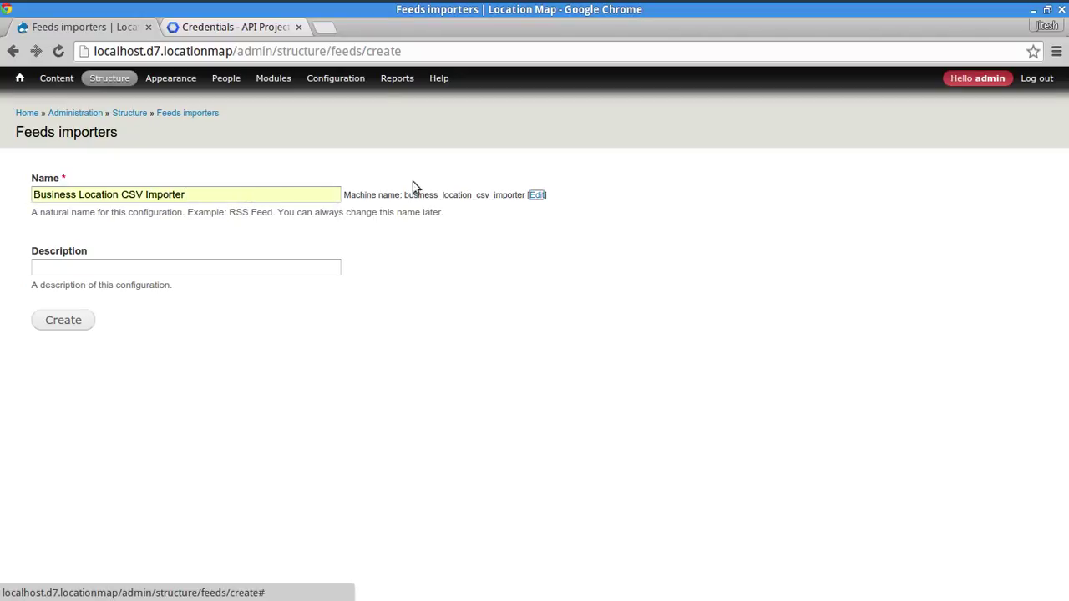
{"action": "left_click_drag", "start_coordinate": [423, 193], "coordinate": [473, 231]}
{"action": "left_click", "coordinate": [474, 233]}
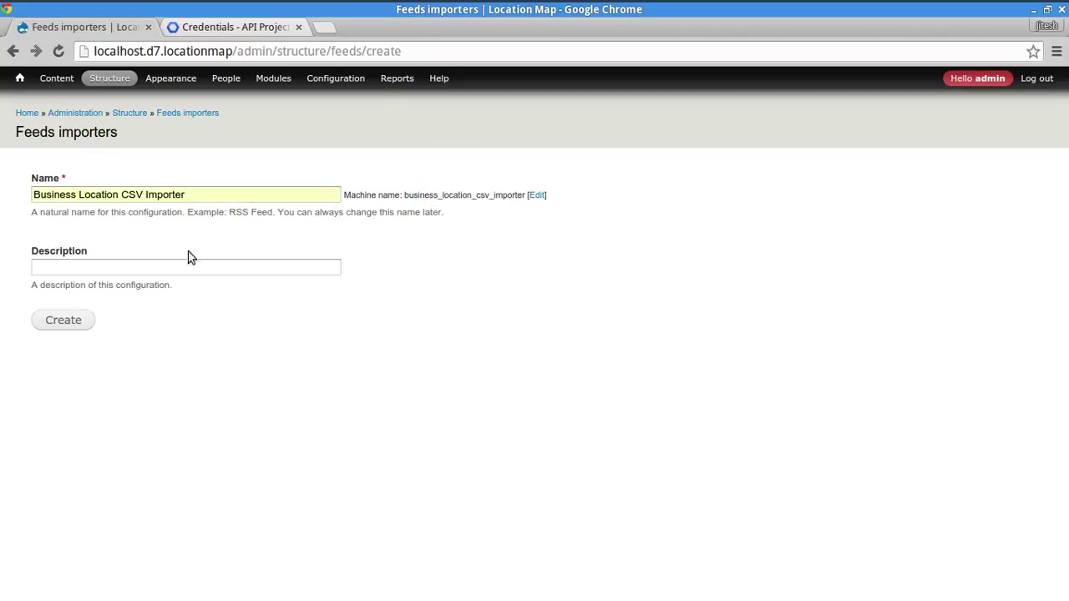
- Paste a description about importing Business Location nodes from CSV
{"action": "left_click", "coordinate": [152, 269]}
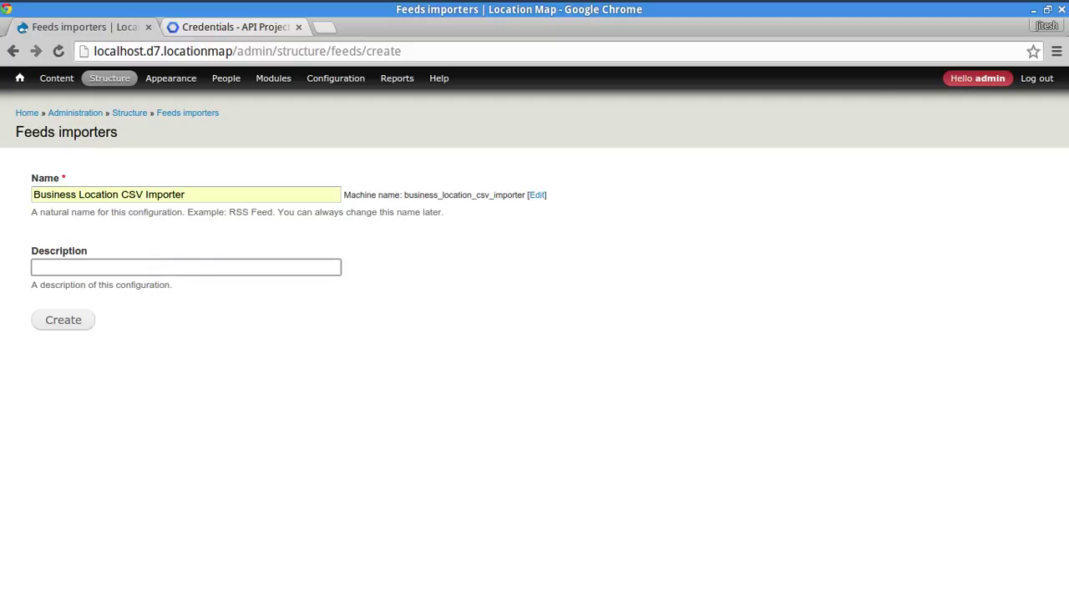
{"action": "key", "text": "alt+Tab"}
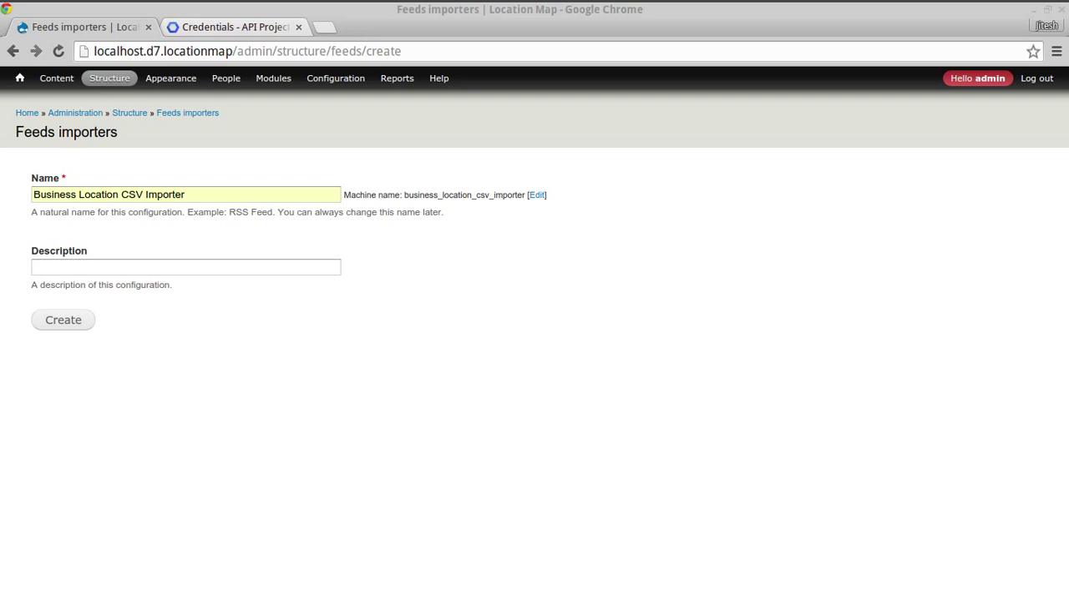
{"action": "left_click", "coordinate": [270, 267]}
{"action": "type", "text": "Business Location CSV ImporterPrimary"}
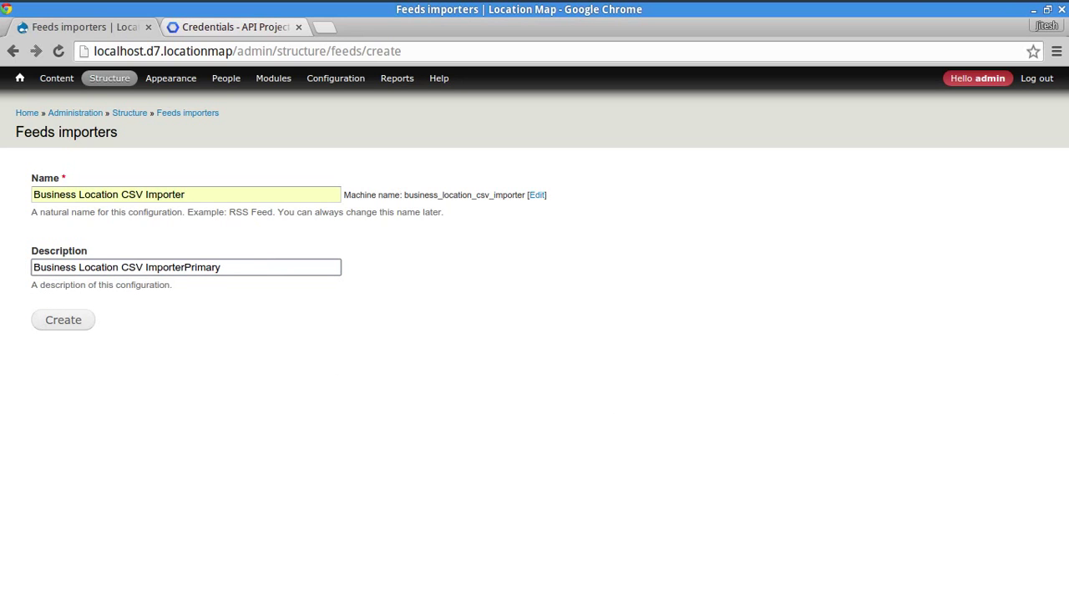
{"action": "key", "text": "alt+Tab"}
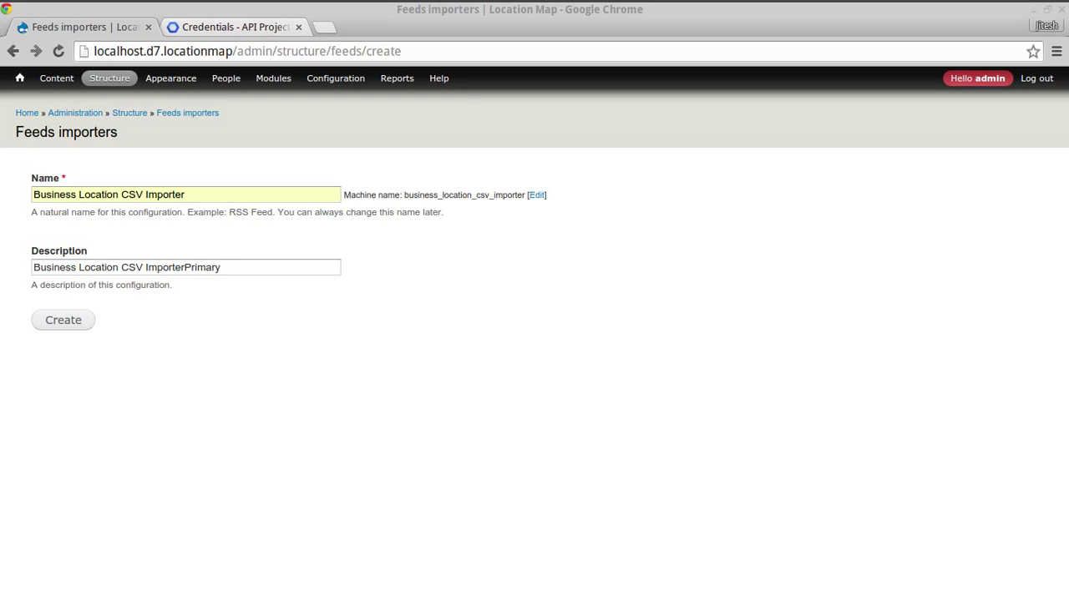
{"action": "triple_click", "coordinate": [321, 269]}
{"action": "type", "text": "Import Business Location nodes from records in CSV file"}
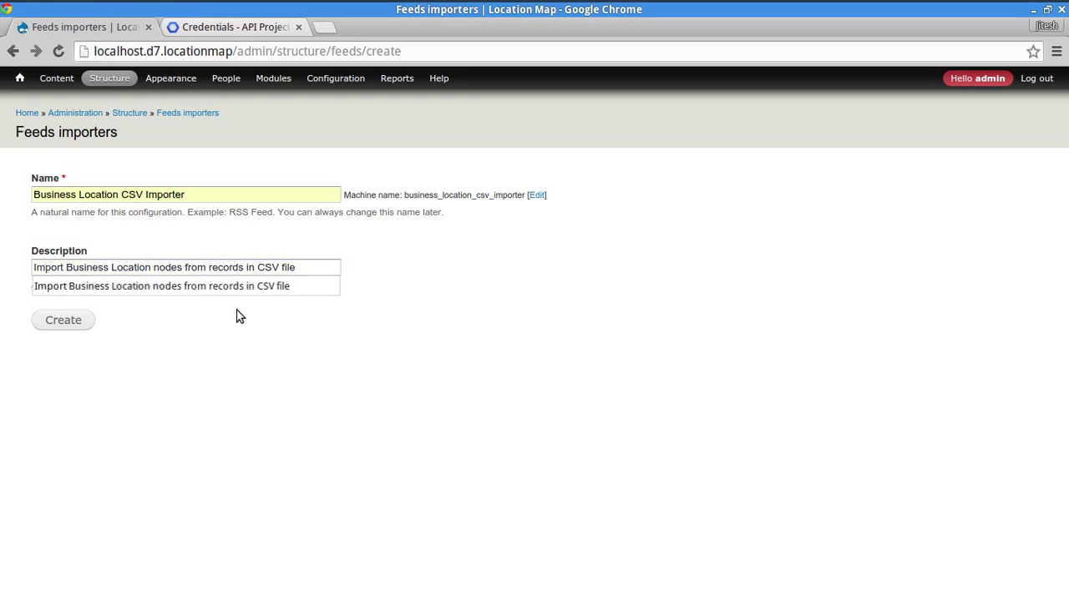
{"action": "left_click", "coordinate": [236, 312]}
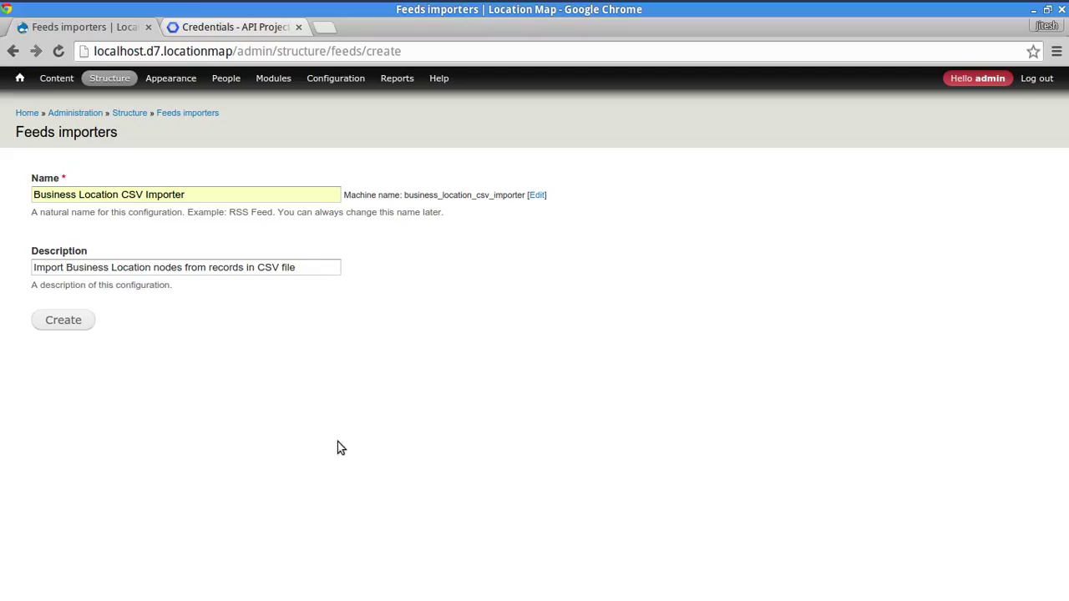
{"action": "key", "text": "alt+Tab"}
{"action": "key", "text": "alt+Tab"}
{"action": "key", "text": "alt+Tab"}
{"action": "key", "text": "alt+Tab"}
{"action": "key", "text": "alt+Tab"}
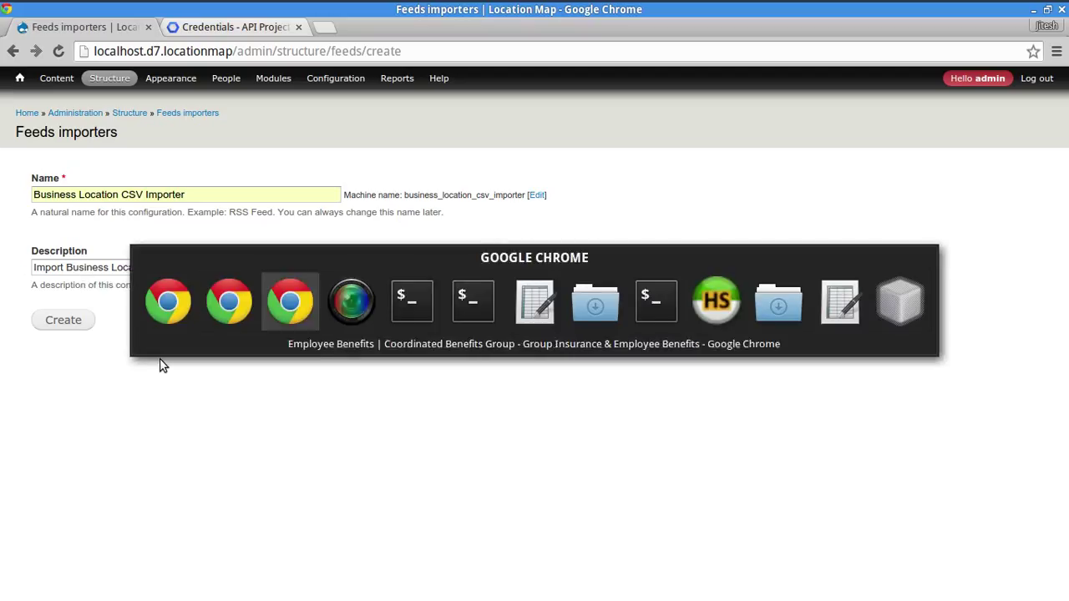
- Check the first record in row 2 of us-500.csv, then create the Business Location CSV Importer
{"action": "key", "text": "alt+Tab"}
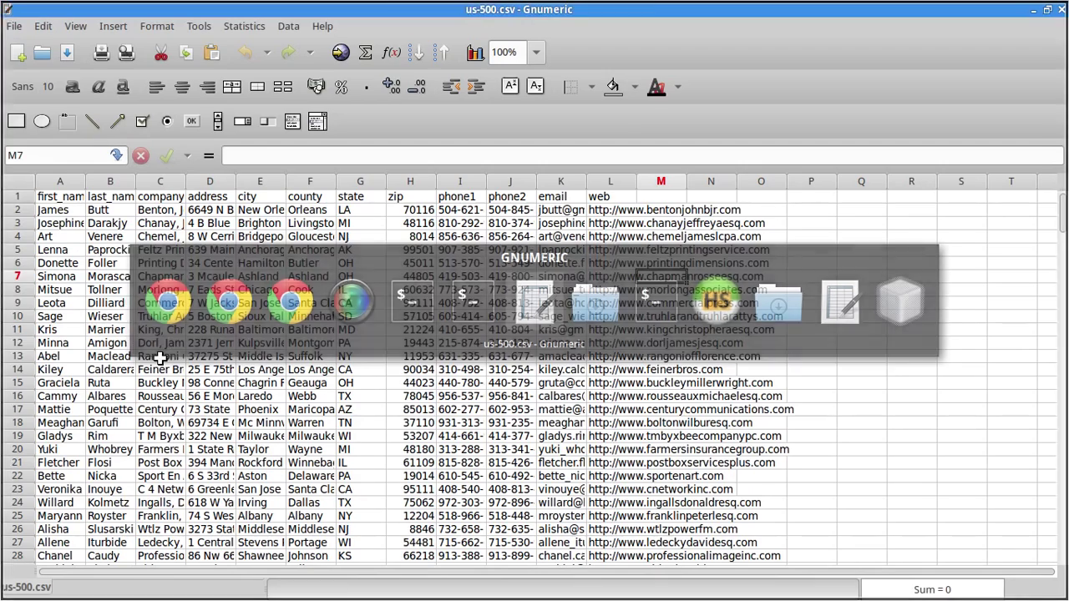
{"action": "left_click_drag", "start_coordinate": [249, 303], "coordinate": [685, 494]}
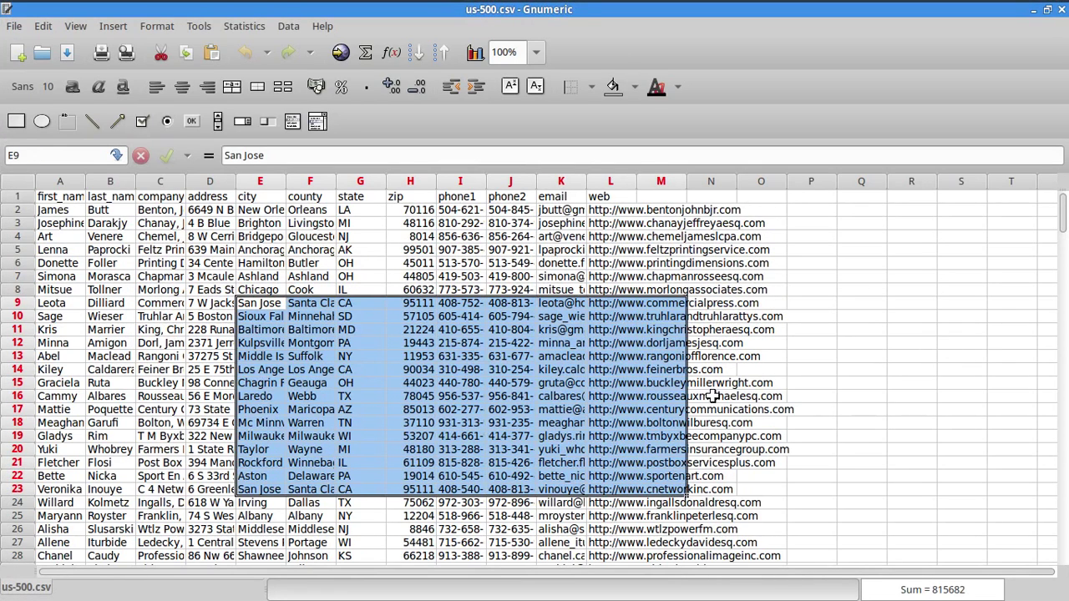
{"action": "left_click", "coordinate": [262, 249]}
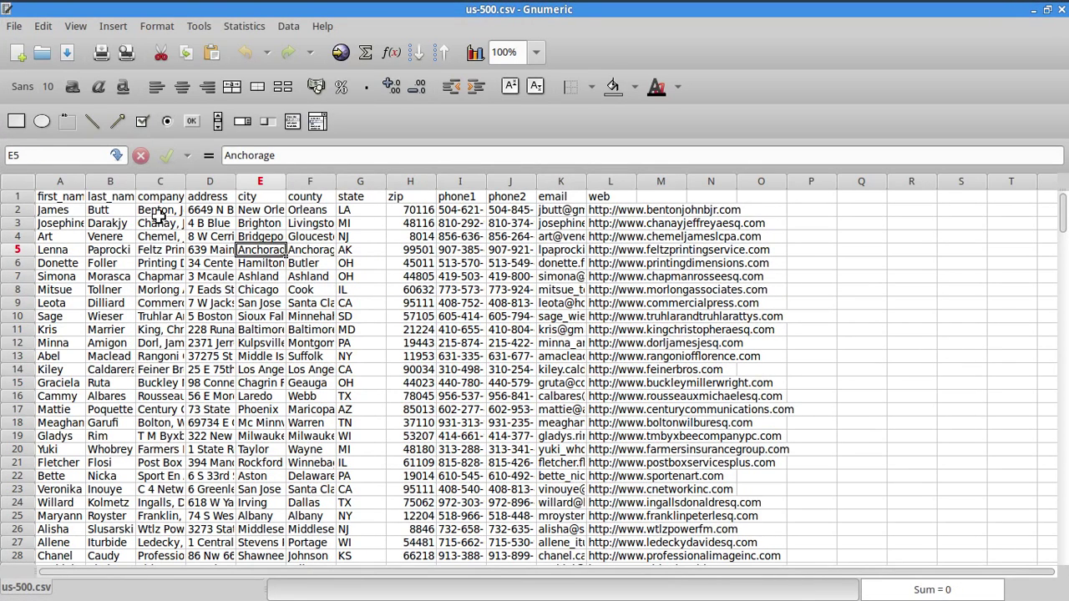
{"action": "left_click_drag", "start_coordinate": [155, 210], "coordinate": [634, 207]}
{"action": "left_click", "coordinate": [648, 321]}
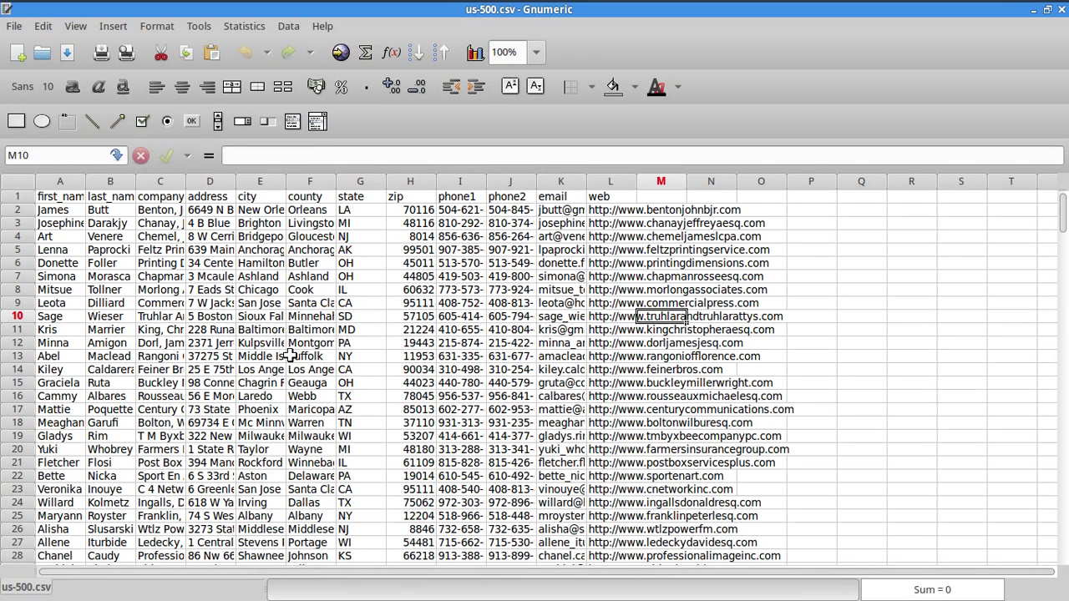
{"action": "key", "text": "alt+Tab"}
{"action": "left_click", "coordinate": [69, 325]}
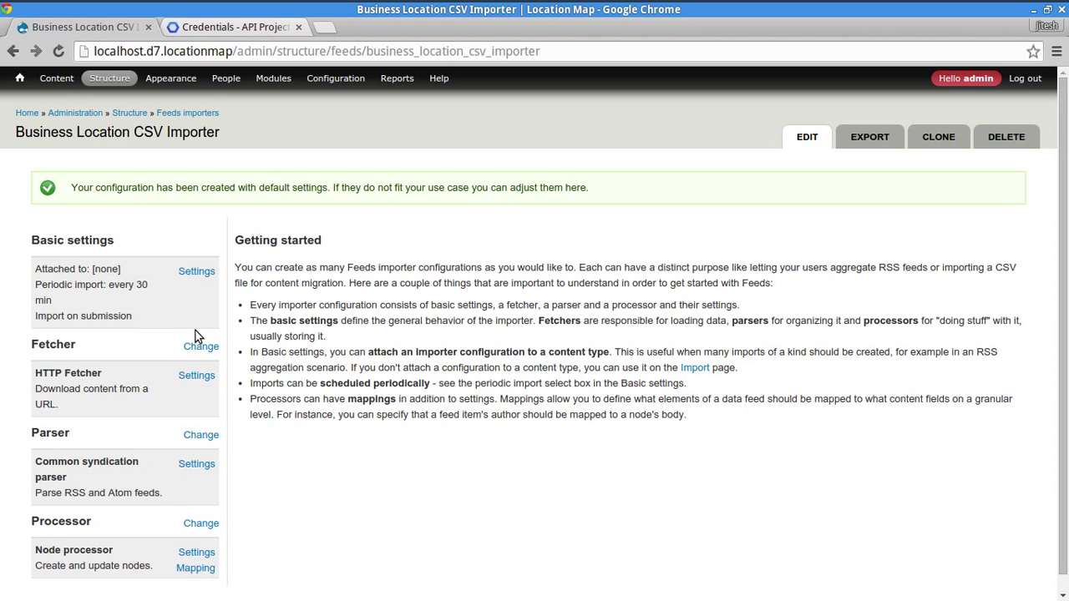
- In Basic settings, keep the importer attached to a standalone form
{"action": "left_click", "coordinate": [199, 272]}
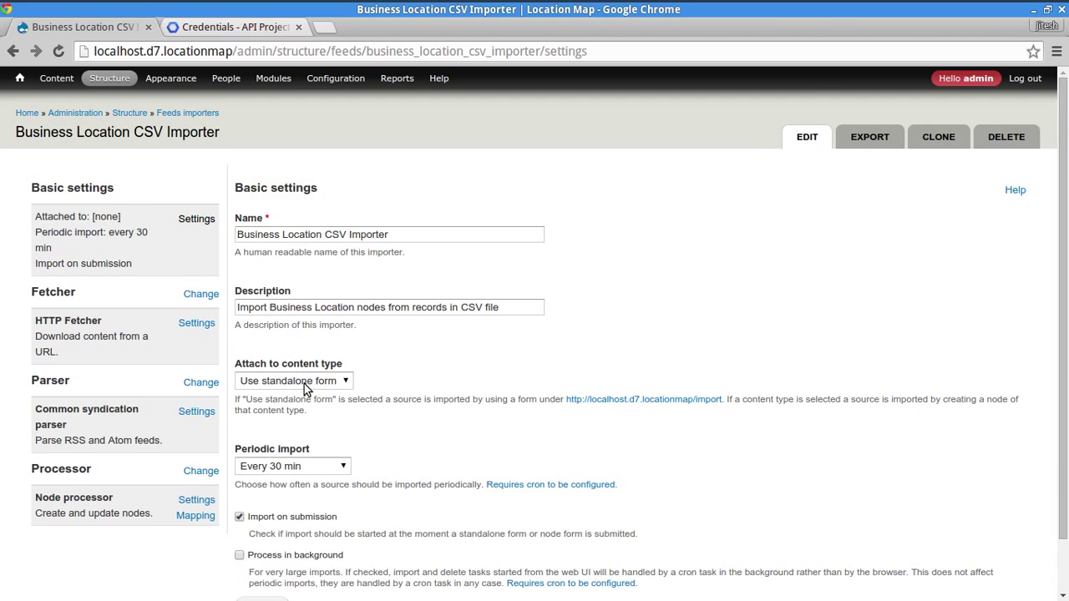
{"action": "scroll", "coordinate": [468, 267], "scroll_direction": "down", "scroll_amount": 2}
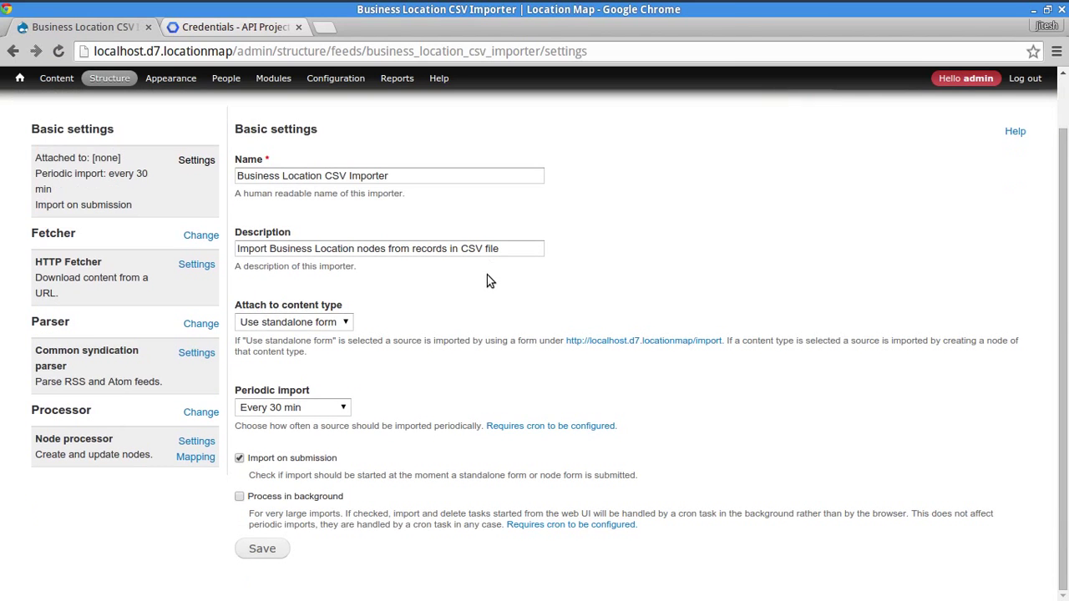
{"action": "left_click", "coordinate": [418, 175]}
{"action": "left_click", "coordinate": [529, 250]}
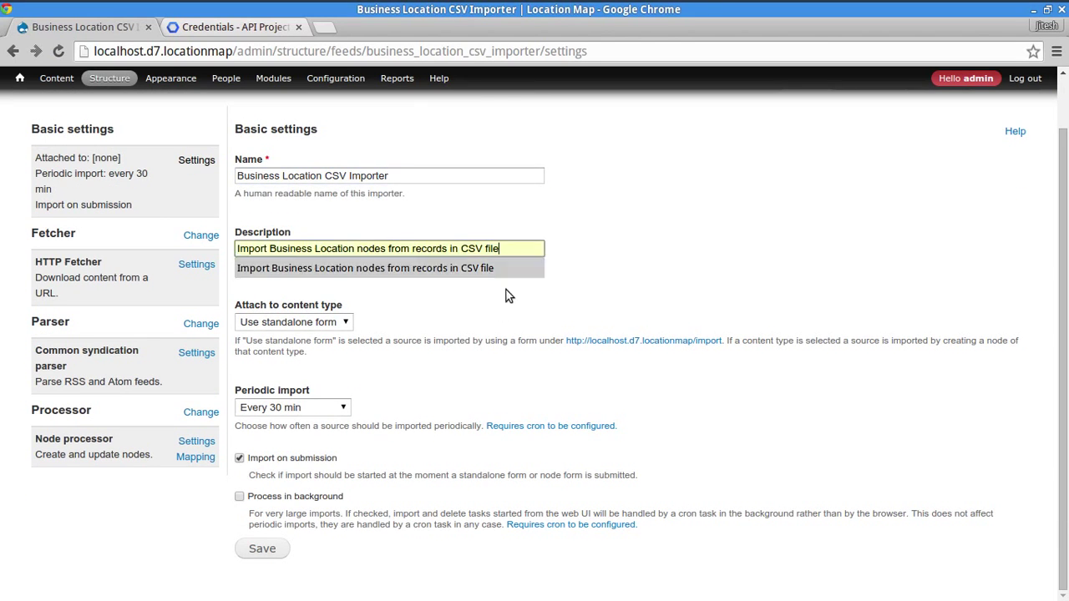
{"action": "left_click", "coordinate": [319, 323]}
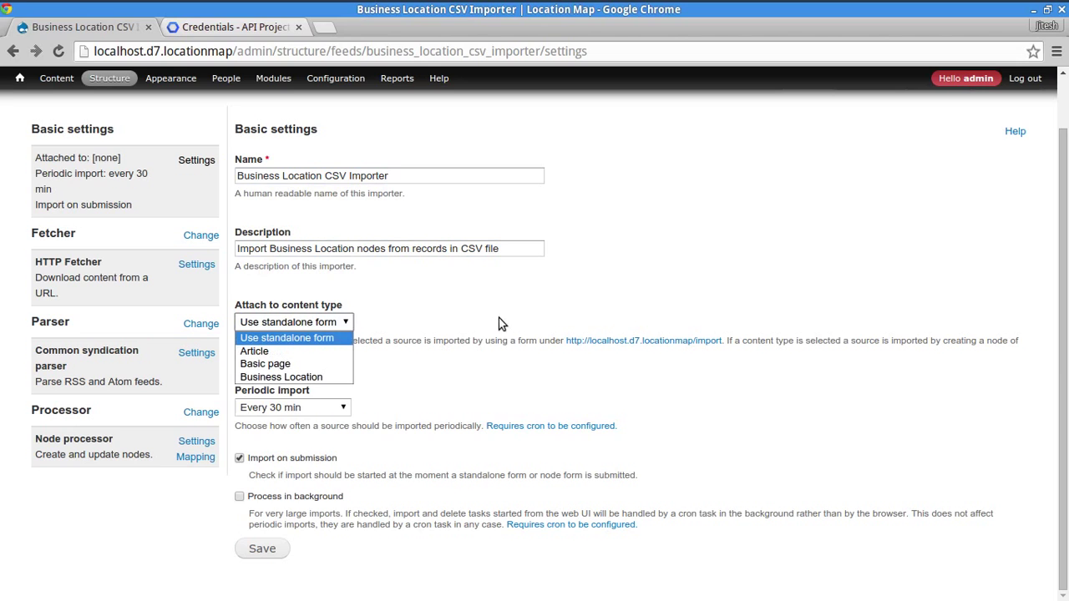
{"action": "left_click", "coordinate": [415, 338]}
{"action": "left_click", "coordinate": [305, 326]}
{"action": "left_click", "coordinate": [414, 335]}
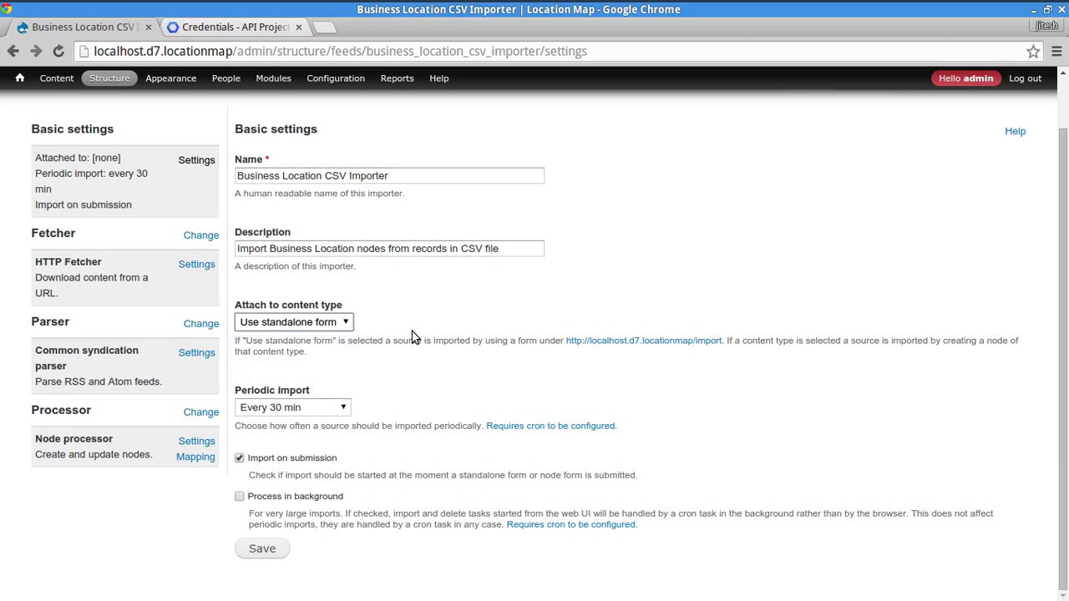
{"action": "left_click", "coordinate": [306, 326]}
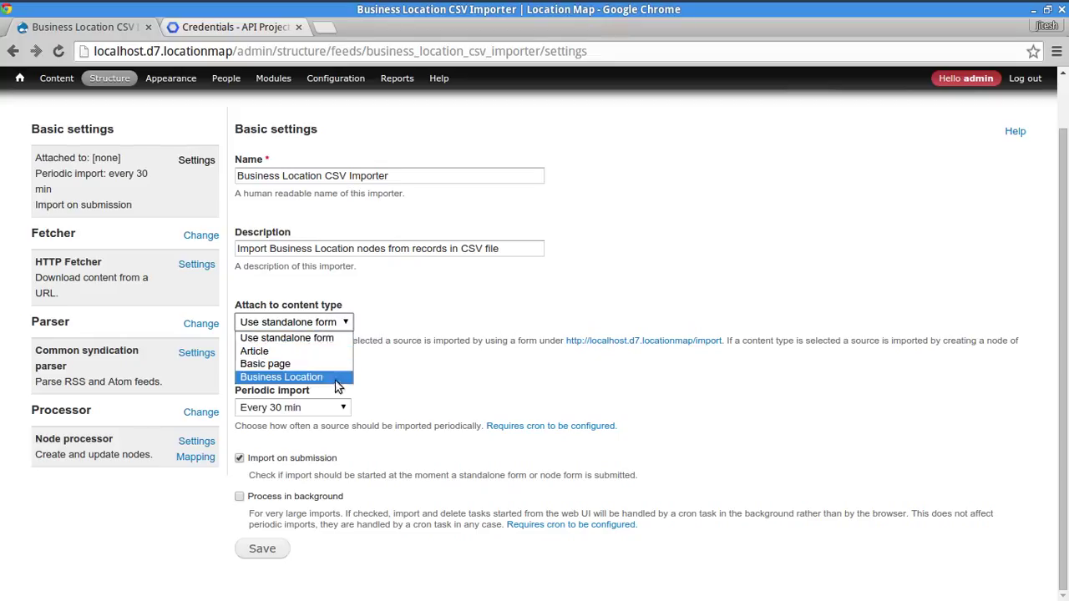
{"action": "left_click", "coordinate": [468, 347]}
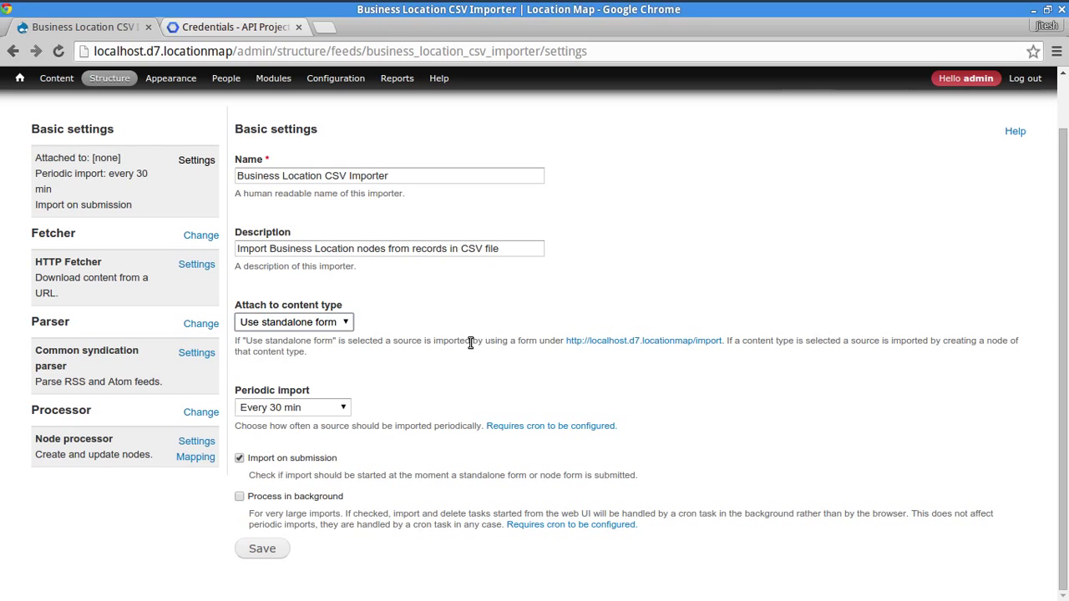
- Set periodic import to Off and save the basic settings
{"action": "left_click", "coordinate": [261, 415]}
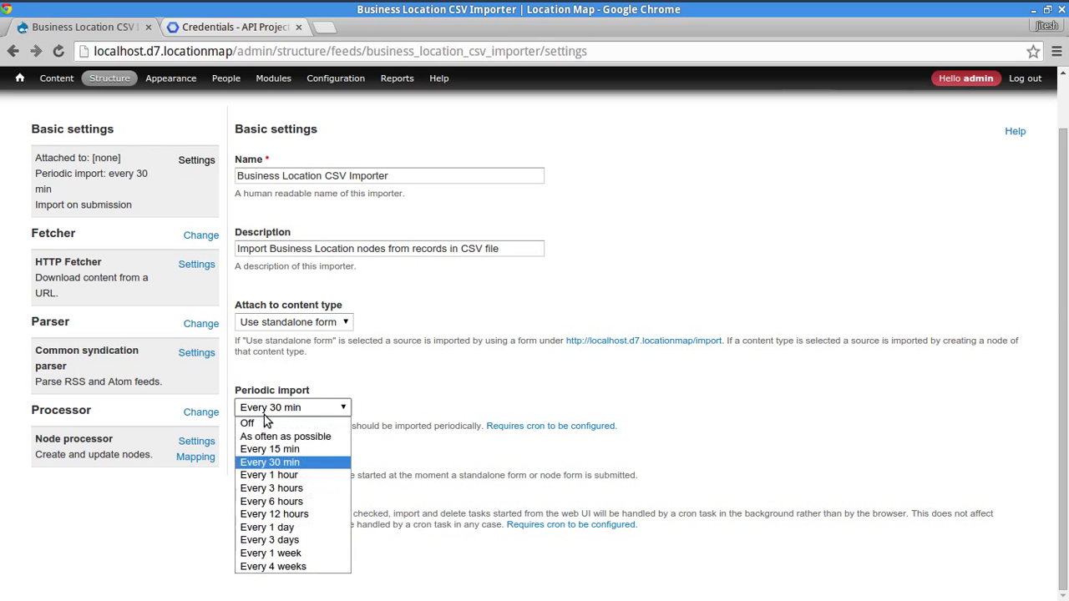
{"action": "left_click", "coordinate": [269, 424]}
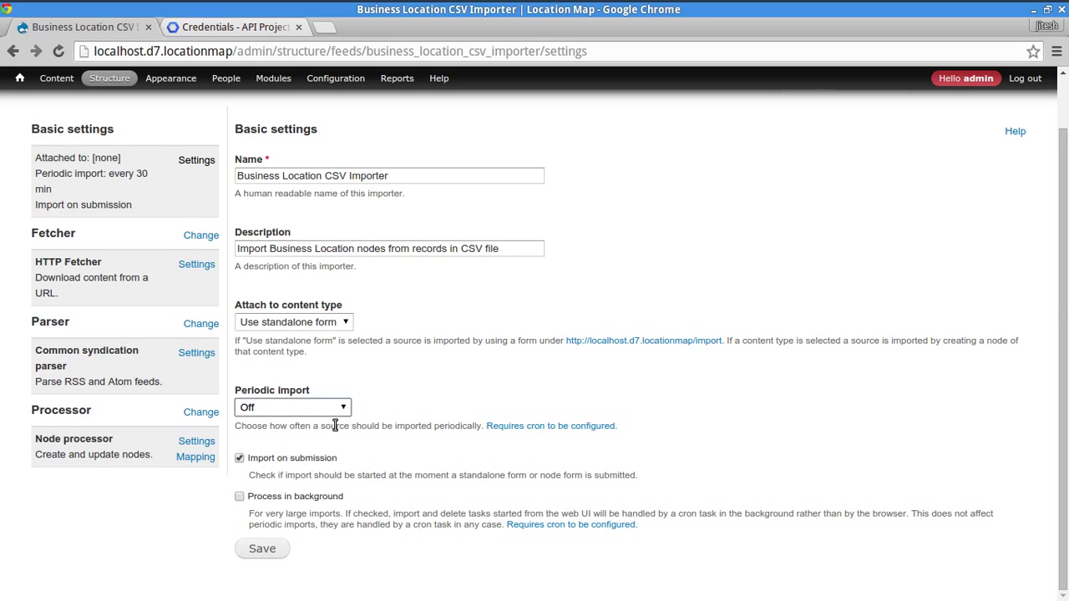
{"action": "left_click_drag", "start_coordinate": [374, 426], "coordinate": [433, 426]}
{"action": "left_click", "coordinate": [435, 429]}
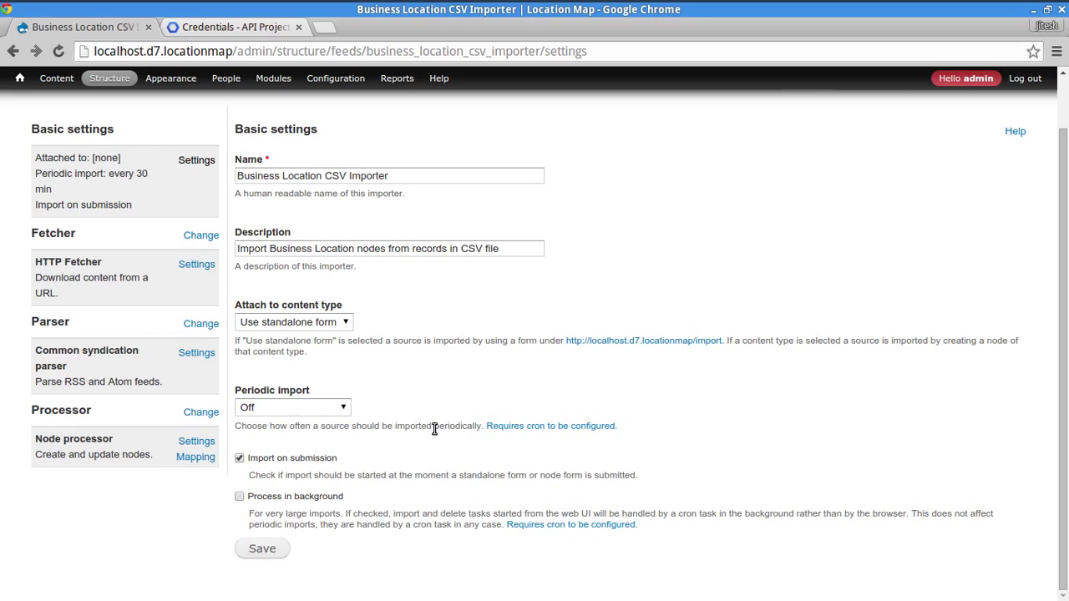
{"action": "left_click", "coordinate": [288, 409]}
{"action": "left_click", "coordinate": [424, 430]}
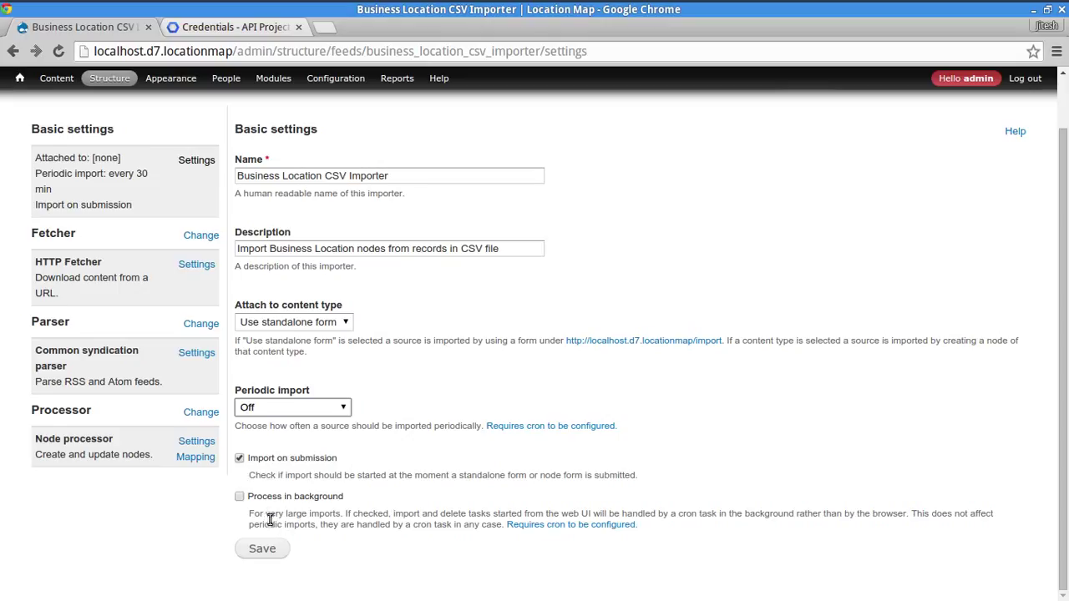
{"action": "left_click_drag", "start_coordinate": [254, 481], "coordinate": [468, 476]}
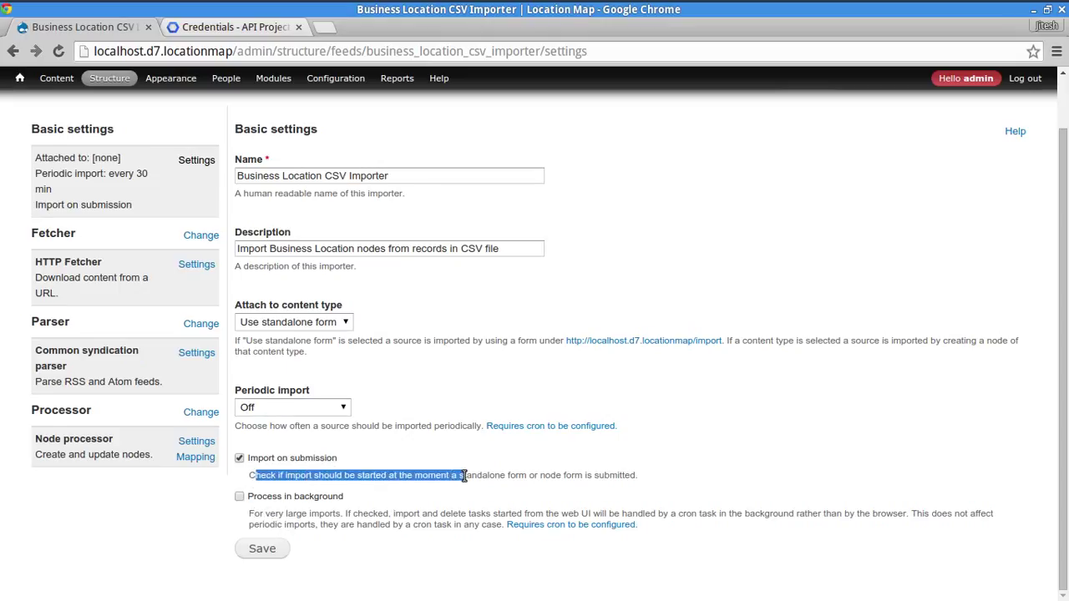
{"action": "left_click", "coordinate": [469, 476]}
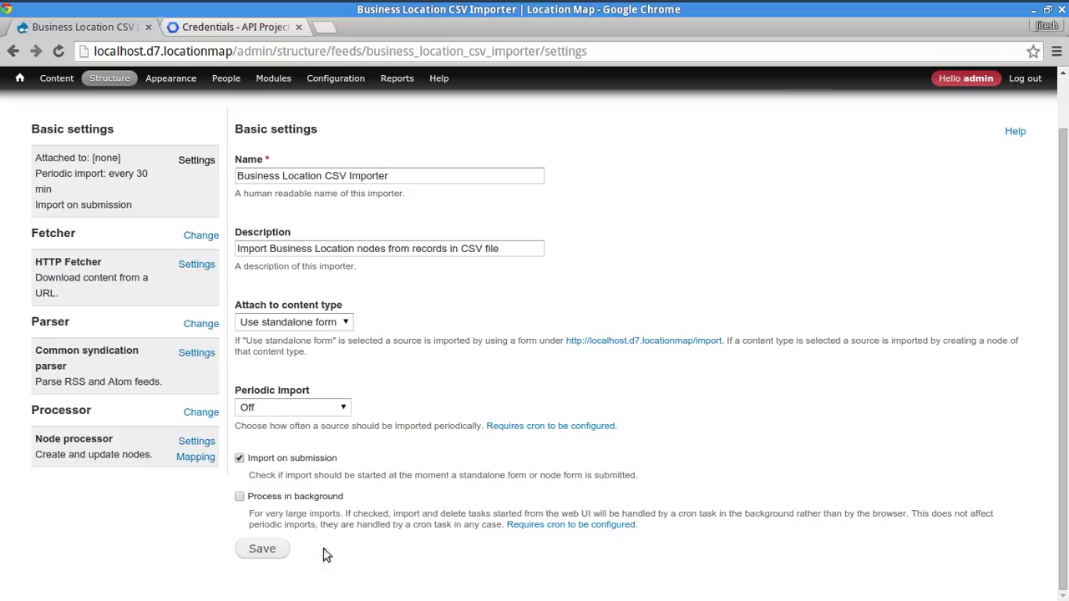
{"action": "left_click", "coordinate": [259, 555]}
{"action": "left_click", "coordinate": [266, 548]}
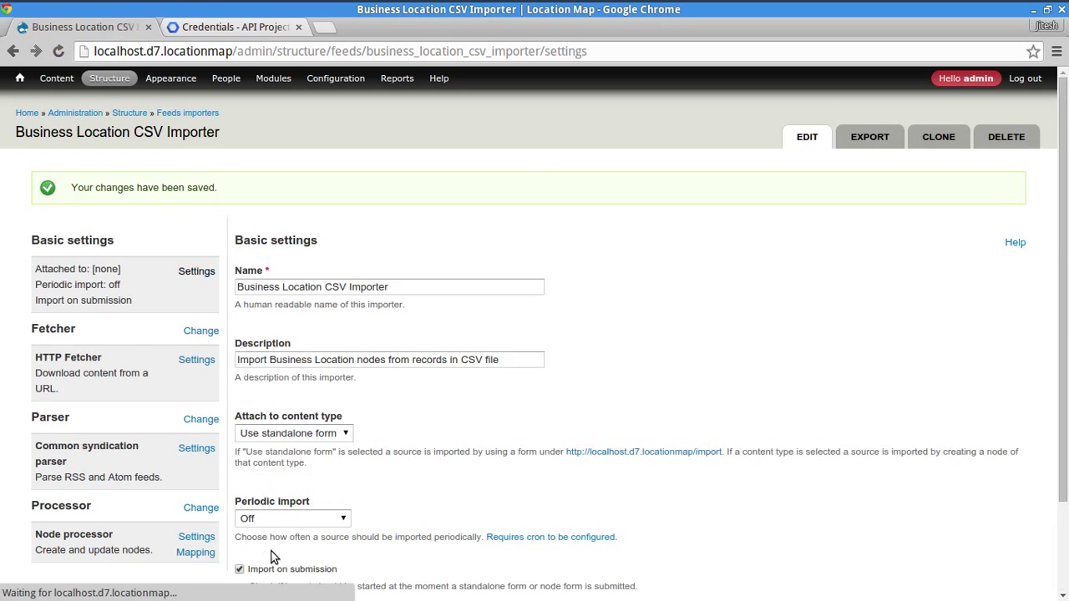
- Switch the fetcher to File upload and review its extensions and public://feeds directory
{"action": "left_click", "coordinate": [200, 331]}
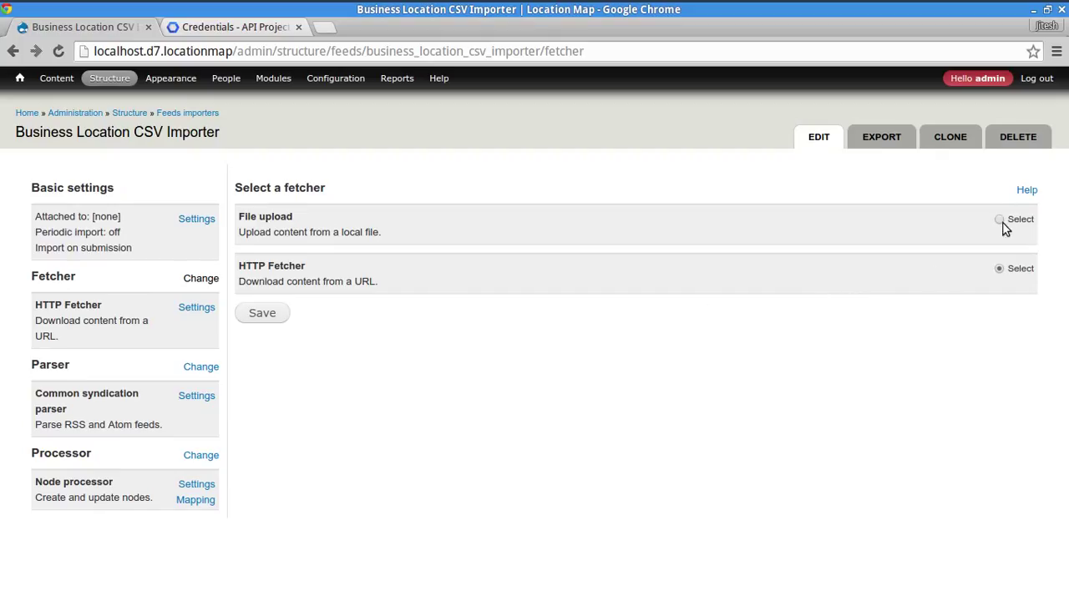
{"action": "left_click", "coordinate": [266, 314]}
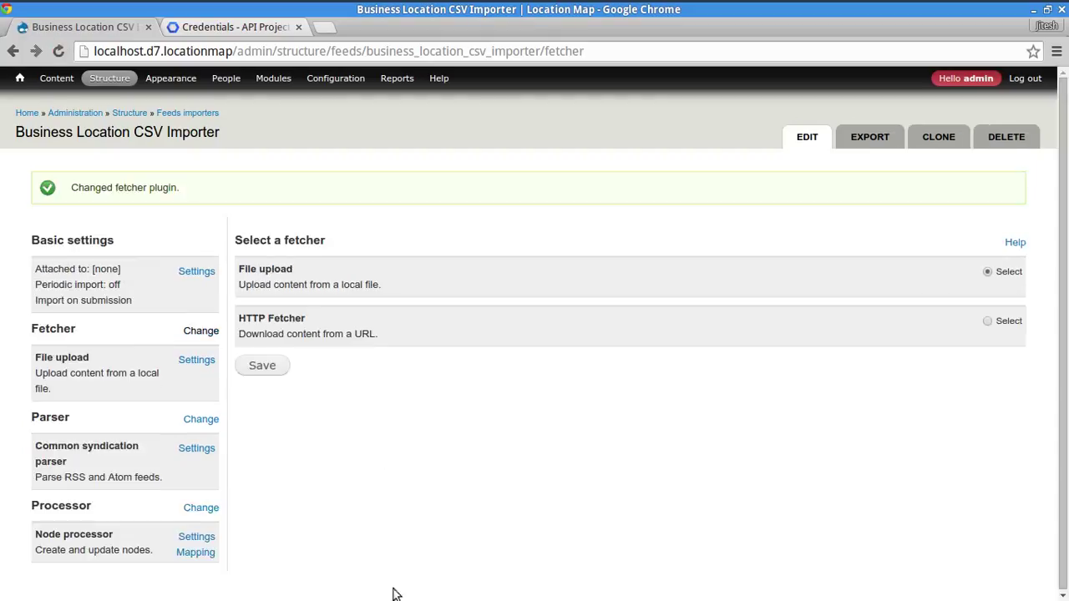
{"action": "left_click", "coordinate": [197, 362]}
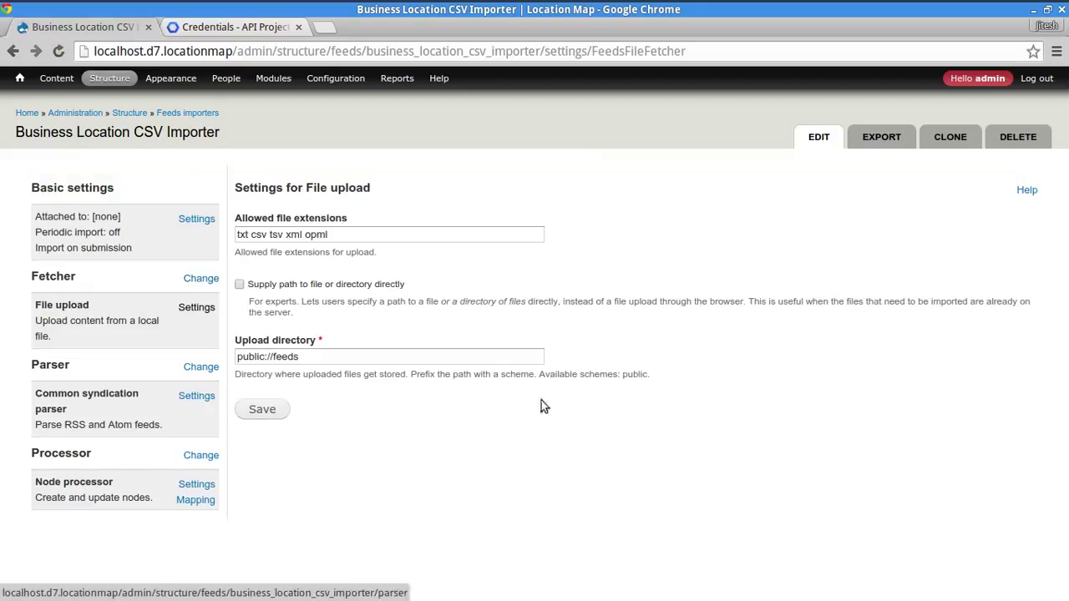
{"action": "triple_click", "coordinate": [399, 240]}
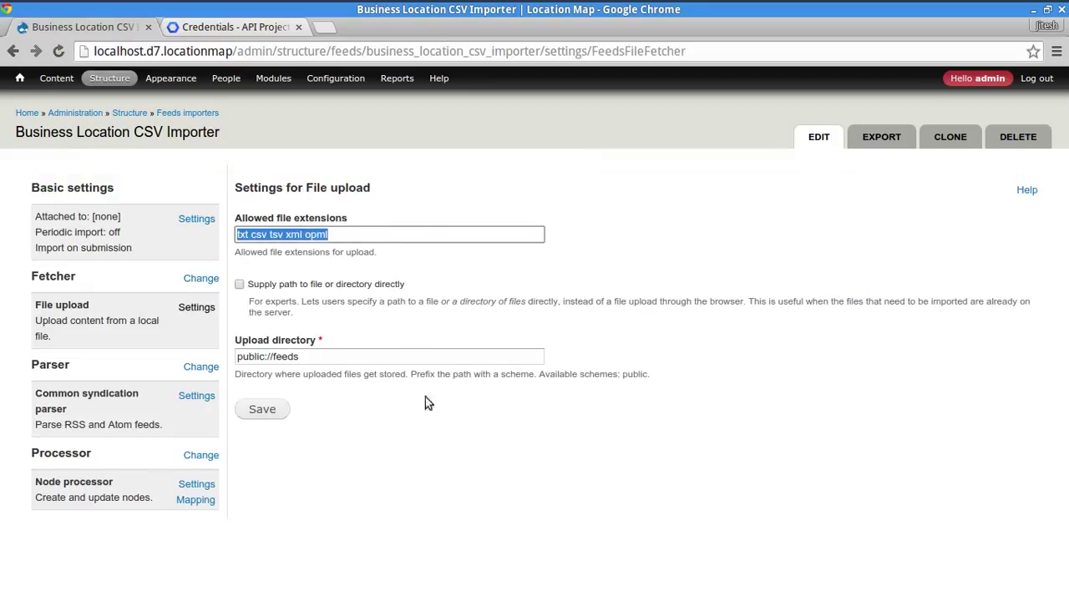
{"action": "triple_click", "coordinate": [409, 358]}
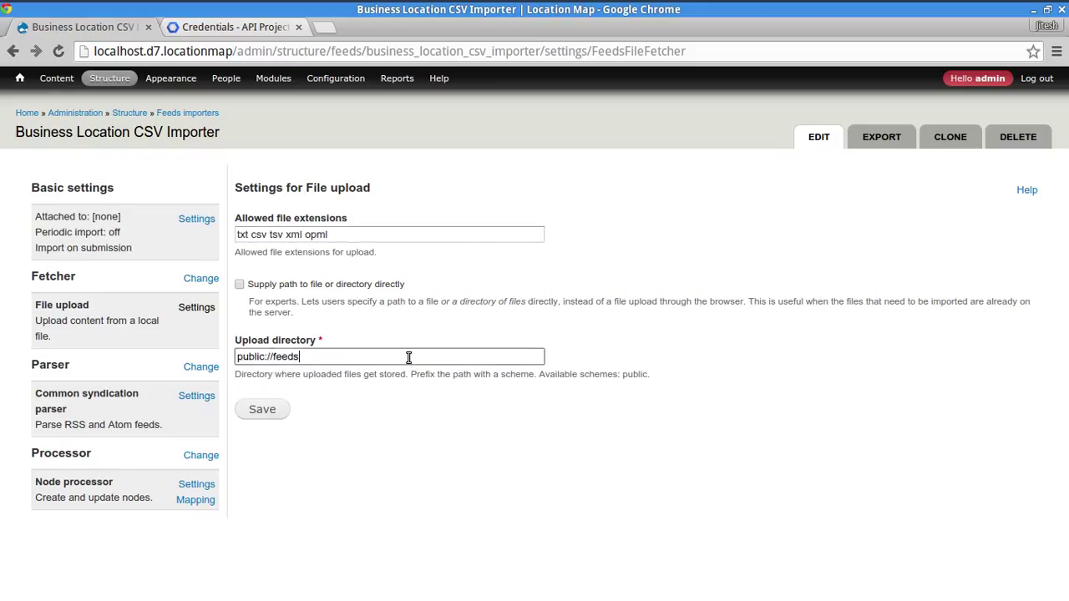
{"action": "left_click", "coordinate": [426, 511]}
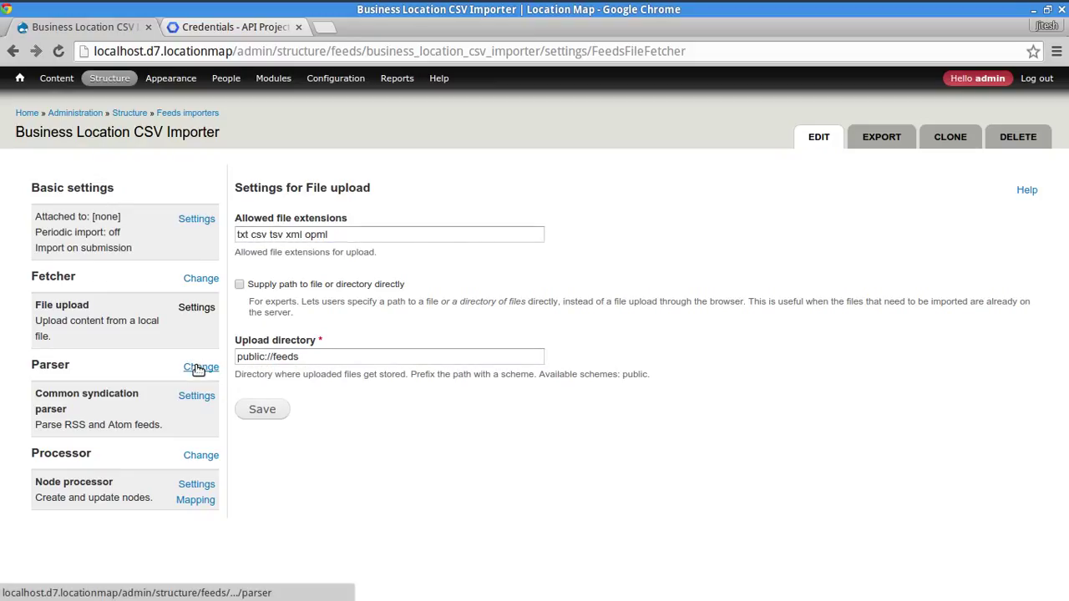
- Replace the Common syndication parser with the CSV parser and check its comma delimiter
{"action": "left_click", "coordinate": [198, 369]}
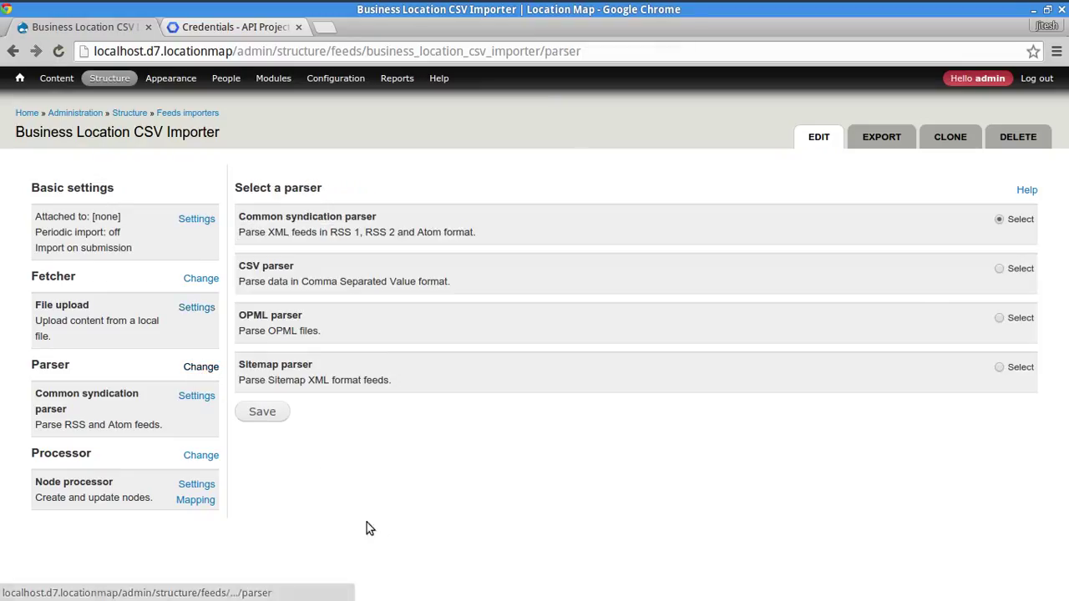
{"action": "left_click_drag", "start_coordinate": [271, 237], "coordinate": [457, 234]}
{"action": "left_click", "coordinate": [1000, 269]}
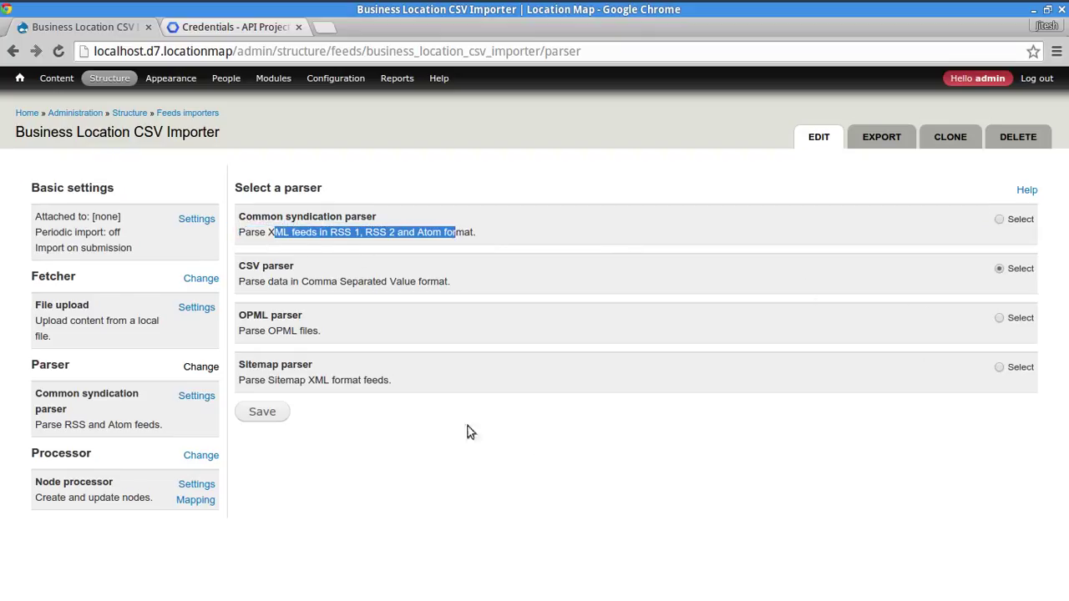
{"action": "left_click", "coordinate": [262, 412]}
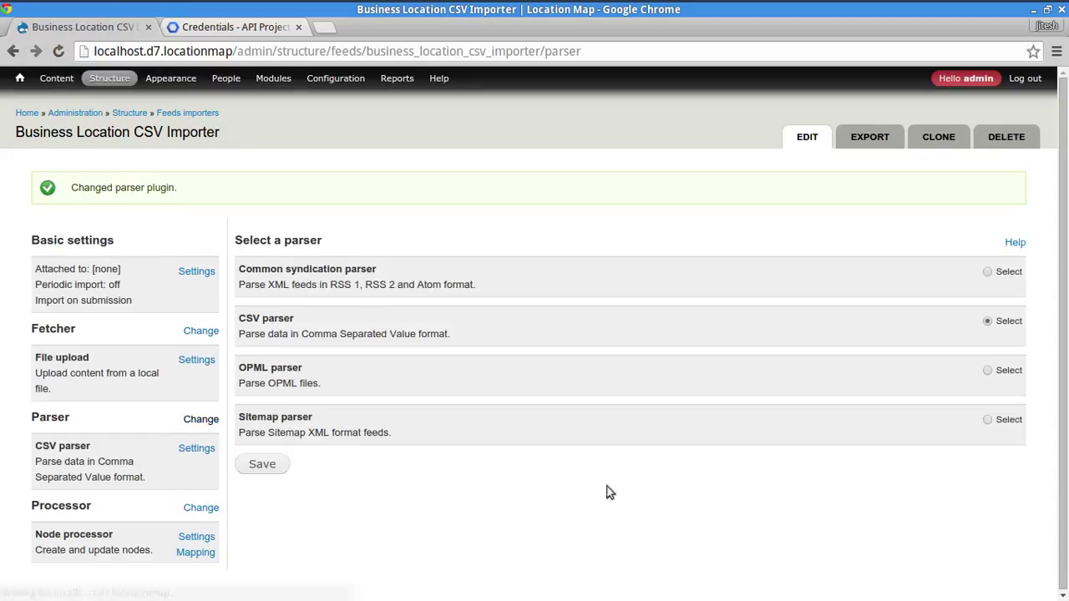
{"action": "left_click", "coordinate": [199, 453]}
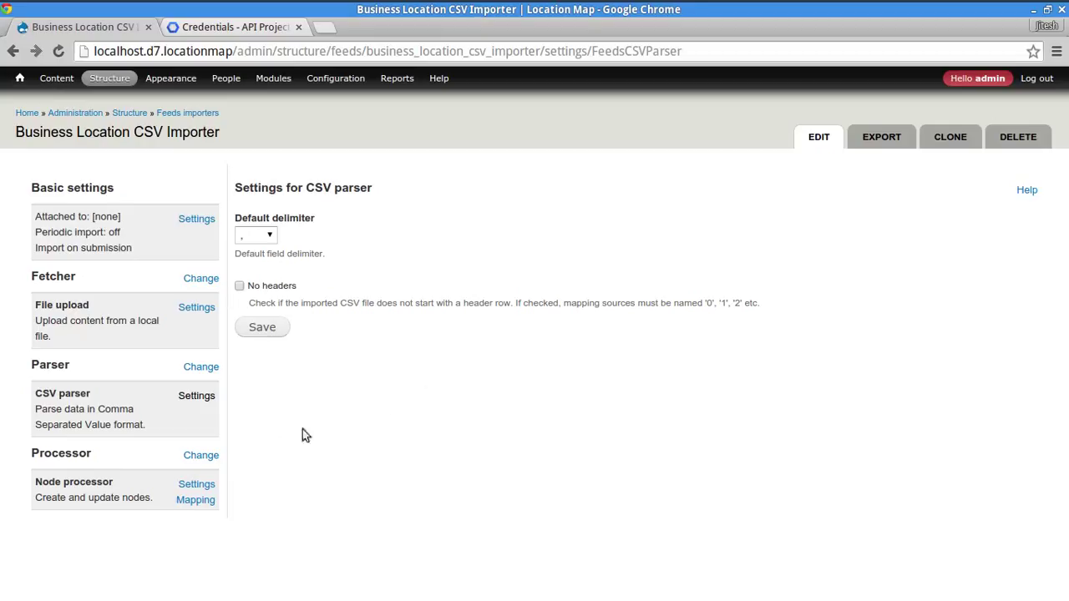
{"action": "left_click", "coordinate": [201, 456]}
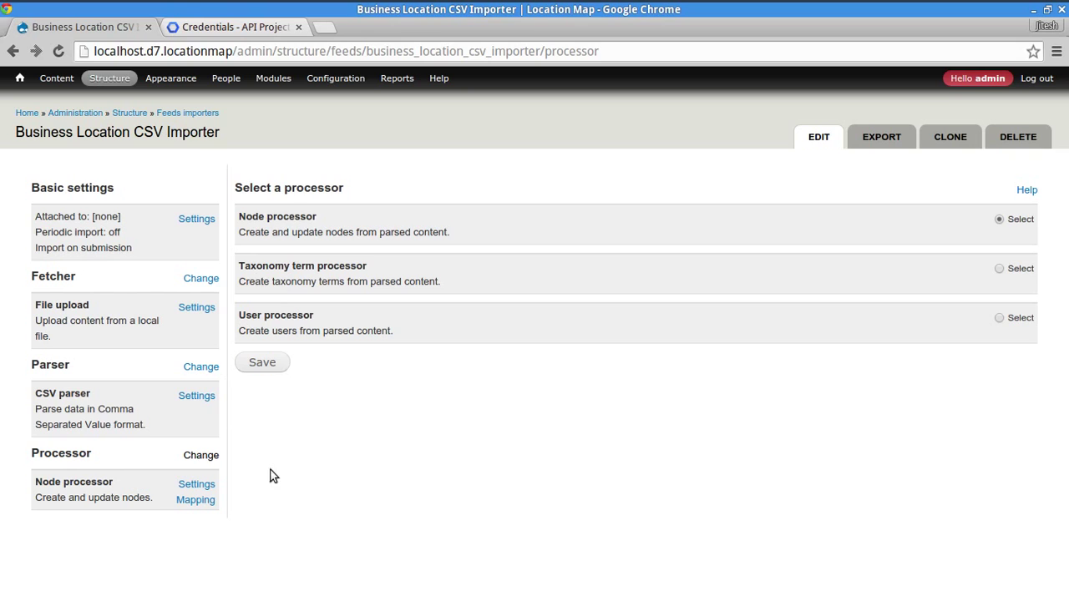
- Set the Node processor to the Business Location bundle and to update existing nodes
{"action": "left_click", "coordinate": [203, 485]}
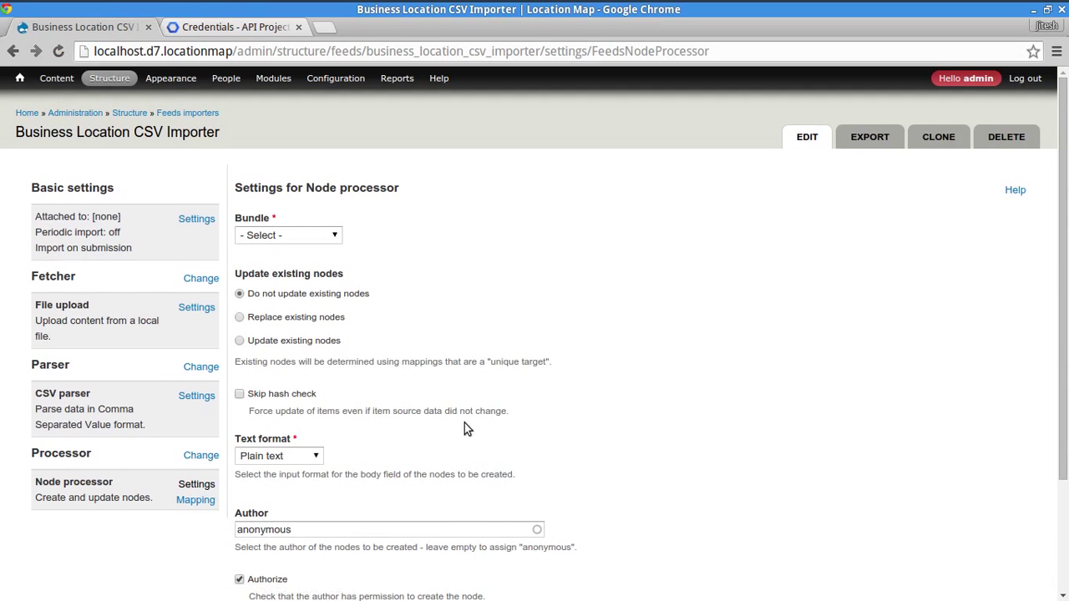
{"action": "left_click", "coordinate": [330, 237]}
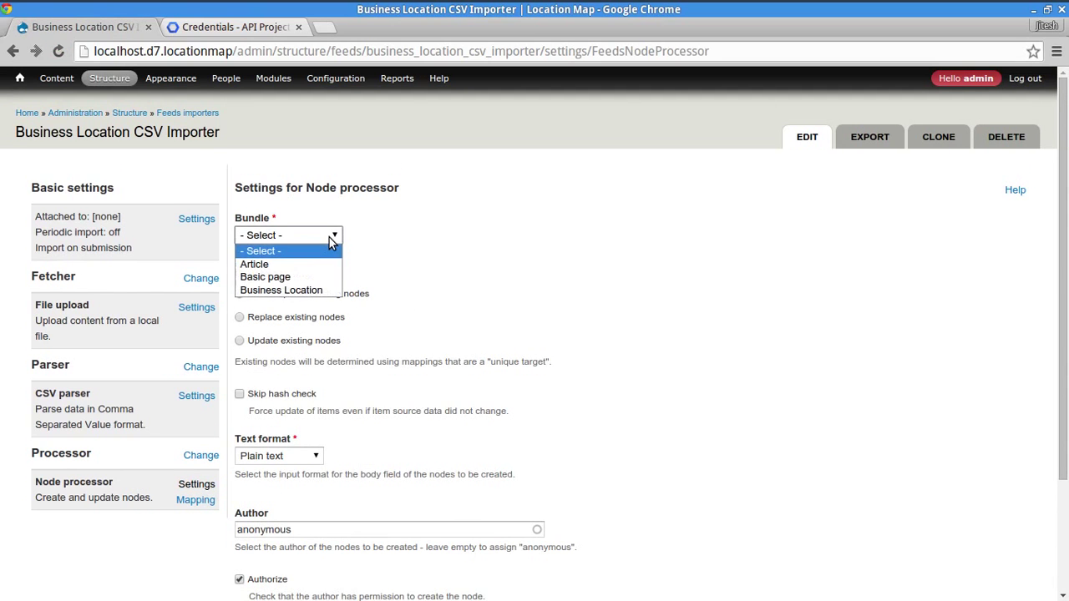
{"action": "left_click", "coordinate": [306, 290]}
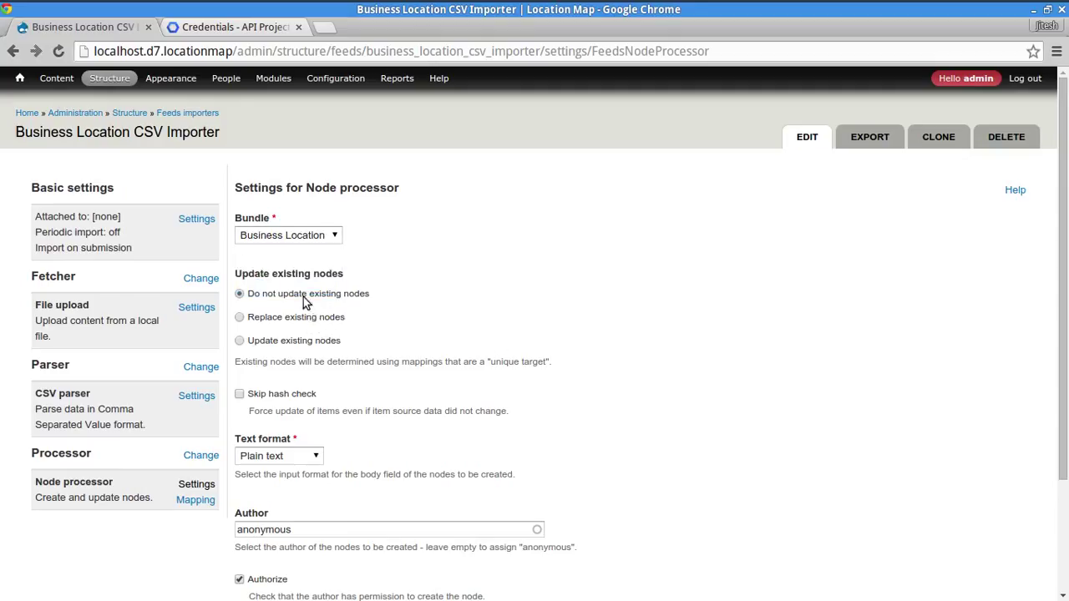
{"action": "left_click_drag", "start_coordinate": [261, 274], "coordinate": [326, 276]}
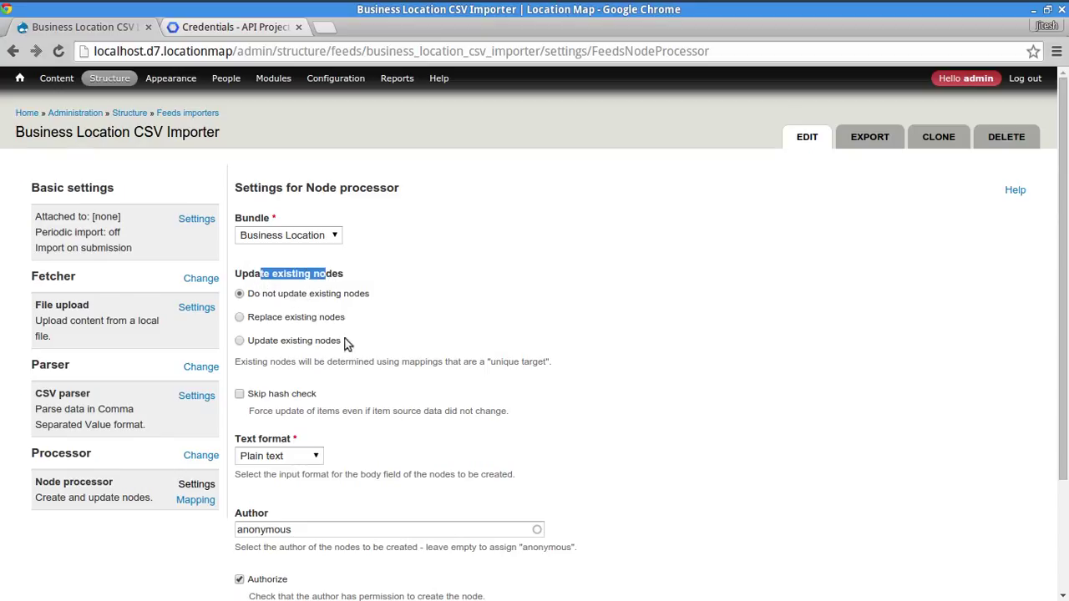
{"action": "double_click", "coordinate": [247, 276]}
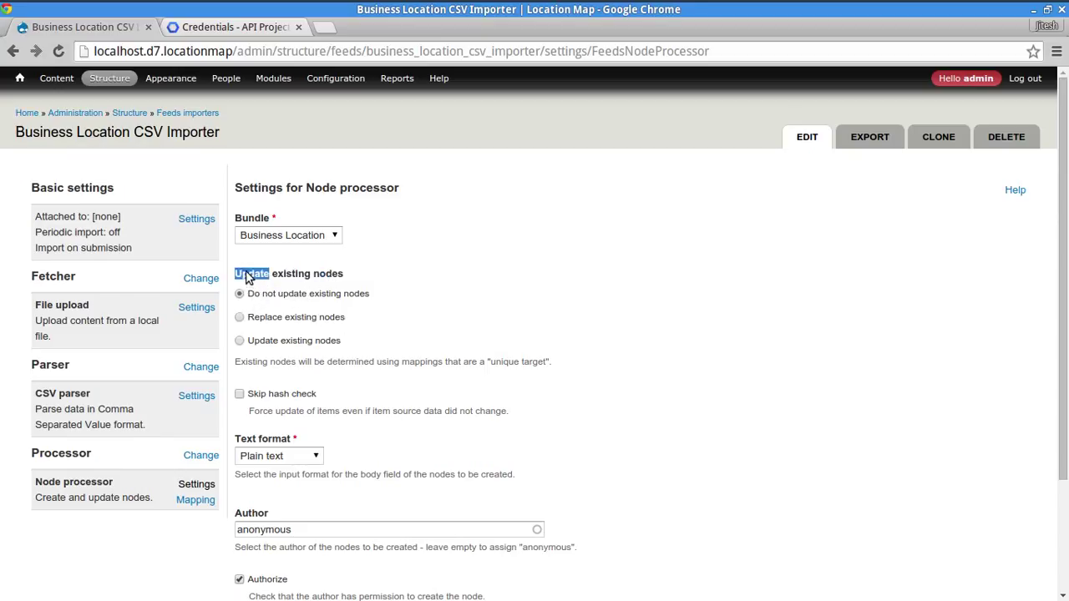
{"action": "left_click", "coordinate": [266, 340]}
- Use Filtered HTML as the text format and admin as the node author
{"action": "scroll", "coordinate": [314, 401], "scroll_direction": "down", "scroll_amount": 3}
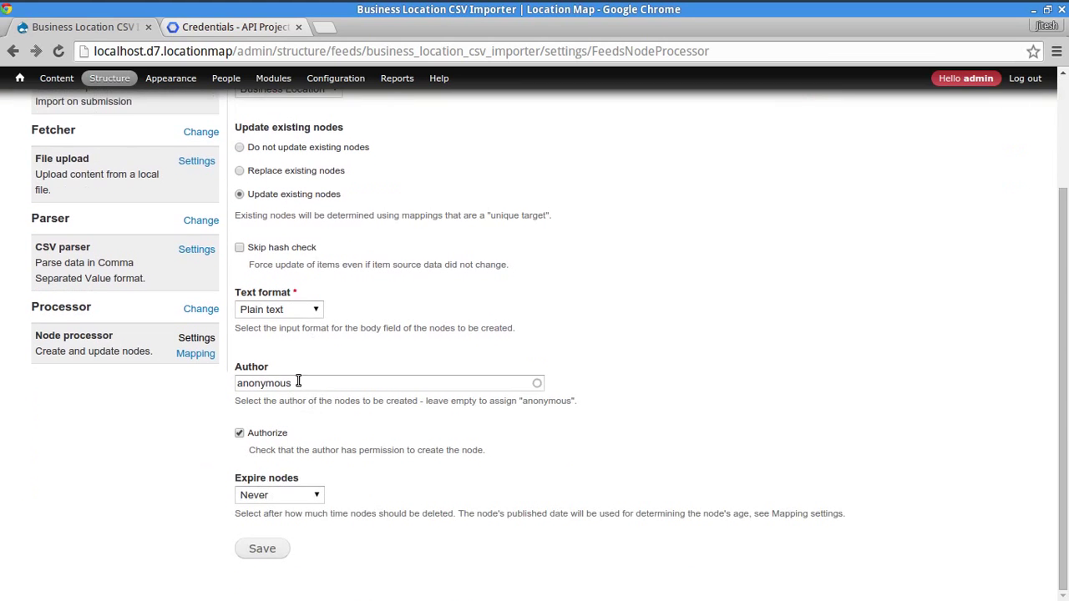
{"action": "left_click", "coordinate": [280, 309]}
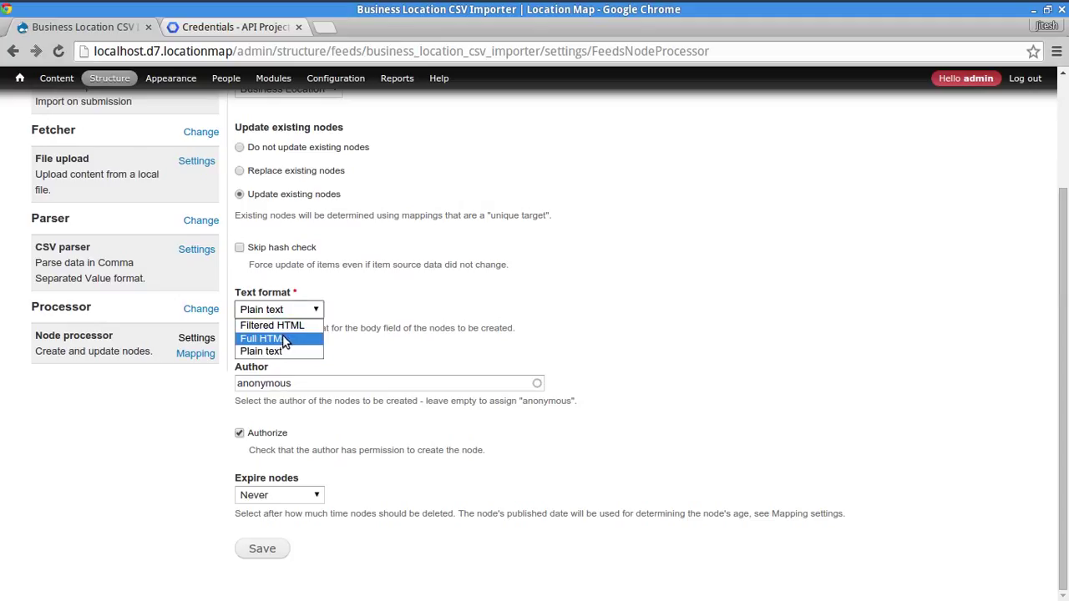
{"action": "left_click", "coordinate": [276, 325]}
{"action": "left_click", "coordinate": [285, 313]}
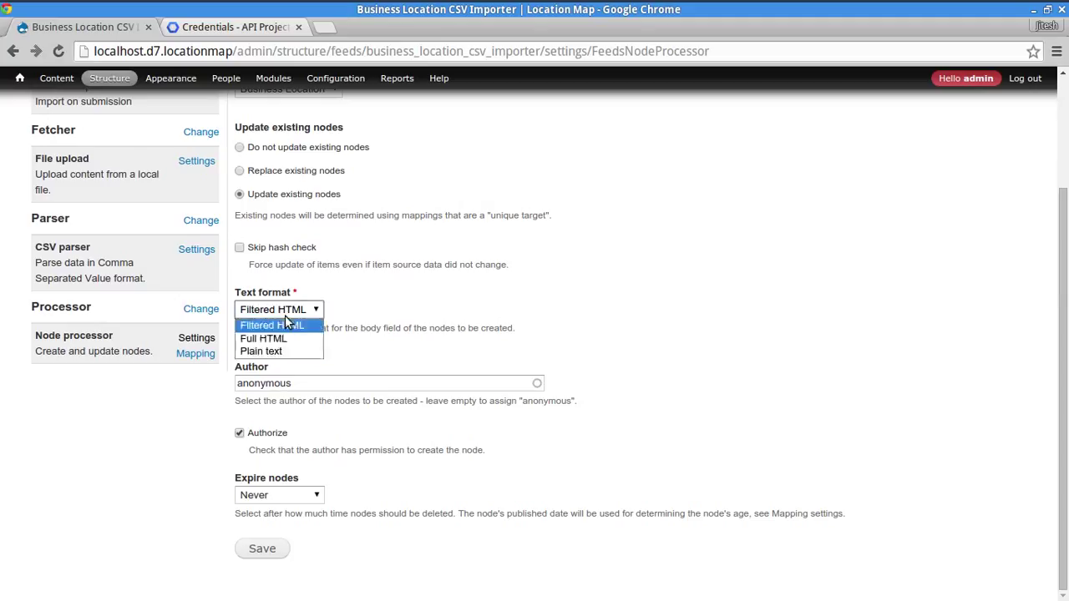
{"action": "left_click", "coordinate": [285, 317]}
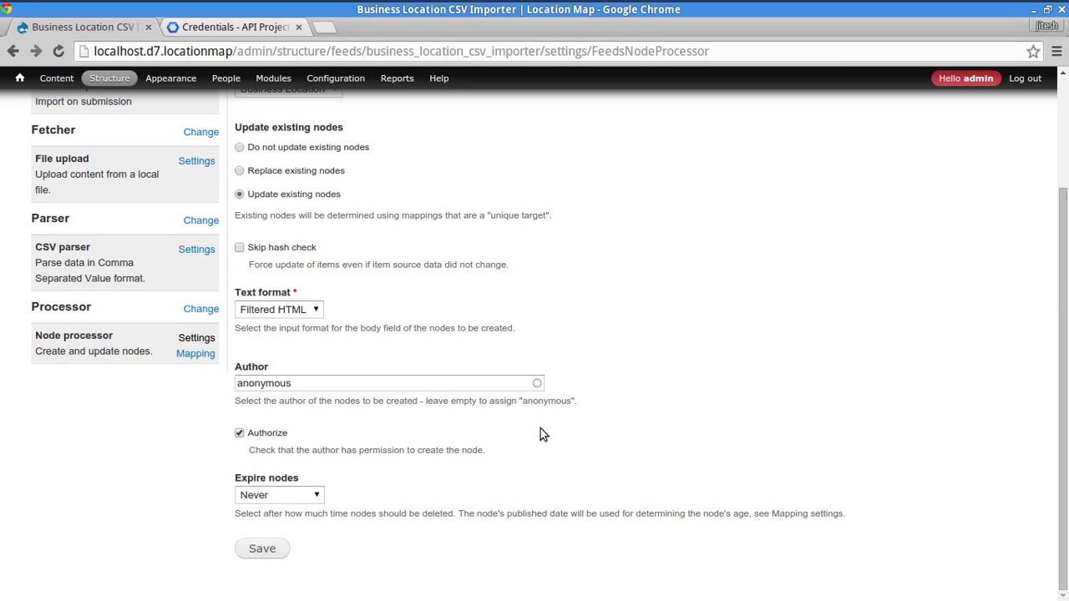
{"action": "double_click", "coordinate": [306, 384]}
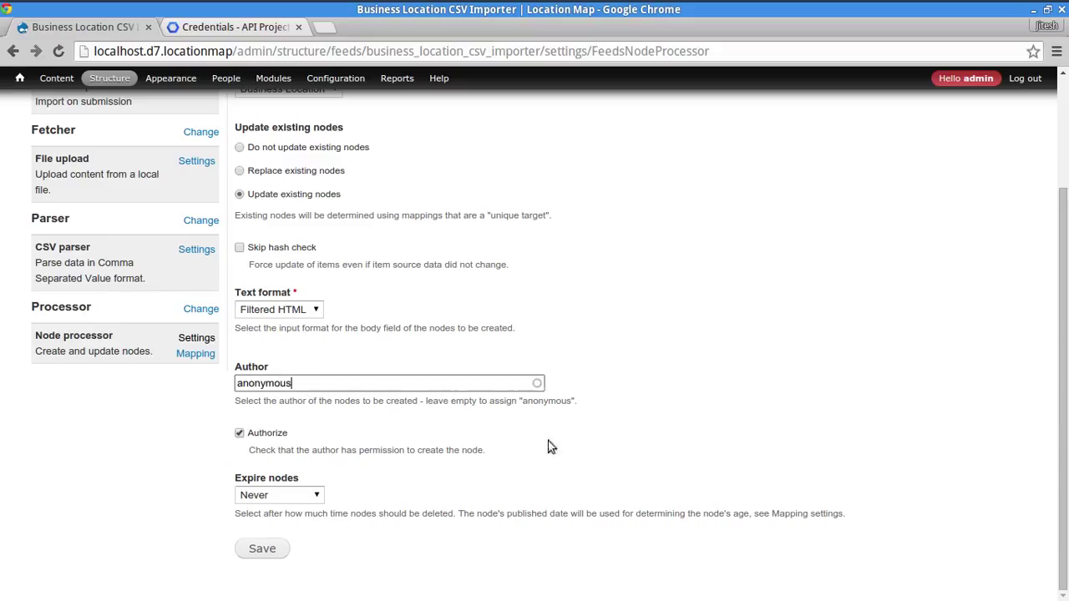
{"action": "left_click", "coordinate": [842, 437]}
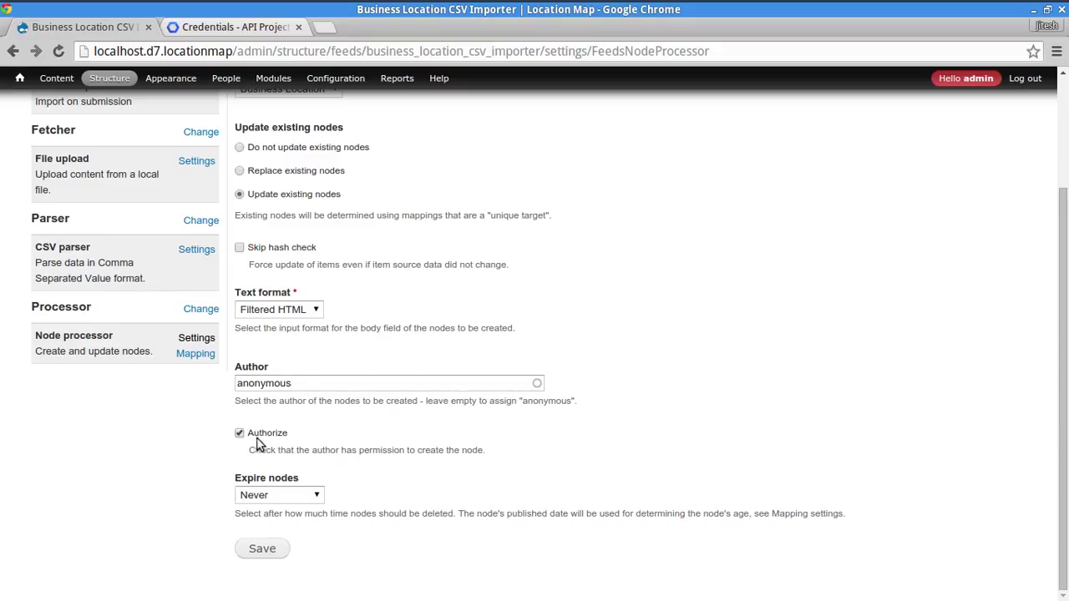
{"action": "double_click", "coordinate": [305, 384]}
{"action": "type", "text": "a"}
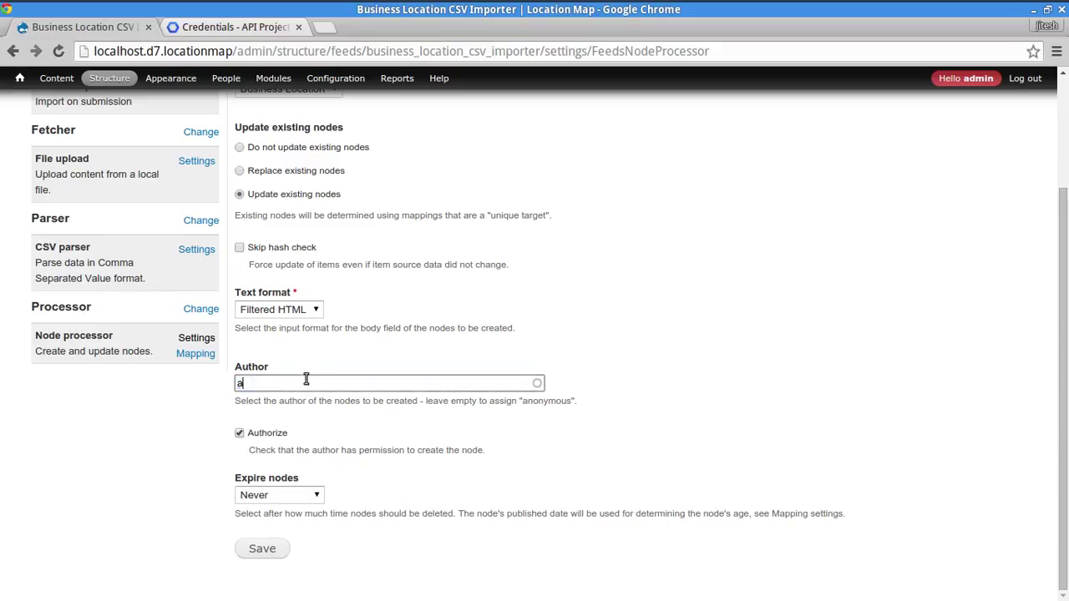
{"action": "type", "text": "dmin"}
{"action": "key", "text": "Tab"}
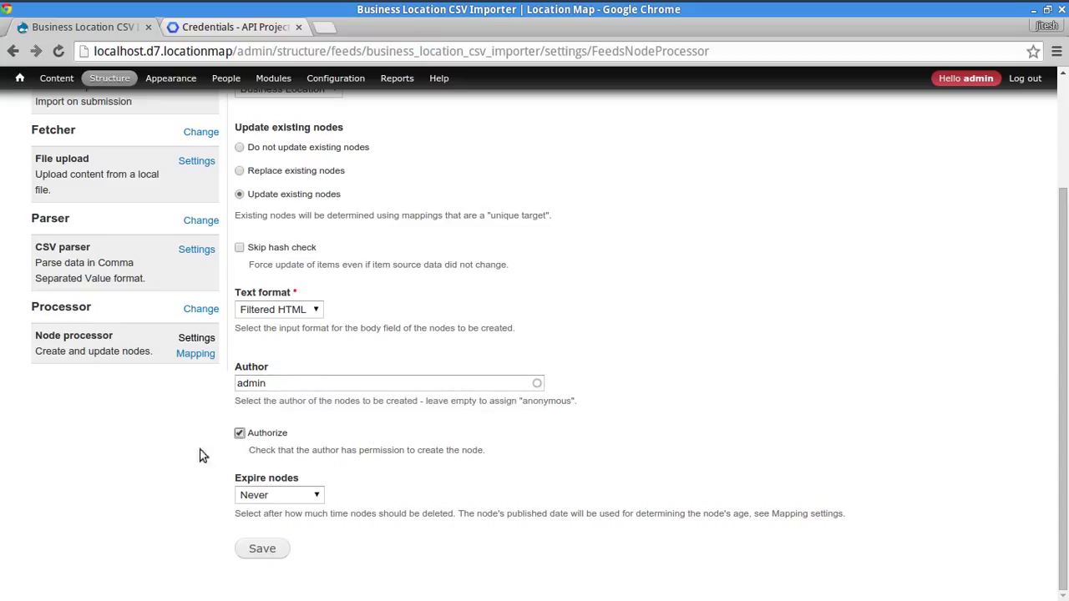
- Keep nodes set to never expire and save the Node processor settings
{"action": "left_click", "coordinate": [261, 452]}
{"action": "left_click_drag", "start_coordinate": [262, 452], "coordinate": [460, 453]}
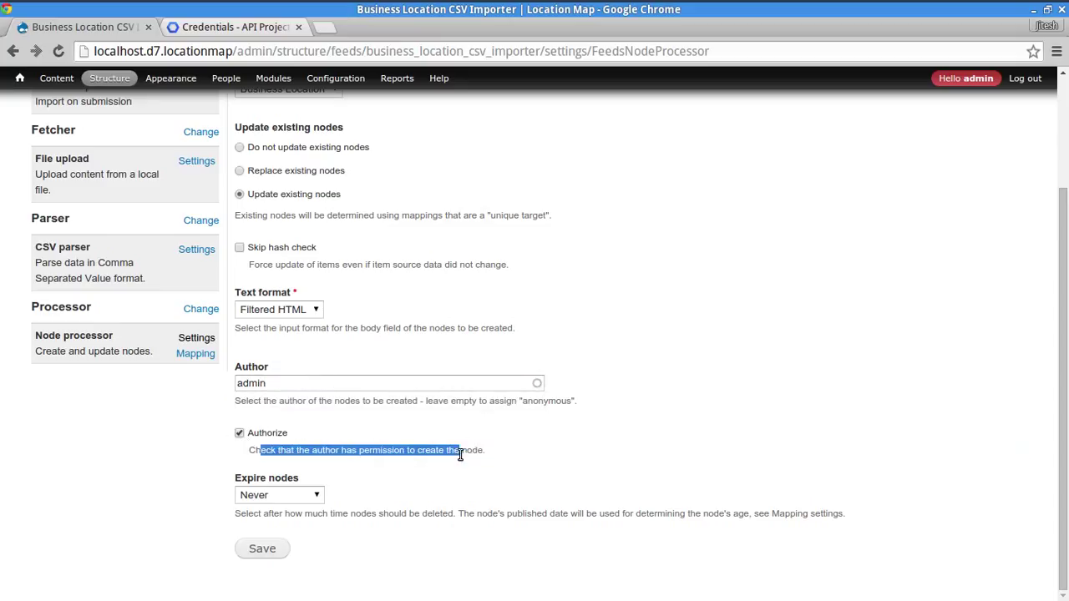
{"action": "left_click", "coordinate": [567, 455]}
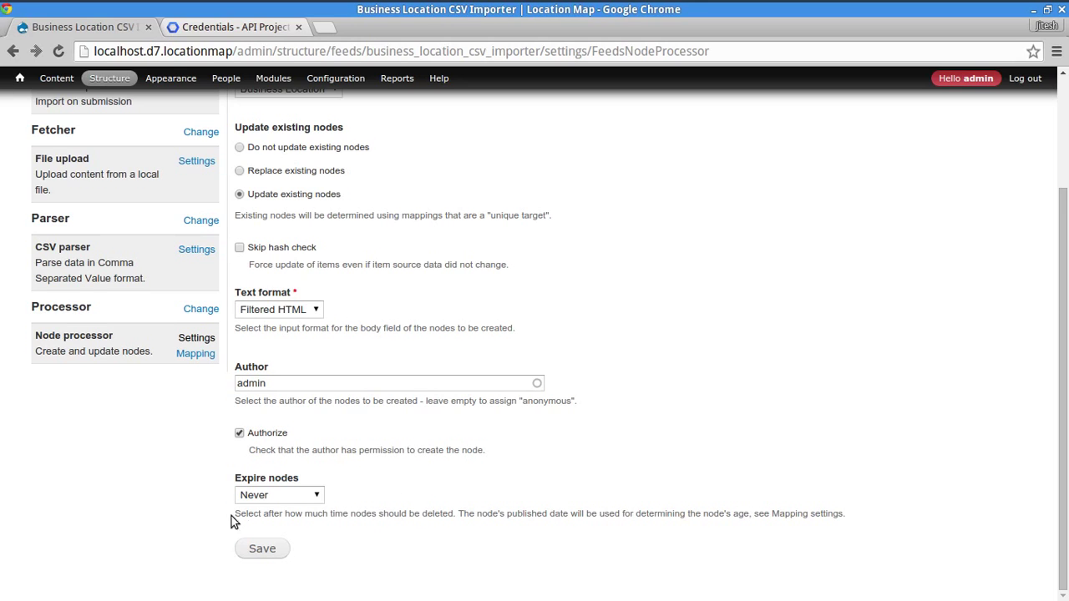
{"action": "left_click", "coordinate": [291, 499]}
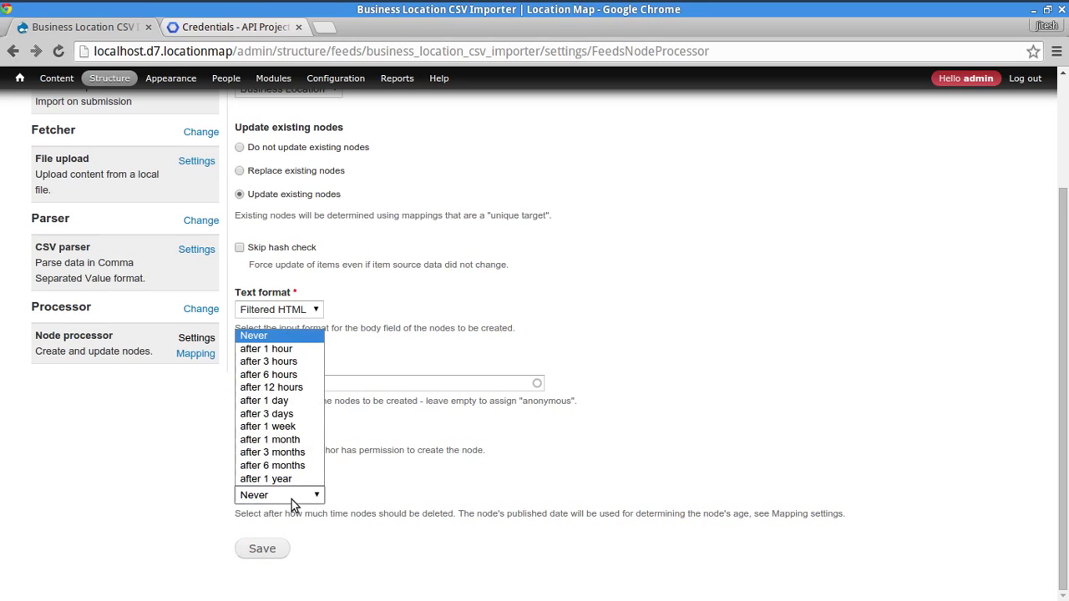
{"action": "left_click", "coordinate": [417, 549]}
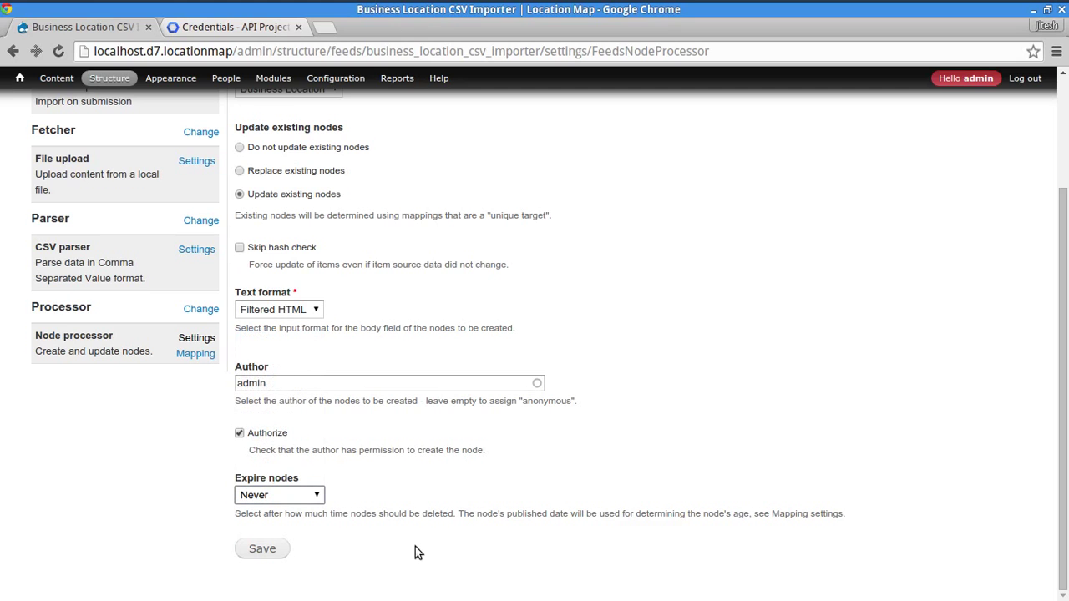
{"action": "left_click", "coordinate": [263, 550]}
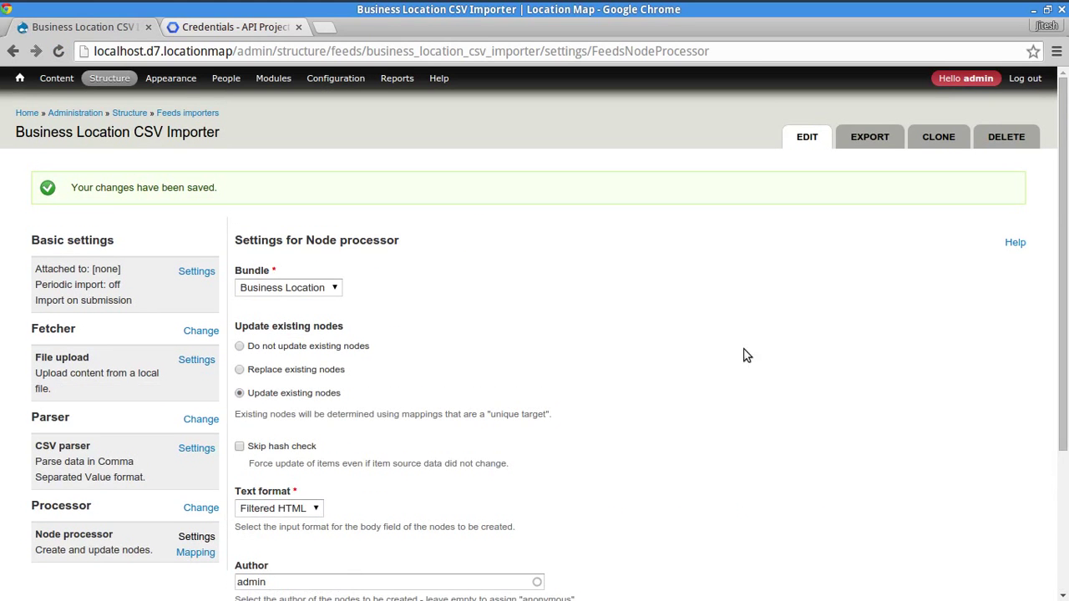
- Go to the importer's Mapping page, then bring up the us-500.csv spreadsheet
{"action": "scroll", "coordinate": [221, 426], "scroll_direction": "down", "scroll_amount": 5}
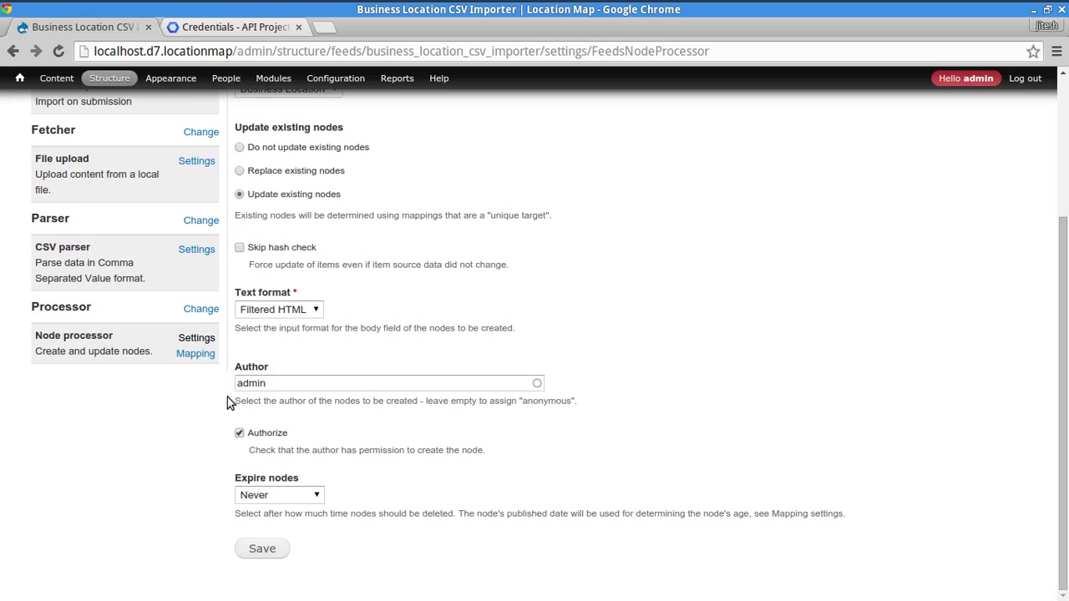
{"action": "left_click", "coordinate": [193, 355]}
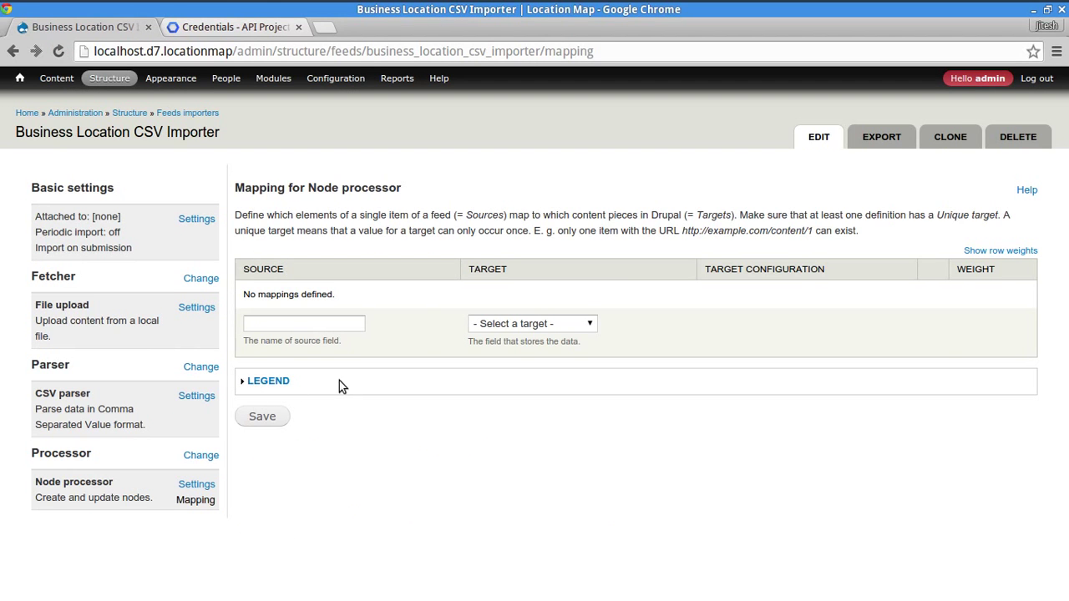
{"action": "key", "text": "alt+Tab"}
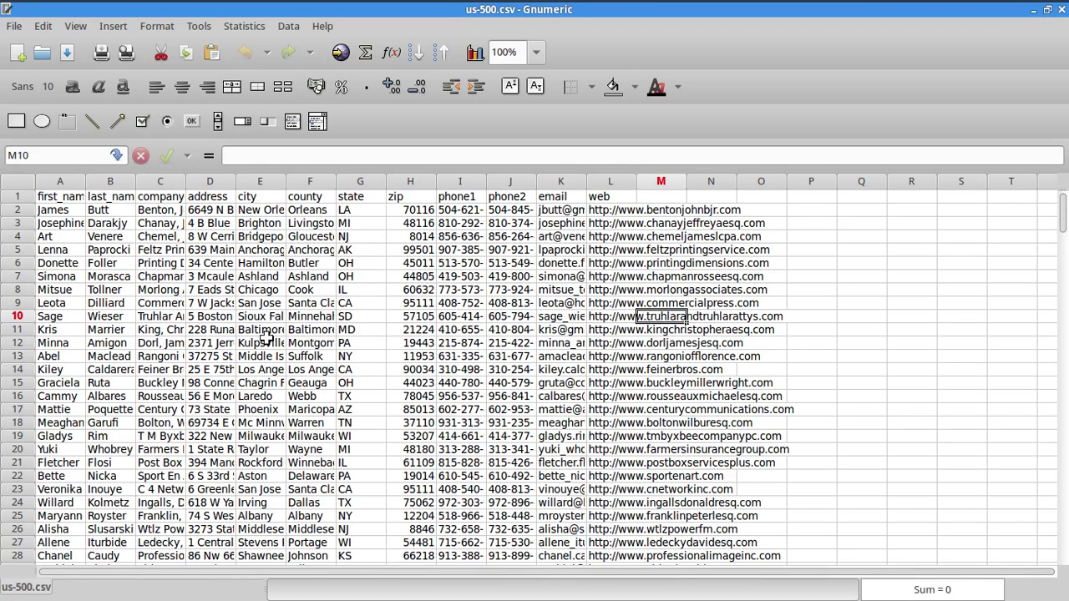
- Copy the company_name header from cell C1 of us-500.csv into the mapping Source field
{"action": "left_click", "coordinate": [249, 274]}
{"action": "key", "text": "alt+Tab"}
{"action": "left_click", "coordinate": [278, 327]}
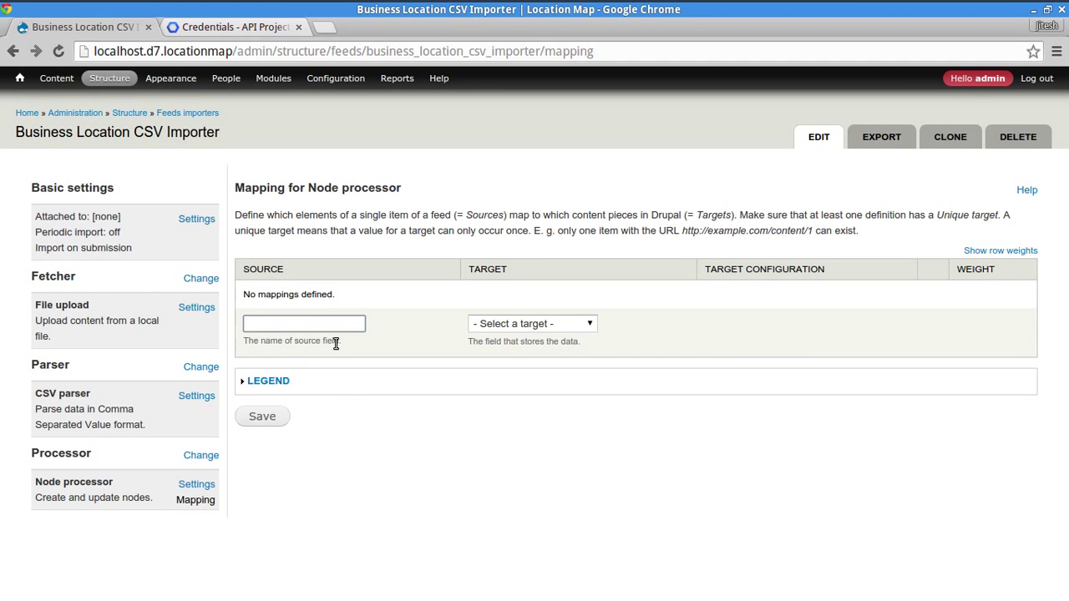
{"action": "key", "text": "alt+Tab"}
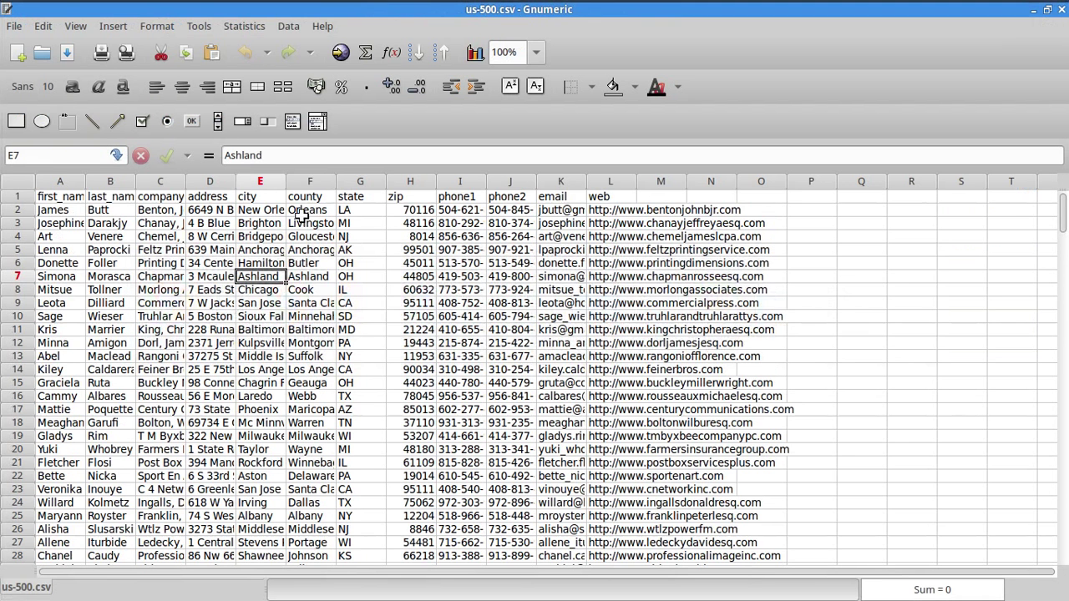
{"action": "left_click", "coordinate": [160, 197]}
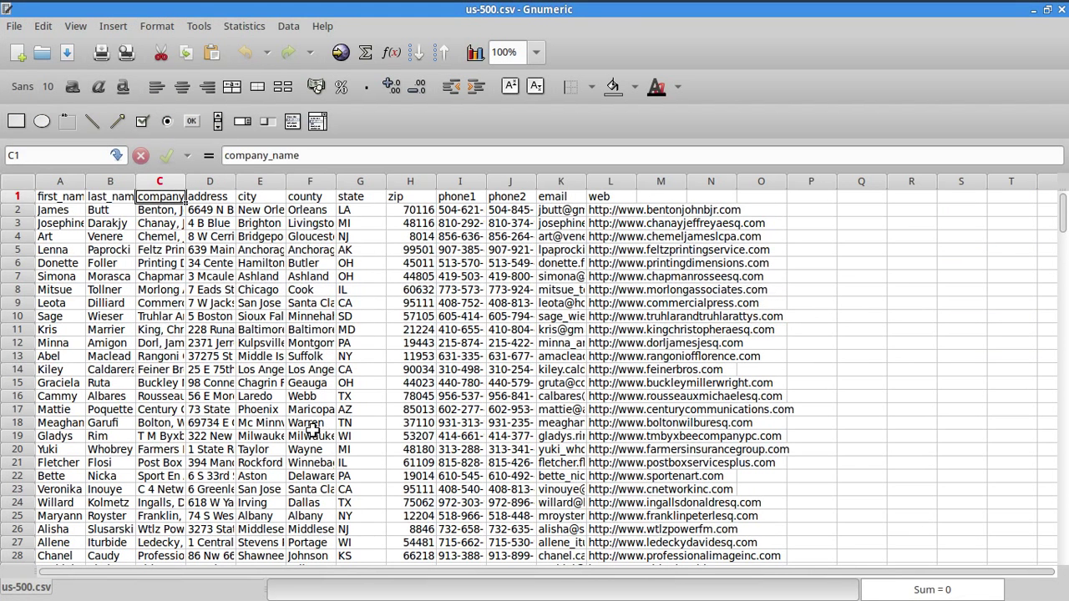
{"action": "key", "text": "ctrl+c"}
{"action": "key", "text": "alt+Tab"}
{"action": "key", "text": "ctrl+v"}
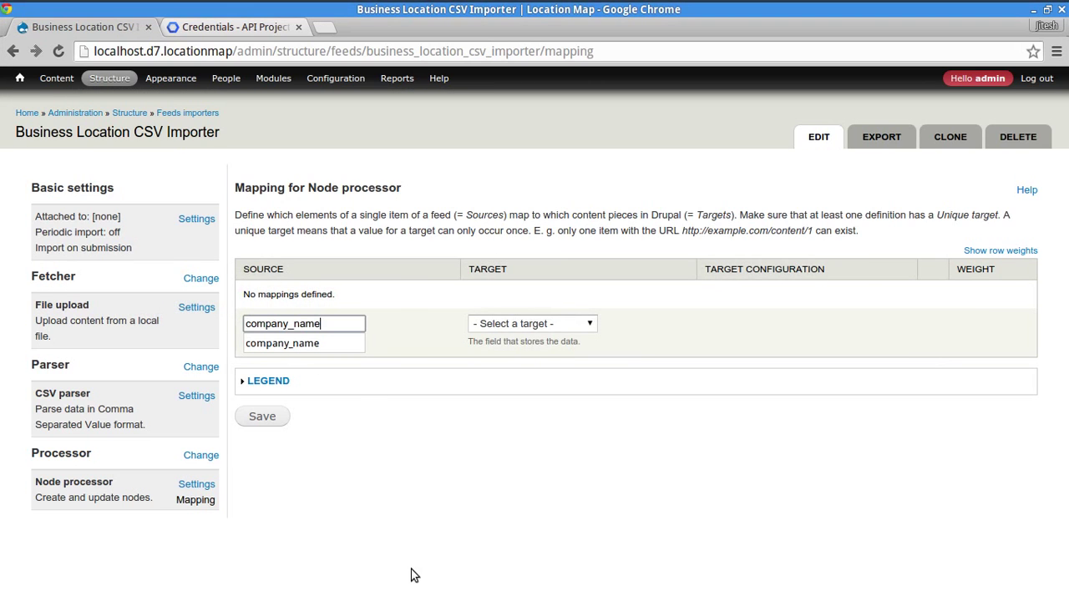
- Add a company_name to Title mapping and mark it as Unique
{"action": "left_click", "coordinate": [534, 324]}
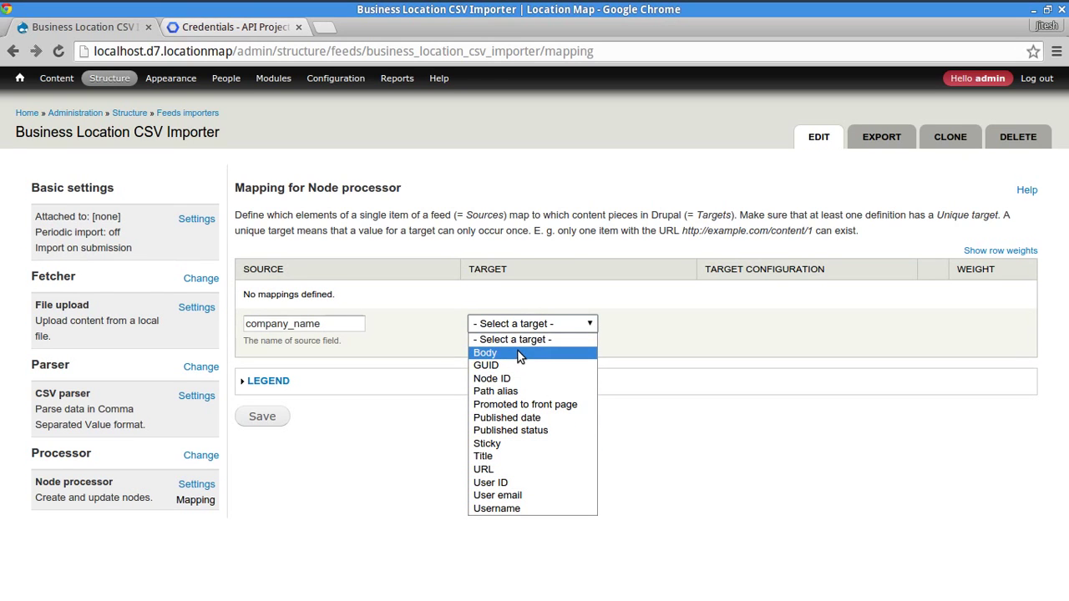
{"action": "left_click", "coordinate": [513, 457]}
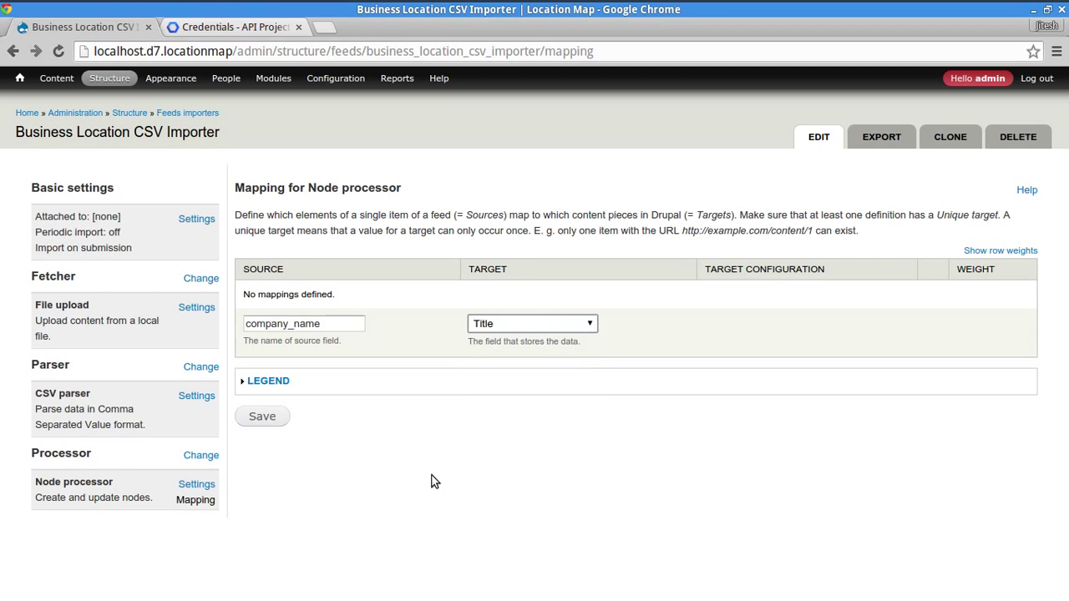
{"action": "left_click", "coordinate": [263, 417]}
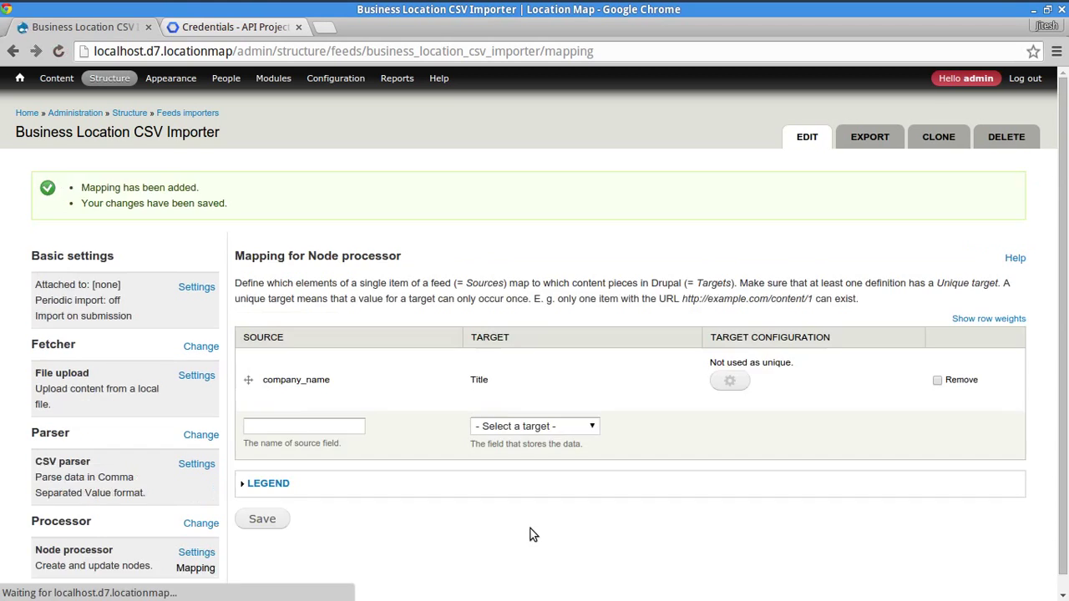
{"action": "left_click", "coordinate": [743, 382]}
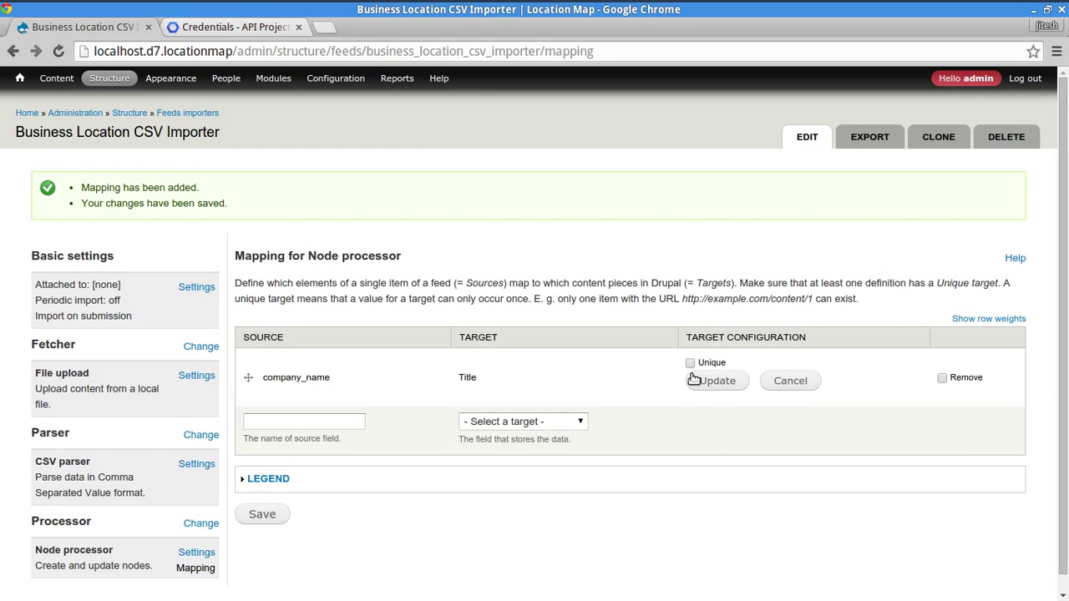
{"action": "left_click", "coordinate": [690, 364]}
{"action": "left_click", "coordinate": [710, 382]}
- Save the mapping changes and look over the remaining mapping targets
{"action": "scroll", "coordinate": [509, 493], "scroll_direction": "down", "scroll_amount": 1}
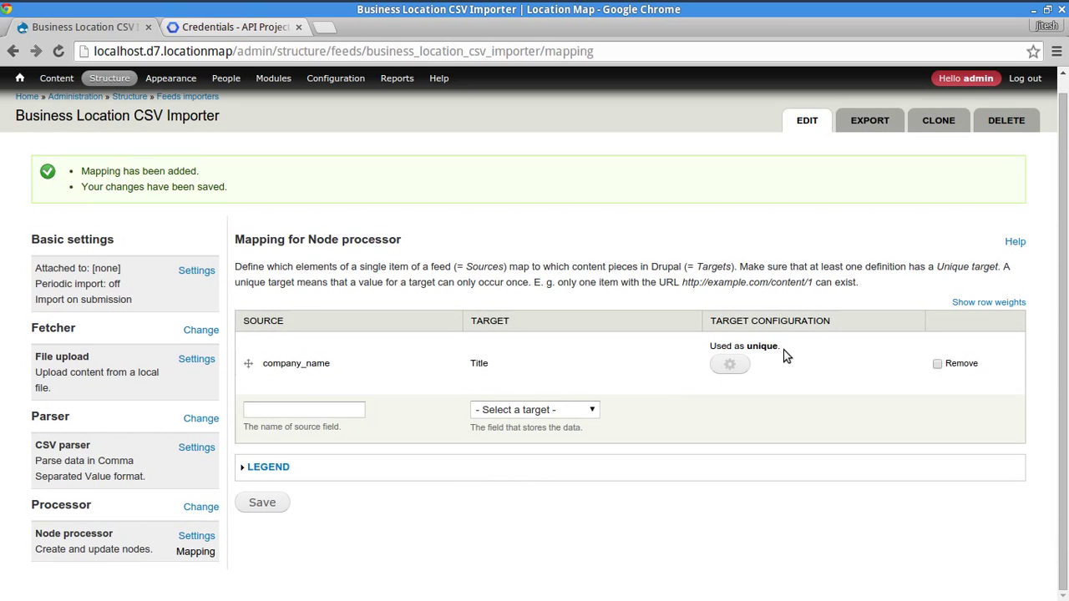
{"action": "left_click", "coordinate": [261, 504]}
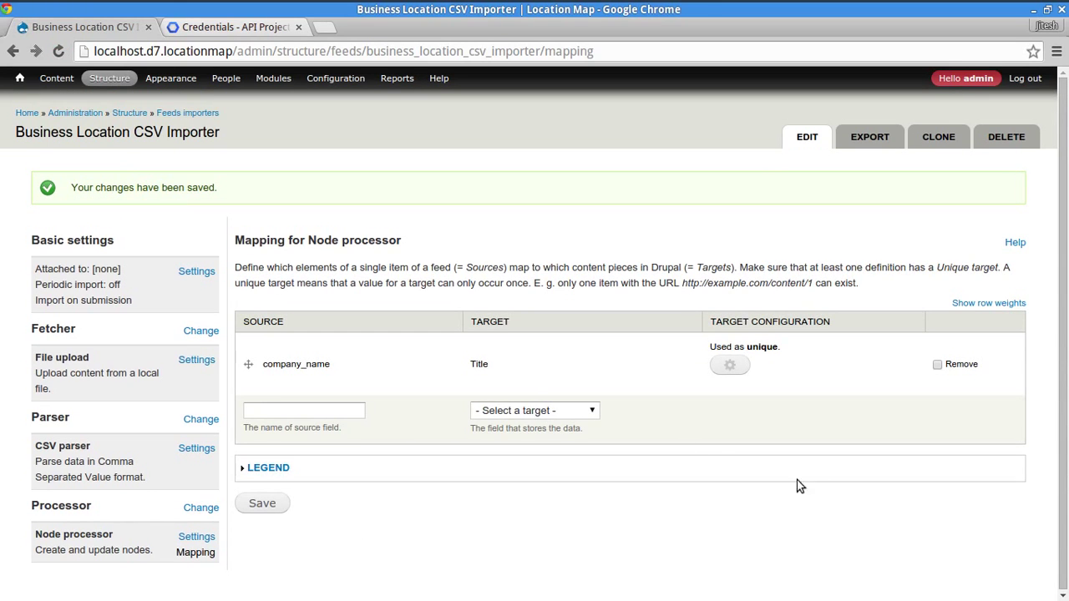
{"action": "left_click", "coordinate": [535, 407]}
{"action": "left_click", "coordinate": [494, 506]}
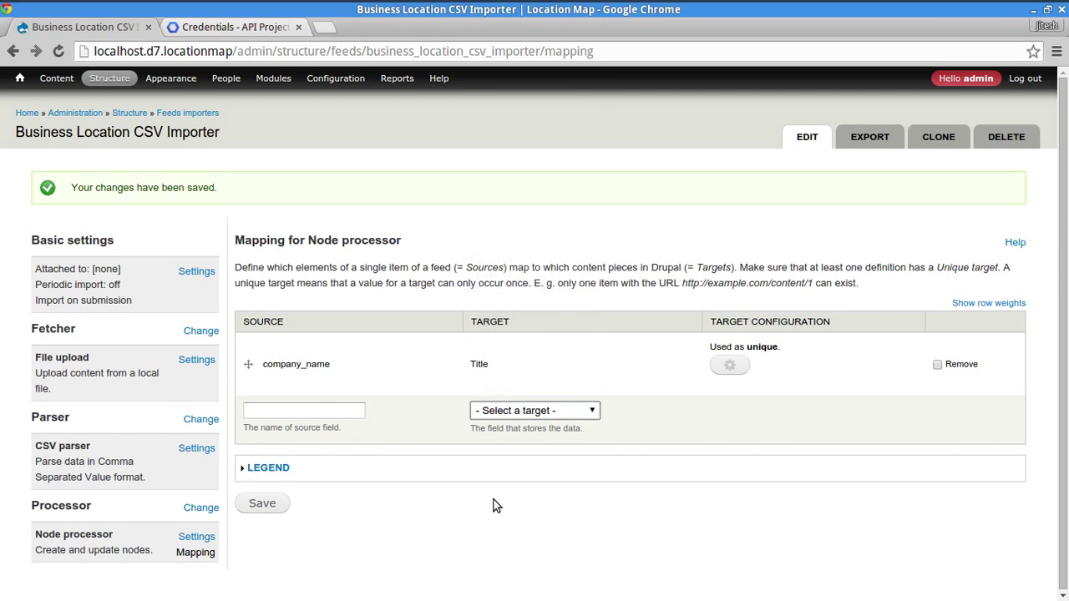
{"action": "key", "text": "alt+Tab"}
{"action": "key", "text": "alt+Tab"}
{"action": "key", "text": "alt+Tab"}
{"action": "key", "text": "alt+Tab"}
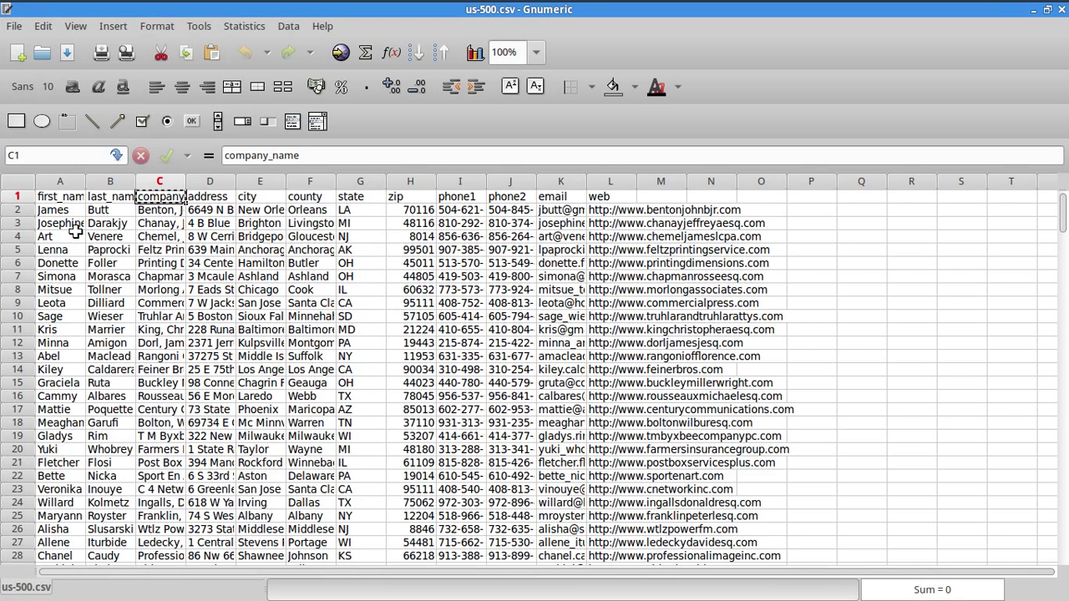
{"action": "left_click_drag", "start_coordinate": [52, 209], "coordinate": [115, 209]}
{"action": "left_click", "coordinate": [178, 213]}
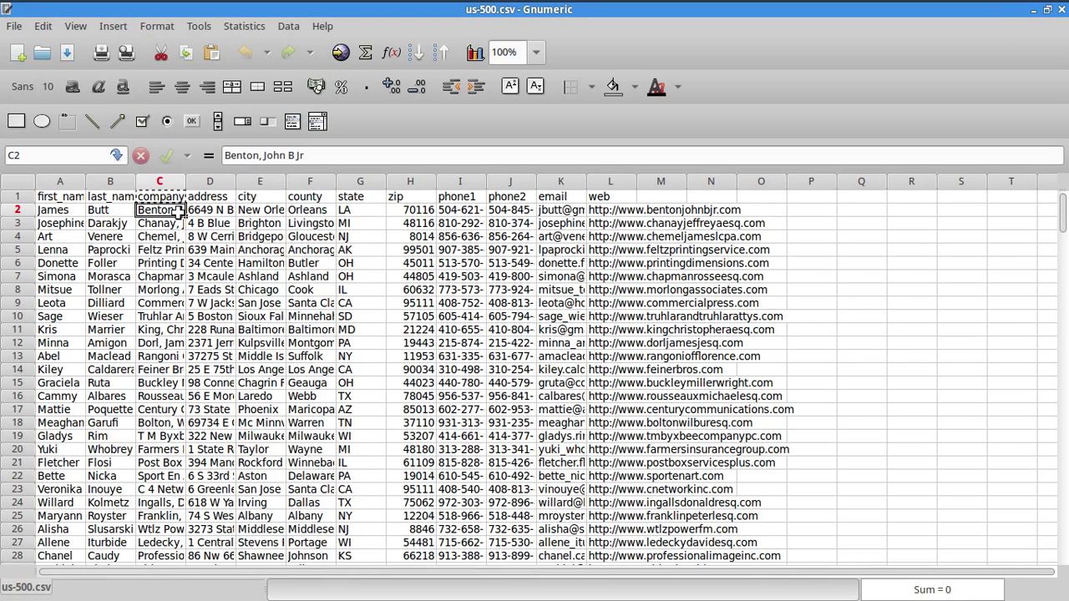
{"action": "left_click_drag", "start_coordinate": [223, 209], "coordinate": [422, 210]}
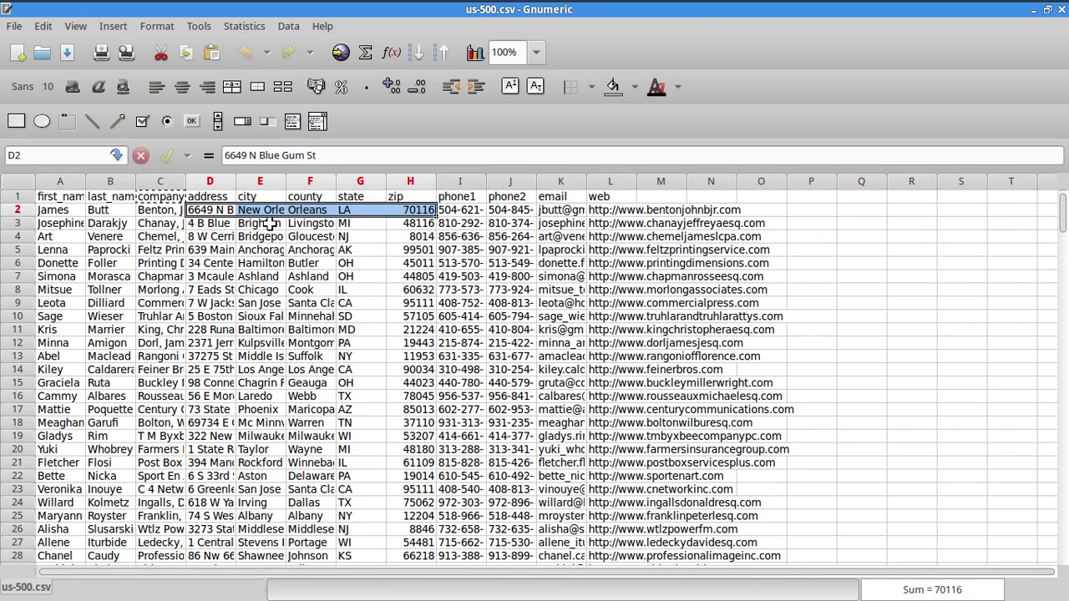
{"action": "left_click", "coordinate": [462, 210]}
{"action": "key", "text": "alt+Tab"}
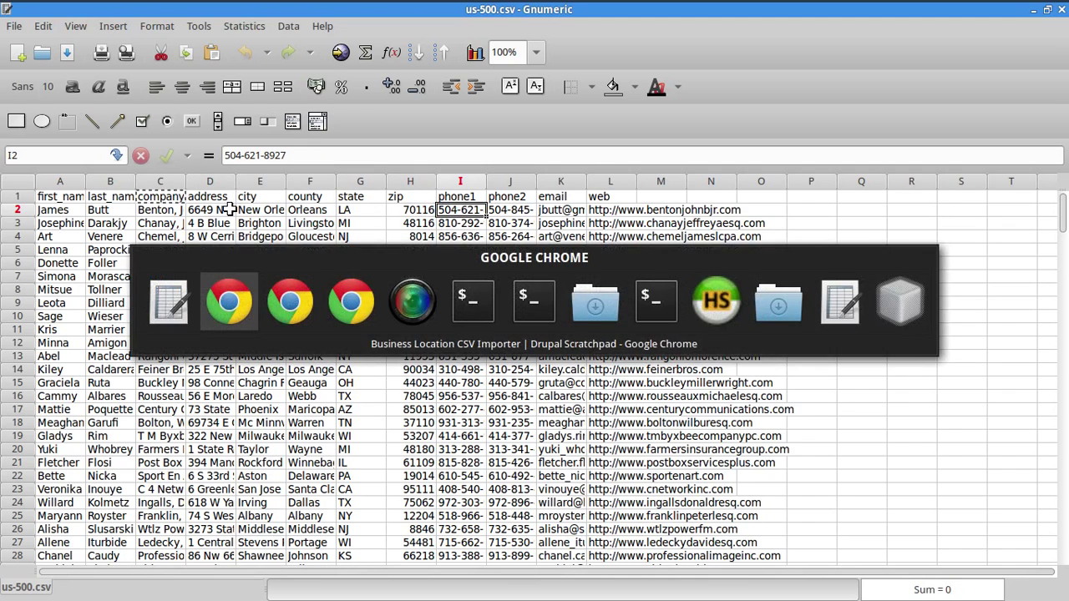
- Review the mapping target list without adding a target, then go to the terminal
{"action": "key", "text": "alt+Tab"}
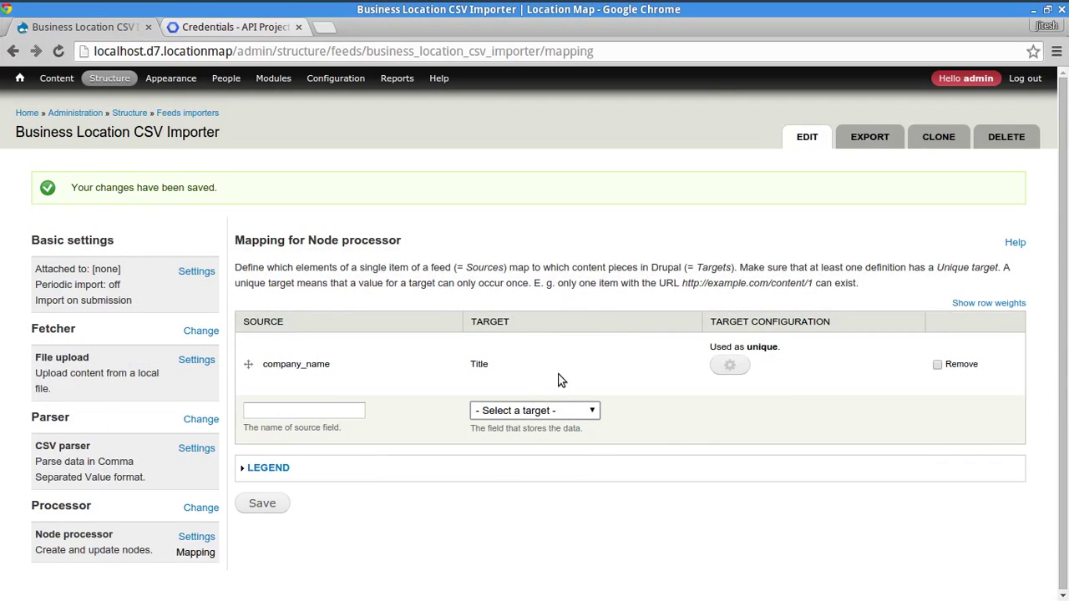
{"action": "left_click", "coordinate": [543, 411]}
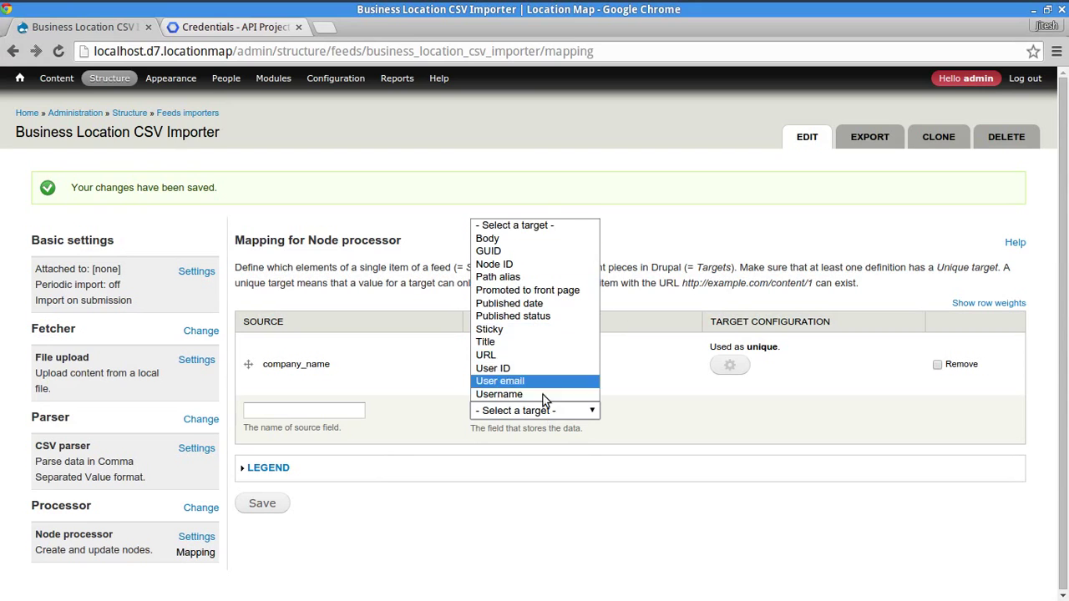
{"action": "left_click", "coordinate": [508, 548]}
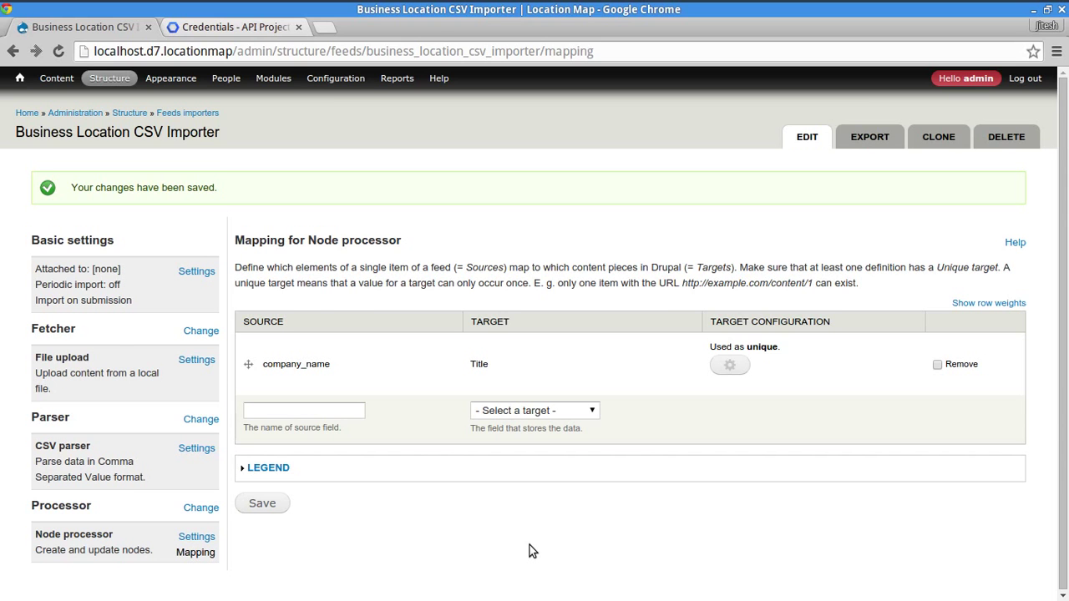
{"action": "key", "text": "alt+Tab"}
{"action": "key", "text": "alt+Tab"}
{"action": "key", "text": "alt+Tab"}
{"action": "key", "text": "alt+Tab"}
{"action": "key", "text": "alt+Tab"}
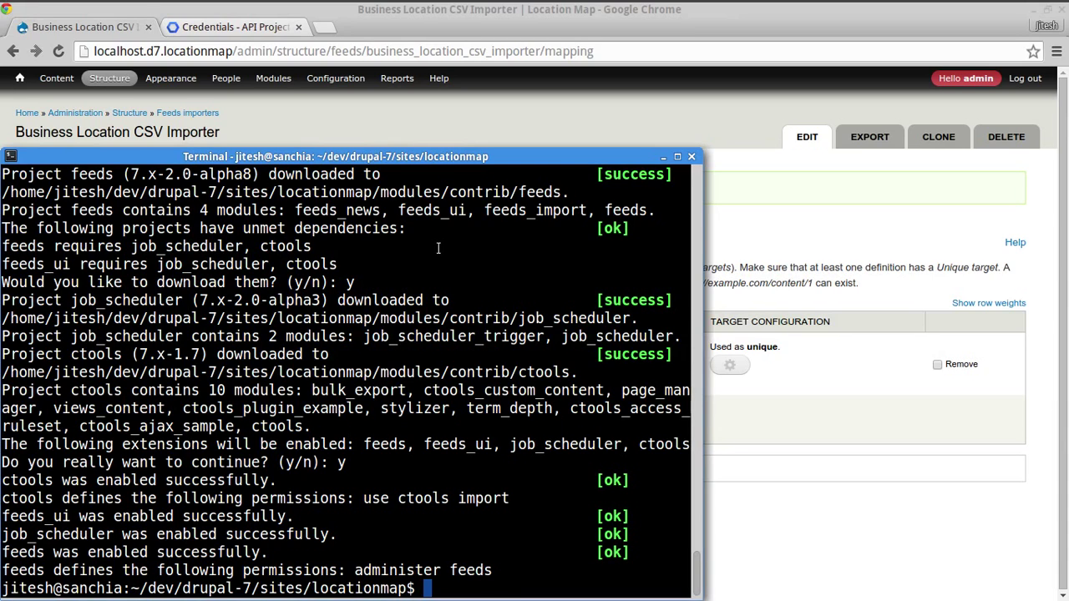
- Begin a 'drush dl' command and load drupal.org/project/location_feeds, selecting the project name
{"action": "type", "text": "drush dl"}
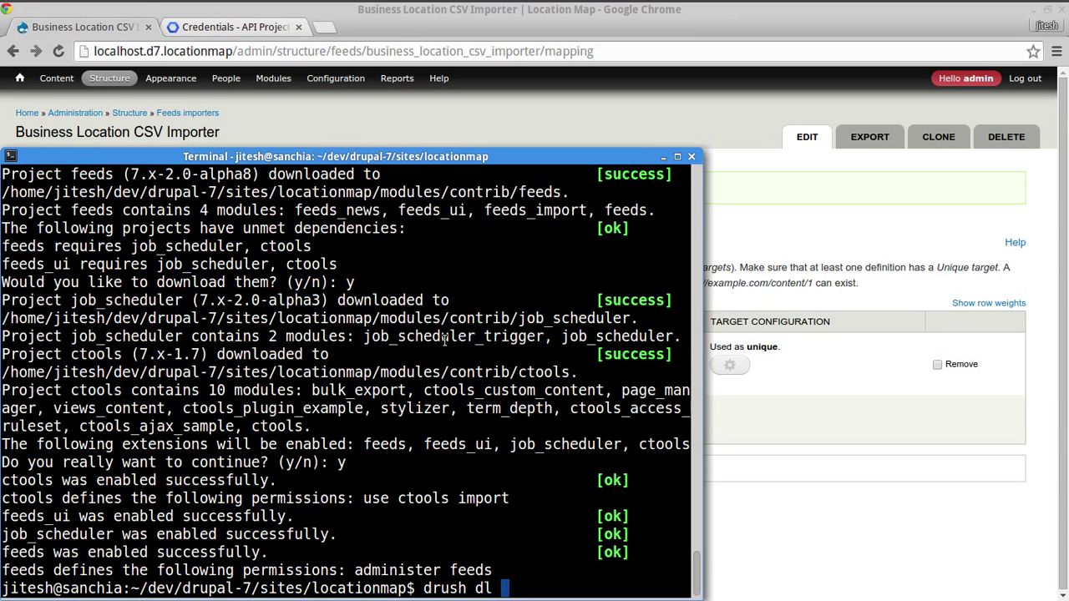
{"action": "left_click", "coordinate": [248, 29]}
{"action": "key", "text": "ctrl+l"}
{"action": "type", "text": "dr"}
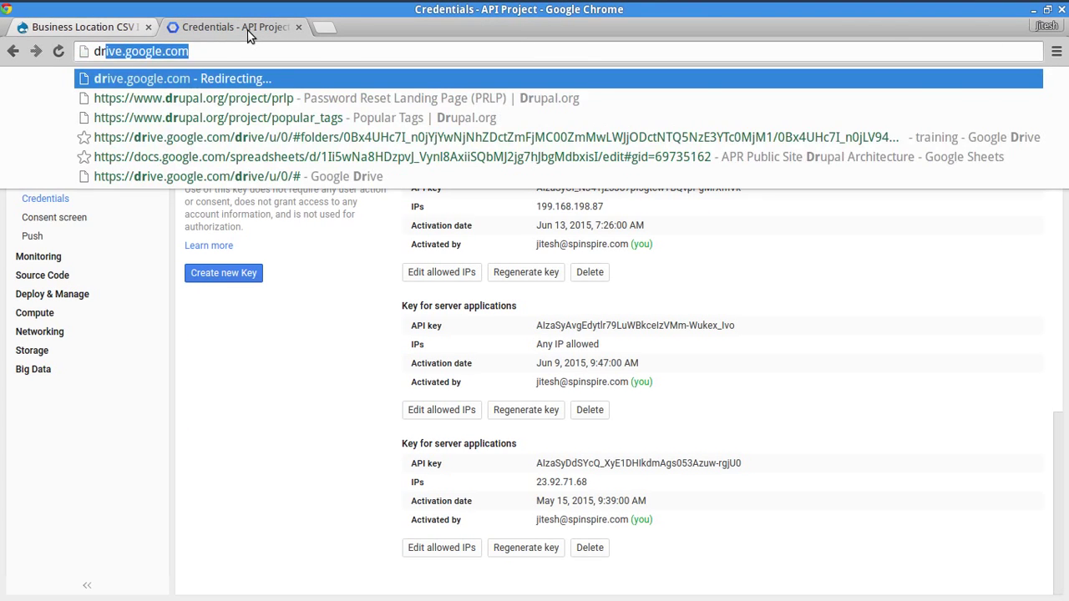
{"action": "type", "text": "upal.org/project/"}
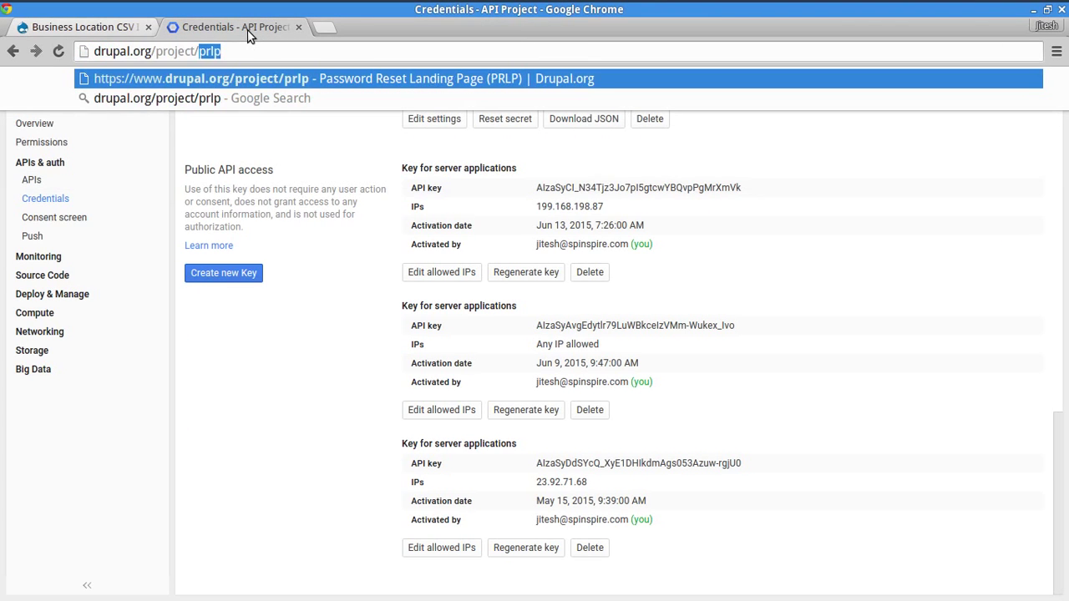
{"action": "type", "text": "location"}
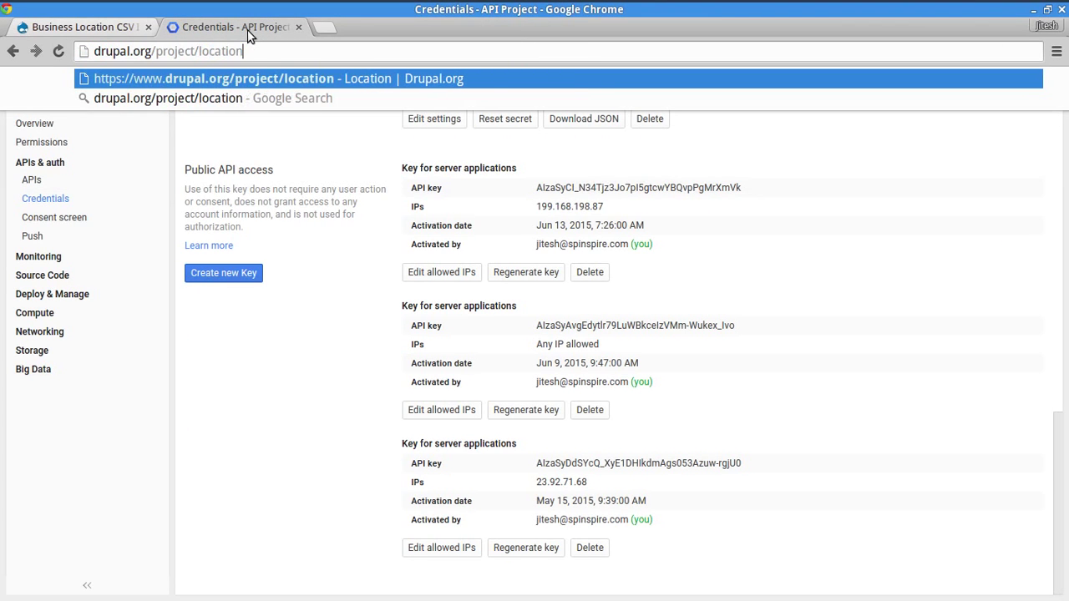
{"action": "type", "text": "_feeds"}
{"action": "key", "text": "Return"}
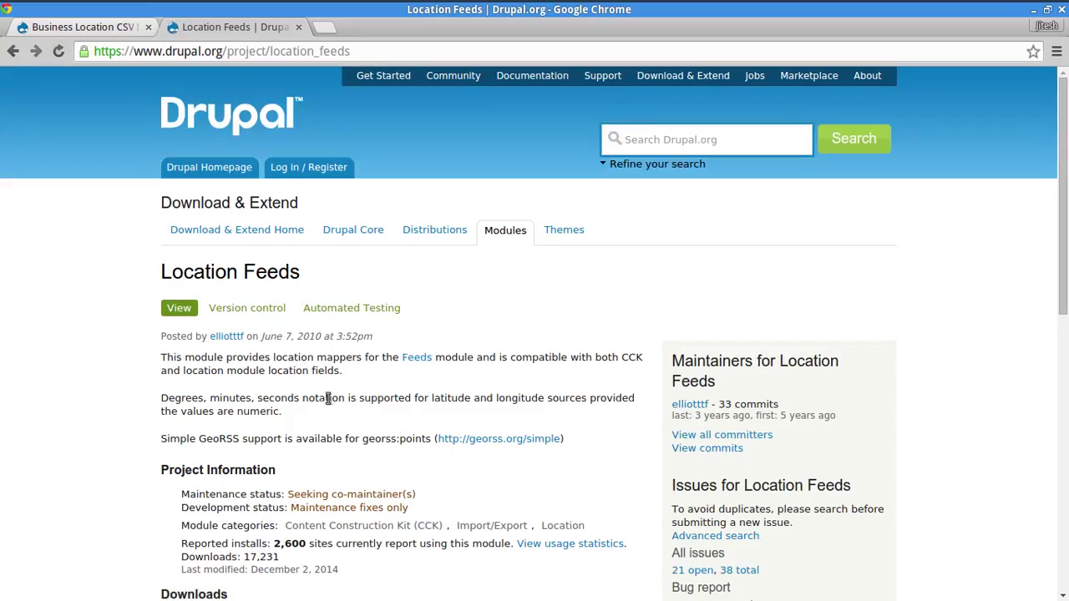
{"action": "double_click", "coordinate": [330, 51]}
{"action": "key", "text": "super+c"}
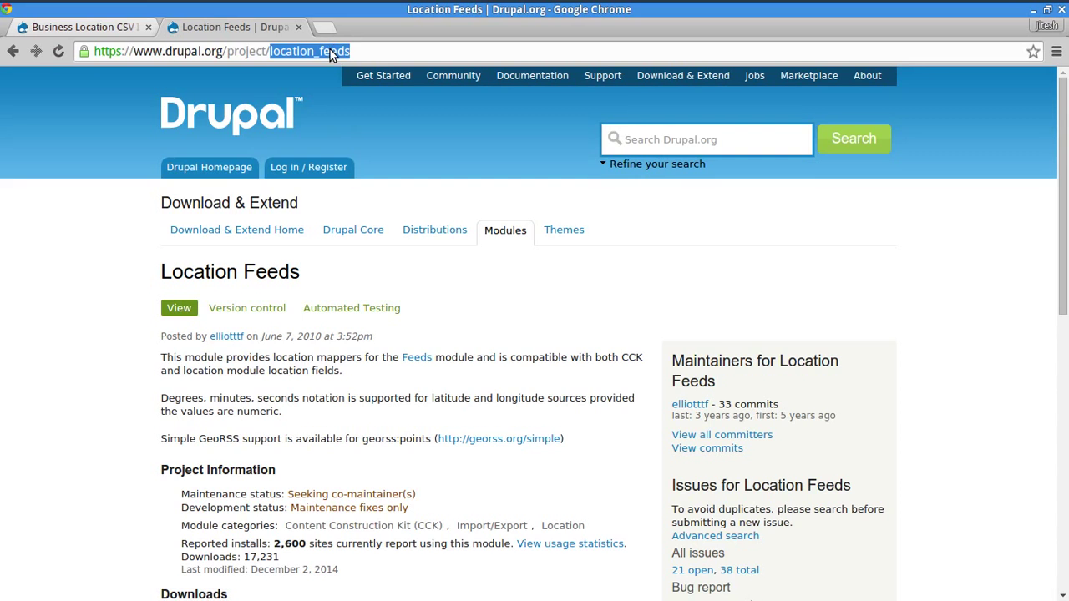
{"action": "scroll", "coordinate": [34, 357], "scroll_direction": "down", "scroll_amount": 5}
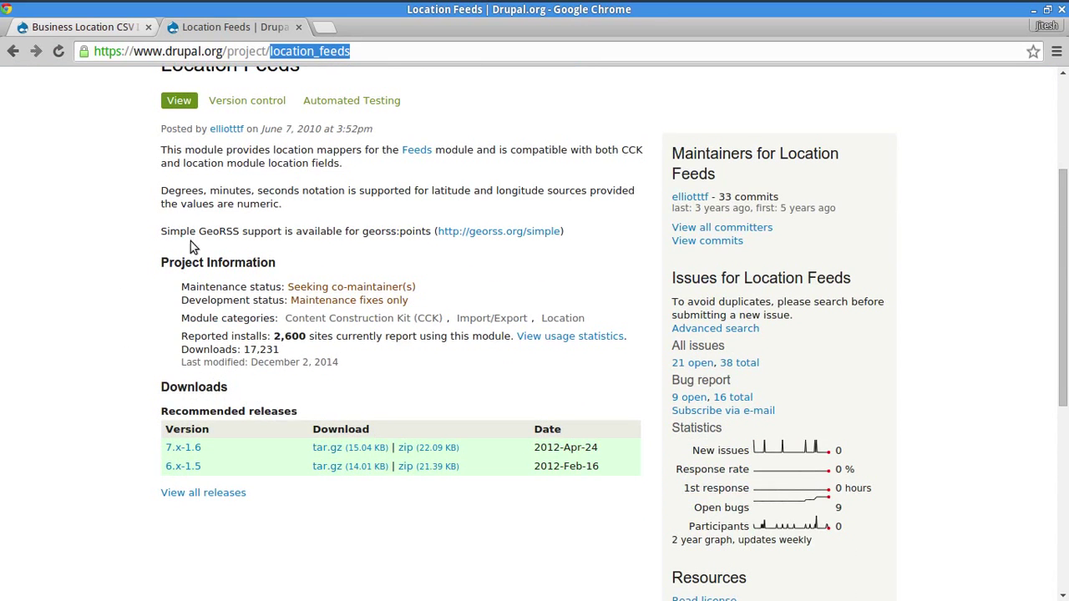
{"action": "key", "text": "alt+Tab"}
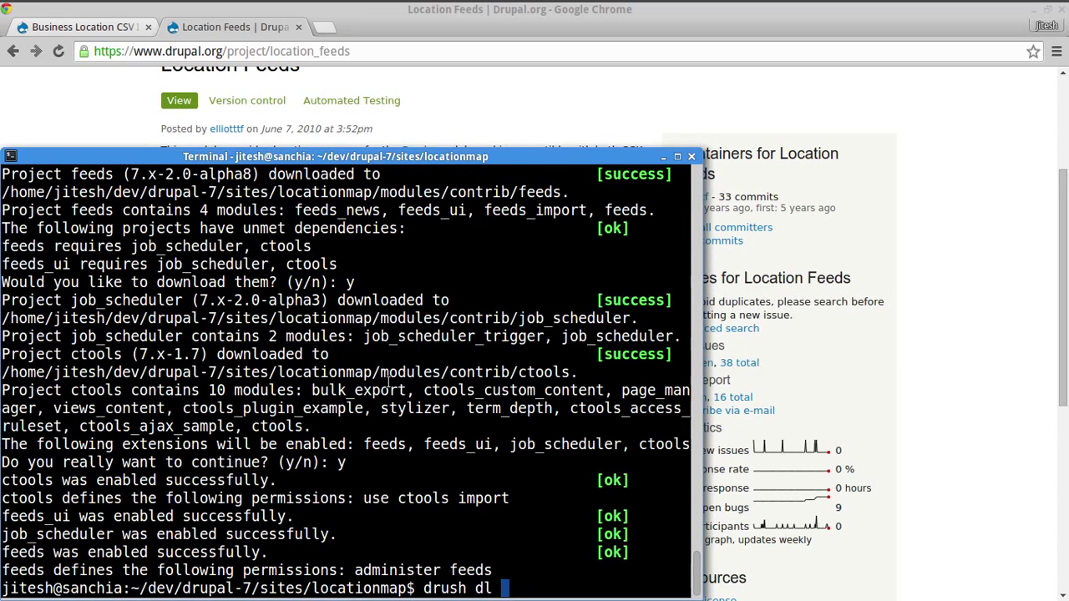
- Run 'drush -y en location_feeds' to download and enable the module
{"action": "middle_click", "coordinate": [390, 380]}
{"action": "key", "text": "ctrl+Left"}
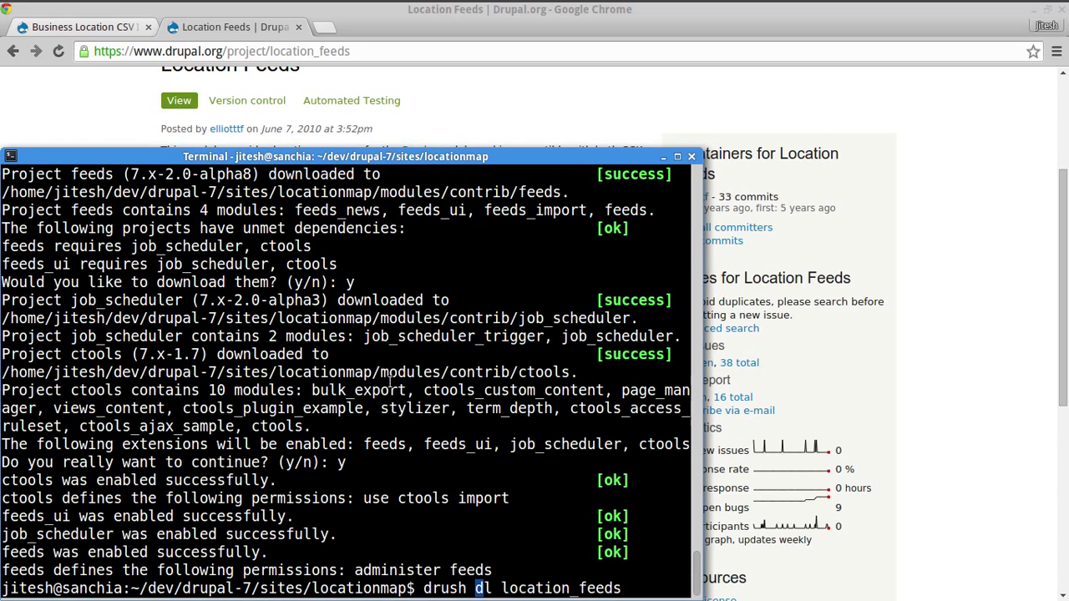
{"action": "key", "text": "ctrl+Left"}
{"action": "key", "text": "Delete"}
{"action": "key", "text": "Delete"}
{"action": "type", "text": "-y en"}
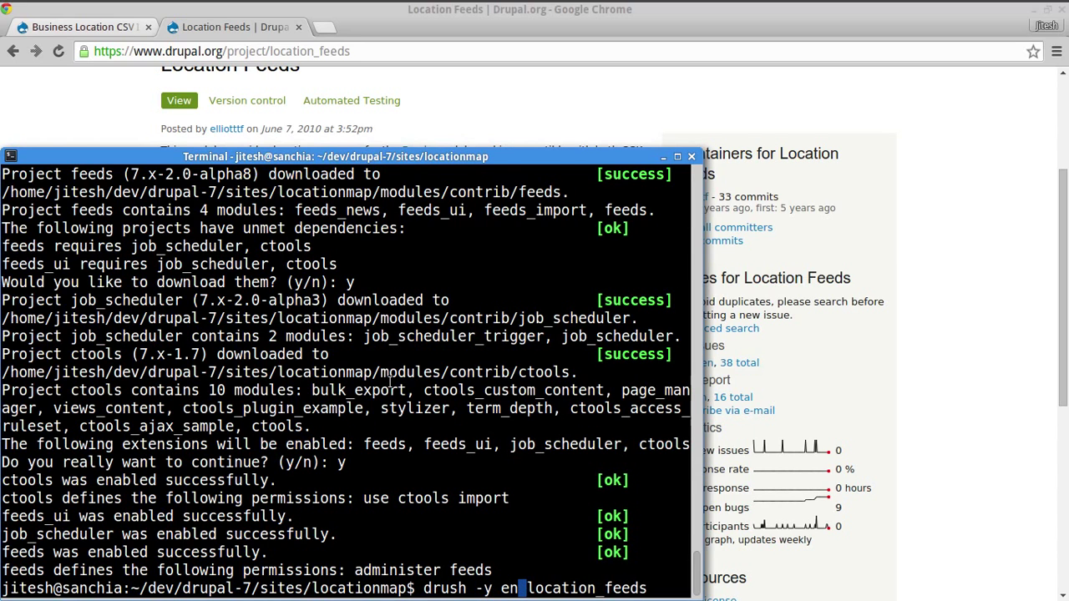
{"action": "key", "text": "Return"}
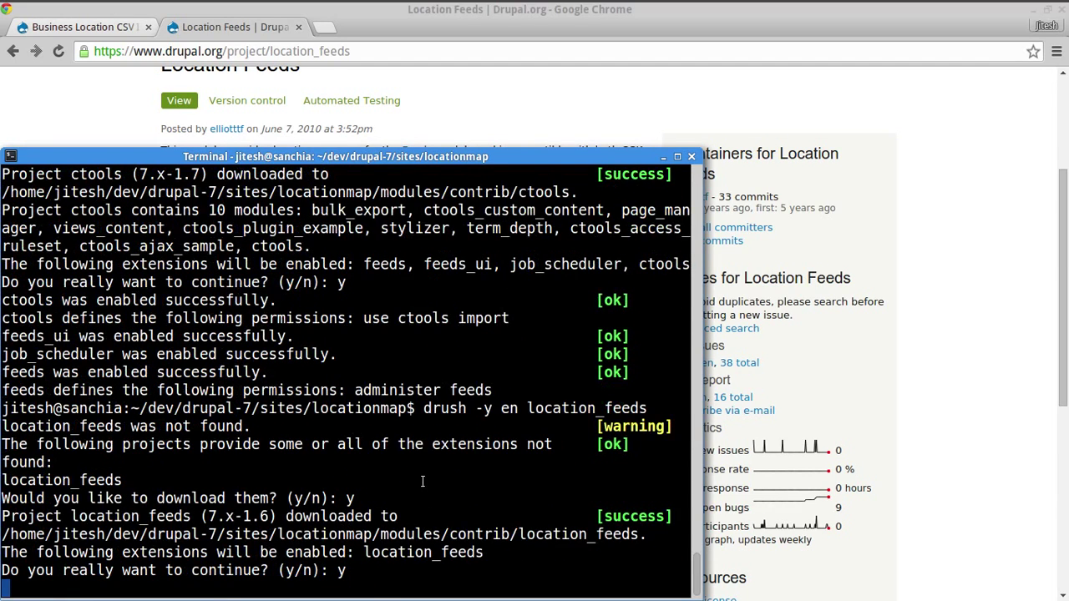
- Close the Location Feeds project page in Chrome
{"action": "key", "text": "alt+Tab"}
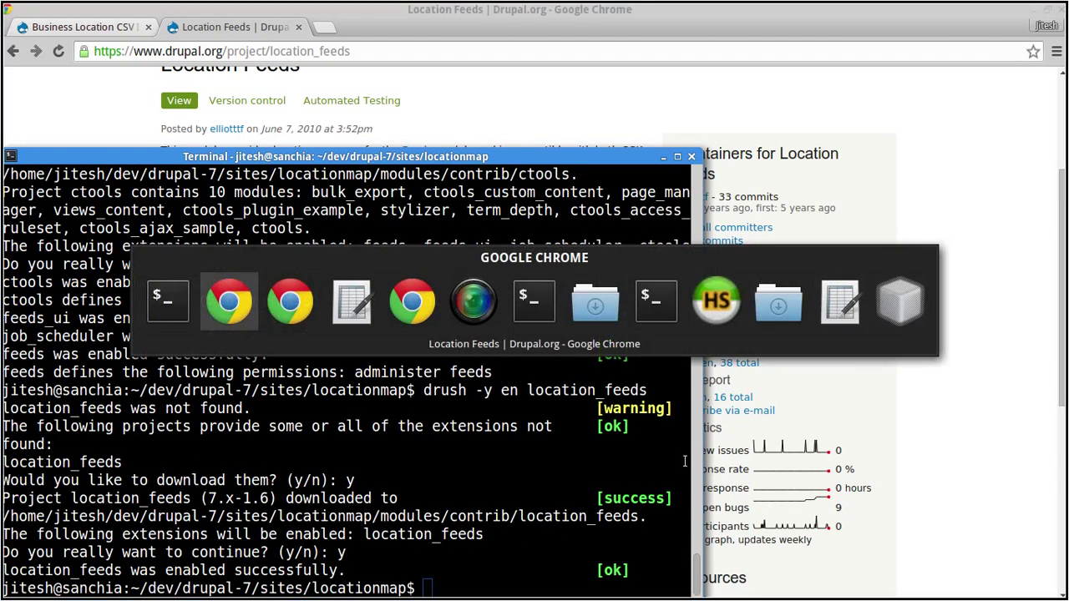
{"action": "key", "text": "alt+Tab"}
{"action": "key", "text": "alt+Tab"}
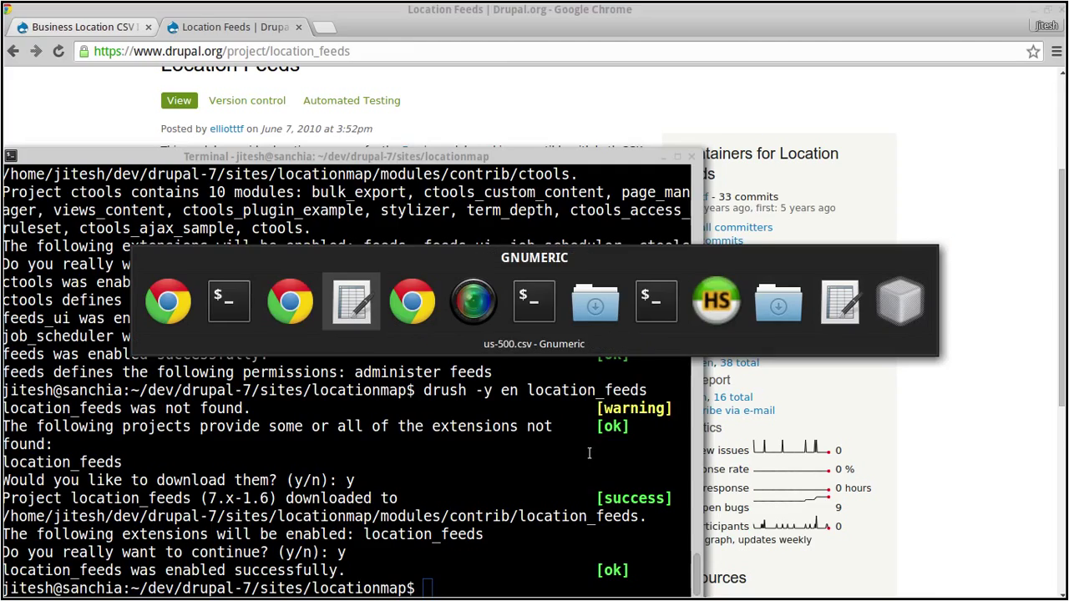
{"action": "key", "text": "alt+Tab"}
{"action": "key", "text": "alt+Tab"}
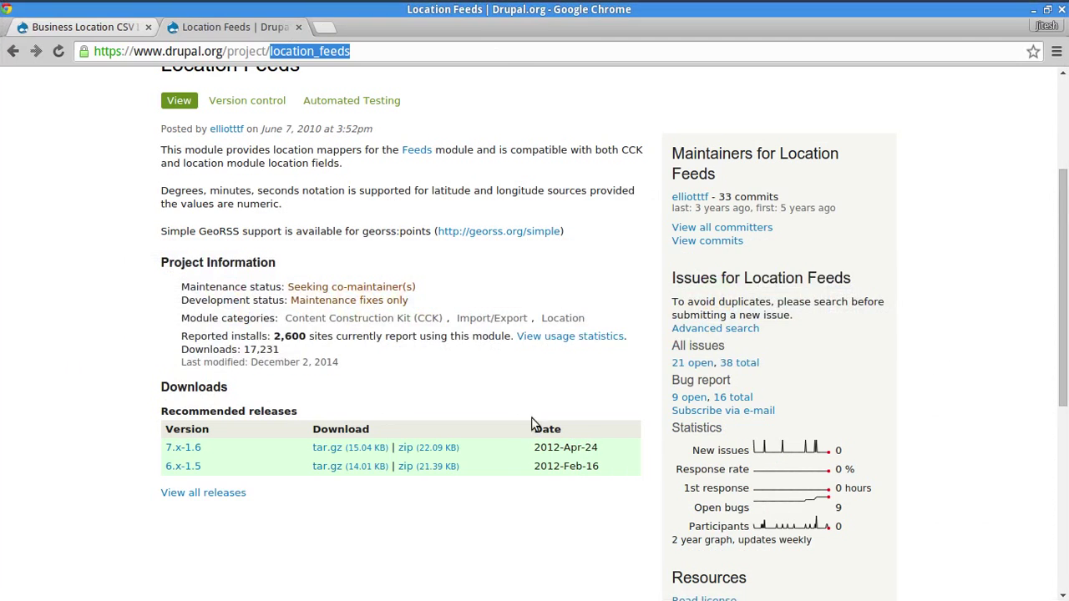
{"action": "key", "text": "ctrl+w"}
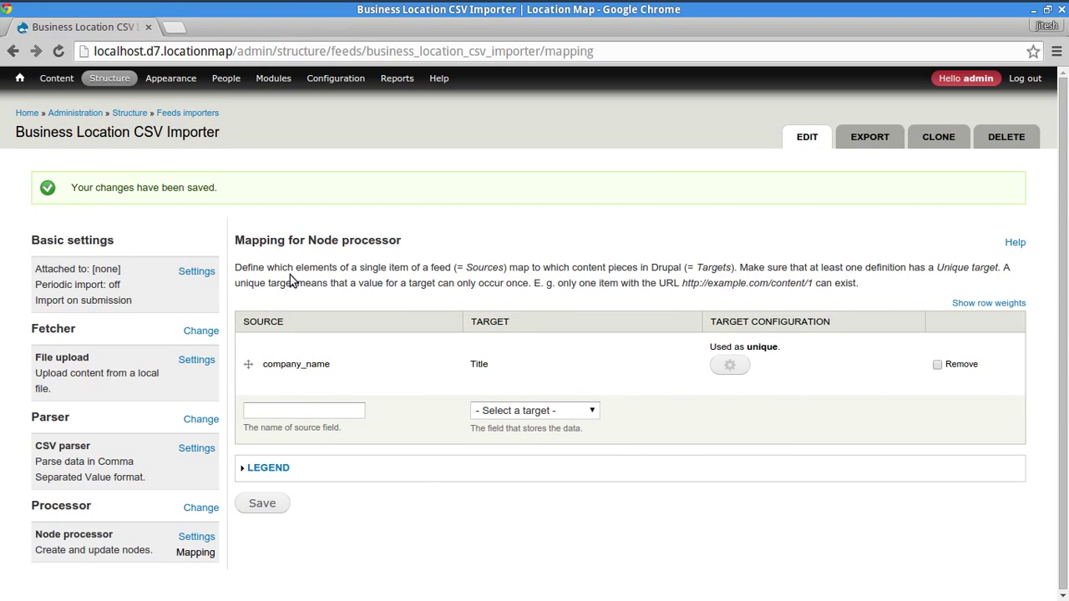
- Reload the mapping page and review the new field_location targets like City and Postal code
{"action": "left_click", "coordinate": [506, 415]}
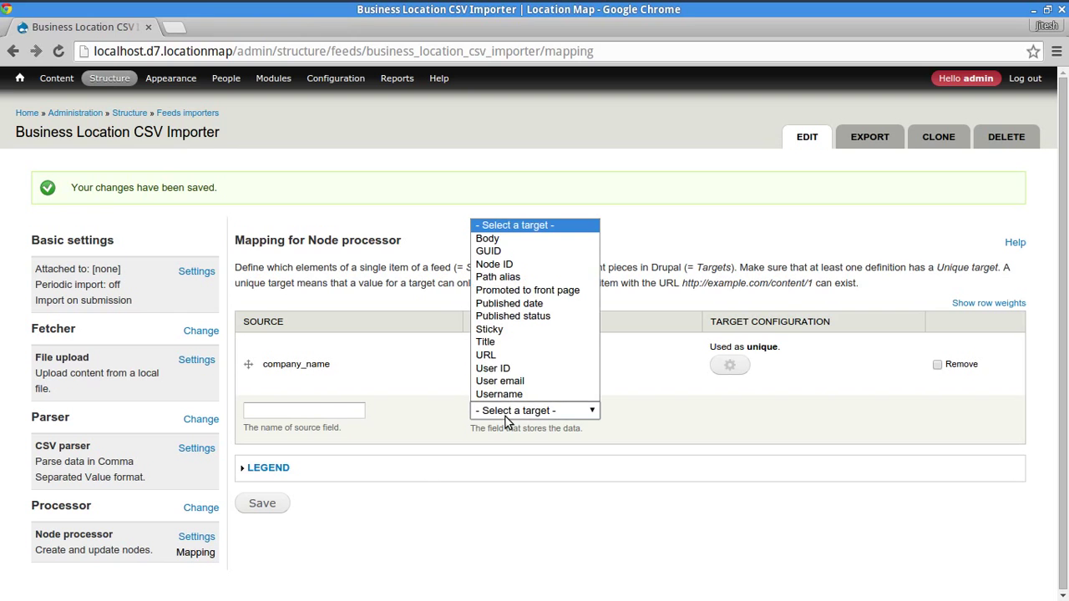
{"action": "left_click", "coordinate": [568, 513]}
{"action": "left_click", "coordinate": [58, 52]}
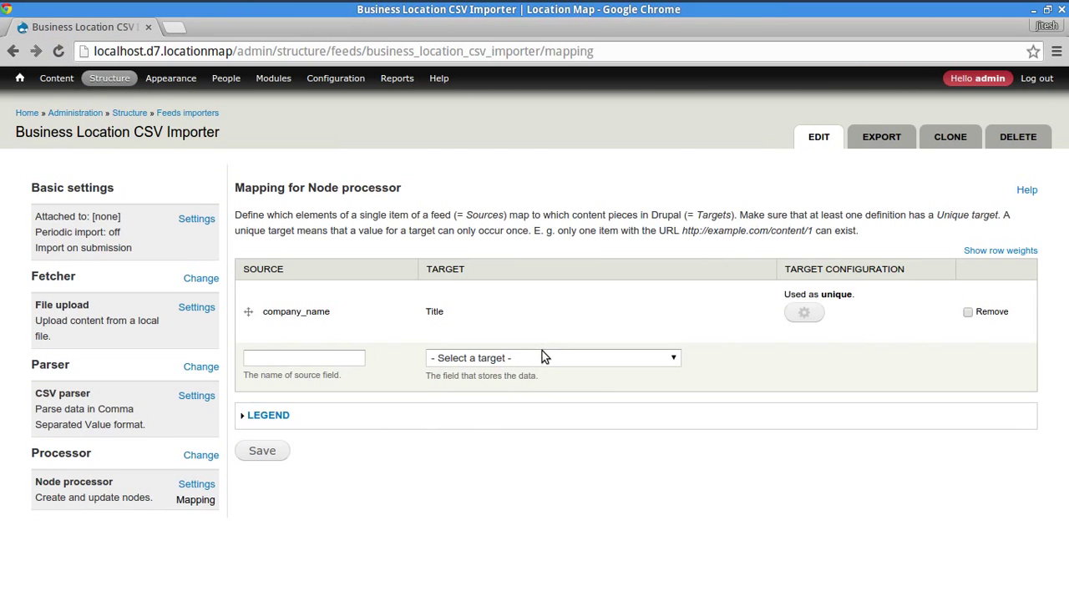
{"action": "left_click", "coordinate": [542, 354]}
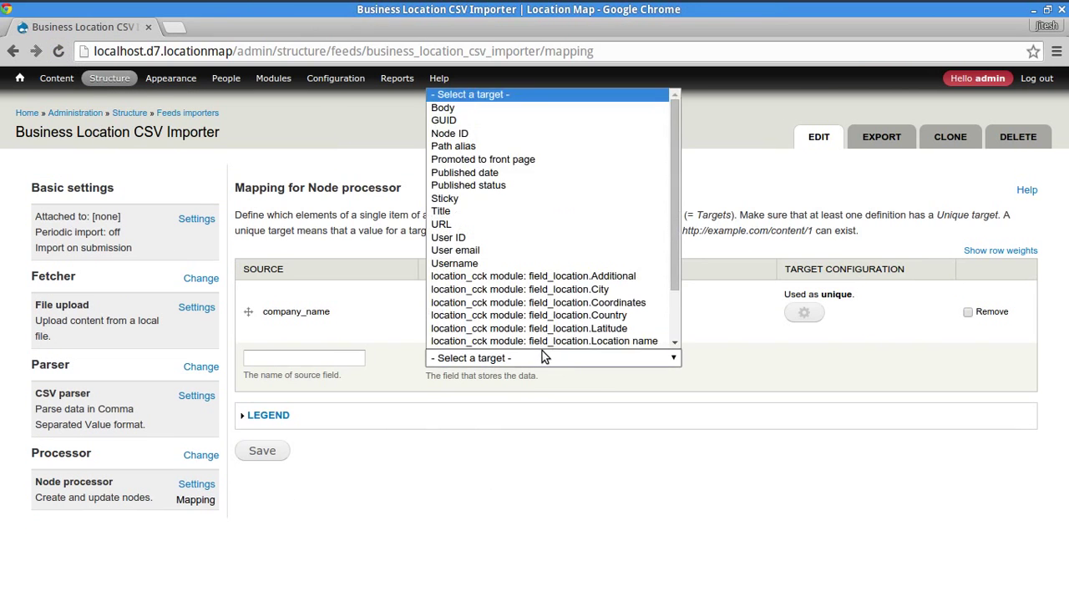
{"action": "left_click_drag", "start_coordinate": [677, 175], "coordinate": [671, 285]}
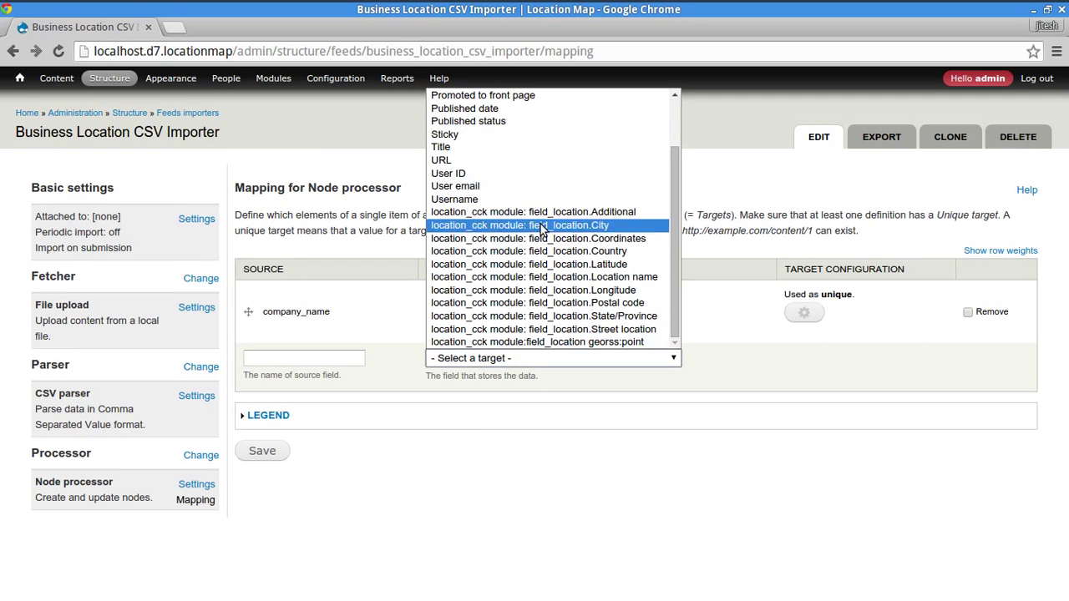
{"action": "left_click", "coordinate": [553, 476]}
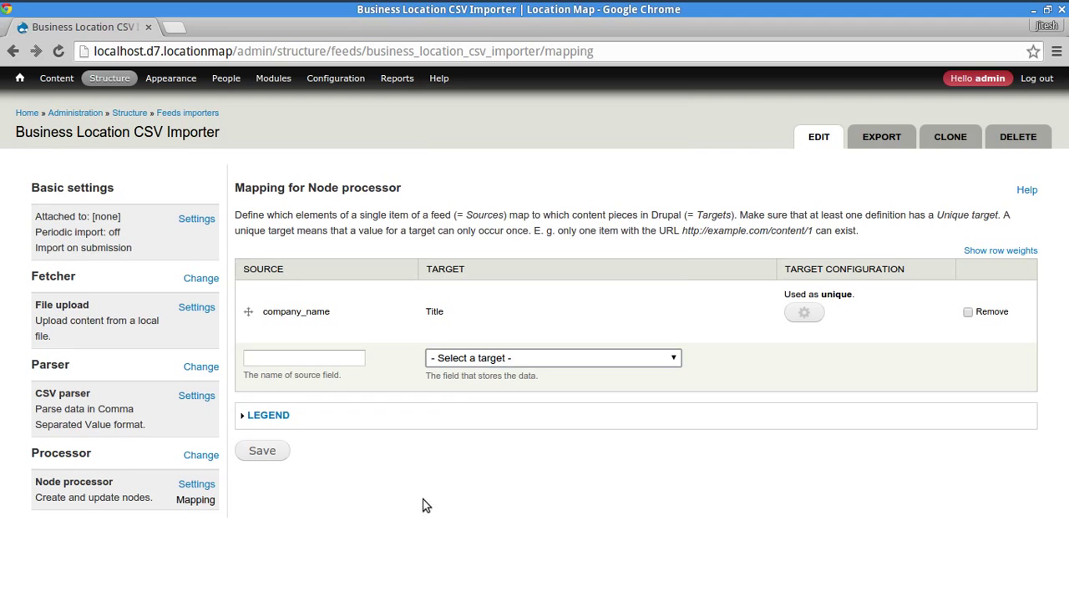
{"action": "key", "text": "alt+Tab"}
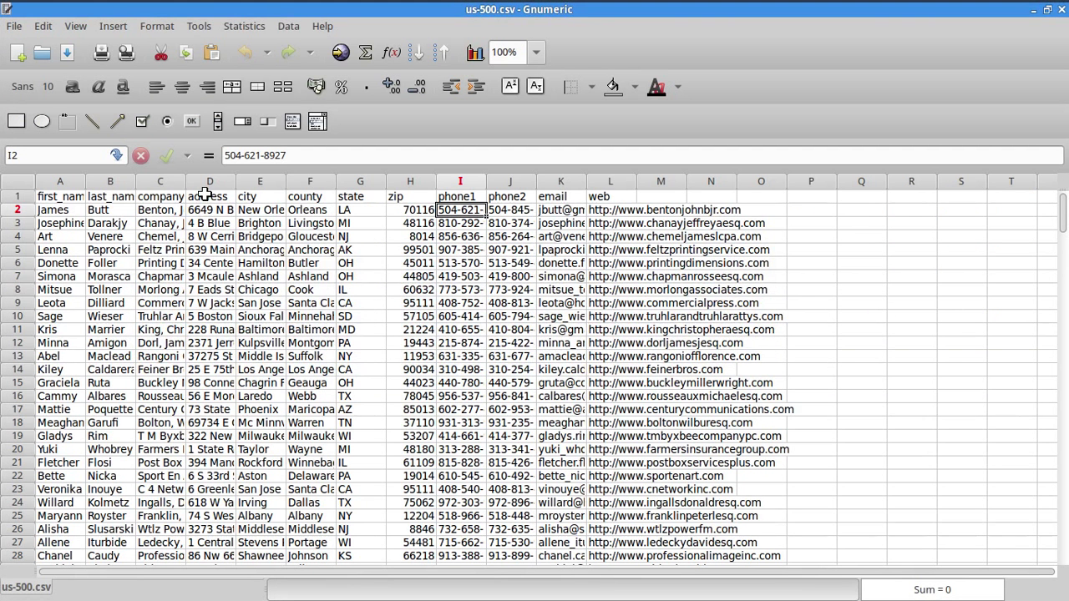
- Map the address column to field_location Street location and save
{"action": "left_click", "coordinate": [205, 200]}
{"action": "key", "text": "alt+Tab"}
{"action": "left_click", "coordinate": [327, 358]}
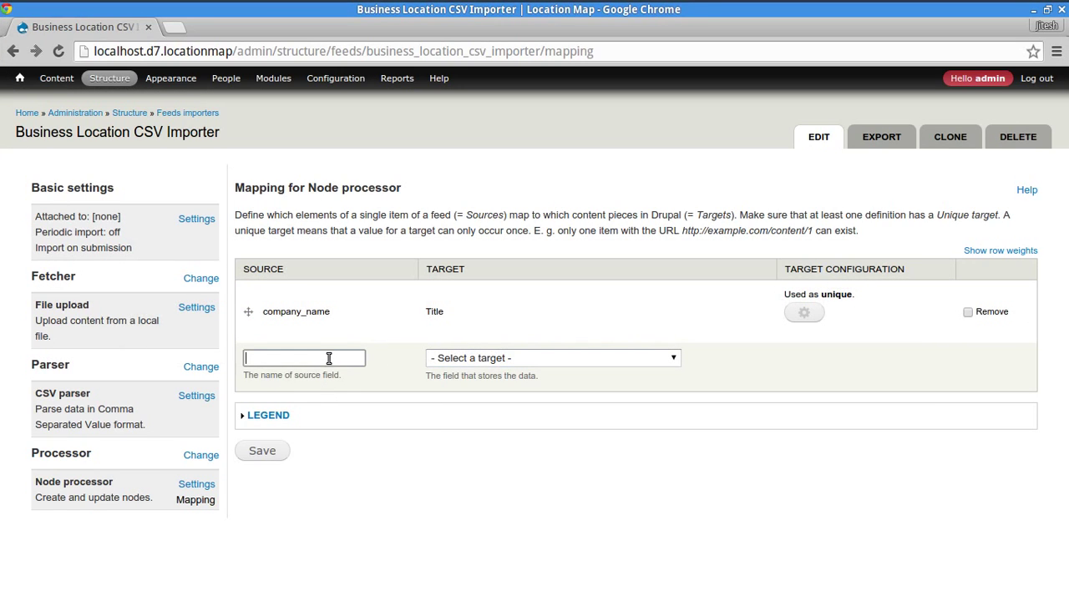
{"action": "type", "text": "address"}
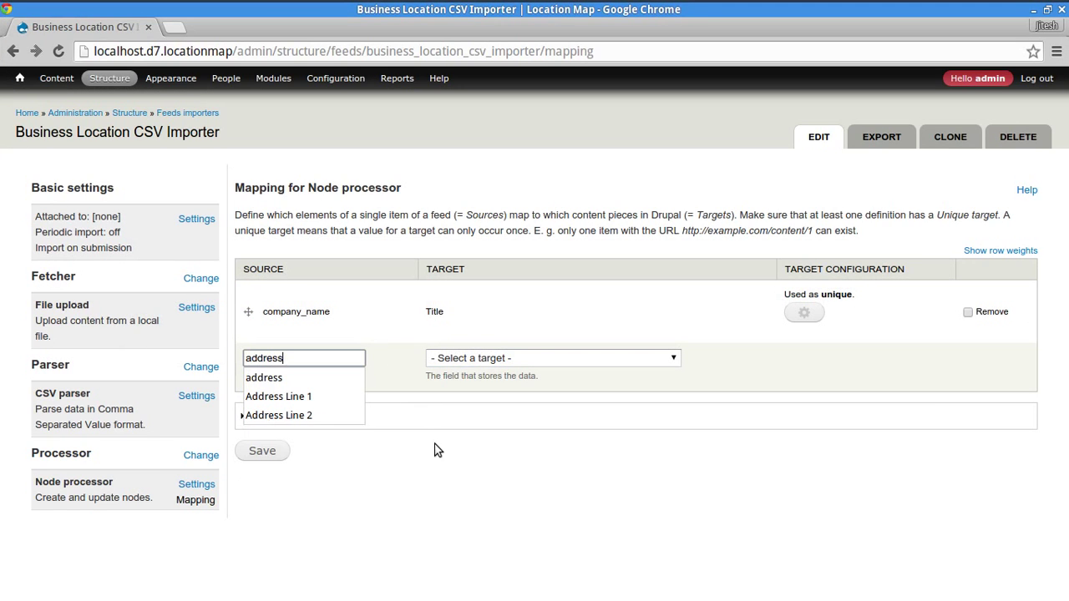
{"action": "key", "text": "Tab"}
{"action": "left_click", "coordinate": [452, 360]}
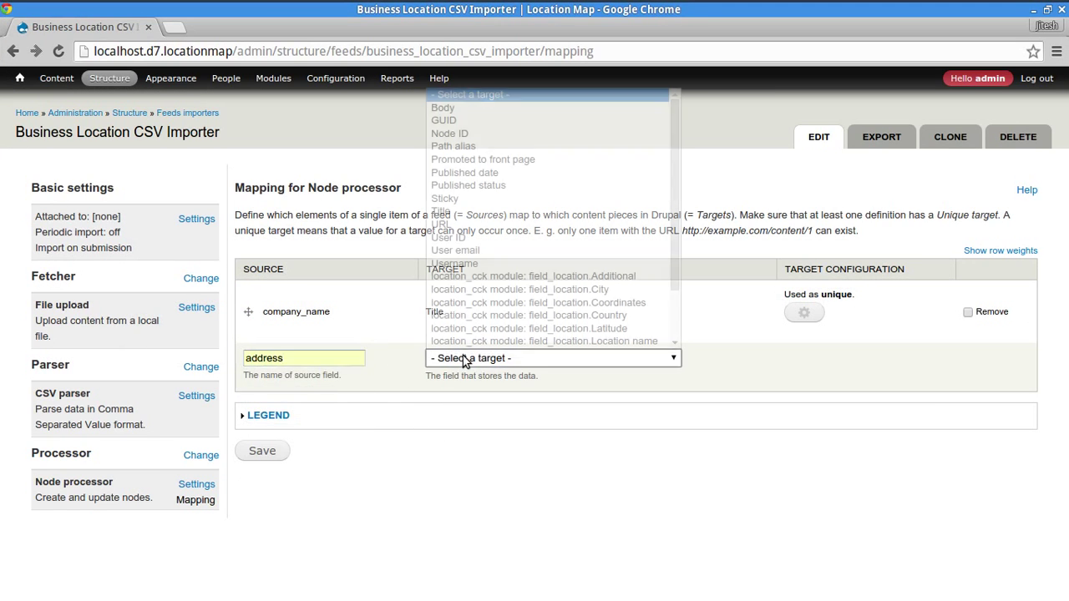
{"action": "scroll", "coordinate": [527, 330], "scroll_direction": "down", "scroll_amount": 2}
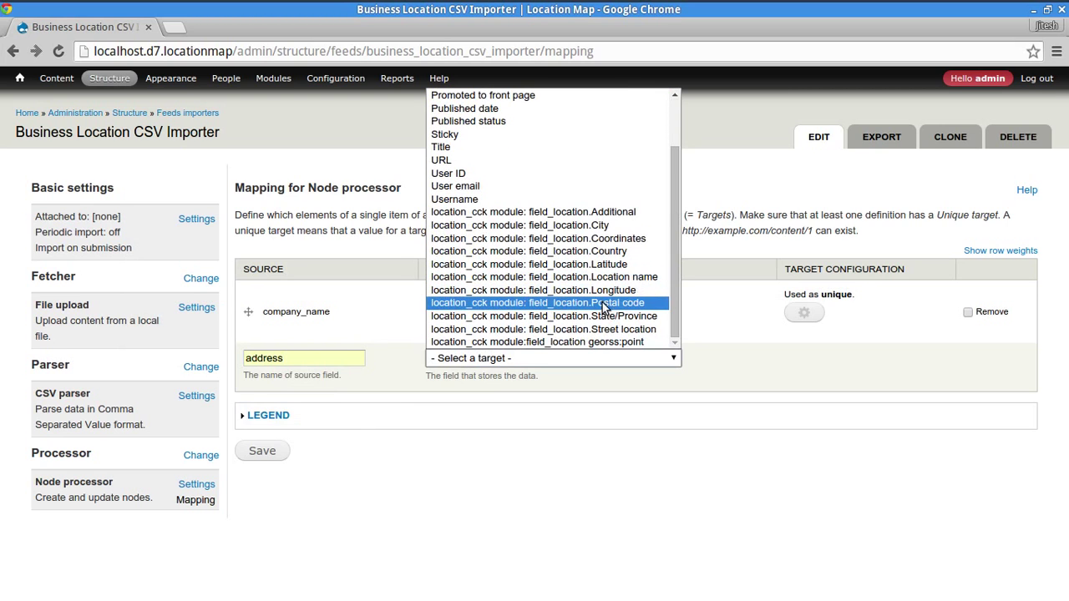
{"action": "left_click", "coordinate": [640, 332]}
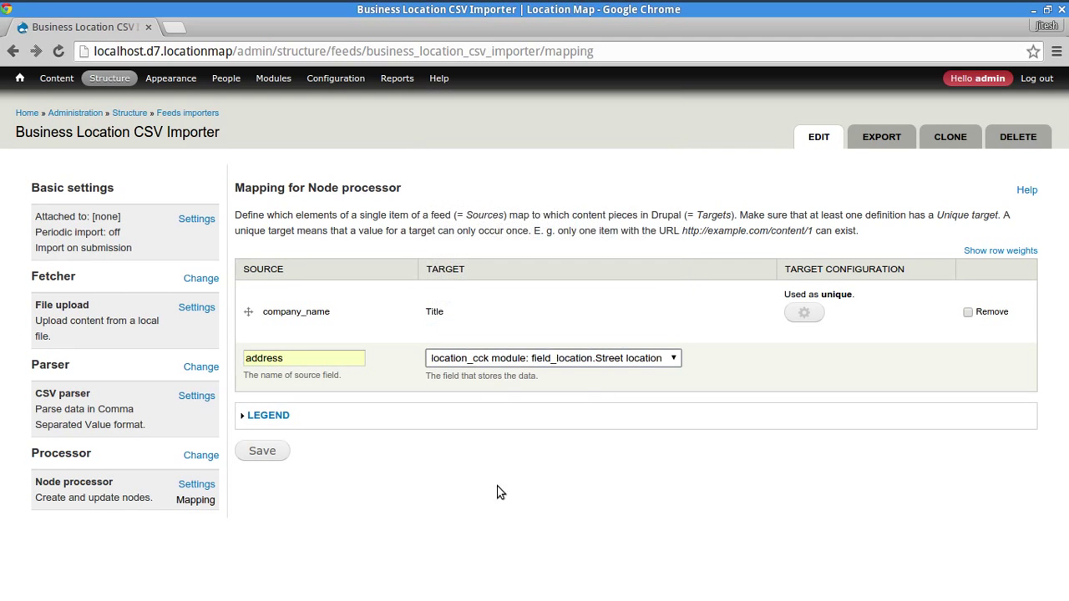
{"action": "left_click", "coordinate": [268, 452]}
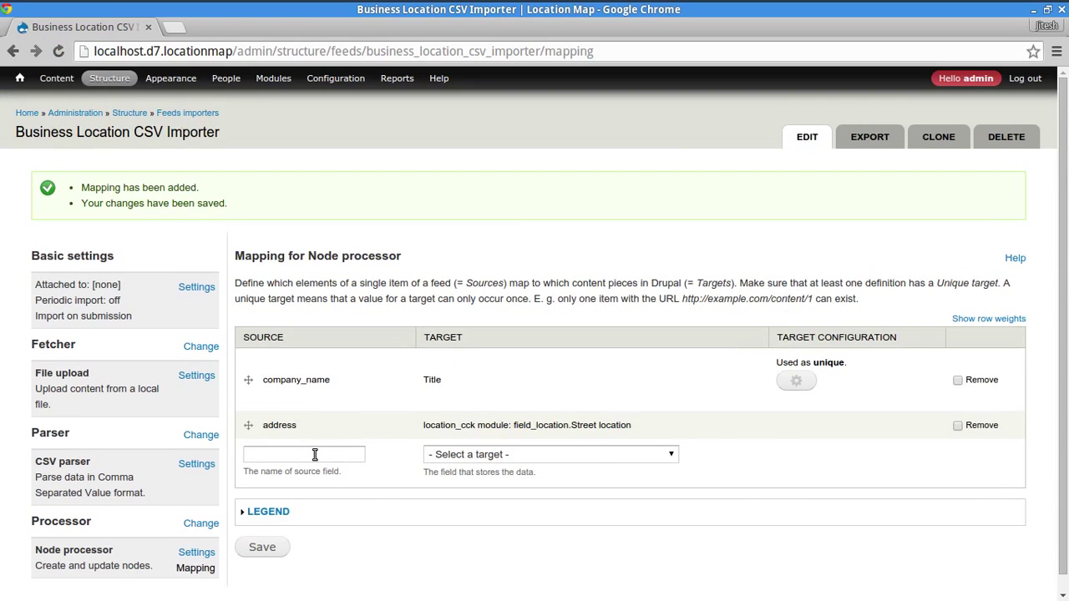
- Map the city column to field_location City and save
{"action": "key", "text": "alt+Tab"}
{"action": "left_click", "coordinate": [253, 198]}
{"action": "key", "text": "ctrl+c"}
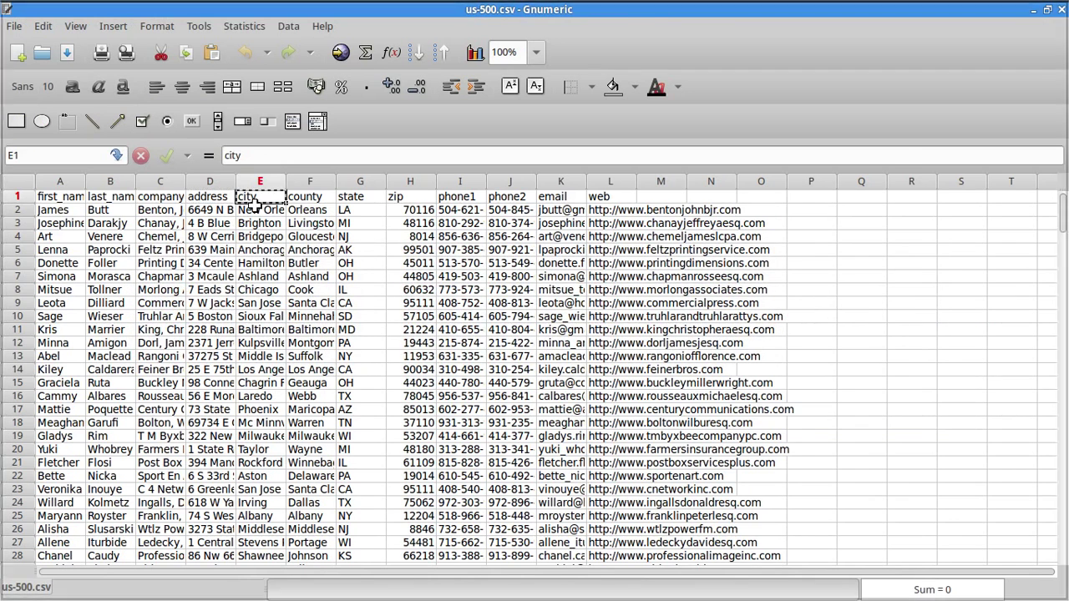
{"action": "key", "text": "alt+Tab"}
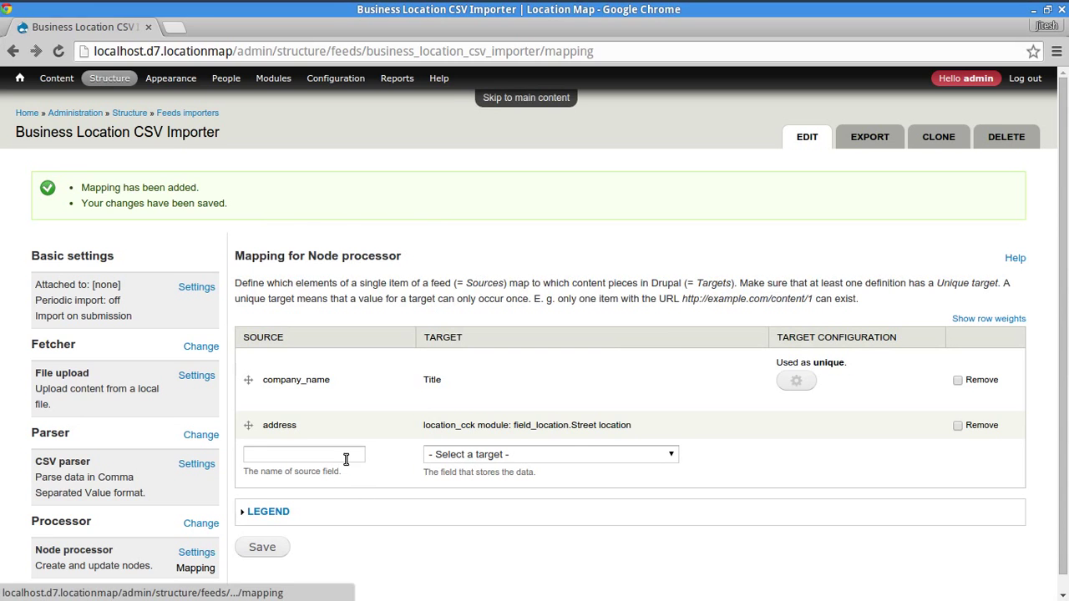
{"action": "left_click", "coordinate": [346, 460]}
{"action": "key", "text": "ctrl+v"}
{"action": "left_click", "coordinate": [560, 456]}
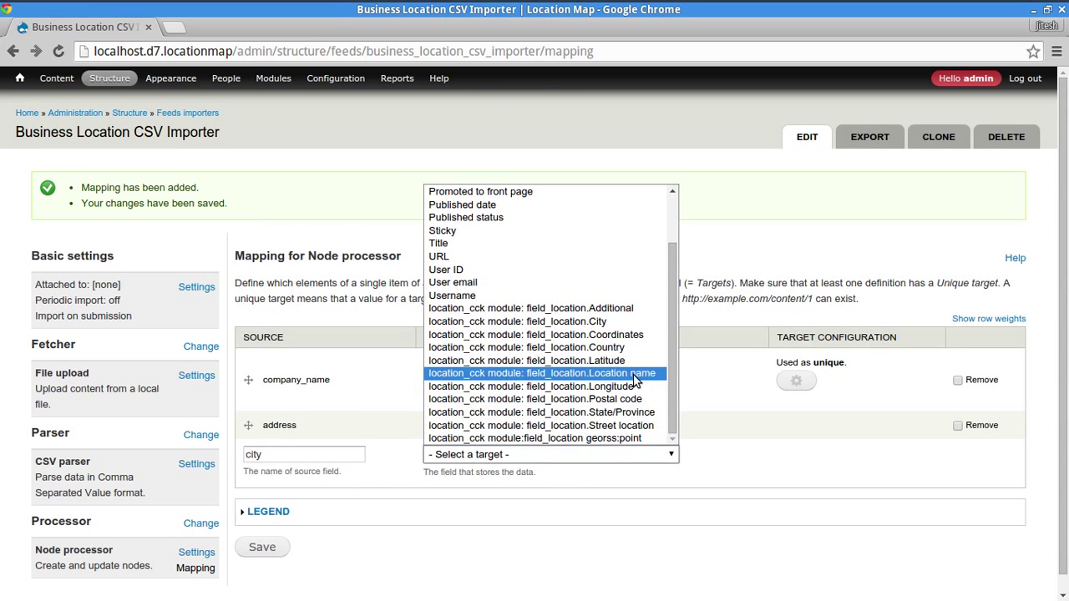
{"action": "left_click", "coordinate": [626, 321]}
{"action": "left_click", "coordinate": [260, 549]}
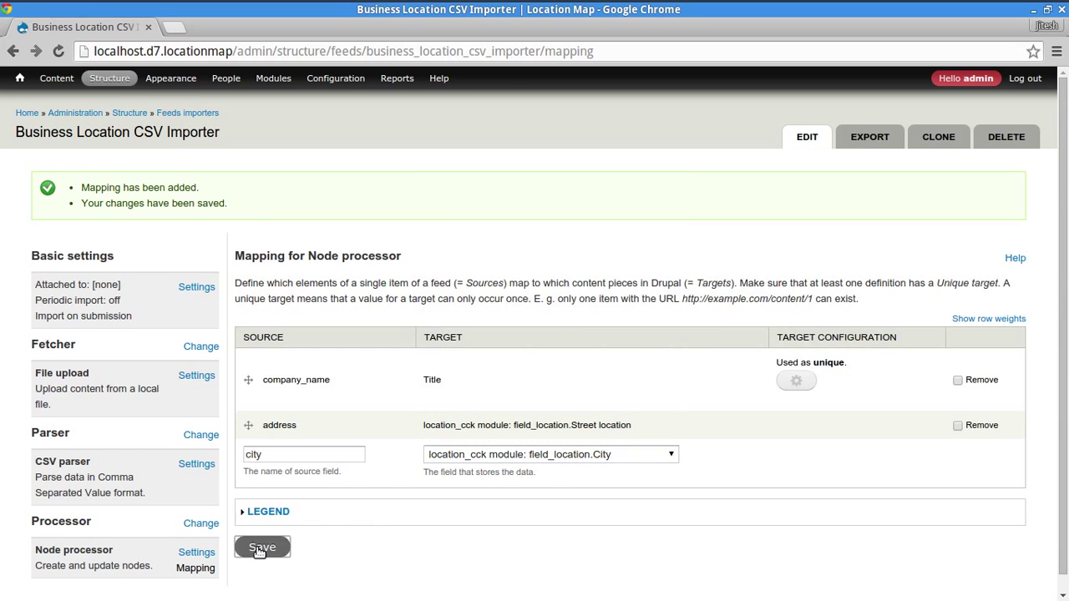
- Map the state column to field_location State/Province and save
{"action": "key", "text": "alt+Tab"}
{"action": "key", "text": "Right"}
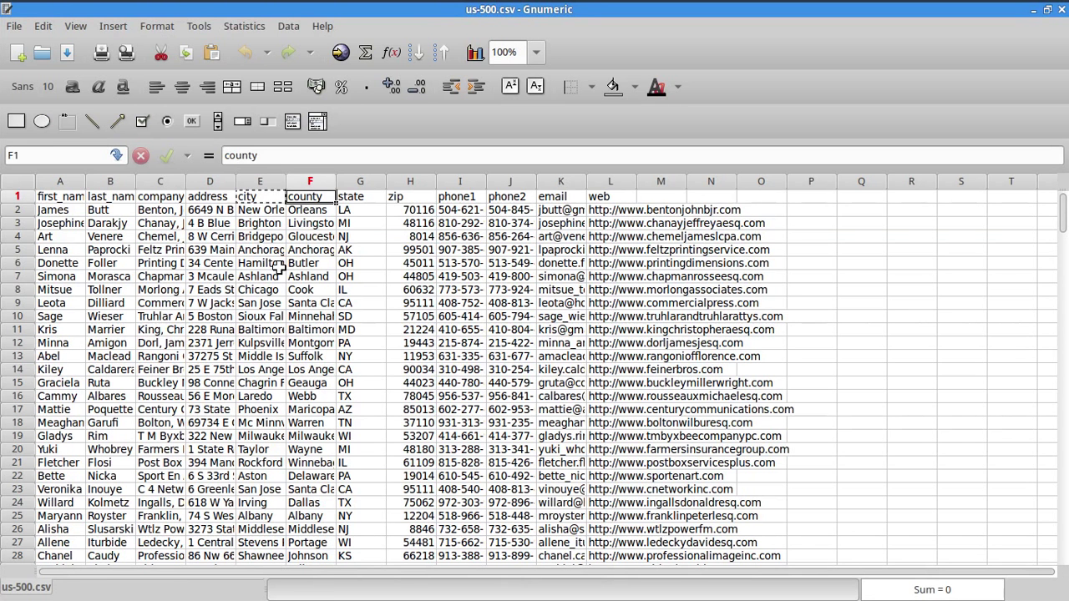
{"action": "key", "text": "ctrl+c"}
{"action": "key", "text": "Right"}
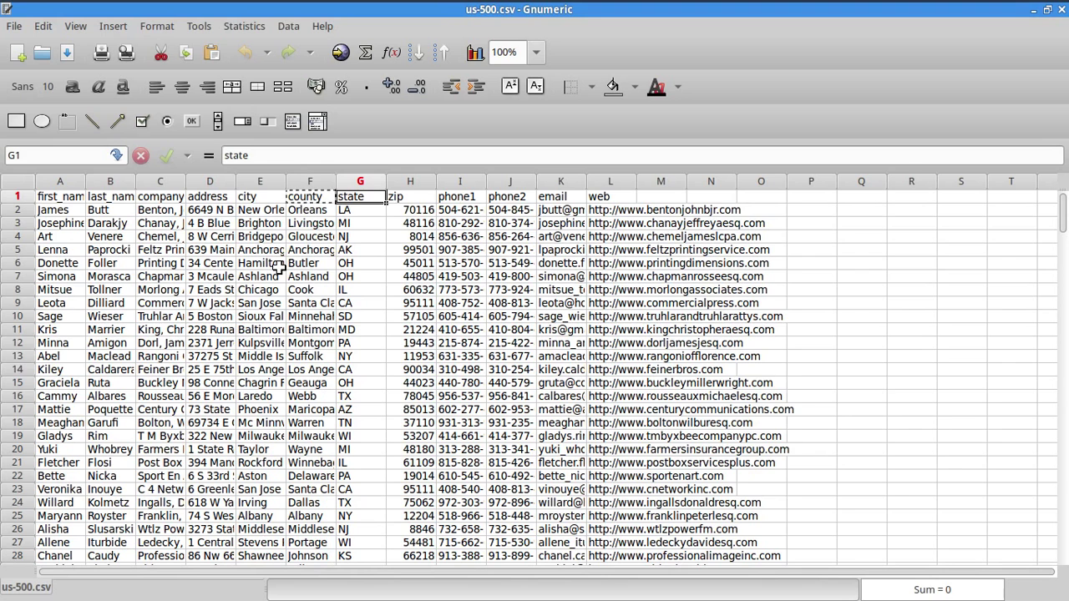
{"action": "key", "text": "ctrl+c"}
{"action": "key", "text": "alt+Tab"}
{"action": "left_click", "coordinate": [313, 482]}
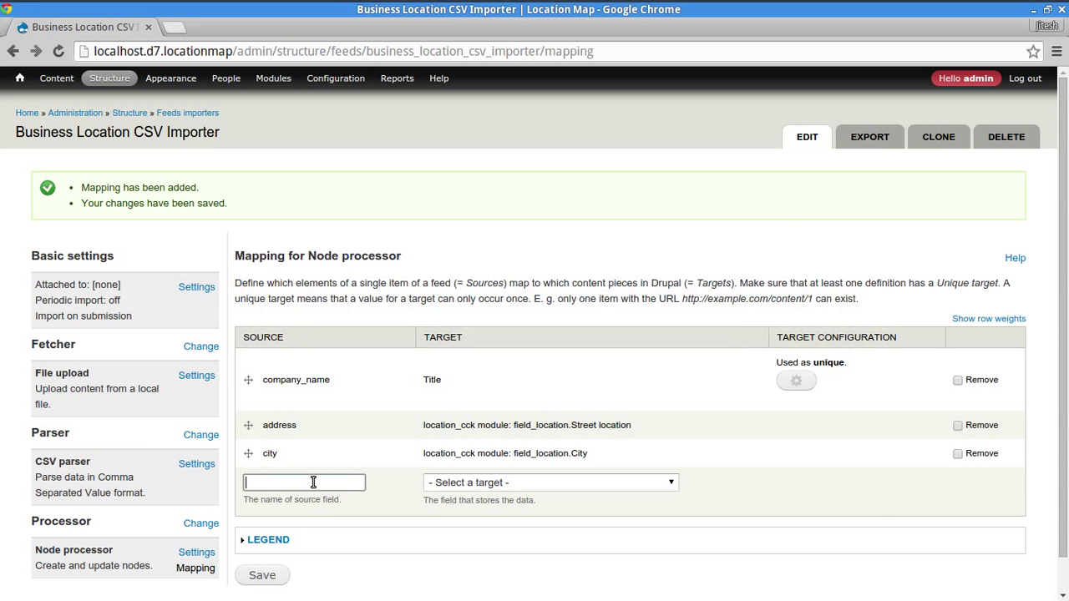
{"action": "key", "text": "ctrl+v"}
{"action": "left_click", "coordinate": [468, 489]}
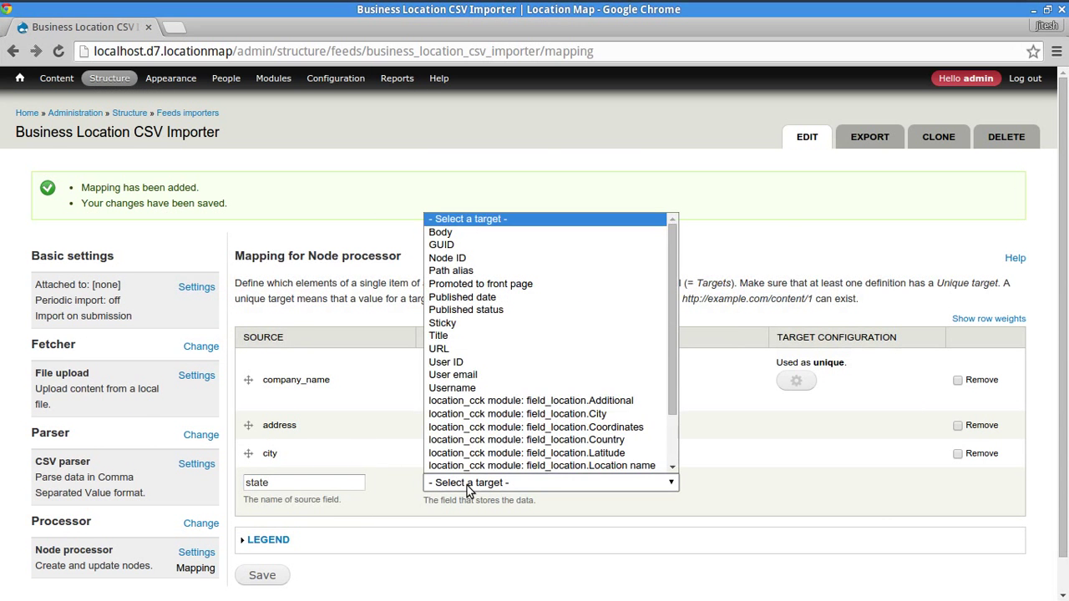
{"action": "scroll", "coordinate": [543, 418], "scroll_direction": "down", "scroll_amount": 2}
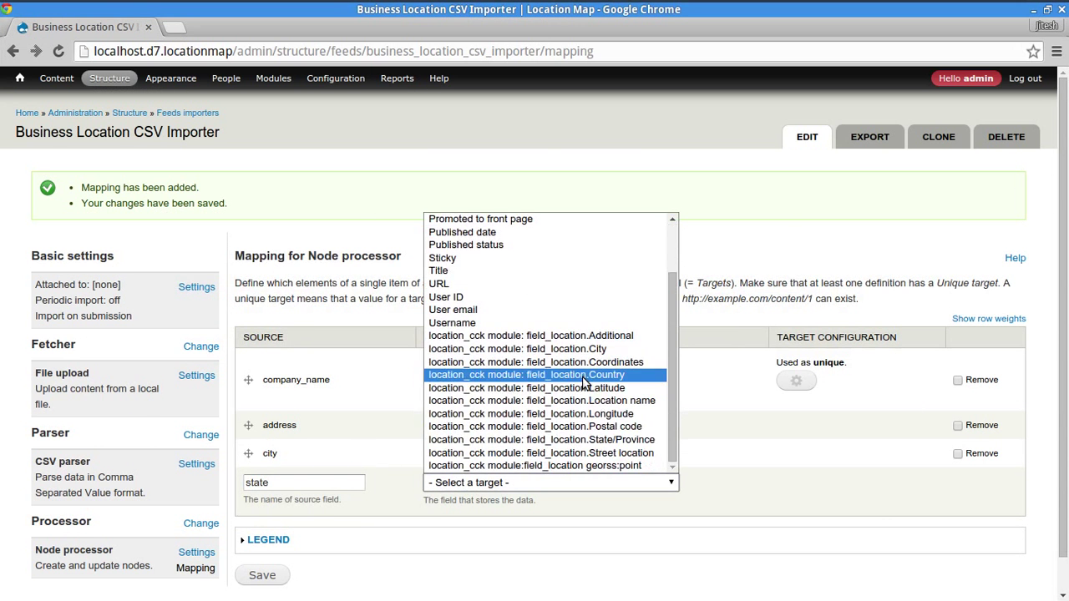
{"action": "left_click", "coordinate": [635, 443]}
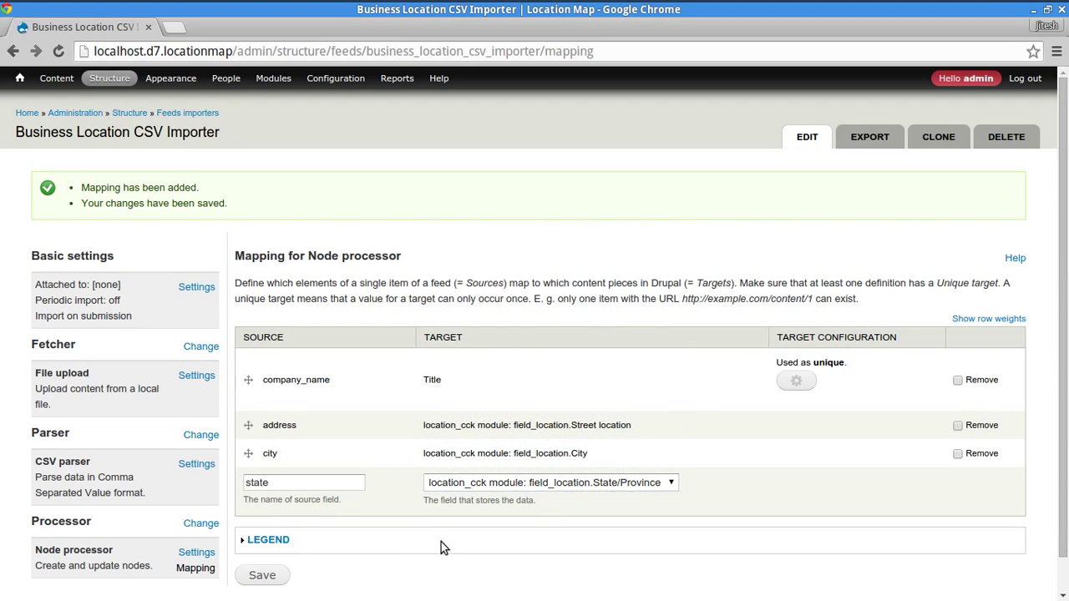
{"action": "left_click", "coordinate": [270, 576]}
- Map the zip column from H1 to field_location Postal code and save
{"action": "key", "text": "alt+Tab"}
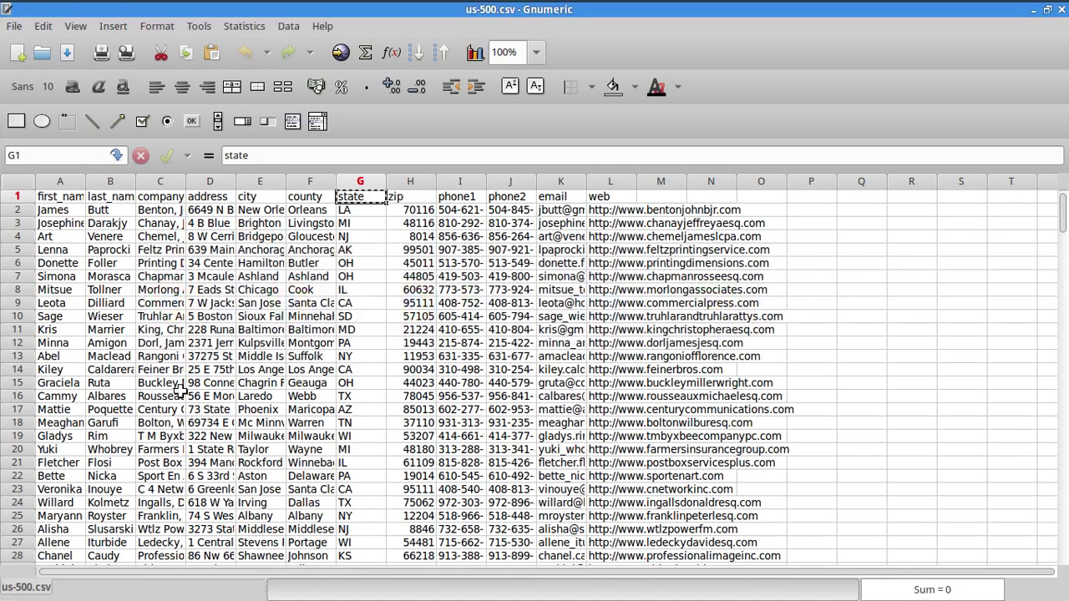
{"action": "left_click", "coordinate": [408, 200]}
{"action": "key", "text": "ctrl+c"}
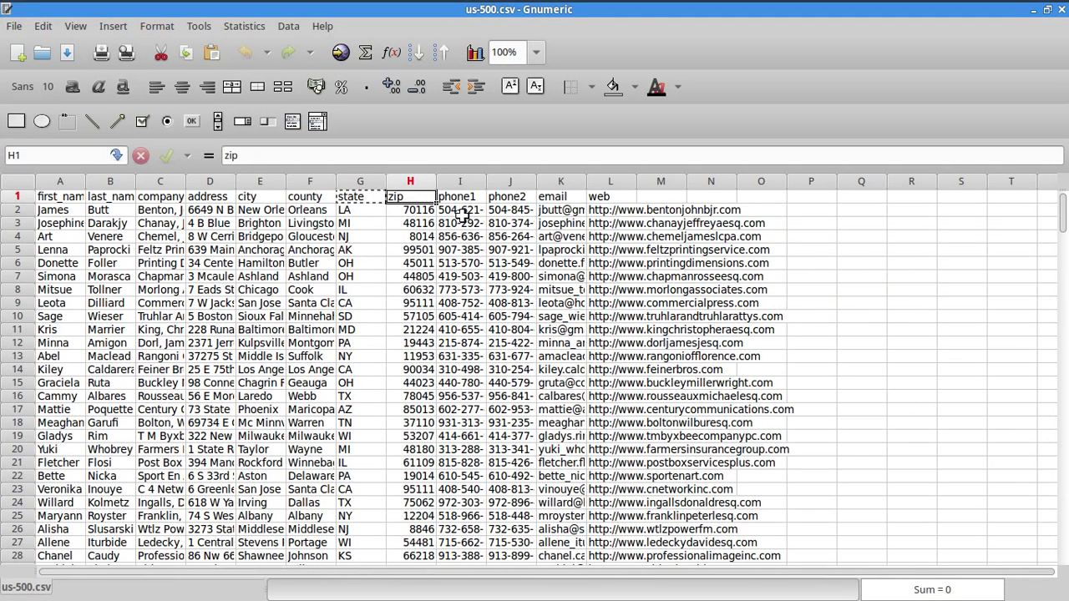
{"action": "key", "text": "alt+Tab"}
{"action": "left_click", "coordinate": [305, 509]}
{"action": "key", "text": "ctrl+v"}
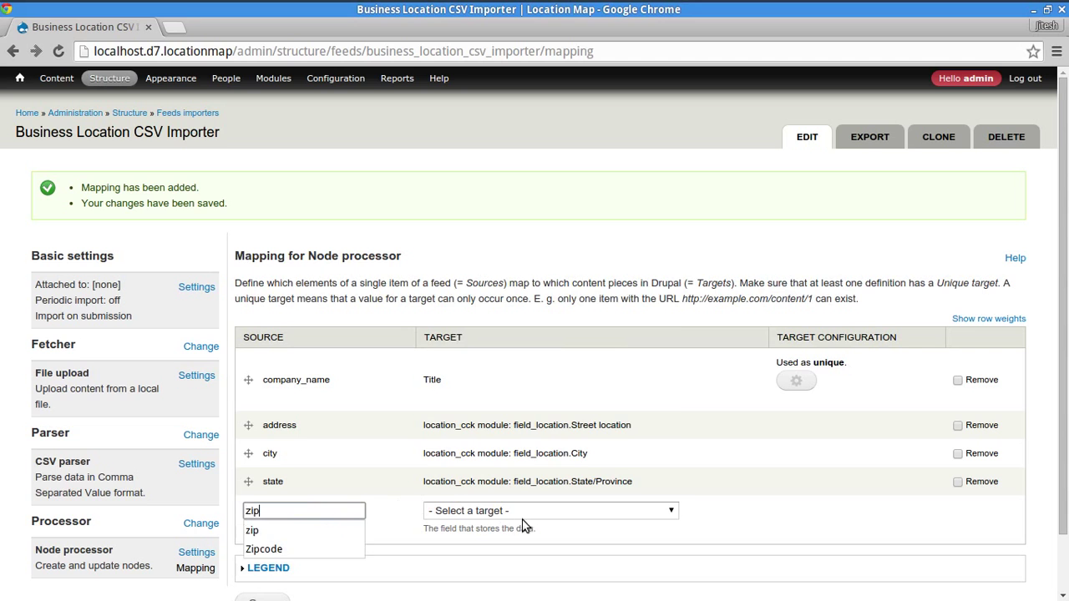
{"action": "left_click", "coordinate": [526, 509]}
{"action": "scroll", "coordinate": [614, 401], "scroll_direction": "down", "scroll_amount": 2}
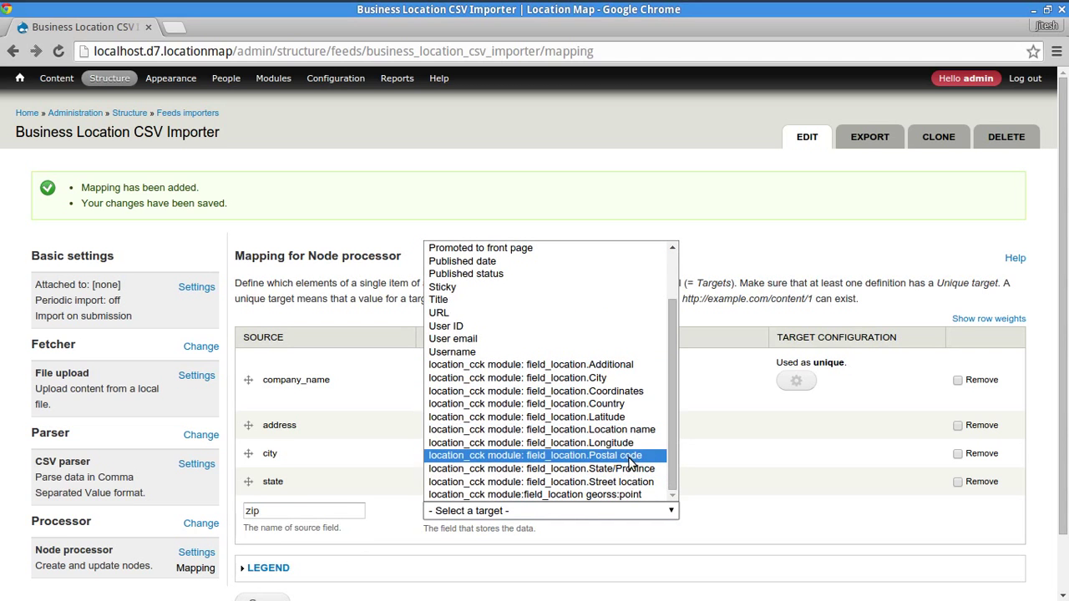
{"action": "left_click", "coordinate": [631, 456]}
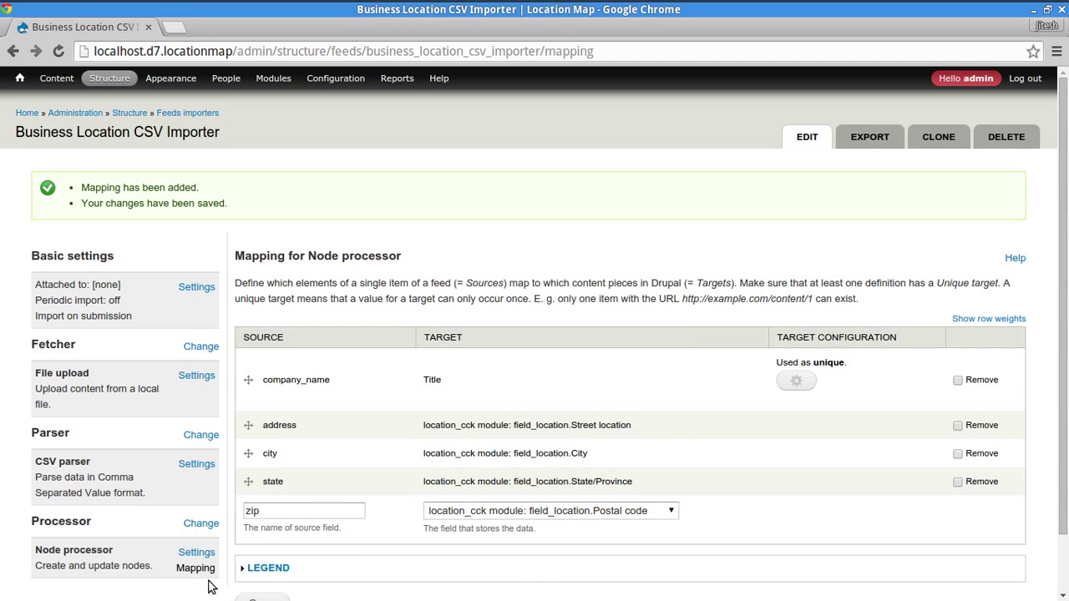
{"action": "scroll", "coordinate": [267, 585], "scroll_direction": "down", "scroll_amount": 2}
{"action": "left_click", "coordinate": [277, 539]}
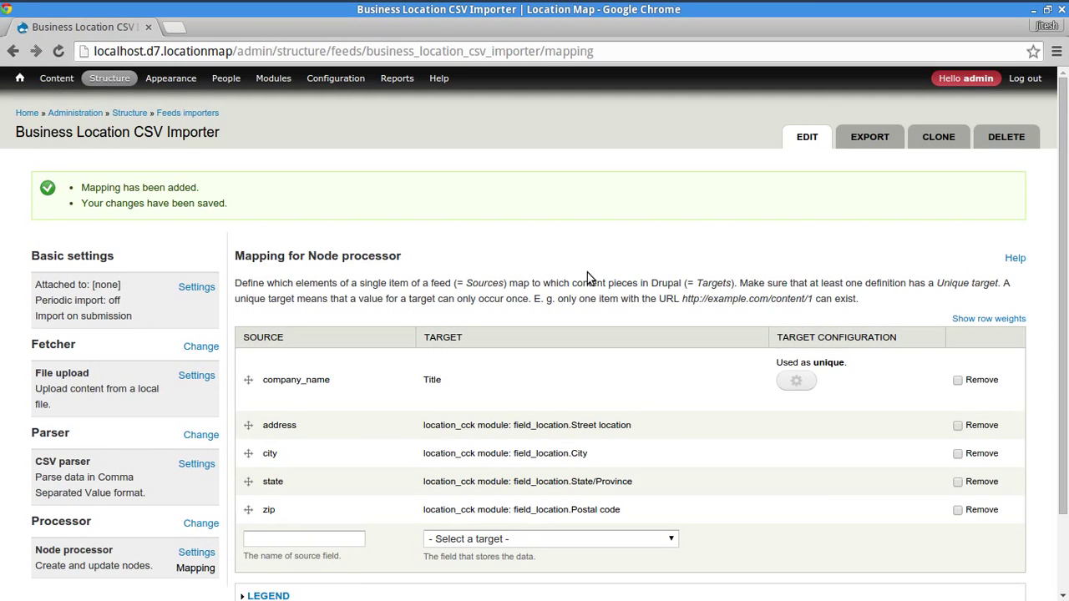
{"action": "scroll", "coordinate": [585, 262], "scroll_direction": "down", "scroll_amount": 2}
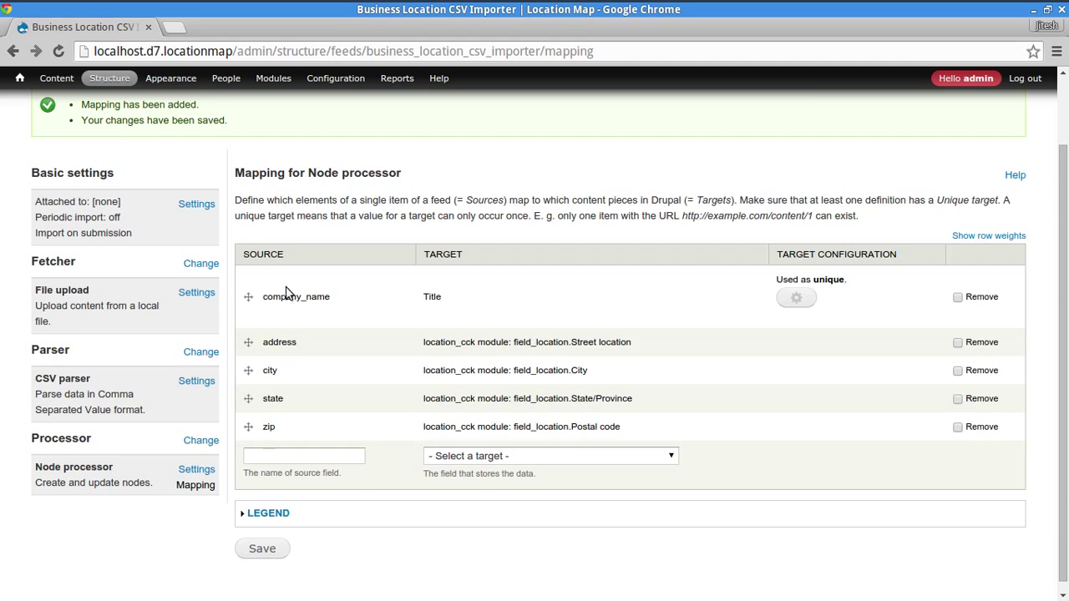
{"action": "scroll", "coordinate": [286, 292], "scroll_direction": "up", "scroll_amount": 2}
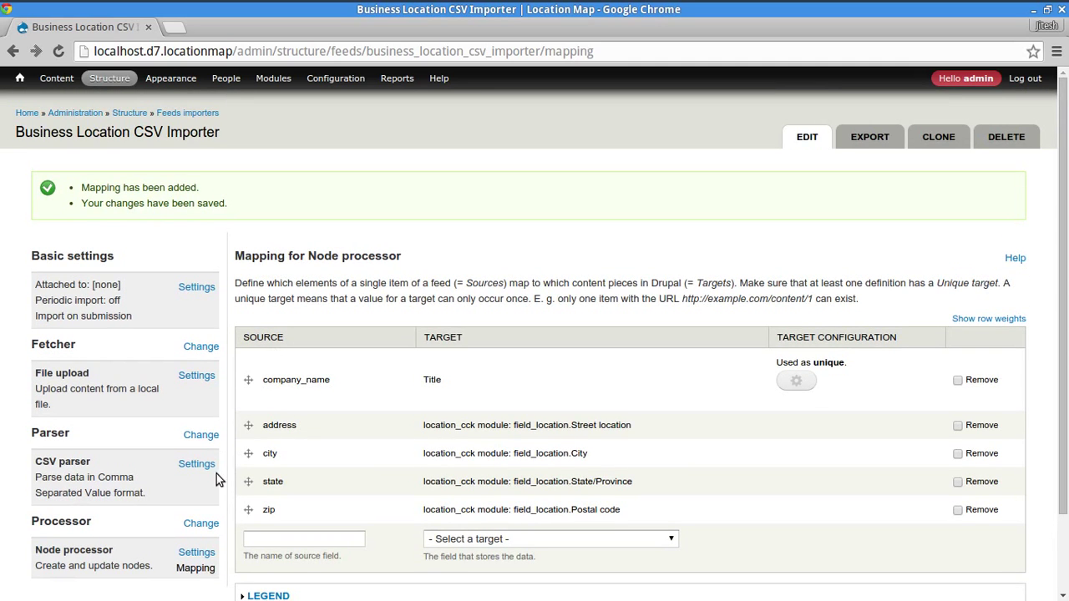
{"action": "left_click", "coordinate": [194, 287]}
{"action": "scroll", "coordinate": [477, 481], "scroll_direction": "down", "scroll_amount": 1}
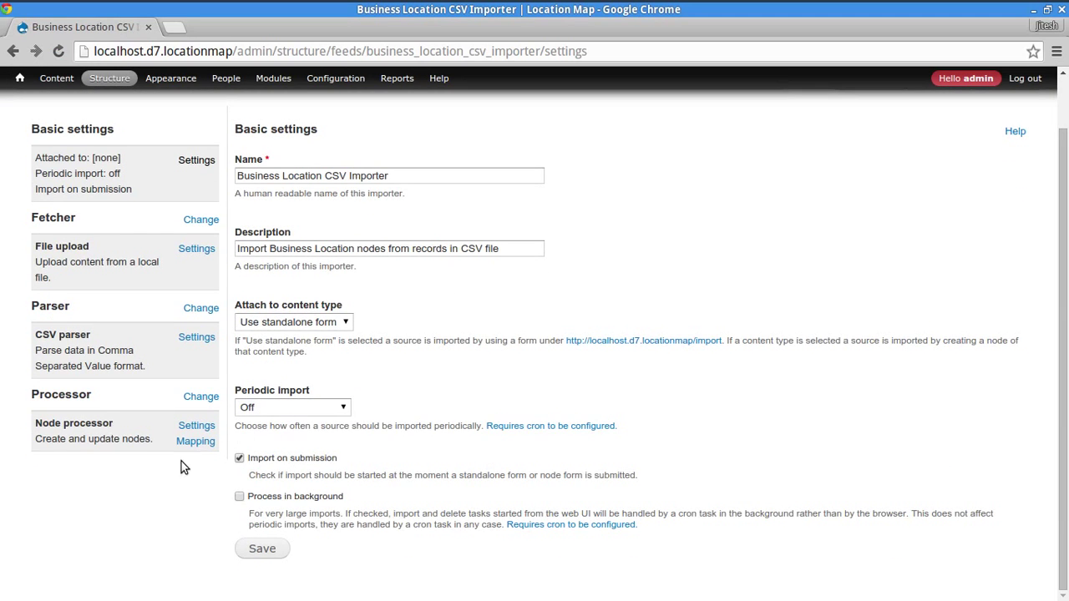
{"action": "left_click", "coordinate": [200, 221]}
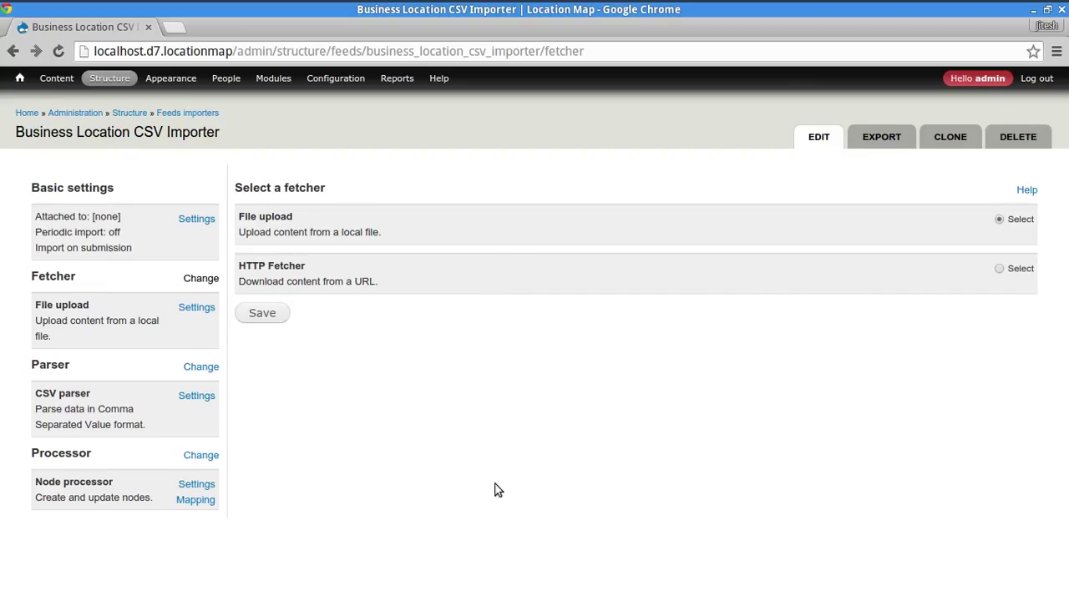
{"action": "left_click", "coordinate": [198, 307]}
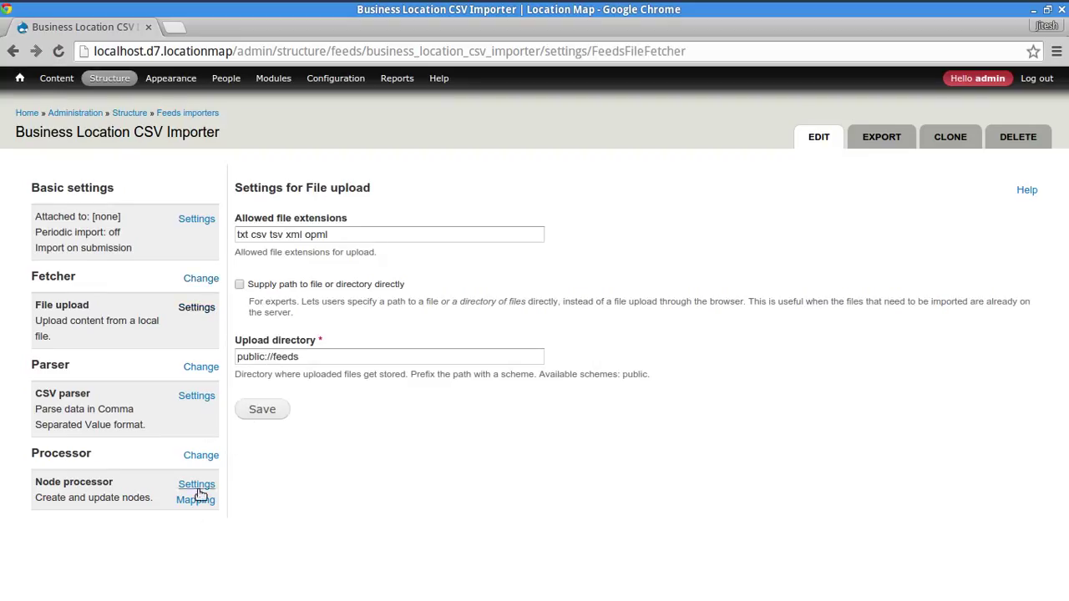
{"action": "left_click", "coordinate": [197, 396]}
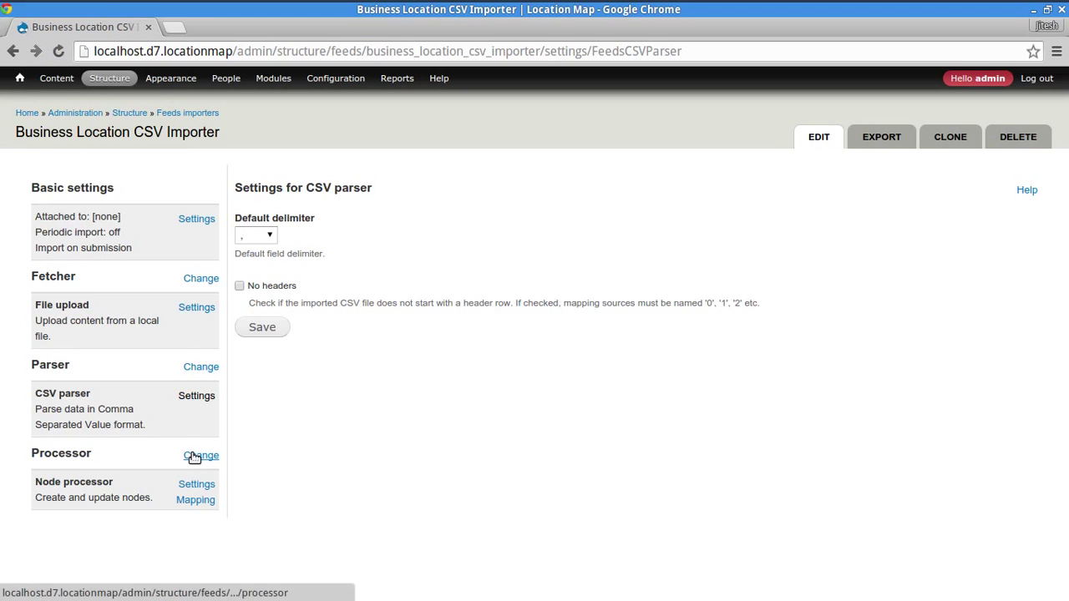
{"action": "left_click", "coordinate": [194, 456]}
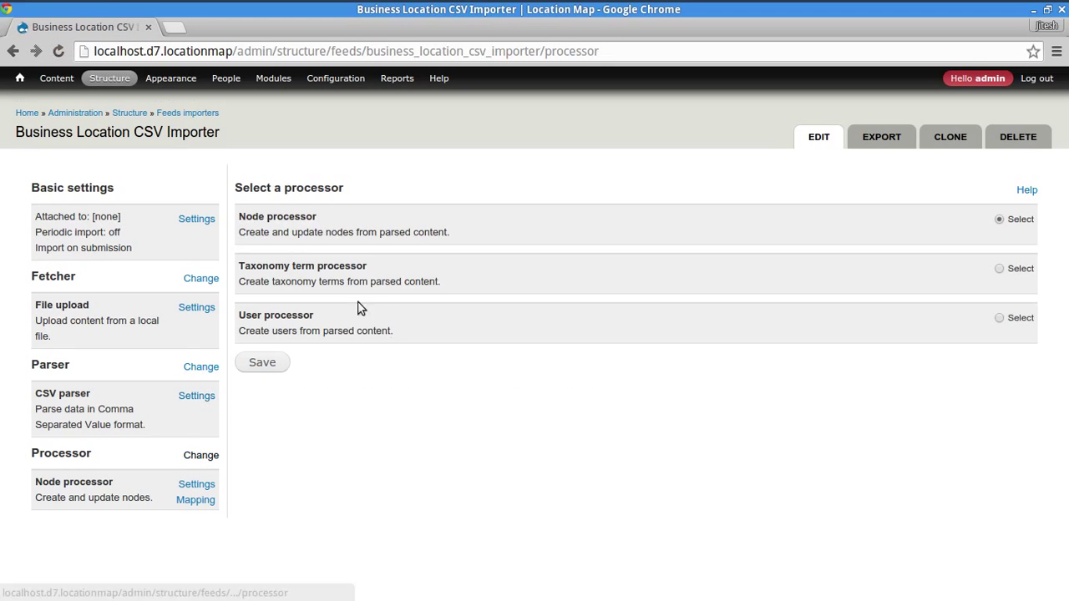
{"action": "left_click", "coordinate": [197, 486]}
{"action": "scroll", "coordinate": [498, 521], "scroll_direction": "down", "scroll_amount": 3}
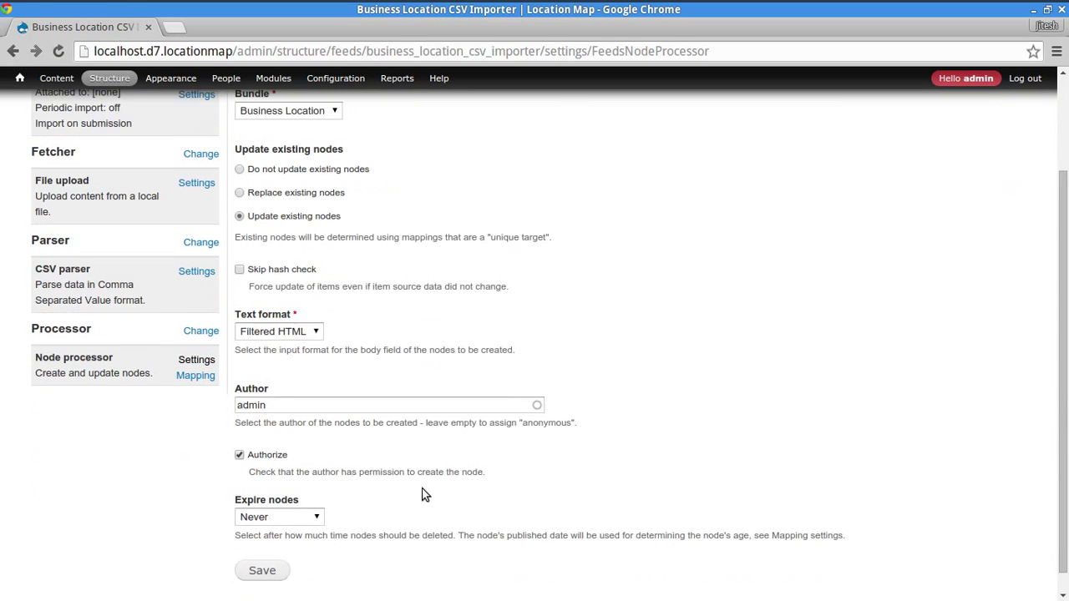
{"action": "left_click", "coordinate": [196, 355]}
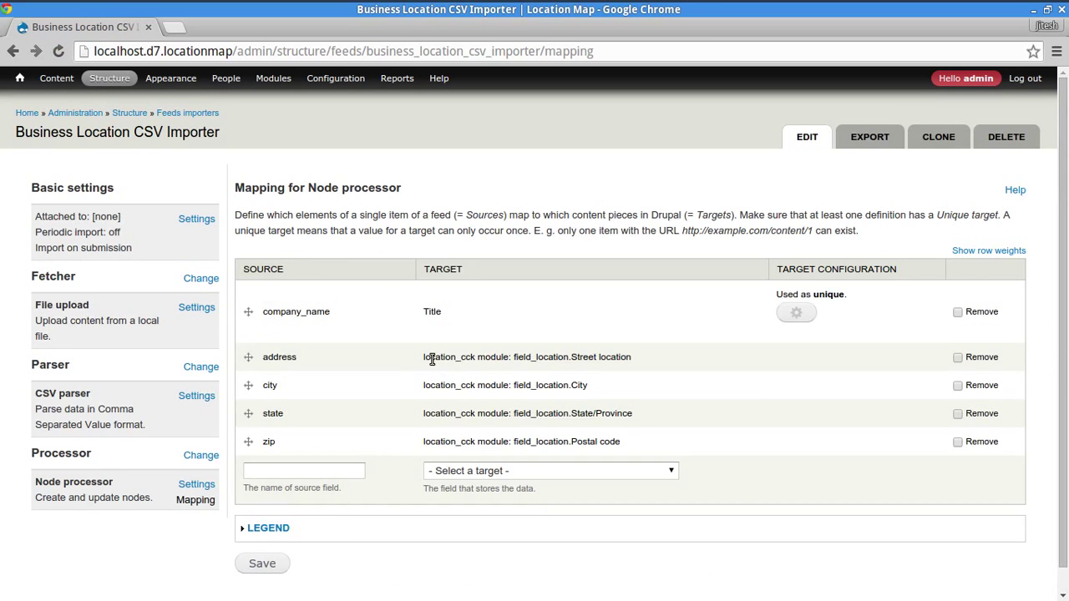
- Check the state value in G2 and the enabled location_feeds module in the terminal
{"action": "left_click_drag", "start_coordinate": [432, 360], "coordinate": [491, 360]}
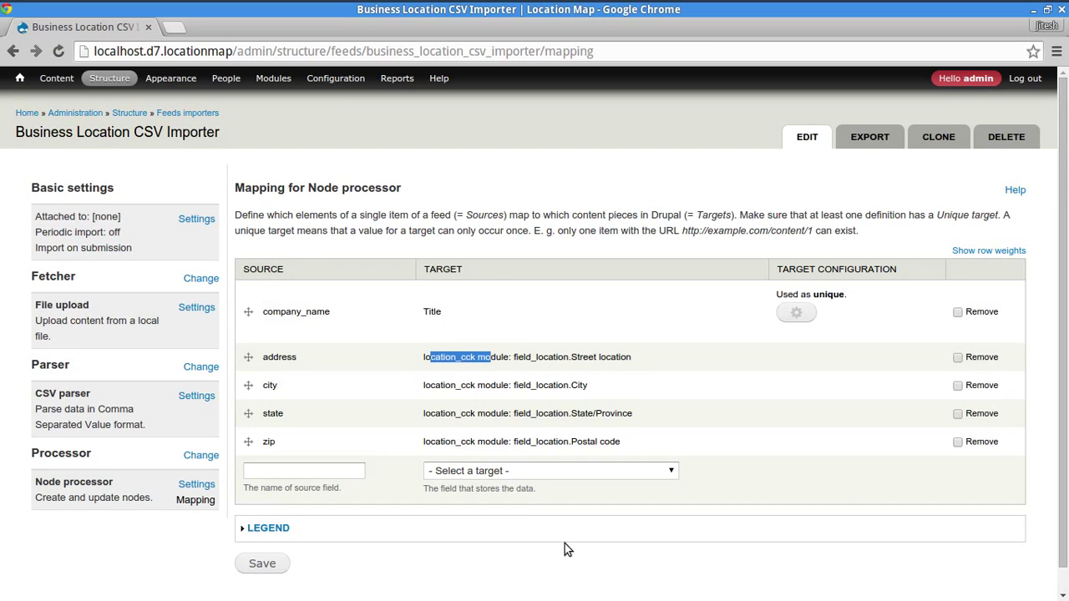
{"action": "left_click", "coordinate": [655, 556]}
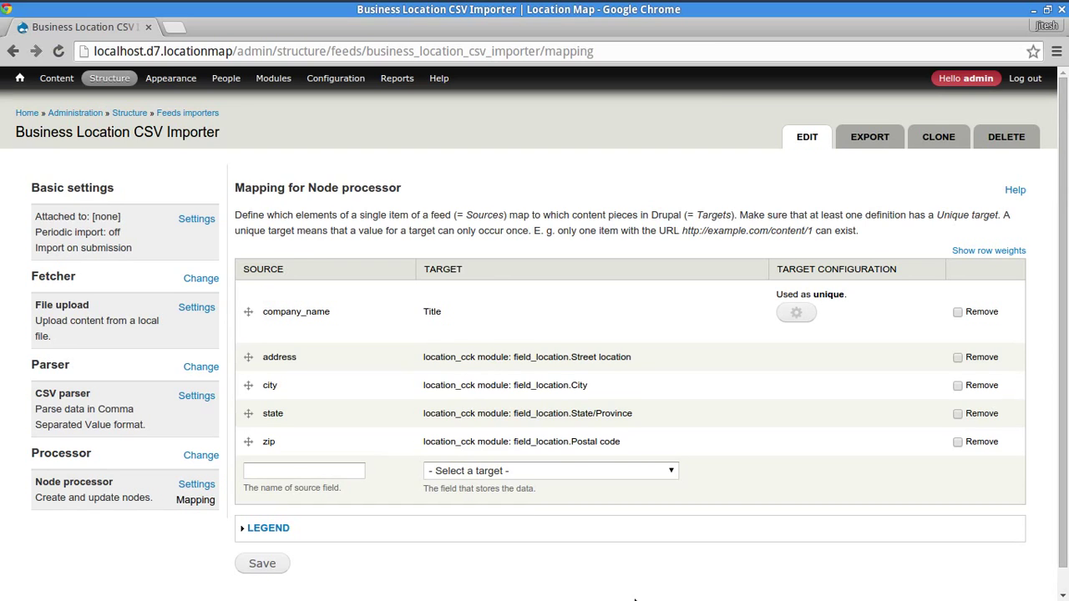
{"action": "key", "text": "alt+Tab"}
{"action": "key", "text": "alt+Tab"}
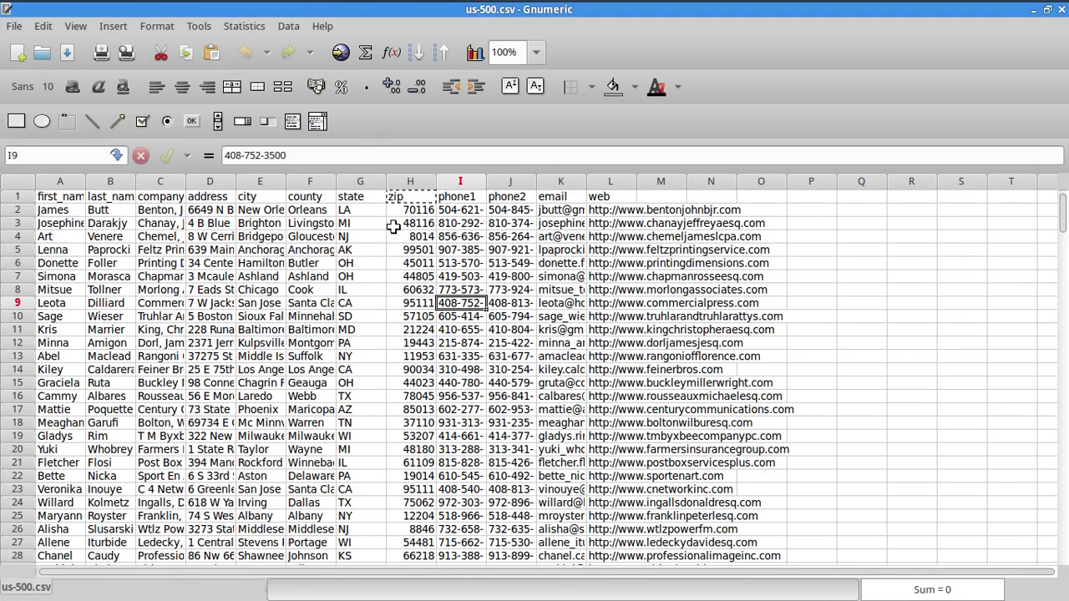
{"action": "left_click", "coordinate": [374, 207]}
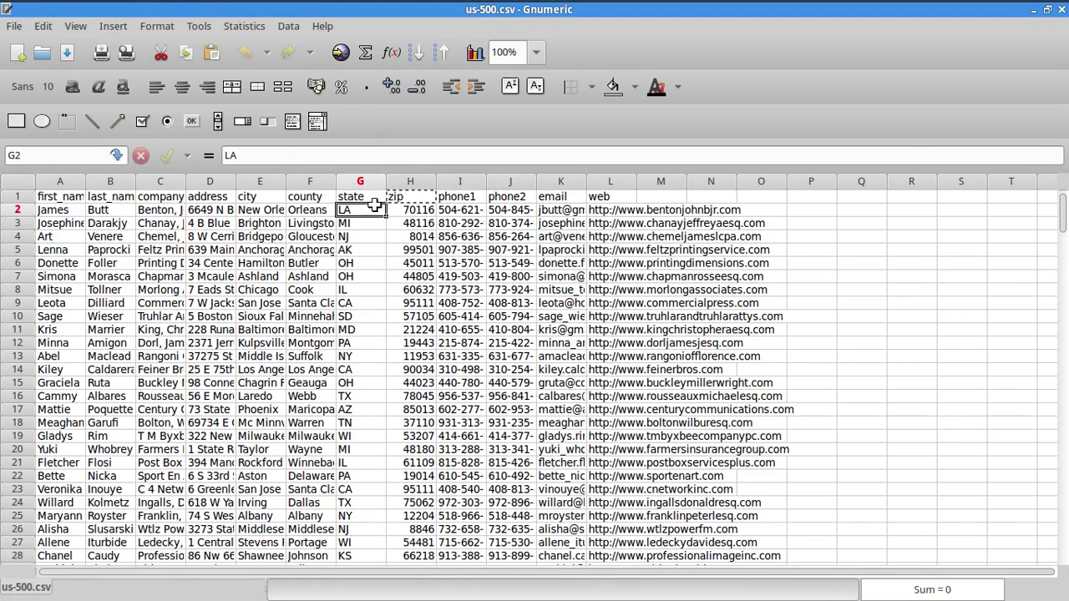
{"action": "key", "text": "alt+Tab"}
{"action": "key", "text": "alt+Tab"}
{"action": "key", "text": "alt+Tab"}
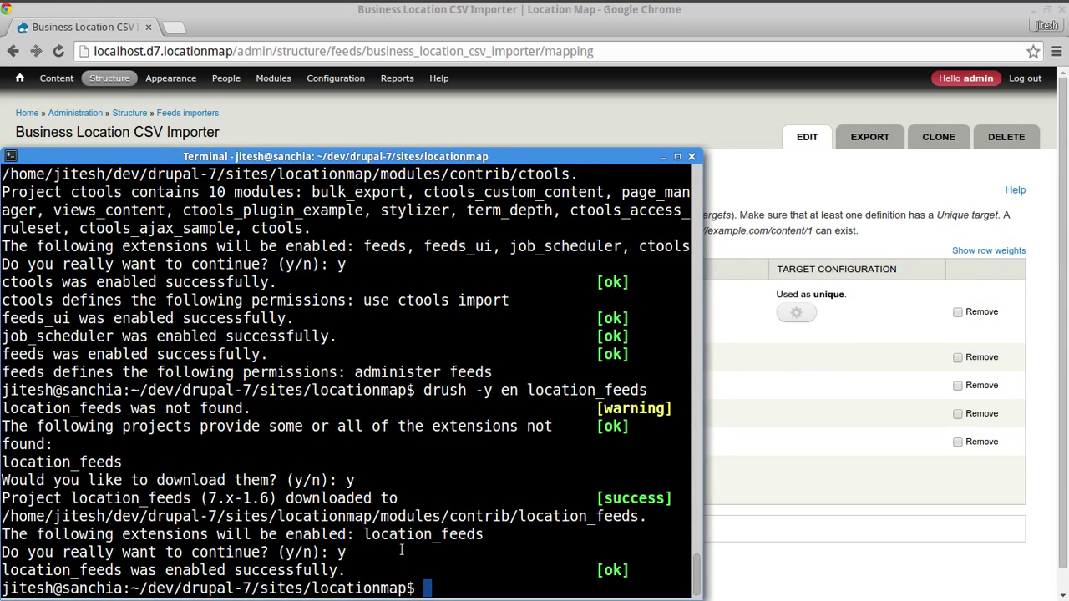
{"action": "double_click", "coordinate": [396, 535]}
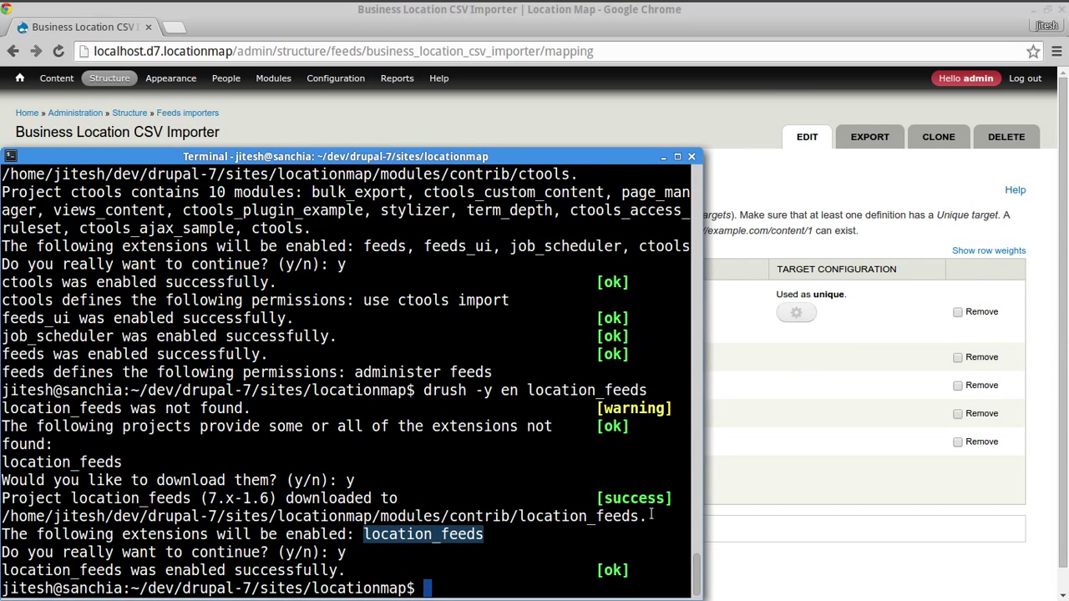
{"action": "key", "text": "alt+Tab"}
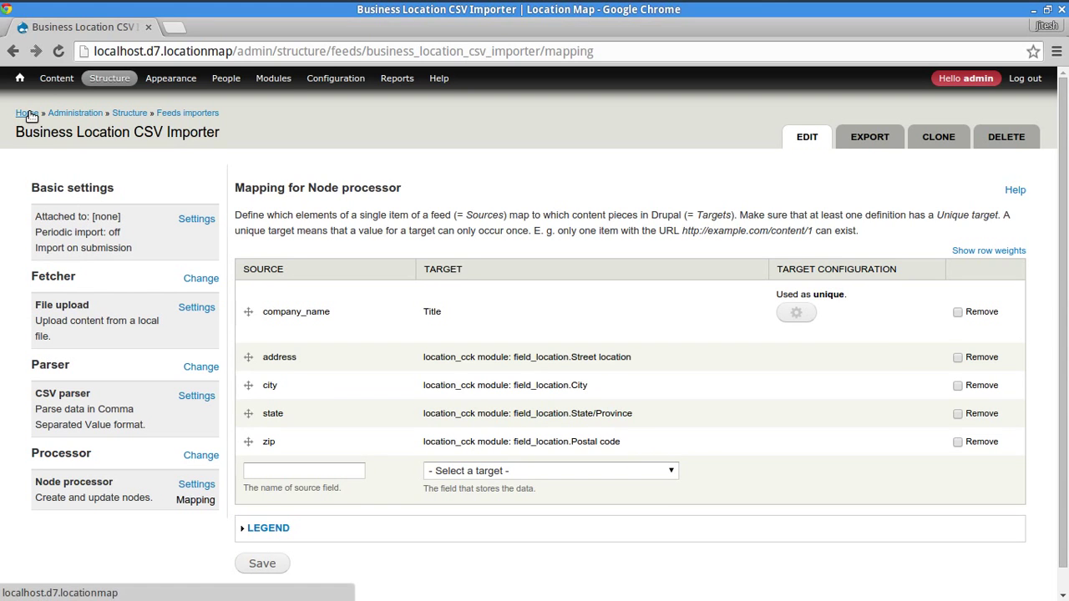
- Go from the front page to Import and open the Business Location CSV Importer
{"action": "mouse_move", "coordinate": [111, 82]}
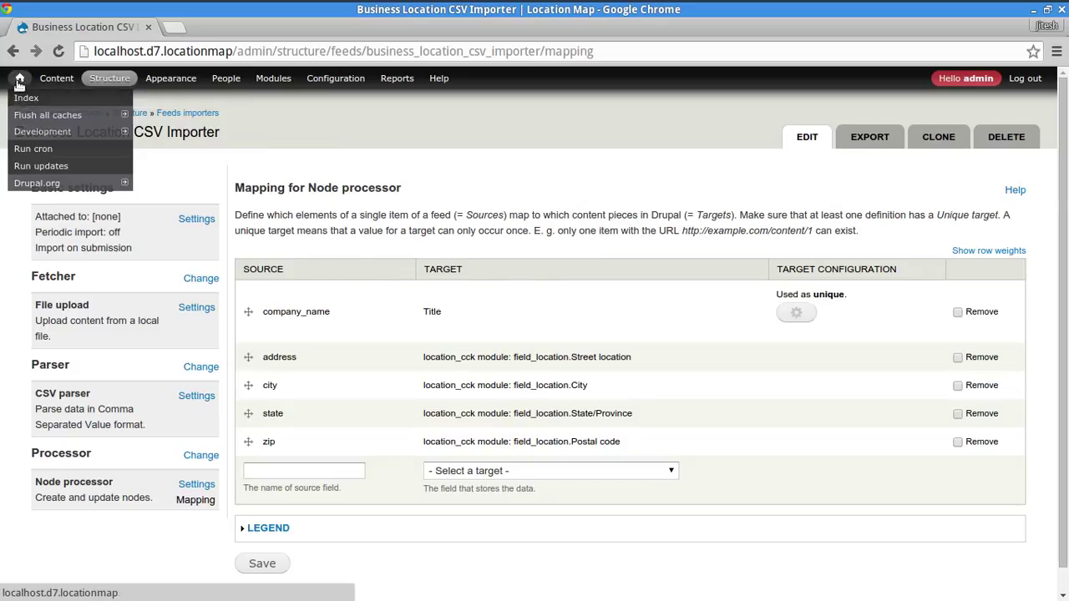
{"action": "left_click", "coordinate": [19, 82]}
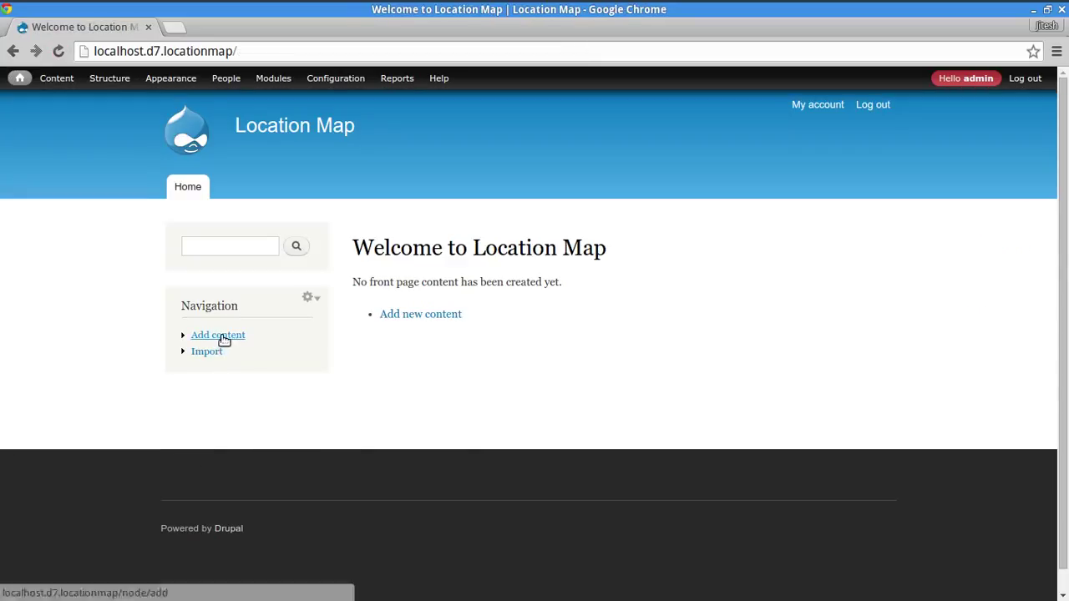
{"action": "left_click", "coordinate": [208, 354]}
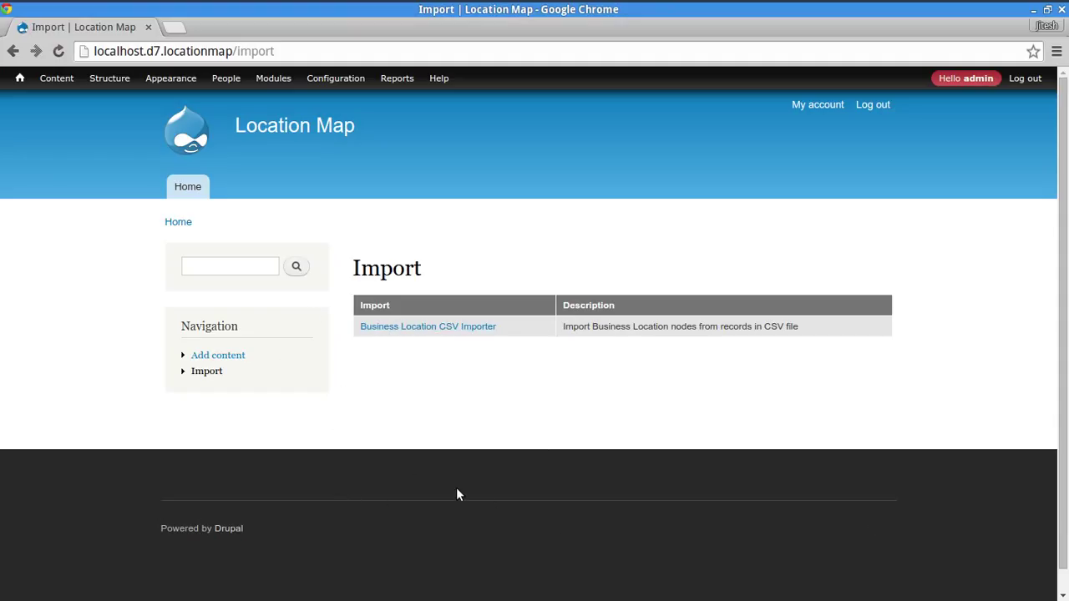
{"action": "left_click", "coordinate": [420, 330]}
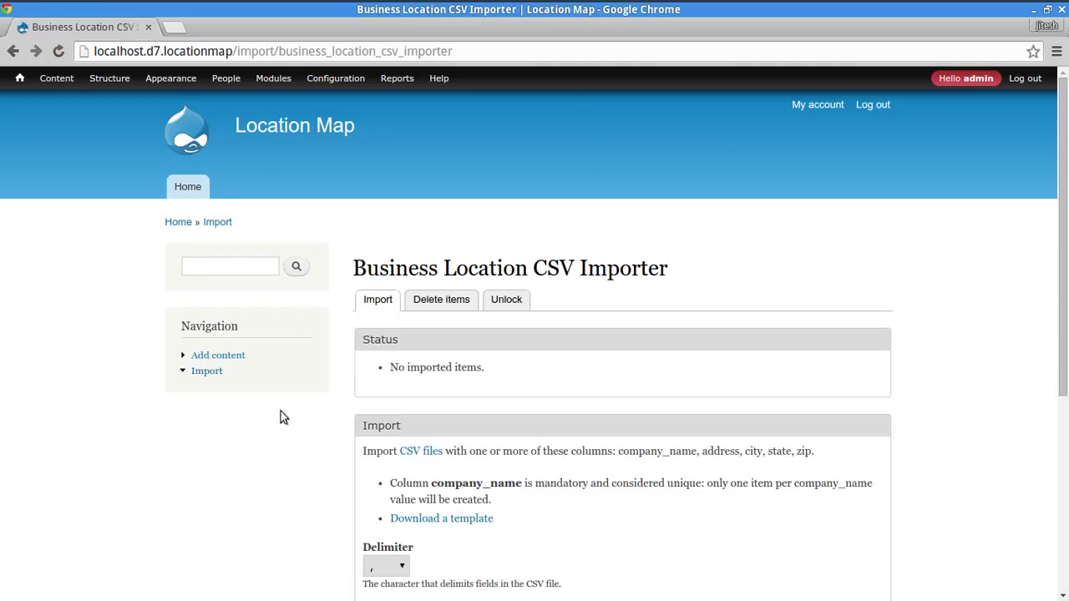
- Inspect the import page address, return to the Import listing, and reopen the importer form
{"action": "left_click", "coordinate": [251, 55]}
{"action": "double_click", "coordinate": [251, 54]}
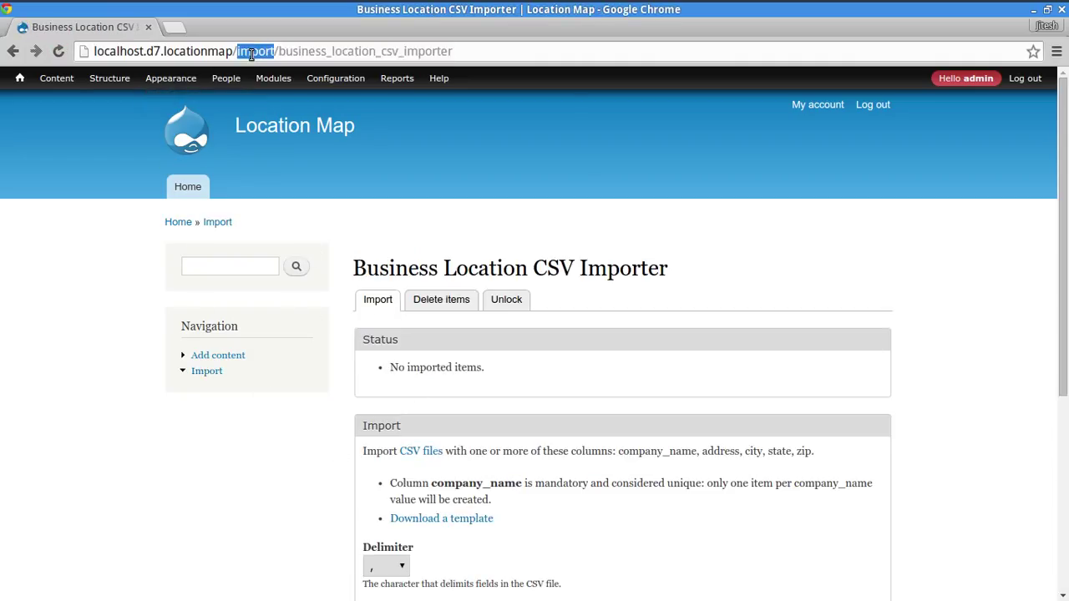
{"action": "key", "text": "shift+End"}
{"action": "left_click", "coordinate": [12, 51]}
{"action": "mouse_move", "coordinate": [23, 144]}
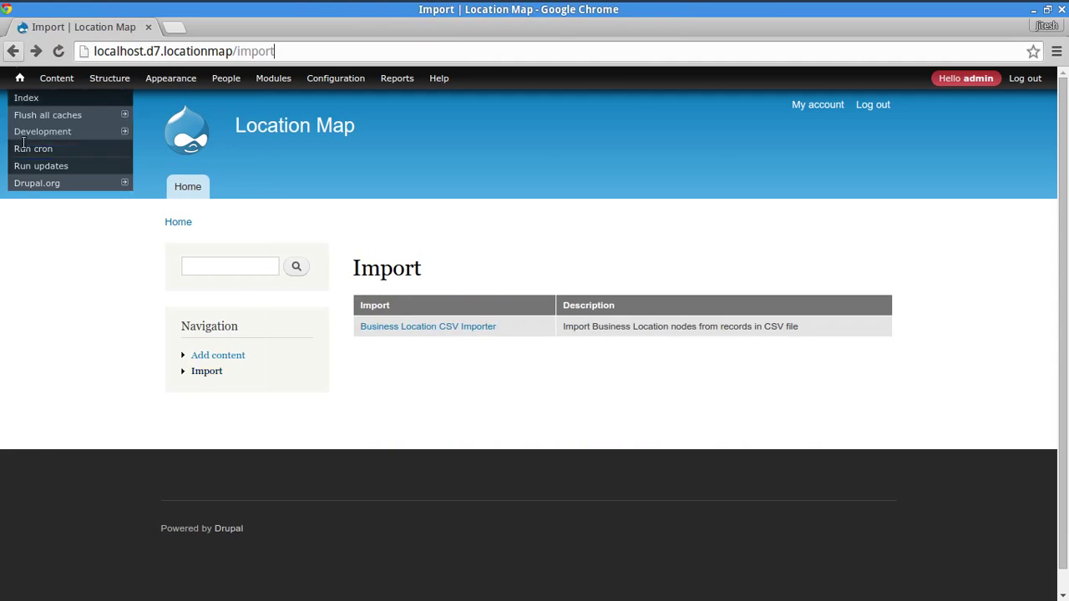
{"action": "double_click", "coordinate": [255, 51]}
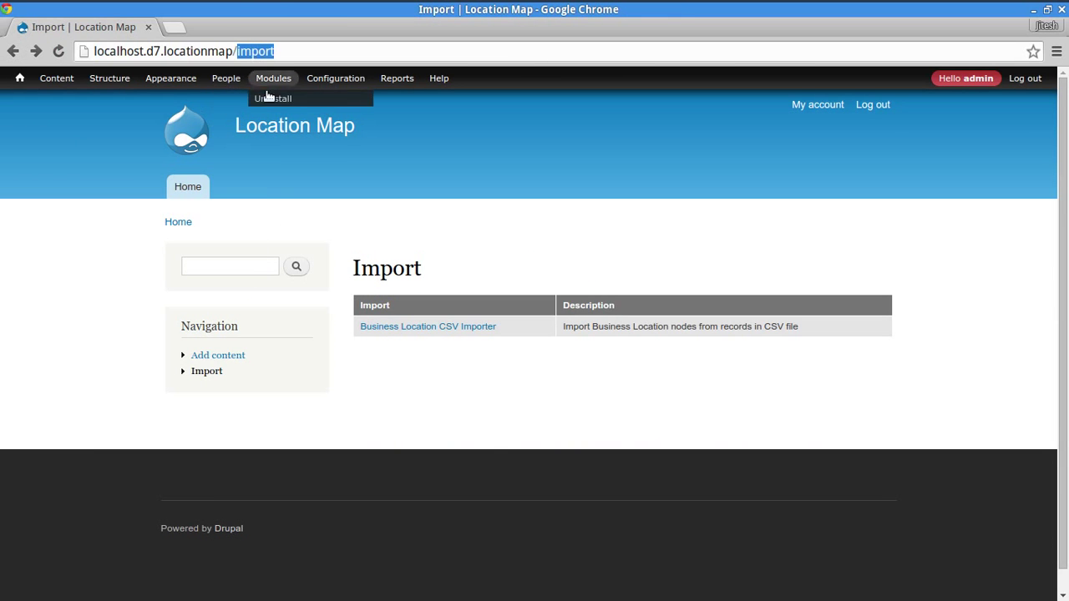
{"action": "left_click", "coordinate": [438, 328]}
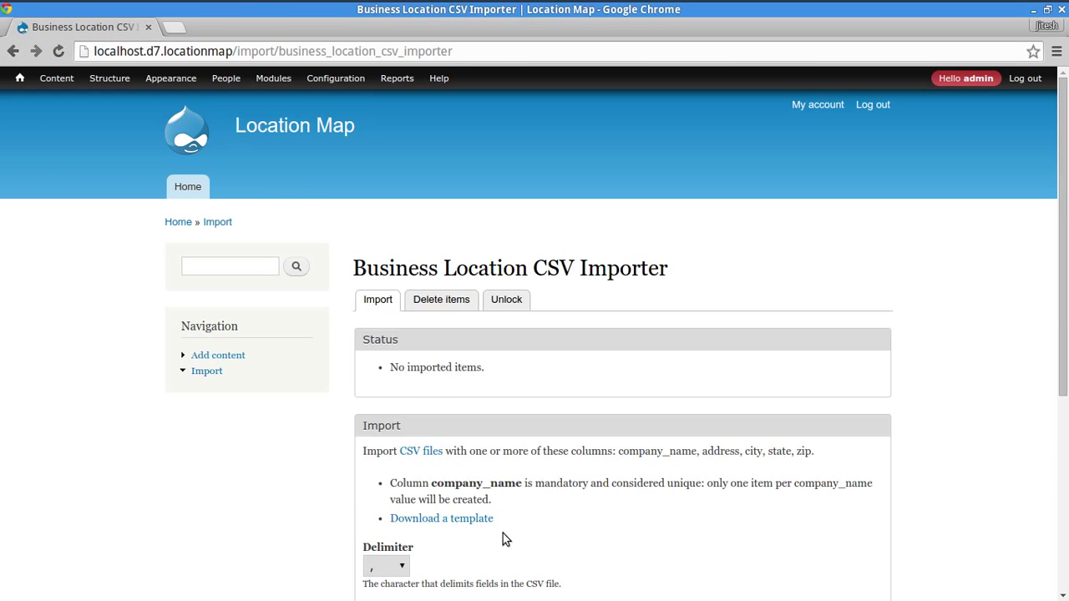
- Upload us-500.csv from Downloads to the Business Location CSV Importer and start the import
{"action": "scroll", "coordinate": [328, 355], "scroll_direction": "down", "scroll_amount": 3}
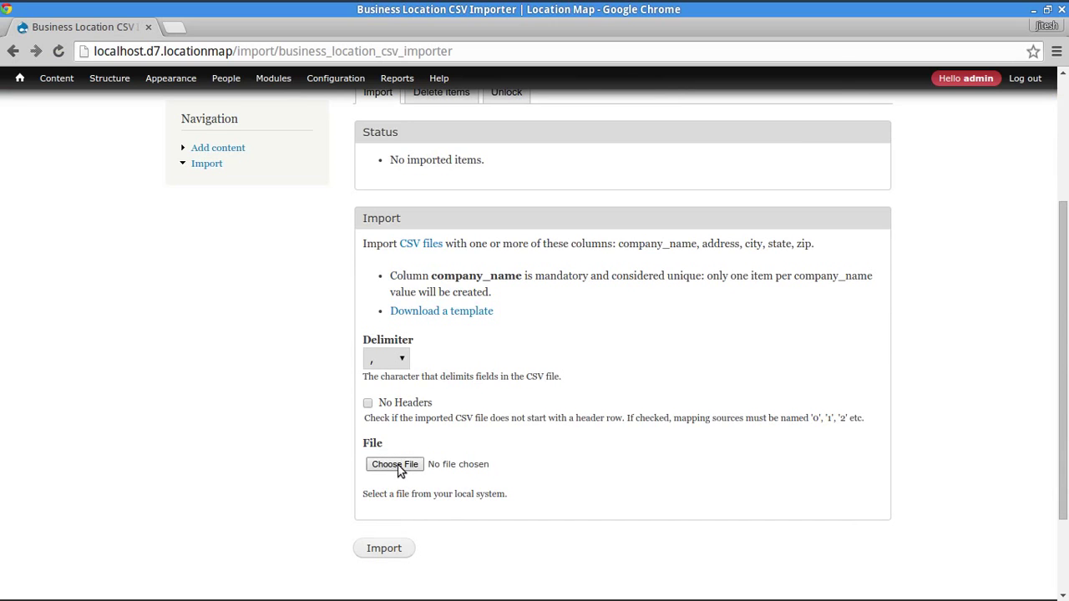
{"action": "left_click", "coordinate": [397, 466]}
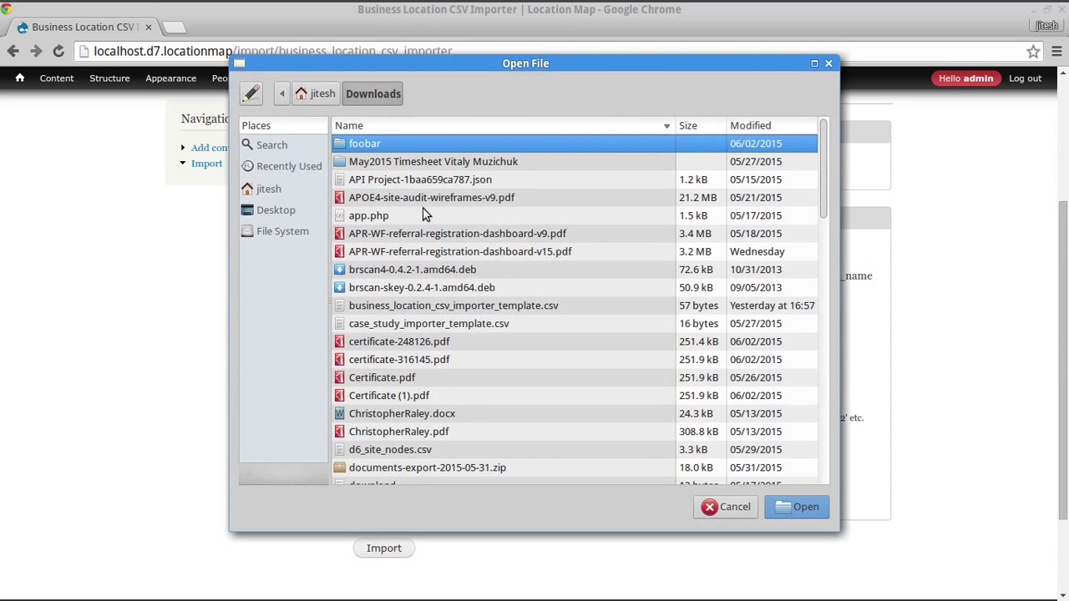
{"action": "left_click", "coordinate": [385, 215]}
{"action": "type", "text": "us"}
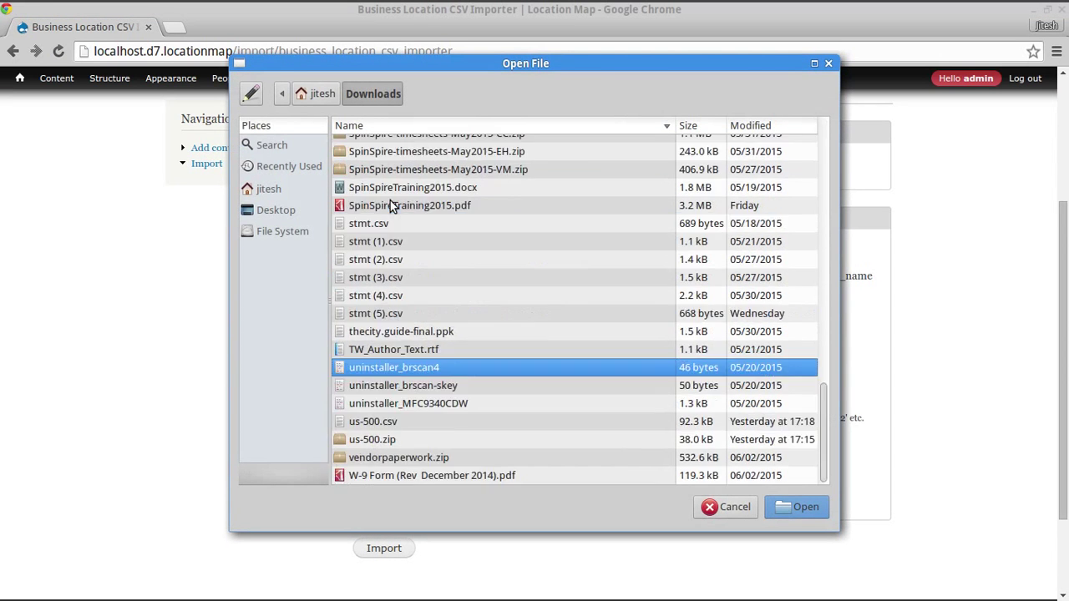
{"action": "double_click", "coordinate": [400, 425]}
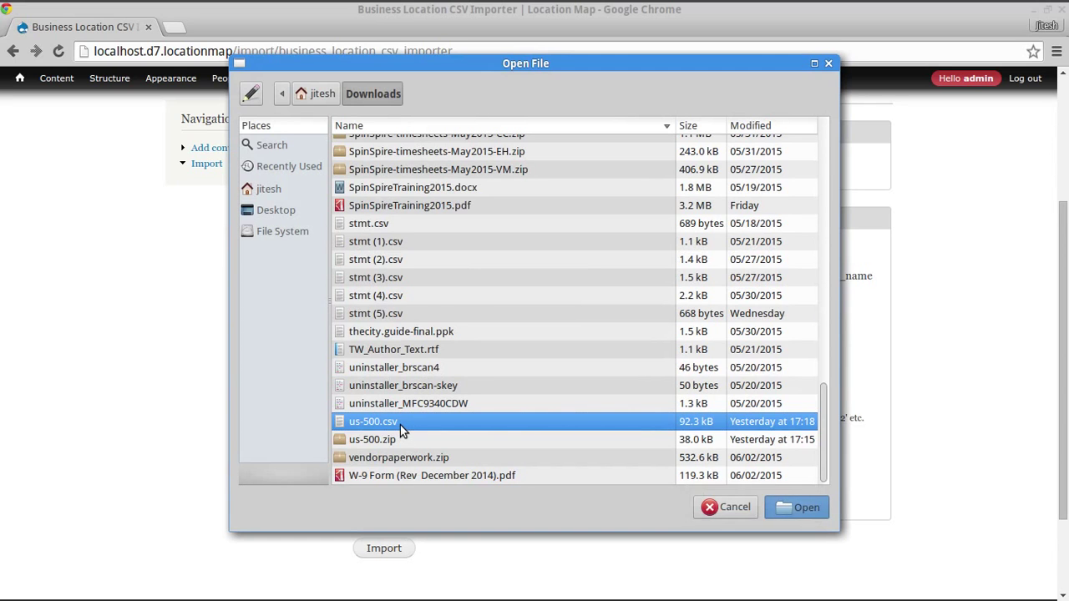
{"action": "left_click", "coordinate": [377, 551]}
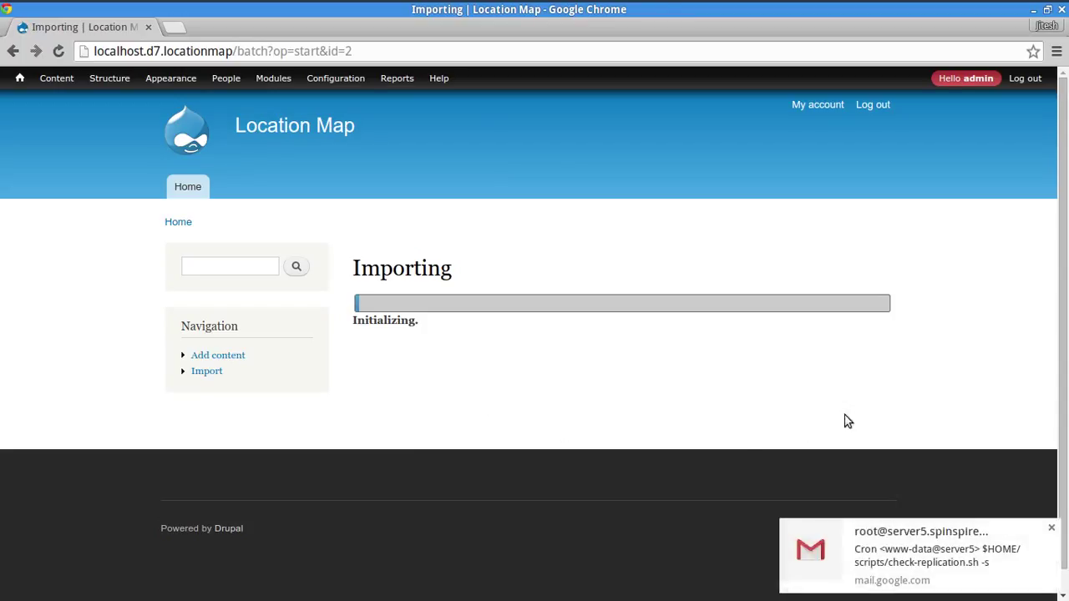
- Dismiss the mail notification and go to the site's Content list
{"action": "left_click", "coordinate": [1052, 529]}
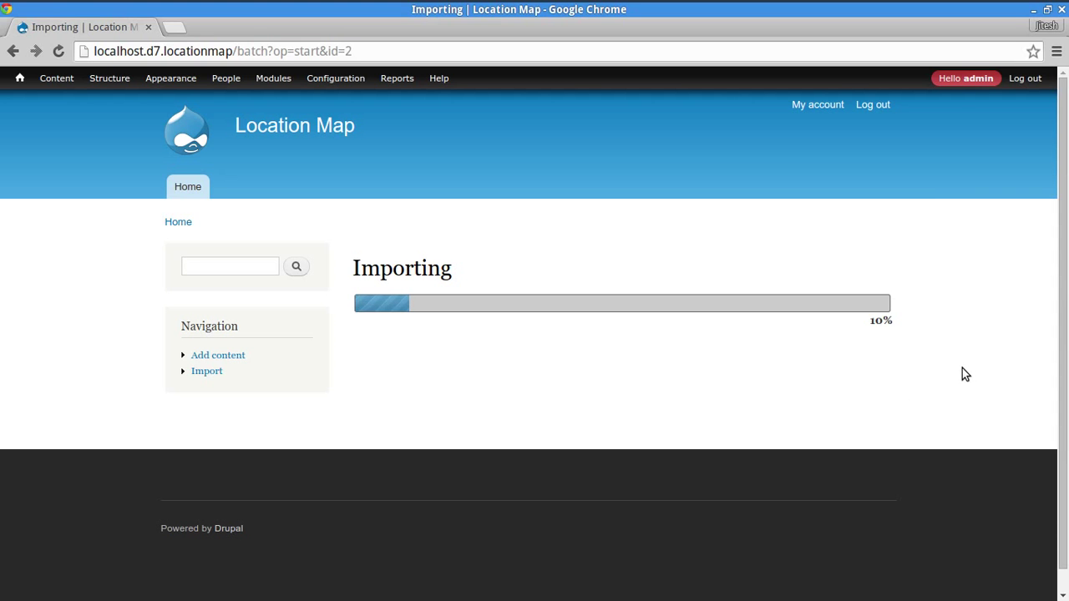
{"action": "left_click", "coordinate": [57, 77]}
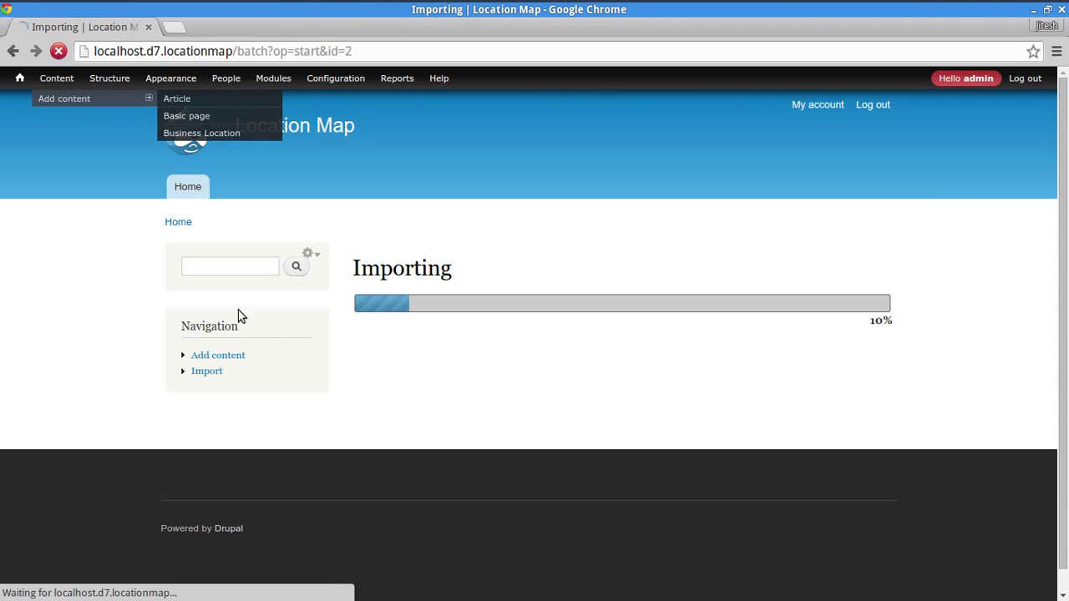
{"action": "scroll", "coordinate": [511, 517], "scroll_direction": "down", "scroll_amount": 15}
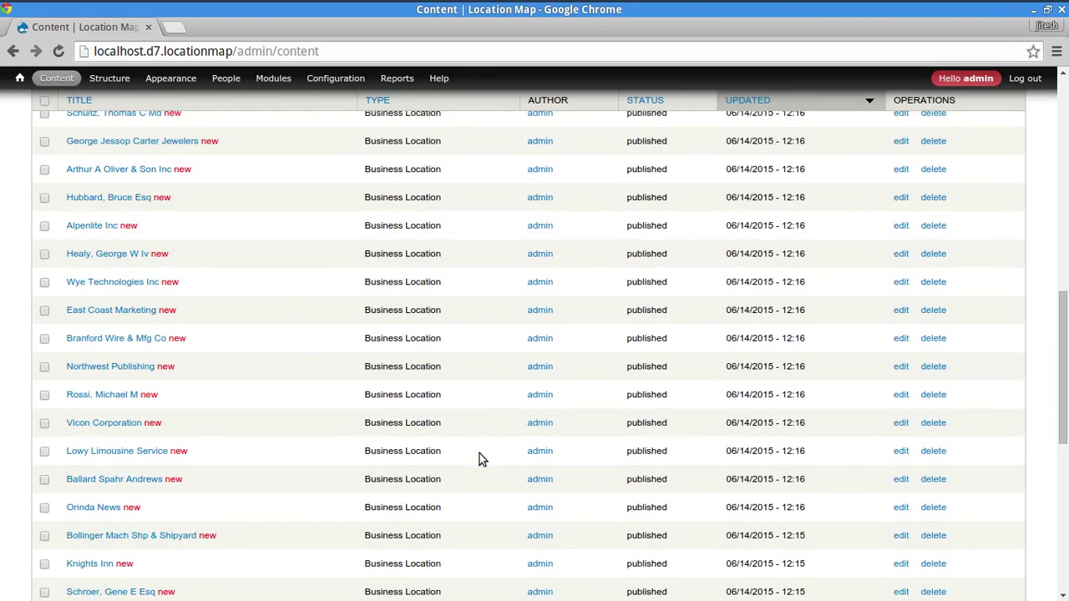
- Scroll through the imported Business Location rows on the Content list, reloading for new ones
{"action": "scroll", "coordinate": [478, 448], "scroll_direction": "up", "scroll_amount": 10}
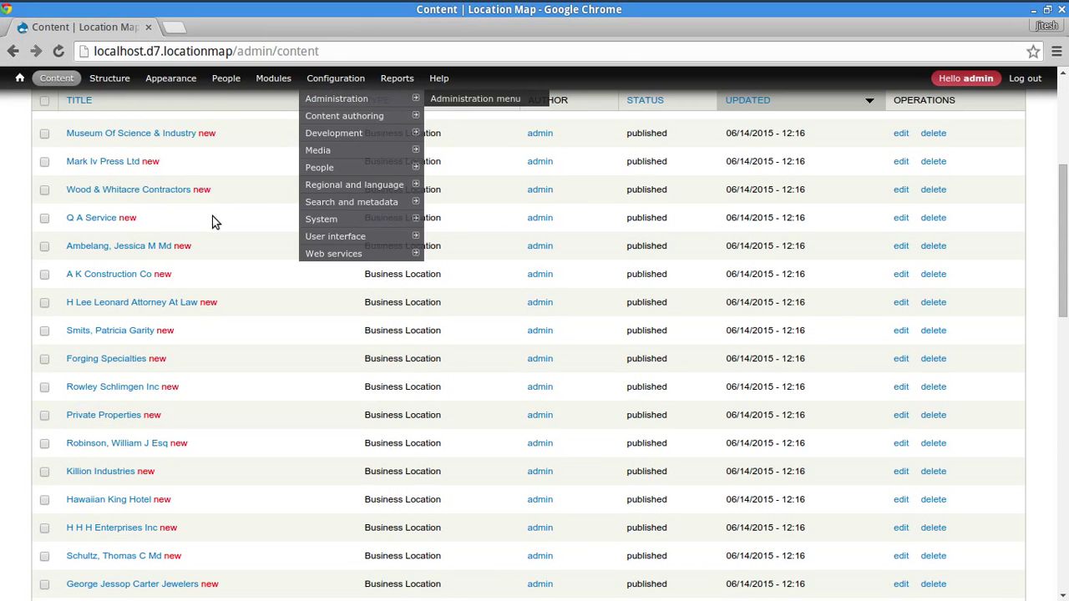
{"action": "scroll", "coordinate": [212, 214], "scroll_direction": "up", "scroll_amount": 5}
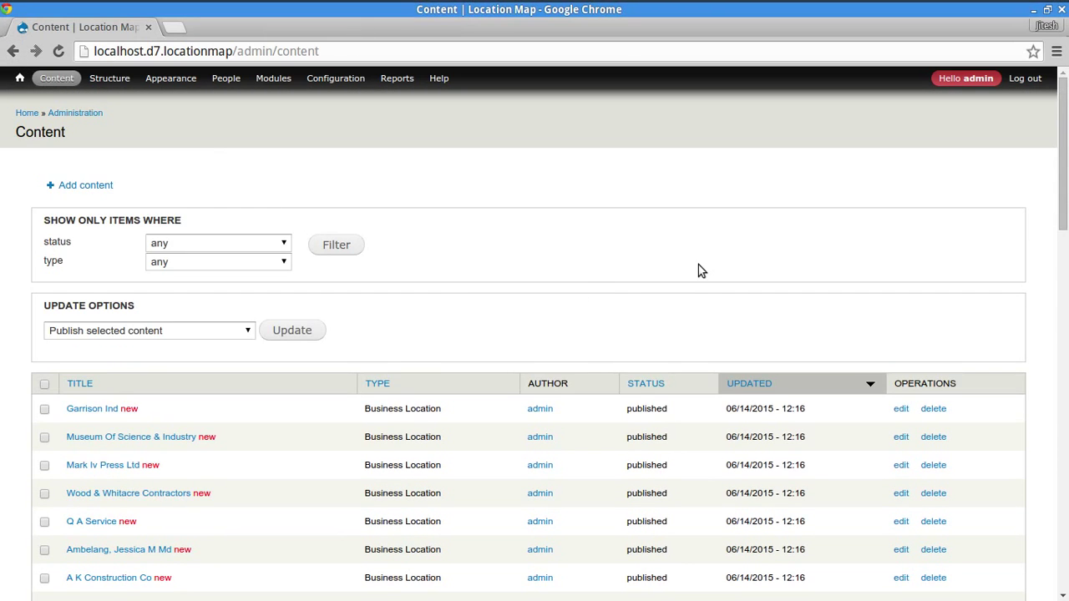
{"action": "scroll", "coordinate": [700, 270], "scroll_direction": "down", "scroll_amount": 5}
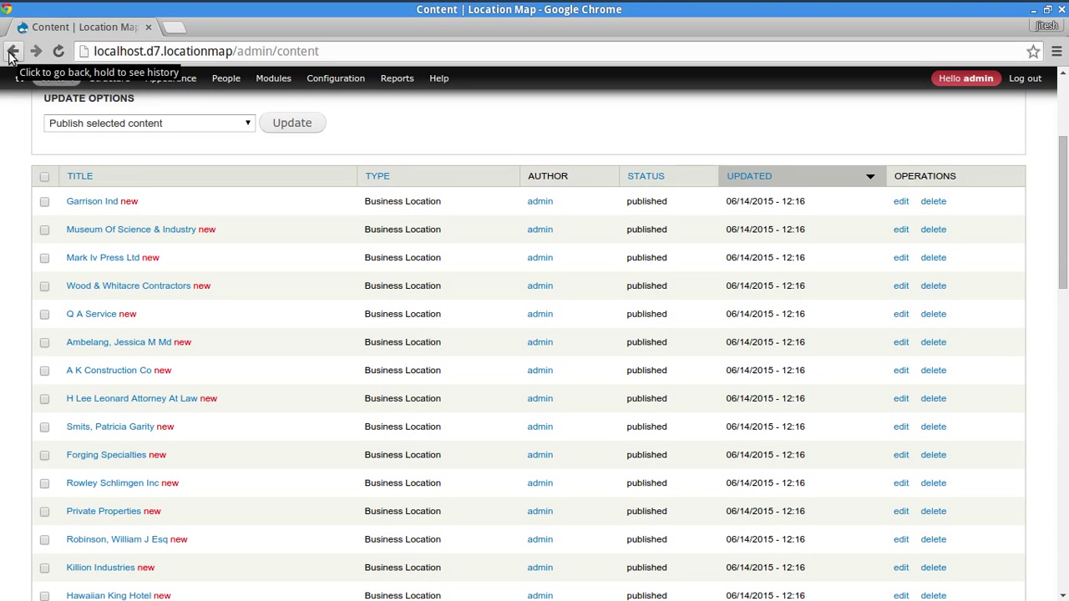
{"action": "left_click", "coordinate": [60, 52]}
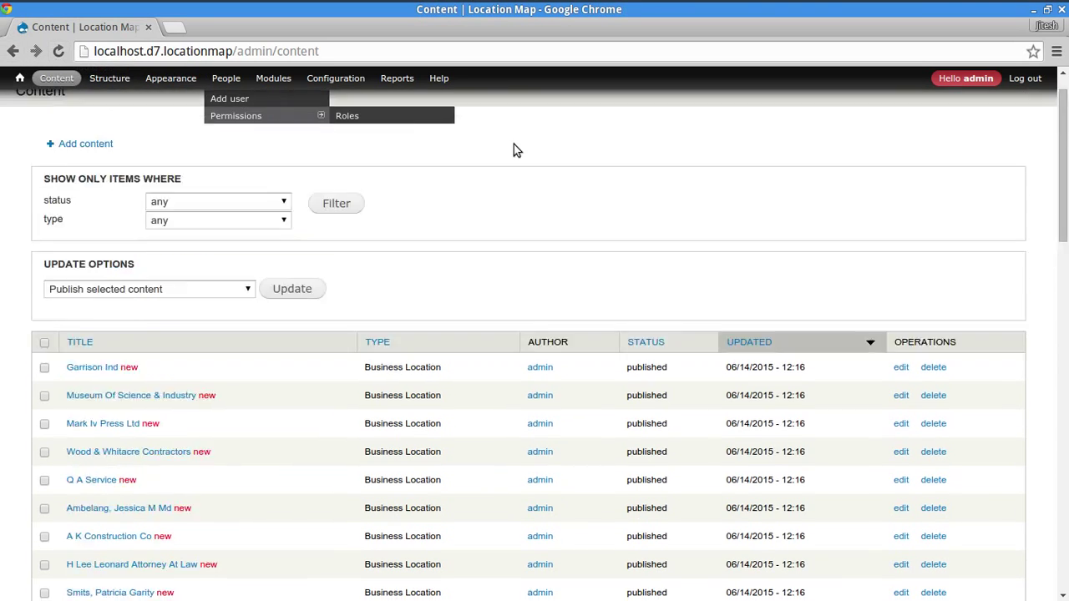
{"action": "scroll", "coordinate": [531, 316], "scroll_direction": "down", "scroll_amount": 20}
{"action": "scroll", "coordinate": [534, 314], "scroll_direction": "down", "scroll_amount": 5}
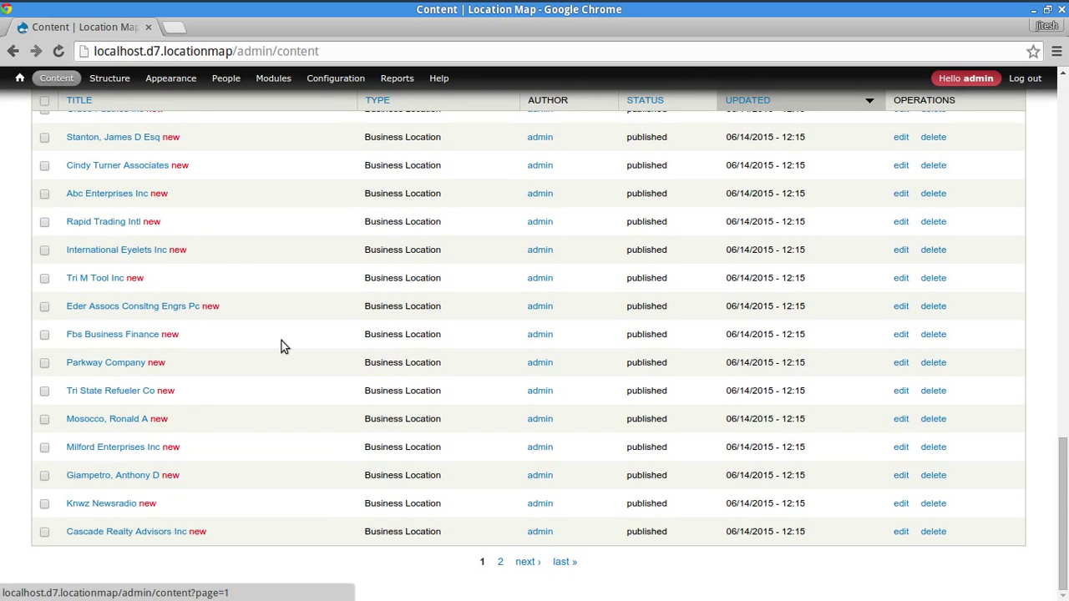
{"action": "left_click", "coordinate": [59, 50]}
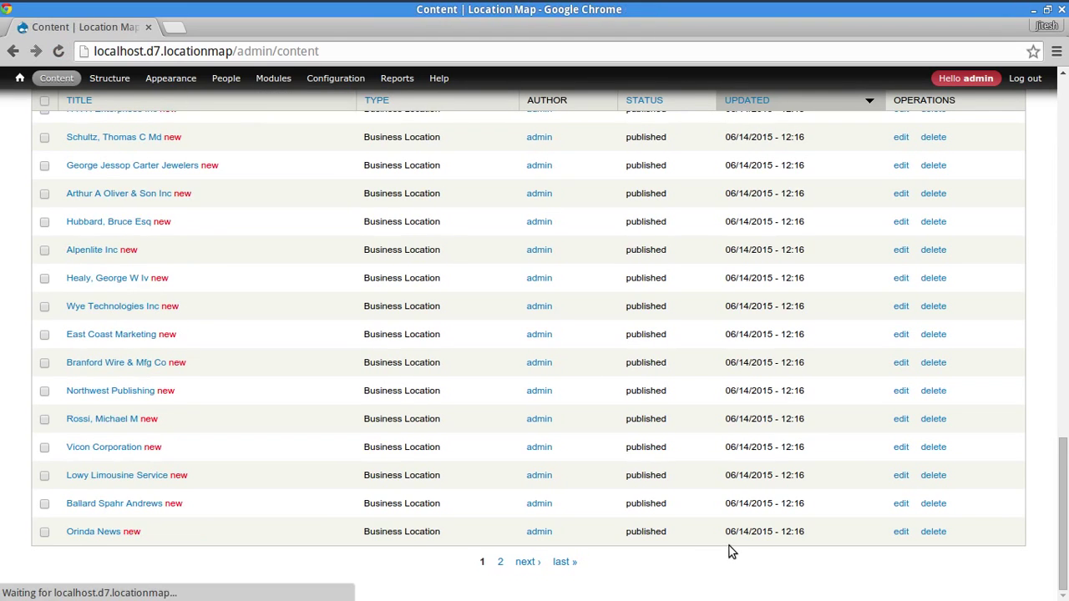
{"action": "left_click", "coordinate": [58, 51]}
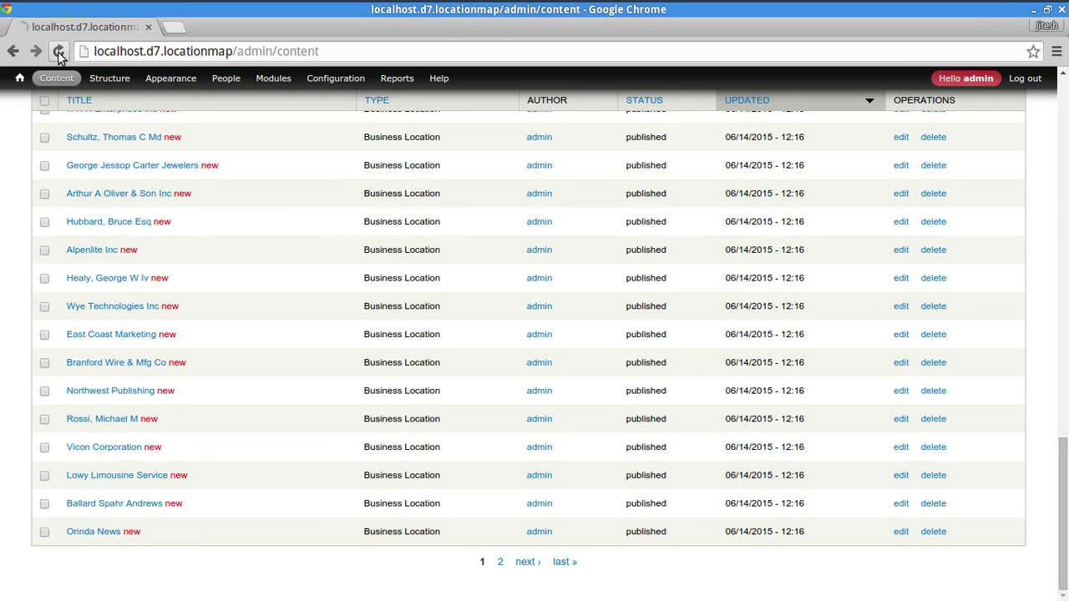
- Jump to the last (second) content page and reload it to see more imported nodes
{"action": "left_click", "coordinate": [565, 562]}
{"action": "scroll", "coordinate": [503, 464], "scroll_direction": "down", "scroll_amount": 15}
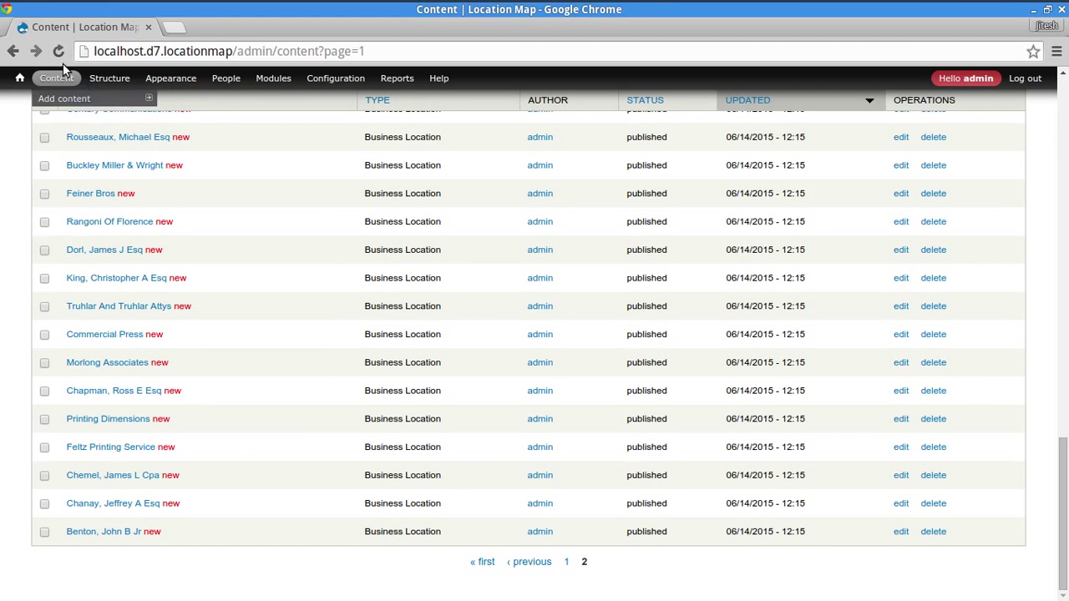
{"action": "left_click", "coordinate": [61, 50]}
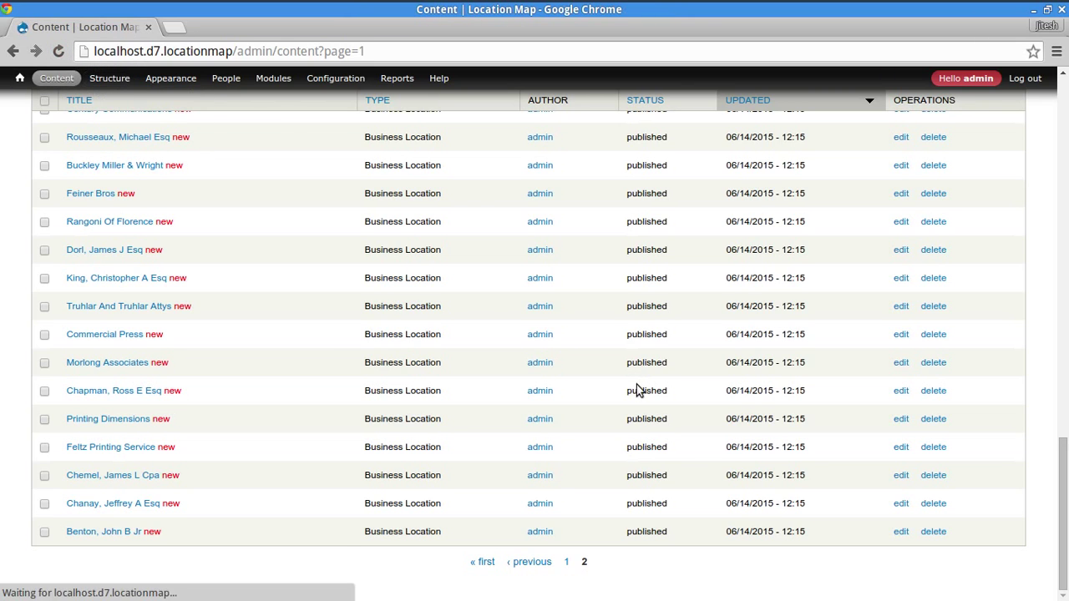
{"action": "left_click", "coordinate": [58, 50]}
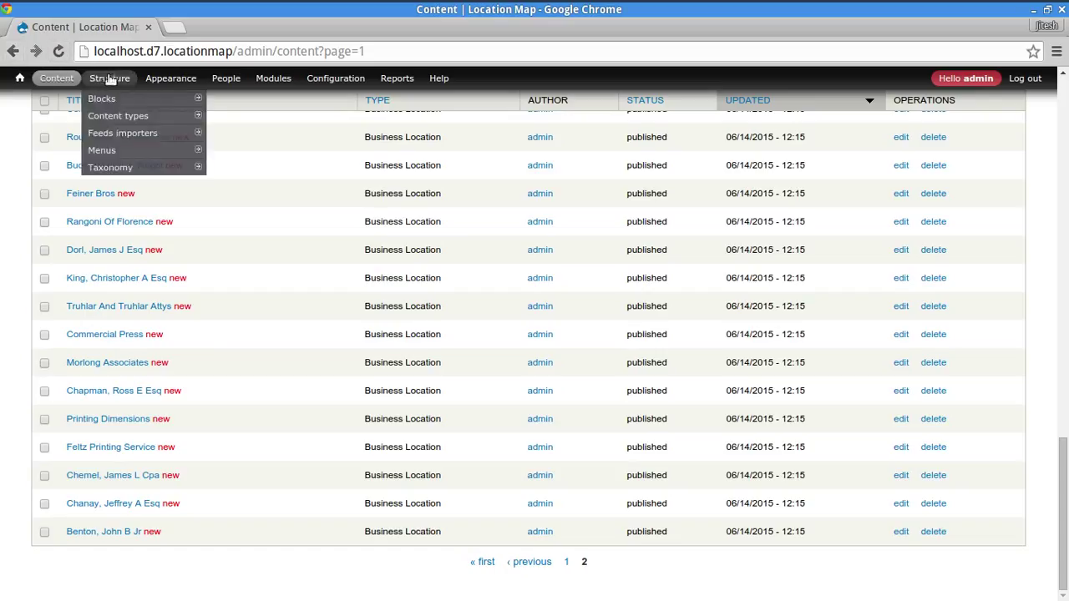
- Go to the Business Location CSV Importer and refresh it repeatedly to watch the import progress
{"action": "mouse_move", "coordinate": [166, 79]}
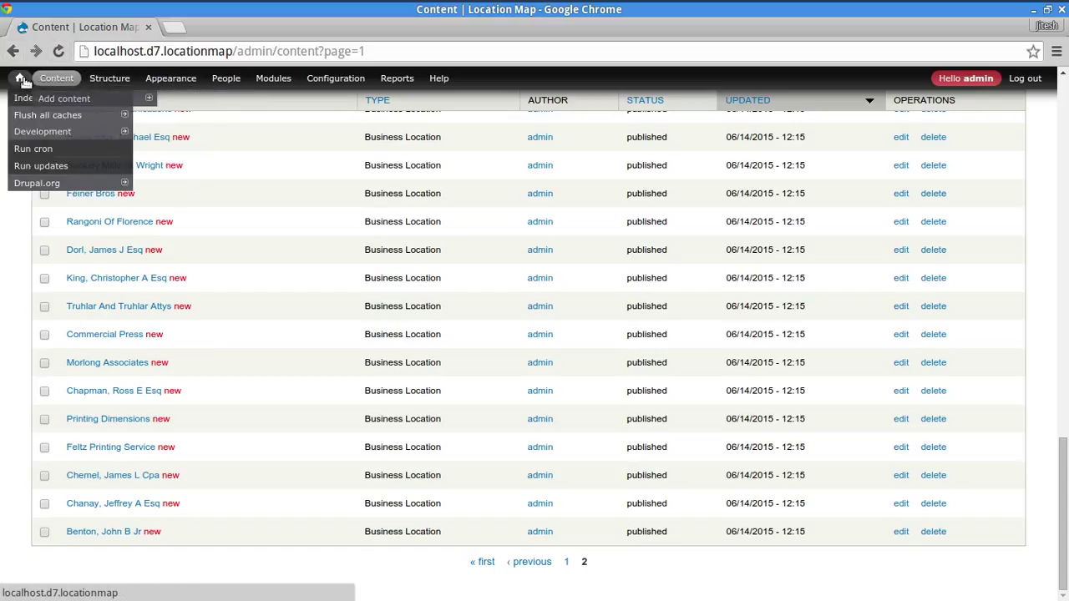
{"action": "left_click", "coordinate": [20, 77]}
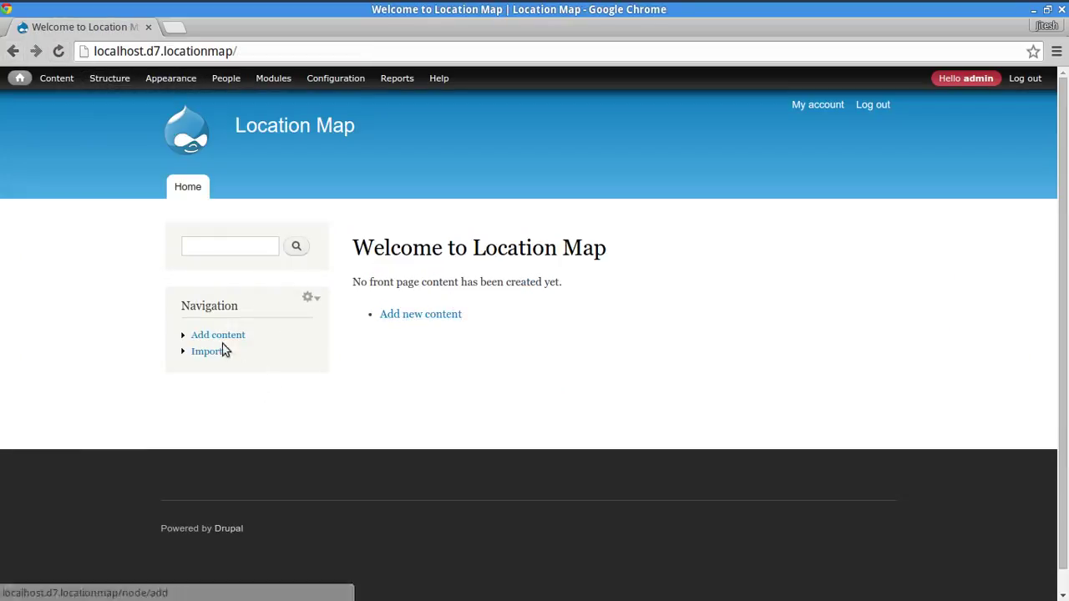
{"action": "left_click", "coordinate": [206, 351]}
{"action": "left_click", "coordinate": [439, 329]}
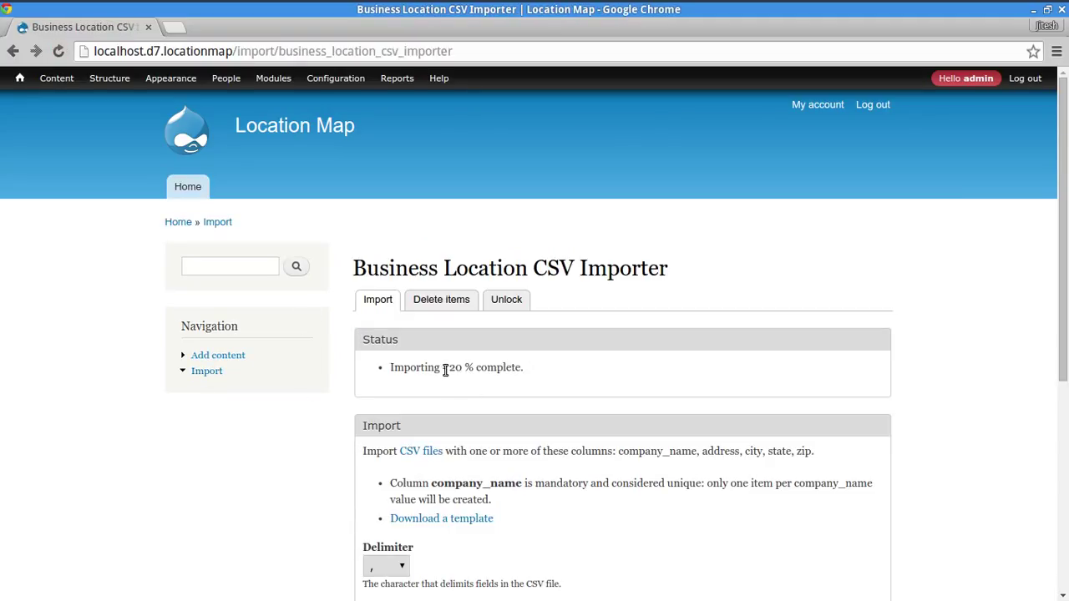
{"action": "left_click_drag", "start_coordinate": [445, 370], "coordinate": [518, 376]}
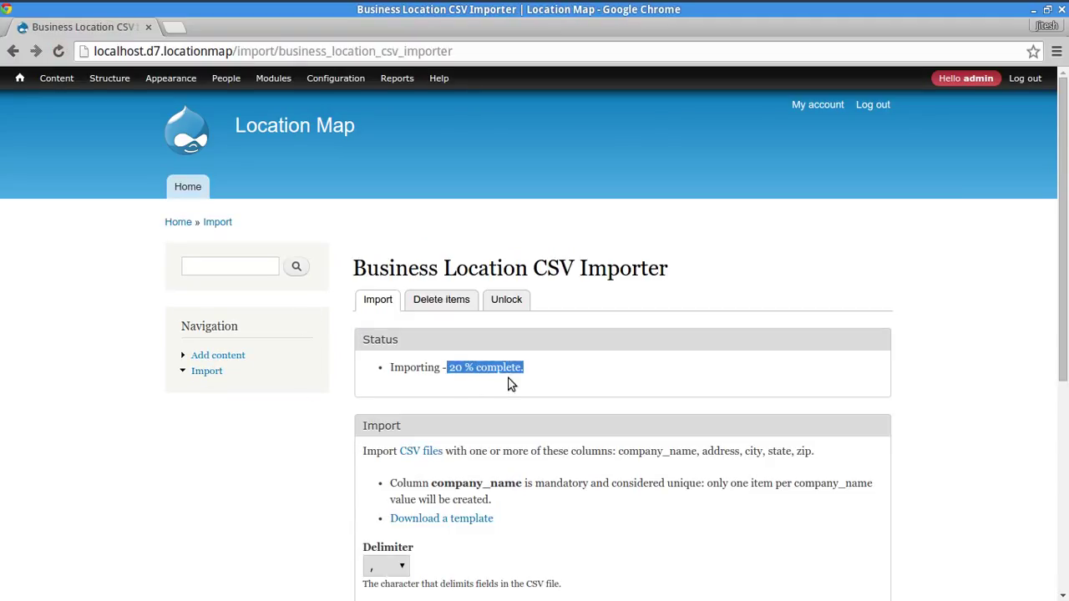
{"action": "left_click", "coordinate": [59, 51]}
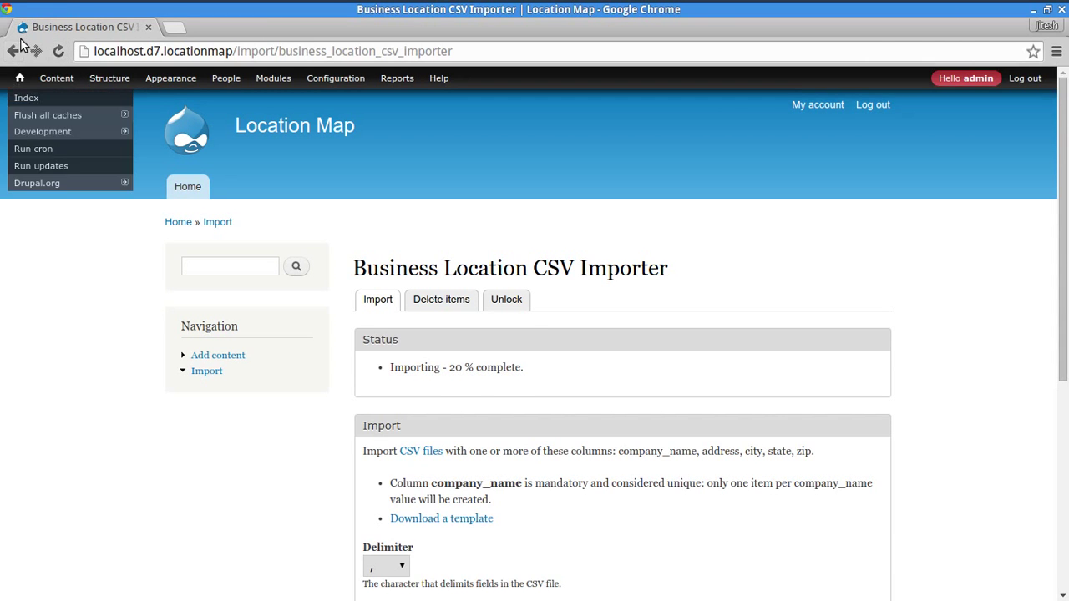
{"action": "left_click", "coordinate": [59, 51]}
{"action": "scroll", "coordinate": [53, 430], "scroll_direction": "down", "scroll_amount": 2}
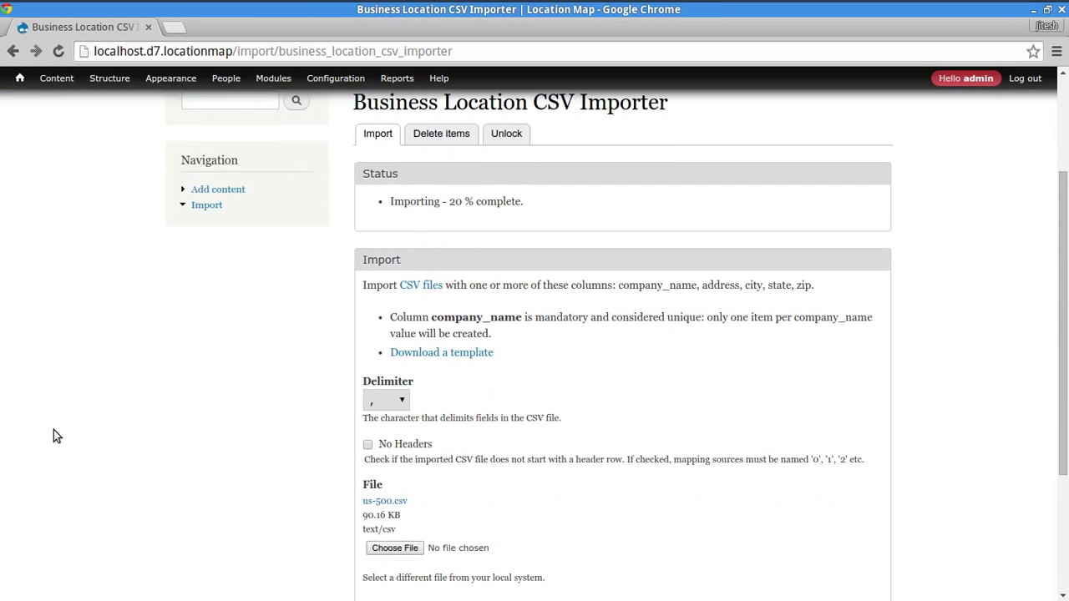
{"action": "scroll", "coordinate": [380, 428], "scroll_direction": "down", "scroll_amount": 5}
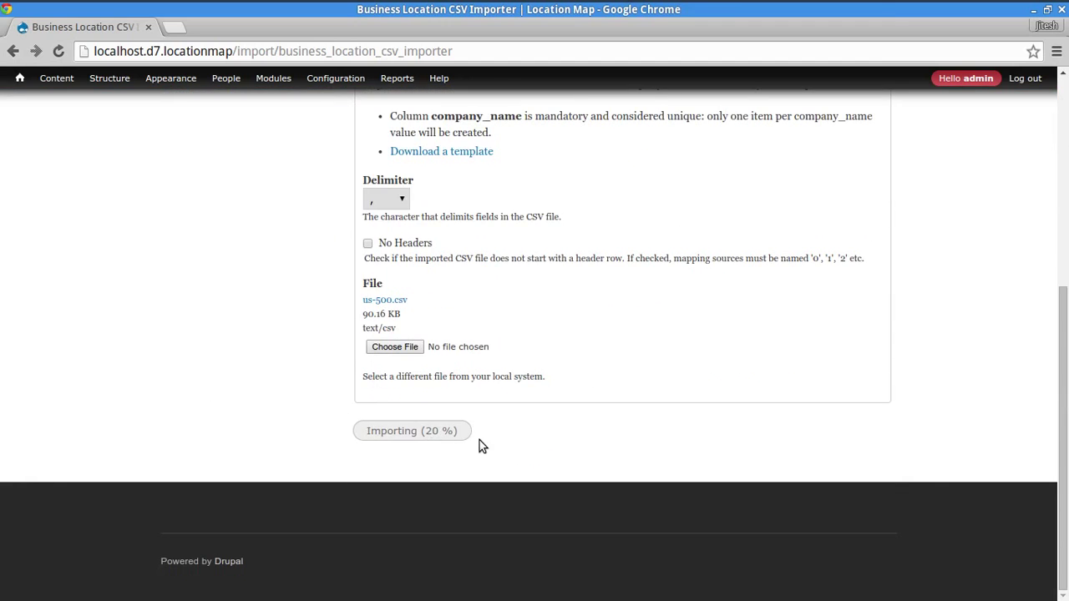
{"action": "left_click", "coordinate": [59, 52]}
{"action": "scroll", "coordinate": [132, 325], "scroll_direction": "up", "scroll_amount": 5}
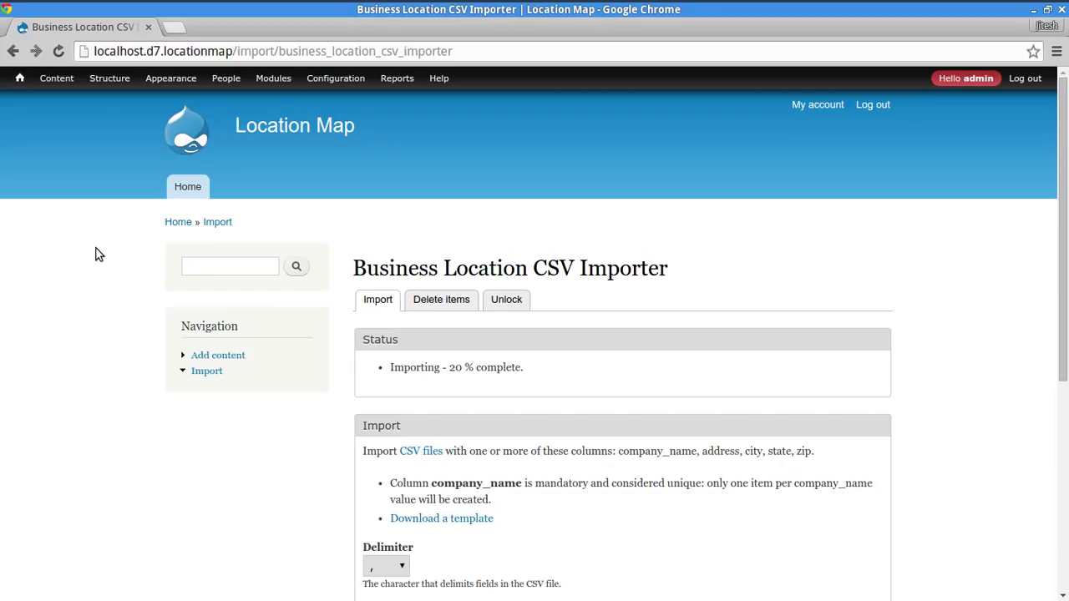
- Check the Content list's imported items, highlighting their Business Location content type
{"action": "left_click", "coordinate": [57, 78]}
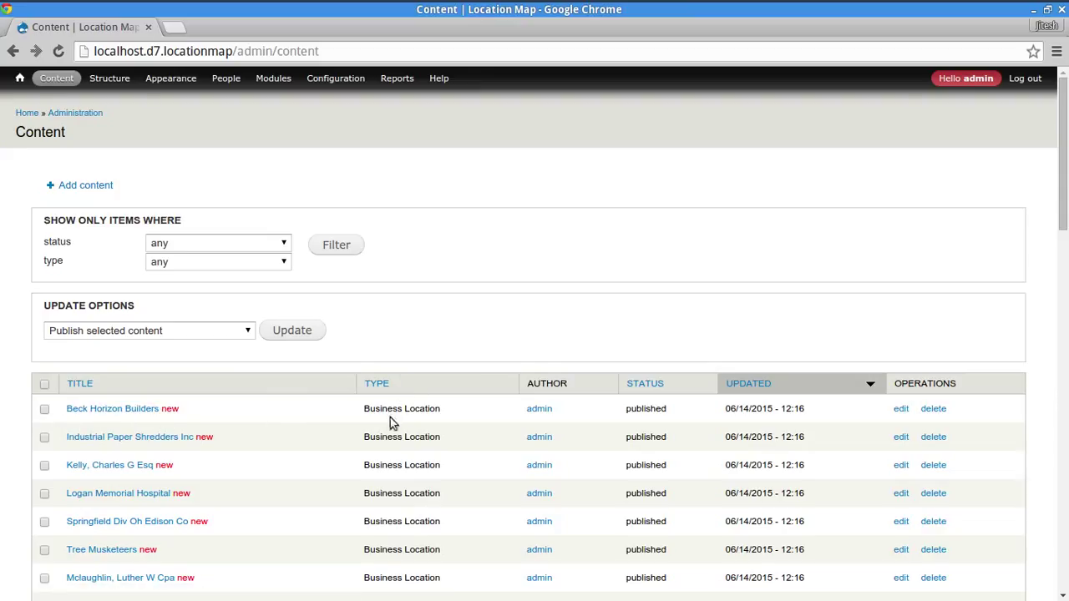
{"action": "left_click_drag", "start_coordinate": [389, 412], "coordinate": [434, 407]}
{"action": "double_click", "coordinate": [430, 410]}
{"action": "triple_click", "coordinate": [378, 408]}
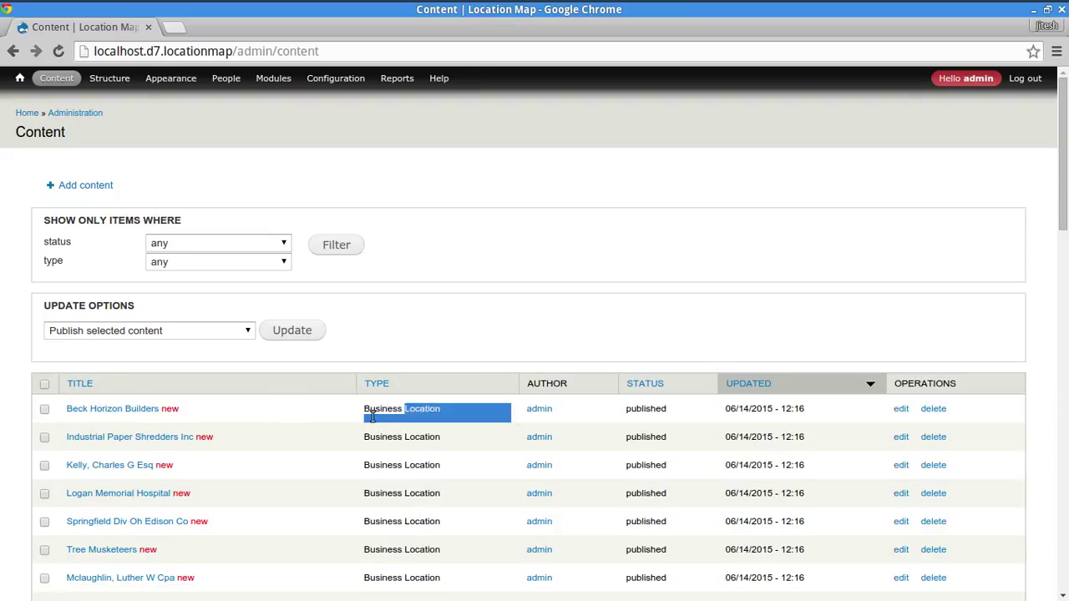
{"action": "left_click", "coordinate": [472, 330]}
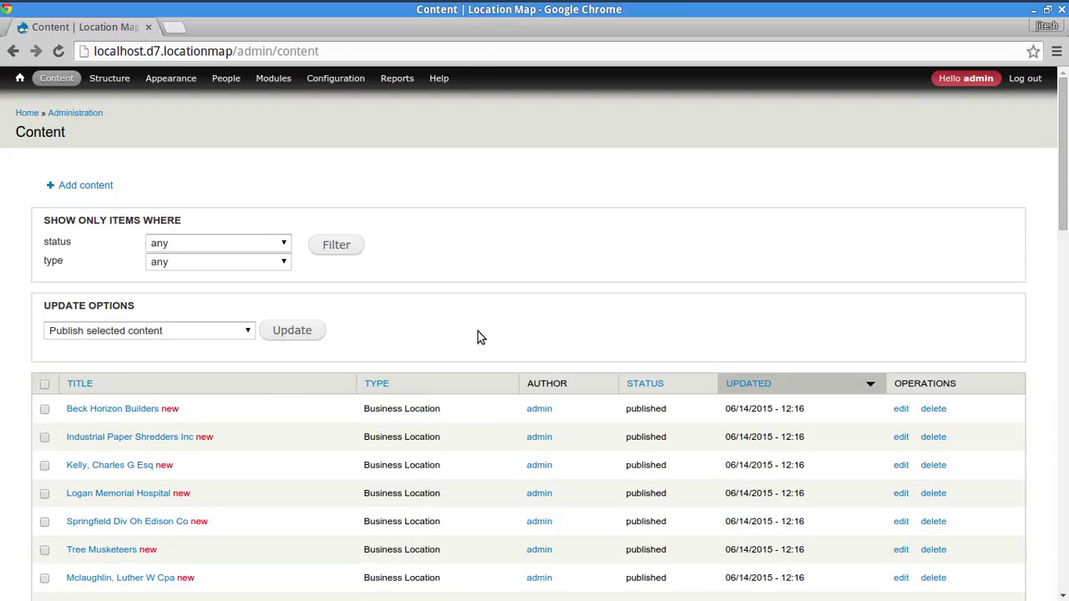
{"action": "mouse_move", "coordinate": [1063, 209]}
{"action": "left_mouse_down"}
{"action": "mouse_move", "coordinate": [1063, 351]}
{"action": "mouse_move", "coordinate": [1064, 222]}
{"action": "left_mouse_up"}
{"action": "scroll", "coordinate": [1052, 264], "scroll_direction": "up", "scroll_amount": 1}
- Run drush -y en views views_ui in the terminal, check its output, and return to Chrome
{"action": "key", "text": "alt+Tab"}
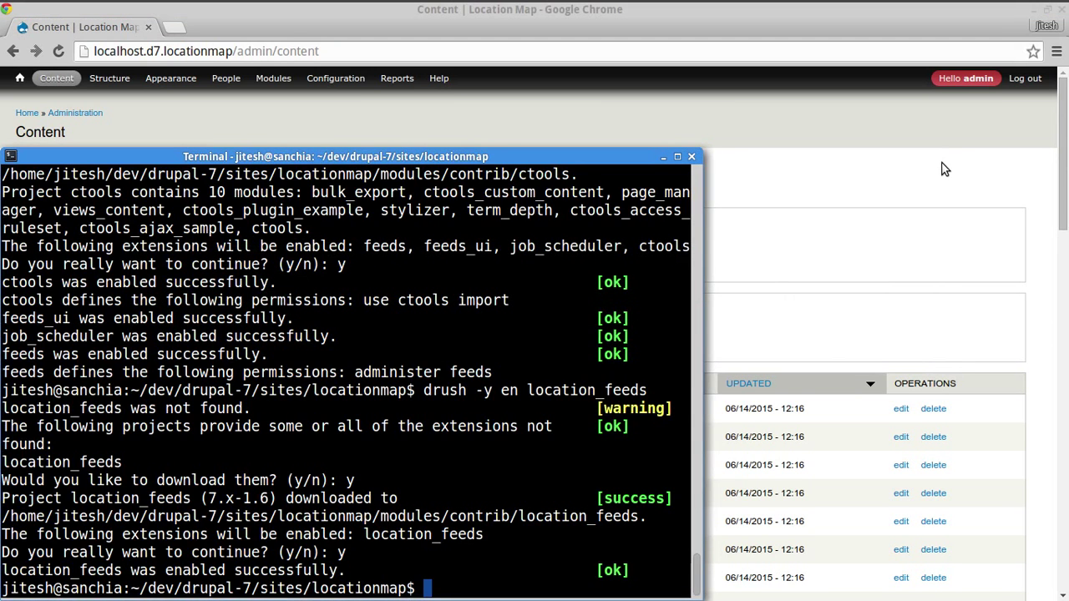
{"action": "type", "text": "drush d"}
{"action": "key", "text": "BackSpace"}
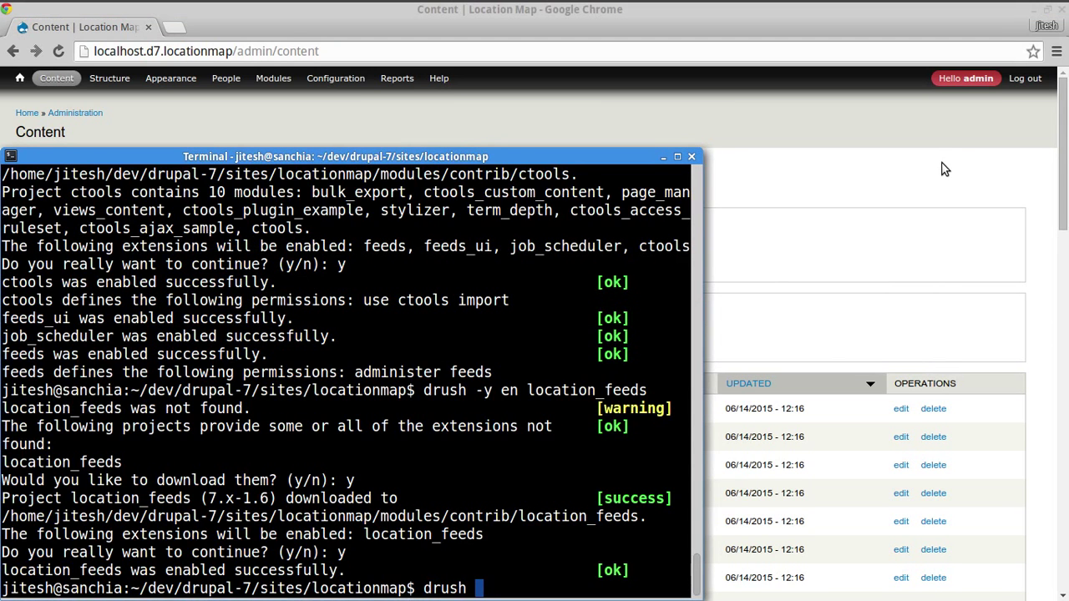
{"action": "type", "text": "-y en views"}
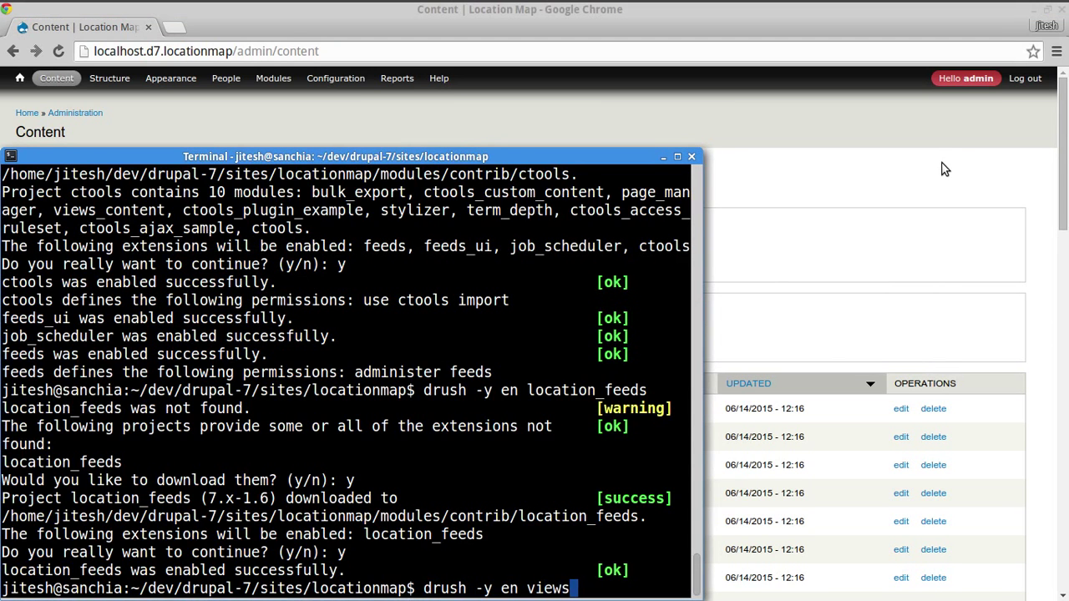
{"action": "type", "text": " views_ui"}
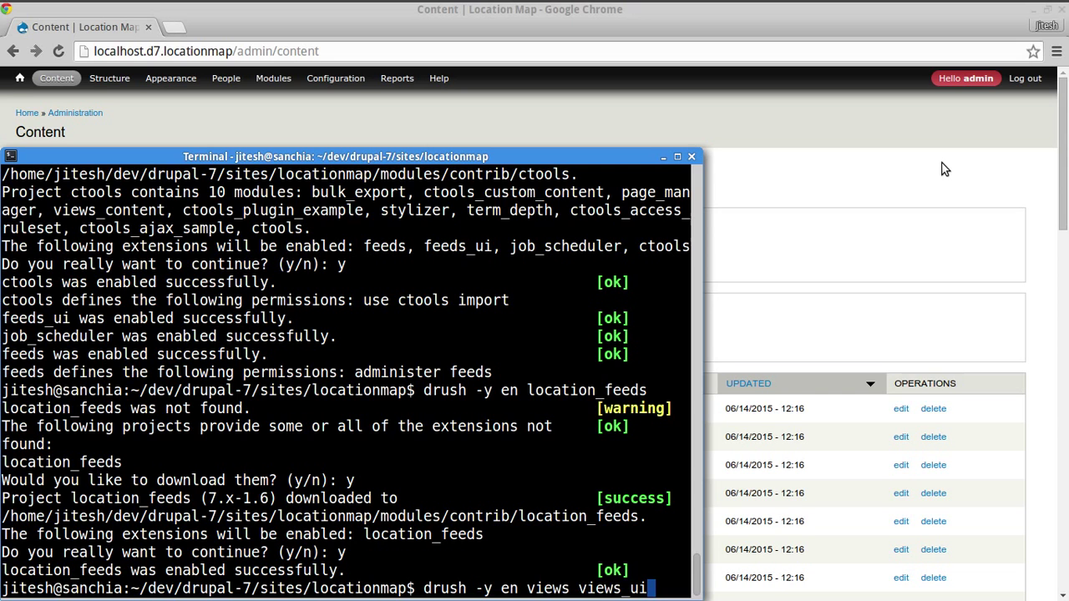
{"action": "key", "text": "Return"}
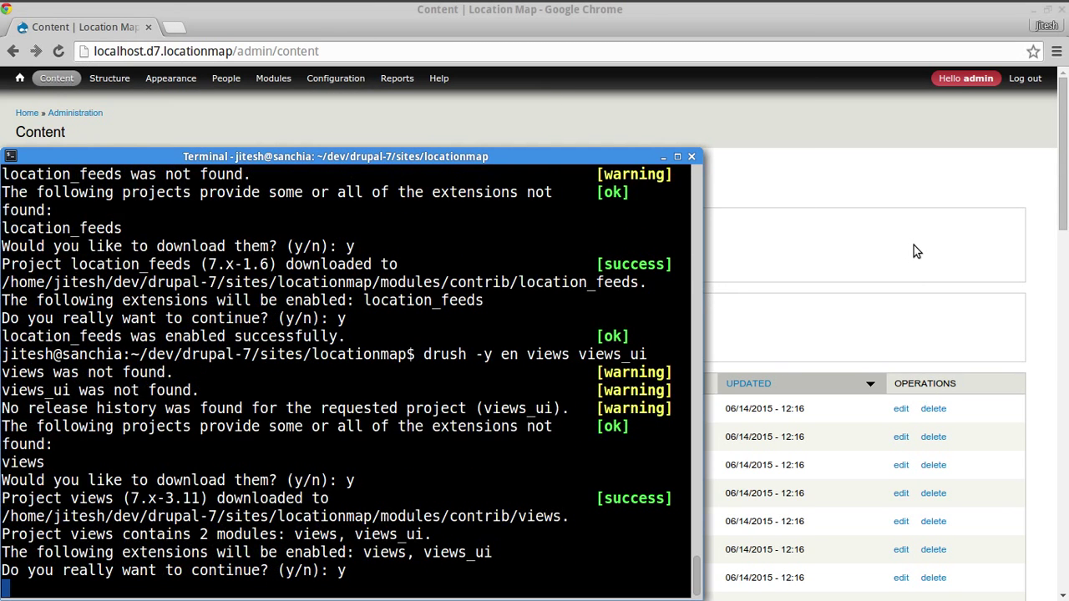
{"action": "left_click", "coordinate": [1050, 248]}
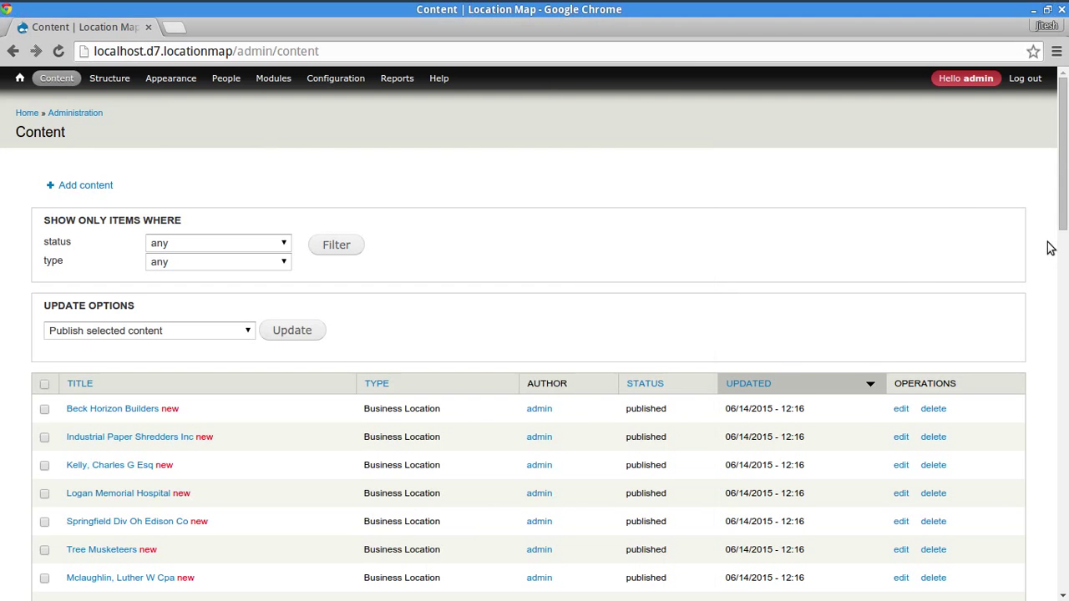
{"action": "key", "text": "alt+Tab"}
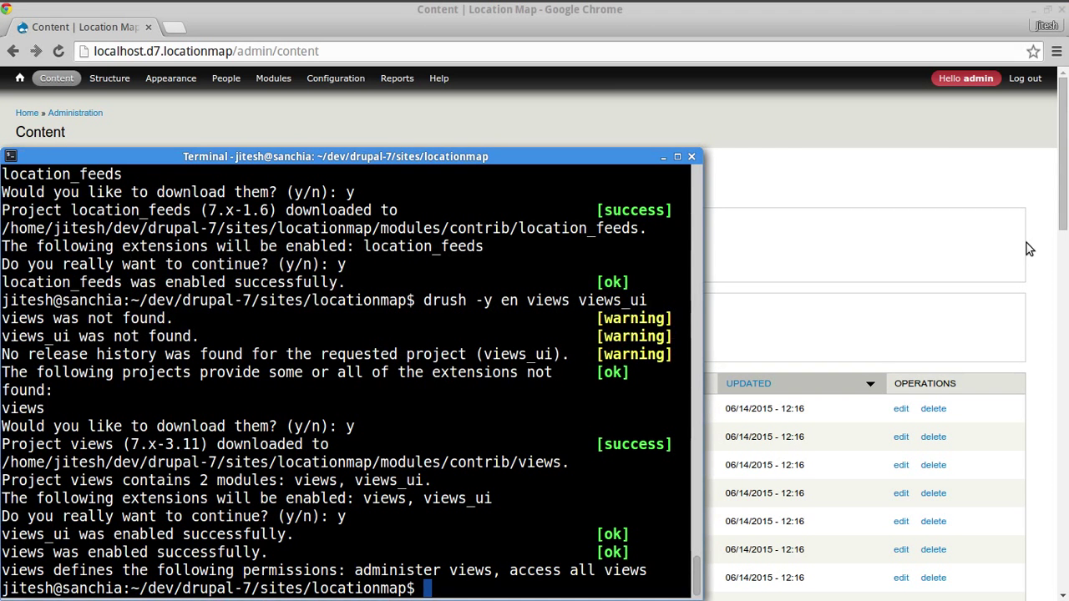
{"action": "left_click", "coordinate": [1027, 243]}
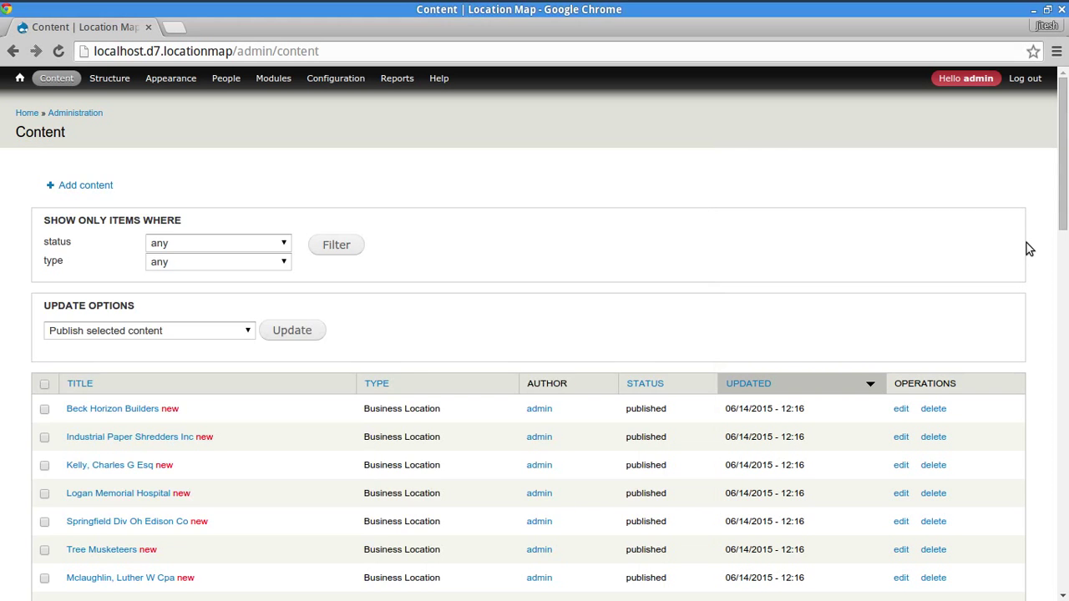
- Navigate to Structure > Views and start adding a new view
{"action": "left_click", "coordinate": [112, 84]}
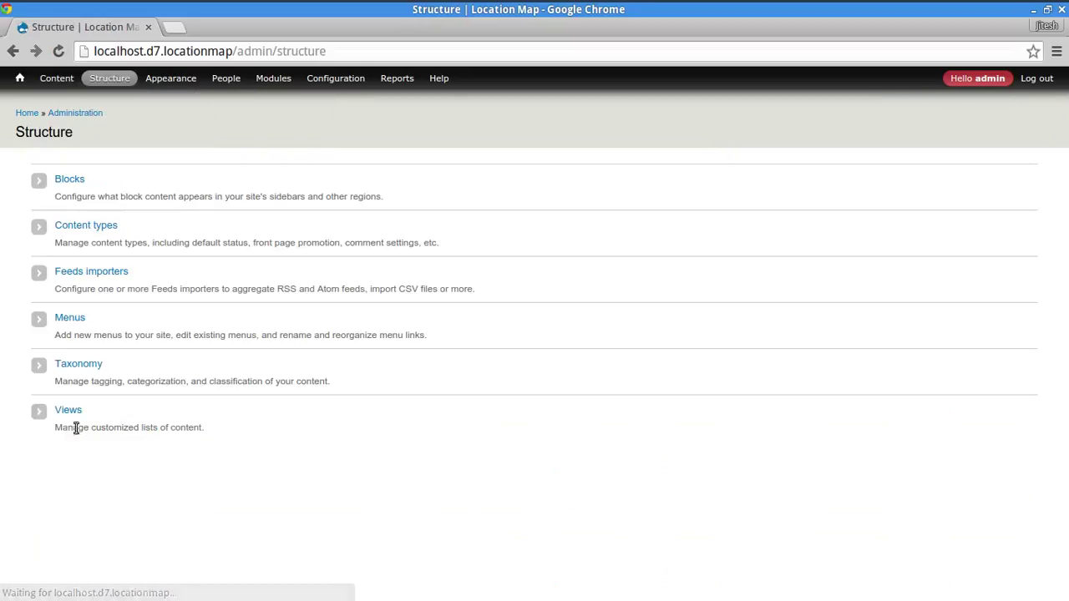
{"action": "left_click", "coordinate": [70, 410]}
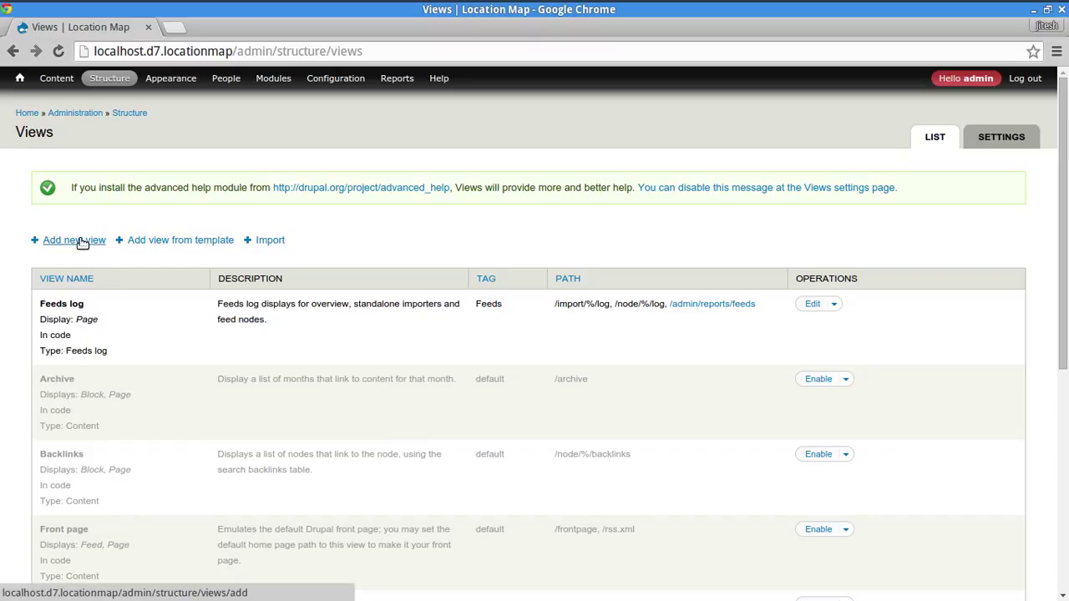
{"action": "left_click", "coordinate": [81, 242]}
{"action": "left_click", "coordinate": [55, 244]}
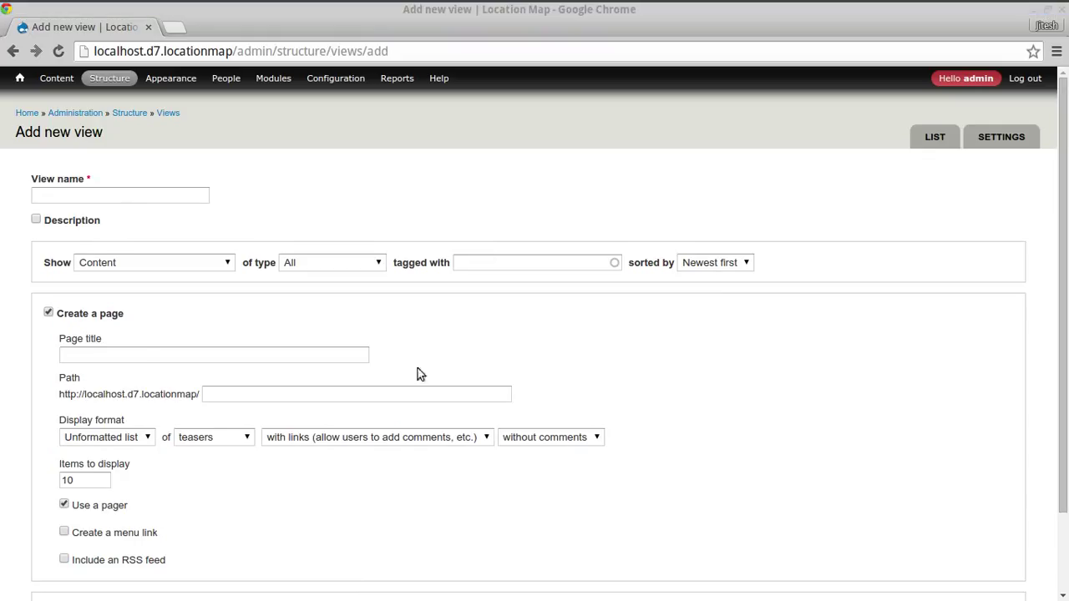
- Name the view Business Locations, showing Business Location content, unsorted
{"action": "left_click", "coordinate": [145, 191]}
{"action": "type", "text": "Business Locations"}
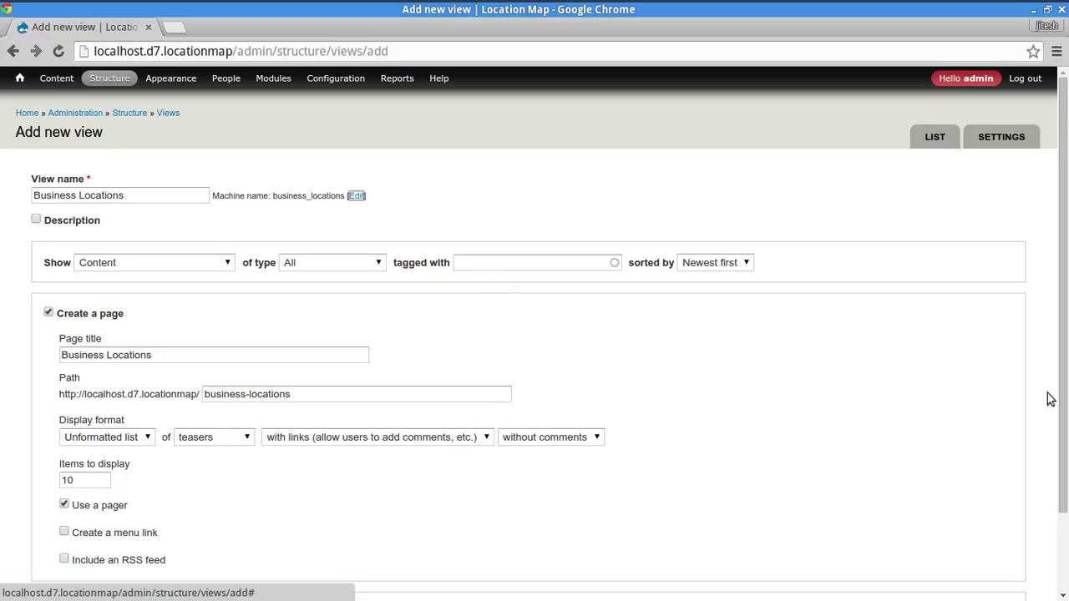
{"action": "left_click", "coordinate": [123, 263]}
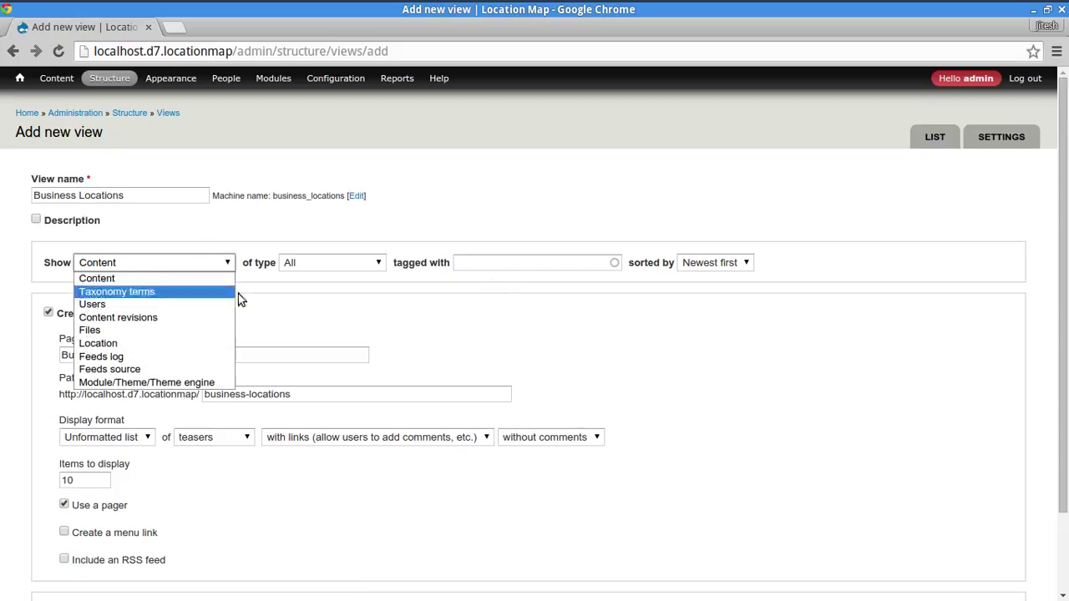
{"action": "left_click", "coordinate": [339, 318]}
{"action": "left_click", "coordinate": [324, 263]}
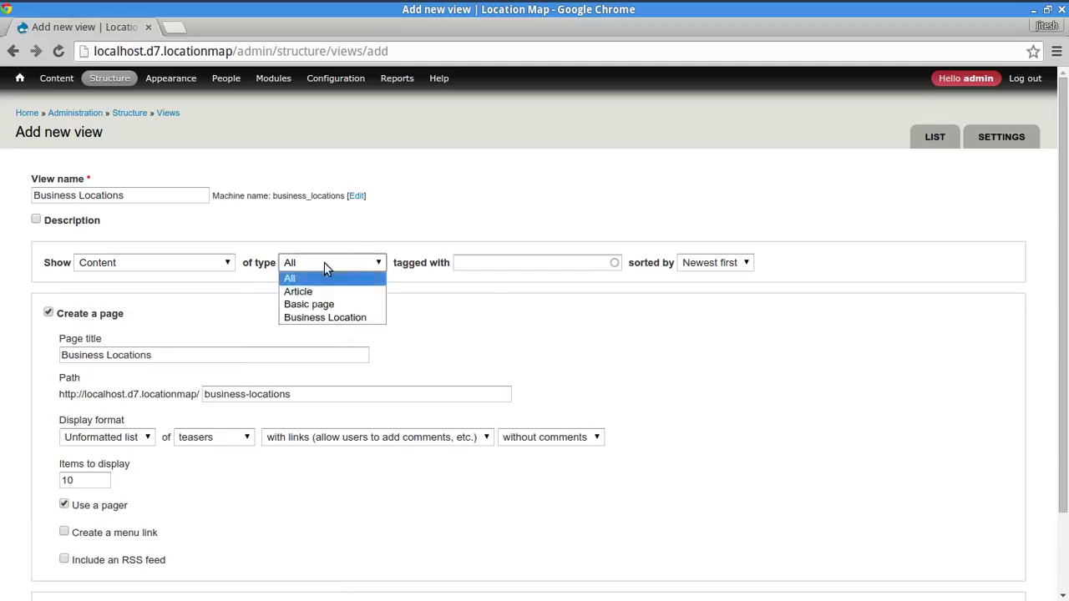
{"action": "left_click", "coordinate": [322, 315]}
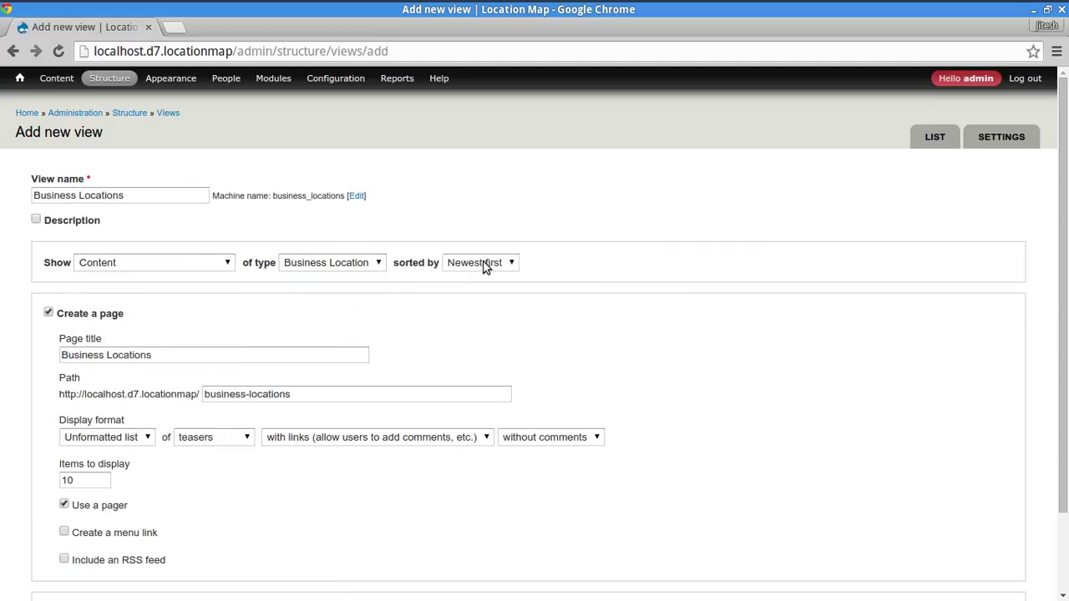
{"action": "left_click", "coordinate": [485, 266]}
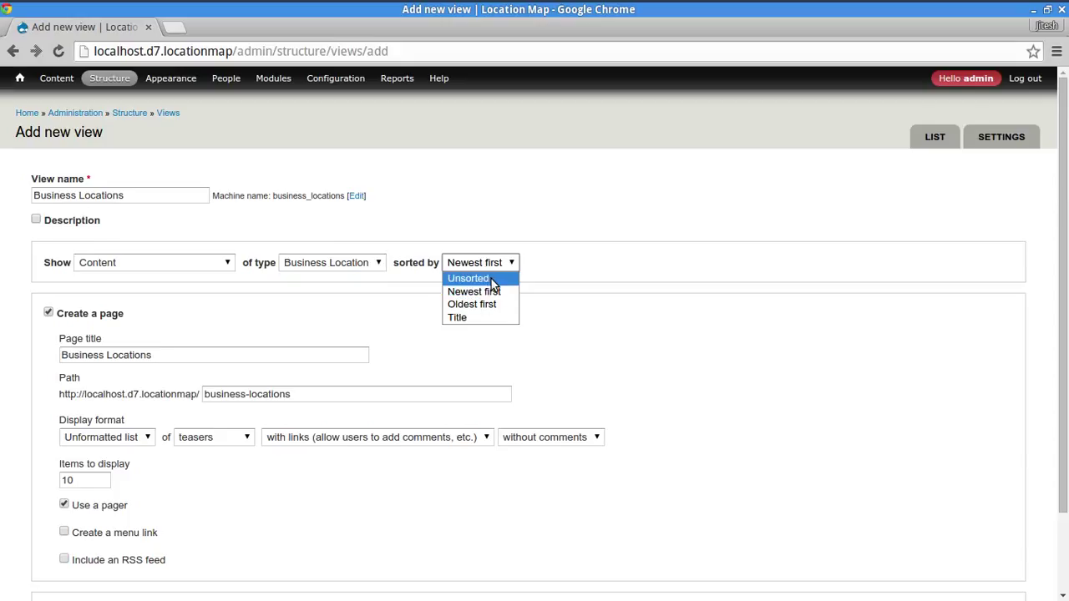
{"action": "left_click", "coordinate": [492, 281]}
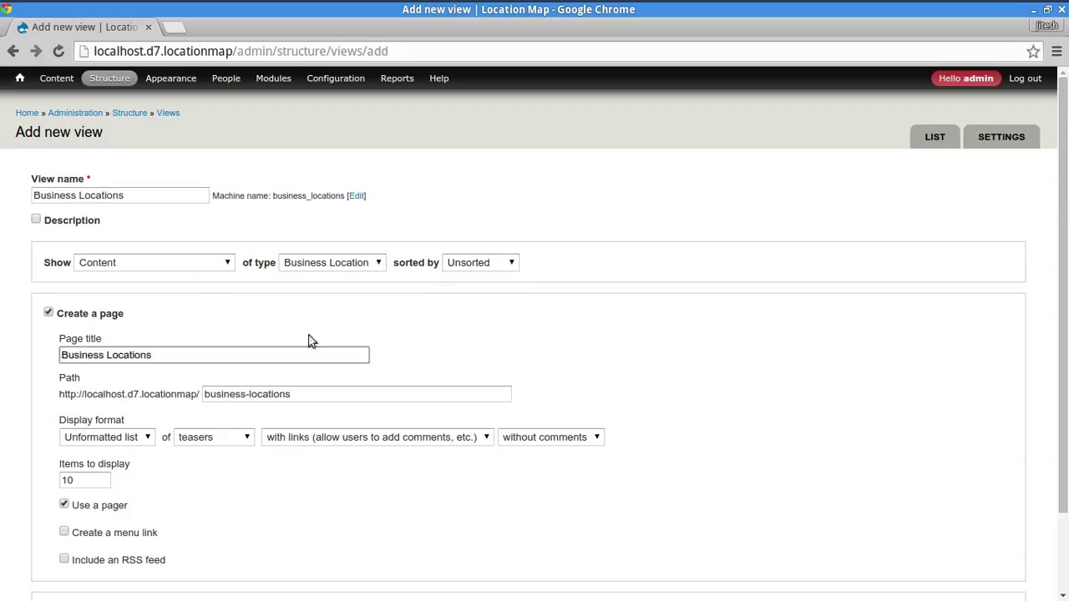
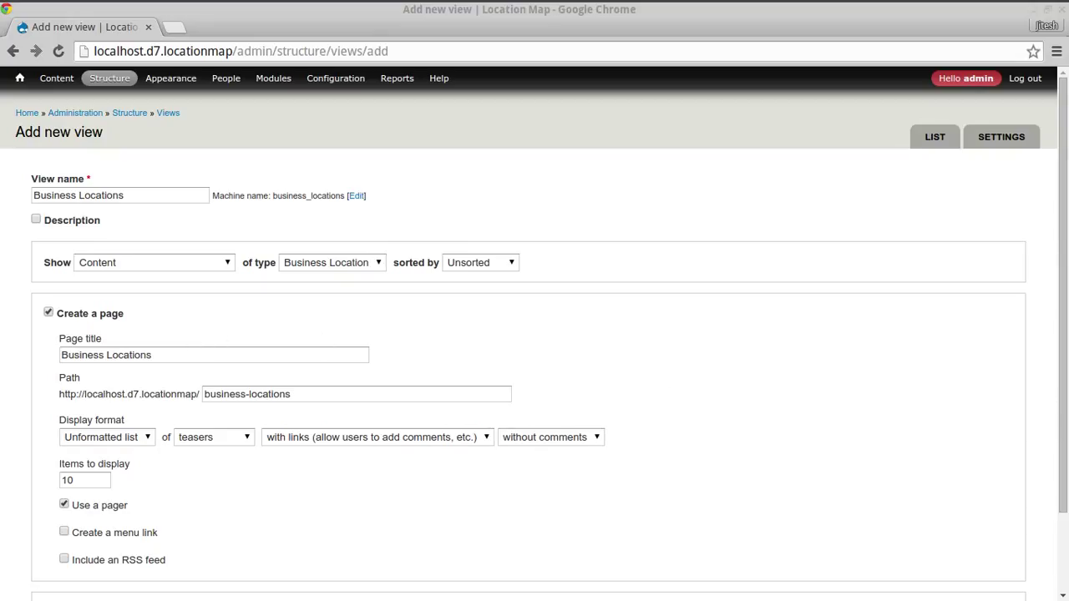
- Set the page title to 'Find a Location' and the page path to 'locations'
{"action": "triple_click", "coordinate": [167, 357]}
{"action": "type", "text": "Find a Location"}
{"action": "left_click", "coordinate": [181, 392]}
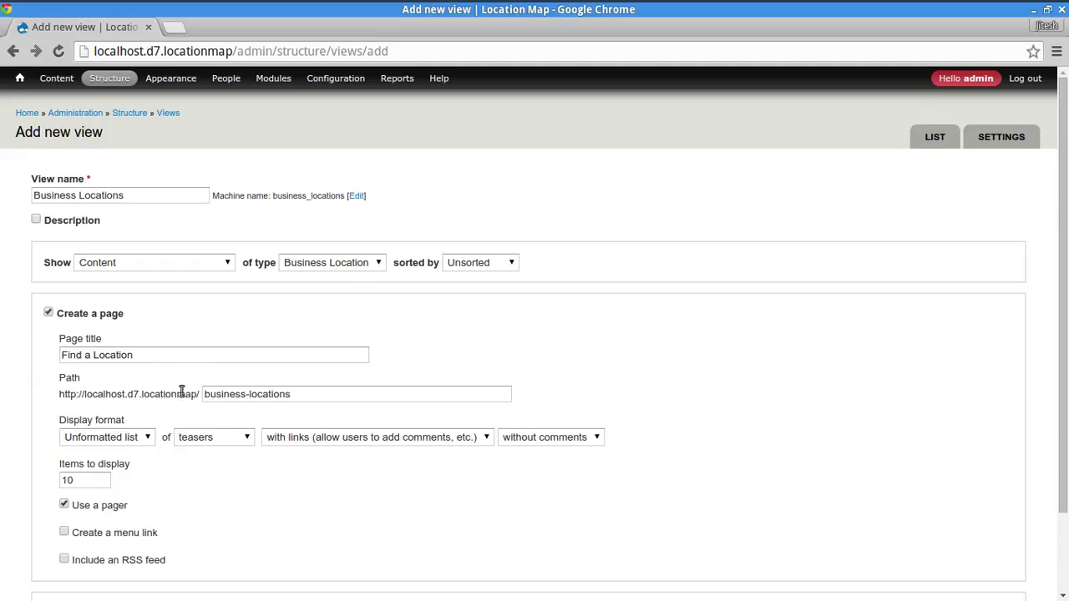
{"action": "double_click", "coordinate": [226, 390]}
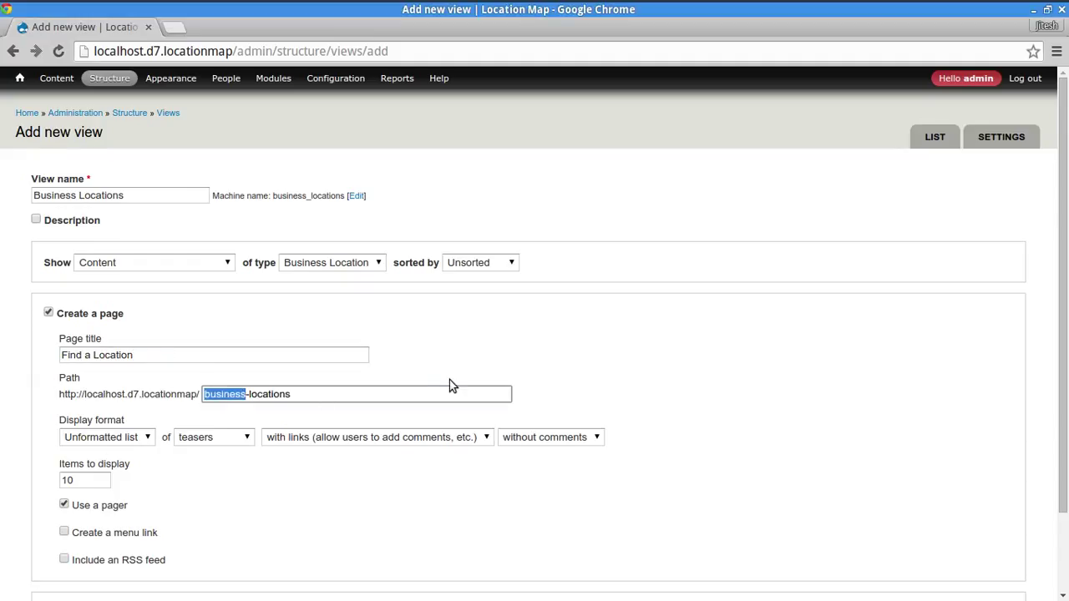
{"action": "key", "text": "Delete"}
{"action": "key", "text": "Delete"}
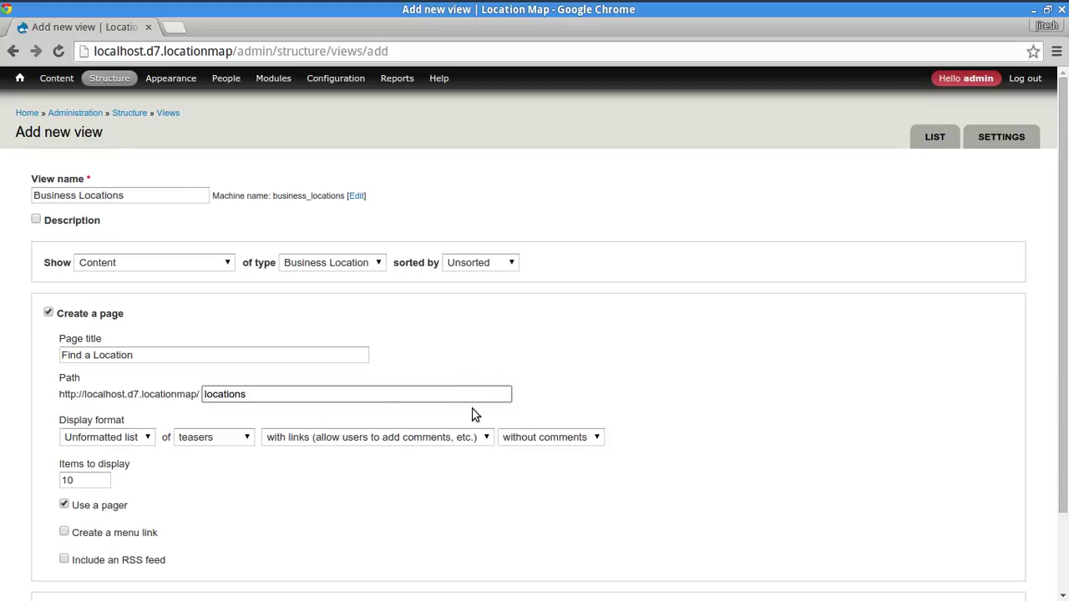
{"action": "left_click", "coordinate": [358, 398]}
{"action": "left_click", "coordinate": [7, 442]}
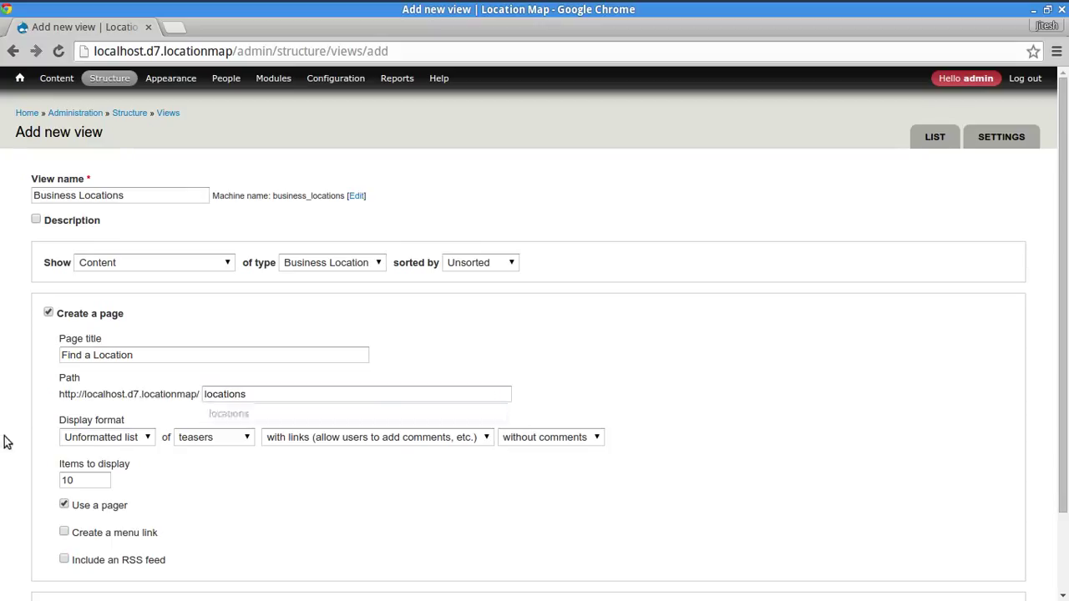
- Choose an unformatted list of fields, keep 10 items per page, and continue to edit
{"action": "left_click", "coordinate": [105, 439]}
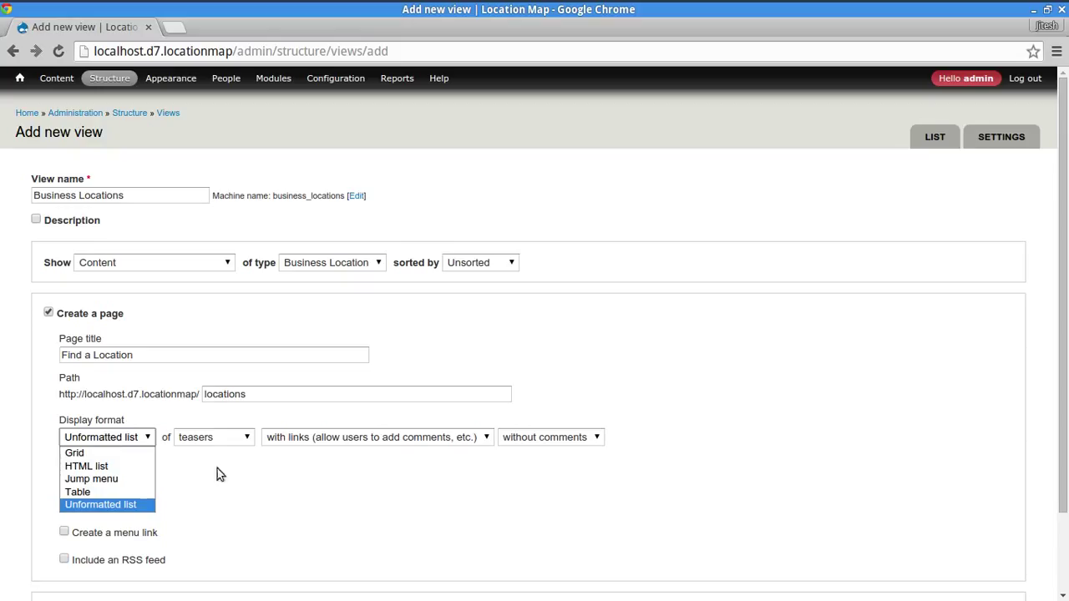
{"action": "left_click", "coordinate": [192, 436]}
{"action": "left_click", "coordinate": [200, 438]}
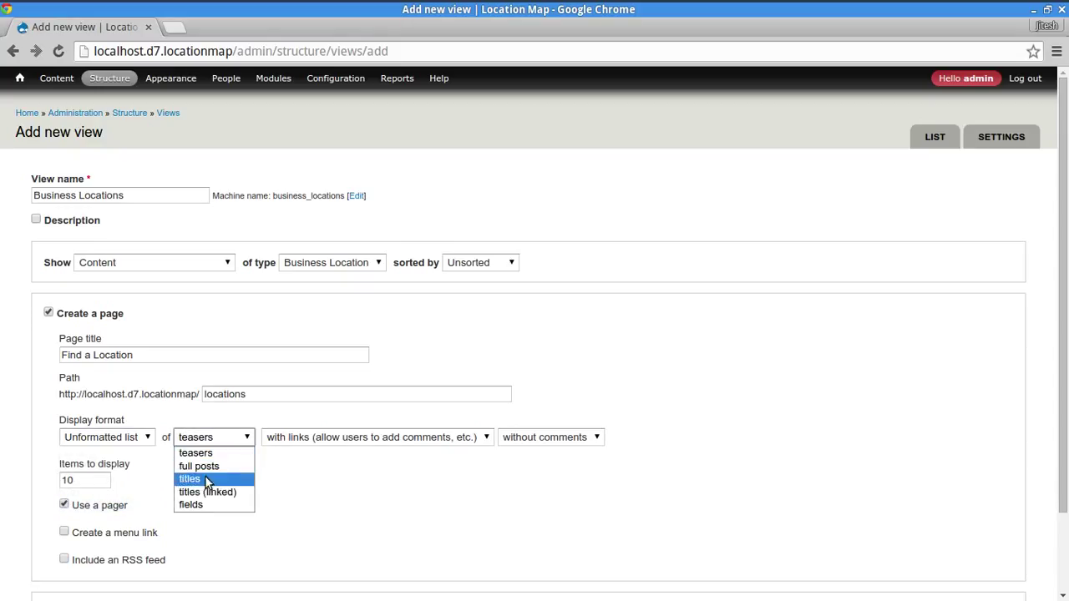
{"action": "left_click", "coordinate": [212, 505]}
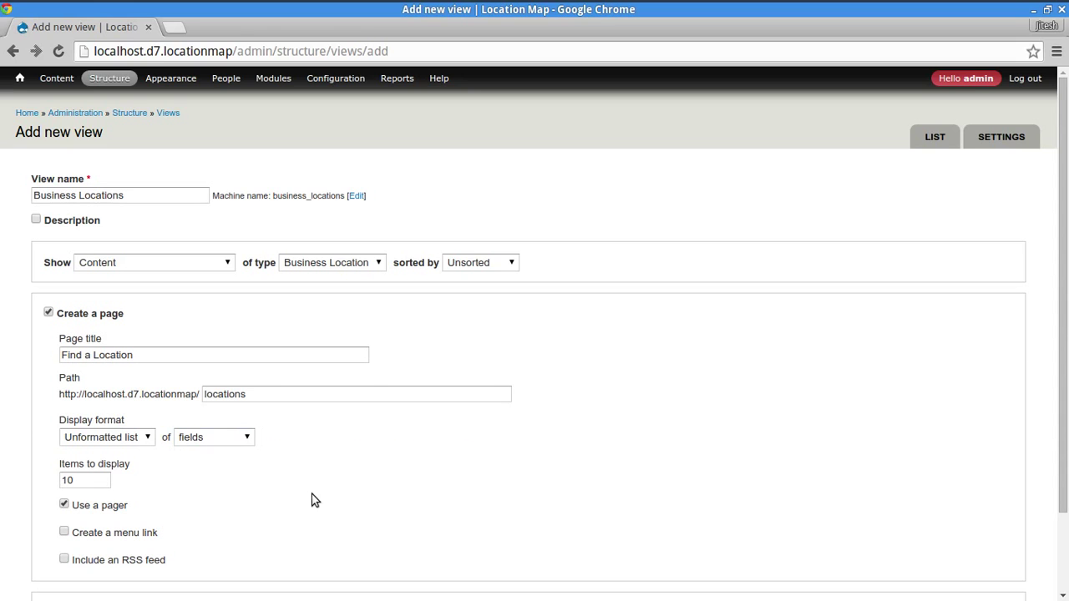
{"action": "scroll", "coordinate": [9, 418], "scroll_direction": "down", "scroll_amount": 2}
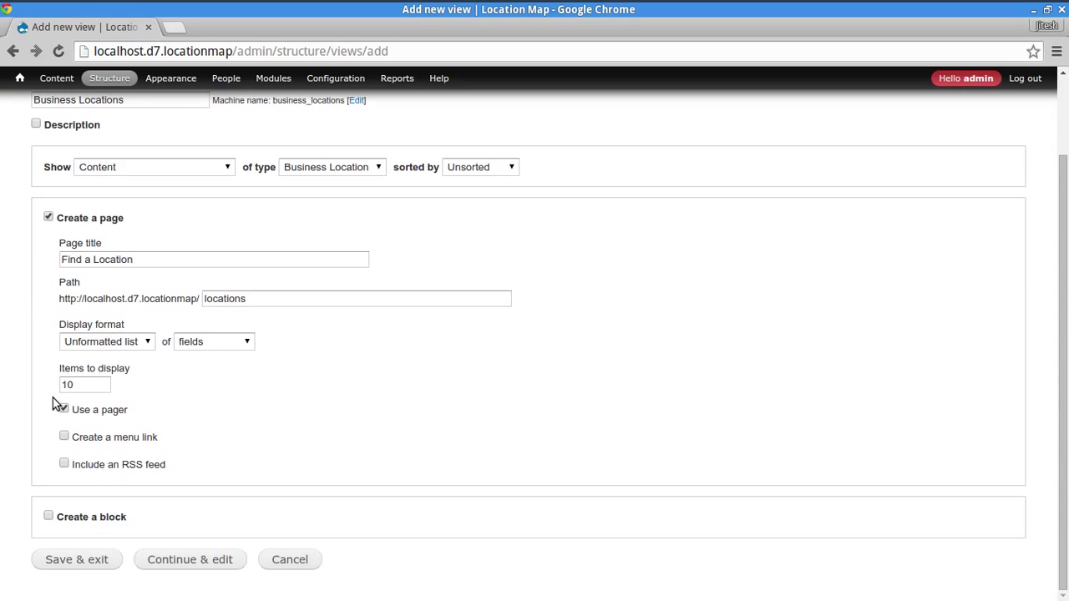
{"action": "left_click", "coordinate": [90, 384]}
{"action": "double_click", "coordinate": [86, 384]}
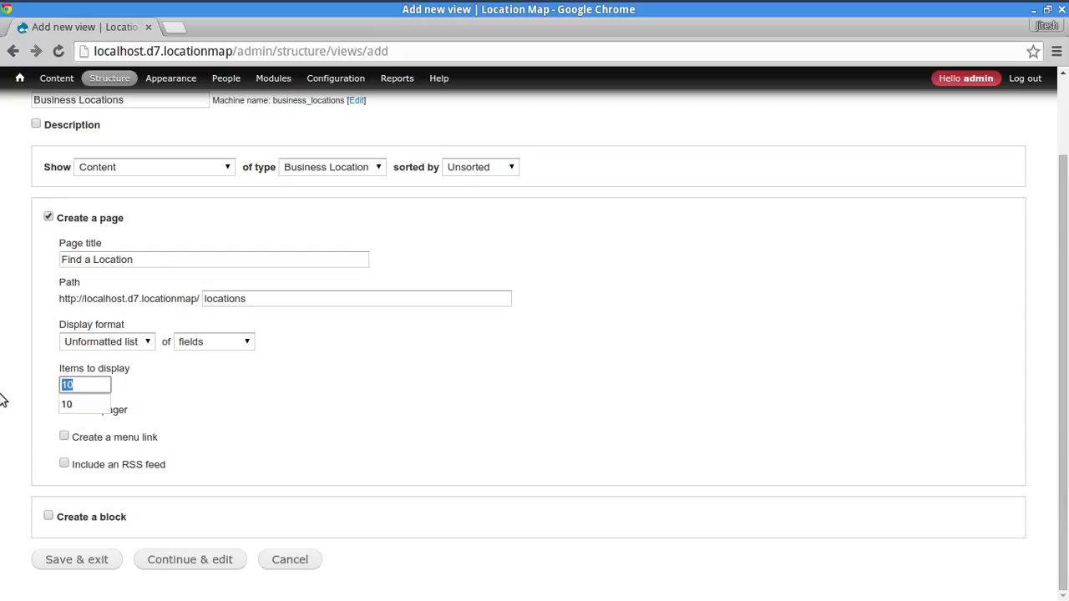
{"action": "left_click", "coordinate": [102, 456]}
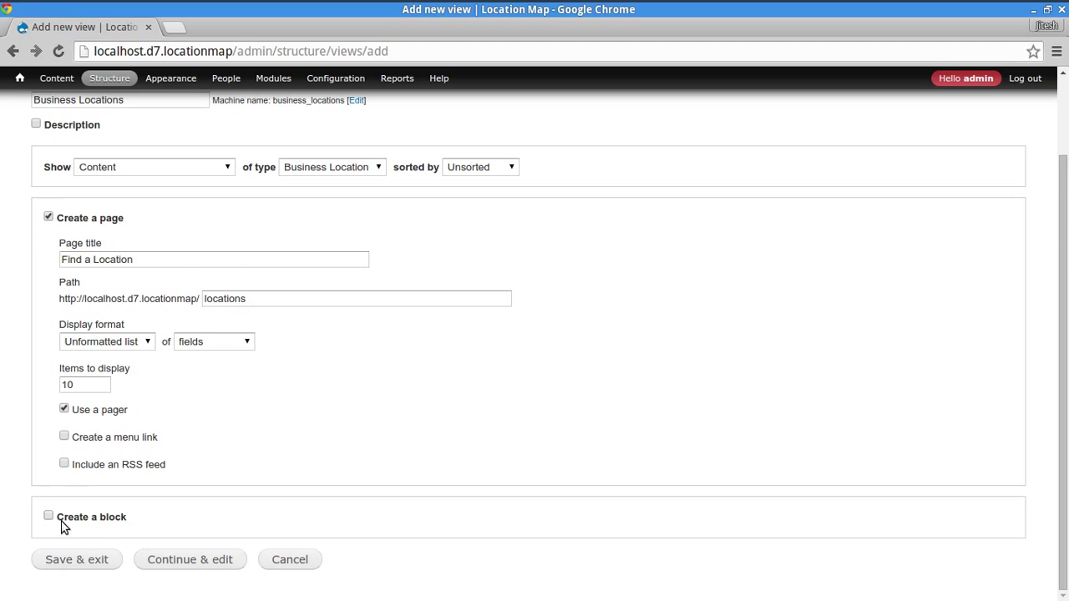
{"action": "left_click", "coordinate": [186, 566]}
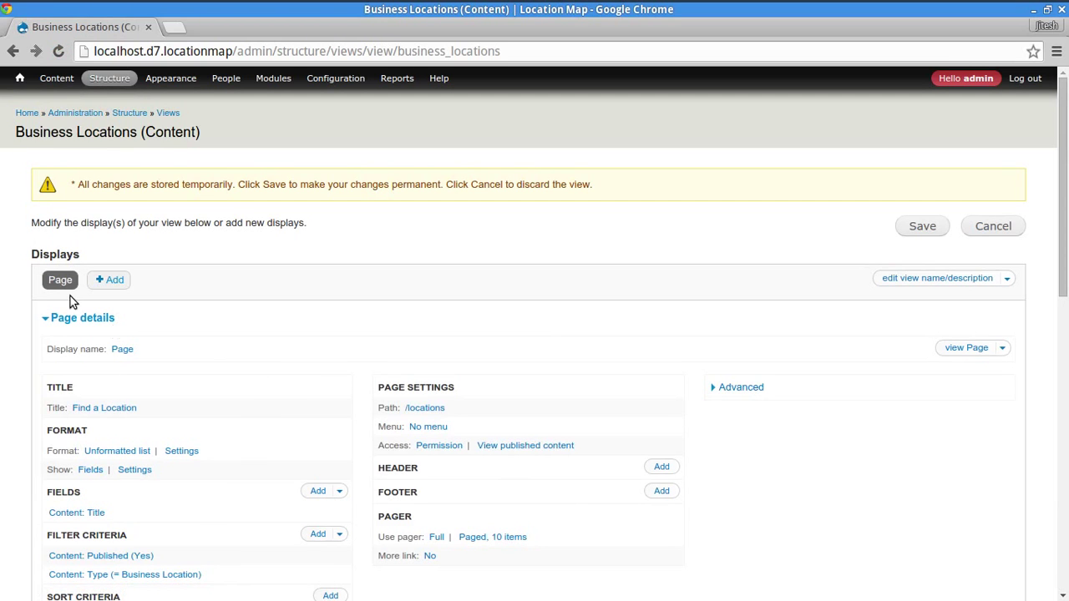
{"action": "scroll", "coordinate": [5, 258], "scroll_direction": "down", "scroll_amount": 2}
{"action": "scroll", "coordinate": [4, 257], "scroll_direction": "down", "scroll_amount": 6}
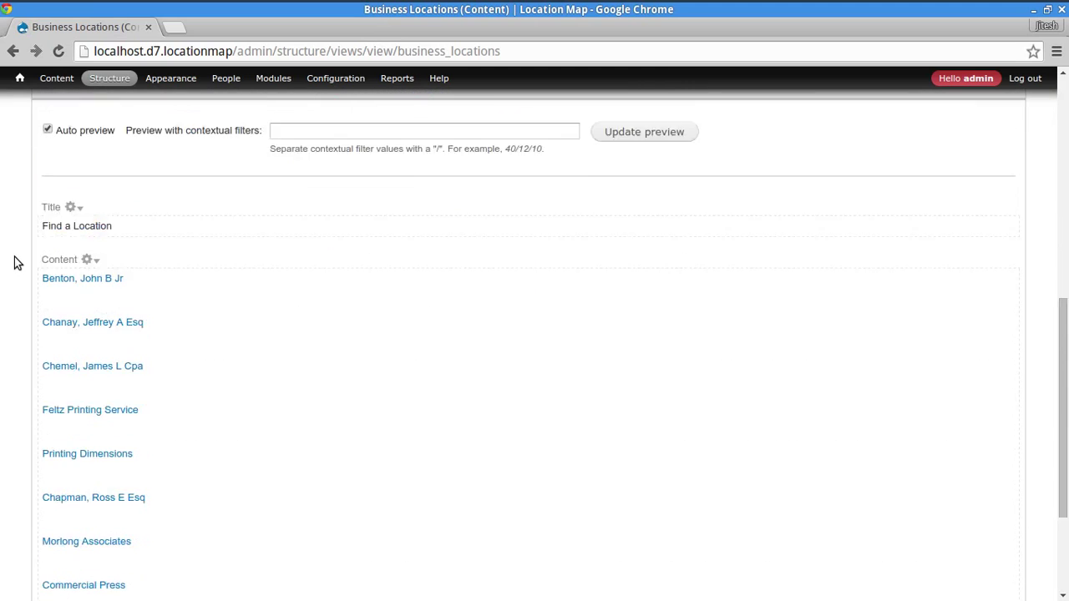
{"action": "scroll", "coordinate": [12, 262], "scroll_direction": "up", "scroll_amount": 3}
{"action": "scroll", "coordinate": [14, 255], "scroll_direction": "up", "scroll_amount": 3}
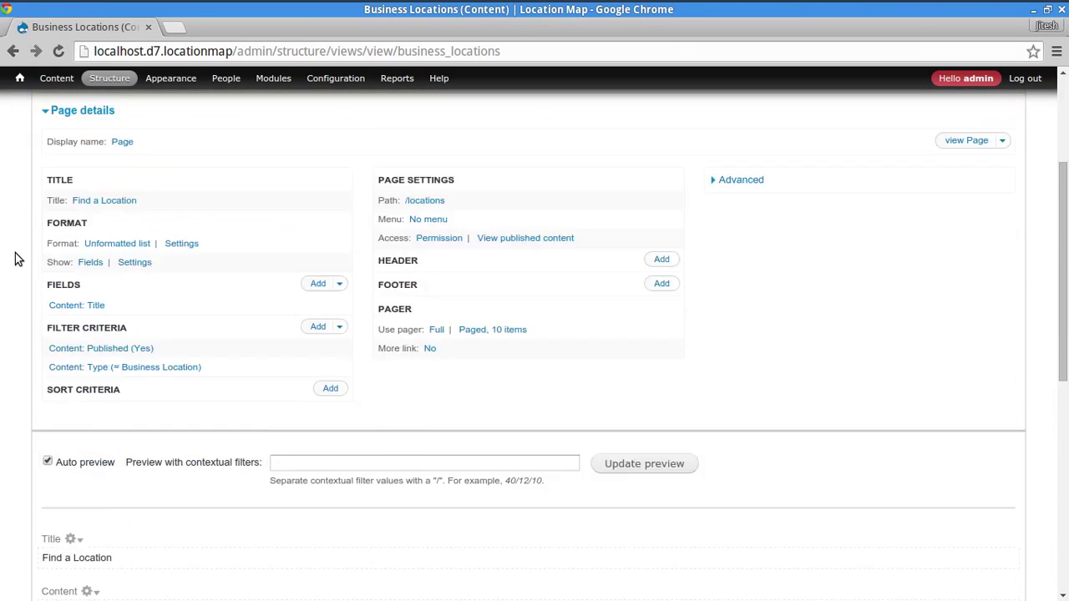
{"action": "scroll", "coordinate": [14, 256], "scroll_direction": "down", "scroll_amount": 5}
{"action": "scroll", "coordinate": [11, 352], "scroll_direction": "up", "scroll_amount": 6}
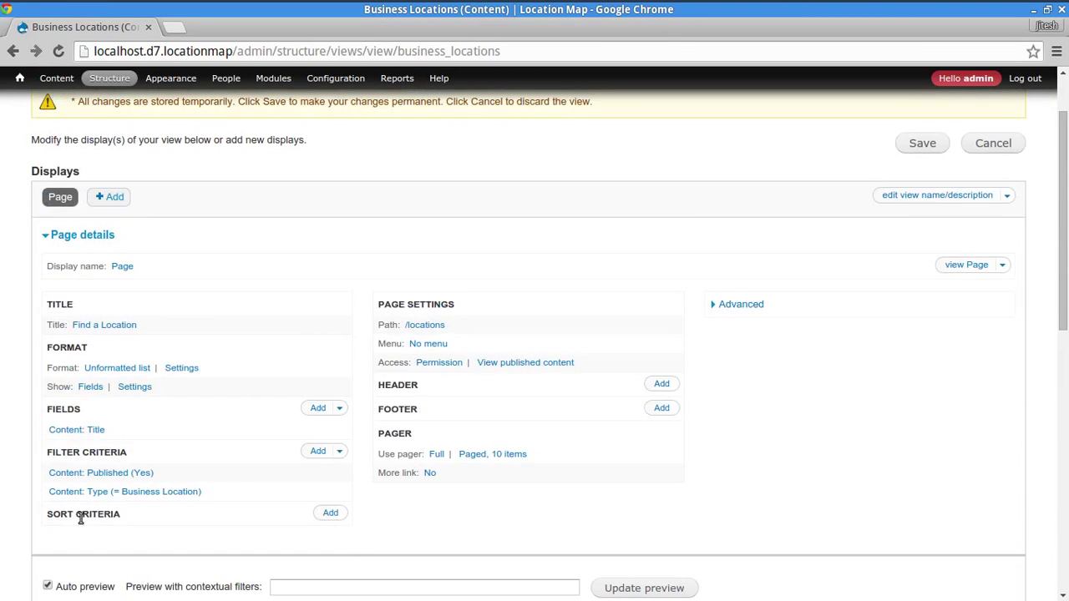
- Add the Content: Location field to all displays
{"action": "left_click", "coordinate": [316, 409]}
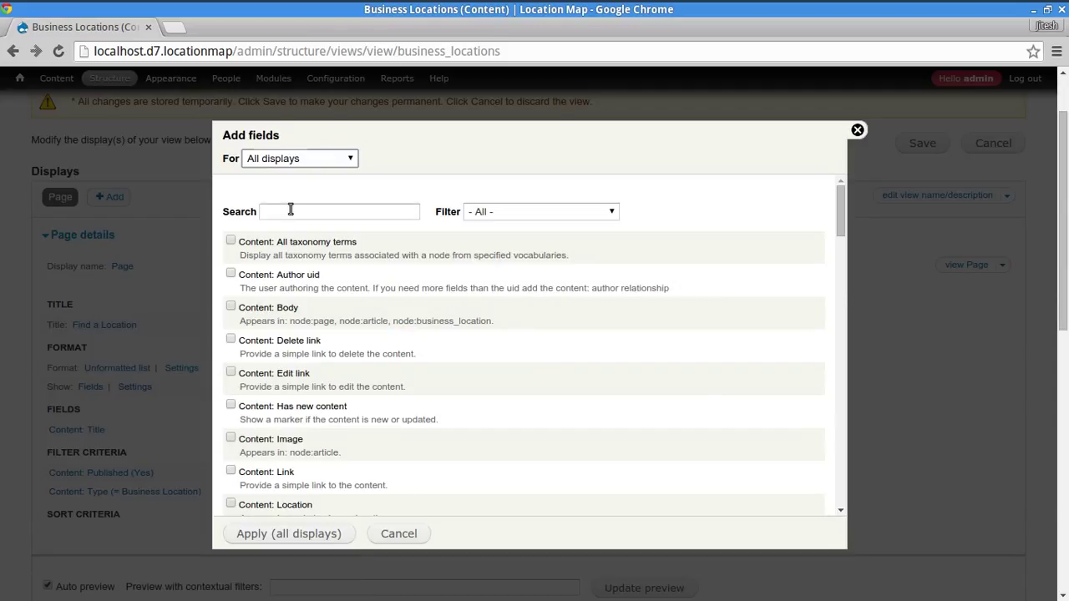
{"action": "left_click", "coordinate": [291, 211]}
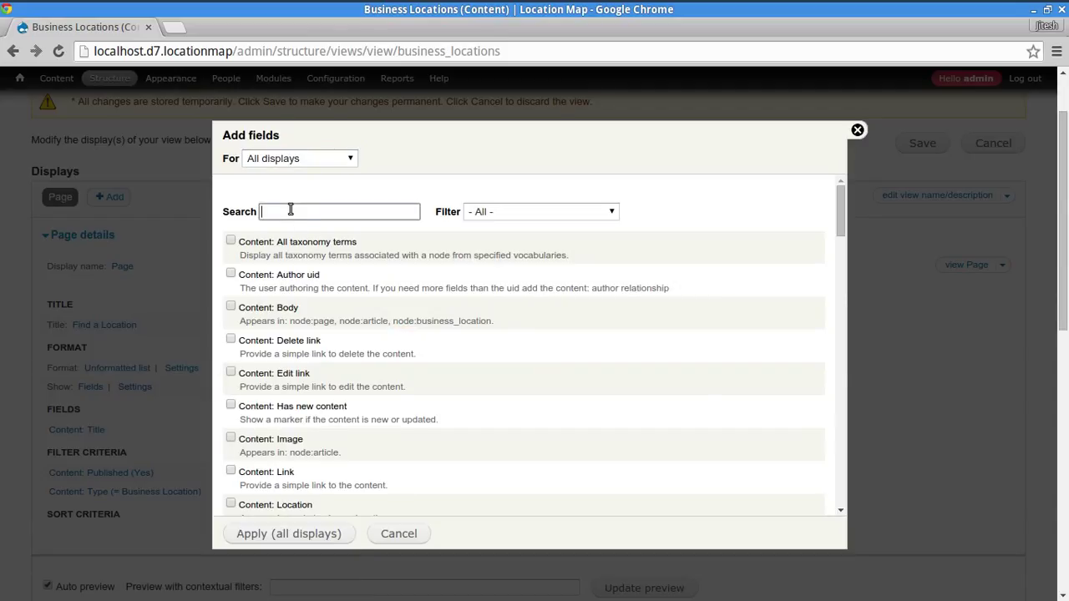
{"action": "type", "text": "loca"}
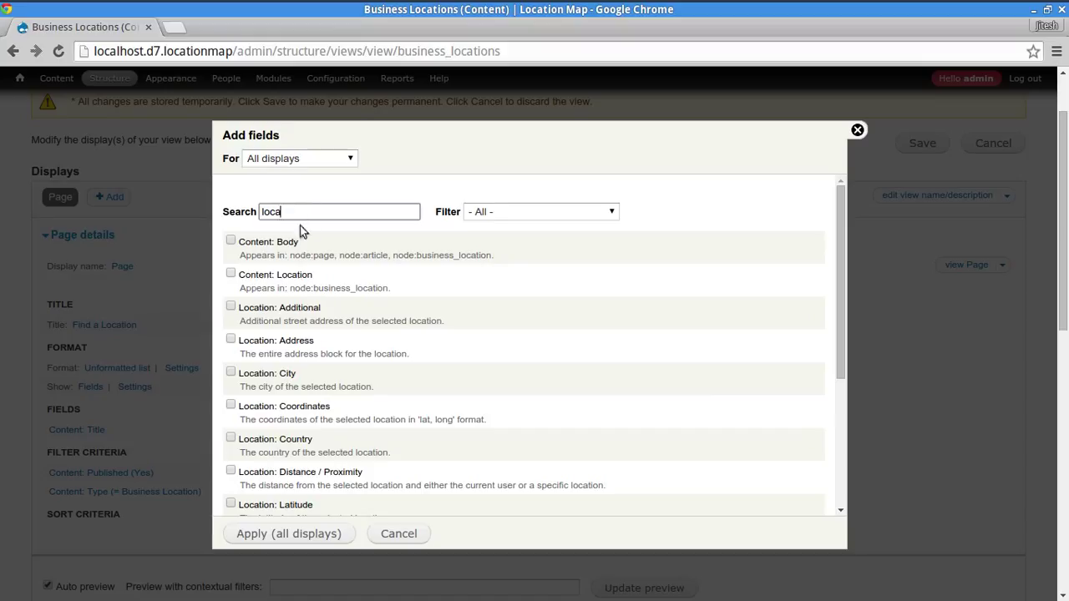
{"action": "left_click", "coordinate": [231, 275]}
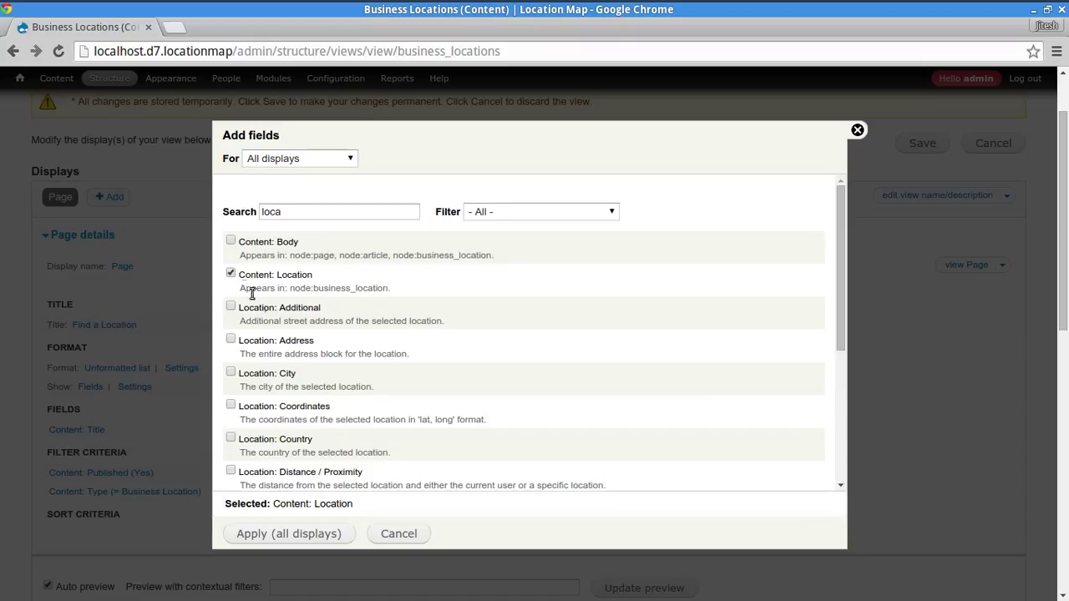
{"action": "left_click", "coordinate": [286, 535]}
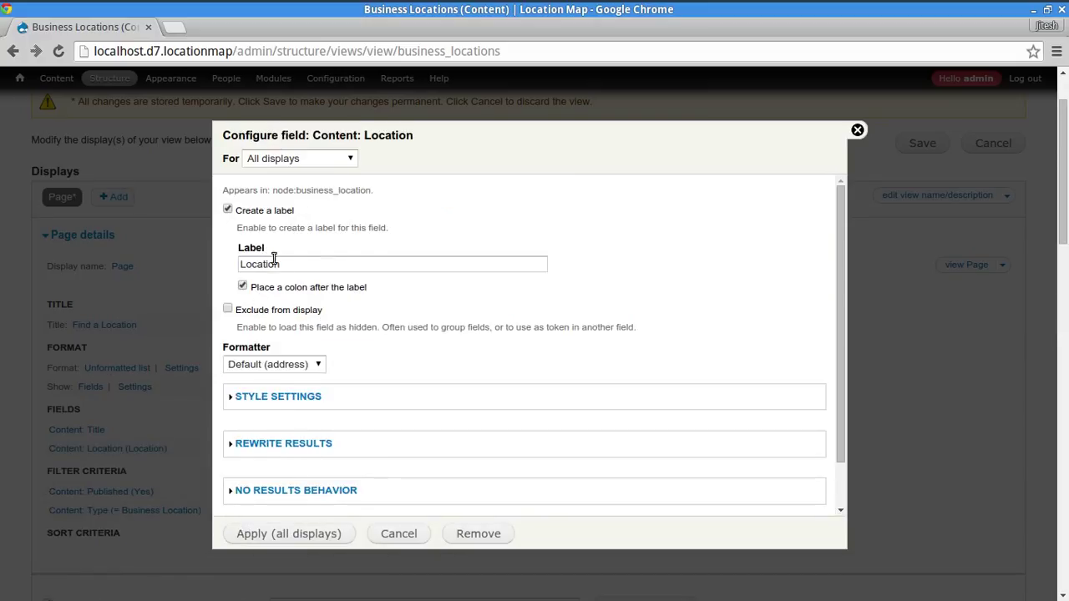
- Turn off the Location field's label, apply it, and save the view
{"action": "left_click", "coordinate": [304, 267]}
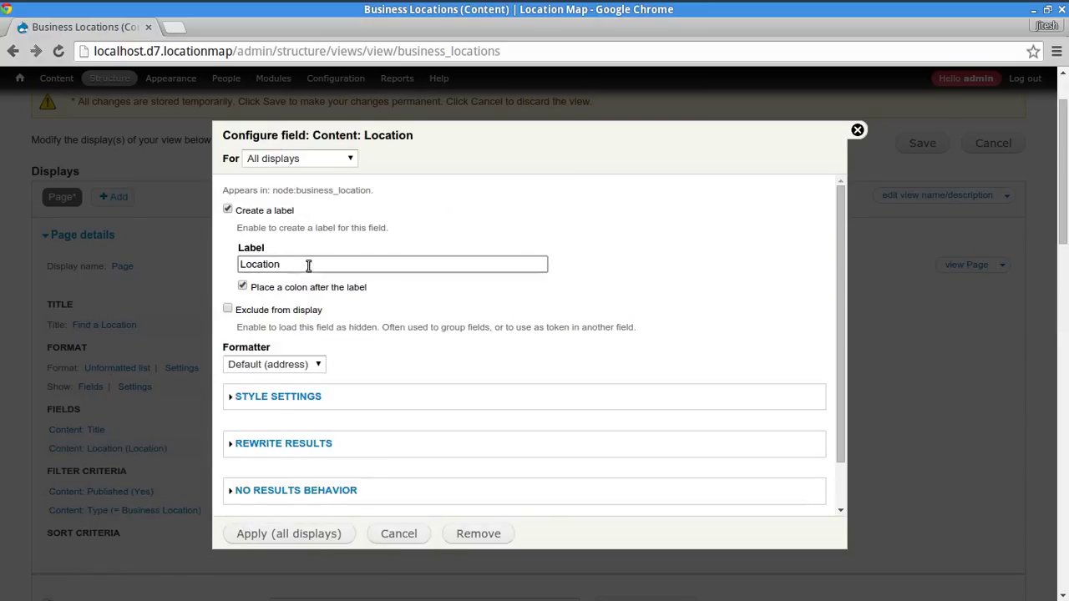
{"action": "key", "text": "ctrl+a"}
{"action": "type", "text": "A"}
{"action": "key", "text": "ctrl+a"}
{"action": "key", "text": "BackSpace"}
{"action": "key", "text": "ctrl+z"}
{"action": "left_click", "coordinate": [227, 209]}
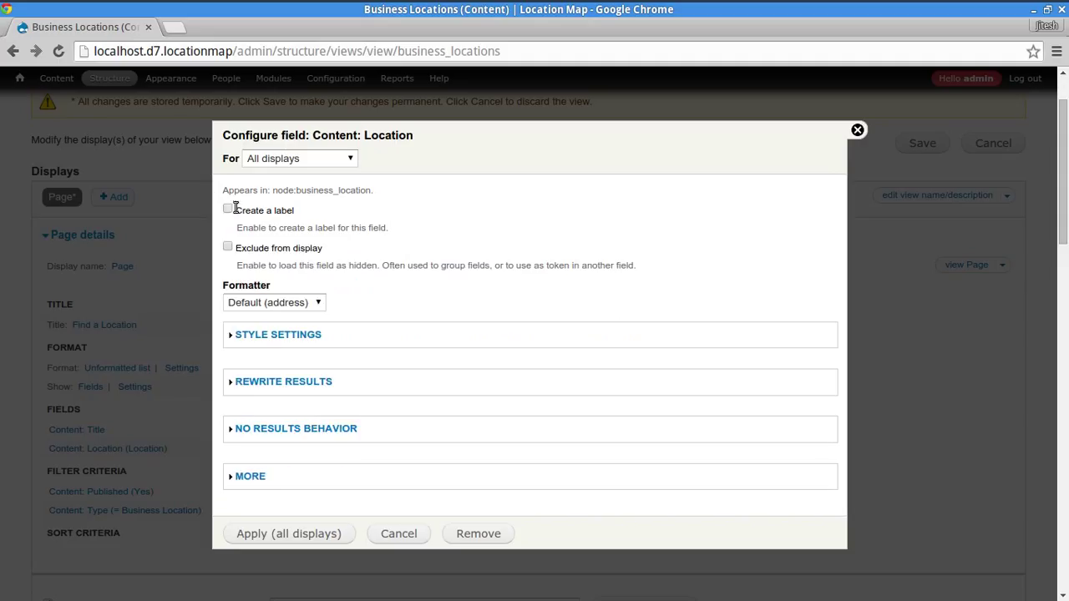
{"action": "left_click", "coordinate": [292, 535]}
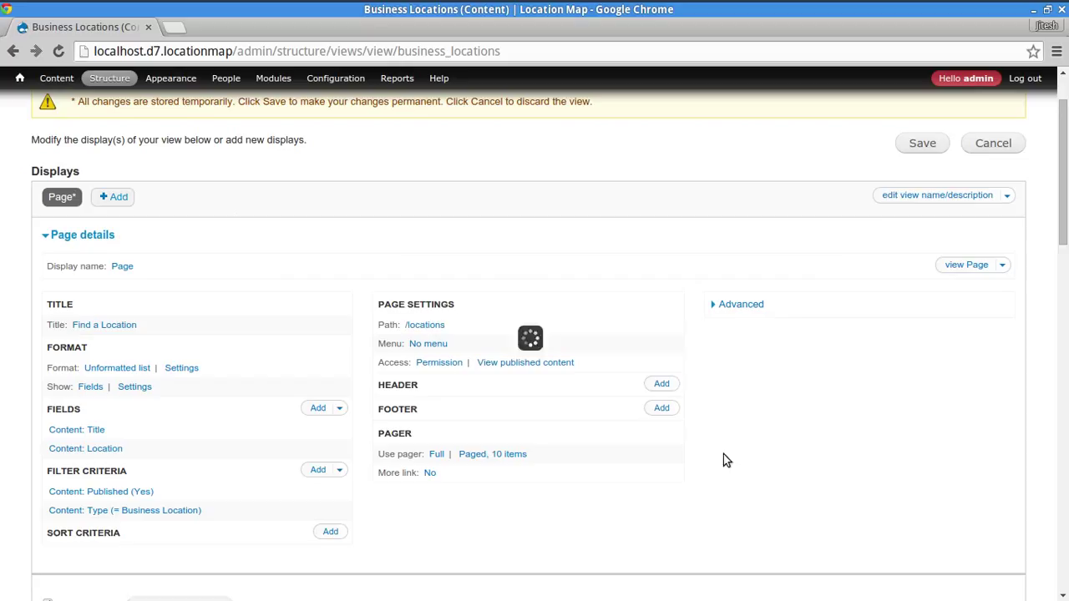
{"action": "left_click", "coordinate": [921, 145]}
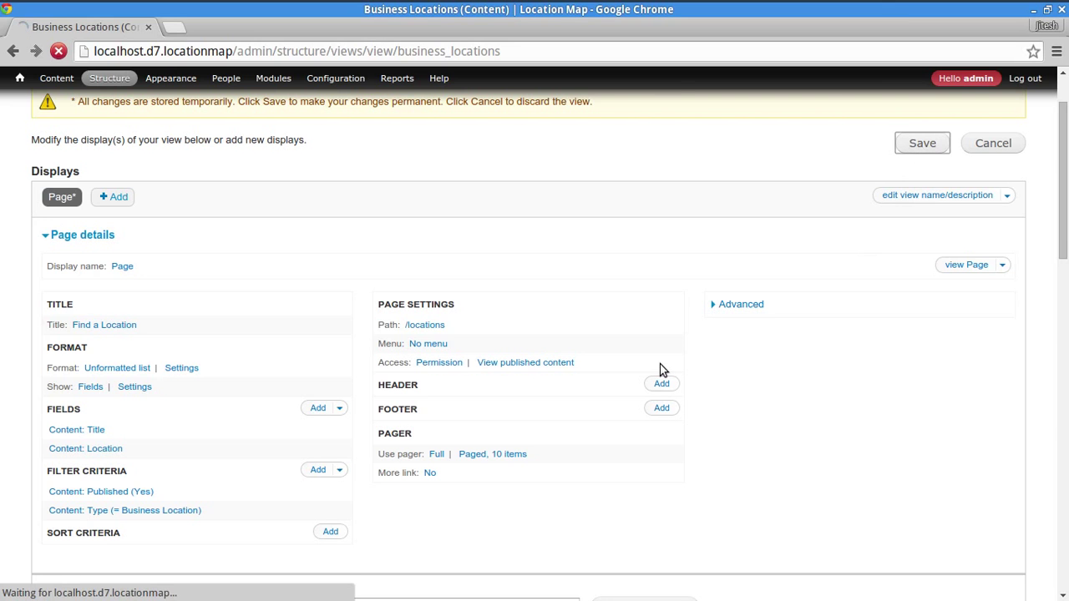
{"action": "scroll", "coordinate": [542, 309], "scroll_direction": "down", "scroll_amount": 10}
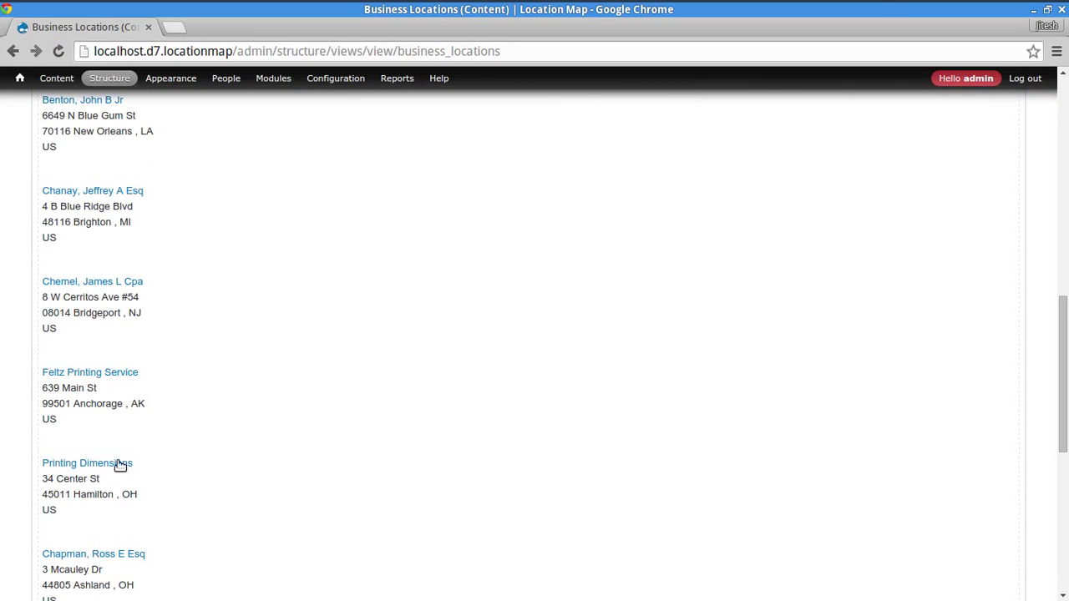
{"action": "scroll", "coordinate": [268, 417], "scroll_direction": "down", "scroll_amount": 5}
{"action": "scroll", "coordinate": [272, 405], "scroll_direction": "up", "scroll_amount": 5}
{"action": "scroll", "coordinate": [274, 392], "scroll_direction": "down", "scroll_amount": 5}
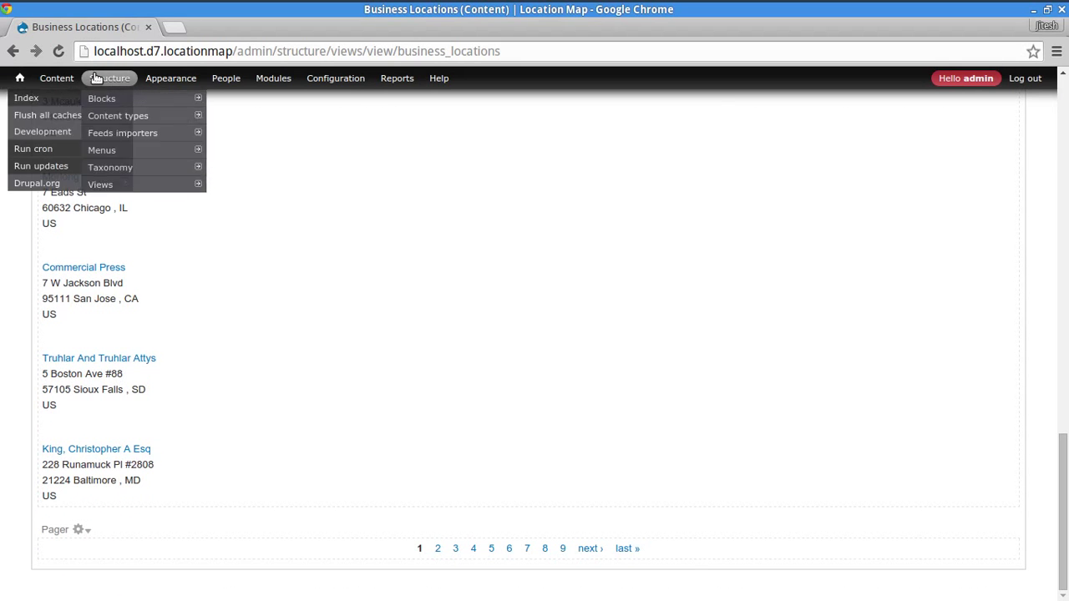
{"action": "mouse_move", "coordinate": [46, 75]}
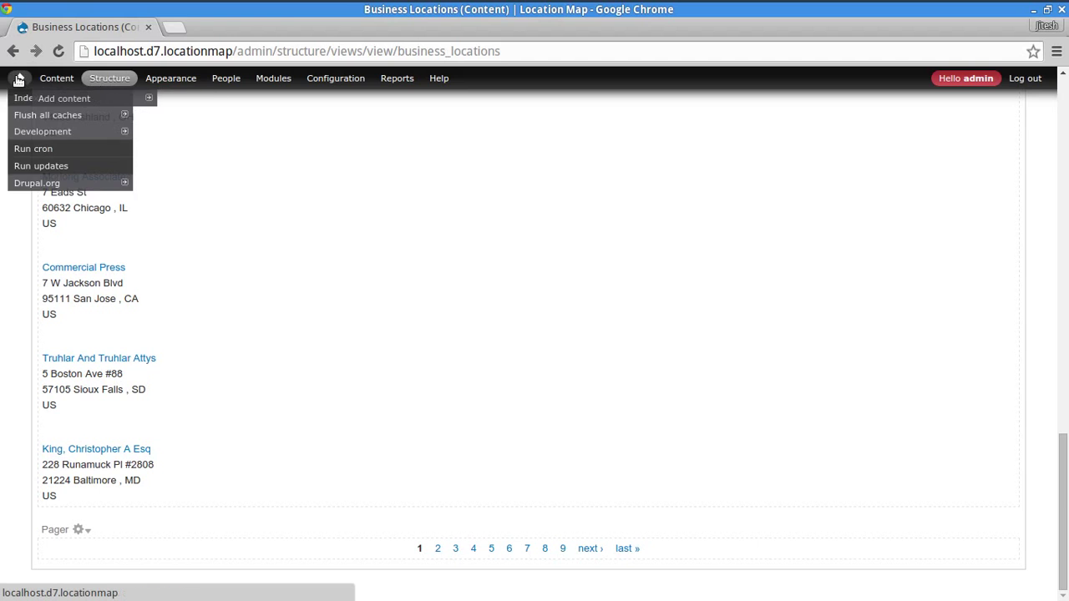
- Open the Business Location CSV importer in a new tab
{"action": "middle_click", "coordinate": [20, 78]}
{"action": "key", "text": "ctrl+Tab"}
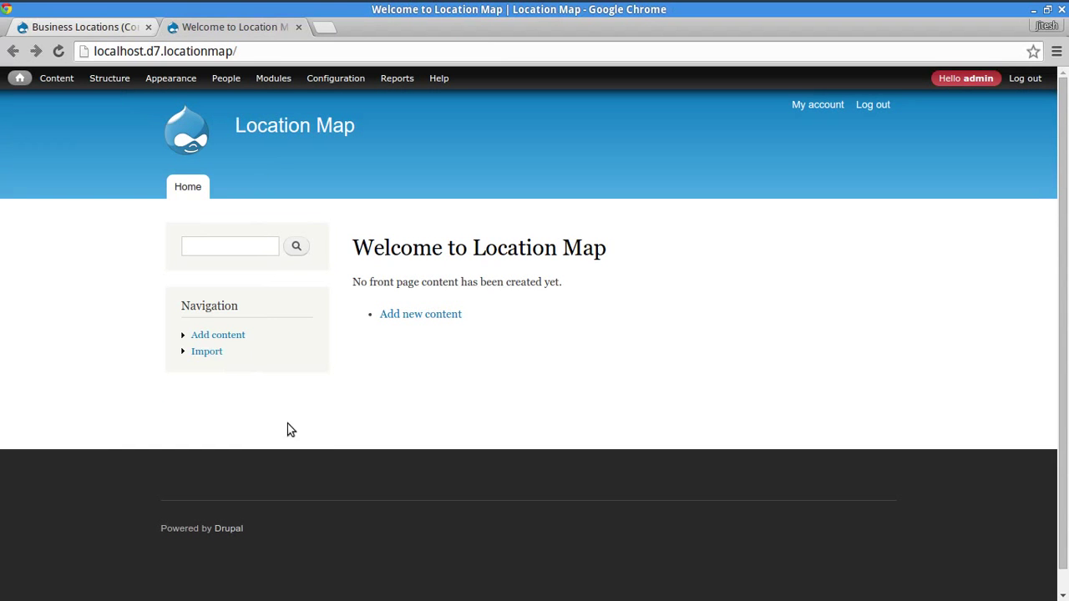
{"action": "left_click", "coordinate": [206, 354]}
{"action": "left_click", "coordinate": [477, 328]}
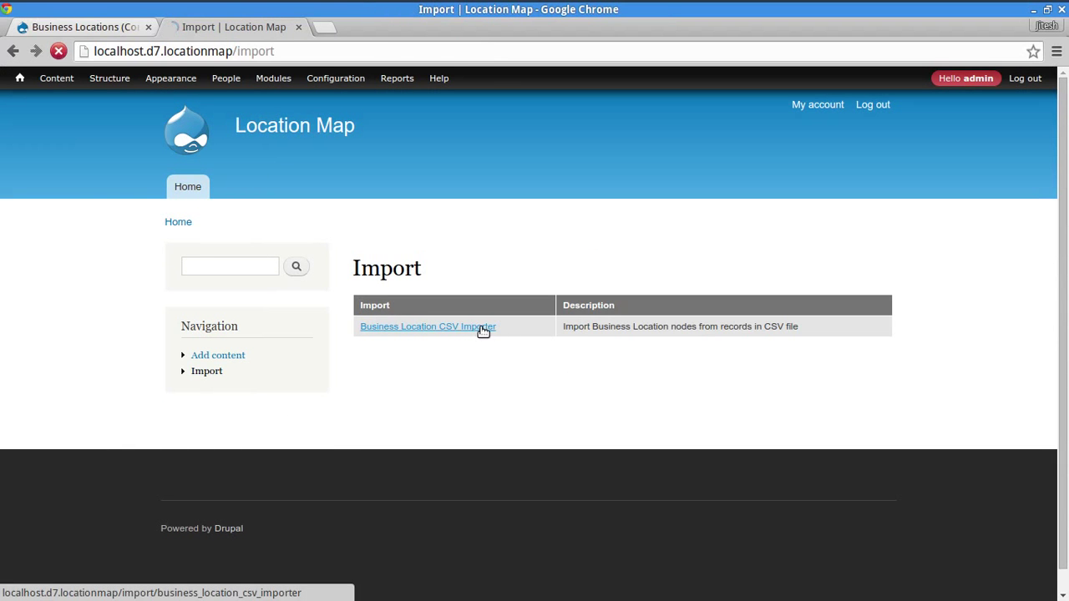
{"action": "scroll", "coordinate": [109, 371], "scroll_direction": "down", "scroll_amount": 5}
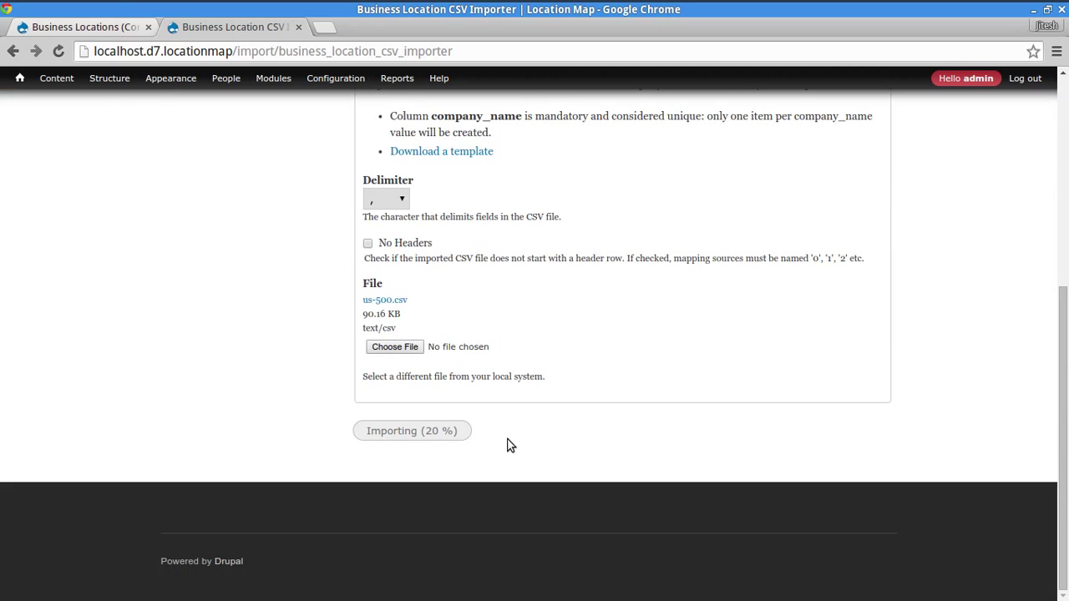
{"action": "scroll", "coordinate": [191, 291], "scroll_direction": "up", "scroll_amount": 3}
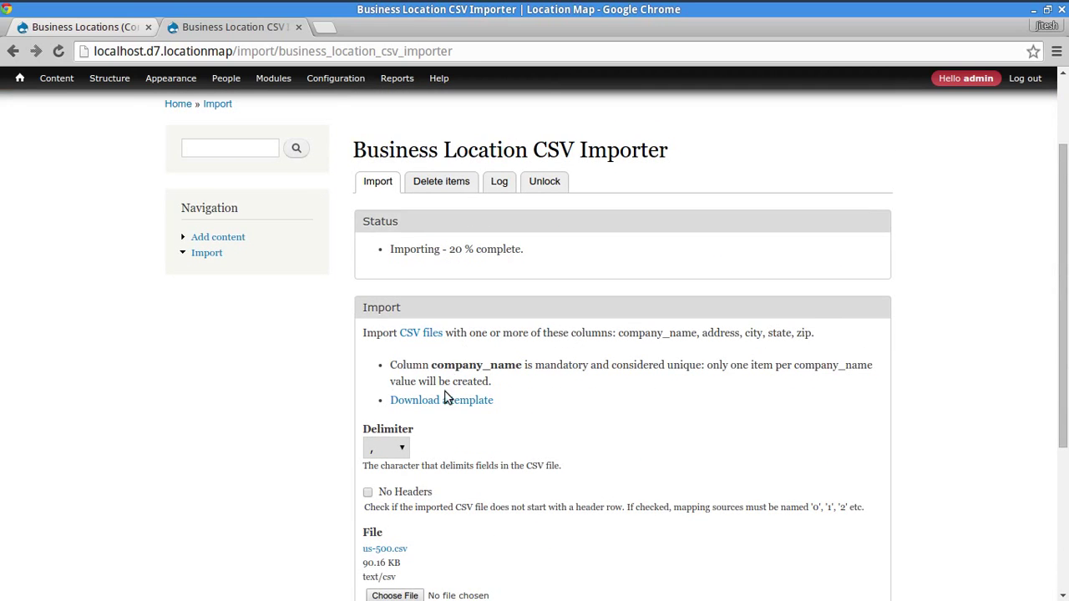
{"action": "scroll", "coordinate": [163, 372], "scroll_direction": "down", "scroll_amount": 3}
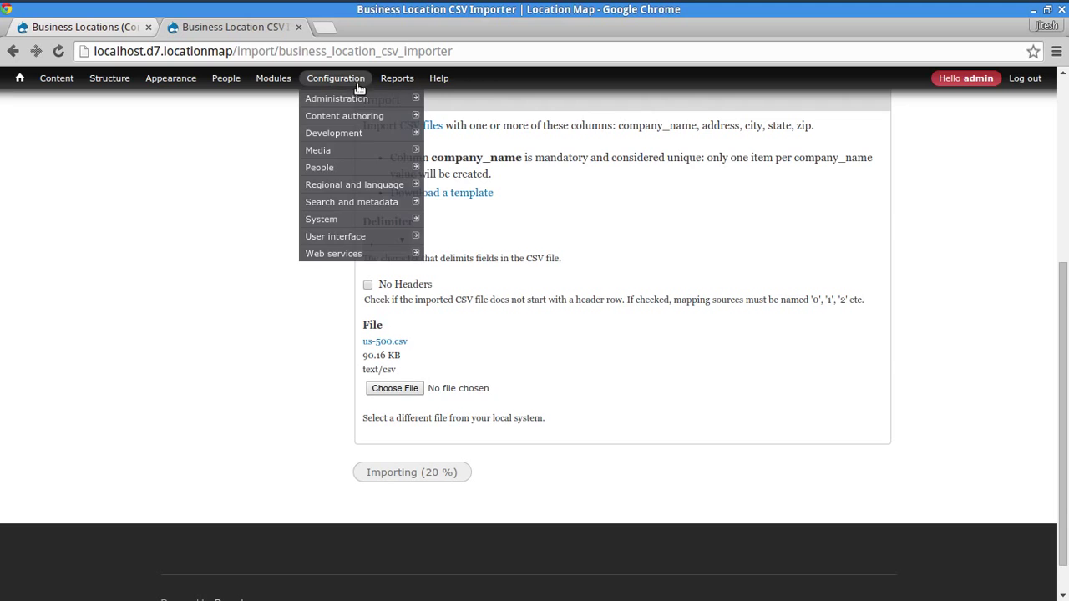
{"action": "scroll", "coordinate": [588, 334], "scroll_direction": "up", "scroll_amount": 4}
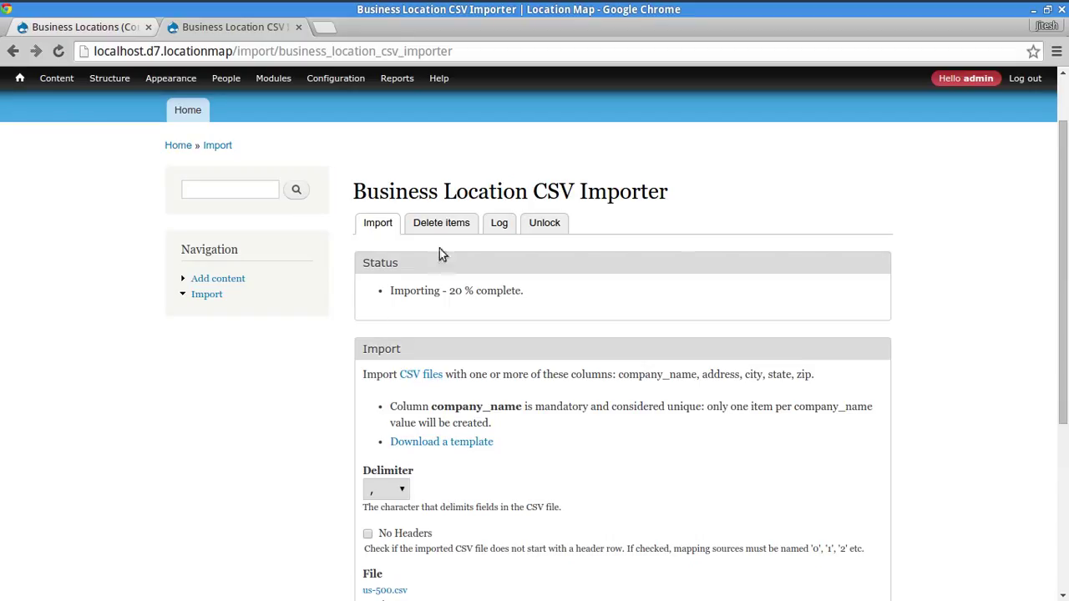
- Unlock the stuck importer and start a fresh import of us-500.csv
{"action": "left_click", "coordinate": [553, 226]}
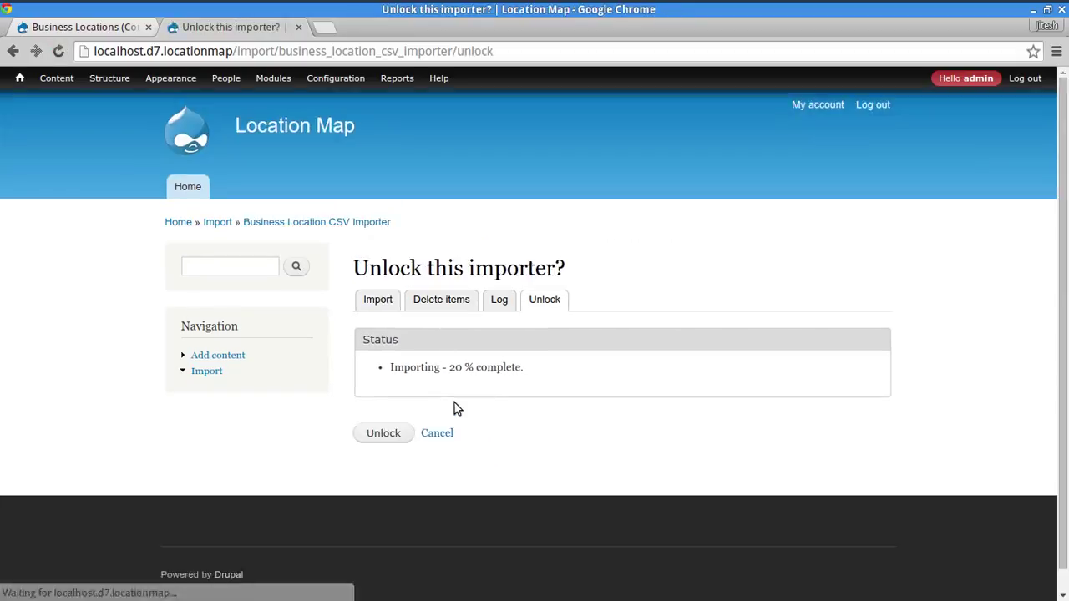
{"action": "left_click", "coordinate": [385, 433]}
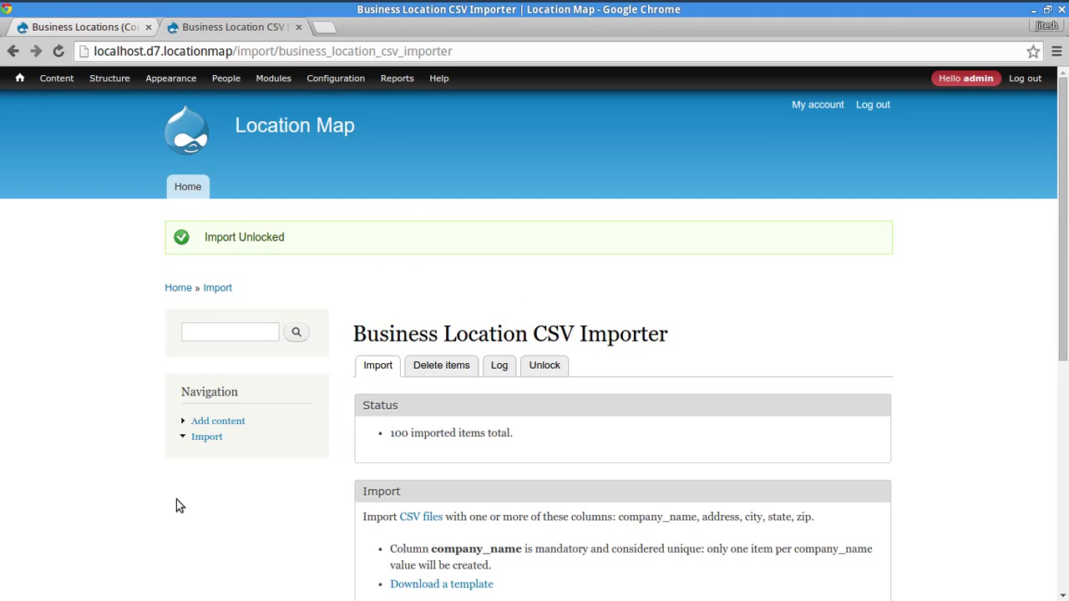
{"action": "scroll", "coordinate": [66, 385], "scroll_direction": "down", "scroll_amount": 5}
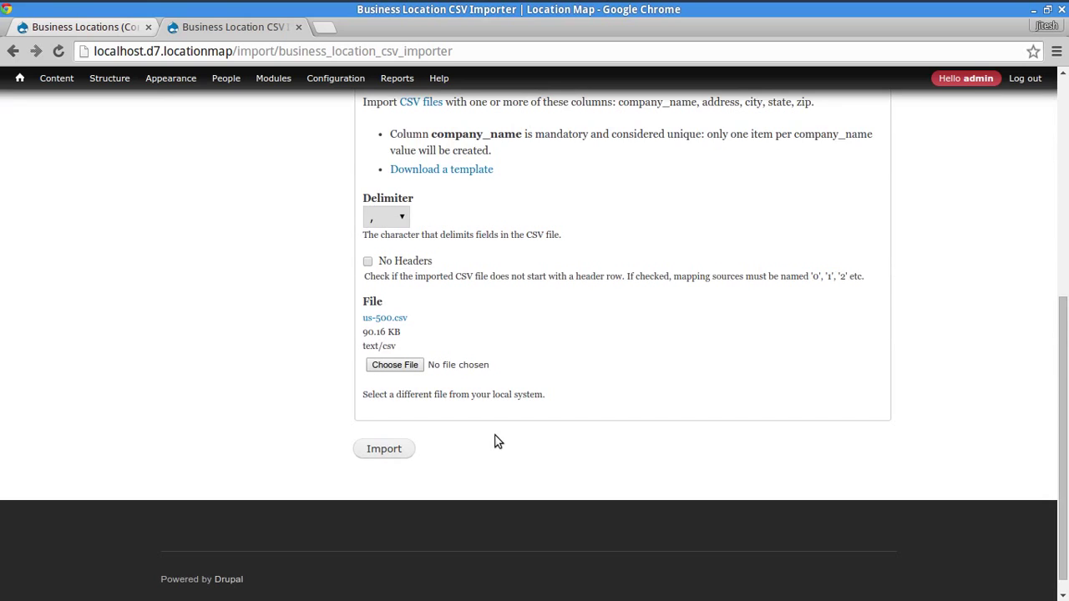
{"action": "scroll", "coordinate": [495, 440], "scroll_direction": "up", "scroll_amount": 3}
{"action": "scroll", "coordinate": [495, 440], "scroll_direction": "up", "scroll_amount": 2}
{"action": "scroll", "coordinate": [363, 382], "scroll_direction": "down", "scroll_amount": 4}
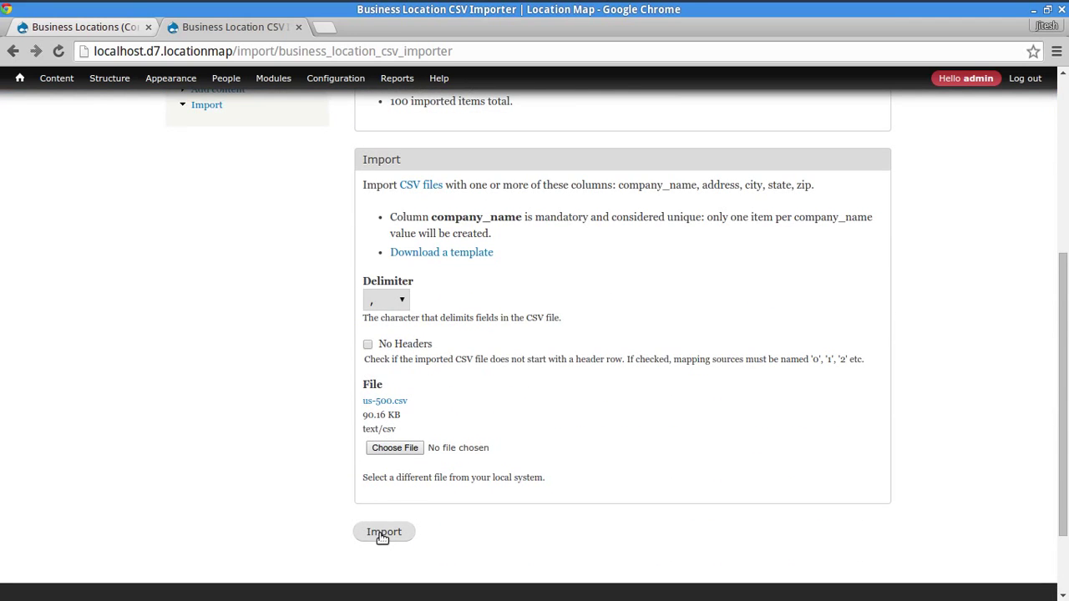
{"action": "left_click", "coordinate": [383, 537]}
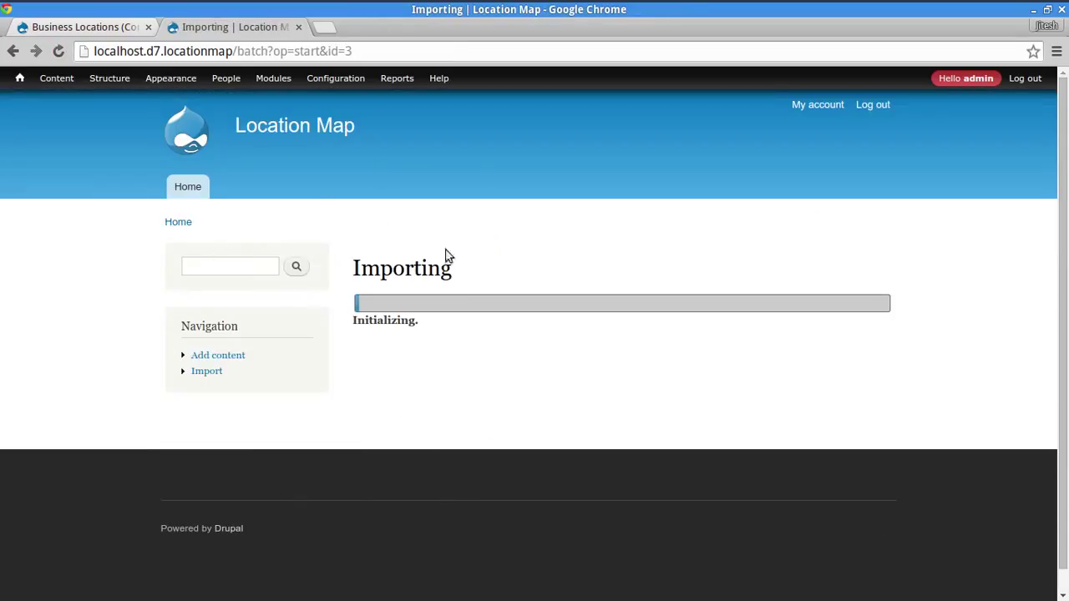
- Back in the Business Locations view, open the page's Menu setting, currently 'No menu'
{"action": "mouse_move", "coordinate": [335, 78]}
{"action": "left_click", "coordinate": [119, 31]}
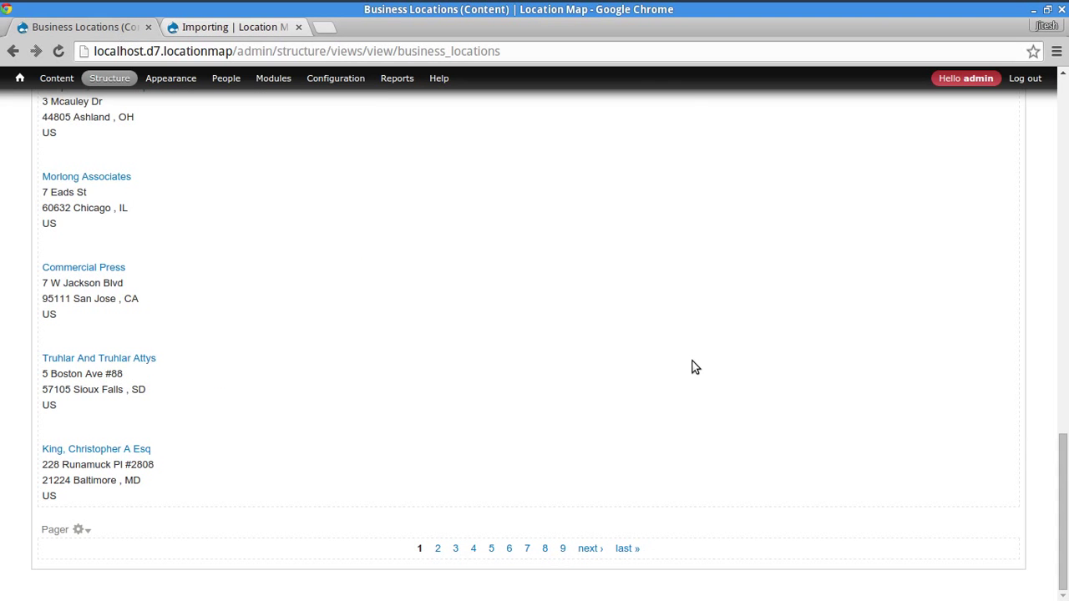
{"action": "scroll", "coordinate": [693, 365], "scroll_direction": "up", "scroll_amount": 4}
{"action": "scroll", "coordinate": [686, 334], "scroll_direction": "up", "scroll_amount": 10}
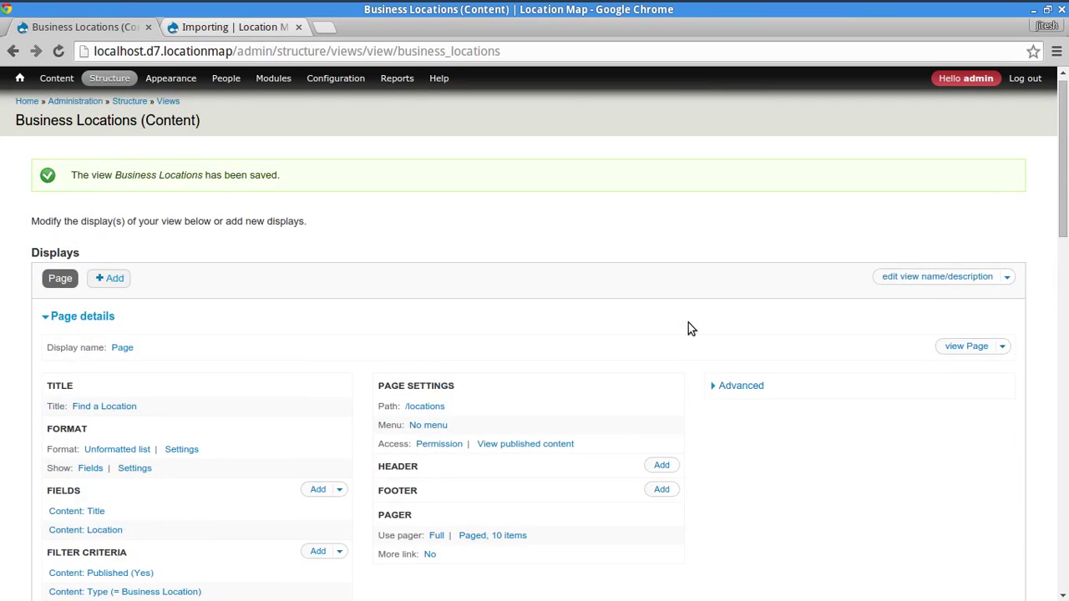
{"action": "scroll", "coordinate": [686, 330], "scroll_direction": "down", "scroll_amount": 3}
{"action": "scroll", "coordinate": [664, 304], "scroll_direction": "up", "scroll_amount": 3}
{"action": "mouse_move", "coordinate": [21, 82]}
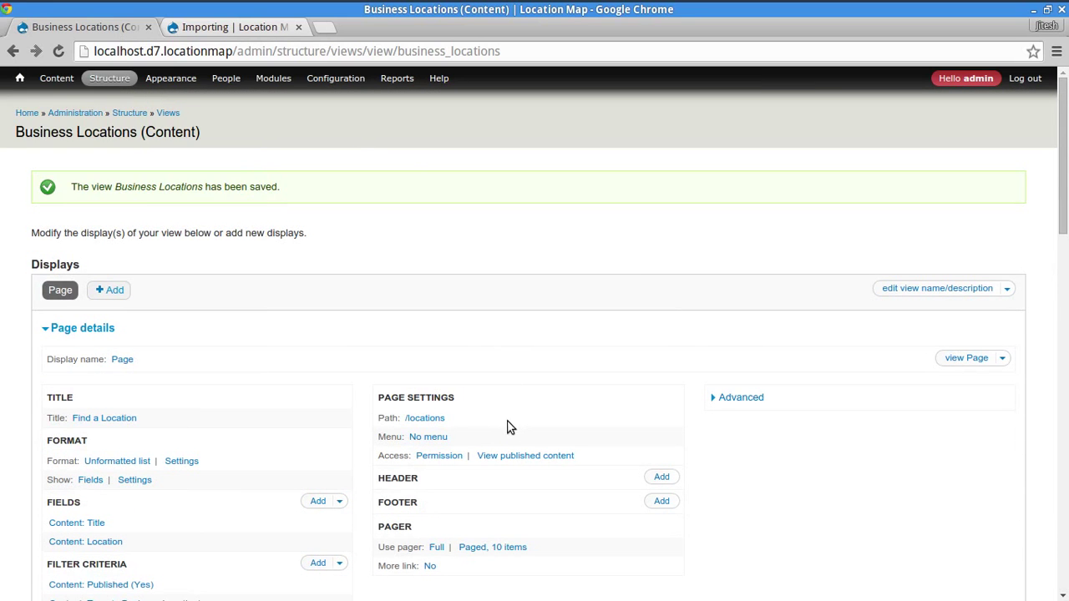
{"action": "left_click", "coordinate": [438, 437]}
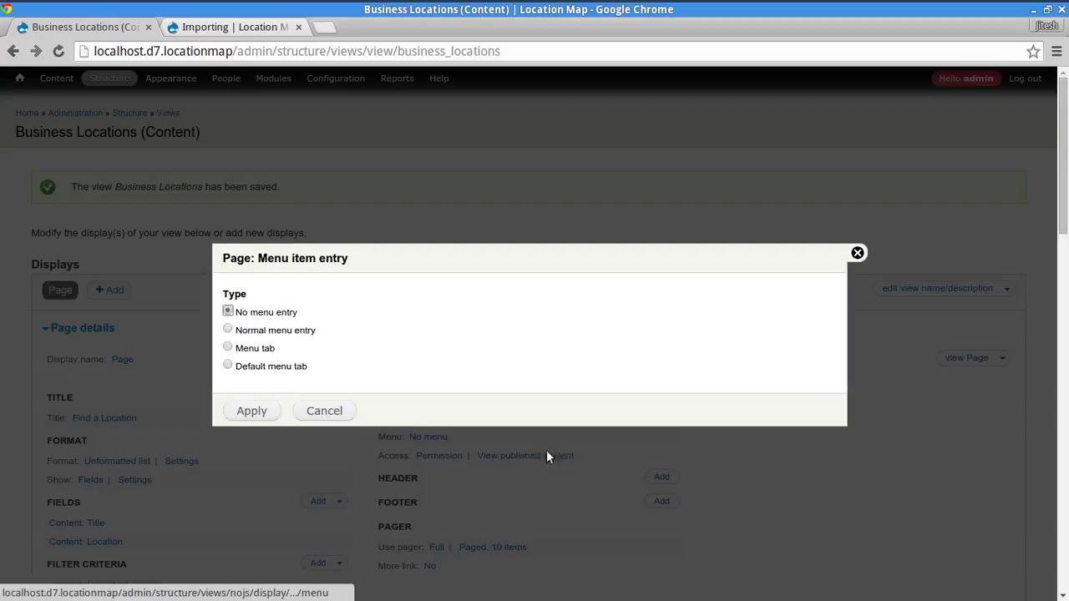
- Give the page a normal menu entry titled 'Location Finder', apply, and save the view
{"action": "left_click", "coordinate": [272, 333]}
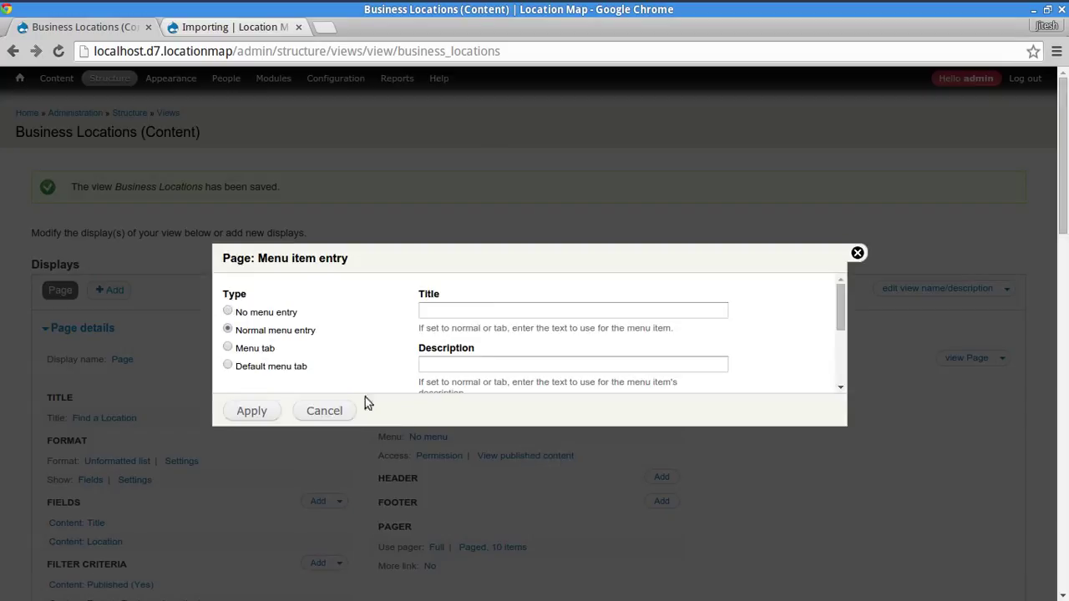
{"action": "left_click", "coordinate": [491, 310]}
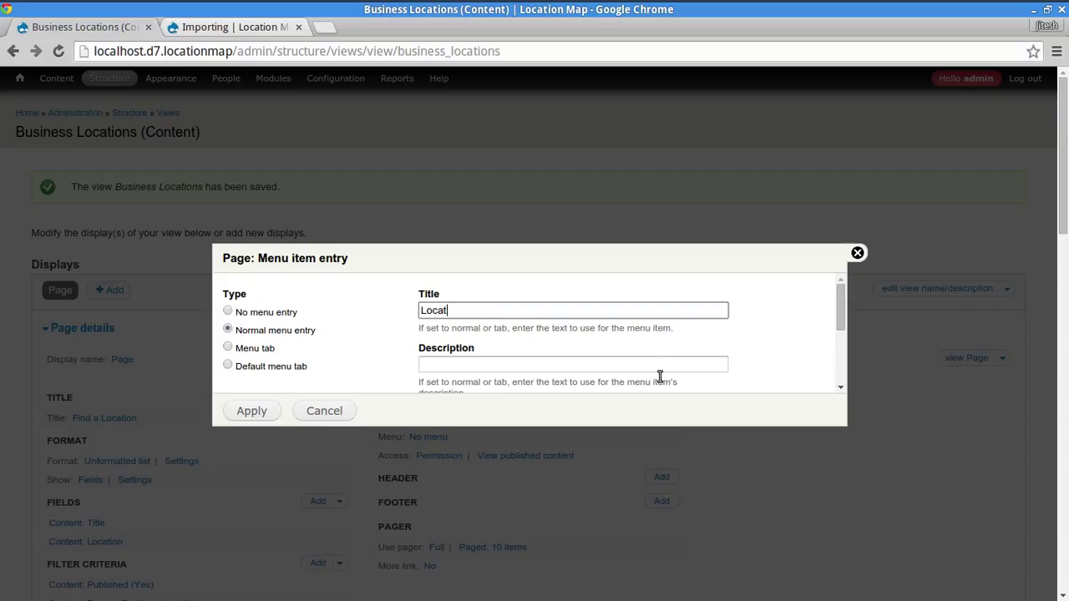
{"action": "type", "text": "Location Finder"}
{"action": "key", "text": "Tab"}
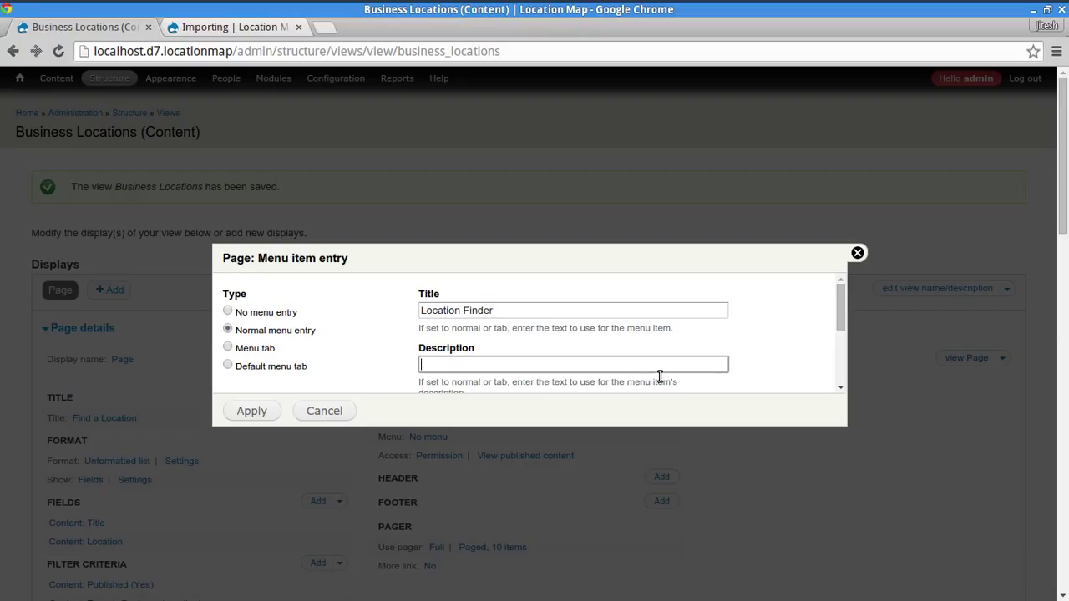
{"action": "scroll", "coordinate": [334, 432], "scroll_direction": "down", "scroll_amount": 4}
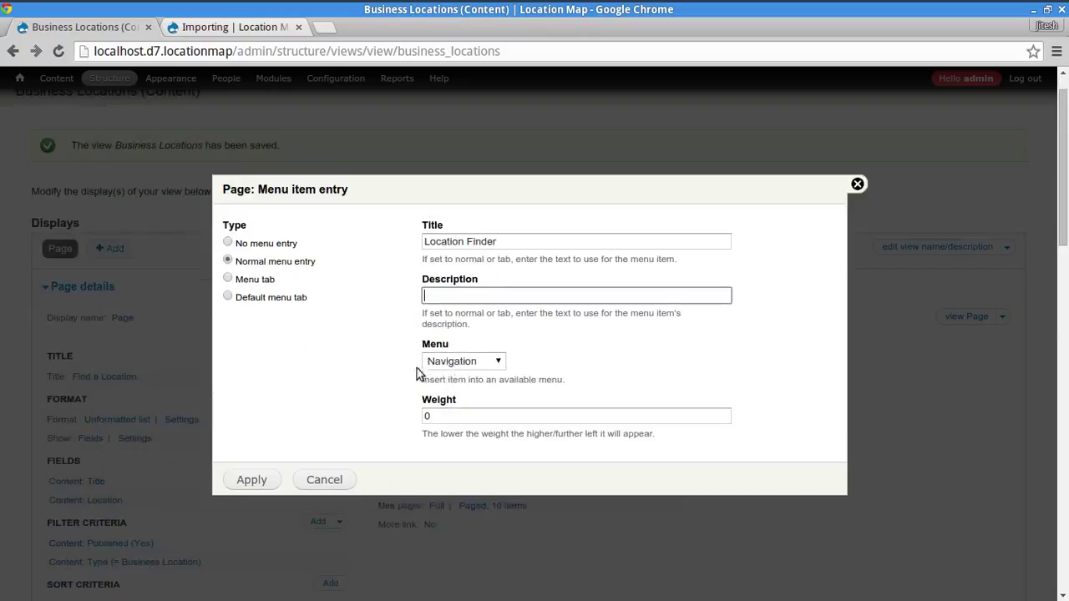
{"action": "left_click", "coordinate": [239, 480]}
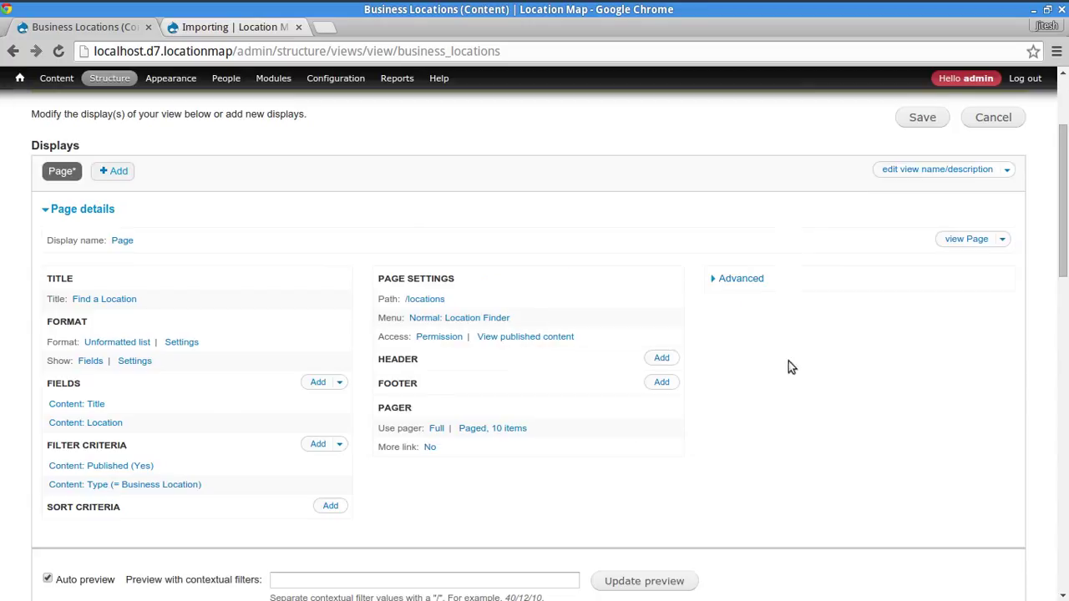
{"action": "left_click", "coordinate": [922, 121]}
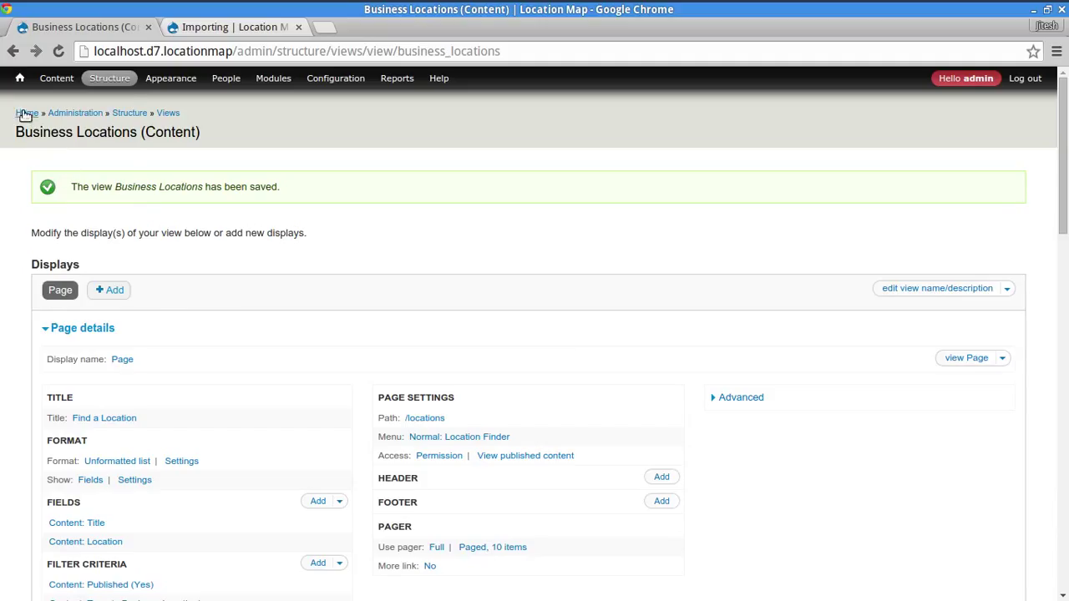
- Open Location Finder in a new tab, page to page 2, then return to the editor
{"action": "middle_click", "coordinate": [19, 78]}
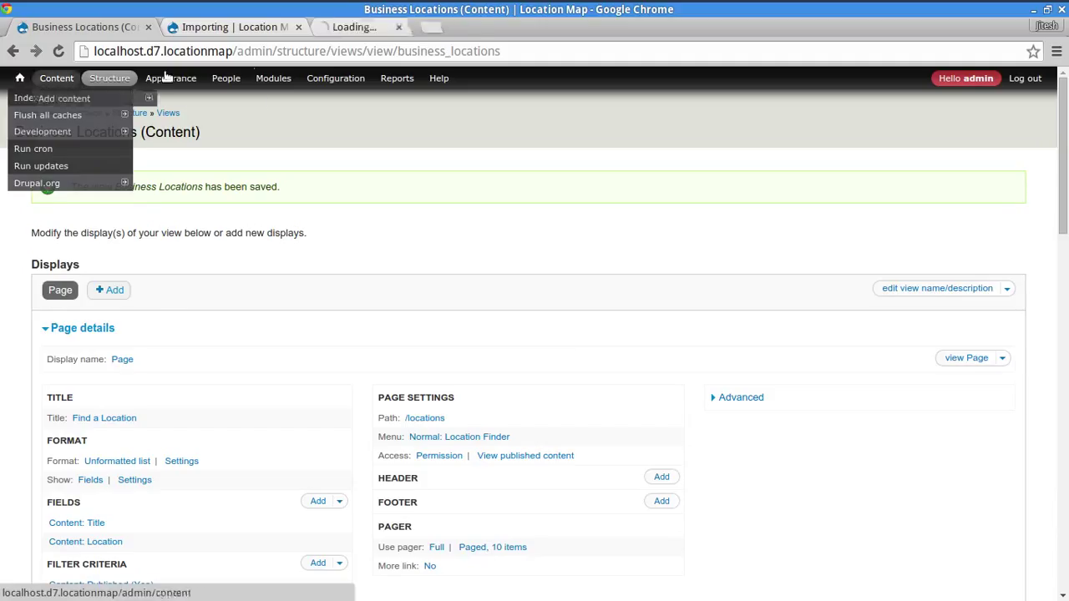
{"action": "left_click", "coordinate": [384, 27]}
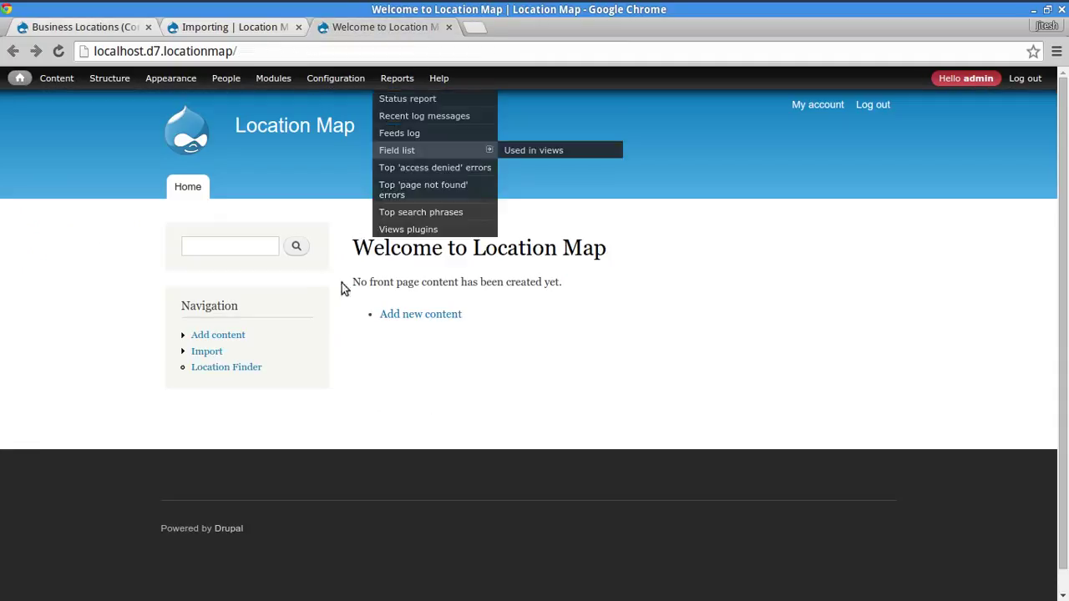
{"action": "left_click", "coordinate": [241, 372]}
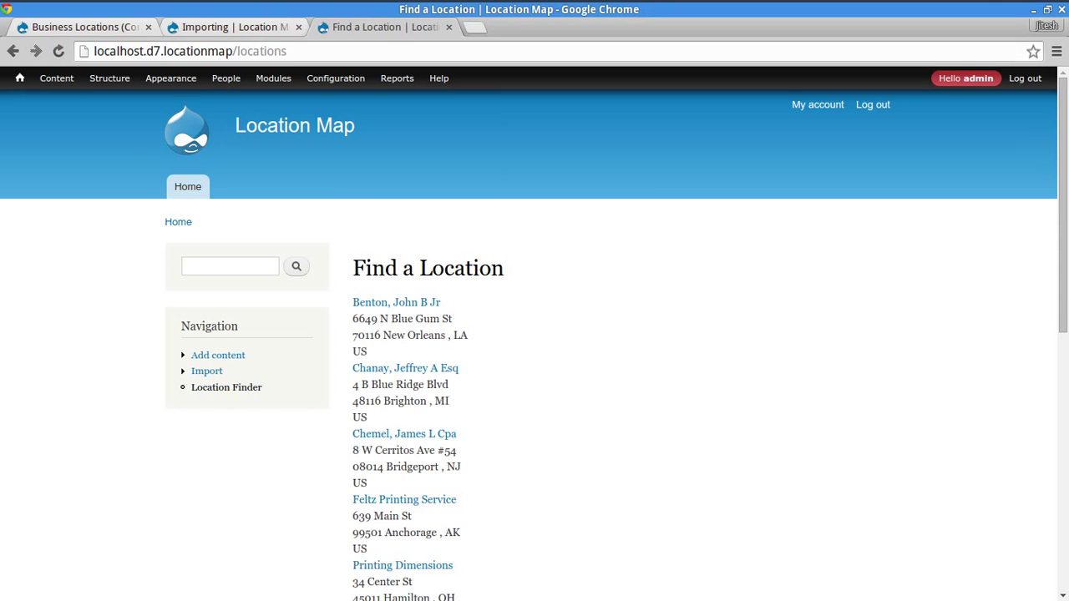
{"action": "left_click_drag", "start_coordinate": [1064, 211], "coordinate": [1036, 556]}
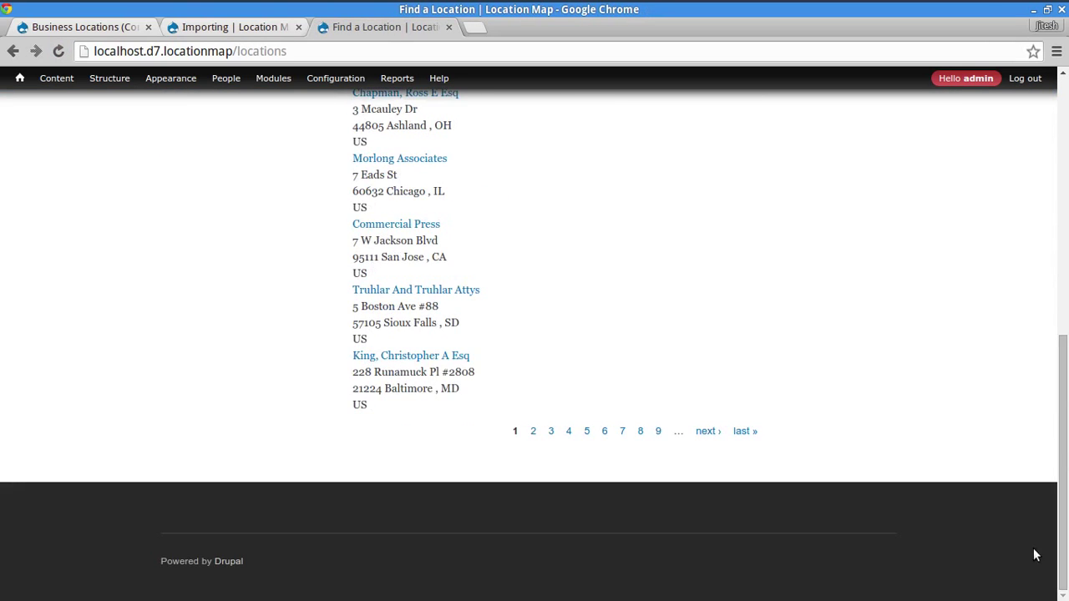
{"action": "left_click", "coordinate": [707, 431]}
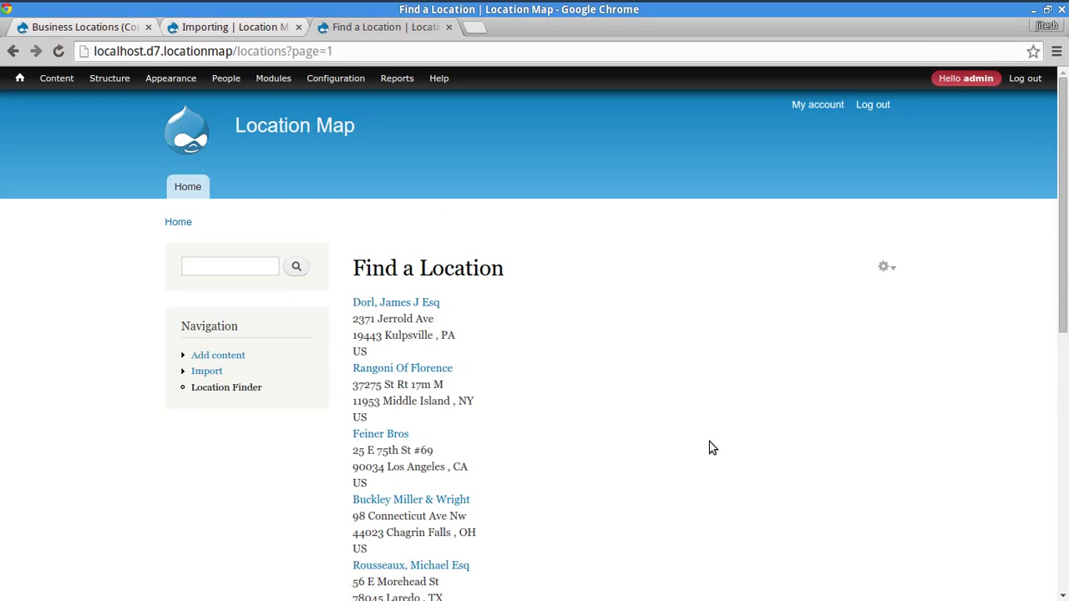
{"action": "scroll", "coordinate": [773, 452], "scroll_direction": "down", "scroll_amount": 5}
{"action": "scroll", "coordinate": [776, 453], "scroll_direction": "down", "scroll_amount": 1}
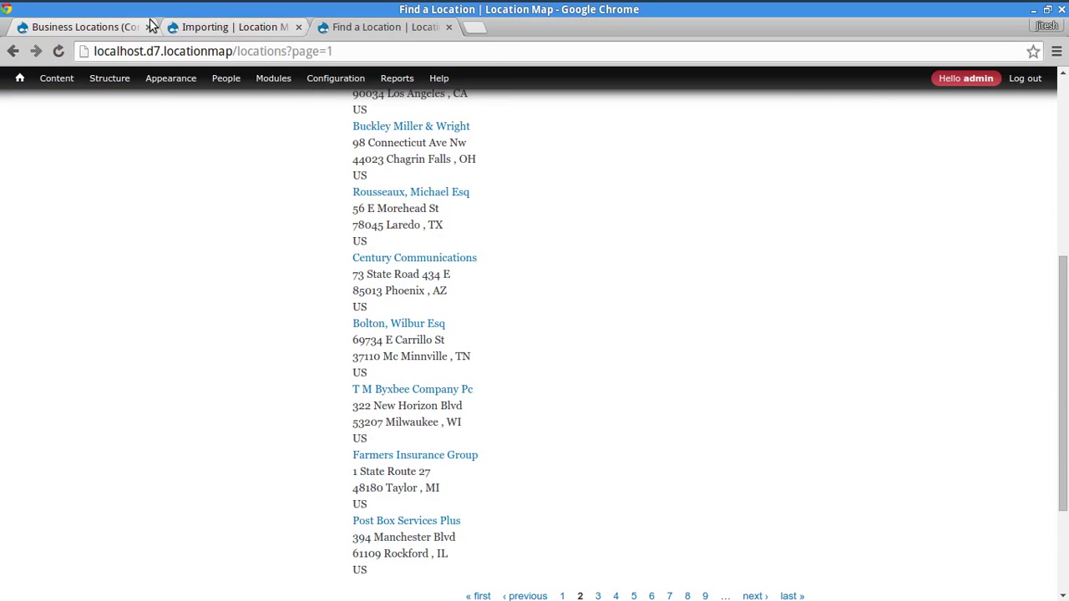
{"action": "left_click", "coordinate": [94, 26]}
{"action": "scroll", "coordinate": [777, 392], "scroll_direction": "down", "scroll_amount": 3}
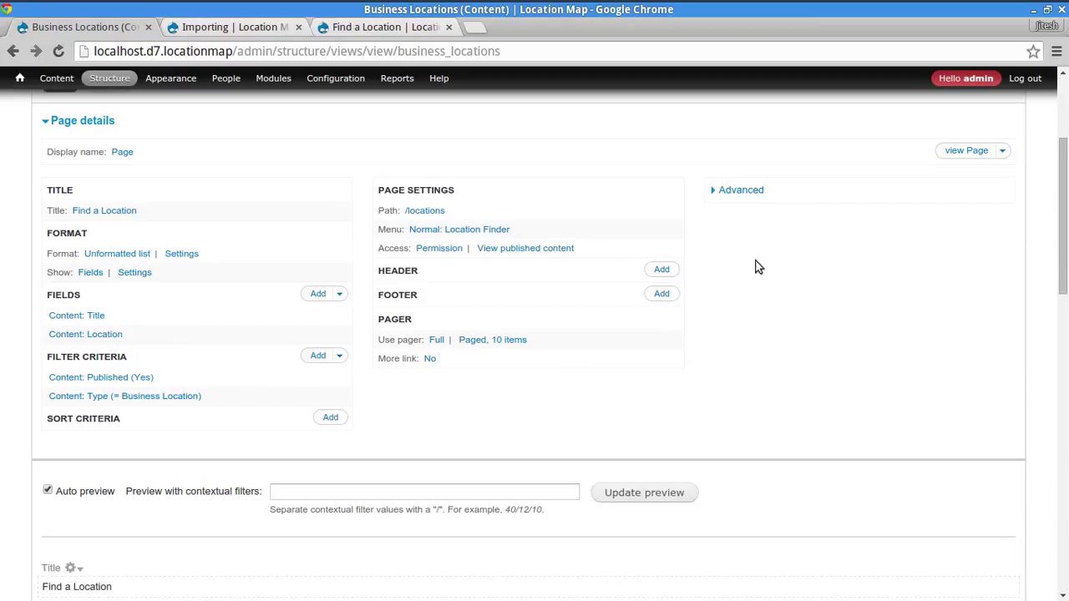
- Enable AJAX for the view on all displays and save it
{"action": "left_click", "coordinate": [728, 190]}
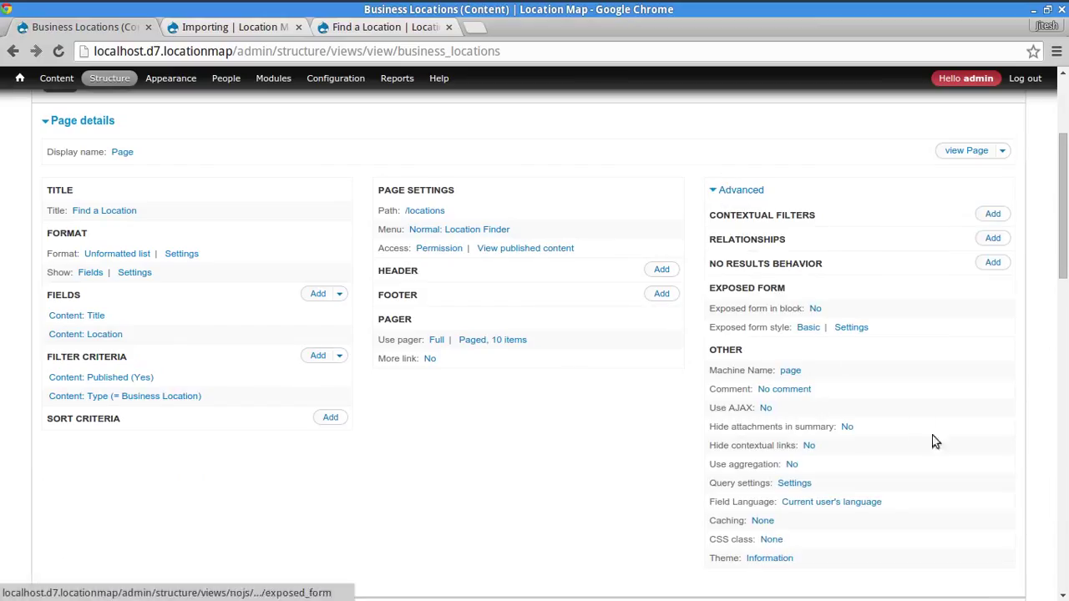
{"action": "left_click", "coordinate": [765, 409]}
{"action": "left_click", "coordinate": [243, 351]}
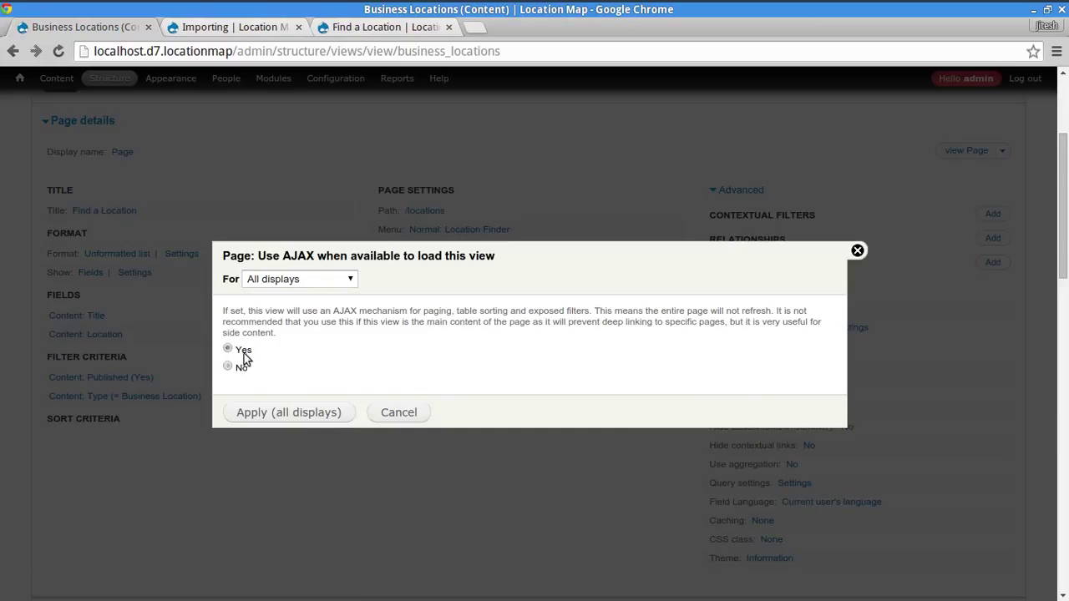
{"action": "left_click", "coordinate": [289, 413]}
{"action": "scroll", "coordinate": [376, 499], "scroll_direction": "down", "scroll_amount": 3}
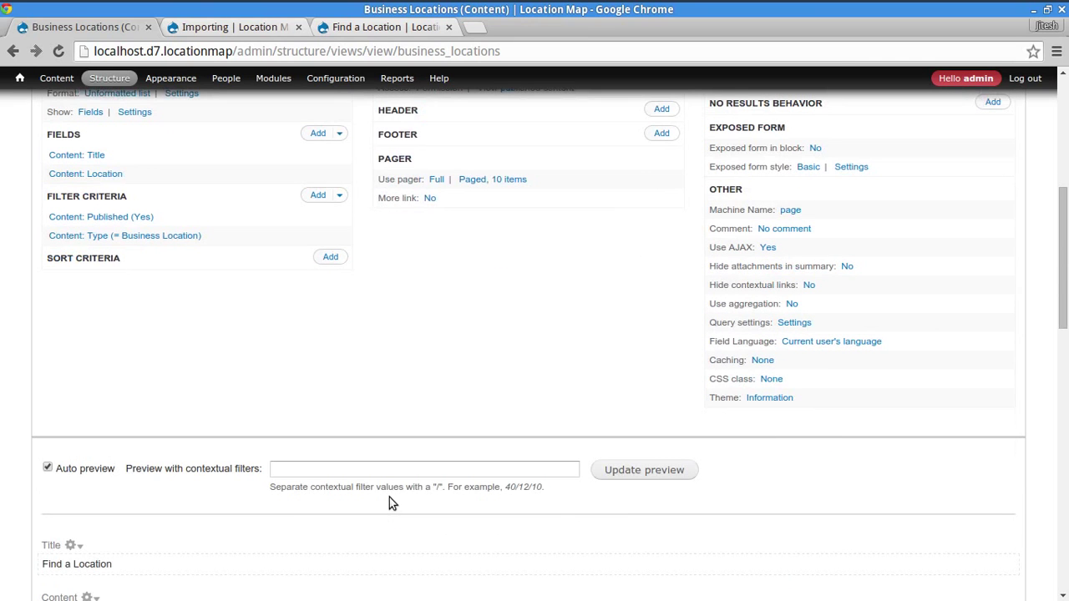
{"action": "scroll", "coordinate": [719, 403], "scroll_direction": "up", "scroll_amount": 4}
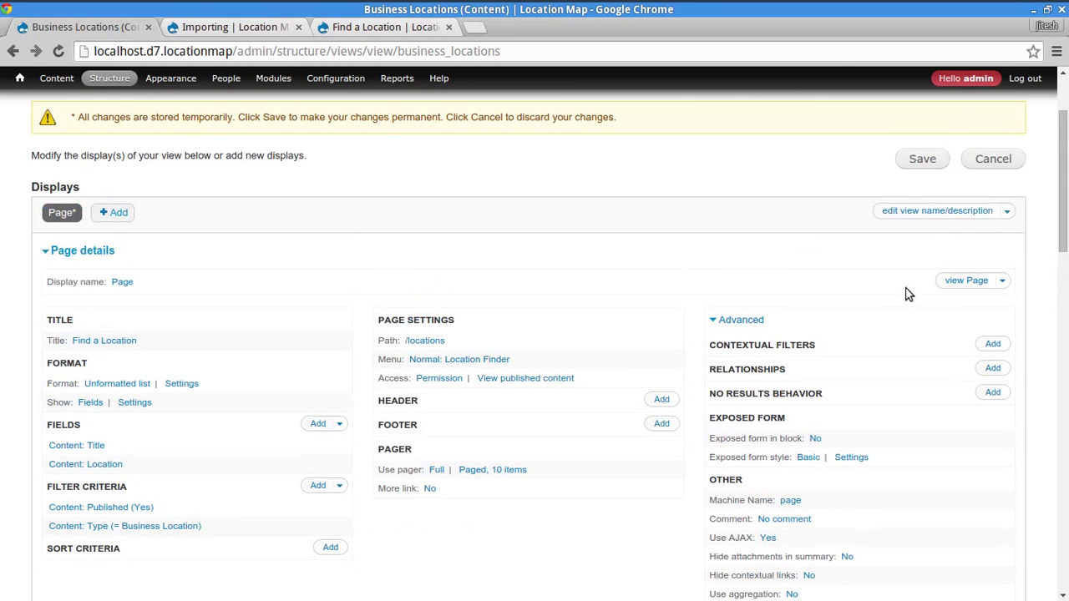
{"action": "left_click", "coordinate": [923, 159]}
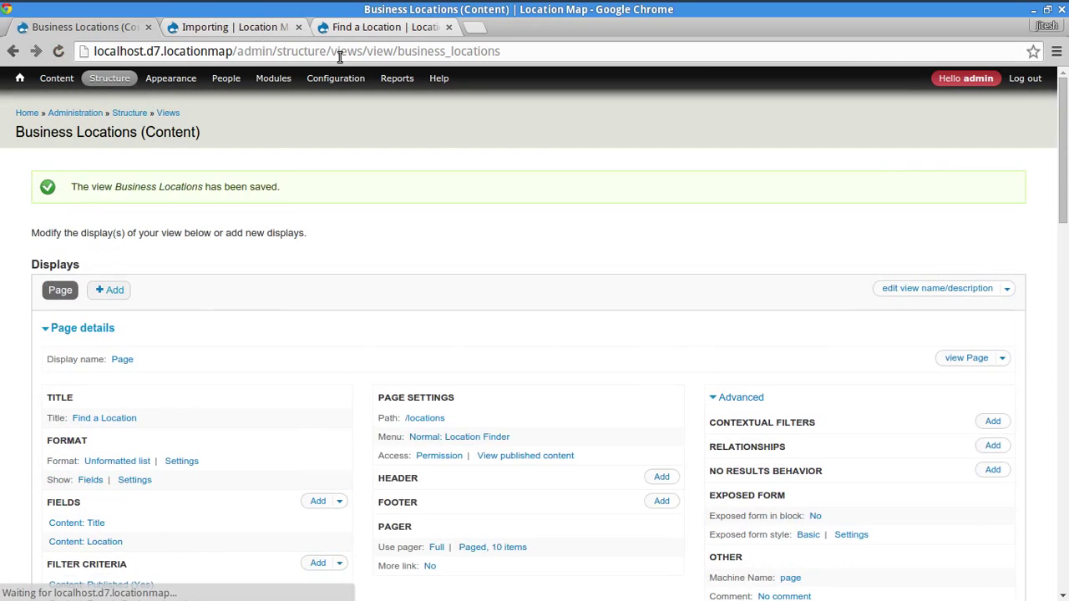
- Reload the /locations page and step through the results to test the pager
{"action": "left_click", "coordinate": [355, 28]}
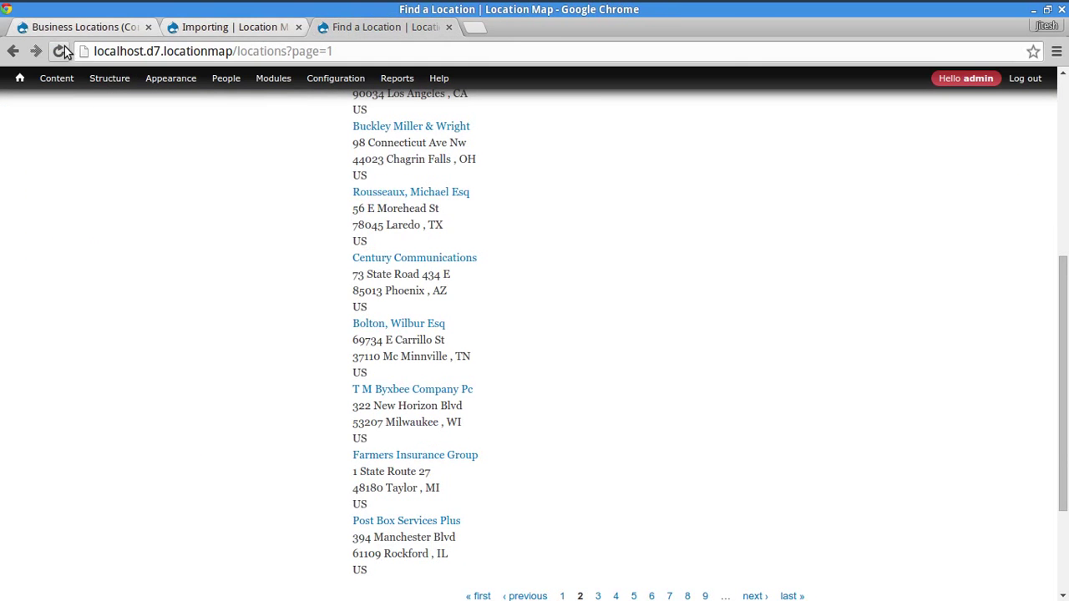
{"action": "scroll", "coordinate": [785, 289], "scroll_direction": "down", "scroll_amount": 2}
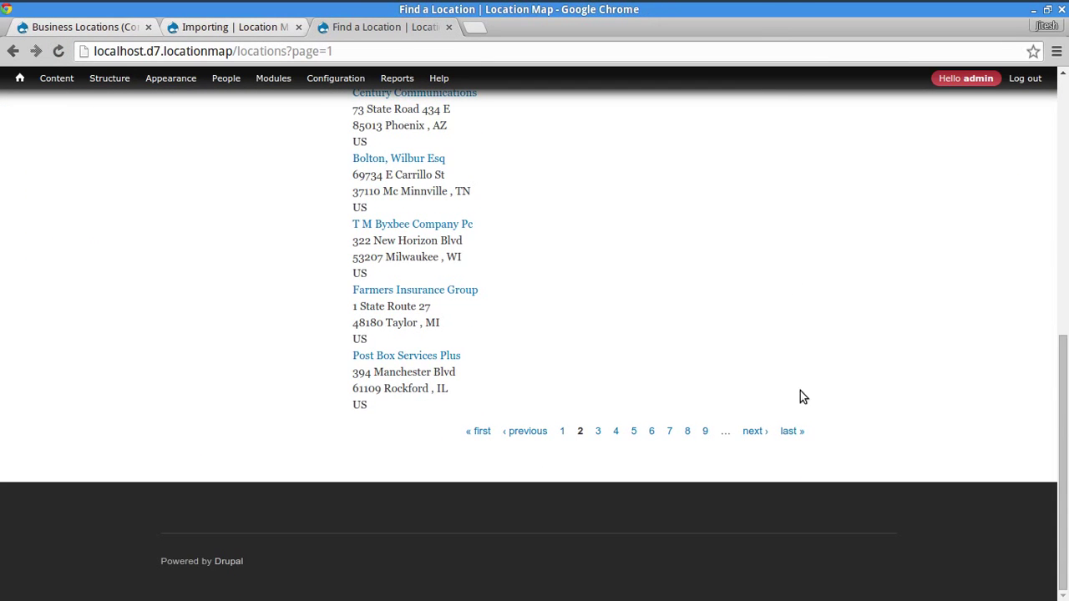
{"action": "scroll", "coordinate": [800, 392], "scroll_direction": "up", "scroll_amount": 6}
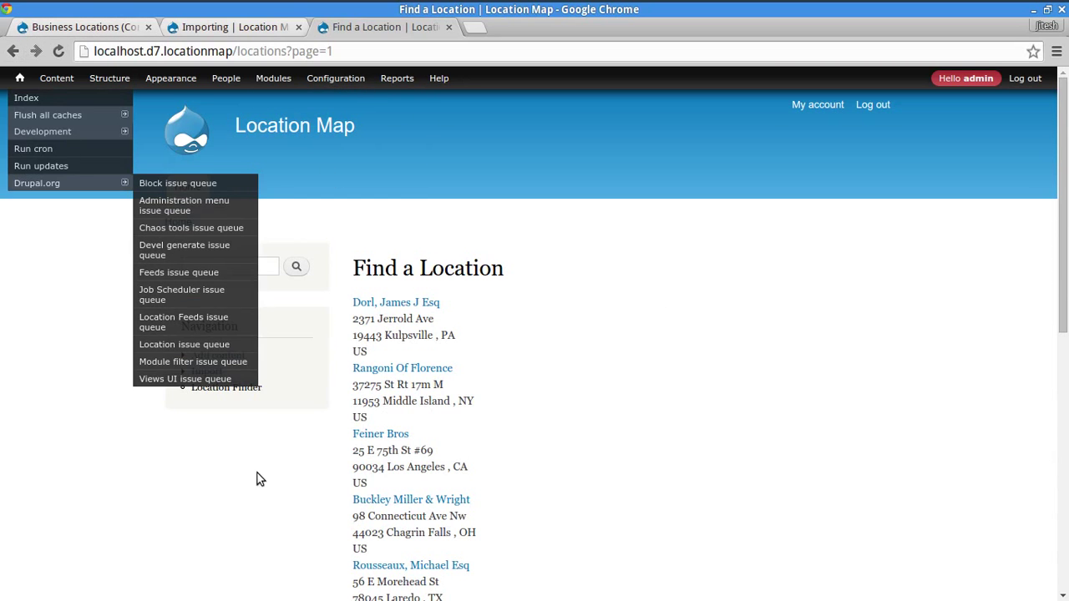
{"action": "left_click", "coordinate": [233, 390]}
{"action": "scroll", "coordinate": [815, 405], "scroll_direction": "down", "scroll_amount": 3}
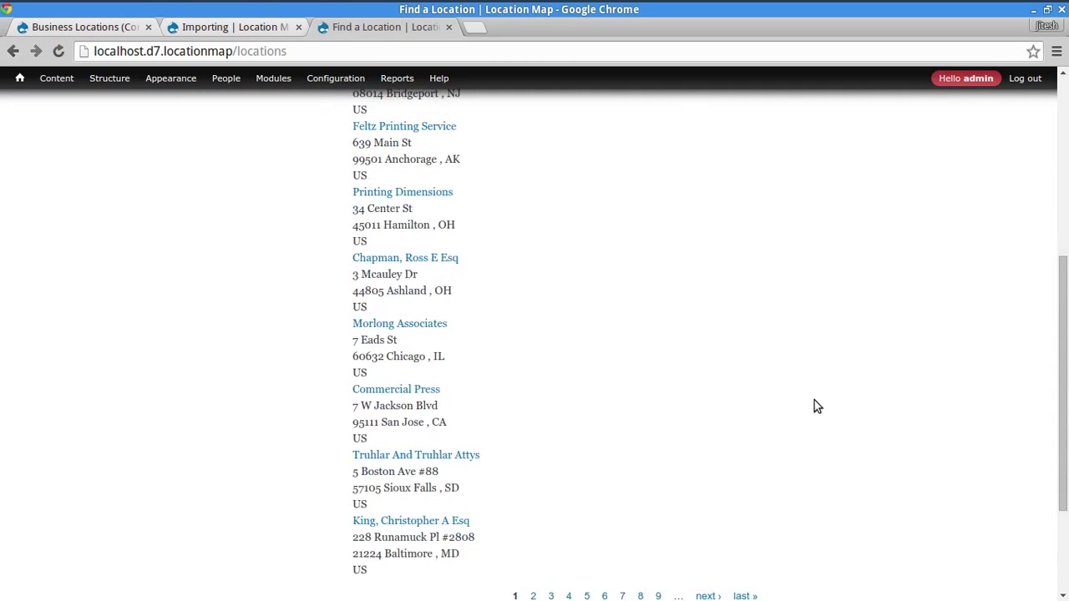
{"action": "scroll", "coordinate": [818, 407], "scroll_direction": "down", "scroll_amount": 2}
{"action": "left_click", "coordinate": [708, 437]}
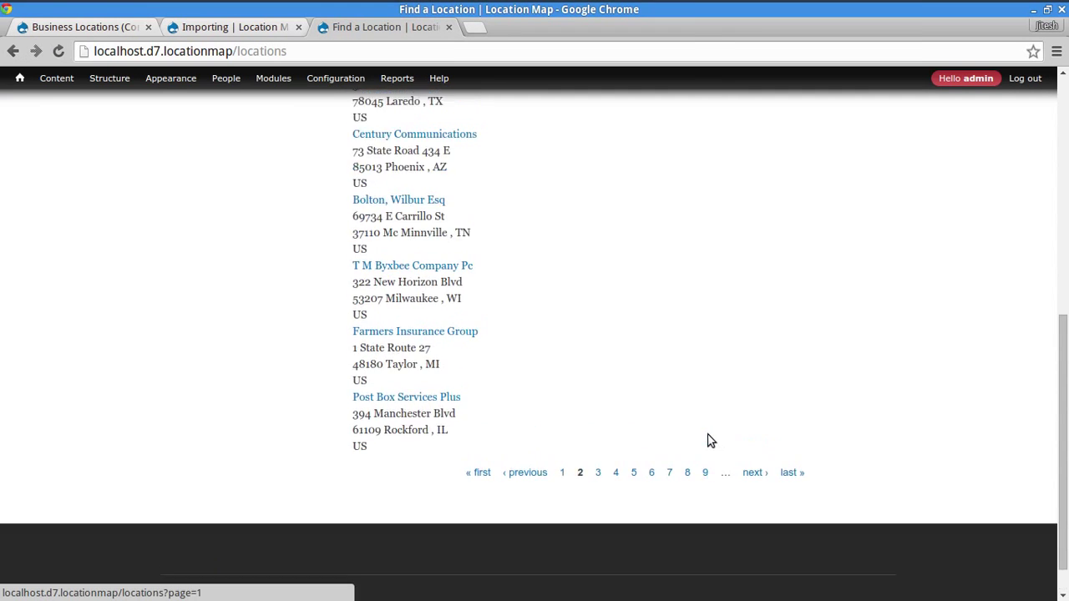
{"action": "scroll", "coordinate": [704, 408], "scroll_direction": "down", "scroll_amount": 3}
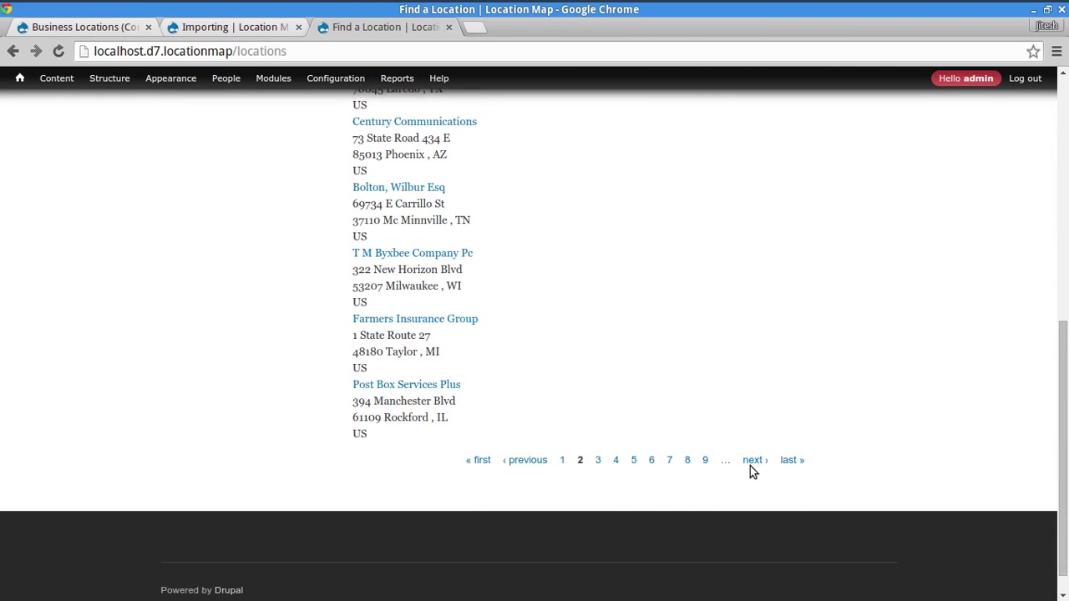
{"action": "left_click", "coordinate": [750, 466]}
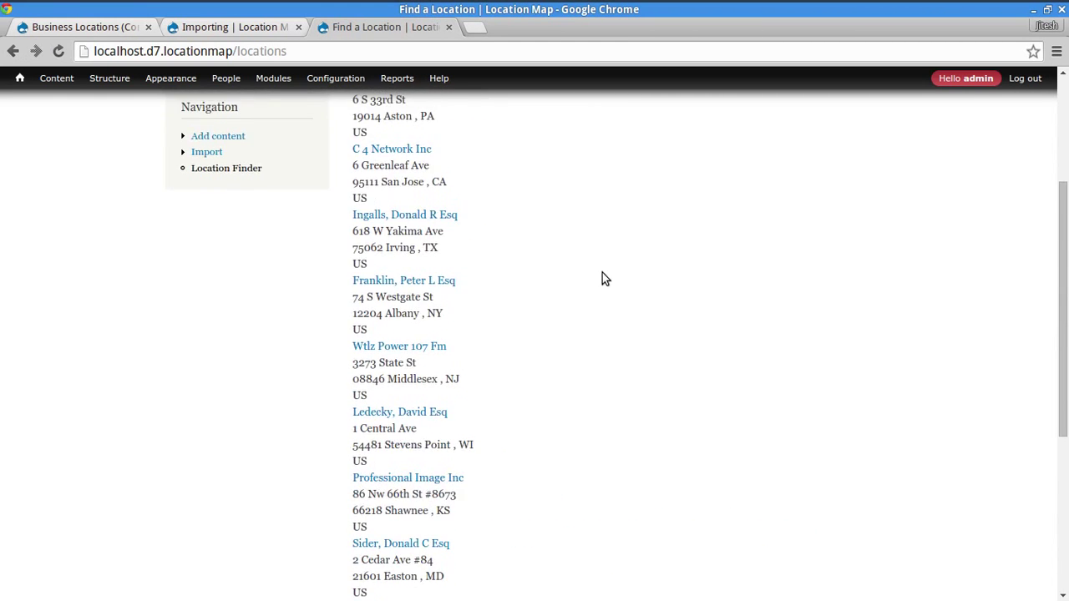
{"action": "scroll", "coordinate": [602, 279], "scroll_direction": "up", "scroll_amount": 3}
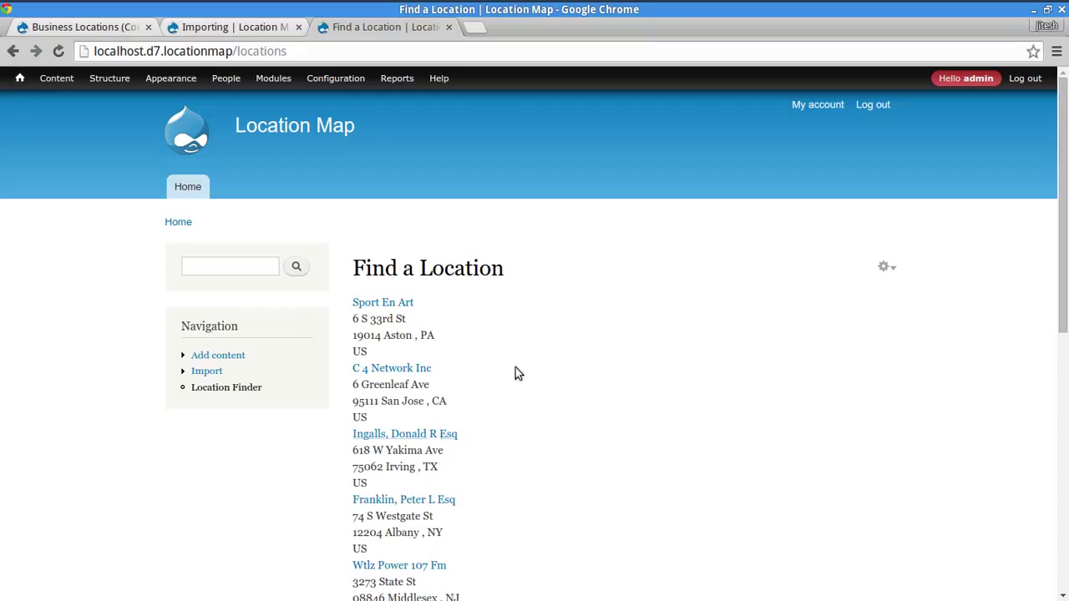
{"action": "left_click_drag", "start_coordinate": [357, 316], "coordinate": [429, 336]}
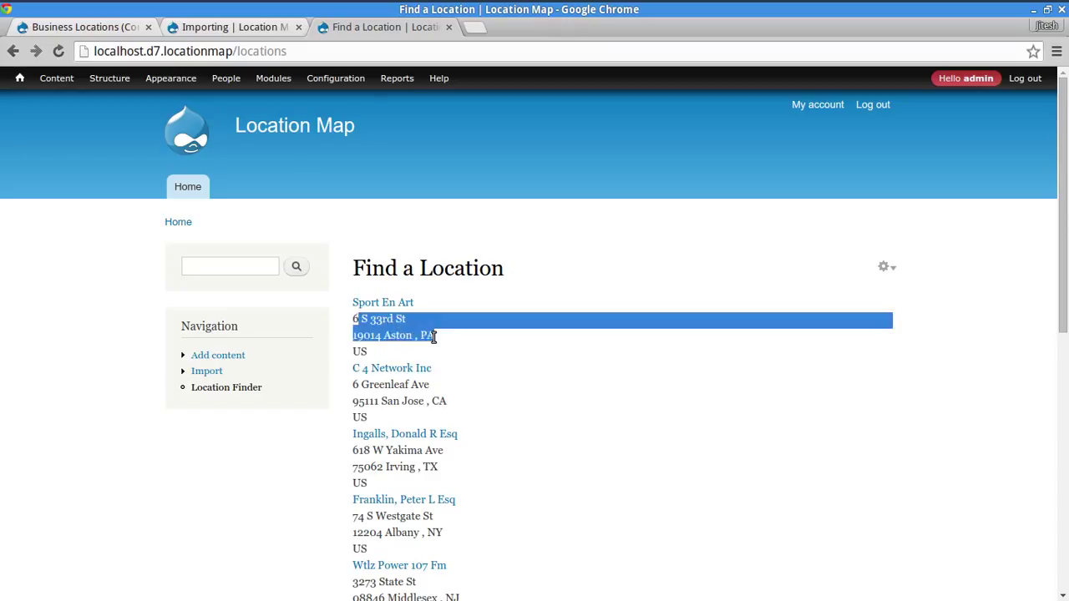
{"action": "left_click", "coordinate": [162, 398]}
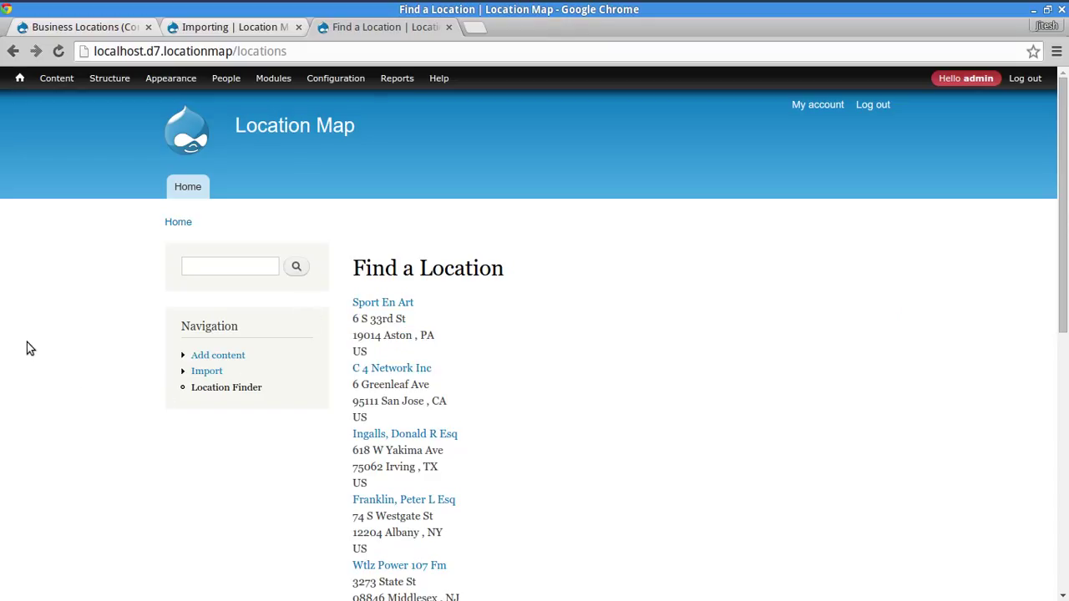
- Run 'drush -y en gmap' in the terminal, then return to the browser
{"action": "key", "text": "alt+Tab"}
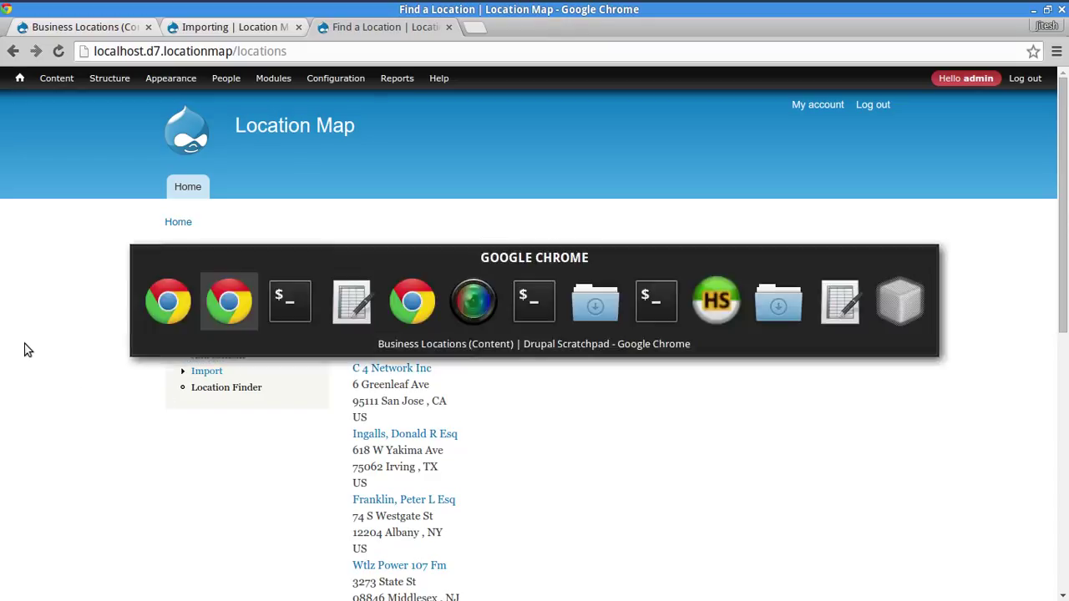
{"action": "type", "text": "dru"}
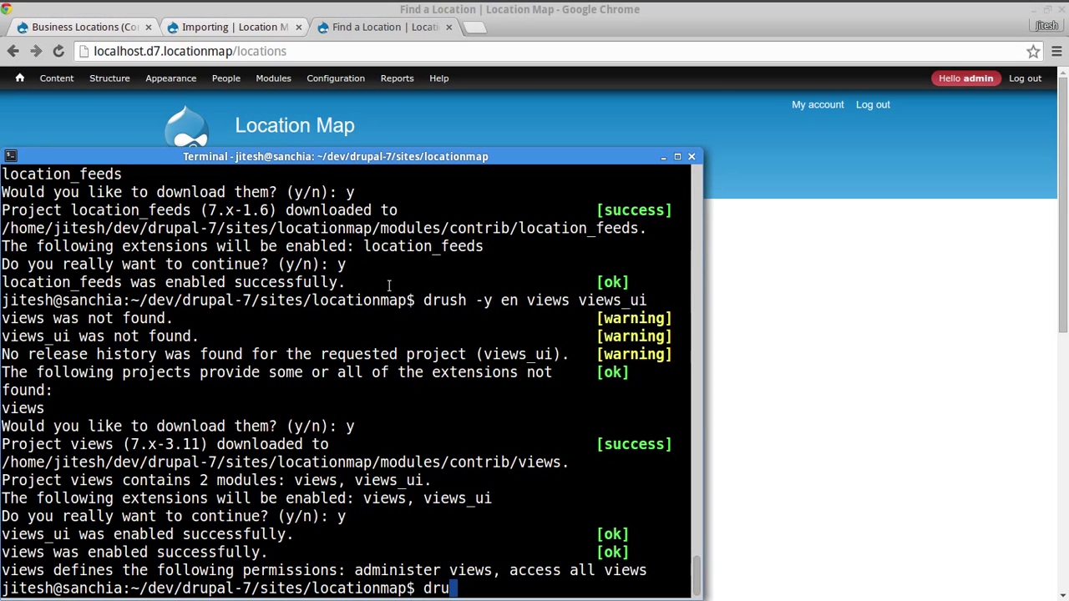
{"action": "type", "text": "sh -y gms"}
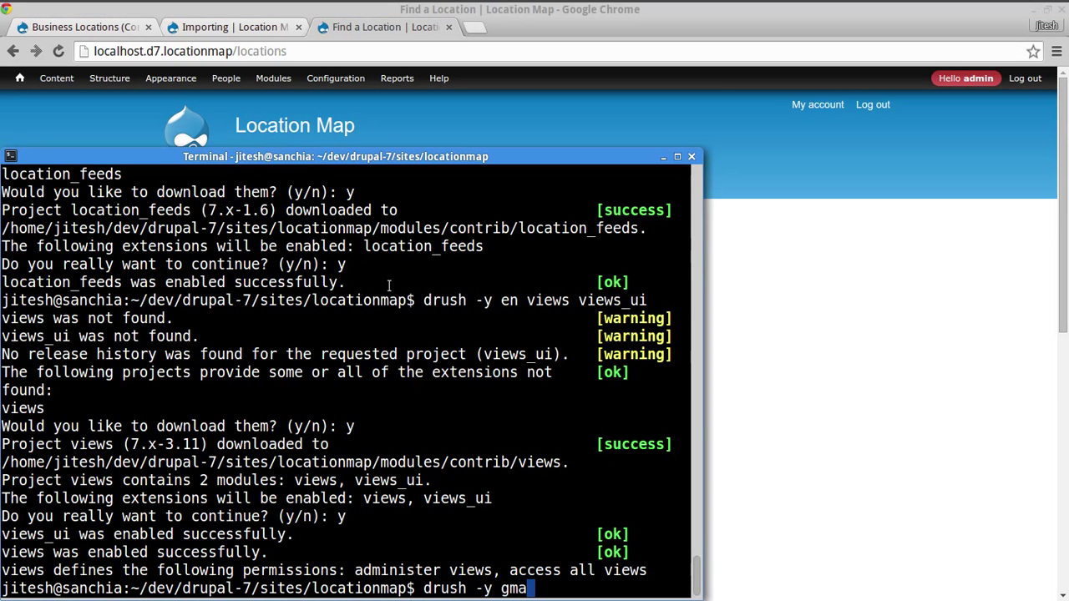
{"action": "key", "text": "BackSpace"}
{"action": "key", "text": "BackSpace"}
{"action": "key", "text": "BackSpace"}
{"action": "type", "text": "en"}
{"action": "key", "text": "BackSpace"}
{"action": "type", "text": "n e"}
{"action": "key", "text": "BackSpace"}
{"action": "type", "text": "gmail"}
{"action": "key", "text": "BackSpace"}
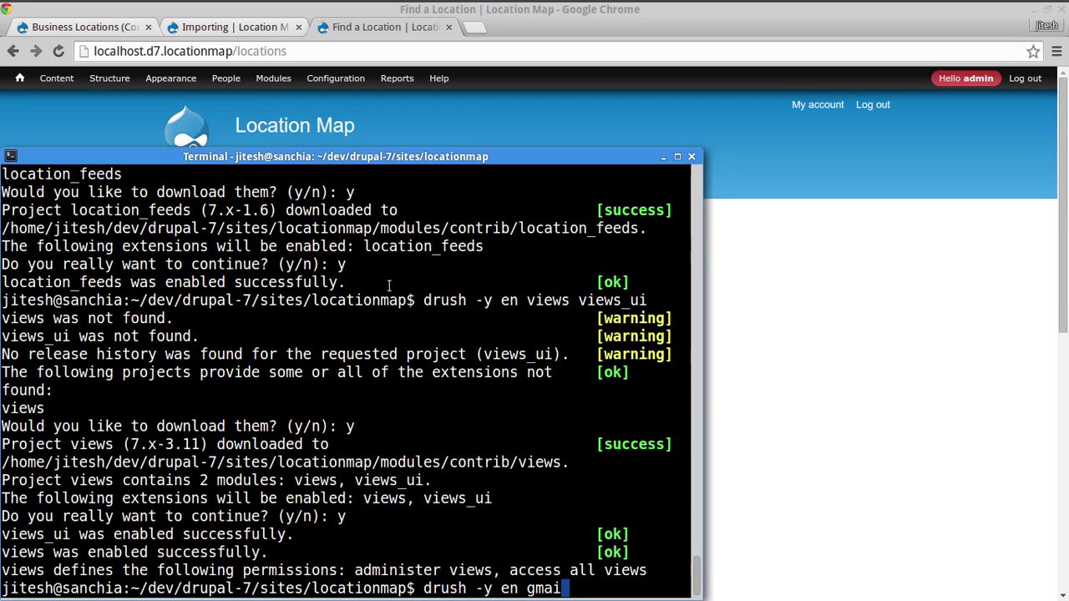
{"action": "key", "text": "BackSpace"}
{"action": "type", "text": "p"}
{"action": "key", "text": "Return"}
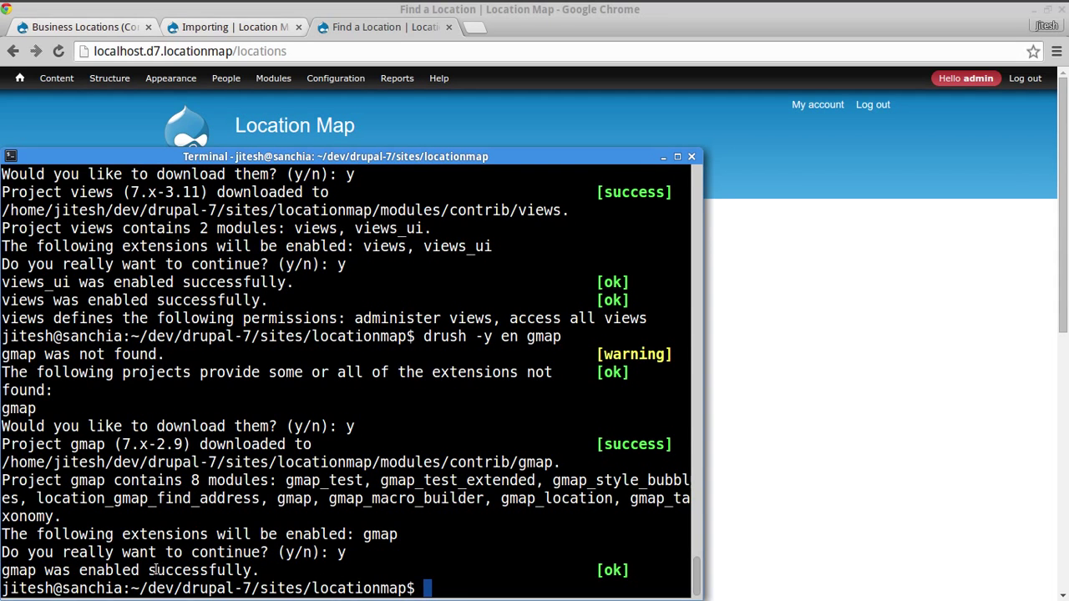
{"action": "left_click", "coordinate": [795, 532]}
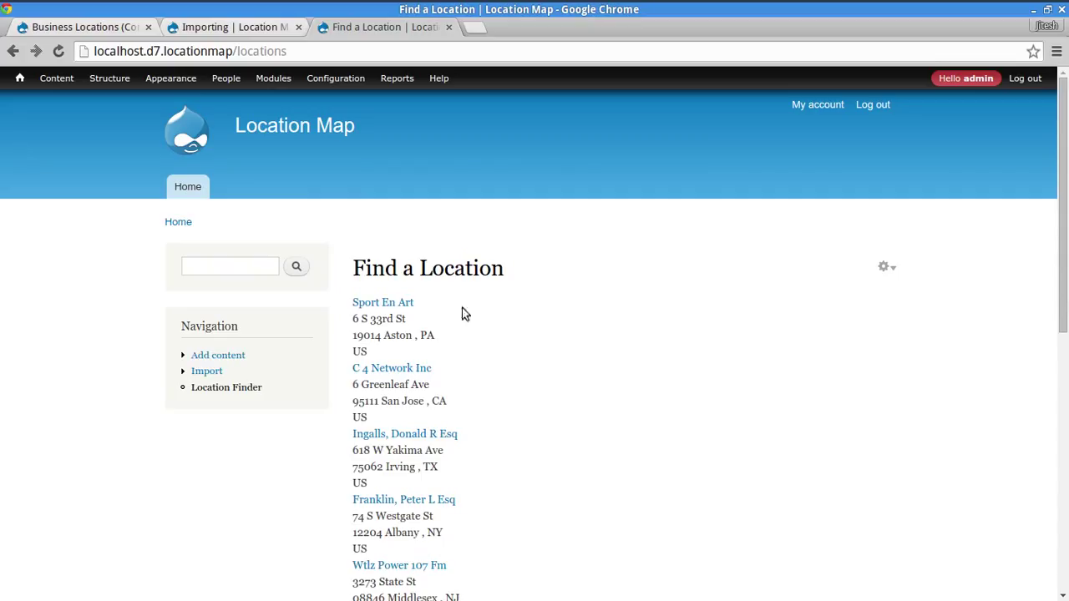
- Check the import progress, then reload the Business Locations view editor
{"action": "left_click", "coordinate": [205, 27]}
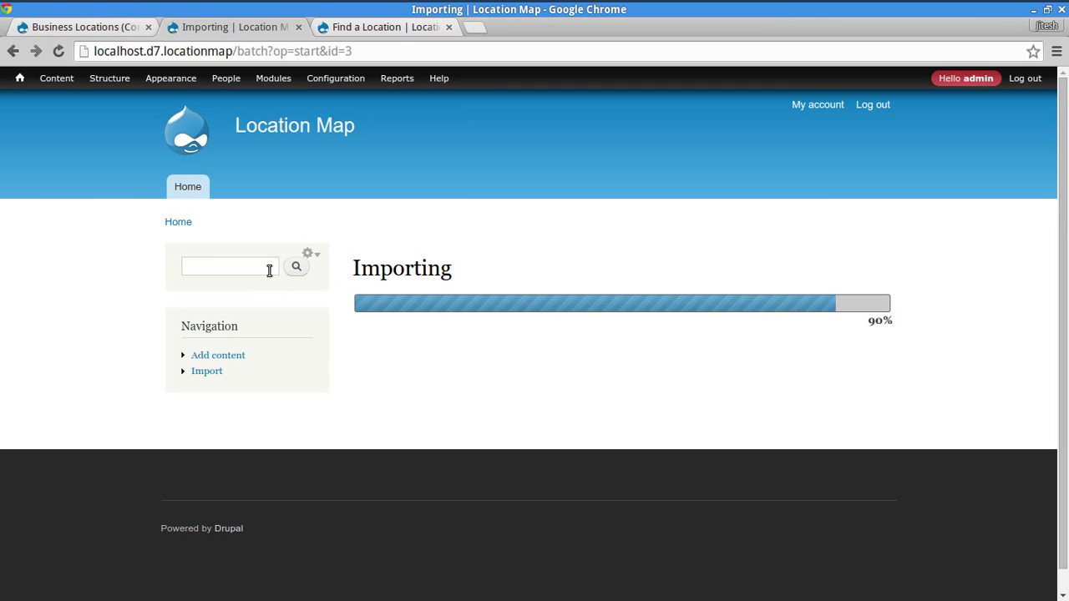
{"action": "left_click", "coordinate": [95, 27]}
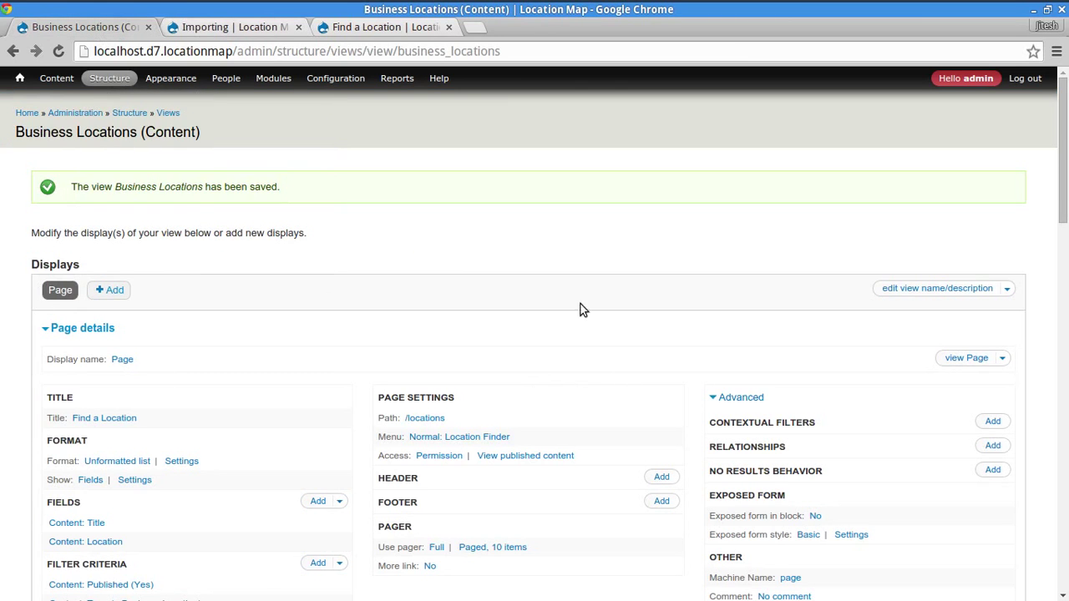
{"action": "scroll", "coordinate": [577, 284], "scroll_direction": "down", "scroll_amount": 3}
{"action": "scroll", "coordinate": [522, 423], "scroll_direction": "down", "scroll_amount": 2}
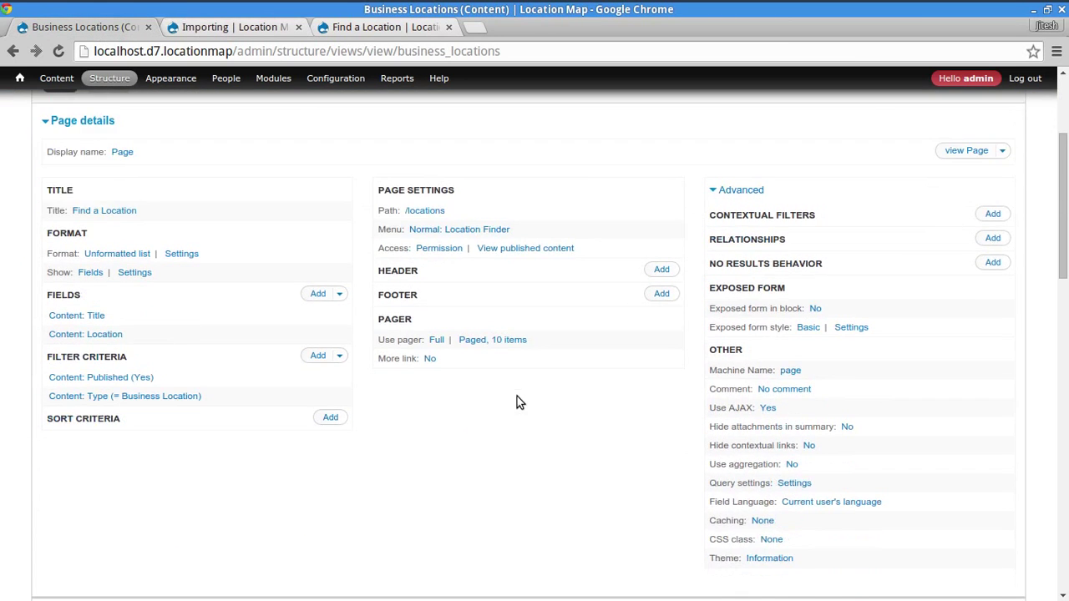
{"action": "scroll", "coordinate": [518, 401], "scroll_direction": "up", "scroll_amount": 3}
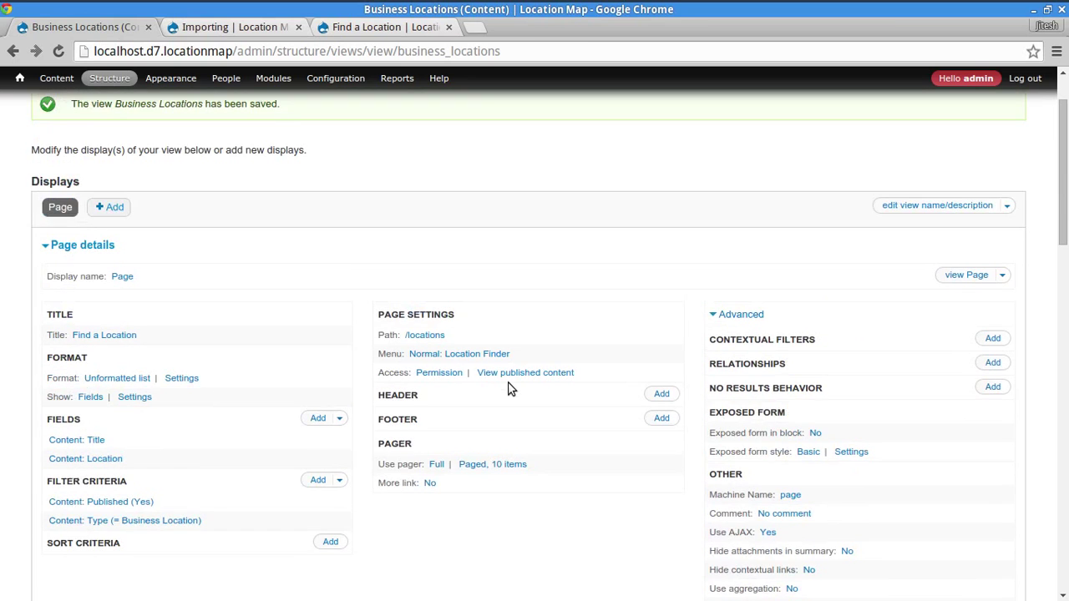
{"action": "left_click", "coordinate": [62, 49]}
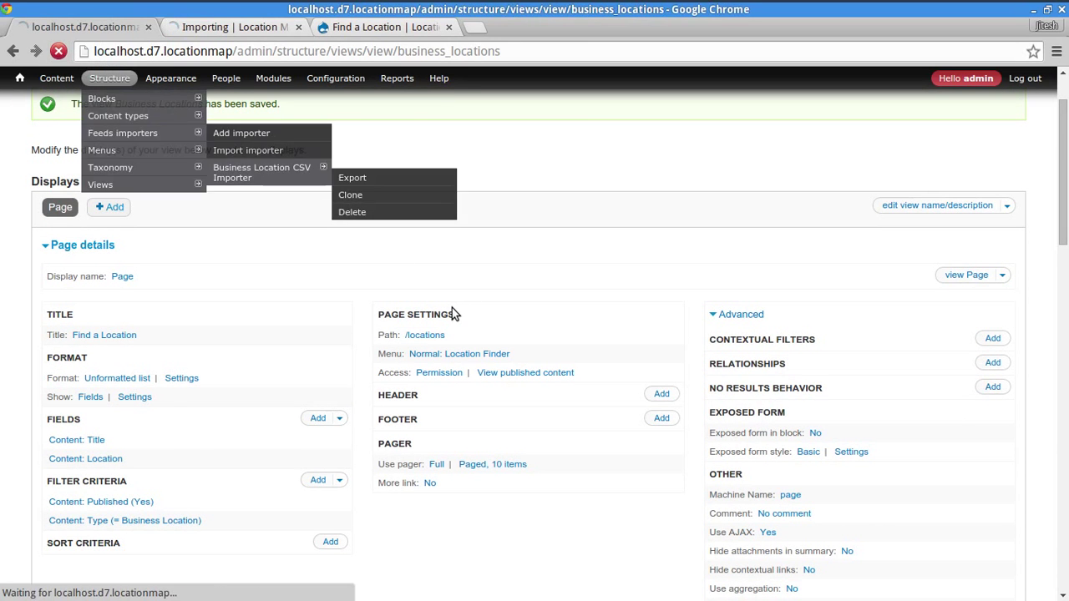
{"action": "scroll", "coordinate": [468, 325], "scroll_direction": "up", "scroll_amount": 2}
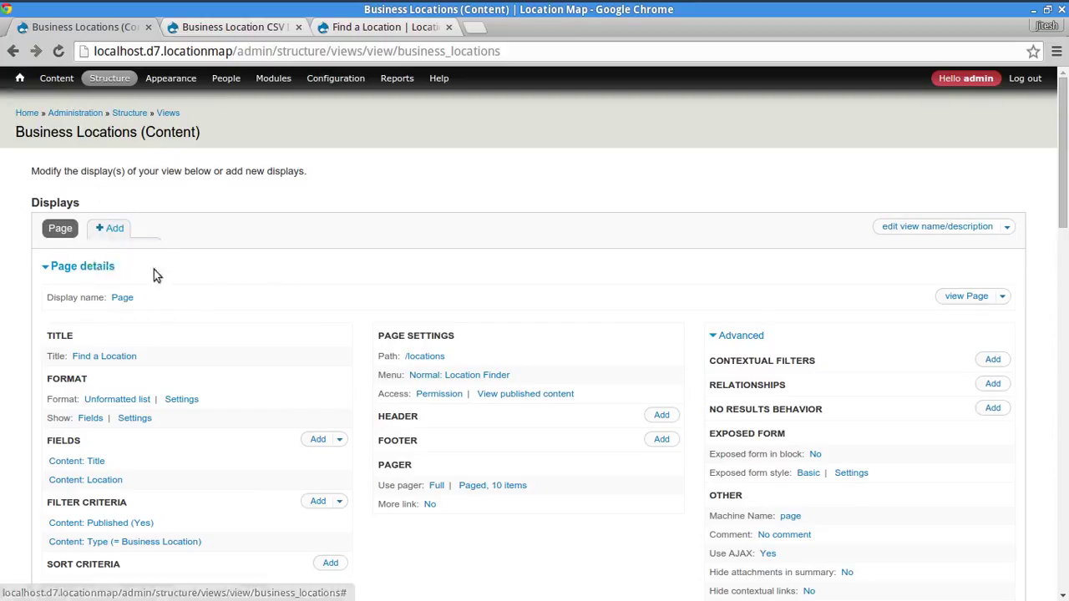
- Add an Attachment display and rename it 'Map Attachment'
{"action": "left_click", "coordinate": [112, 229]}
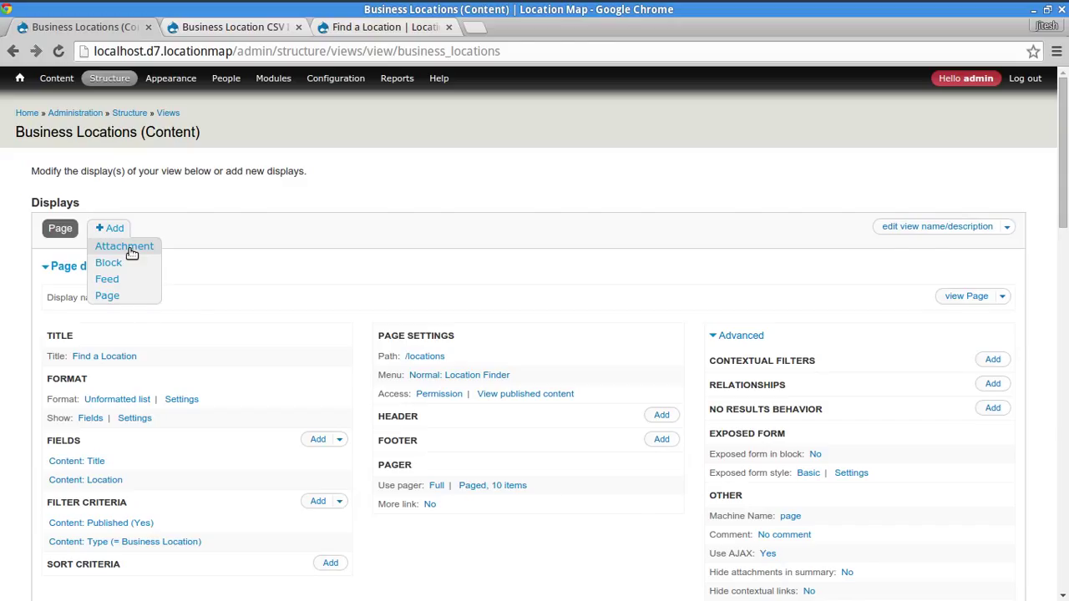
{"action": "left_click", "coordinate": [131, 251]}
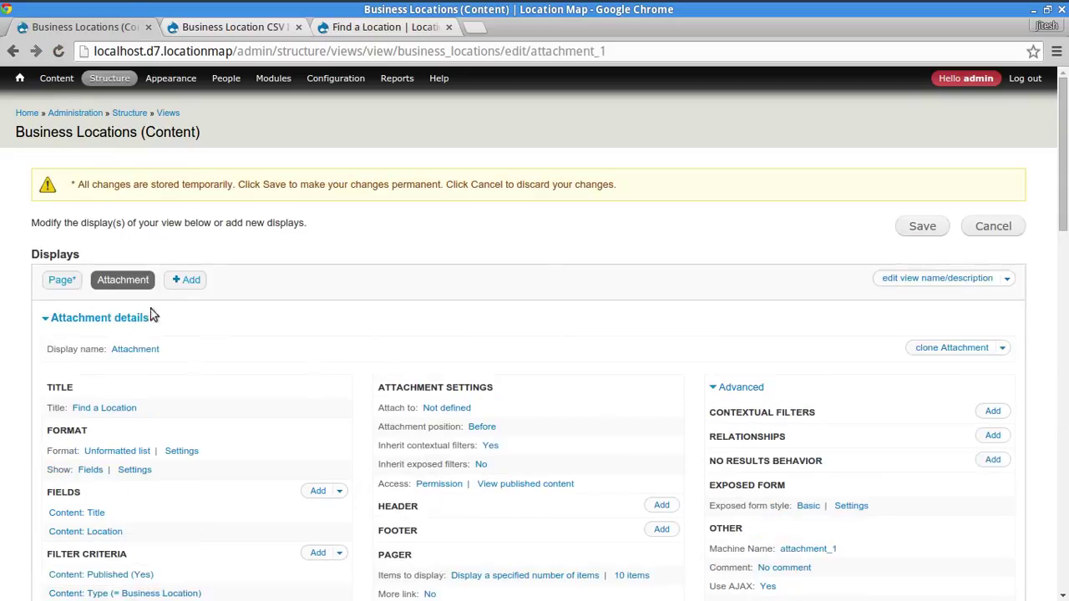
{"action": "left_click", "coordinate": [138, 349]}
{"action": "double_click", "coordinate": [322, 304]}
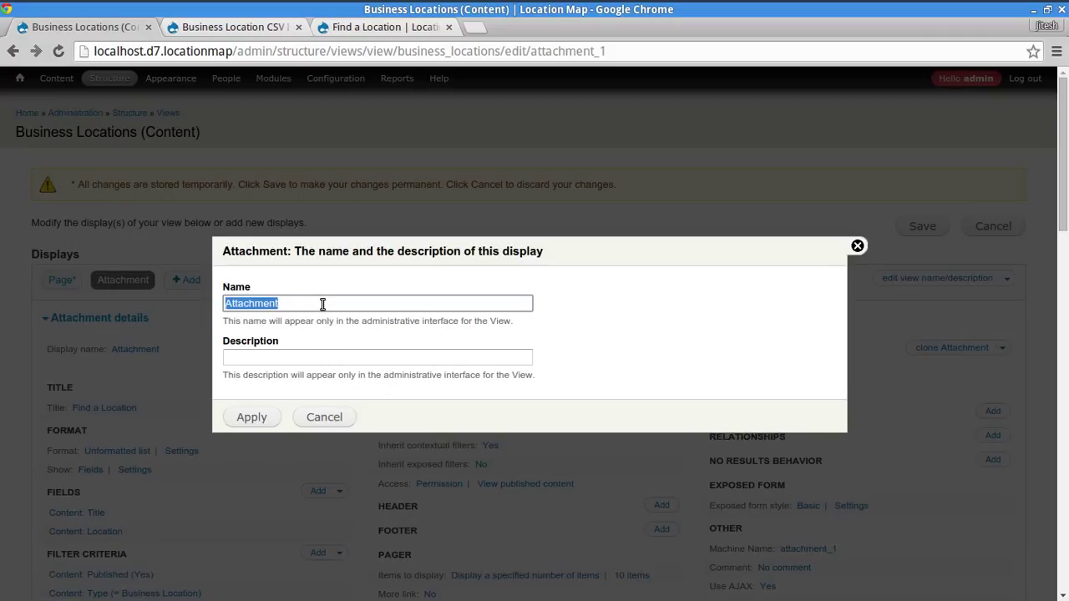
{"action": "type", "text": "Map"}
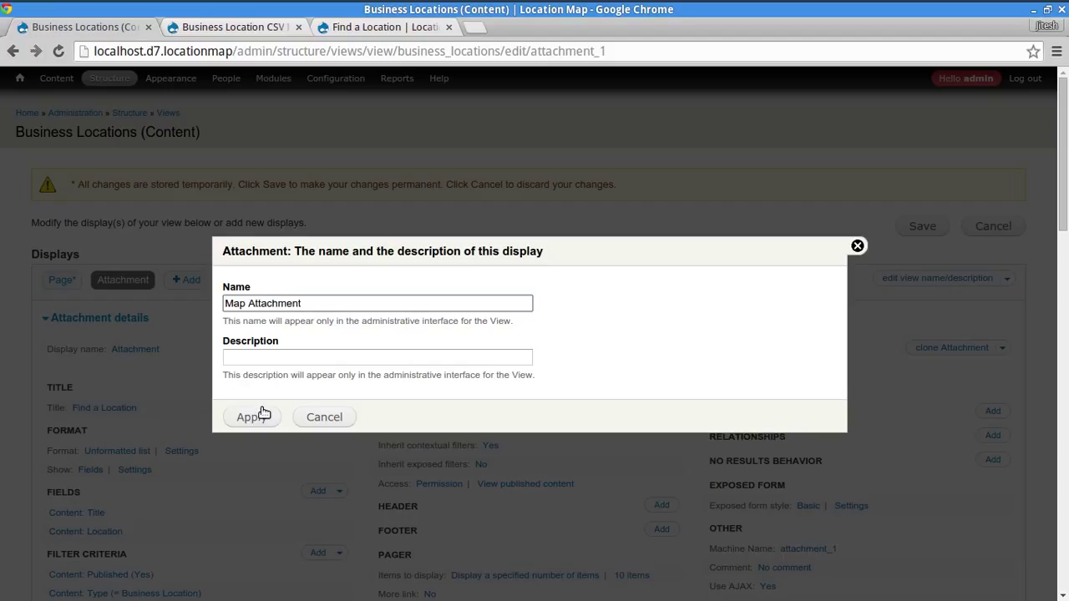
{"action": "left_click", "coordinate": [262, 413]}
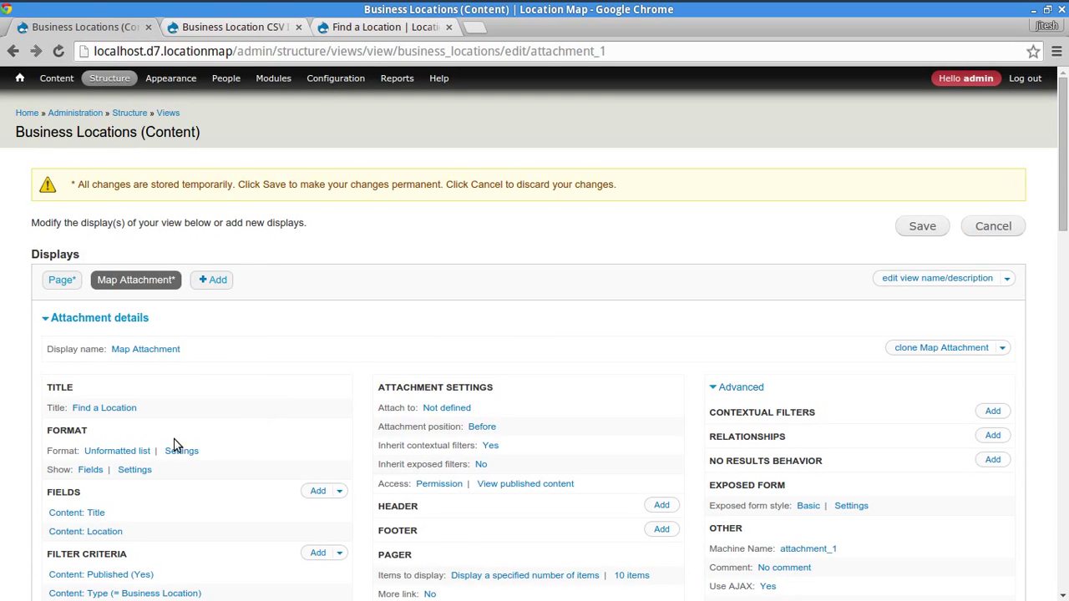
- Choose GMap as the attachment's format, overriding it for this attachment only
{"action": "scroll", "coordinate": [123, 413], "scroll_direction": "down", "scroll_amount": 3}
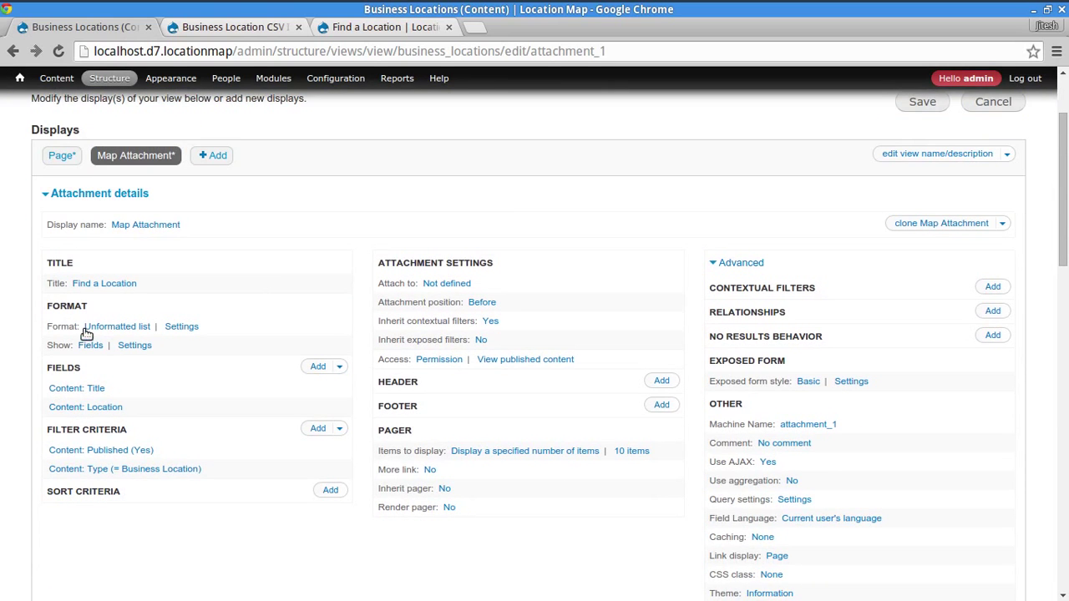
{"action": "left_click", "coordinate": [101, 327]}
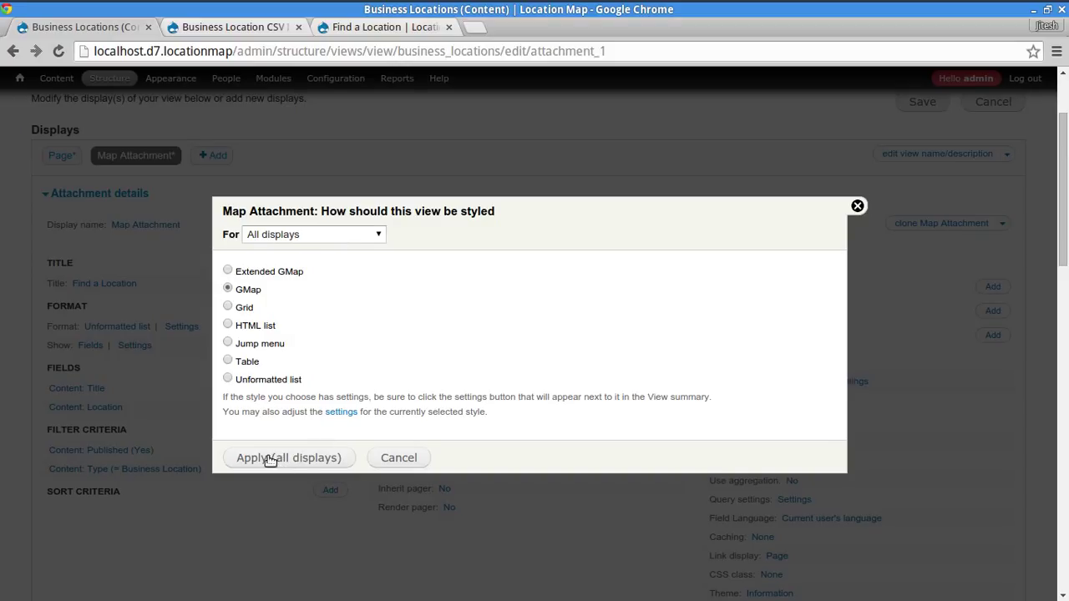
{"action": "left_click", "coordinate": [277, 238]}
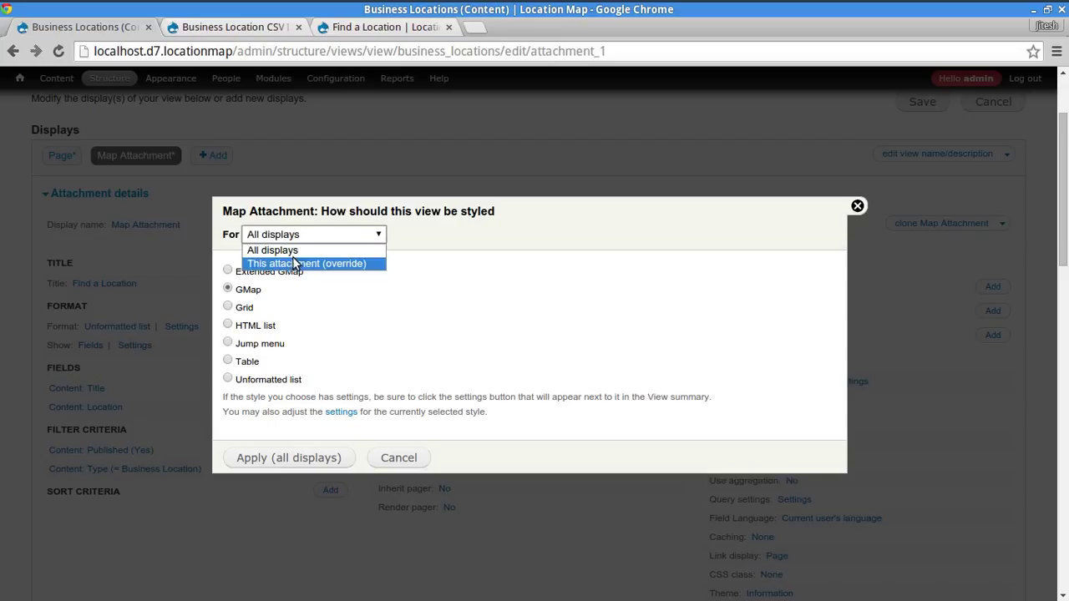
{"action": "left_click", "coordinate": [297, 264]}
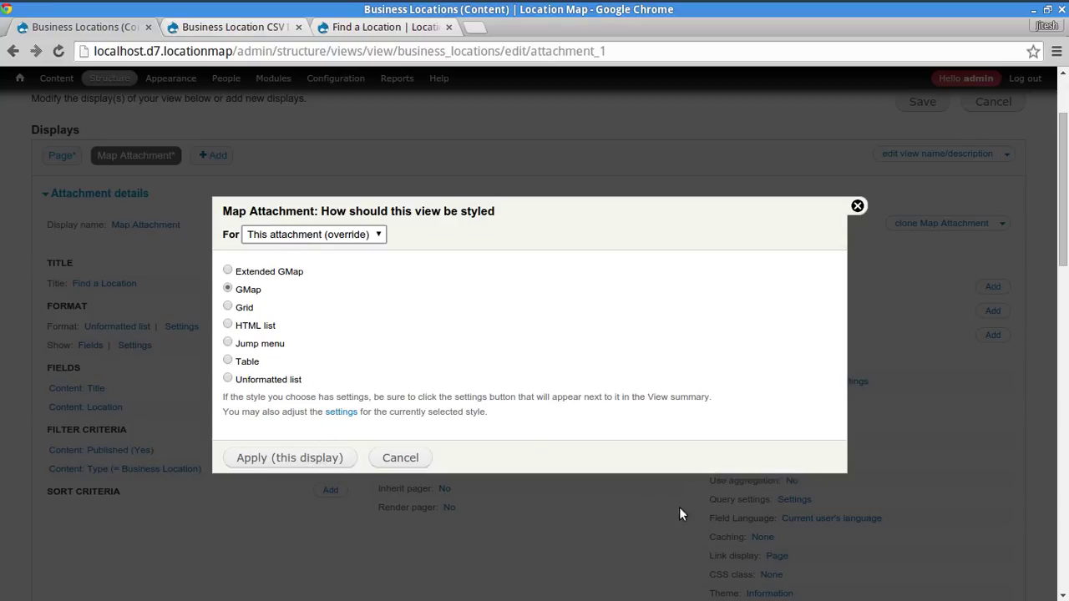
- Choose Default markers for the GMap style, keeping Location.module as the data source
{"action": "left_click", "coordinate": [323, 462]}
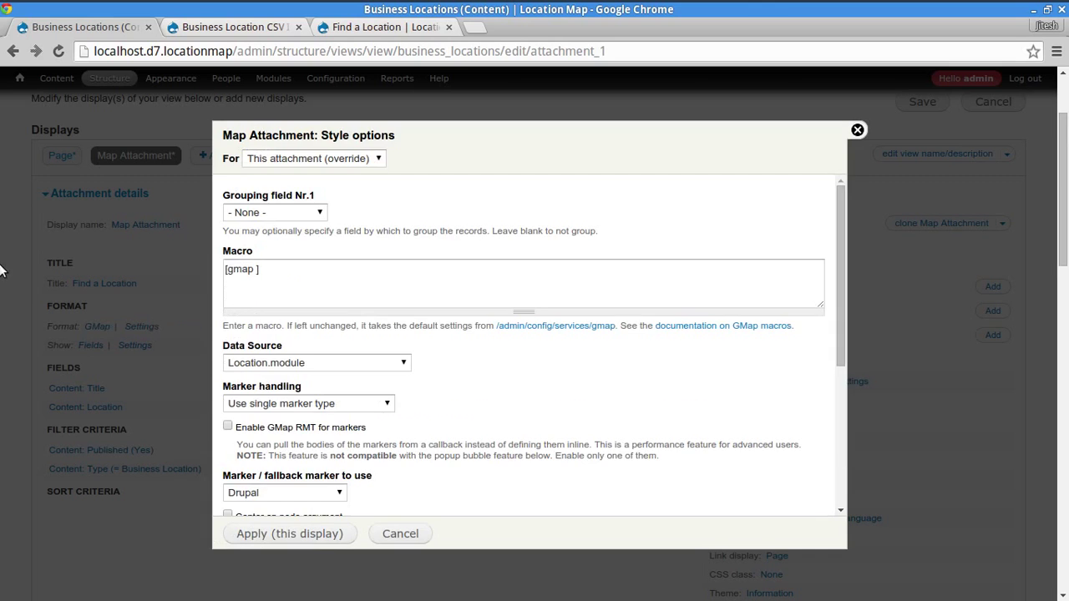
{"action": "left_click", "coordinate": [326, 280]}
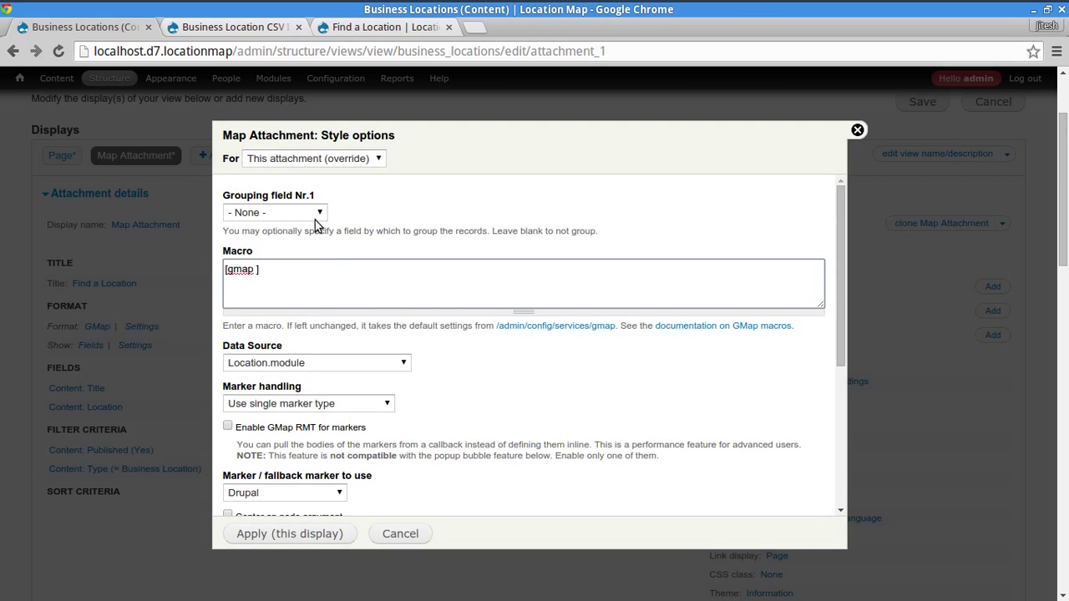
{"action": "scroll", "coordinate": [633, 437], "scroll_direction": "down", "scroll_amount": 3}
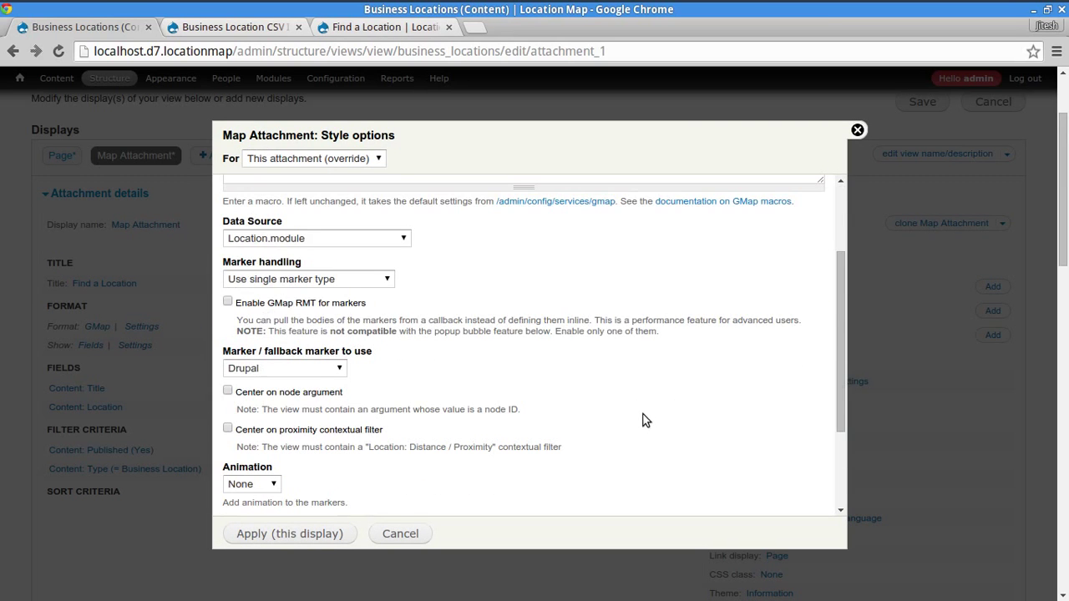
{"action": "left_click", "coordinate": [318, 368]}
{"action": "scroll", "coordinate": [267, 100], "scroll_direction": "up", "scroll_amount": 10}
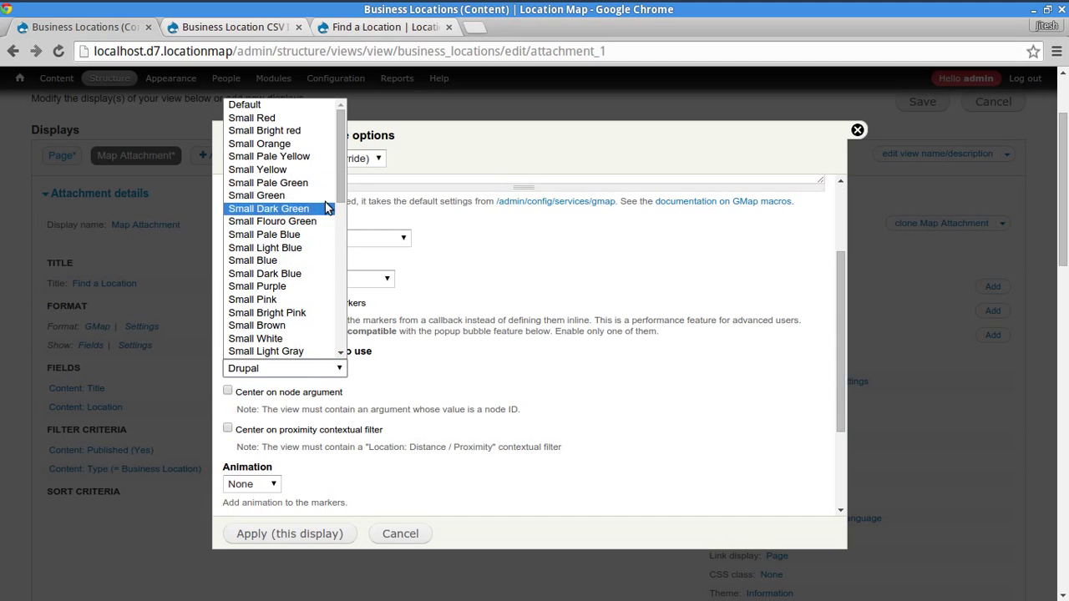
{"action": "left_click", "coordinate": [267, 104]}
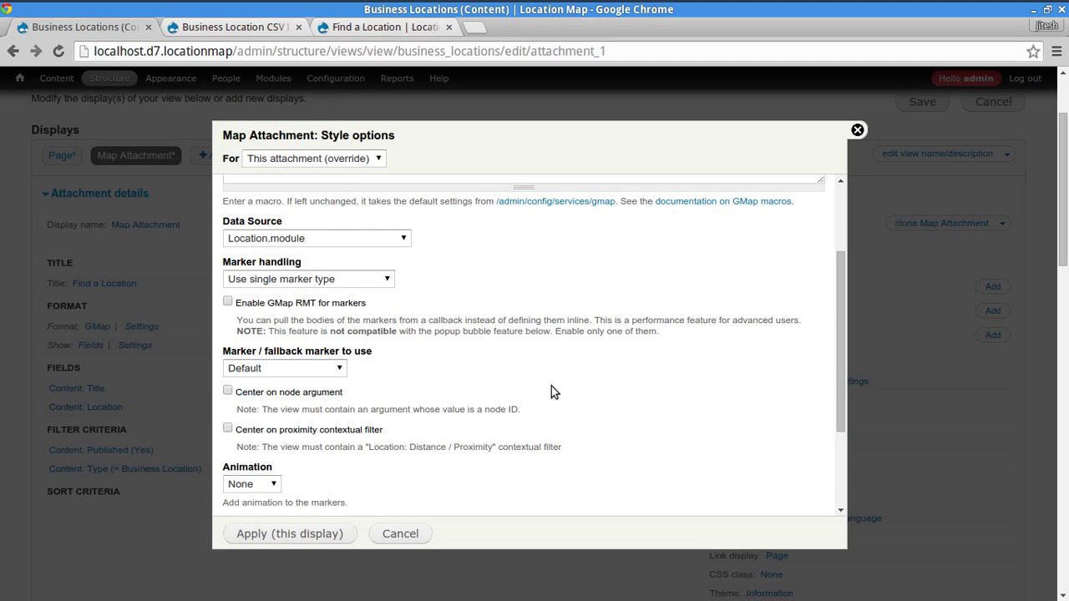
{"action": "mouse_move", "coordinate": [840, 300]}
{"action": "left_mouse_down"}
{"action": "mouse_move", "coordinate": [830, 351]}
{"action": "mouse_move", "coordinate": [850, 236]}
{"action": "mouse_move", "coordinate": [865, 287]}
{"action": "mouse_move", "coordinate": [857, 299]}
{"action": "left_mouse_up"}
{"action": "left_click", "coordinate": [358, 239]}
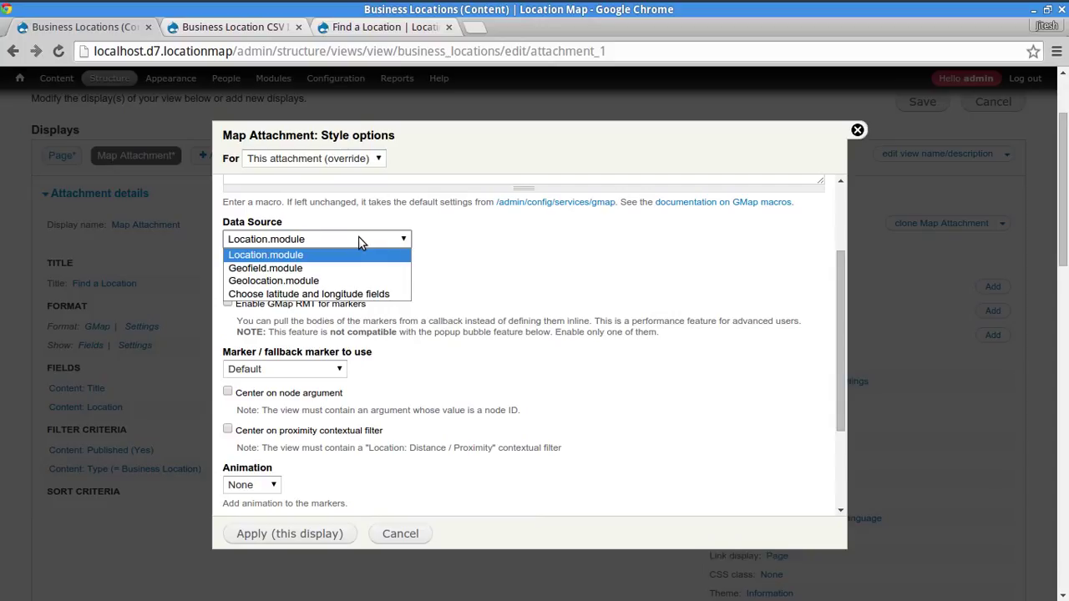
{"action": "left_click", "coordinate": [358, 237]}
{"action": "left_click", "coordinate": [356, 236]}
{"action": "left_click", "coordinate": [560, 264]}
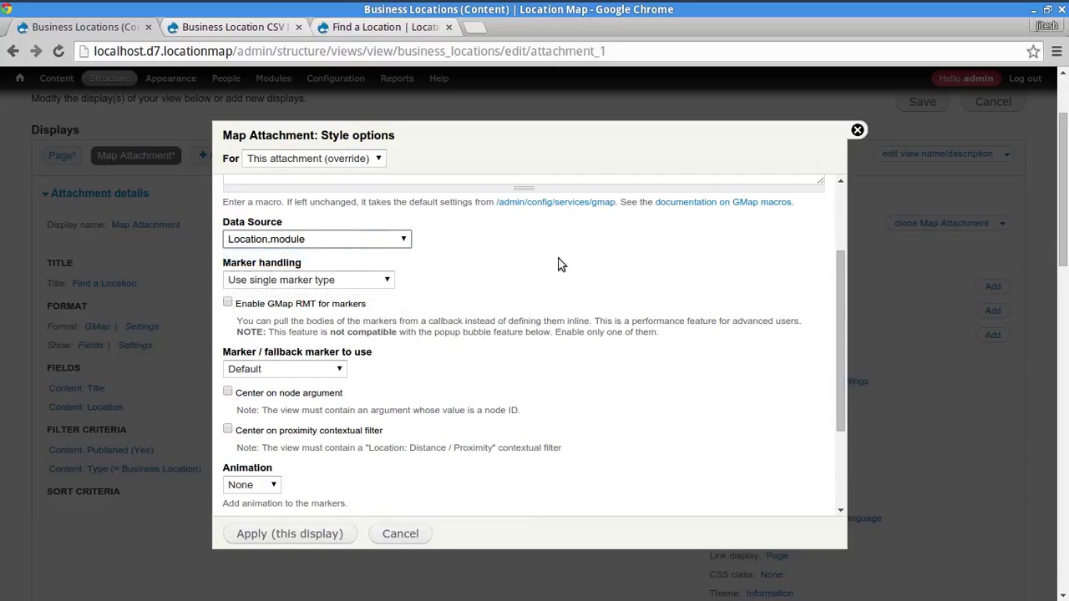
{"action": "left_click_drag", "start_coordinate": [841, 297], "coordinate": [831, 412]}
- Set Bounce animation, title tooltips on hover and popup bubbles on click, and apply
{"action": "left_click", "coordinate": [259, 346]}
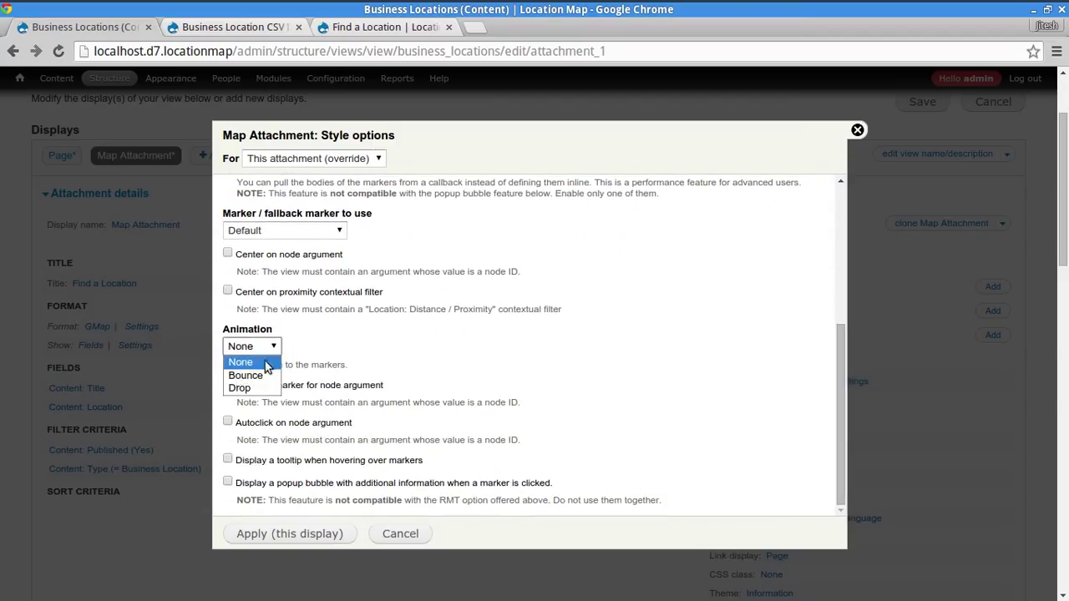
{"action": "left_click", "coordinate": [262, 377]}
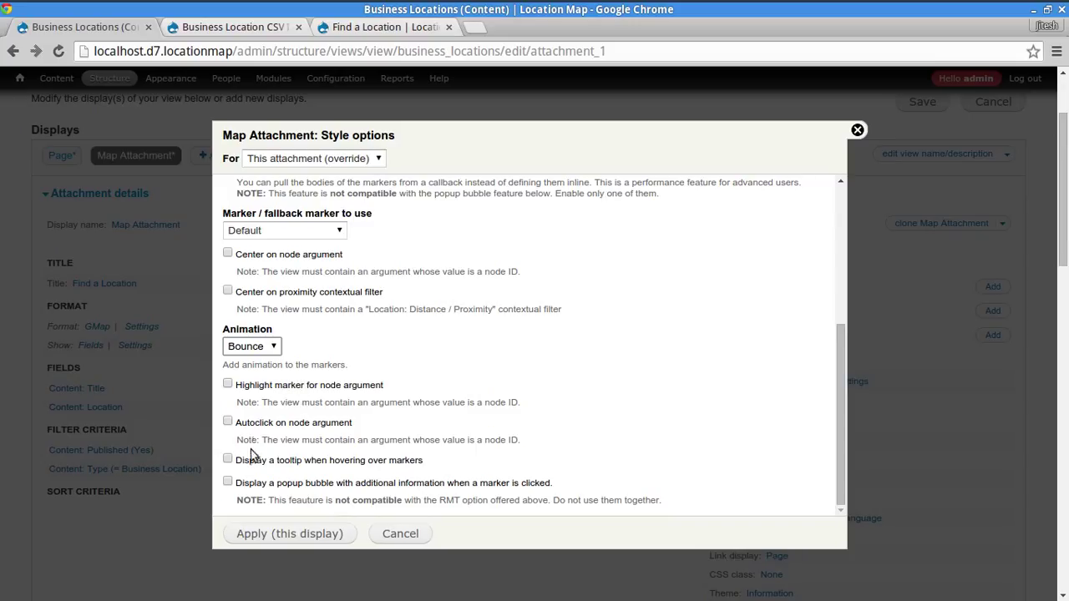
{"action": "left_click", "coordinate": [335, 464]}
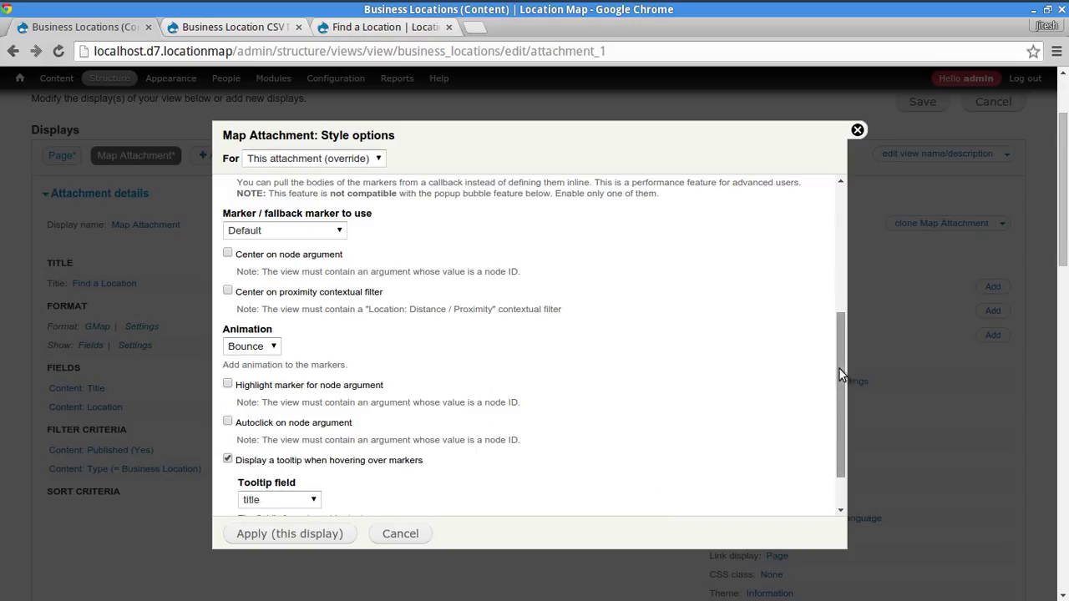
{"action": "left_click_drag", "start_coordinate": [839, 367], "coordinate": [841, 478]}
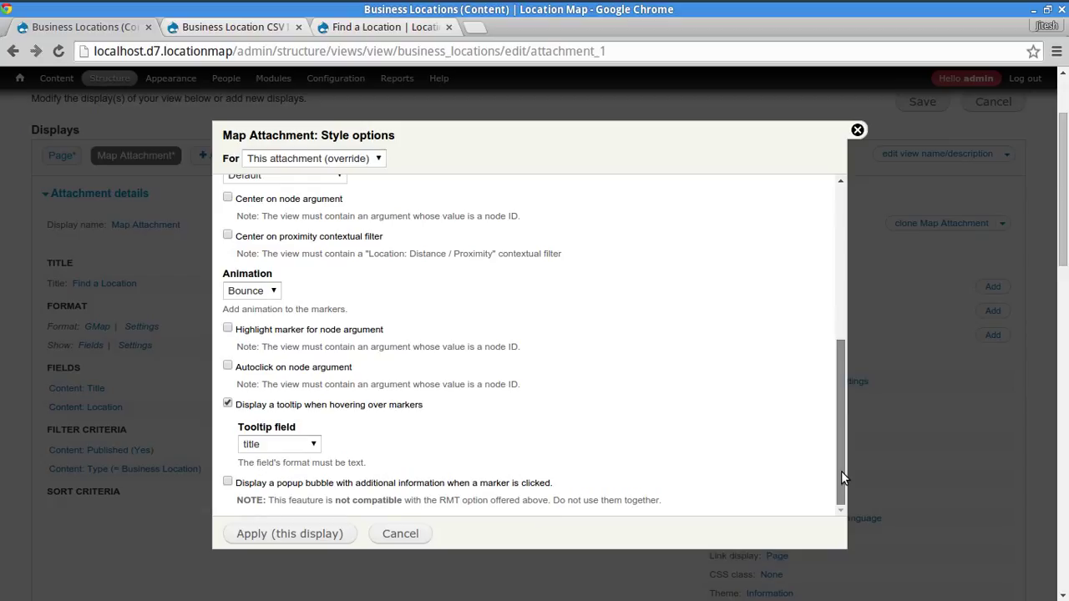
{"action": "left_click", "coordinate": [228, 485]}
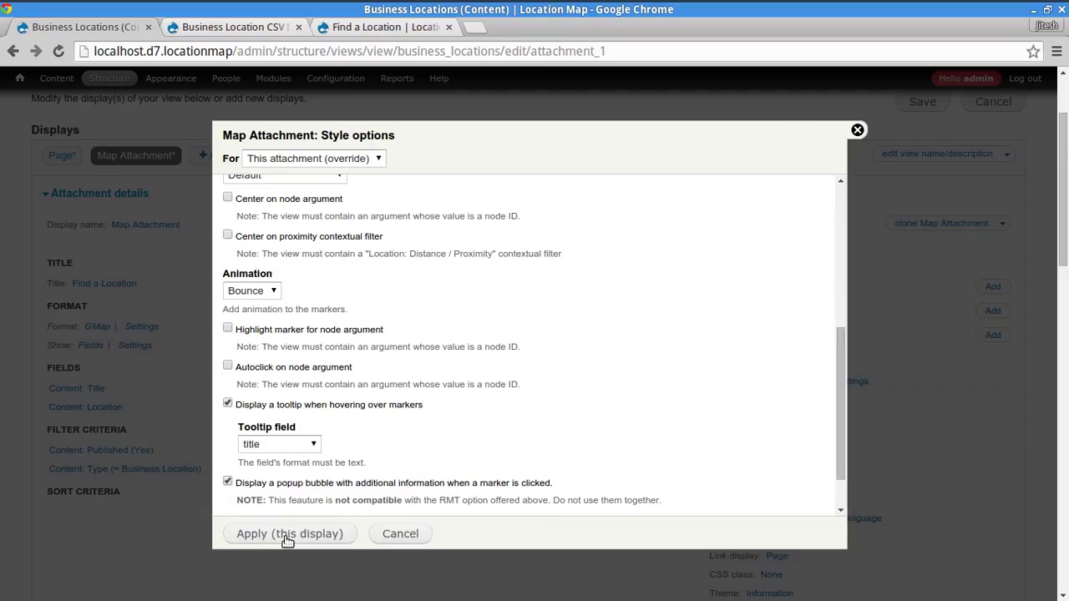
{"action": "left_click", "coordinate": [286, 537]}
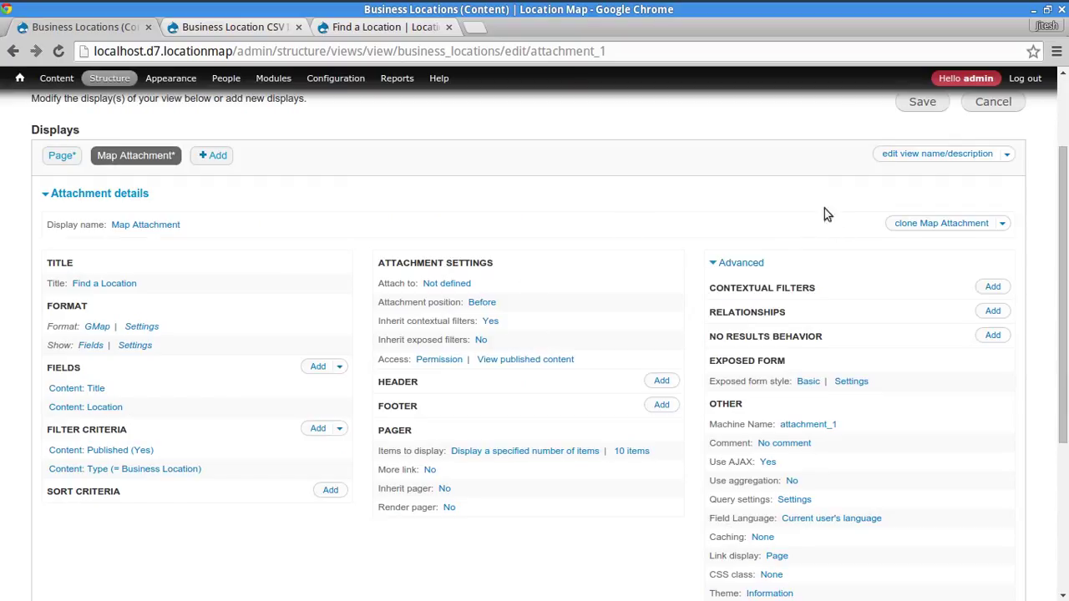
- Attach the Map Attachment to the Page display and save the Business Locations view
{"action": "left_click", "coordinate": [443, 283]}
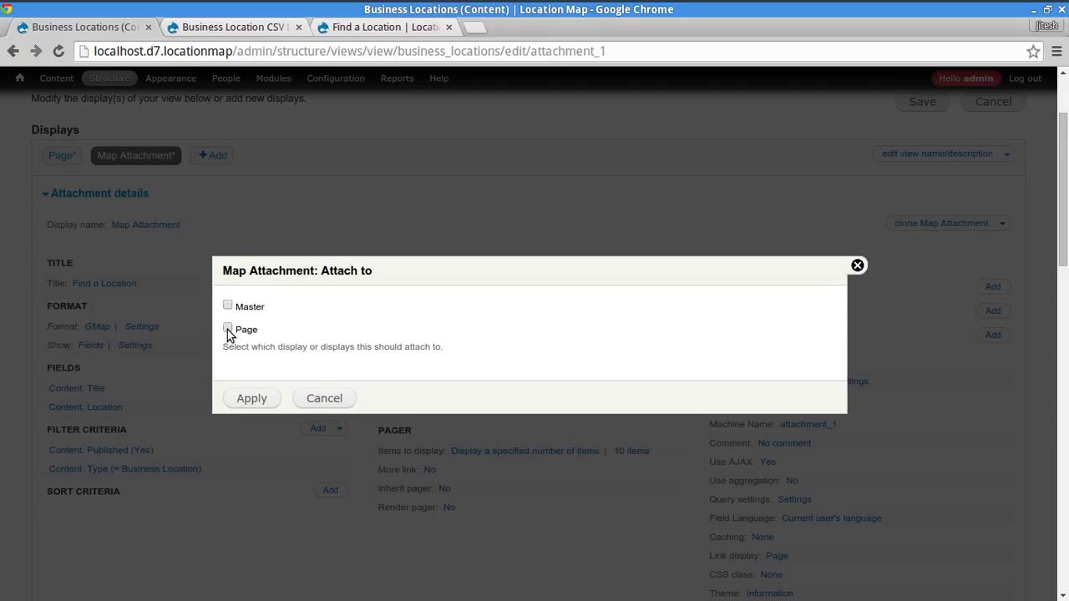
{"action": "left_click", "coordinate": [249, 399]}
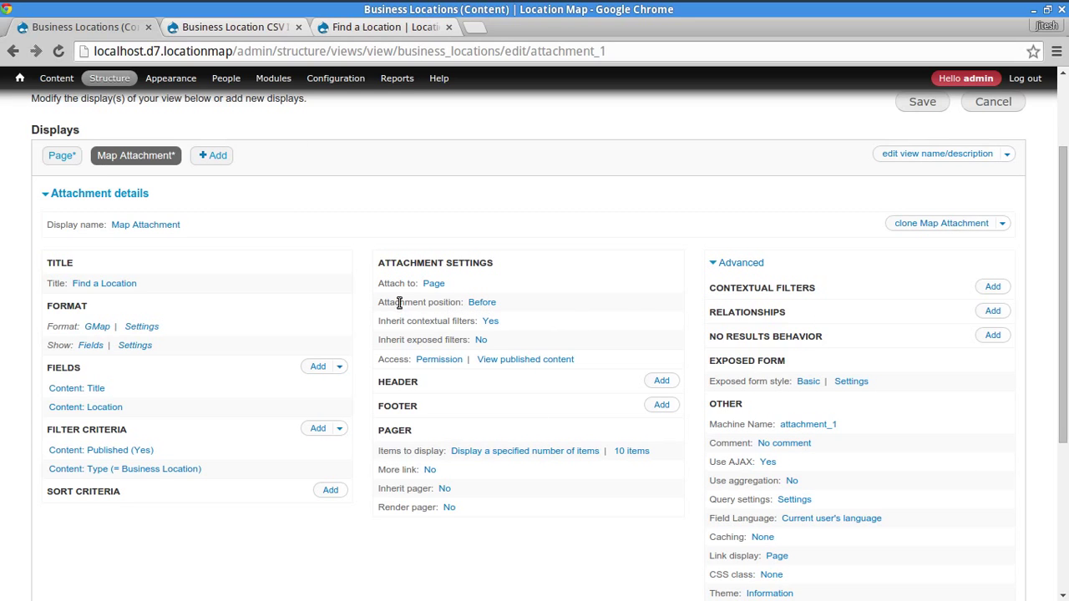
{"action": "left_click_drag", "start_coordinate": [399, 302], "coordinate": [437, 301]}
{"action": "left_click", "coordinate": [614, 224]}
{"action": "scroll", "coordinate": [752, 209], "scroll_direction": "up", "scroll_amount": 3}
{"action": "left_click", "coordinate": [913, 230]}
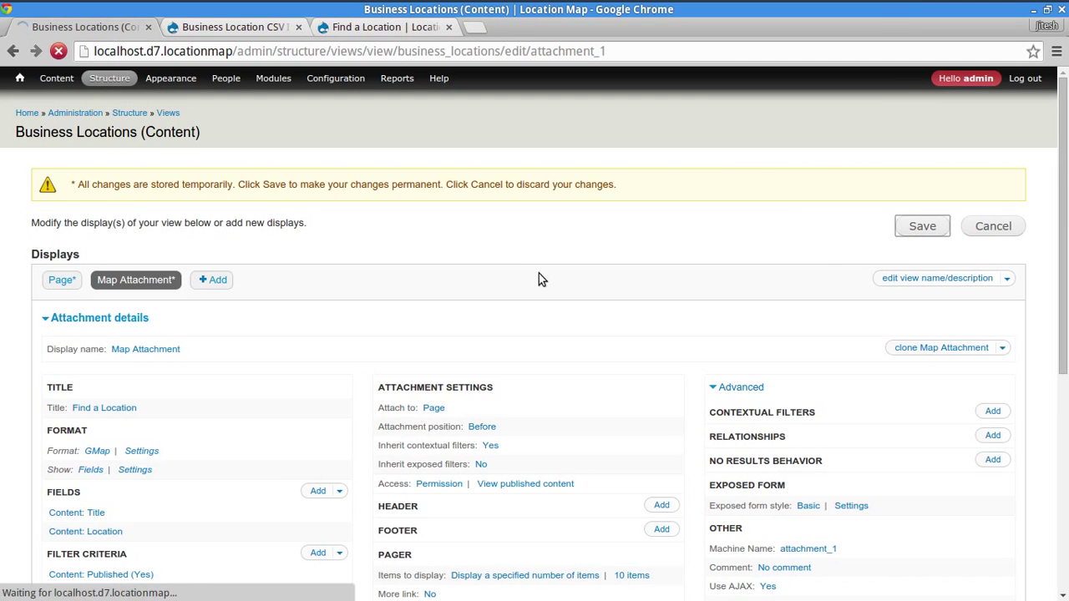
- Review the CSV importer's 'Created 400 nodes' and 500 imported items total messages, then close it
{"action": "left_click", "coordinate": [235, 27]}
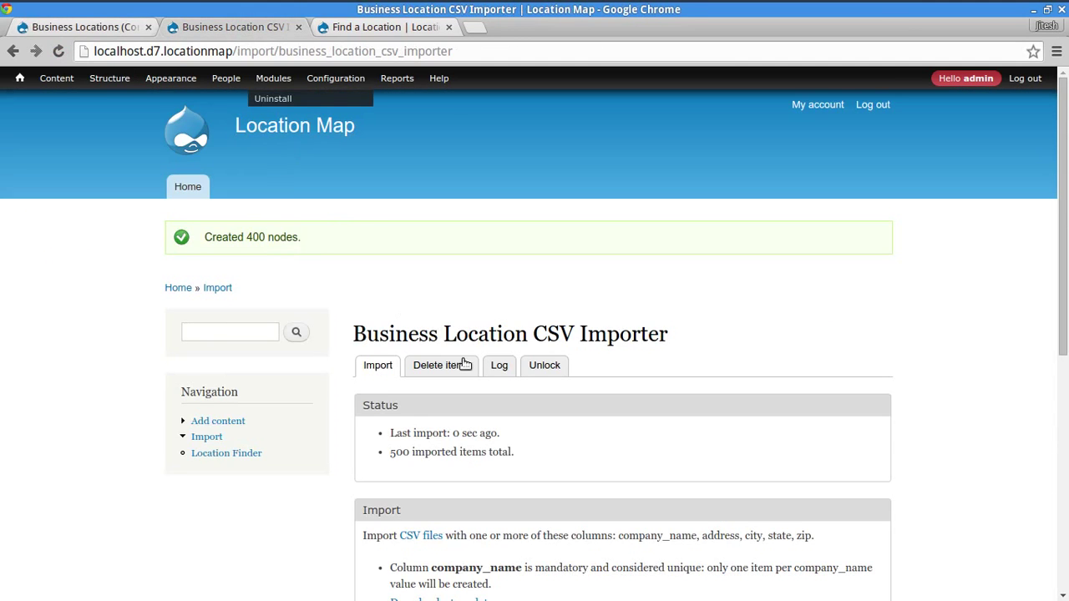
{"action": "left_click", "coordinate": [375, 27]}
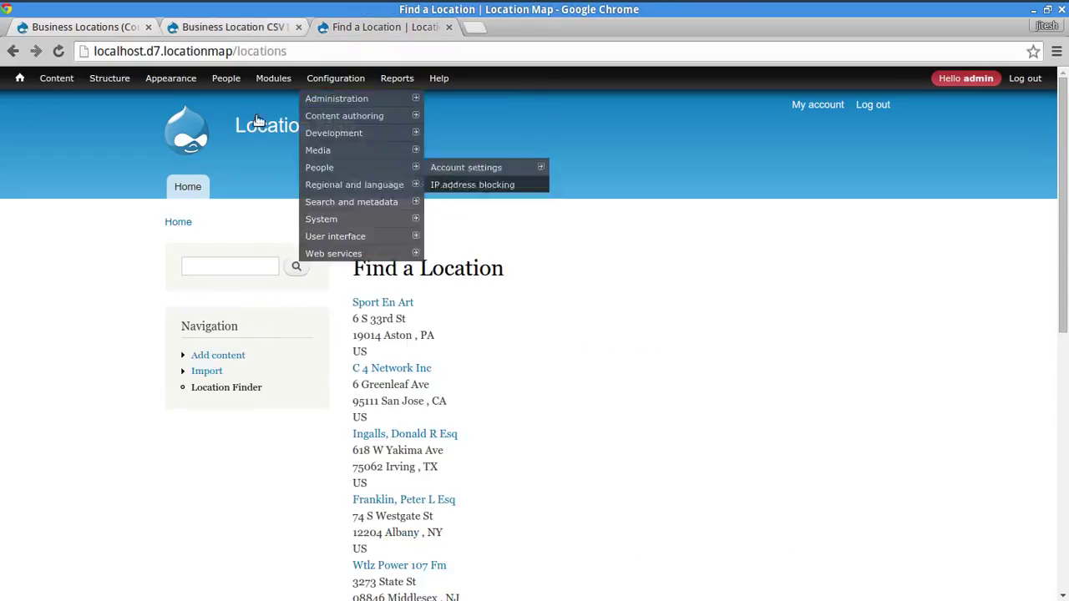
{"action": "left_click", "coordinate": [255, 27]}
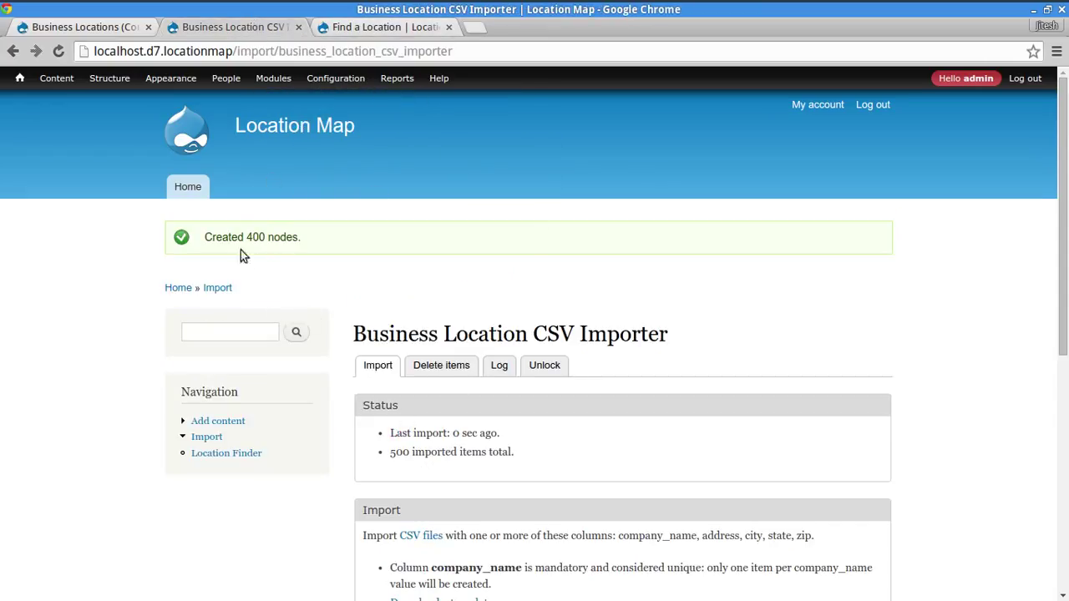
{"action": "left_click_drag", "start_coordinate": [220, 241], "coordinate": [444, 248]}
{"action": "left_click", "coordinate": [443, 248]}
{"action": "left_click_drag", "start_coordinate": [256, 240], "coordinate": [286, 239]}
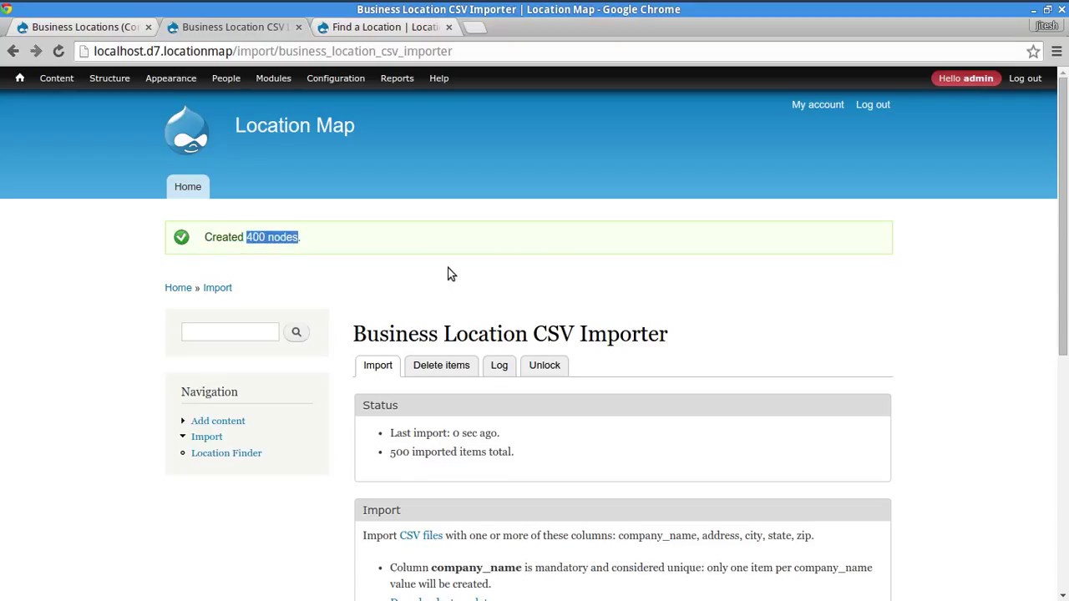
{"action": "left_click", "coordinate": [290, 239]}
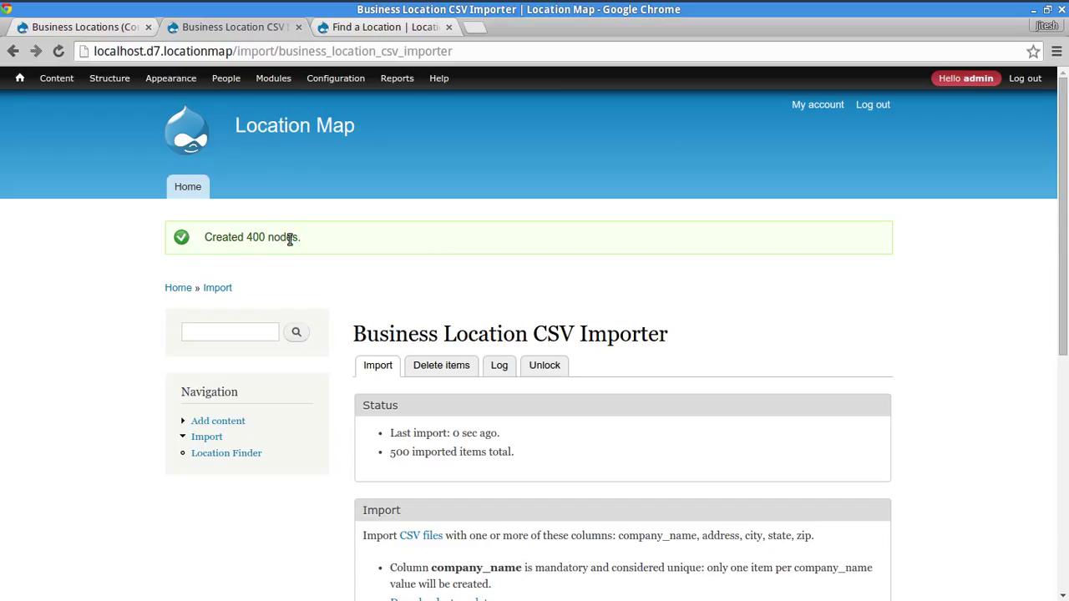
{"action": "triple_click", "coordinate": [290, 240]}
{"action": "left_click", "coordinate": [482, 266]}
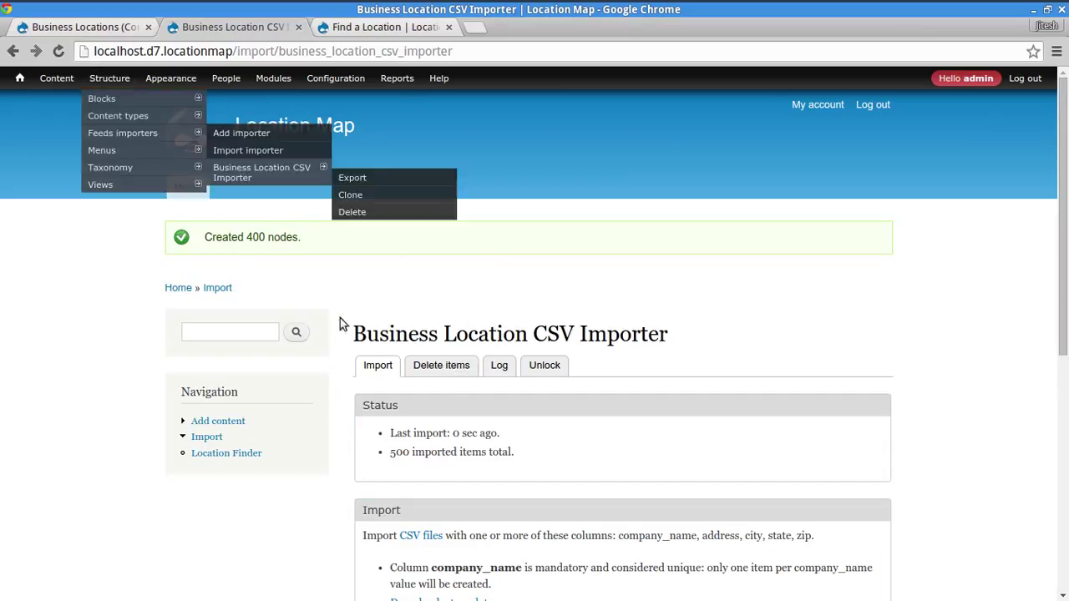
{"action": "left_click_drag", "start_coordinate": [411, 452], "coordinate": [494, 449]}
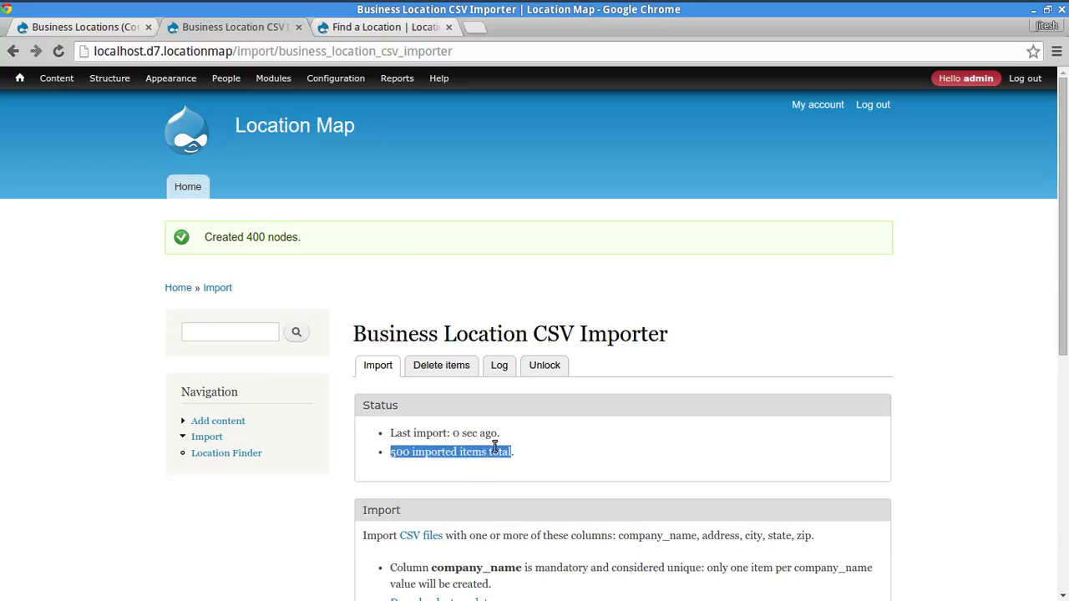
{"action": "left_click", "coordinate": [599, 444]}
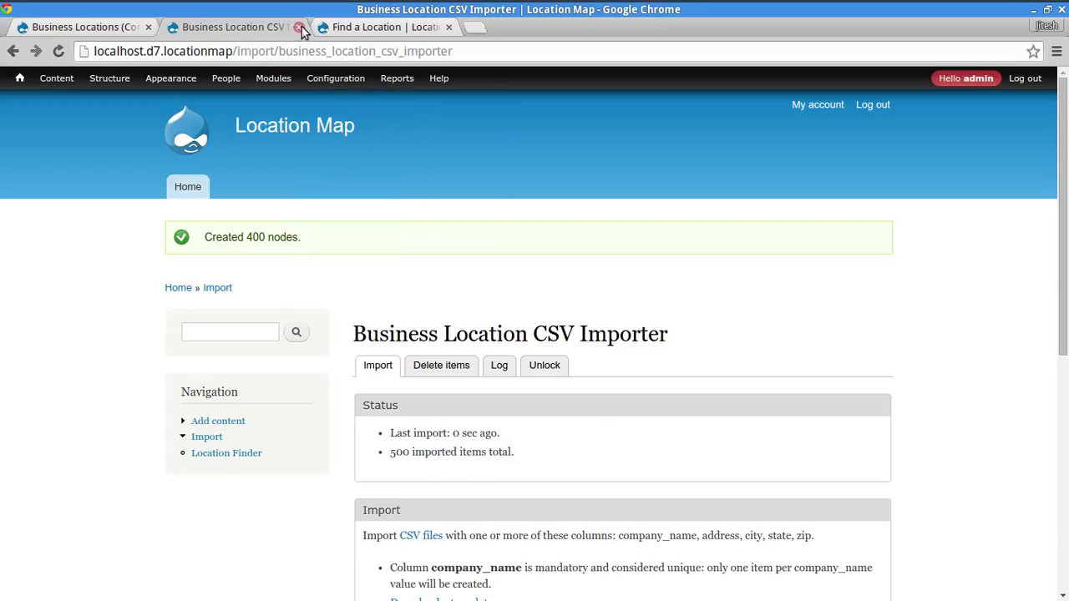
{"action": "left_click", "coordinate": [299, 27]}
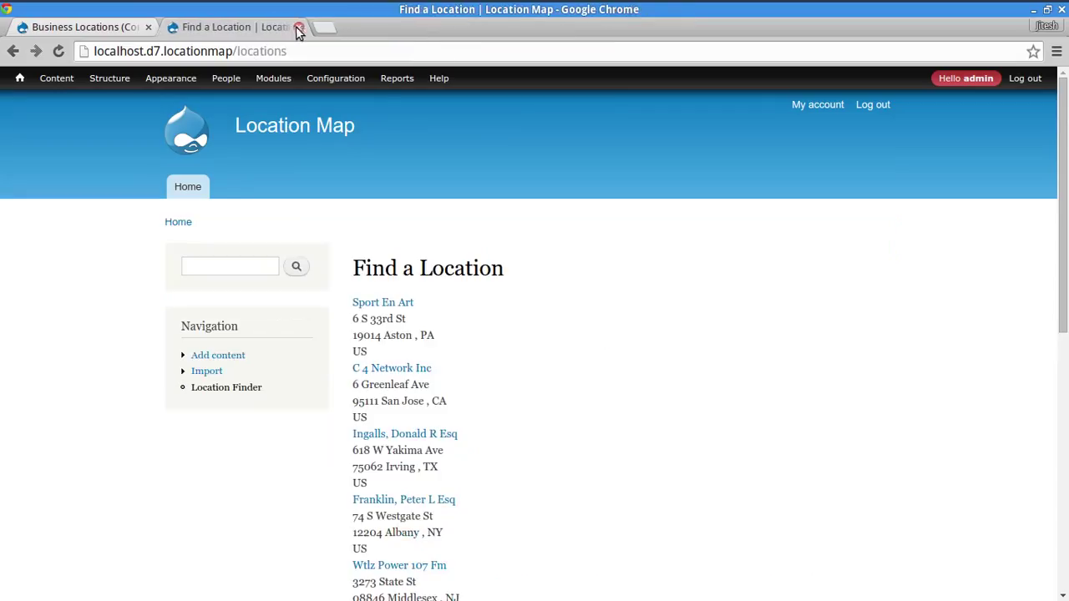
- Reload Location Finder and pan the Google map to centre the North American markers
{"action": "left_click", "coordinate": [232, 389]}
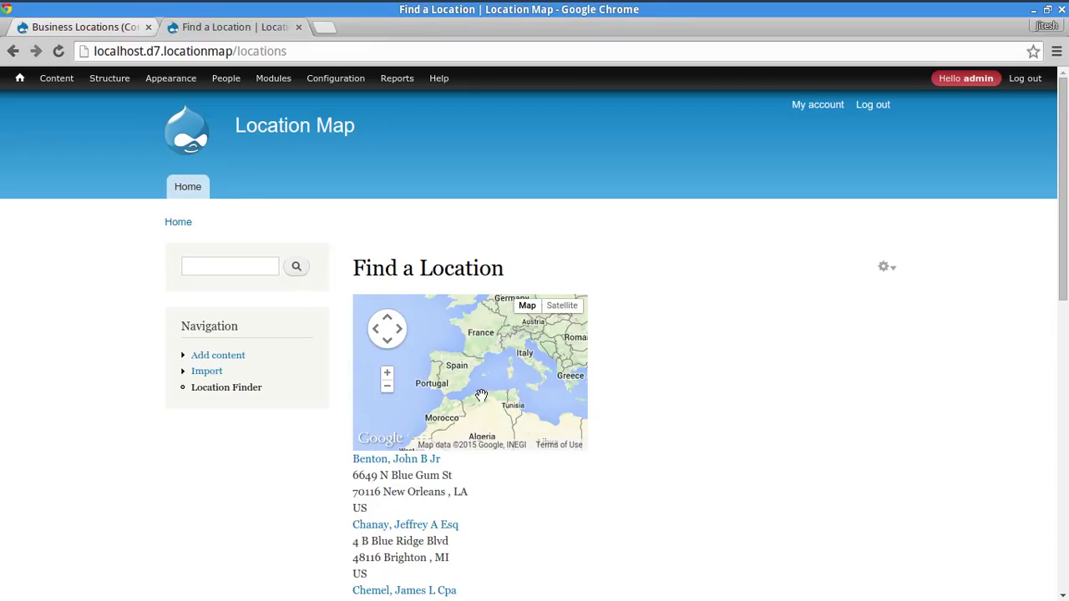
{"action": "left_click_drag", "start_coordinate": [481, 394], "coordinate": [532, 402]}
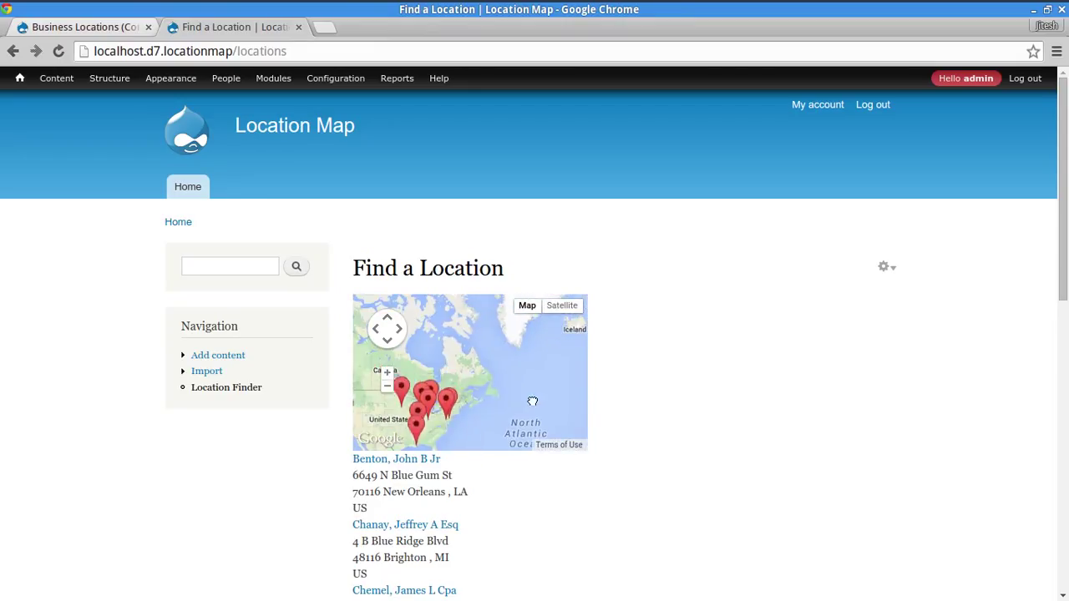
{"action": "left_click_drag", "start_coordinate": [455, 412], "coordinate": [535, 402]}
{"action": "left_click_drag", "start_coordinate": [453, 402], "coordinate": [477, 389]}
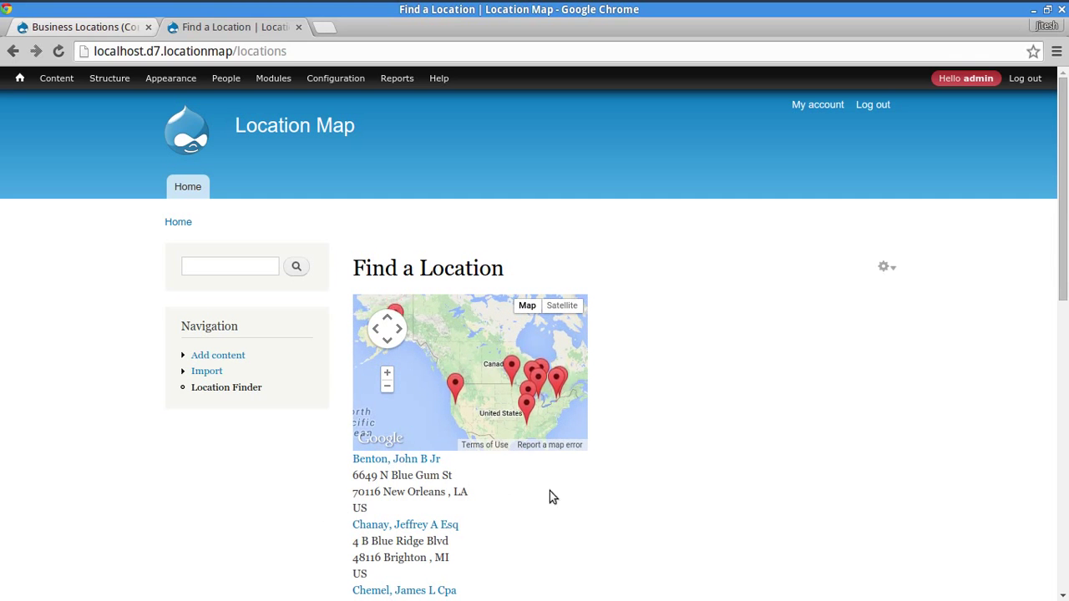
{"action": "scroll", "coordinate": [267, 484], "scroll_direction": "down", "scroll_amount": 5}
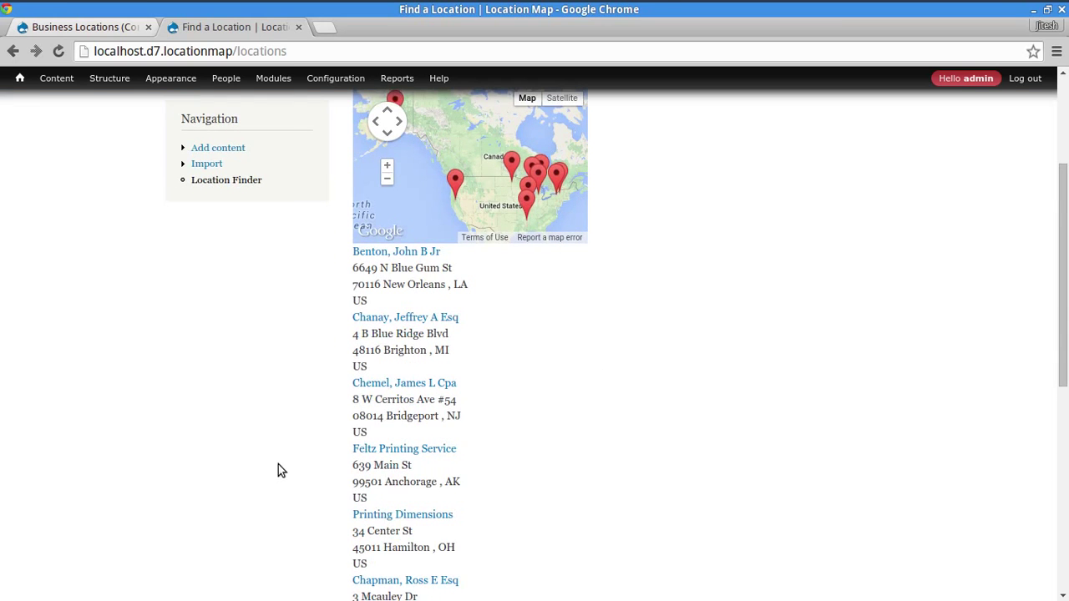
- Open a map marker's info bubble, then return to the Map Attachment settings
{"action": "left_click", "coordinate": [87, 27]}
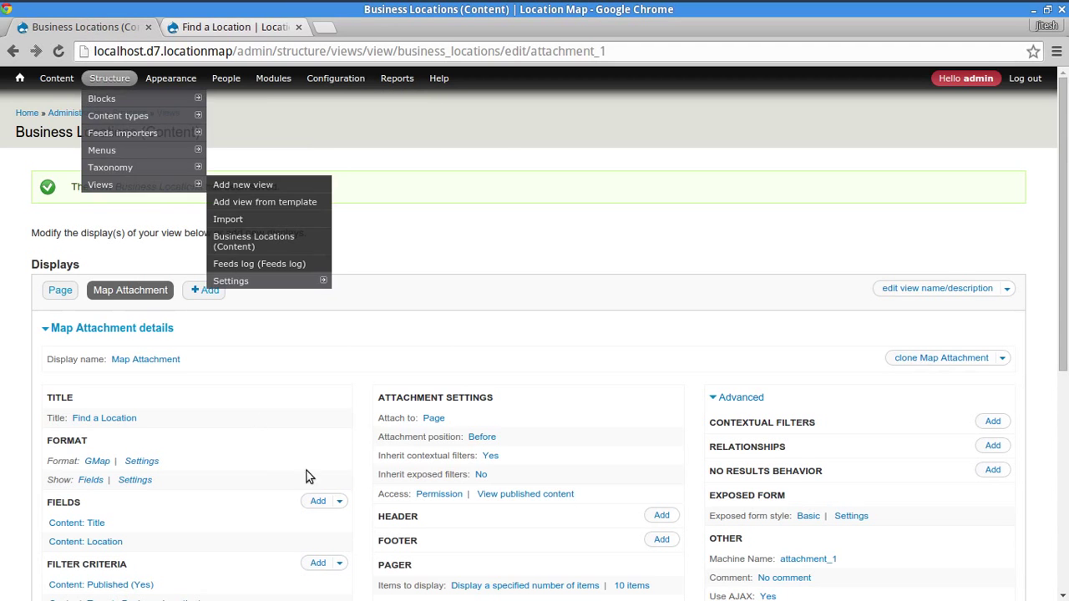
{"action": "scroll", "coordinate": [415, 512], "scroll_direction": "down", "scroll_amount": 4}
{"action": "left_click", "coordinate": [238, 27]}
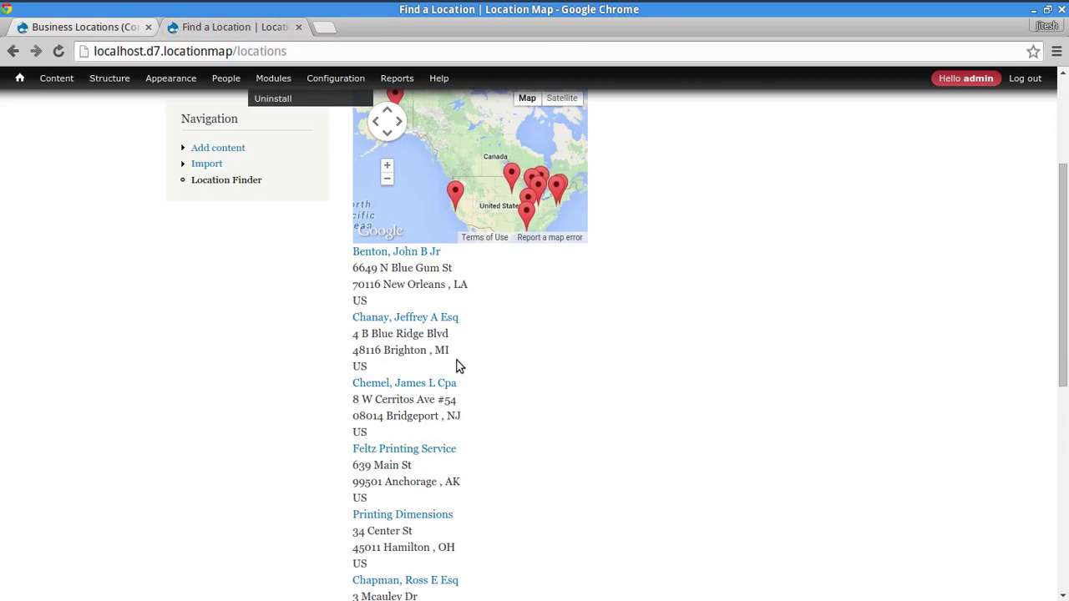
{"action": "left_click", "coordinate": [456, 187]}
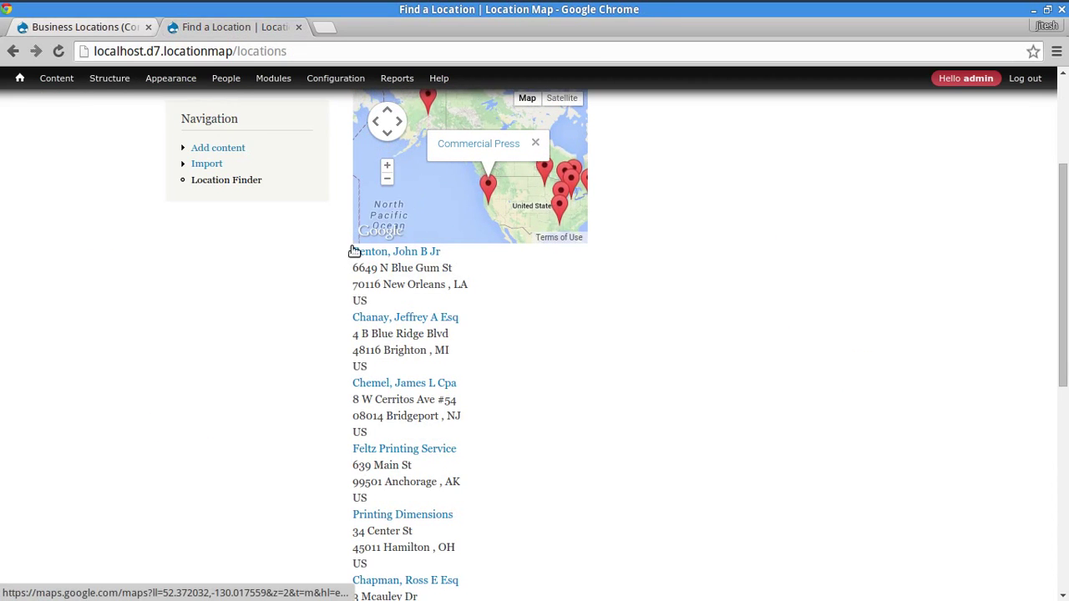
{"action": "left_click", "coordinate": [93, 28]}
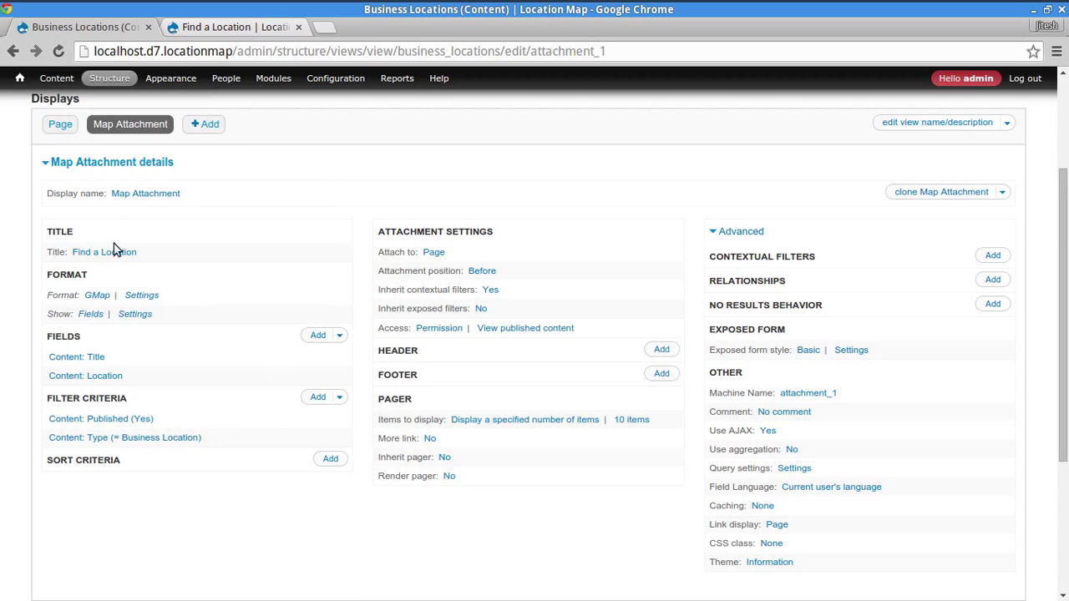
- Change the marker animation from Bounce to Drop, apply it, and save the view
{"action": "left_click", "coordinate": [141, 295]}
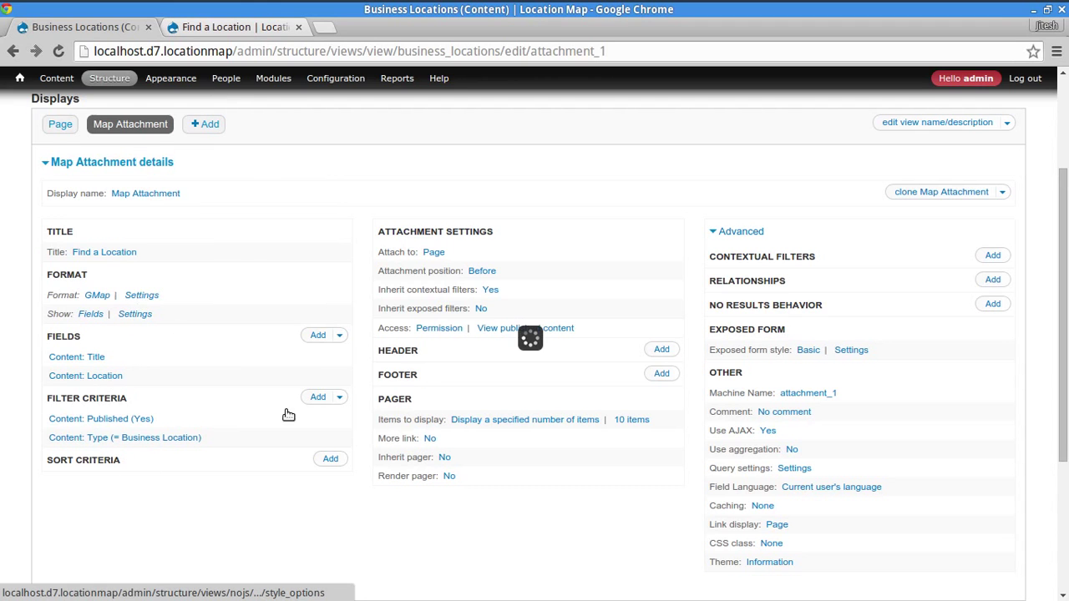
{"action": "scroll", "coordinate": [292, 456], "scroll_direction": "down", "scroll_amount": 5}
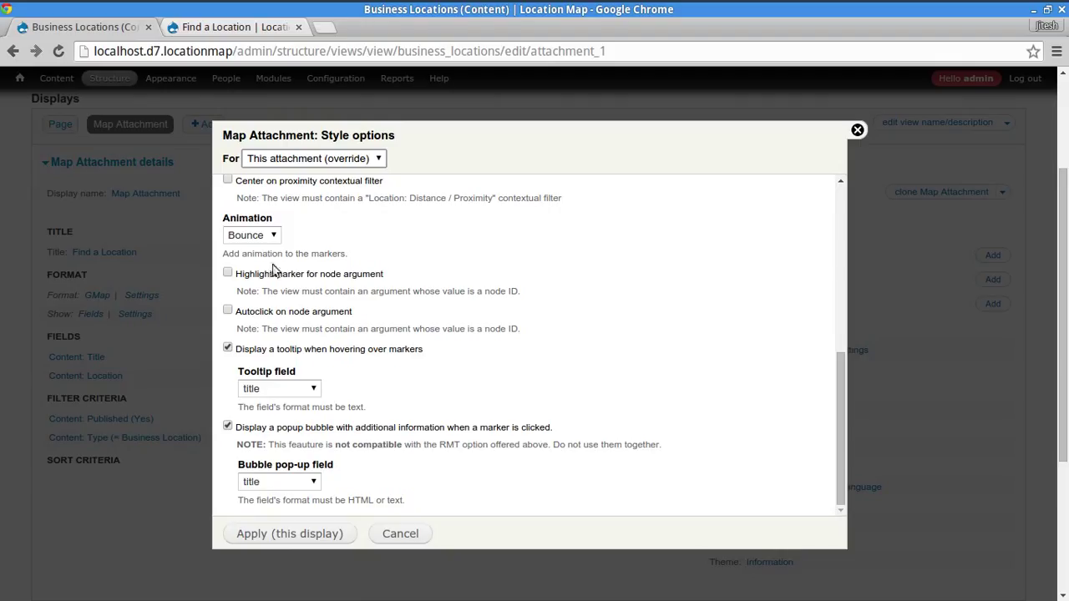
{"action": "left_click", "coordinate": [242, 234]}
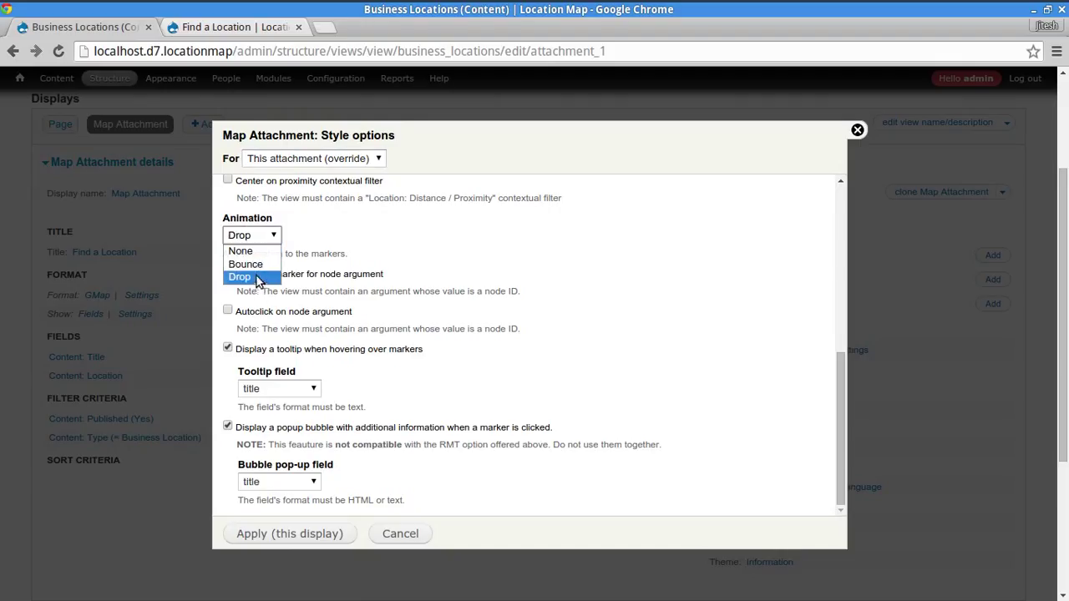
{"action": "left_click", "coordinate": [259, 278]}
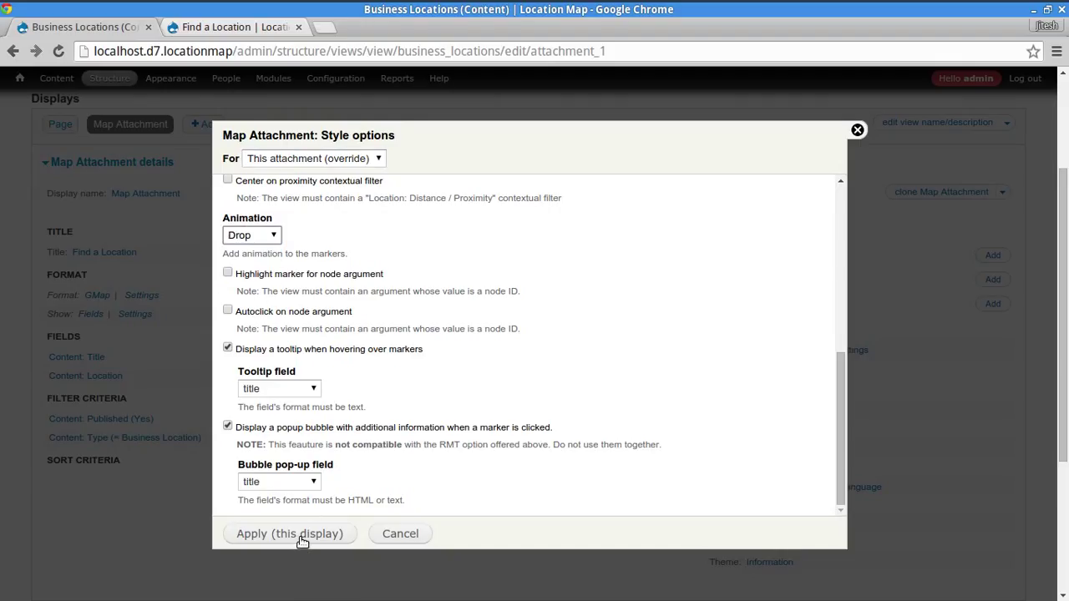
{"action": "left_click", "coordinate": [301, 539]}
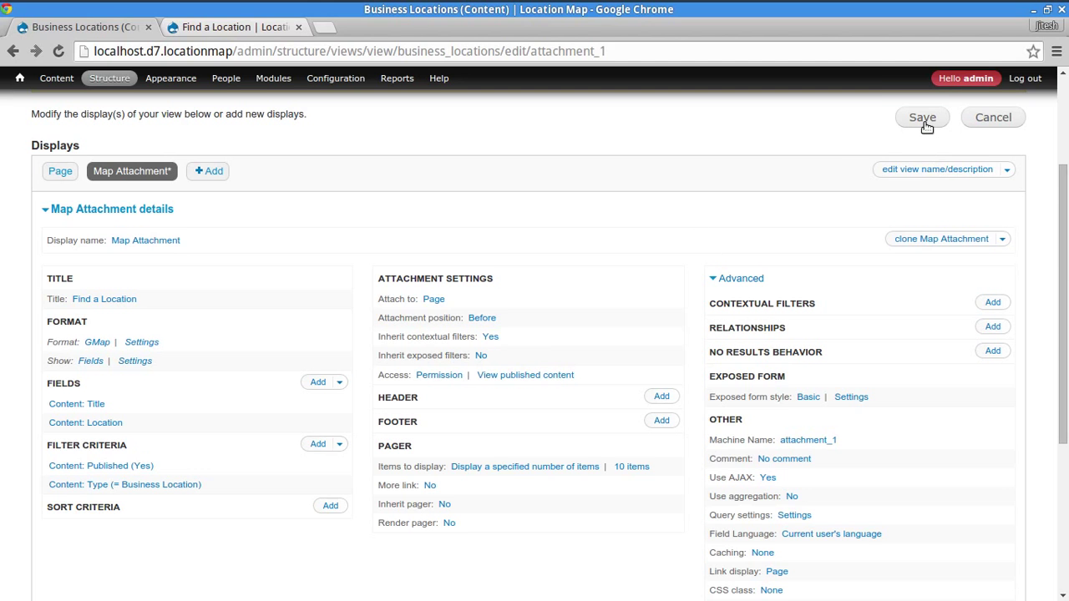
{"action": "left_click", "coordinate": [923, 118]}
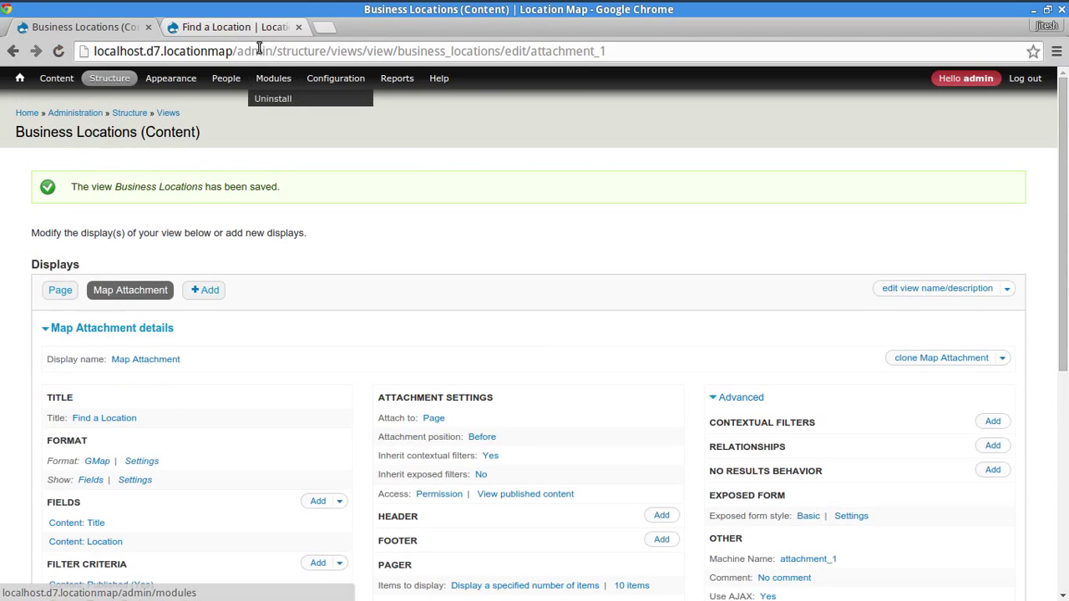
{"action": "left_click", "coordinate": [269, 26]}
- Reload Location Finder and pan the map to show the western US markers
{"action": "left_click", "coordinate": [226, 180]}
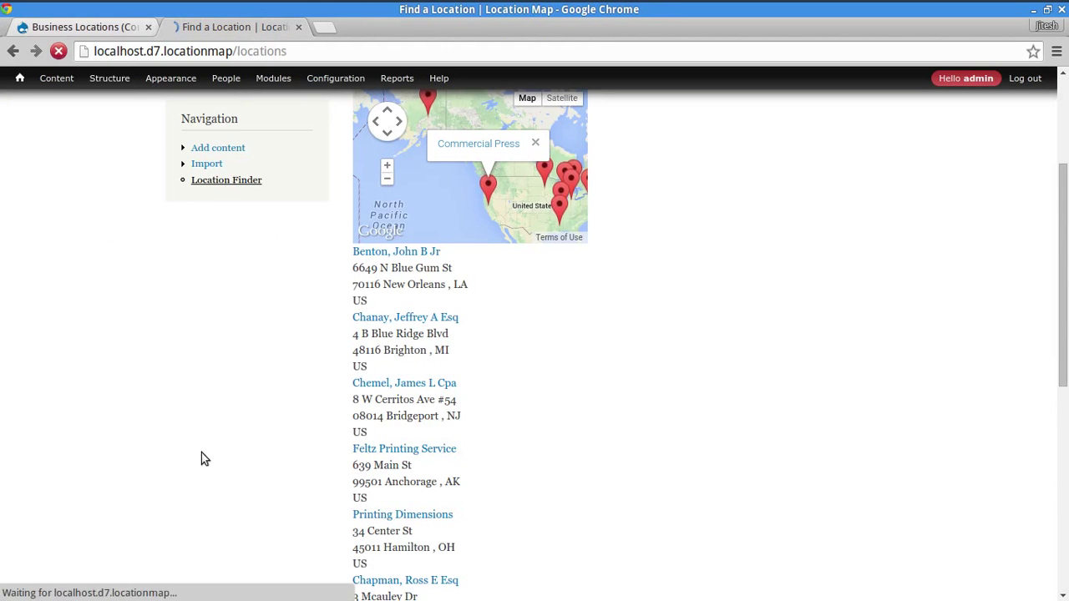
{"action": "scroll", "coordinate": [782, 403], "scroll_direction": "down", "scroll_amount": 4}
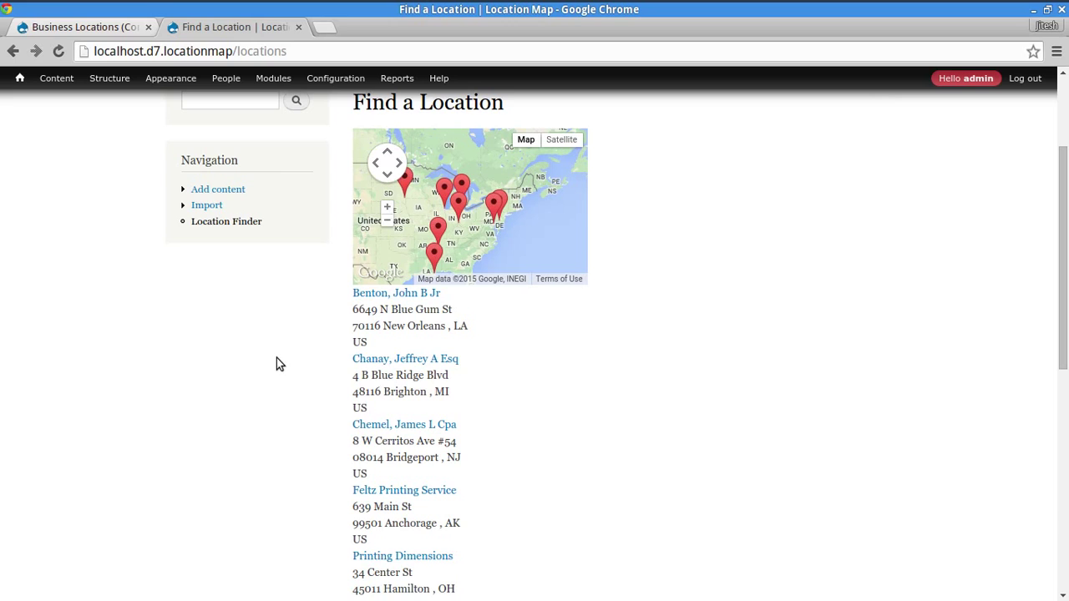
{"action": "left_click_drag", "start_coordinate": [498, 222], "coordinate": [582, 253]}
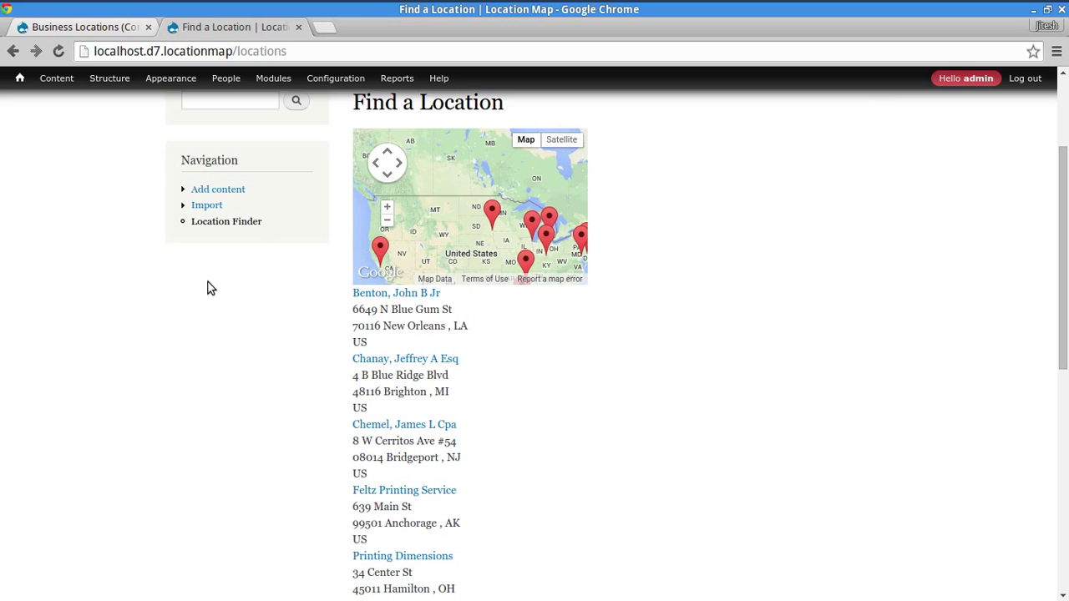
{"action": "left_click", "coordinate": [98, 31]}
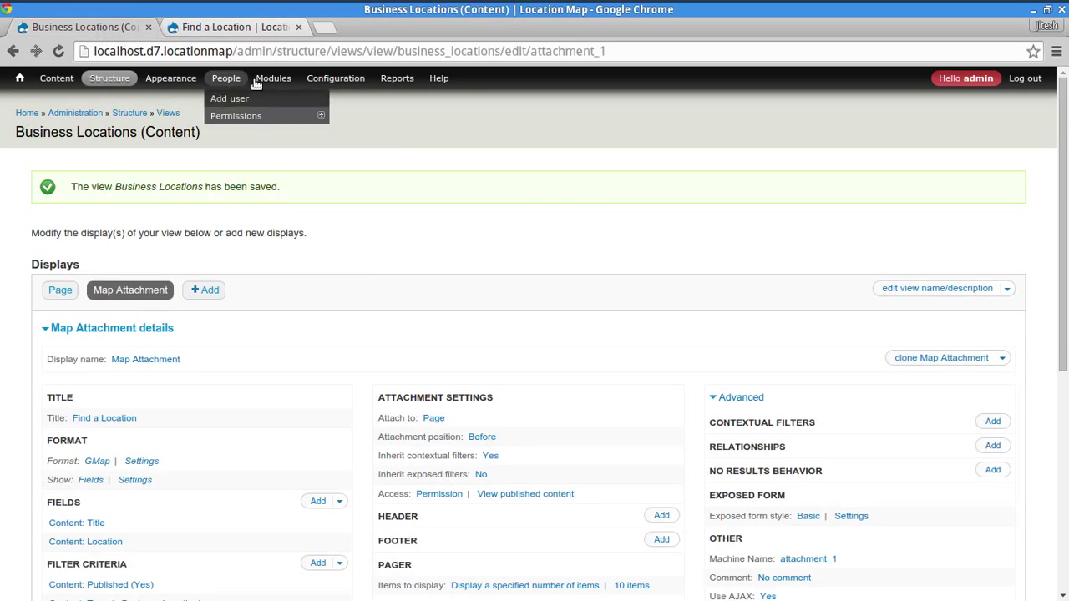
- In the GMap module settings, set the default map width to 100% and edit the default height
{"action": "mouse_move", "coordinate": [284, 86]}
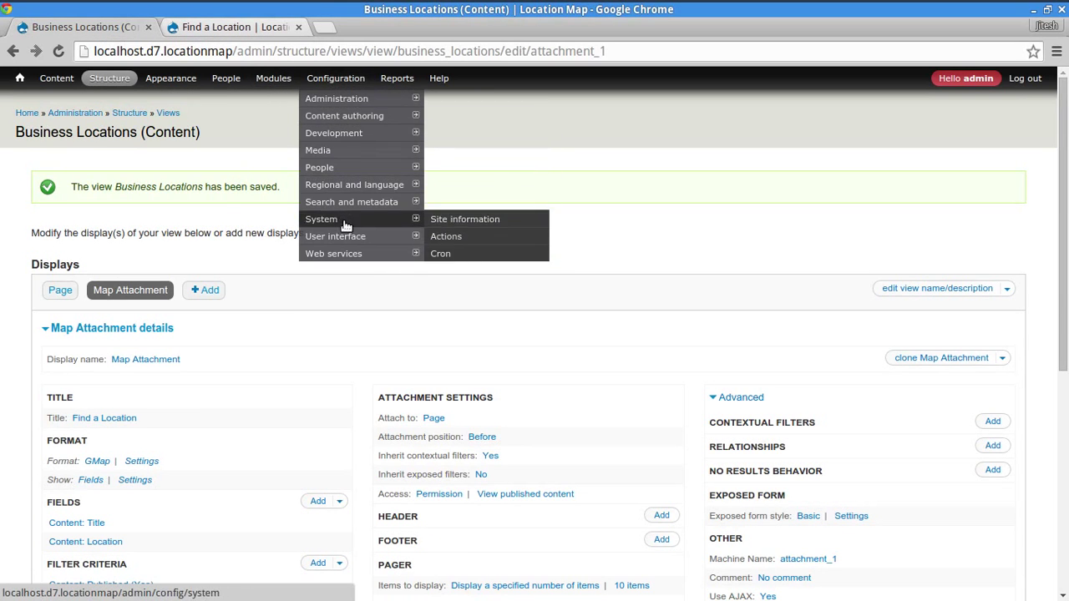
{"action": "mouse_move", "coordinate": [360, 254]}
{"action": "left_click", "coordinate": [441, 254]}
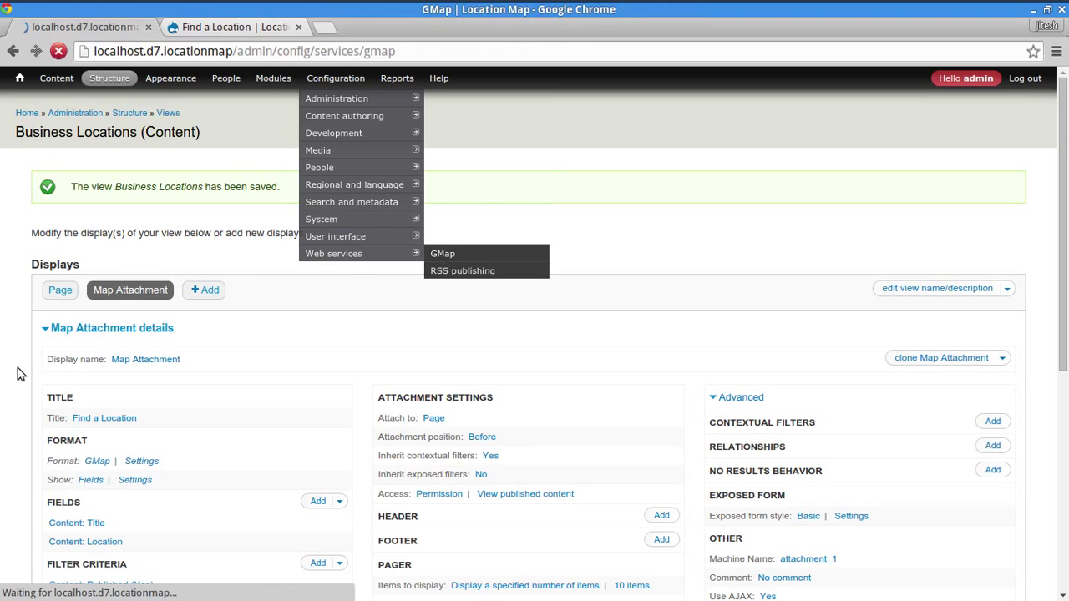
{"action": "scroll", "coordinate": [18, 361], "scroll_direction": "down", "scroll_amount": 4}
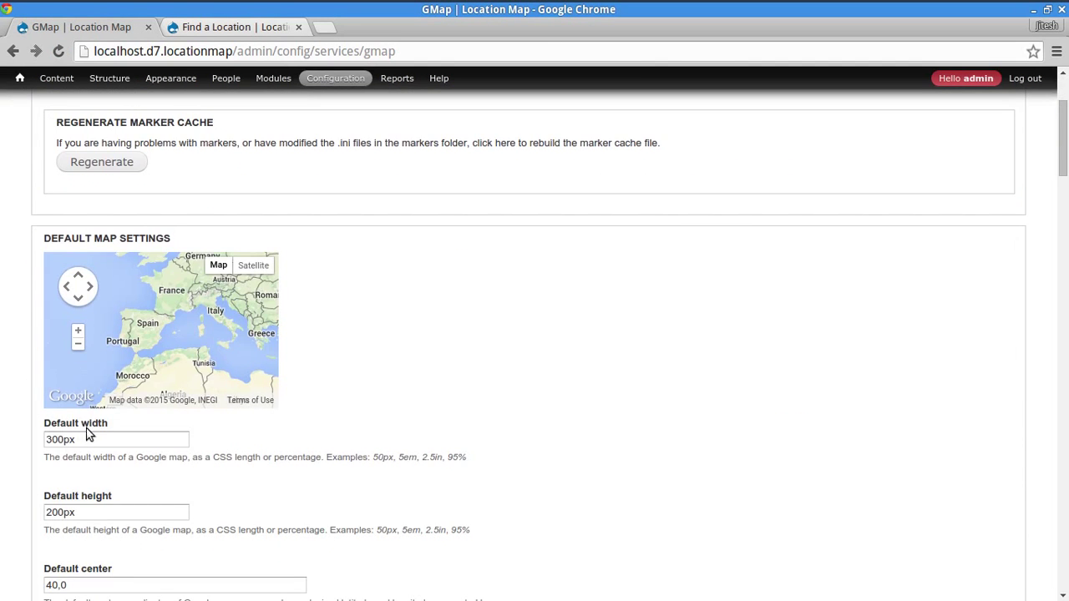
{"action": "double_click", "coordinate": [103, 441]}
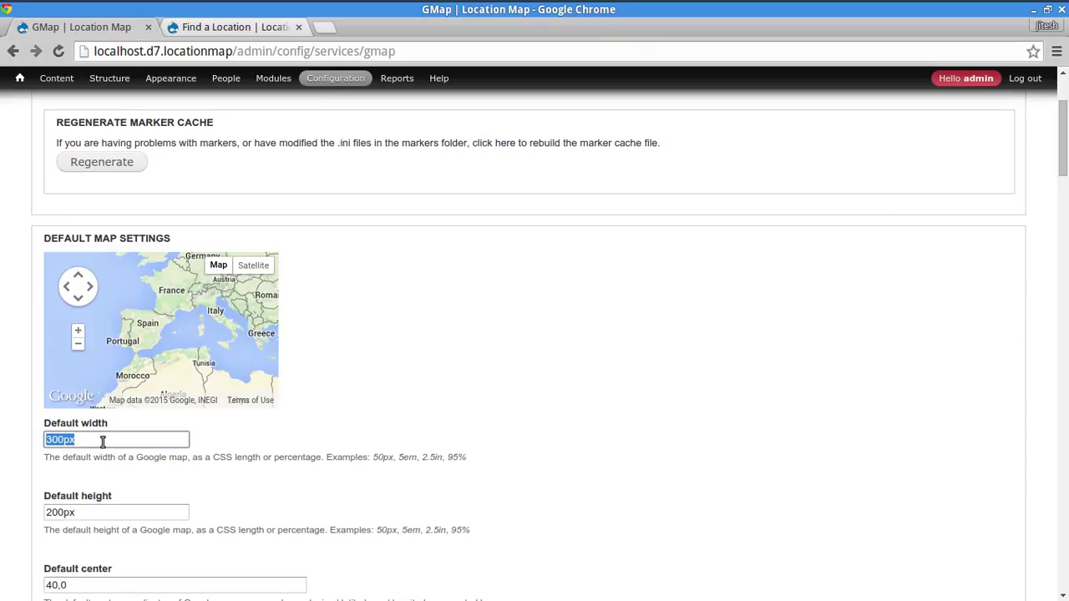
{"action": "type", "text": "100%"}
{"action": "key", "text": "Tab"}
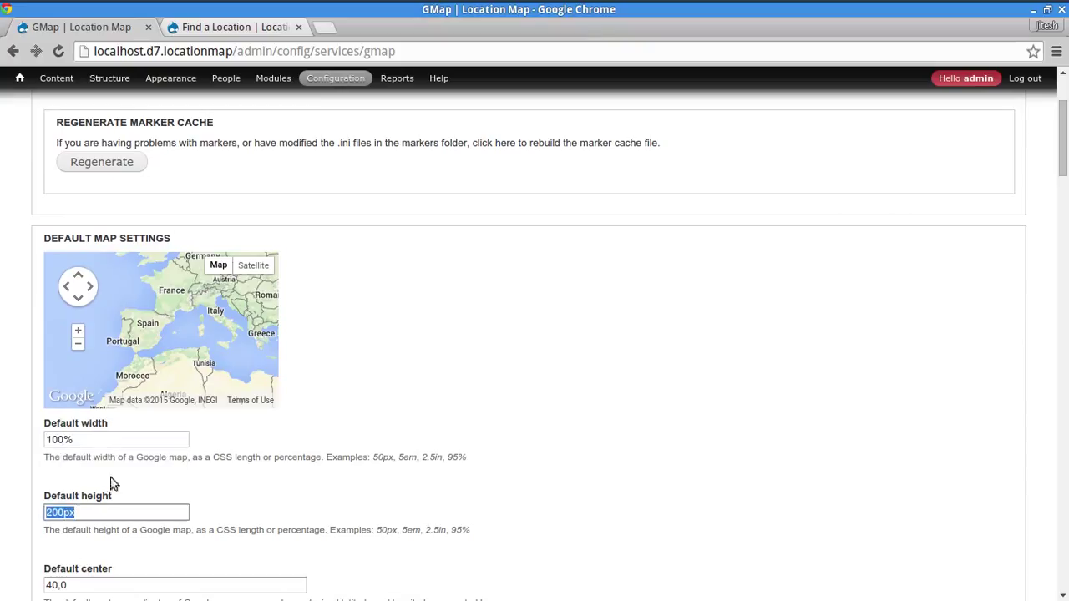
{"action": "key", "text": "Home"}
{"action": "type", "text": "4"}
- Search the GMap settings for 'autoz' to locate the AutoZoom behavior flag
{"action": "scroll", "coordinate": [409, 505], "scroll_direction": "down", "scroll_amount": 3}
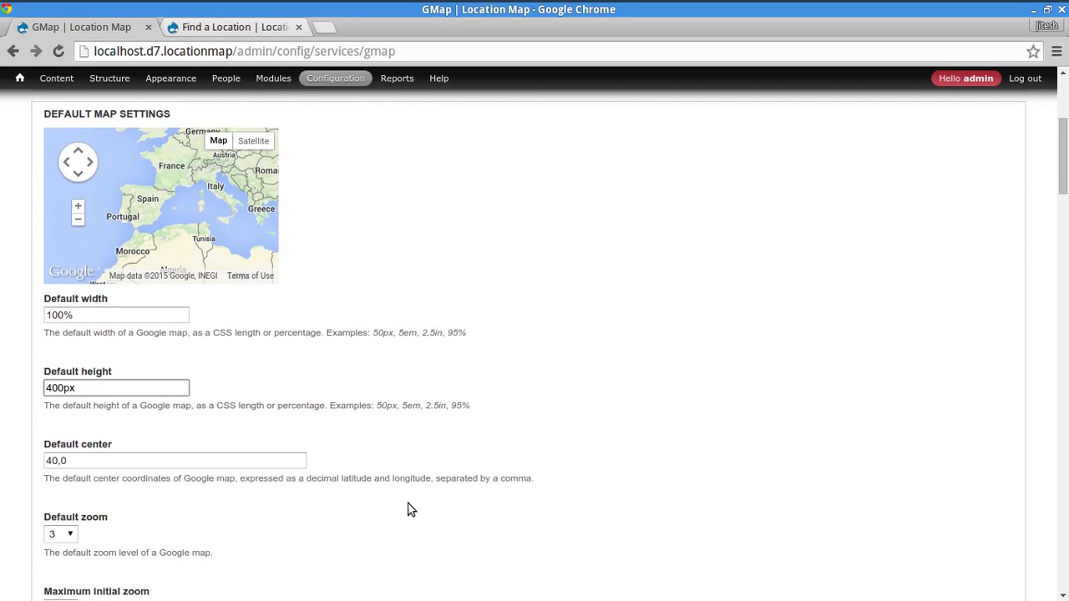
{"action": "scroll", "coordinate": [413, 501], "scroll_direction": "up", "scroll_amount": 6}
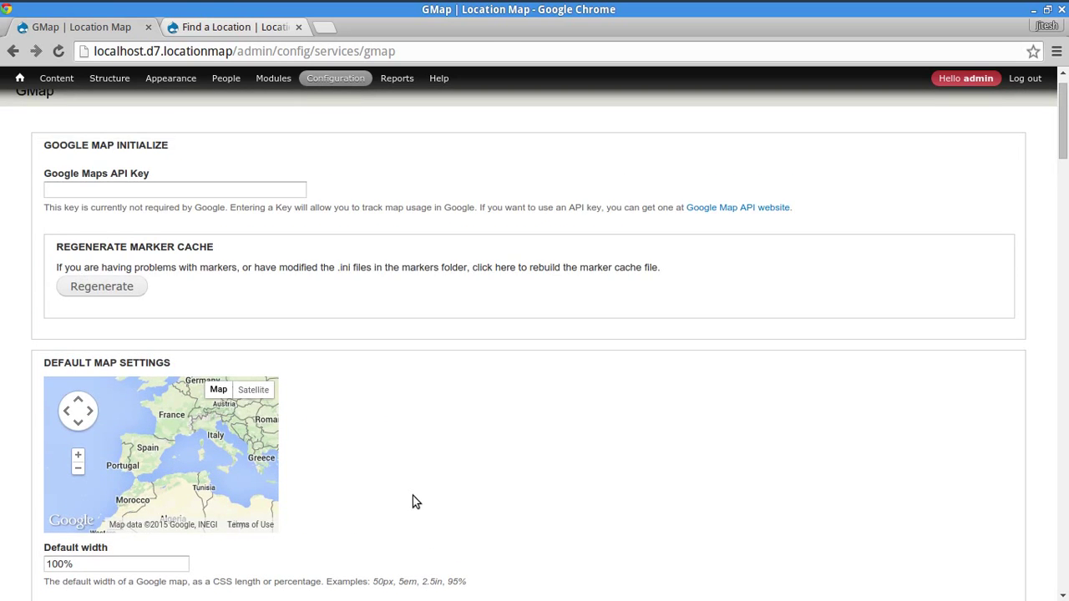
{"action": "scroll", "coordinate": [413, 502], "scroll_direction": "down", "scroll_amount": 12}
{"action": "scroll", "coordinate": [413, 503], "scroll_direction": "down", "scroll_amount": 10}
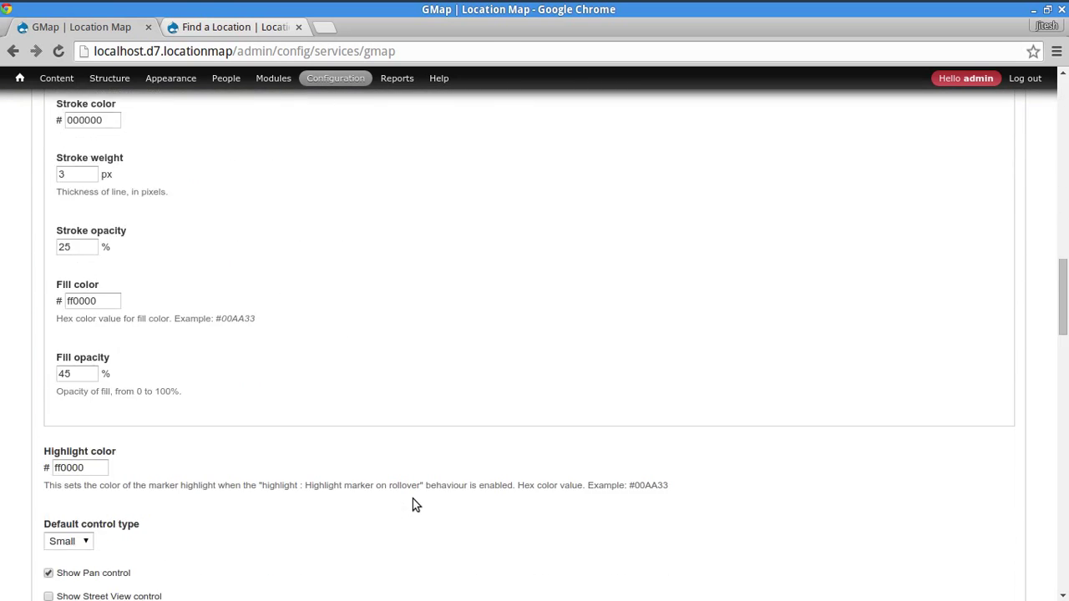
{"action": "scroll", "coordinate": [412, 501], "scroll_direction": "down", "scroll_amount": 6}
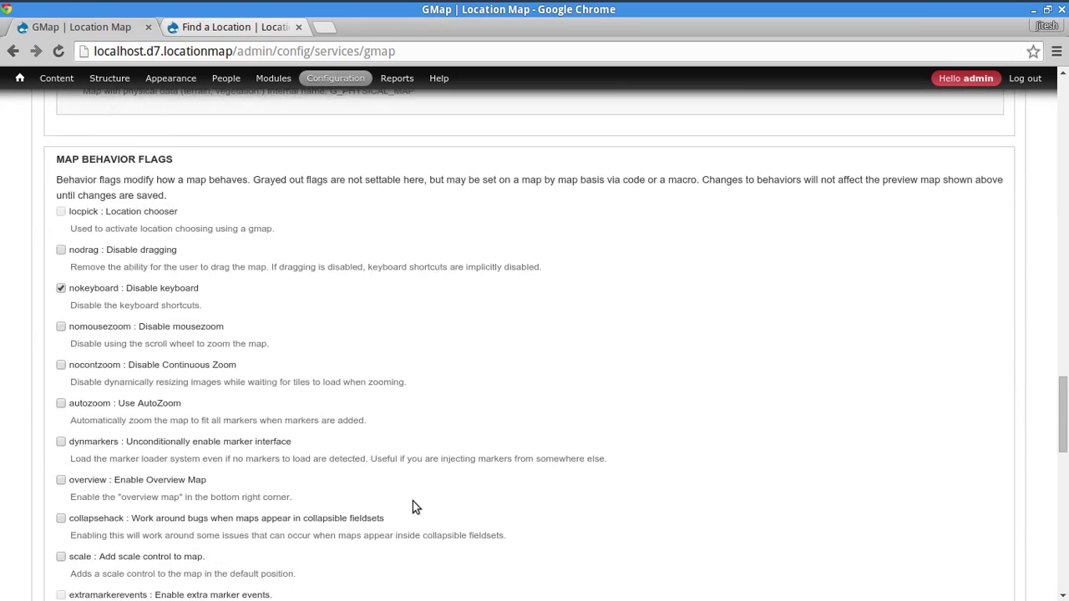
{"action": "left_click_drag", "start_coordinate": [1063, 458], "coordinate": [1062, 562]}
{"action": "scroll", "coordinate": [528, 334], "scroll_direction": "up", "scroll_amount": 4}
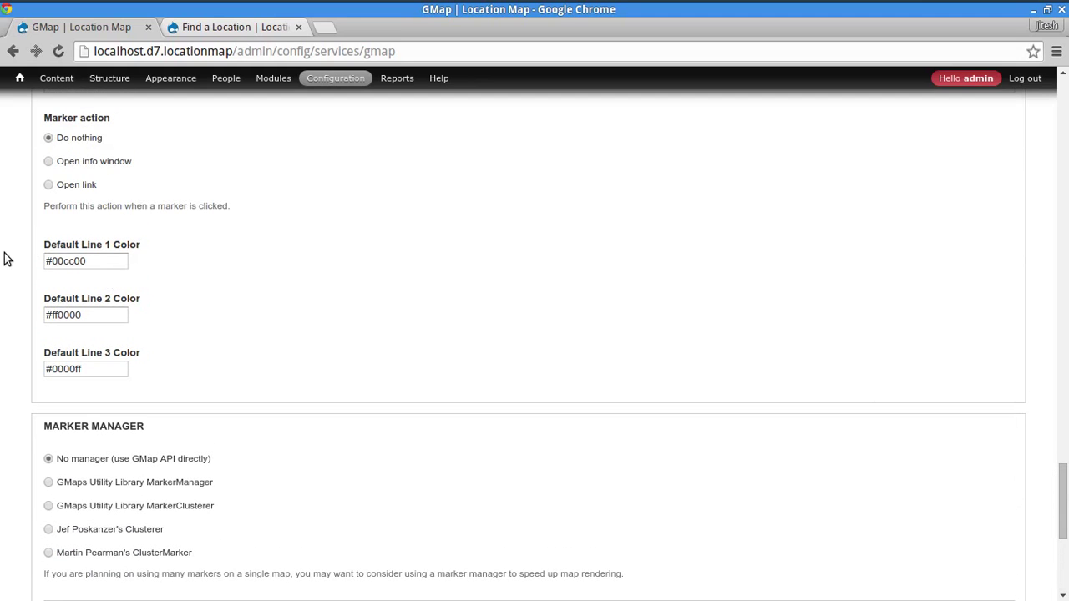
{"action": "key", "text": "ctrl+f"}
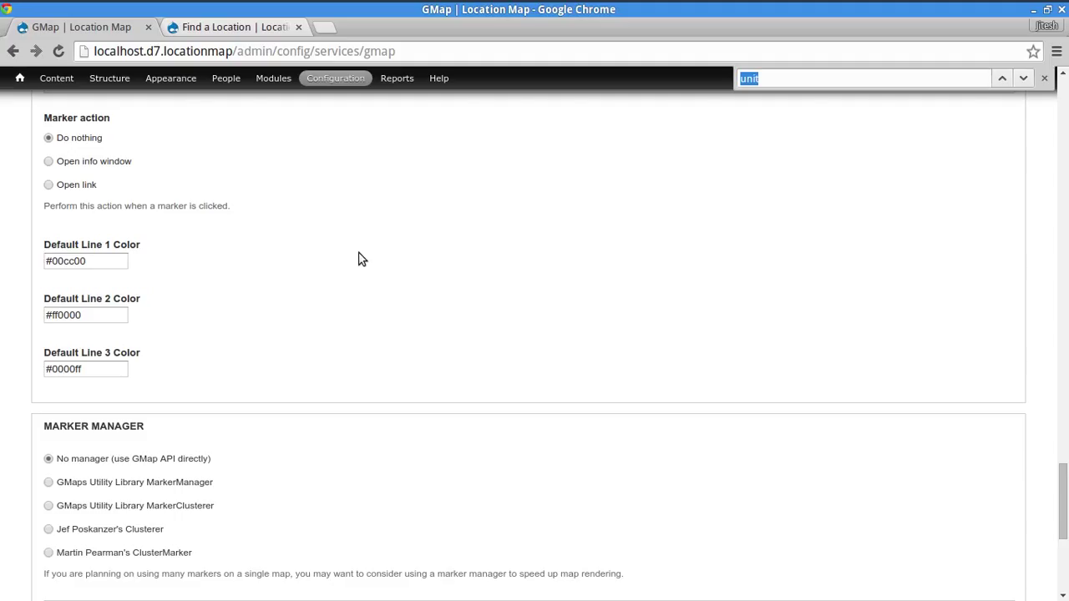
{"action": "type", "text": "autoz"}
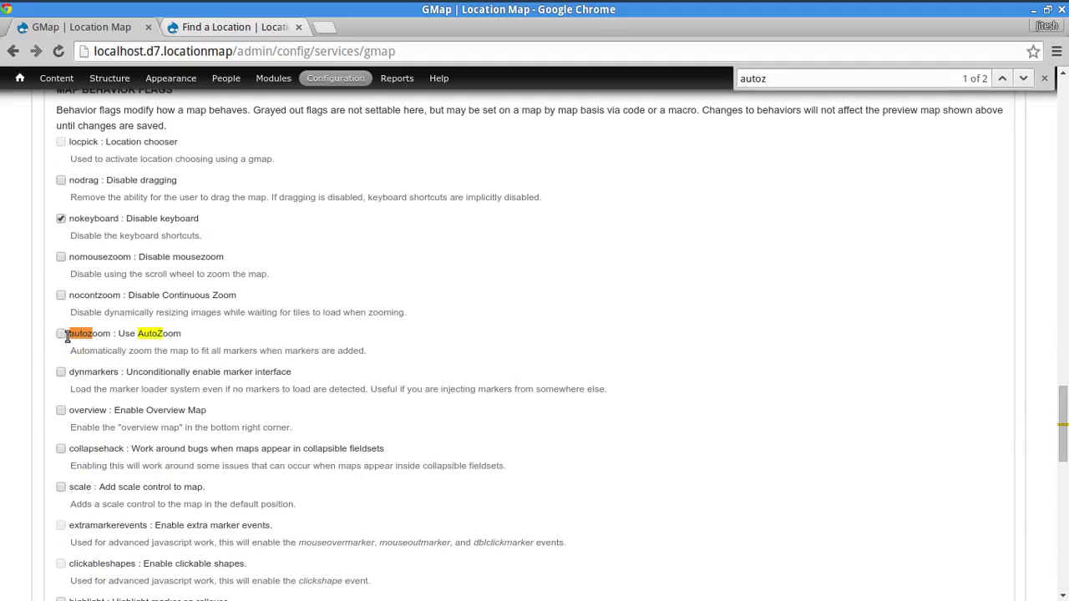
{"action": "scroll", "coordinate": [33, 351], "scroll_direction": "down", "scroll_amount": 10}
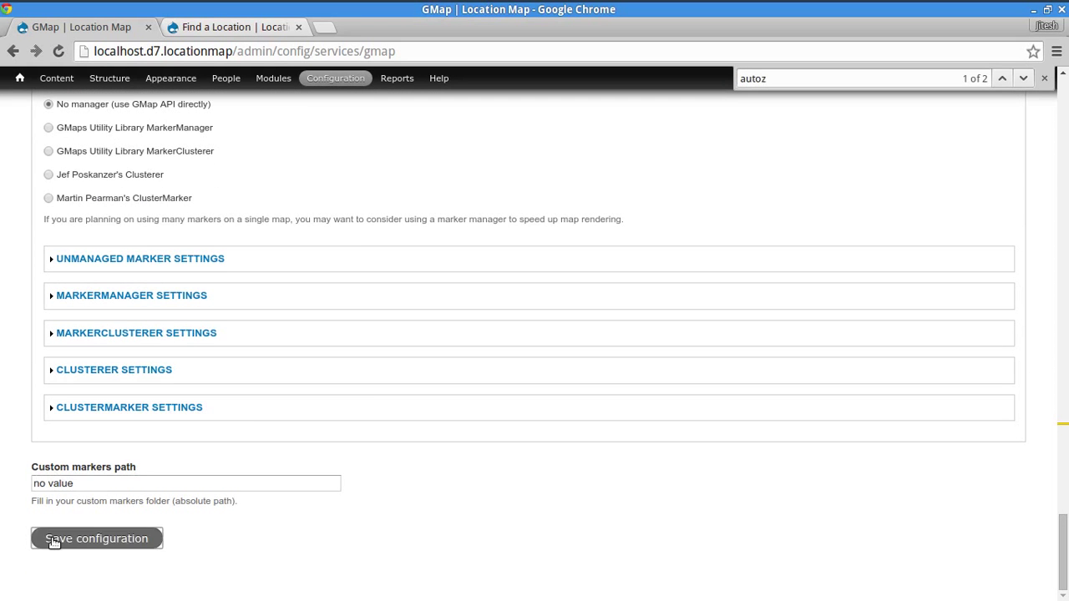
- Save the GMap configuration and open the Business Locations view's Map Attachment display
{"action": "left_click", "coordinate": [76, 538]}
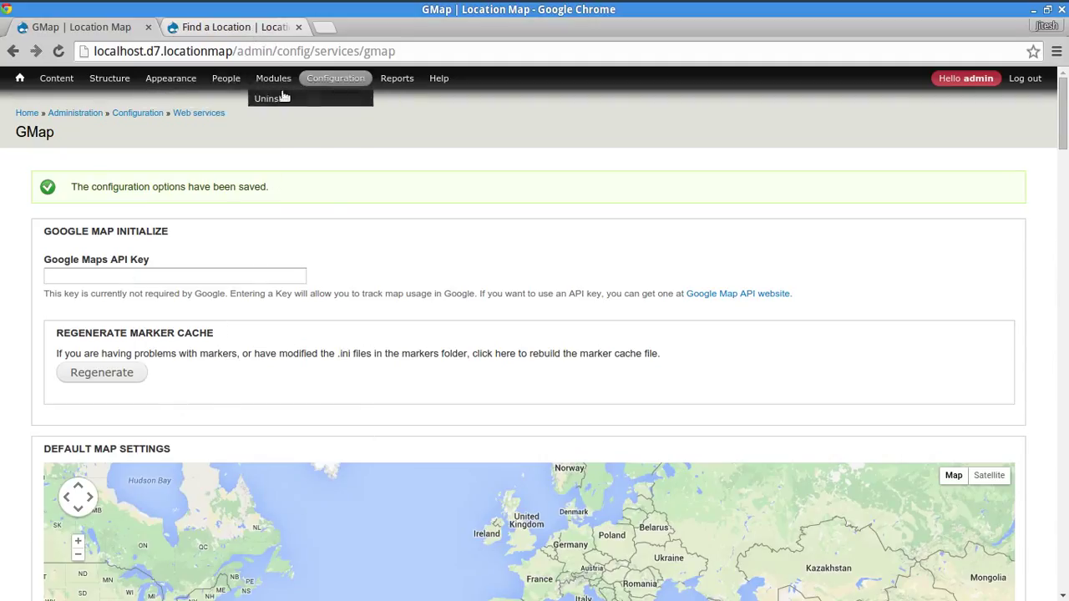
{"action": "mouse_move", "coordinate": [109, 78]}
{"action": "mouse_move", "coordinate": [105, 185]}
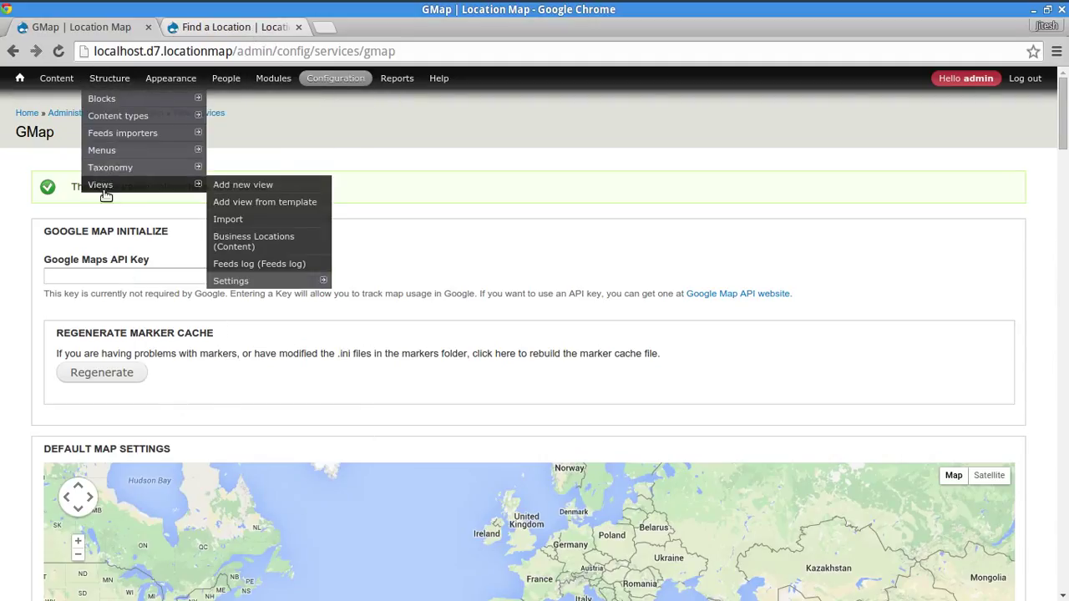
{"action": "left_click", "coordinate": [252, 240]}
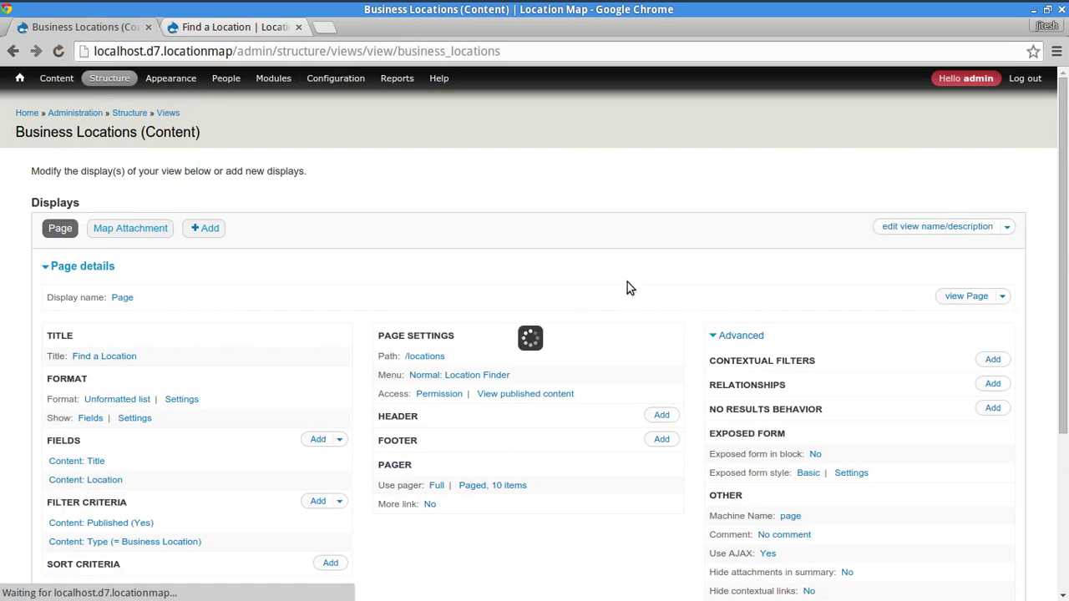
{"action": "scroll", "coordinate": [678, 339], "scroll_direction": "down", "scroll_amount": 1}
{"action": "left_click", "coordinate": [149, 191]}
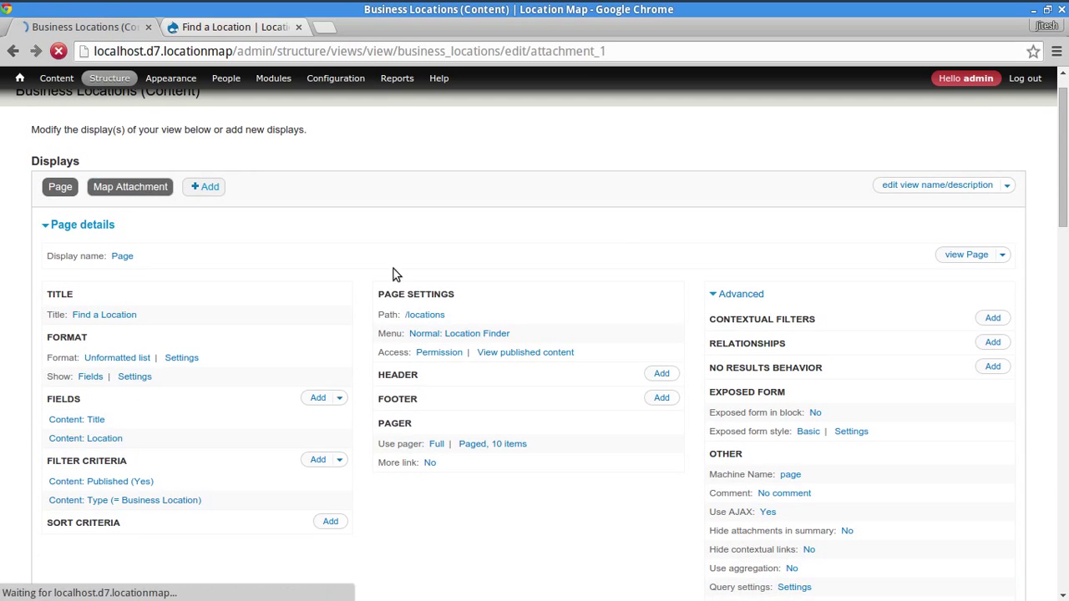
- Reload /locations to confirm the map fits all markers, and browse to the next results page
{"action": "left_click", "coordinate": [255, 27]}
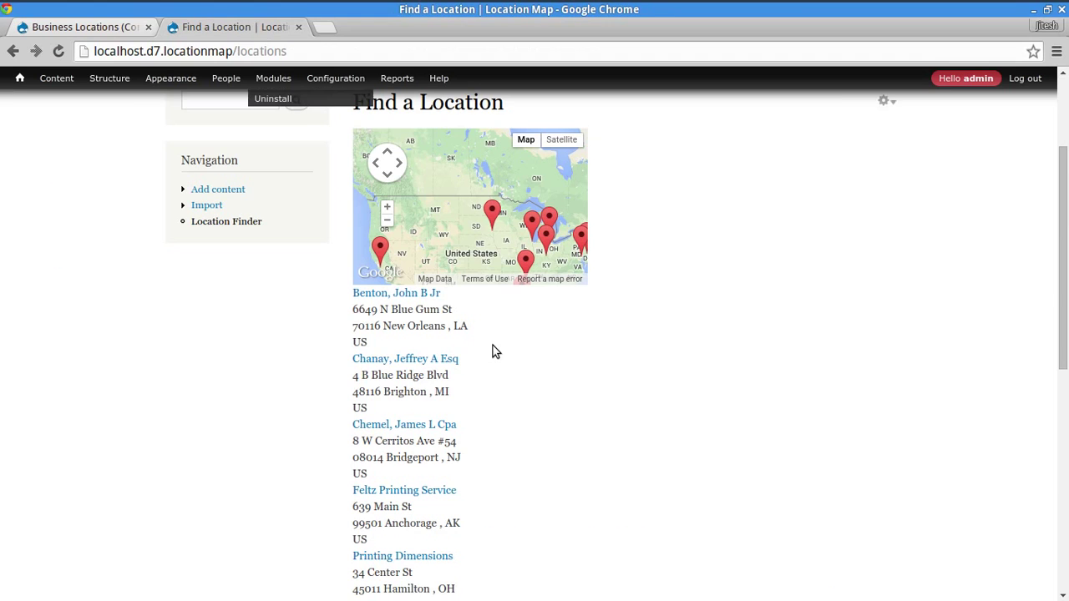
{"action": "left_click", "coordinate": [222, 224]}
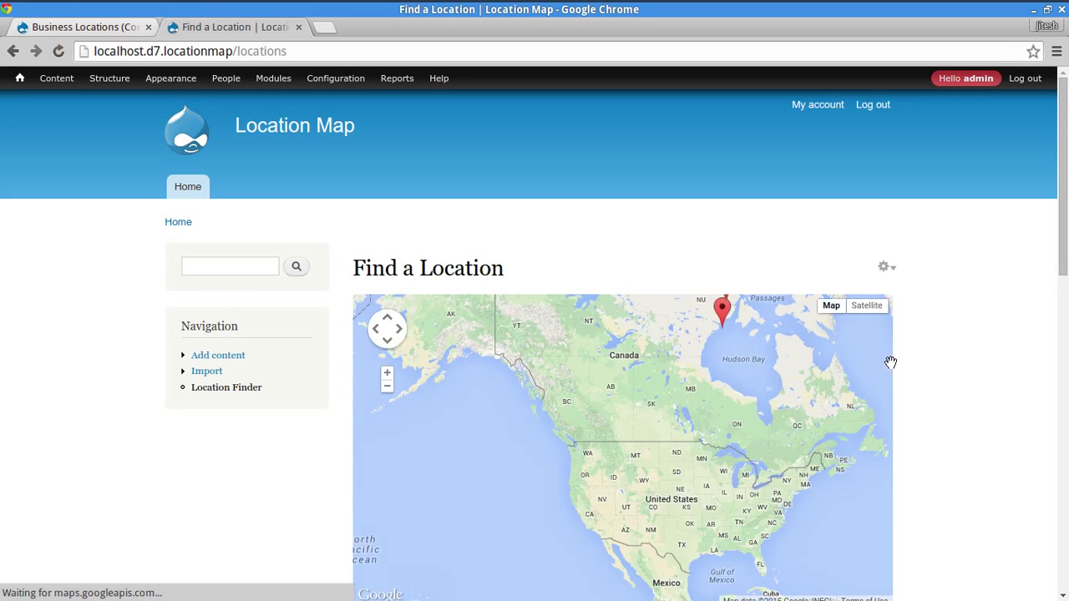
{"action": "left_click_drag", "start_coordinate": [1063, 259], "coordinate": [1063, 316]}
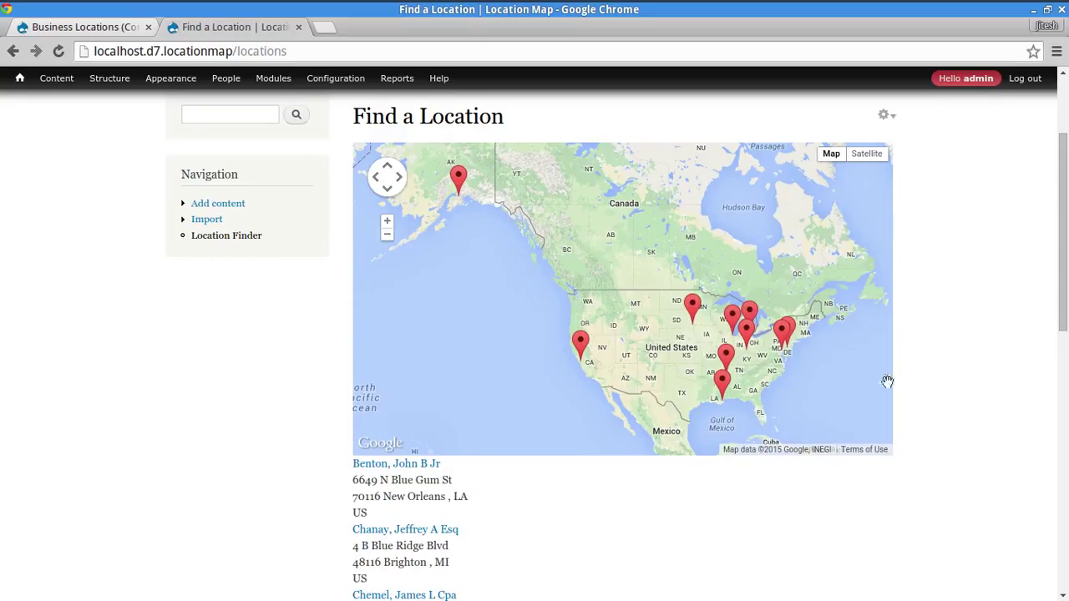
{"action": "left_click_drag", "start_coordinate": [1066, 267], "coordinate": [1066, 434]}
{"action": "left_click", "coordinate": [226, 238]}
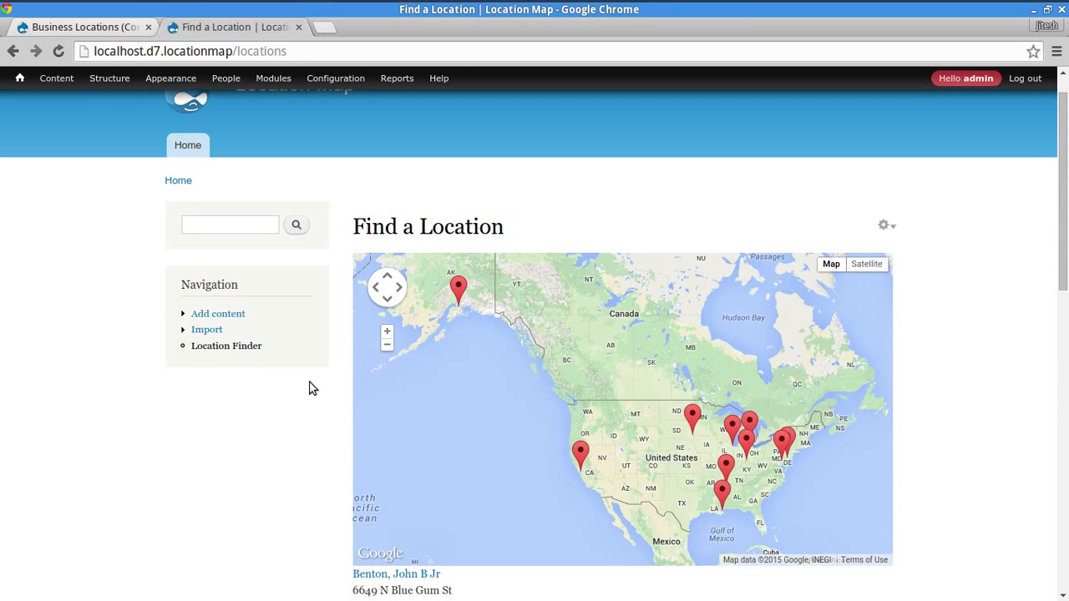
{"action": "scroll", "coordinate": [239, 365], "scroll_direction": "down", "scroll_amount": 3}
{"action": "scroll", "coordinate": [239, 365], "scroll_direction": "down", "scroll_amount": 8}
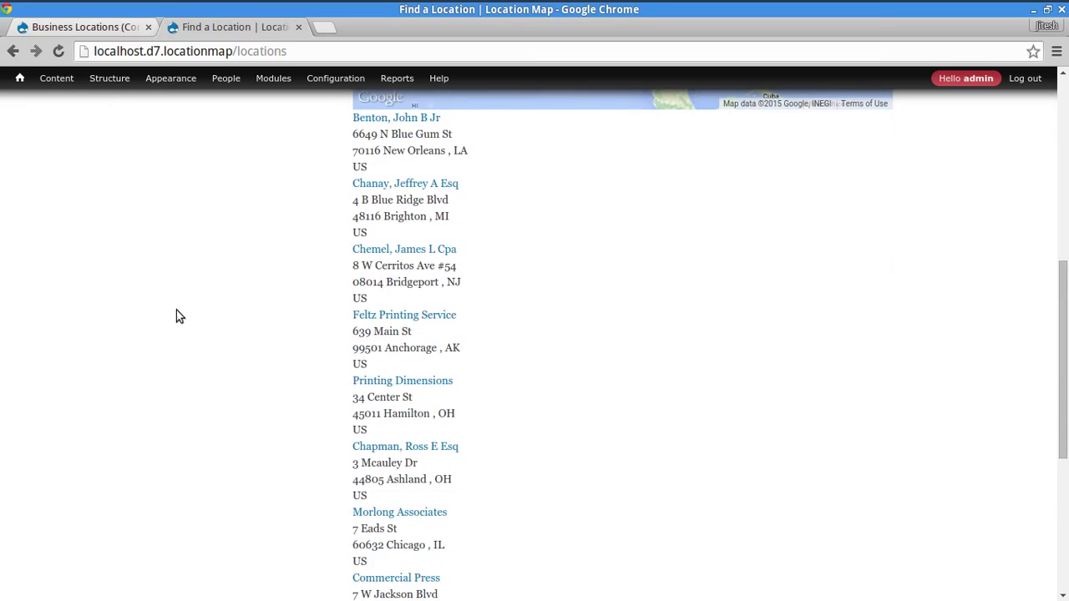
{"action": "left_click", "coordinate": [710, 453]}
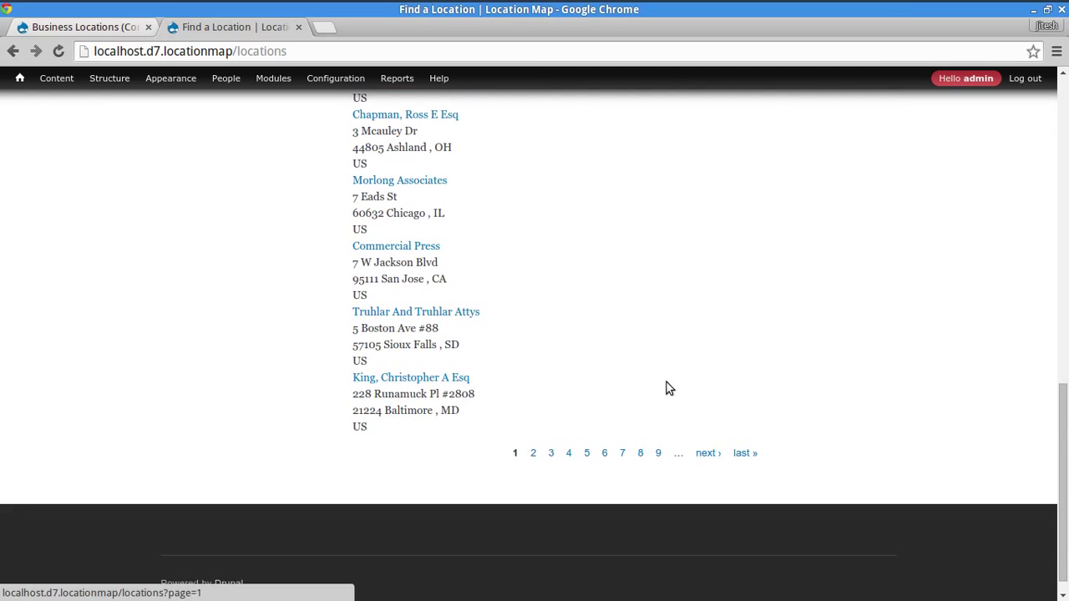
{"action": "scroll", "coordinate": [840, 339], "scroll_direction": "up", "scroll_amount": 7}
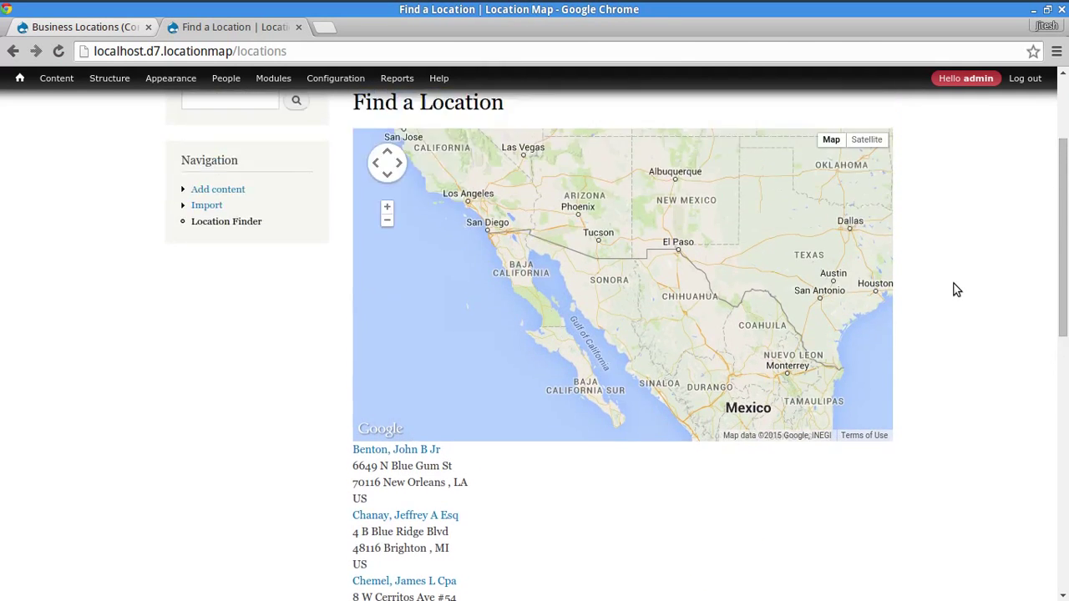
{"action": "scroll", "coordinate": [908, 293], "scroll_direction": "down", "scroll_amount": 2}
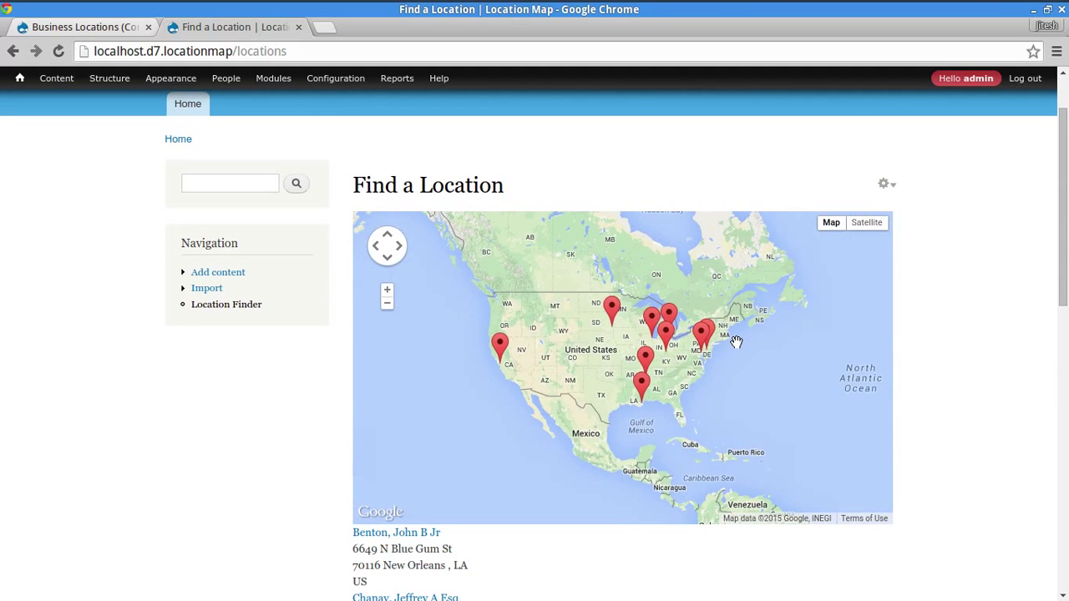
{"action": "left_click", "coordinate": [99, 27]}
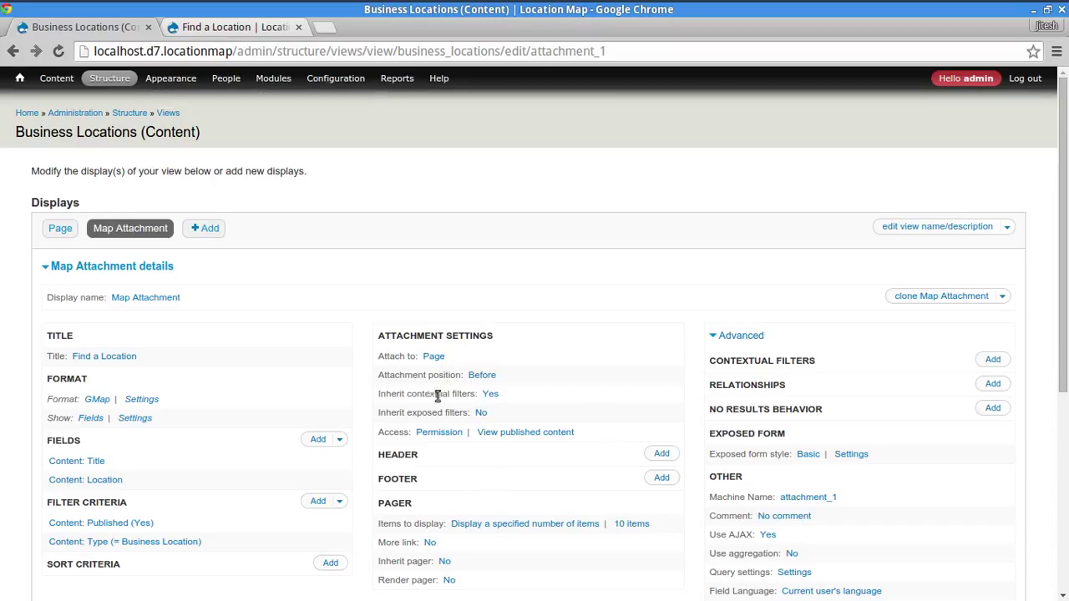
- Add a Global: Result summary header to the Page display for all displays
{"action": "scroll", "coordinate": [401, 371], "scroll_direction": "down", "scroll_amount": 2}
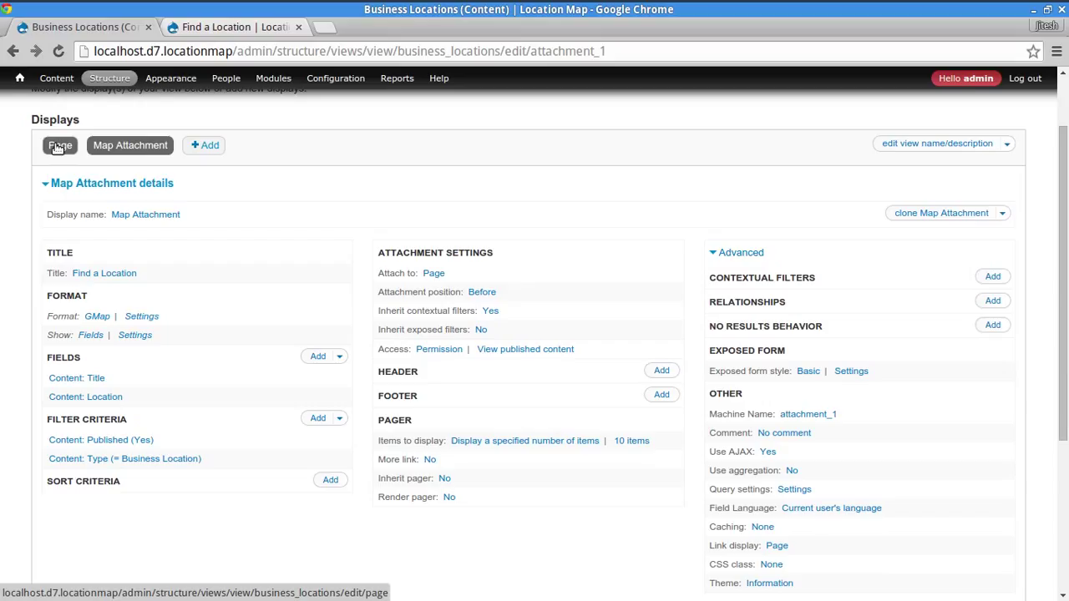
{"action": "left_click", "coordinate": [58, 147]}
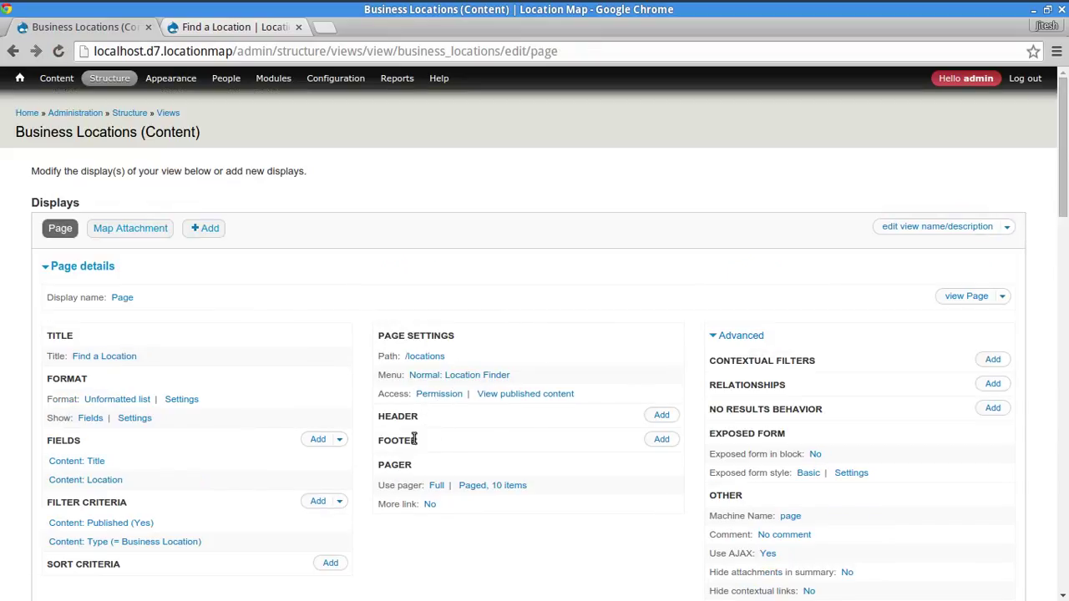
{"action": "left_click", "coordinate": [656, 415]}
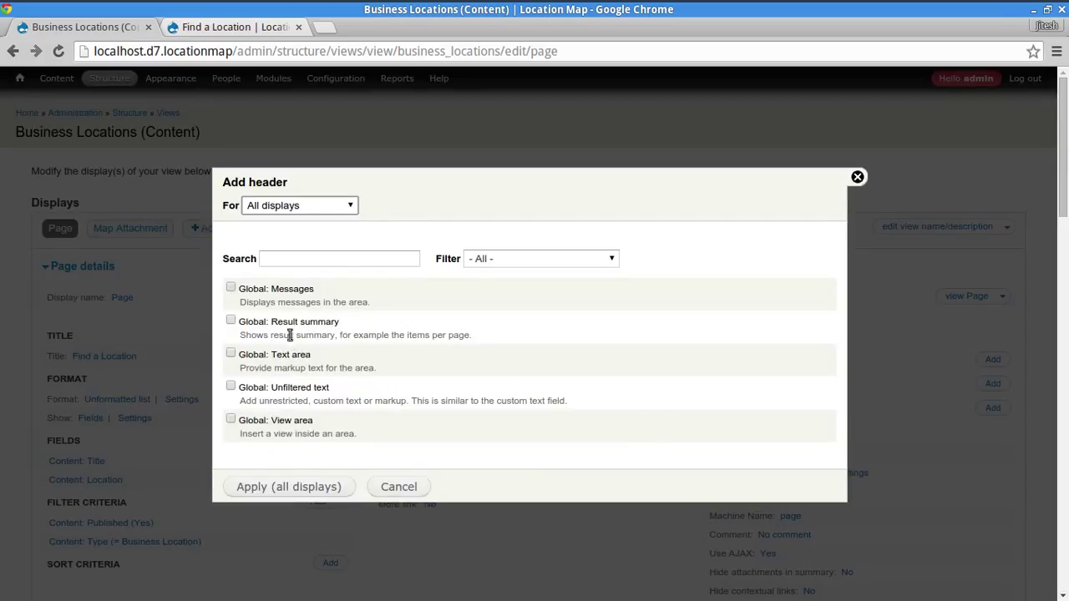
{"action": "left_click", "coordinate": [230, 322]}
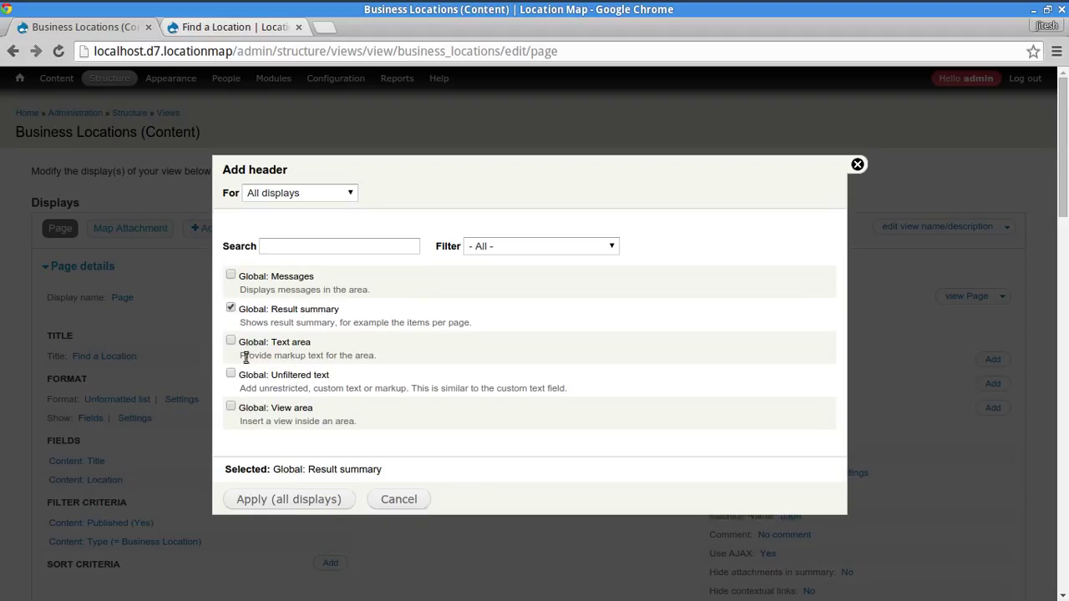
{"action": "left_click", "coordinate": [291, 503]}
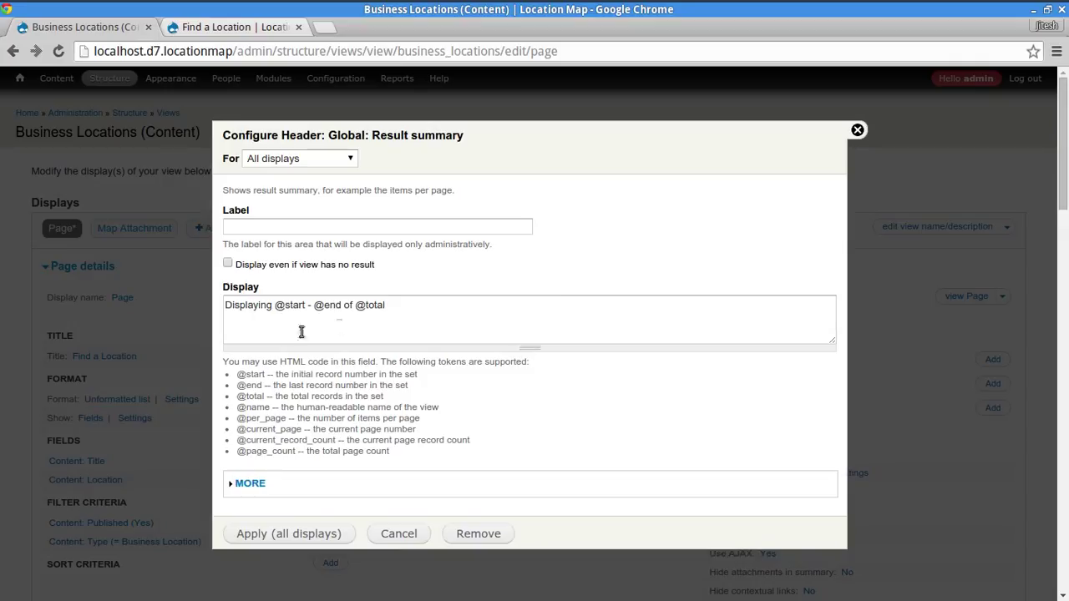
{"action": "double_click", "coordinate": [374, 306]}
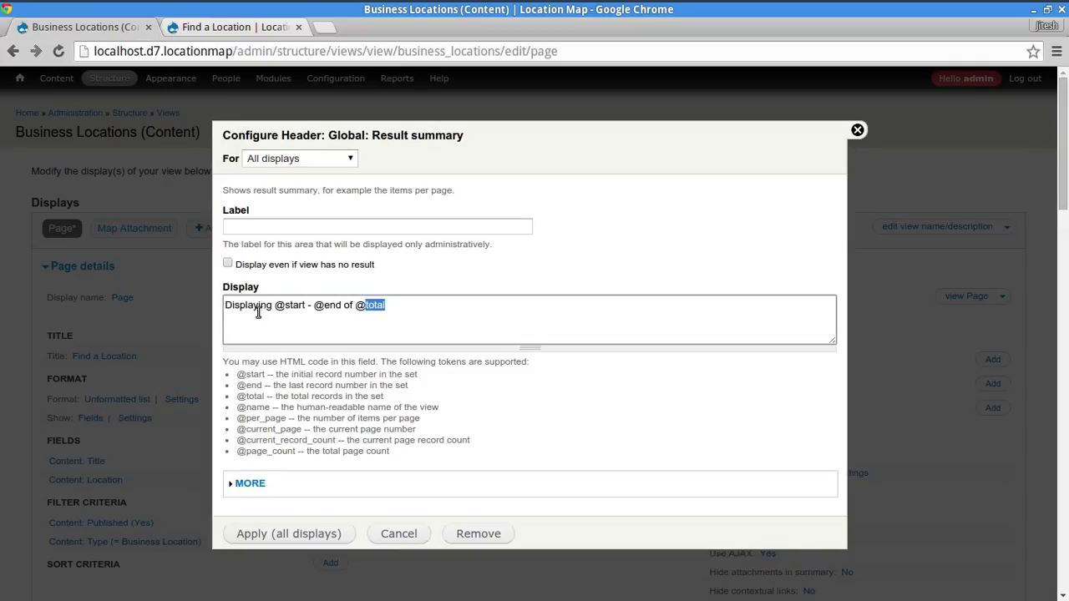
{"action": "left_click", "coordinate": [435, 336]}
{"action": "triple_click", "coordinate": [425, 327]}
{"action": "left_click", "coordinate": [415, 462]}
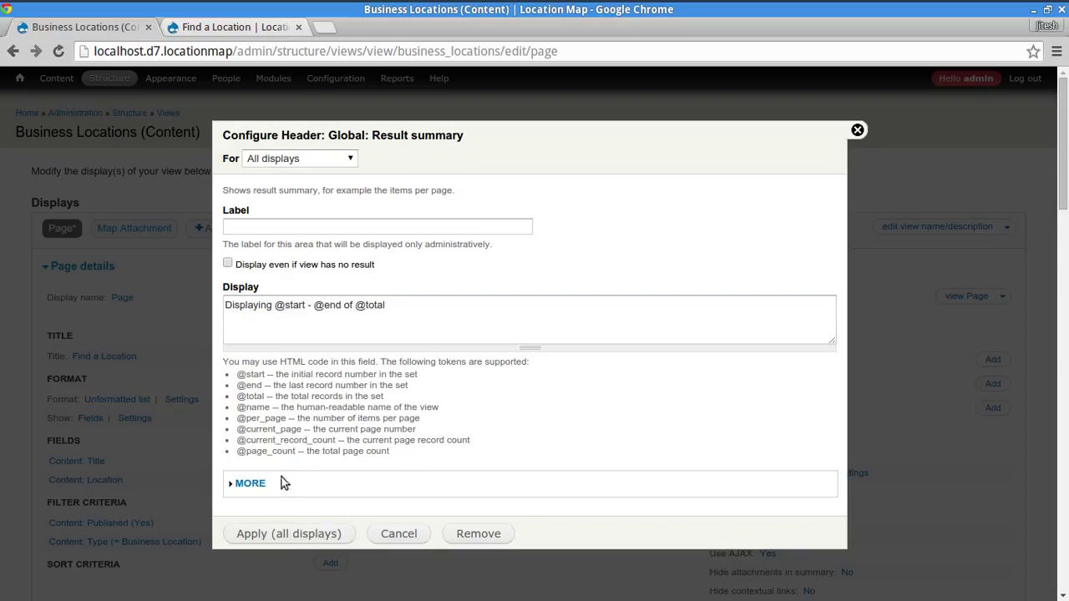
{"action": "left_click", "coordinate": [289, 539]}
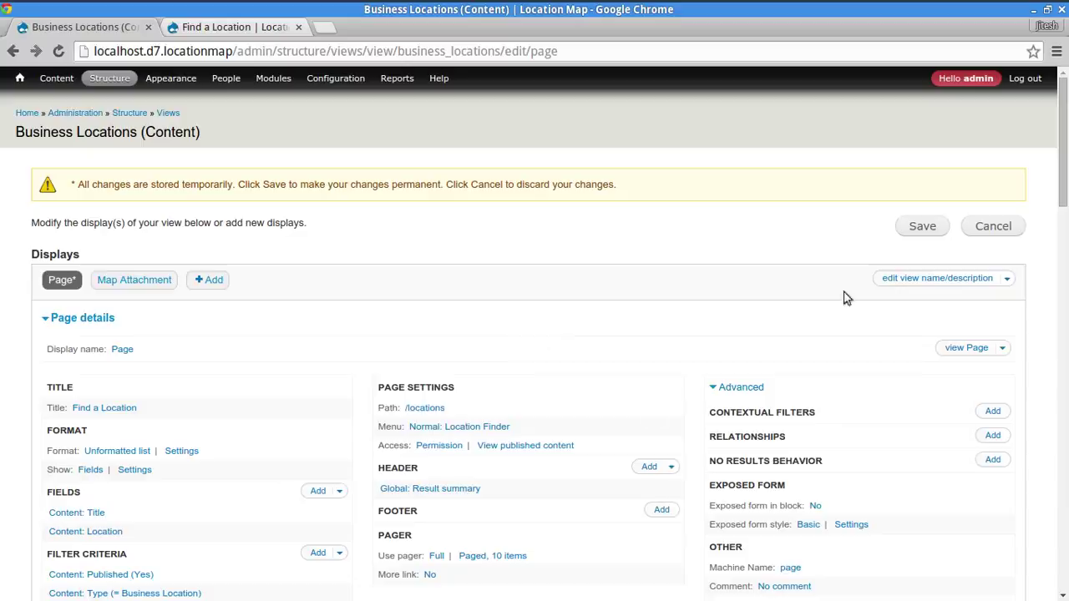
- Save the view and check the summaries 'Displaying 1 - 10 of 500' and '1 - 10 of 10'
{"action": "left_click", "coordinate": [922, 227]}
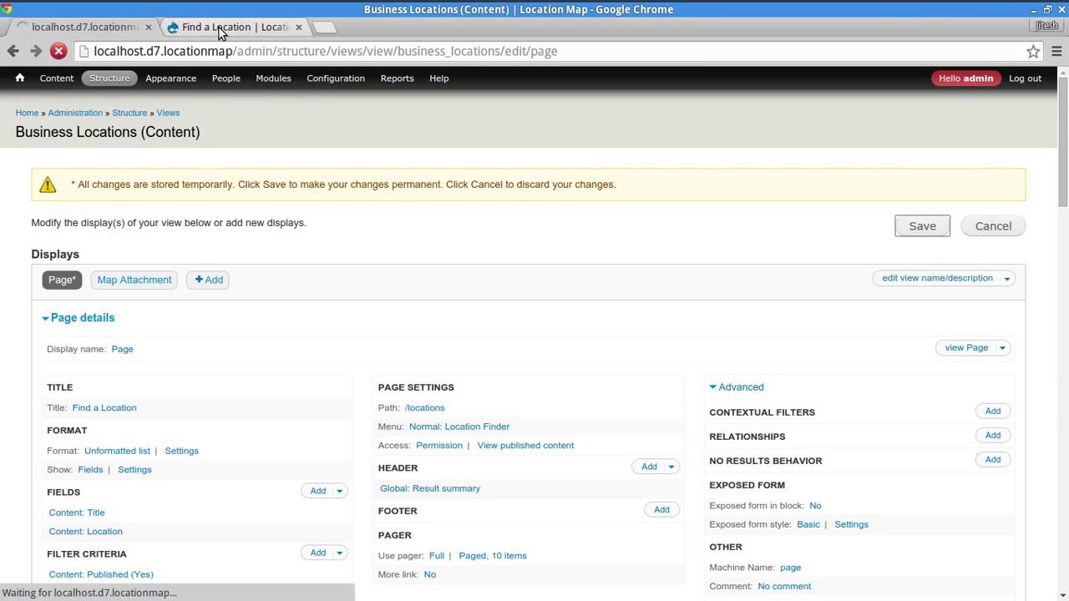
{"action": "left_click", "coordinate": [217, 28]}
{"action": "left_click", "coordinate": [229, 306]}
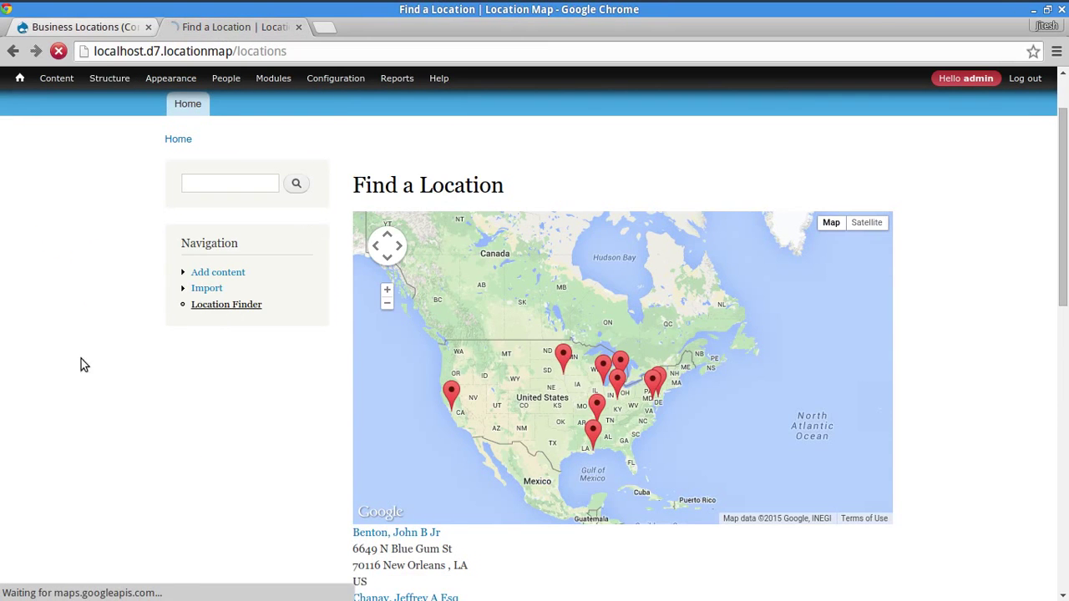
{"action": "left_click_drag", "start_coordinate": [354, 303], "coordinate": [467, 305]}
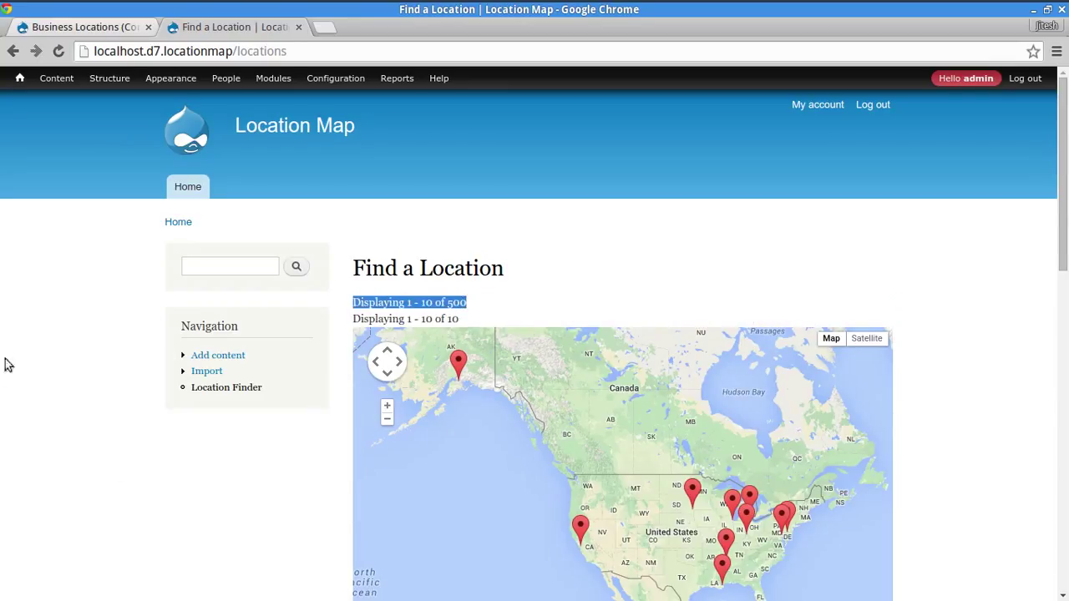
{"action": "double_click", "coordinate": [388, 319]}
{"action": "triple_click", "coordinate": [388, 319]}
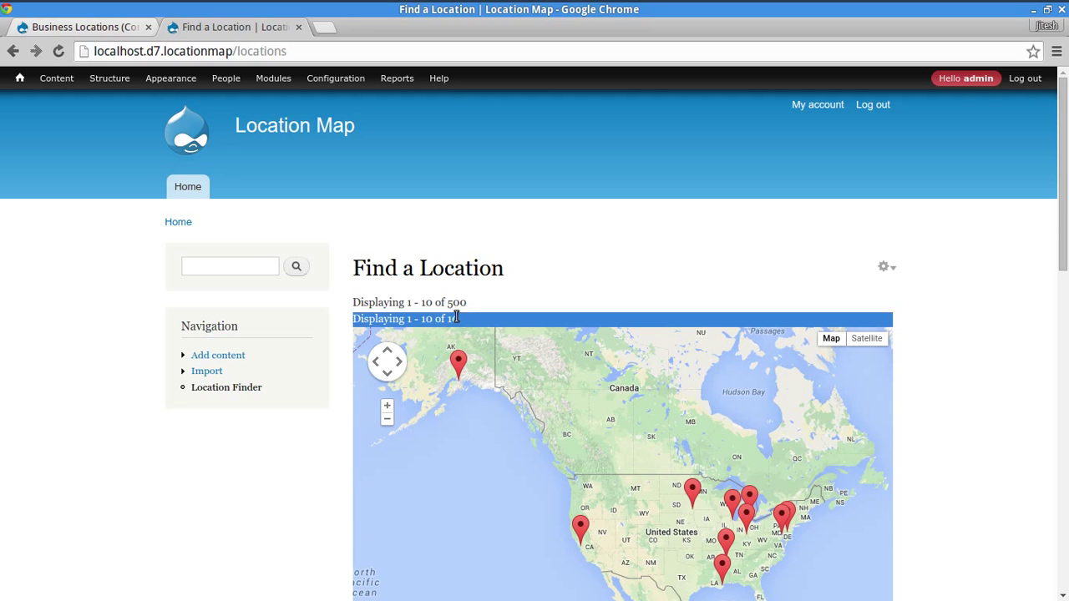
{"action": "left_click", "coordinate": [2, 307]}
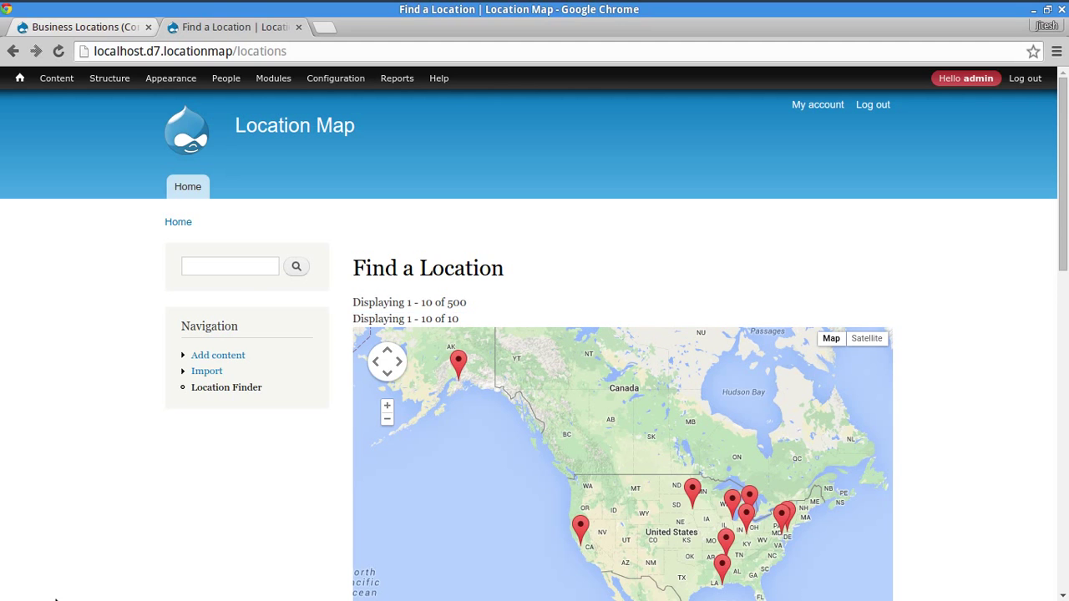
- Go to the second page of locations and check the map's 10 of 10 count
{"action": "scroll", "coordinate": [25, 493], "scroll_direction": "down", "scroll_amount": 7}
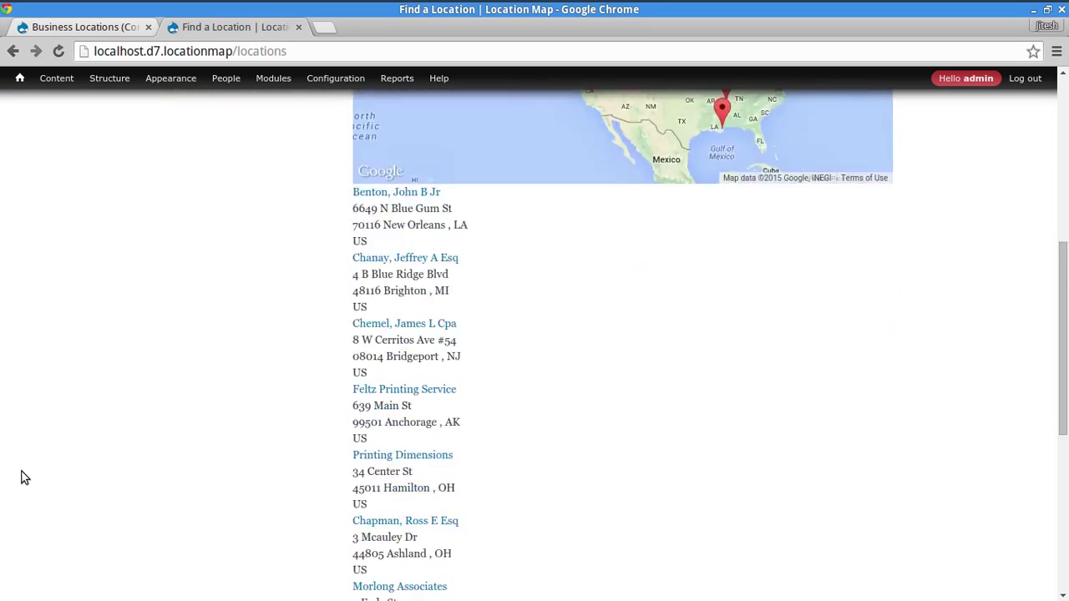
{"action": "scroll", "coordinate": [25, 478], "scroll_direction": "up", "scroll_amount": 7}
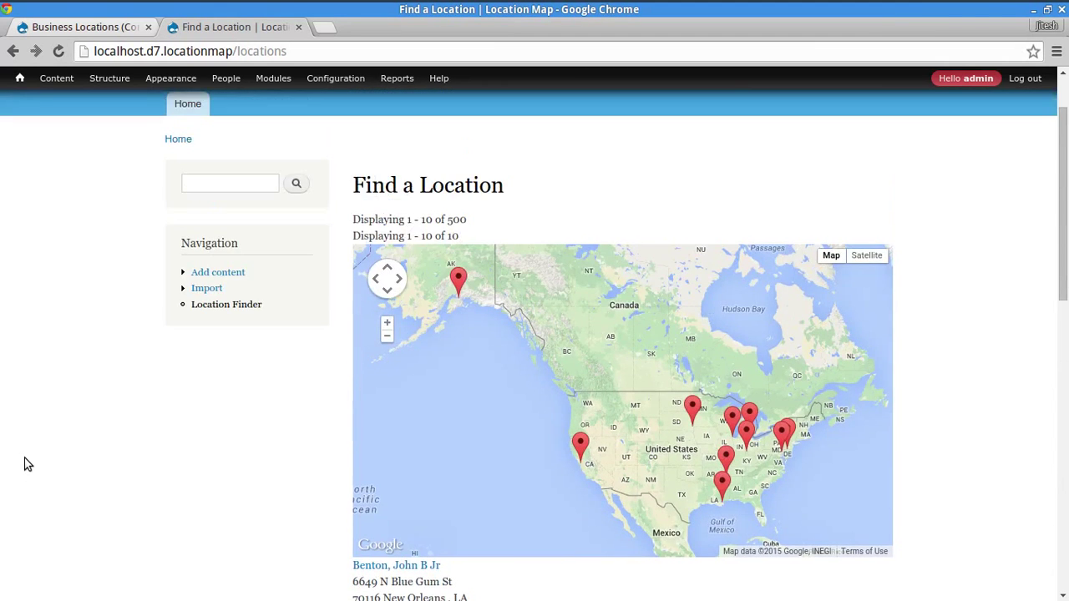
{"action": "scroll", "coordinate": [28, 464], "scroll_direction": "down", "scroll_amount": 3}
{"action": "scroll", "coordinate": [25, 464], "scroll_direction": "down", "scroll_amount": 7}
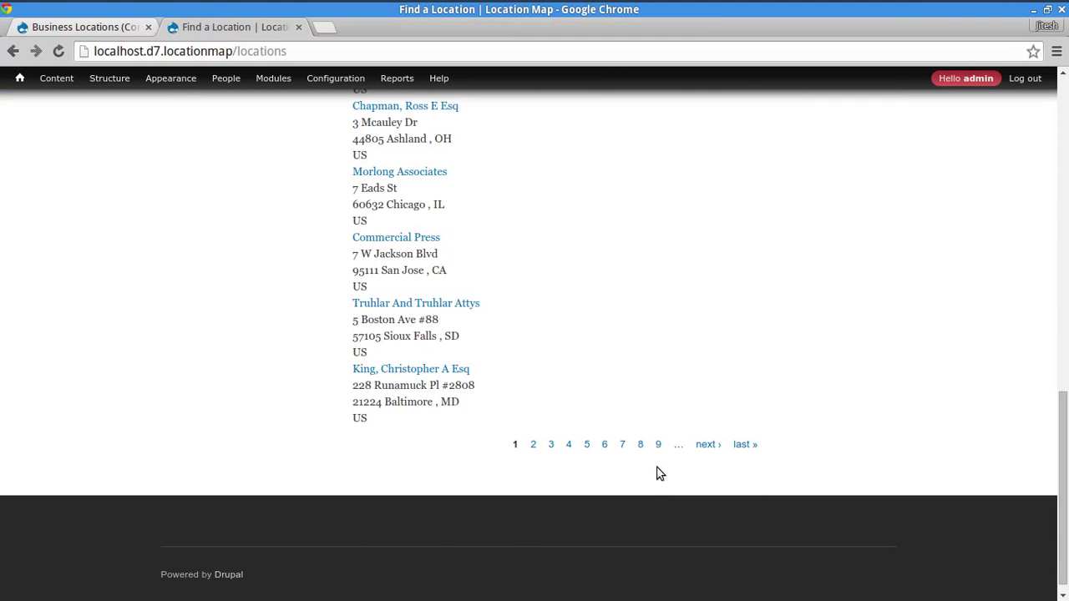
{"action": "left_click", "coordinate": [705, 445]}
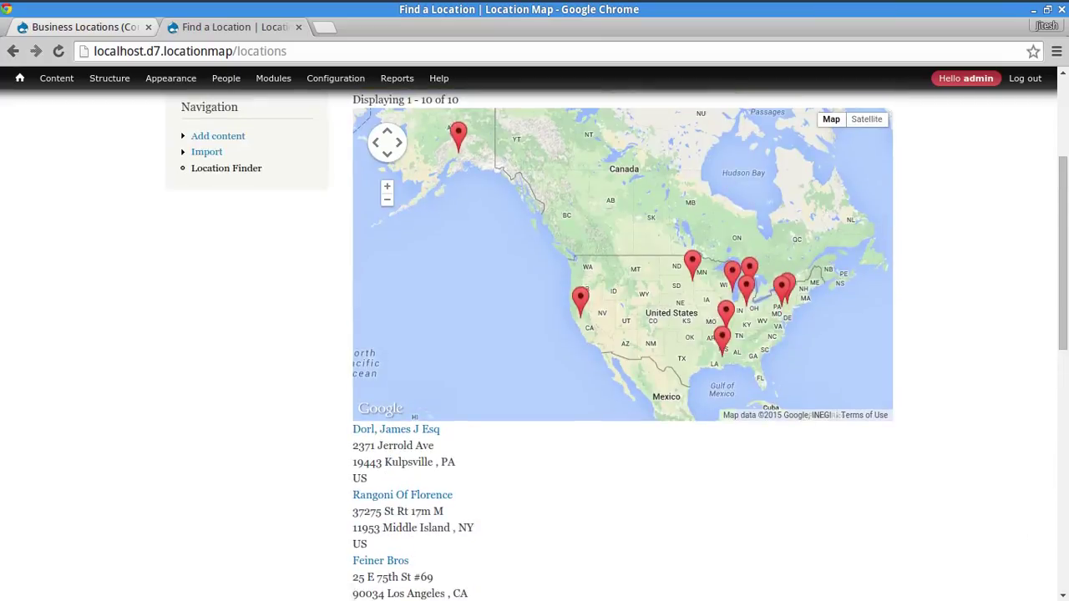
{"action": "scroll", "coordinate": [1009, 294], "scroll_direction": "up", "scroll_amount": 2}
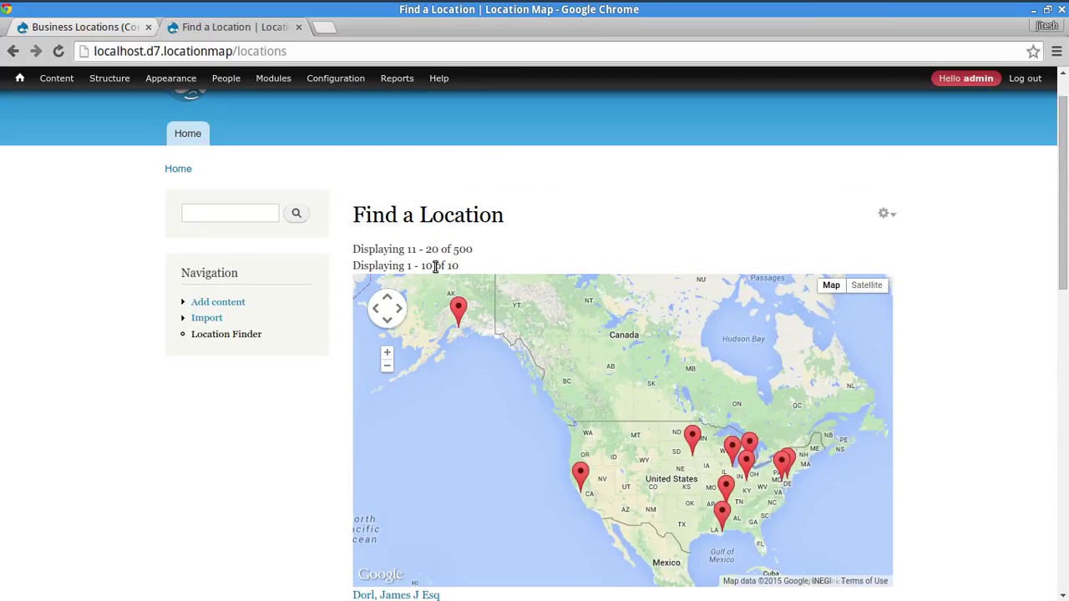
{"action": "left_click_drag", "start_coordinate": [423, 266], "coordinate": [459, 265]}
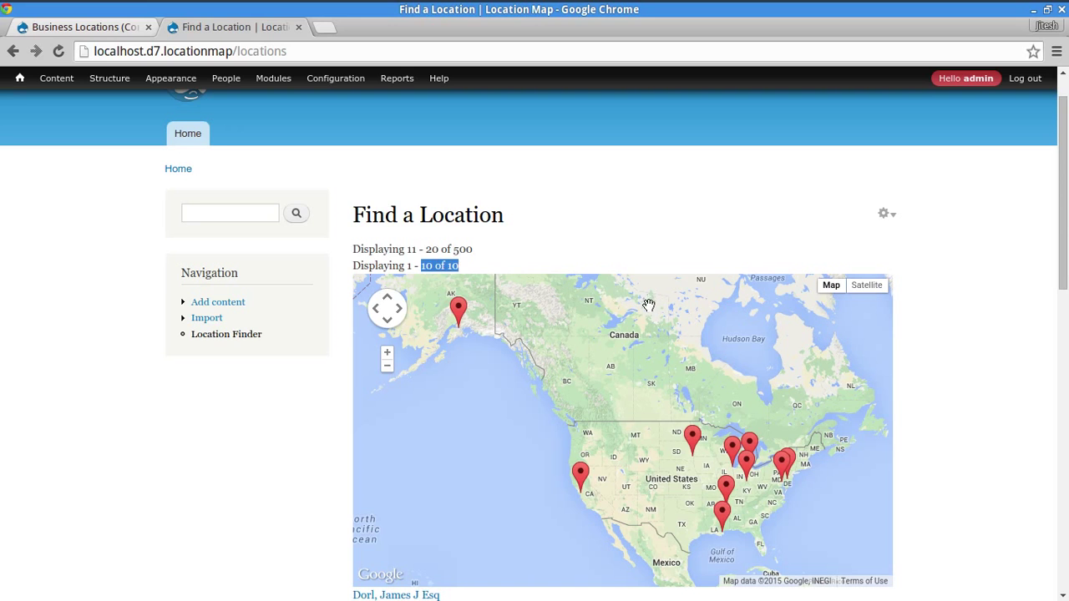
{"action": "left_click", "coordinate": [1021, 326]}
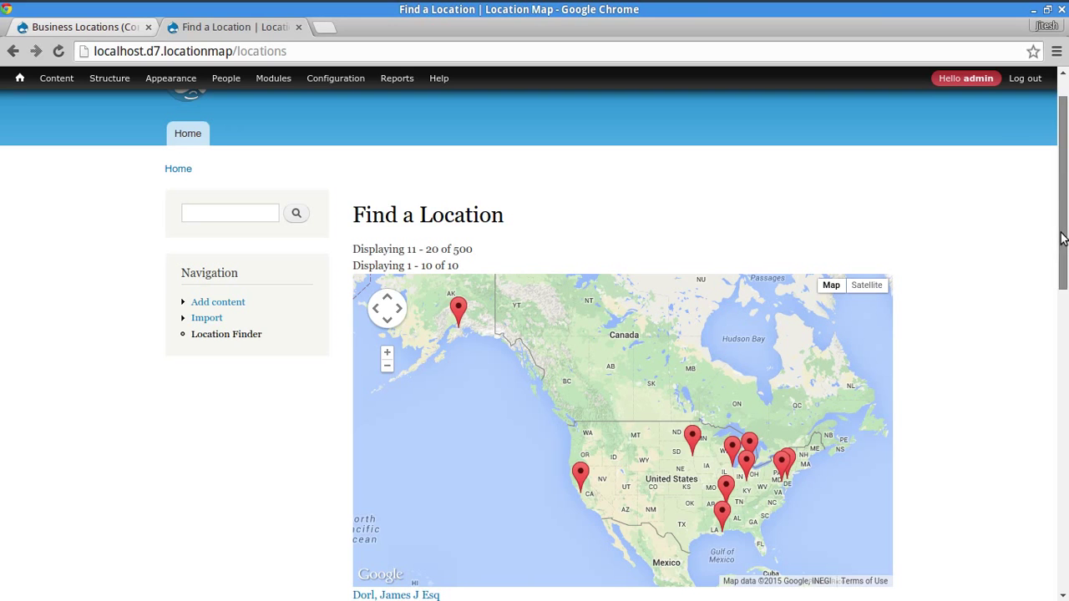
- Go to the third page of locations and pan the map to bring Alaska into view
{"action": "scroll", "coordinate": [1063, 209], "scroll_direction": "down", "scroll_amount": 8}
{"action": "scroll", "coordinate": [735, 506], "scroll_direction": "down", "scroll_amount": 2}
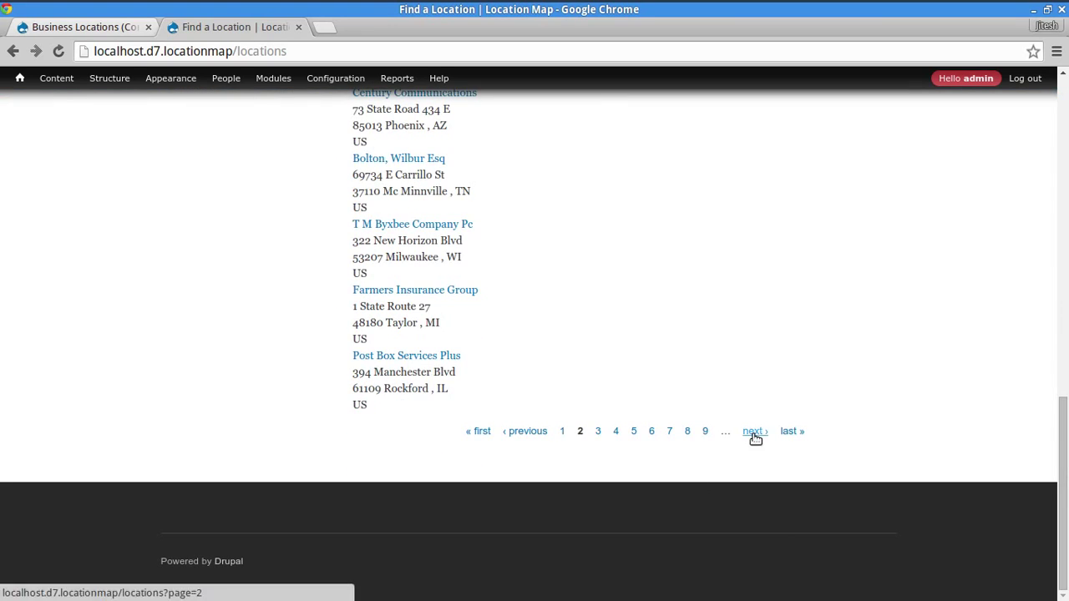
{"action": "left_click", "coordinate": [754, 431]}
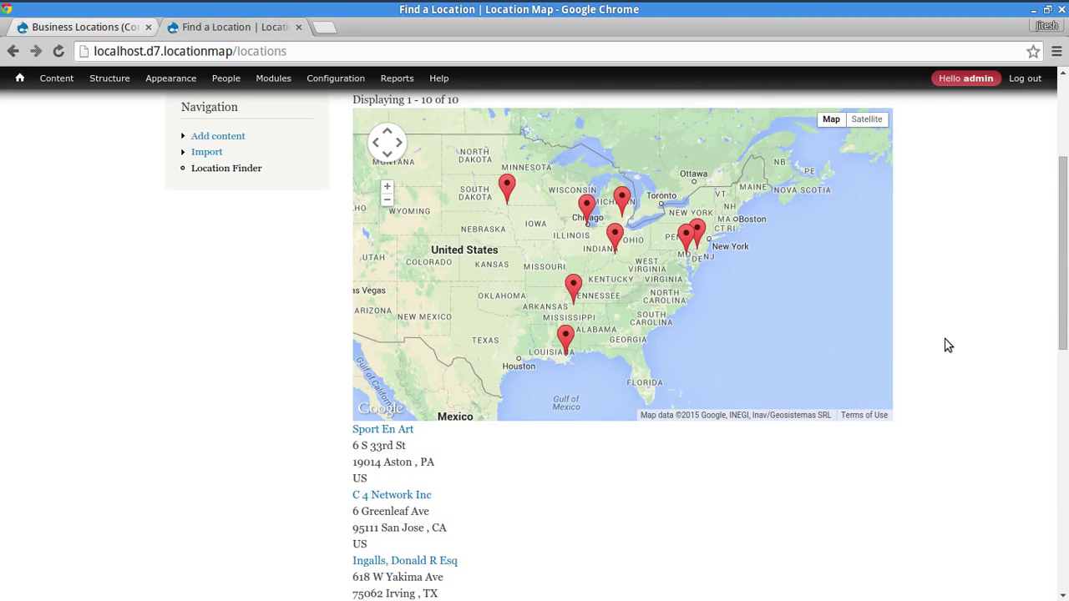
{"action": "scroll", "coordinate": [453, 346], "scroll_direction": "down", "scroll_amount": 1}
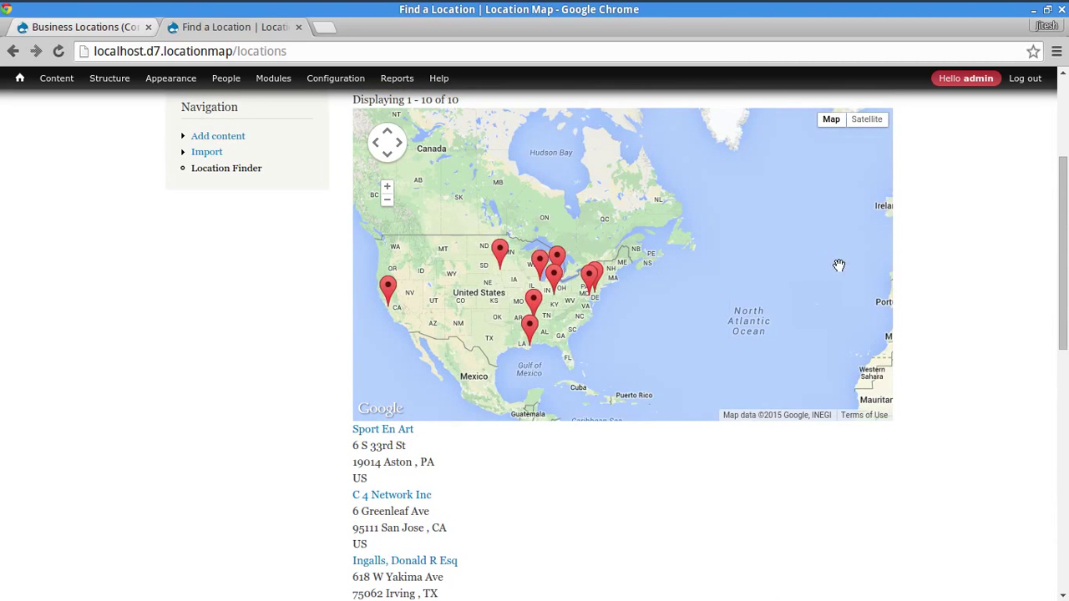
{"action": "left_click_drag", "start_coordinate": [501, 273], "coordinate": [731, 306]}
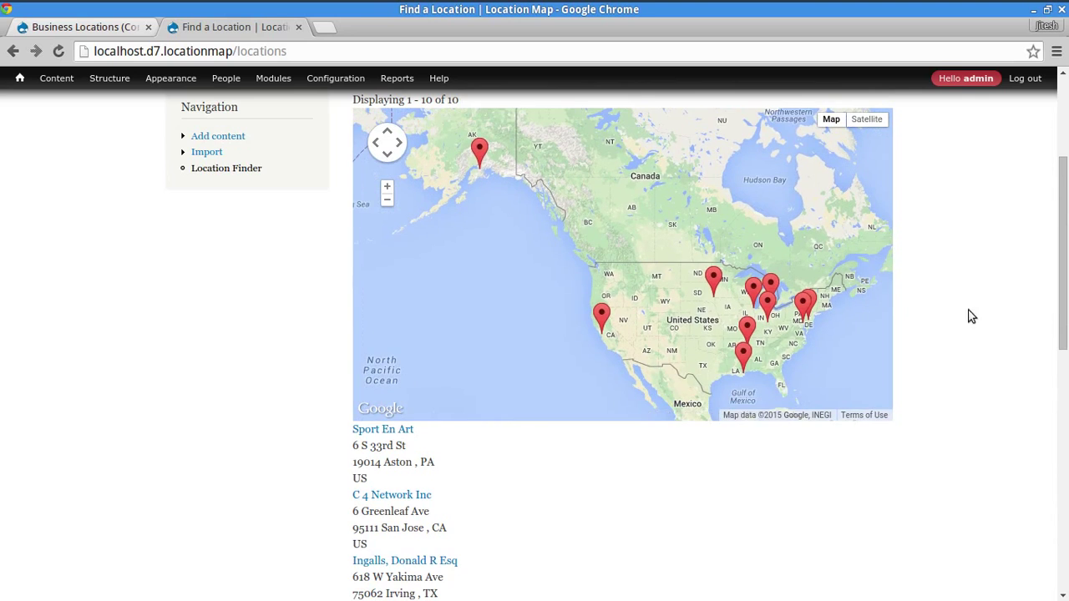
{"action": "scroll", "coordinate": [963, 284], "scroll_direction": "up", "scroll_amount": 2}
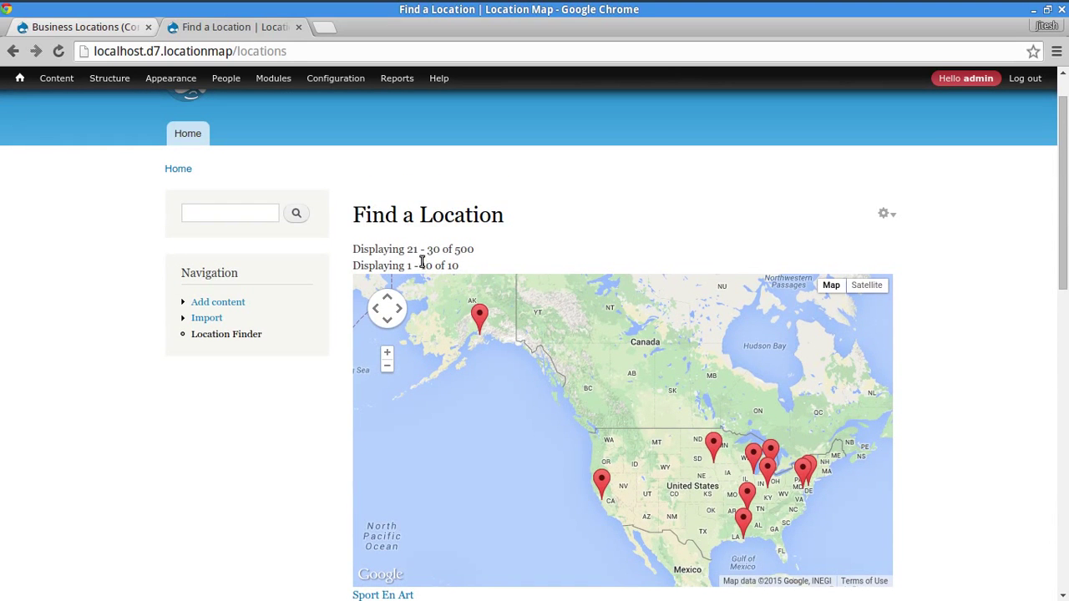
{"action": "scroll", "coordinate": [350, 277], "scroll_direction": "down", "scroll_amount": 2}
{"action": "left_click_drag", "start_coordinate": [407, 423], "coordinate": [563, 565]}
{"action": "left_click", "coordinate": [563, 564]}
{"action": "scroll", "coordinate": [302, 352], "scroll_direction": "up", "scroll_amount": 3}
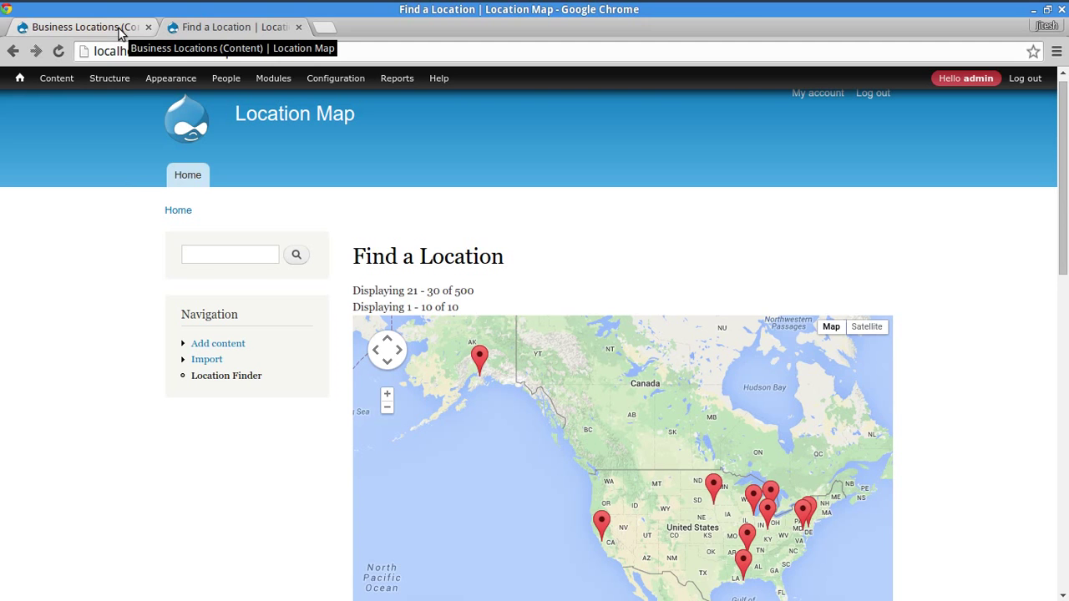
{"action": "left_click", "coordinate": [119, 32]}
- Add the Location: Distance / Proximity filter to the Business Locations view for all displays
{"action": "scroll", "coordinate": [525, 276], "scroll_direction": "down", "scroll_amount": 2}
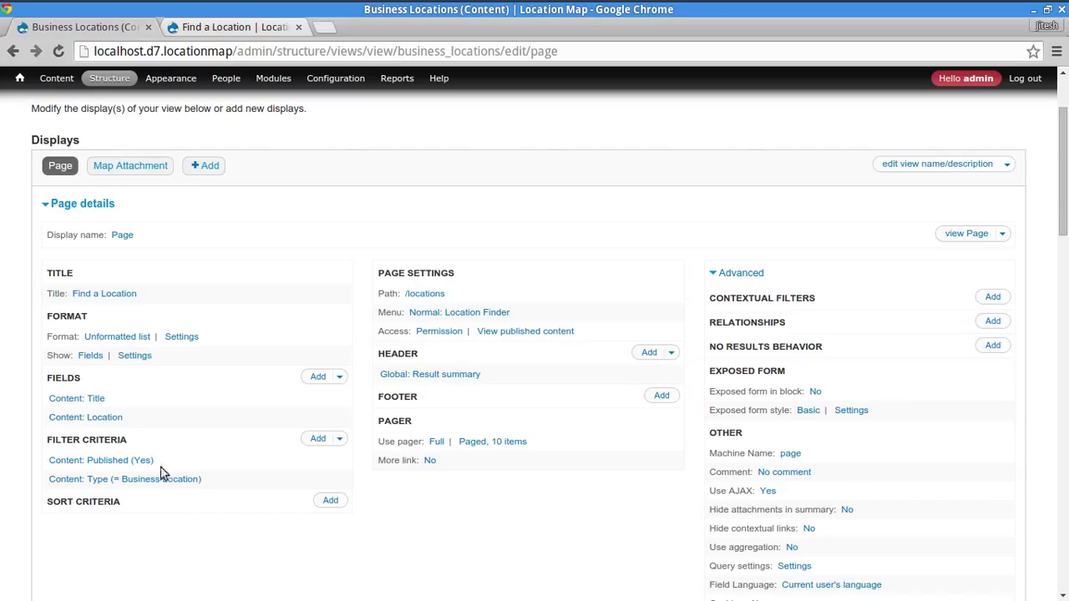
{"action": "double_click", "coordinate": [96, 436]}
{"action": "left_click", "coordinate": [175, 566]}
{"action": "left_click", "coordinate": [71, 171]}
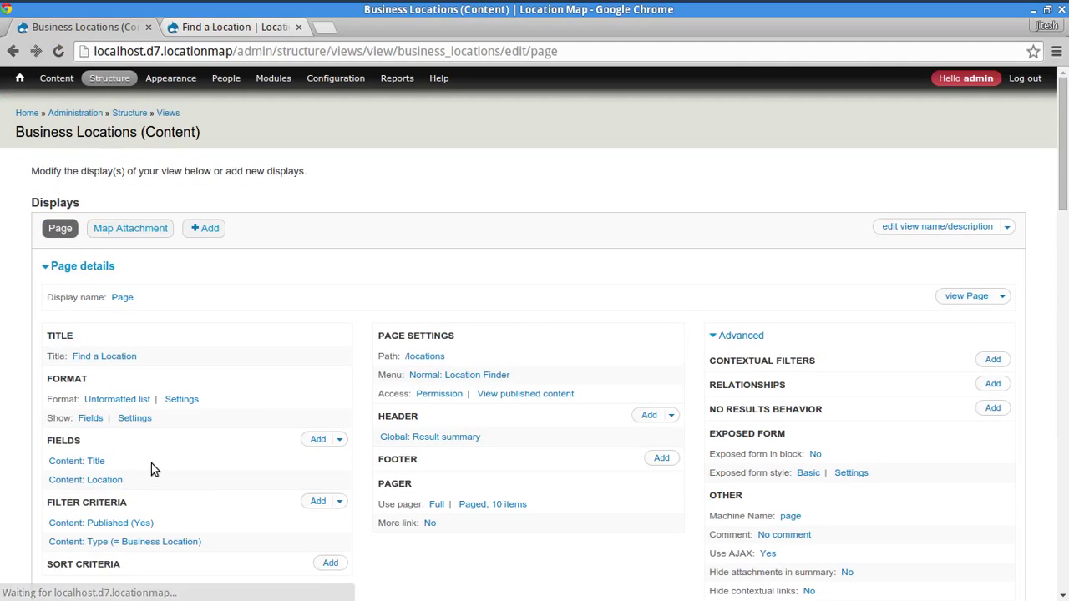
{"action": "scroll", "coordinate": [418, 432], "scroll_direction": "down", "scroll_amount": 3}
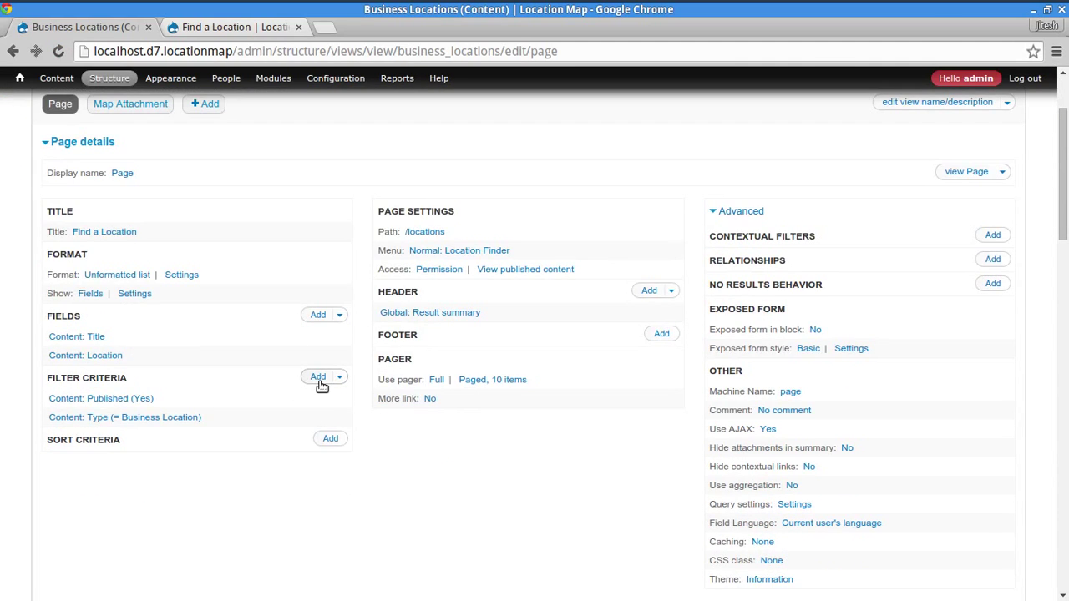
{"action": "left_click", "coordinate": [319, 378]}
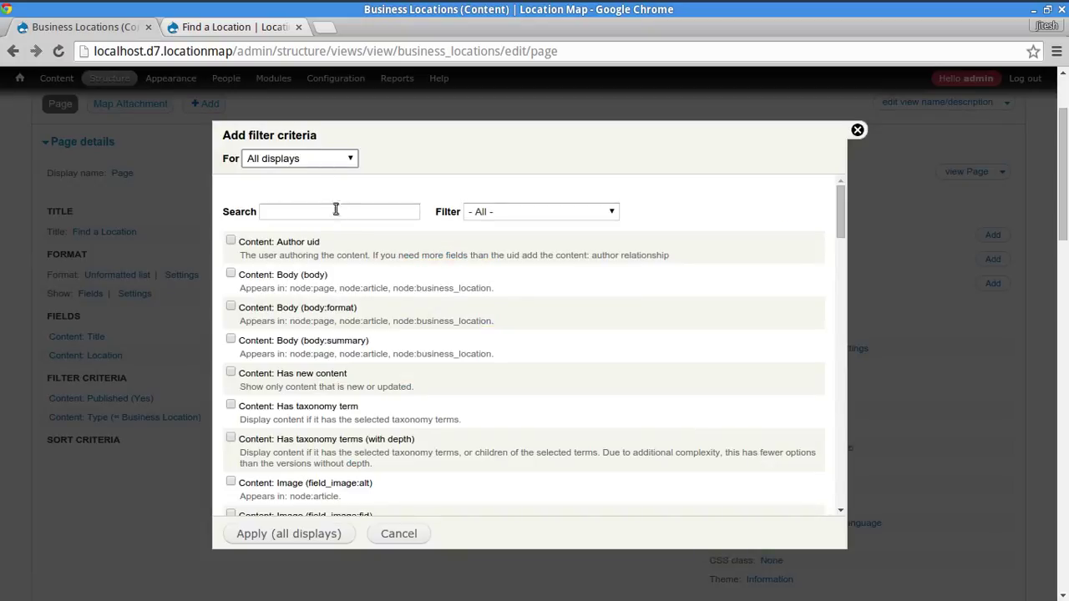
{"action": "left_click", "coordinate": [339, 211]}
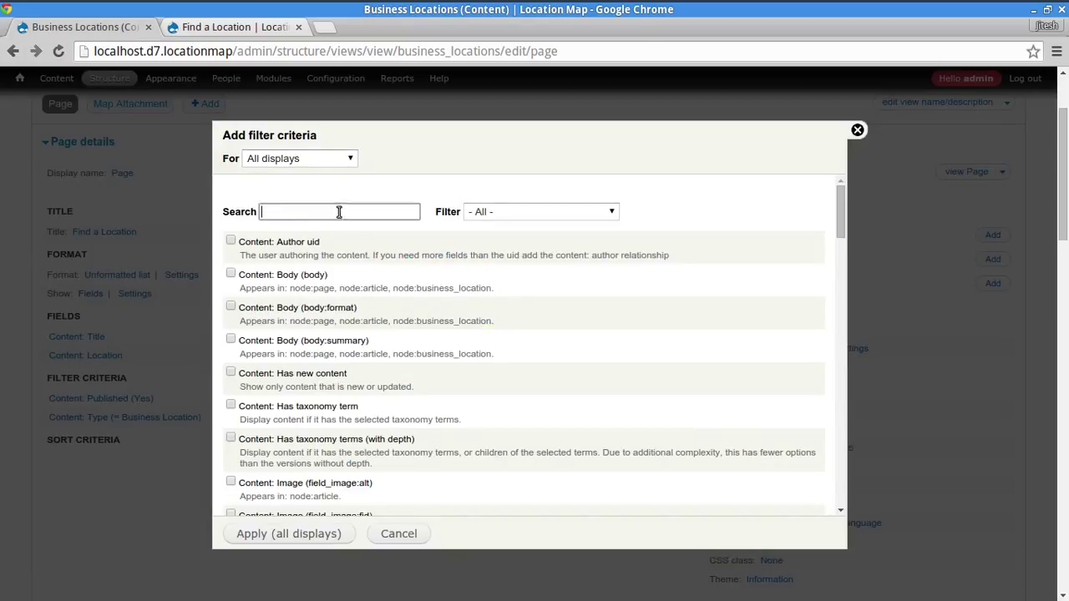
{"action": "type", "text": "dist"}
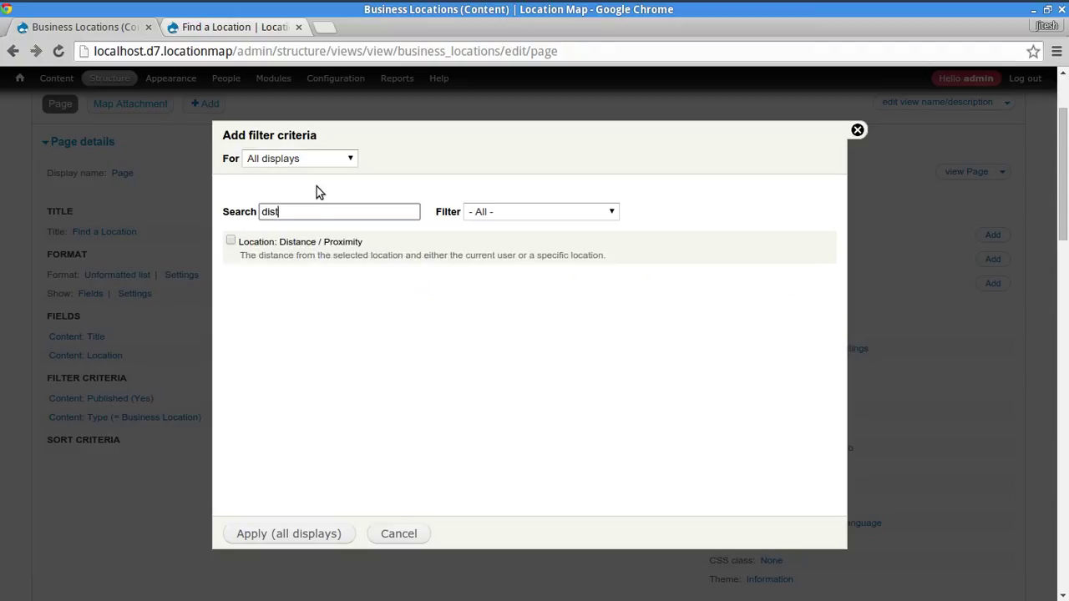
{"action": "left_click", "coordinate": [231, 241]}
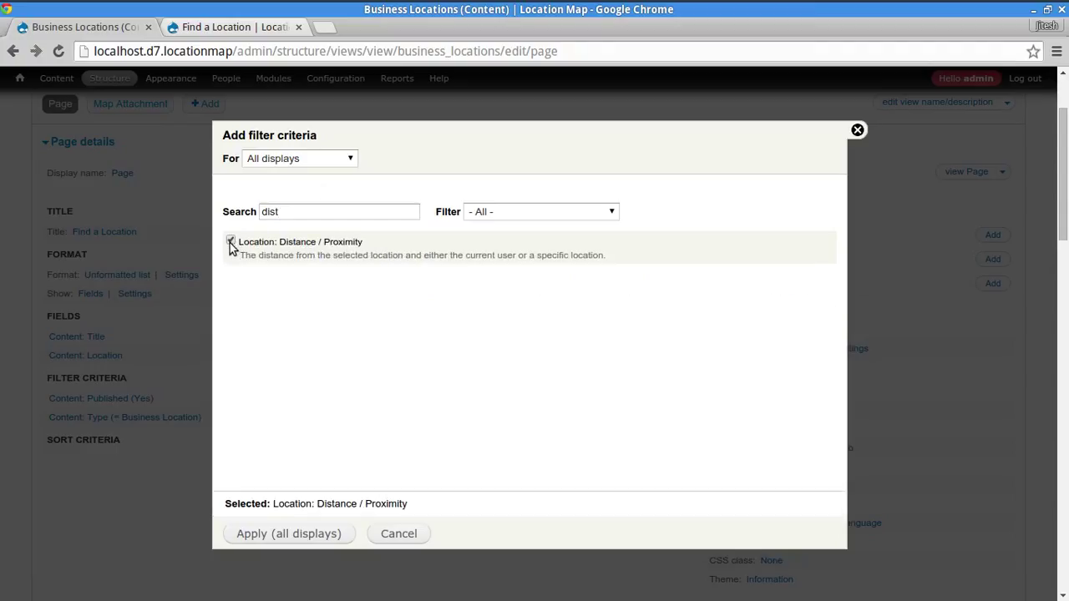
{"action": "left_click", "coordinate": [332, 539]}
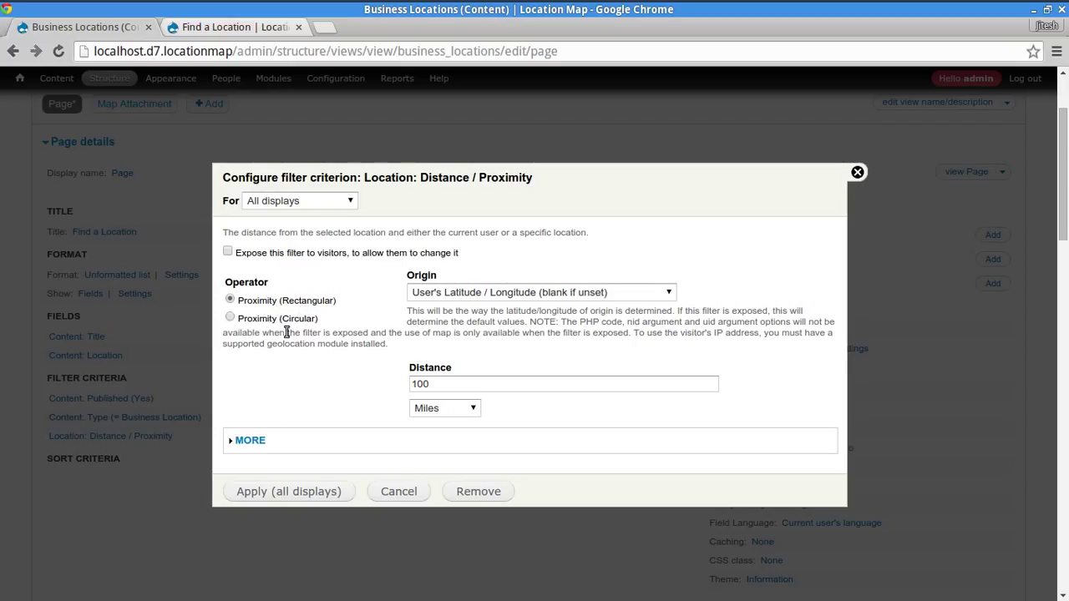
- Expose the proximity filter to visitors with a circular check, keeping the 100-mile distance
{"action": "left_click", "coordinate": [235, 321]}
{"action": "scroll", "coordinate": [293, 336], "scroll_direction": "up", "scroll_amount": 2}
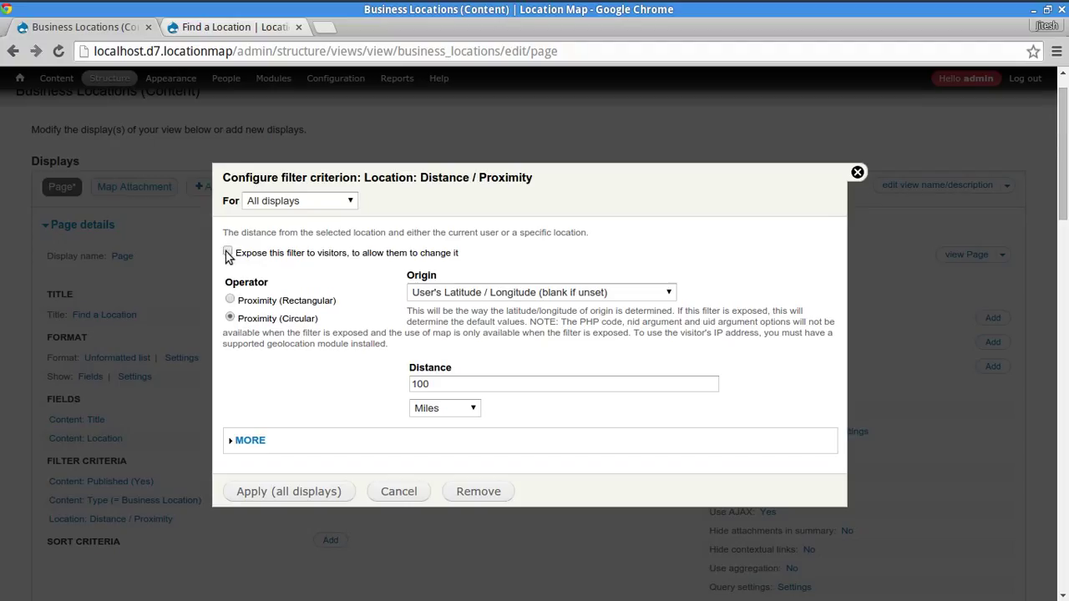
{"action": "left_click", "coordinate": [228, 253]}
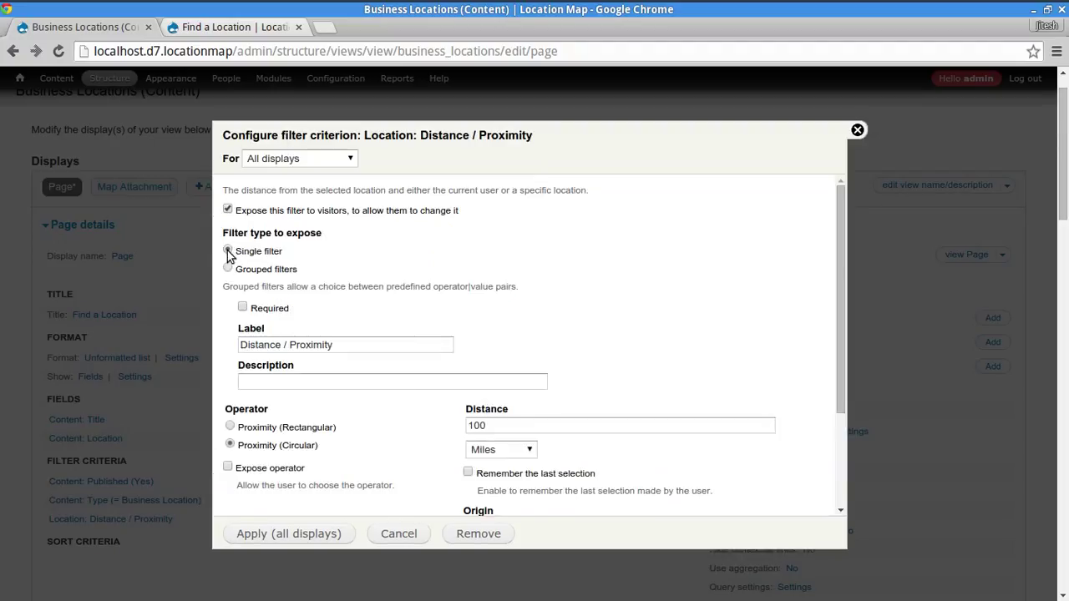
{"action": "scroll", "coordinate": [779, 358], "scroll_direction": "down", "scroll_amount": 2}
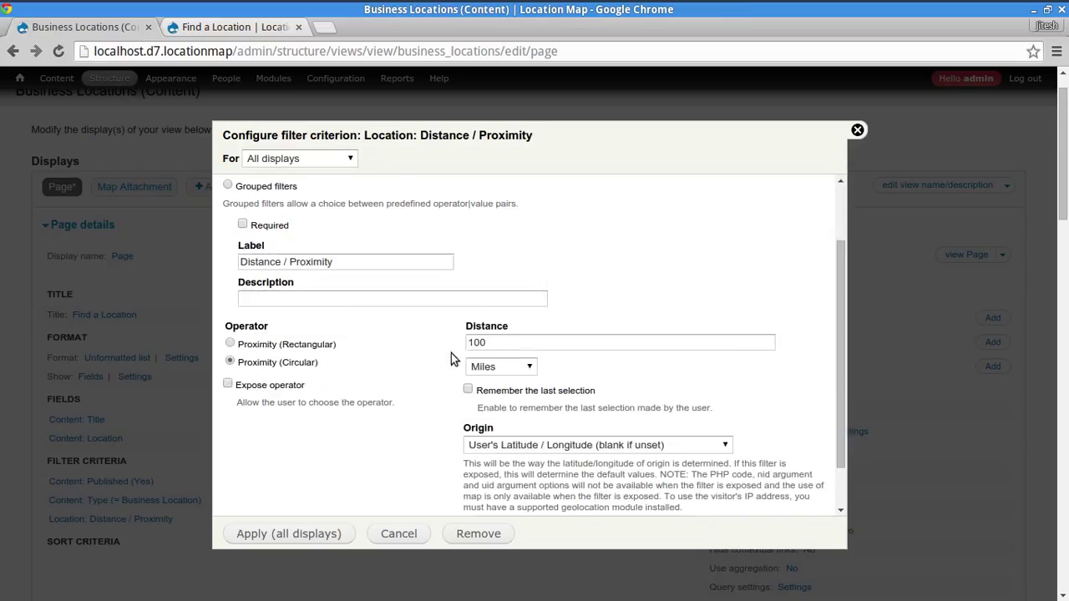
{"action": "double_click", "coordinate": [525, 345]}
{"action": "left_click", "coordinate": [826, 338]}
- Base the filter origin on a postal code, defaulting to 32256
{"action": "left_click", "coordinate": [504, 447]}
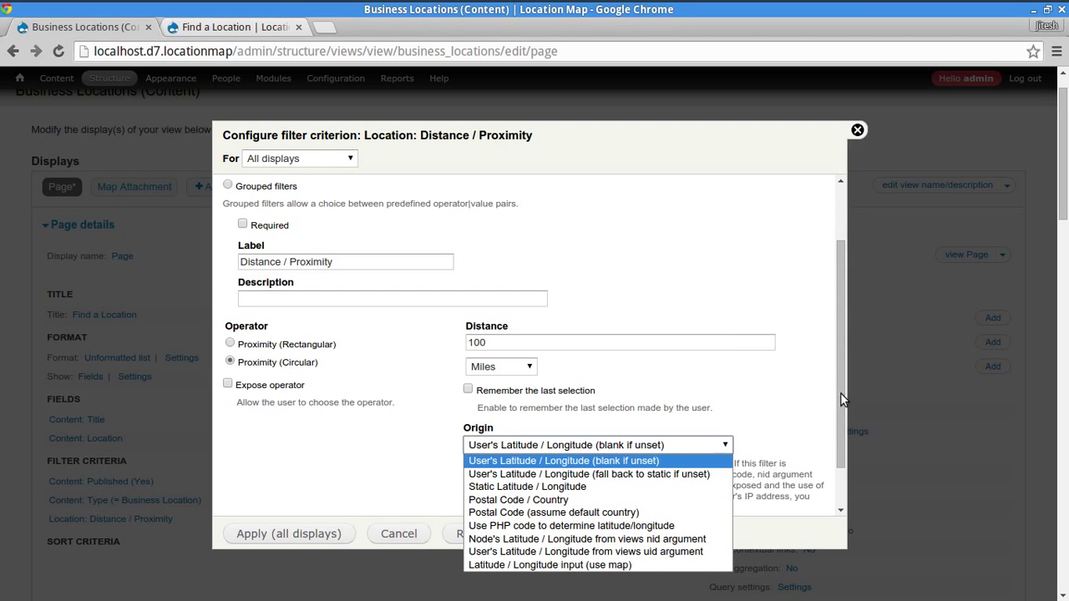
{"action": "left_click", "coordinate": [744, 436]}
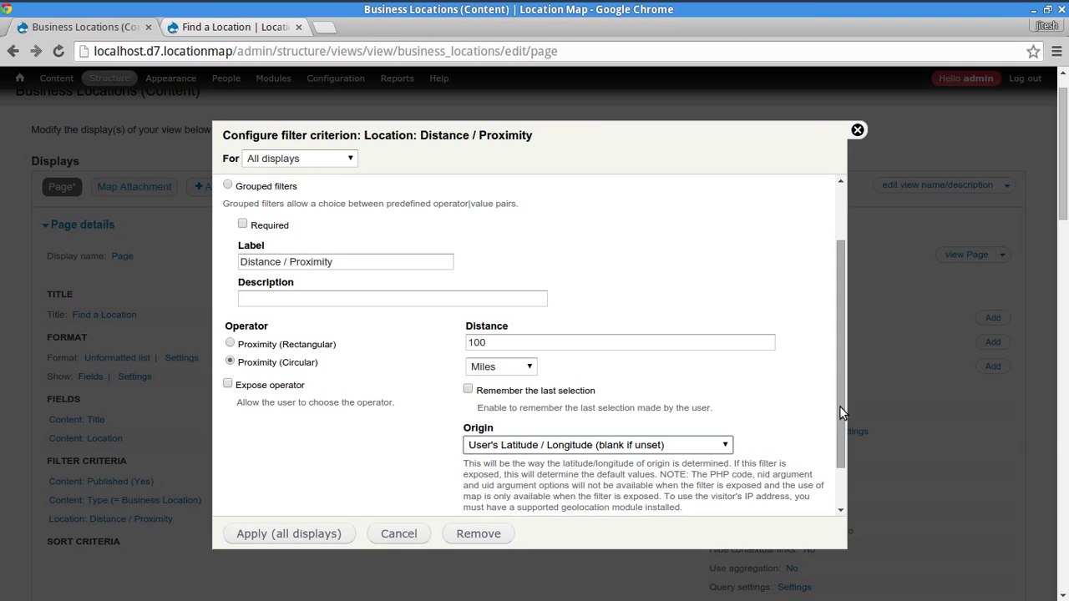
{"action": "left_click_drag", "start_coordinate": [840, 406], "coordinate": [836, 495]}
{"action": "left_click", "coordinate": [698, 390]}
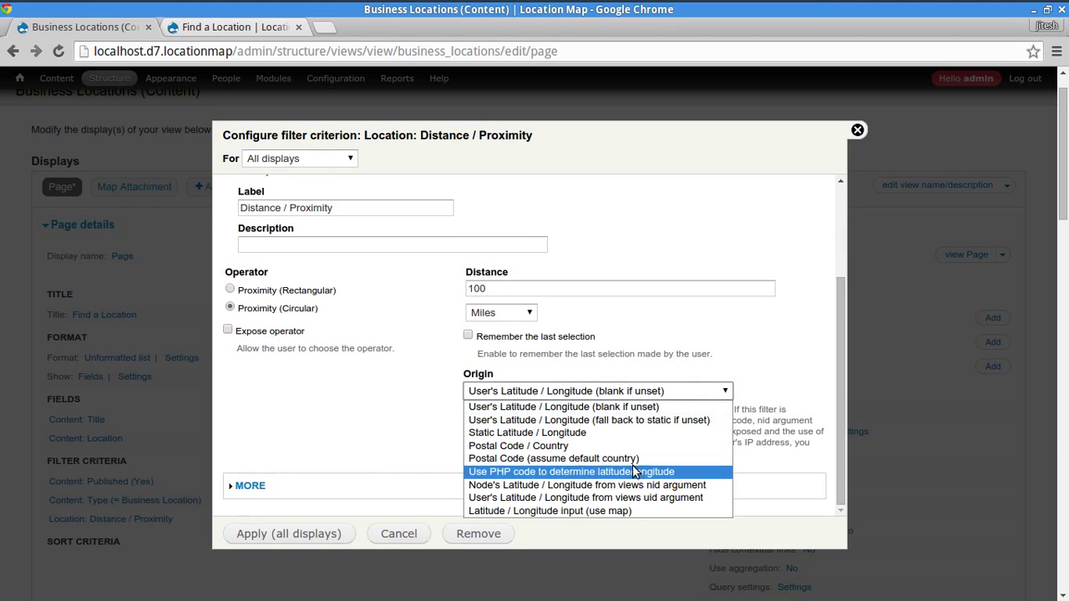
{"action": "left_click", "coordinate": [572, 460]}
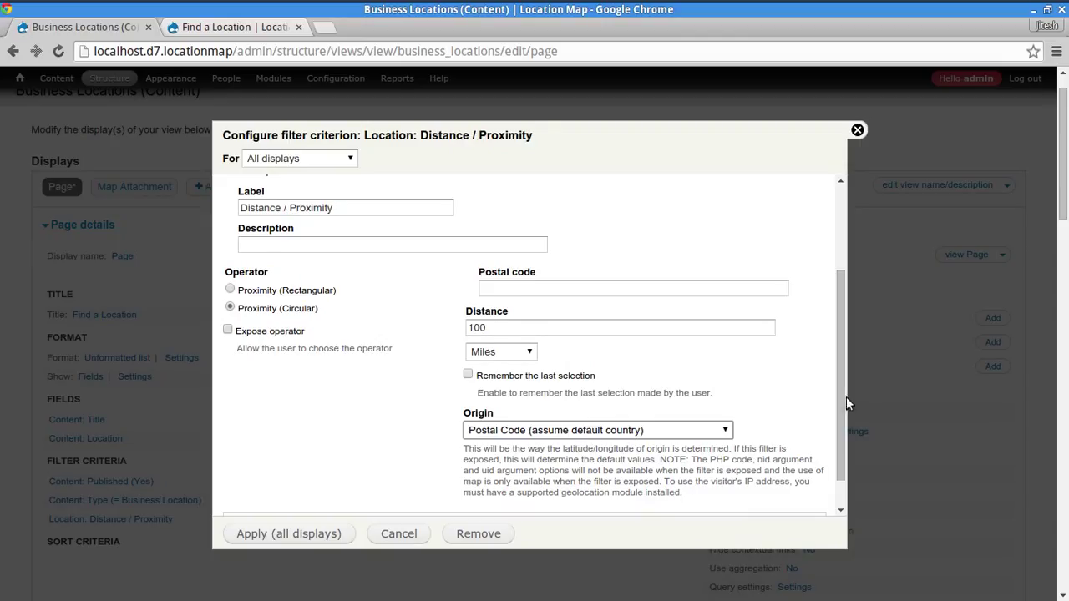
{"action": "mouse_move", "coordinate": [839, 394]}
{"action": "left_mouse_down"}
{"action": "mouse_move", "coordinate": [827, 438]}
{"action": "mouse_move", "coordinate": [840, 391]}
{"action": "left_mouse_up"}
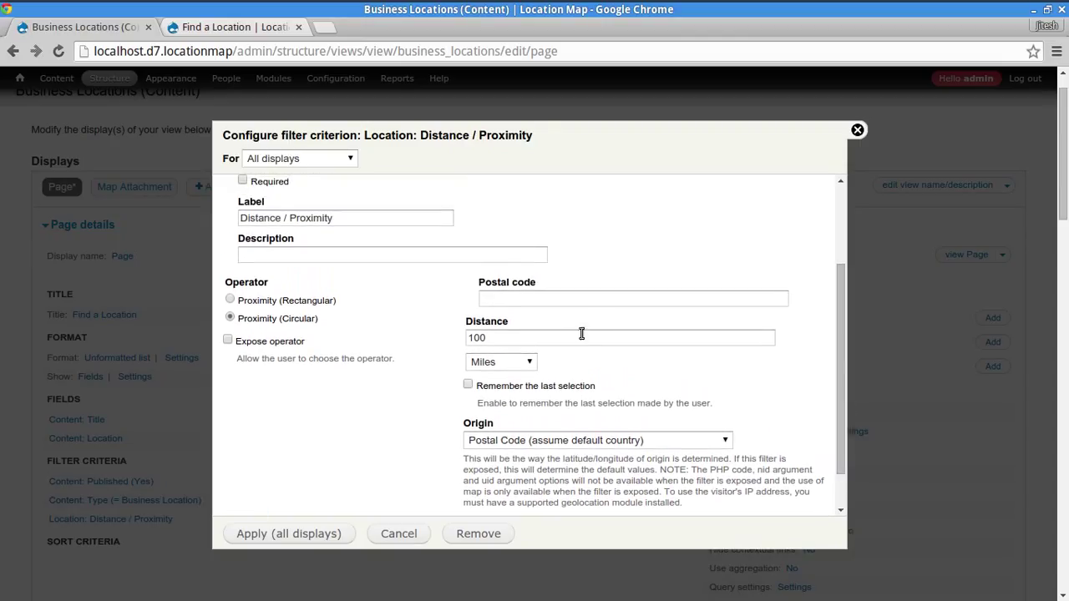
{"action": "left_click", "coordinate": [587, 299]}
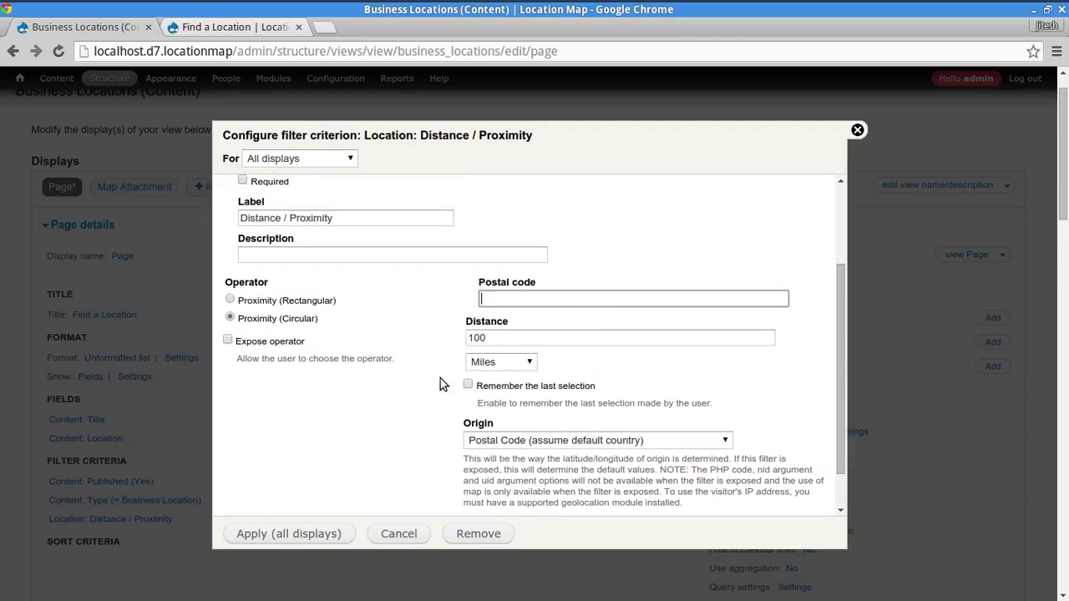
{"action": "type", "text": "32256"}
{"action": "left_click", "coordinate": [338, 394]}
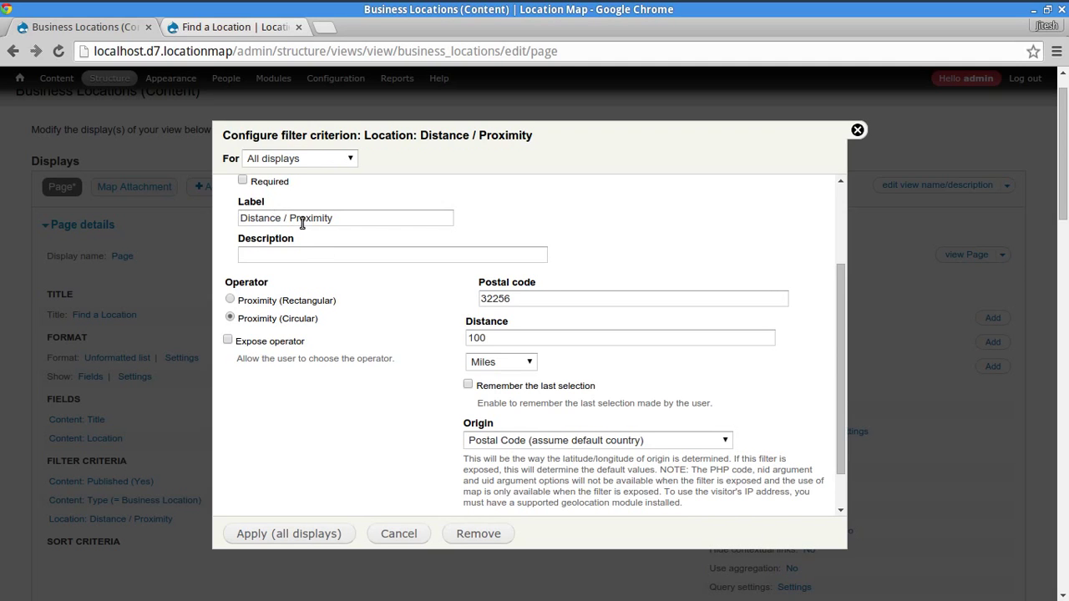
- Describe the filter as 'Search within a given radius of the given ZIP code' and apply to all displays
{"action": "left_click", "coordinate": [277, 219]}
{"action": "key", "text": "ctrl+a"}
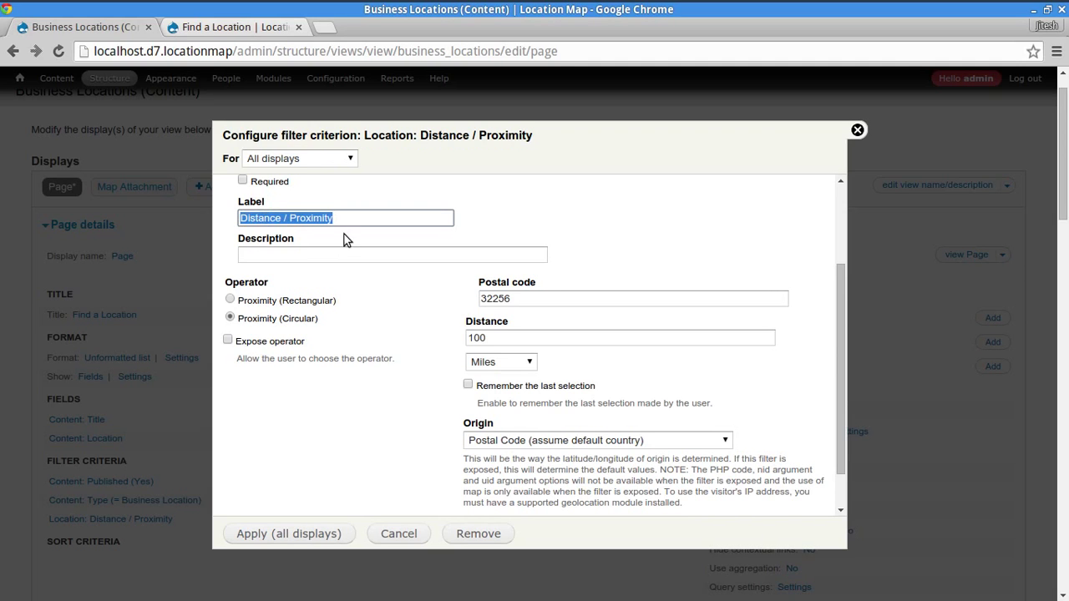
{"action": "left_click", "coordinate": [339, 255]}
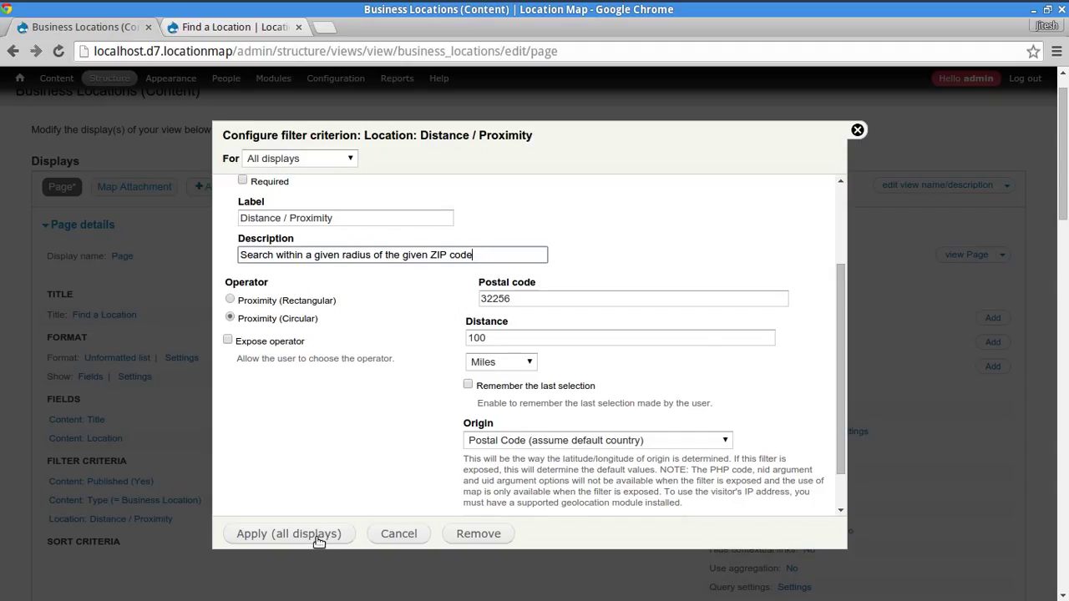
{"action": "left_click", "coordinate": [318, 542]}
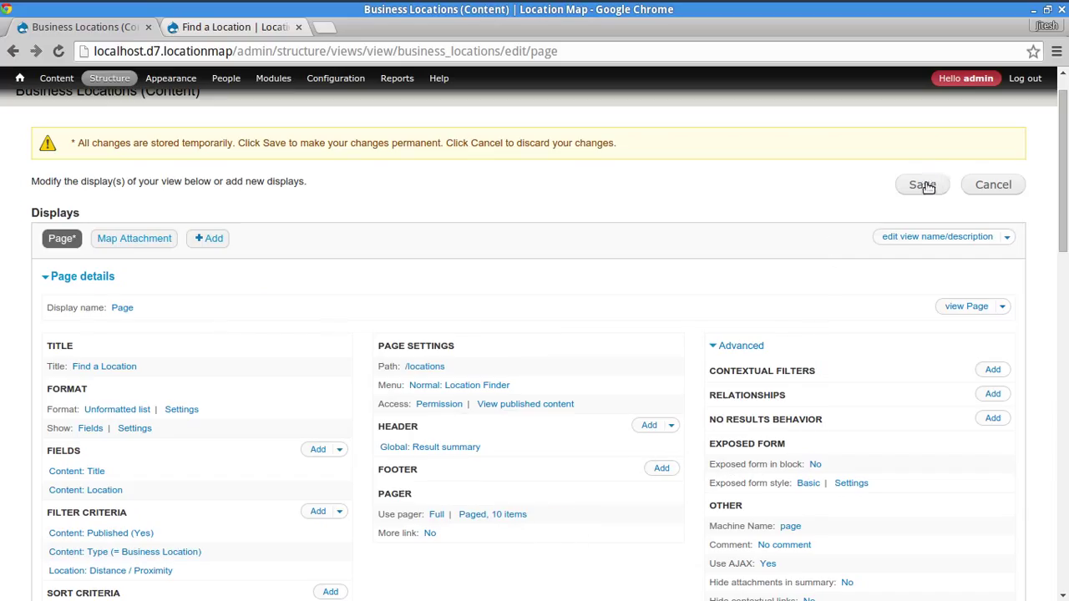
- Save the view and reload the Location Finder page at /locations
{"action": "left_click", "coordinate": [924, 186]}
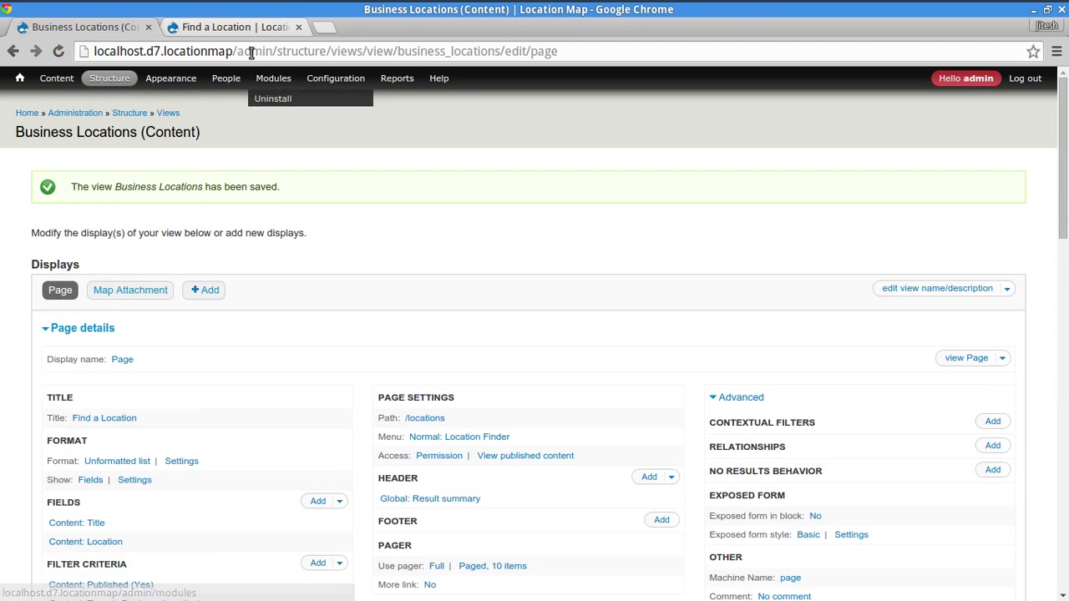
{"action": "left_click", "coordinate": [250, 30]}
{"action": "scroll", "coordinate": [225, 385], "scroll_direction": "down", "scroll_amount": 4}
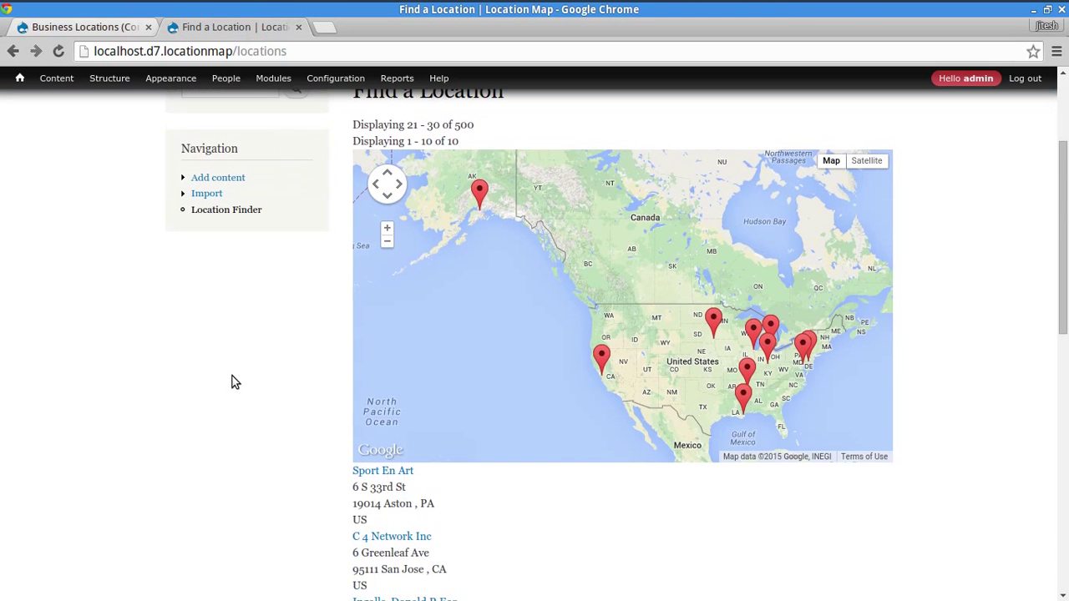
{"action": "scroll", "coordinate": [244, 373], "scroll_direction": "up", "scroll_amount": 1}
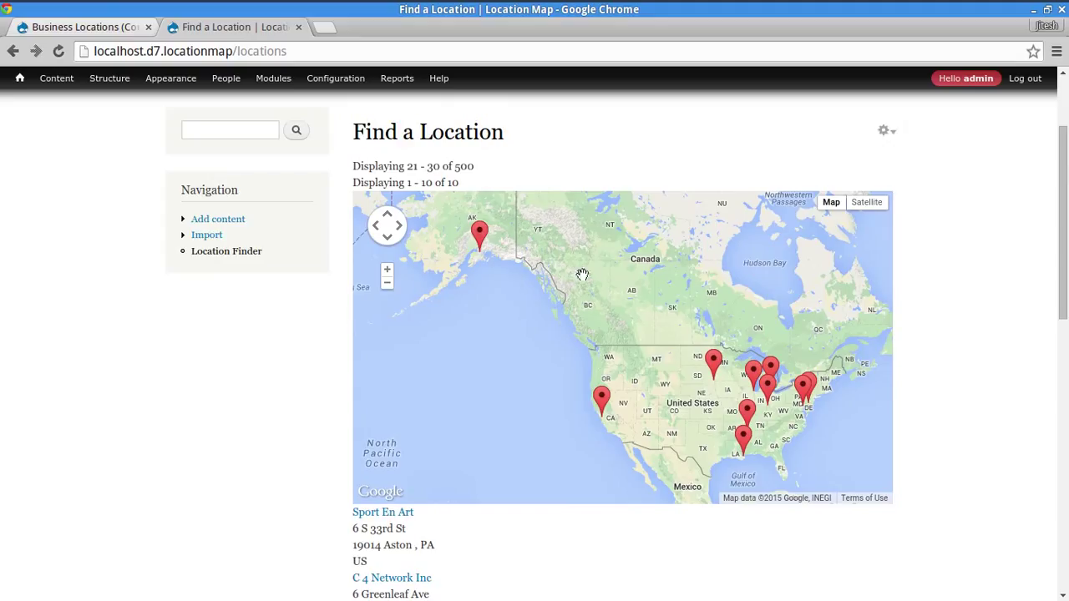
{"action": "left_click", "coordinate": [219, 252]}
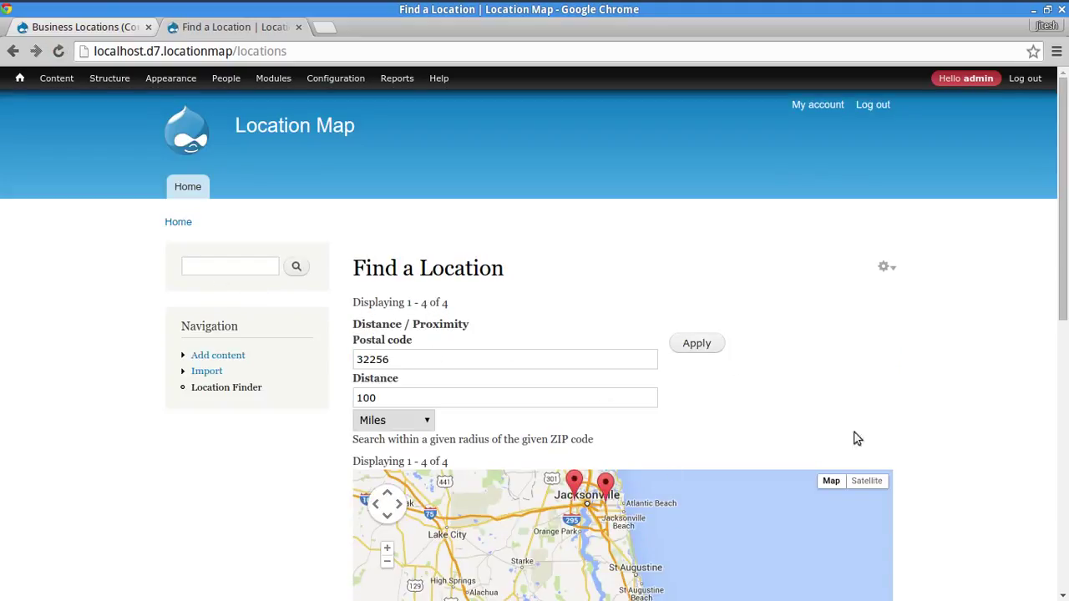
- Check the filter defaults of postal code 32256 within 100 miles and the 4 nearby results
{"action": "left_click", "coordinate": [470, 362]}
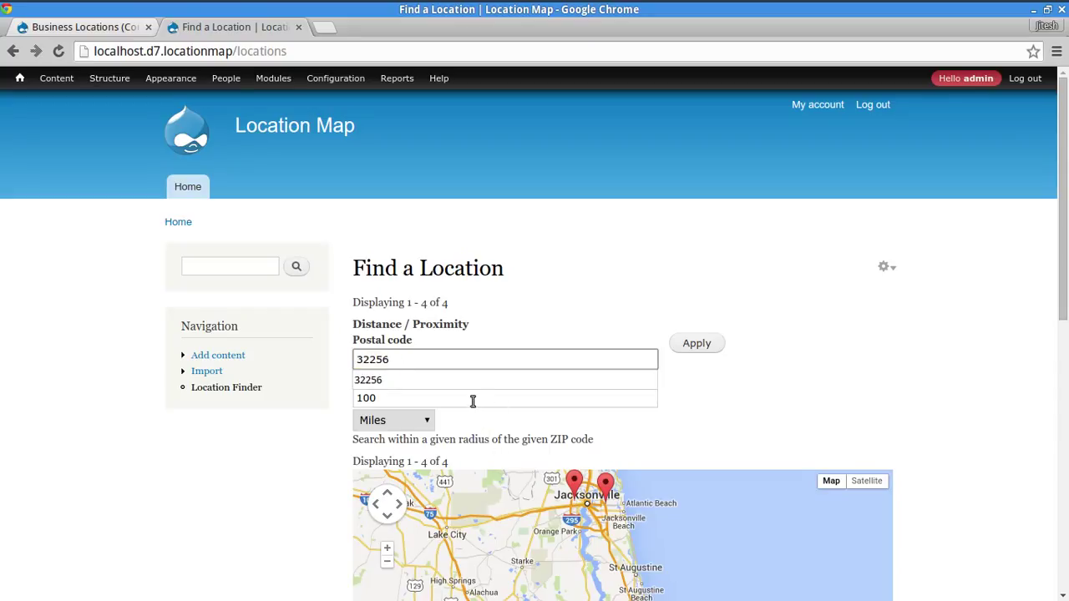
{"action": "left_click", "coordinate": [472, 401]}
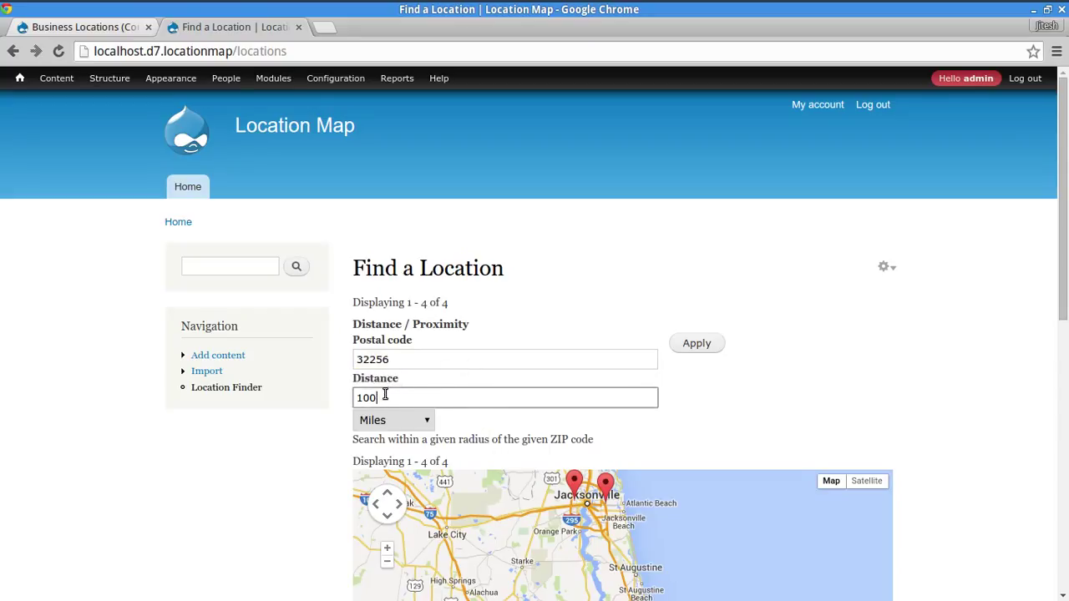
{"action": "left_click", "coordinate": [833, 415]}
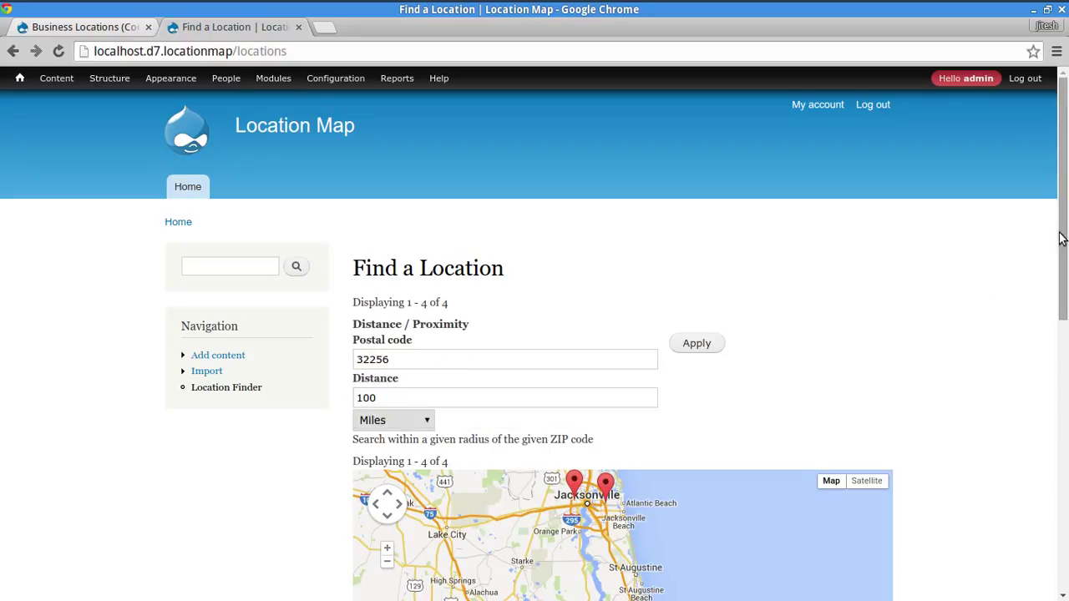
{"action": "left_click_drag", "start_coordinate": [1061, 239], "coordinate": [1062, 540]}
{"action": "left_click_drag", "start_coordinate": [441, 204], "coordinate": [492, 422]}
{"action": "left_click", "coordinate": [574, 442]}
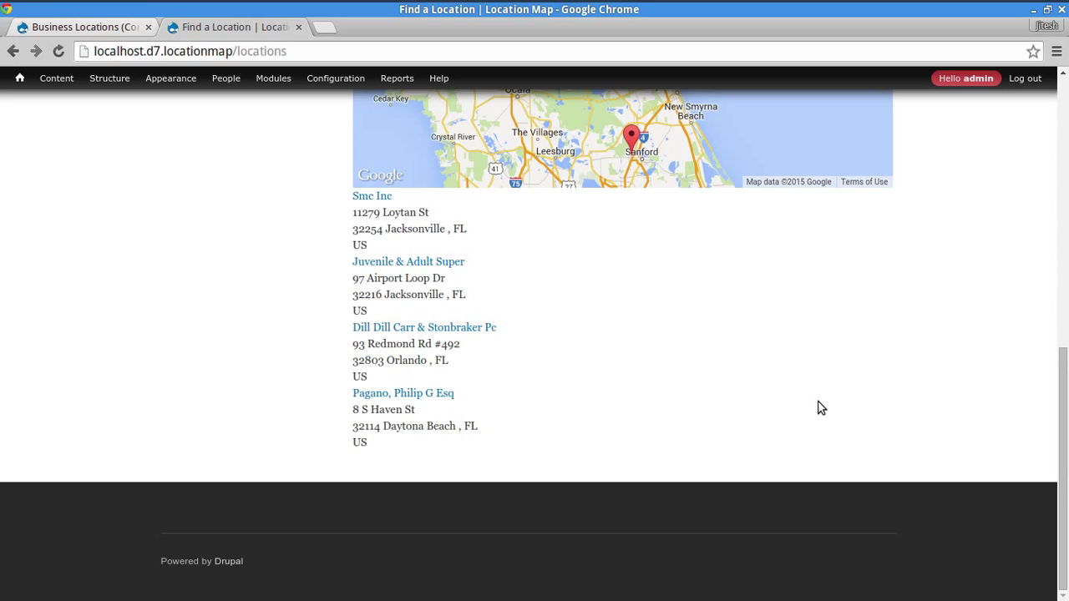
- Pan the map to show the Daytona and Sanford pins, then select the 32256 postal code
{"action": "scroll", "coordinate": [818, 408], "scroll_direction": "up", "scroll_amount": 4}
{"action": "scroll", "coordinate": [567, 275], "scroll_direction": "up", "scroll_amount": 1}
{"action": "scroll", "coordinate": [777, 272], "scroll_direction": "down", "scroll_amount": 1}
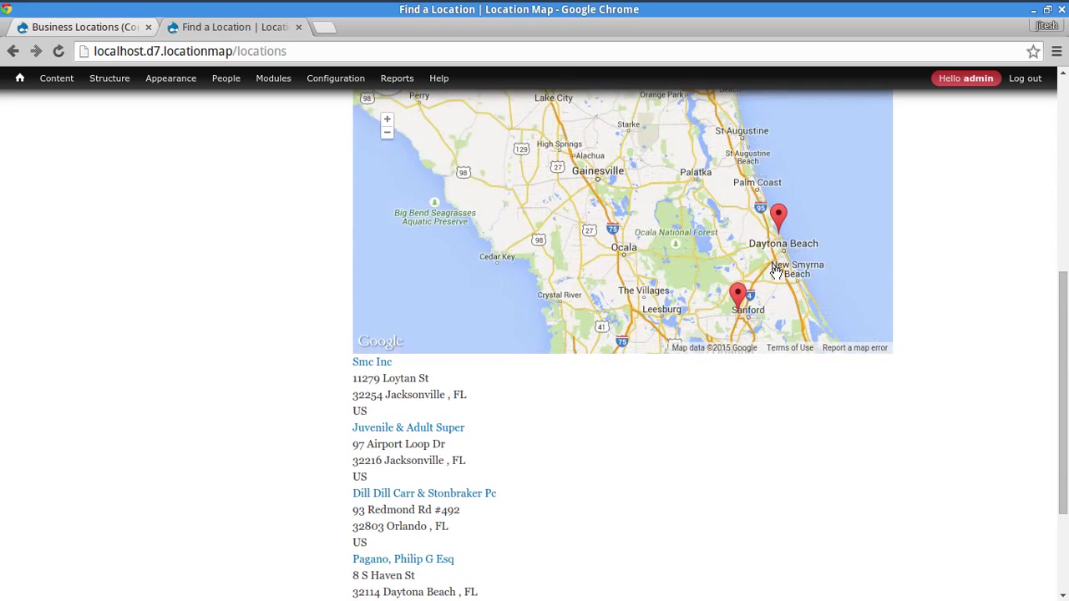
{"action": "scroll", "coordinate": [777, 271], "scroll_direction": "down", "scroll_amount": 2}
{"action": "scroll", "coordinate": [960, 279], "scroll_direction": "up", "scroll_amount": 5}
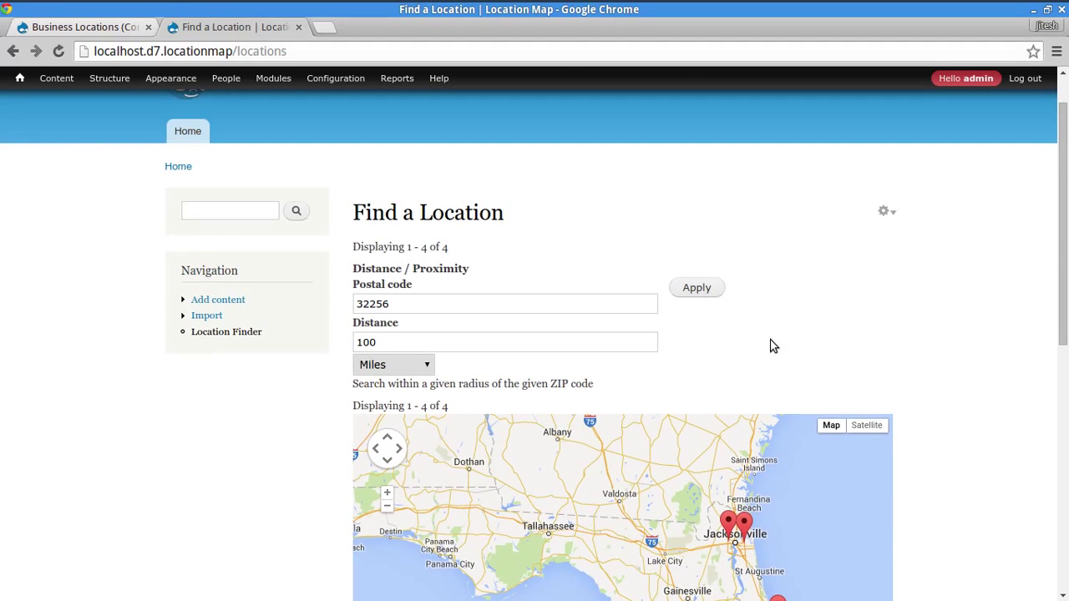
{"action": "scroll", "coordinate": [986, 326], "scroll_direction": "down", "scroll_amount": 4}
{"action": "scroll", "coordinate": [845, 545], "scroll_direction": "down", "scroll_amount": 2}
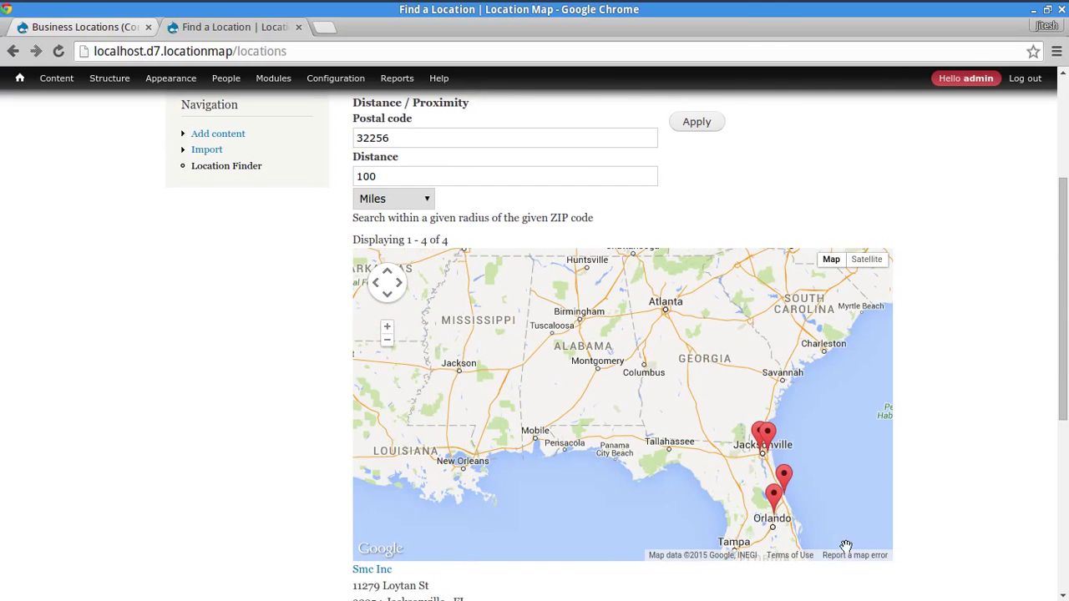
{"action": "scroll", "coordinate": [972, 461], "scroll_direction": "down", "scroll_amount": 4}
{"action": "scroll", "coordinate": [949, 339], "scroll_direction": "up", "scroll_amount": 3}
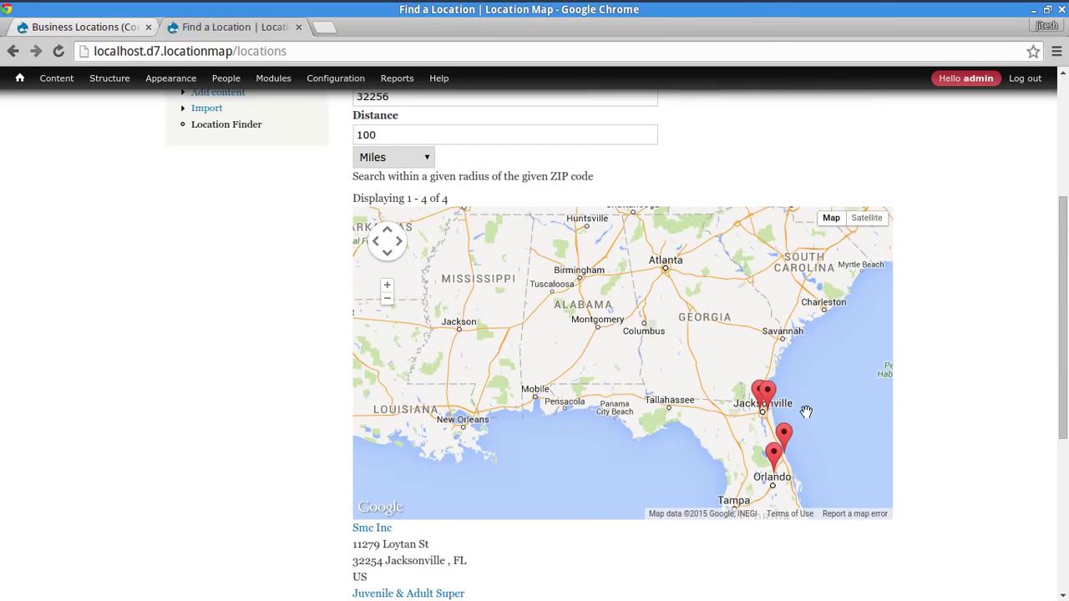
{"action": "scroll", "coordinate": [811, 423], "scroll_direction": "up", "scroll_amount": 2}
{"action": "left_click_drag", "start_coordinate": [706, 461], "coordinate": [653, 303]}
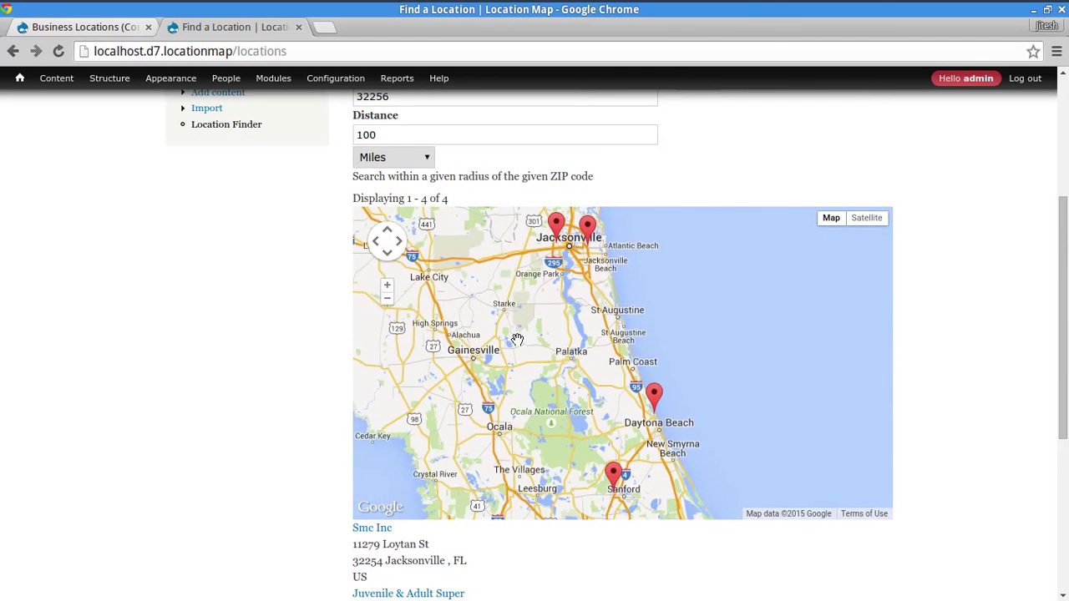
{"action": "scroll", "coordinate": [751, 306], "scroll_direction": "up", "scroll_amount": 4}
{"action": "double_click", "coordinate": [497, 261]}
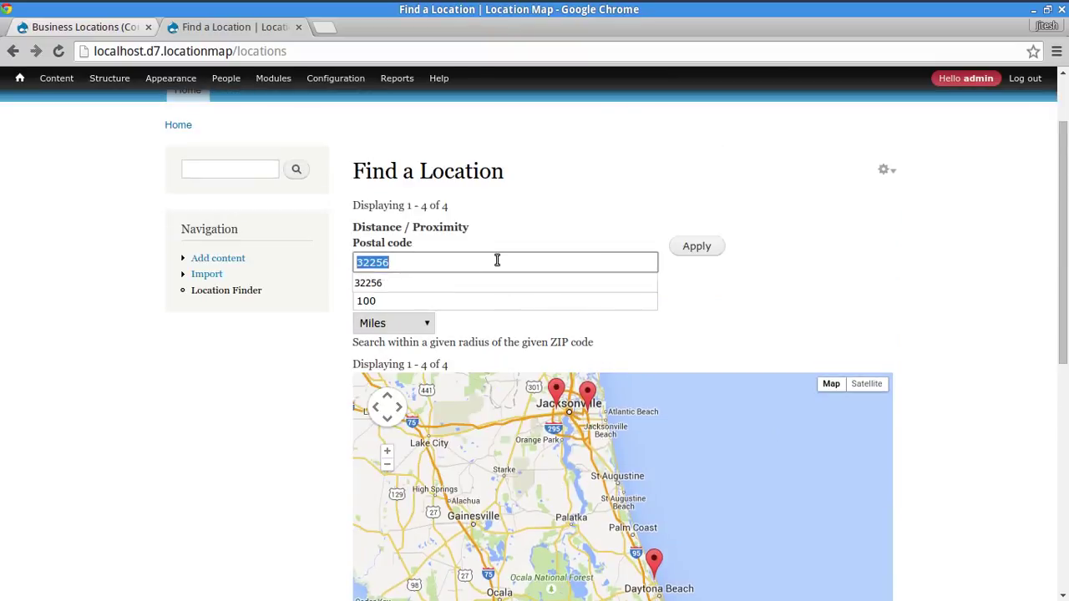
- Search for locations near postal code 19090
{"action": "type", "text": "19090"}
{"action": "left_click", "coordinate": [790, 296]}
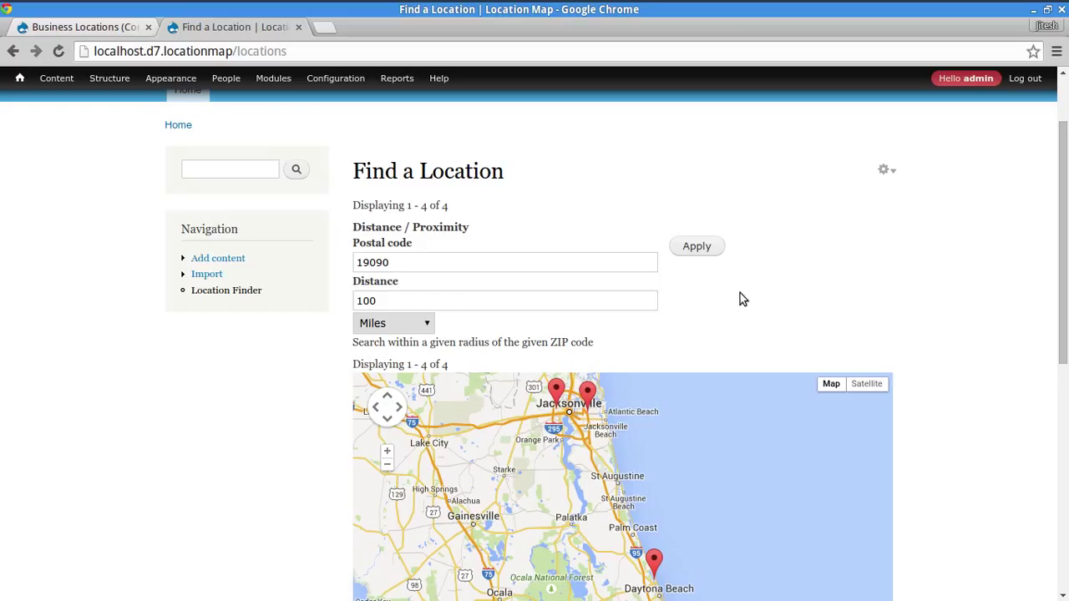
{"action": "left_click", "coordinate": [703, 249]}
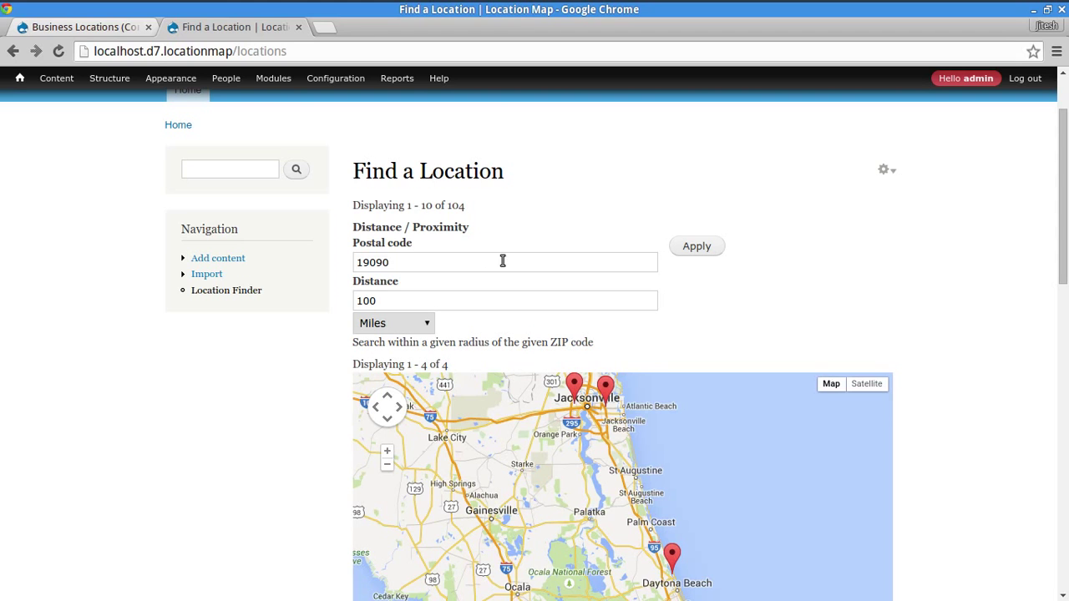
{"action": "left_click", "coordinate": [947, 251]}
- Review the 19090 results, including MD locations, and go to the next results page
{"action": "scroll", "coordinate": [983, 267], "scroll_direction": "down", "scroll_amount": 5}
{"action": "scroll", "coordinate": [736, 327], "scroll_direction": "down", "scroll_amount": 2}
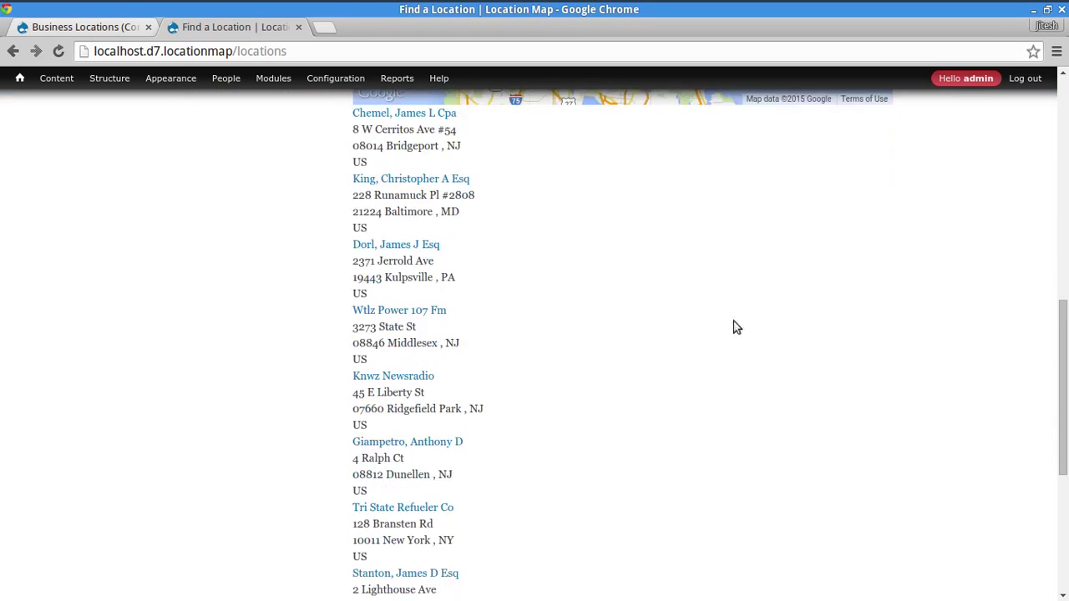
{"action": "scroll", "coordinate": [543, 234], "scroll_direction": "up", "scroll_amount": 1}
{"action": "left_click_drag", "start_coordinate": [414, 173], "coordinate": [452, 437]}
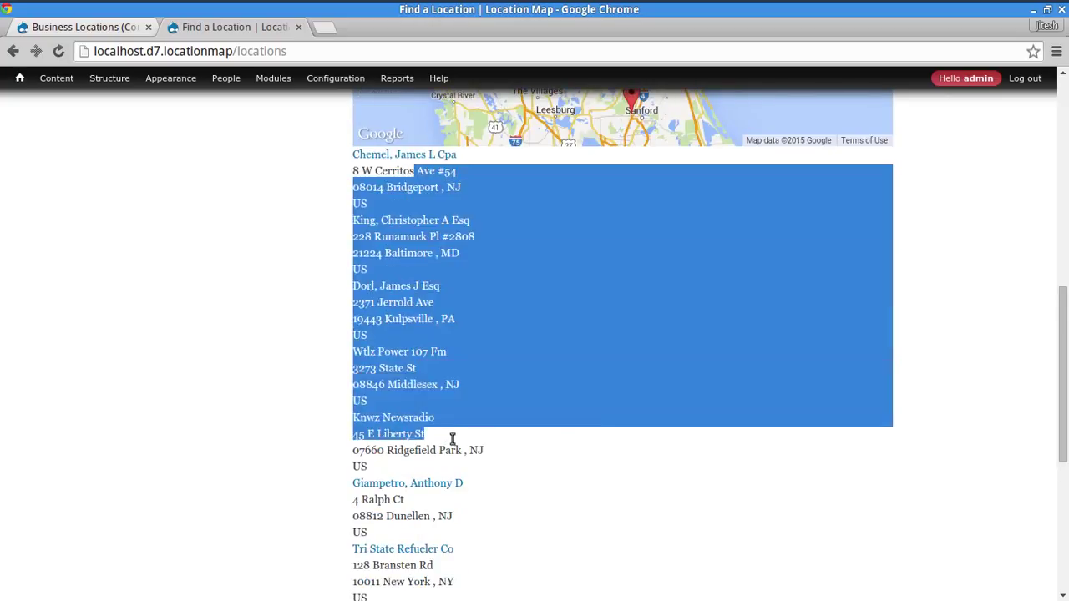
{"action": "left_click", "coordinate": [605, 407]}
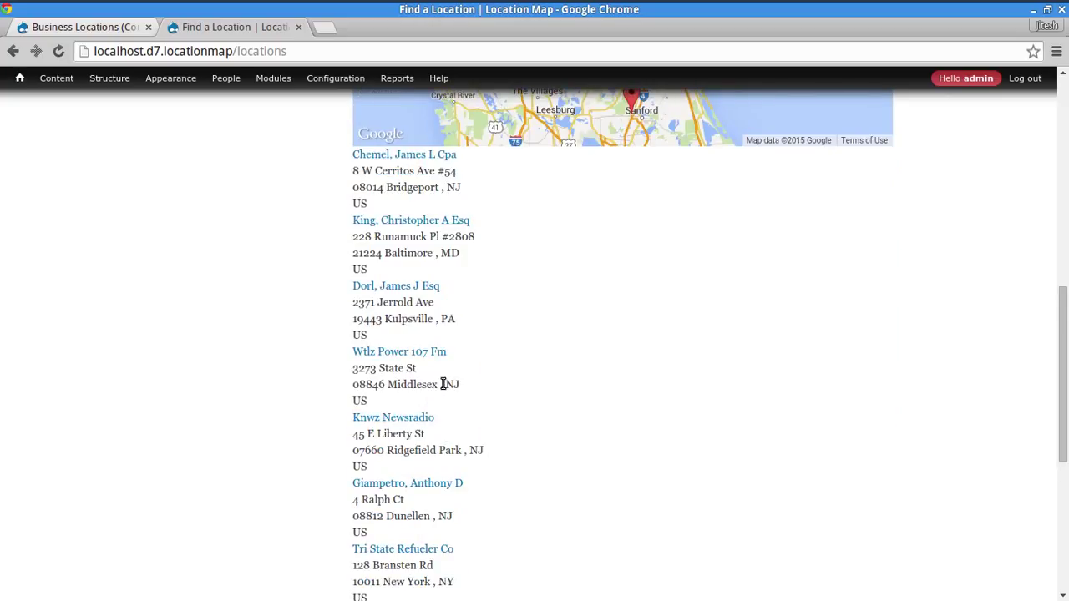
{"action": "double_click", "coordinate": [445, 258]}
{"action": "left_click", "coordinate": [785, 383]}
{"action": "scroll", "coordinate": [788, 378], "scroll_direction": "down", "scroll_amount": 5}
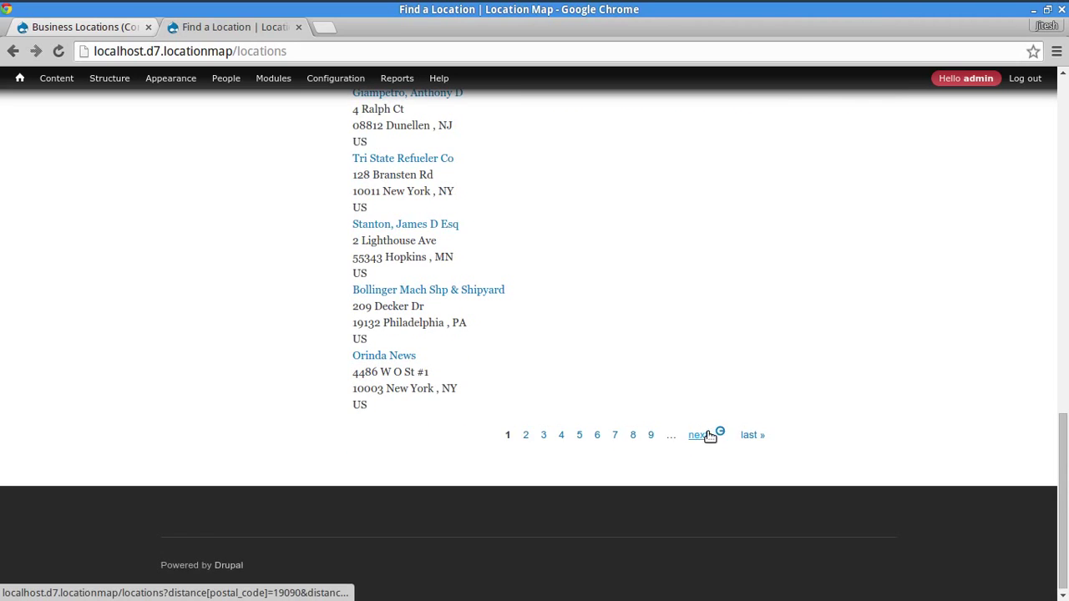
{"action": "left_click", "coordinate": [707, 433]}
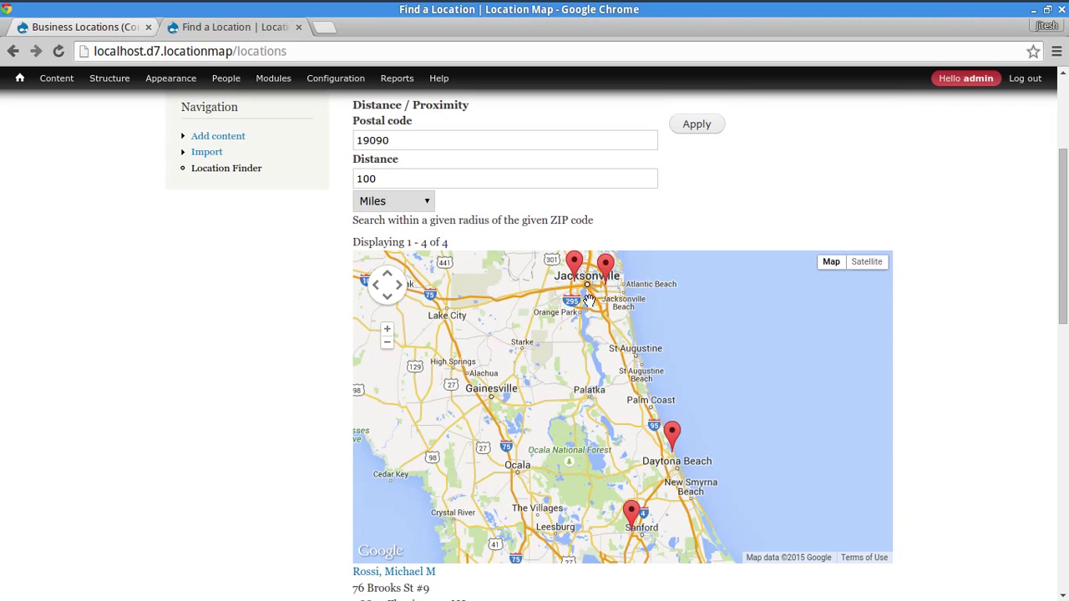
- Open the Map Attachment display of the Business Locations view
{"action": "left_click", "coordinate": [102, 27]}
{"action": "scroll", "coordinate": [637, 321], "scroll_direction": "down", "scroll_amount": 3}
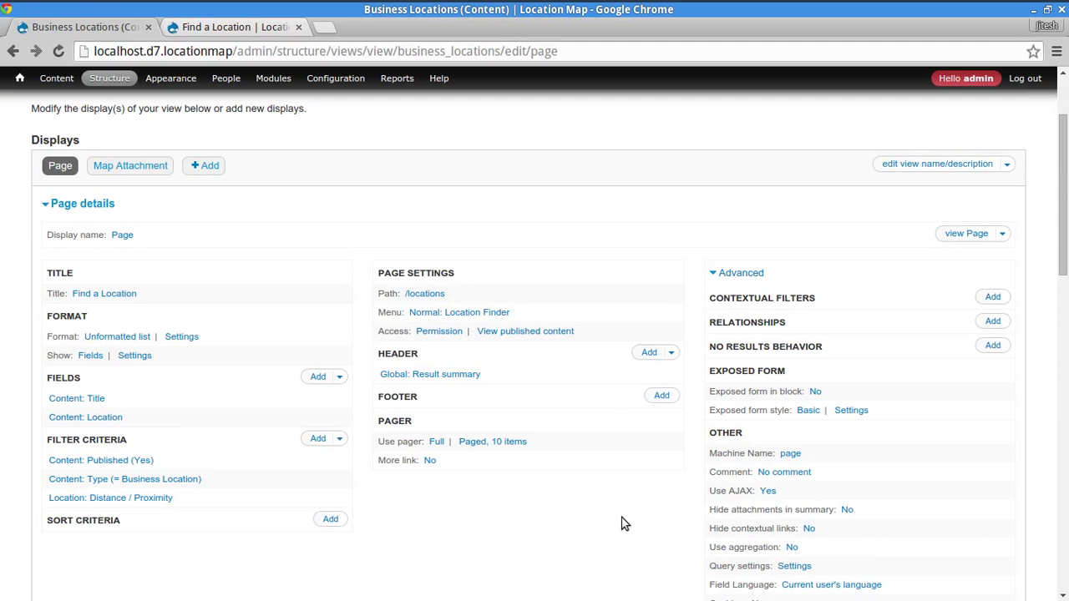
{"action": "scroll", "coordinate": [650, 397], "scroll_direction": "down", "scroll_amount": 2}
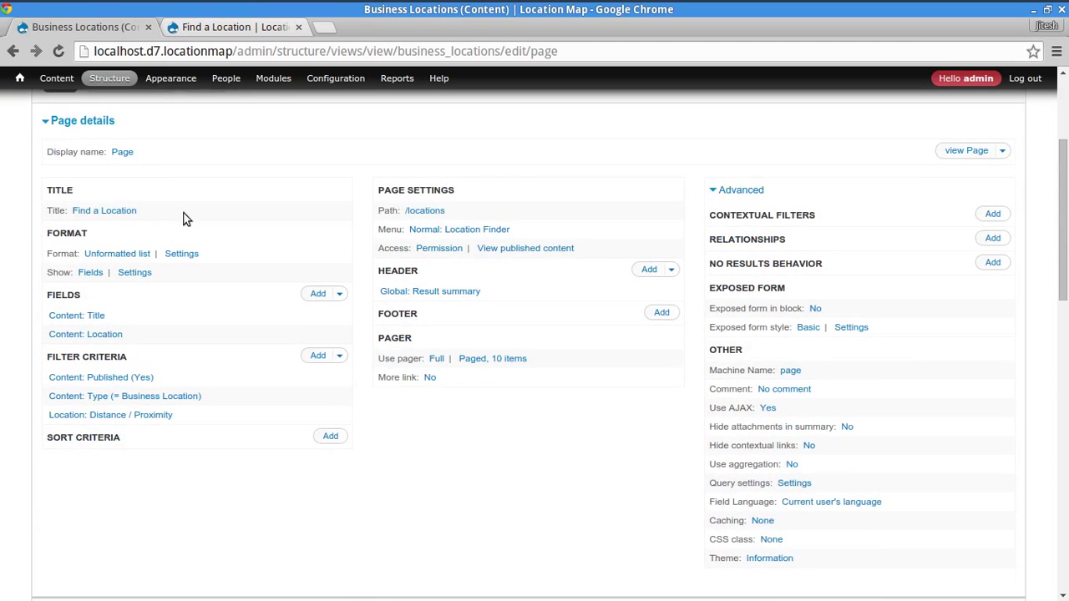
{"action": "scroll", "coordinate": [167, 230], "scroll_direction": "up", "scroll_amount": 4}
{"action": "left_click", "coordinate": [109, 251]}
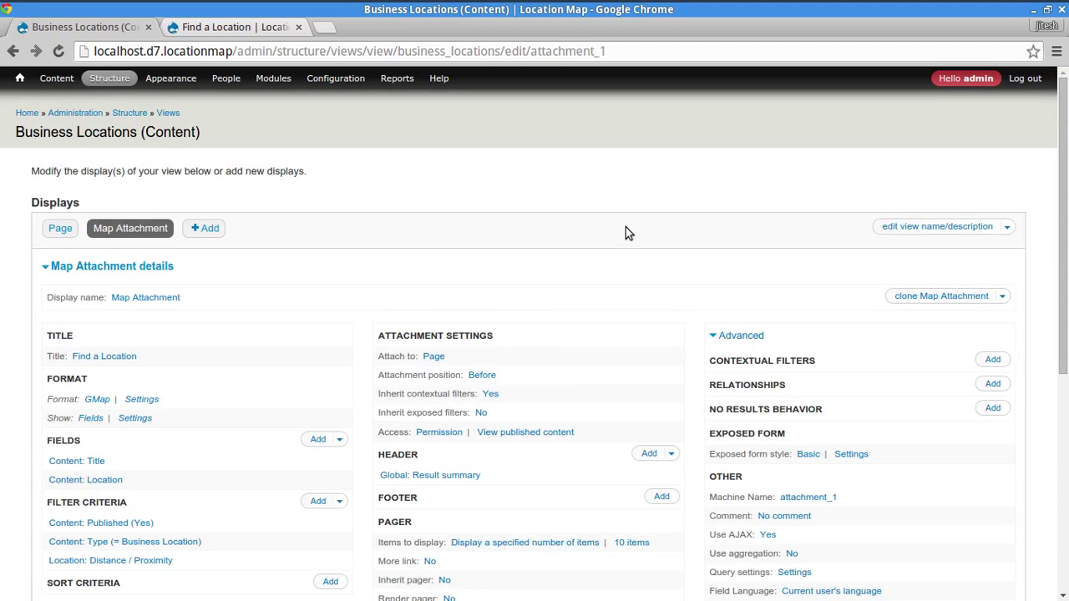
{"action": "scroll", "coordinate": [626, 228], "scroll_direction": "down", "scroll_amount": 3}
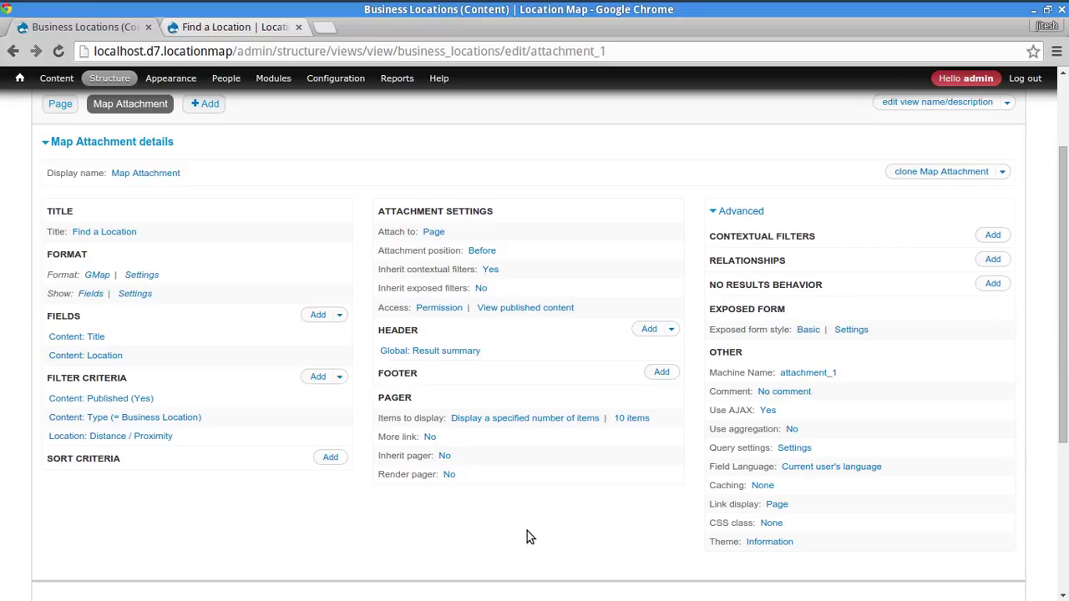
- Set the Map Attachment to inherit exposed filters (Yes) and save the view
{"action": "key", "text": "ctrl+f"}
{"action": "type", "text": "in"}
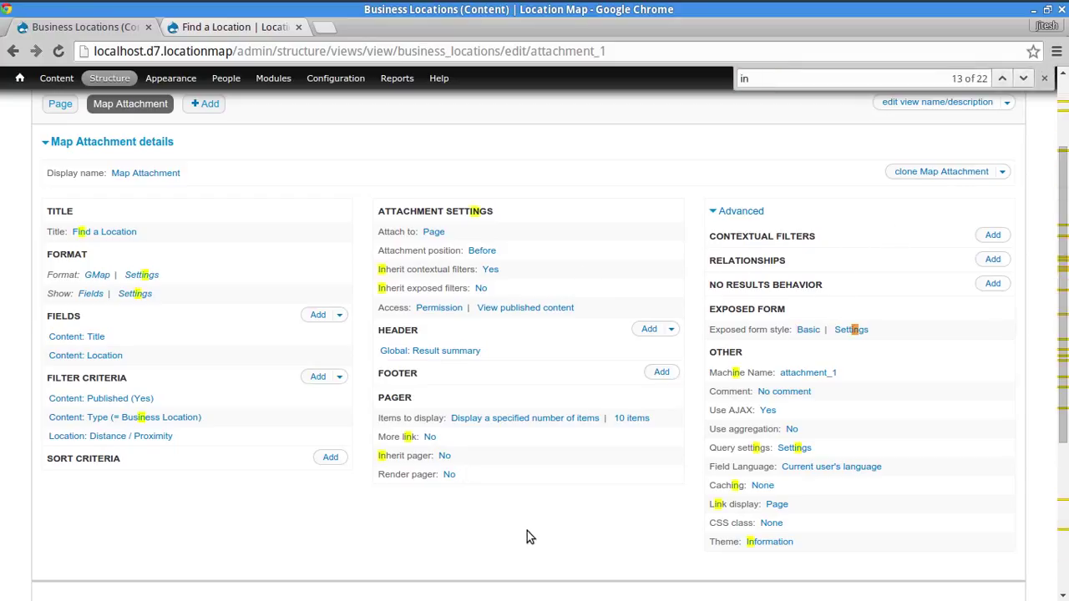
{"action": "type", "text": "h"}
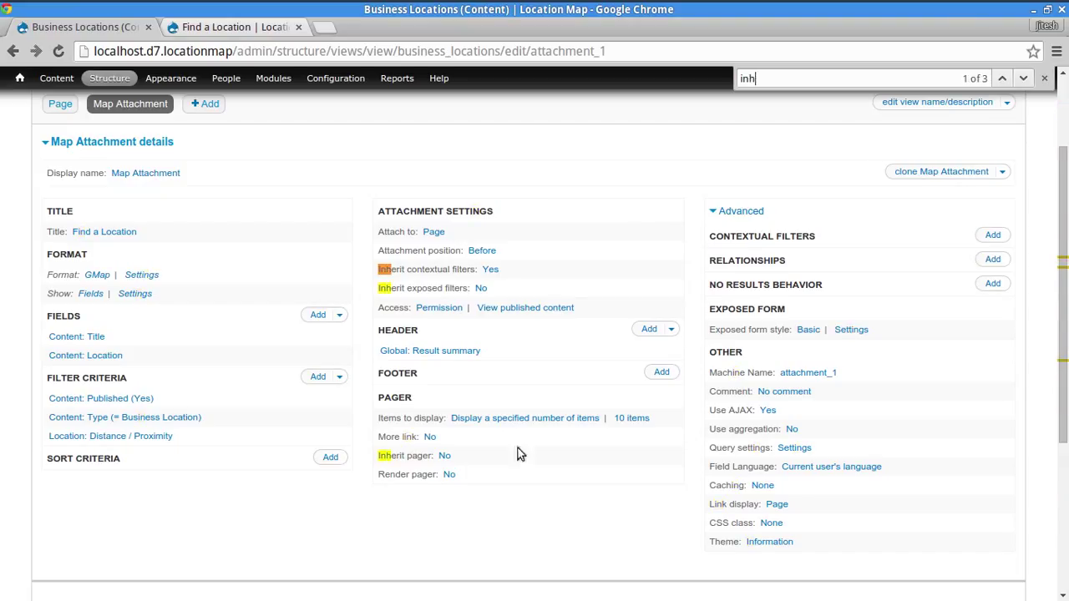
{"action": "left_click", "coordinate": [482, 290]}
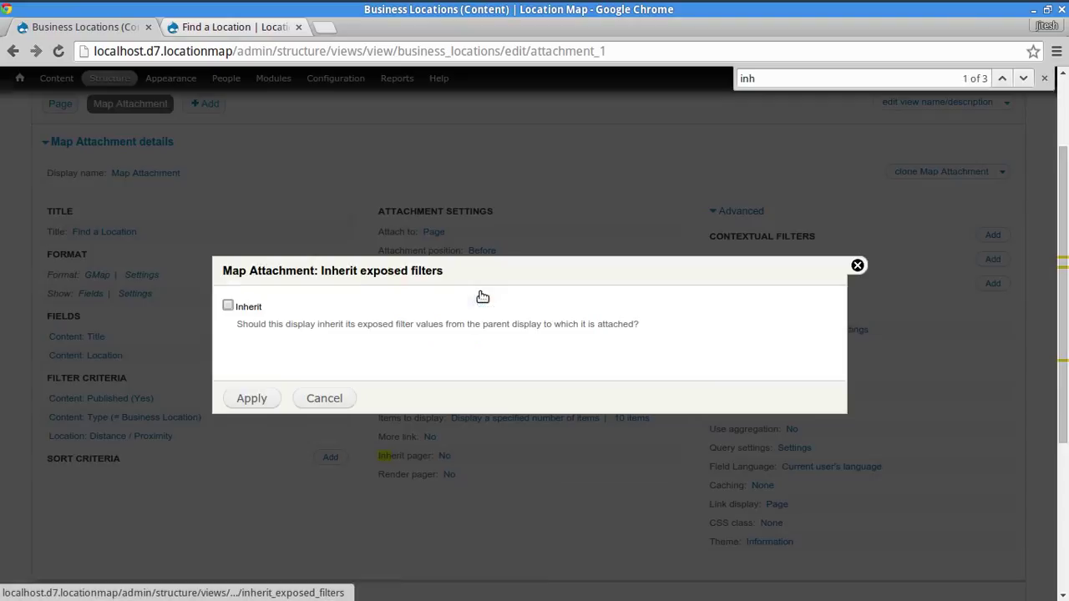
{"action": "left_click", "coordinate": [251, 399]}
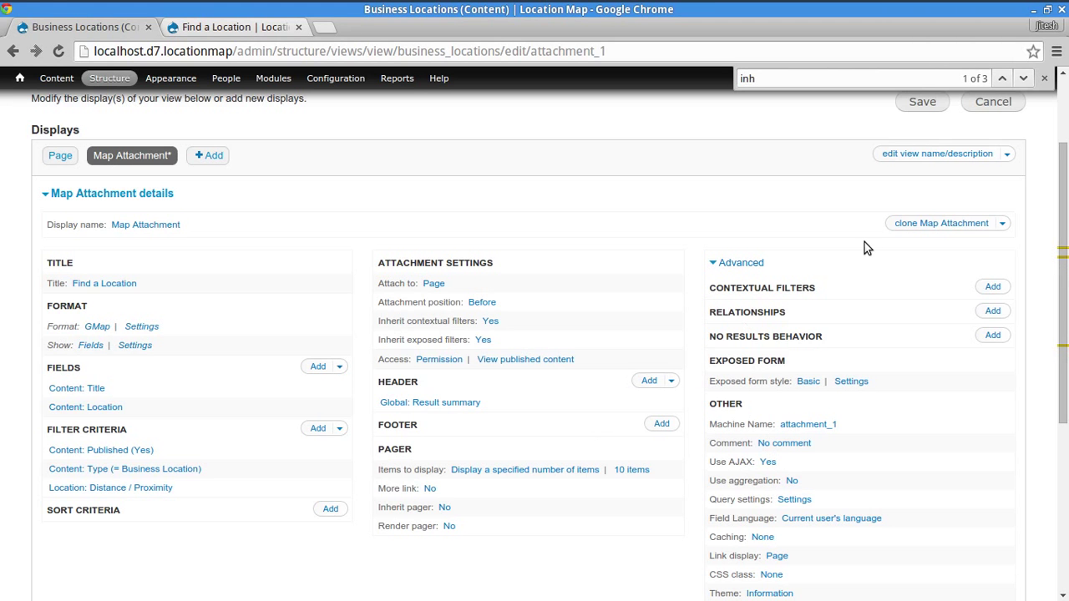
{"action": "left_click", "coordinate": [934, 228]}
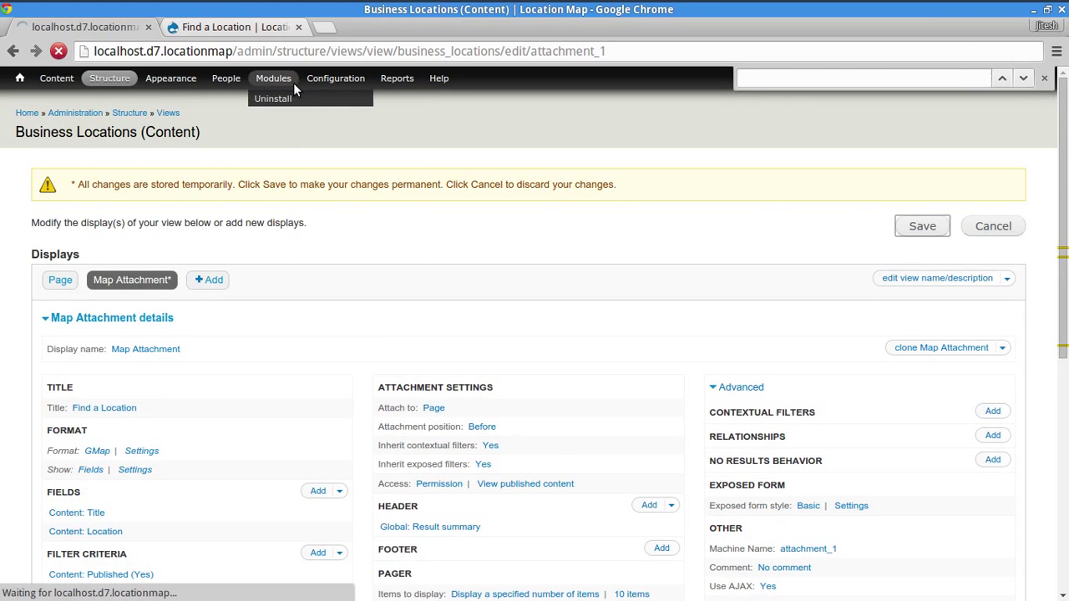
- Run the Location Finder search for postal code 19090 within 100 miles
{"action": "left_click", "coordinate": [245, 29]}
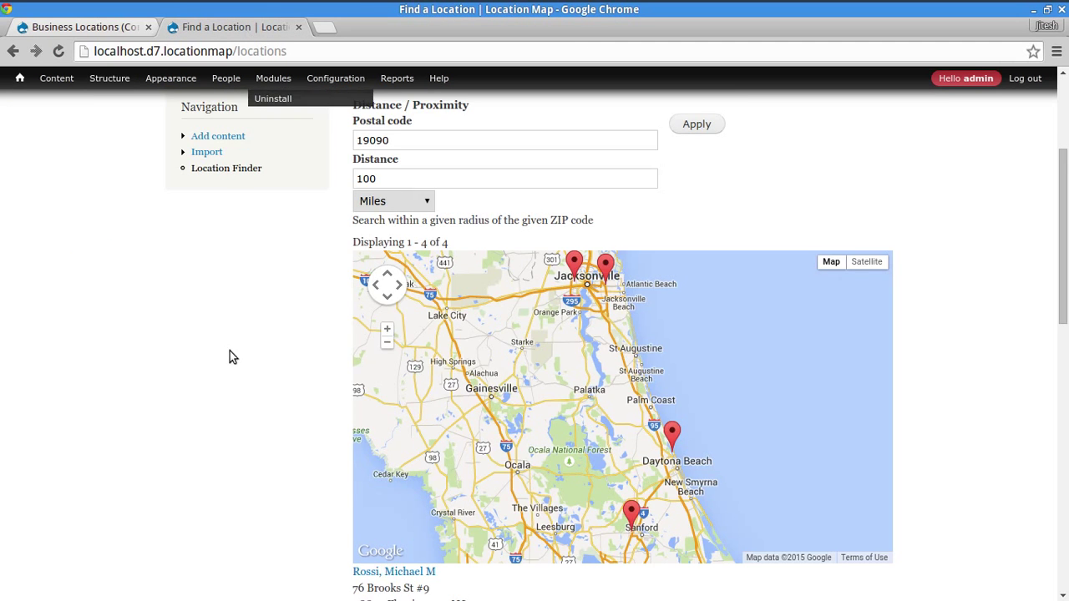
{"action": "scroll", "coordinate": [329, 229], "scroll_direction": "up", "scroll_amount": 2}
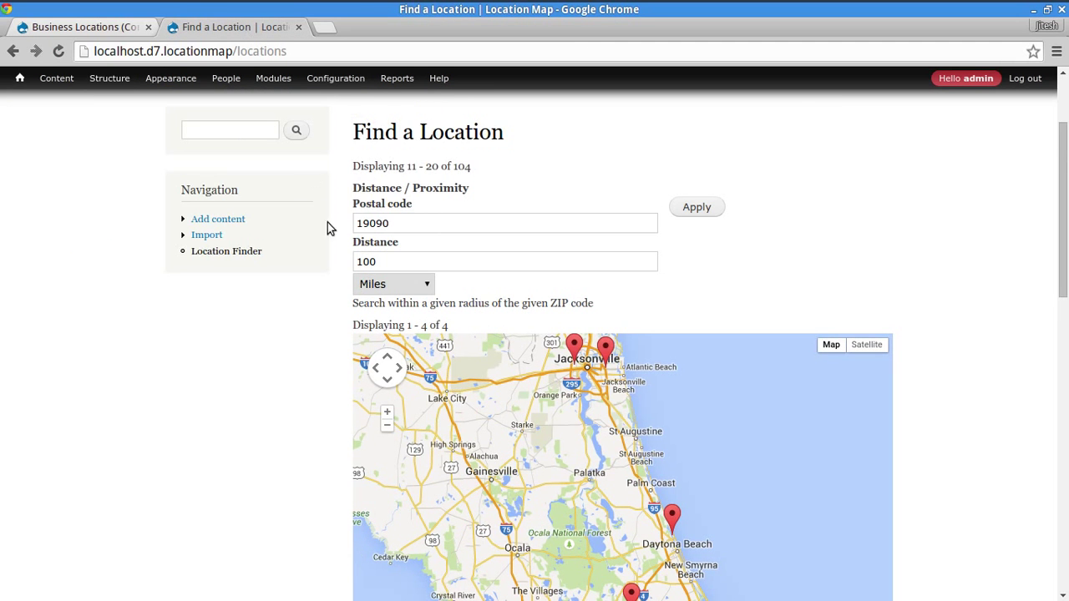
{"action": "left_click", "coordinate": [233, 251]}
{"action": "scroll", "coordinate": [1012, 270], "scroll_direction": "down", "scroll_amount": 9}
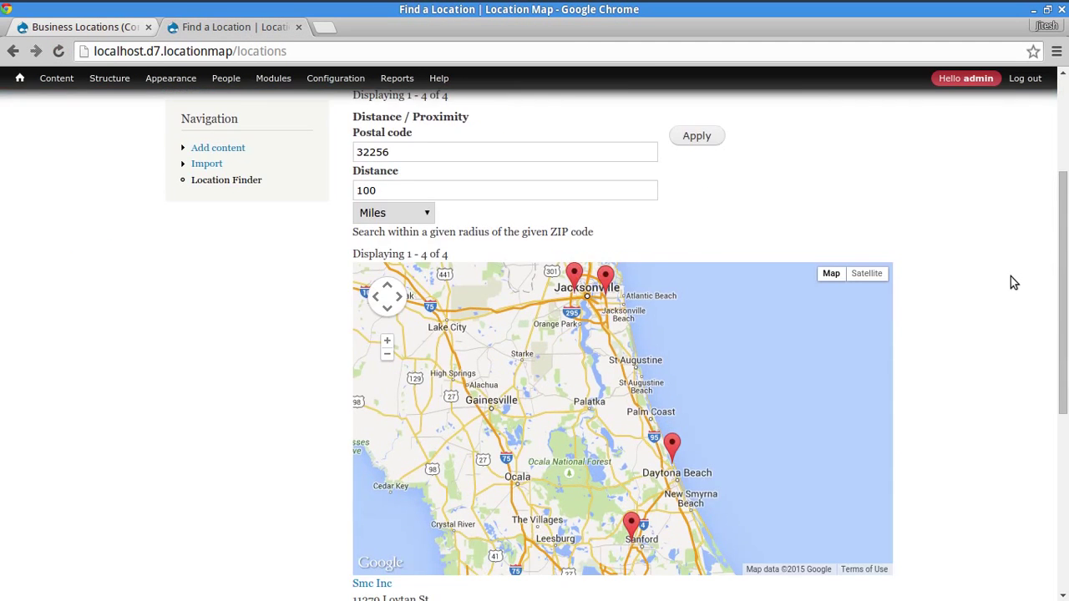
{"action": "scroll", "coordinate": [973, 297], "scroll_direction": "up", "scroll_amount": 3}
{"action": "left_click", "coordinate": [483, 157]}
{"action": "type", "text": "19090"}
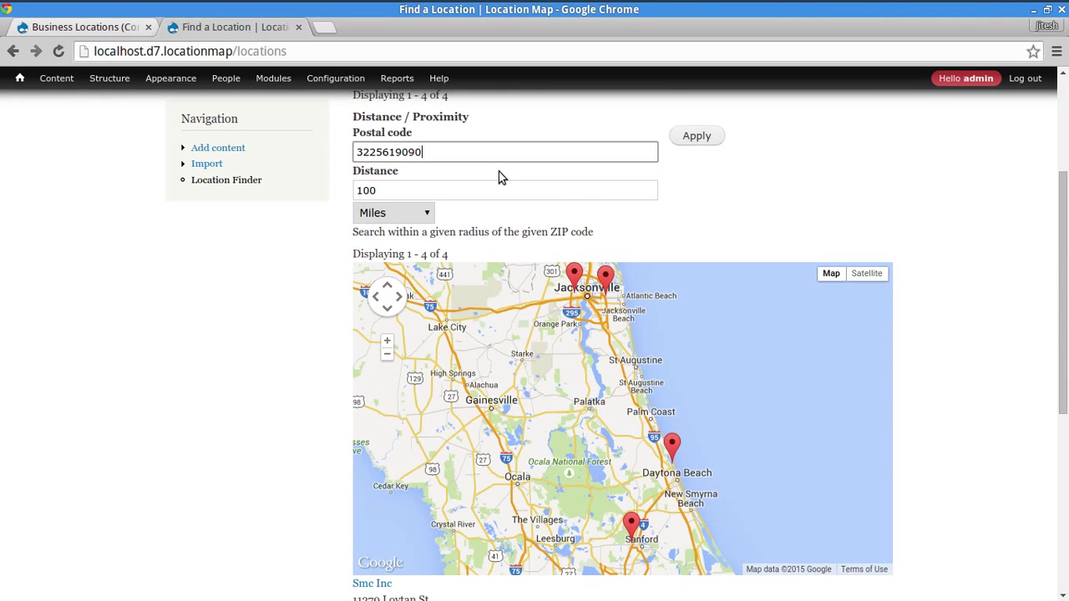
{"action": "key", "text": "ctrl+a"}
{"action": "type", "text": "1"}
{"action": "key", "text": "Tab"}
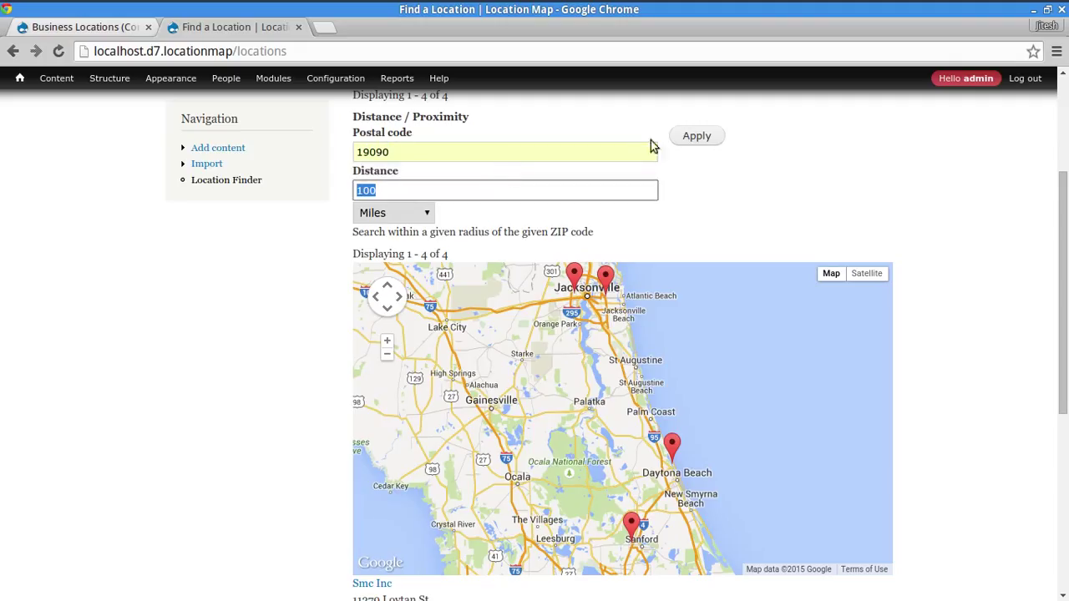
{"action": "left_click", "coordinate": [711, 136]}
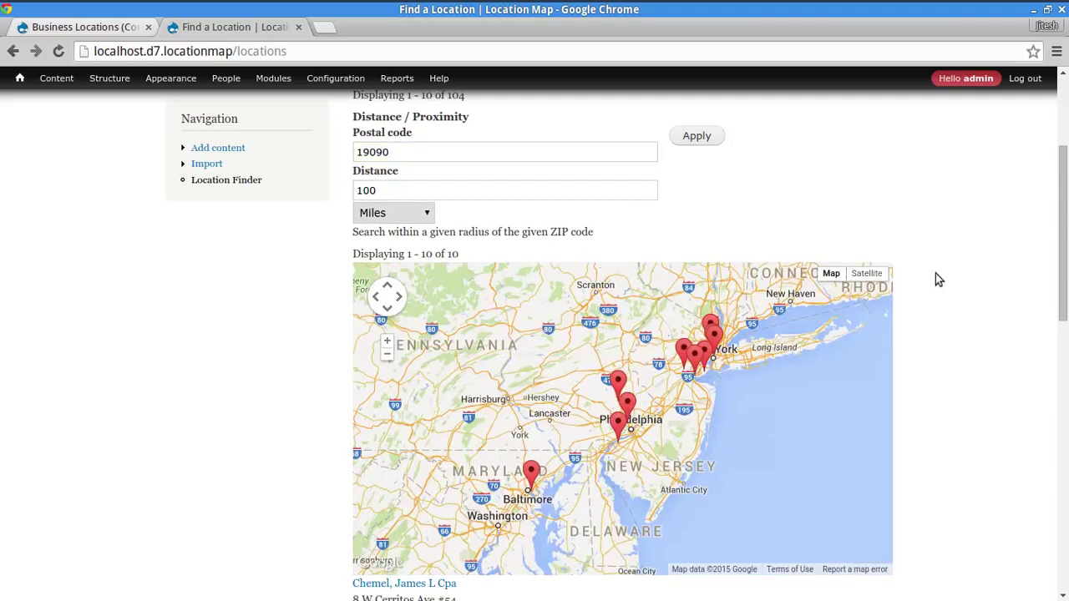
{"action": "mouse_move", "coordinate": [1064, 248]}
{"action": "left_mouse_down"}
{"action": "mouse_move", "coordinate": [1064, 234]}
{"action": "mouse_move", "coordinate": [1051, 296]}
{"action": "mouse_move", "coordinate": [1053, 476]}
{"action": "mouse_move", "coordinate": [1053, 188]}
{"action": "mouse_move", "coordinate": [1053, 471]}
{"action": "mouse_move", "coordinate": [1052, 262]}
{"action": "left_mouse_up"}
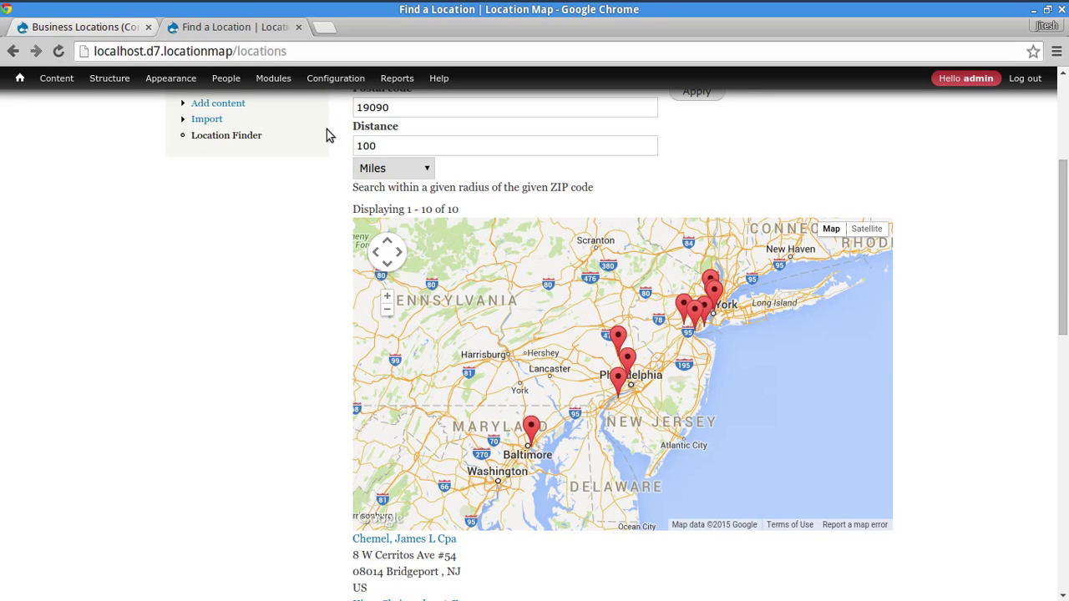
- Explore the Map Attachment's pager options, then cancel without changes
{"action": "left_click", "coordinate": [95, 28]}
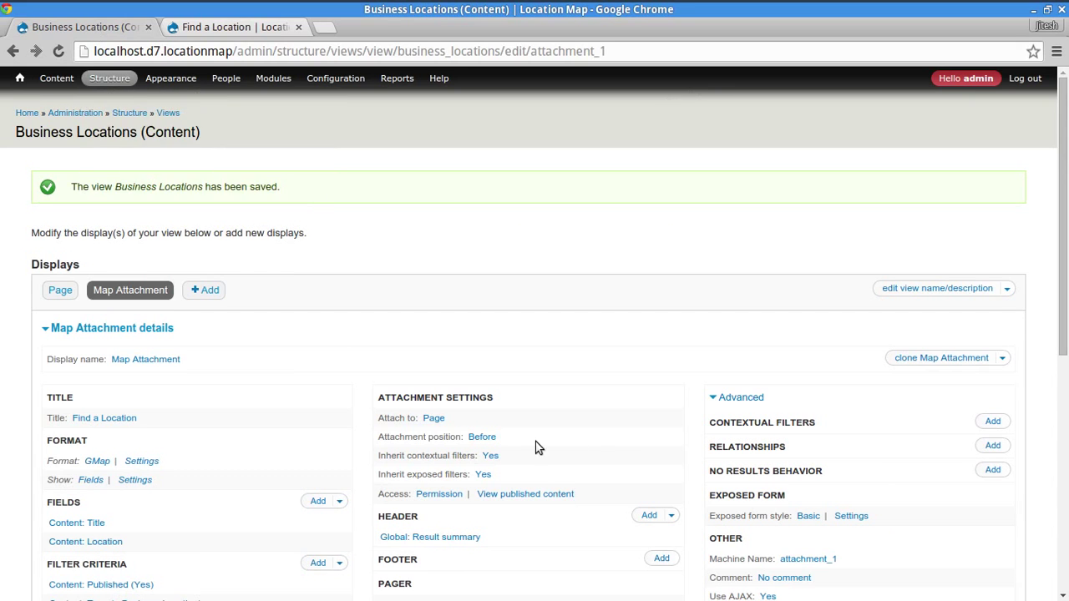
{"action": "scroll", "coordinate": [584, 445], "scroll_direction": "down", "scroll_amount": 6}
{"action": "scroll", "coordinate": [375, 409], "scroll_direction": "up", "scroll_amount": 4}
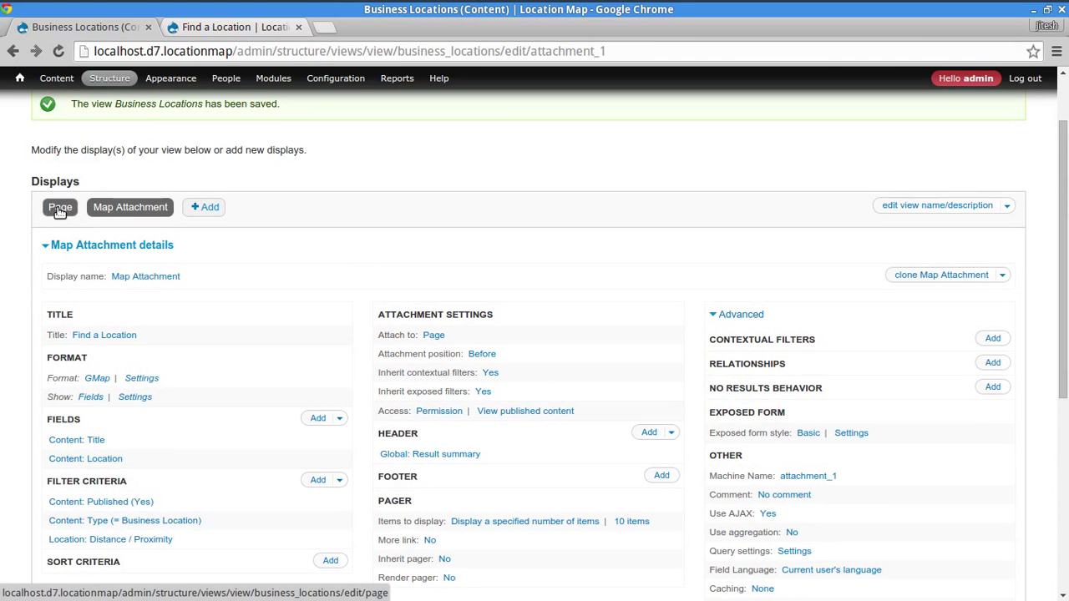
{"action": "left_click", "coordinate": [638, 523]}
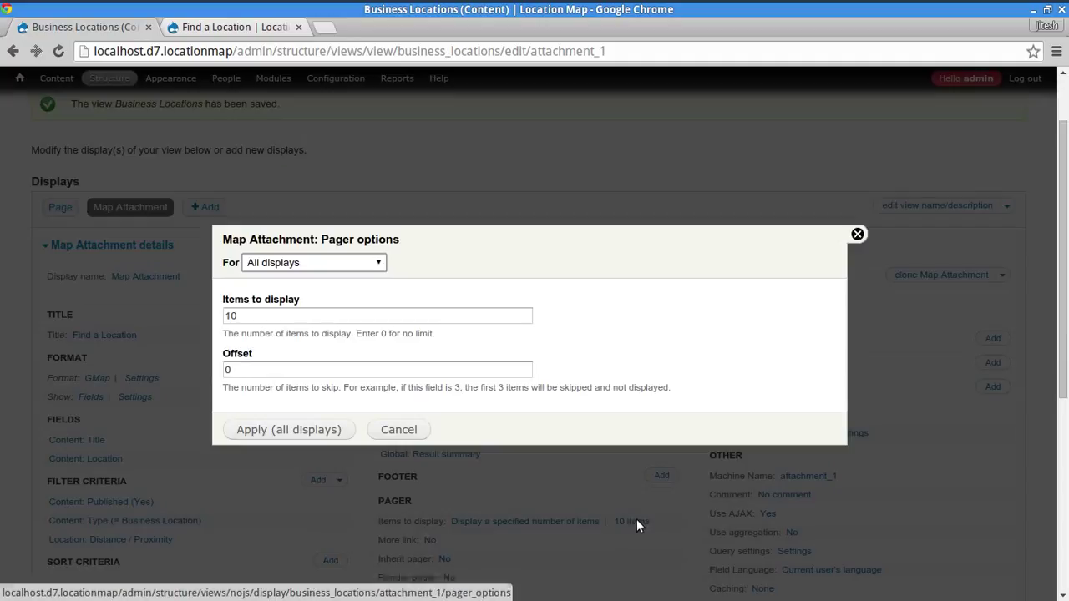
{"action": "left_click", "coordinate": [299, 264]}
{"action": "left_click", "coordinate": [300, 292]}
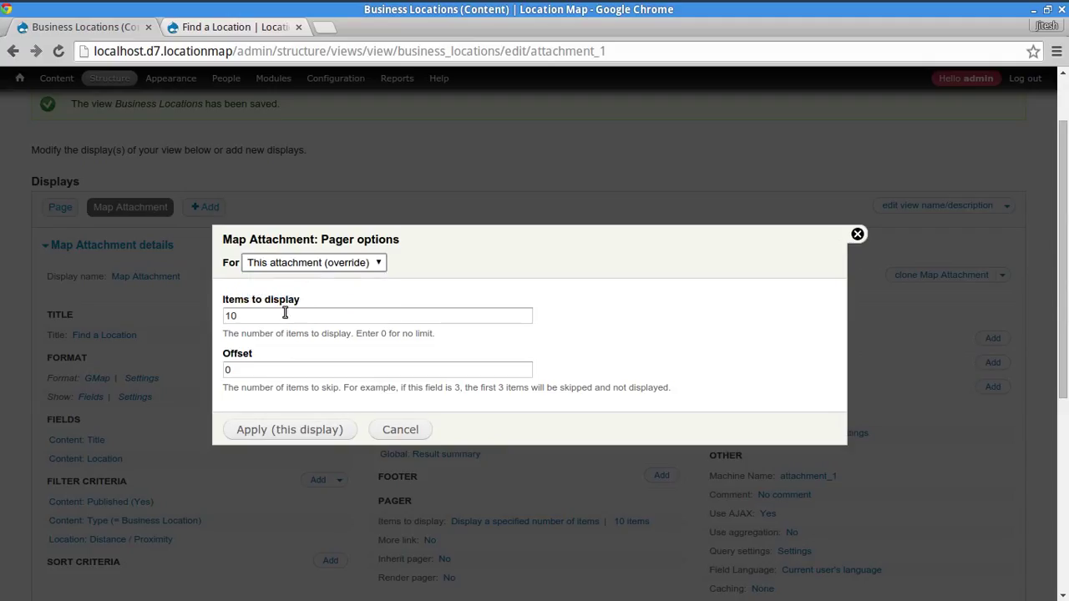
{"action": "left_click", "coordinate": [400, 429]}
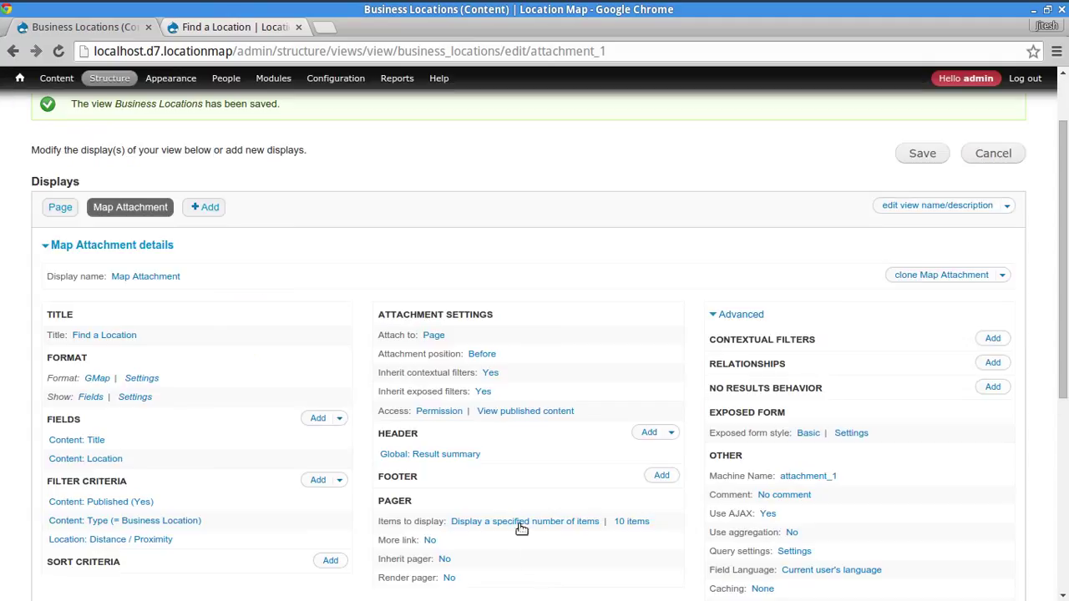
{"action": "left_click", "coordinate": [519, 522]}
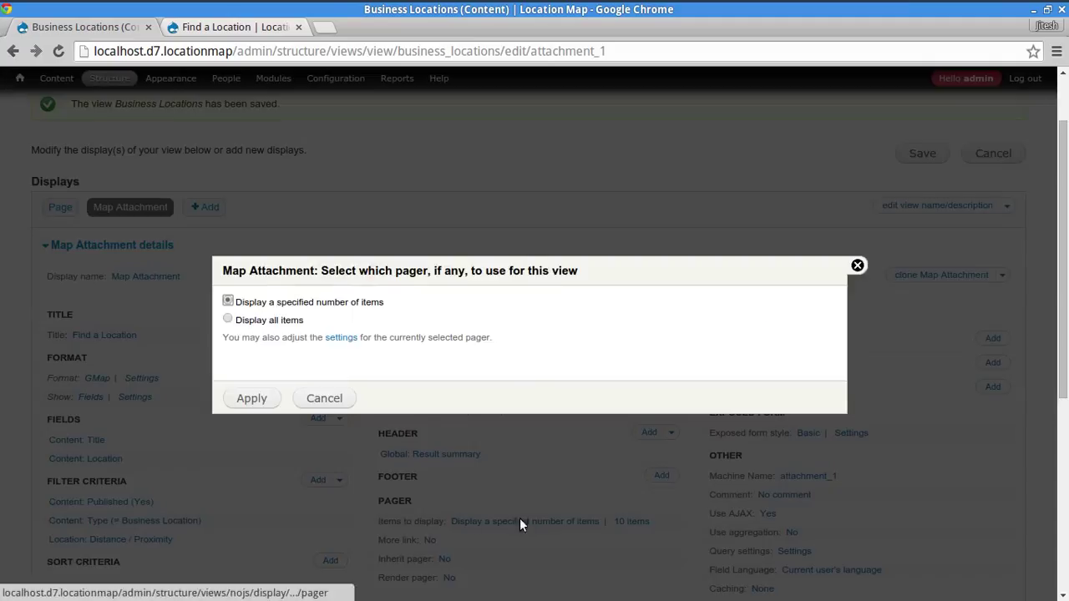
{"action": "left_click", "coordinate": [245, 322]}
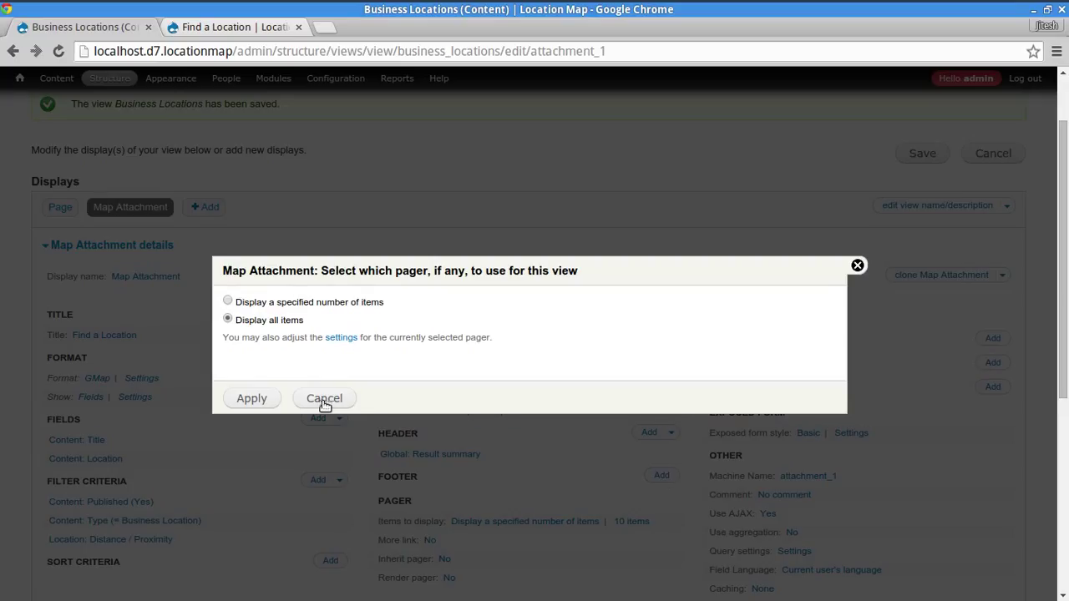
{"action": "left_click", "coordinate": [326, 401]}
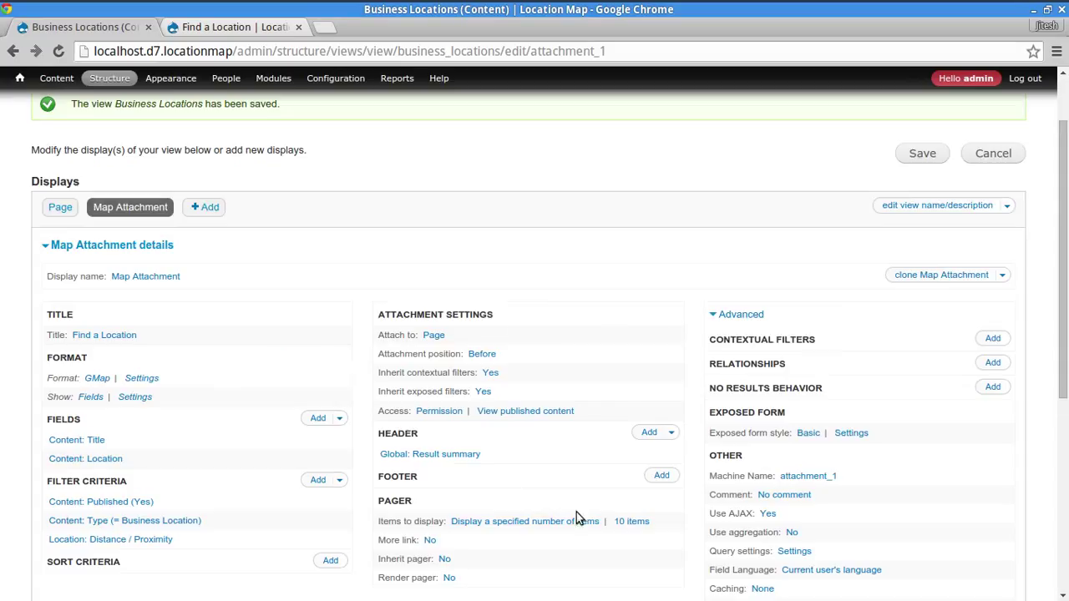
- Override the Map Attachment pager to display all items for this attachment only
{"action": "left_click", "coordinate": [618, 520]}
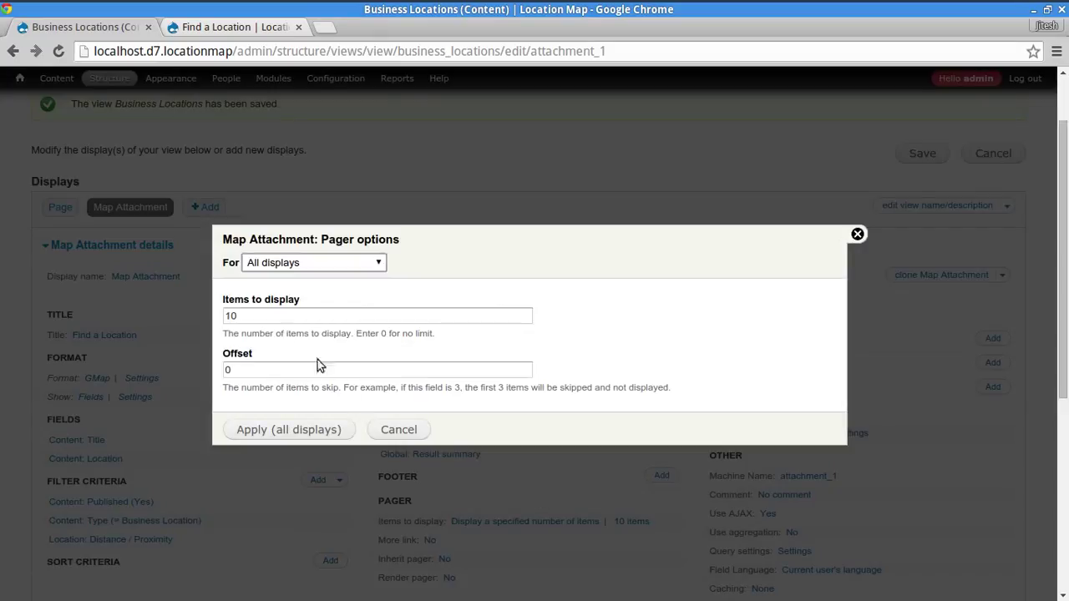
{"action": "left_click", "coordinate": [299, 264]}
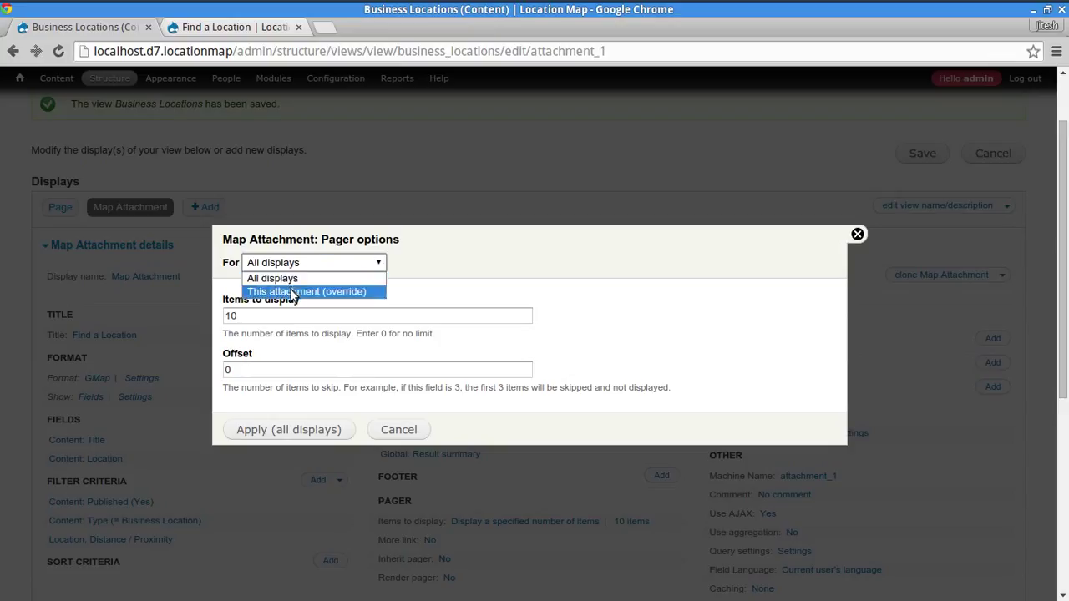
{"action": "left_click", "coordinate": [292, 289]}
{"action": "left_click", "coordinate": [302, 316]}
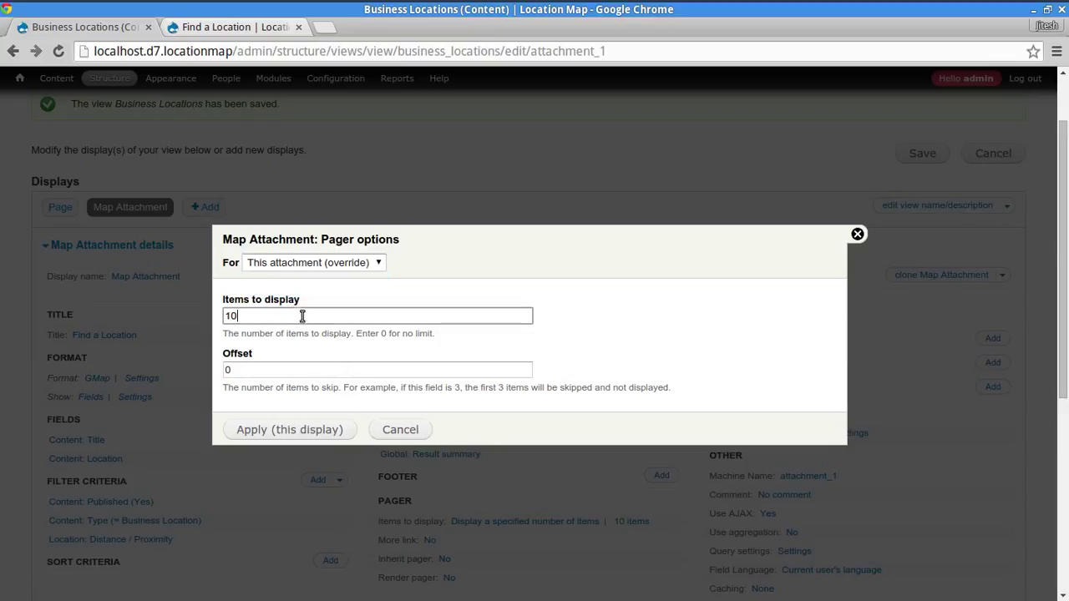
{"action": "left_click", "coordinate": [305, 436]}
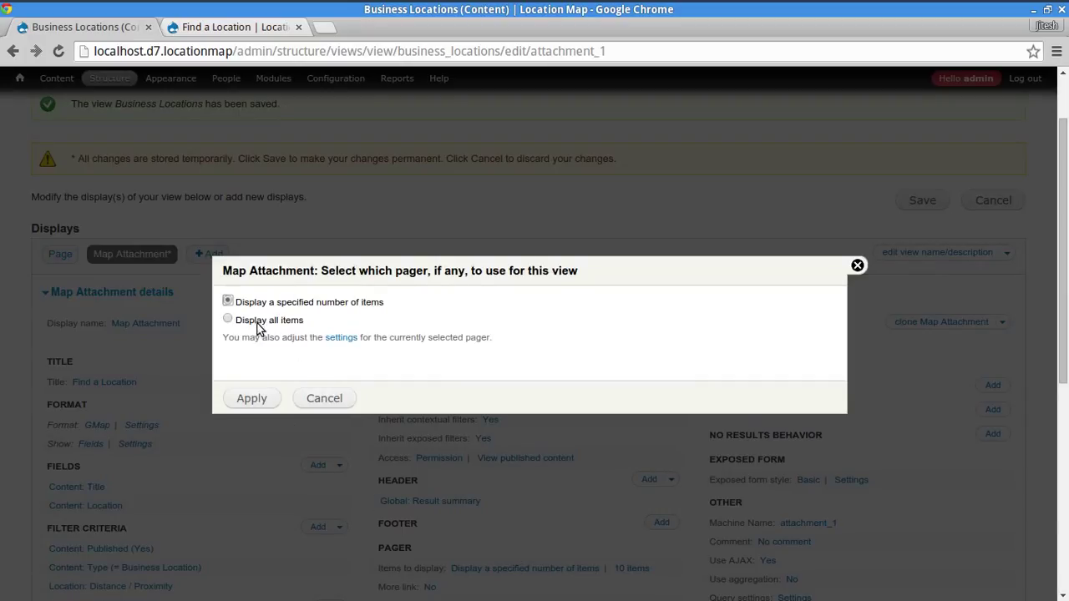
{"action": "left_click", "coordinate": [258, 325]}
{"action": "left_click", "coordinate": [251, 400]}
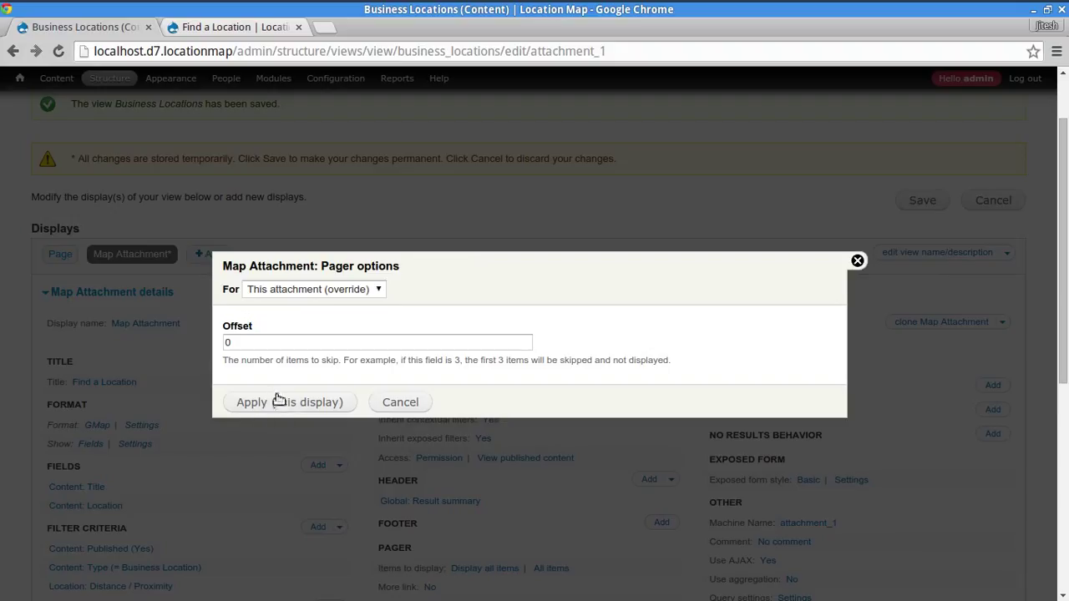
{"action": "left_click", "coordinate": [330, 288]}
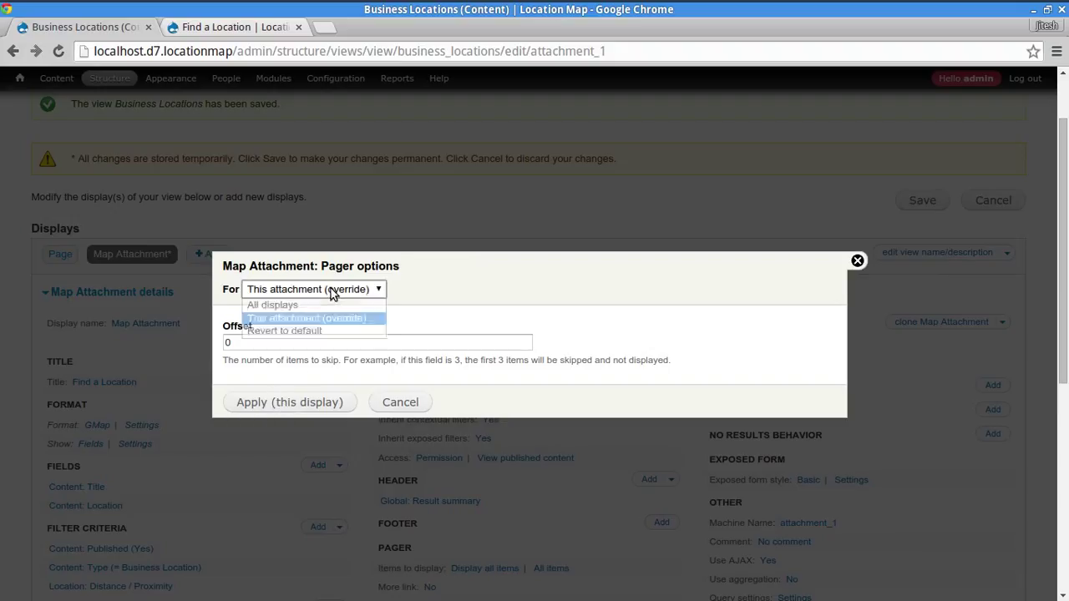
{"action": "left_click", "coordinate": [406, 317]}
{"action": "left_click", "coordinate": [385, 344]}
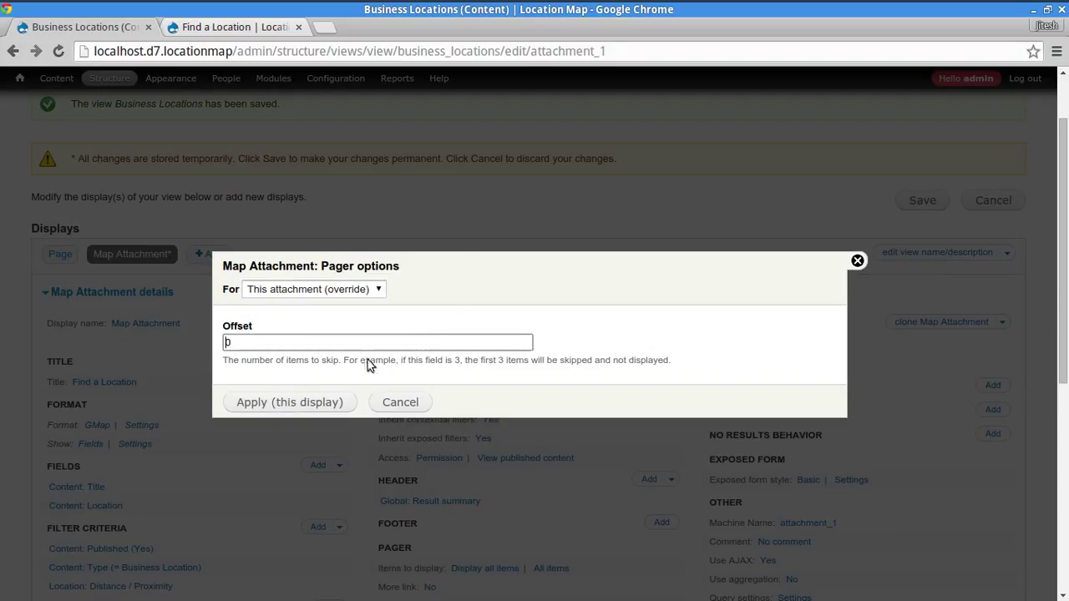
{"action": "left_click", "coordinate": [284, 404]}
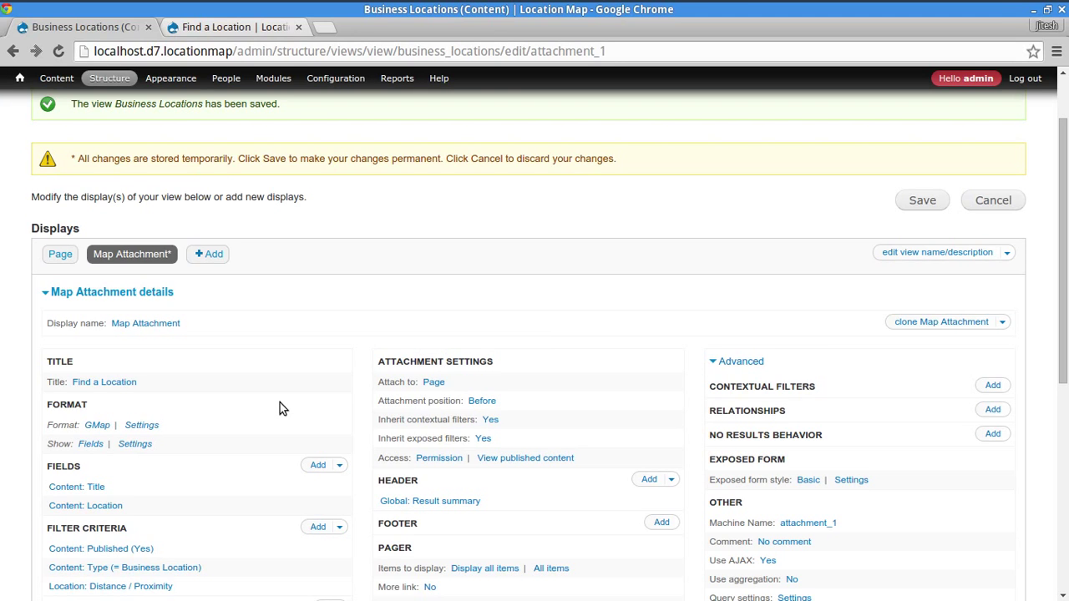
- Save the Business Locations view from its Page display
{"action": "left_click", "coordinate": [62, 255]}
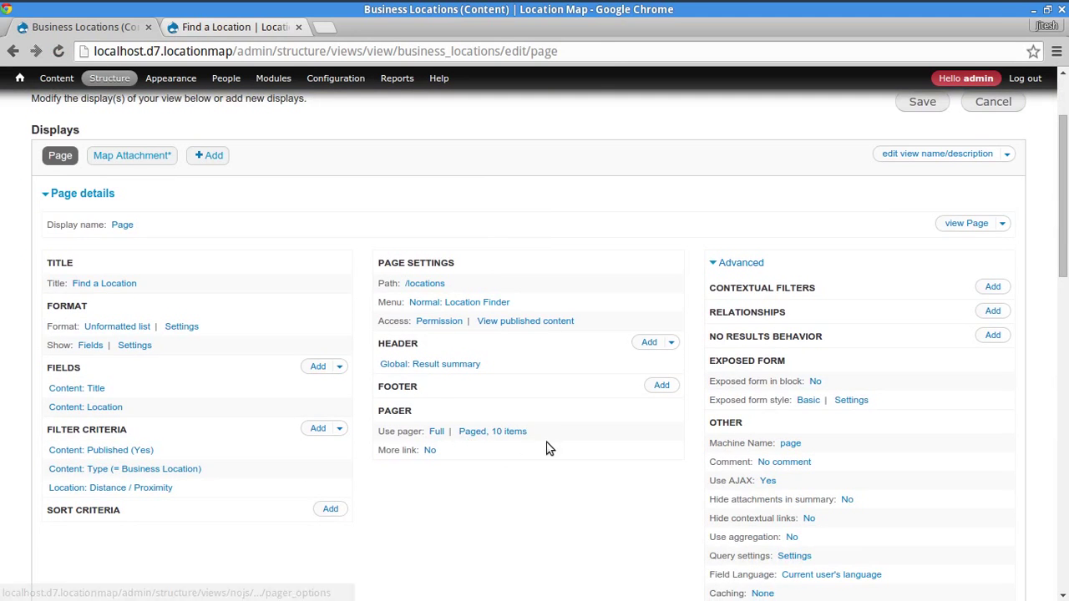
{"action": "scroll", "coordinate": [584, 367], "scroll_direction": "up", "scroll_amount": 3}
{"action": "left_click", "coordinate": [927, 227]}
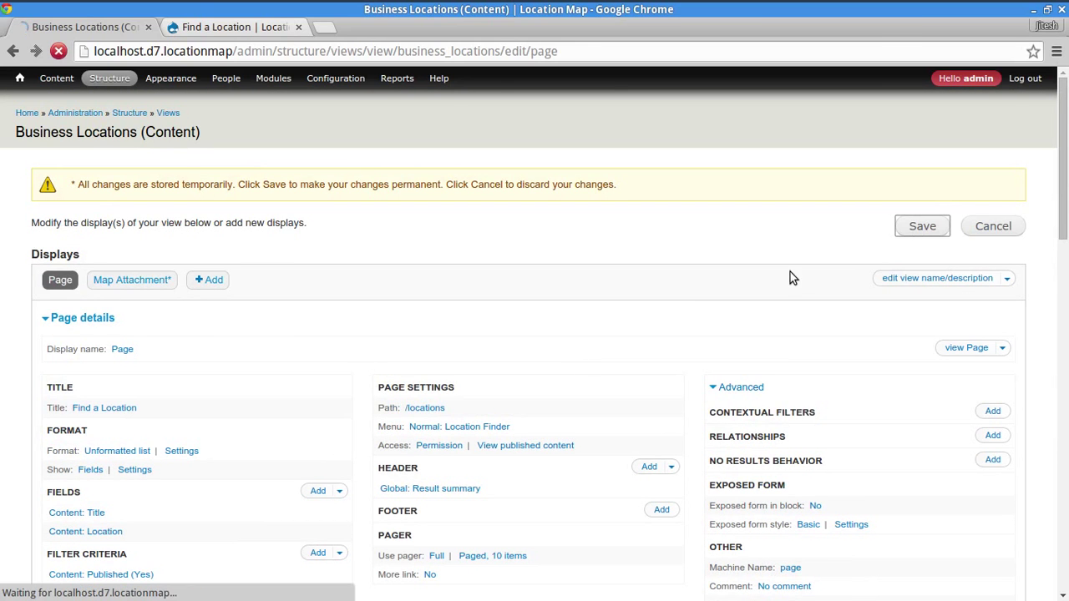
- Rerun the Find a Location search so the map plots all 104 results
{"action": "left_click", "coordinate": [238, 27]}
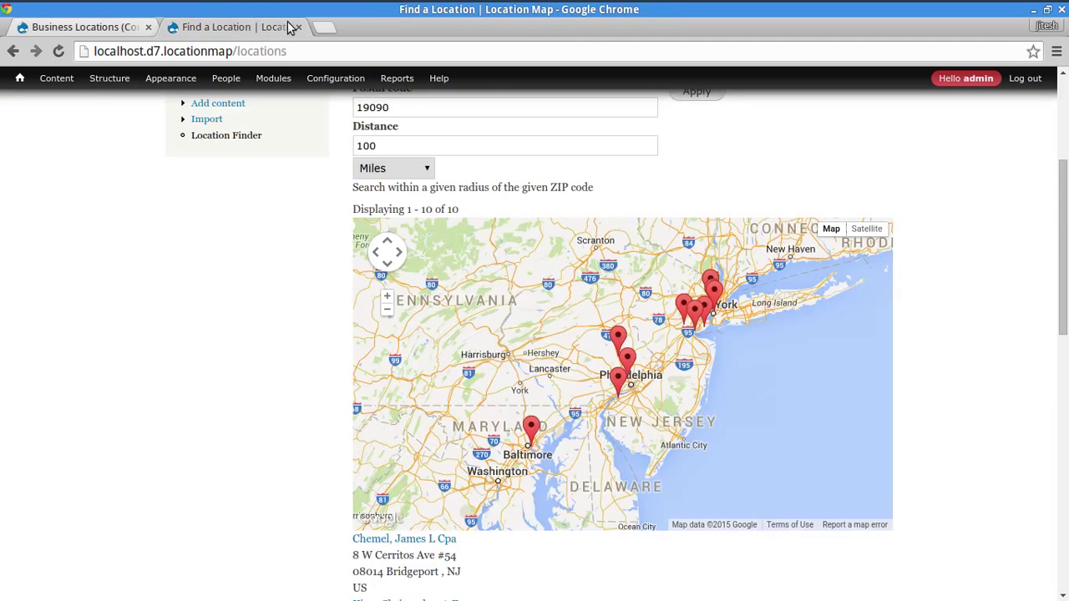
{"action": "scroll", "coordinate": [376, 301], "scroll_direction": "up", "scroll_amount": 5}
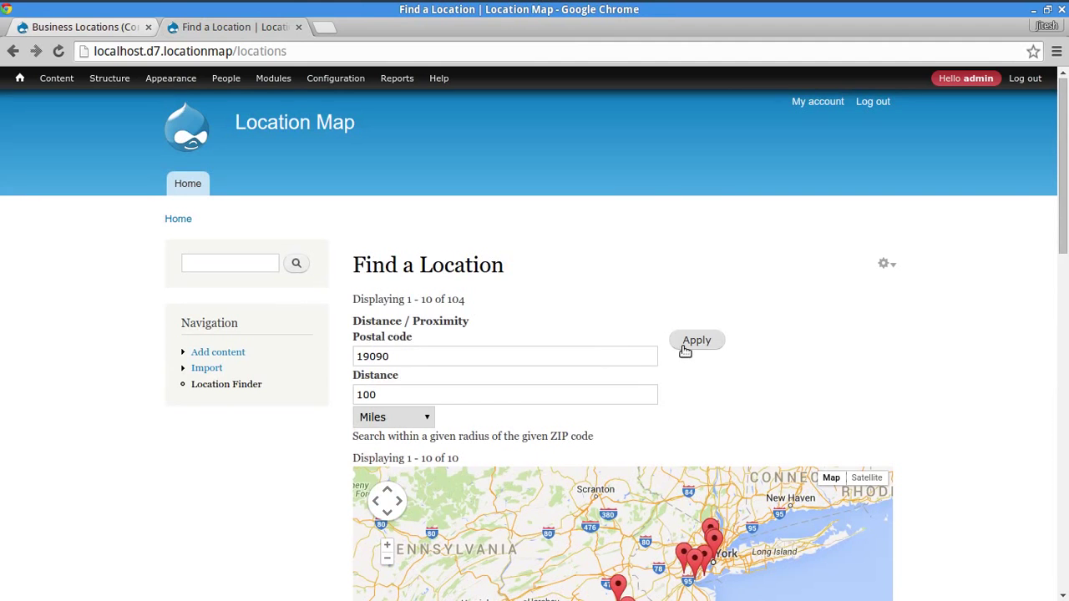
{"action": "left_click", "coordinate": [687, 342]}
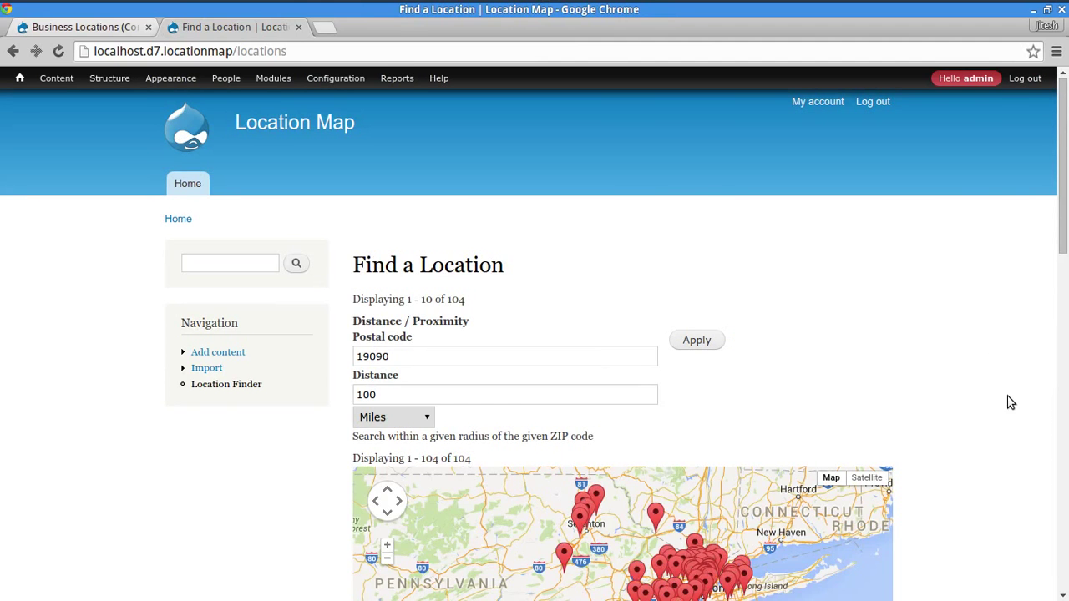
{"action": "scroll", "coordinate": [991, 338], "scroll_direction": "down", "scroll_amount": 5}
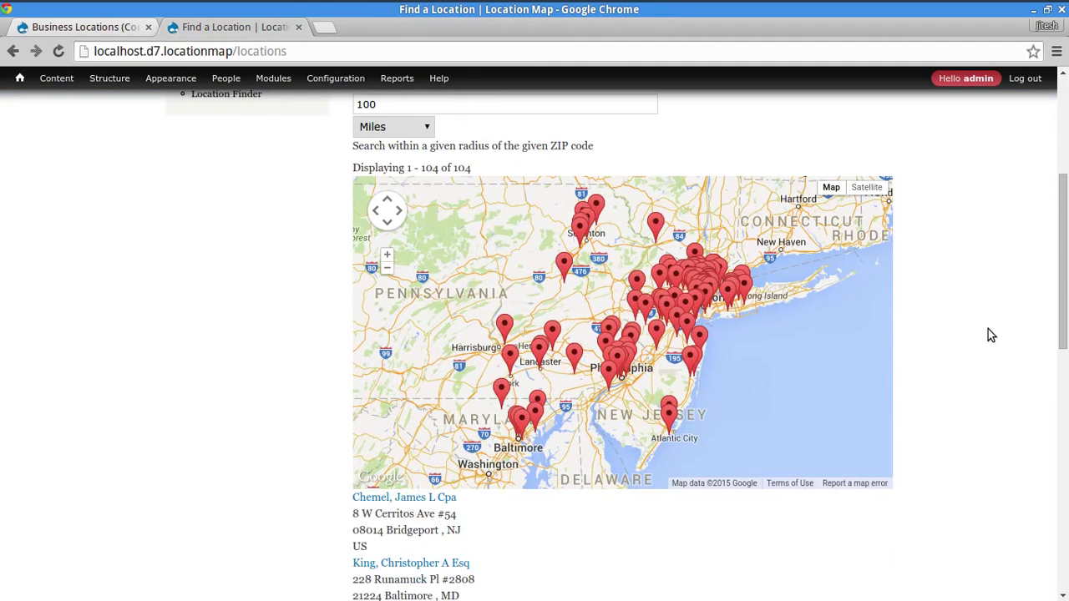
{"action": "left_click_drag", "start_coordinate": [1061, 257], "coordinate": [1050, 440]}
{"action": "left_click_drag", "start_coordinate": [1051, 501], "coordinate": [1054, 249]}
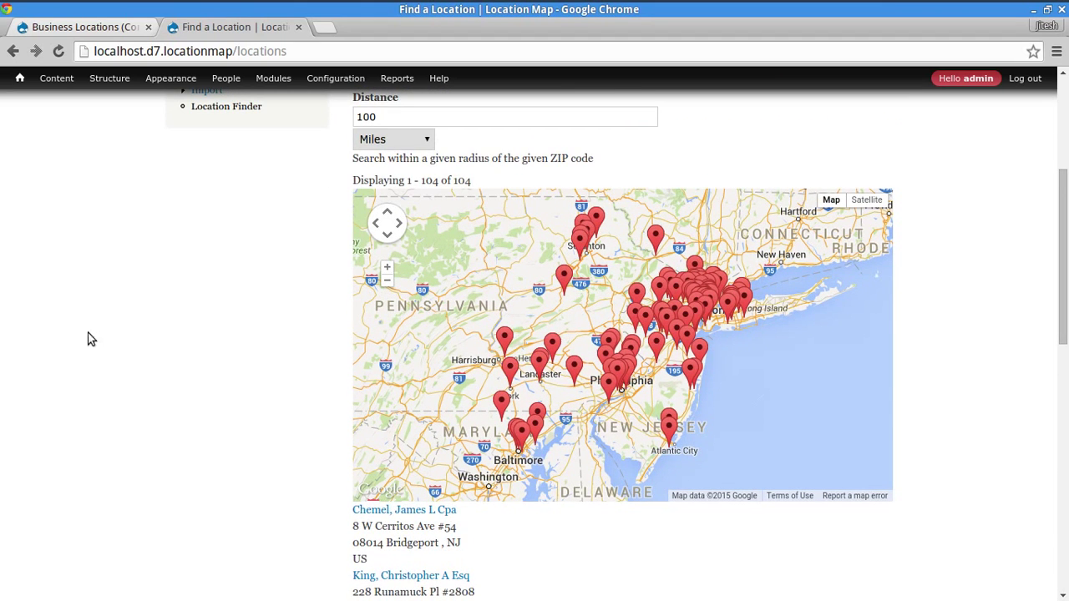
{"action": "scroll", "coordinate": [654, 328], "scroll_direction": "up", "scroll_amount": 1}
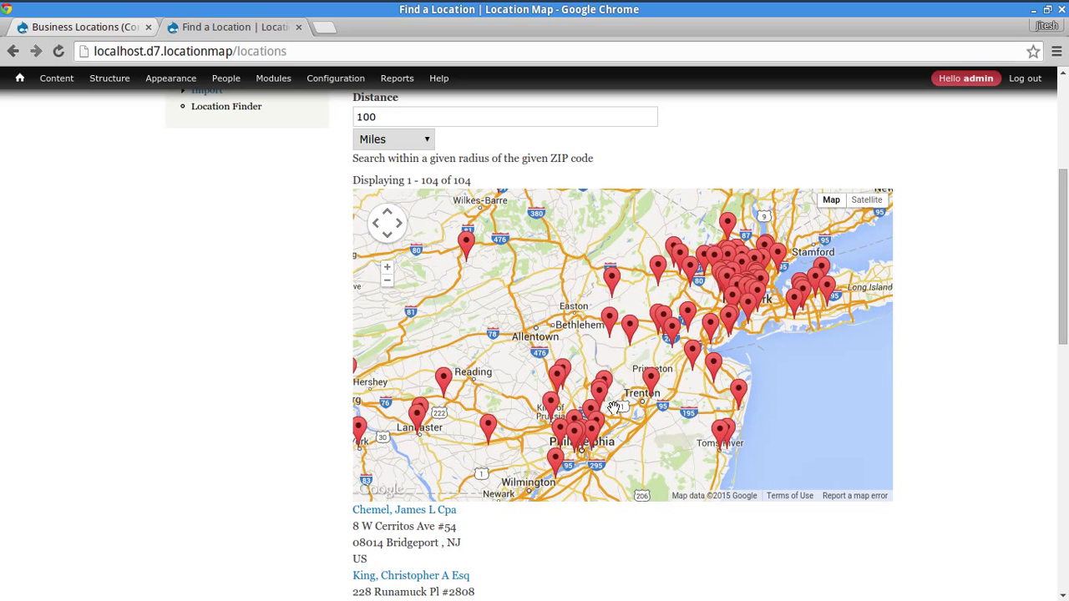
- Check the info windows of markers near Princeton and Philadelphia
{"action": "left_click", "coordinate": [654, 381]}
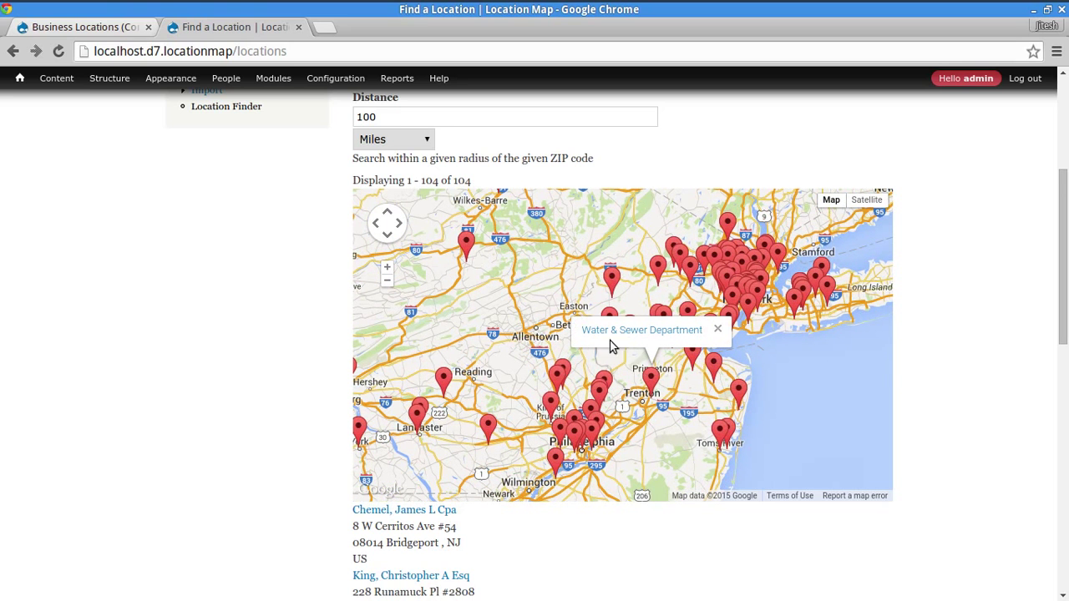
{"action": "left_click", "coordinate": [600, 389]}
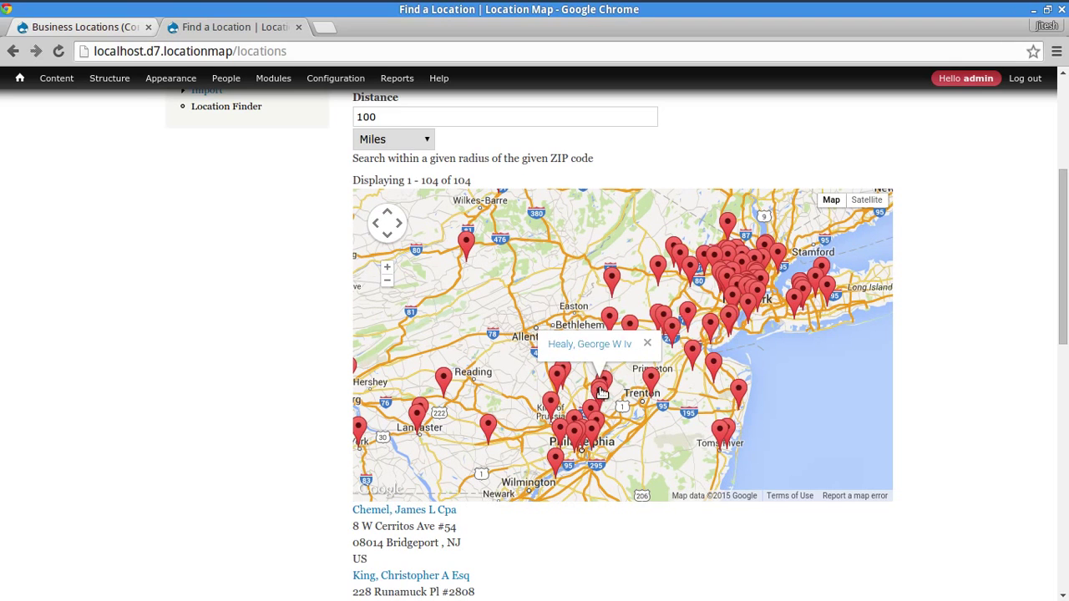
{"action": "left_click", "coordinate": [591, 432]}
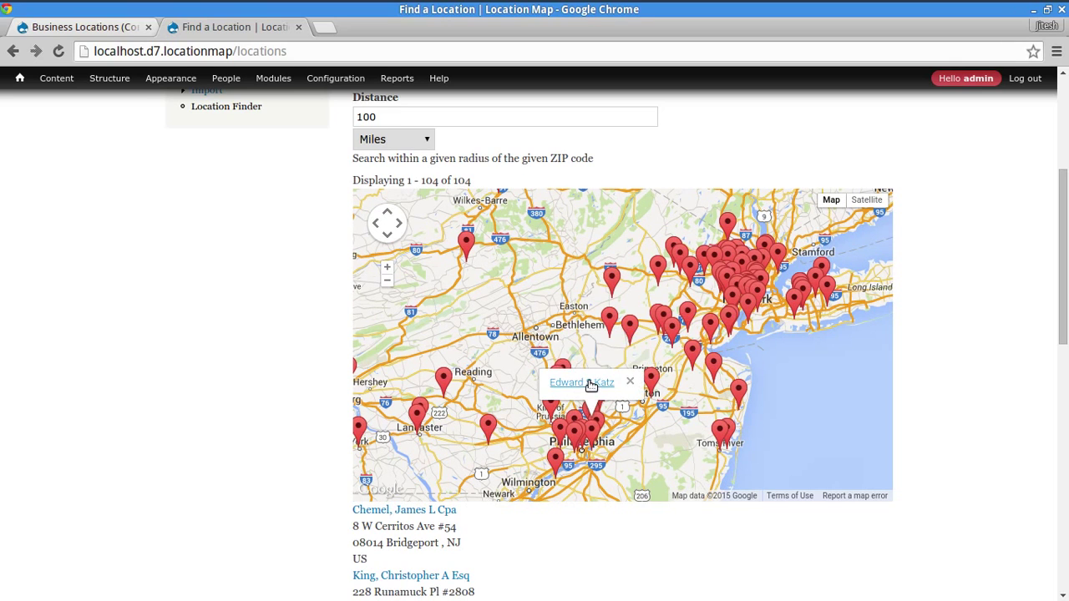
{"action": "mouse_move", "coordinate": [90, 69]}
{"action": "left_click", "coordinate": [79, 25]}
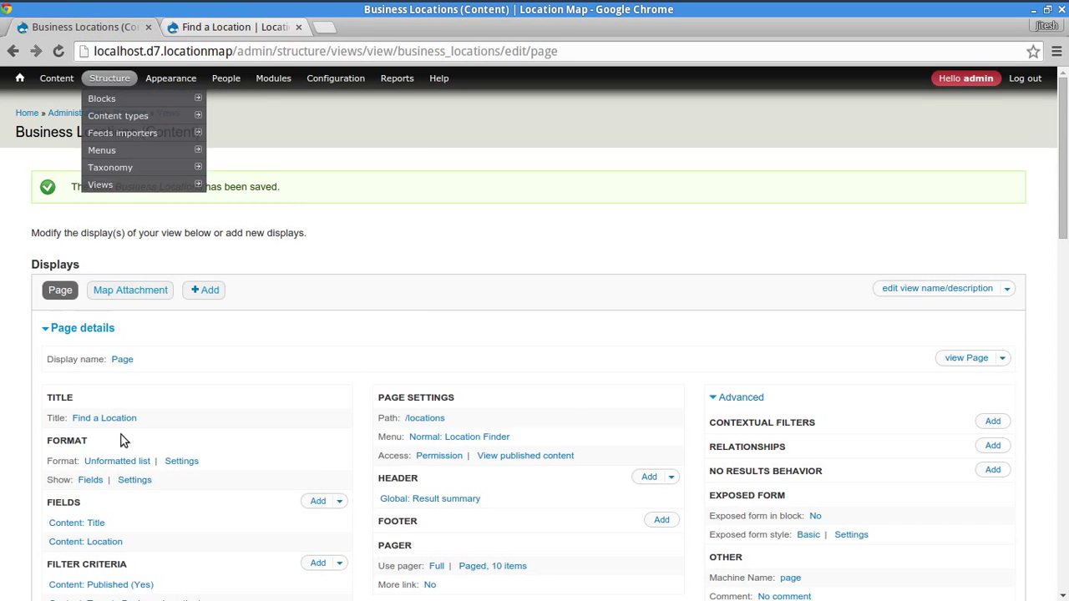
{"action": "scroll", "coordinate": [458, 248], "scroll_direction": "down", "scroll_amount": 4}
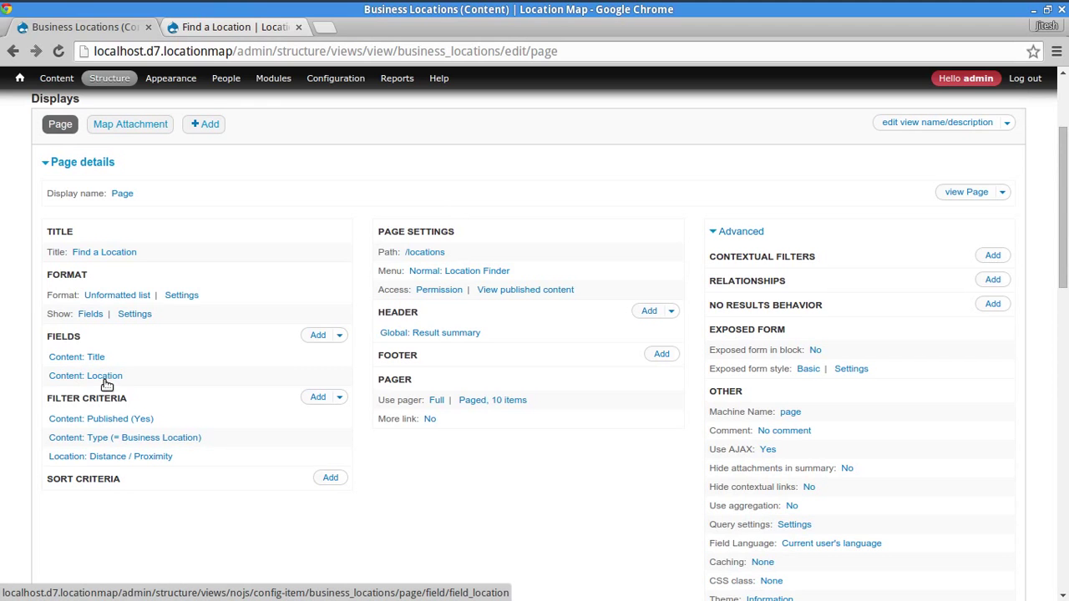
{"action": "left_click", "coordinate": [117, 126]}
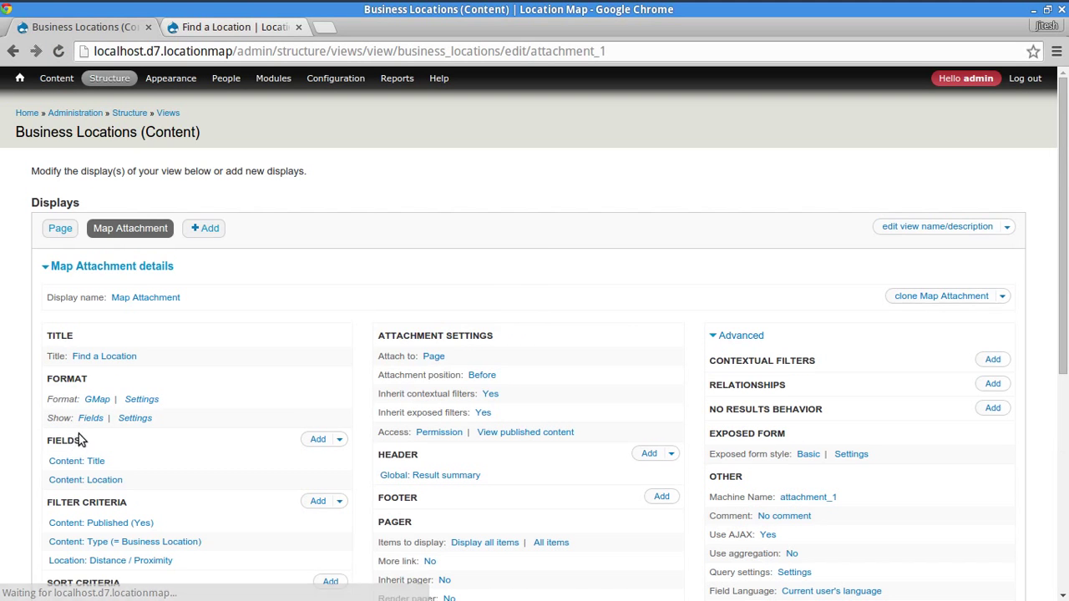
{"action": "scroll", "coordinate": [15, 498], "scroll_direction": "down", "scroll_amount": 2}
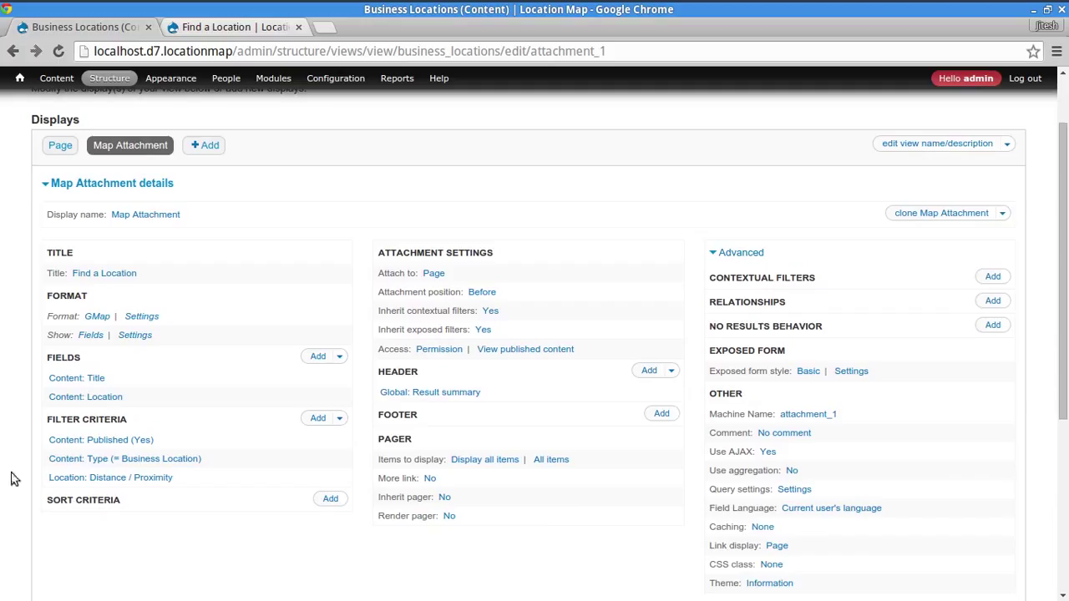
{"action": "left_click", "coordinate": [111, 399]}
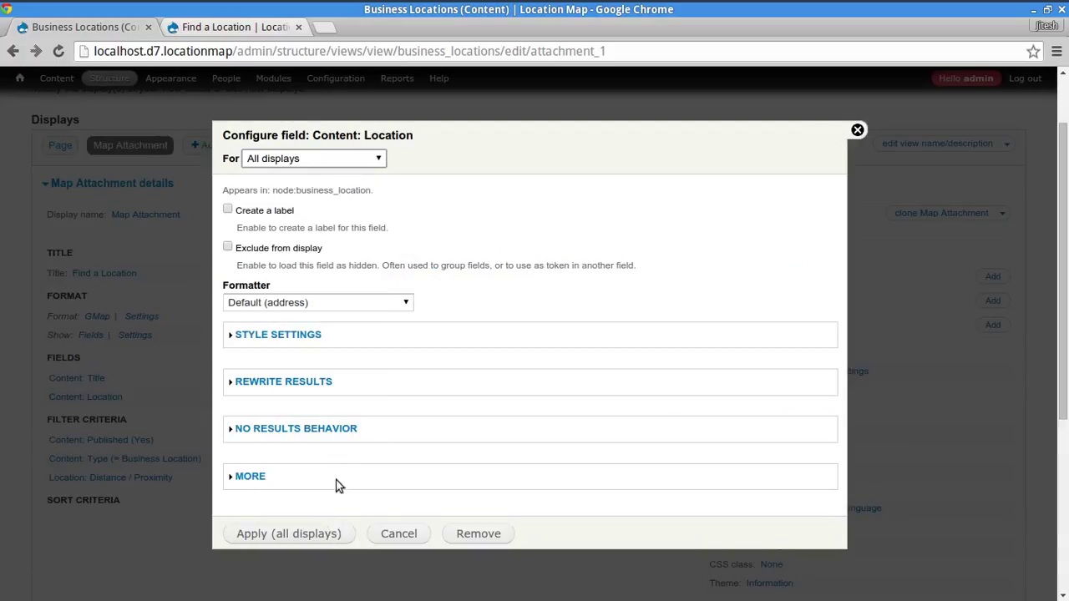
{"action": "left_click", "coordinate": [399, 534]}
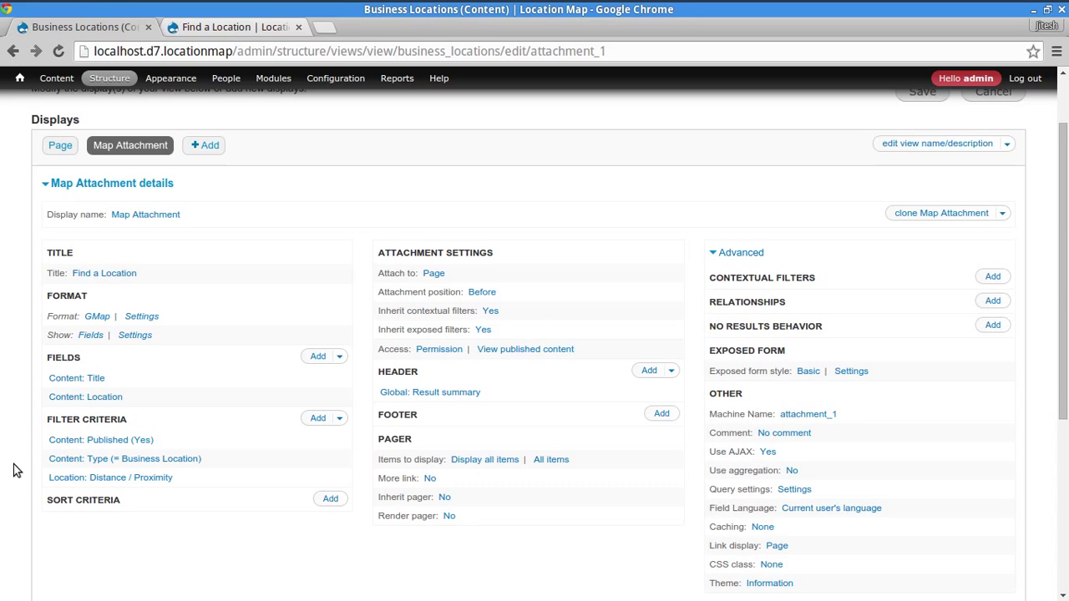
- Add the Location: Distance / Proximity field to all displays of the view
{"action": "left_click", "coordinate": [60, 146]}
{"action": "scroll", "coordinate": [206, 374], "scroll_direction": "down", "scroll_amount": 4}
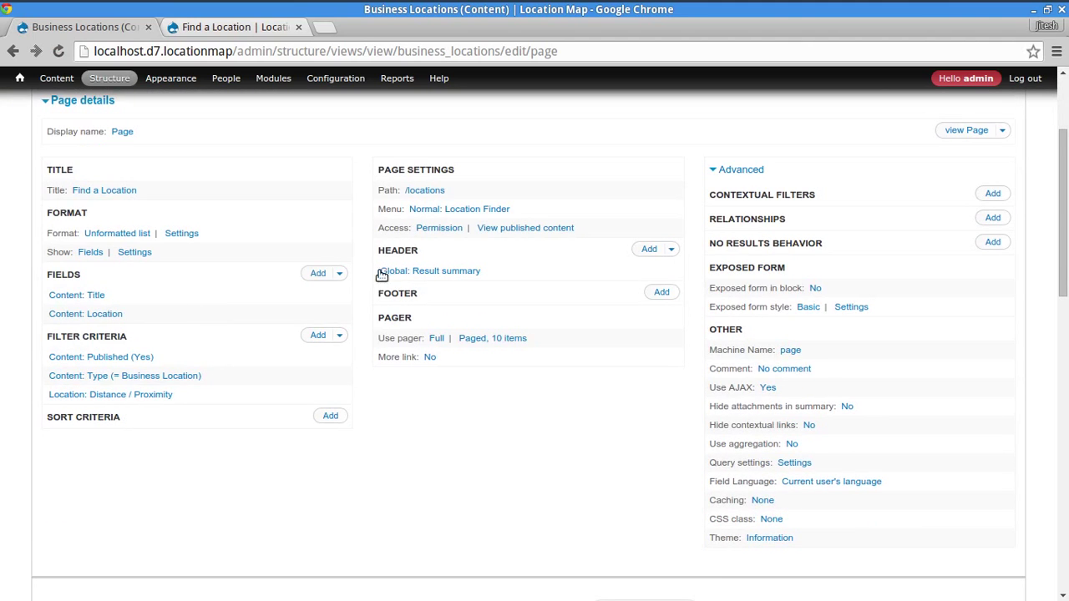
{"action": "left_click", "coordinate": [320, 276]}
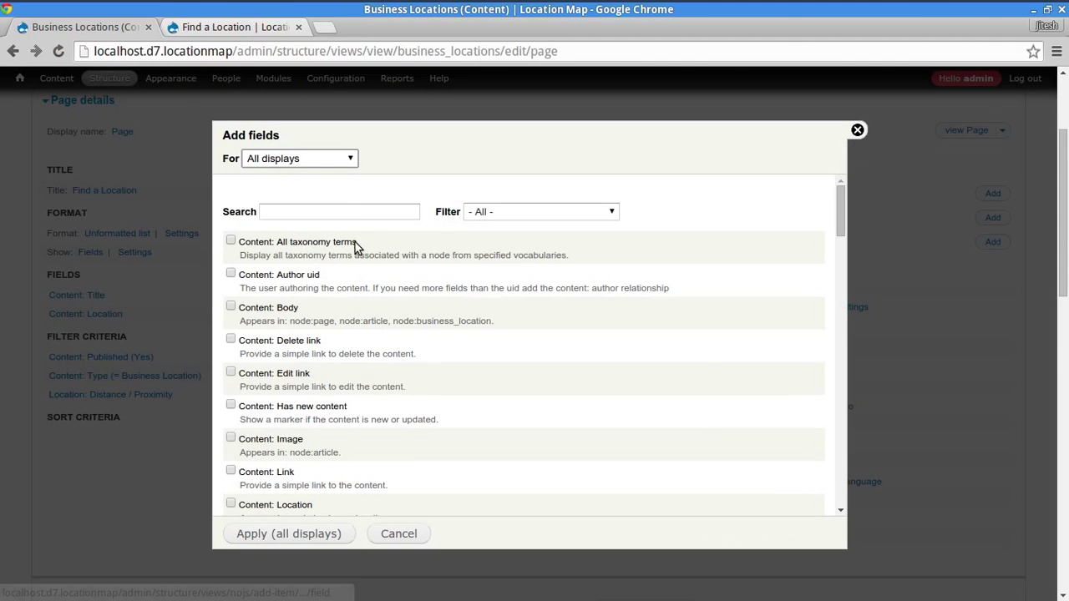
{"action": "type", "text": "dis"}
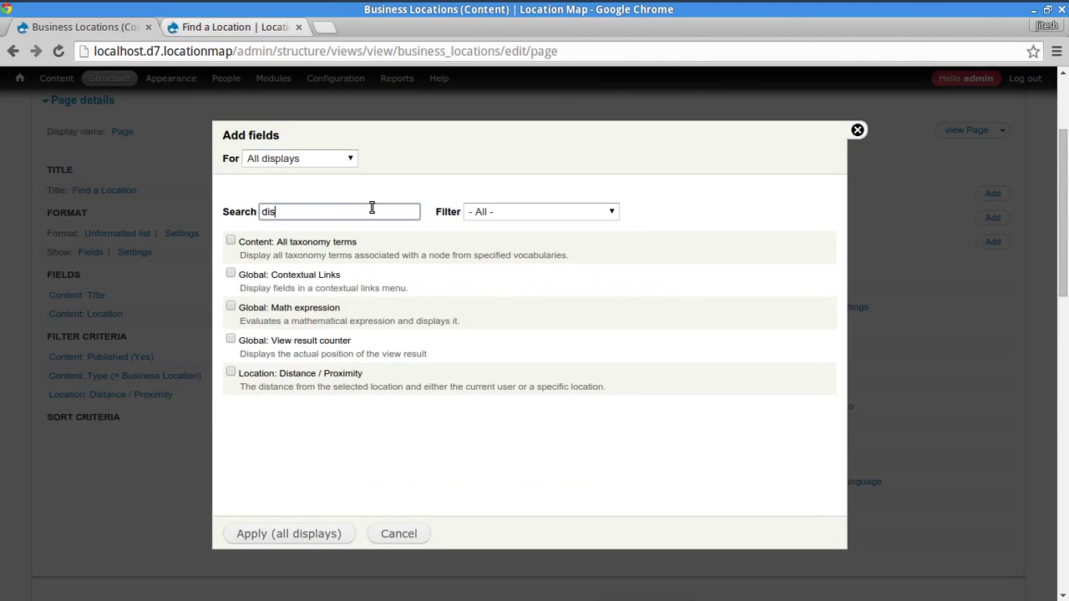
{"action": "type", "text": "t"}
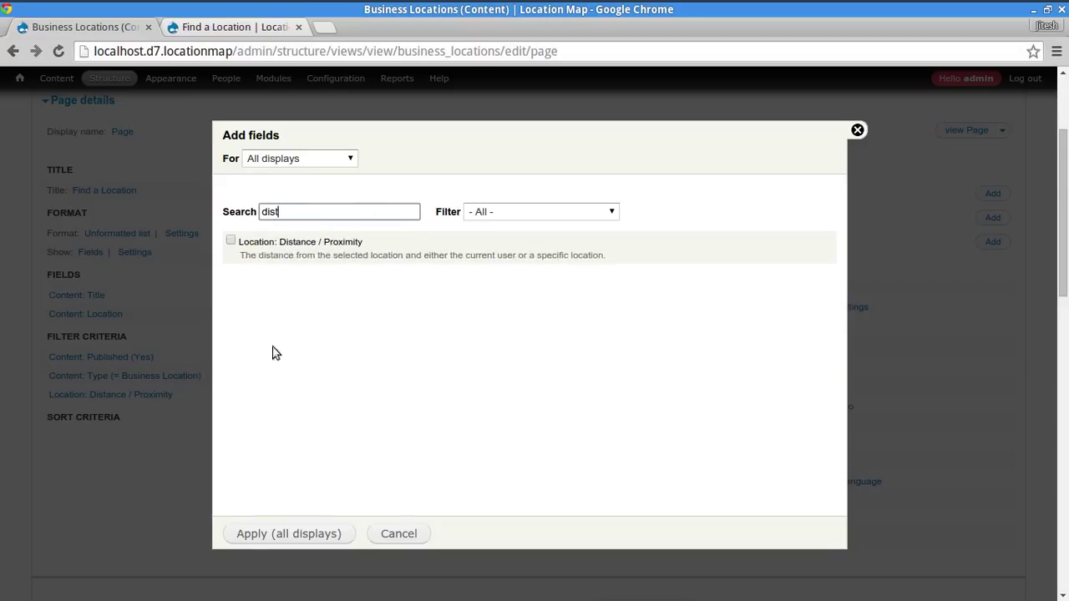
{"action": "left_click", "coordinate": [230, 241]}
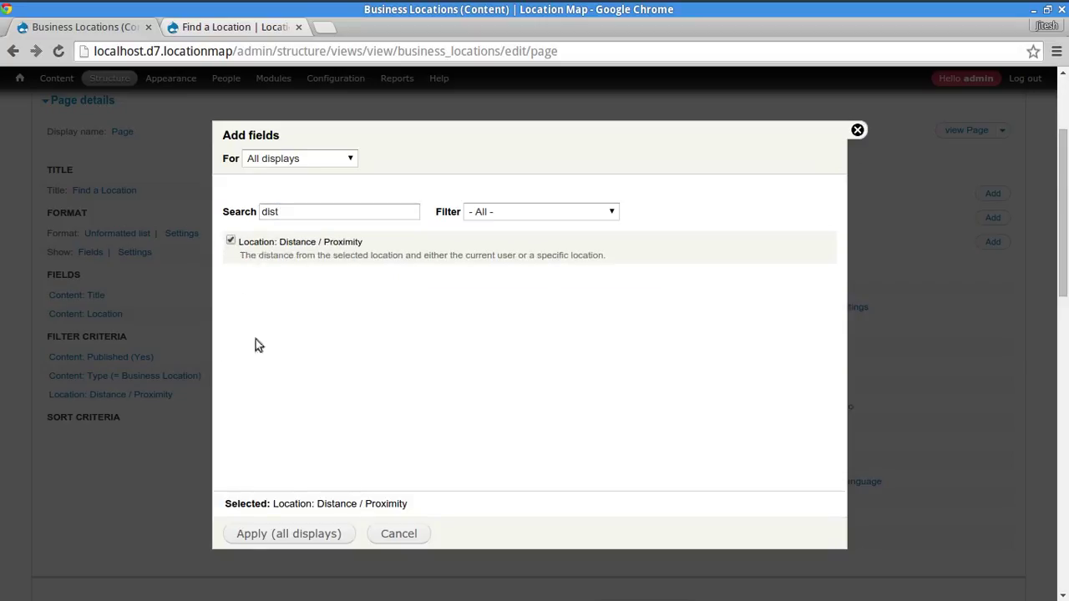
{"action": "left_click", "coordinate": [284, 539]}
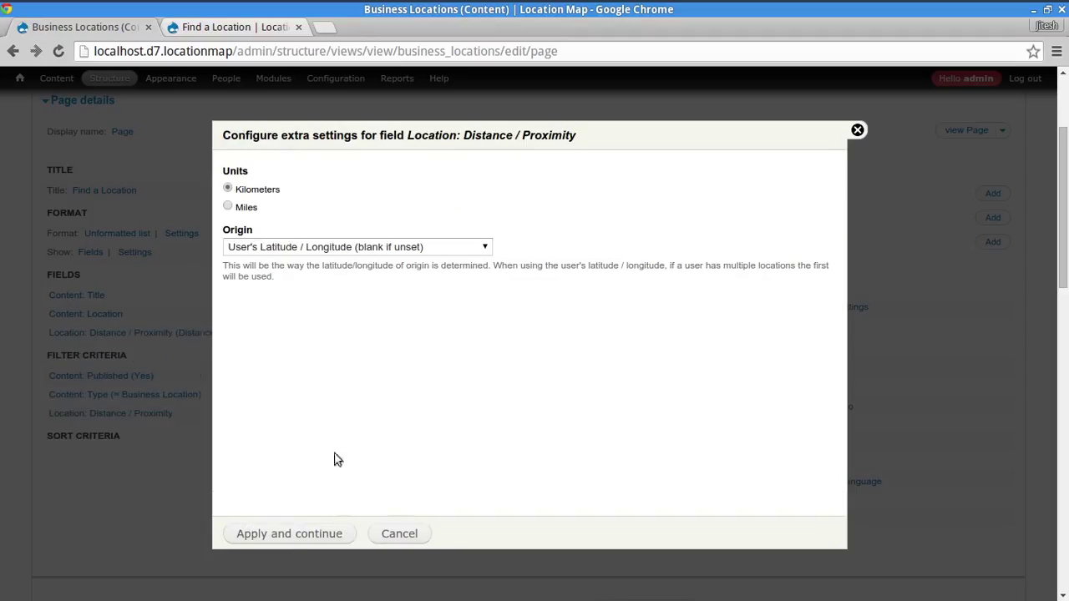
- Measure distance in miles with the origin taken from the Distance / Proximity filter
{"action": "left_click", "coordinate": [240, 210]}
{"action": "left_click", "coordinate": [267, 248]}
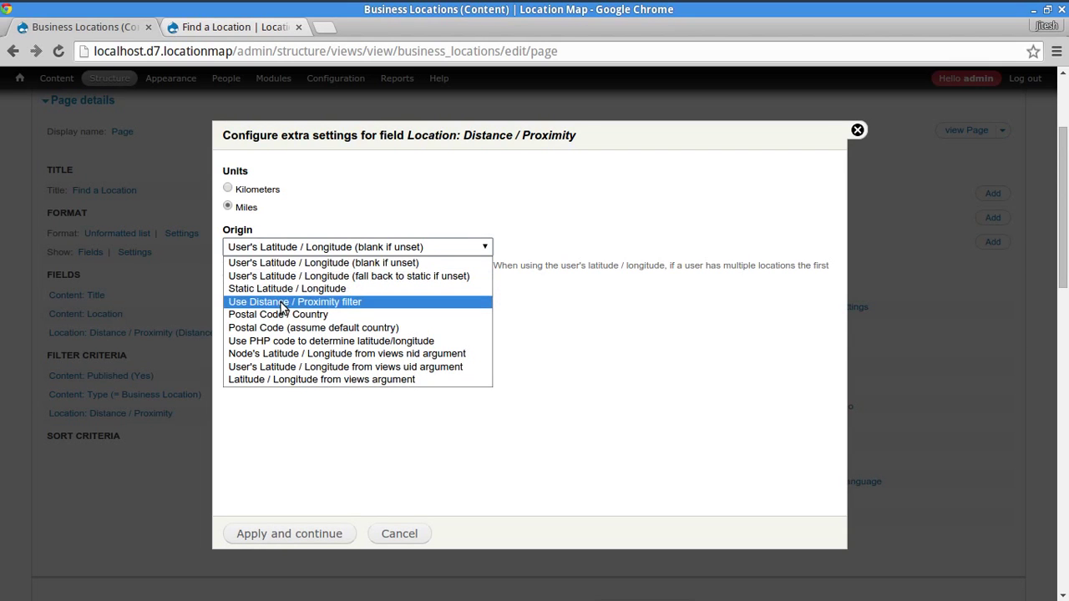
{"action": "left_click", "coordinate": [430, 247]}
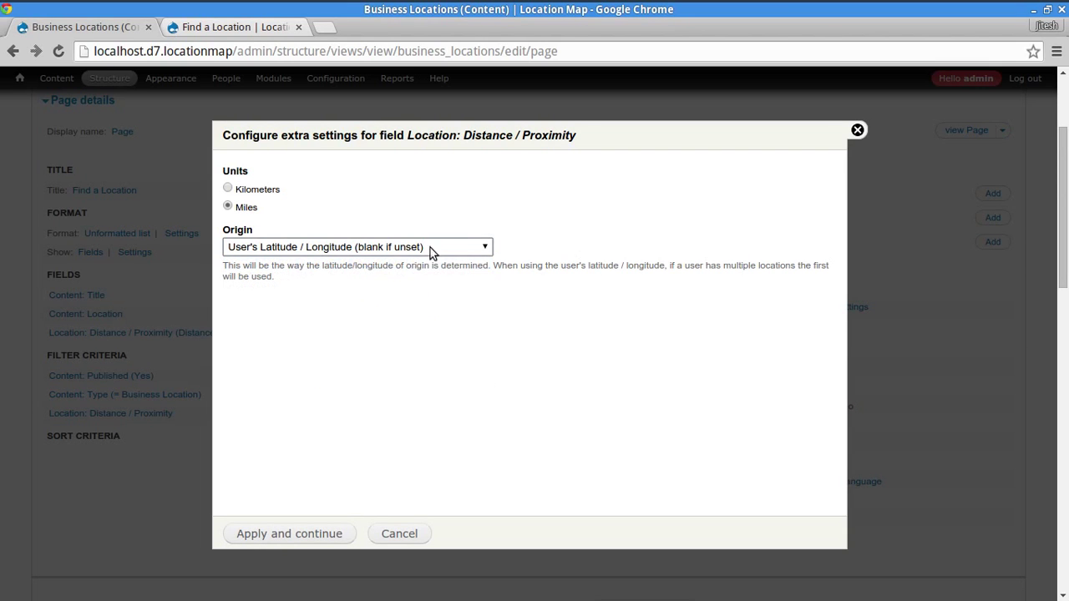
{"action": "left_click", "coordinate": [430, 247]}
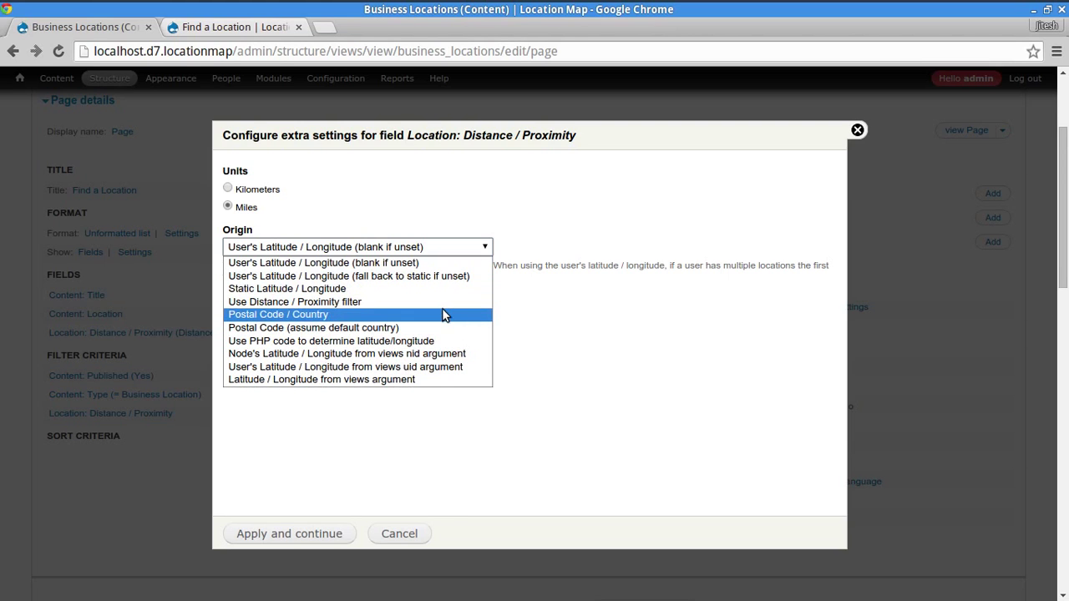
{"action": "left_click", "coordinate": [264, 302]}
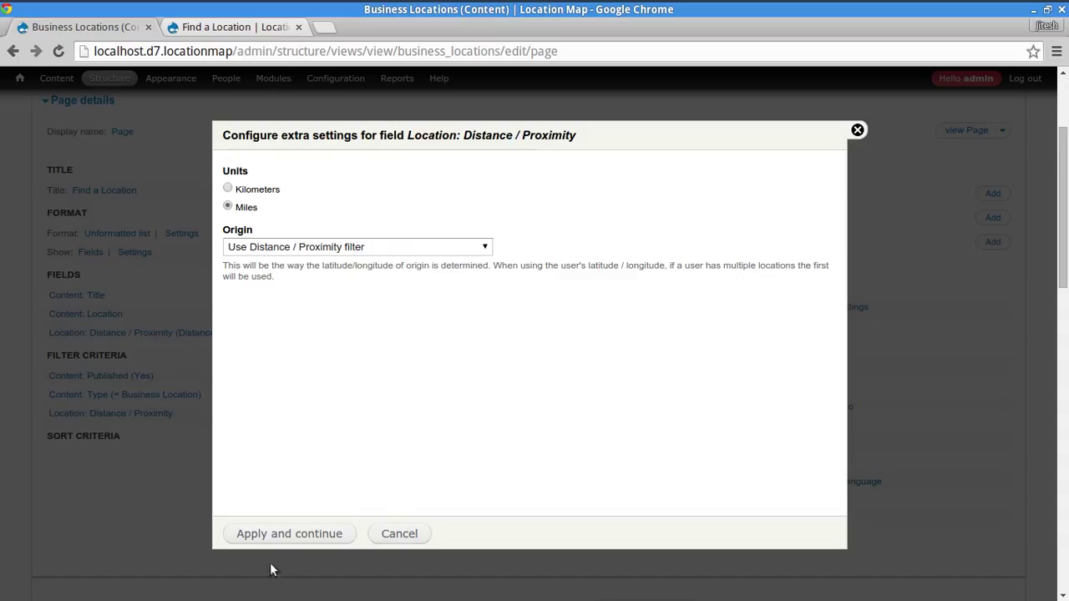
{"action": "left_click", "coordinate": [284, 537]}
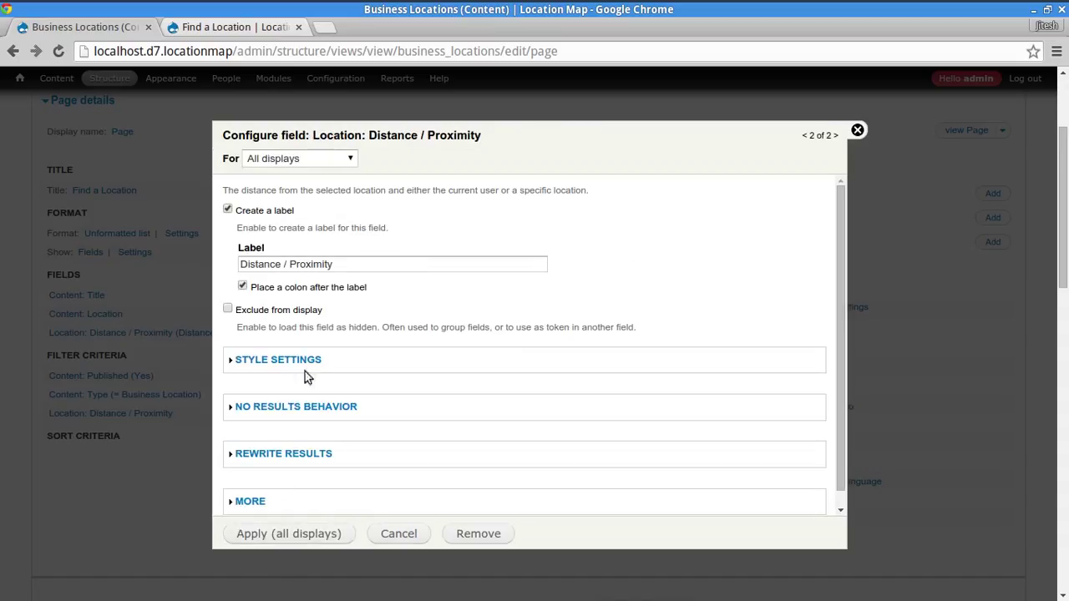
- Shorten the field label to 'Distance' and apply it
{"action": "double_click", "coordinate": [281, 264]}
{"action": "key", "text": "Right"}
{"action": "key", "text": "shift+End"}
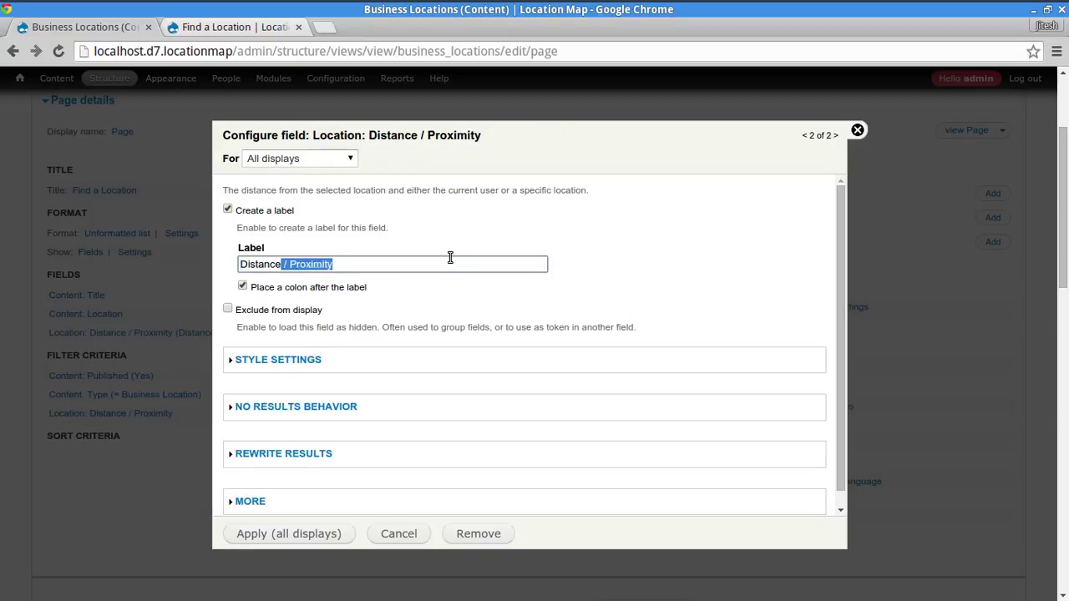
{"action": "key", "text": "BackSpace"}
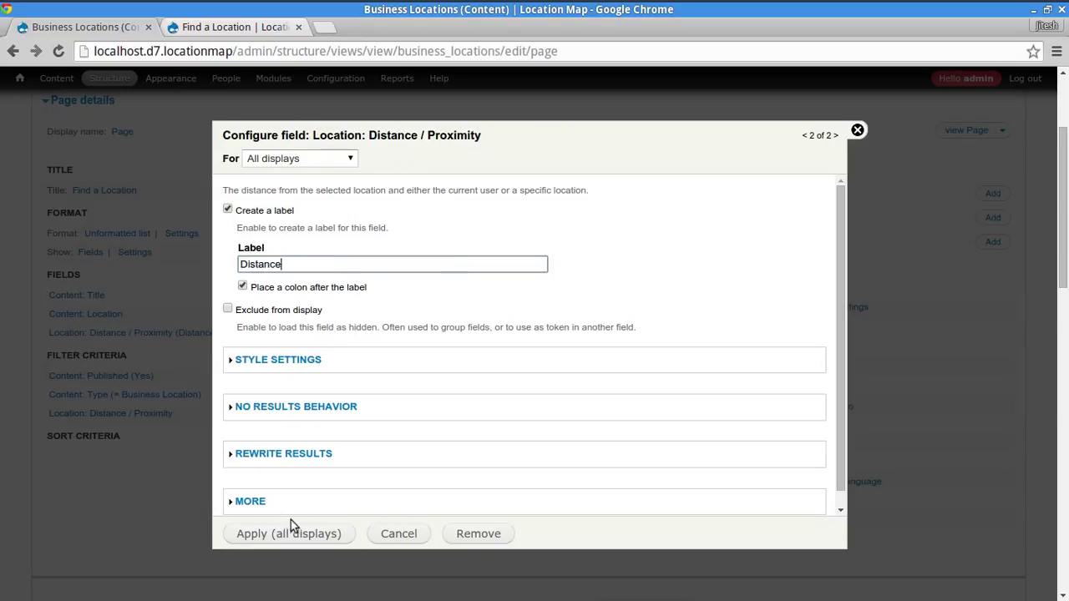
{"action": "scroll", "coordinate": [292, 522], "scroll_direction": "down", "scroll_amount": 2}
{"action": "left_click", "coordinate": [301, 528]}
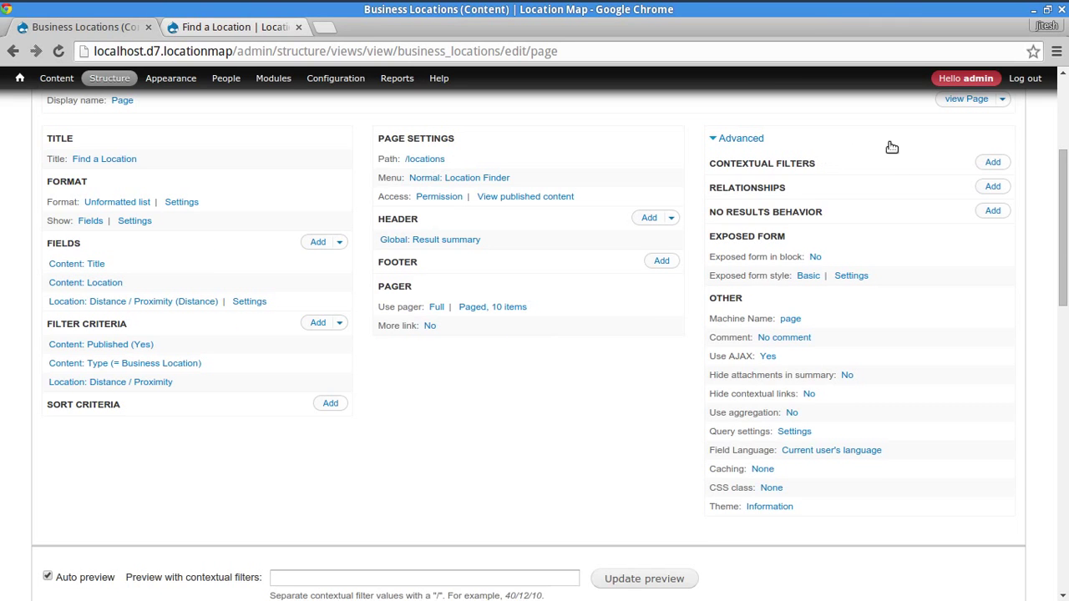
{"action": "scroll", "coordinate": [902, 192], "scroll_direction": "up", "scroll_amount": 2}
- Save the view and rerun the 19090 proximity search on Find a Location
{"action": "left_click", "coordinate": [917, 144]}
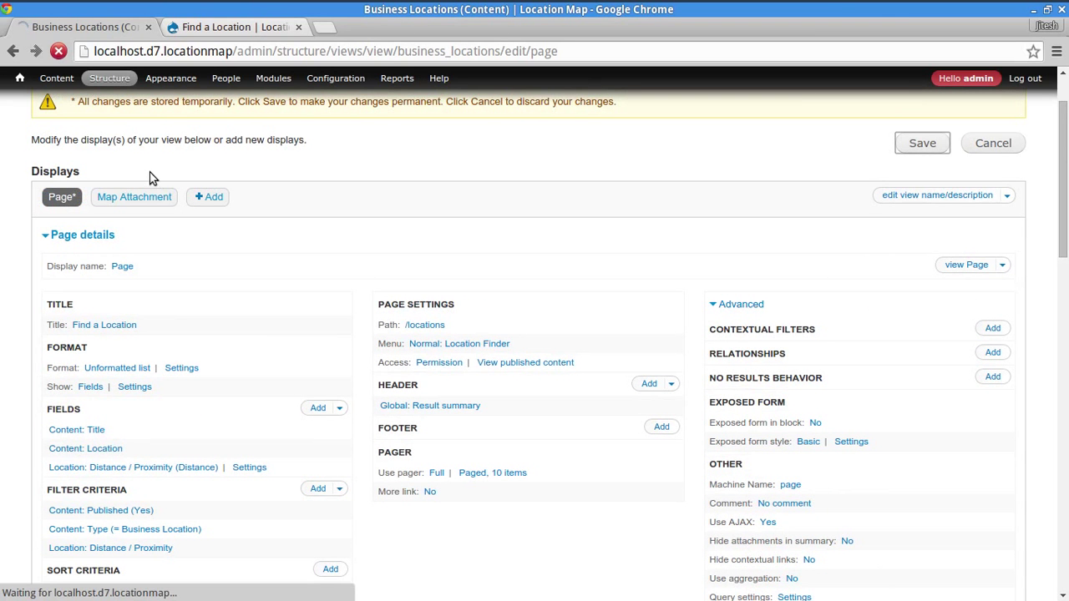
{"action": "scroll", "coordinate": [444, 217], "scroll_direction": "down", "scroll_amount": 2}
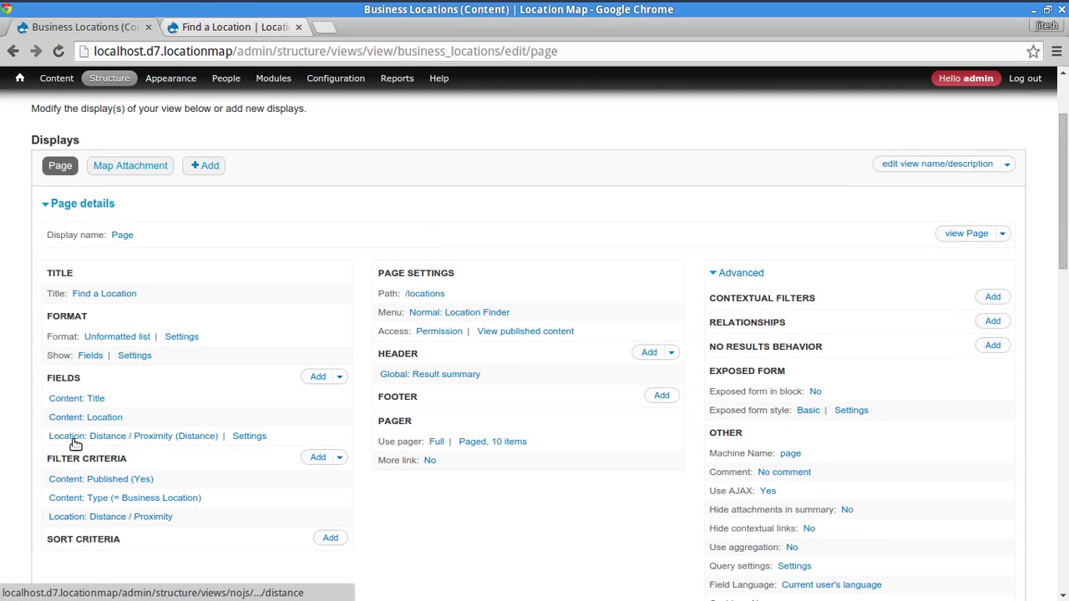
{"action": "left_click", "coordinate": [255, 27]}
{"action": "scroll", "coordinate": [292, 284], "scroll_direction": "up", "scroll_amount": 3}
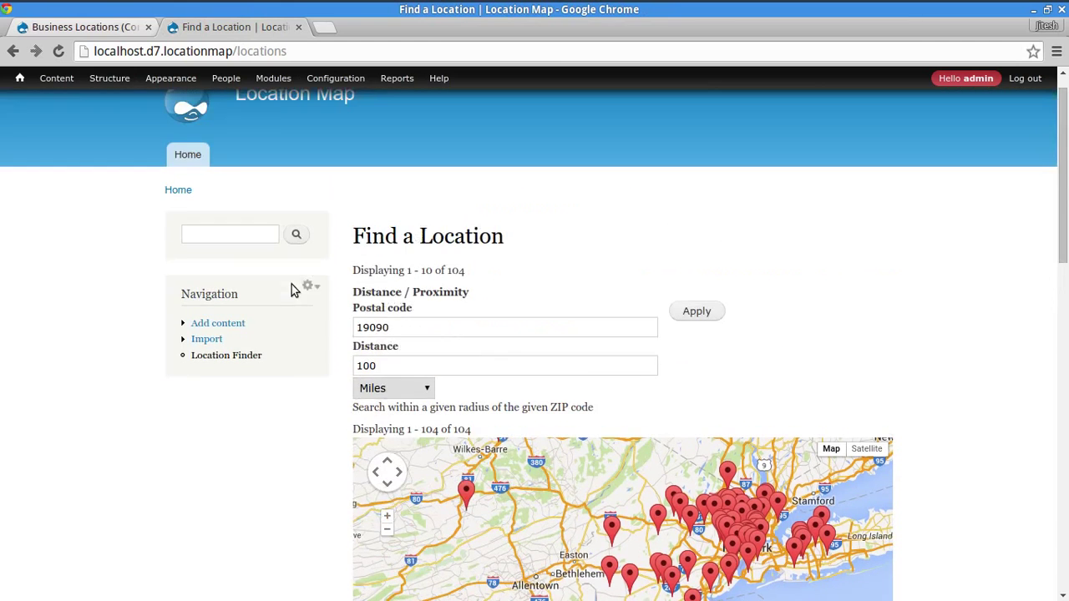
{"action": "left_click", "coordinate": [687, 312]}
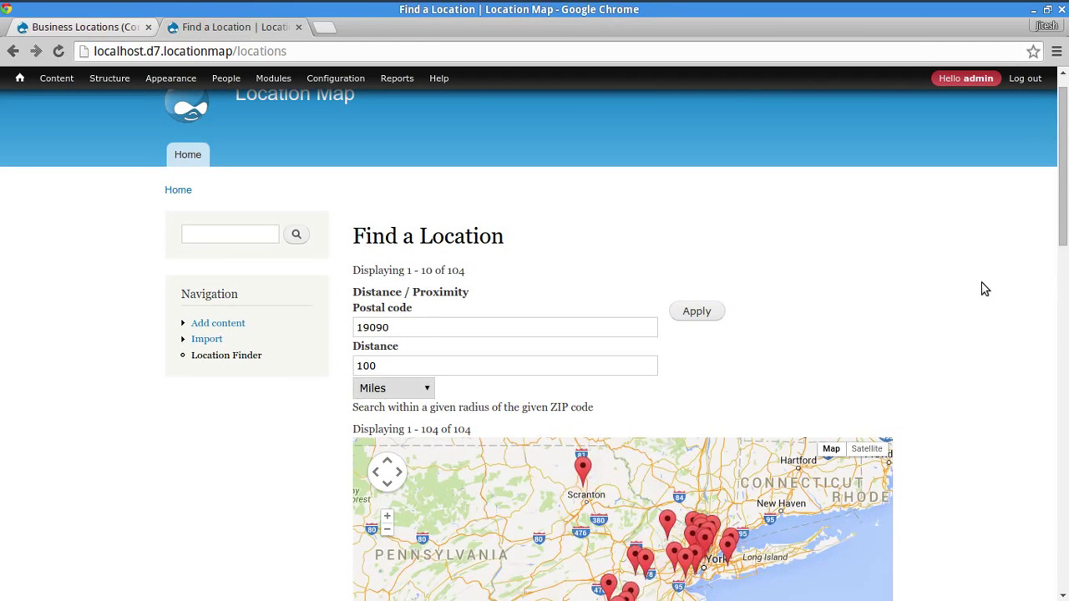
- Check the listings' distance values, such as 26.86 mi, and a marker popup near Scranton
{"action": "scroll", "coordinate": [982, 289], "scroll_direction": "down", "scroll_amount": 3}
{"action": "scroll", "coordinate": [982, 288], "scroll_direction": "down", "scroll_amount": 2}
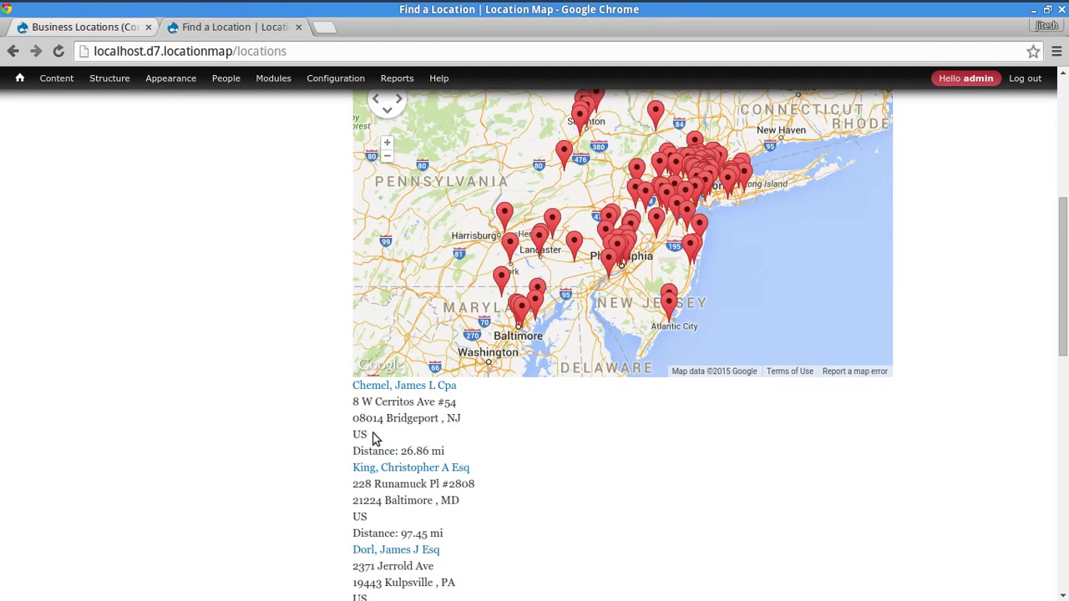
{"action": "left_click_drag", "start_coordinate": [354, 451], "coordinate": [419, 452]}
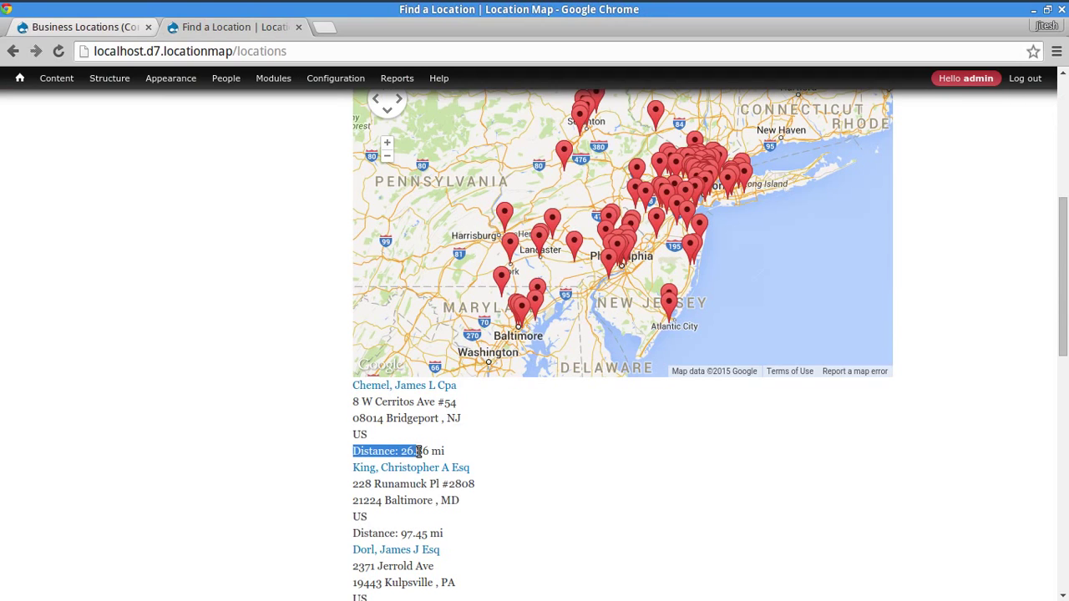
{"action": "left_click", "coordinate": [627, 457]}
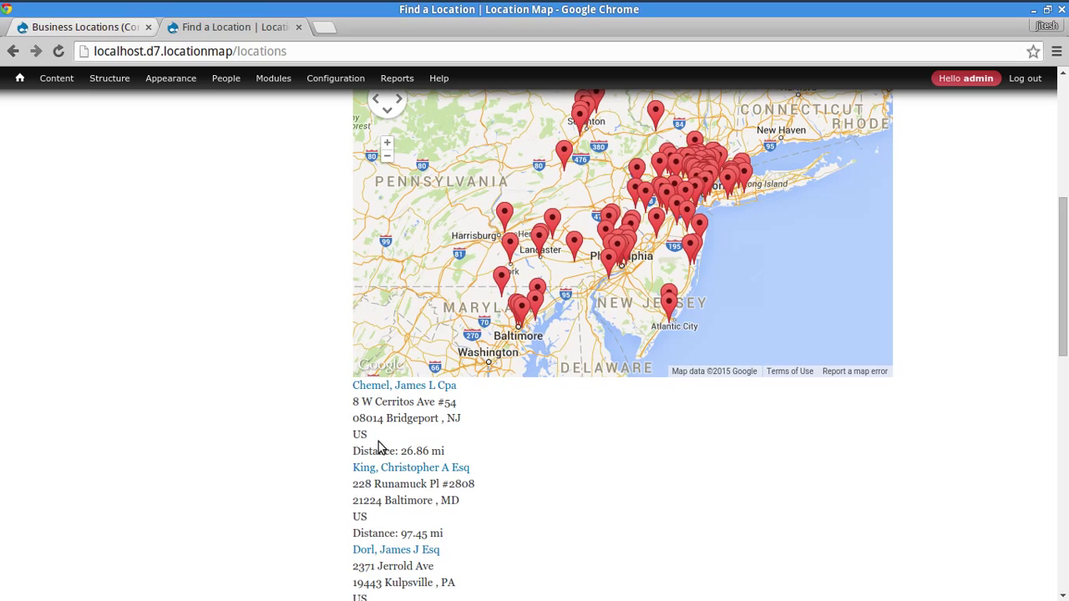
{"action": "scroll", "coordinate": [714, 477], "scroll_direction": "up", "scroll_amount": 1}
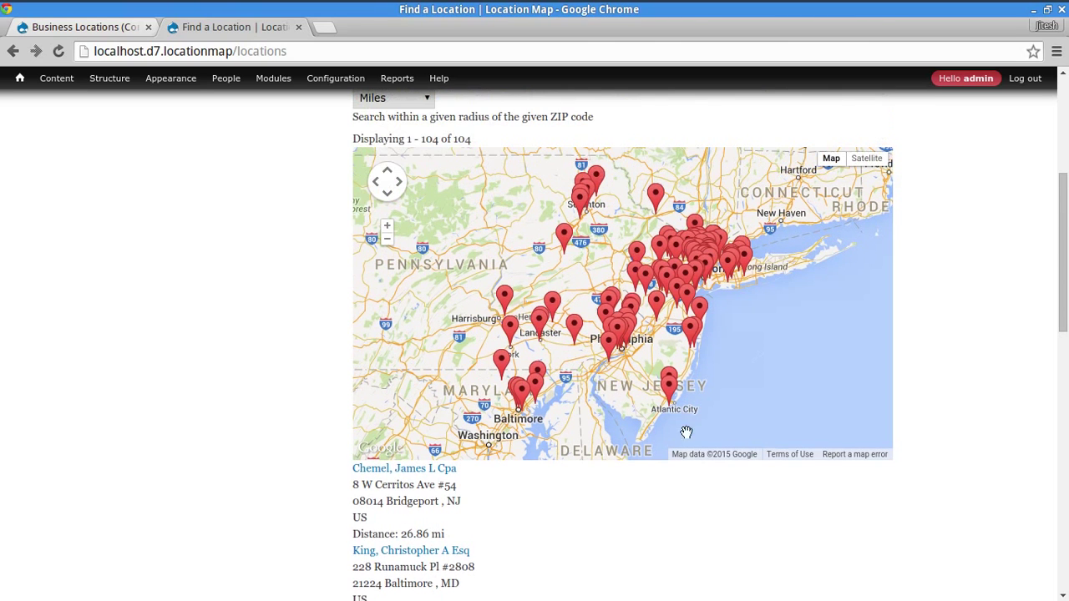
{"action": "left_click", "coordinate": [564, 241]}
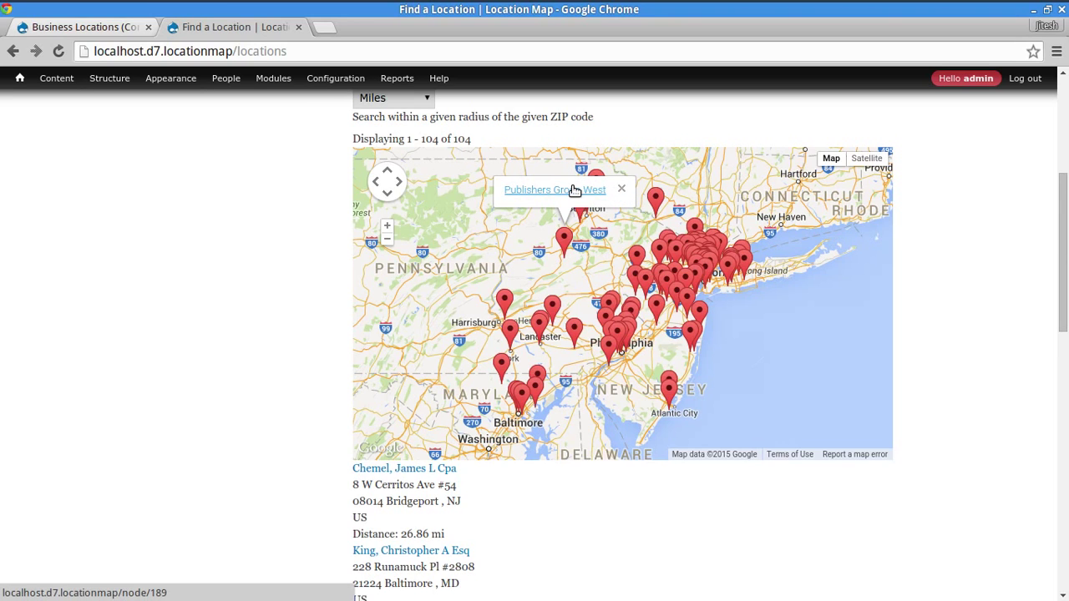
{"action": "left_click", "coordinate": [622, 191]}
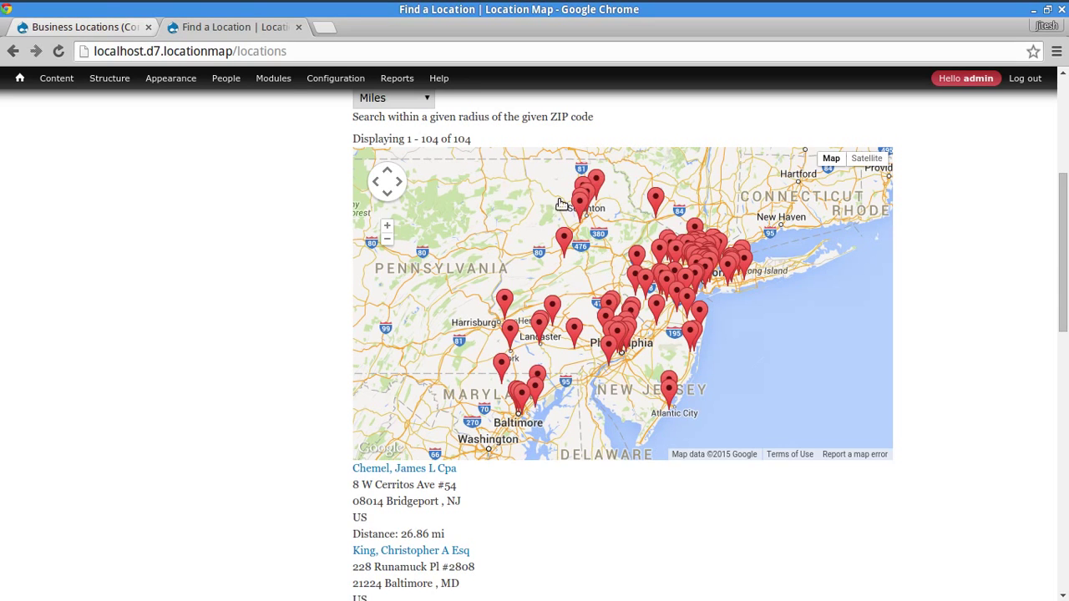
{"action": "left_click", "coordinate": [76, 27]}
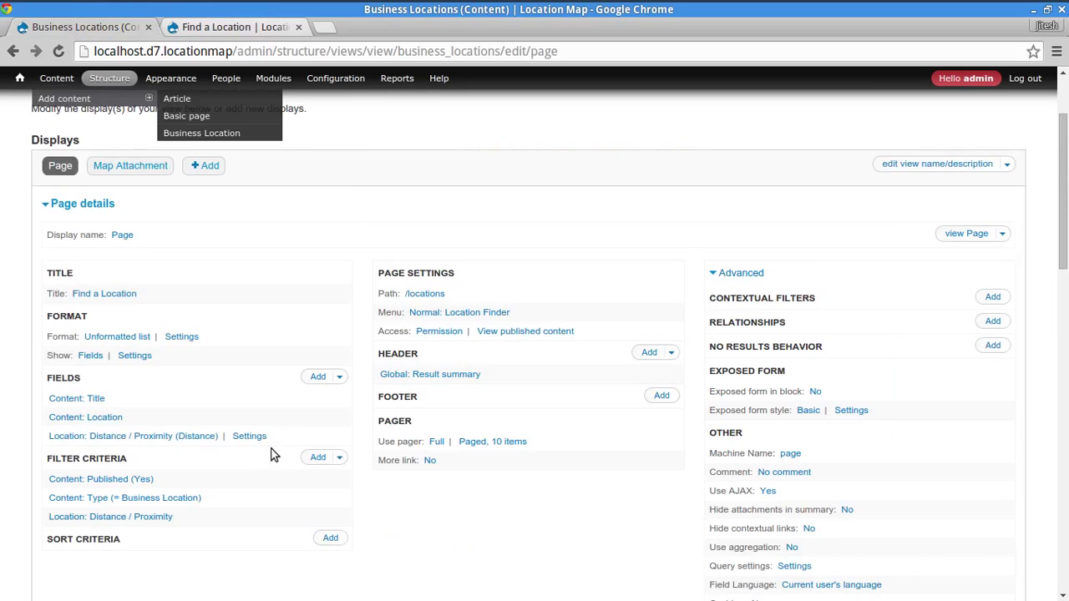
- Open the GMap settings from Configuration > Web services in a new tab
{"action": "scroll", "coordinate": [230, 474], "scroll_direction": "down", "scroll_amount": 1}
{"action": "scroll", "coordinate": [228, 464], "scroll_direction": "up", "scroll_amount": 2}
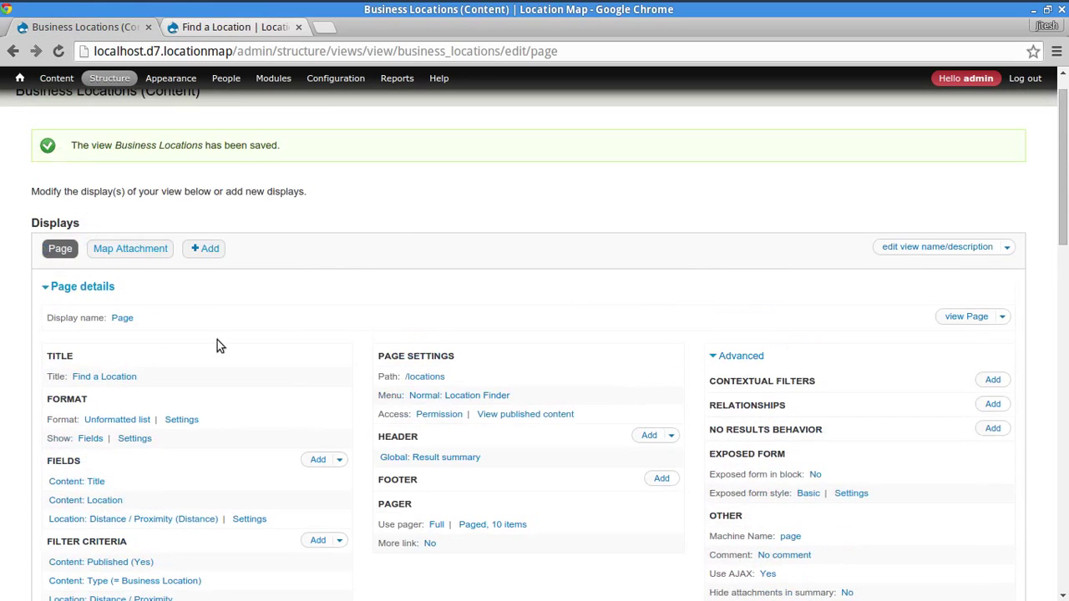
{"action": "left_click", "coordinate": [236, 27]}
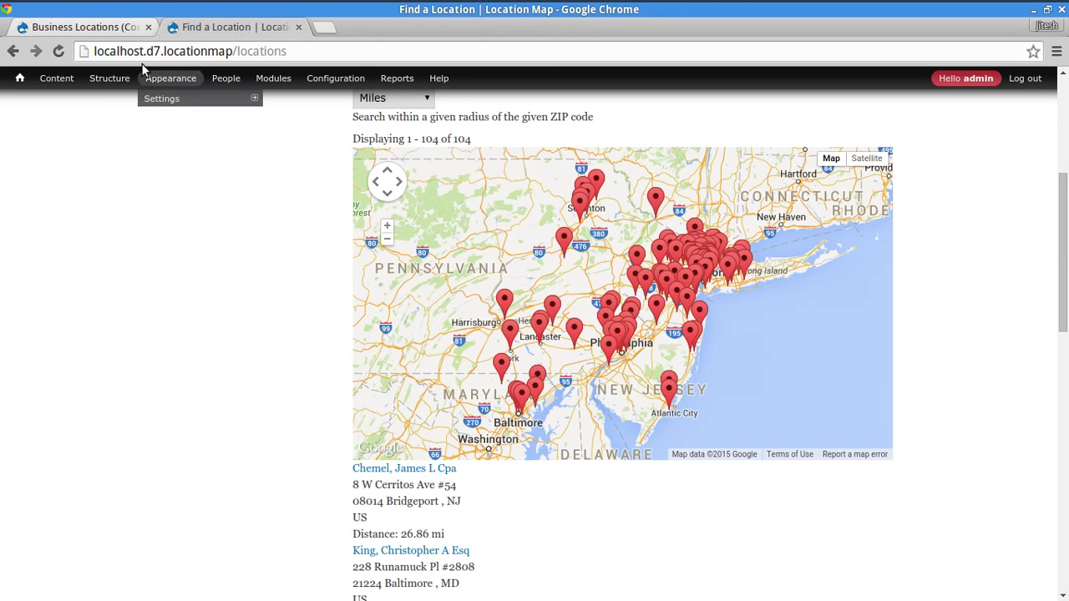
{"action": "left_click", "coordinate": [107, 27]}
{"action": "mouse_move", "coordinate": [337, 84]}
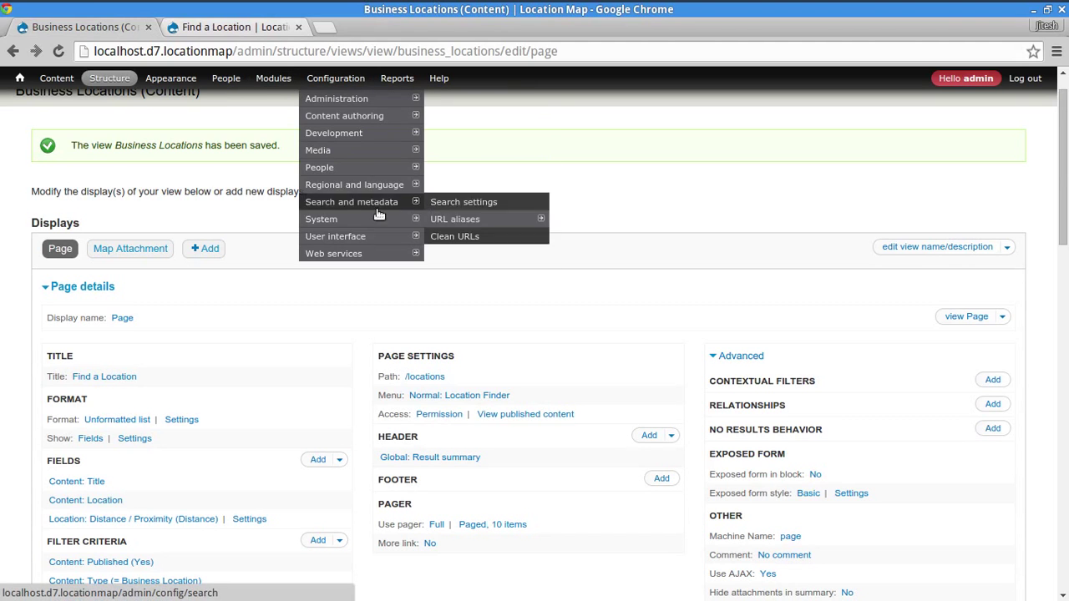
{"action": "mouse_move", "coordinate": [379, 192]}
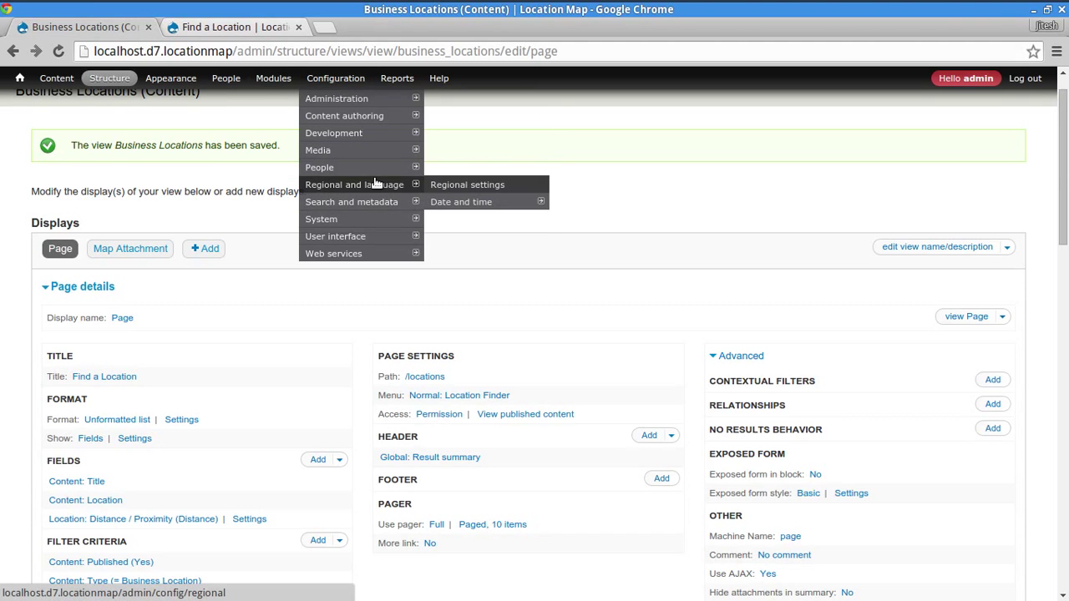
{"action": "mouse_move", "coordinate": [381, 221]}
{"action": "mouse_move", "coordinate": [395, 259]}
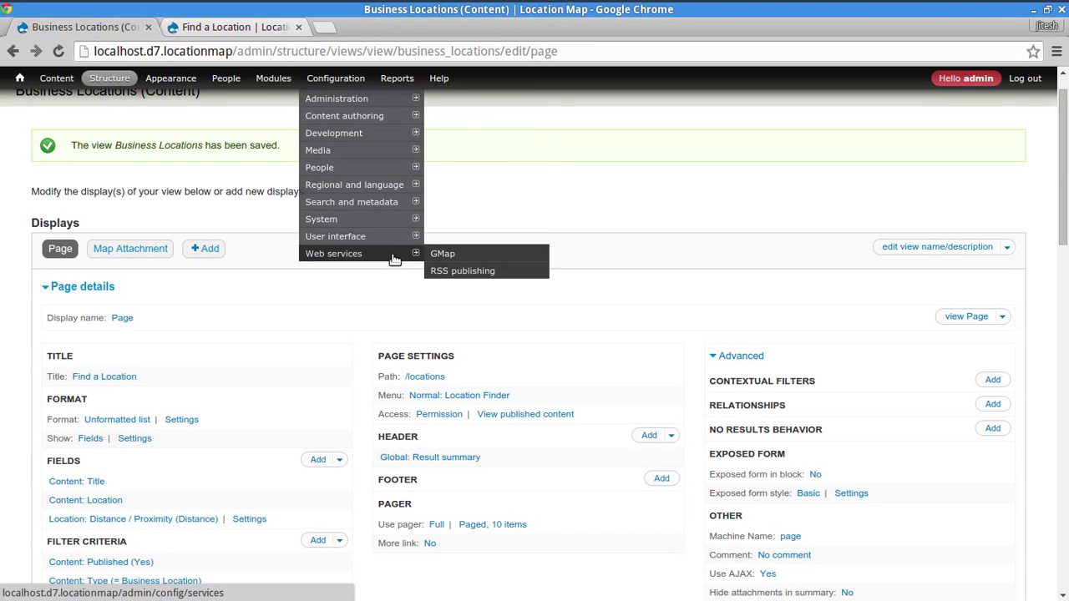
{"action": "middle_click", "coordinate": [439, 254]}
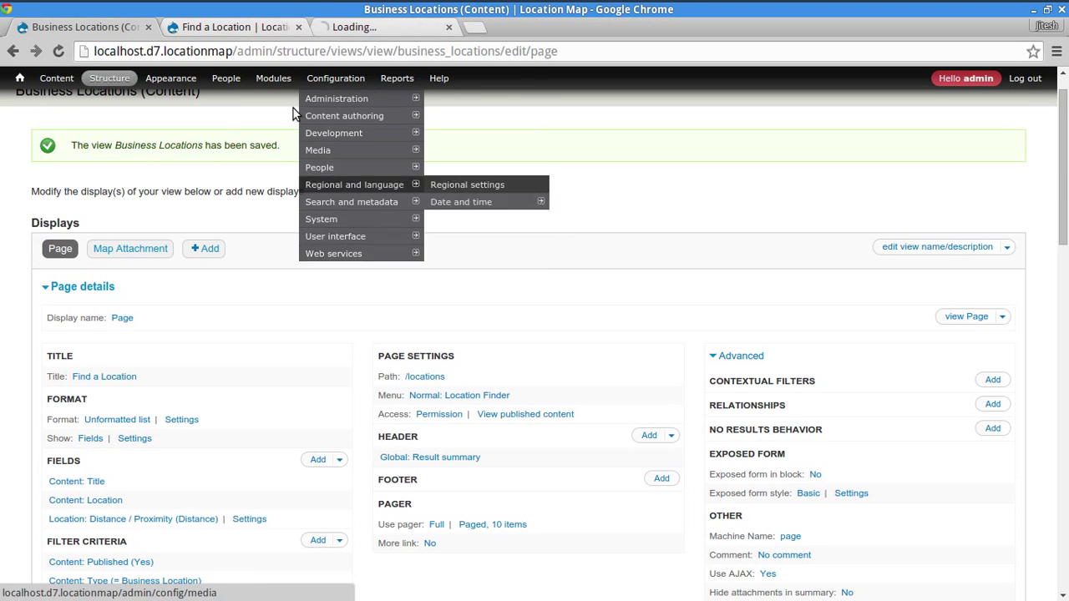
{"action": "left_click", "coordinate": [365, 25]}
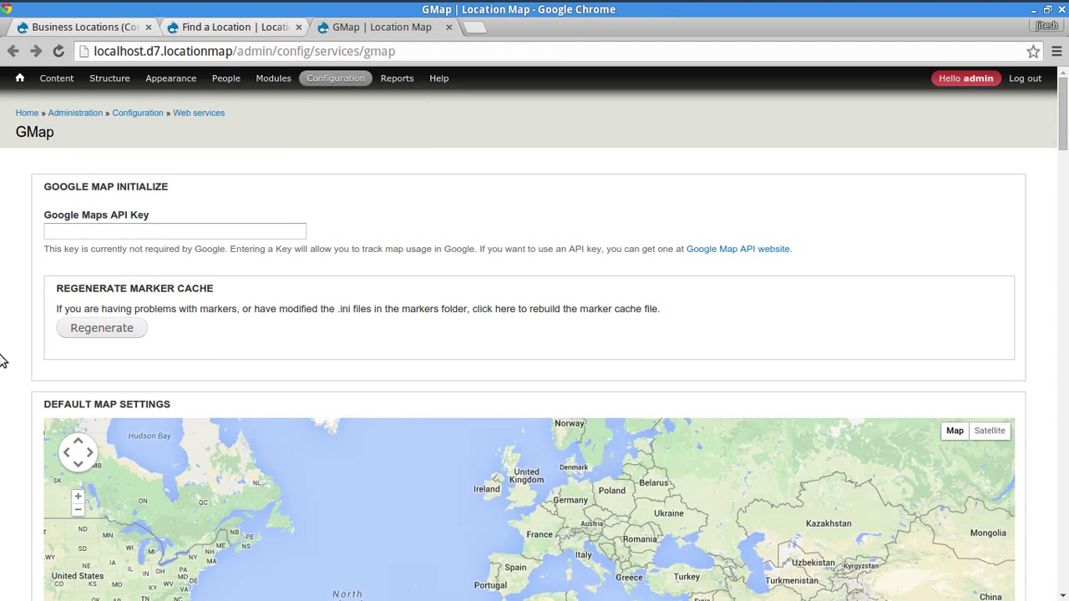
- Set the Marker action to Open info window and save the GMap configuration
{"action": "scroll", "coordinate": [14, 373], "scroll_direction": "down", "scroll_amount": 2}
{"action": "key", "text": "ctrl+f"}
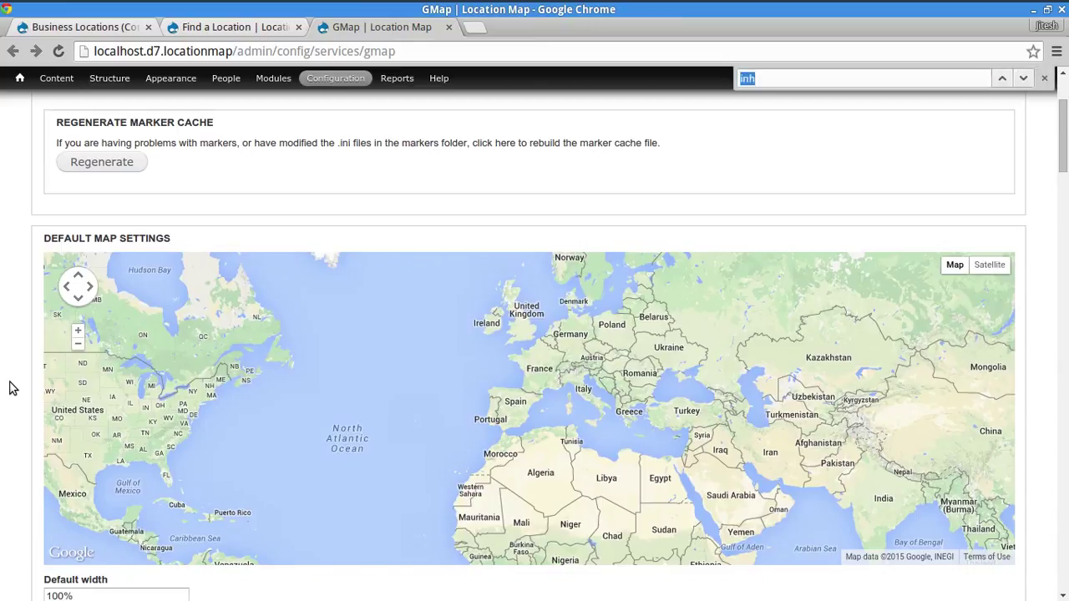
{"action": "type", "text": "click"}
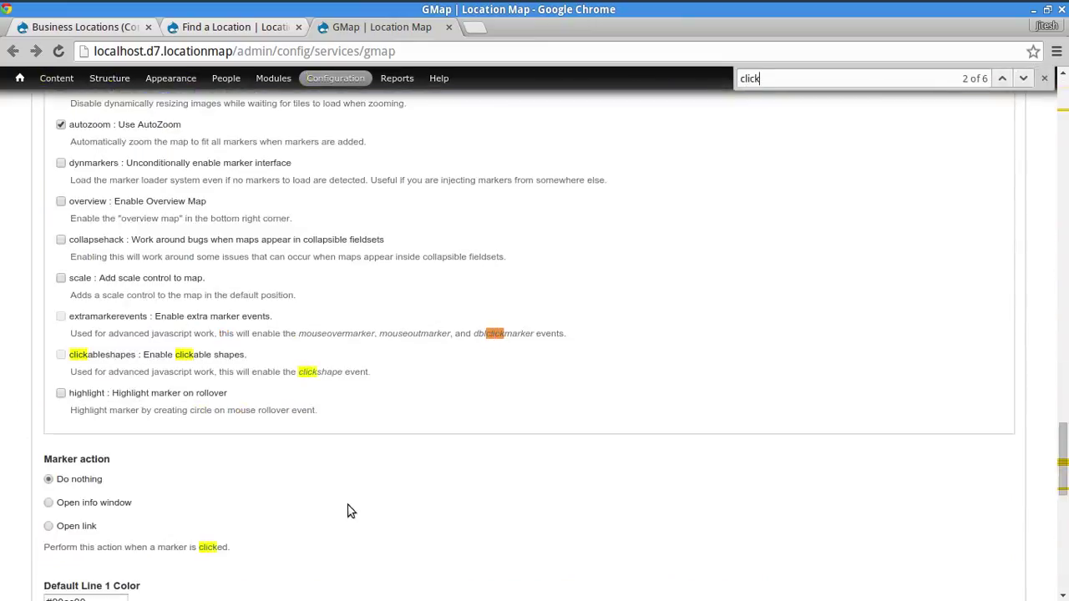
{"action": "left_click", "coordinate": [83, 504]}
{"action": "scroll", "coordinate": [581, 451], "scroll_direction": "down", "scroll_amount": 5}
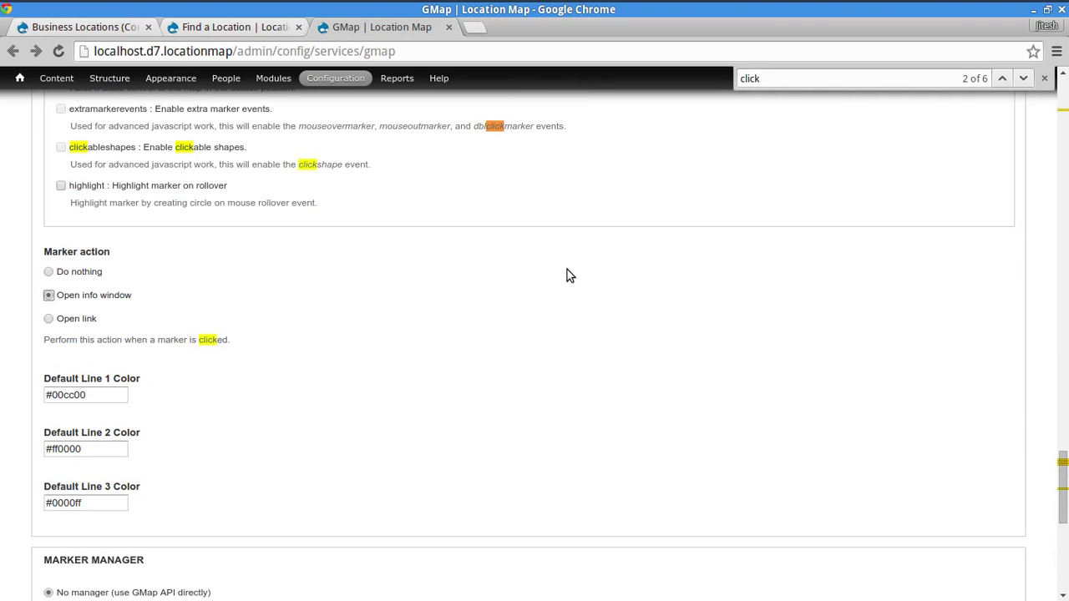
{"action": "left_click", "coordinate": [903, 76]}
{"action": "key", "text": "Return"}
{"action": "key", "text": "Return"}
{"action": "key", "text": "Return"}
{"action": "key", "text": "Return"}
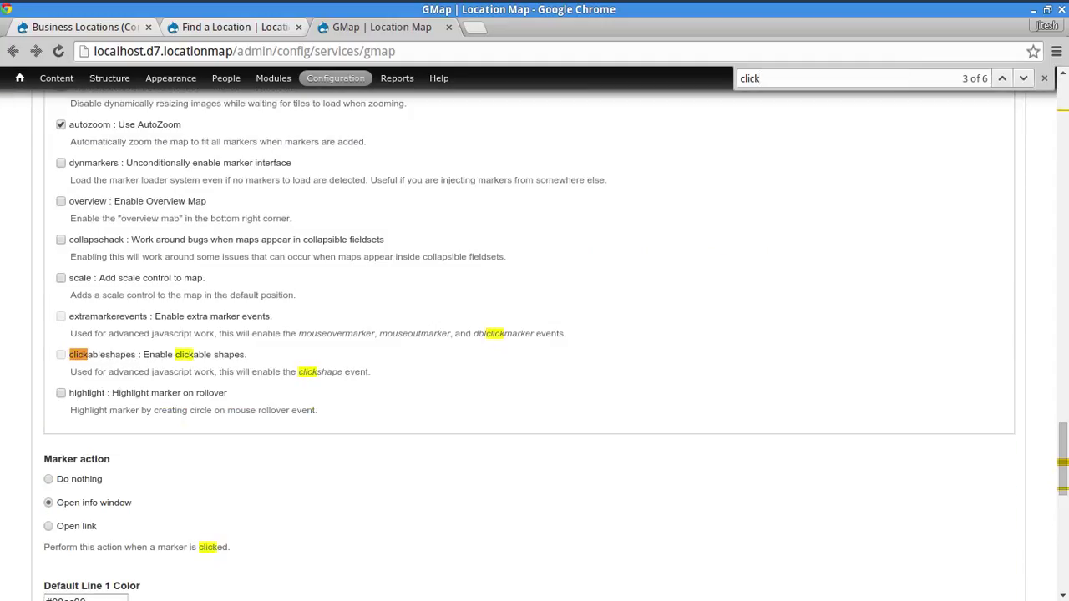
{"action": "scroll", "coordinate": [83, 499], "scroll_direction": "down", "scroll_amount": 10}
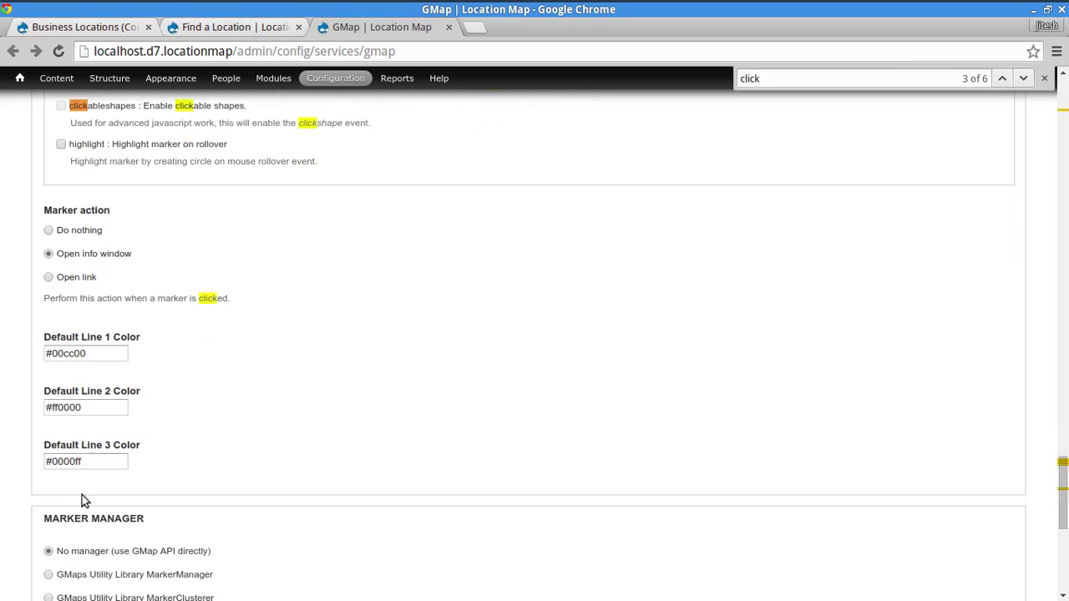
{"action": "left_click", "coordinate": [61, 534]}
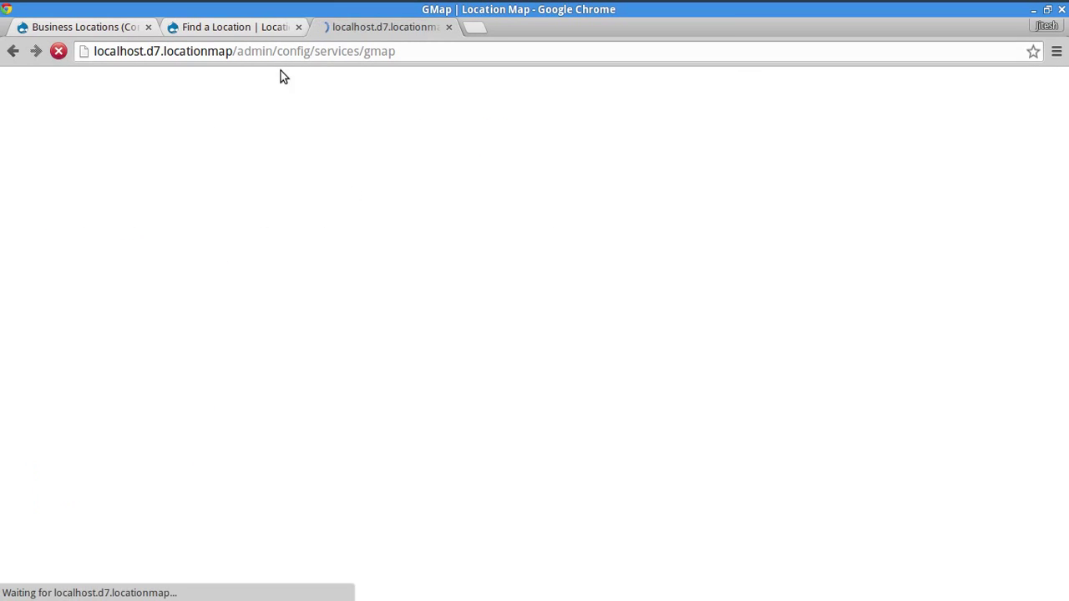
{"action": "left_click", "coordinate": [263, 28]}
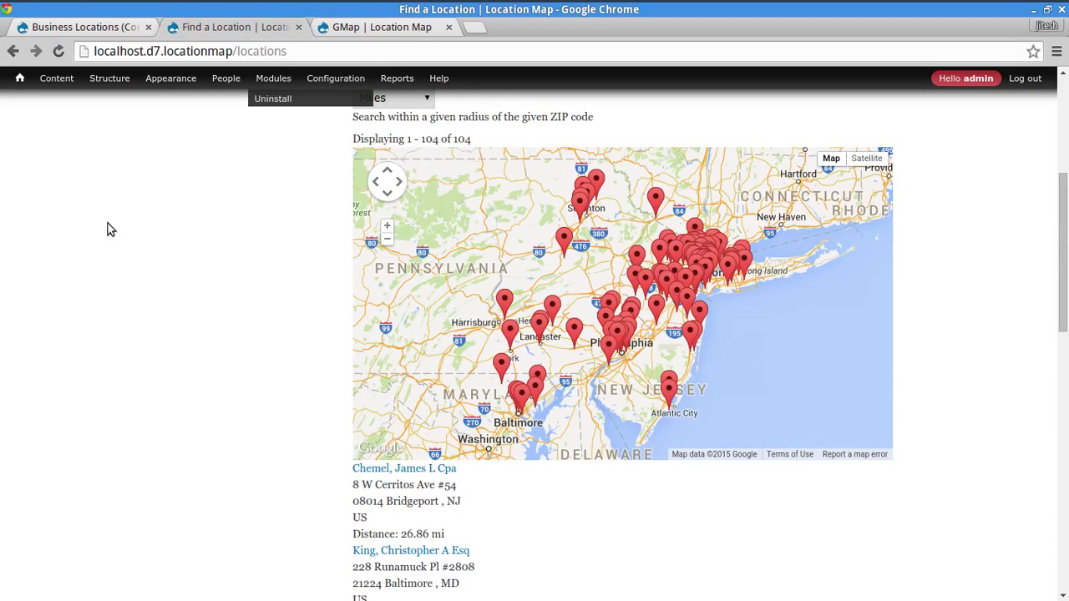
{"action": "scroll", "coordinate": [856, 311], "scroll_direction": "up", "scroll_amount": 1}
{"action": "scroll", "coordinate": [1020, 305], "scroll_direction": "up", "scroll_amount": 3}
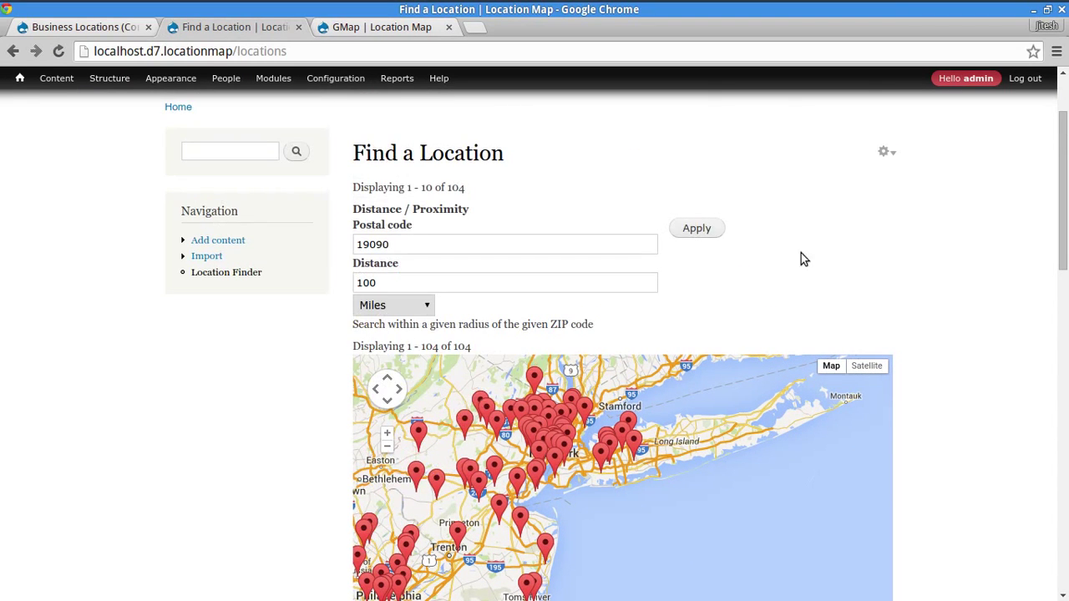
{"action": "left_click", "coordinate": [709, 227]}
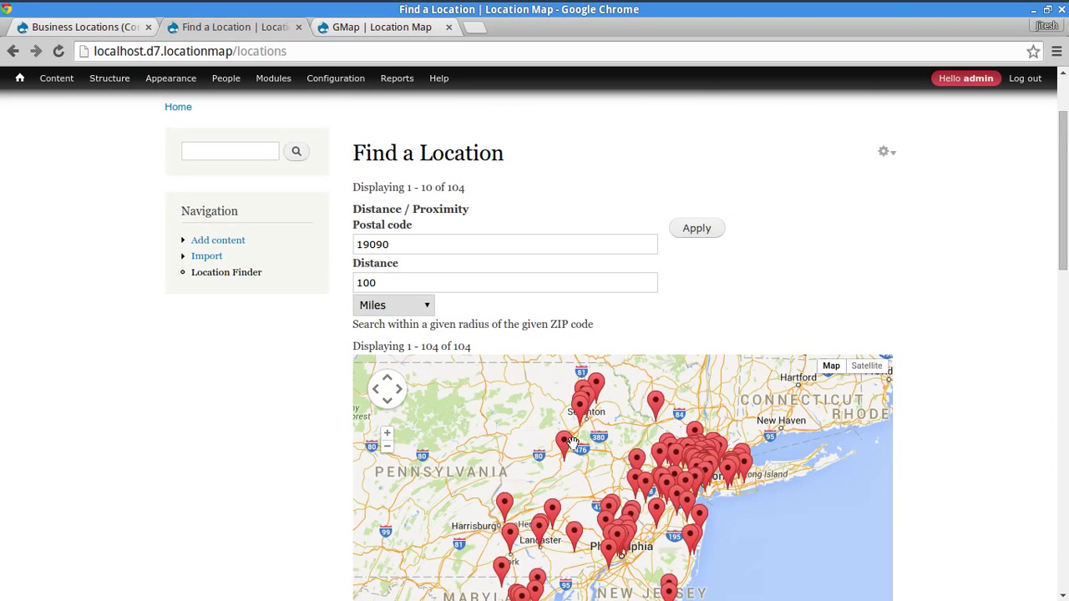
{"action": "left_click", "coordinate": [567, 445]}
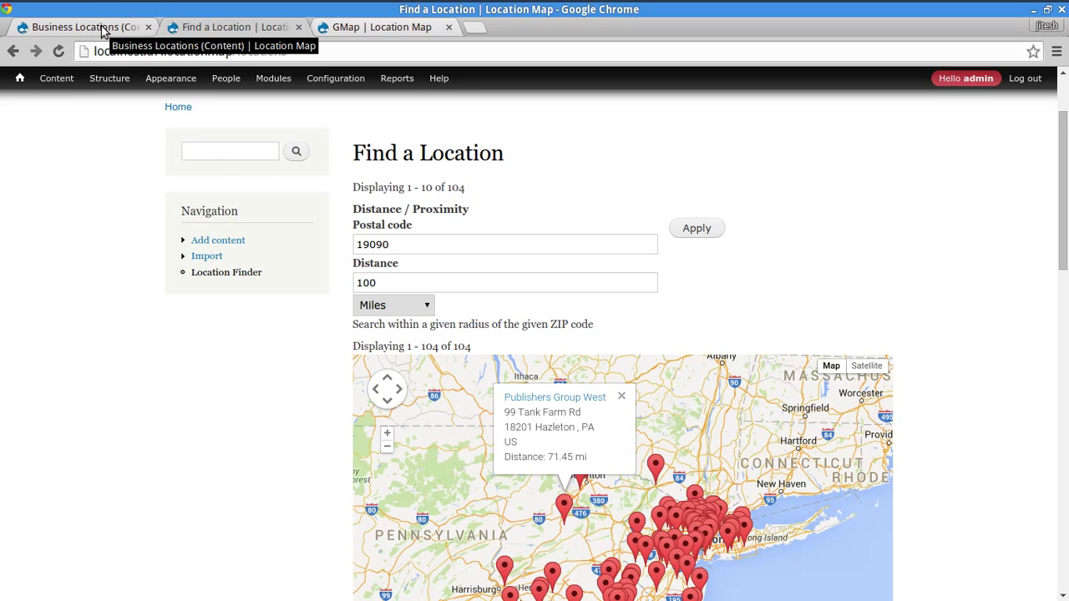
{"action": "scroll", "coordinate": [967, 374], "scroll_direction": "down", "scroll_amount": 3}
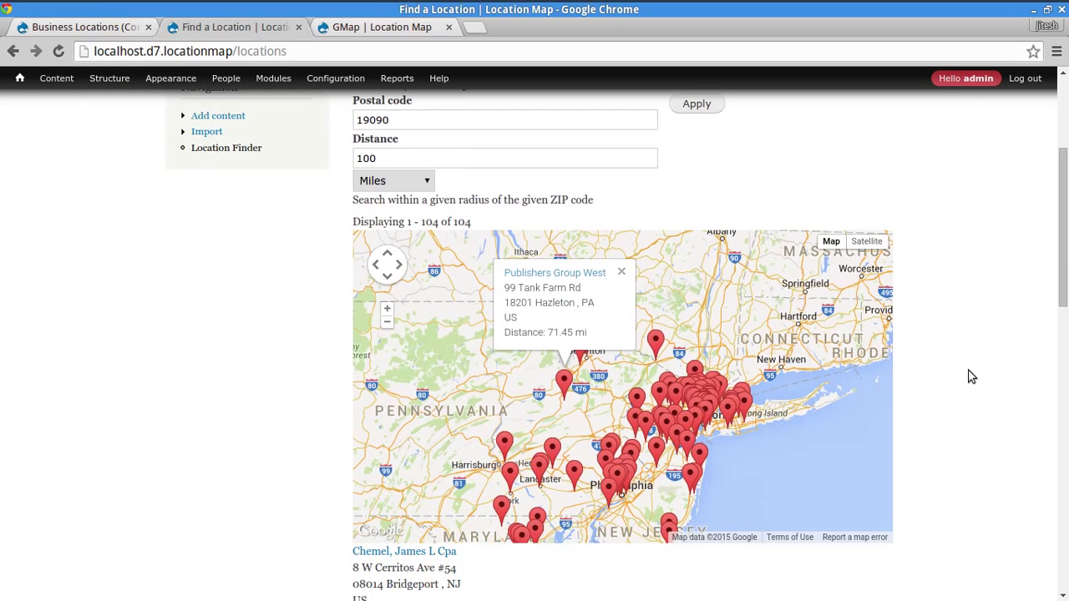
{"action": "scroll", "coordinate": [556, 331], "scroll_direction": "up", "scroll_amount": 2}
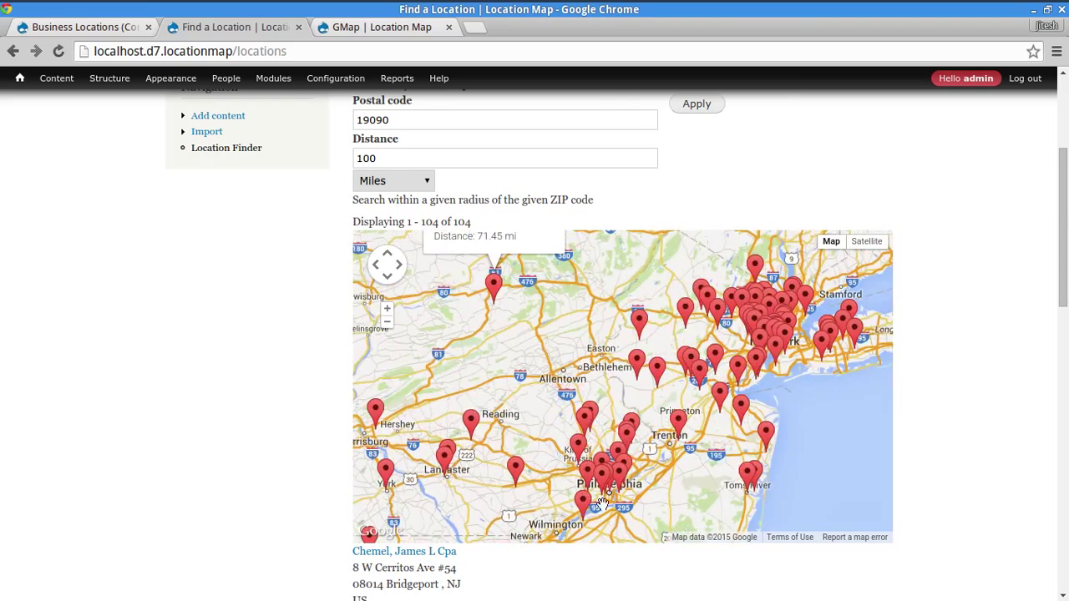
{"action": "left_click_drag", "start_coordinate": [556, 332], "coordinate": [595, 343]}
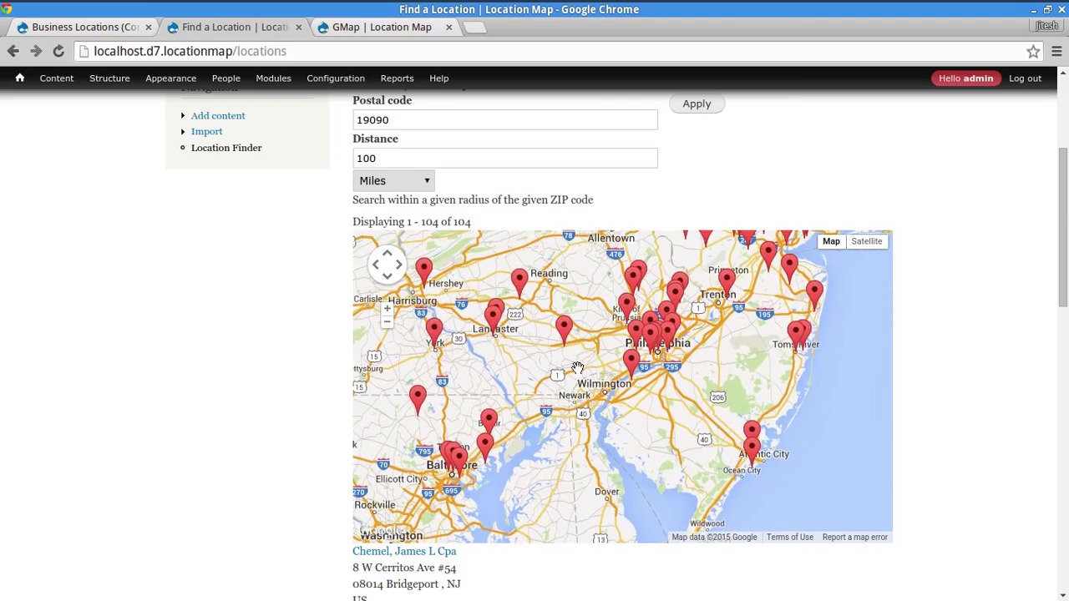
{"action": "scroll", "coordinate": [569, 366], "scroll_direction": "up", "scroll_amount": 1}
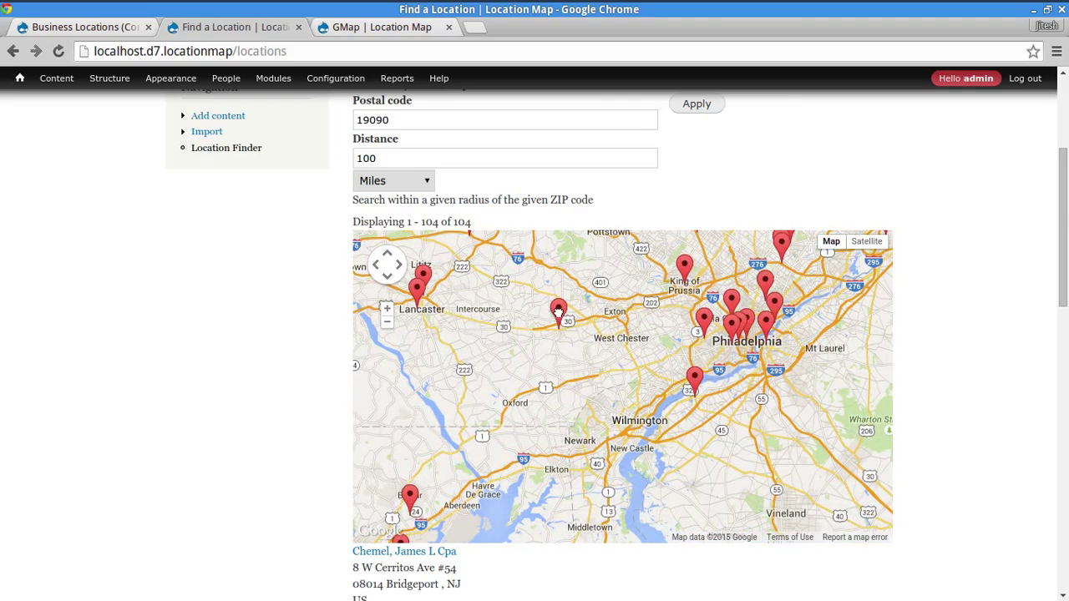
{"action": "left_click", "coordinate": [558, 311]}
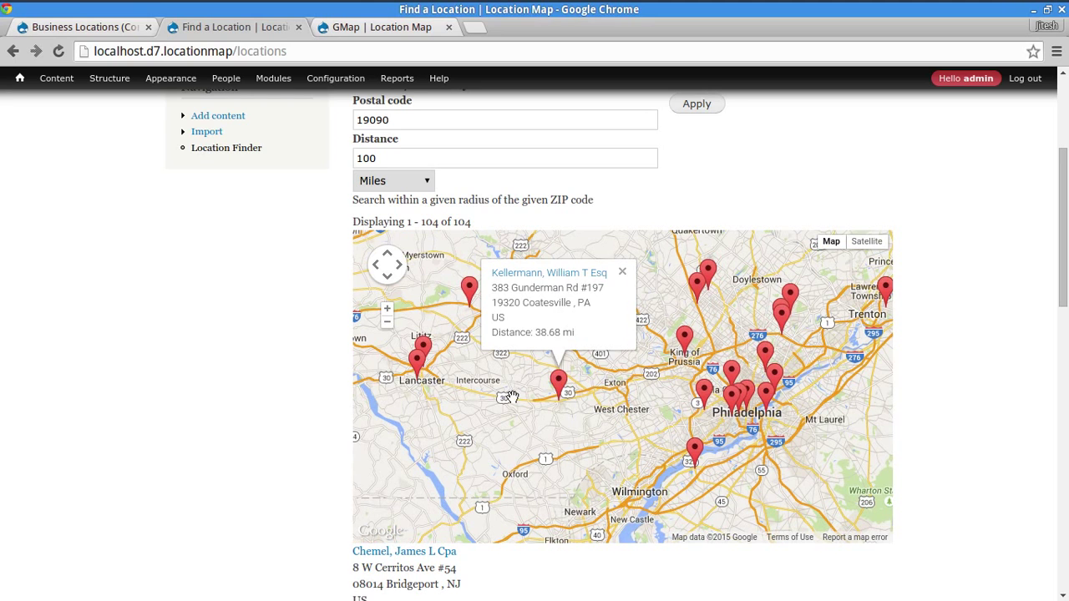
{"action": "left_click_drag", "start_coordinate": [511, 397], "coordinate": [672, 431]}
{"action": "left_click", "coordinate": [580, 399]}
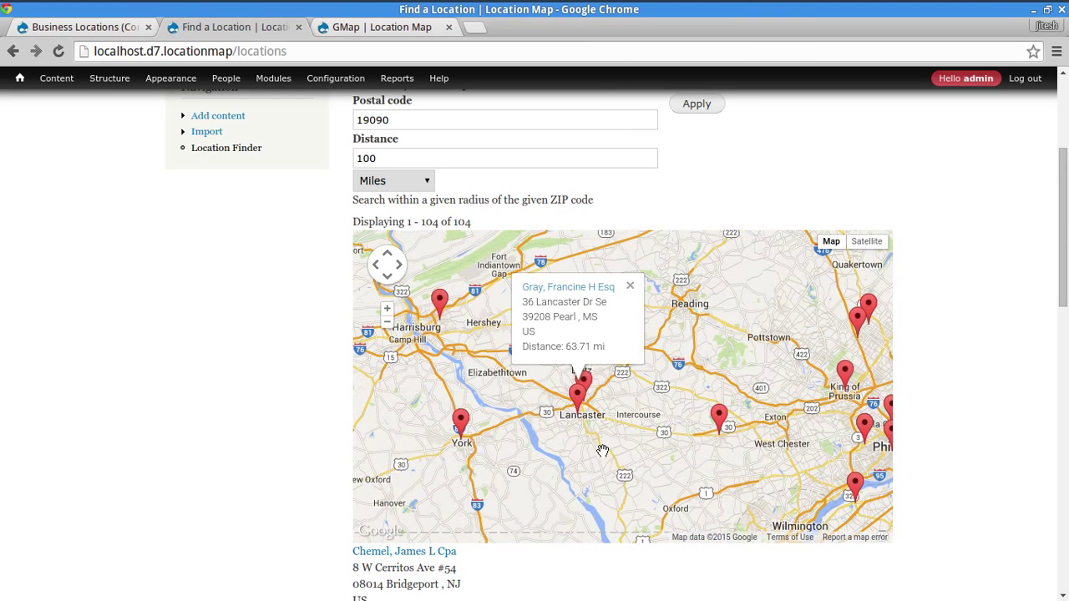
{"action": "left_click_drag", "start_coordinate": [705, 477], "coordinate": [651, 311]}
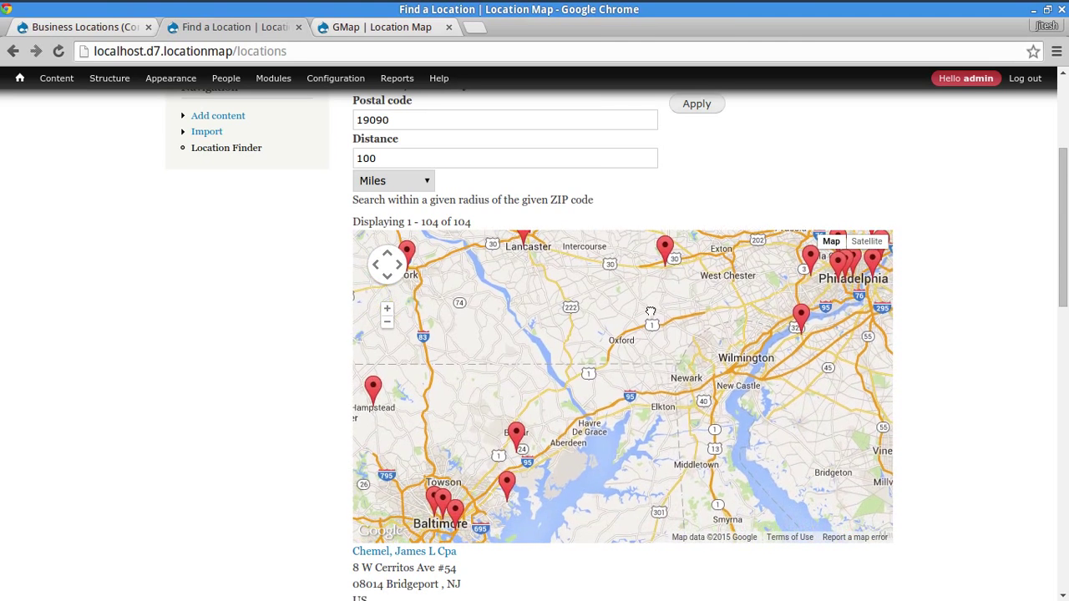
{"action": "left_click_drag", "start_coordinate": [565, 460], "coordinate": [598, 422]}
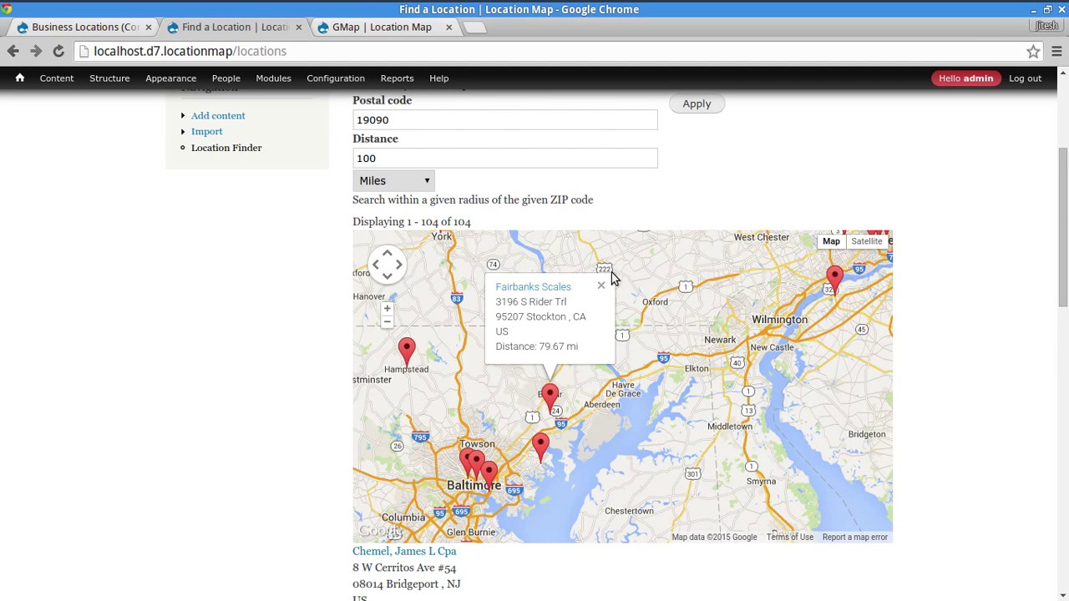
{"action": "left_click", "coordinate": [601, 287]}
{"action": "scroll", "coordinate": [698, 384], "scroll_direction": "down", "scroll_amount": 1}
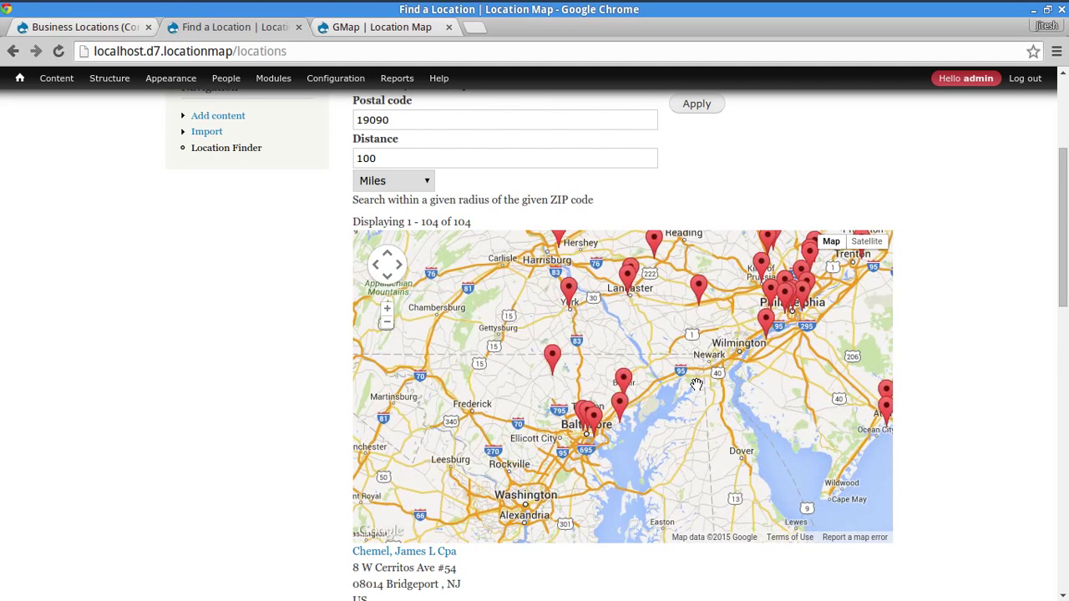
{"action": "mouse_move", "coordinate": [632, 376]}
{"action": "left_mouse_down"}
{"action": "mouse_move", "coordinate": [644, 429]}
{"action": "mouse_move", "coordinate": [720, 474]}
{"action": "left_mouse_up"}
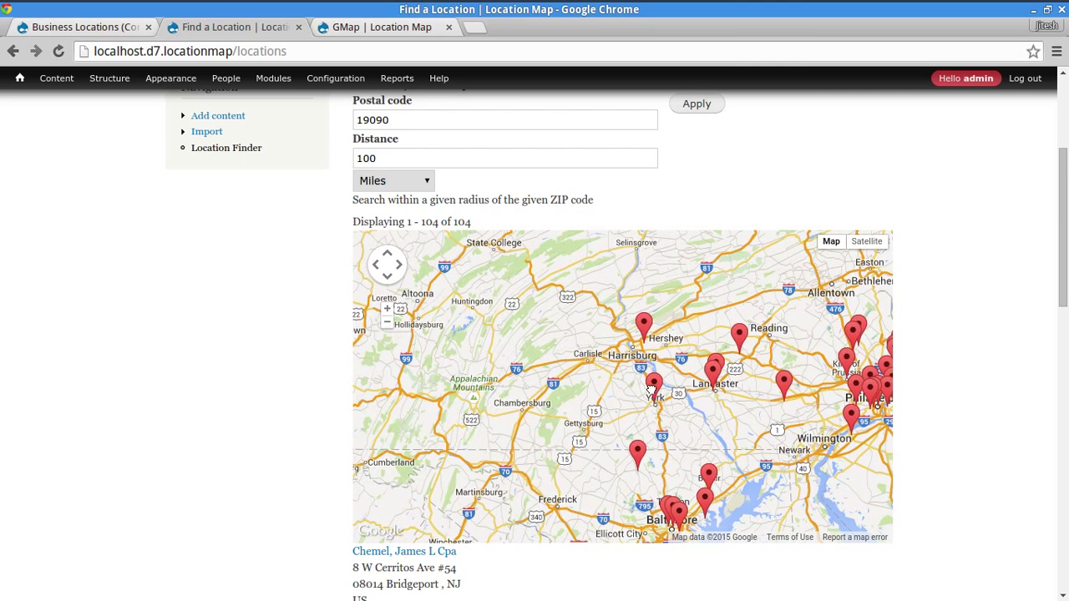
{"action": "left_click", "coordinate": [654, 386]}
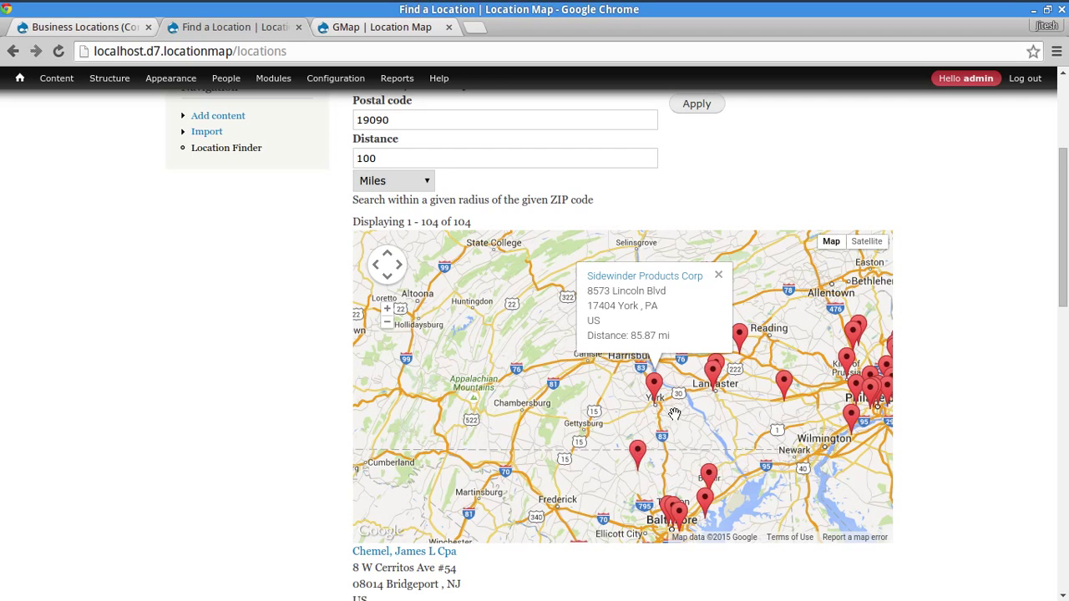
{"action": "left_click", "coordinate": [710, 368]}
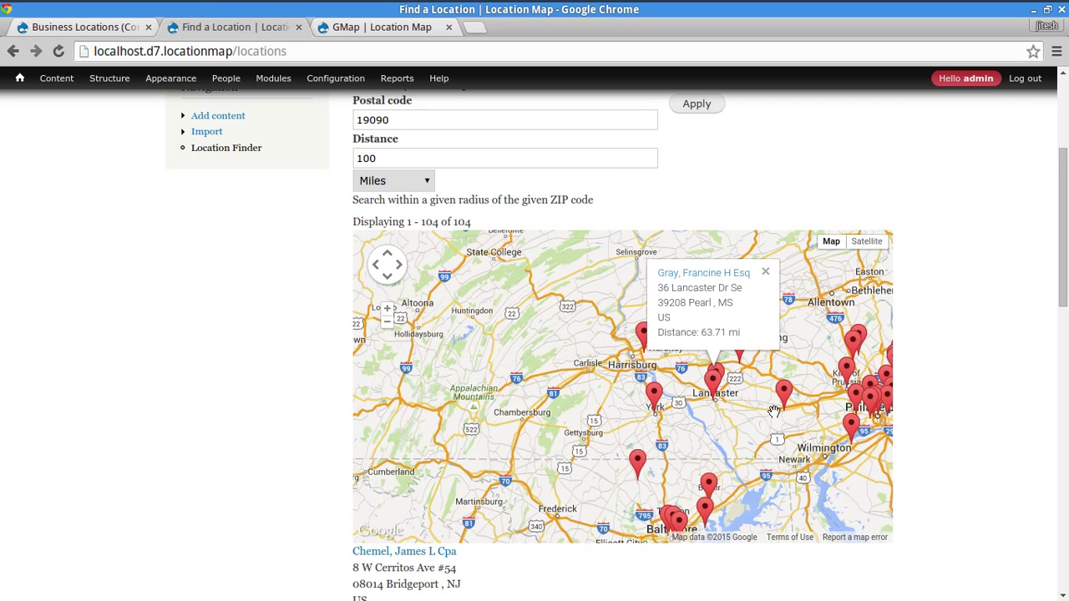
{"action": "left_click", "coordinate": [737, 405]}
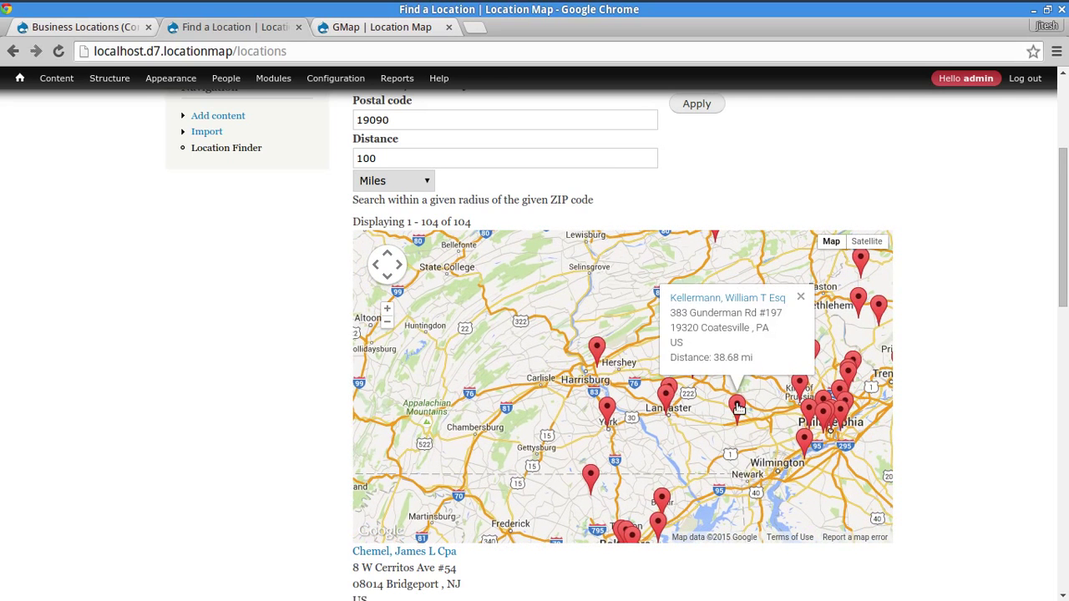
{"action": "scroll", "coordinate": [671, 427], "scroll_direction": "up", "scroll_amount": 2}
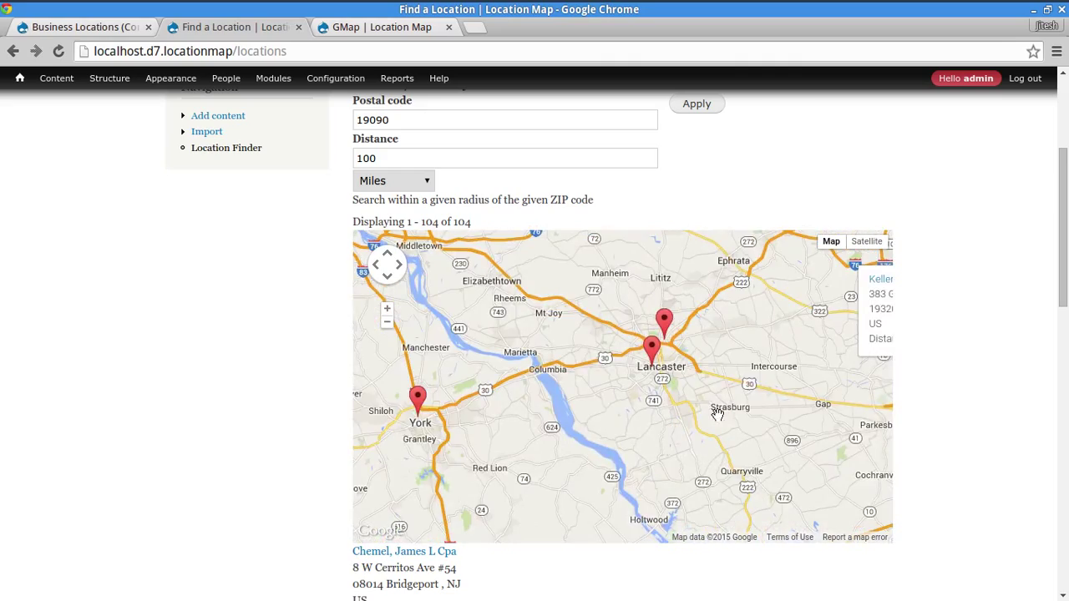
{"action": "left_click_drag", "start_coordinate": [761, 356], "coordinate": [593, 474]}
{"action": "scroll", "coordinate": [595, 466], "scroll_direction": "up", "scroll_amount": 1}
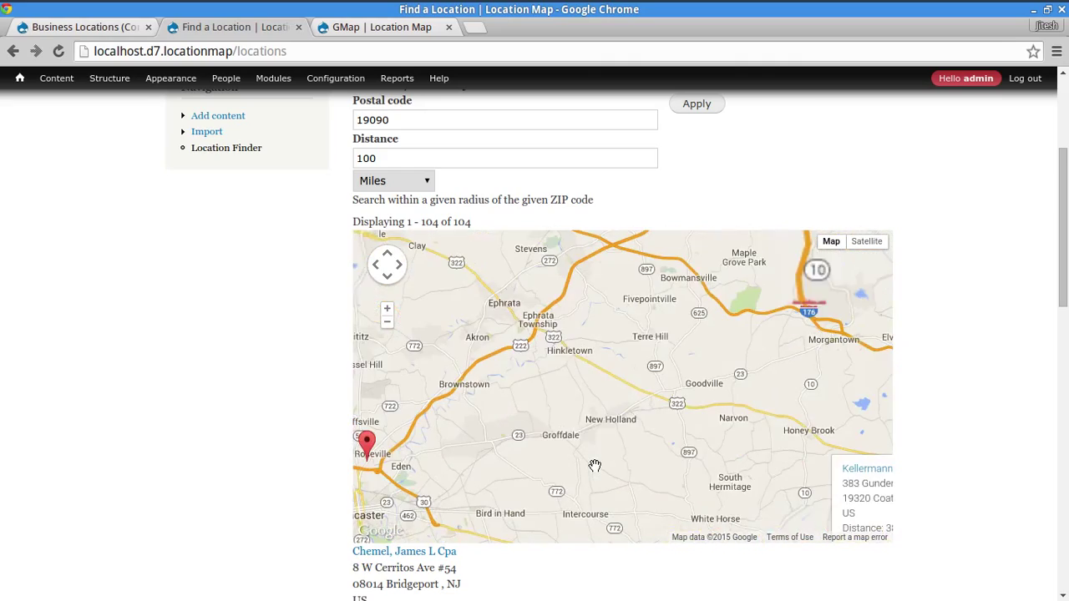
{"action": "left_click_drag", "start_coordinate": [589, 429], "coordinate": [430, 475]}
{"action": "scroll", "coordinate": [573, 424], "scroll_direction": "down", "scroll_amount": 3}
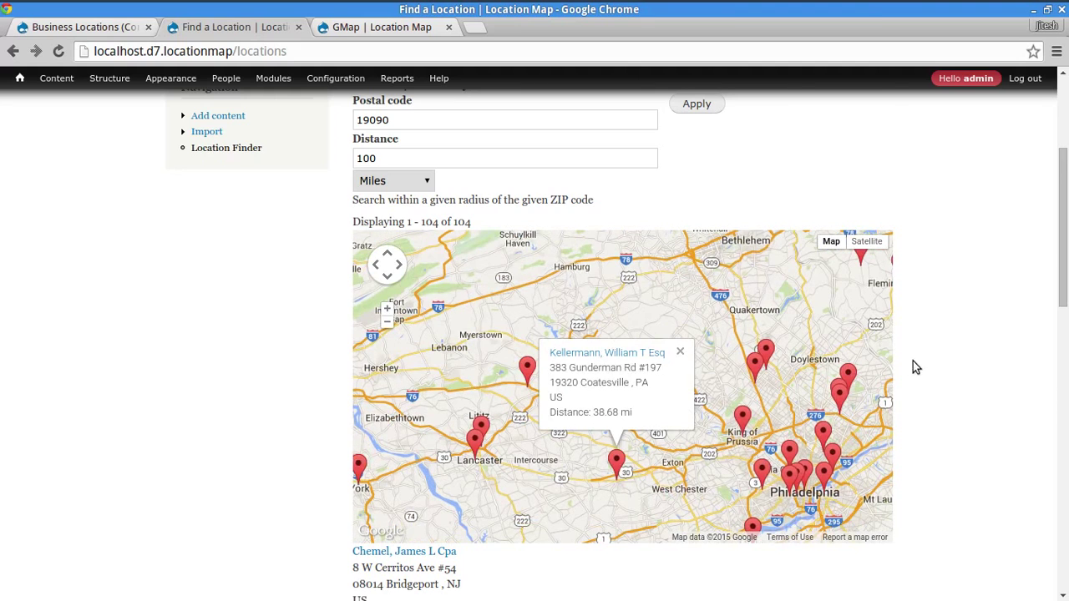
{"action": "scroll", "coordinate": [969, 375], "scroll_direction": "down", "scroll_amount": 11}
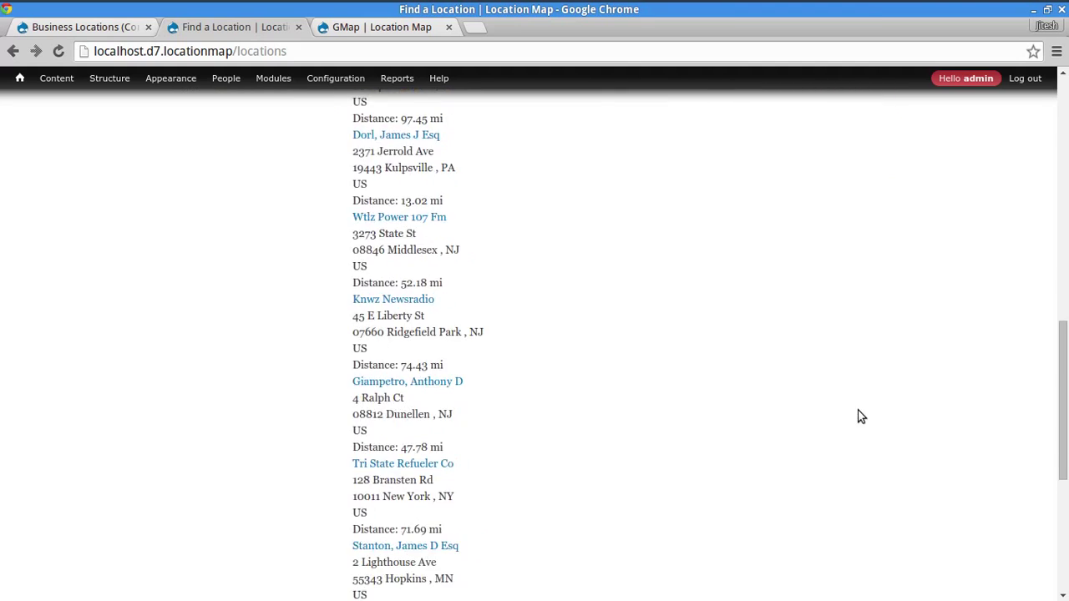
{"action": "scroll", "coordinate": [663, 341], "scroll_direction": "up", "scroll_amount": 10}
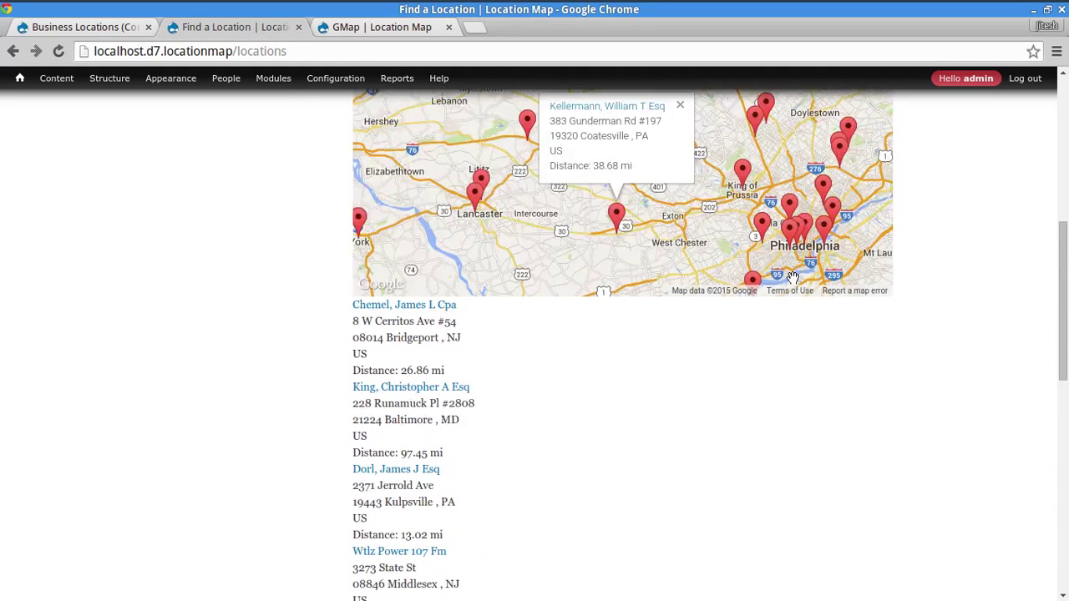
{"action": "scroll", "coordinate": [950, 243], "scroll_direction": "up", "scroll_amount": 6}
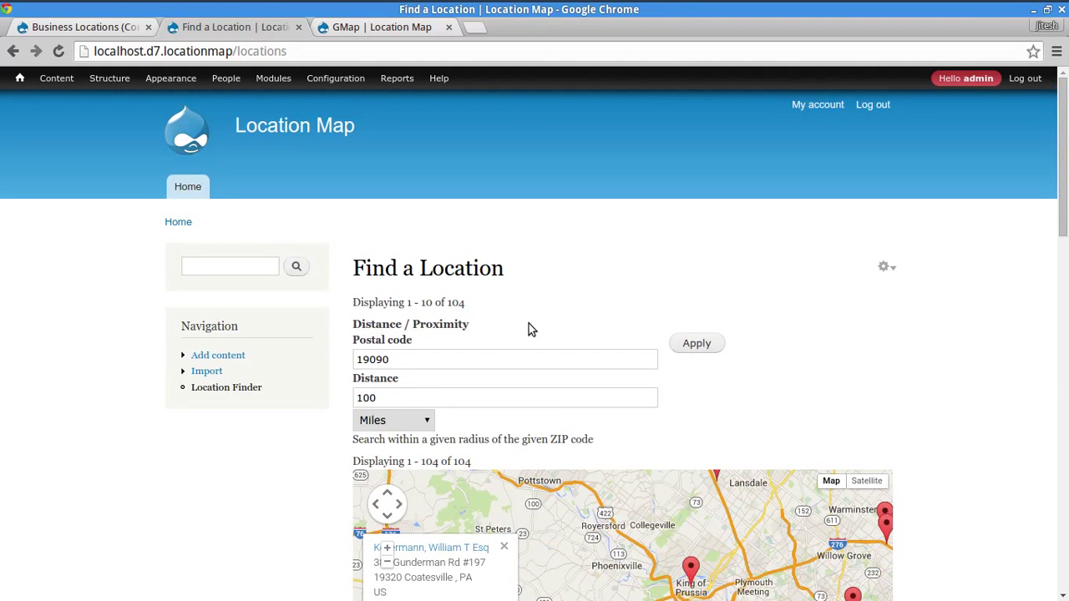
{"action": "double_click", "coordinate": [511, 357]}
{"action": "left_click", "coordinate": [761, 393]}
{"action": "left_click", "coordinate": [491, 359]}
{"action": "left_click", "coordinate": [491, 359]}
{"action": "left_click", "coordinate": [755, 415]}
{"action": "double_click", "coordinate": [479, 396]}
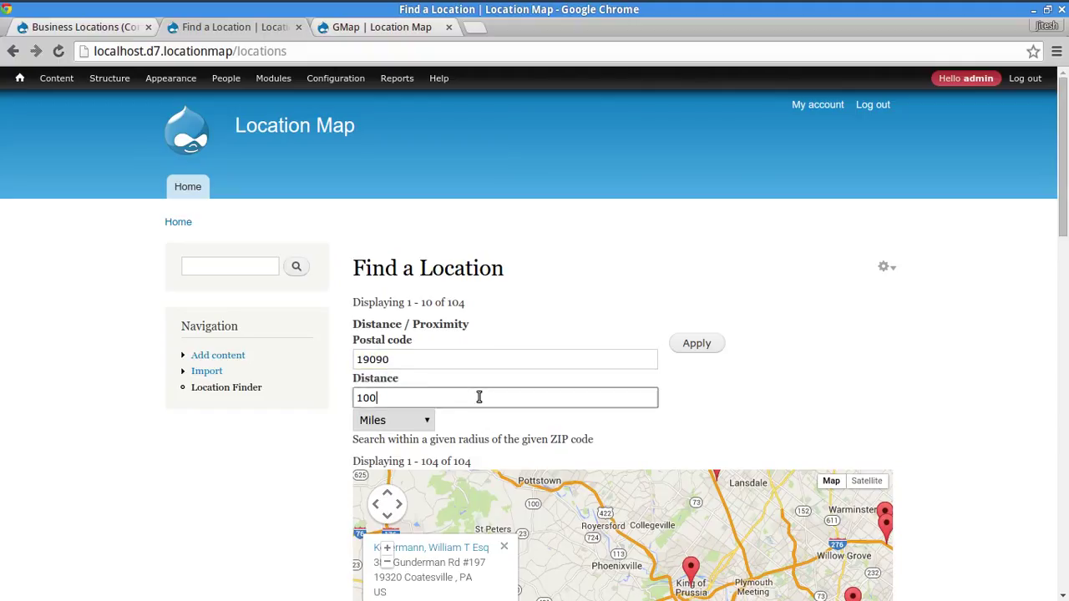
{"action": "type", "text": "10"}
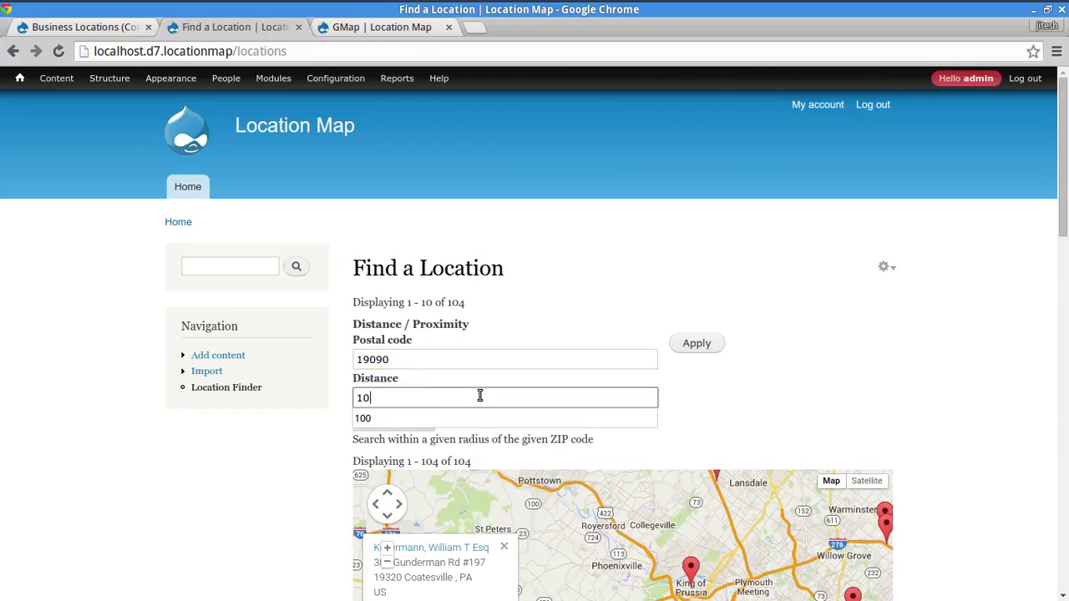
{"action": "left_click", "coordinate": [831, 423]}
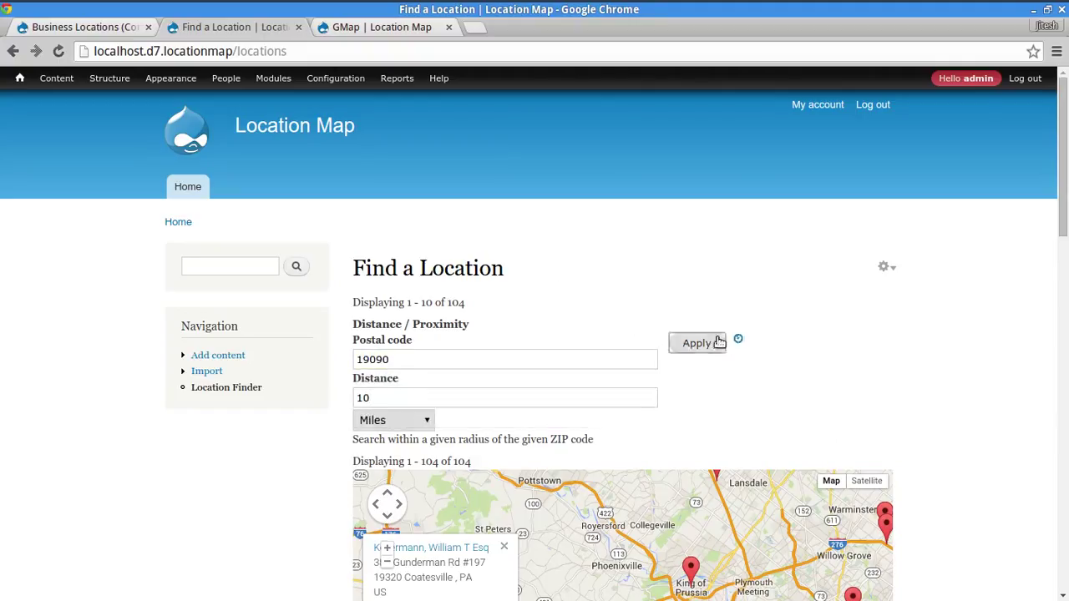
{"action": "left_click", "coordinate": [709, 343]}
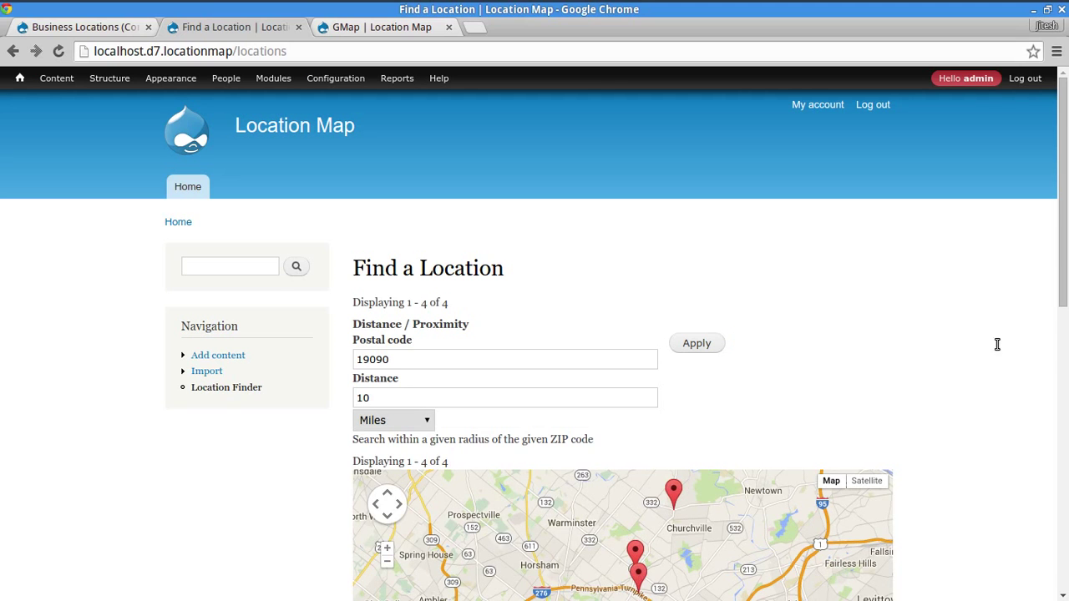
{"action": "scroll", "coordinate": [1022, 413], "scroll_direction": "down", "scroll_amount": 4}
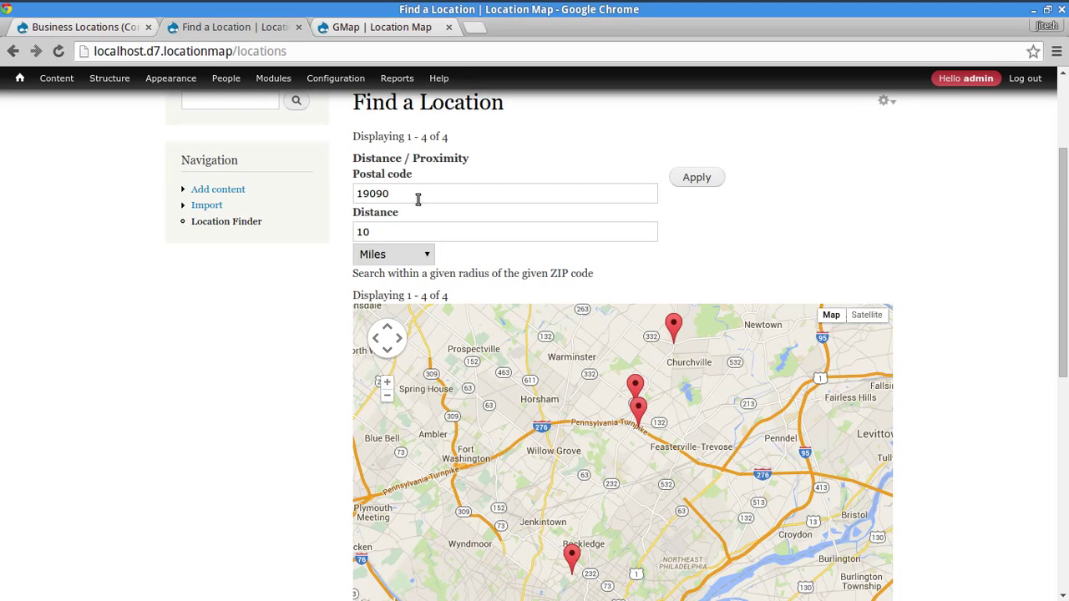
{"action": "scroll", "coordinate": [1065, 380], "scroll_direction": "down", "scroll_amount": 2}
{"action": "scroll", "coordinate": [1057, 383], "scroll_direction": "down", "scroll_amount": 7}
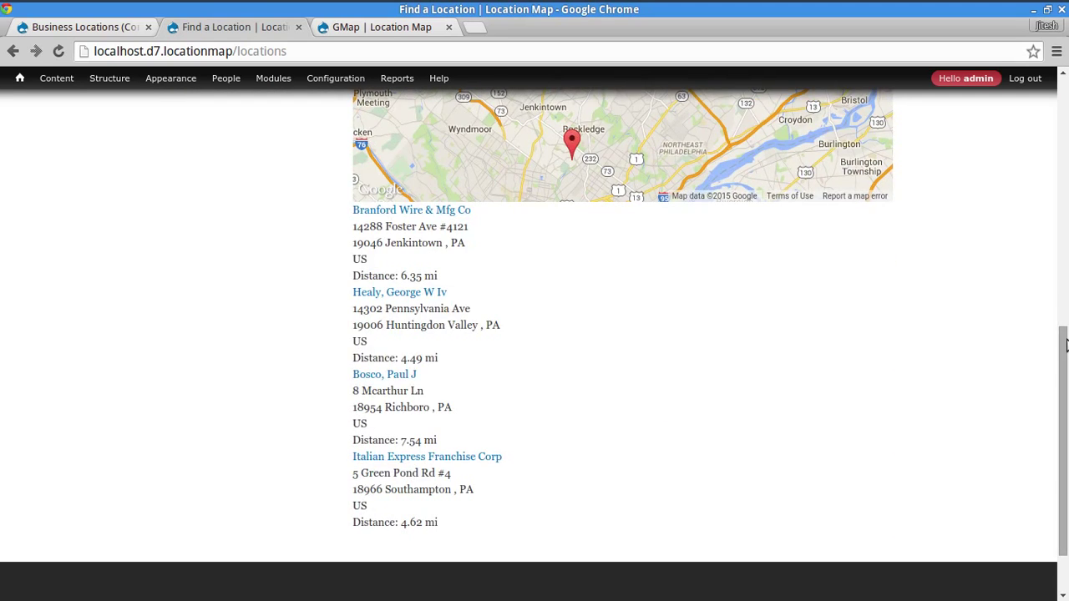
{"action": "scroll", "coordinate": [1052, 360], "scroll_direction": "up", "scroll_amount": 3}
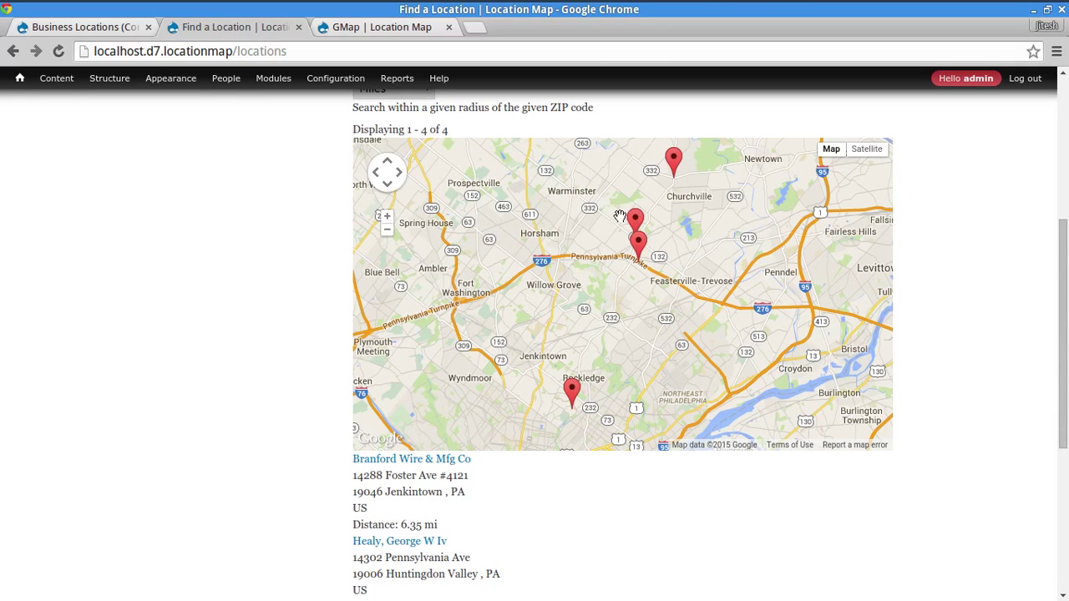
{"action": "left_click", "coordinate": [634, 222]}
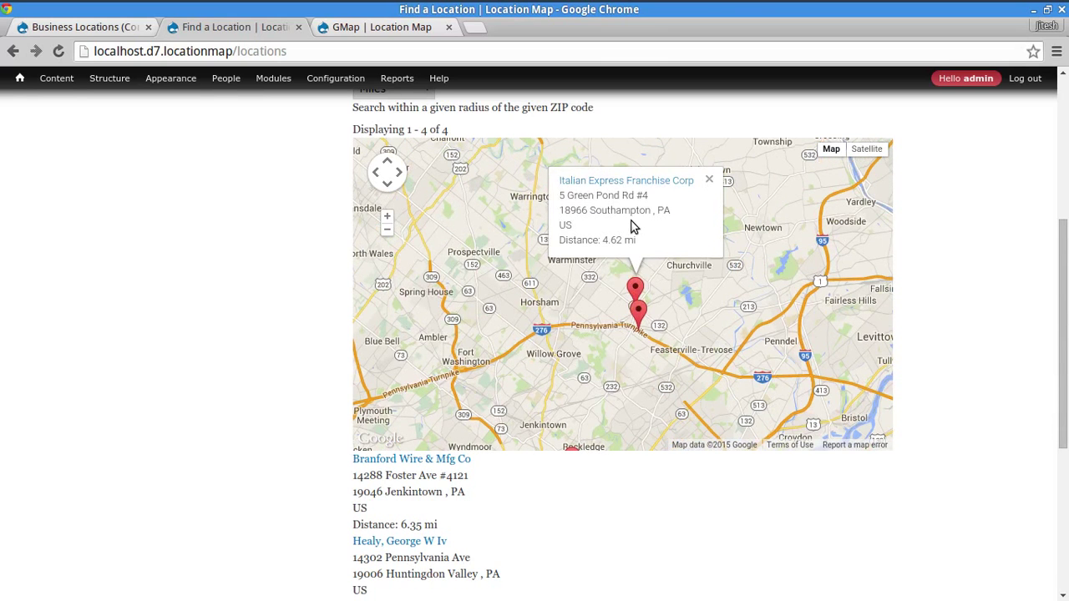
{"action": "left_click", "coordinate": [639, 308]}
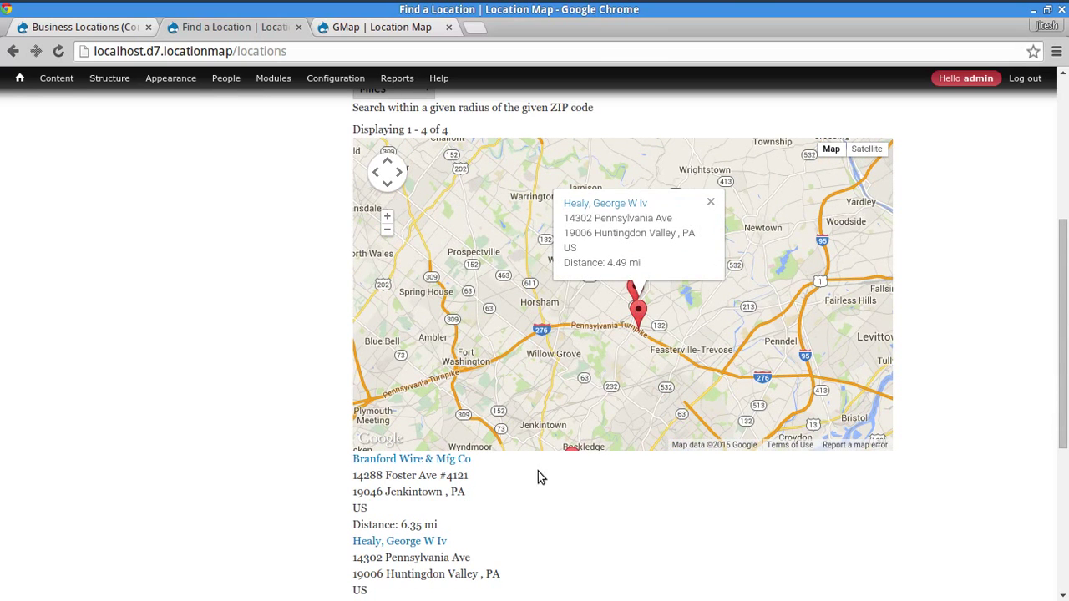
{"action": "left_click_drag", "start_coordinate": [575, 414], "coordinate": [566, 363]}
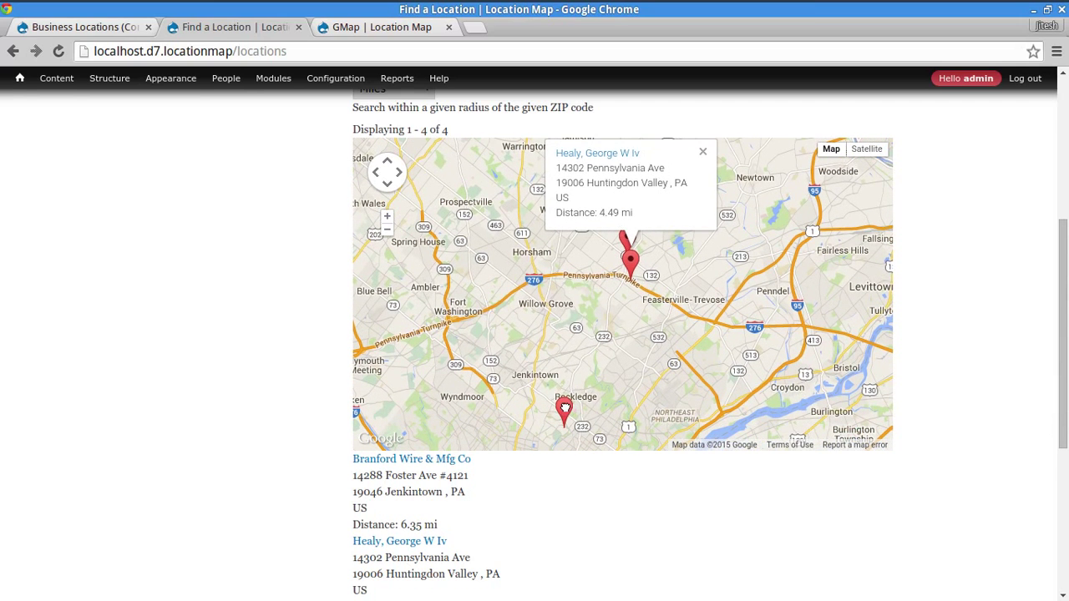
{"action": "left_click", "coordinate": [564, 412]}
{"action": "left_click_drag", "start_coordinate": [696, 212], "coordinate": [675, 326]}
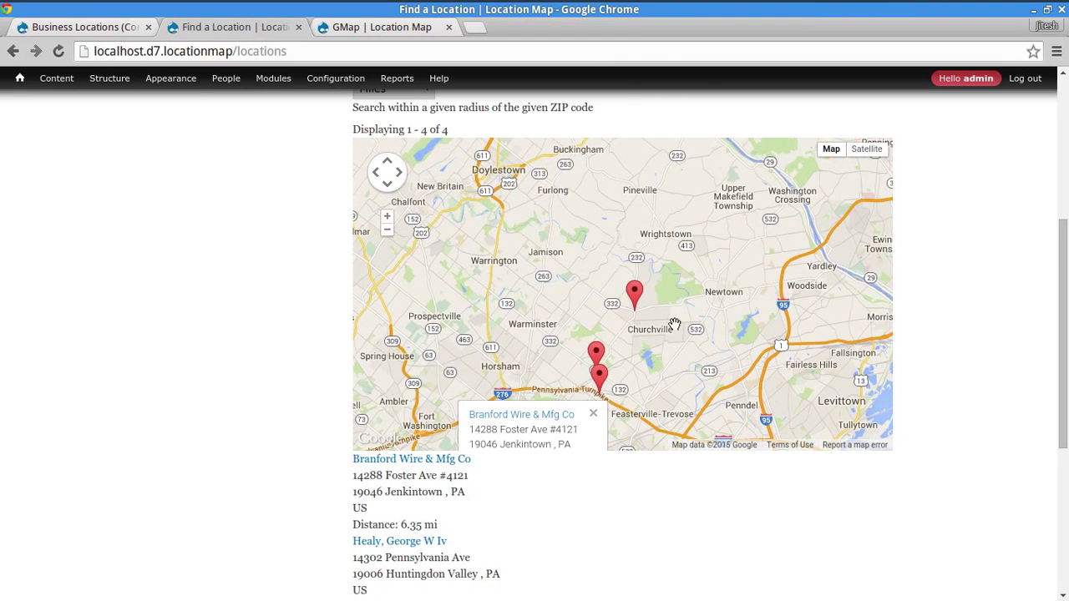
{"action": "left_click", "coordinate": [637, 292]}
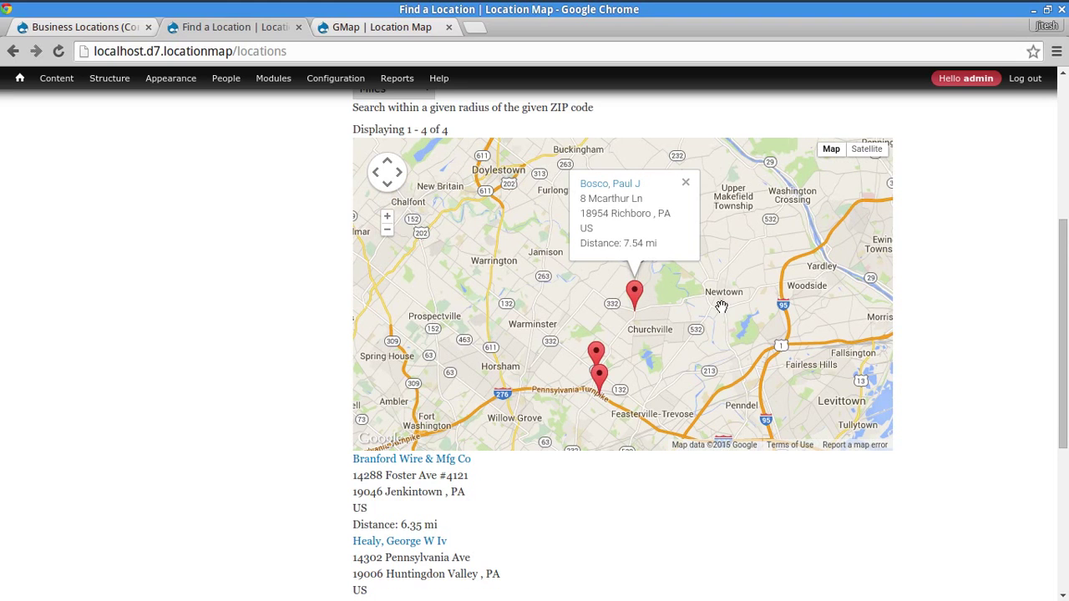
{"action": "left_click_drag", "start_coordinate": [666, 365], "coordinate": [730, 288]}
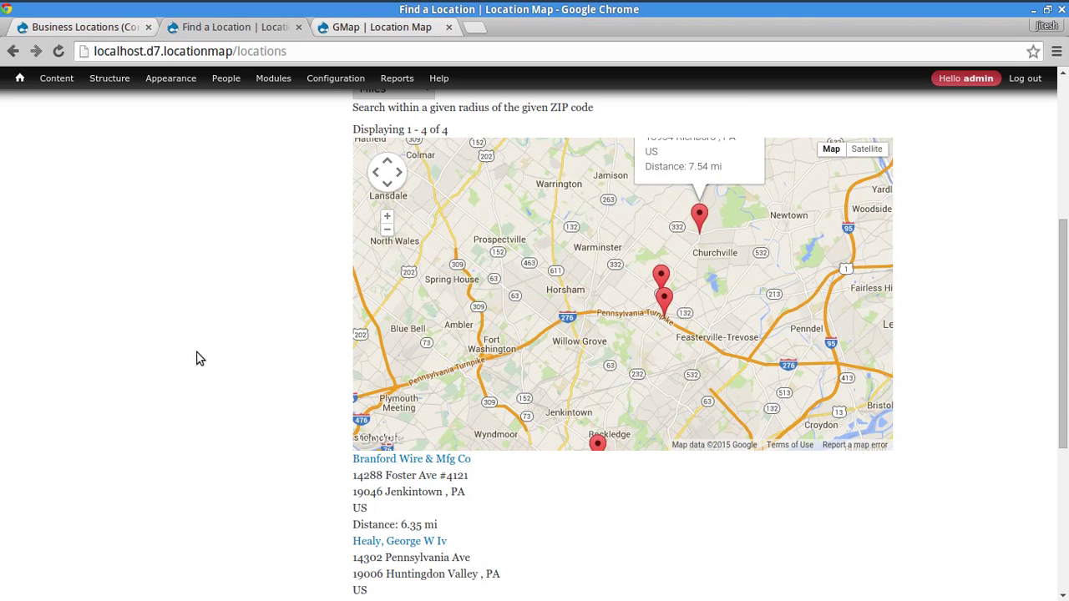
{"action": "scroll", "coordinate": [201, 358], "scroll_direction": "up", "scroll_amount": 5}
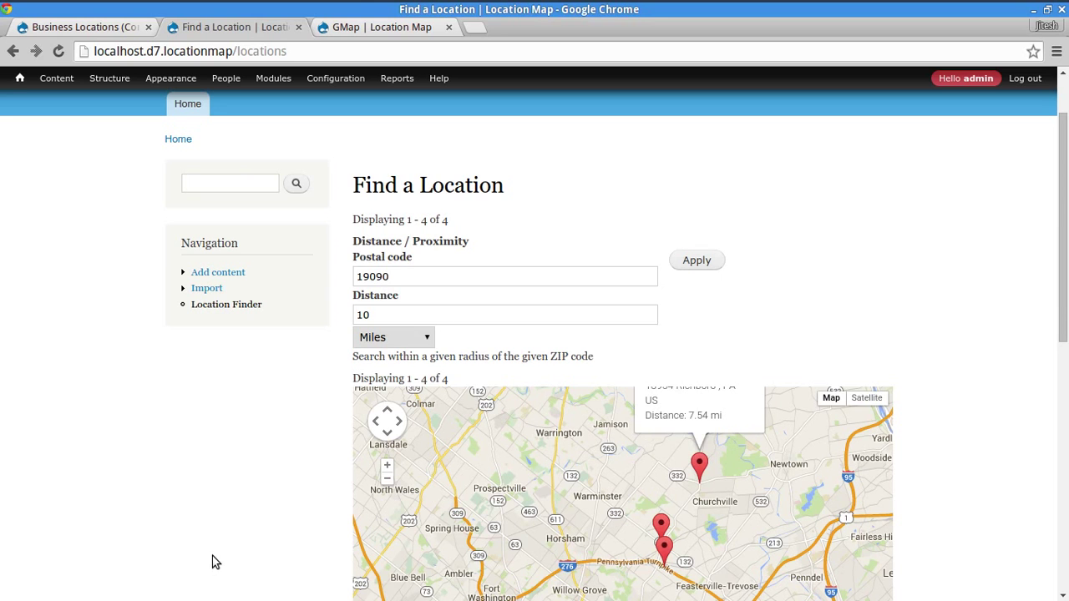
{"action": "scroll", "coordinate": [213, 563], "scroll_direction": "down", "scroll_amount": 8}
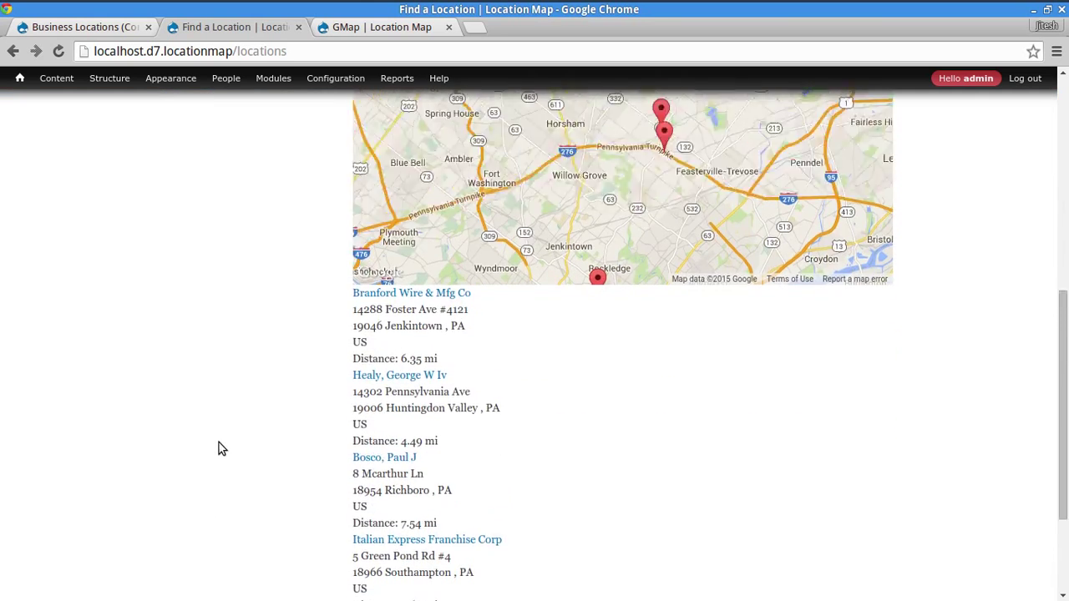
{"action": "scroll", "coordinate": [219, 444], "scroll_direction": "up", "scroll_amount": 9}
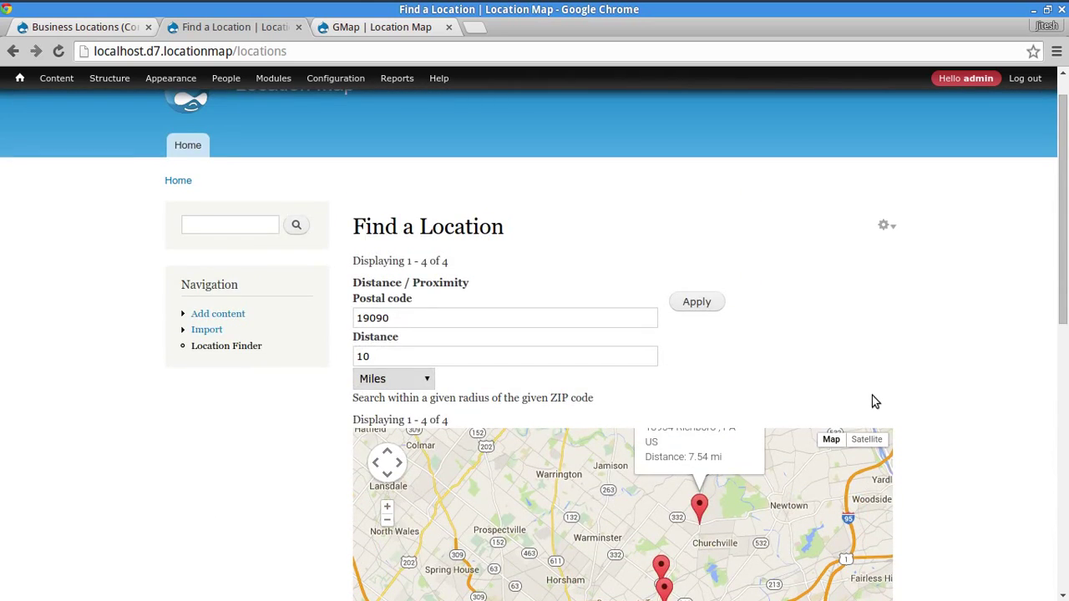
- Install and enable Features 7.x-2.5 with 'drush -y en features', then return to the browser
{"action": "key", "text": "alt+Tab"}
{"action": "key", "text": "alt+Tab"}
{"action": "key", "text": "alt+Tab"}
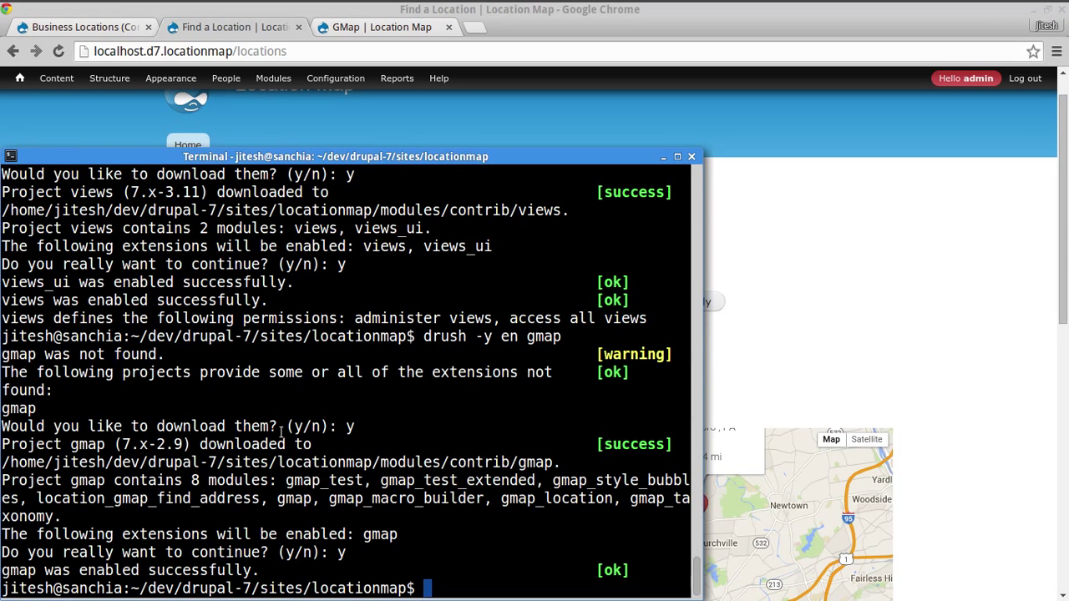
{"action": "type", "text": "drush -y en features"}
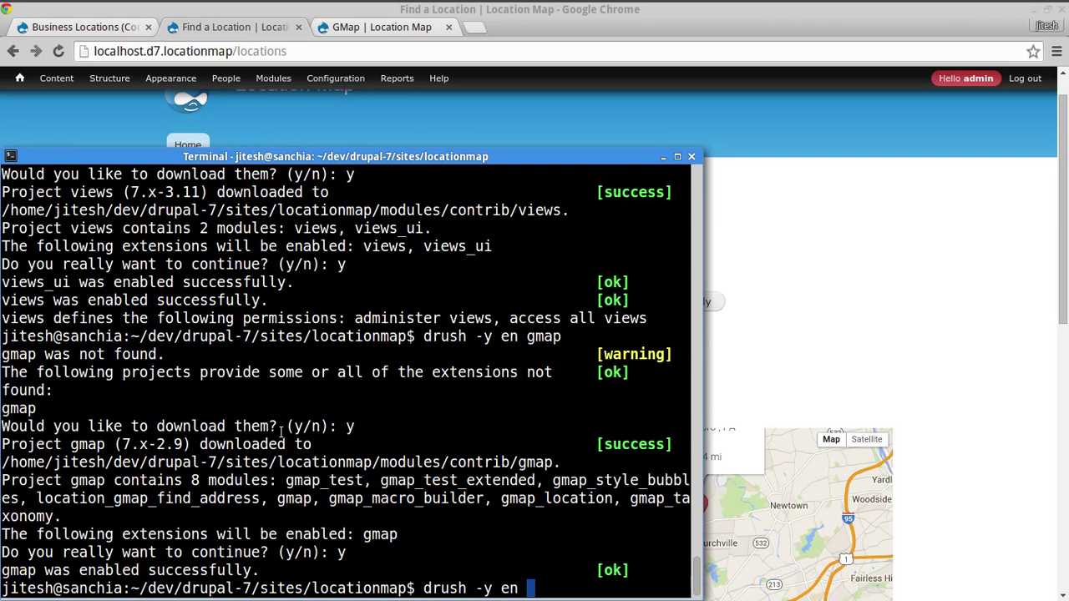
{"action": "key", "text": "Return"}
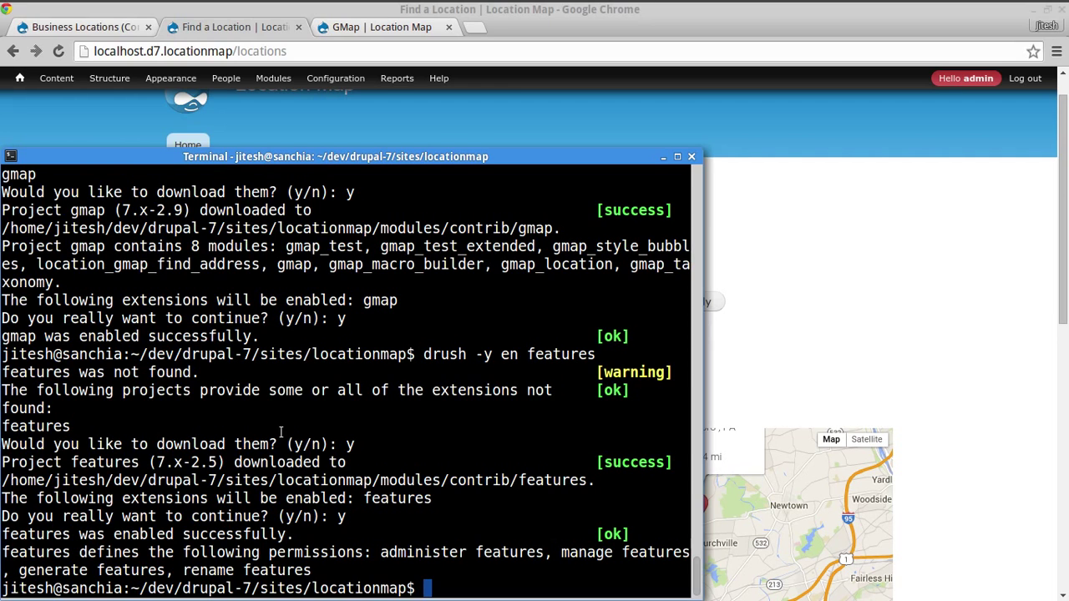
{"action": "left_click", "coordinate": [928, 333]}
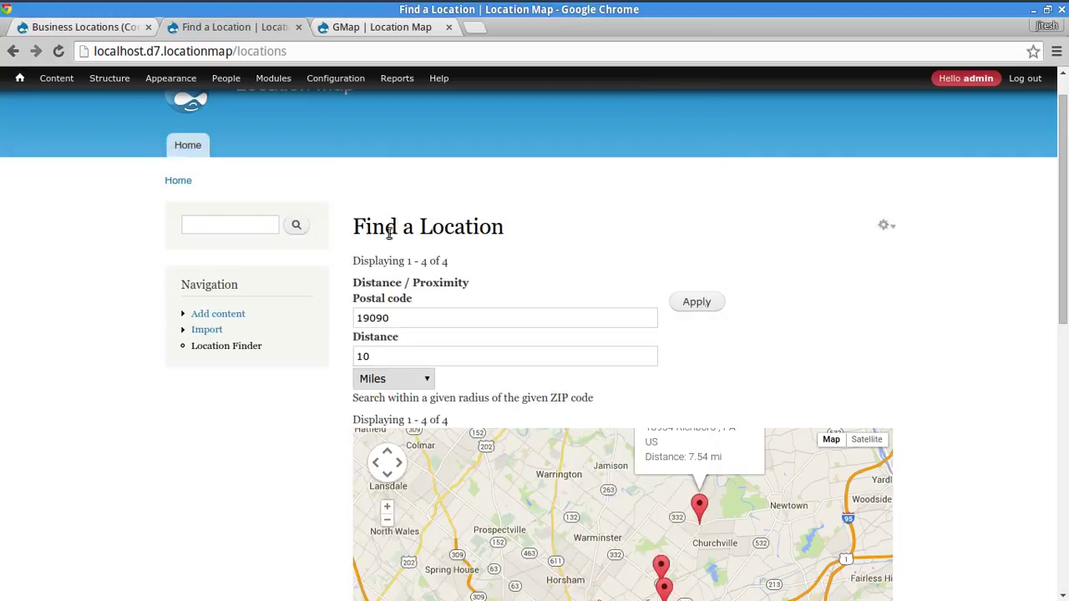
- Start a new feature named 'Find Locations' (machine name find_locations) under Structure > Features
{"action": "left_click", "coordinate": [107, 77]}
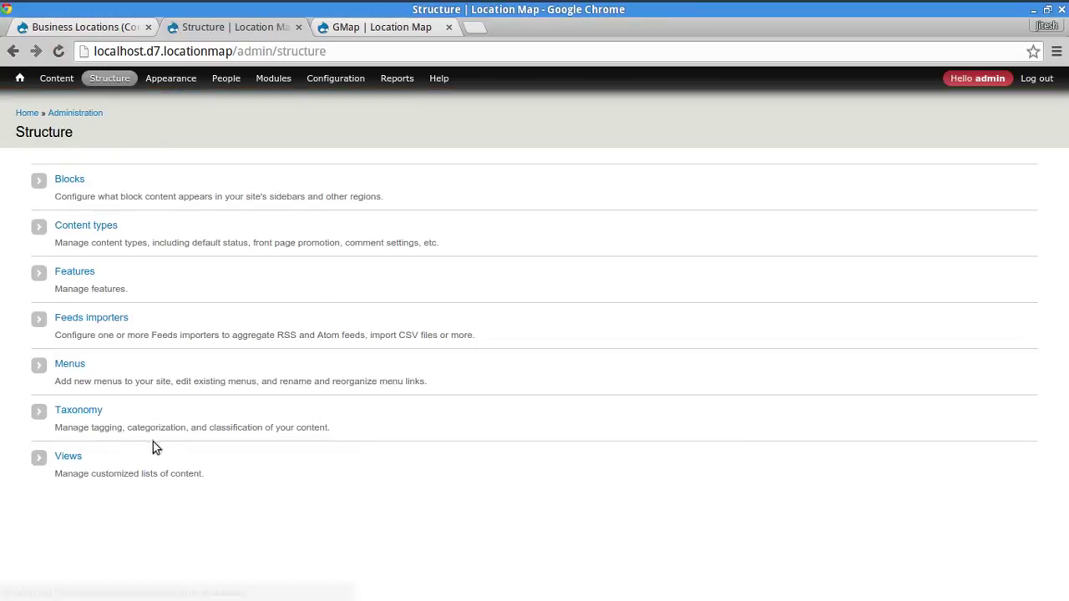
{"action": "left_click", "coordinate": [81, 270]}
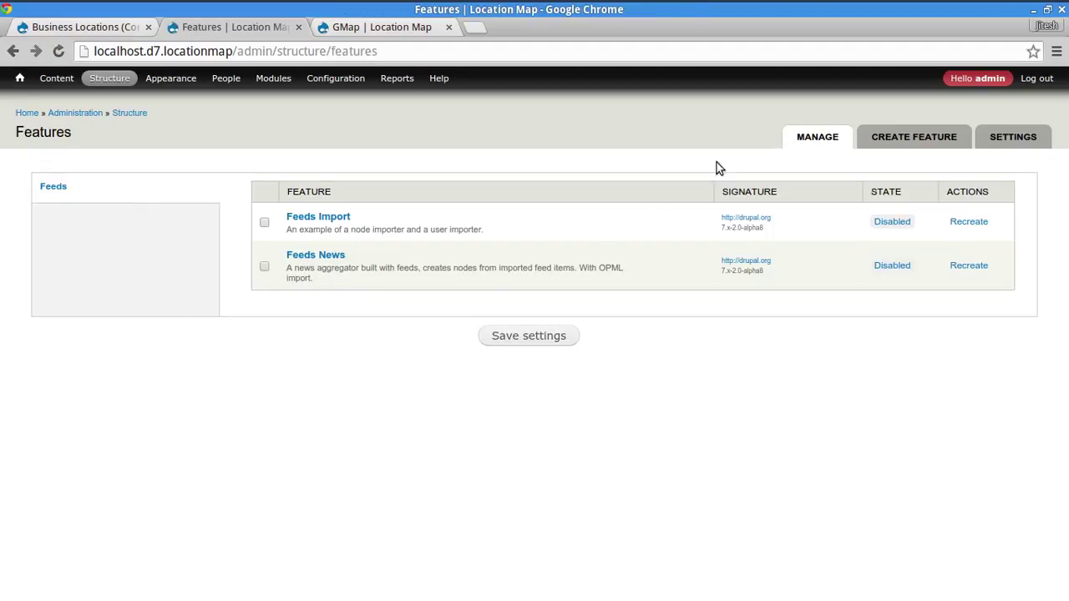
{"action": "left_click", "coordinate": [879, 139]}
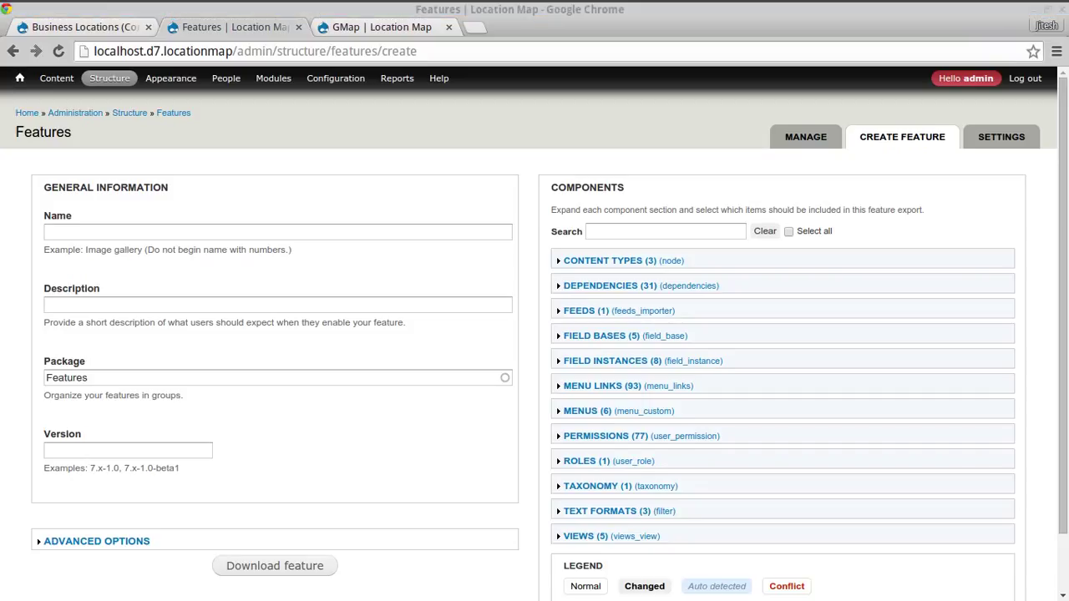
{"action": "left_click", "coordinate": [299, 232]}
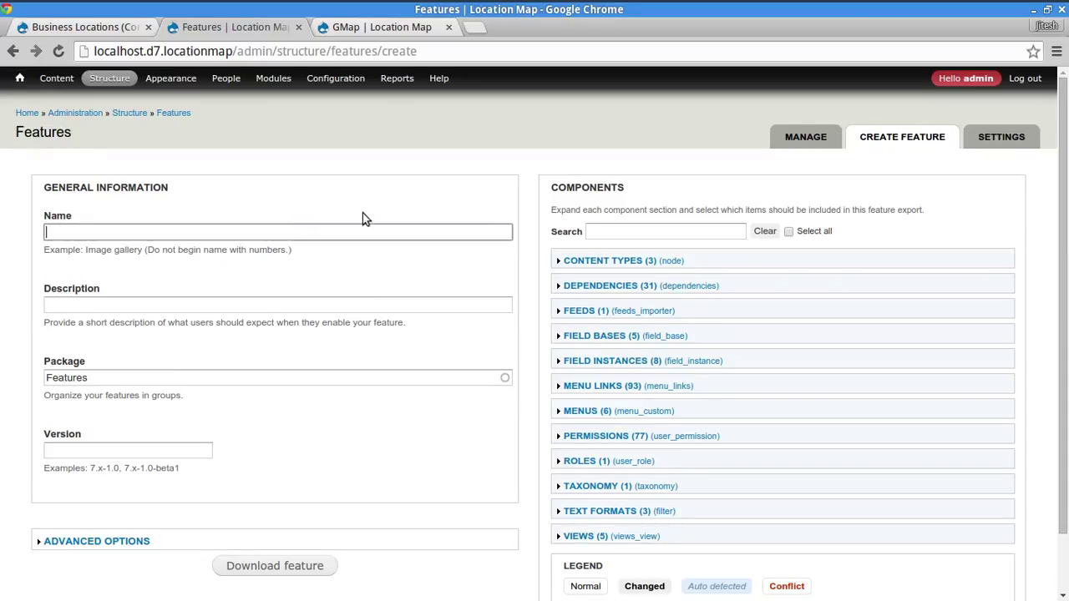
{"action": "type", "text": "Find Locations"}
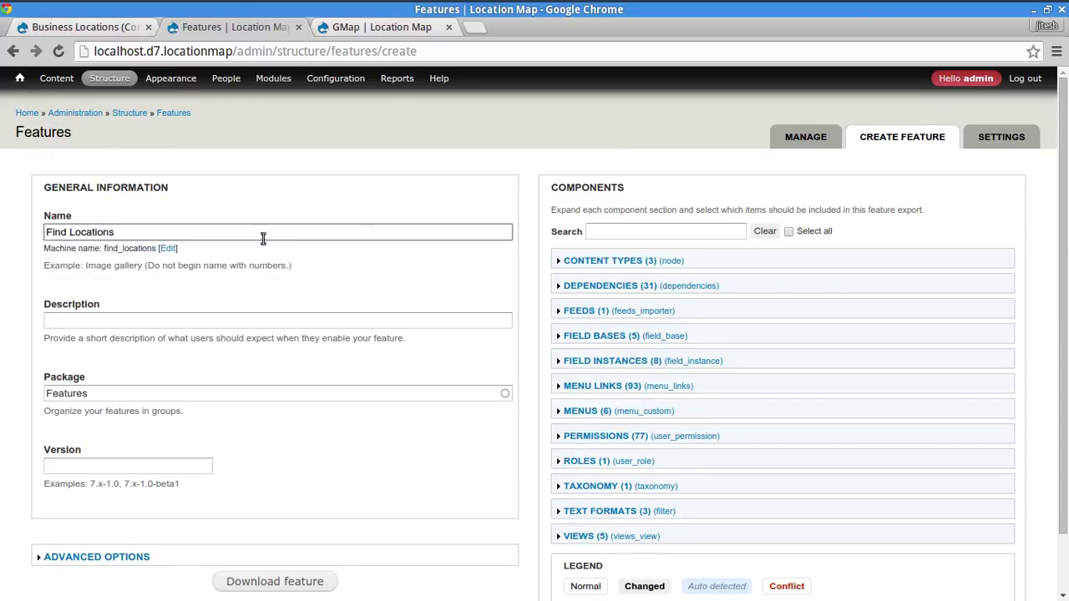
{"action": "double_click", "coordinate": [143, 249]}
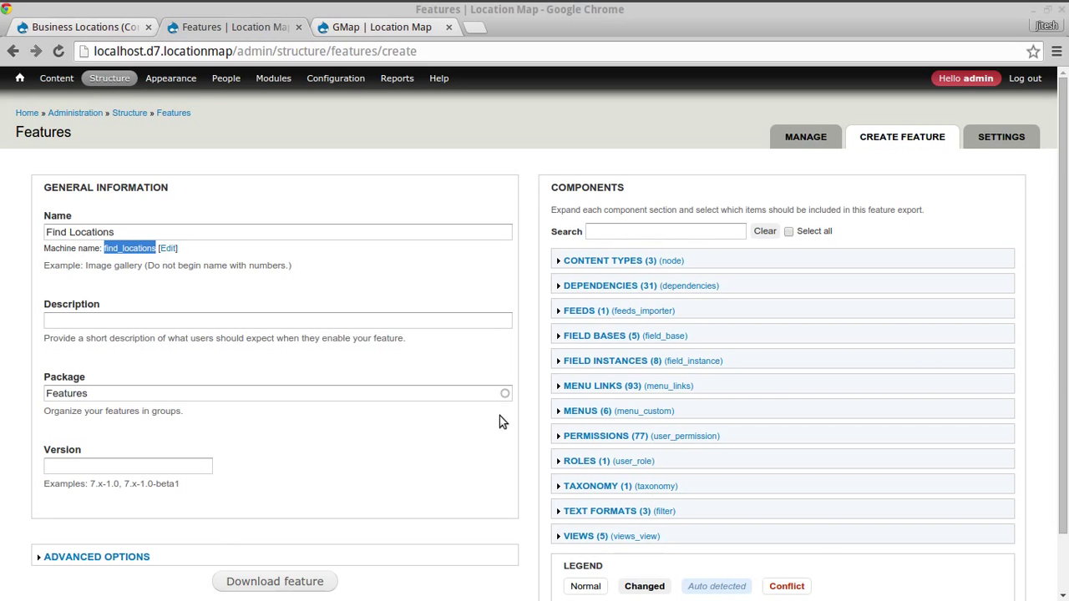
{"action": "left_click", "coordinate": [2, 380]}
{"action": "scroll", "coordinate": [3, 380], "scroll_direction": "down", "scroll_amount": 2}
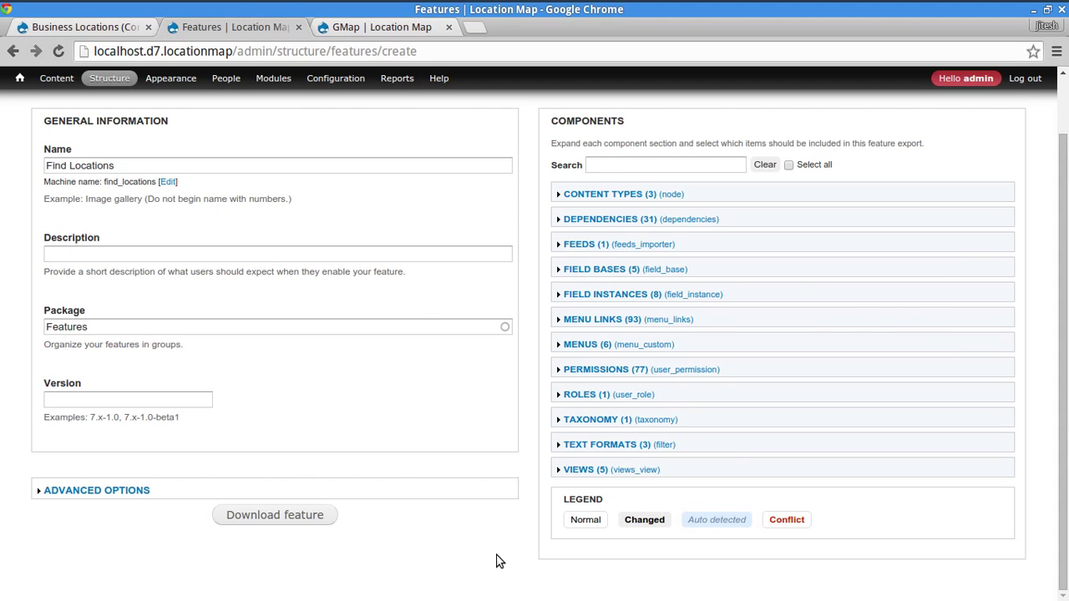
{"action": "key", "text": "alt+Tab"}
{"action": "key", "text": "alt+Tab"}
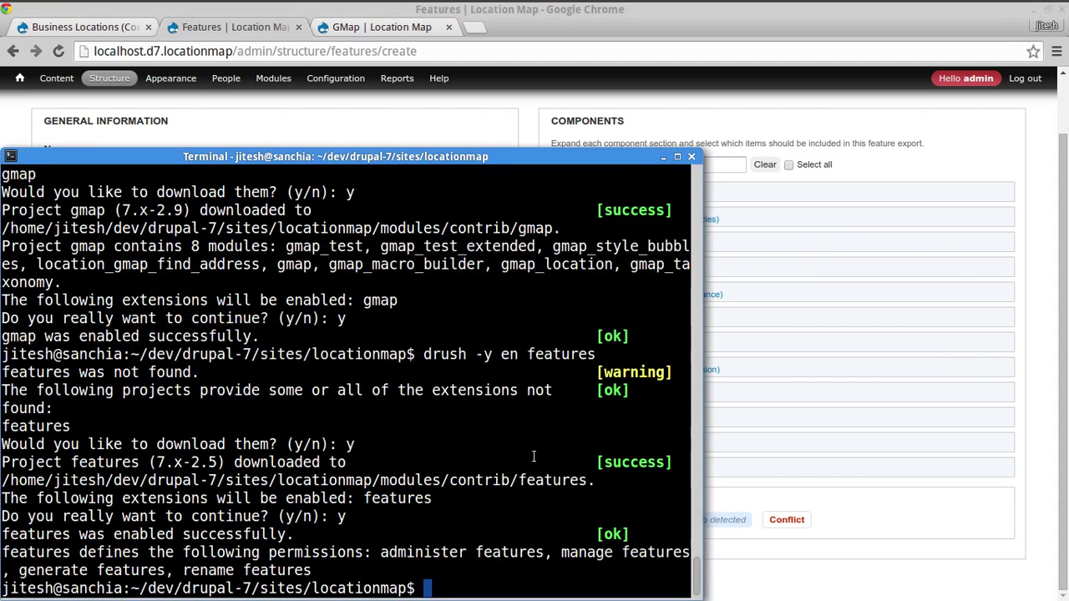
- Install and enable Strongarm 7.x-2.0 with 'drush -y en strongarm', then return to the feature form
{"action": "type", "text": "drush -"}
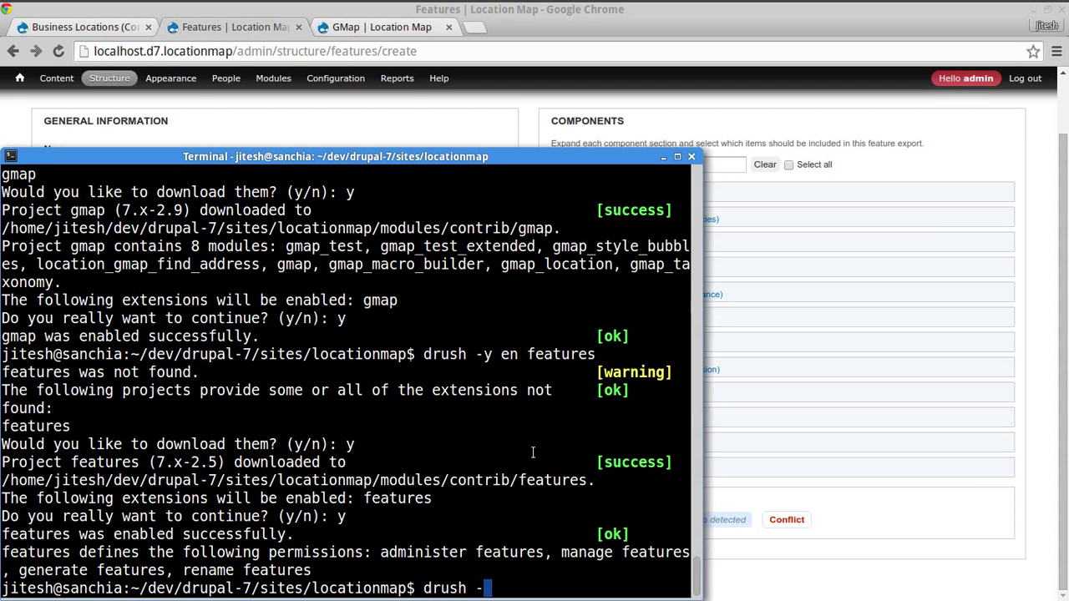
{"action": "type", "text": "y en str"}
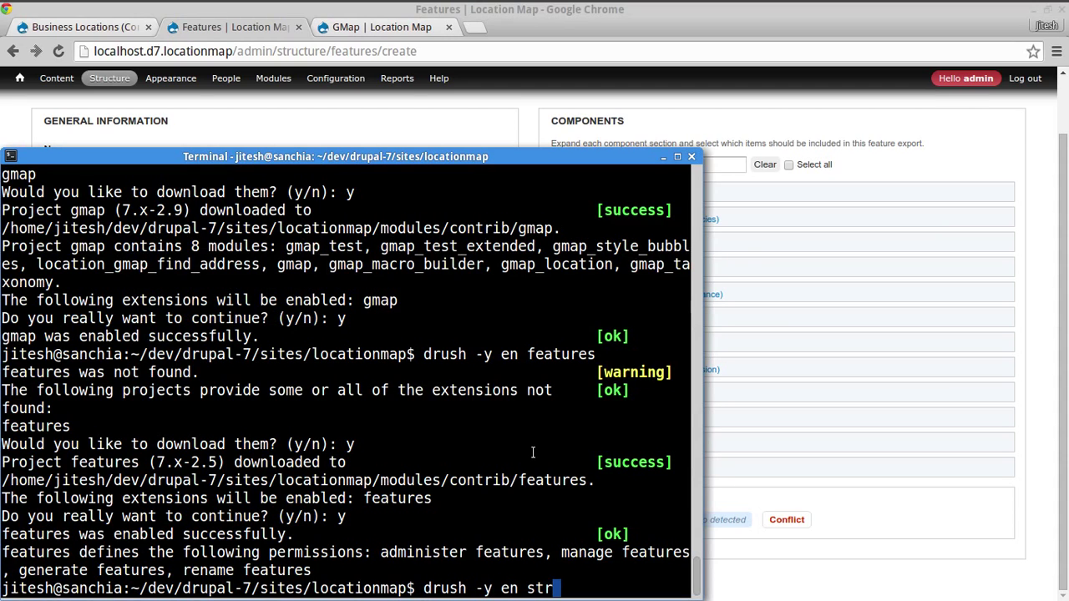
{"action": "type", "text": "ongarm"}
{"action": "key", "text": "Return"}
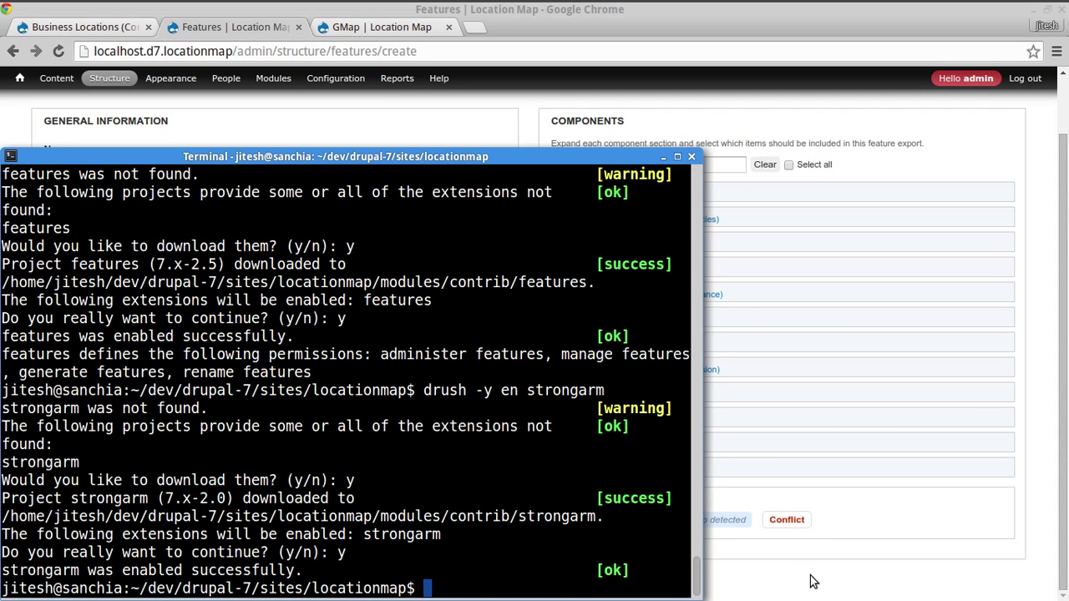
{"action": "left_click", "coordinate": [1035, 386]}
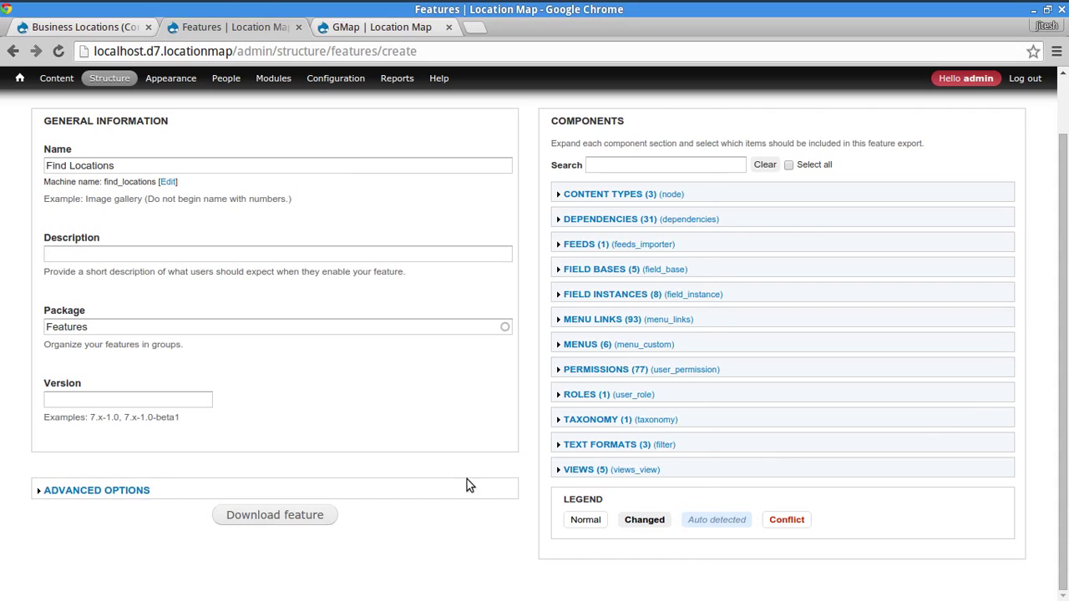
- Reload the Create Feature form to show the Strongarm (302) component and re-enter the name 'Find Locations'
{"action": "left_click", "coordinate": [57, 52]}
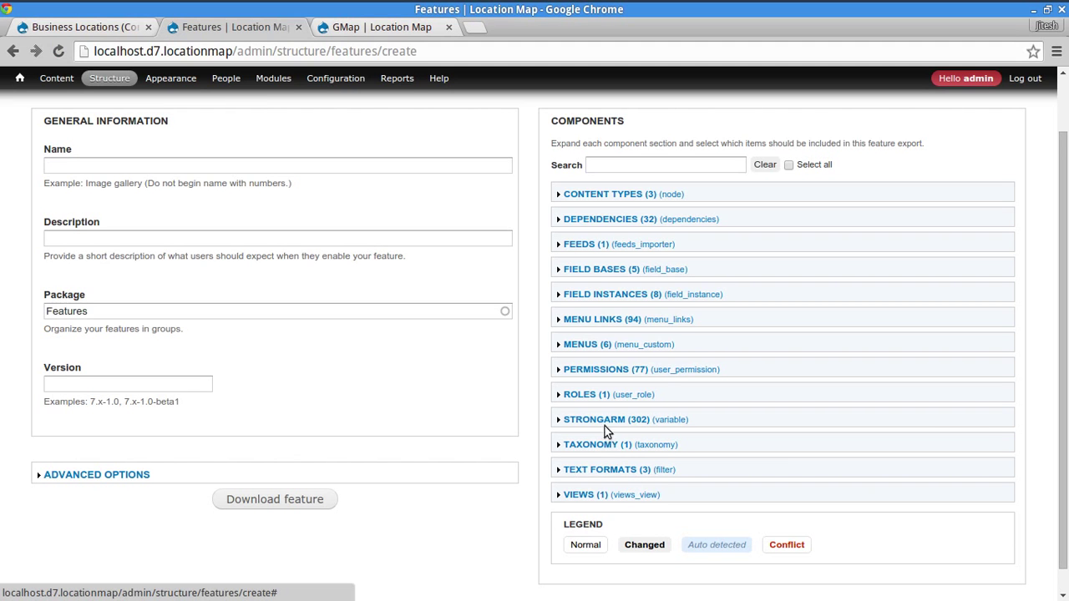
{"action": "left_click", "coordinate": [154, 166]}
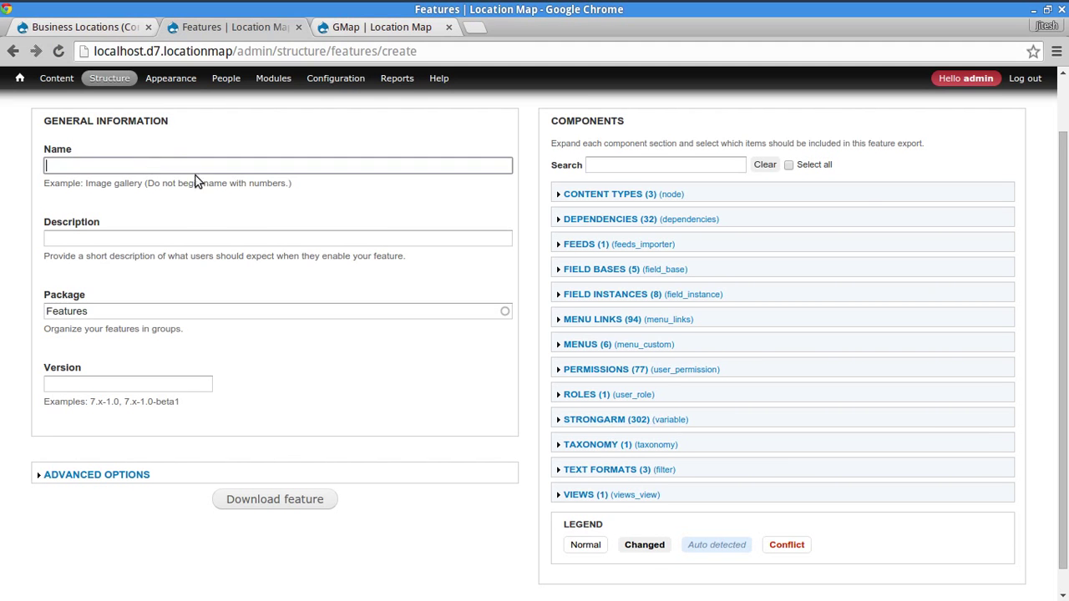
{"action": "scroll", "coordinate": [303, 208], "scroll_direction": "up", "scroll_amount": 2}
{"action": "left_click", "coordinate": [152, 233]}
{"action": "type", "text": "F"}
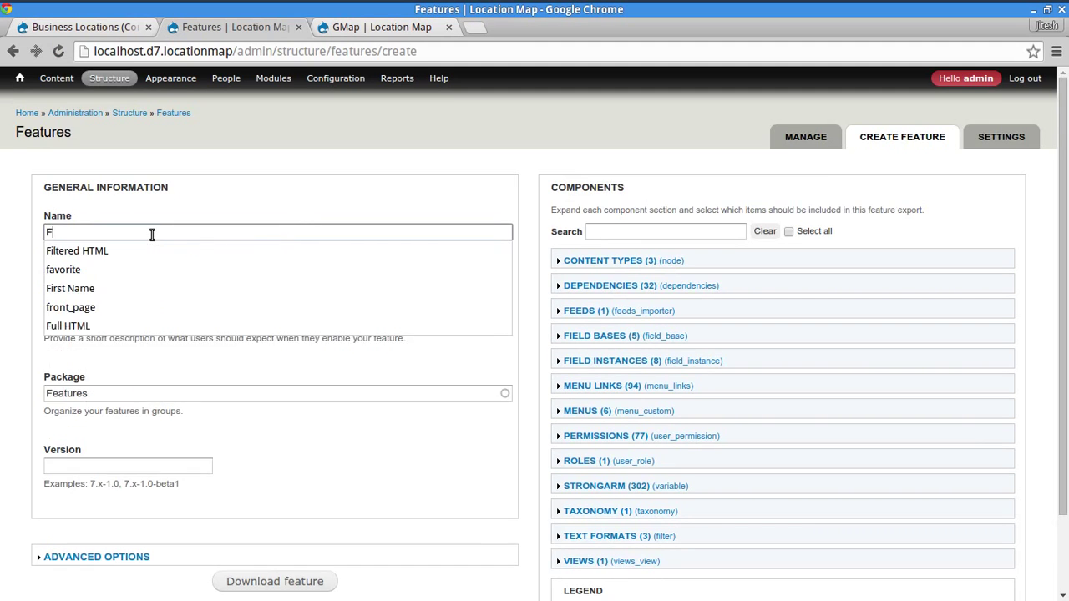
{"action": "type", "text": "ind"}
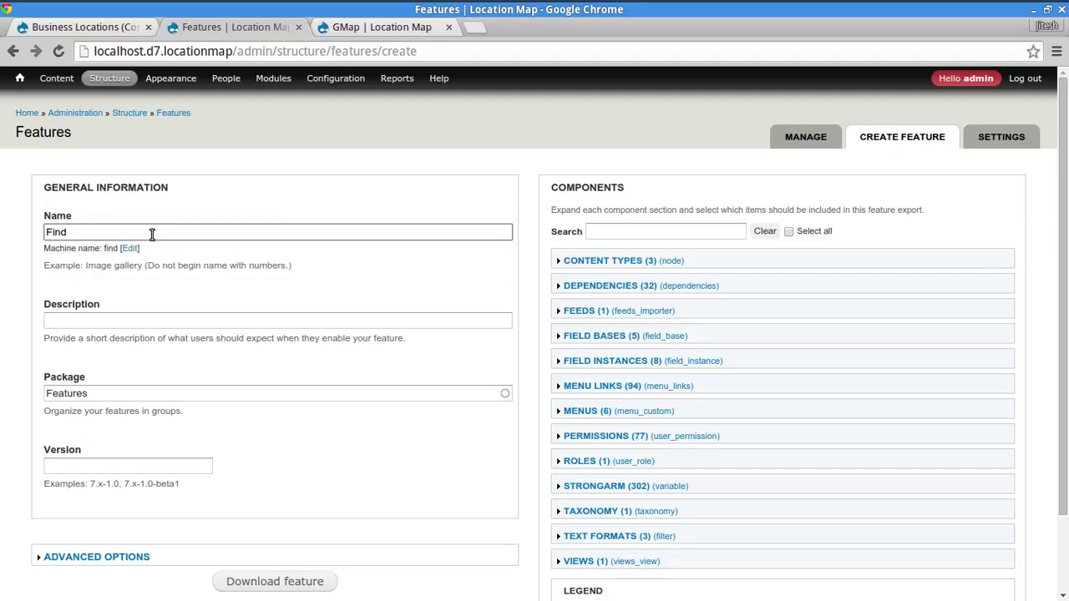
{"action": "type", "text": " Locations"}
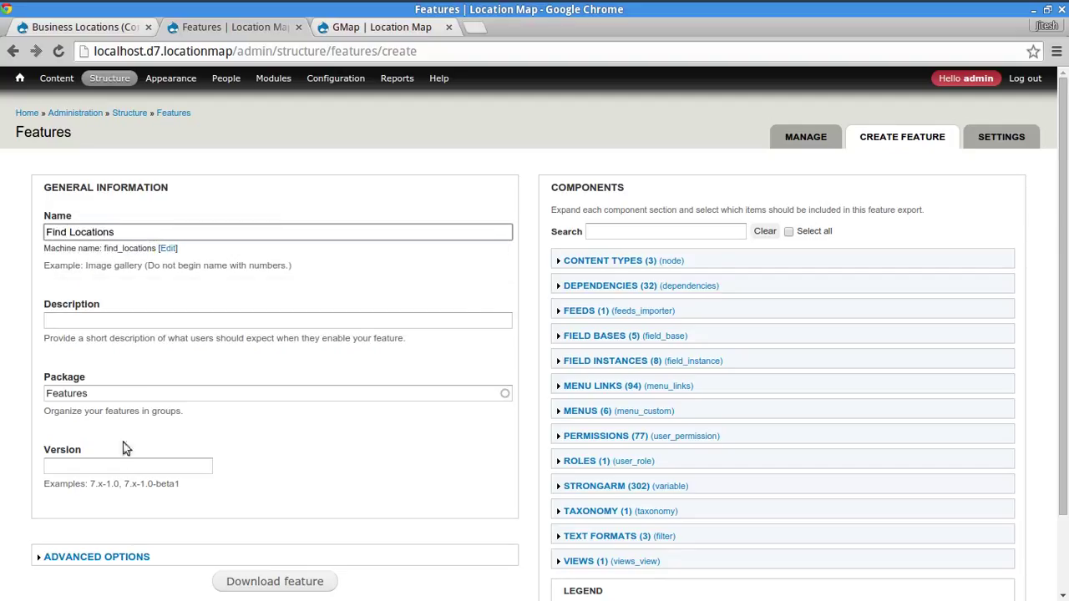
{"action": "left_click", "coordinate": [649, 262]}
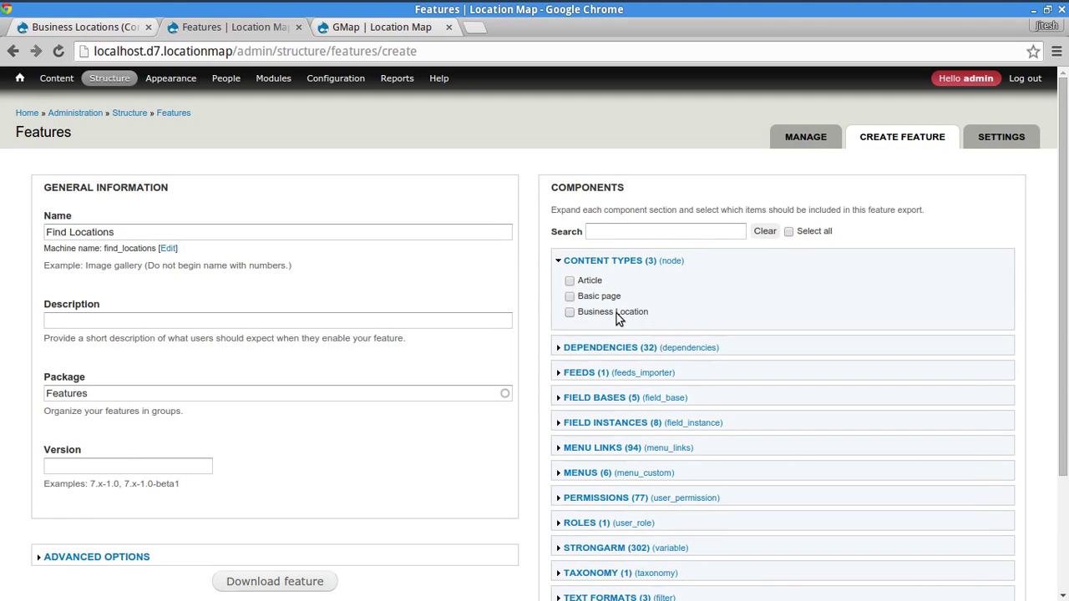
- Include the Business Location content type and leave GMap unchecked under Dependencies
{"action": "left_click", "coordinate": [617, 314]}
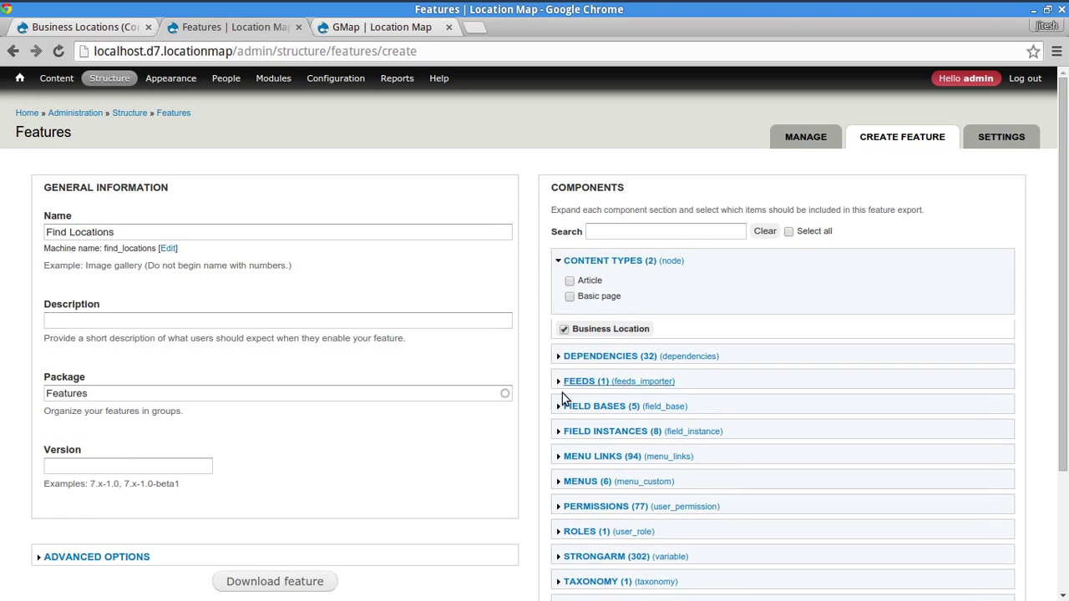
{"action": "left_click", "coordinate": [600, 357]}
{"action": "scroll", "coordinate": [853, 417], "scroll_direction": "down", "scroll_amount": 2}
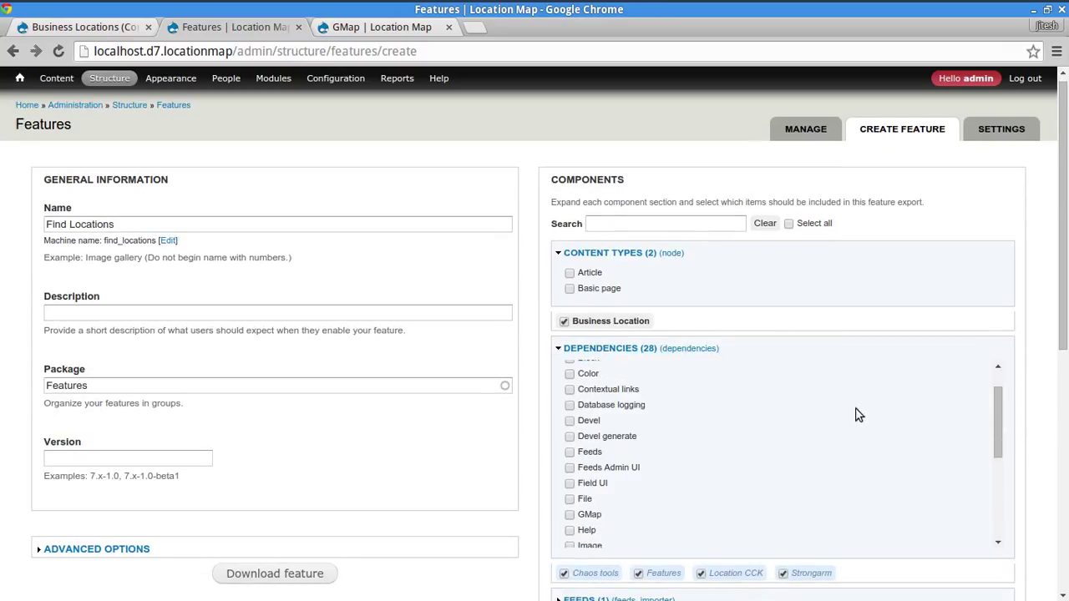
{"action": "scroll", "coordinate": [1026, 385], "scroll_direction": "down", "scroll_amount": 3}
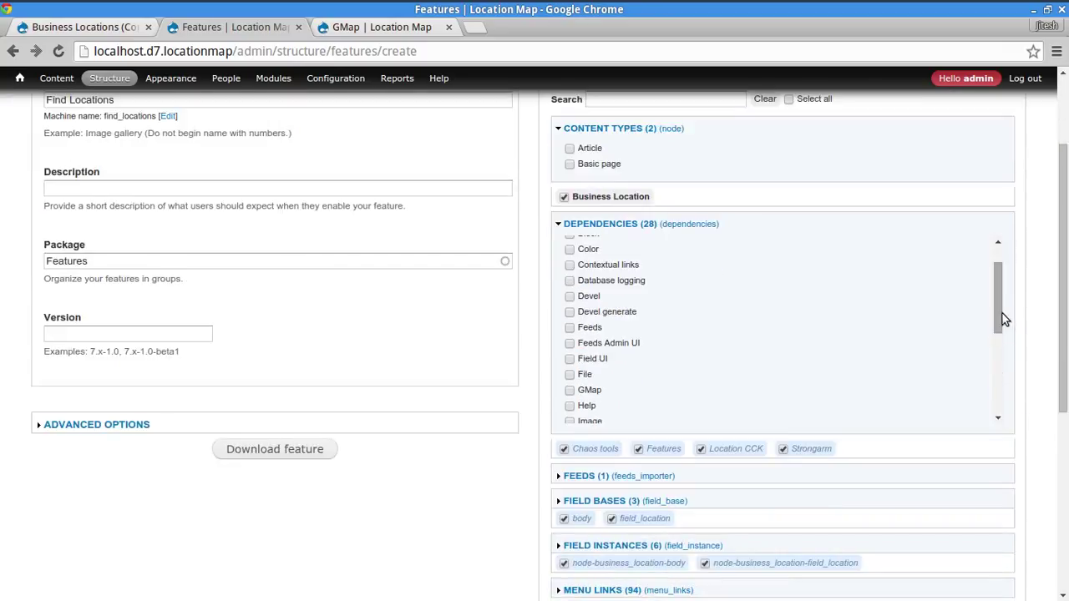
{"action": "left_click_drag", "start_coordinate": [1001, 306], "coordinate": [990, 286]}
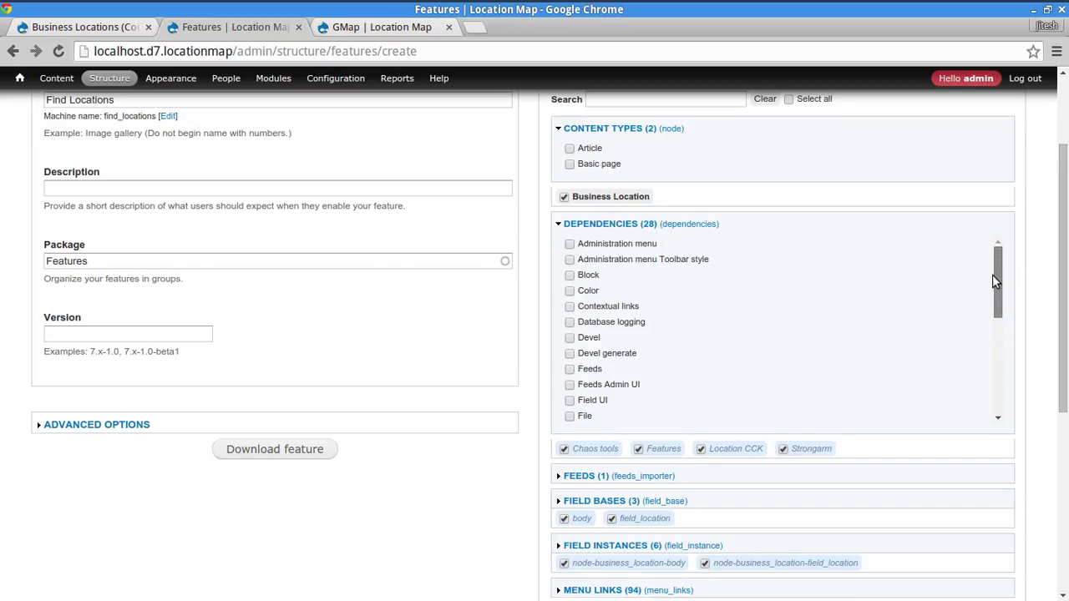
{"action": "left_click_drag", "start_coordinate": [994, 286], "coordinate": [997, 331]}
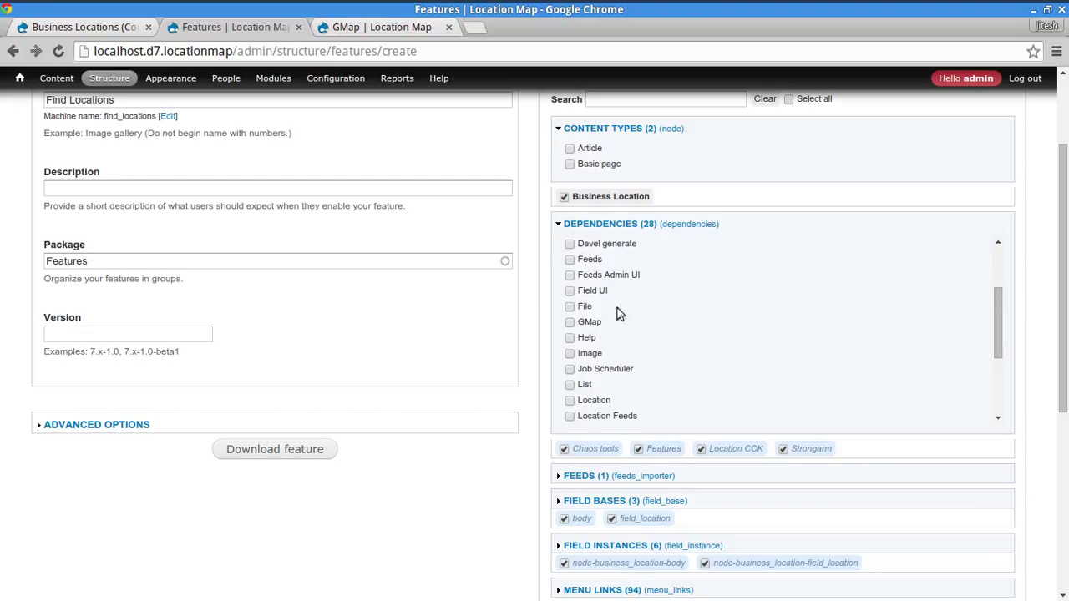
{"action": "left_click", "coordinate": [592, 322]}
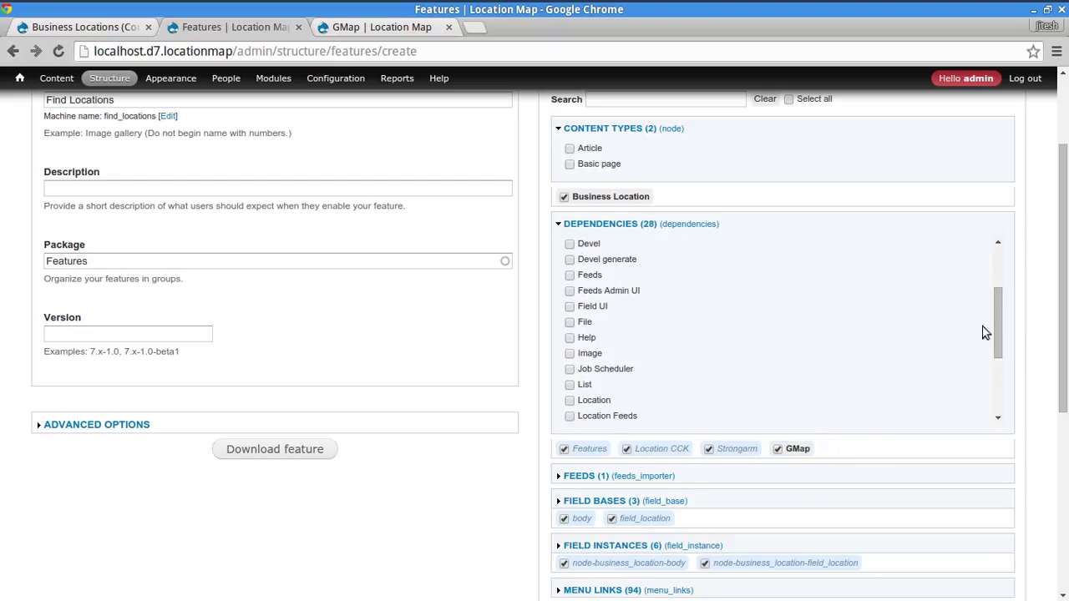
{"action": "mouse_move", "coordinate": [999, 323]}
{"action": "left_mouse_down"}
{"action": "mouse_move", "coordinate": [1002, 305]}
{"action": "mouse_move", "coordinate": [1002, 346]}
{"action": "mouse_move", "coordinate": [1002, 305]}
{"action": "left_mouse_up"}
{"action": "left_click", "coordinate": [803, 456]}
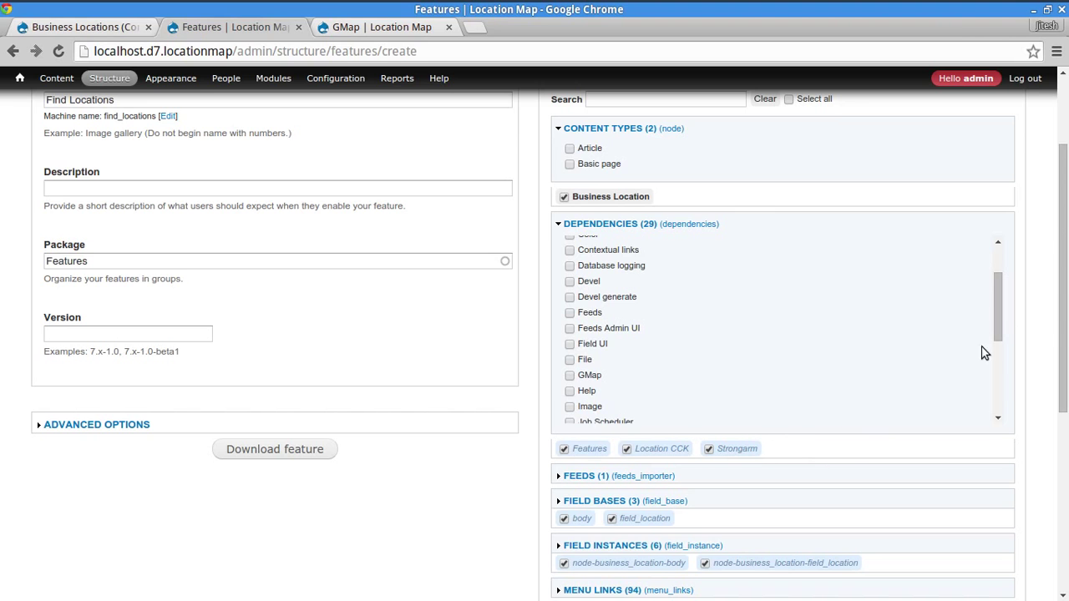
{"action": "scroll", "coordinate": [1043, 307], "scroll_direction": "down", "scroll_amount": 5}
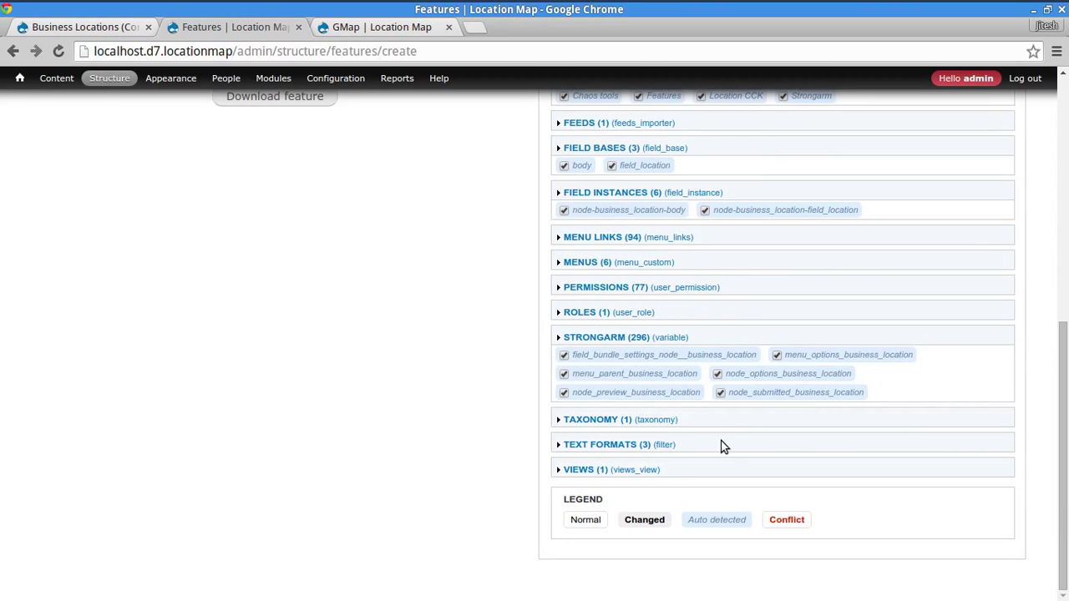
- Add the Business Locations (business_locations) view from the Views section to the feature
{"action": "left_click", "coordinate": [651, 471]}
{"action": "left_click", "coordinate": [601, 492]}
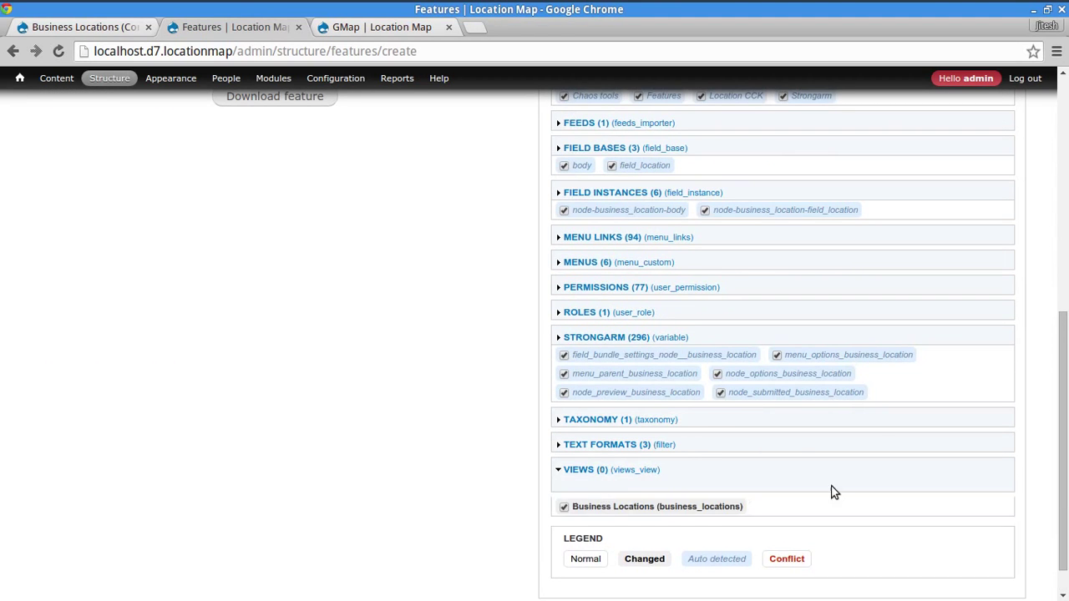
{"action": "scroll", "coordinate": [959, 326], "scroll_direction": "up", "scroll_amount": 3}
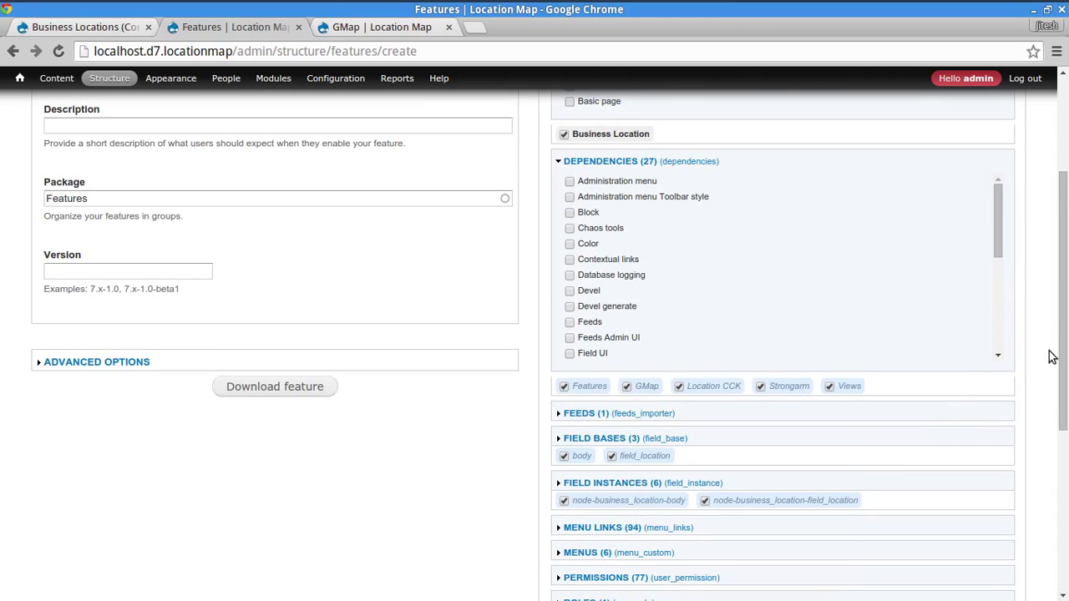
{"action": "scroll", "coordinate": [1066, 323], "scroll_direction": "down", "scroll_amount": 3}
{"action": "scroll", "coordinate": [1066, 323], "scroll_direction": "up", "scroll_amount": 3}
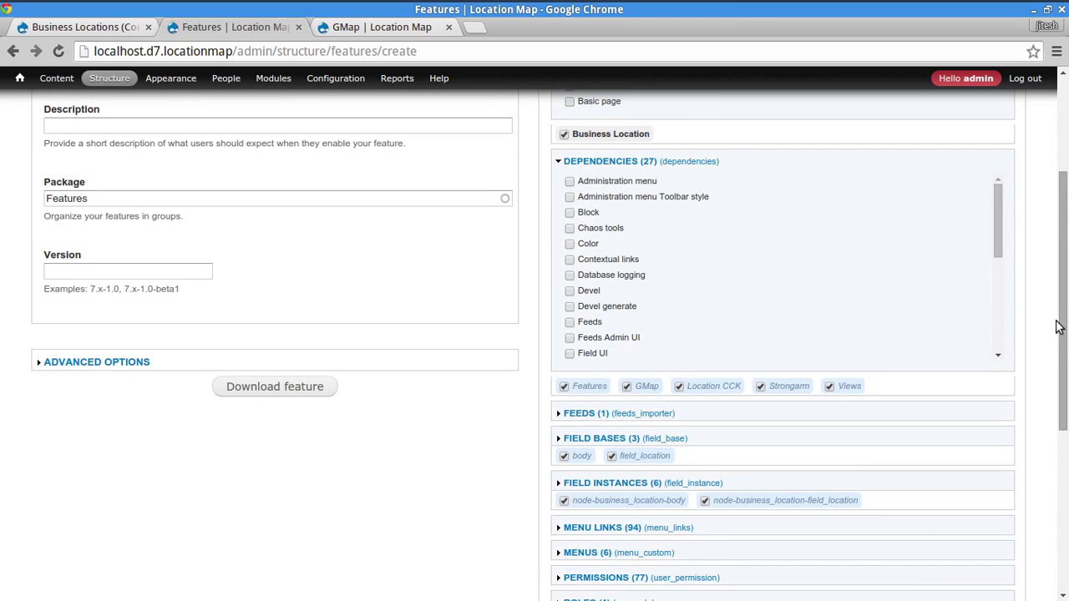
{"action": "scroll", "coordinate": [711, 264], "scroll_direction": "down", "scroll_amount": 2}
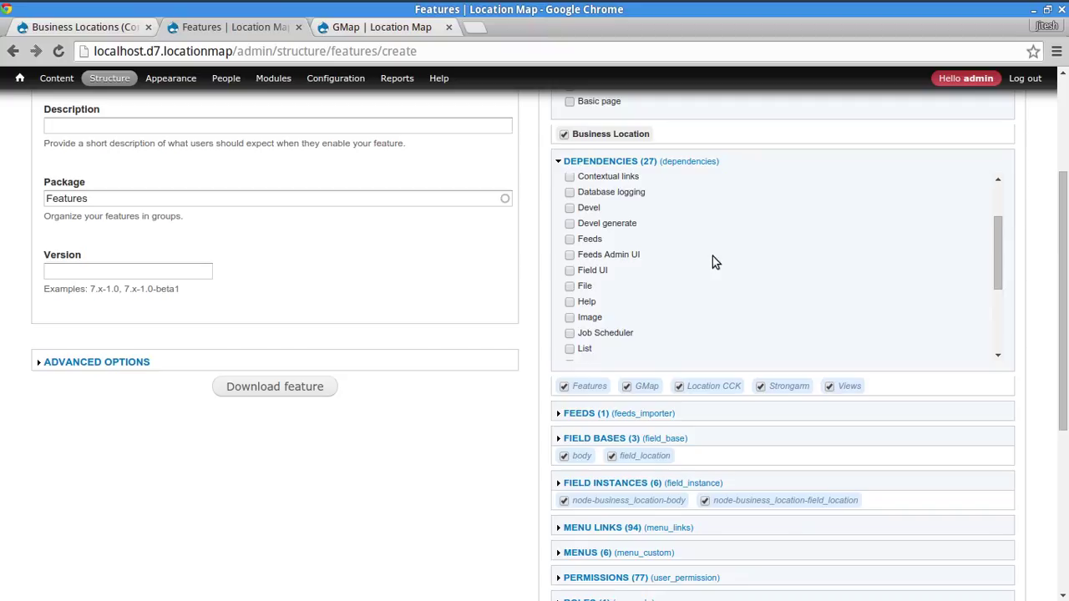
{"action": "scroll", "coordinate": [710, 261], "scroll_direction": "up", "scroll_amount": 1}
{"action": "scroll", "coordinate": [608, 289], "scroll_direction": "down", "scroll_amount": 2}
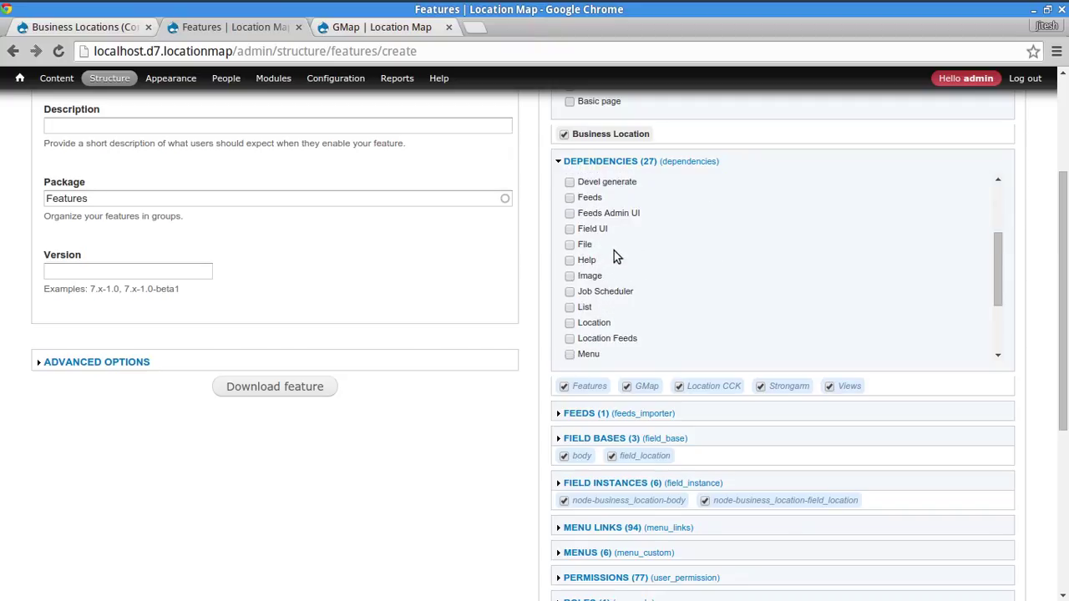
{"action": "scroll", "coordinate": [614, 251], "scroll_direction": "up", "scroll_amount": 1}
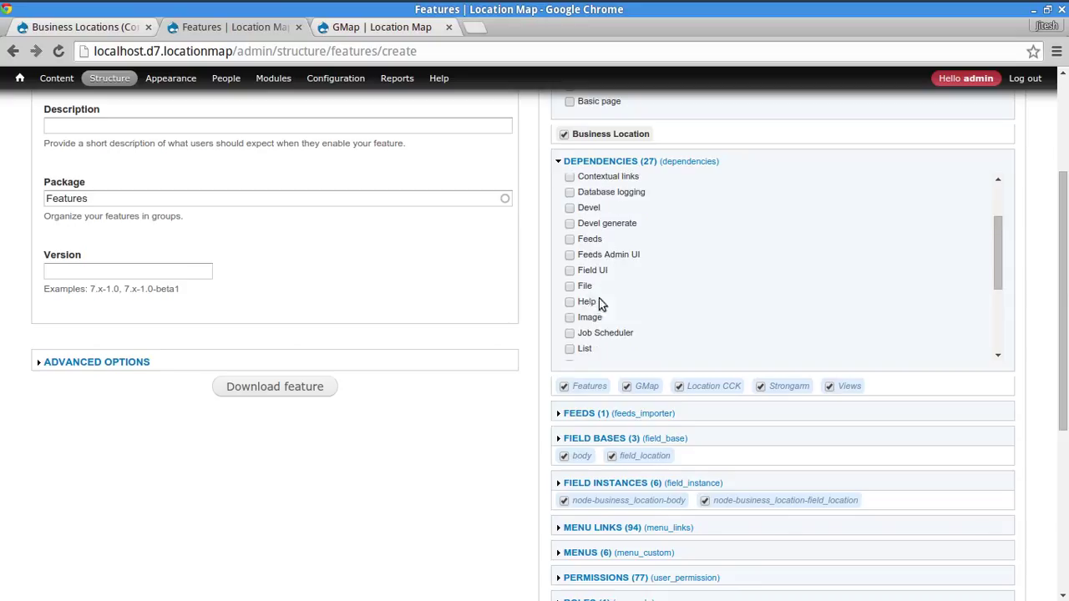
{"action": "scroll", "coordinate": [614, 267], "scroll_direction": "up", "scroll_amount": 2}
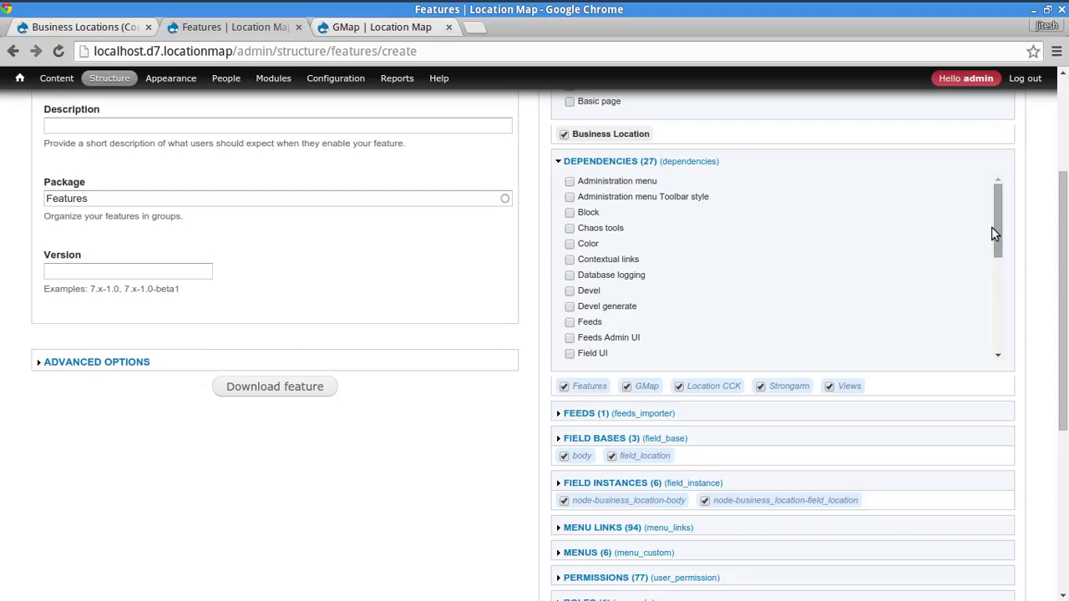
{"action": "left_click_drag", "start_coordinate": [996, 233], "coordinate": [1007, 276]}
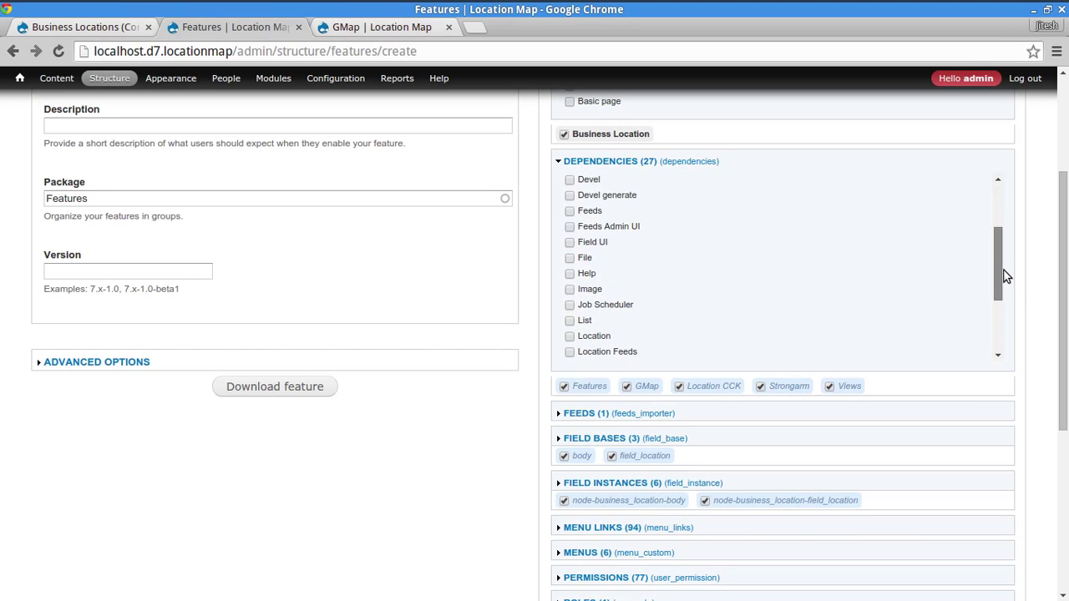
{"action": "scroll", "coordinate": [1024, 267], "scroll_direction": "down", "scroll_amount": 4}
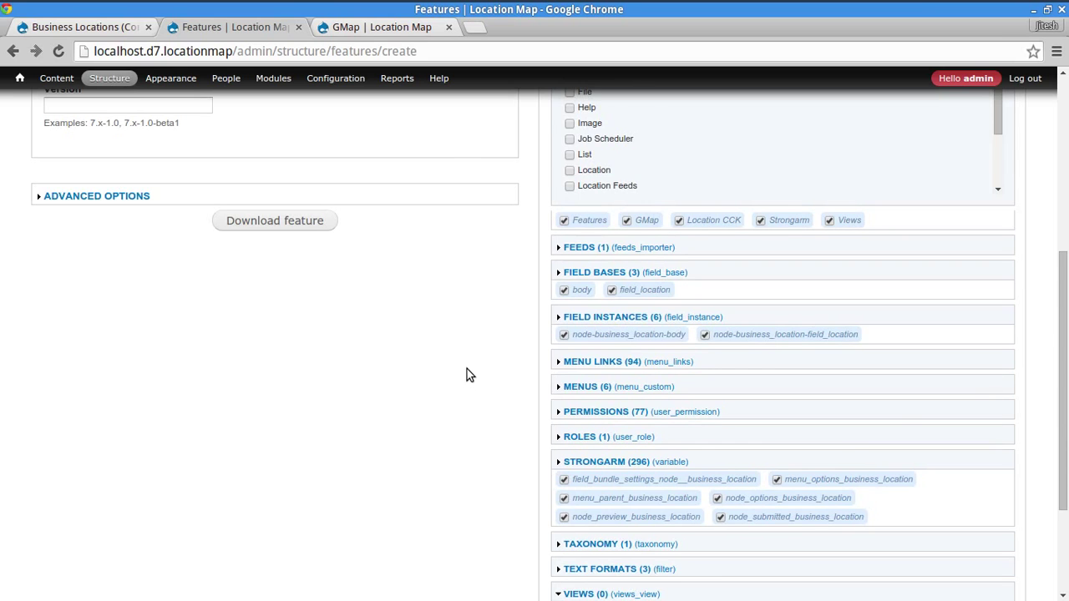
{"action": "scroll", "coordinate": [470, 366], "scroll_direction": "down", "scroll_amount": 3}
{"action": "scroll", "coordinate": [469, 462], "scroll_direction": "up", "scroll_amount": 6}
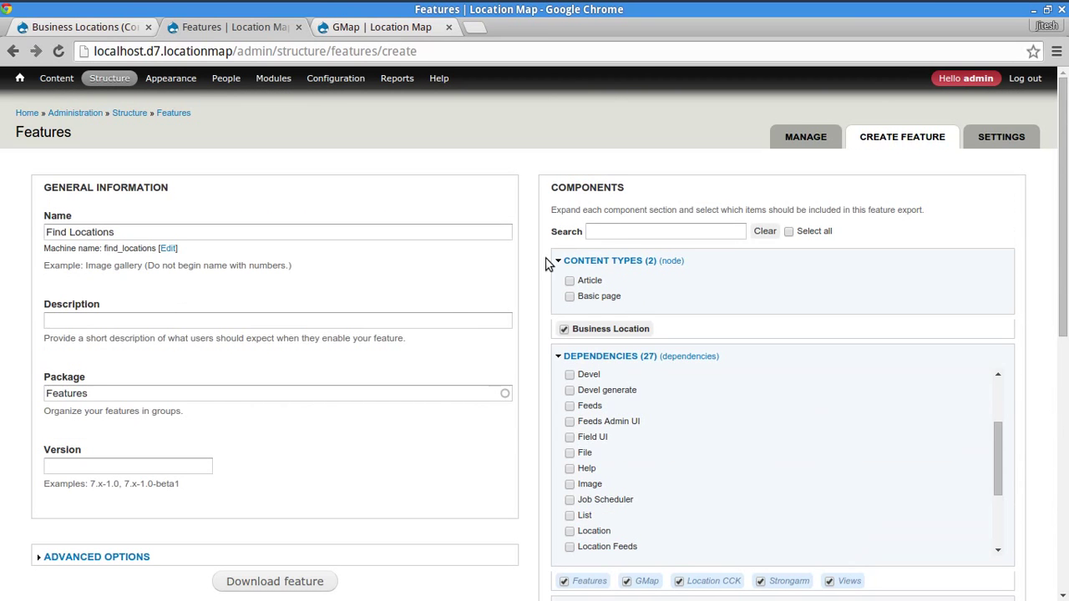
- Filter components by 'gmap' to inspect the dependencies, then clear the search
{"action": "left_click", "coordinate": [635, 234]}
{"action": "type", "text": "gmap"}
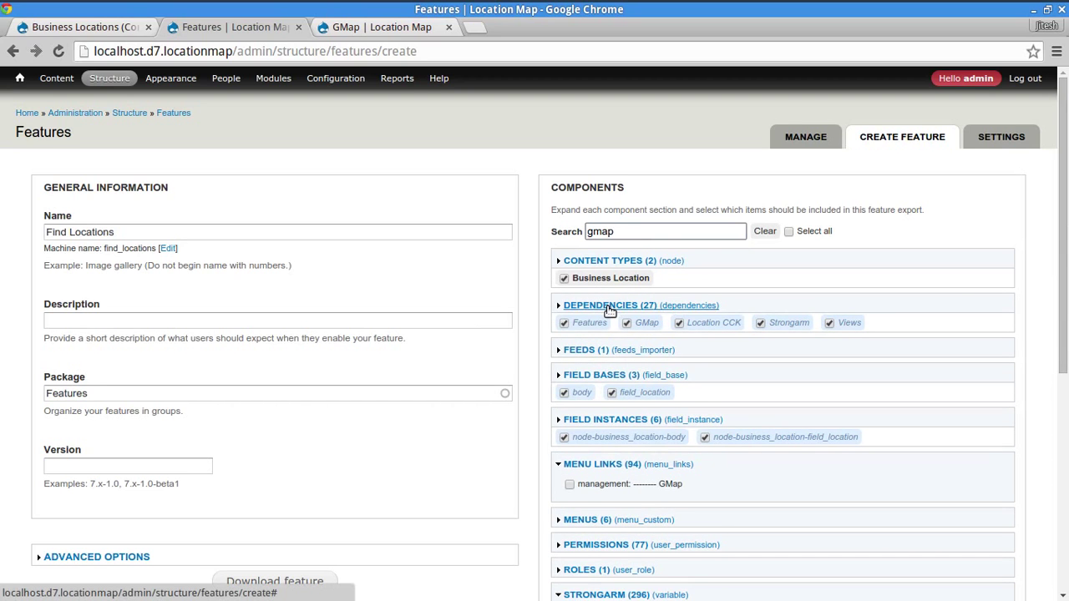
{"action": "left_click", "coordinate": [610, 307]}
{"action": "left_click", "coordinate": [609, 307]}
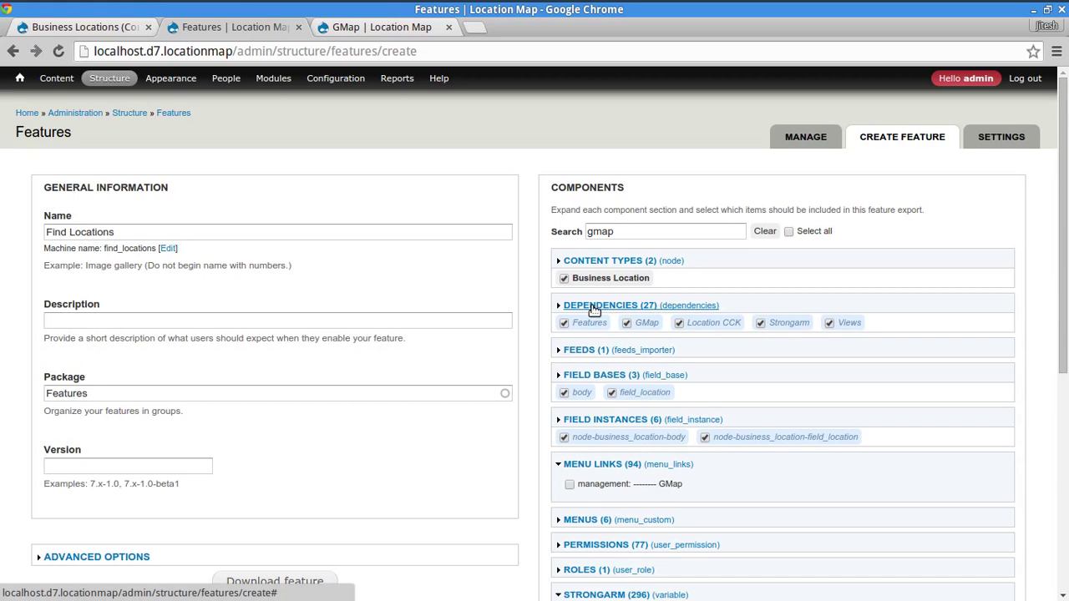
{"action": "left_click", "coordinate": [594, 309]}
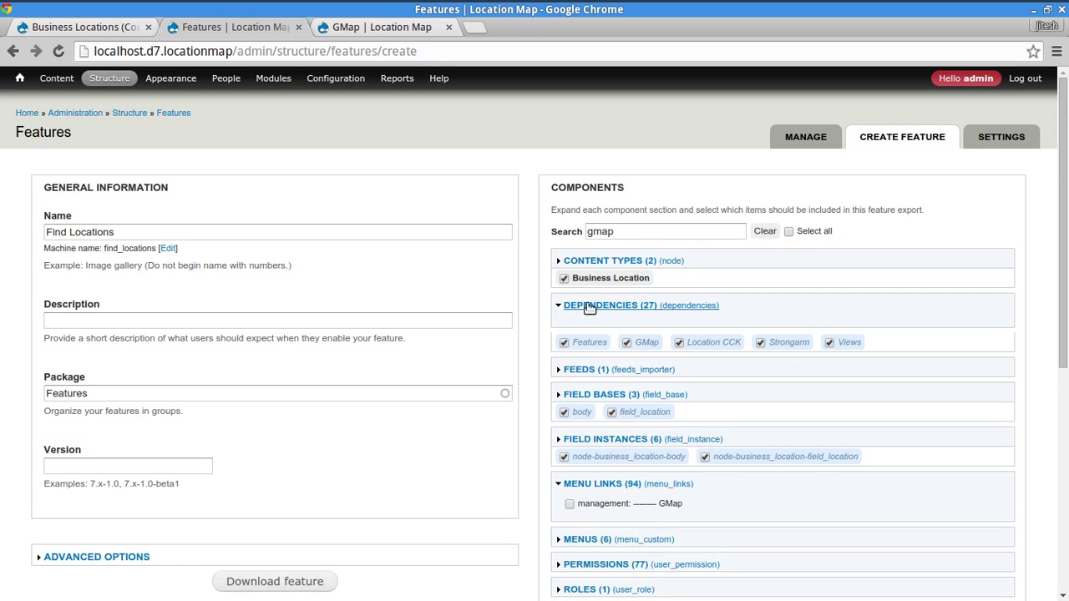
{"action": "left_click", "coordinate": [590, 308]}
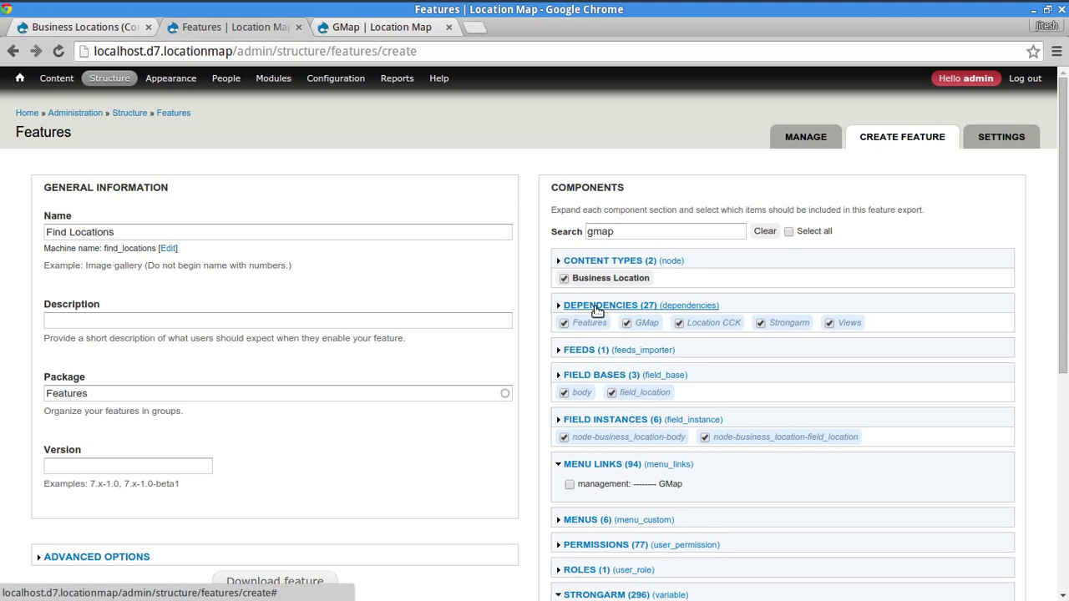
{"action": "double_click", "coordinate": [625, 231]}
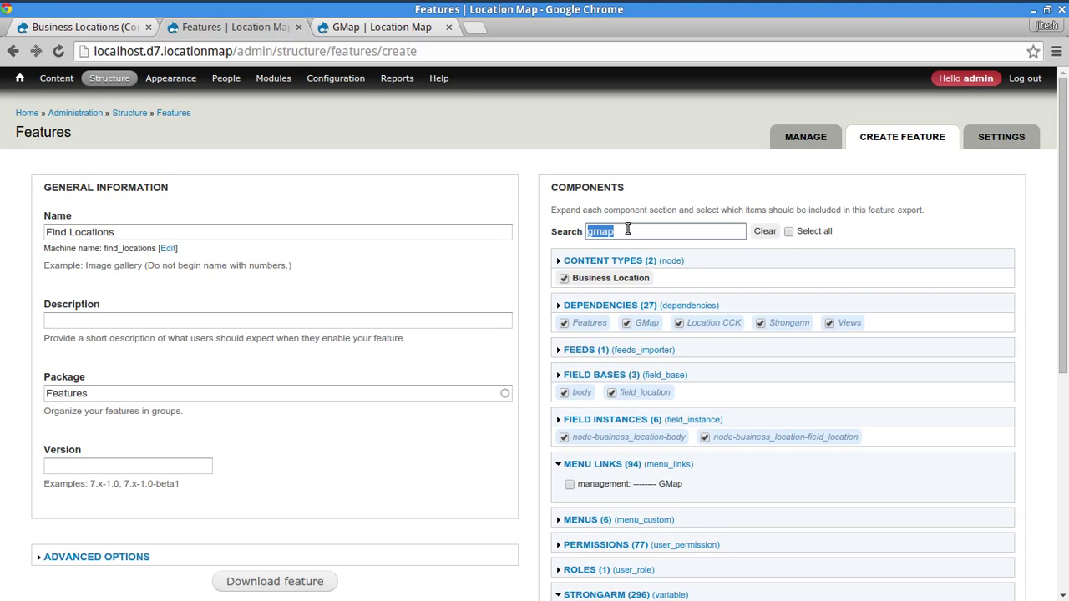
{"action": "key", "text": "BackSpace"}
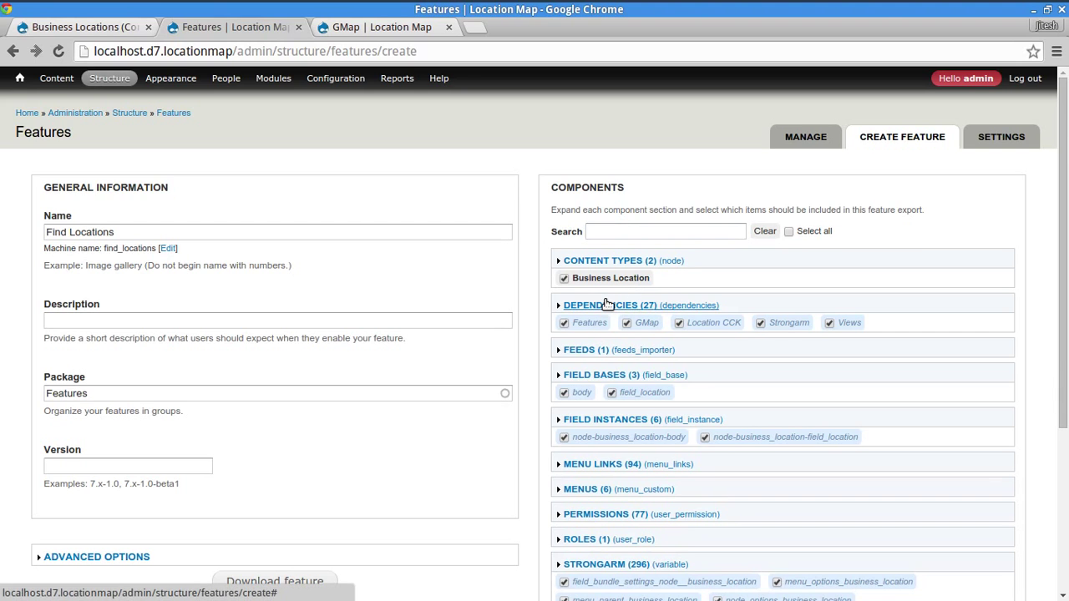
- Add the Location module as a feature dependency and expand the Strongarm section
{"action": "left_click", "coordinate": [608, 305]}
{"action": "left_click_drag", "start_coordinate": [997, 355], "coordinate": [994, 449]}
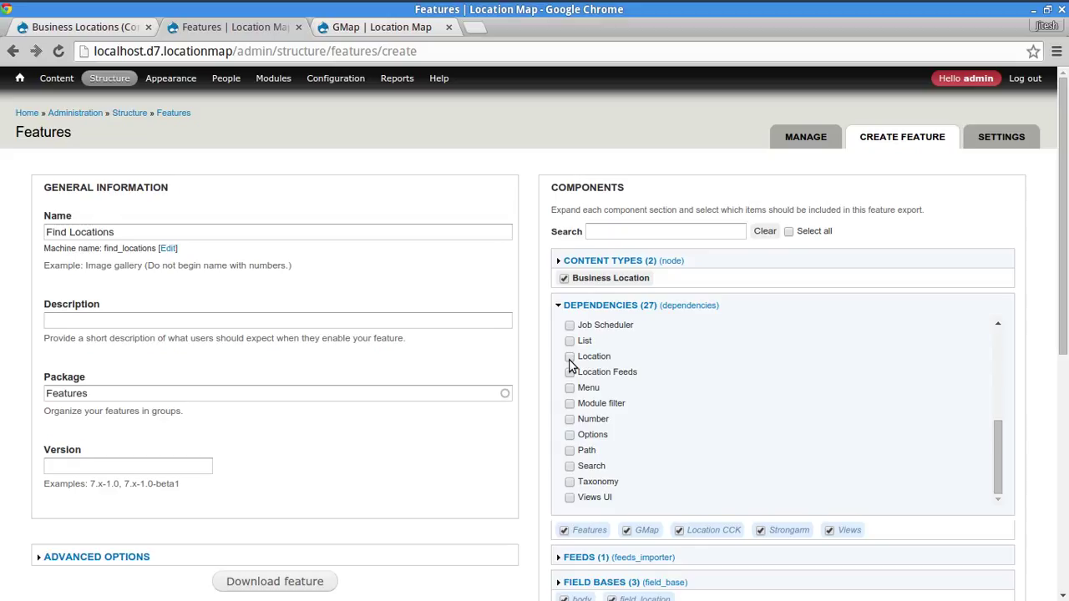
{"action": "left_click", "coordinate": [570, 357]}
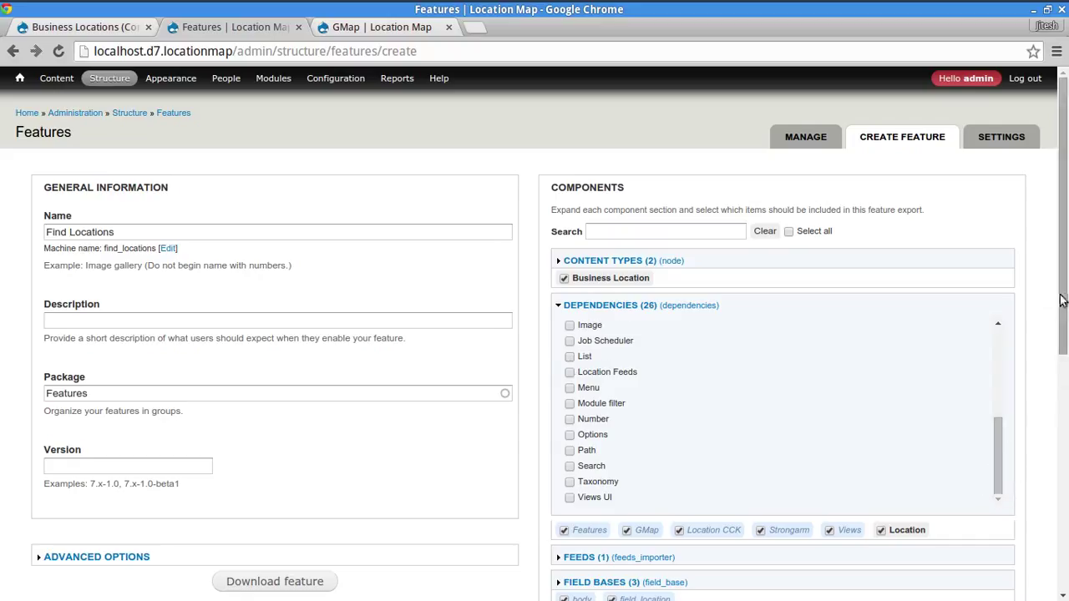
{"action": "left_click_drag", "start_coordinate": [1061, 305], "coordinate": [1061, 497]}
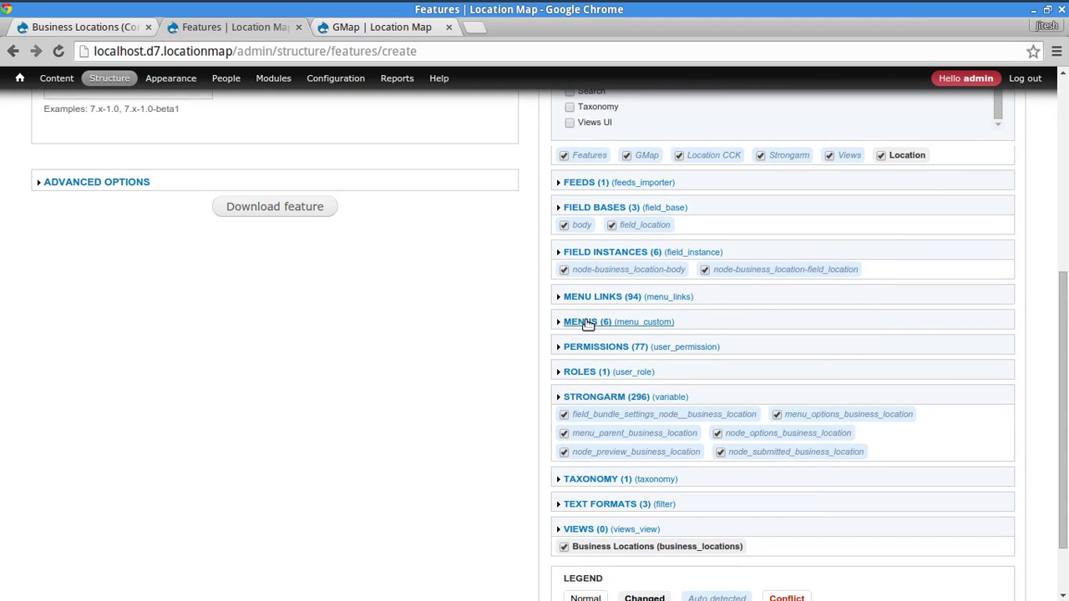
{"action": "scroll", "coordinate": [476, 391], "scroll_direction": "down", "scroll_amount": 2}
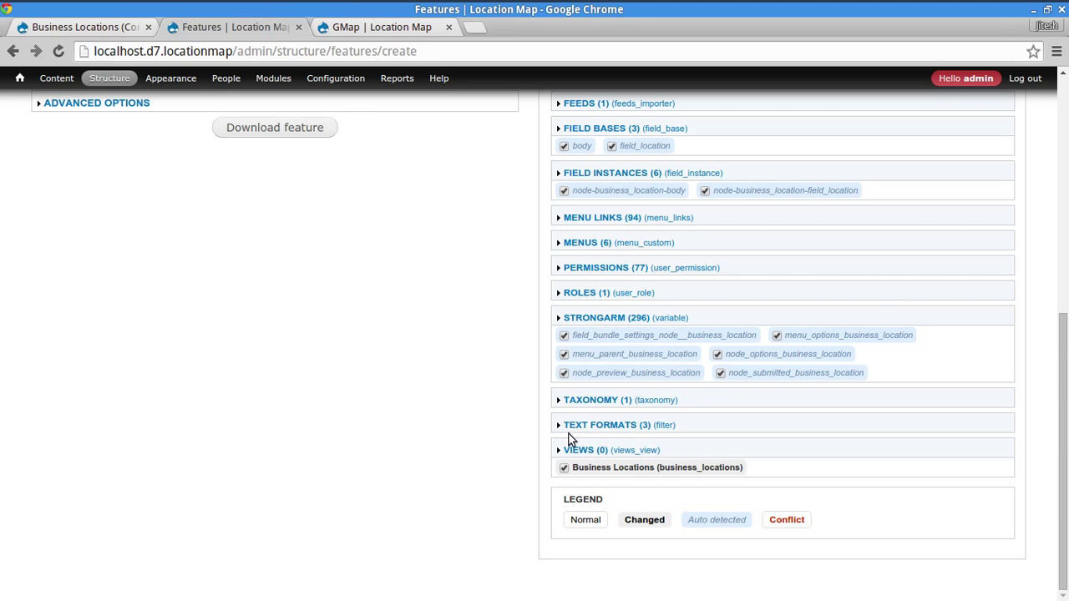
{"action": "left_click", "coordinate": [609, 322]}
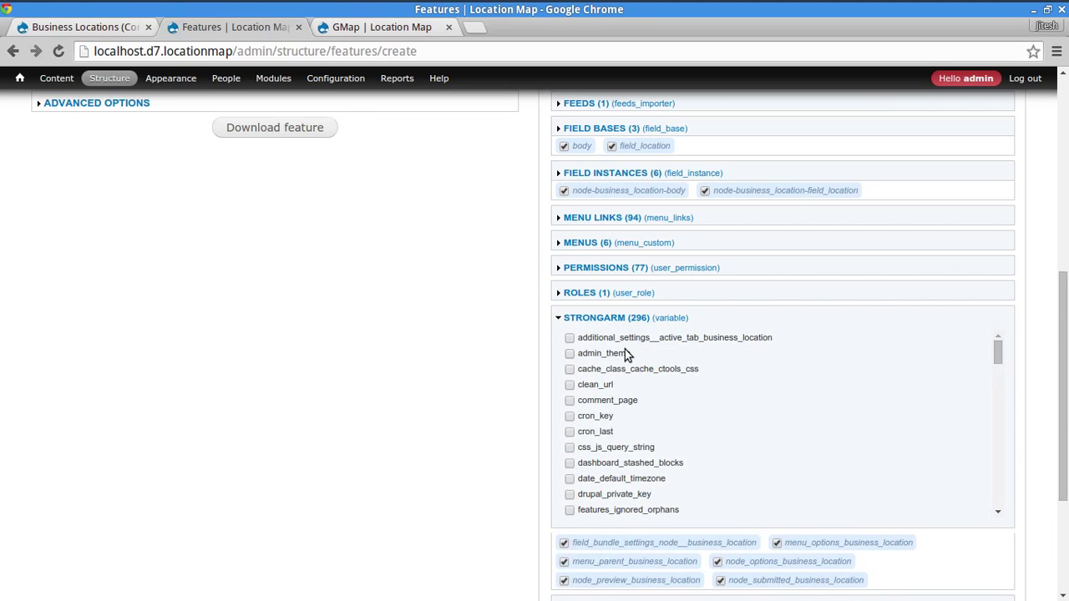
{"action": "scroll", "coordinate": [420, 274], "scroll_direction": "up", "scroll_amount": 5}
- Filter by 'gmap' and include the gmap_default Strongarm variable in the feature
{"action": "left_click", "coordinate": [623, 231]}
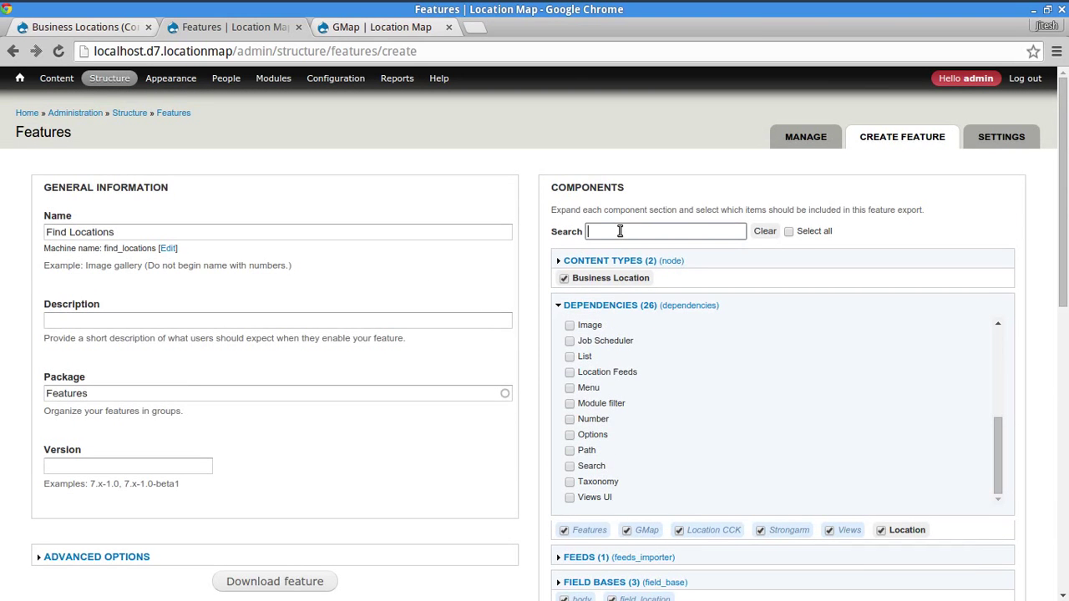
{"action": "type", "text": "gmap"}
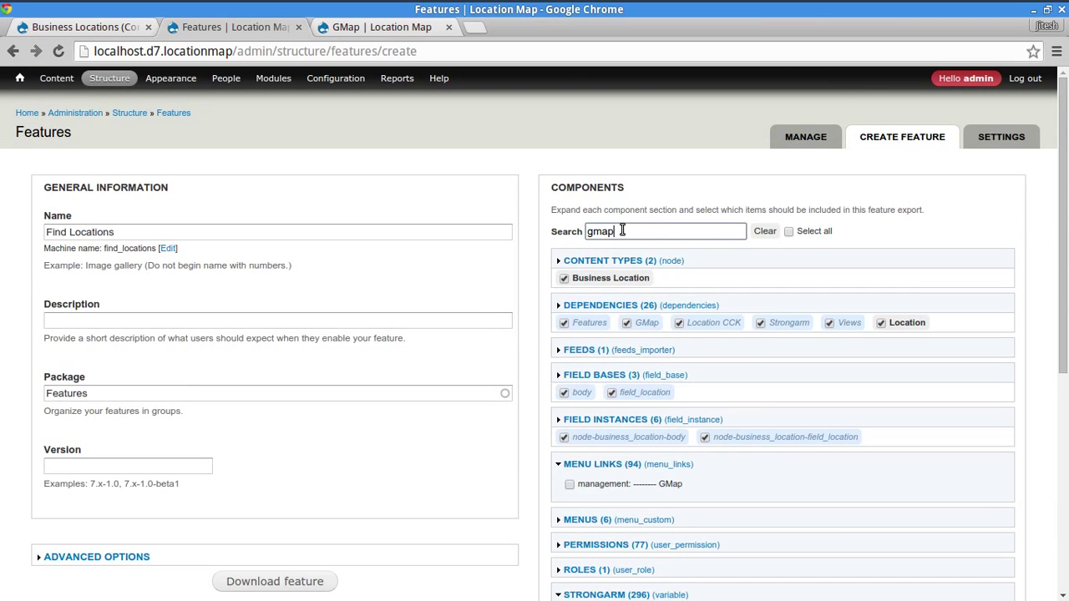
{"action": "scroll", "coordinate": [537, 485], "scroll_direction": "down", "scroll_amount": 3}
{"action": "scroll", "coordinate": [534, 481], "scroll_direction": "down", "scroll_amount": 3}
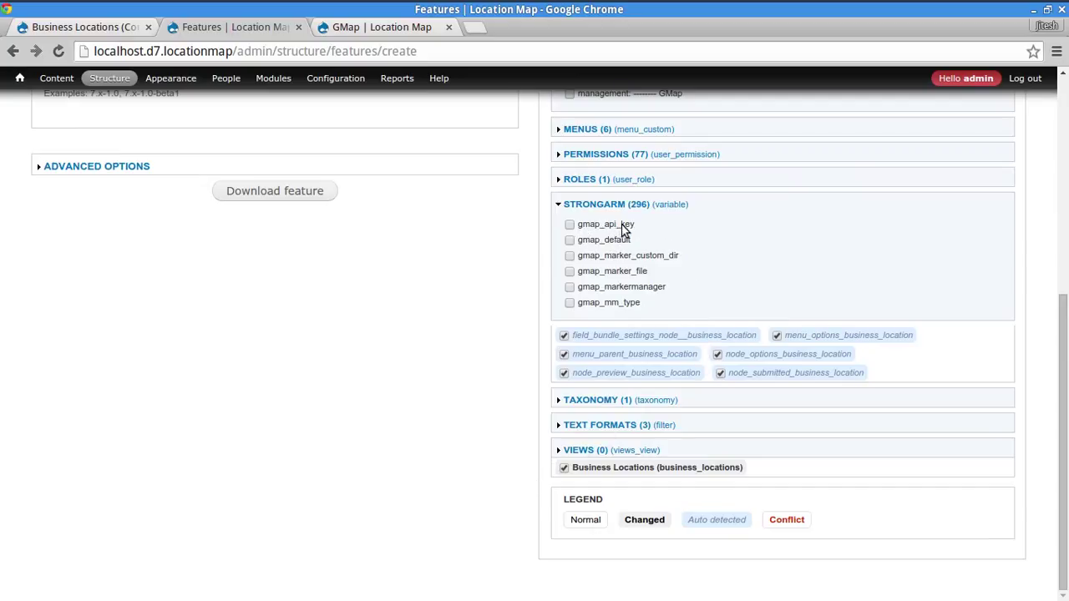
{"action": "left_click", "coordinate": [570, 241]}
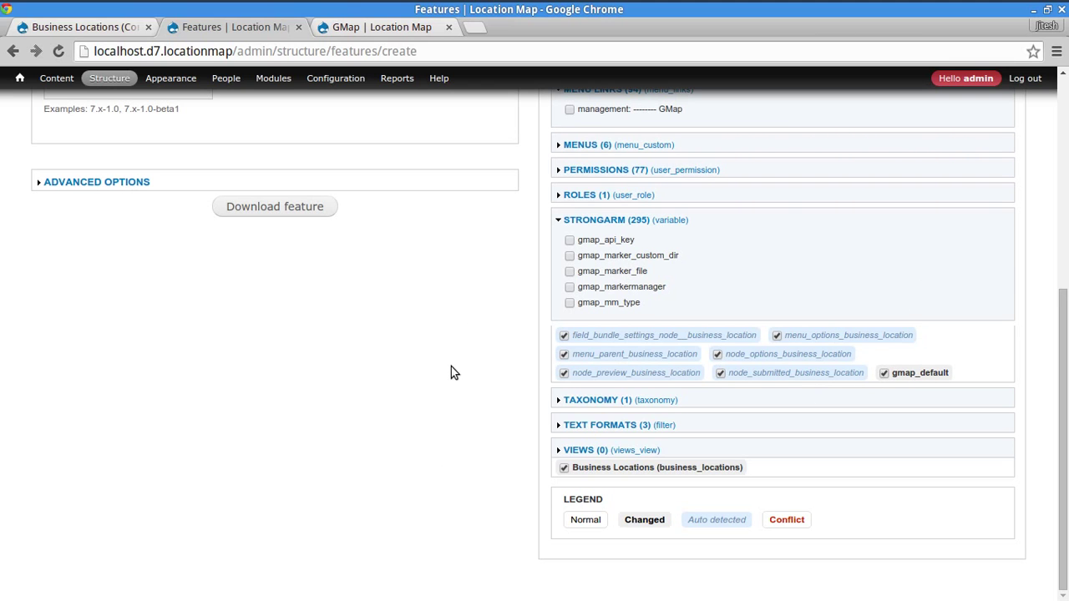
{"action": "scroll", "coordinate": [451, 372], "scroll_direction": "up", "scroll_amount": 5}
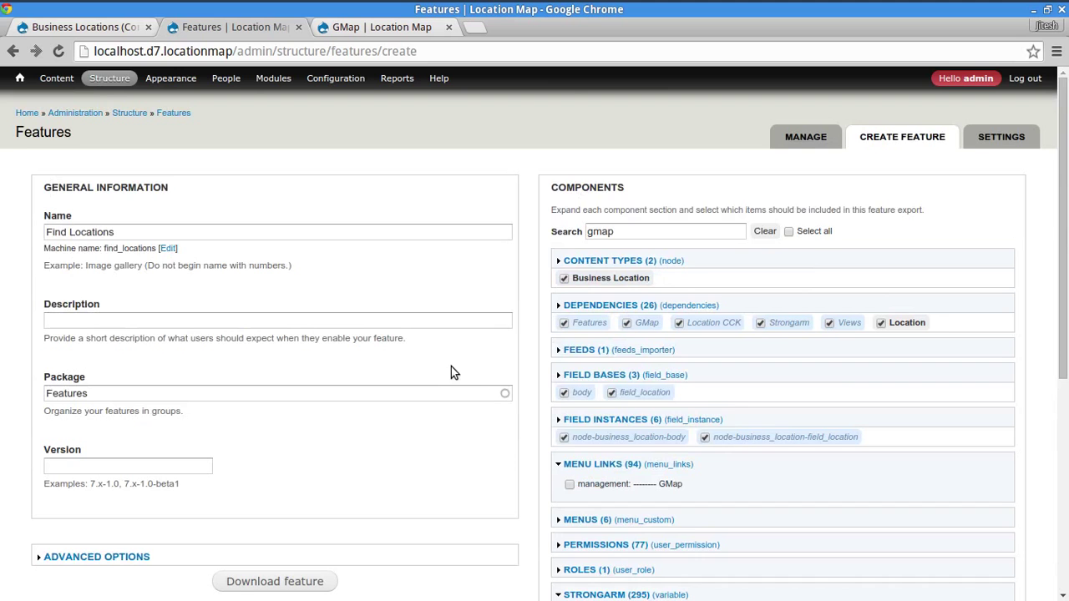
- Replace the component filter with 'location' to review location-related items
{"action": "double_click", "coordinate": [618, 235]}
{"action": "type", "text": "location"}
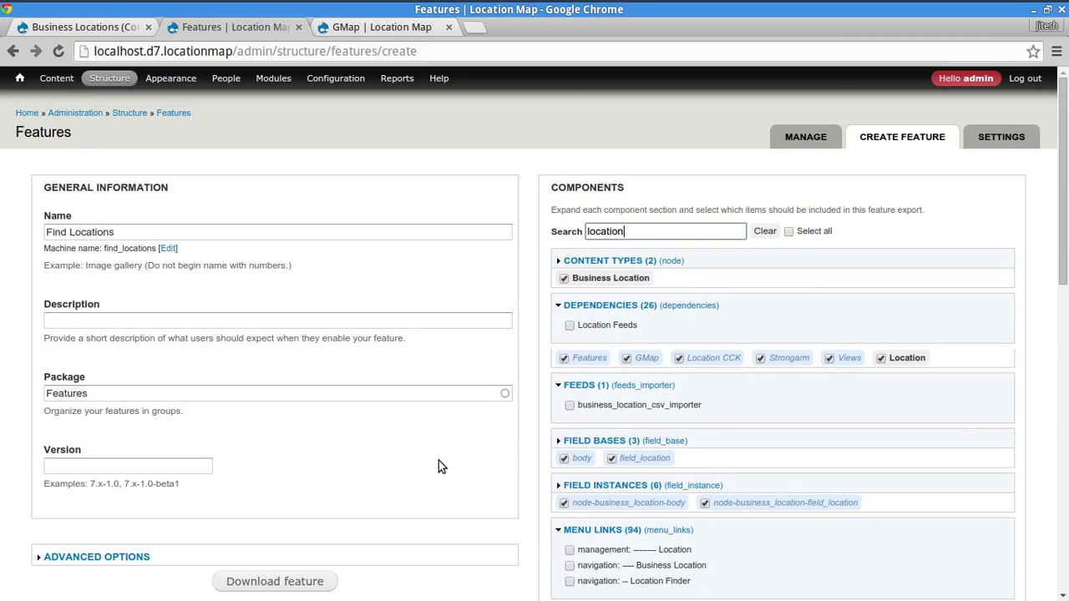
{"action": "scroll", "coordinate": [441, 467], "scroll_direction": "down", "scroll_amount": 5}
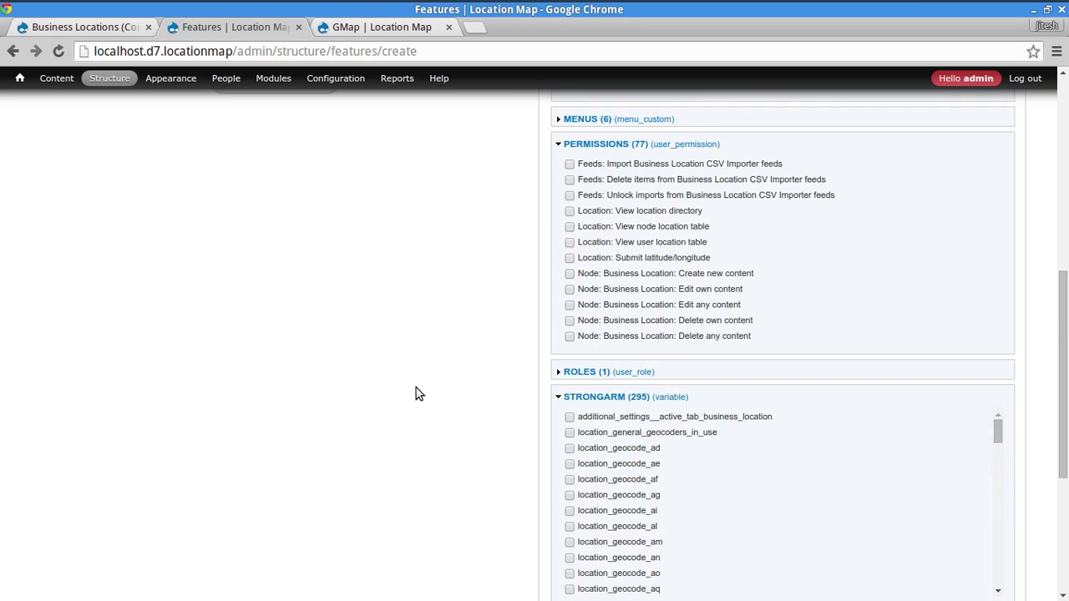
{"action": "scroll", "coordinate": [432, 387], "scroll_direction": "down", "scroll_amount": 4}
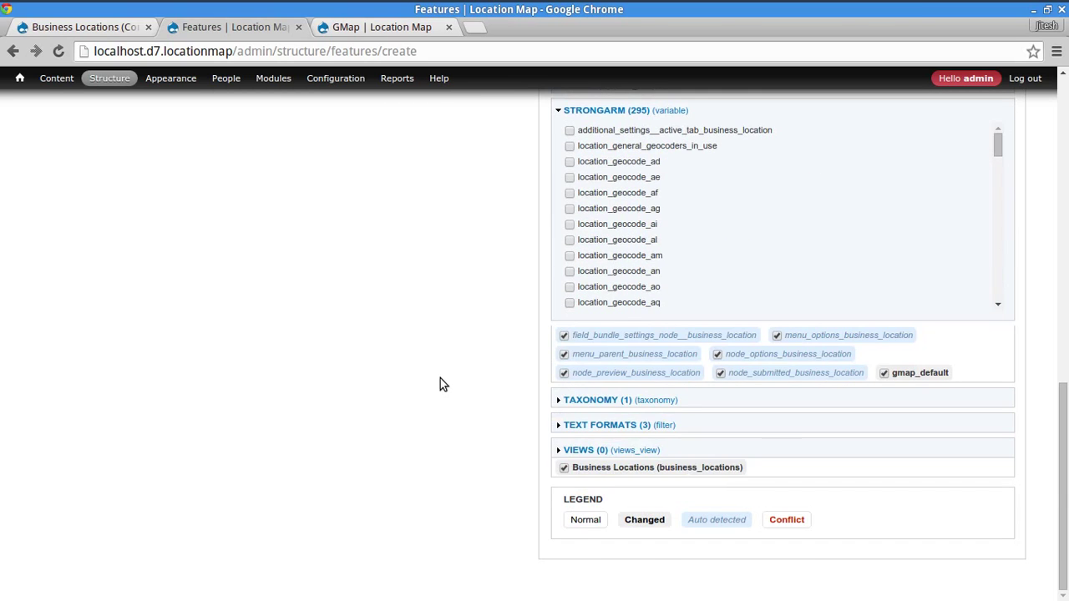
{"action": "scroll", "coordinate": [438, 386], "scroll_direction": "up", "scroll_amount": 10}
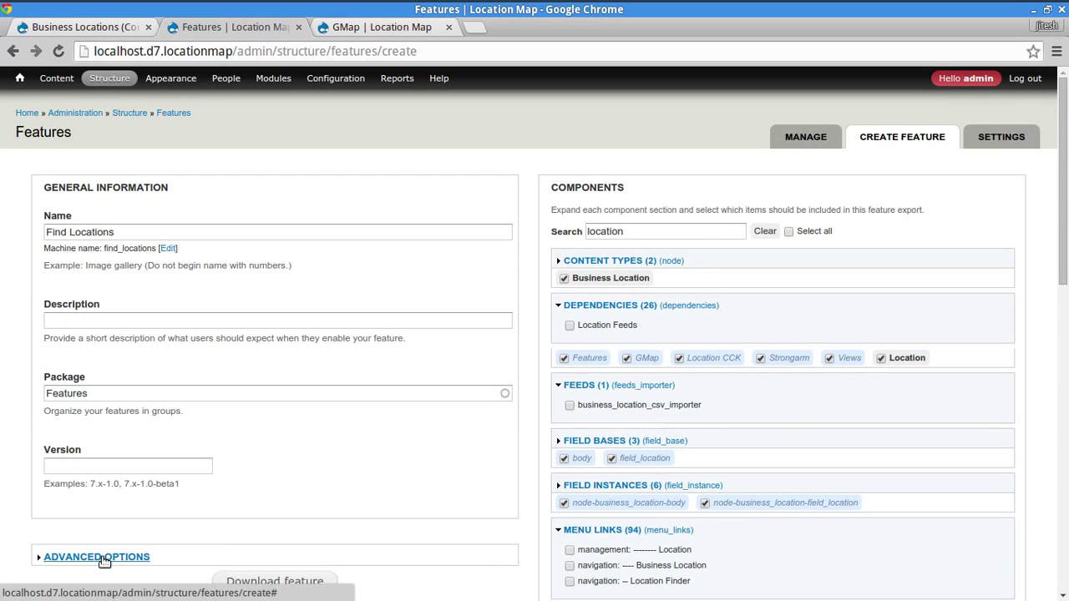
- Expand Advanced Options and download the Find Locations feature as find_locations.tar
{"action": "left_click", "coordinate": [105, 558]}
{"action": "left_click", "coordinate": [99, 289]}
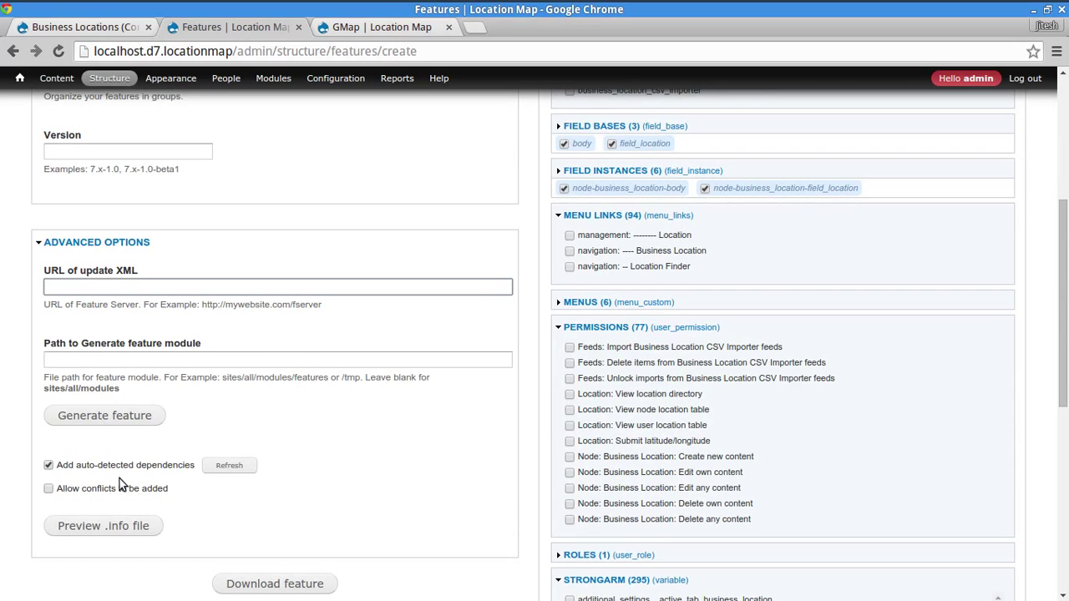
{"action": "left_click", "coordinate": [239, 586]}
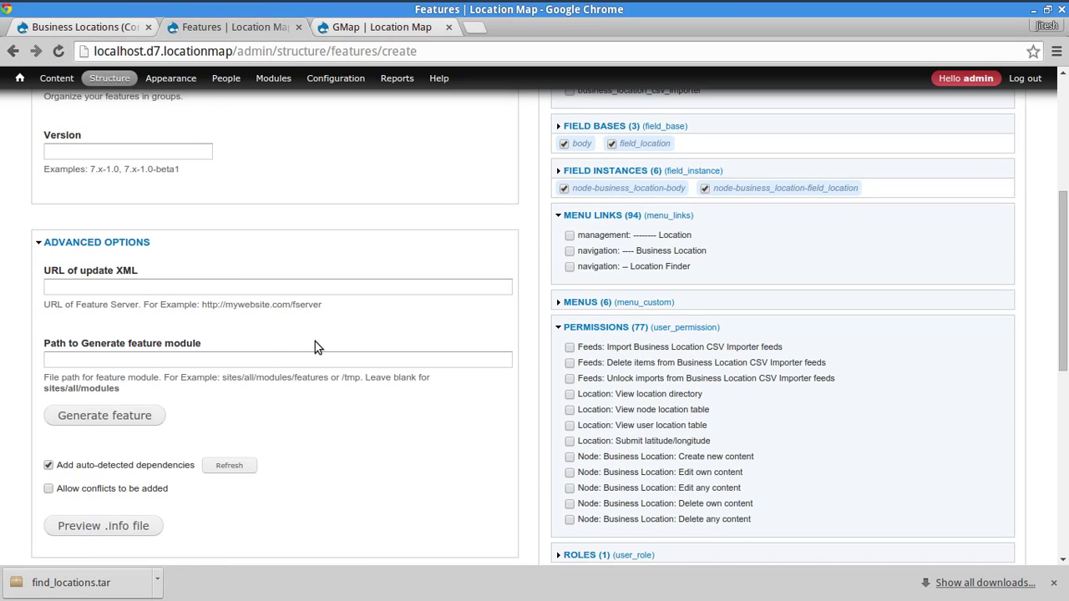
{"action": "scroll", "coordinate": [320, 346], "scroll_direction": "down", "scroll_amount": 3}
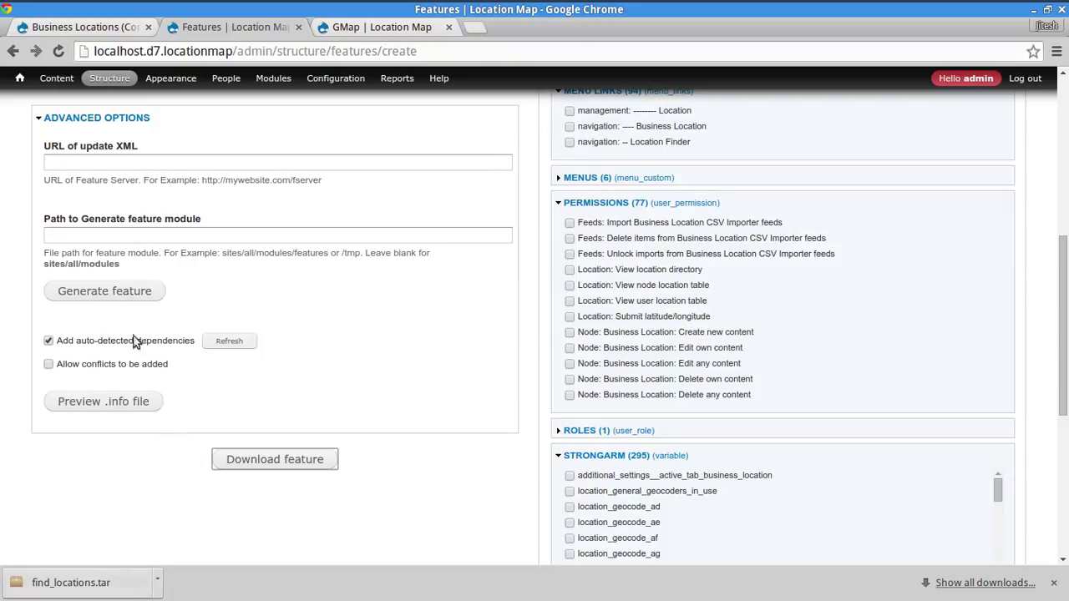
{"action": "left_click", "coordinate": [107, 164]}
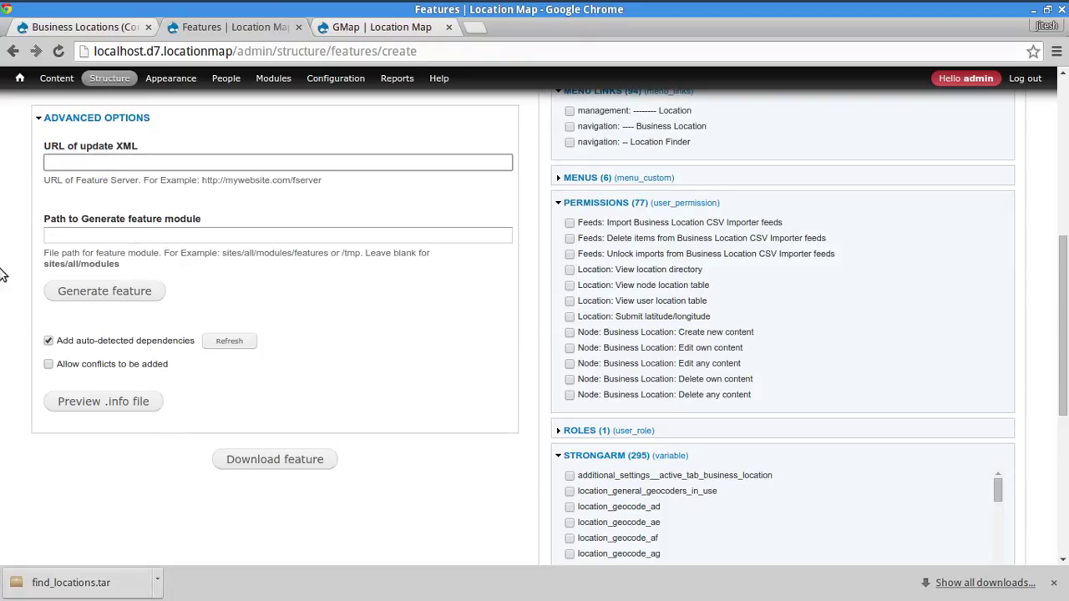
{"action": "left_click", "coordinate": [144, 239]}
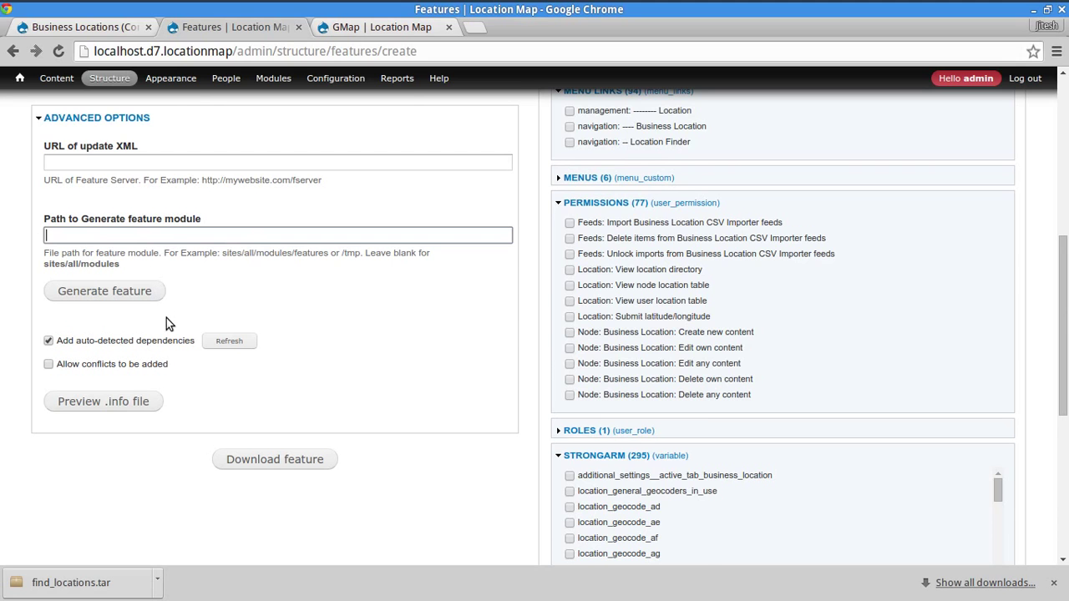
- Delete the old /tmp/find_locations folder in the terminal using sudo rm -rf
{"action": "key", "text": "alt+Tab"}
{"action": "type", "text": "rm "}
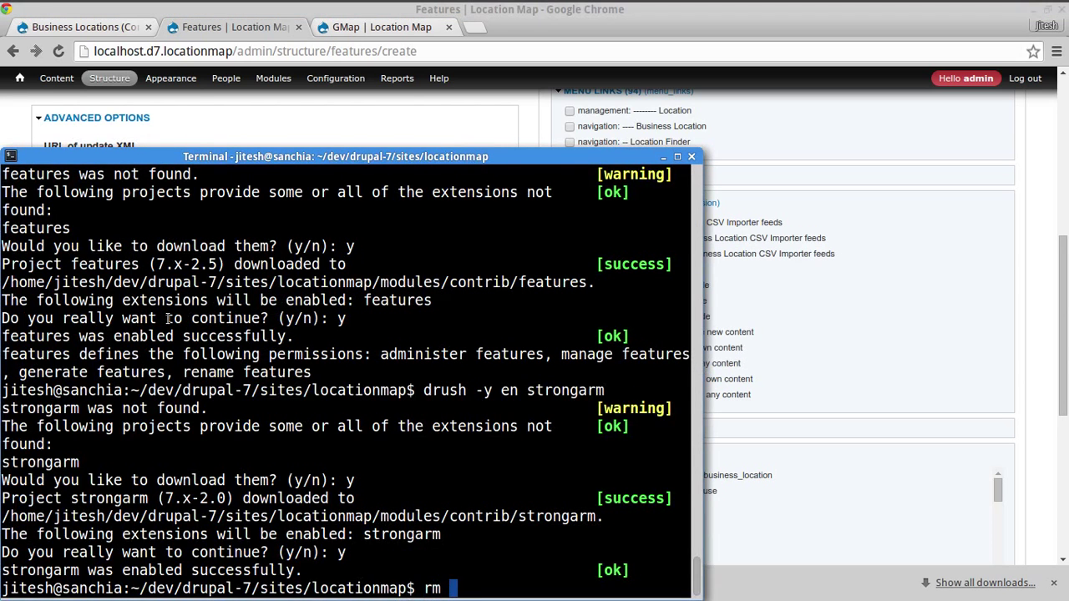
{"action": "type", "text": "-rf /tmp"}
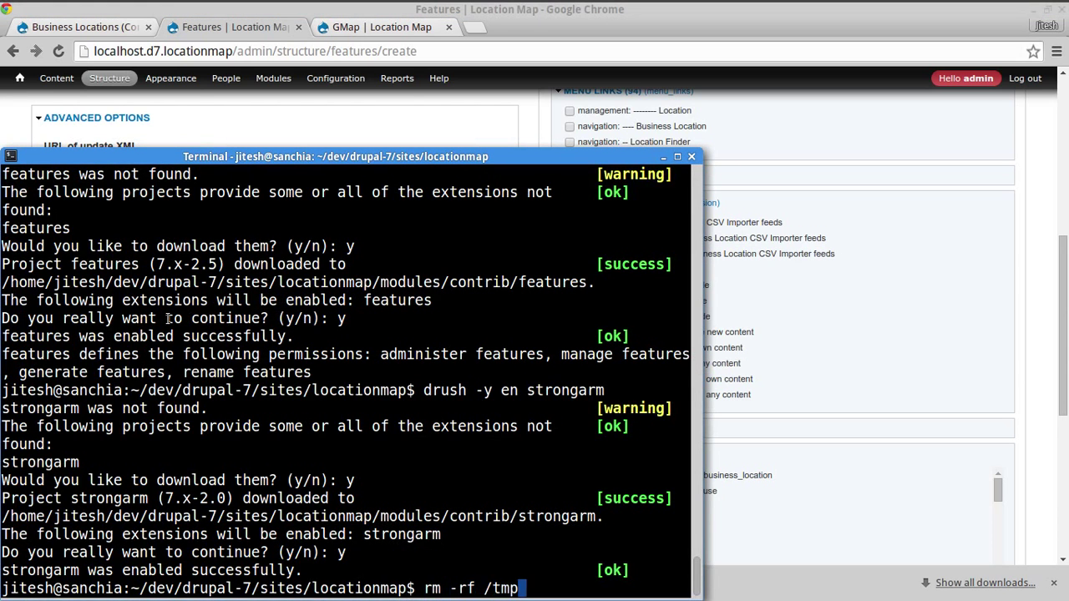
{"action": "type", "text": "/find_locations/"}
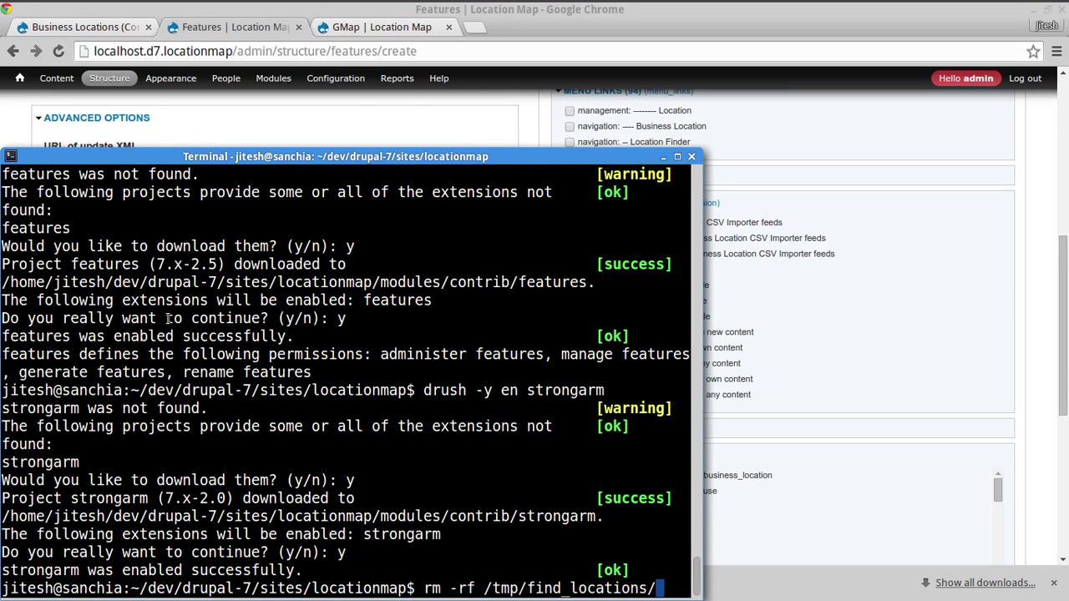
{"action": "key", "text": "Return"}
{"action": "key", "text": "Up"}
{"action": "key", "text": "Home"}
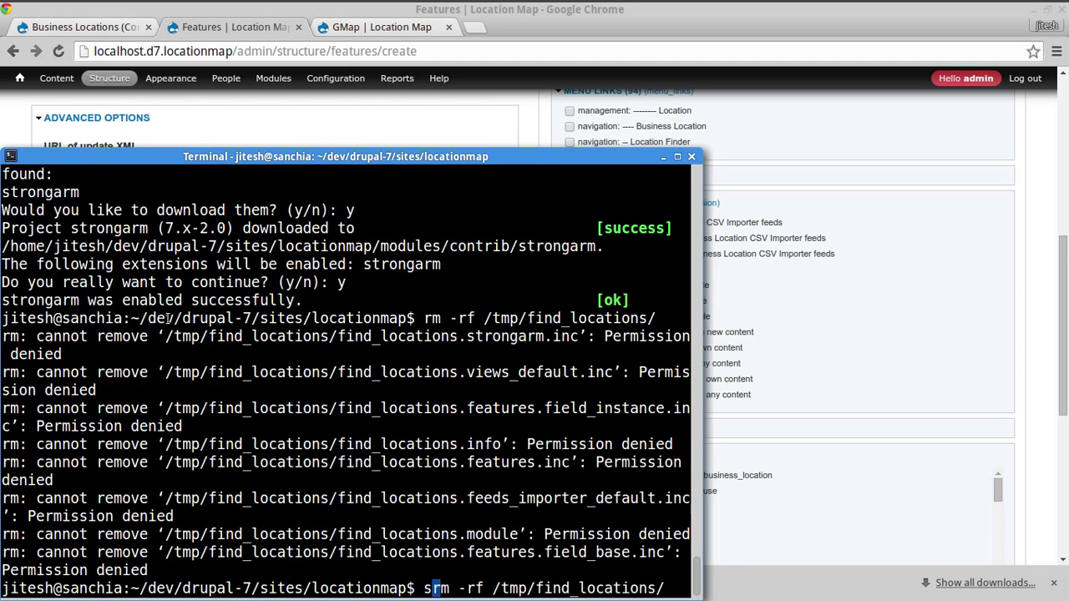
{"action": "type", "text": "sudo"}
{"action": "key", "text": "Return"}
{"action": "key", "text": "alt+Tab"}
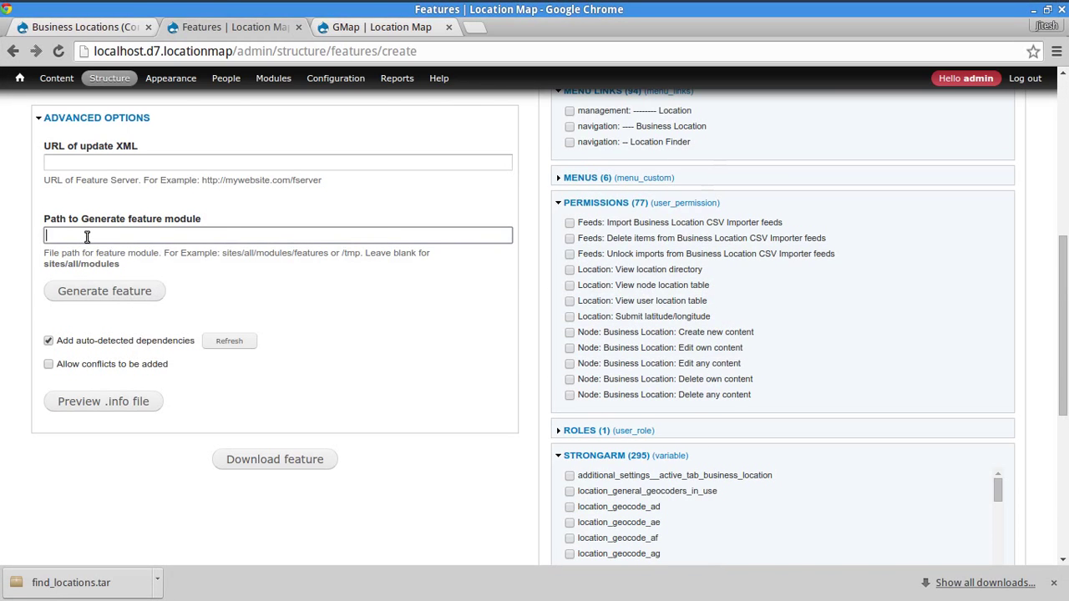
- Set the module generate path to /tmp and generate the Find Locations module there
{"action": "type", "text": "/tmp"}
{"action": "left_click", "coordinate": [126, 528]}
{"action": "left_click", "coordinate": [174, 235]}
{"action": "left_click_drag", "start_coordinate": [44, 252], "coordinate": [81, 252]}
{"action": "double_click", "coordinate": [71, 252]}
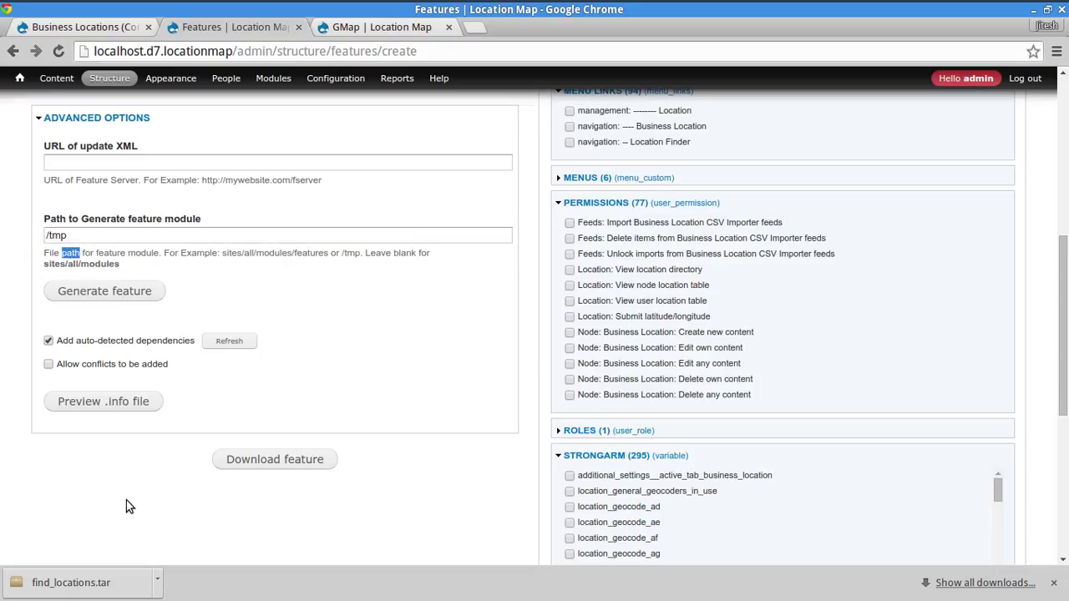
{"action": "left_click", "coordinate": [133, 51]}
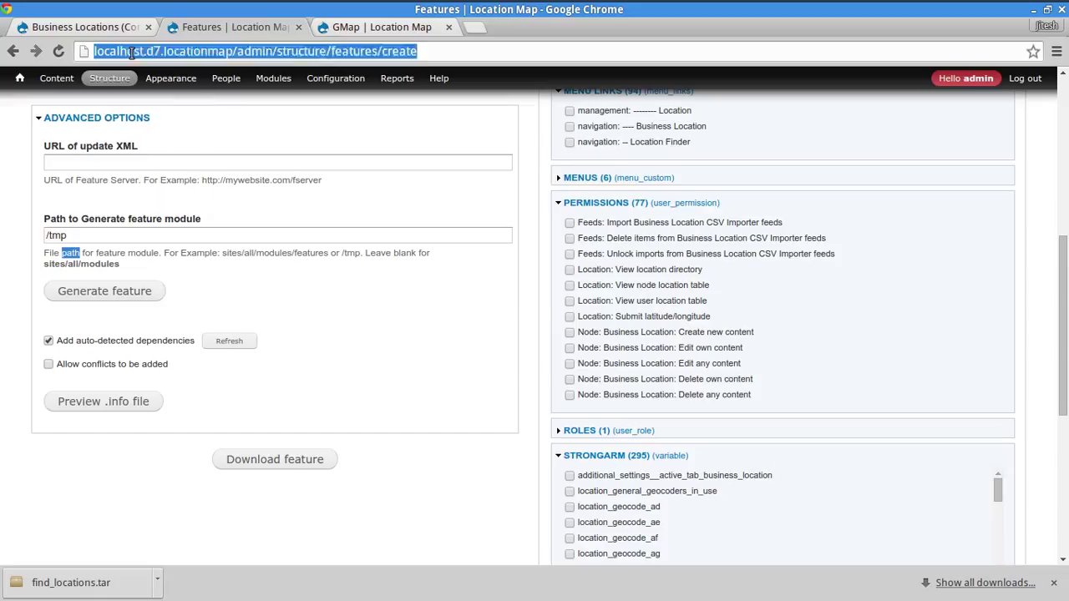
{"action": "left_click_drag", "start_coordinate": [94, 51], "coordinate": [232, 52]}
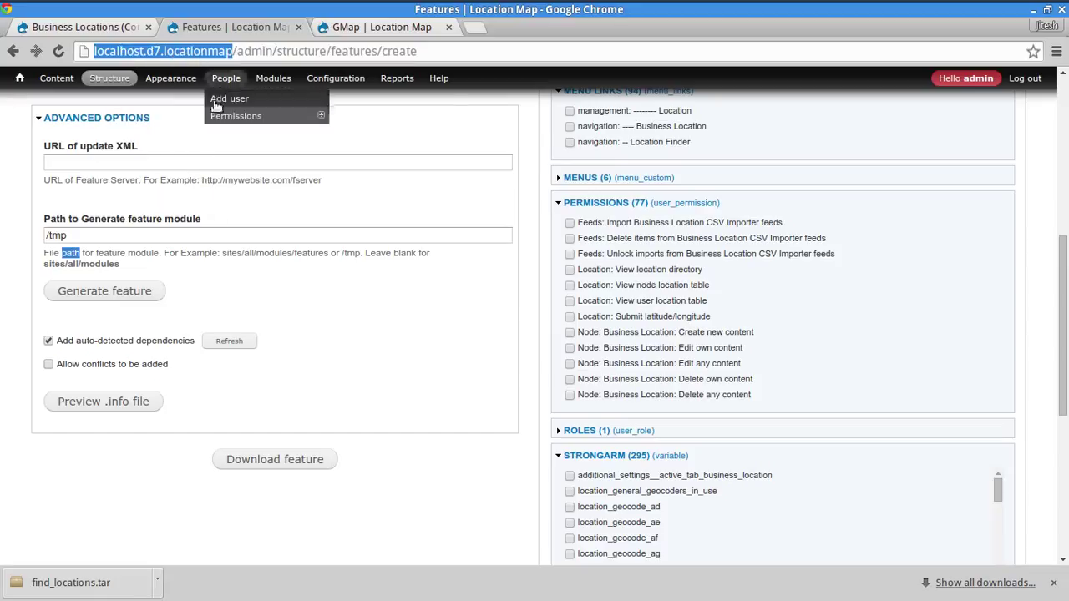
{"action": "left_click", "coordinate": [88, 491]}
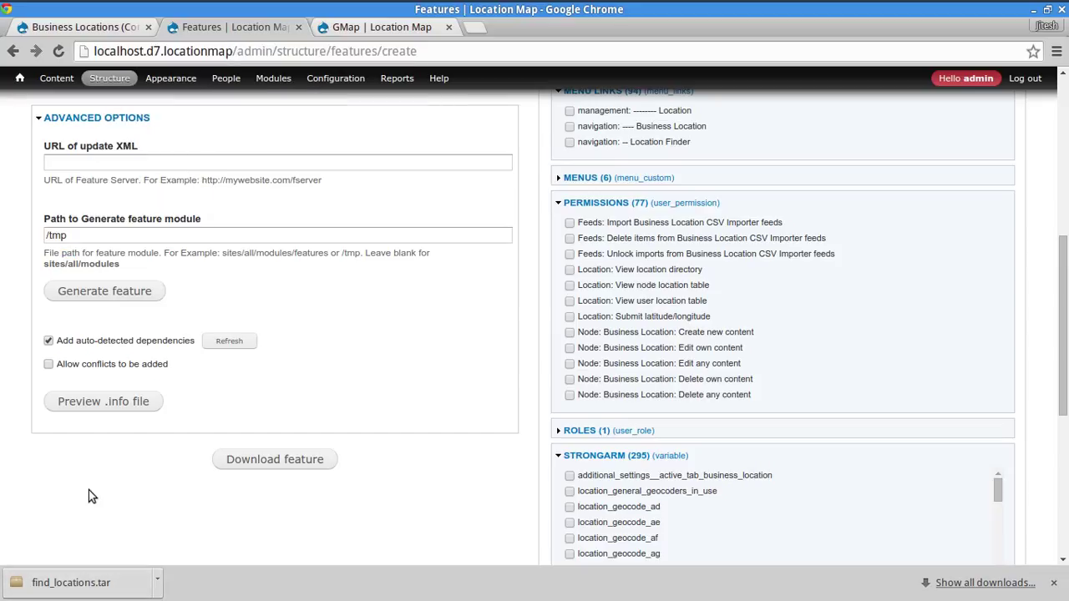
{"action": "left_click", "coordinate": [126, 294]}
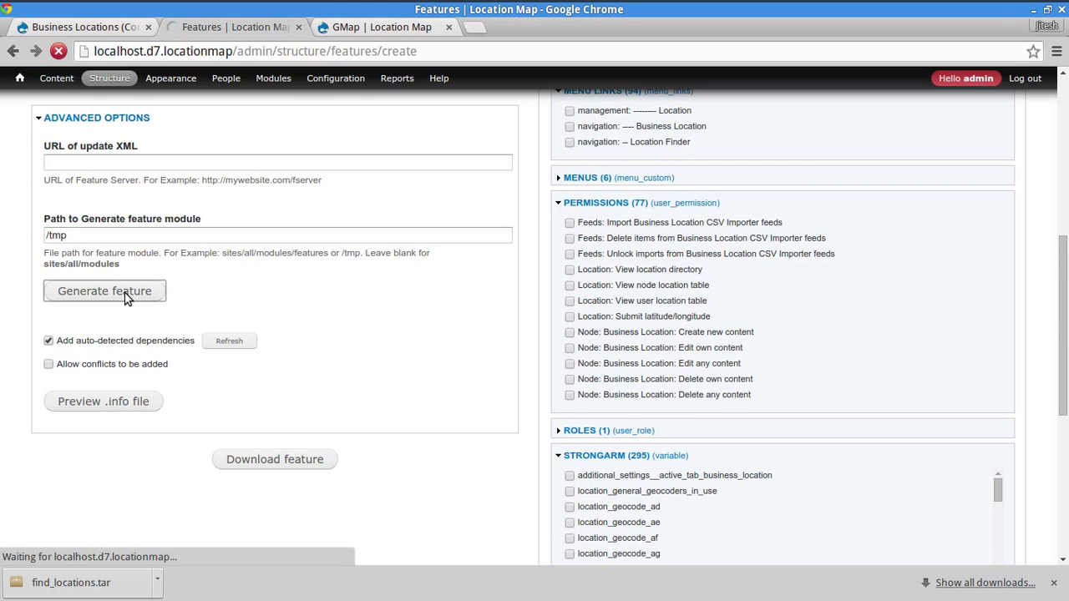
{"action": "key", "text": "alt+Tab"}
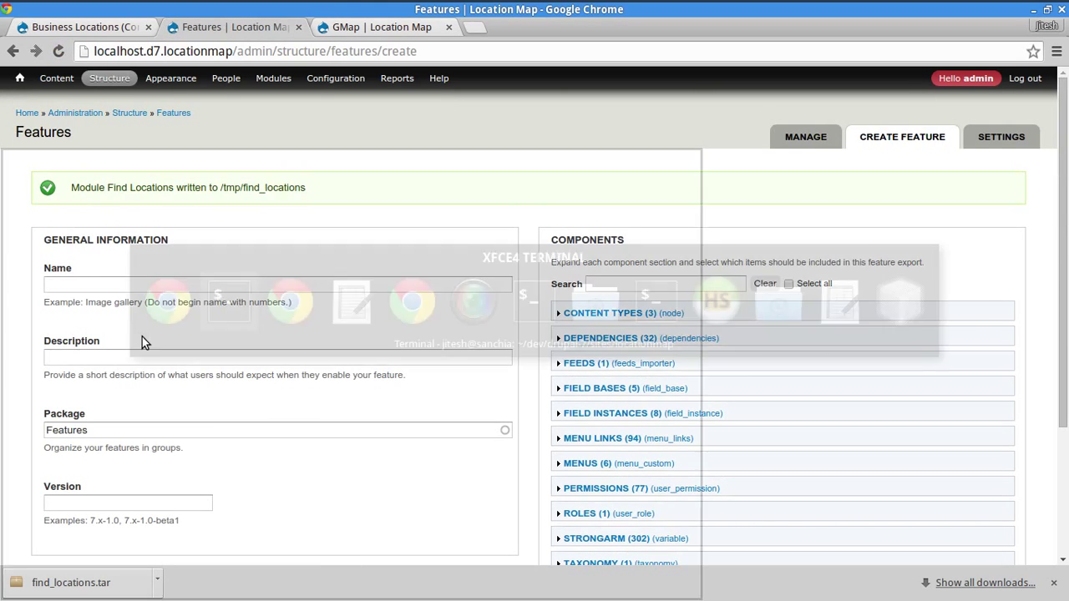
- List the generated module files with ls -l /tmp/find_locations/
{"action": "type", "text": "ls -l /tmp/f"}
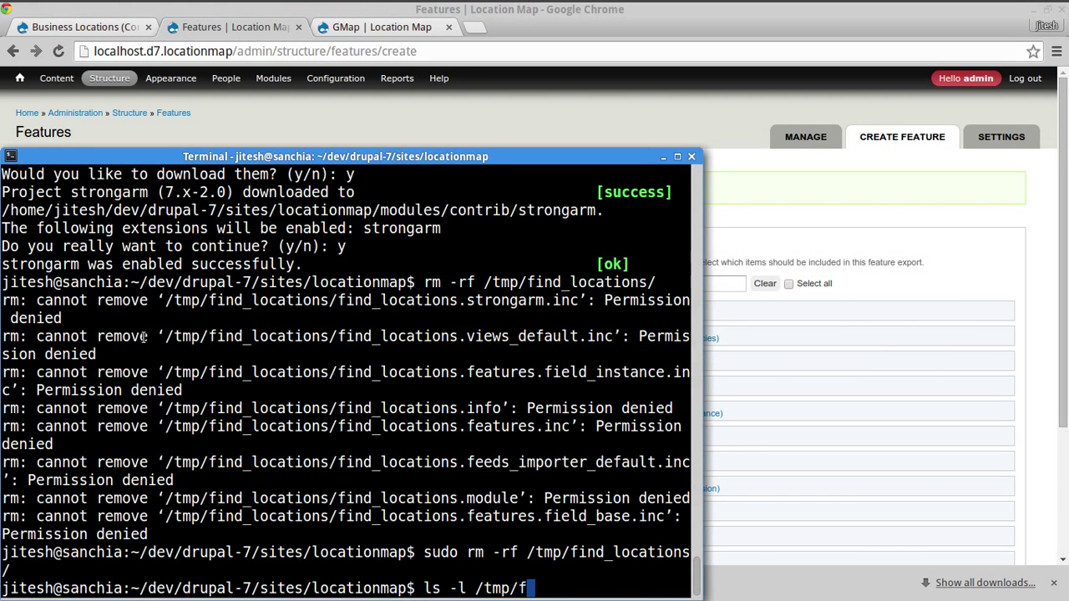
{"action": "key", "text": "Tab"}
{"action": "key", "text": "Return"}
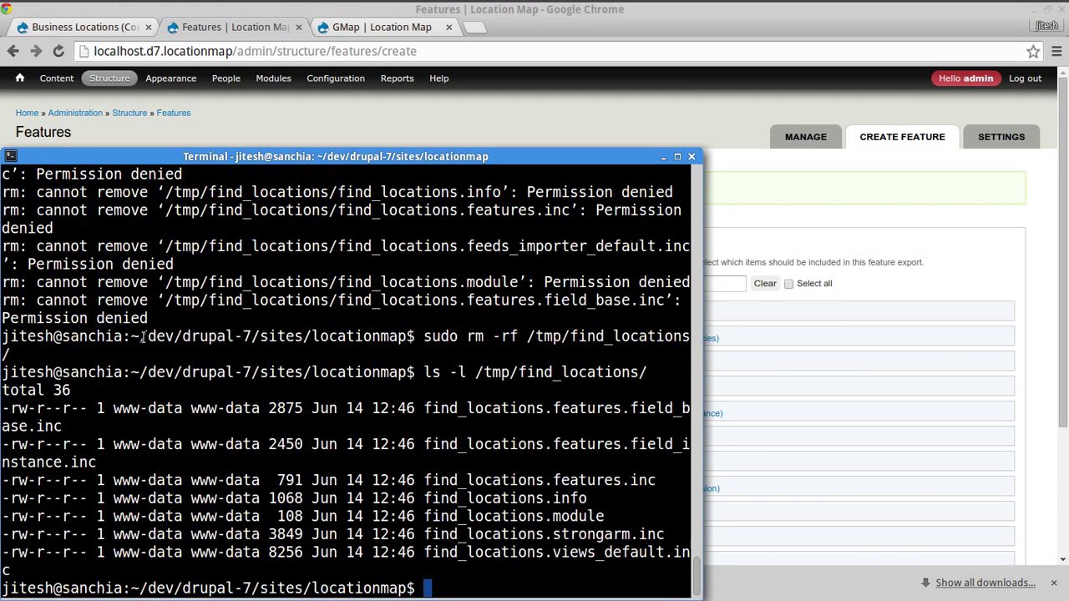
{"action": "left_click_drag", "start_coordinate": [465, 412], "coordinate": [483, 558]}
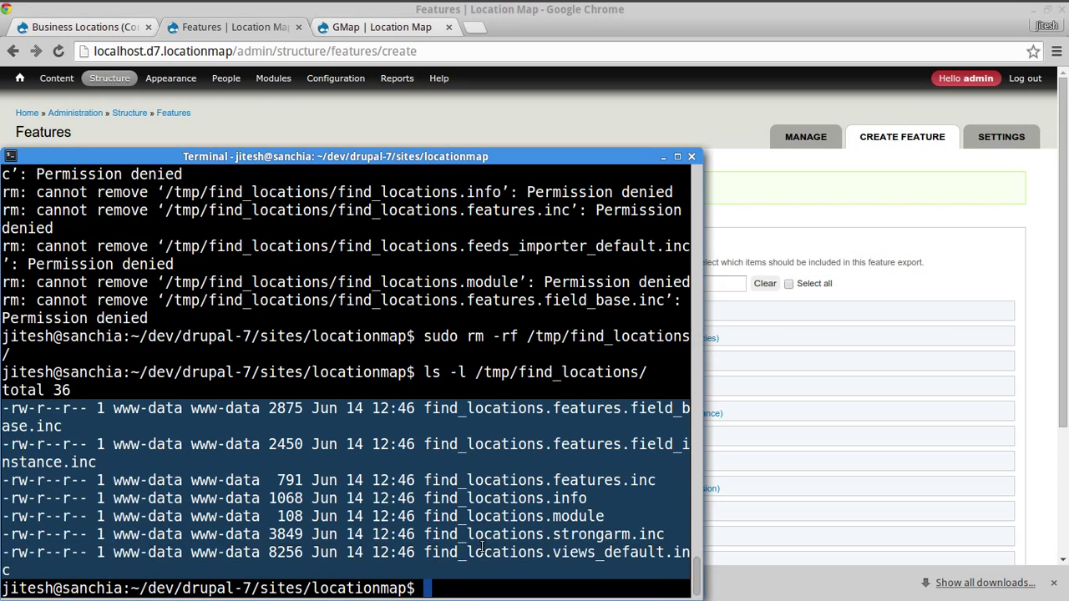
{"action": "left_click", "coordinate": [482, 544]}
- Copy the find_locations folder into modules/features/ with cp -r
{"action": "type", "text": "cp -r /"}
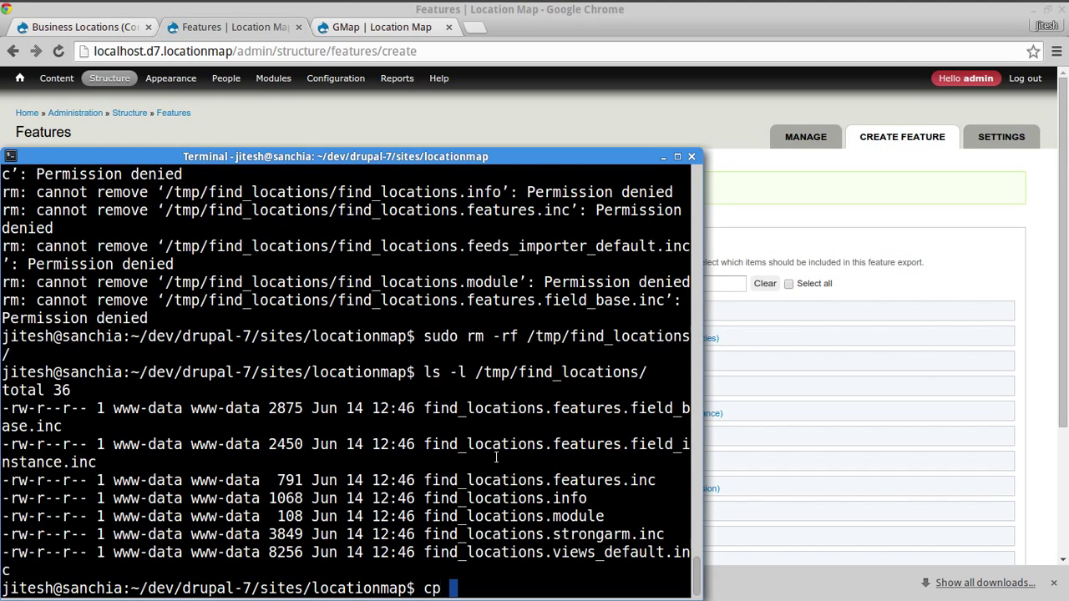
{"action": "type", "text": "tmp/"}
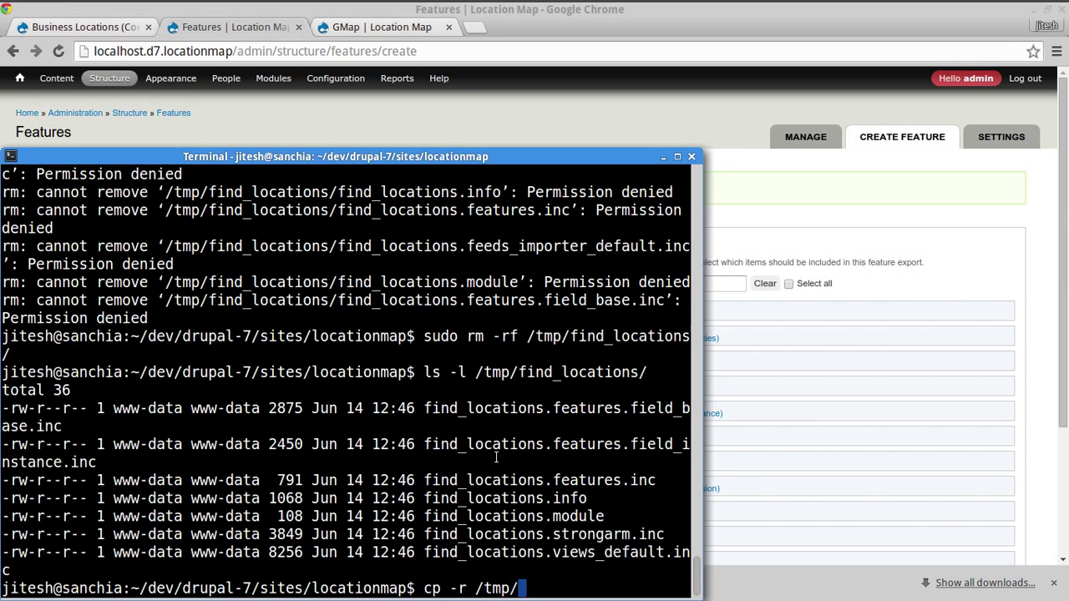
{"action": "type", "text": "find_locations/ modules/features/"}
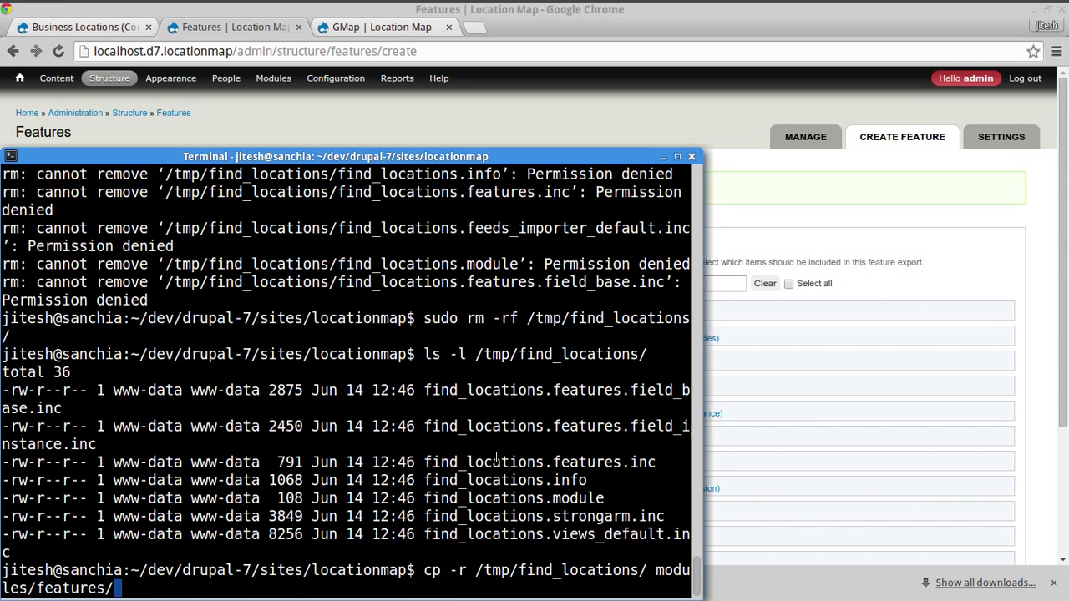
{"action": "key", "text": "Return"}
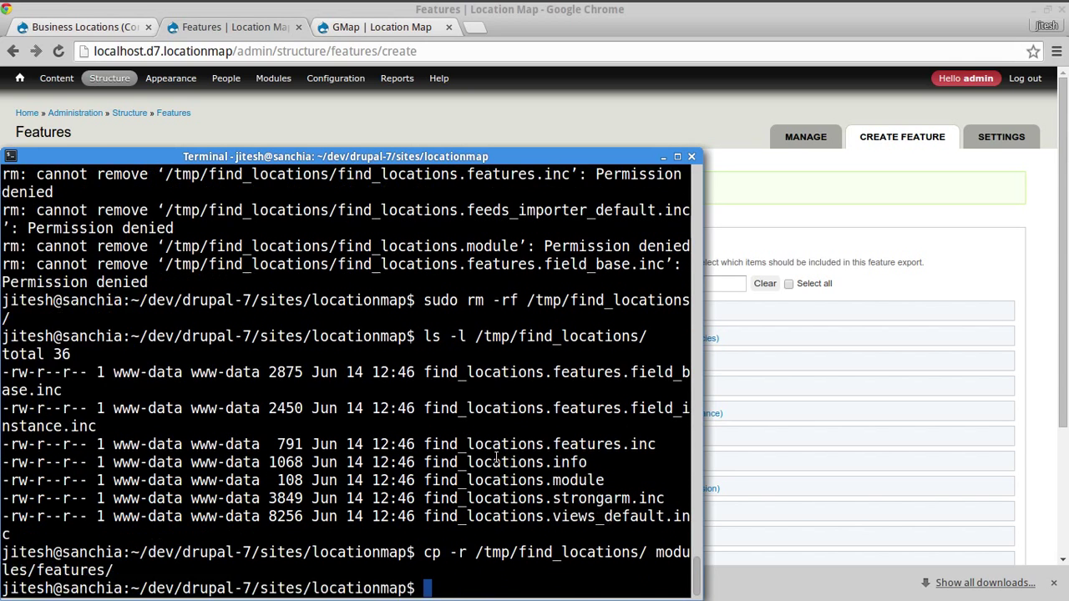
{"action": "left_click", "coordinate": [853, 199]}
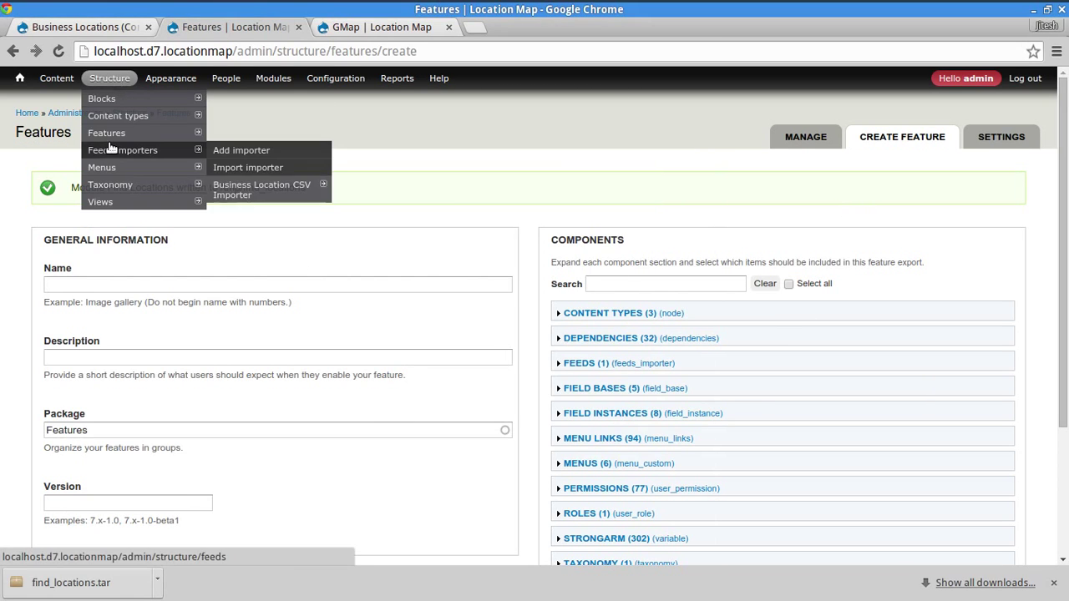
- Enable the Find Locations feature from the Features list
{"action": "left_click", "coordinate": [106, 133]}
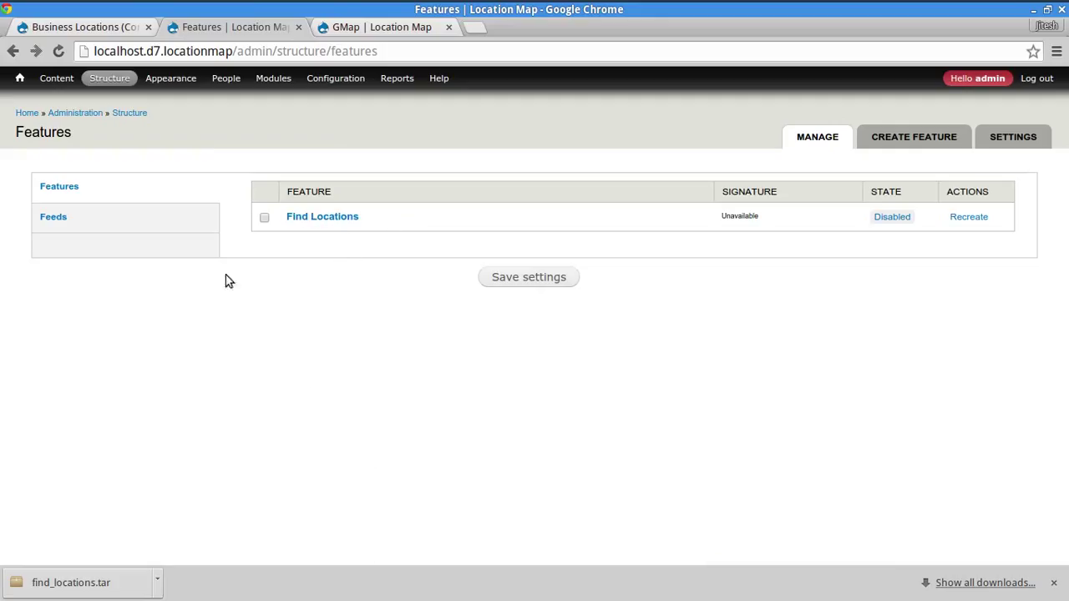
{"action": "left_click", "coordinate": [265, 219]}
{"action": "left_click", "coordinate": [511, 284]}
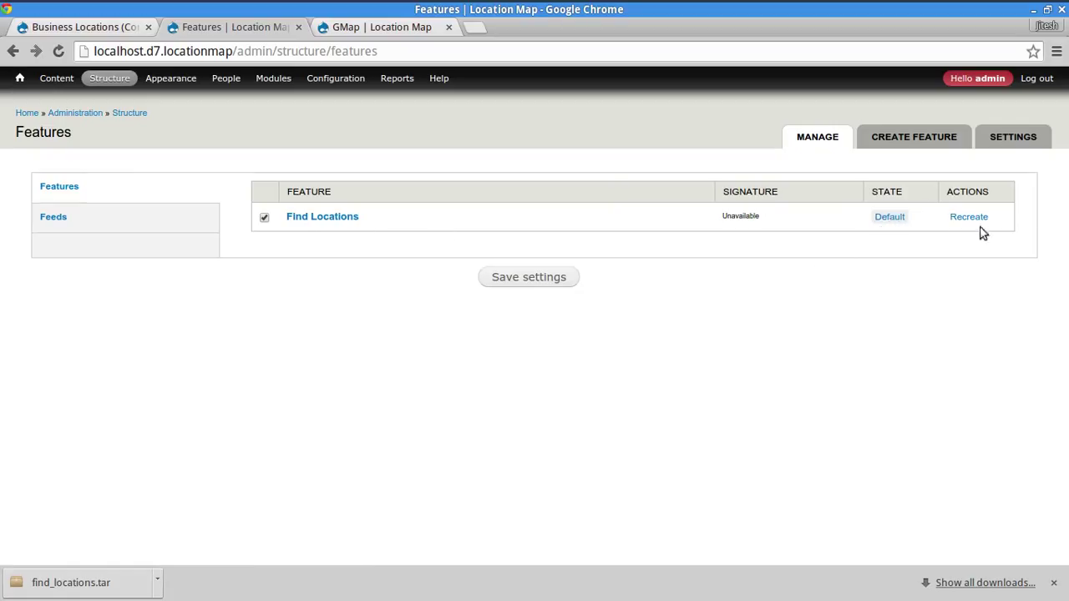
- Review the feature's components: business_locations view, business_location content type, field bases and instances
{"action": "left_click", "coordinate": [888, 217]}
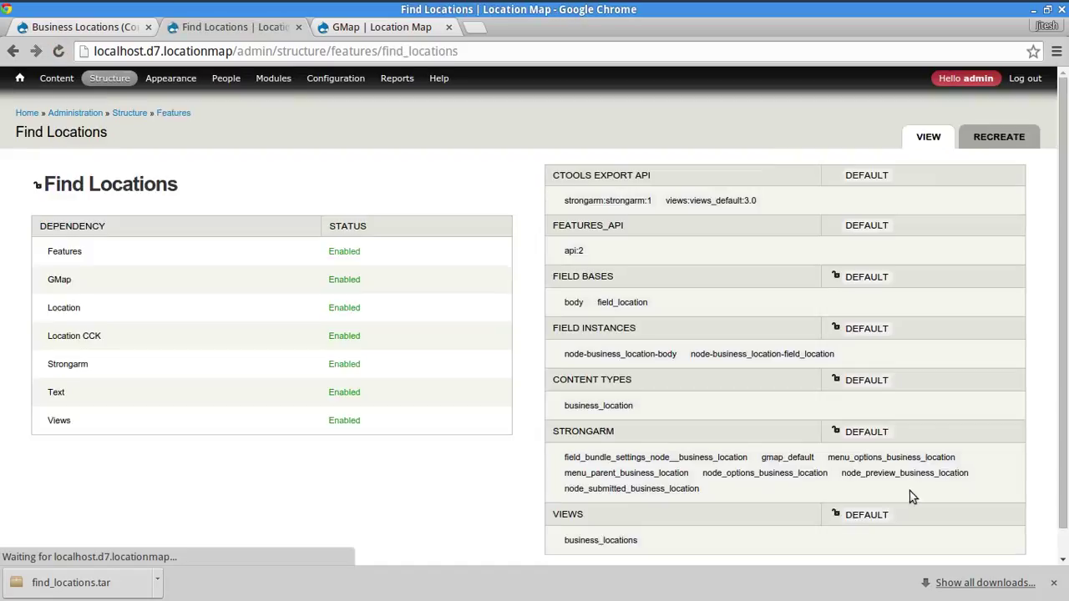
{"action": "scroll", "coordinate": [910, 496], "scroll_direction": "down", "scroll_amount": 1}
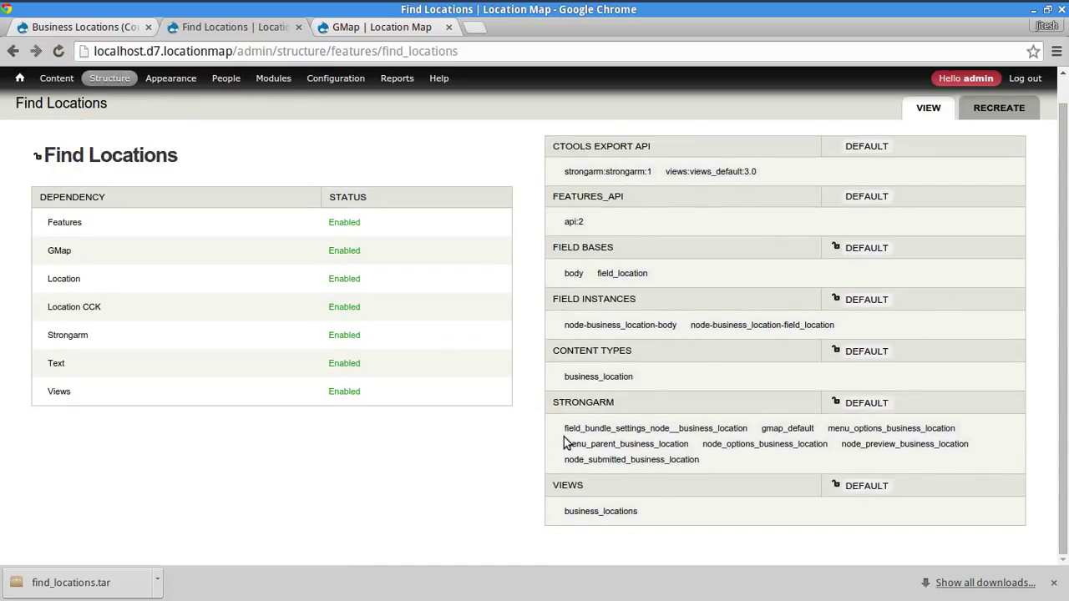
{"action": "left_click_drag", "start_coordinate": [568, 511], "coordinate": [649, 514]}
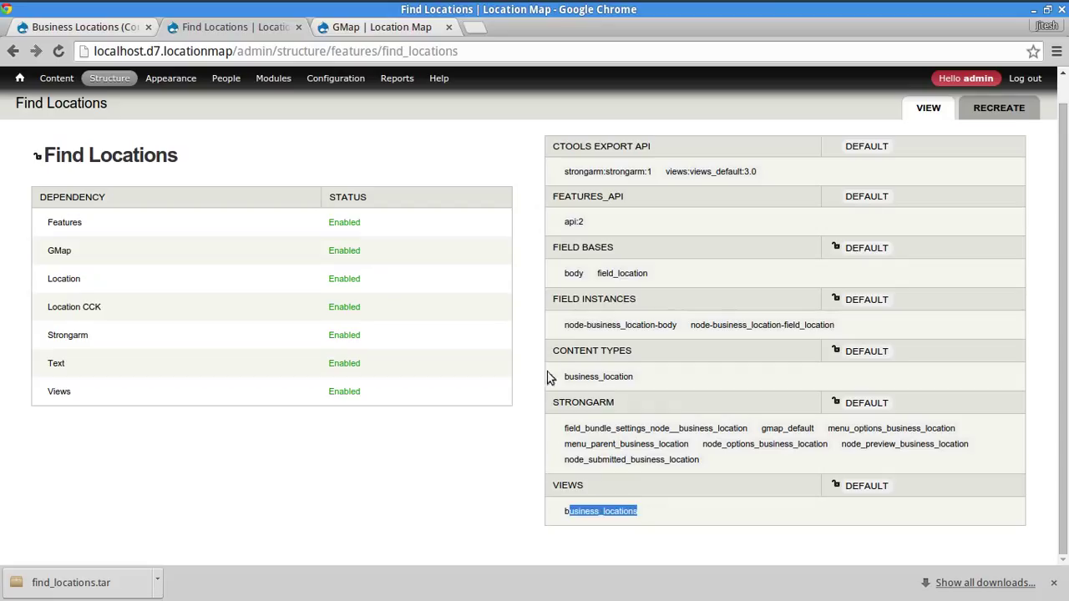
{"action": "left_click", "coordinate": [575, 277]}
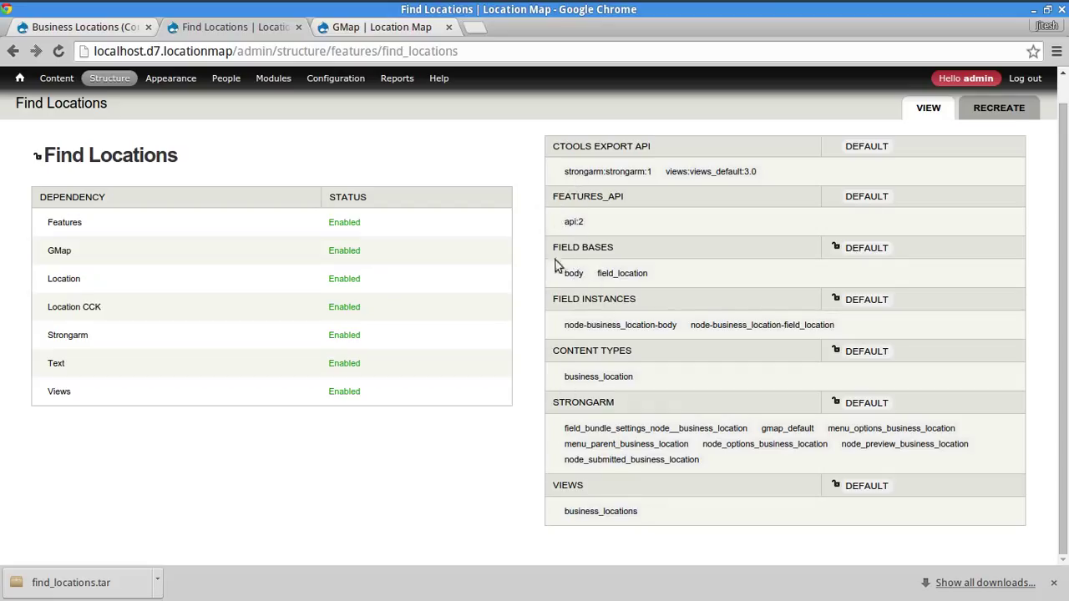
{"action": "left_click_drag", "start_coordinate": [569, 378], "coordinate": [636, 378]}
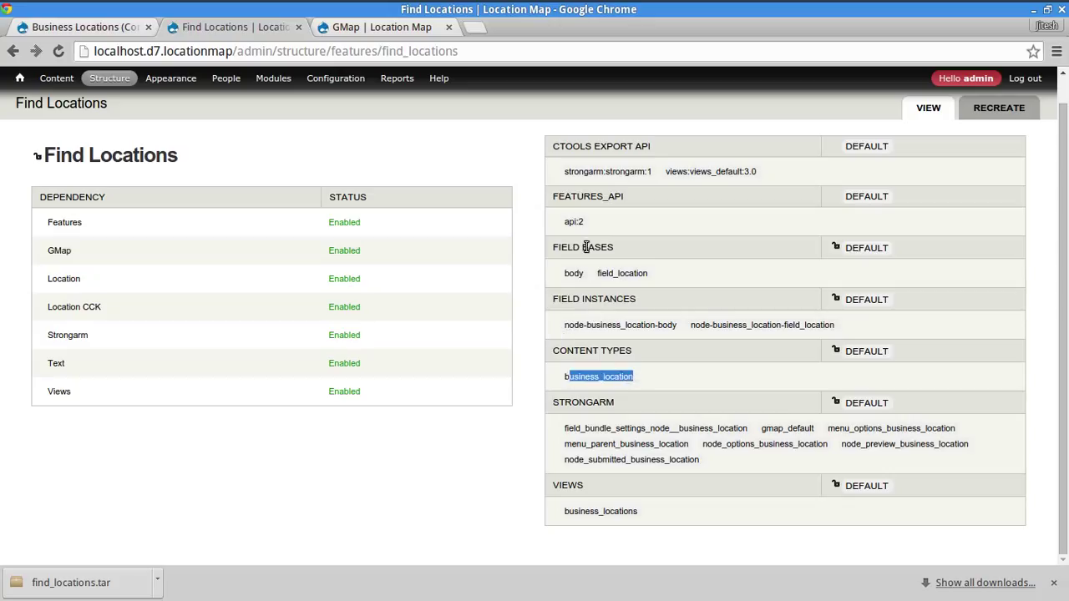
{"action": "left_click_drag", "start_coordinate": [566, 273], "coordinate": [655, 281]}
{"action": "left_click_drag", "start_coordinate": [591, 325], "coordinate": [751, 330]}
{"action": "left_click", "coordinate": [706, 387]}
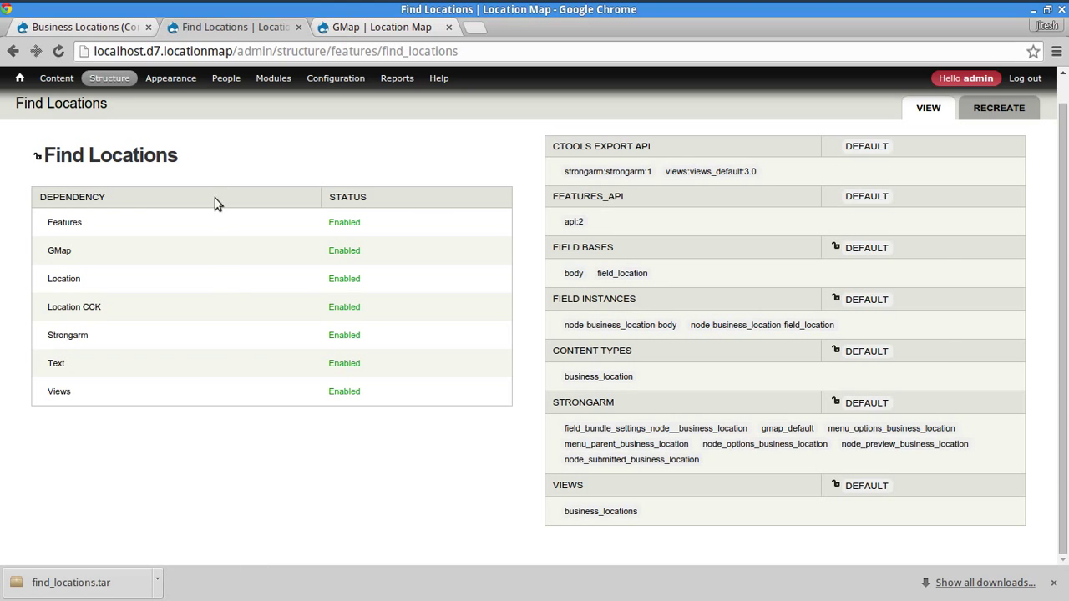
{"action": "key", "text": "alt+Tab"}
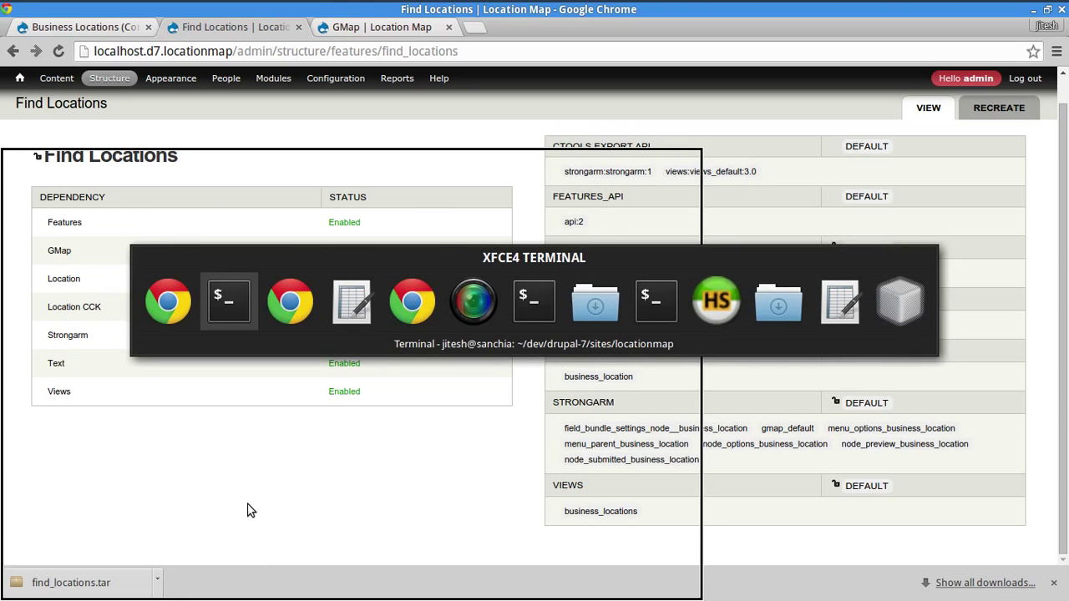
- From the sites directory, edit the recalled drush site-install command for database d7_foo, subdir foo, name 'Foo Map'
{"action": "type", "text": "cd "}
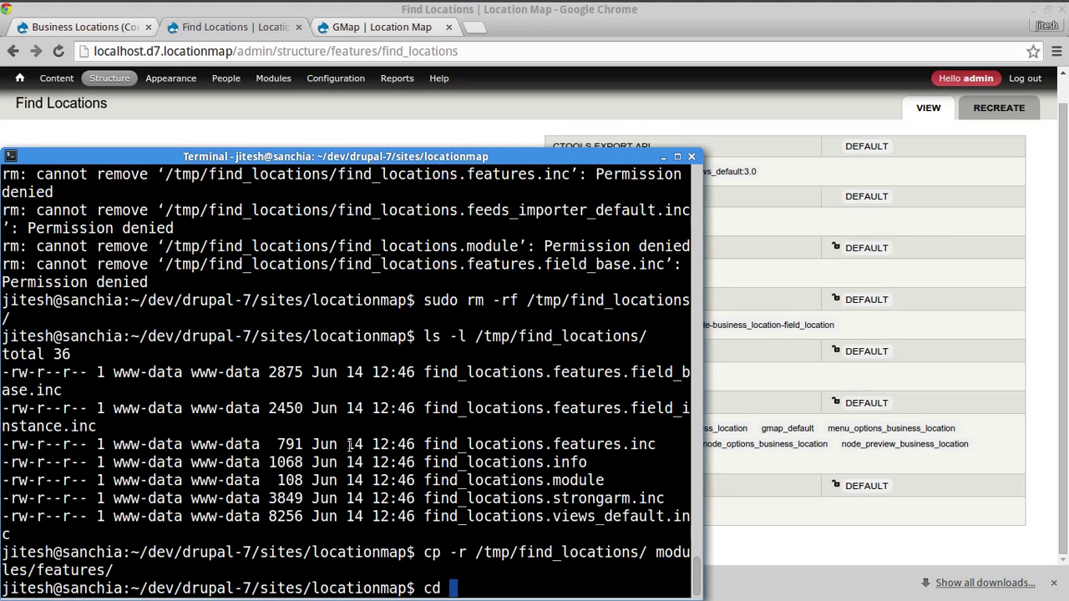
{"action": "type", "text": ".."}
{"action": "key", "text": "Return"}
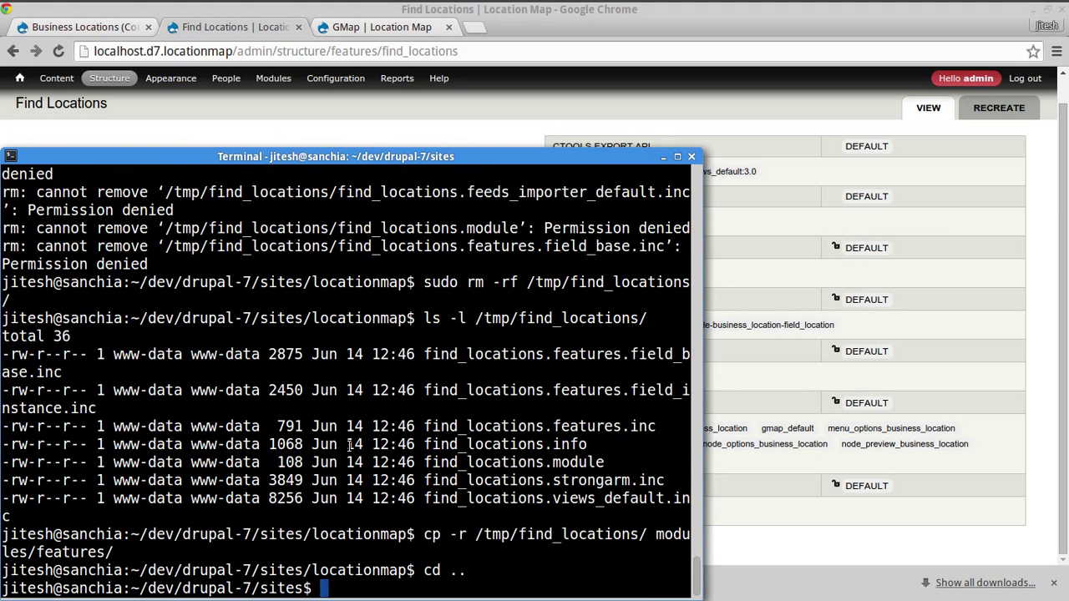
{"action": "key", "text": "ctrl+r"}
{"action": "type", "text": "site"}
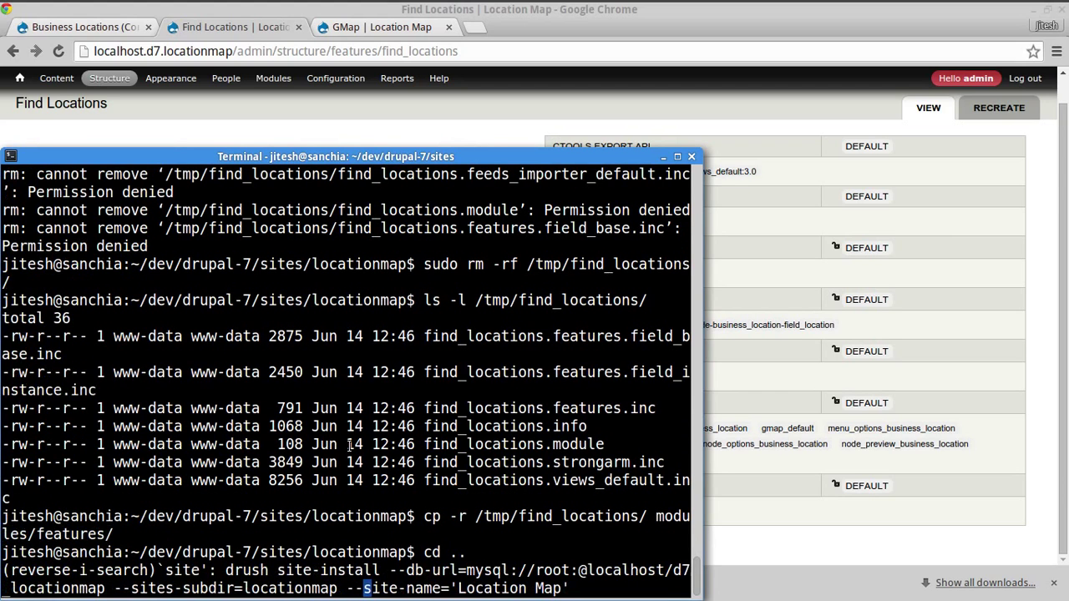
{"action": "key", "text": "Escape"}
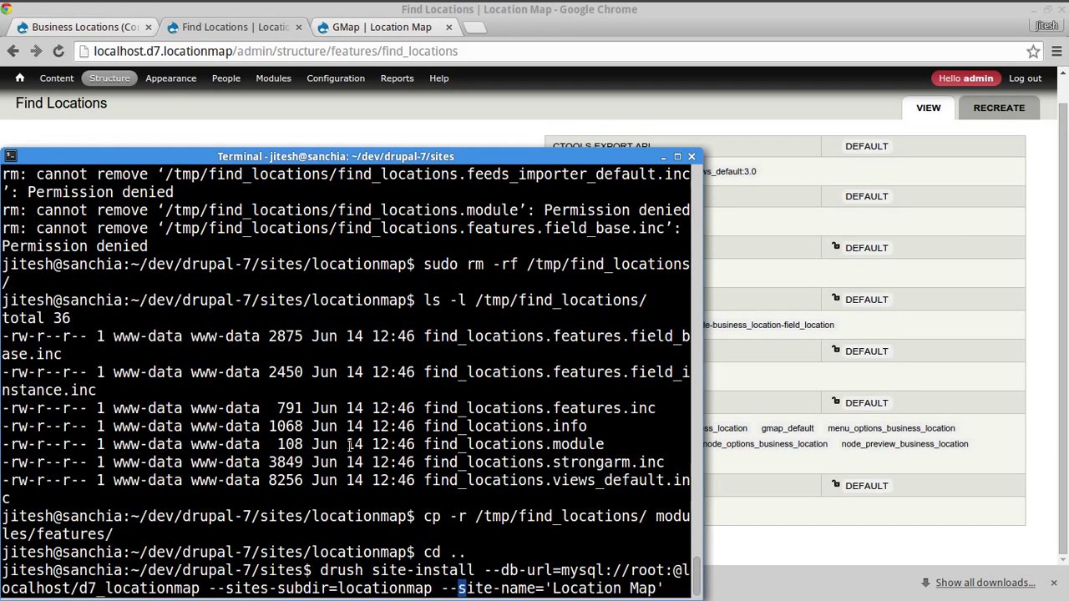
{"action": "key", "text": "Home"}
{"action": "key", "text": "ctrl+Right"}
{"action": "key", "text": "ctrl+Right"}
{"action": "key", "text": "ctrl+Right"}
{"action": "key", "text": "ctrl+Right"}
{"action": "key", "text": "Right"}
{"action": "key", "text": "Right"}
{"action": "key", "text": "Right"}
{"action": "key", "text": "Right"}
{"action": "key", "text": "Right"}
{"action": "key", "text": "Right"}
{"action": "key", "text": "Right"}
{"action": "key", "text": "Right"}
{"action": "key", "text": "Right"}
{"action": "key", "text": "Right"}
{"action": "key", "text": "Right"}
{"action": "key", "text": "Right"}
{"action": "key", "text": "Right"}
{"action": "key", "text": "Right"}
{"action": "key", "text": "Right"}
{"action": "key", "text": "Right"}
{"action": "key", "text": "Right"}
{"action": "key", "text": "Right"}
{"action": "key", "text": "Right"}
{"action": "key", "text": "Right"}
{"action": "key", "text": "Right"}
{"action": "key", "text": "Right"}
{"action": "key", "text": "Right"}
{"action": "key", "text": "alt+d"}
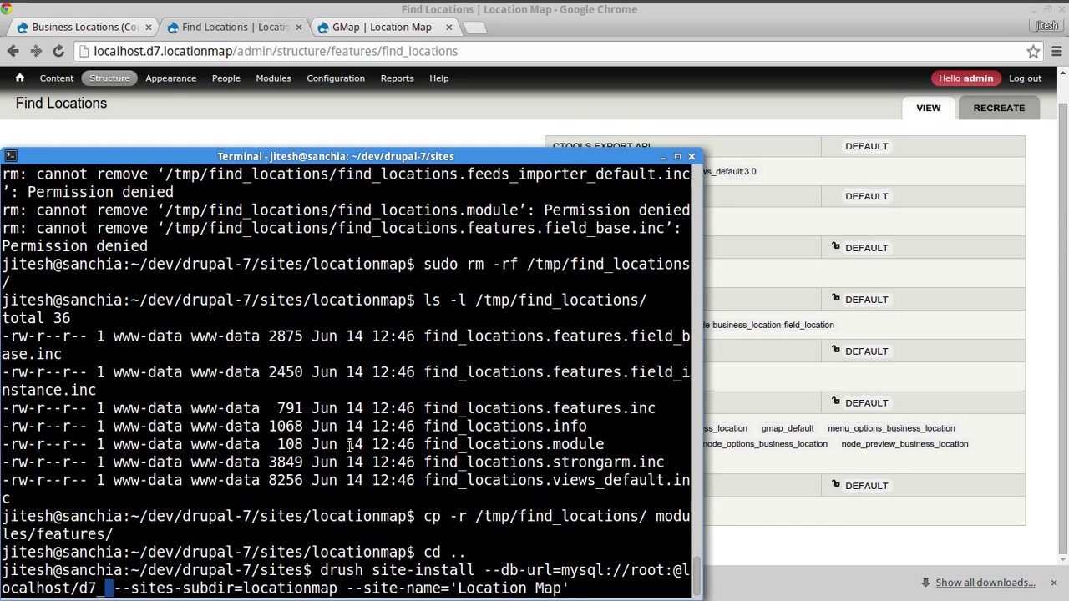
{"action": "type", "text": "foo"}
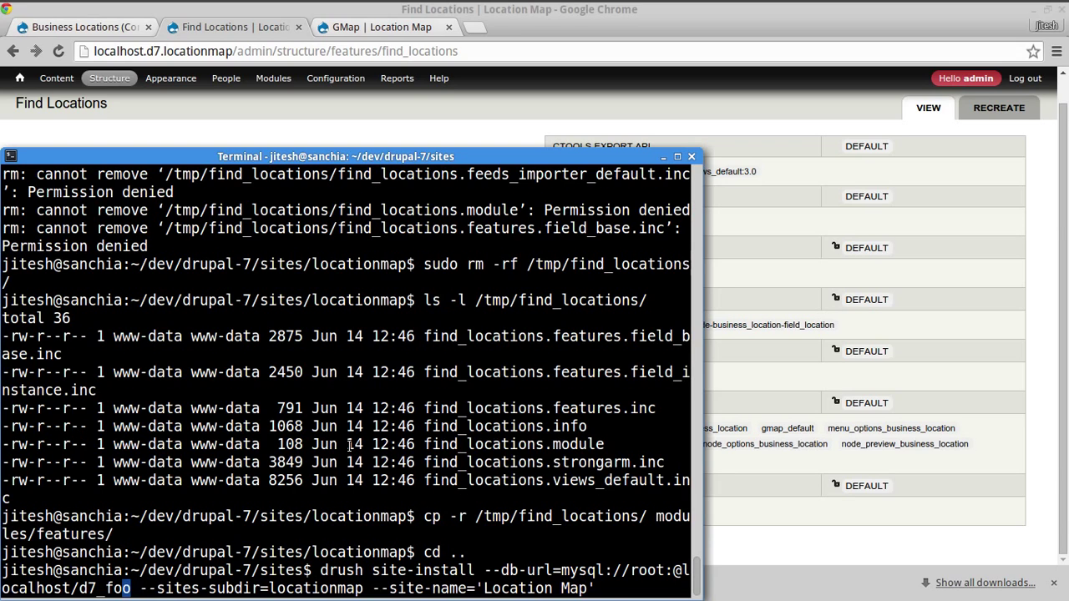
{"action": "key", "text": "Right"}
{"action": "key", "text": "Right"}
{"action": "key", "text": "Right"}
{"action": "key", "text": "Right"}
{"action": "key", "text": "Right"}
{"action": "key", "text": "Right"}
{"action": "key", "text": "Right"}
{"action": "key", "text": "Right"}
{"action": "key", "text": "Right"}
{"action": "key", "text": "Right"}
{"action": "key", "text": "Right"}
{"action": "key", "text": "Right"}
{"action": "key", "text": "Right"}
{"action": "key", "text": "Right"}
{"action": "key", "text": "Right"}
{"action": "key", "text": "Right"}
{"action": "key", "text": "alt+d"}
{"action": "type", "text": "foo"}
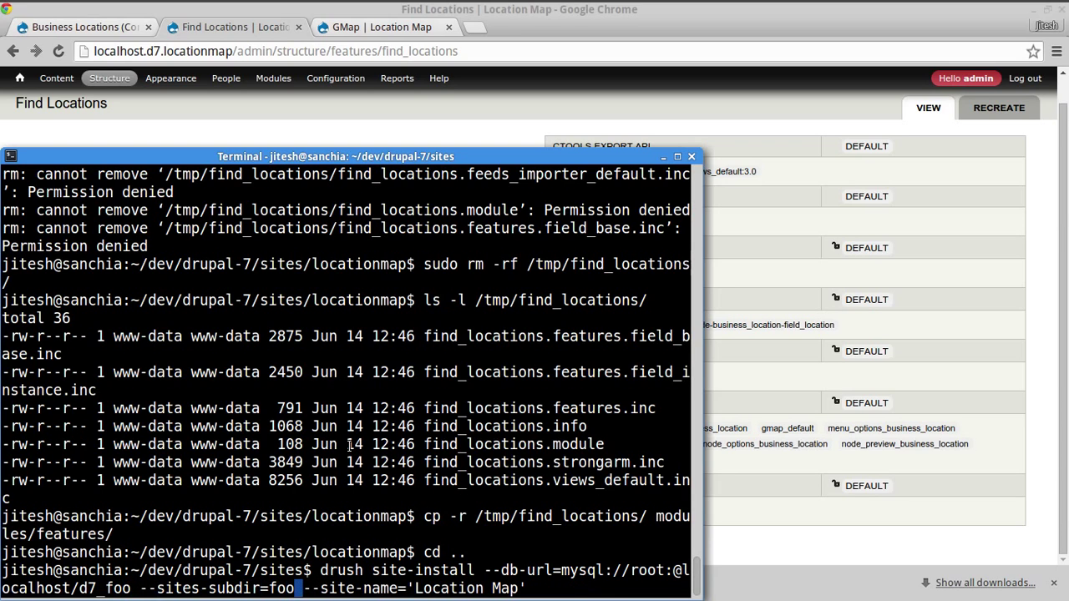
{"action": "key", "text": "End"}
{"action": "key", "text": "alt+b"}
{"action": "key", "text": "alt+b"}
{"action": "type", "text": "Foo"}
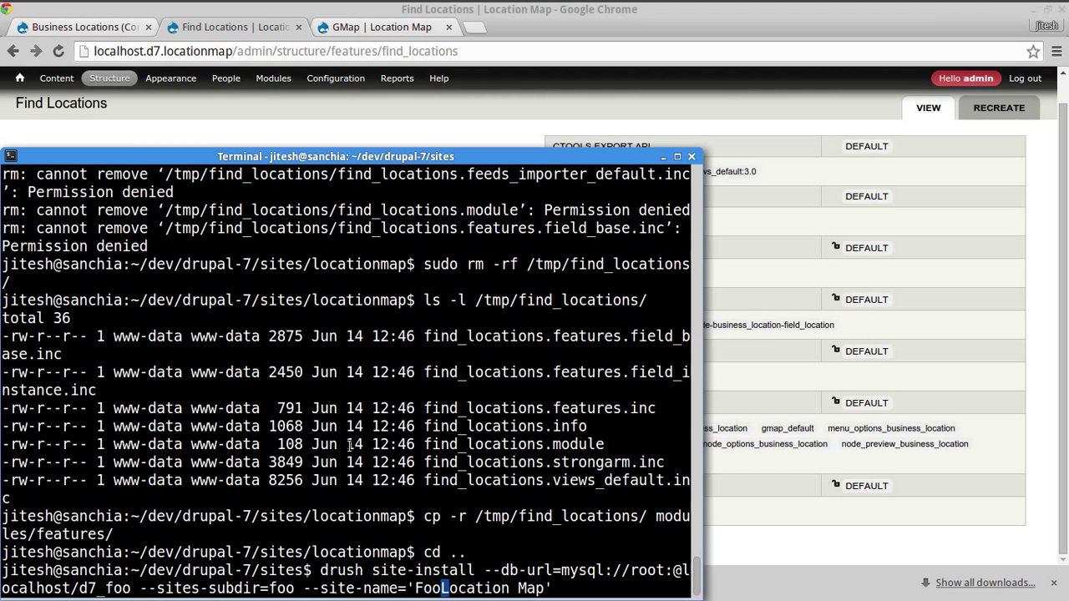
{"action": "key", "text": "alt+d"}
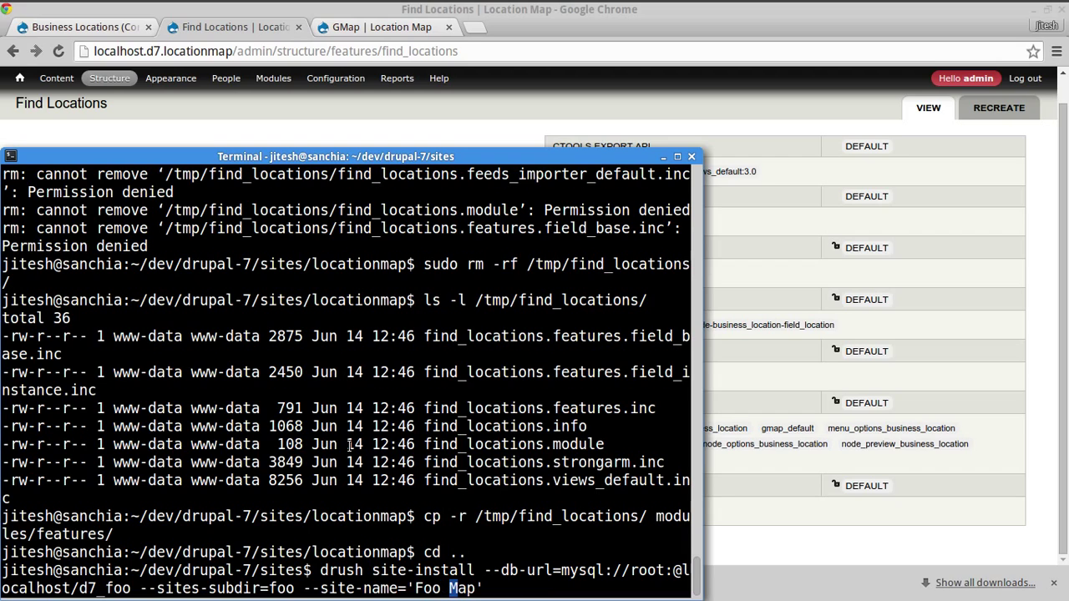
{"action": "key", "text": "Home"}
{"action": "double_click", "coordinate": [651, 576]}
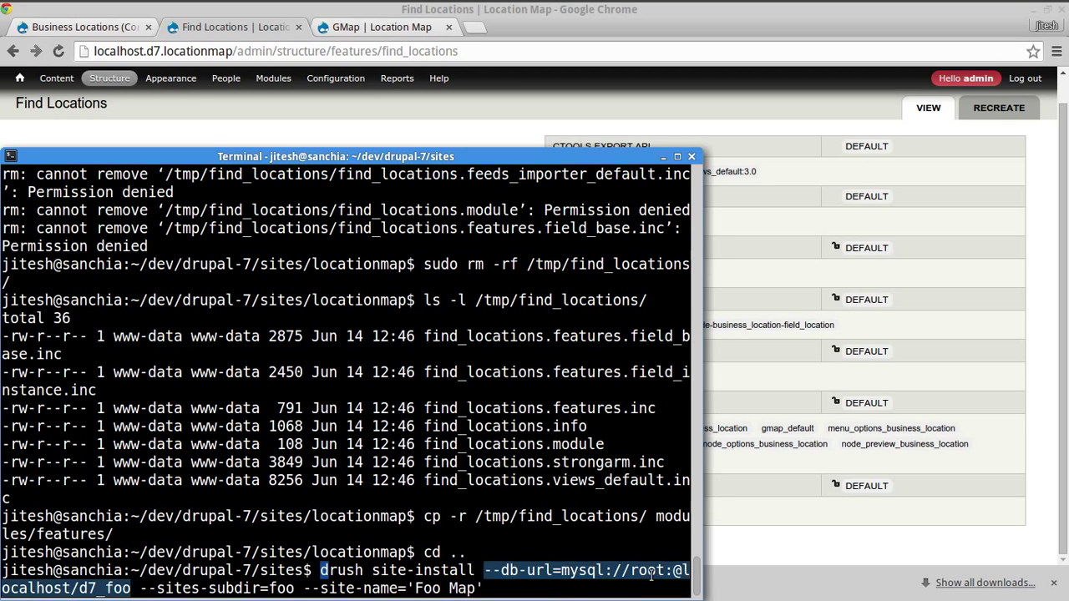
{"action": "left_click", "coordinate": [318, 592]}
- Run the site install, confirm with y, then list the new foo folder with ls -la
{"action": "key", "text": "Return"}
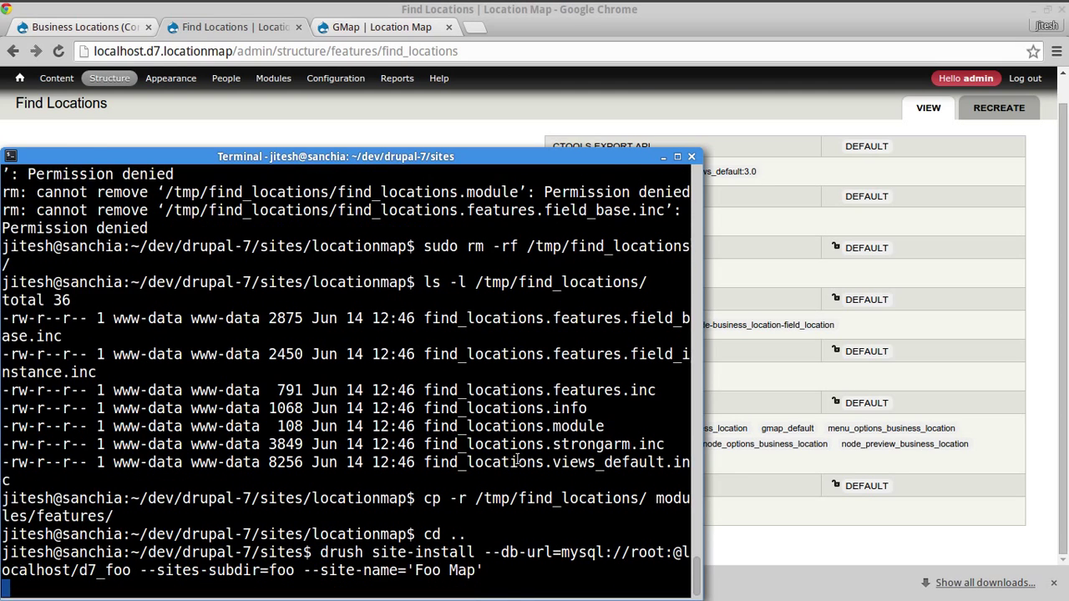
{"action": "type", "text": "y"}
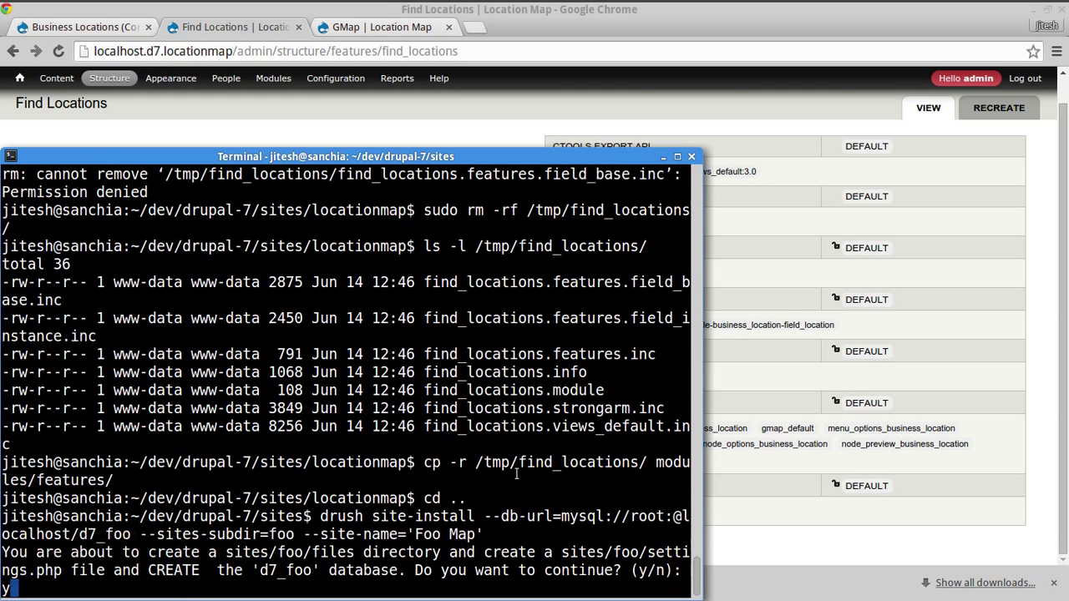
{"action": "key", "text": "Return"}
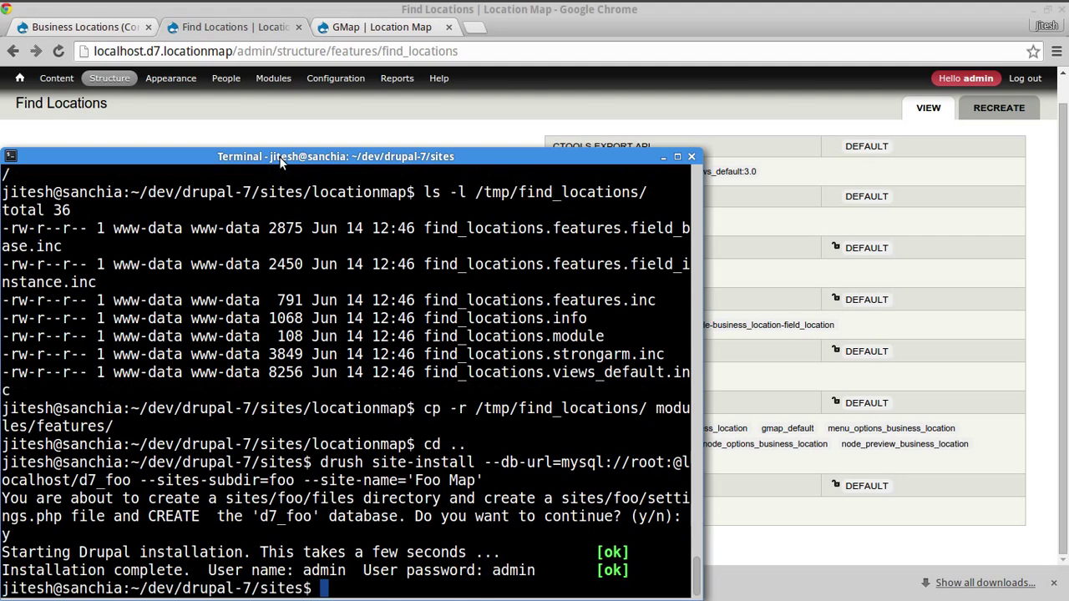
{"action": "type", "text": "cd foo/"}
{"action": "key", "text": "Return"}
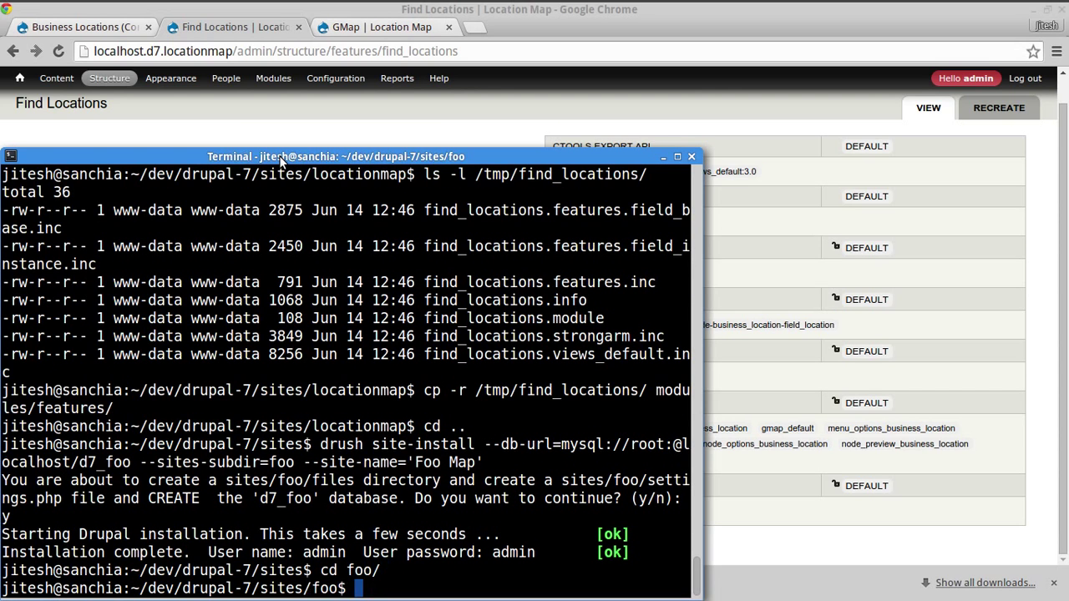
{"action": "type", "text": "ls -la"}
{"action": "key", "text": "Return"}
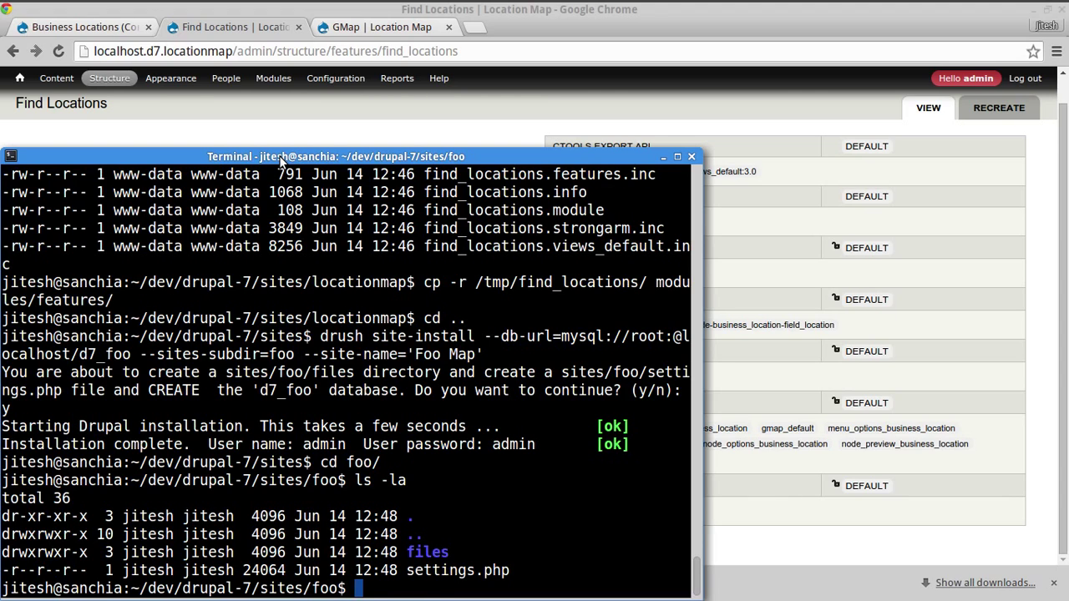
- Make the foo site folder writable and give the web server ownership of its files folder
{"action": "type", "text": "chmod +w ."}
{"action": "key", "text": "Return"}
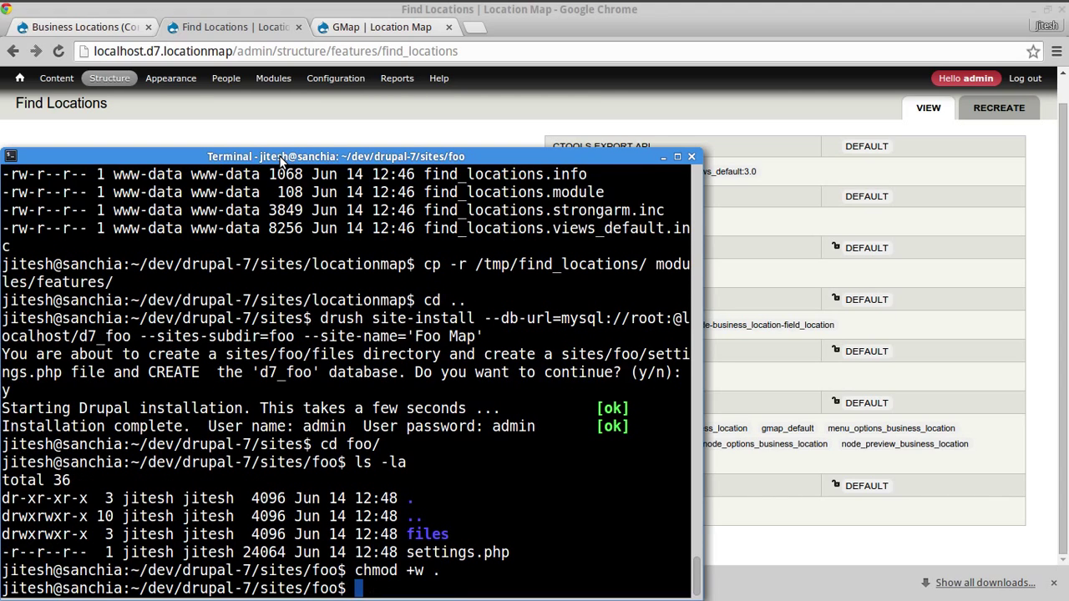
{"action": "key", "text": "ctrl+r"}
{"action": "type", "text": "chow"}
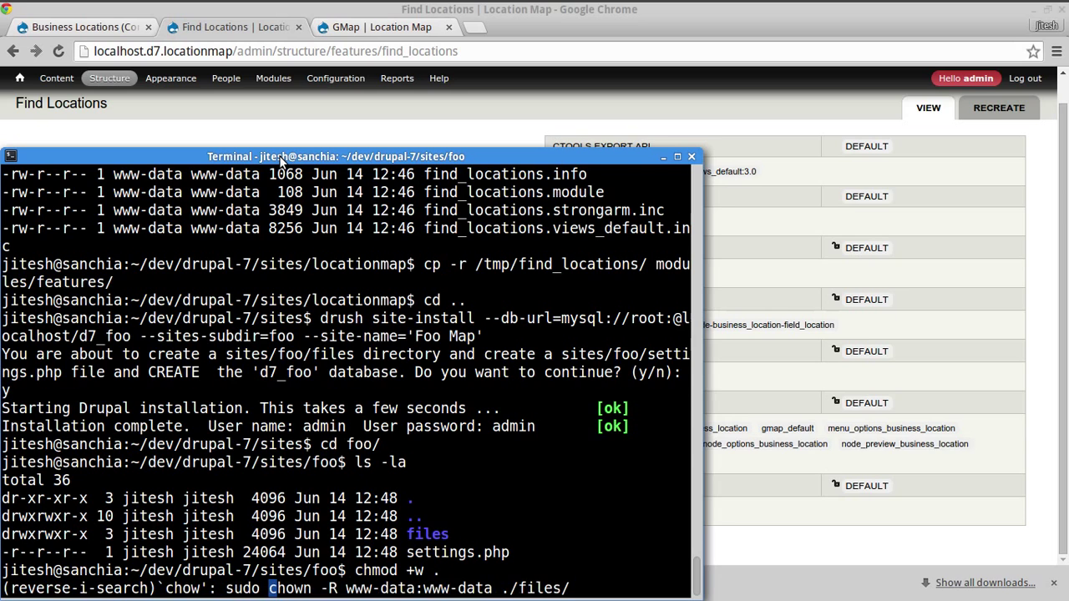
{"action": "key", "text": "Return"}
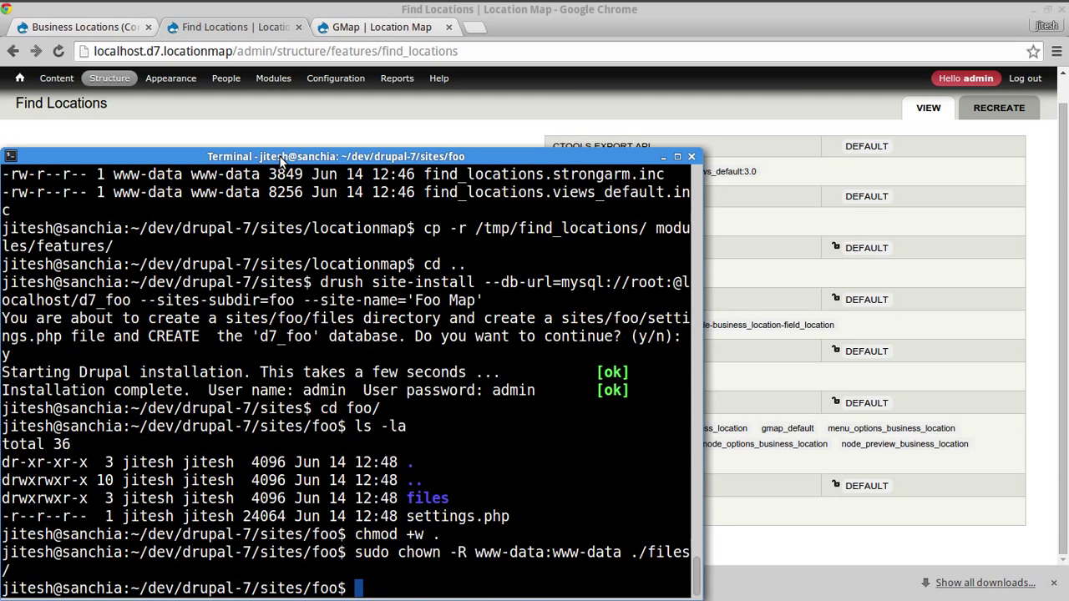
- Create the modules (contrib, custom, features), scripts, libraries and themes folders in sites/foo
{"action": "key", "text": "ctrl+r"}
{"action": "type", "text": "mkdir"}
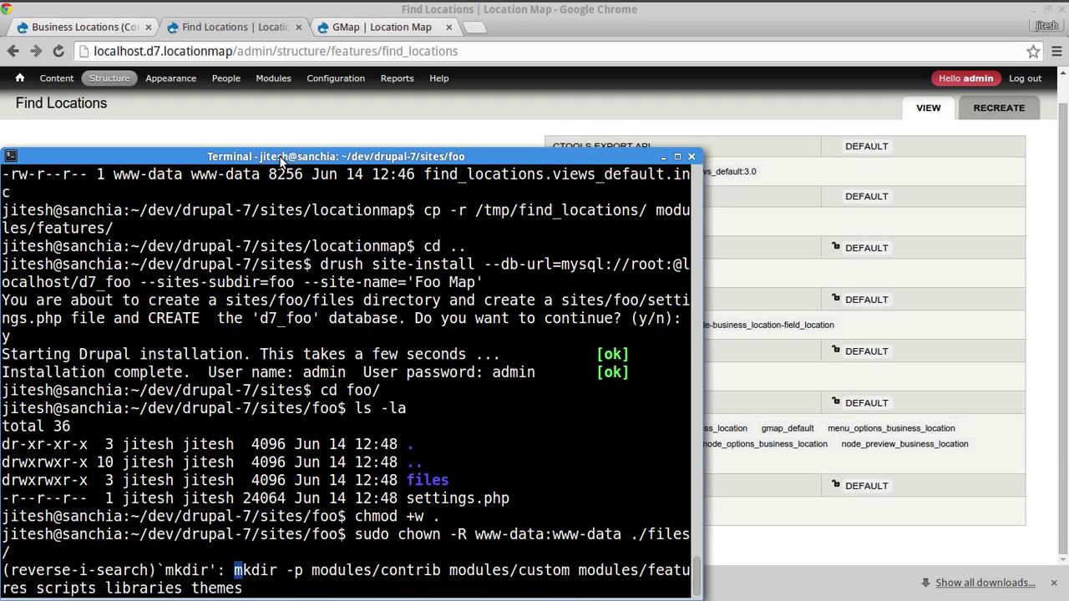
{"action": "key", "text": "Escape"}
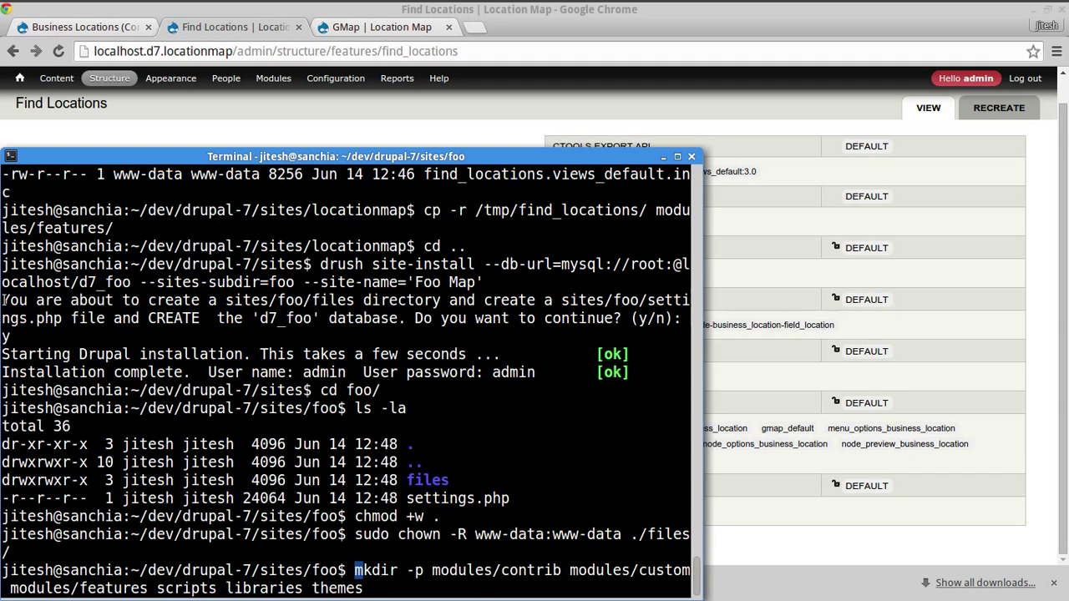
{"action": "double_click", "coordinate": [500, 571]}
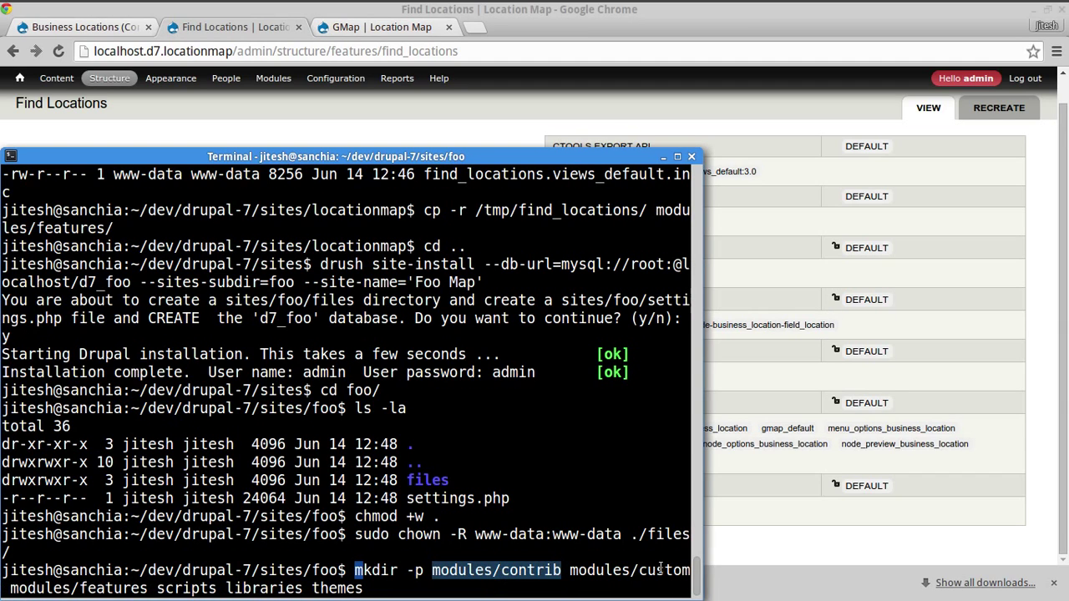
{"action": "left_click", "coordinate": [448, 589]}
{"action": "key", "text": "Return"}
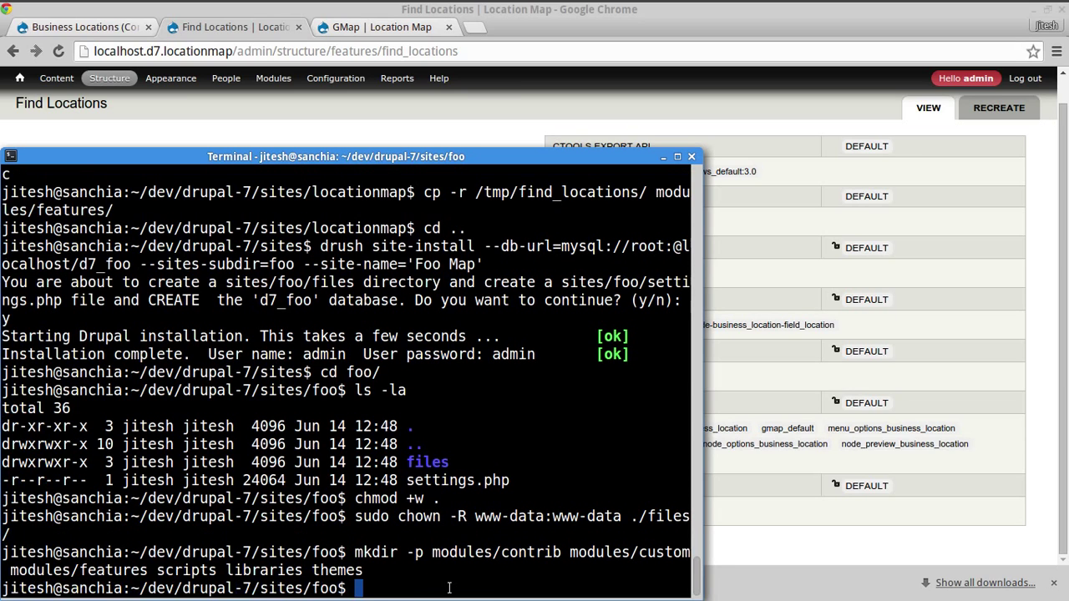
- Copy the find_locations folder from /tmp into modules/features
{"action": "type", "text": "cp -r /tmp/f"}
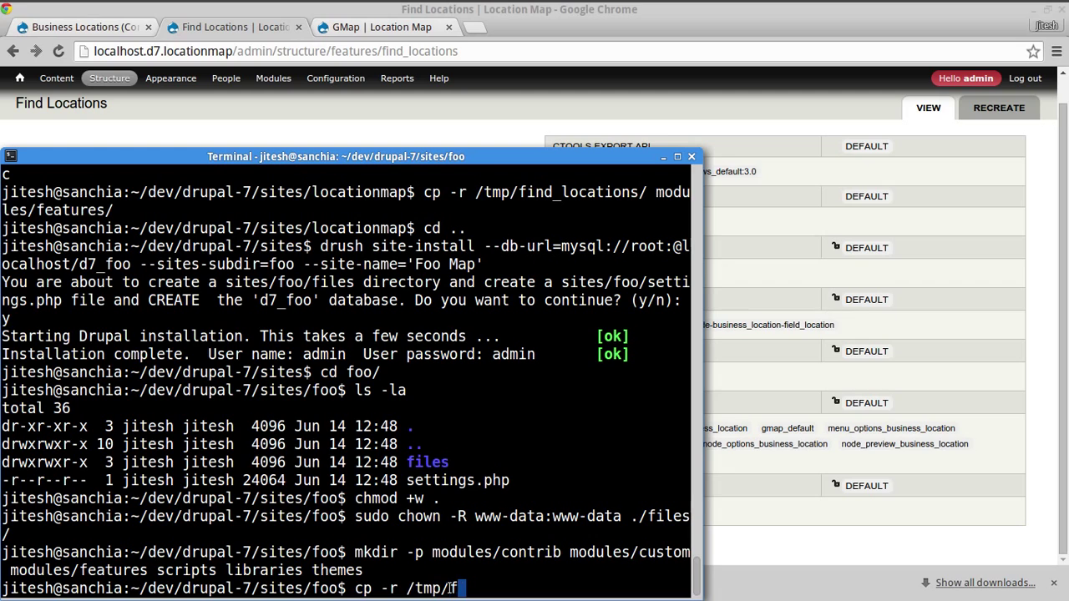
{"action": "key", "text": "Tab"}
{"action": "type", "text": "."}
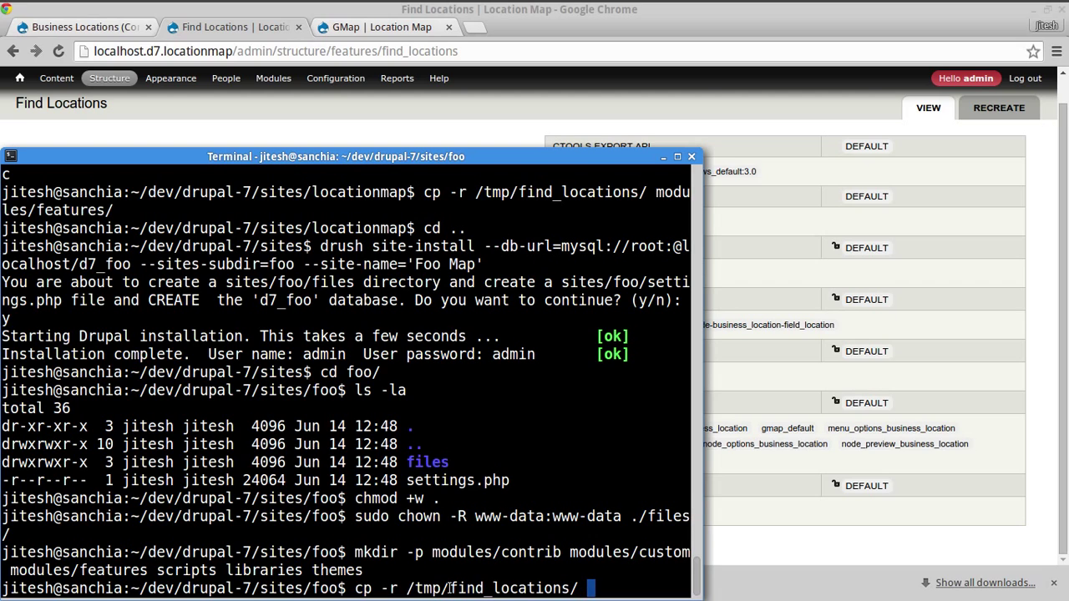
{"action": "type", "text": "/mo"}
{"action": "key", "text": "BackSpace"}
{"action": "key", "text": "BackSpace"}
{"action": "type", "text": "modules/features/"}
{"action": "key", "text": "Return"}
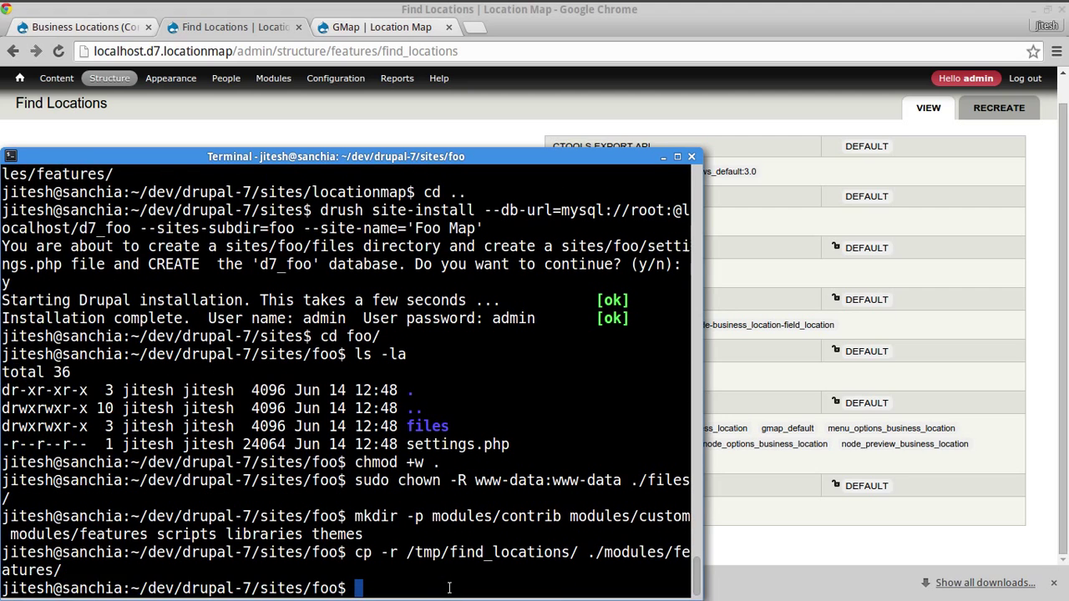
- Run 'drush dis-bad && drush en-good' in the foo site folder
{"action": "key", "text": "Up"}
{"action": "key", "text": "ctrl+a"}
{"action": "key", "text": "Up"}
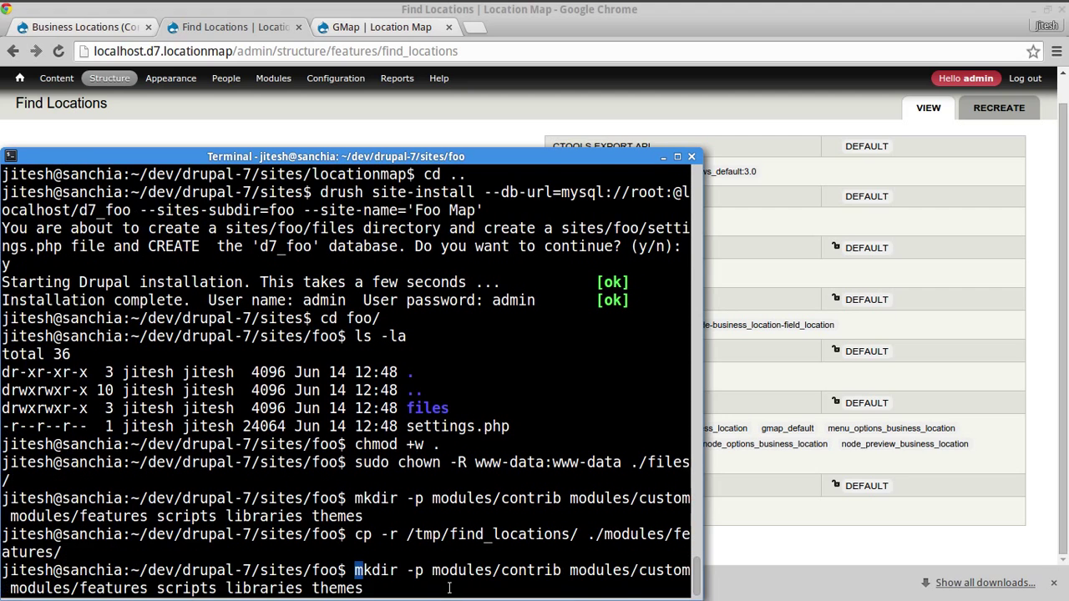
{"action": "key", "text": "ctrl+Right"}
{"action": "key", "text": "ctrl+c"}
{"action": "type", "text": "mk"}
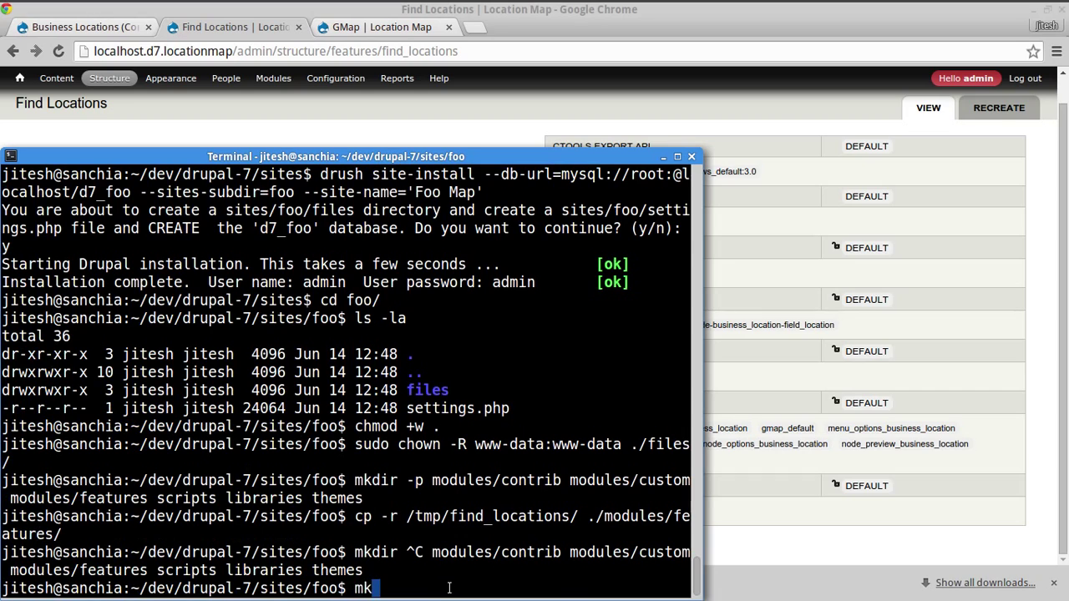
{"action": "key", "text": "BackSpace"}
{"action": "key", "text": "BackSpace"}
{"action": "type", "text": "drush -y"}
{"action": "key", "text": "BackSpace"}
{"action": "key", "text": "BackSpace"}
{"action": "type", "text": "dis-bad "}
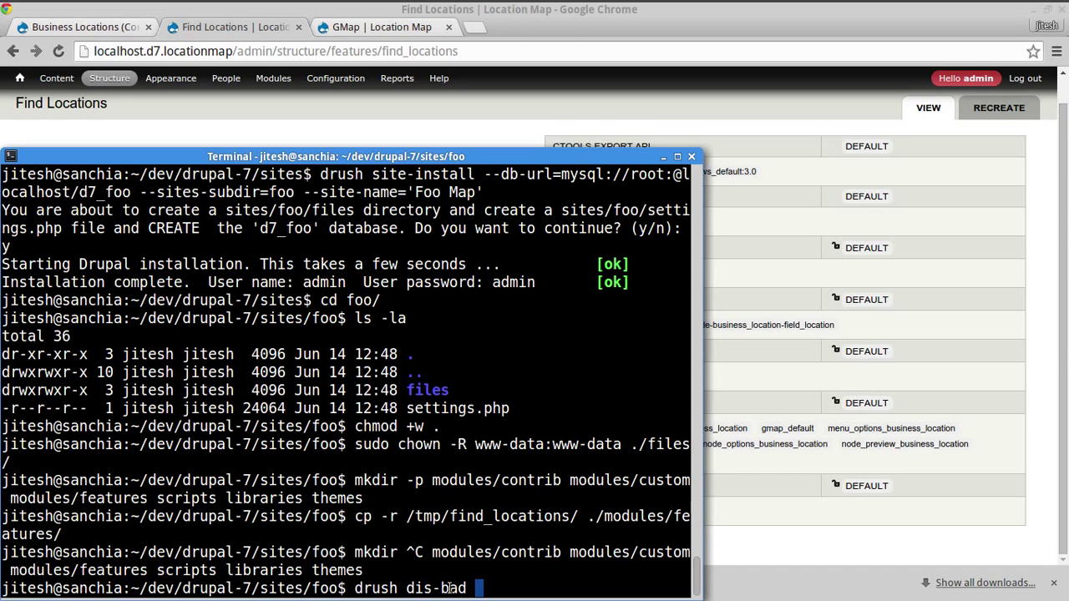
{"action": "type", "text": "&& dru"}
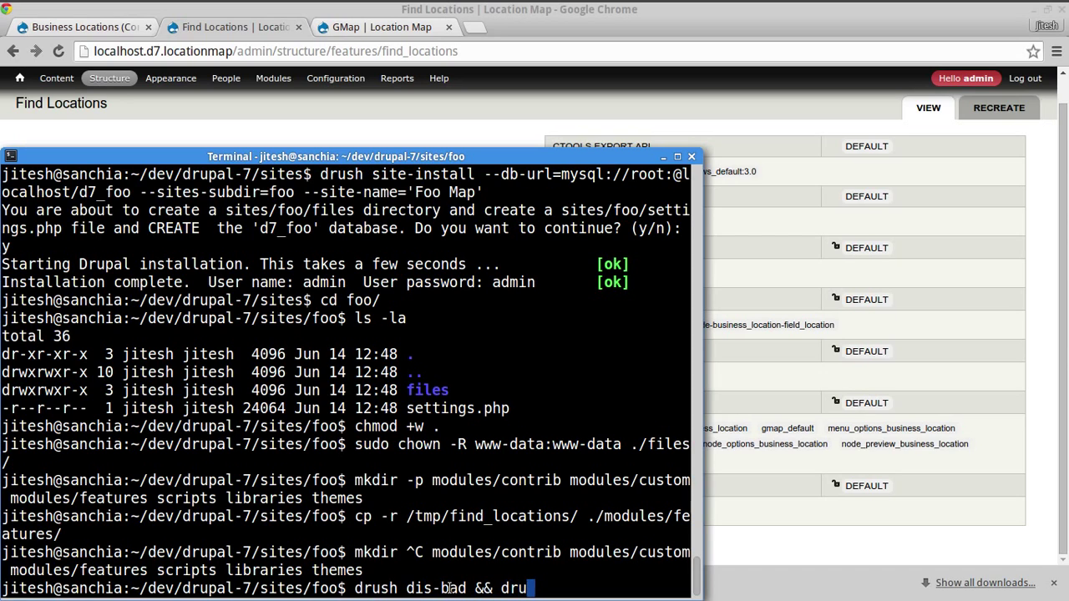
{"action": "type", "text": "sh en-good"}
{"action": "key", "text": "Return"}
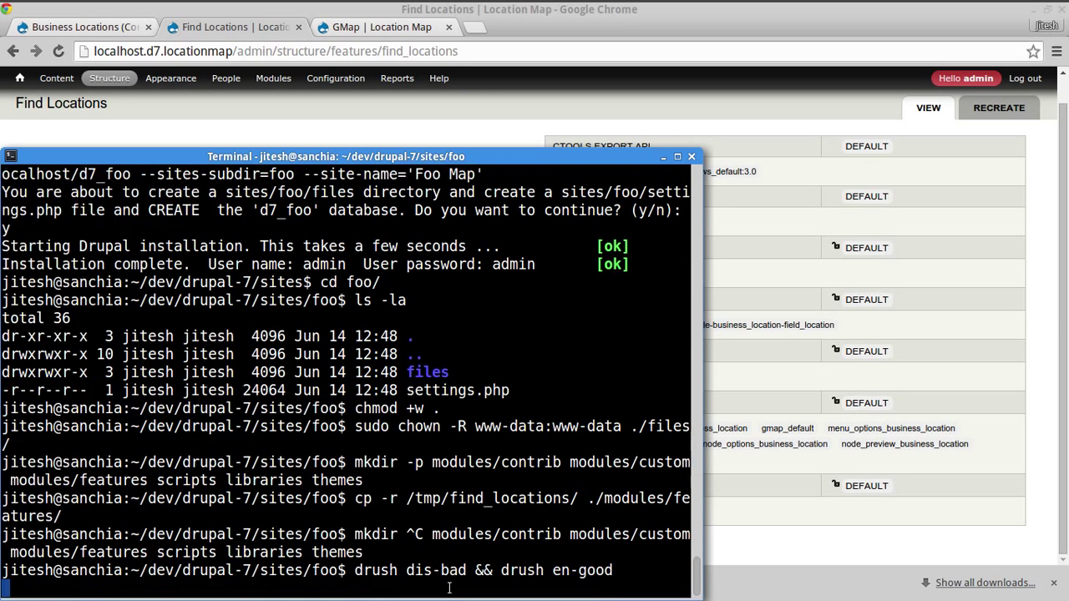
- Confirm the drush prompts to disable core extensions and download and enable the missing modules
{"action": "type", "text": "y"}
{"action": "key", "text": "Return"}
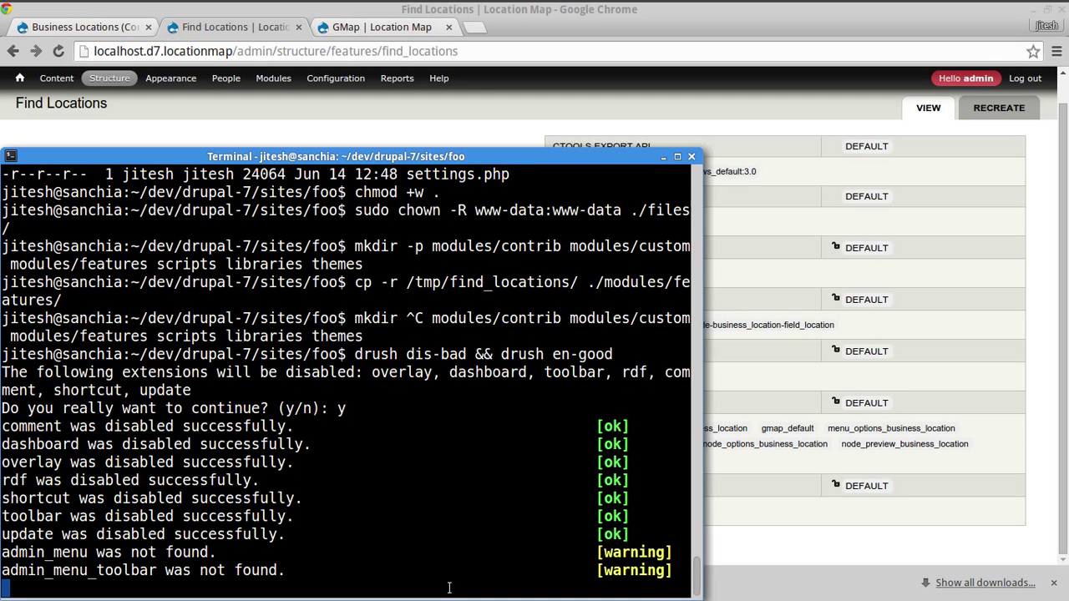
{"action": "type", "text": "y"}
{"action": "key", "text": "Return"}
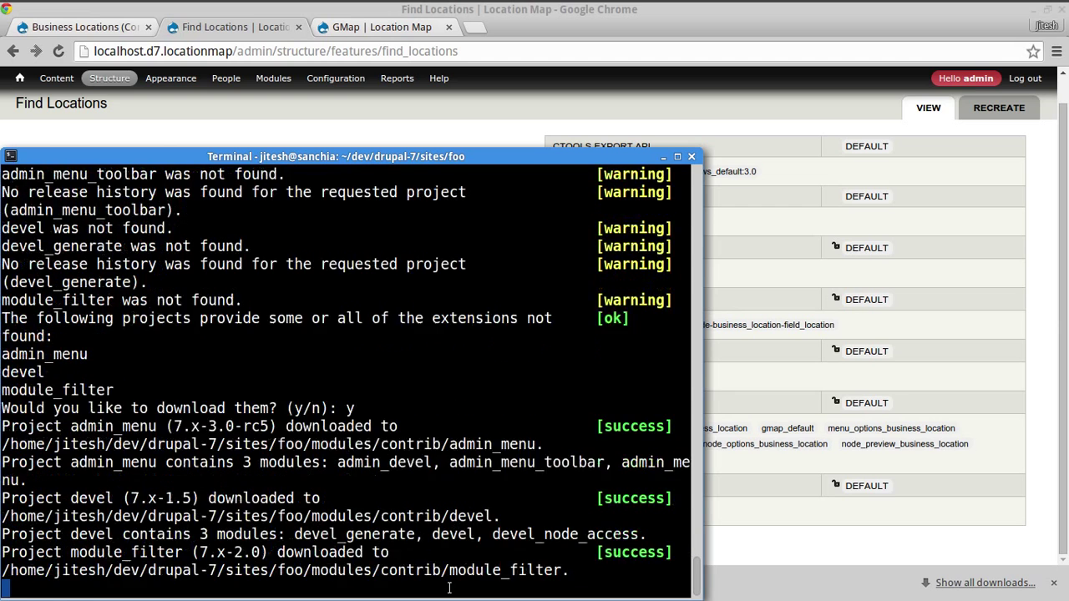
{"action": "type", "text": "y"}
{"action": "key", "text": "Return"}
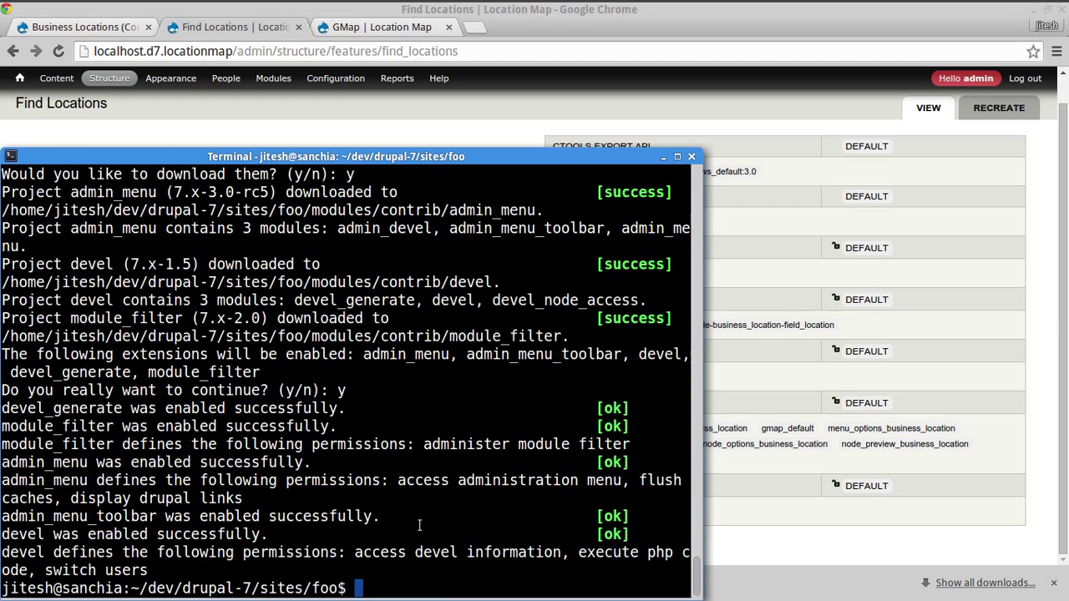
- Open /etc/hosts in vi with sudo, correcting an accidental opening of /etc/hostname
{"action": "type", "text": "sudo vi /etc/"}
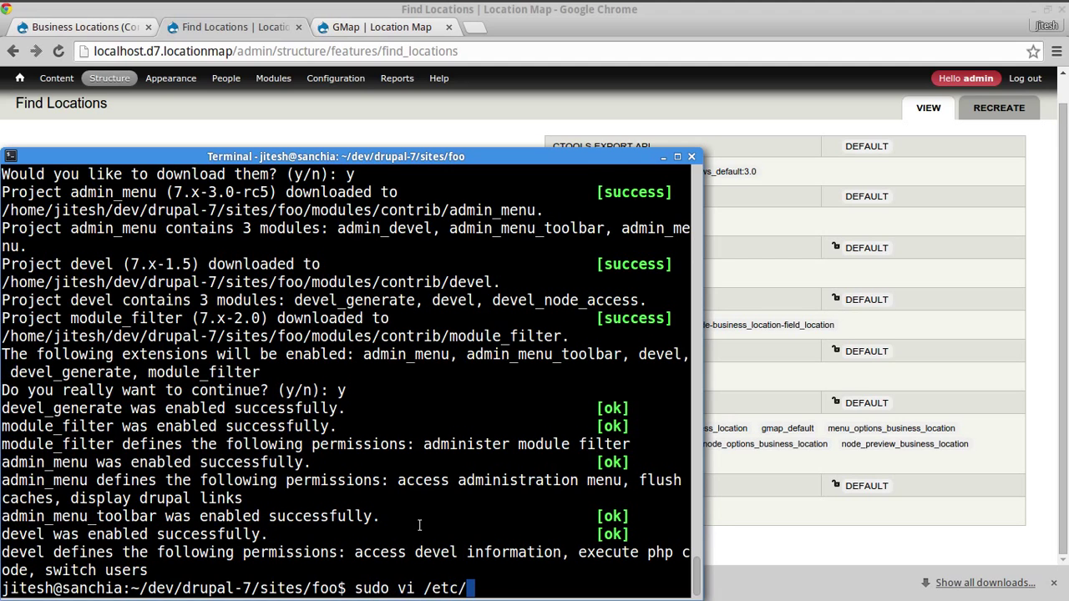
{"action": "type", "text": "hosts"}
{"action": "key", "text": "BackSpace"}
{"action": "type", "text": "n"}
{"action": "key", "text": "Tab"}
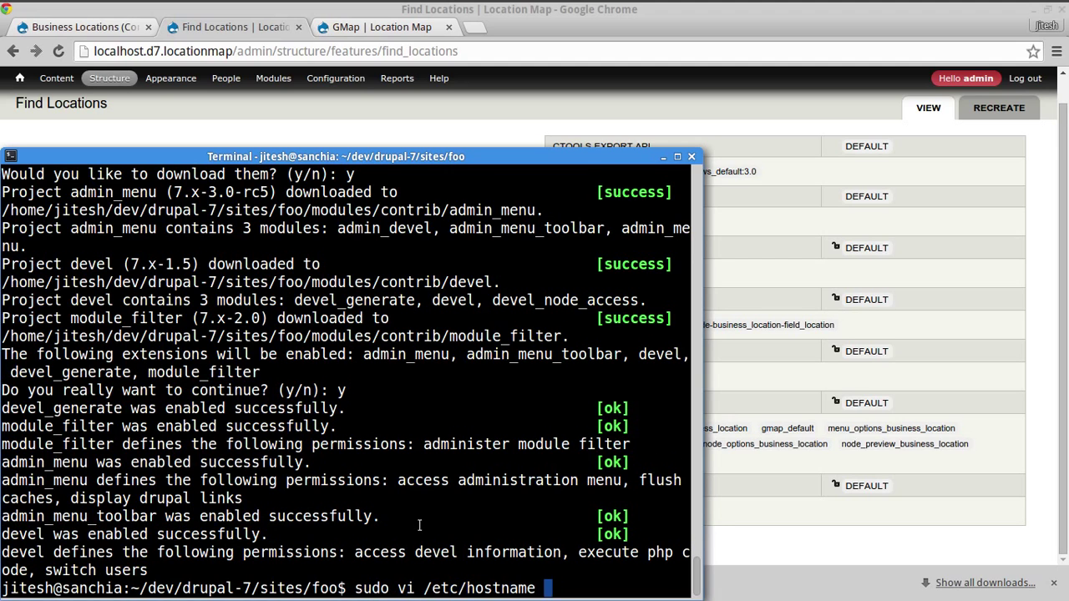
{"action": "key", "text": "Return"}
{"action": "type", "text": ":q"}
{"action": "key", "text": "Return"}
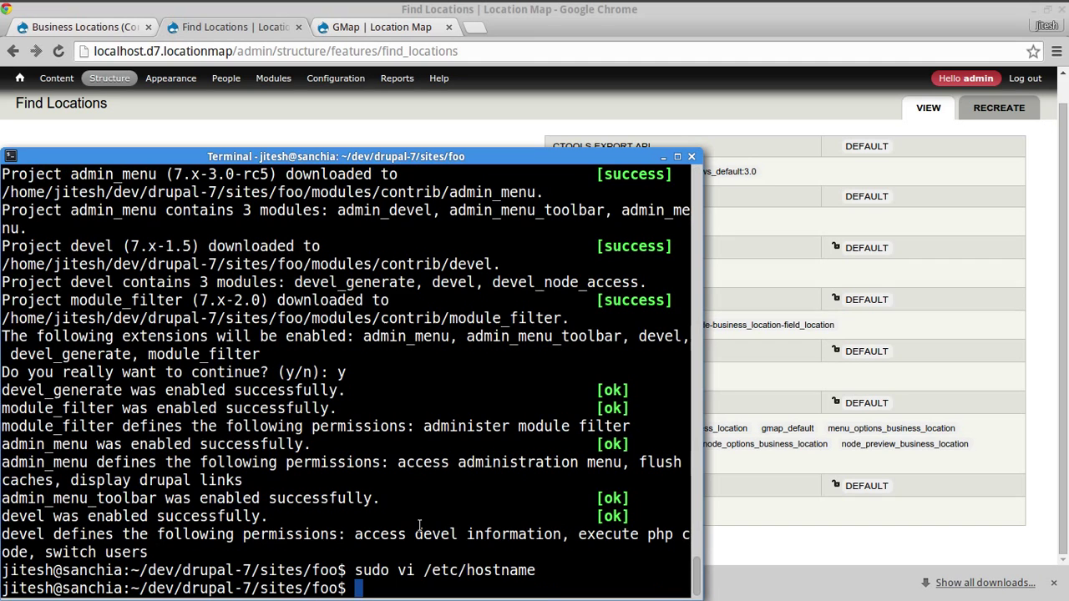
{"action": "key", "text": "Up"}
{"action": "key", "text": "Left"}
{"action": "key", "text": "Left"}
{"action": "key", "text": "Left"}
{"action": "key", "text": "Left"}
{"action": "key", "text": "Delete"}
{"action": "key", "text": "Delete"}
{"action": "key", "text": "Delete"}
{"action": "key", "text": "Delete"}
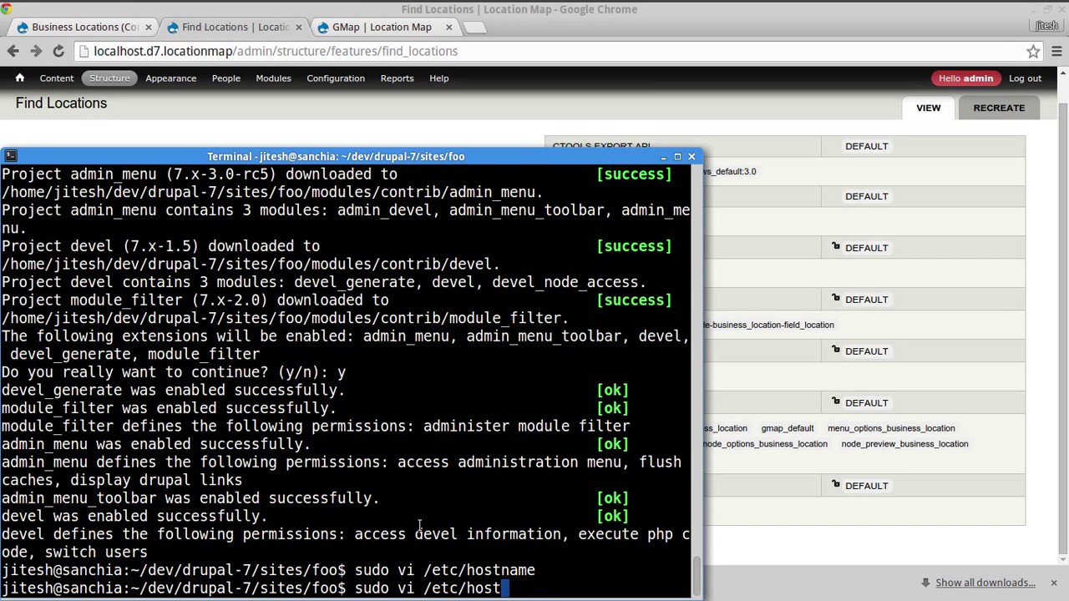
{"action": "type", "text": "s"}
{"action": "key", "text": "Return"}
{"action": "key", "text": "Down"}
{"action": "key", "text": "Down"}
{"action": "key", "text": "Down"}
{"action": "key", "text": "Down"}
{"action": "key", "text": "Down"}
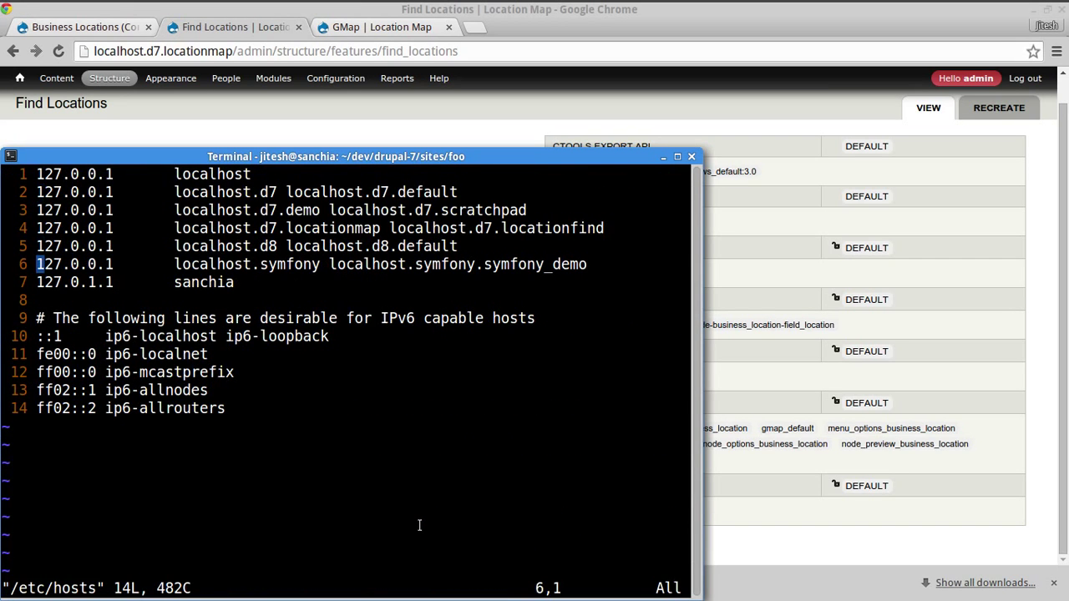
- Duplicate the localhost.d7.locationmap hosts line as localhost.d7.foo and save the file
{"action": "key", "text": "Up"}
{"action": "key", "text": "Up"}
{"action": "key", "text": "y"}
{"action": "key", "text": "y"}
{"action": "key", "text": "p"}
{"action": "key", "text": "Right"}
{"action": "key", "text": "Right"}
{"action": "key", "text": "Right"}
{"action": "key", "text": "Right"}
{"action": "key", "text": "Right"}
{"action": "key", "text": "Right"}
{"action": "key", "text": "Right"}
{"action": "key", "text": "Right"}
{"action": "key", "text": "Right"}
{"action": "key", "text": "Right"}
{"action": "key", "text": "Right"}
{"action": "key", "text": "Right"}
{"action": "key", "text": "Right"}
{"action": "key", "text": "Right"}
{"action": "key", "text": "Right"}
{"action": "key", "text": "Right"}
{"action": "key", "text": "Right"}
{"action": "key", "text": "Right"}
{"action": "key", "text": "Right"}
{"action": "key", "text": "Right"}
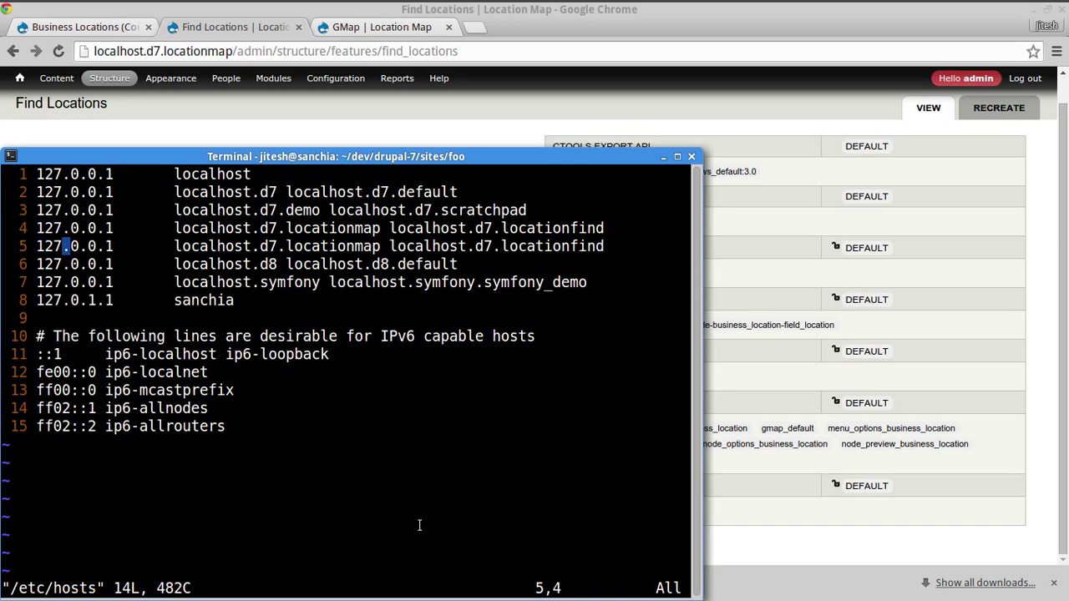
{"action": "key", "text": "Right"}
{"action": "key", "text": "Right"}
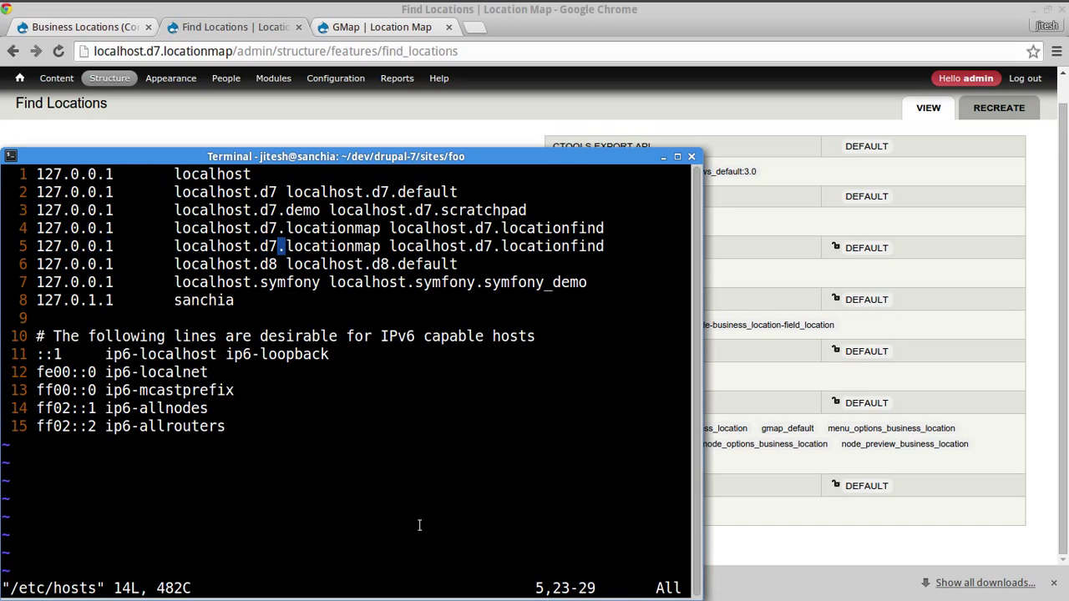
{"action": "key", "text": "Right"}
{"action": "key", "text": "shift+d"}
{"action": "type", "text": "afoo"}
{"action": "key", "text": "Escape"}
{"action": "key", "text": "0"}
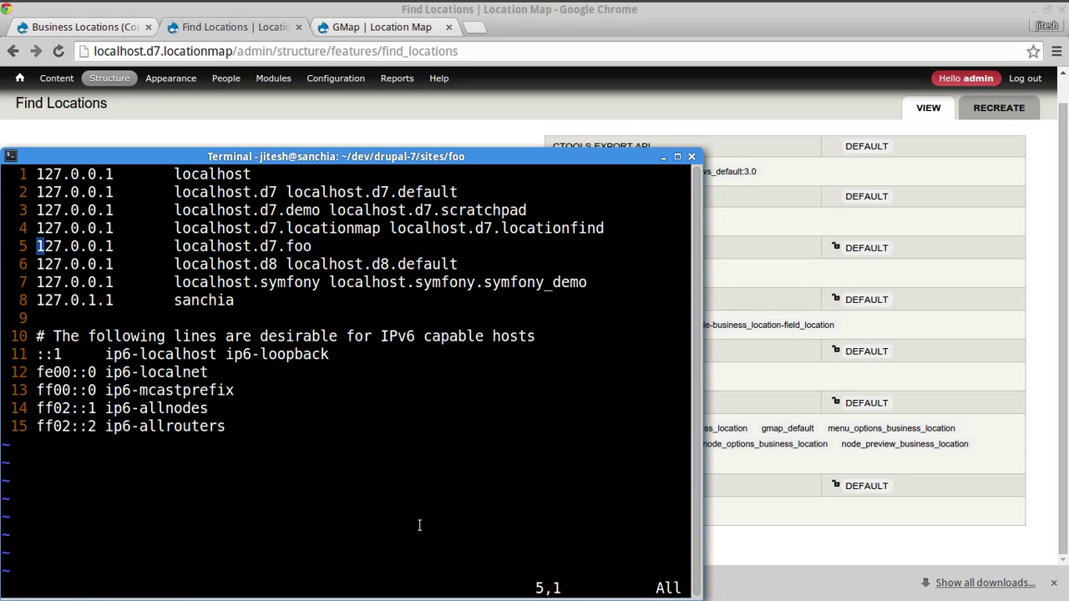
{"action": "double_click", "coordinate": [284, 245]}
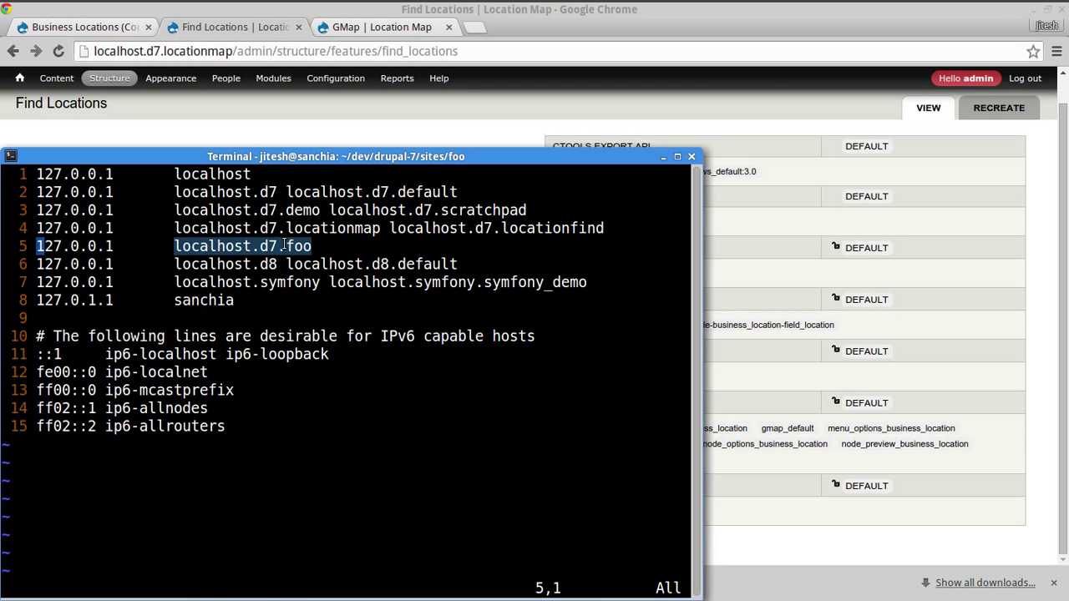
{"action": "type", "text": "j:wq"}
{"action": "key", "text": "Return"}
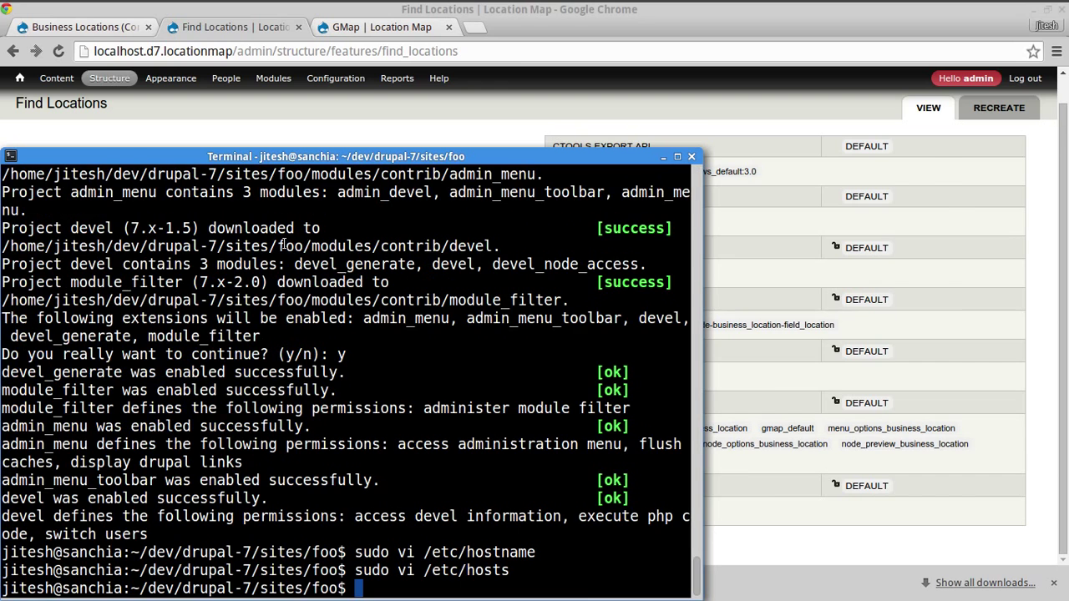
{"action": "key", "text": "alt+Tab"}
{"action": "key", "text": "ctrl+t"}
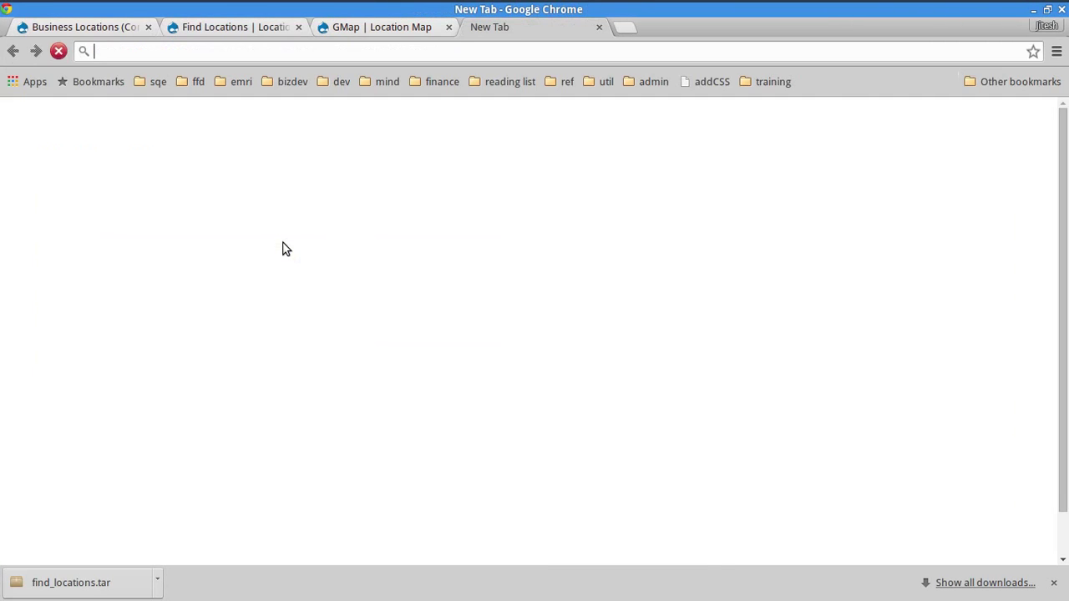
- Load the new site at localhost.d7.foo in the browser
{"action": "type", "text": "Find a Location/"}
{"action": "key", "text": "ctrl+a"}
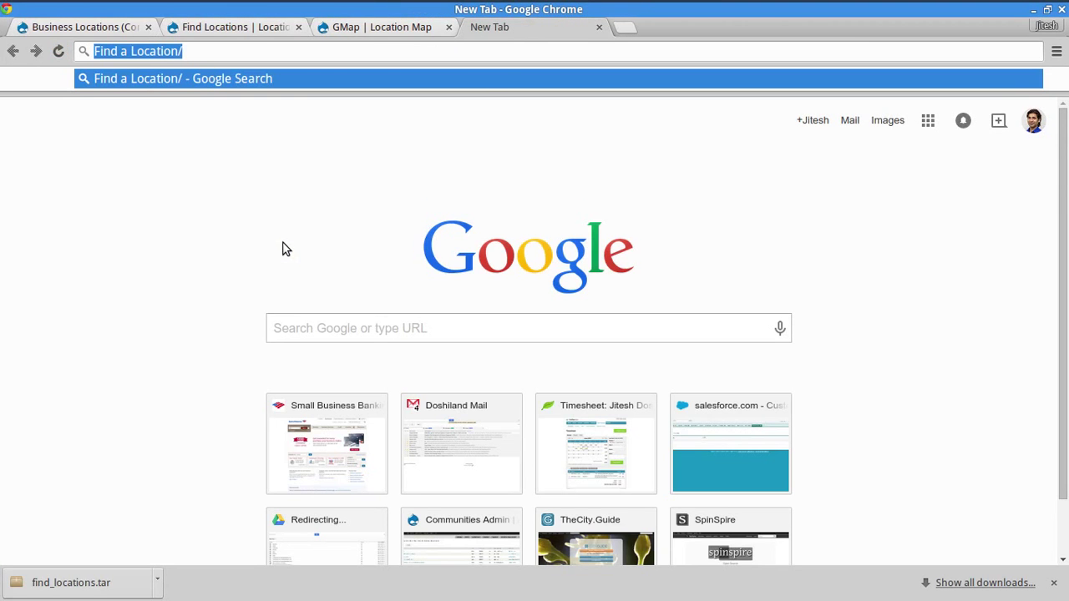
{"action": "type", "text": "locatho"}
{"action": "key", "text": "BackSpace"}
{"action": "key", "text": "BackSpace"}
{"action": "key", "text": "BackSpace"}
{"action": "key", "text": "BackSpace"}
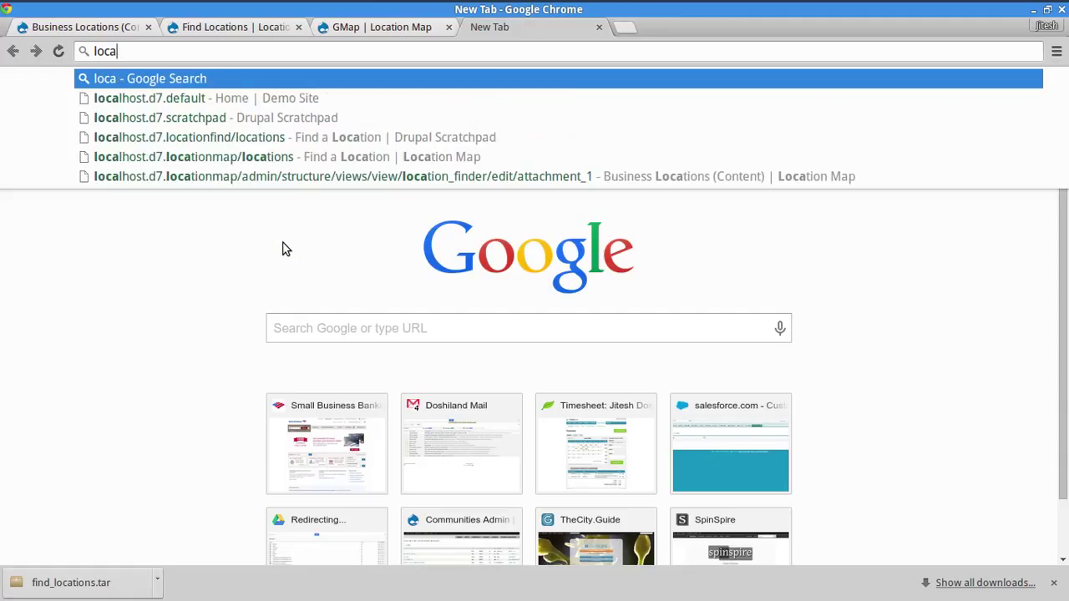
{"action": "key", "text": "Down"}
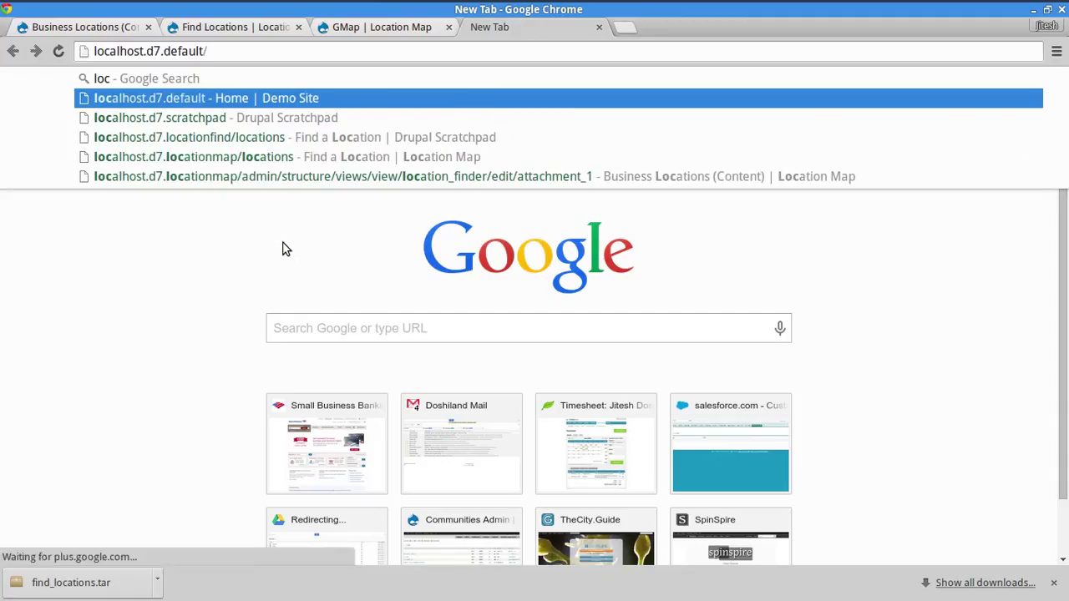
{"action": "key", "text": "BackSpace"}
{"action": "key", "text": "BackSpace"}
{"action": "key", "text": "BackSpace"}
{"action": "key", "text": "BackSpace"}
{"action": "key", "text": "BackSpace"}
{"action": "key", "text": "BackSpace"}
{"action": "key", "text": "BackSpace"}
{"action": "key", "text": "BackSpace"}
{"action": "type", "text": "foo"}
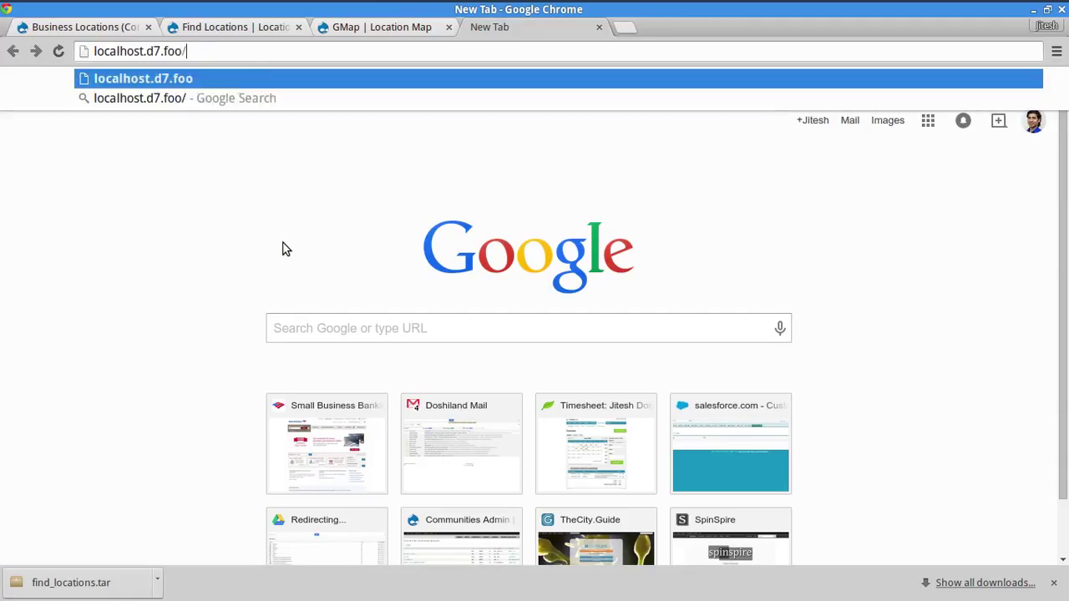
{"action": "key", "text": "Return"}
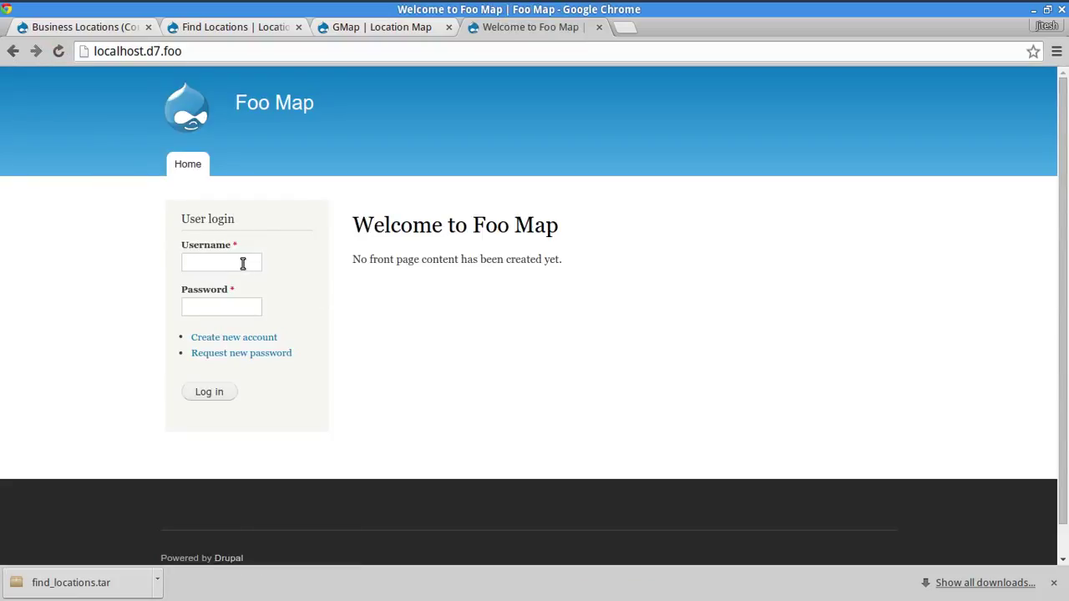
- Log in with the administrator username and password, declining to save the password
{"action": "left_click", "coordinate": [239, 263]}
{"action": "type", "text": "admin"}
{"action": "key", "text": "Tab"}
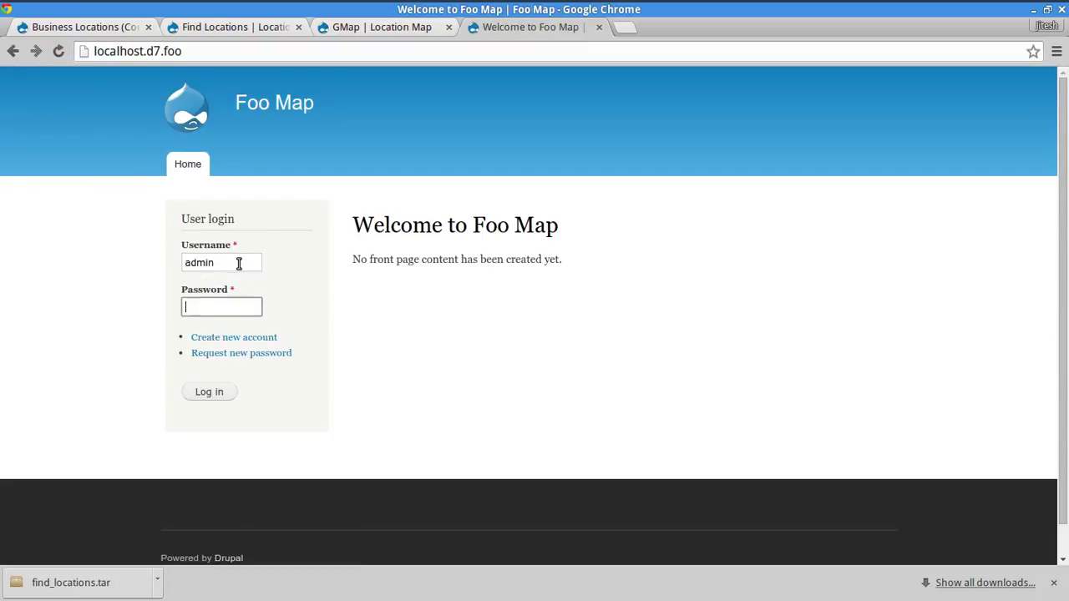
{"action": "type", "text": "admin"}
{"action": "key", "text": "Return"}
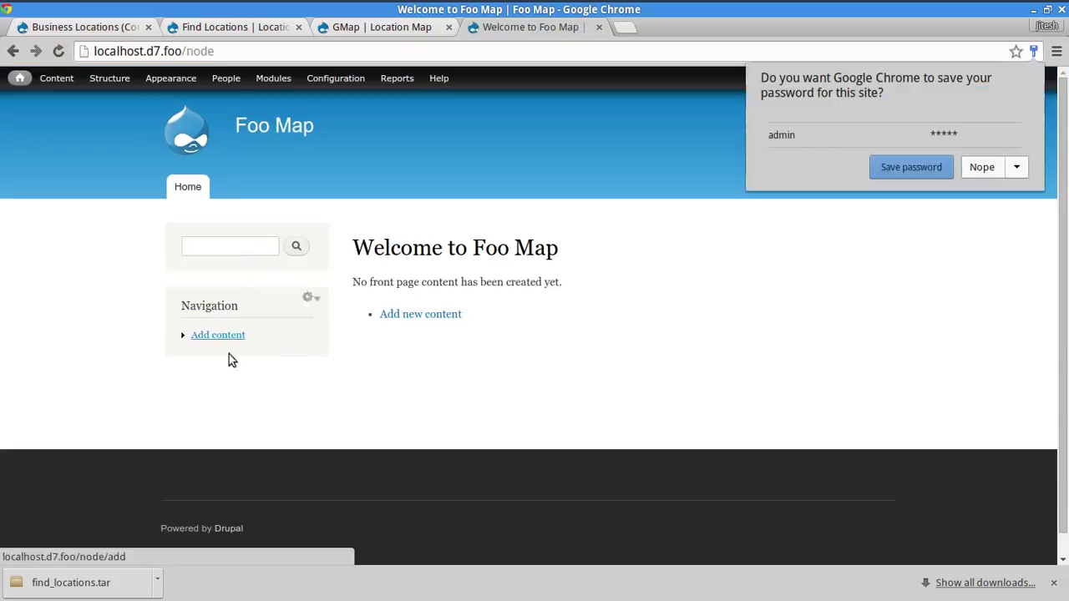
{"action": "left_click", "coordinate": [907, 234]}
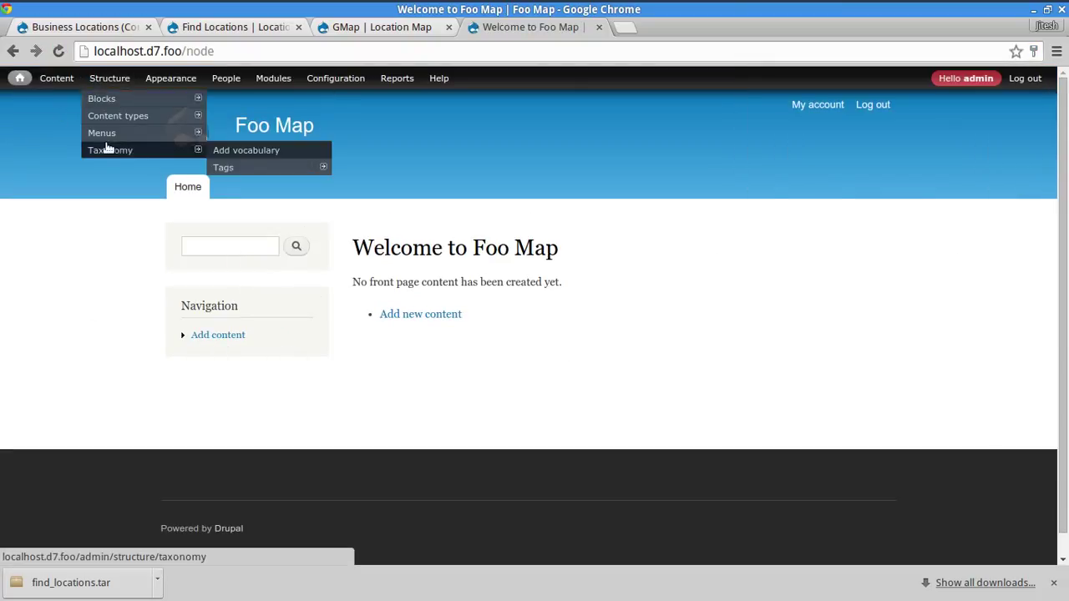
{"action": "key", "text": "alt+Tab"}
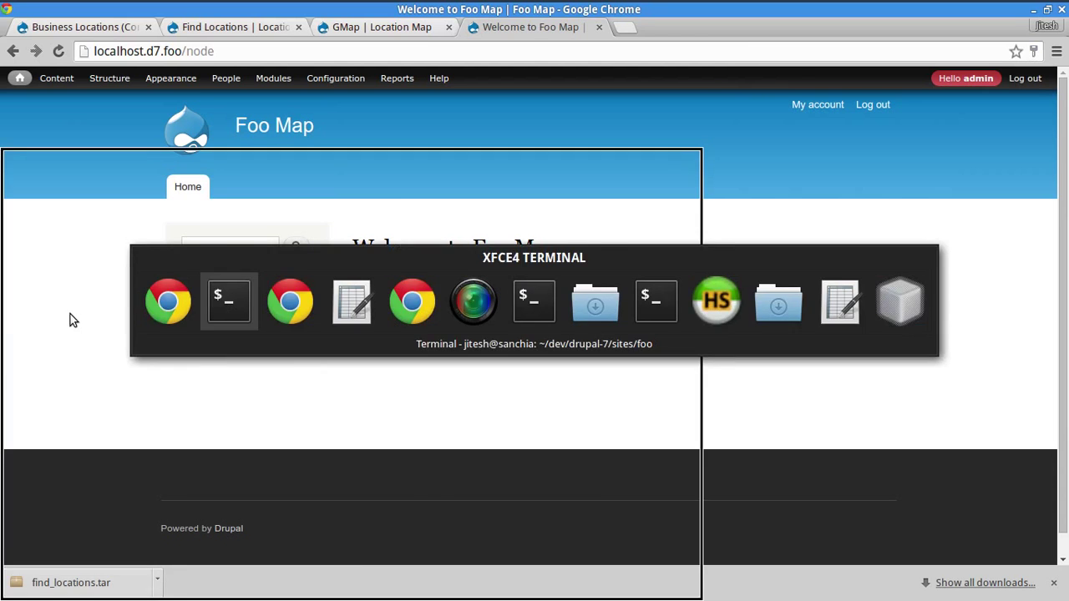
- Run 'drush -y en find_locations' from a clean prompt to enable the feature and its dependencies
{"action": "key", "text": "Up"}
{"action": "key", "text": "ctrl+a"}
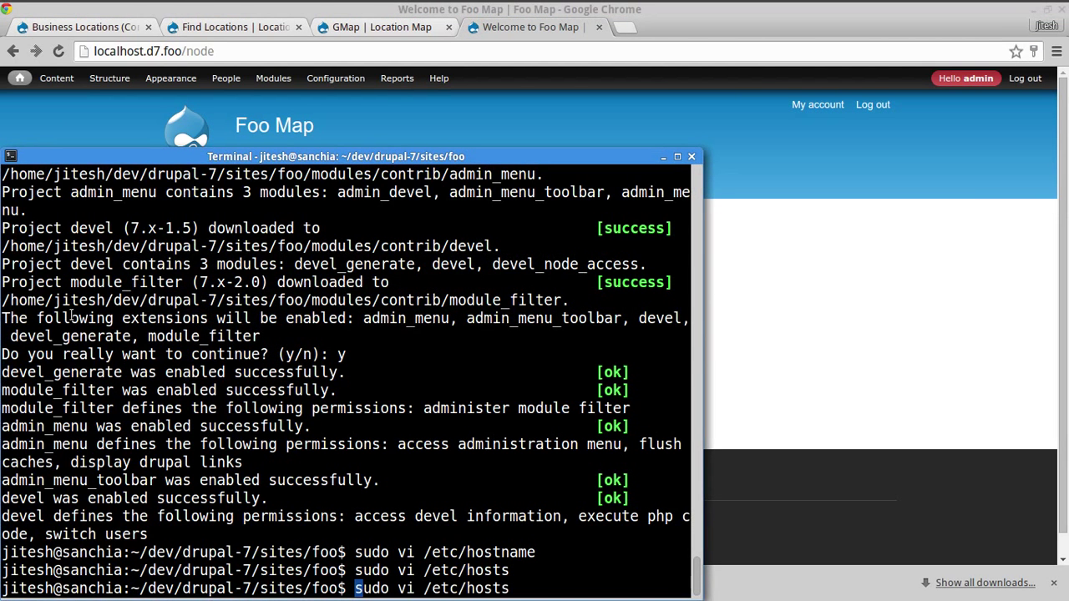
{"action": "key", "text": "ctrl+k"}
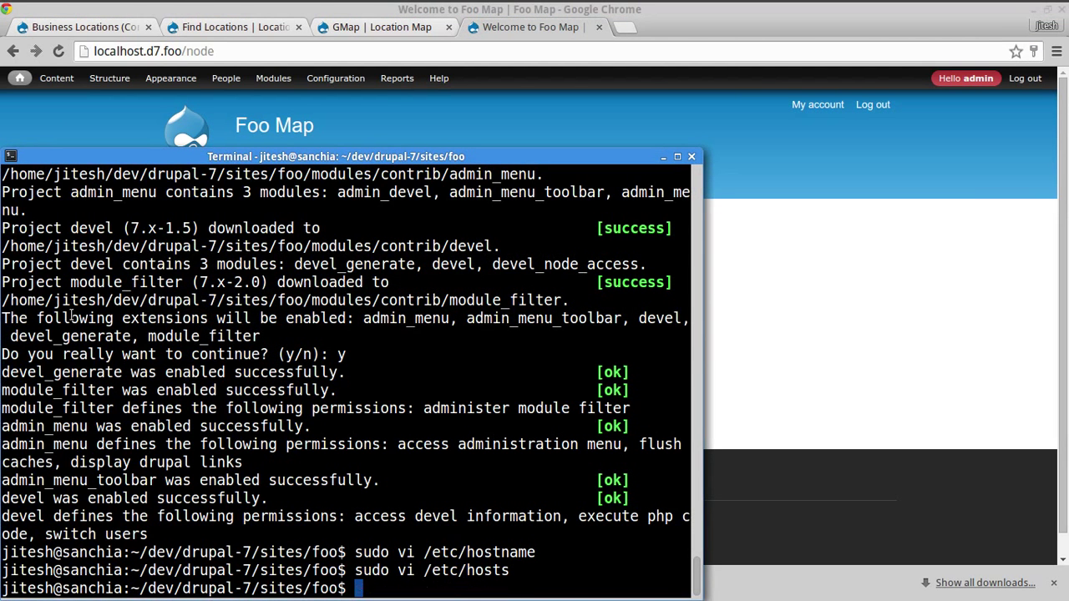
{"action": "key", "text": "ctrl+c"}
{"action": "type", "text": "drus"}
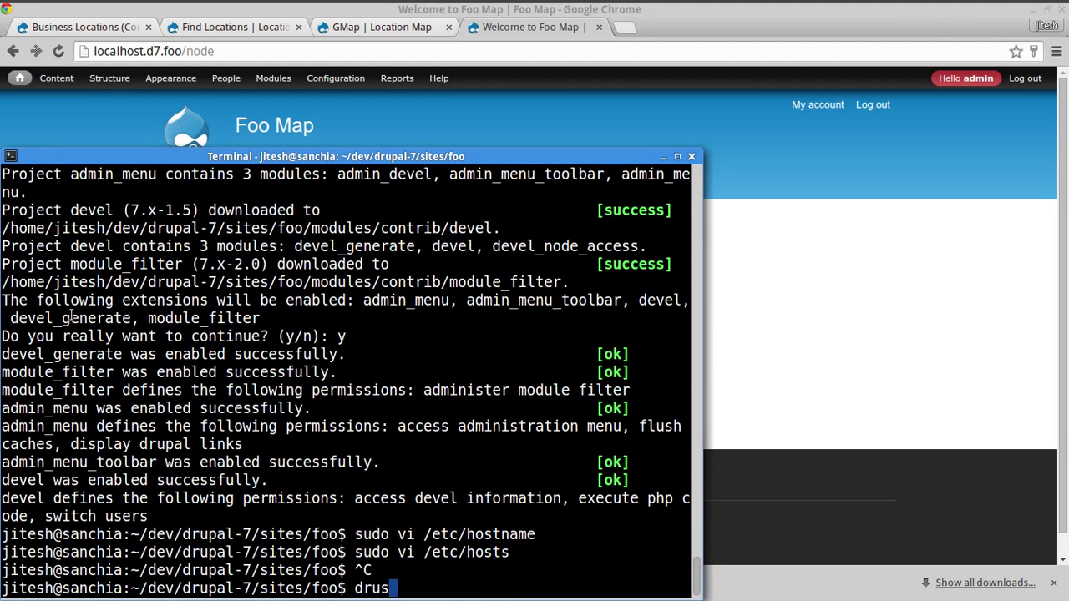
{"action": "type", "text": "h -y en find_locations"}
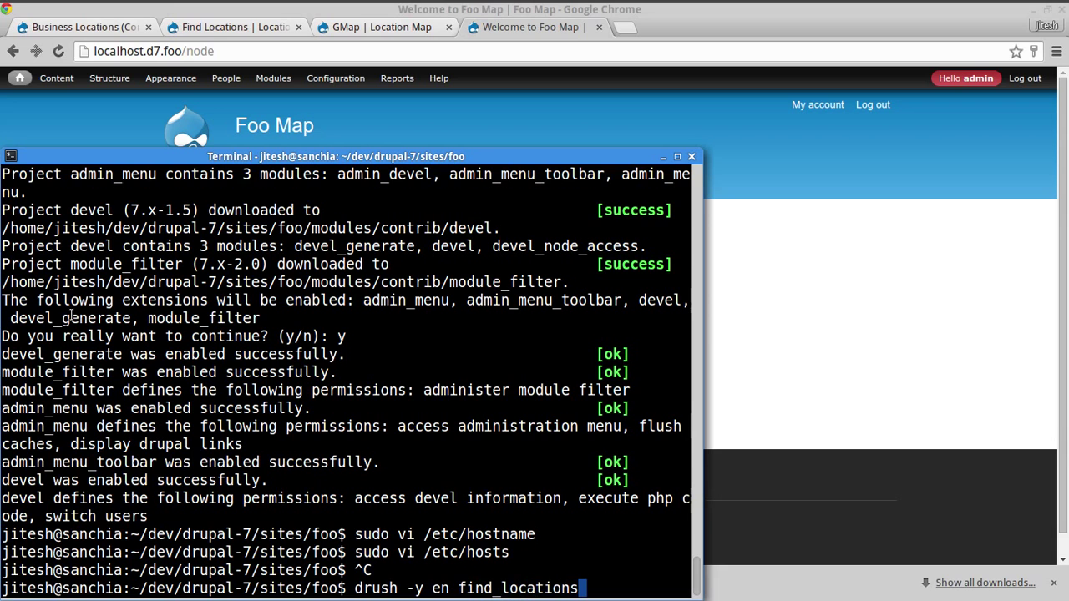
{"action": "key", "text": "Return"}
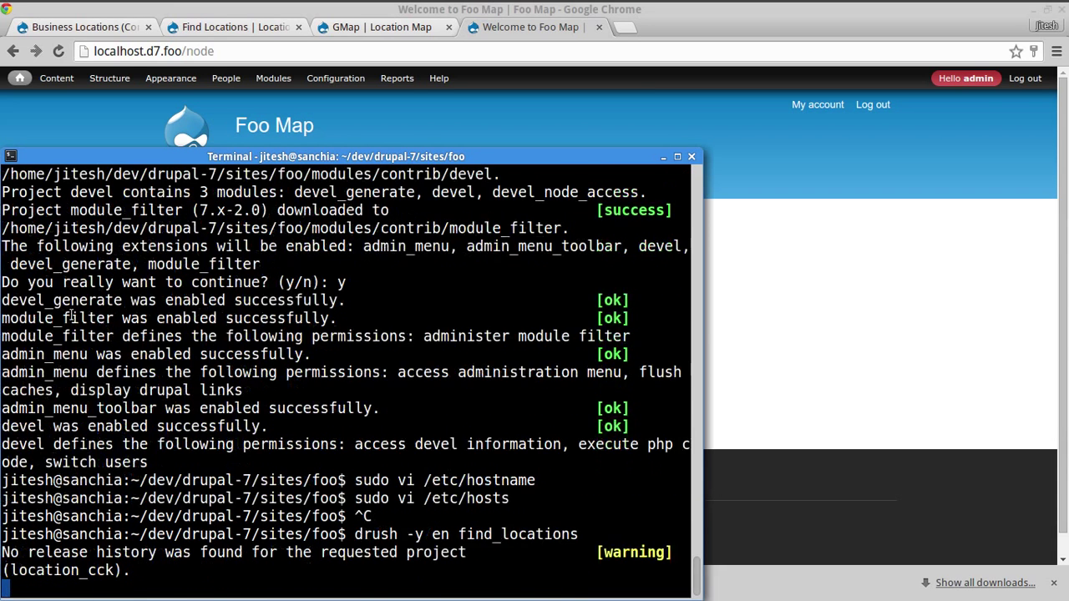
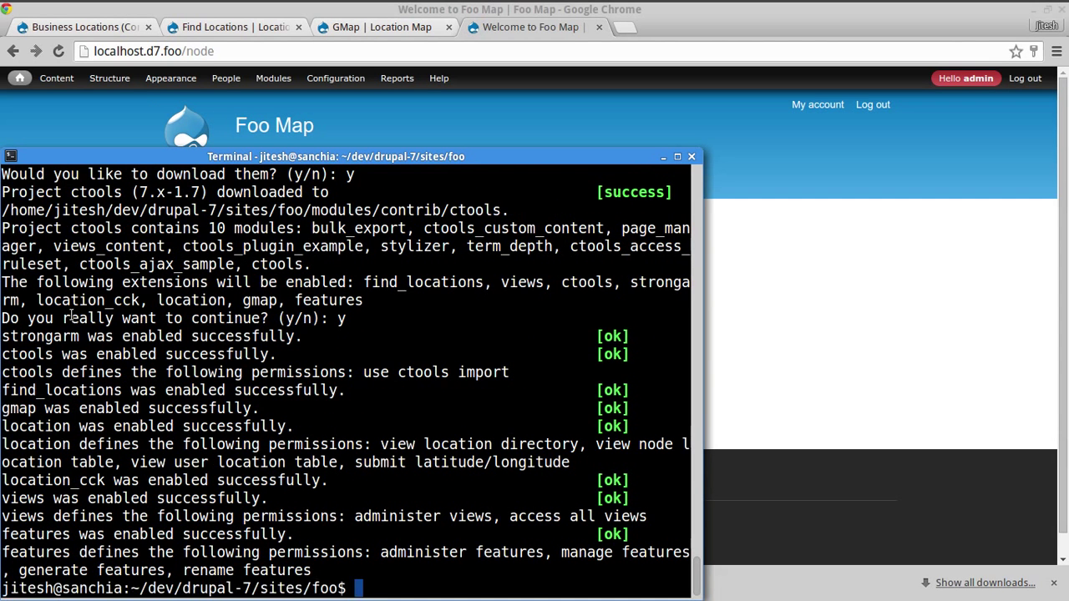
- Reload Foo Map and check its Find a Location search page
{"action": "key", "text": "alt+Tab"}
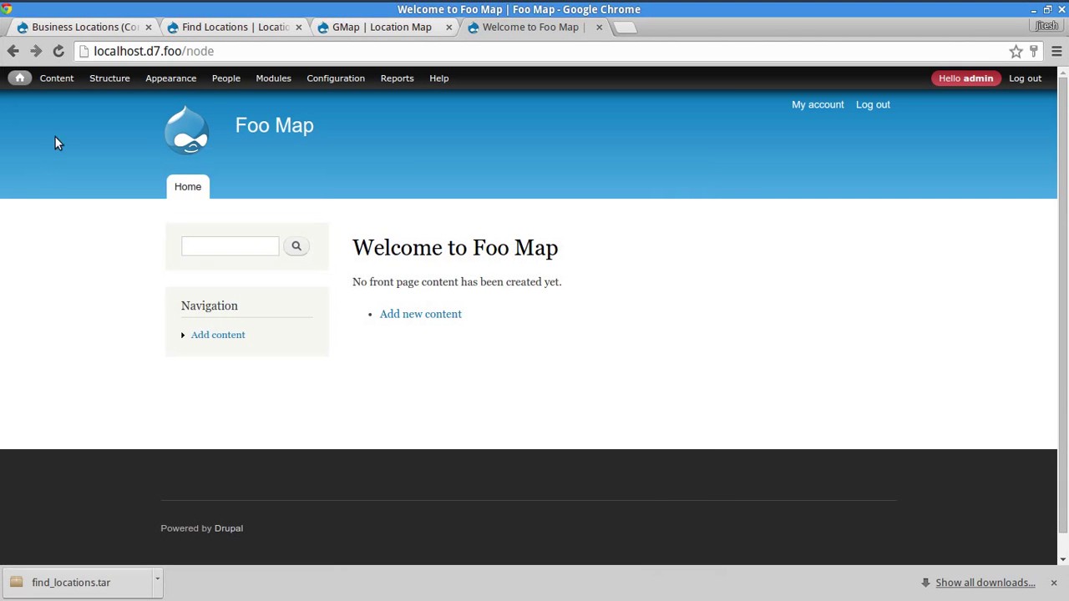
{"action": "left_click", "coordinate": [62, 53]}
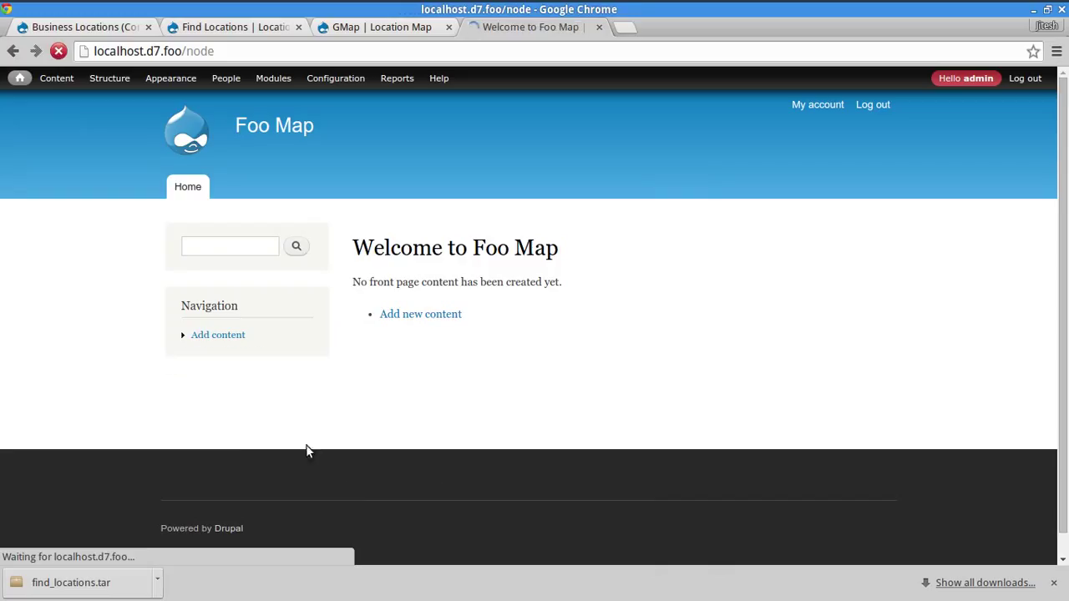
{"action": "left_click", "coordinate": [248, 355]}
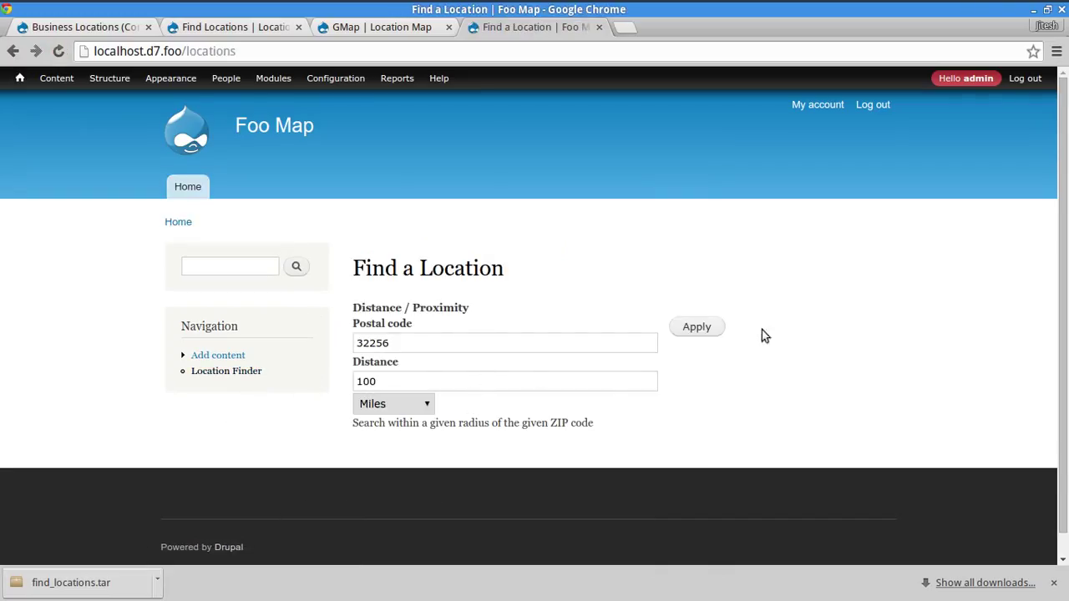
{"action": "scroll", "coordinate": [764, 332], "scroll_direction": "down", "scroll_amount": 1}
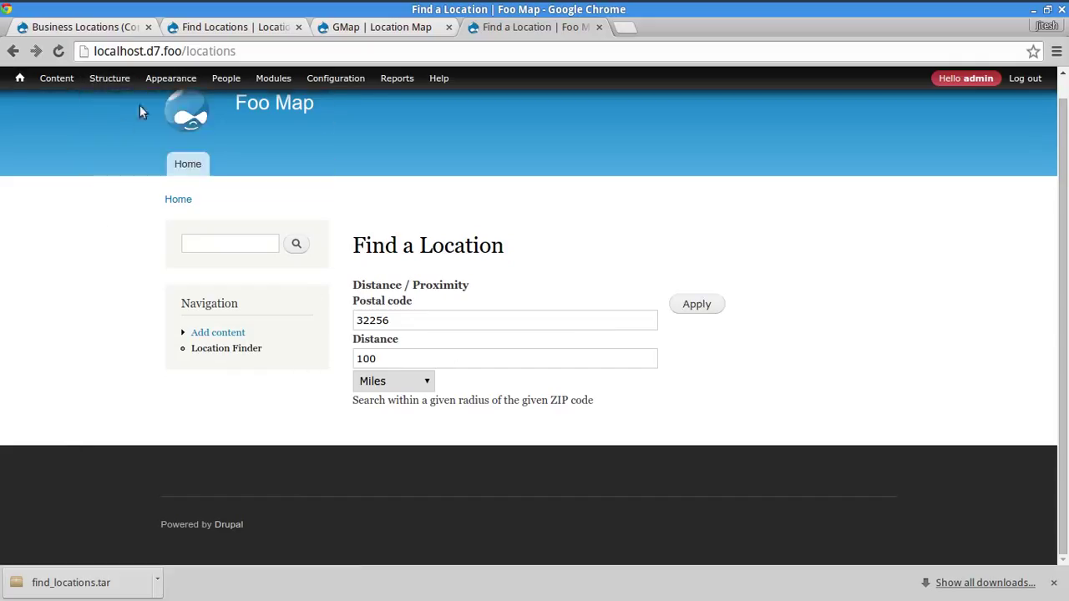
- Browse the modules list, then view the Find Locations feature page with its enabled dependencies
{"action": "left_click", "coordinate": [276, 80]}
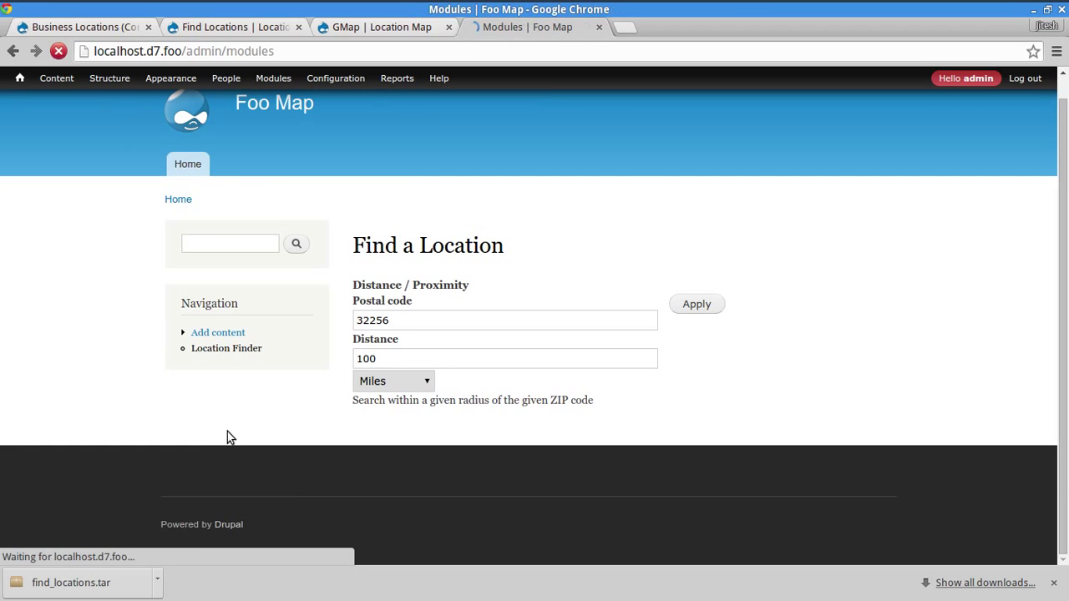
{"action": "scroll", "coordinate": [97, 483], "scroll_direction": "down", "scroll_amount": 5}
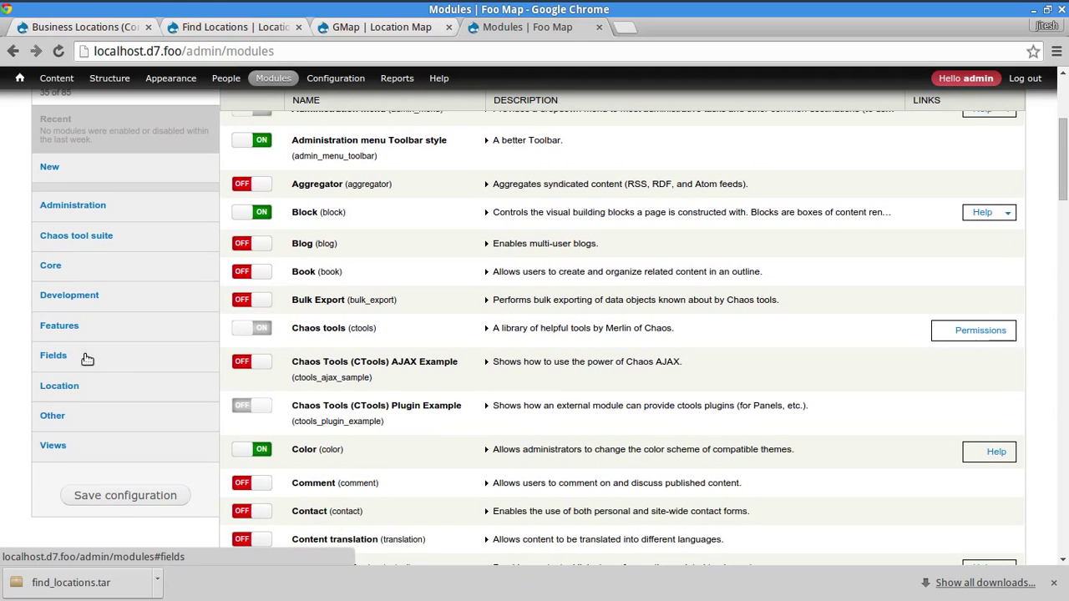
{"action": "scroll", "coordinate": [158, 321], "scroll_direction": "down", "scroll_amount": 3}
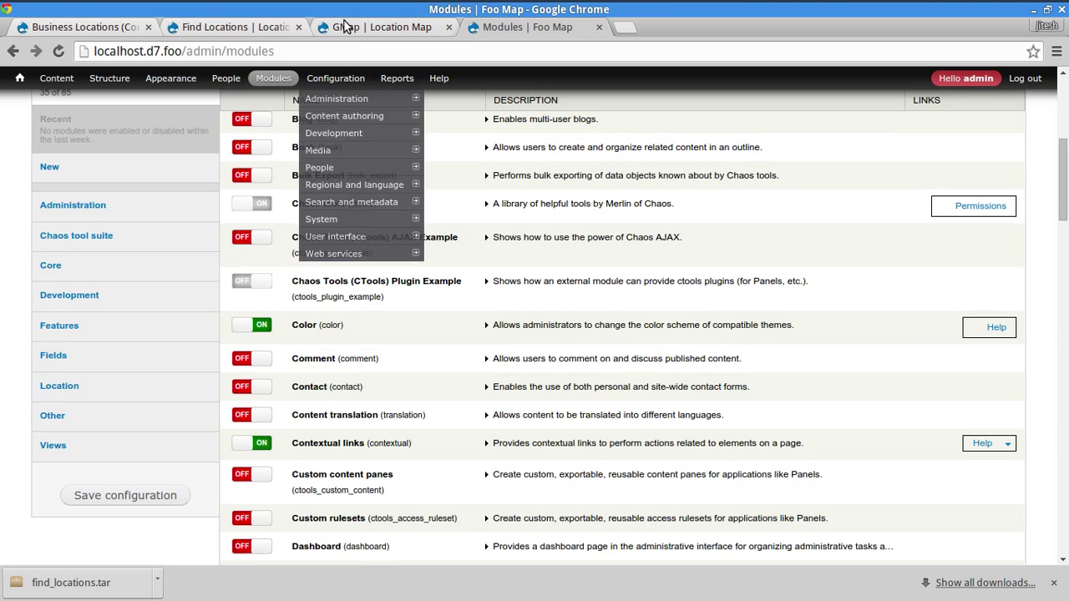
{"action": "left_click", "coordinate": [189, 28]}
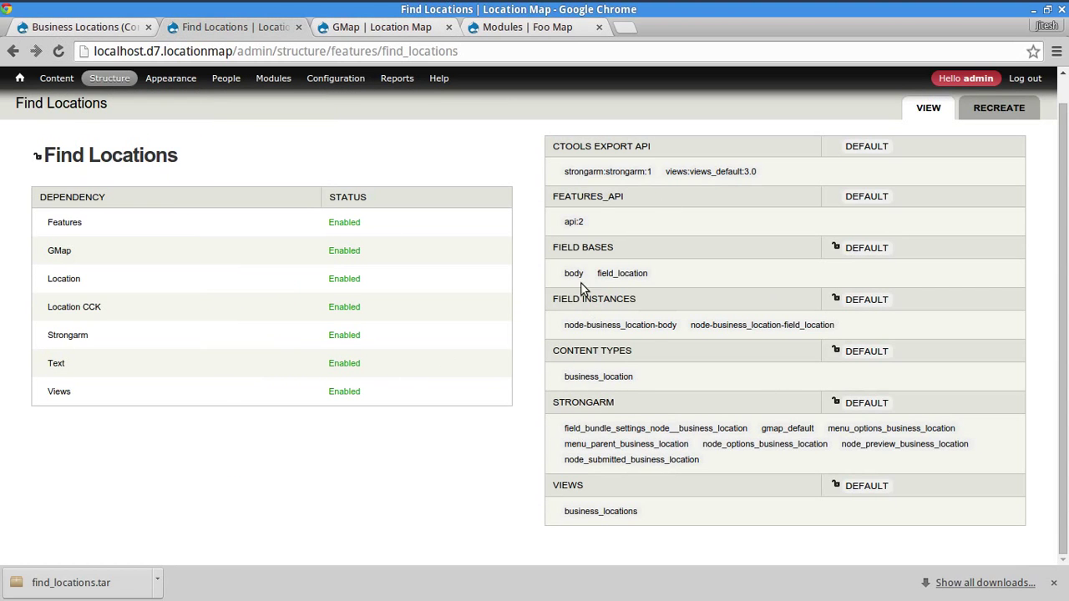
- Open the Recreate form for the Find Locations feature and review its components
{"action": "scroll", "coordinate": [389, 431], "scroll_direction": "up", "scroll_amount": 1}
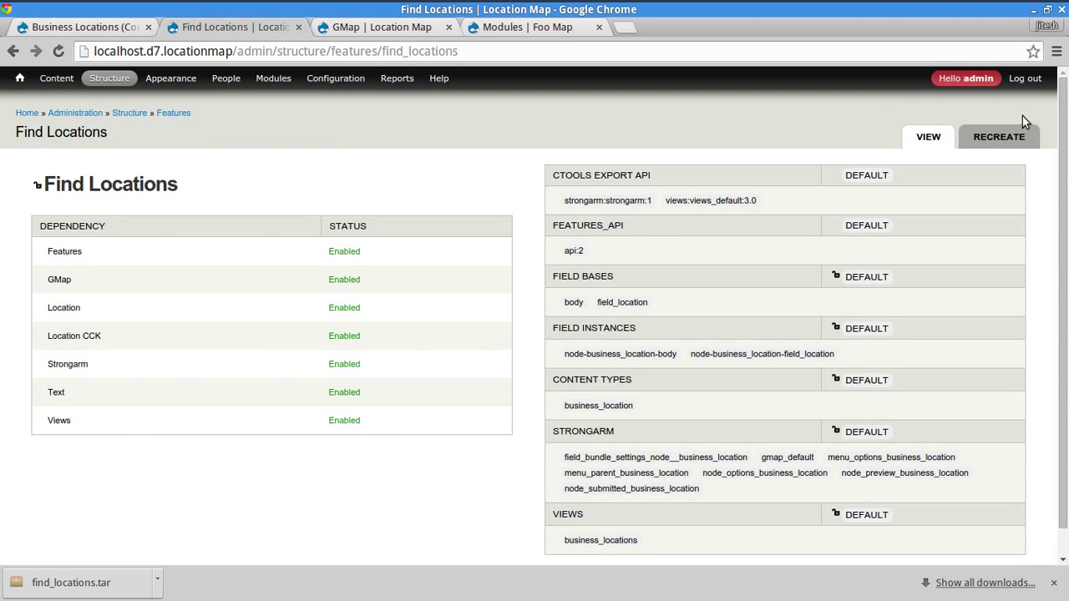
{"action": "left_click", "coordinate": [1014, 142]}
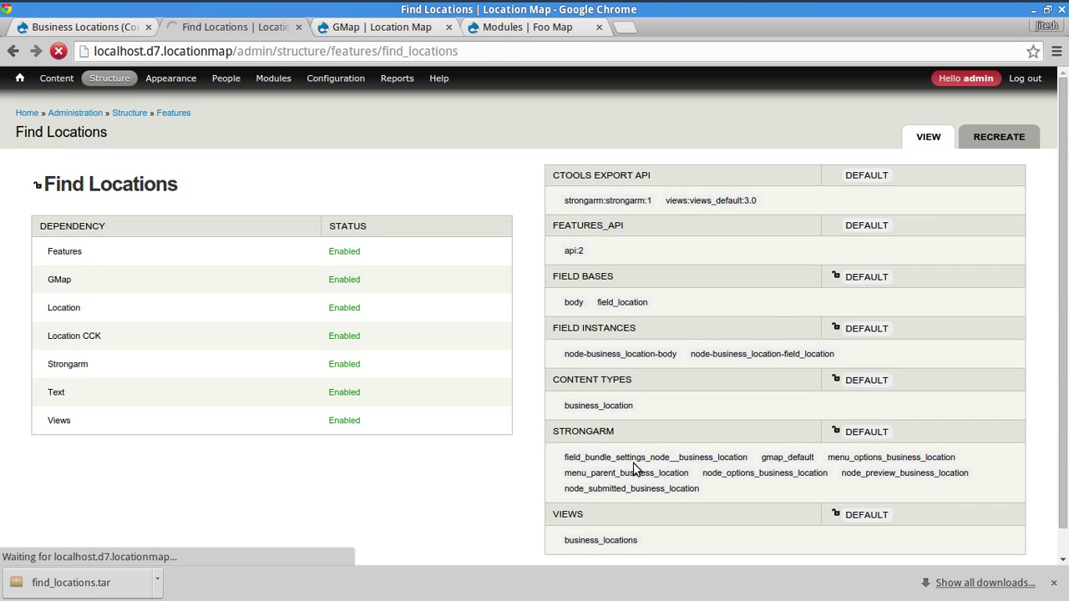
{"action": "scroll", "coordinate": [648, 420], "scroll_direction": "down", "scroll_amount": 3}
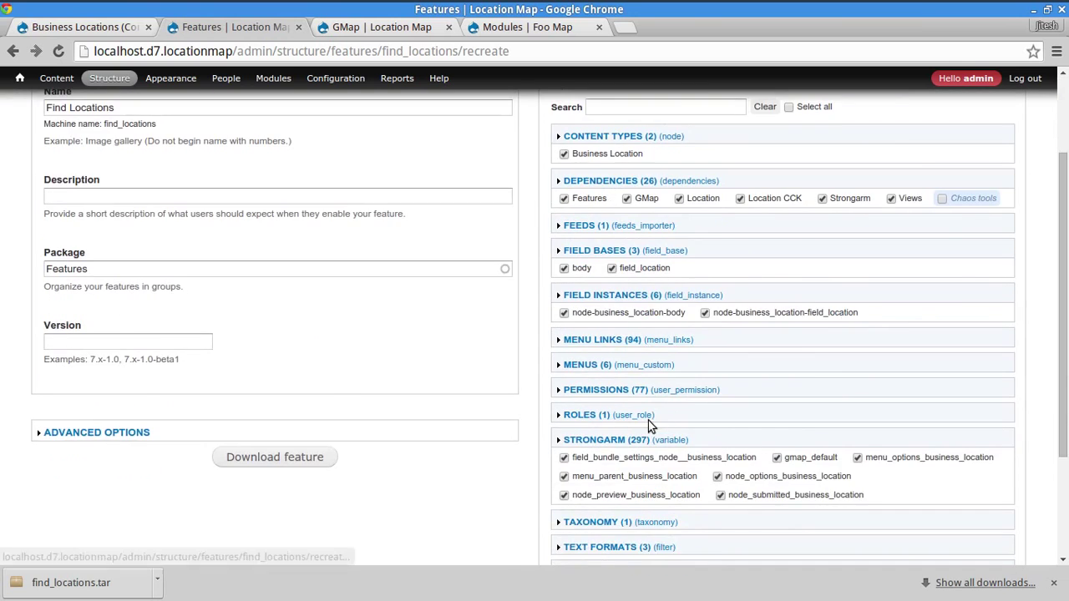
{"action": "scroll", "coordinate": [660, 422], "scroll_direction": "down", "scroll_amount": 1}
{"action": "scroll", "coordinate": [462, 489], "scroll_direction": "up", "scroll_amount": 1}
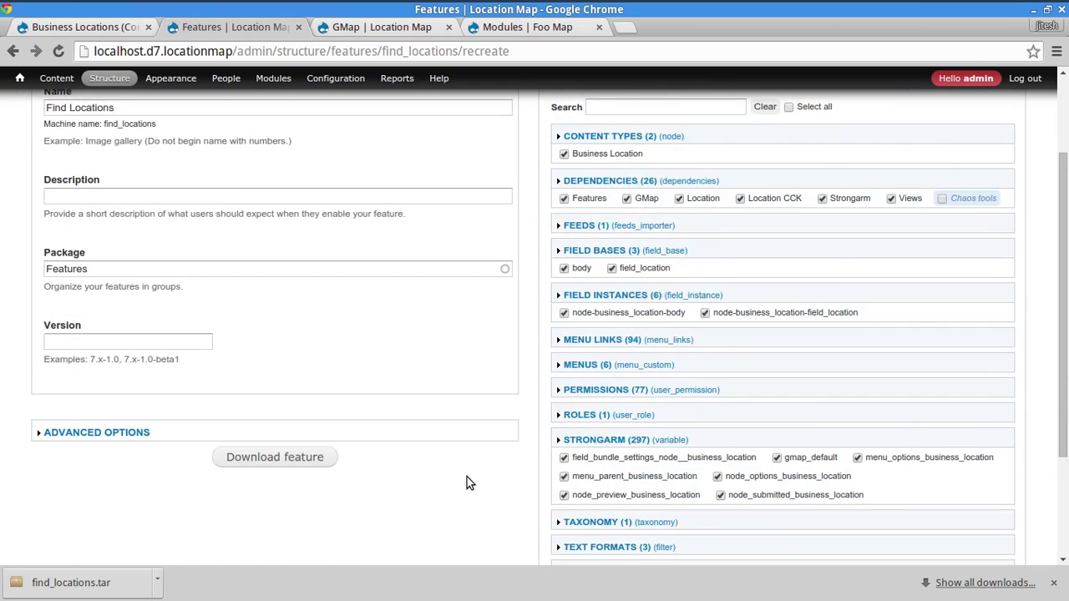
{"action": "scroll", "coordinate": [467, 480], "scroll_direction": "up", "scroll_amount": 3}
{"action": "scroll", "coordinate": [660, 426], "scroll_direction": "down", "scroll_amount": 3}
{"action": "scroll", "coordinate": [537, 460], "scroll_direction": "down", "scroll_amount": 4}
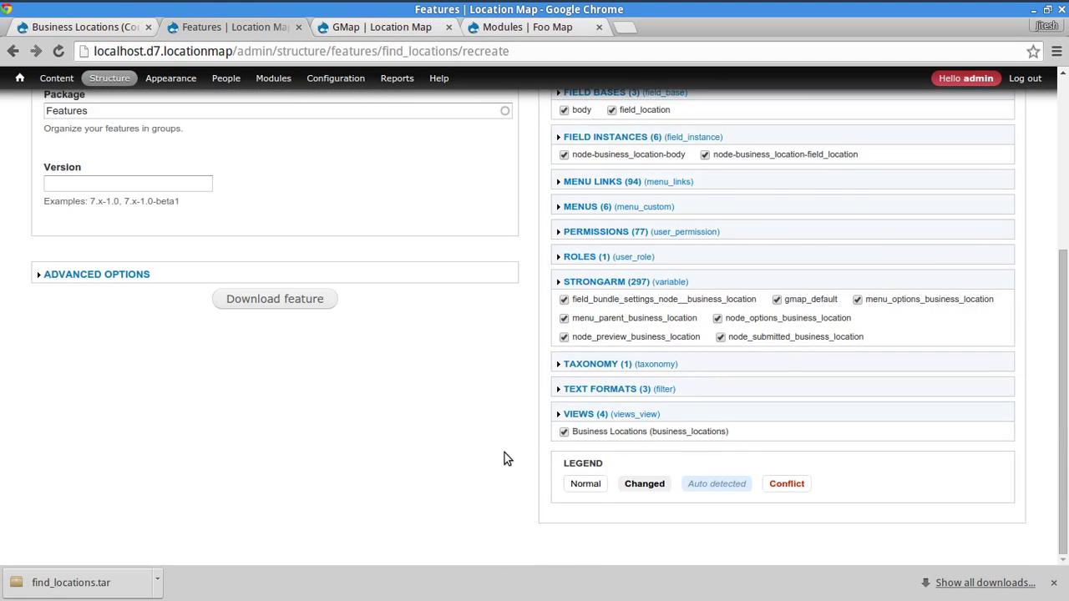
{"action": "scroll", "coordinate": [504, 458], "scroll_direction": "up", "scroll_amount": 3}
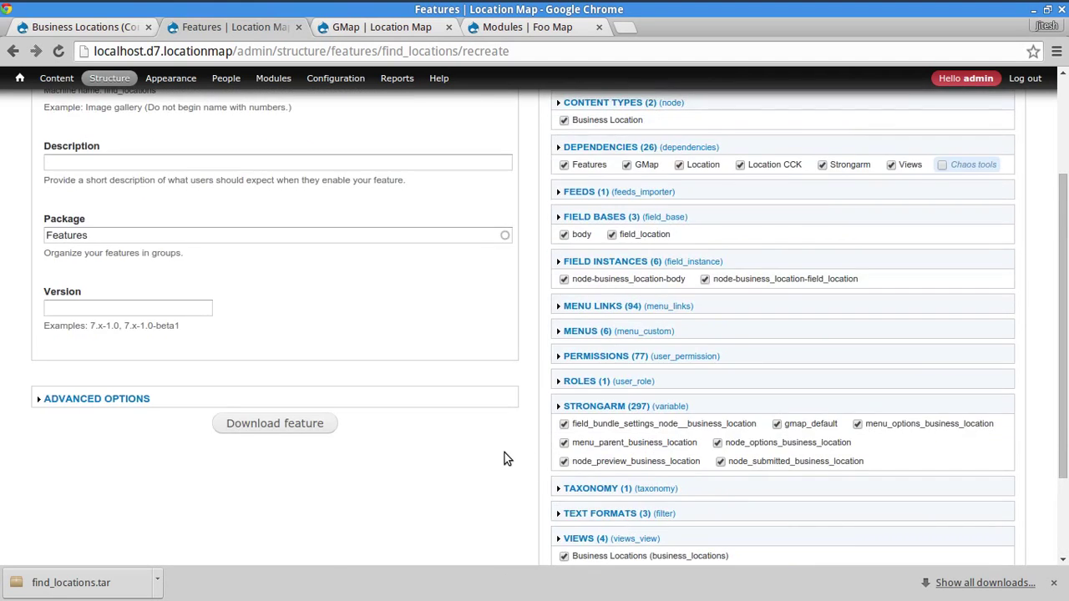
{"action": "scroll", "coordinate": [505, 458], "scroll_direction": "up", "scroll_amount": 3}
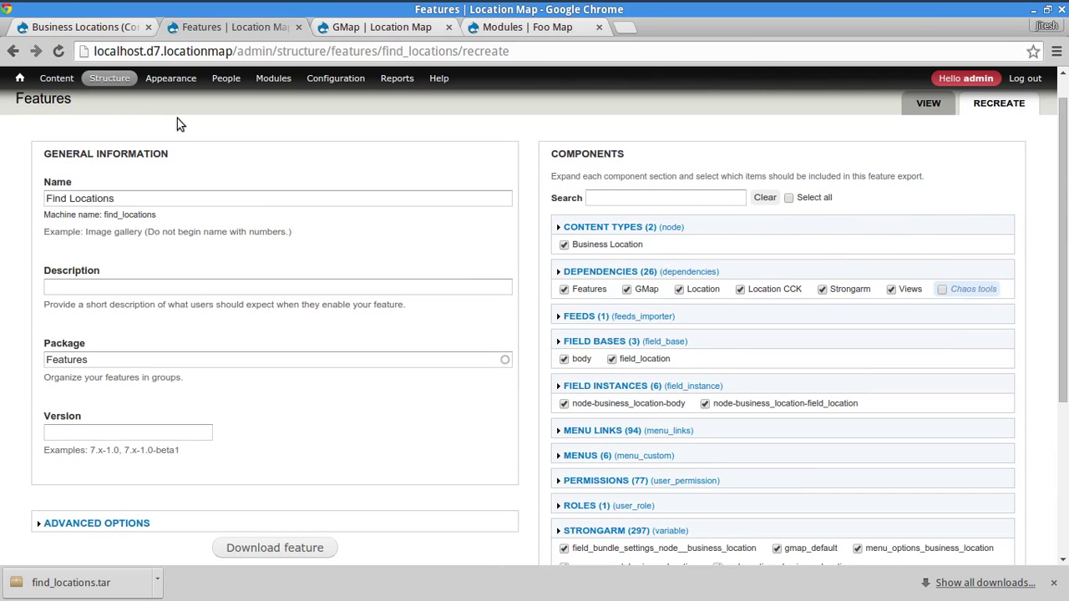
{"action": "scroll", "coordinate": [622, 413], "scroll_direction": "down", "scroll_amount": 1}
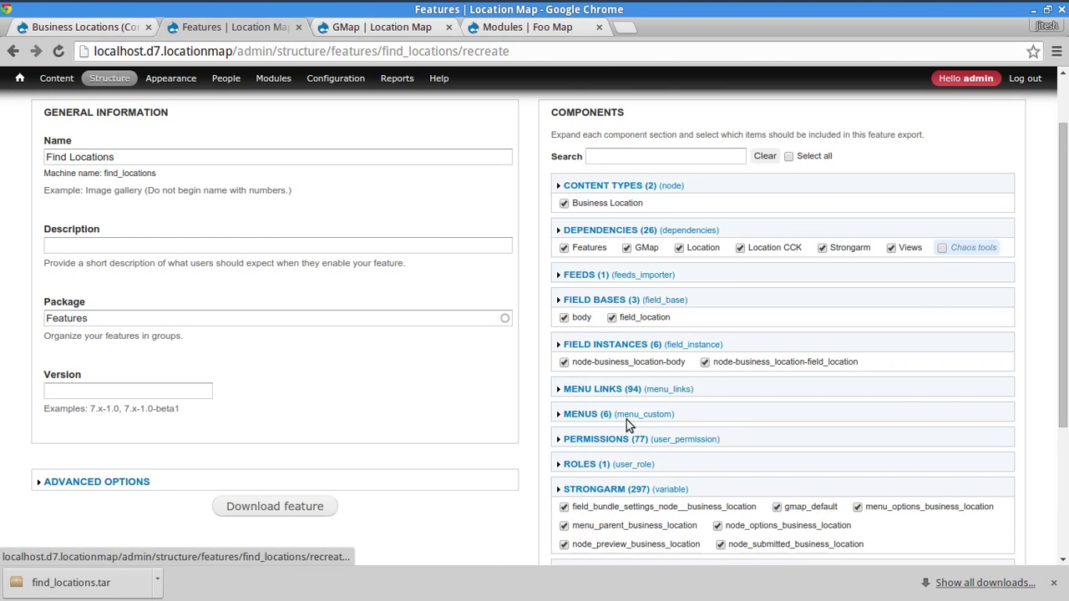
- Add the business_location_csv_importer feed and generate the feature to /tmp/find_locations
{"action": "left_click", "coordinate": [590, 276]}
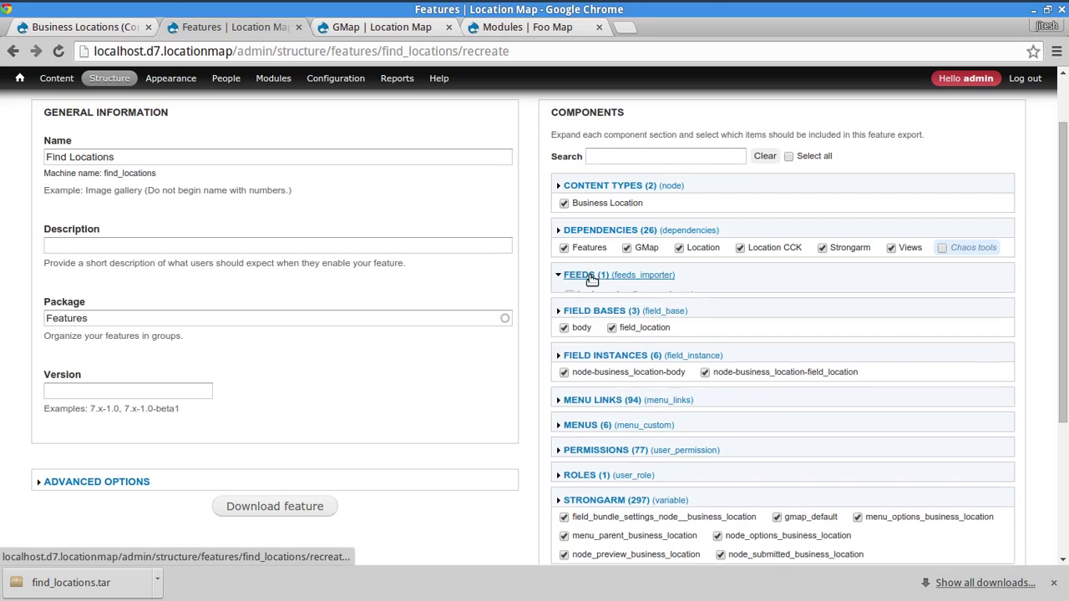
{"action": "left_click", "coordinate": [588, 296]}
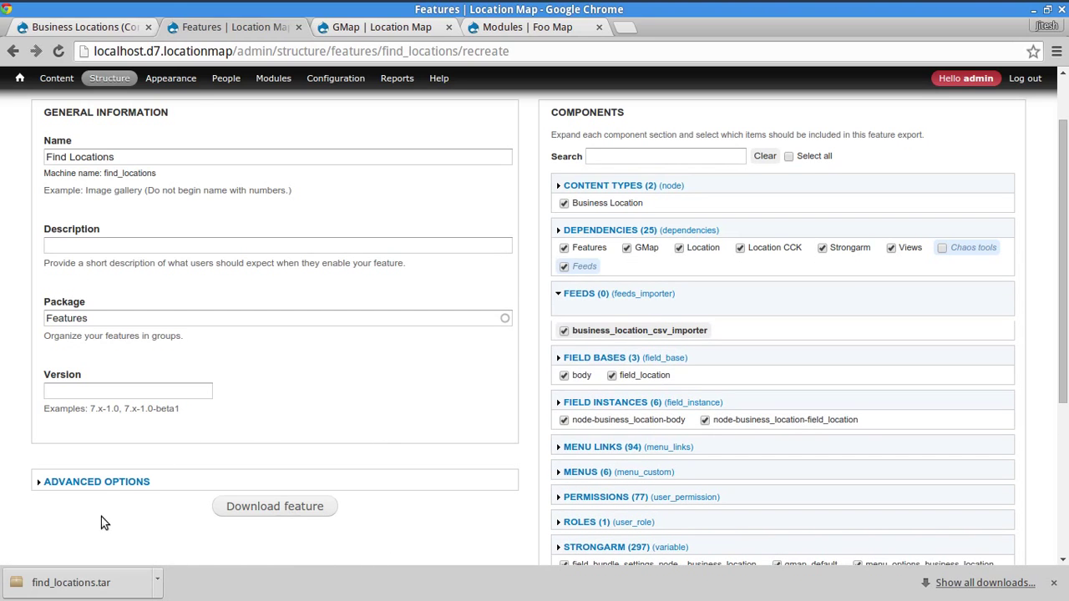
{"action": "scroll", "coordinate": [100, 523], "scroll_direction": "down", "scroll_amount": 3}
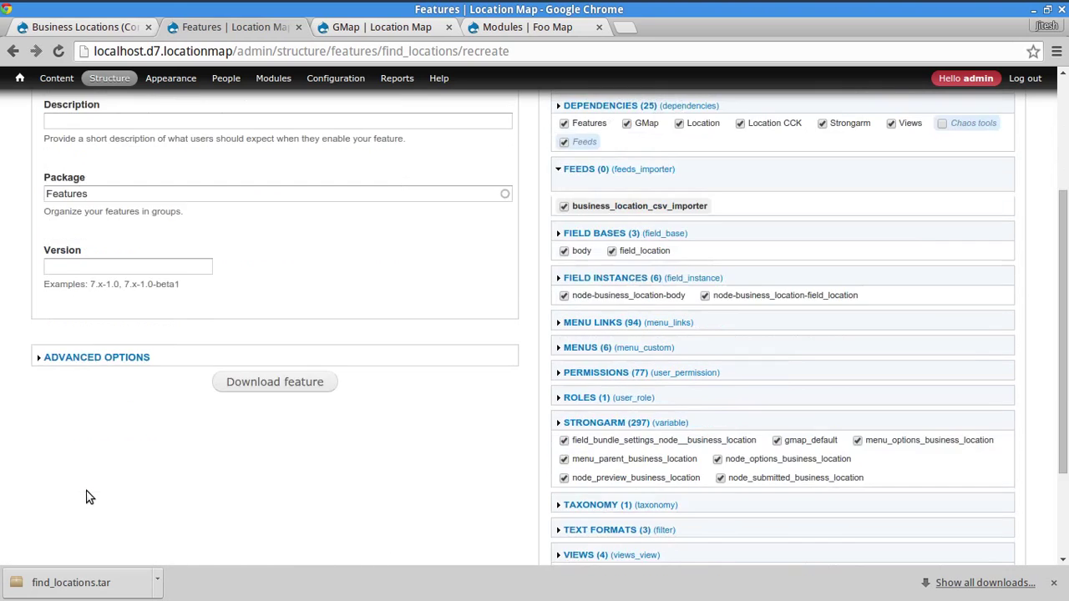
{"action": "left_click", "coordinate": [96, 357]}
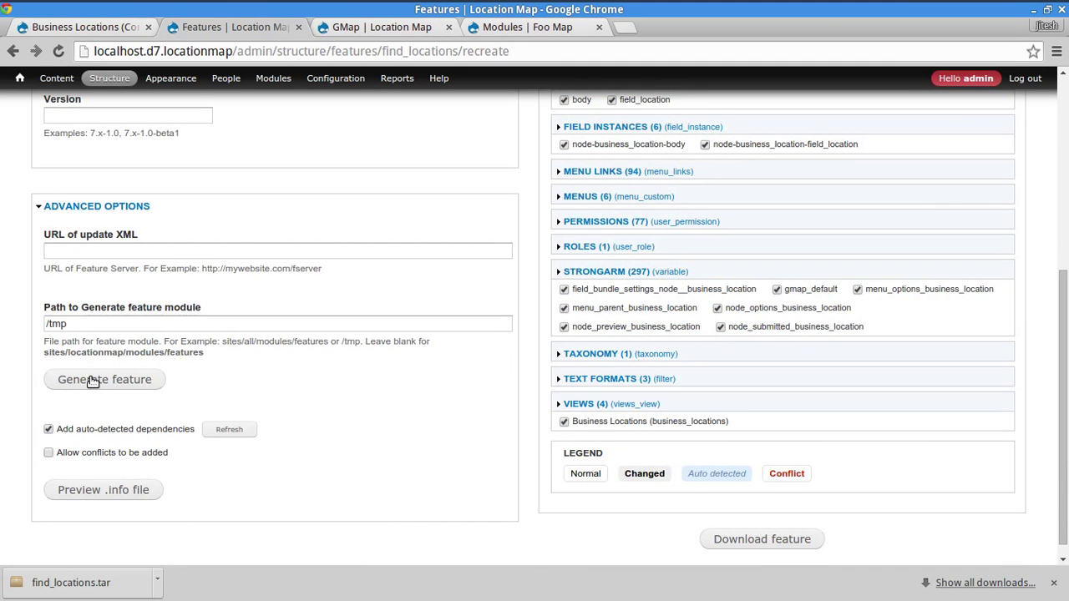
{"action": "left_click", "coordinate": [91, 381]}
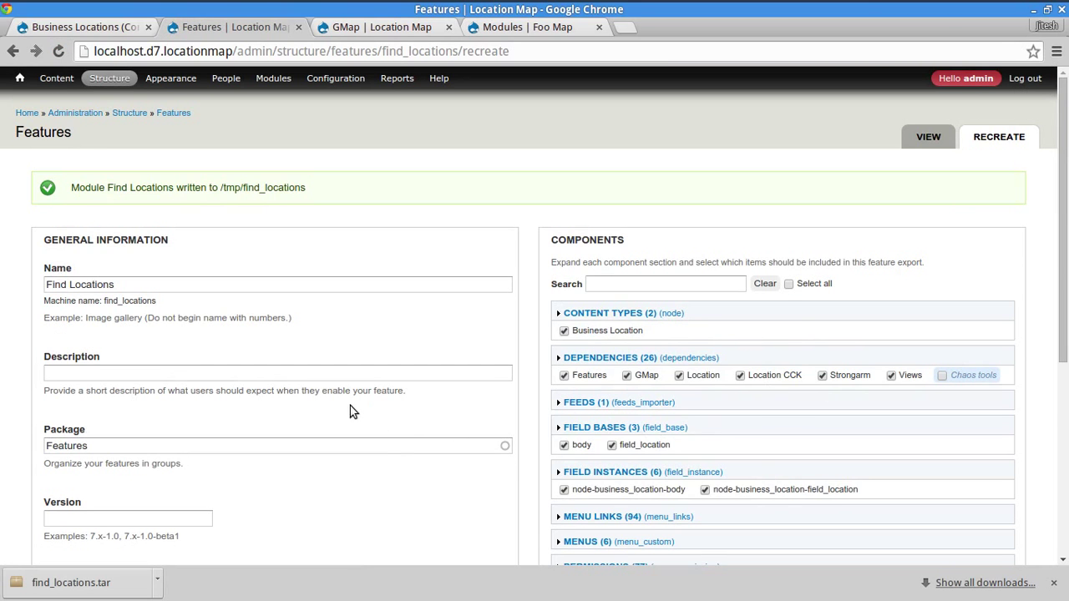
- Add Feeds and Location Feeds as dependencies of the Find Locations feature
{"action": "scroll", "coordinate": [361, 401], "scroll_direction": "down", "scroll_amount": 2}
{"action": "left_click", "coordinate": [618, 274]}
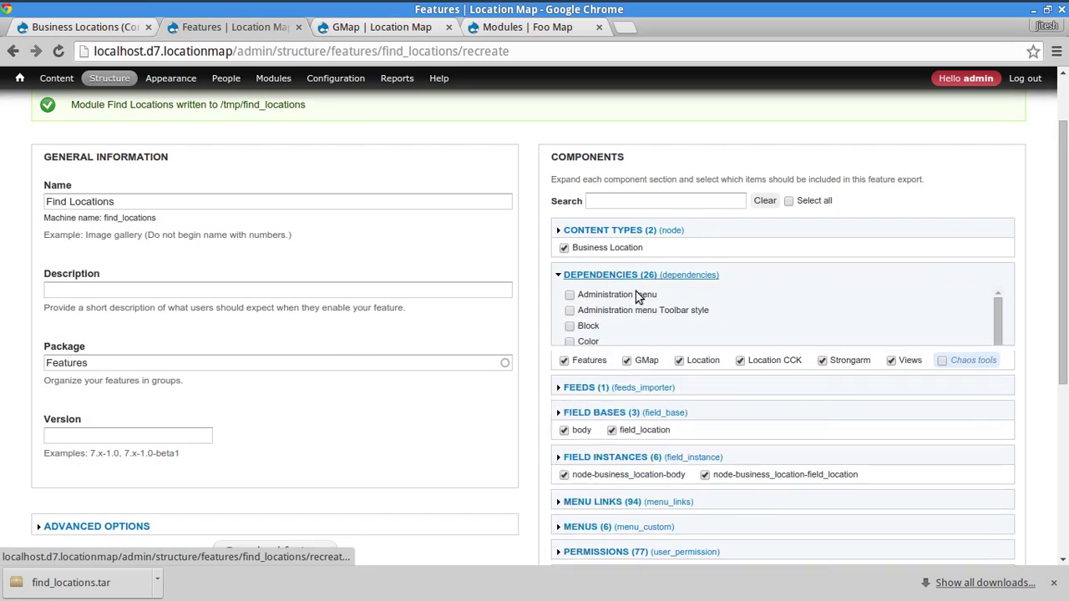
{"action": "scroll", "coordinate": [744, 404], "scroll_direction": "down", "scroll_amount": 1}
{"action": "scroll", "coordinate": [746, 405], "scroll_direction": "down", "scroll_amount": 1}
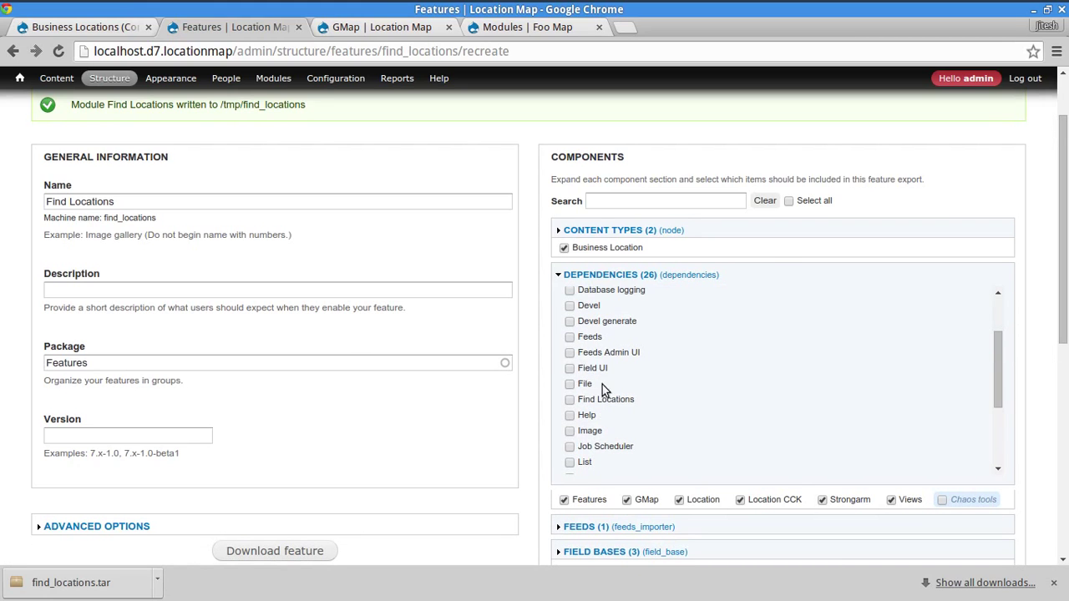
{"action": "left_click", "coordinate": [588, 338]}
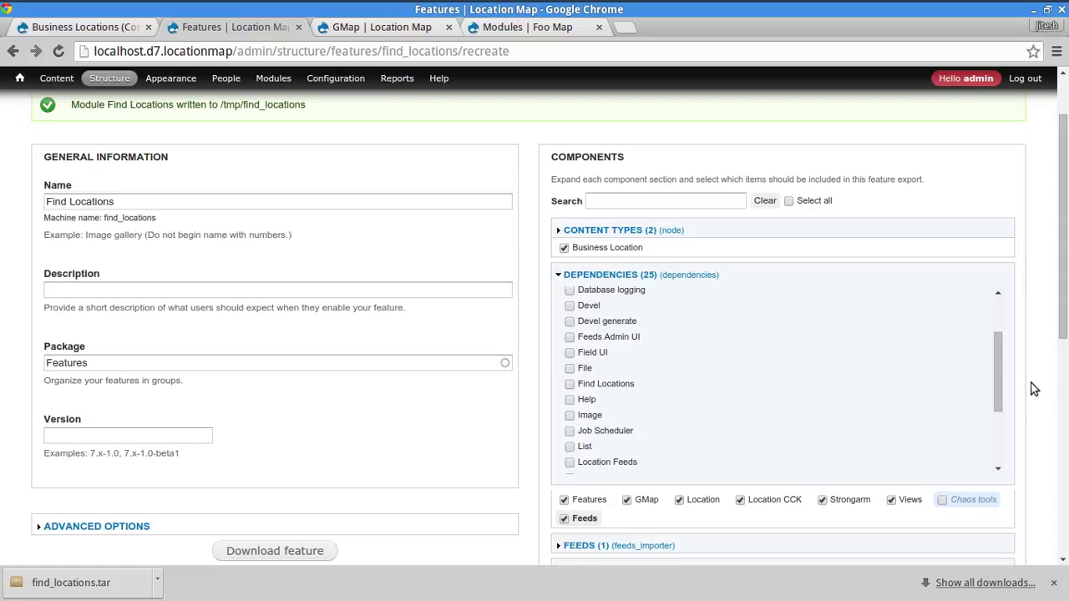
{"action": "left_click", "coordinate": [617, 466]}
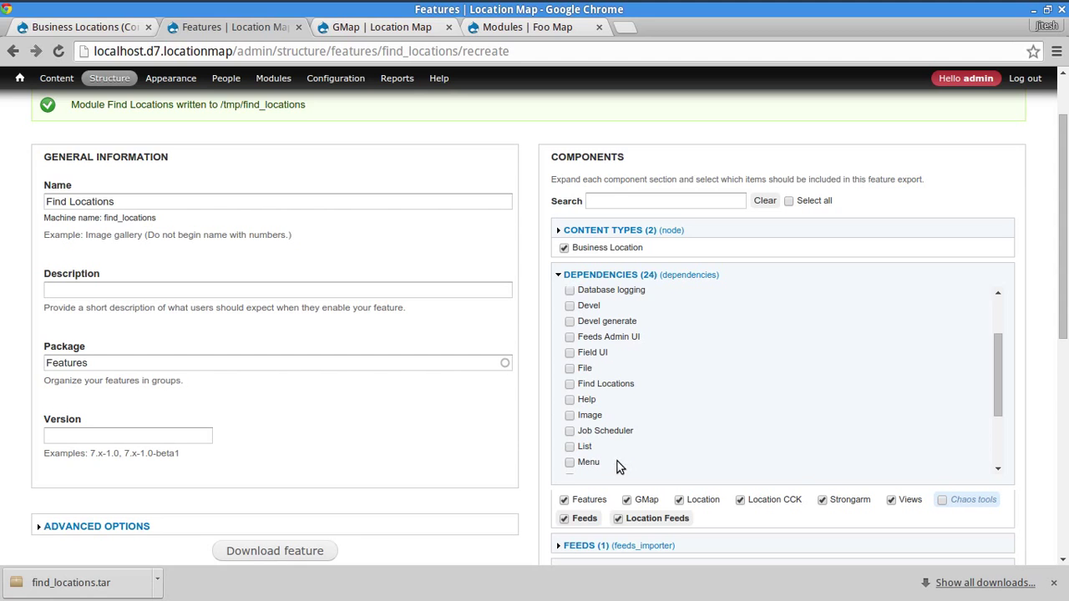
- Regenerate the Find Locations feature module into /tmp/find_locations
{"action": "scroll", "coordinate": [359, 484], "scroll_direction": "down", "scroll_amount": 3}
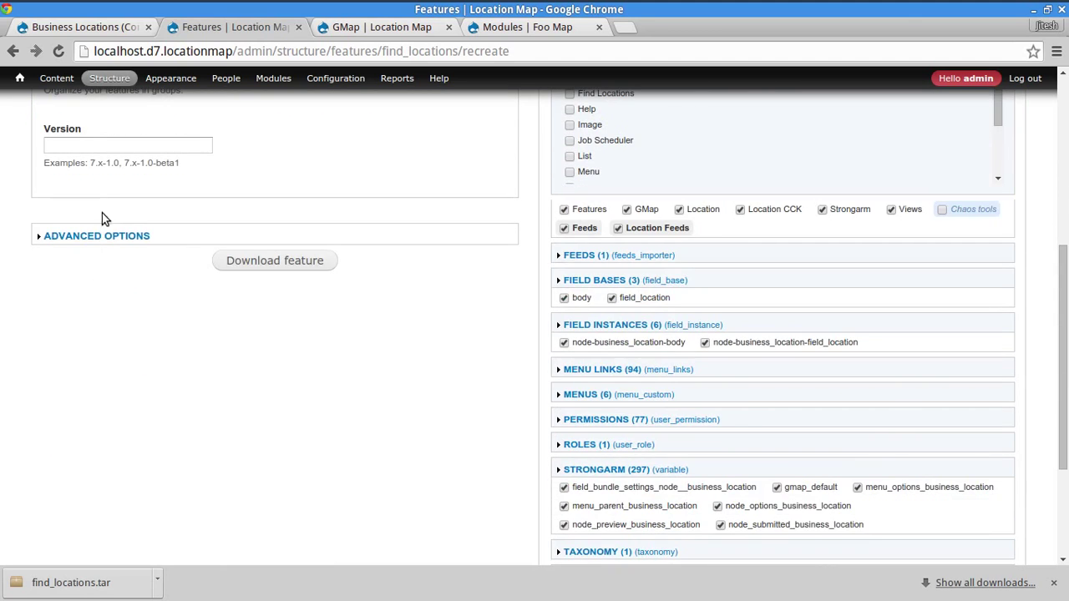
{"action": "left_click", "coordinate": [67, 236]}
{"action": "left_click", "coordinate": [83, 380]}
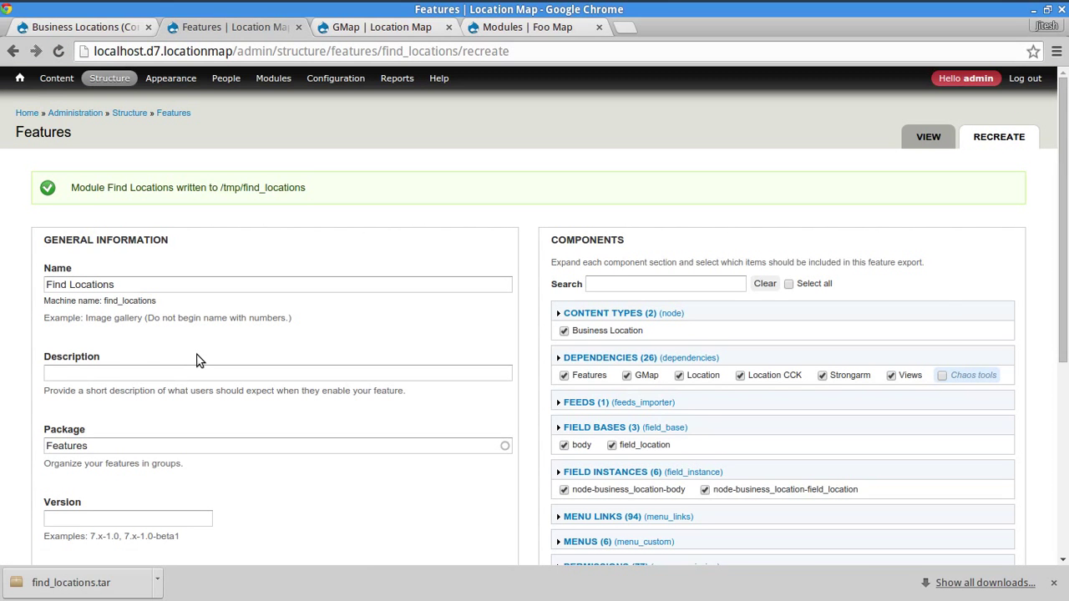
- Replace modules/features/find_locations with the freshly generated copy from /tmp
{"action": "key", "text": "alt+Tab"}
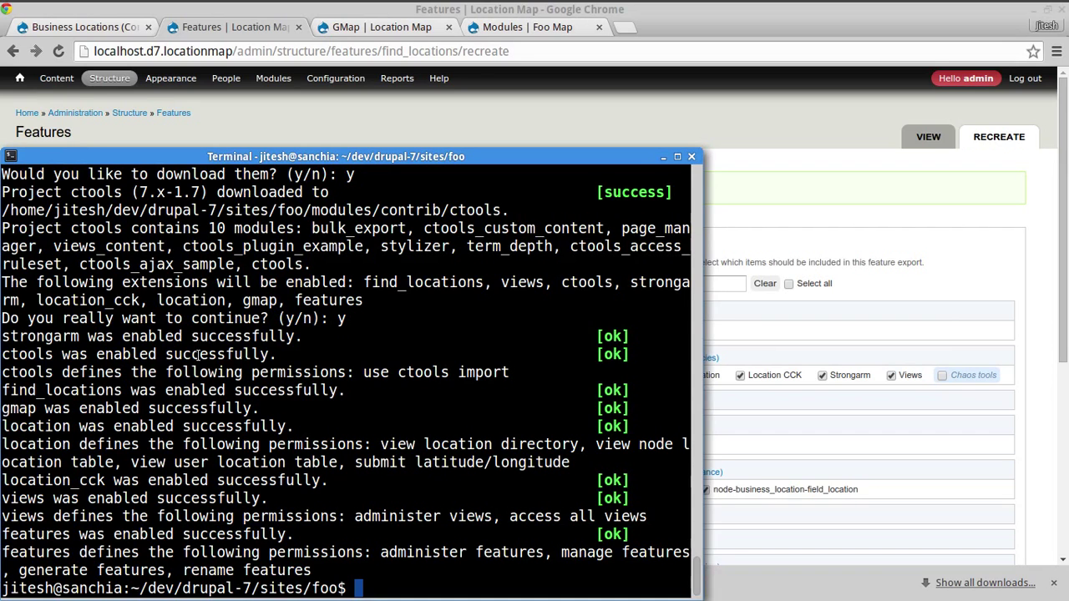
{"action": "type", "text": "rm -rf modules/f"}
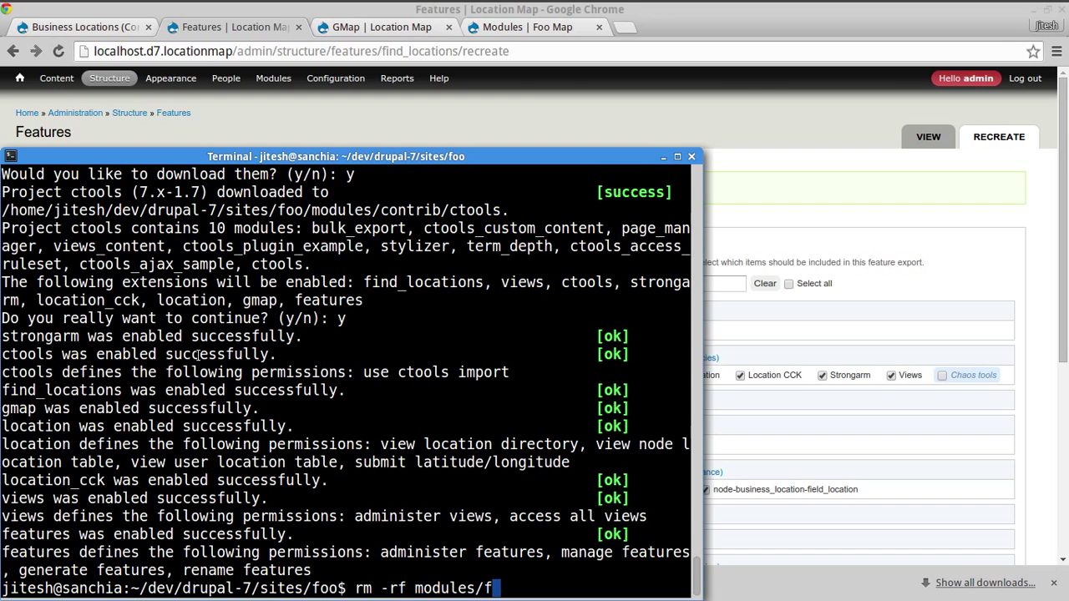
{"action": "key", "text": "Tab"}
{"action": "type", "text": "f"}
{"action": "key", "text": "Tab"}
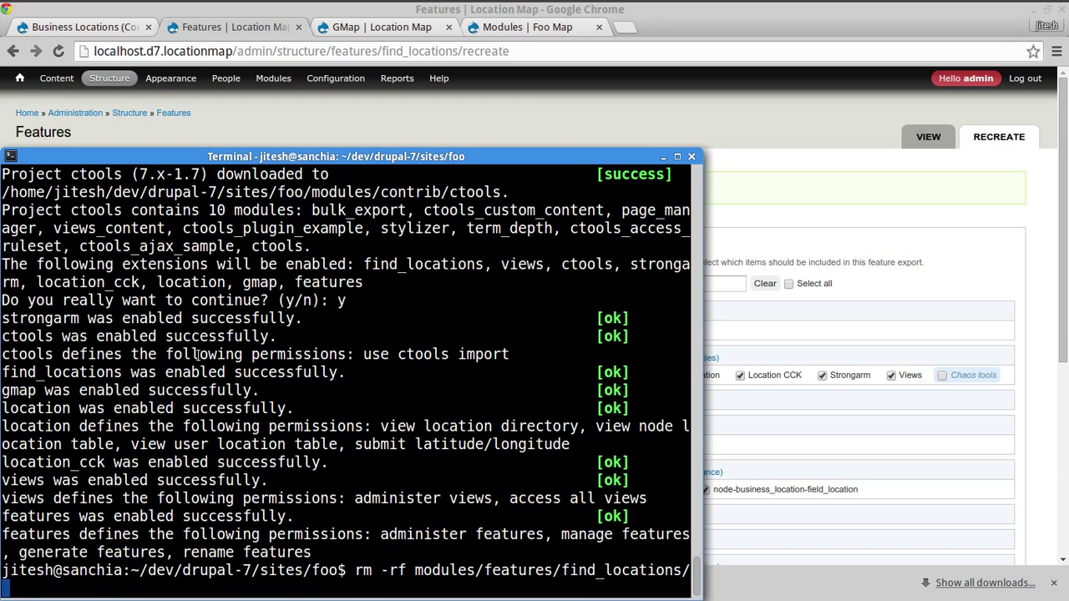
{"action": "key", "text": "Return"}
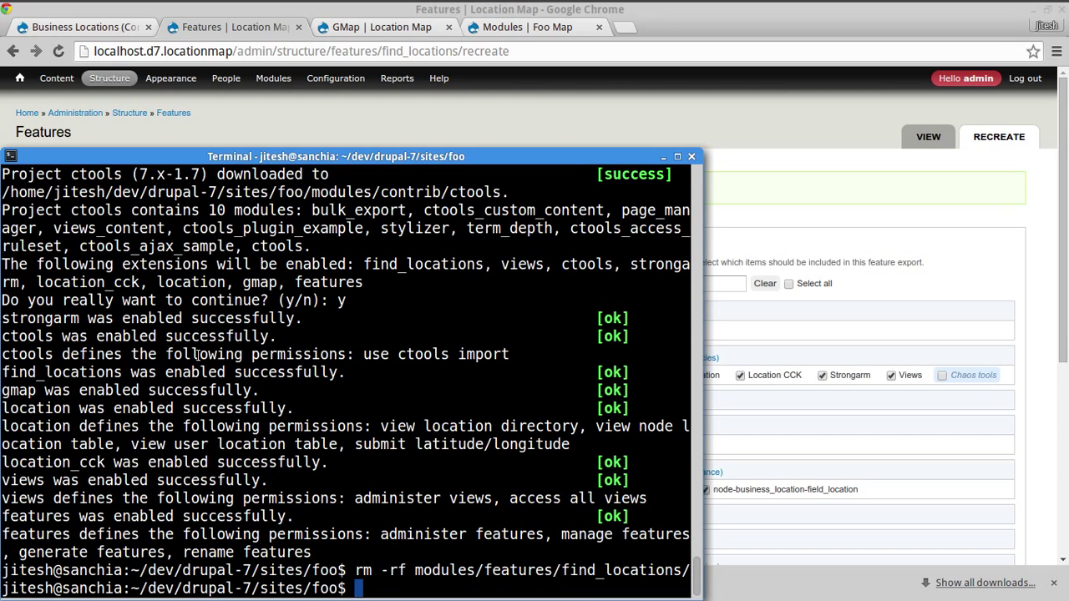
{"action": "key", "text": "ctrl+r"}
{"action": "type", "text": "cp-"}
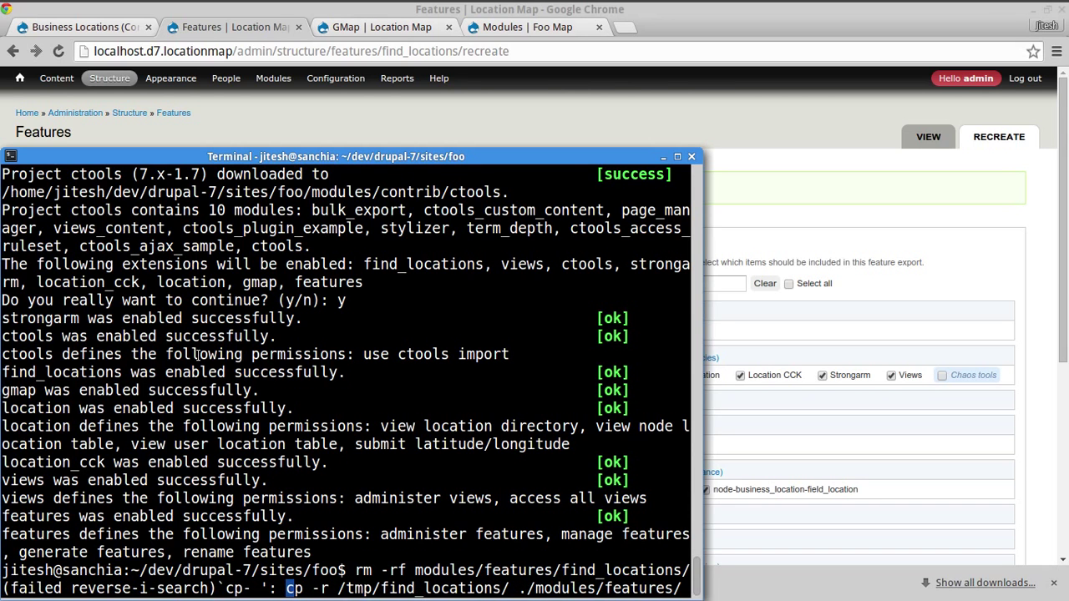
{"action": "key", "text": "Return"}
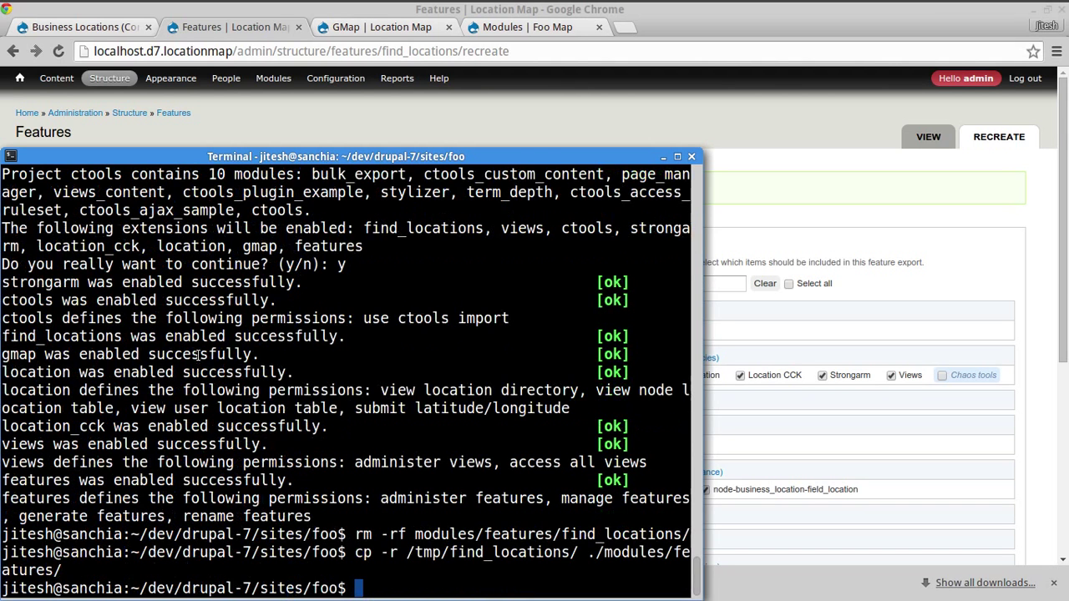
- Disable and then re-enable find_locations with drush -y dis and drush -y en
{"action": "type", "text": "drush -y "}
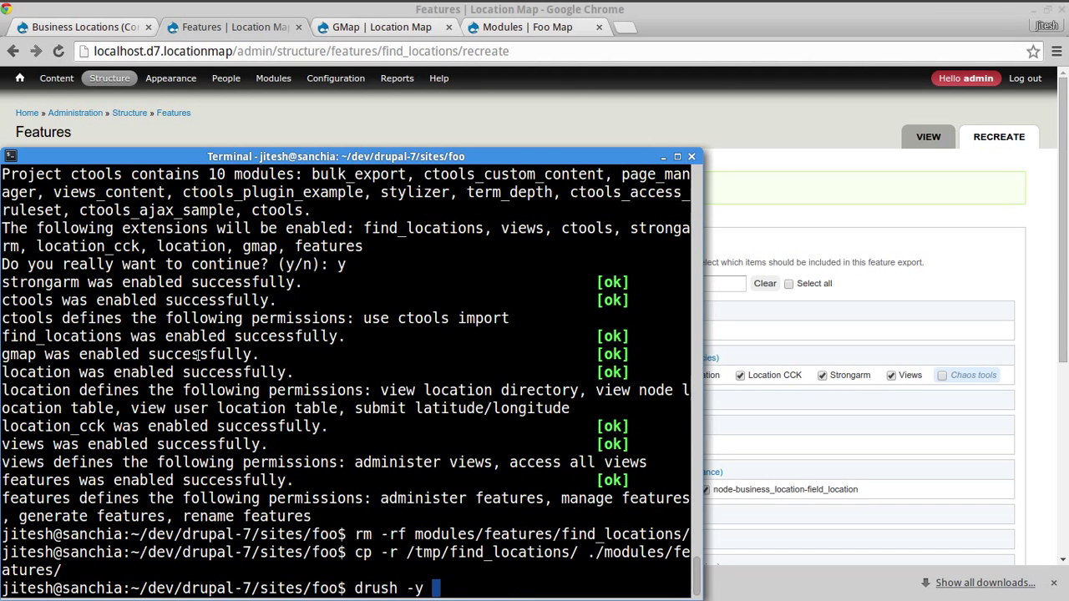
{"action": "type", "text": "dis find_l"}
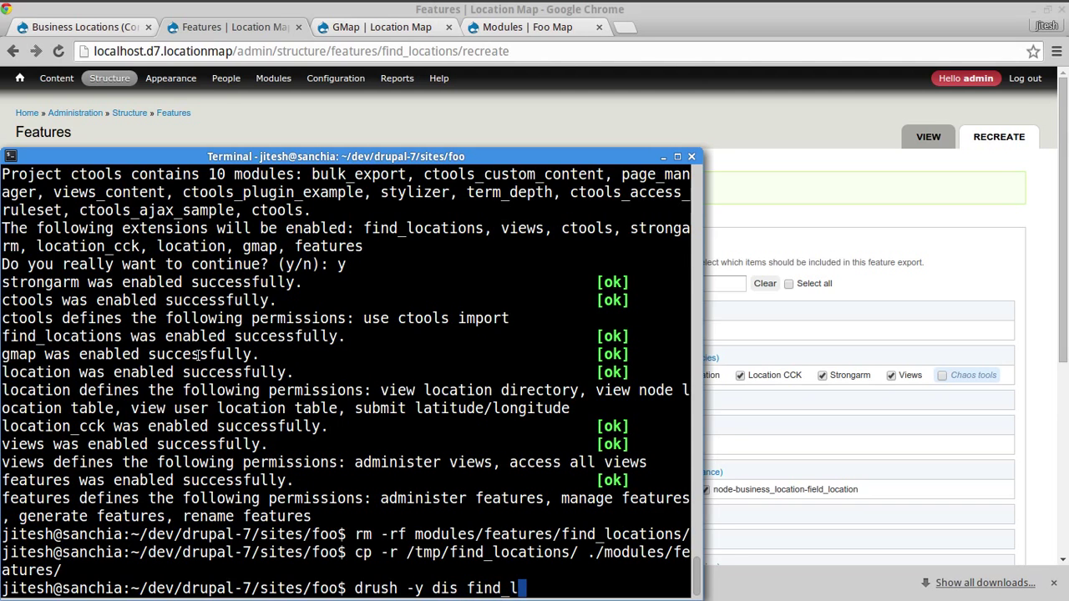
{"action": "type", "text": "ocations"}
{"action": "key", "text": "Return"}
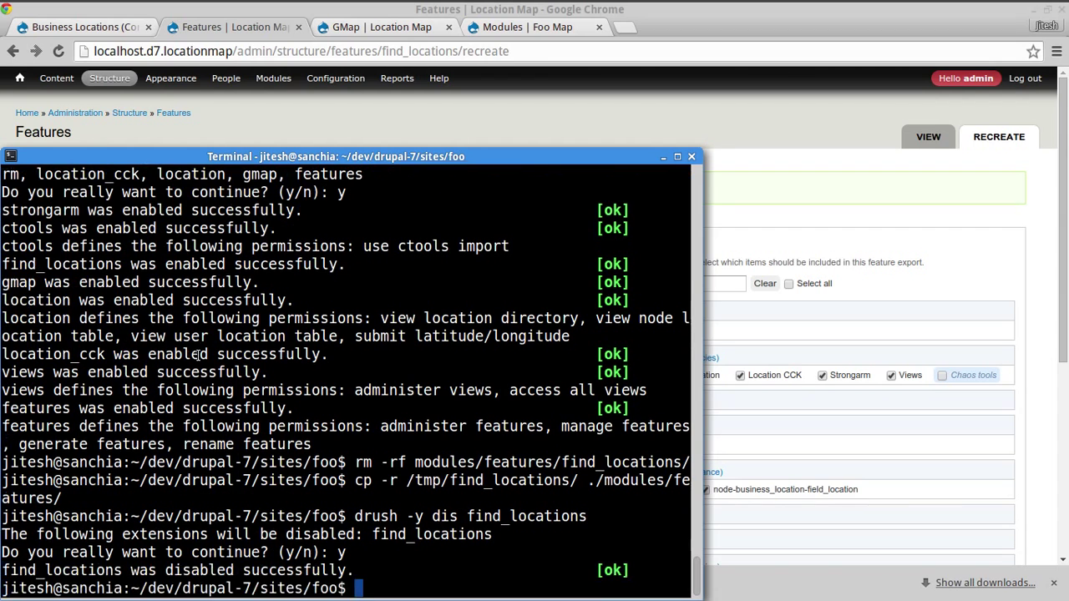
{"action": "key", "text": "Up"}
{"action": "key", "text": "ctrl+Left"}
{"action": "key", "text": "ctrl+Left"}
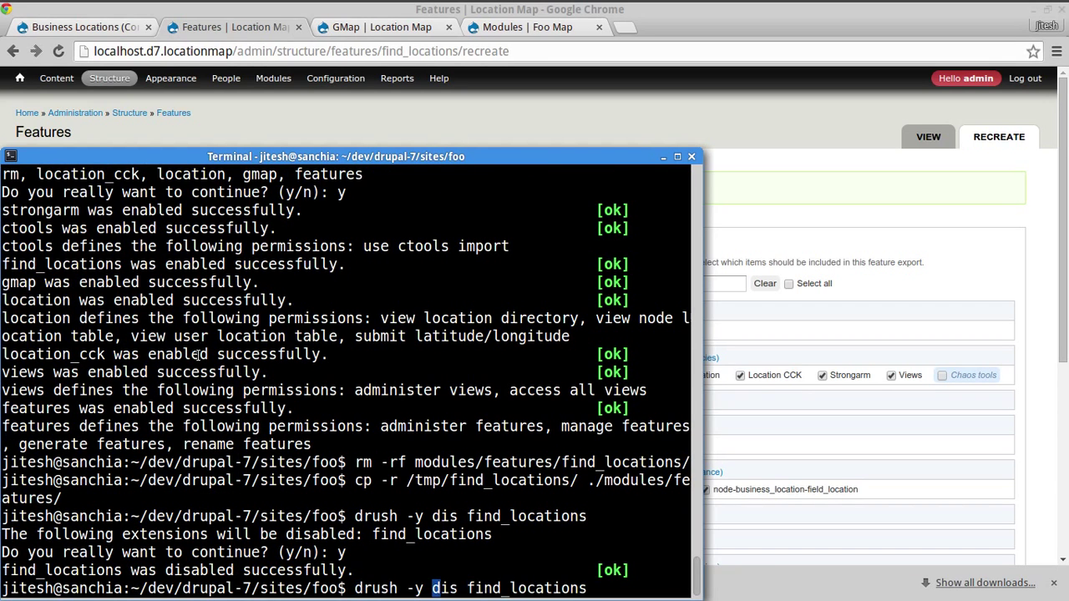
{"action": "key", "text": "Delete"}
{"action": "key", "text": "Delete"}
{"action": "key", "text": "Delete"}
{"action": "type", "text": "en"}
{"action": "key", "text": "Return"}
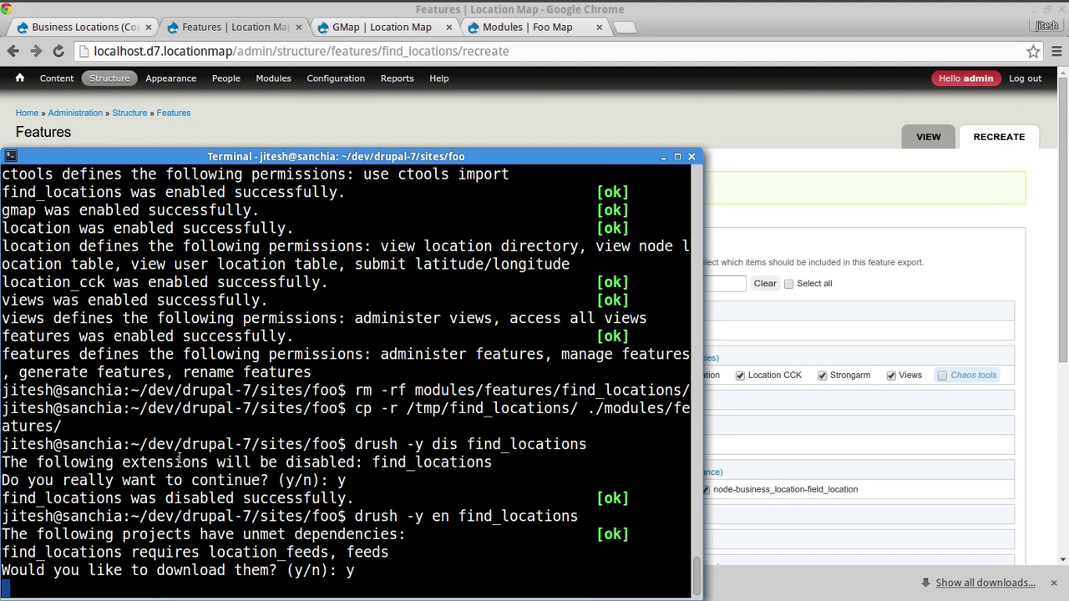
- Review the location_feeds and feeds dependencies Drush downloaded, then return to the browser
{"action": "double_click", "coordinate": [264, 551]}
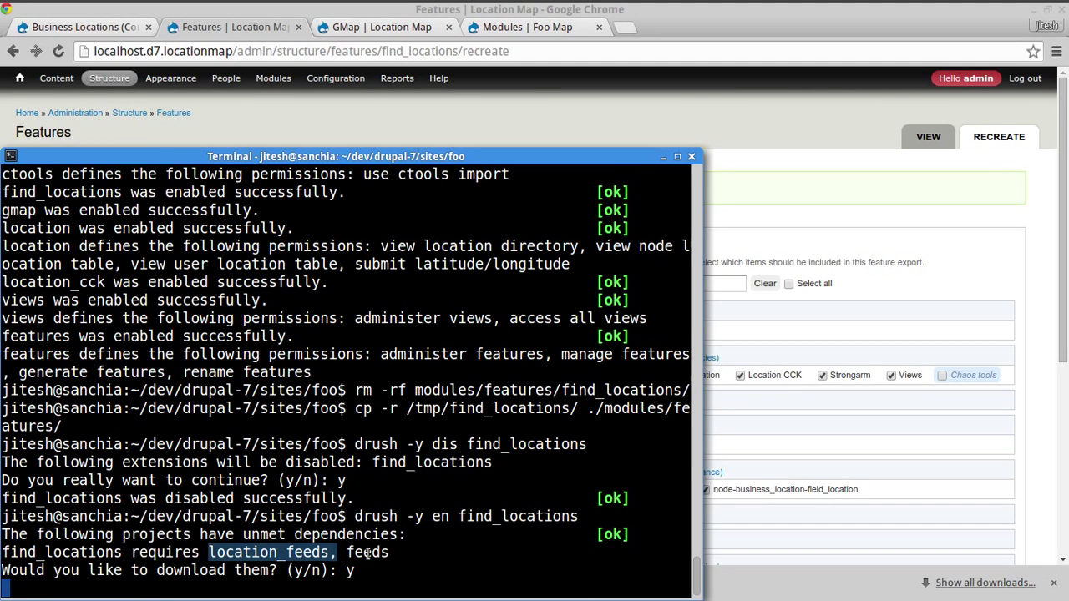
{"action": "double_click", "coordinate": [367, 551]}
{"action": "left_click", "coordinate": [247, 440]}
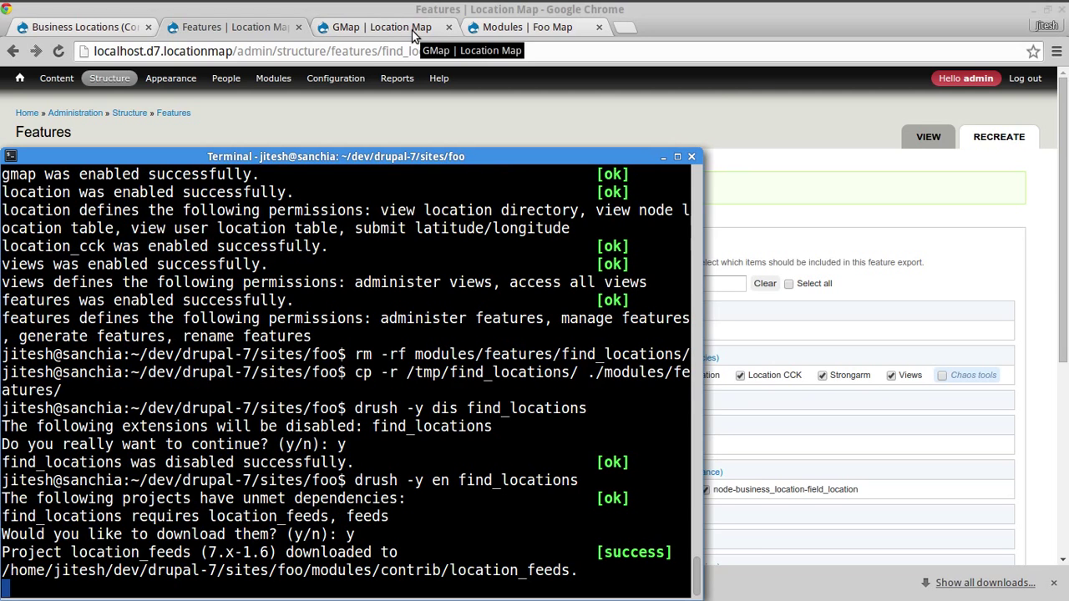
{"action": "left_click", "coordinate": [501, 28]}
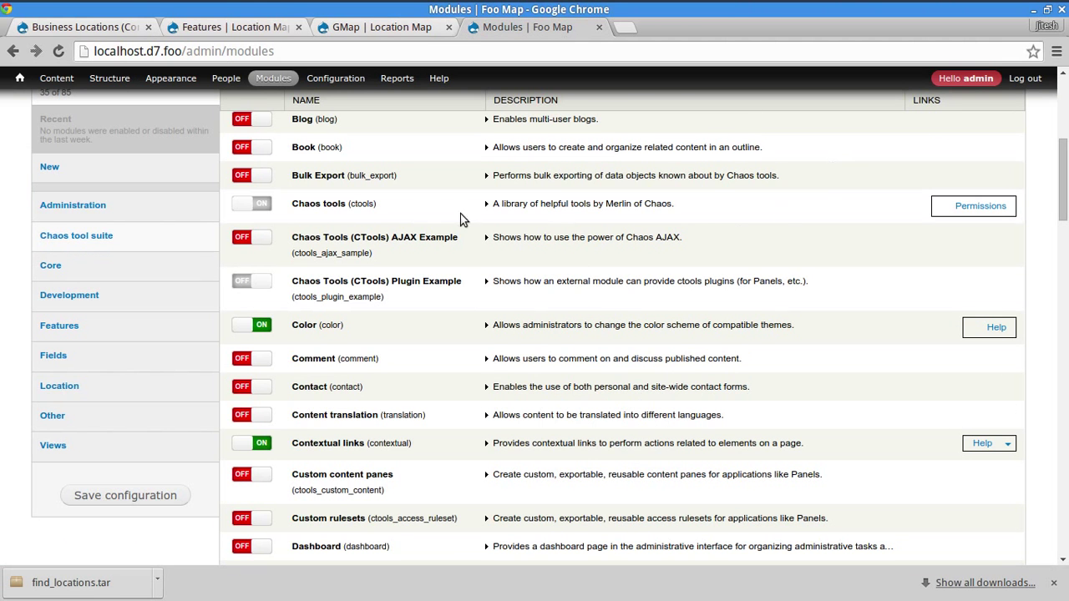
- Reload the Foo Map front page and check the still-empty Import page
{"action": "mouse_move", "coordinate": [19, 78]}
{"action": "left_click", "coordinate": [38, 112]}
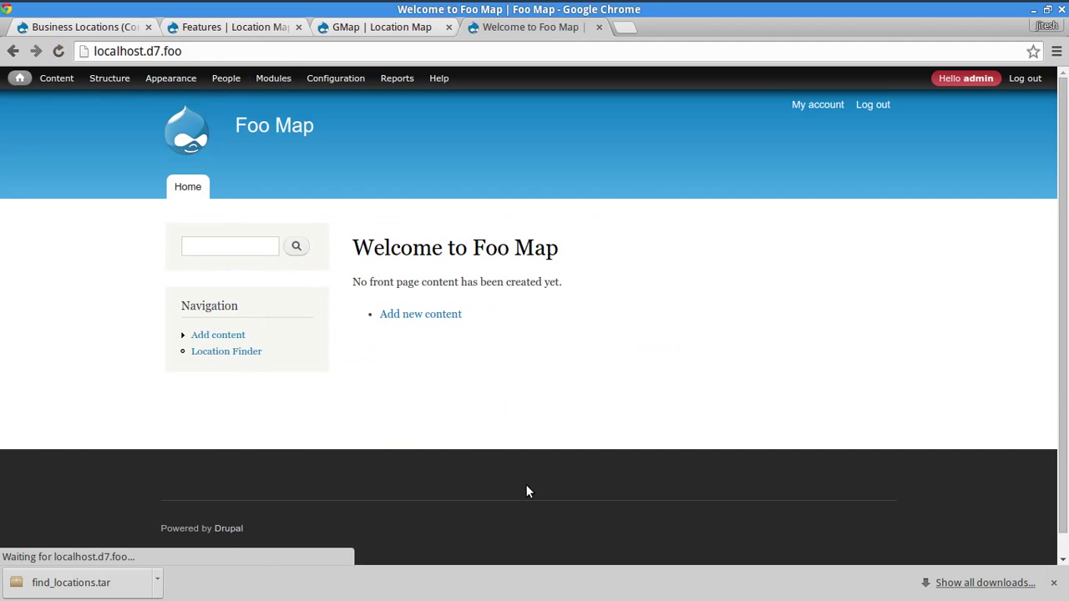
{"action": "key", "text": "alt+Tab"}
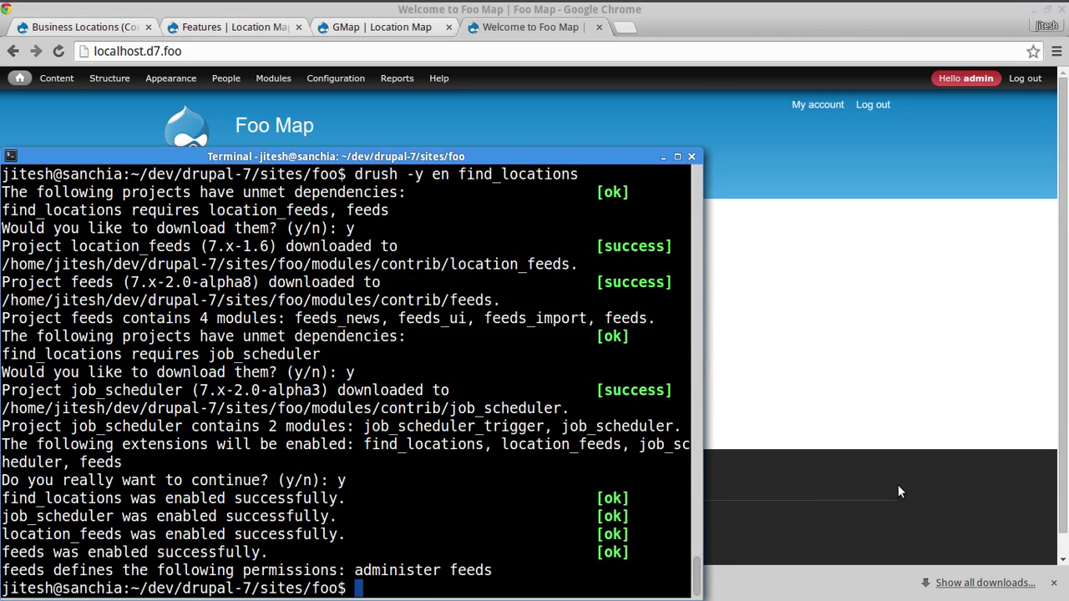
{"action": "left_click", "coordinate": [898, 491]}
{"action": "left_click", "coordinate": [59, 51]}
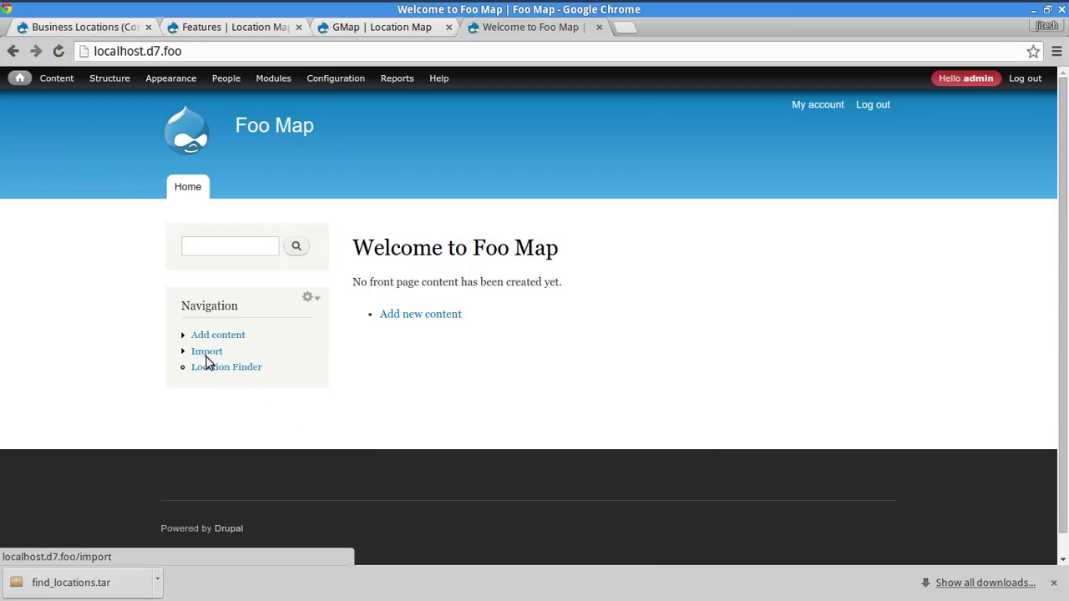
{"action": "left_click", "coordinate": [206, 352]}
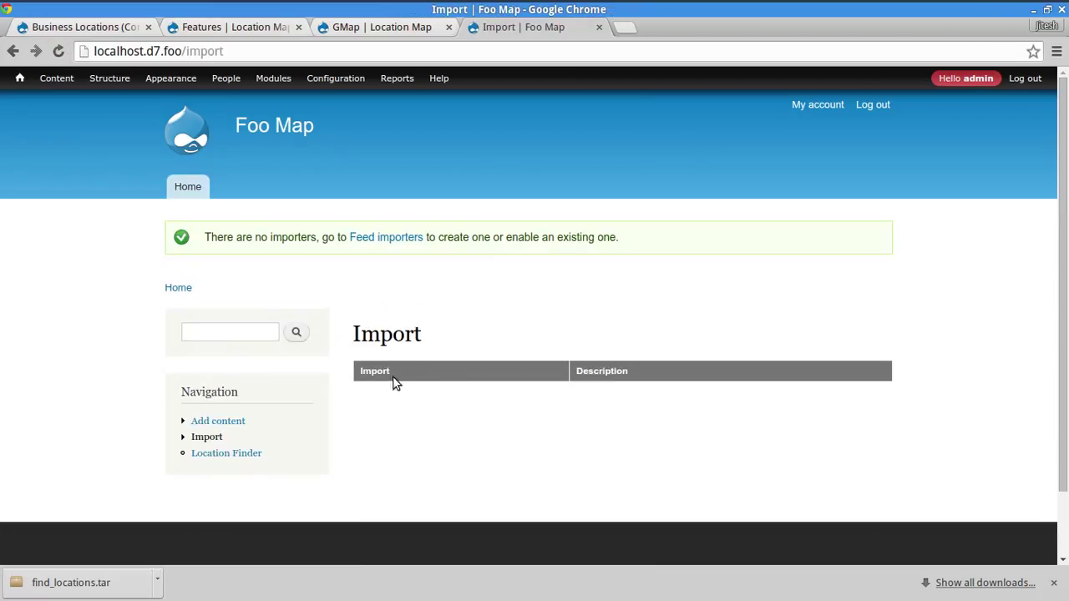
{"action": "left_click_drag", "start_coordinate": [384, 374], "coordinate": [275, 377]}
{"action": "left_click", "coordinate": [269, 375]}
- Check the Feed importers page, which shows No importers available
{"action": "left_click", "coordinate": [371, 240]}
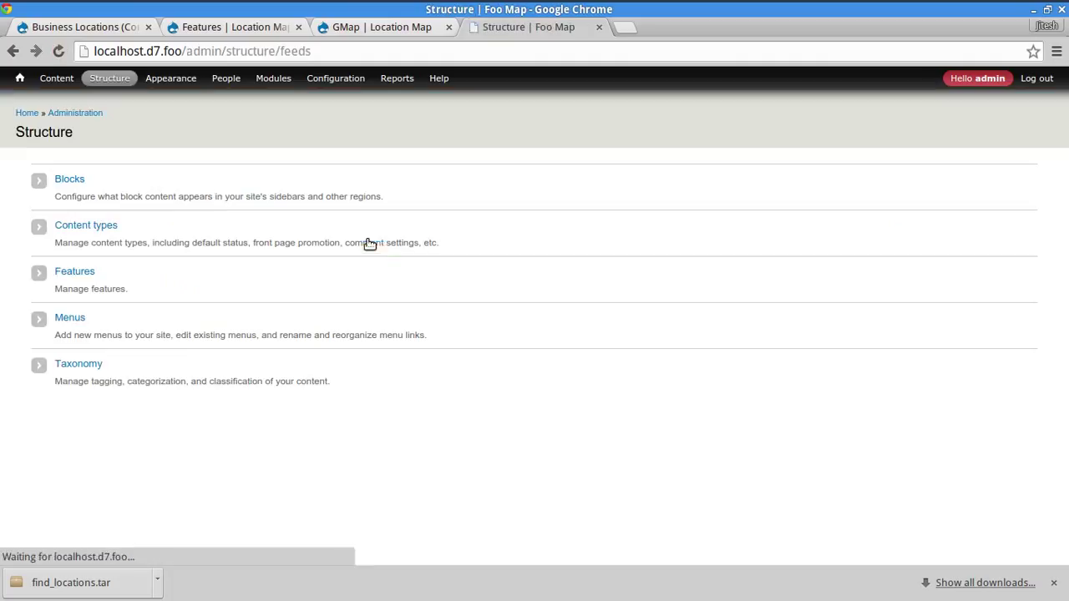
{"action": "left_click", "coordinate": [12, 51]}
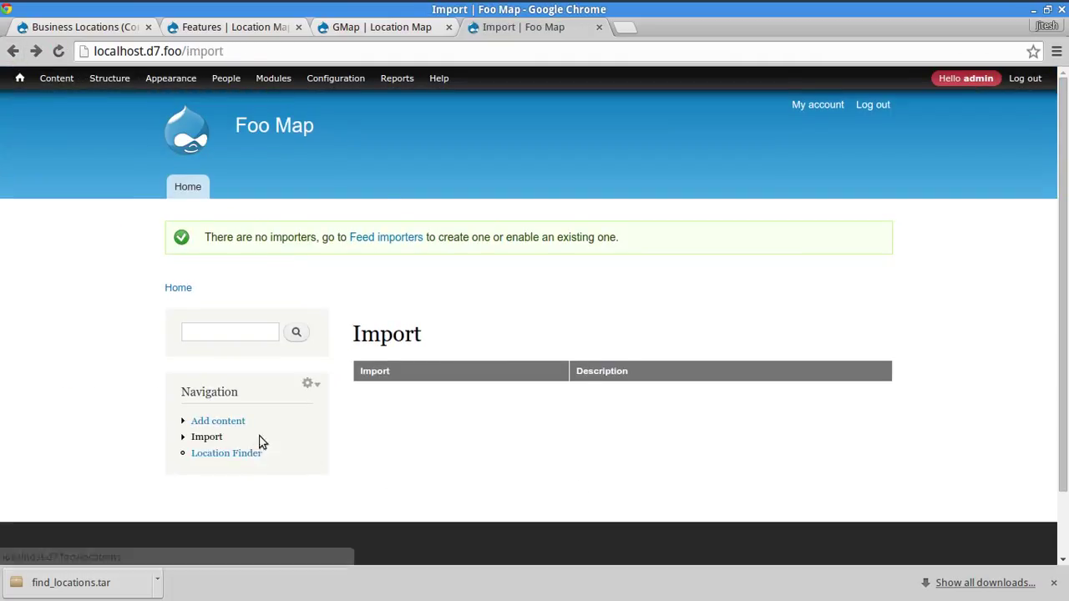
{"action": "left_click", "coordinate": [262, 25]}
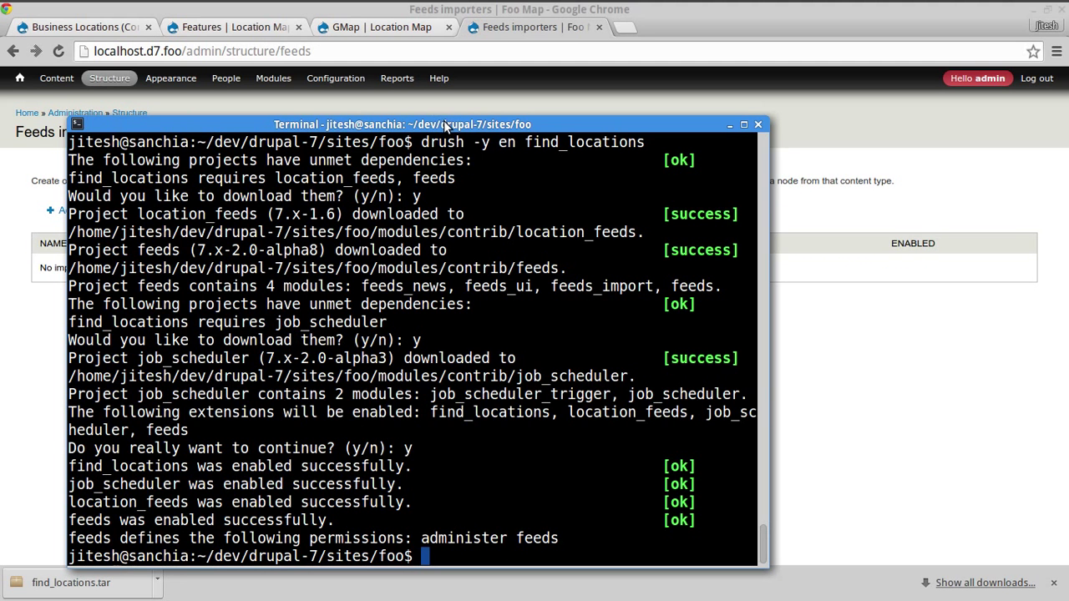
{"action": "left_click_drag", "start_coordinate": [449, 124], "coordinate": [644, 107]}
{"action": "left_click", "coordinate": [213, 306]}
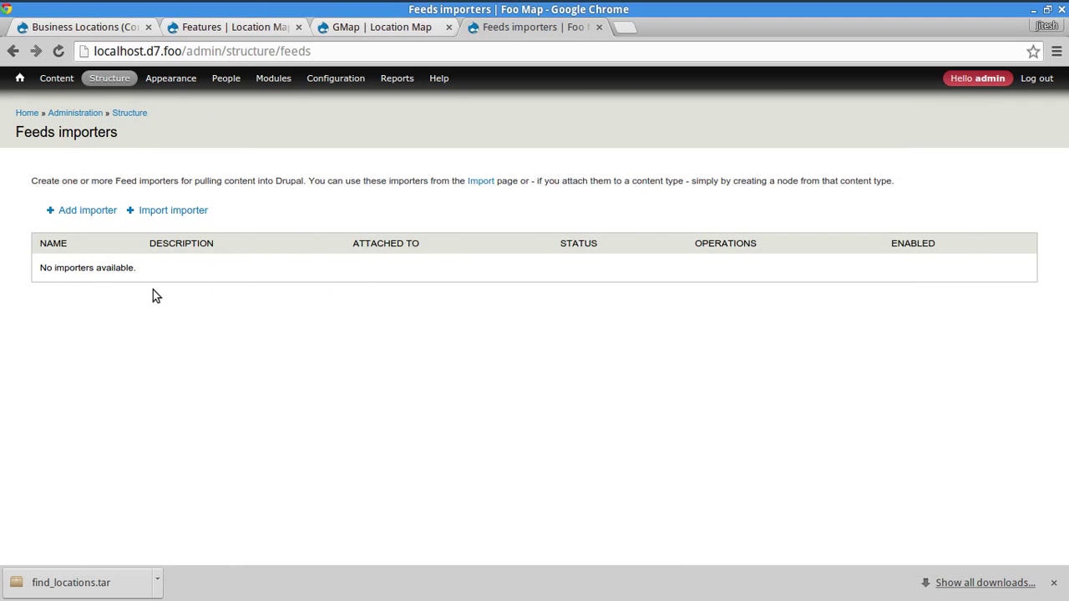
{"action": "left_click_drag", "start_coordinate": [41, 264], "coordinate": [119, 271]}
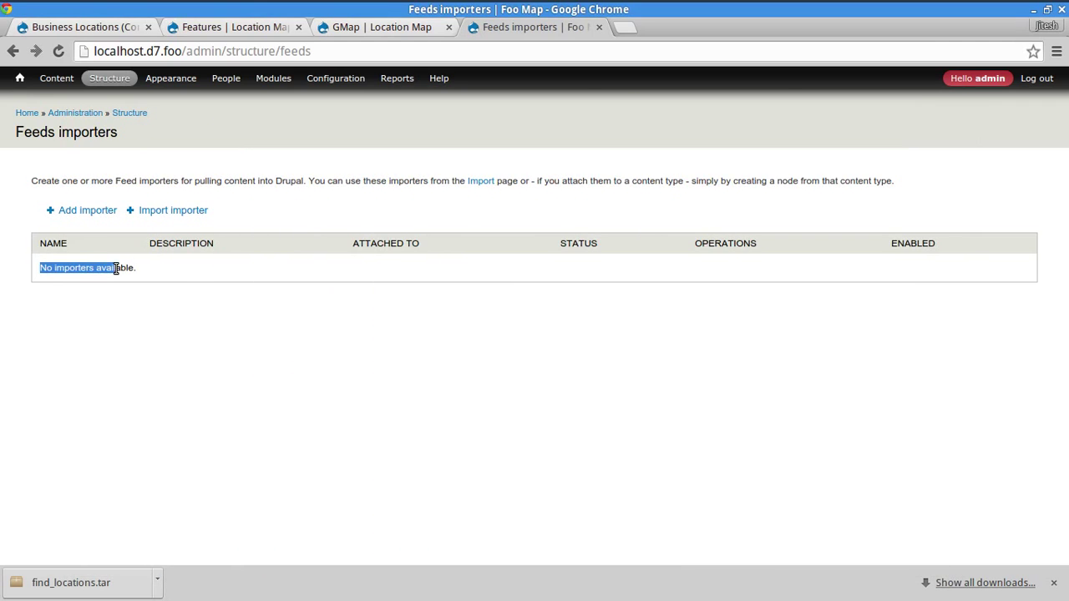
{"action": "left_click", "coordinate": [171, 307]}
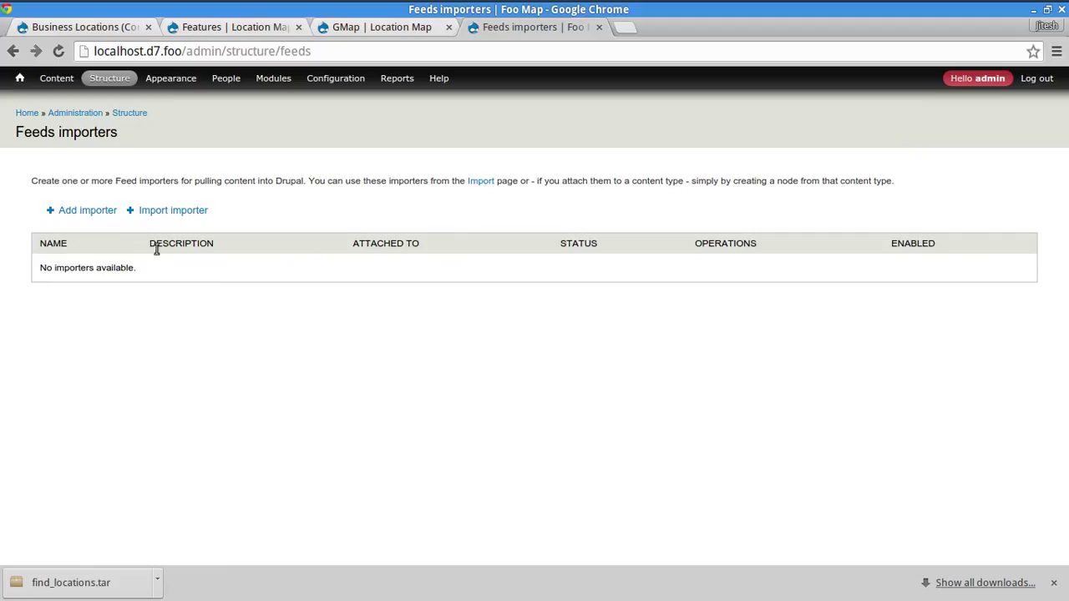
- Open the Features admin page to confirm Find Locations is listed as Default
{"action": "mouse_move", "coordinate": [119, 78]}
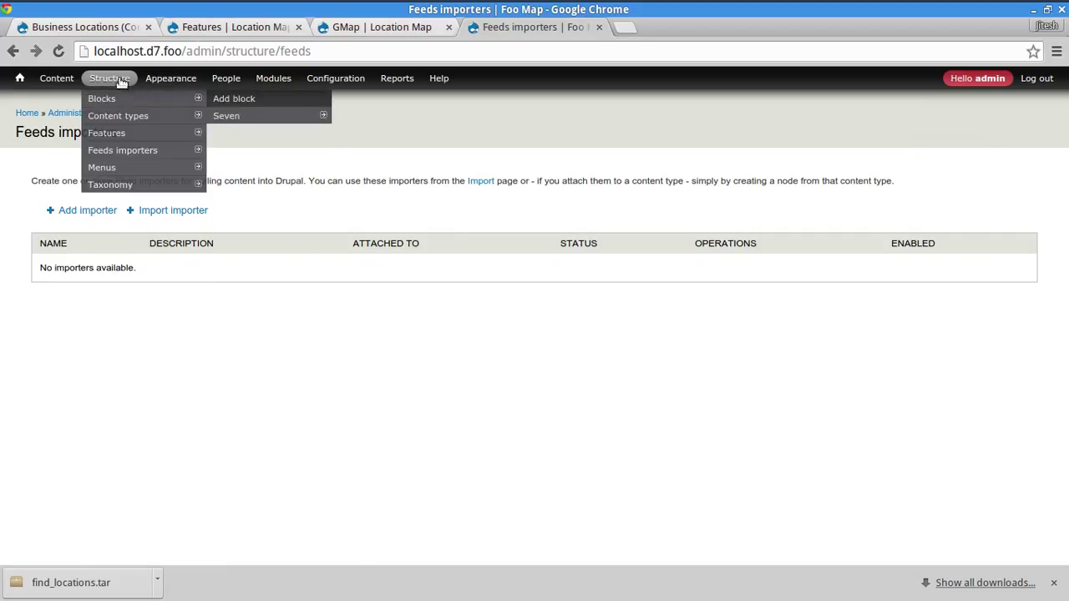
{"action": "left_click", "coordinate": [108, 133]}
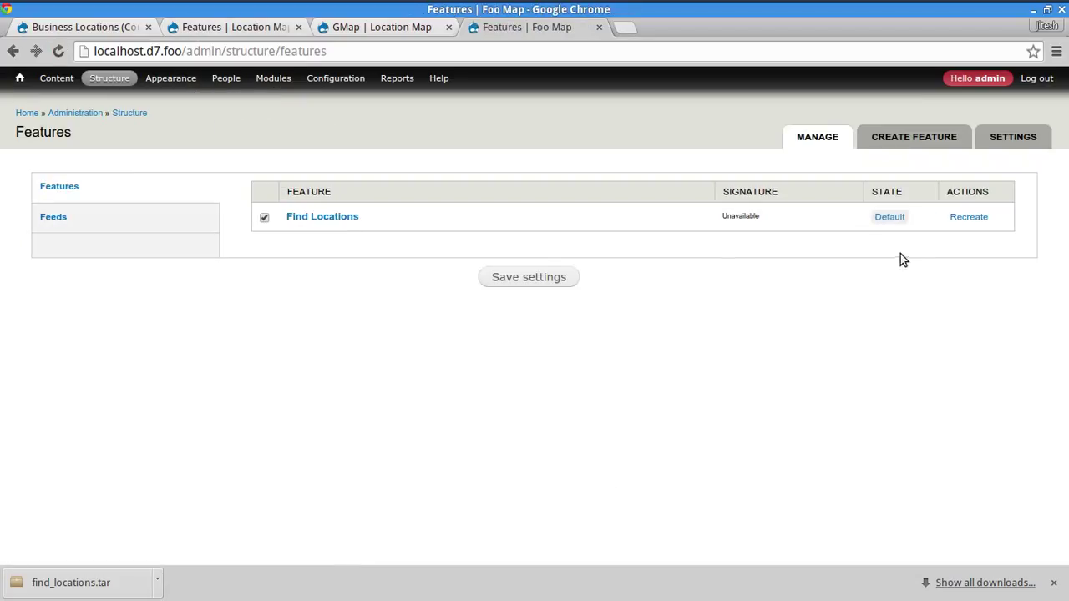
{"action": "key", "text": "alt+Tab"}
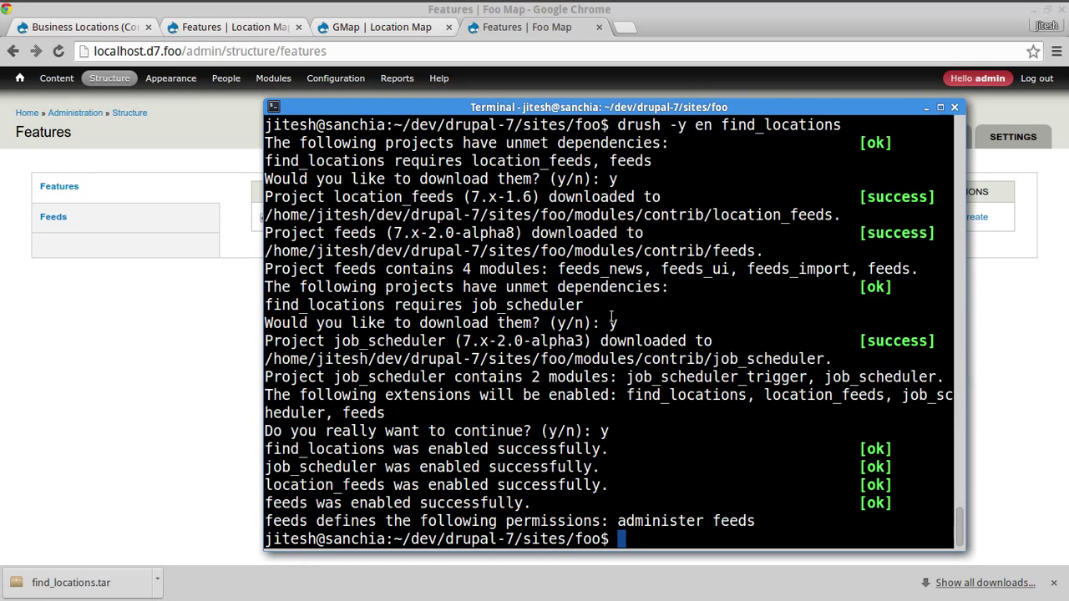
- Recall the earlier drush site-install command from the shell history
{"action": "type", "text": "drush"}
{"action": "key", "text": "BackSpace"}
{"action": "key", "text": "BackSpace"}
{"action": "key", "text": "BackSpace"}
{"action": "key", "text": "BackSpace"}
{"action": "key", "text": "BackSpace"}
{"action": "key", "text": "BackSpace"}
{"action": "key", "text": "ctrl+r"}
{"action": "type", "text": "site"}
{"action": "key", "text": "Escape"}
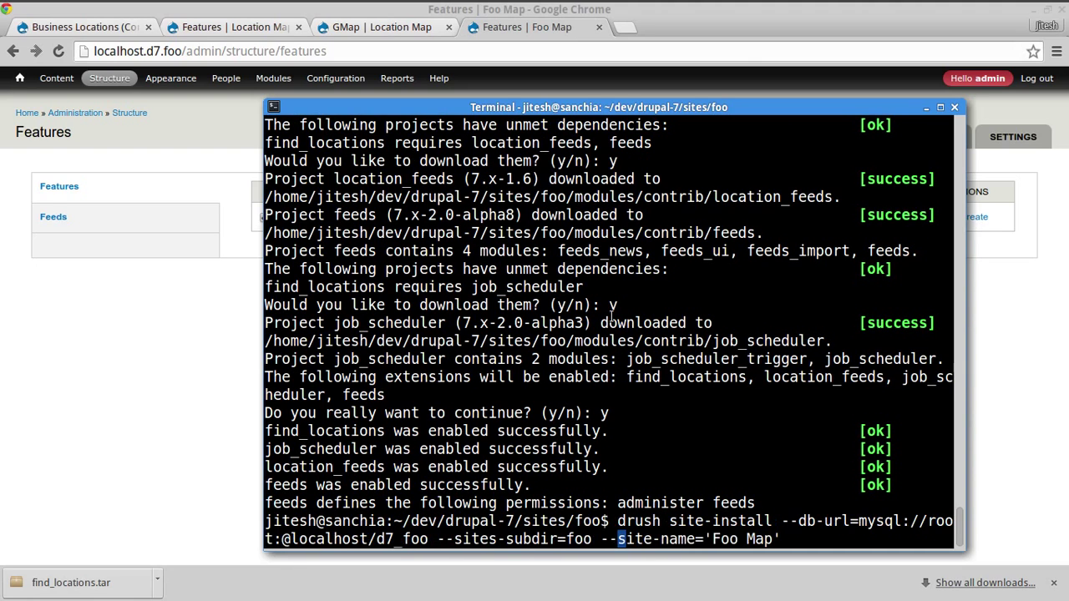
- Edit the recalled site-install command, stripping the sites-subdir and database URL options
{"action": "key", "text": "ctrl+a"}
{"action": "key", "text": "ctrl+e"}
{"action": "key", "text": "alt+b"}
{"action": "key", "text": "alt+b"}
{"action": "key", "text": "alt+b"}
{"action": "key", "text": "alt+b"}
{"action": "key", "text": "alt+b"}
{"action": "key", "text": "alt+b"}
{"action": "key", "text": "Left"}
{"action": "key", "text": "Left"}
{"action": "key", "text": "Delete"}
{"action": "key", "text": "Delete"}
{"action": "key", "text": "Delete"}
{"action": "key", "text": "Delete"}
{"action": "key", "text": "Delete"}
{"action": "key", "text": "Delete"}
{"action": "key", "text": "Delete"}
{"action": "key", "text": "Delete"}
{"action": "key", "text": "Delete"}
{"action": "key", "text": "Delete"}
{"action": "key", "text": "Delete"}
{"action": "key", "text": "Delete"}
{"action": "key", "text": "Delete"}
{"action": "key", "text": "Delete"}
{"action": "key", "text": "Delete"}
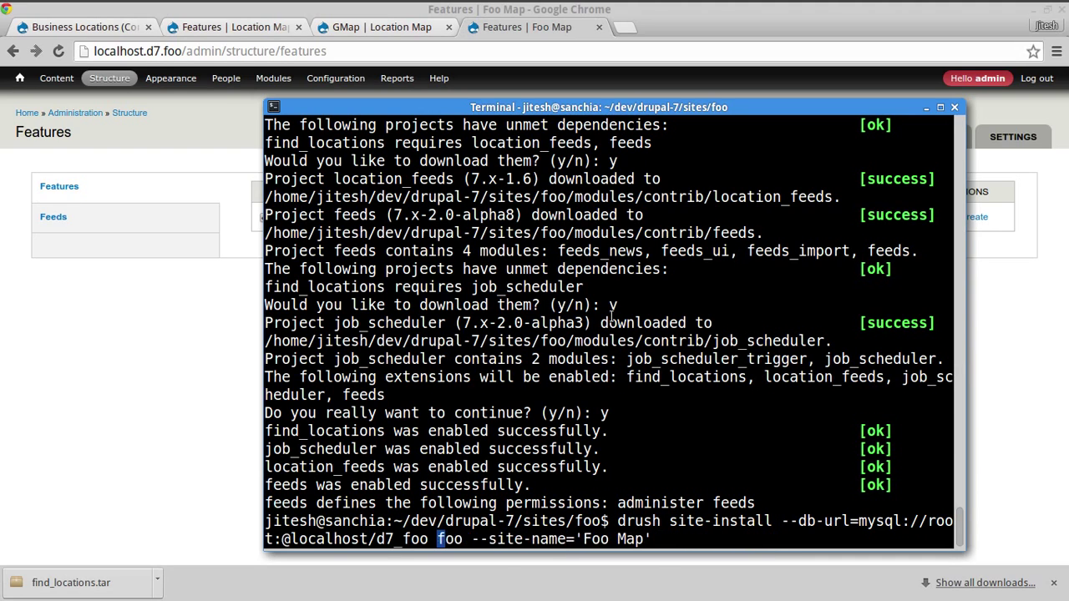
{"action": "key", "text": "Delete"}
{"action": "key", "text": "Delete"}
{"action": "key", "text": "Delete"}
{"action": "key", "text": "Delete"}
{"action": "key", "text": "alt+b"}
{"action": "key", "text": "Left"}
{"action": "key", "text": "alt+b"}
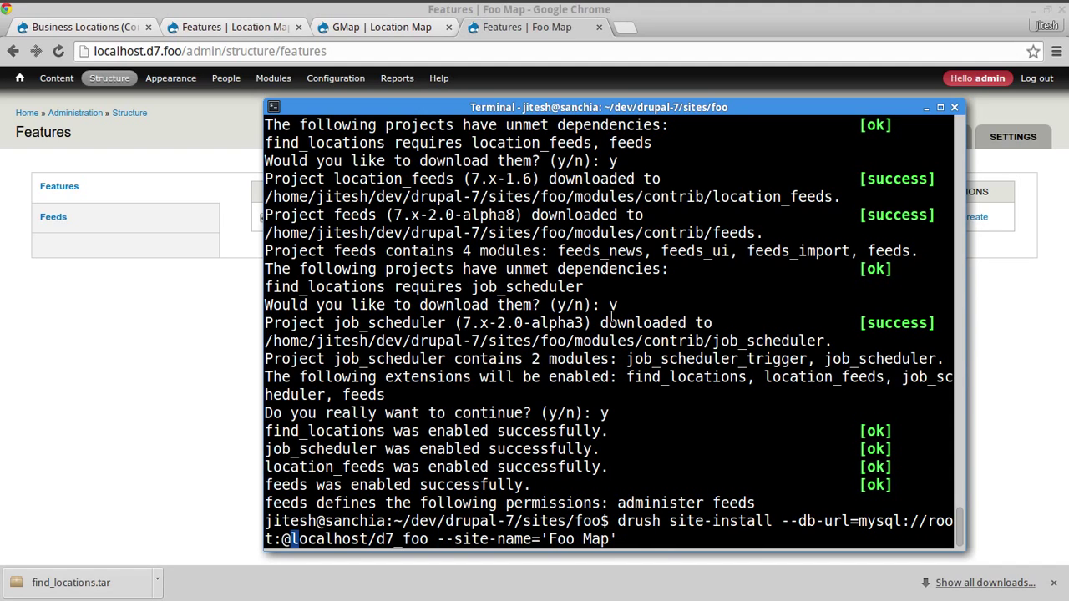
{"action": "key", "text": "alt+b"}
{"action": "key", "text": "alt+b"}
{"action": "key", "text": "alt+b"}
{"action": "key", "text": "alt+b"}
{"action": "key", "text": "Left"}
{"action": "key", "text": "alt+b"}
{"action": "key", "text": "Left"}
{"action": "key", "text": "Left"}
{"action": "key", "text": "Delete"}
{"action": "key", "text": "Delete"}
{"action": "key", "text": "Delete"}
{"action": "key", "text": "Delete"}
{"action": "key", "text": "Delete"}
{"action": "key", "text": "Delete"}
{"action": "key", "text": "Delete"}
{"action": "key", "text": "Delete"}
{"action": "key", "text": "Delete"}
{"action": "key", "text": "Delete"}
{"action": "key", "text": "Delete"}
{"action": "key", "text": "Delete"}
{"action": "key", "text": "Delete"}
{"action": "key", "text": "Delete"}
{"action": "key", "text": "Delete"}
{"action": "key", "text": "Delete"}
{"action": "key", "text": "Delete"}
{"action": "key", "text": "Delete"}
{"action": "key", "text": "Delete"}
{"action": "key", "text": "Delete"}
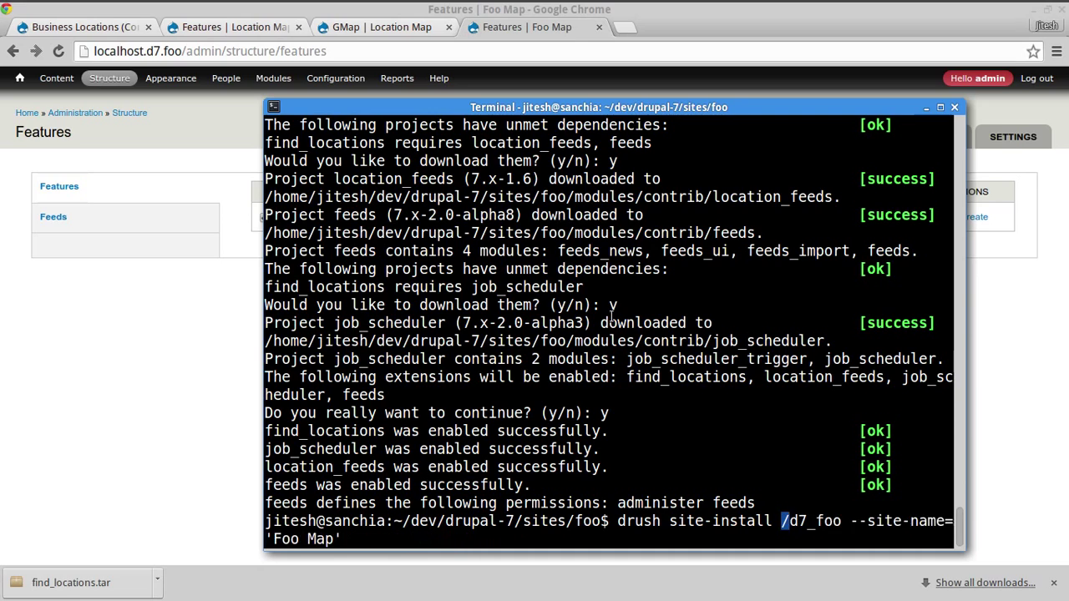
{"action": "key", "text": "Delete"}
{"action": "key", "text": "Delete"}
{"action": "key", "text": "Delete"}
{"action": "key", "text": "Delete"}
{"action": "key", "text": "Delete"}
{"action": "key", "text": "Delete"}
{"action": "key", "text": "Delete"}
{"action": "key", "text": "Delete"}
{"action": "key", "text": "Delete"}
{"action": "key", "text": "Delete"}
{"action": "type", "text": "--"}
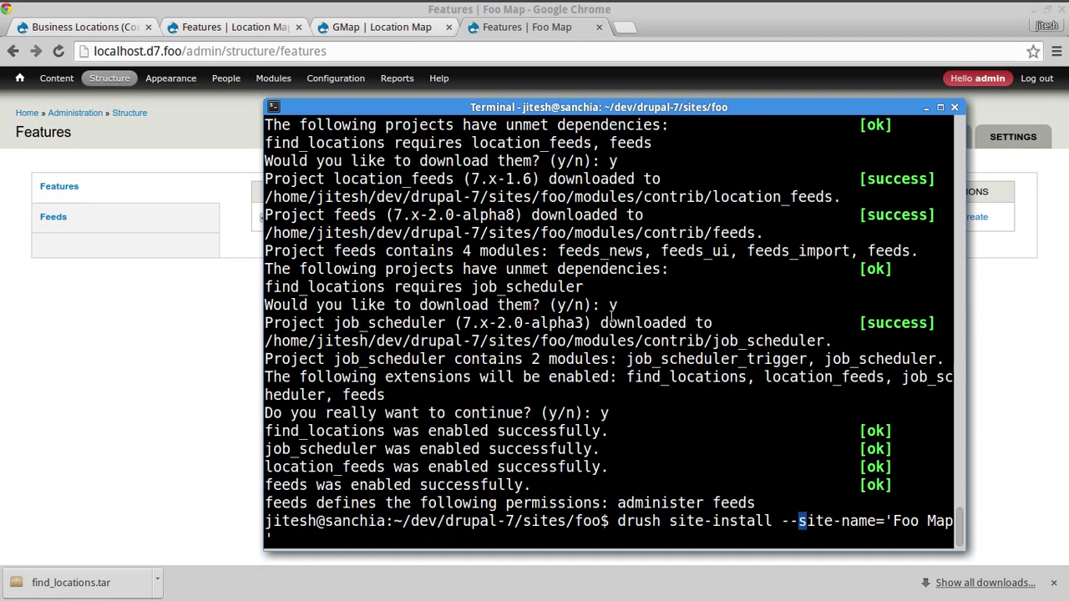
{"action": "key", "text": "ctrl+a"}
- Run the site-install, confirming with y to drop all d7_foo tables
{"action": "key", "text": "Return"}
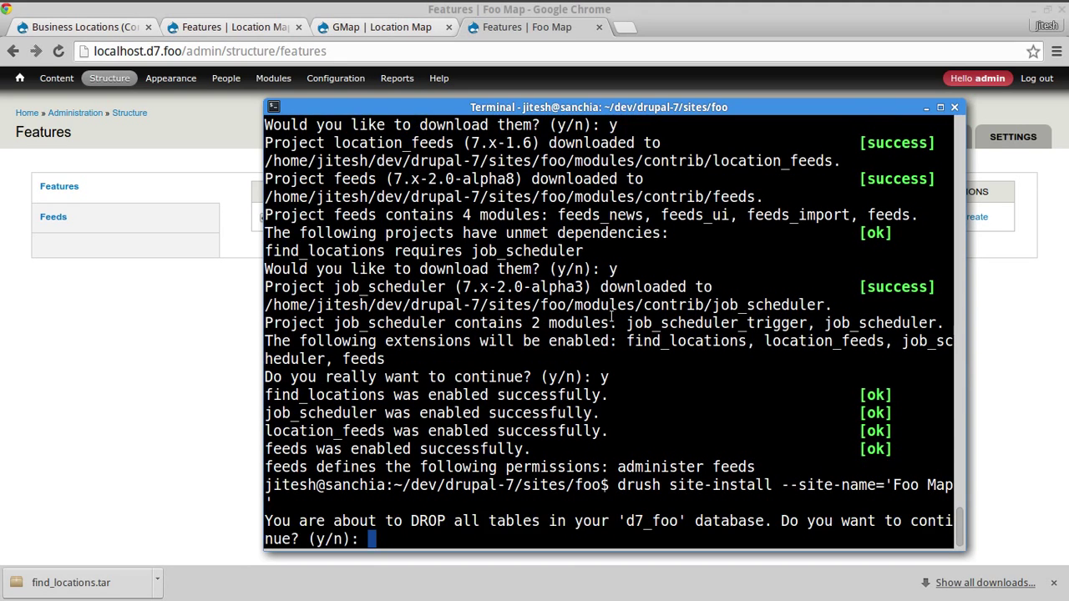
{"action": "type", "text": "y"}
{"action": "key", "text": "Return"}
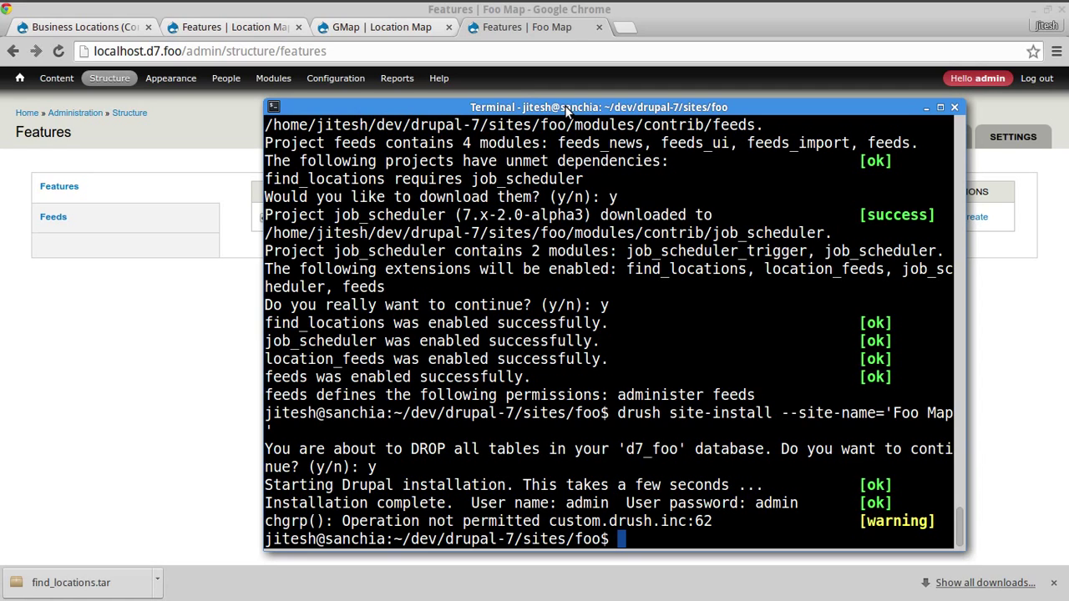
- List the directory with ls -la, then enable find_locations with drush -y en
{"action": "type", "text": "ls -la"}
{"action": "key", "text": "Return"}
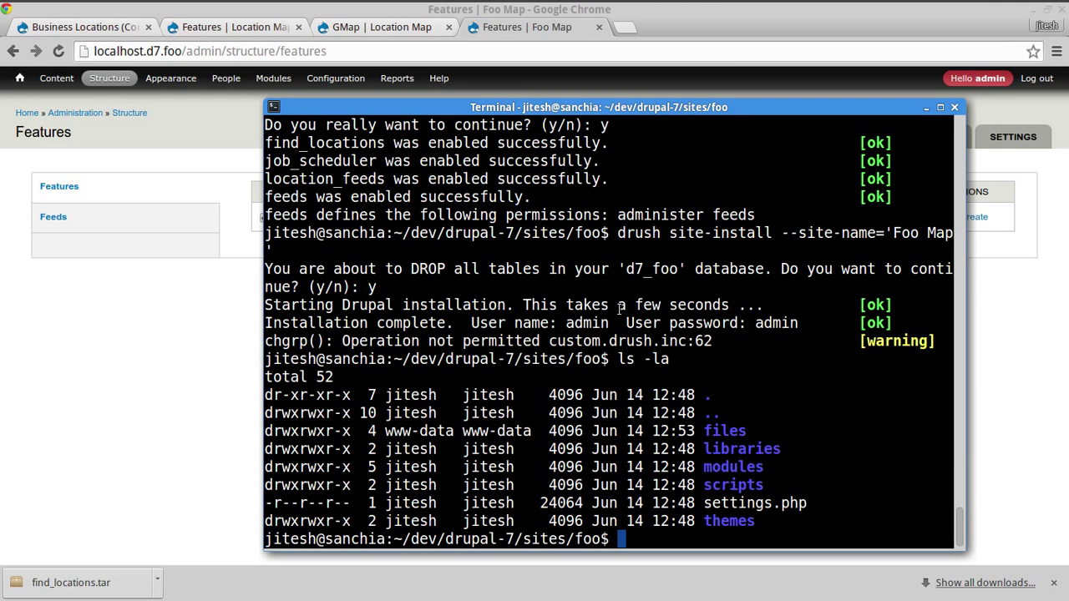
{"action": "type", "text": "drush -y en "}
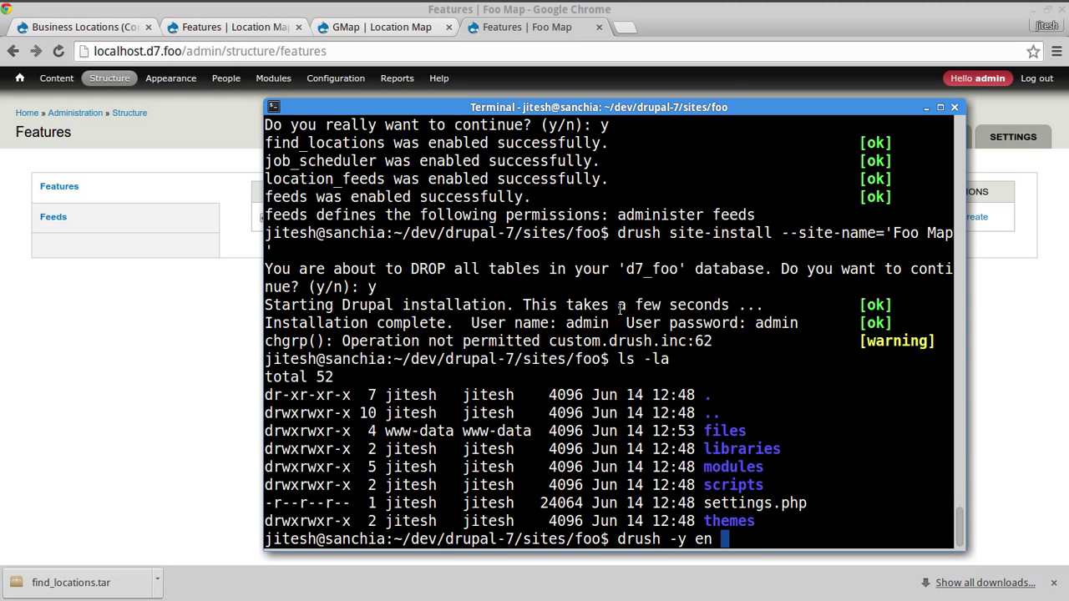
{"action": "type", "text": "find_locations"}
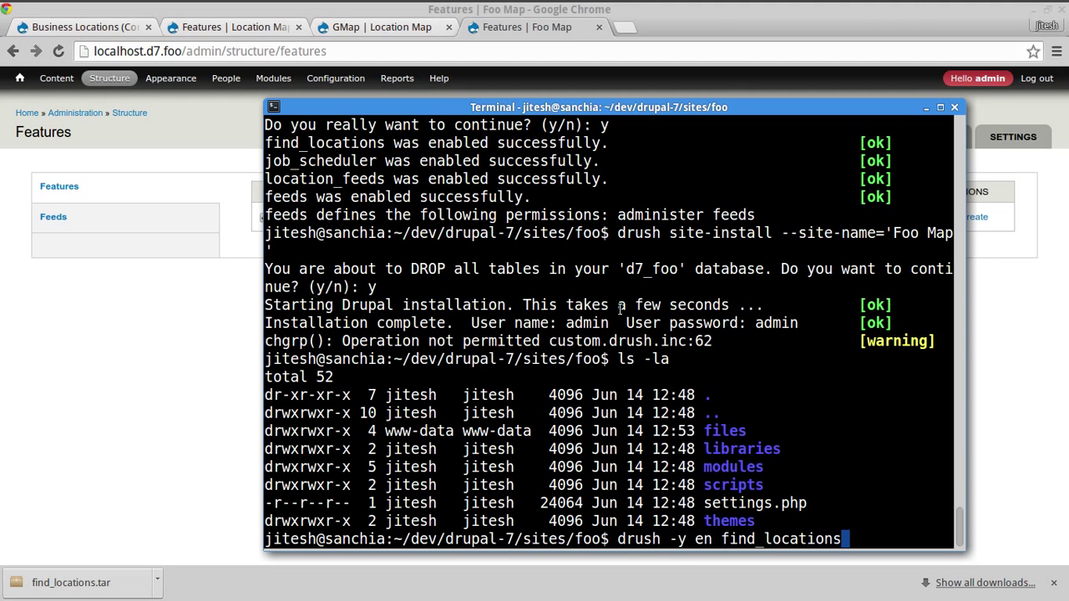
{"action": "key", "text": "Return"}
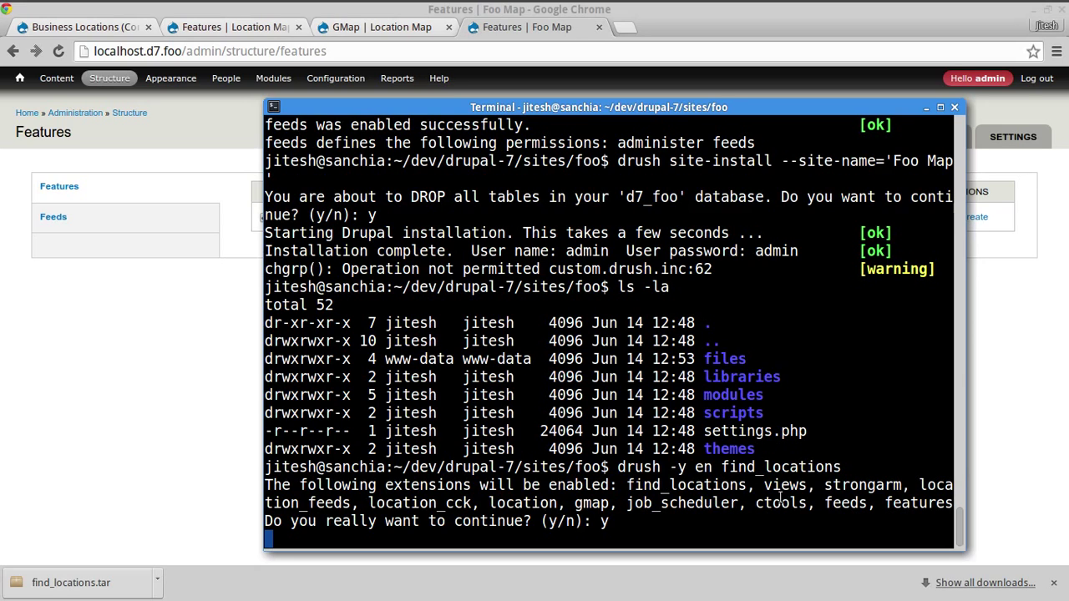
- Log back in as the administrator and view the Business Location CSV Importer among Feeds importers
{"action": "left_click", "coordinate": [94, 443]}
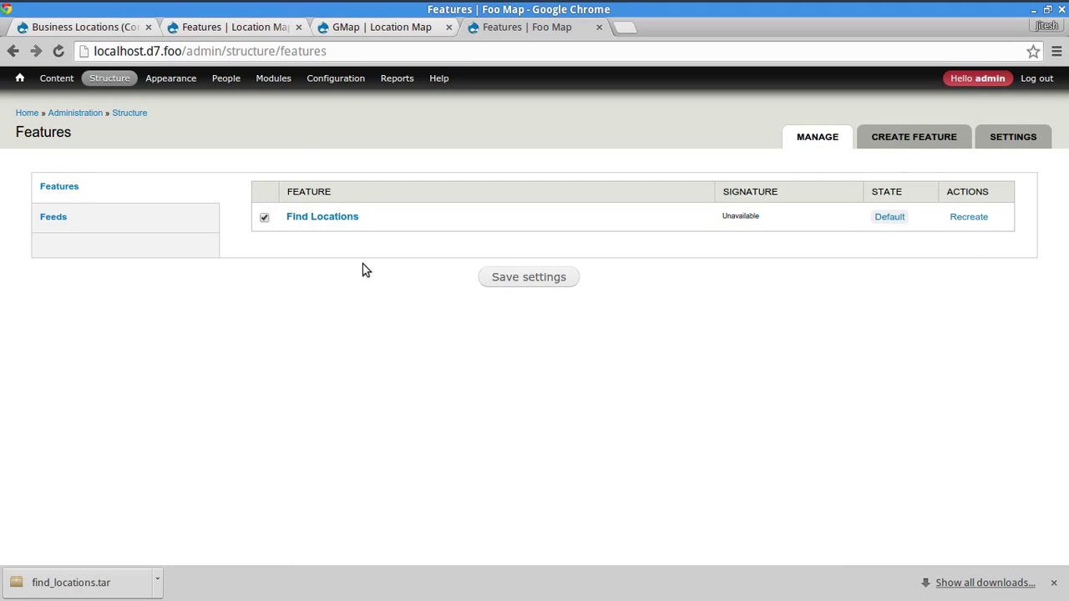
{"action": "left_click", "coordinate": [122, 76]}
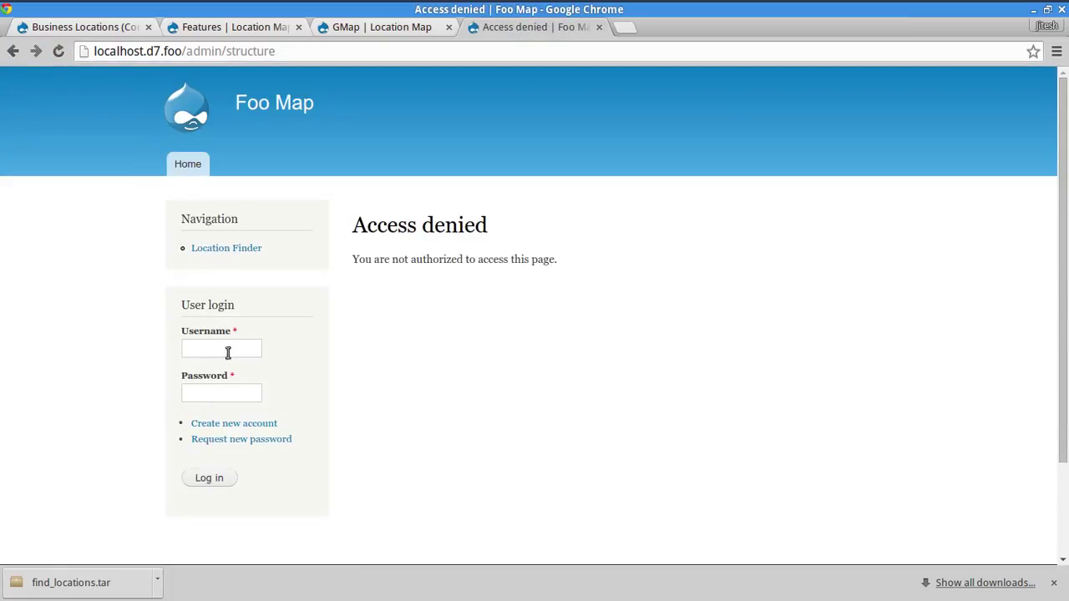
{"action": "left_click", "coordinate": [231, 348]}
{"action": "left_click", "coordinate": [226, 372]}
{"action": "left_click", "coordinate": [222, 388]}
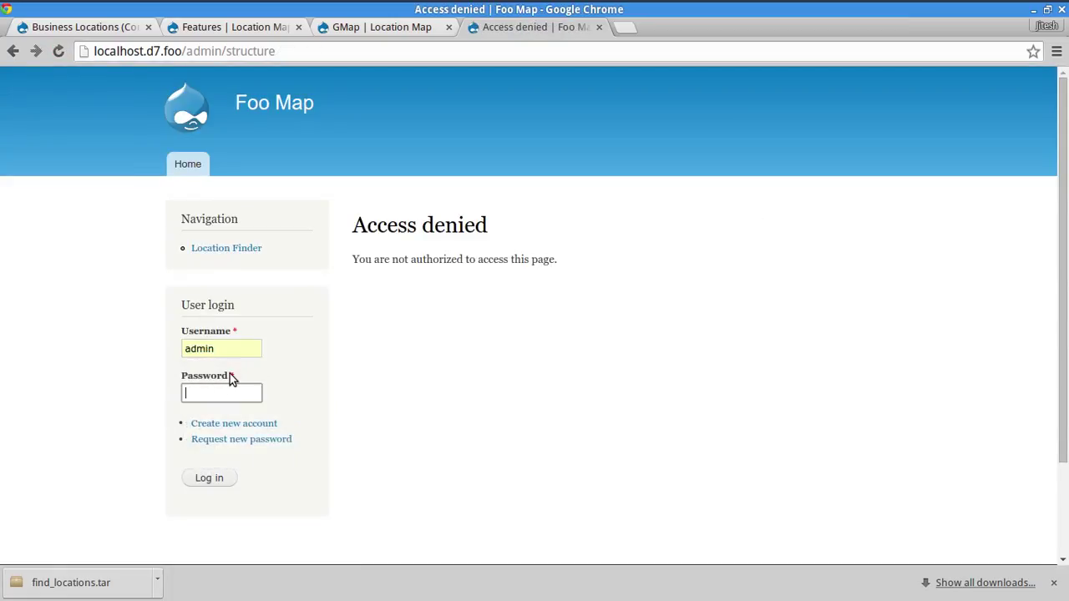
{"action": "type", "text": "admin"}
{"action": "key", "text": "Return"}
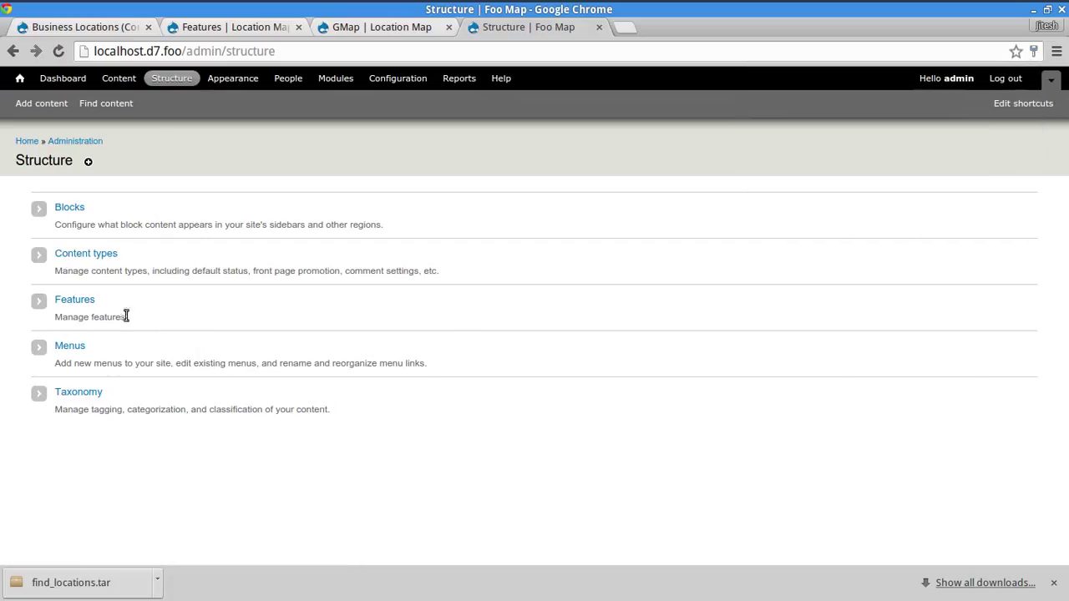
{"action": "left_click", "coordinate": [20, 140]}
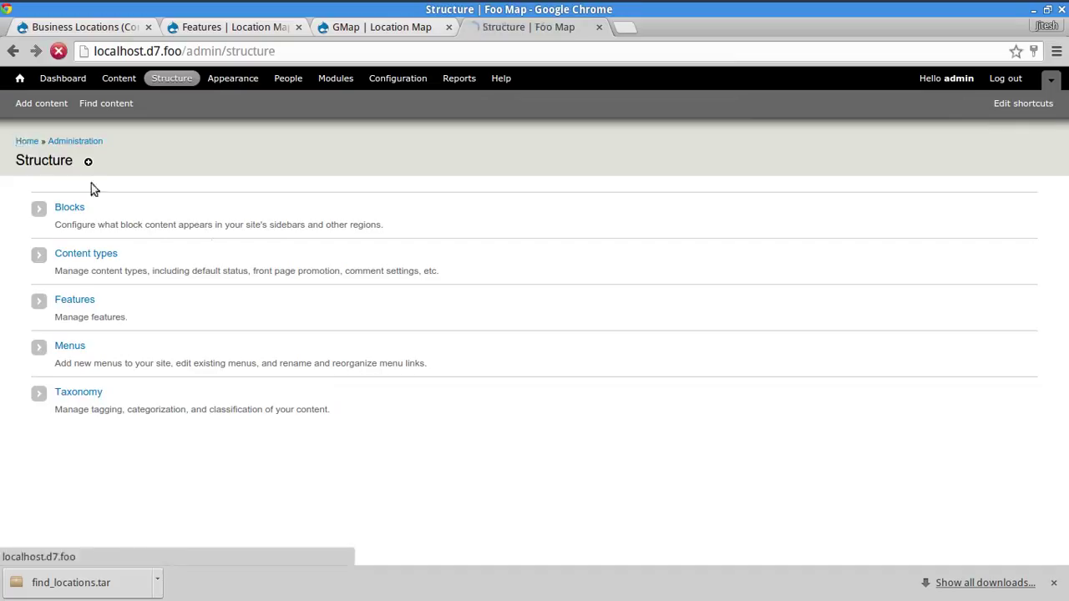
{"action": "left_click", "coordinate": [208, 379]}
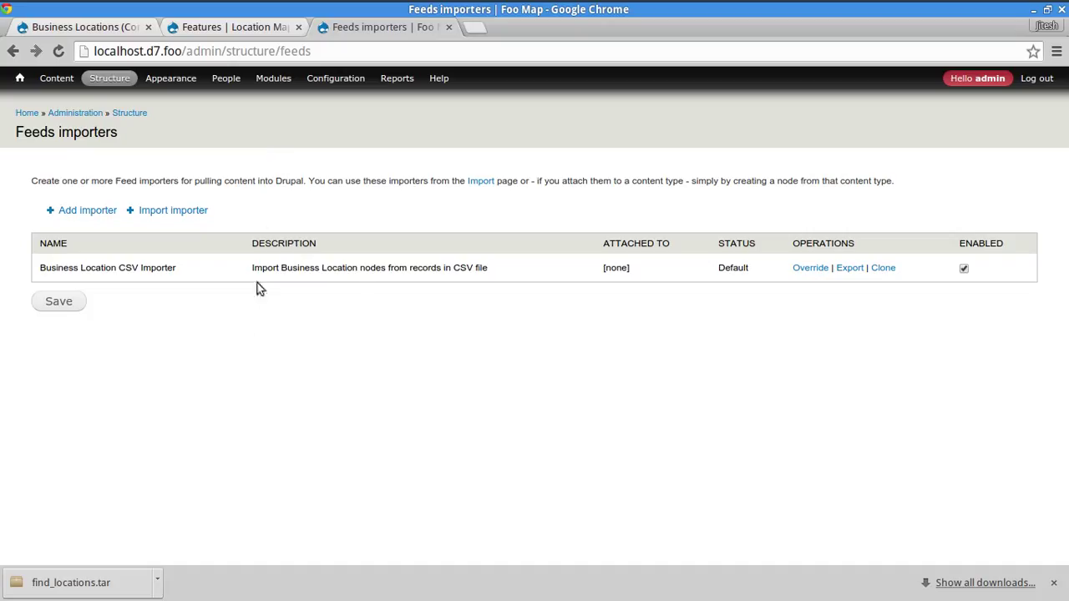
- Compare the Location Map and Foo Map site tabs and review the importer's description
{"action": "left_click_drag", "start_coordinate": [259, 267], "coordinate": [358, 275]}
{"action": "left_click", "coordinate": [377, 347]}
{"action": "left_click", "coordinate": [232, 29]}
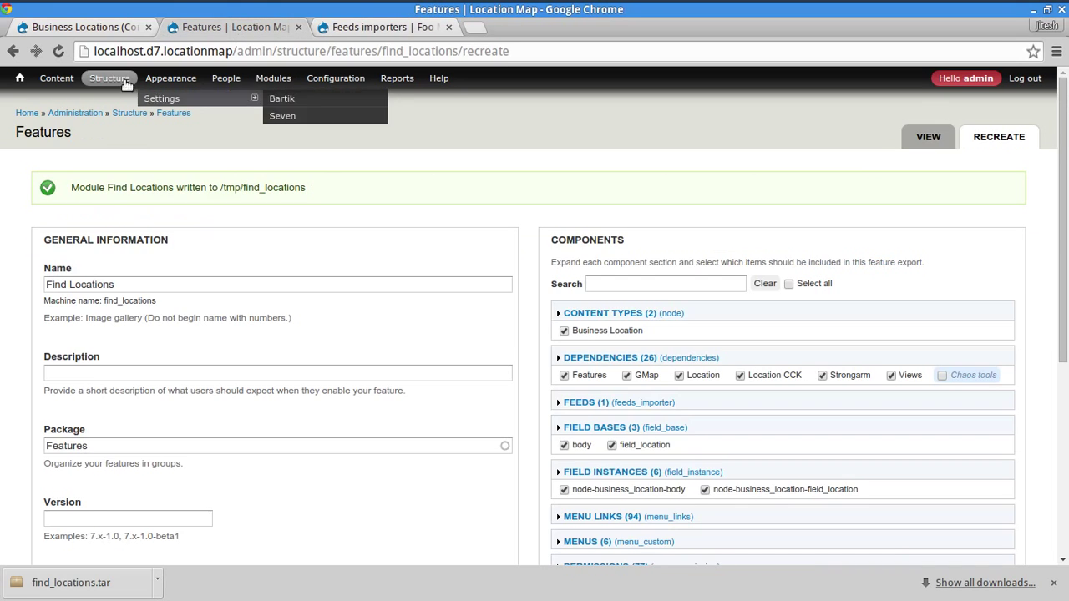
{"action": "double_click", "coordinate": [134, 241]}
{"action": "double_click", "coordinate": [179, 52]}
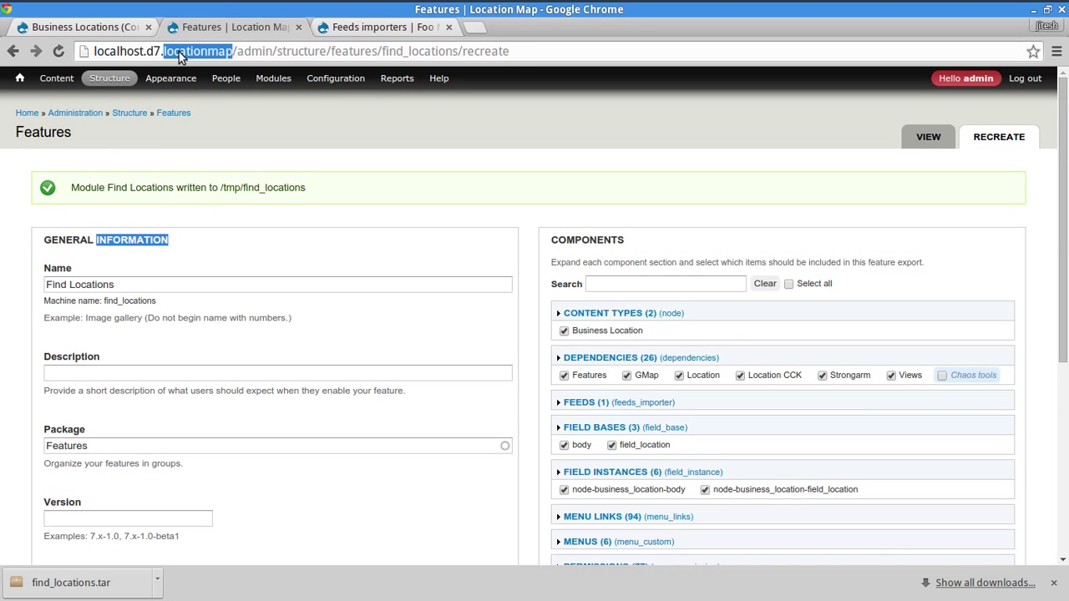
{"action": "left_click", "coordinate": [358, 27]}
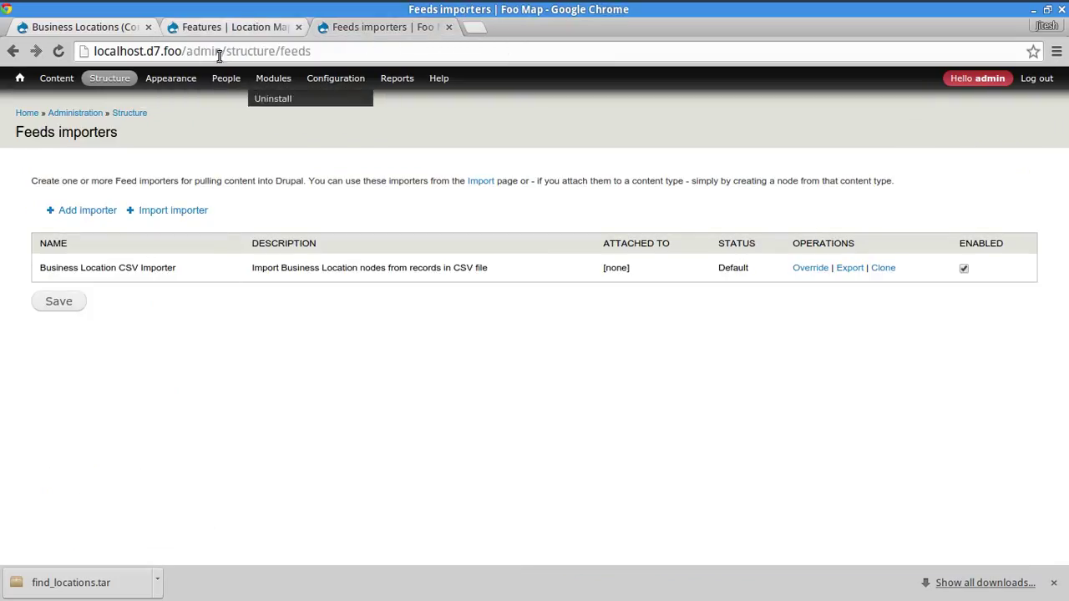
{"action": "double_click", "coordinate": [172, 50]}
{"action": "left_click", "coordinate": [117, 309]}
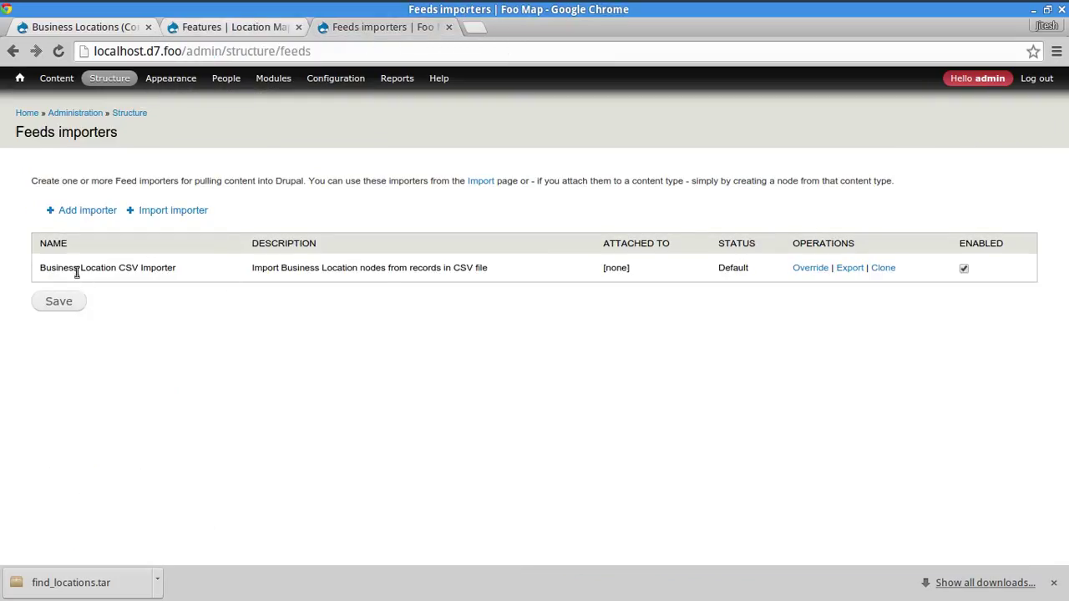
{"action": "left_click_drag", "start_coordinate": [77, 271], "coordinate": [386, 280]}
{"action": "left_click", "coordinate": [374, 417]}
- Open the Business Location CSV Importer from the Foo Map Import page
{"action": "left_click", "coordinate": [28, 113]}
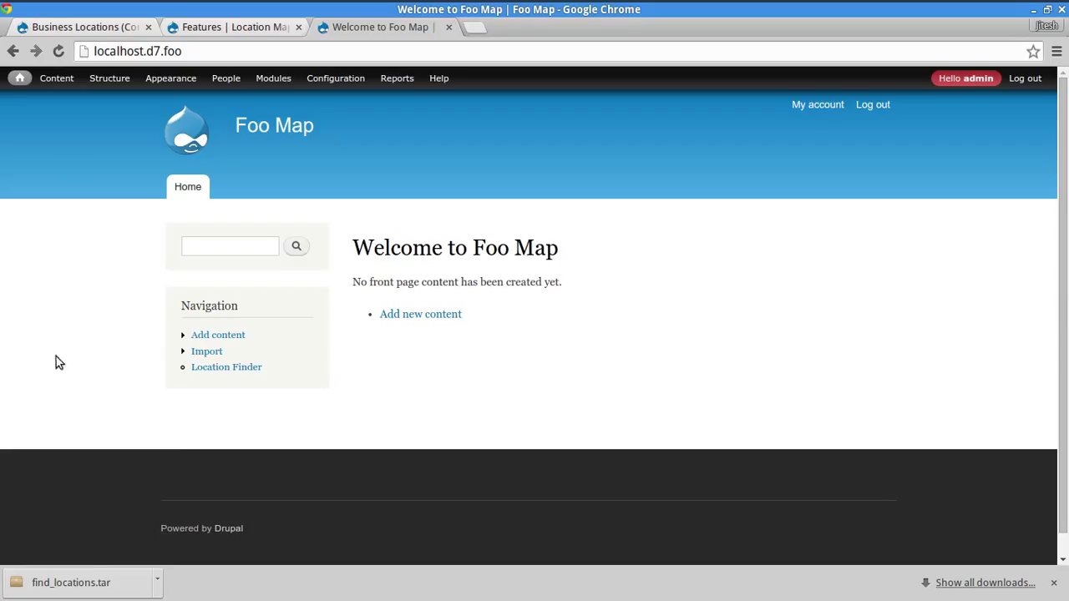
{"action": "left_click", "coordinate": [208, 352]}
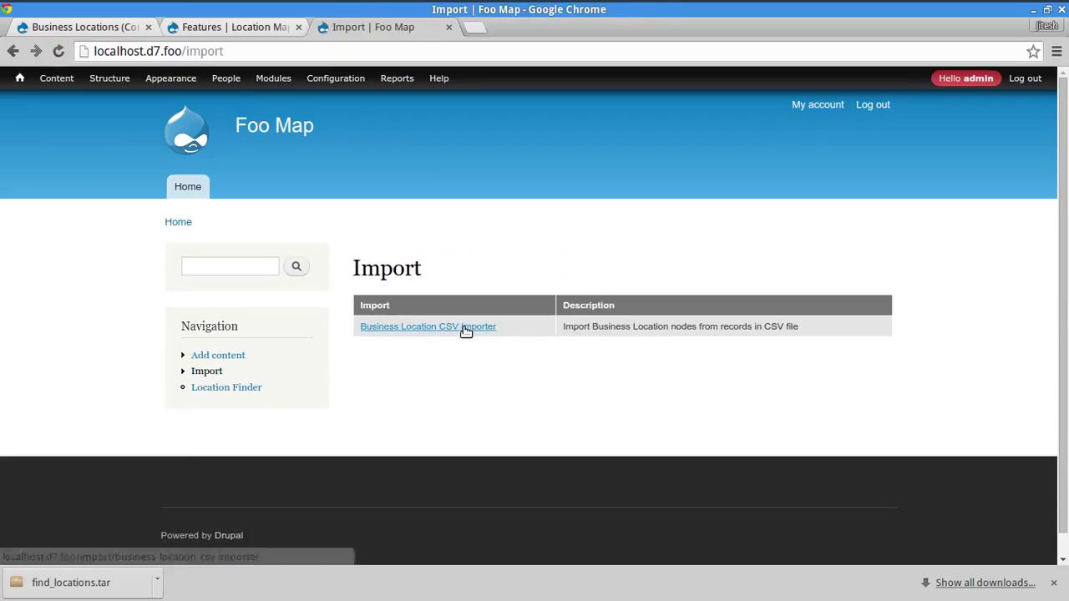
{"action": "left_click", "coordinate": [464, 330]}
{"action": "scroll", "coordinate": [217, 451], "scroll_direction": "down", "scroll_amount": 3}
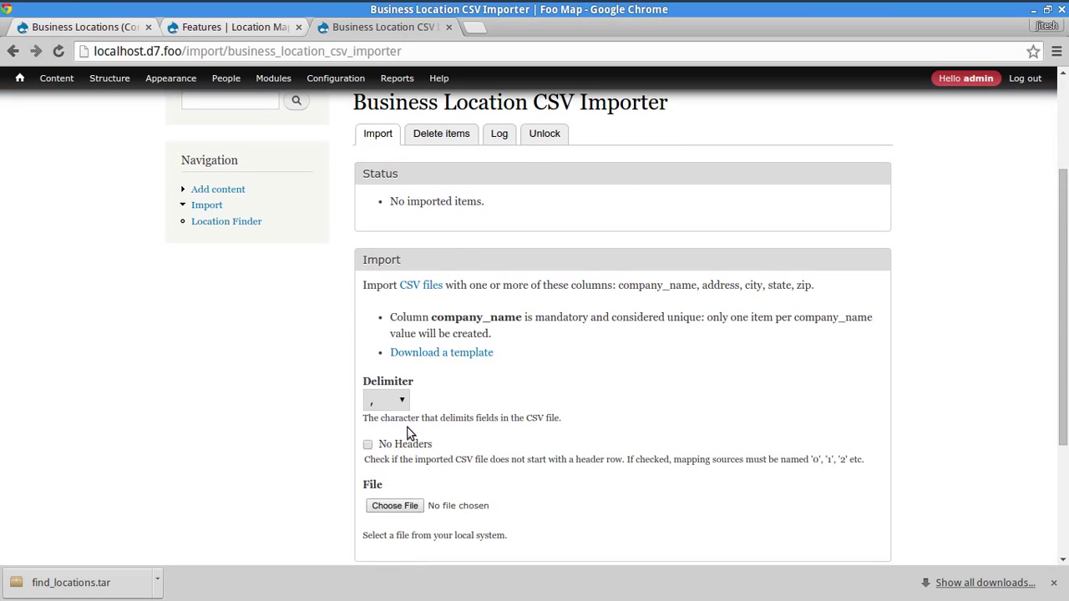
{"action": "scroll", "coordinate": [305, 388], "scroll_direction": "up", "scroll_amount": 3}
{"action": "scroll", "coordinate": [328, 472], "scroll_direction": "down", "scroll_amount": 5}
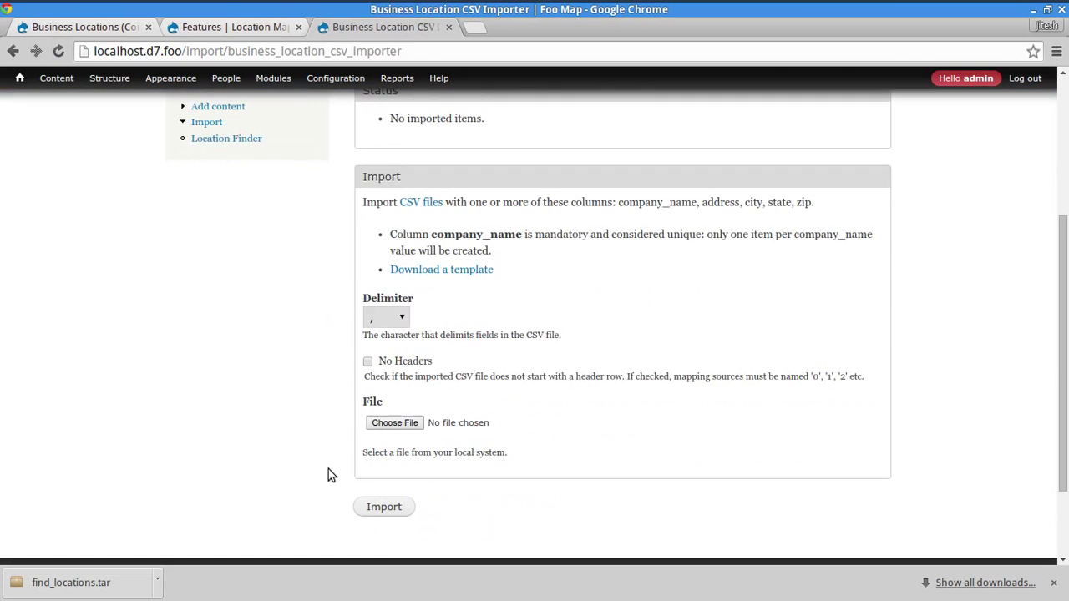
- Choose us-500.csv from Downloads as the CSV file to import
{"action": "left_click", "coordinate": [398, 425]}
{"action": "left_click", "coordinate": [397, 217]}
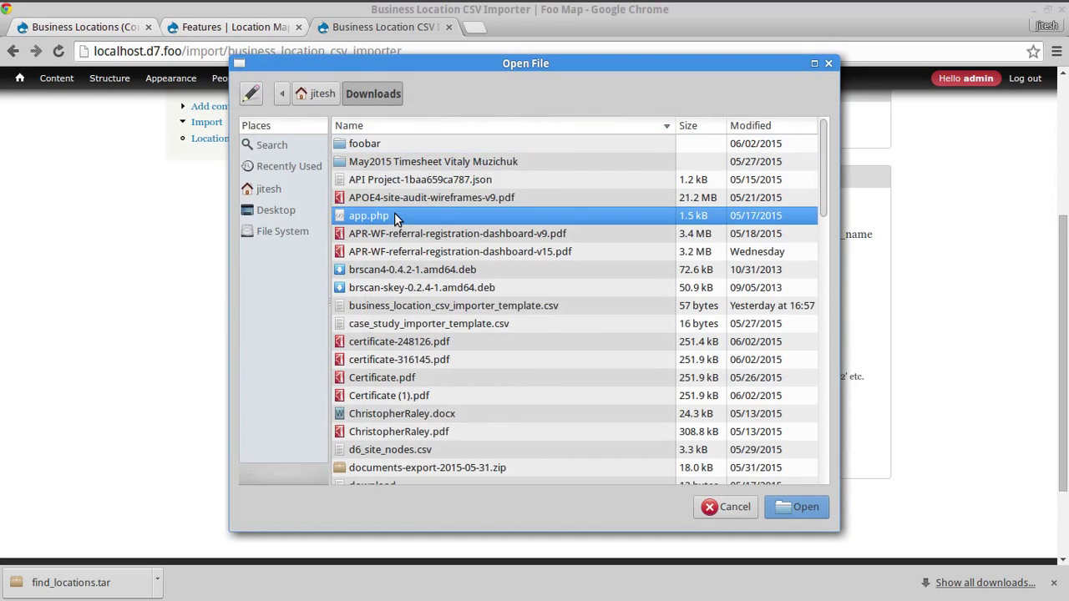
{"action": "type", "text": "us"}
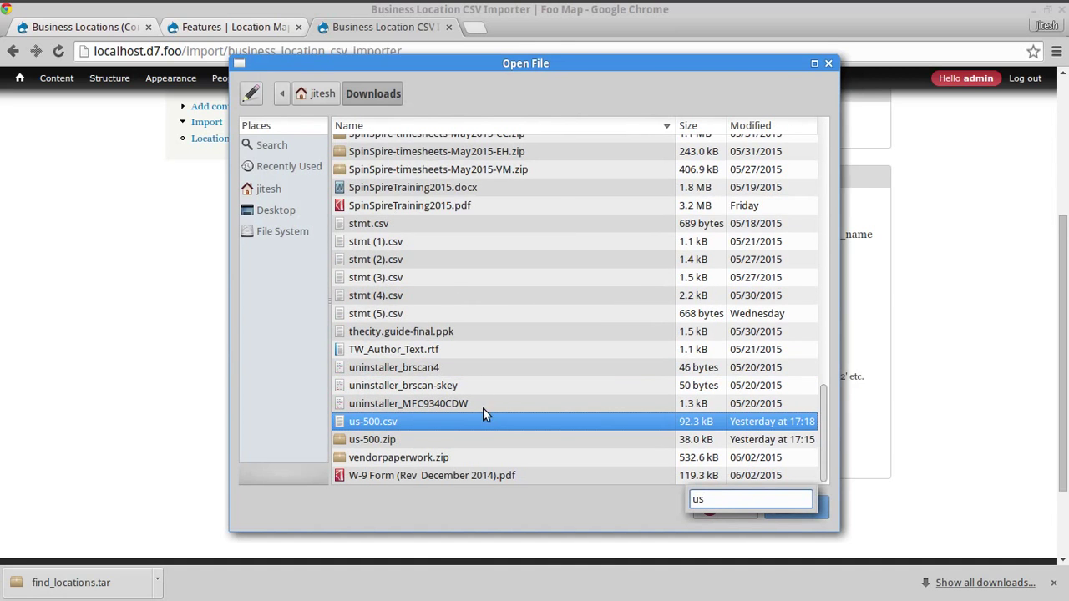
{"action": "double_click", "coordinate": [492, 423]}
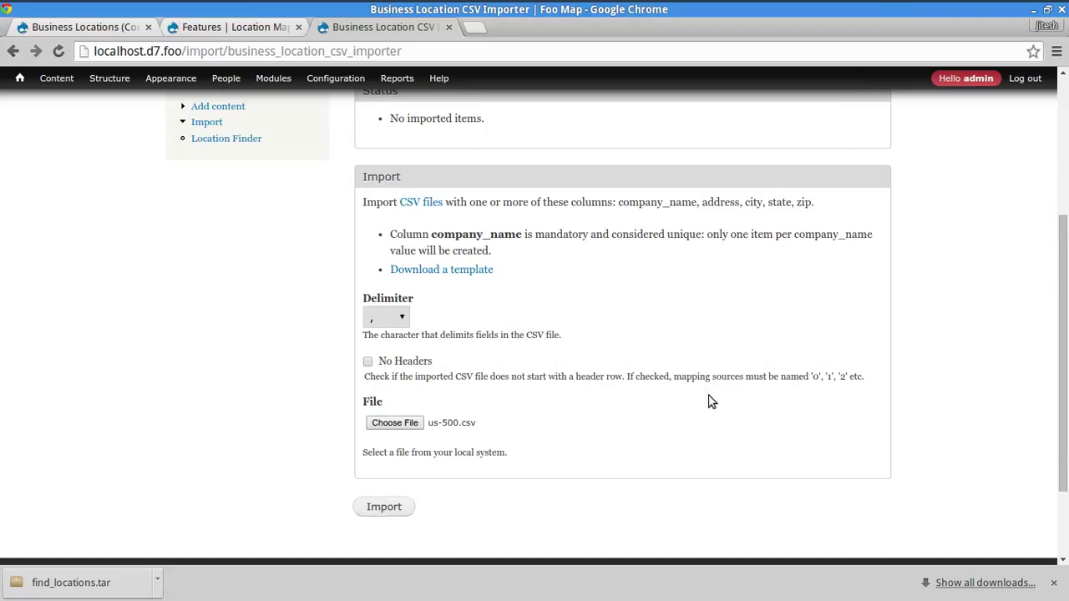
{"action": "scroll", "coordinate": [700, 410], "scroll_direction": "up", "scroll_amount": 5}
- Open the Location module's geocoding options page
{"action": "mouse_move", "coordinate": [334, 79]}
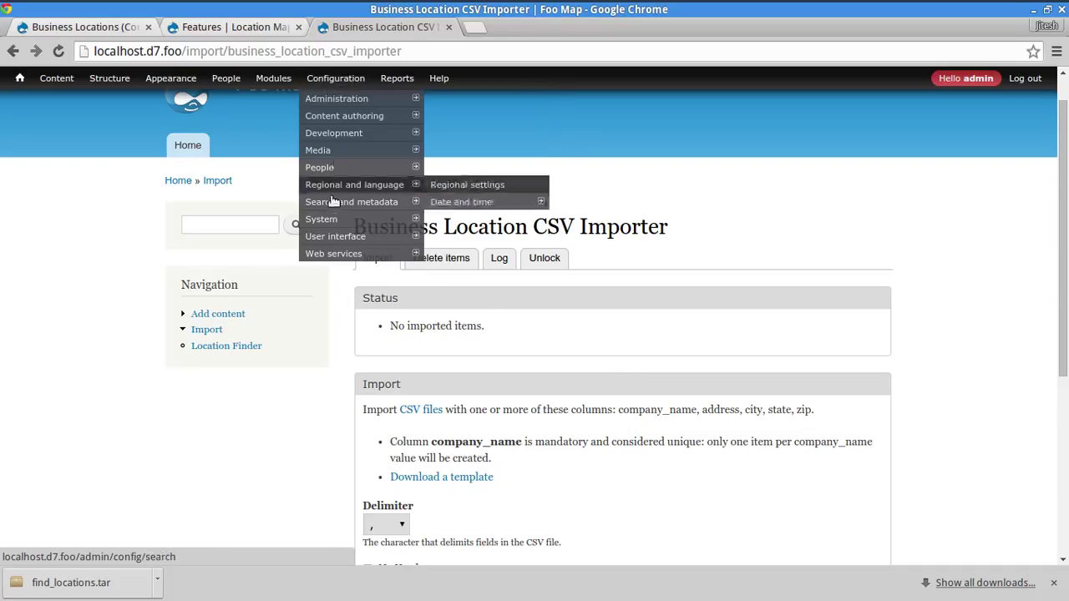
{"action": "mouse_move", "coordinate": [366, 197]}
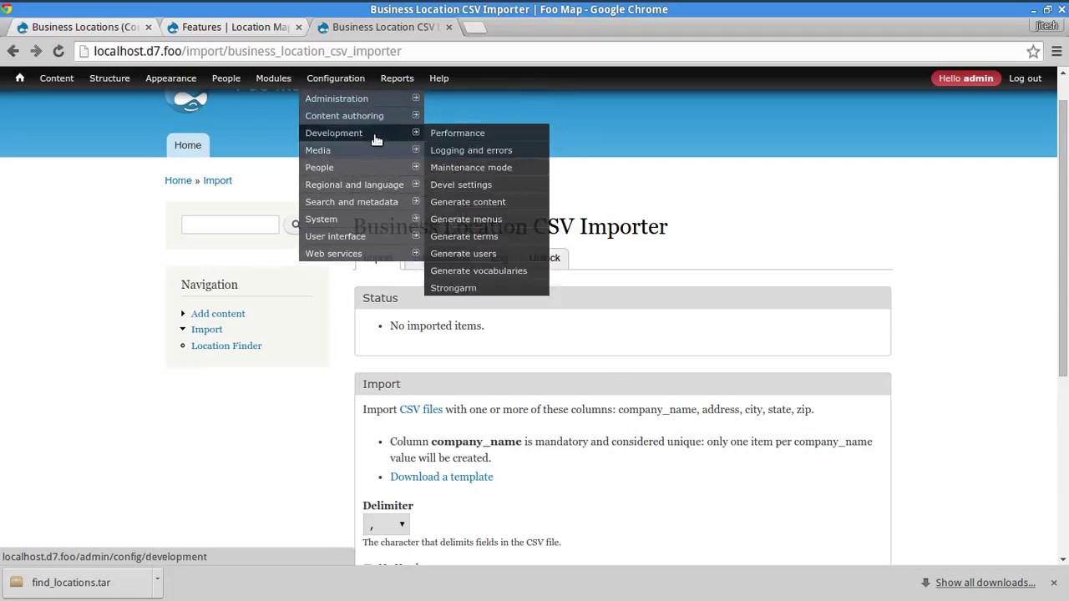
{"action": "left_click", "coordinate": [435, 123]}
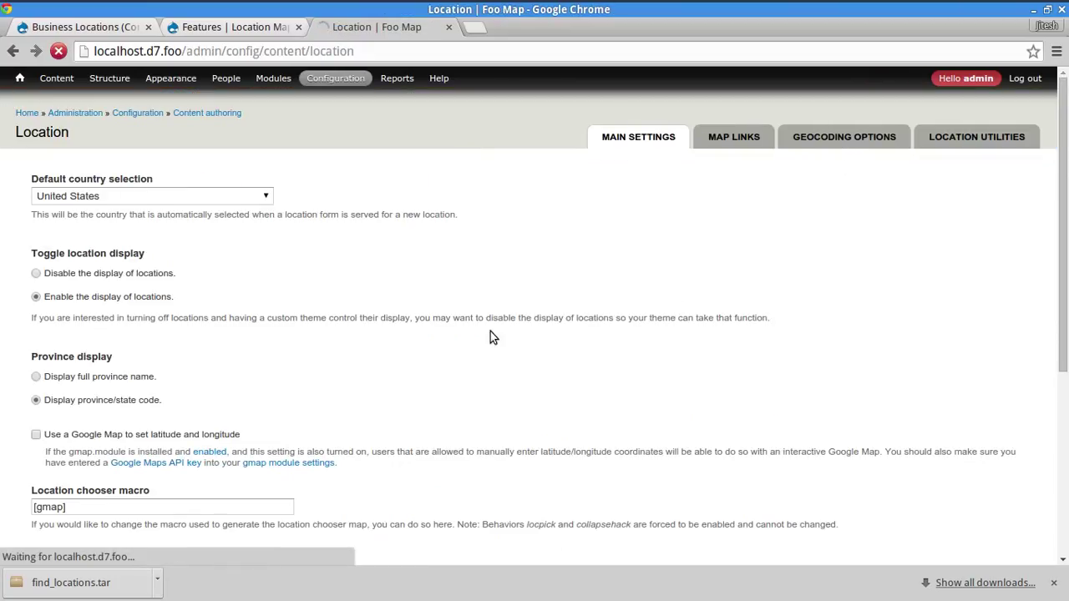
{"action": "left_click", "coordinate": [844, 137]}
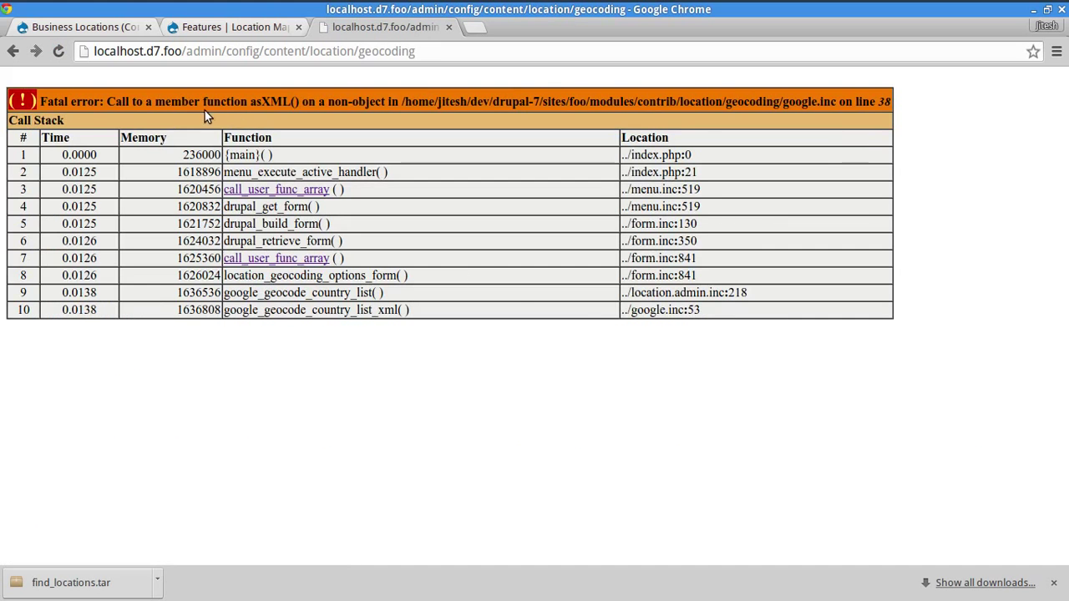
- Inspect the fatal asXML() error call stack in google.inc, then return to the terminal
{"action": "left_click_drag", "start_coordinate": [205, 112], "coordinate": [727, 288]}
{"action": "left_click", "coordinate": [727, 287]}
{"action": "key", "text": "alt+Tab"}
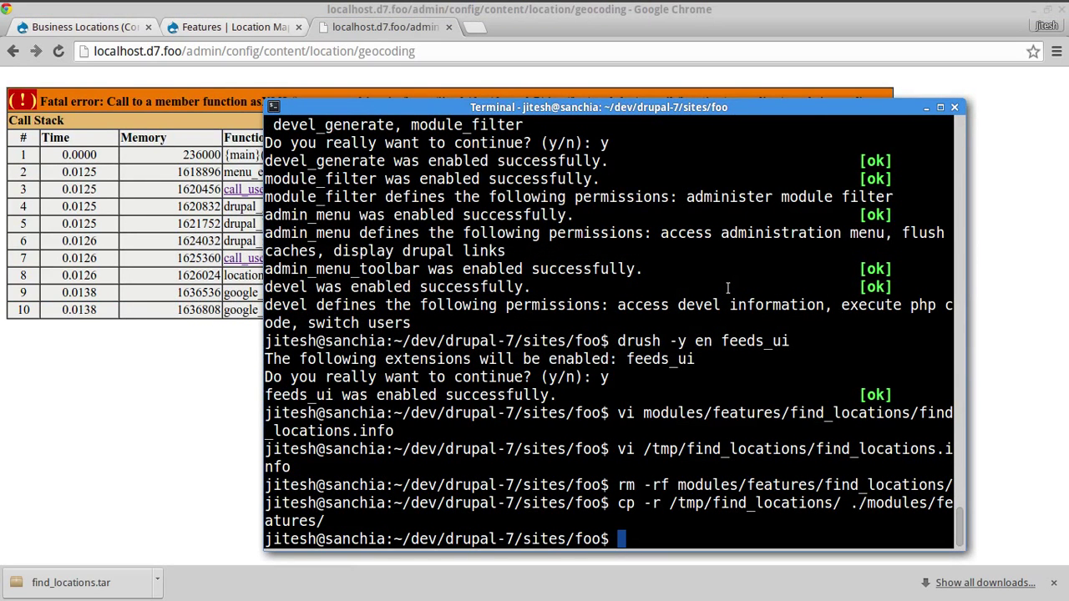
- Download location-7.x-3.x-dev with drush -y dl in Terminal
{"action": "type", "text": "rm -"}
{"action": "key", "text": "BackSpace"}
{"action": "key", "text": "BackSpace"}
{"action": "key", "text": "BackSpace"}
{"action": "key", "text": "BackSpace"}
{"action": "type", "text": "drush -y dl "}
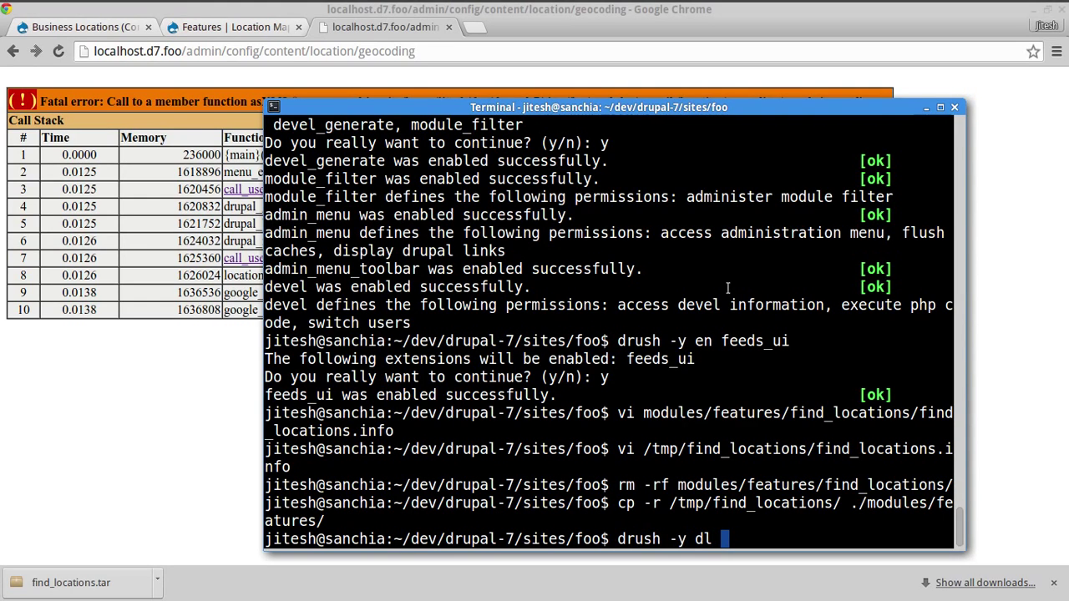
{"action": "type", "text": "location-7."}
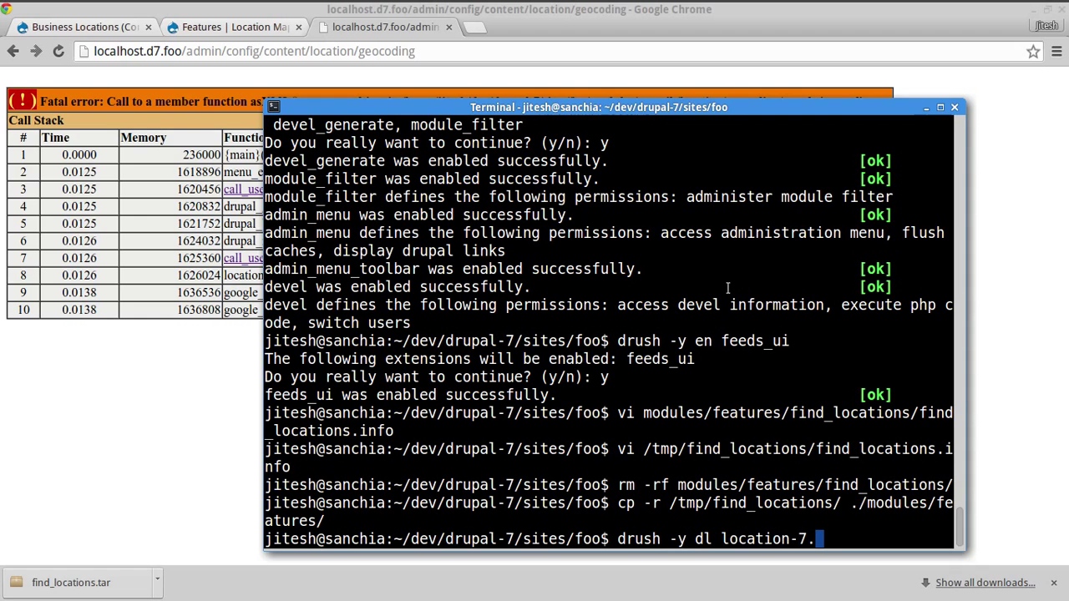
{"action": "type", "text": "x-3.x-dev"}
{"action": "key", "text": "Return"}
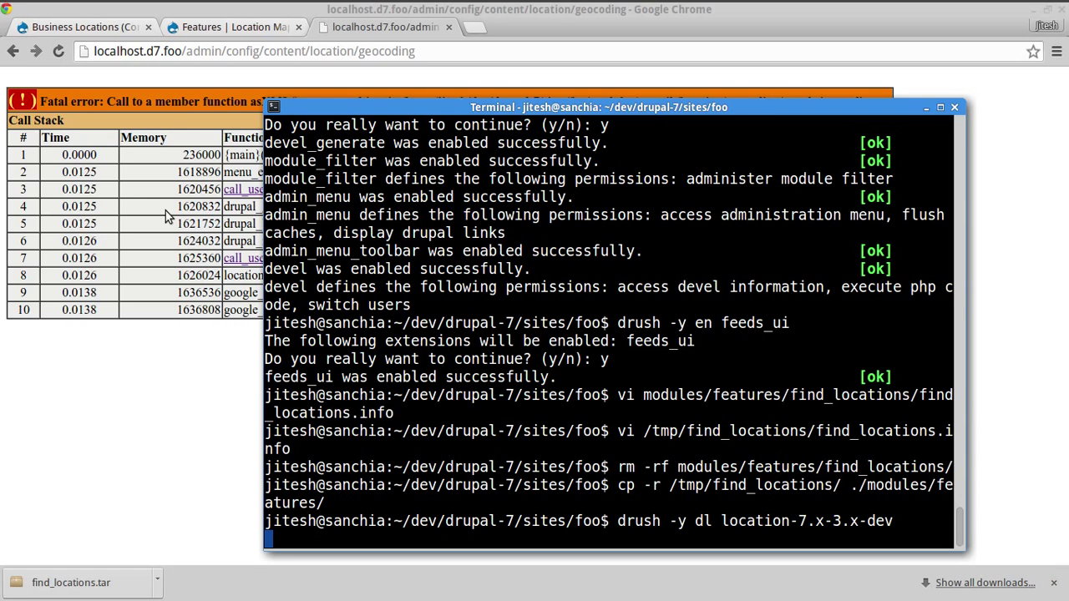
- Confirm the download in Terminal, then reload the geocoding options page in Chrome
{"action": "left_click", "coordinate": [49, 112]}
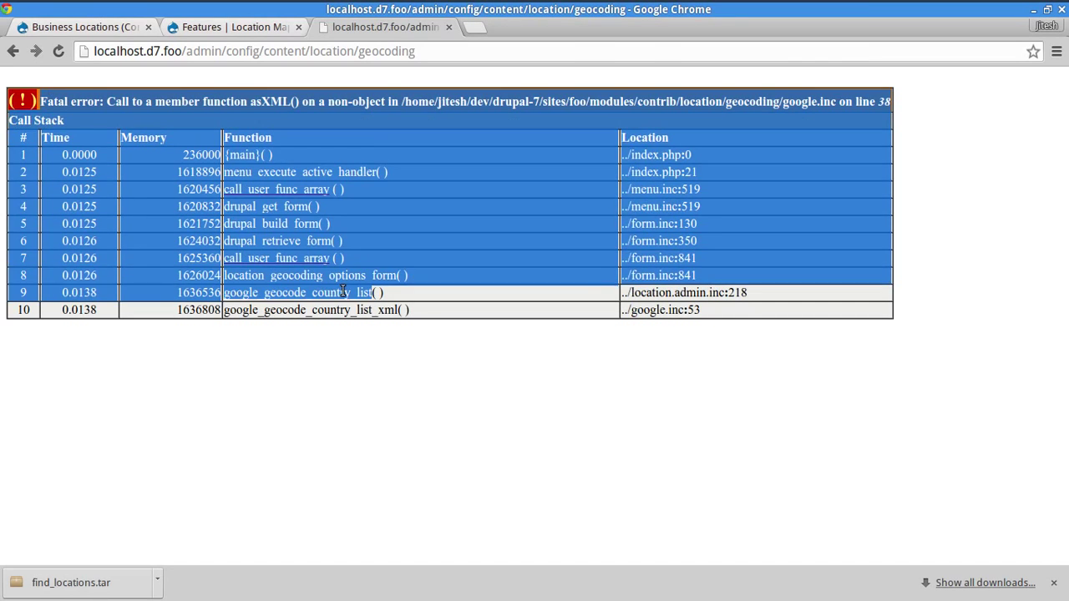
{"action": "key", "text": "alt+Tab"}
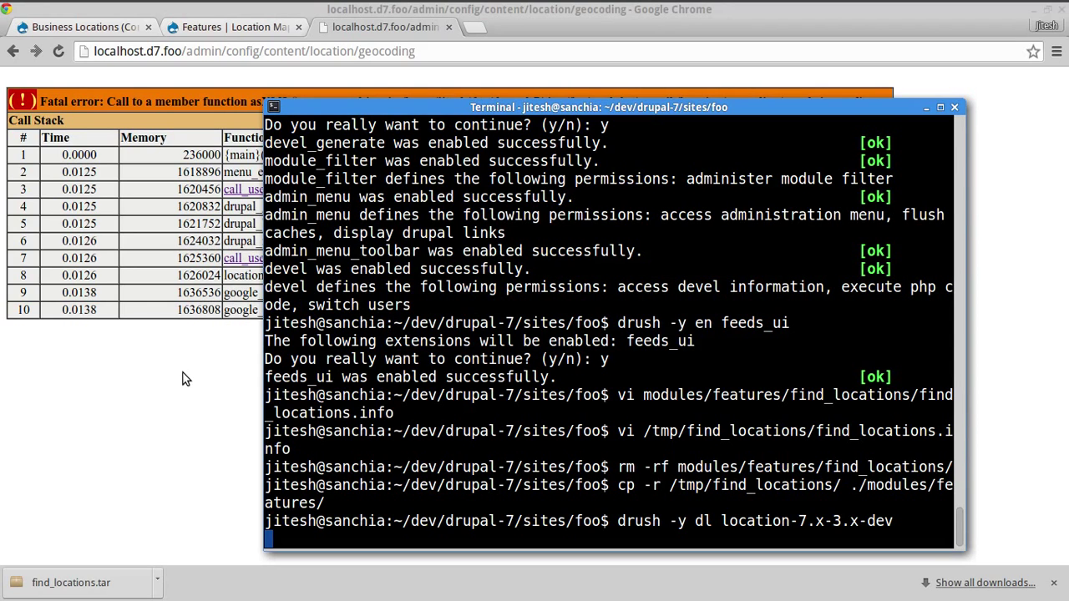
{"action": "key", "text": "ctrl+r"}
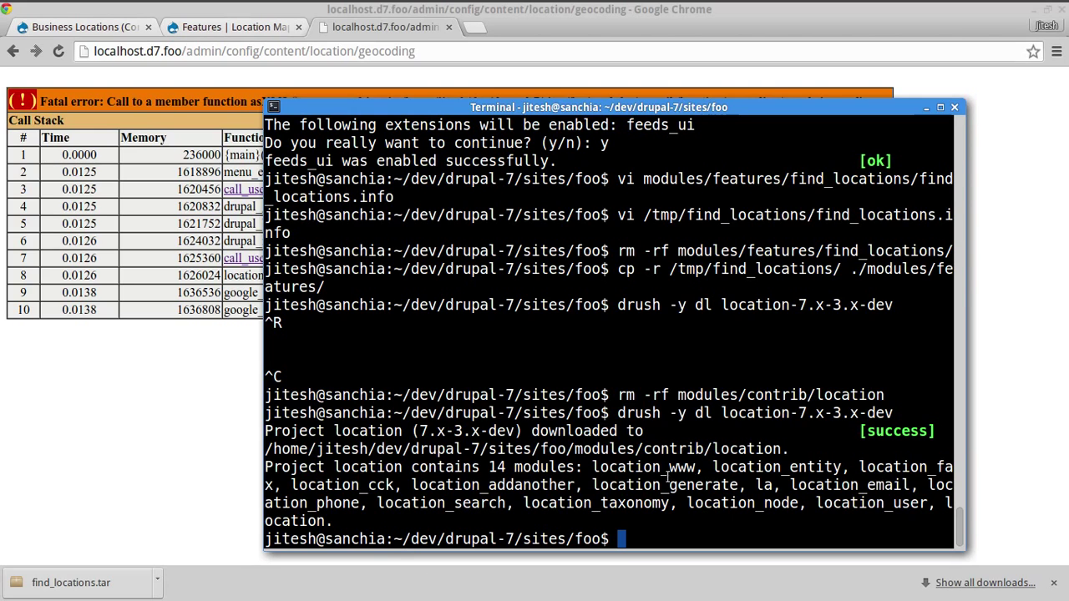
{"action": "double_click", "coordinate": [758, 413]}
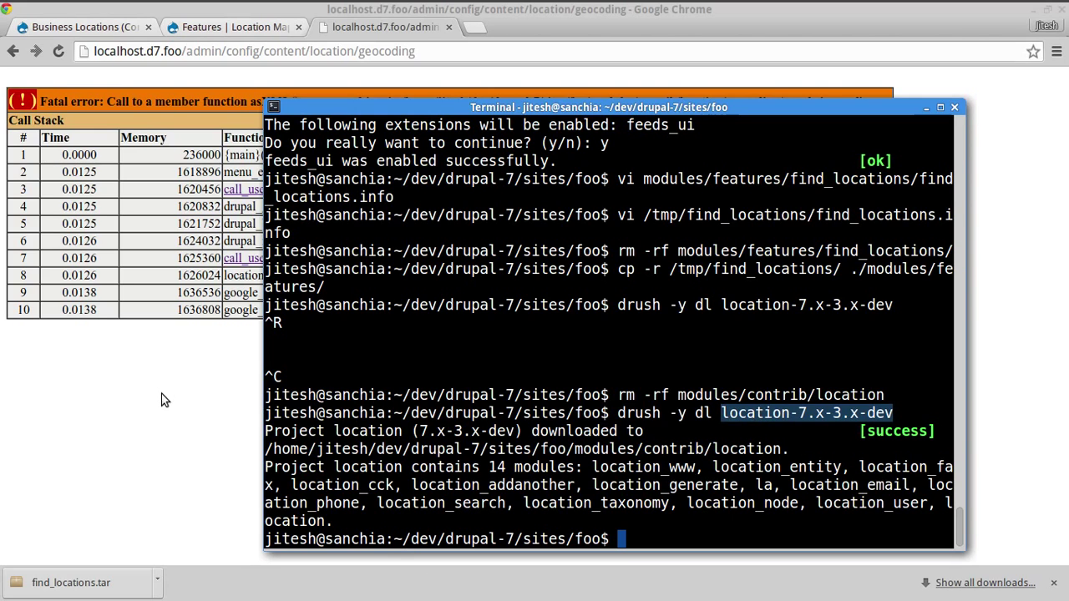
{"action": "left_click", "coordinate": [163, 397]}
{"action": "key", "text": "F5"}
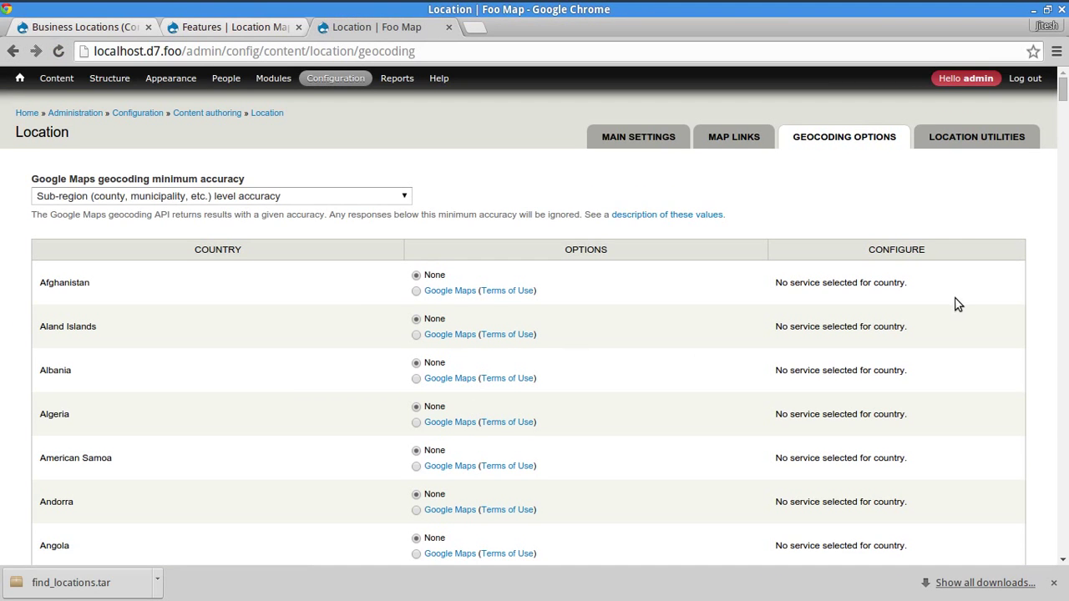
- Set United States to geocode with Google Maps and save the geocoding options
{"action": "scroll", "coordinate": [615, 228], "scroll_direction": "down", "scroll_amount": 15}
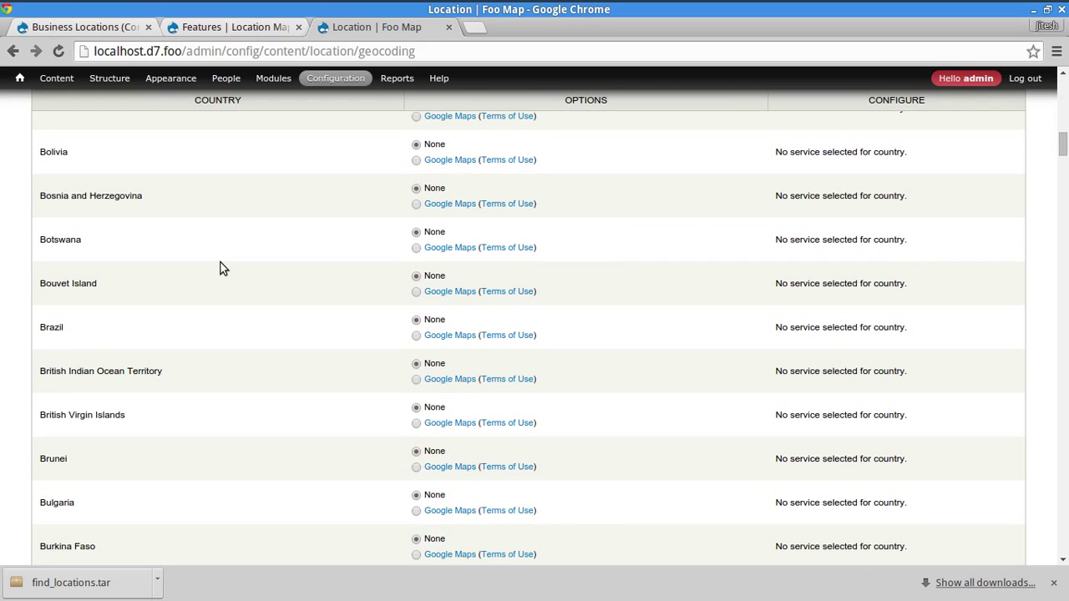
{"action": "key", "text": "ctrl+f"}
{"action": "type", "text": "unit"}
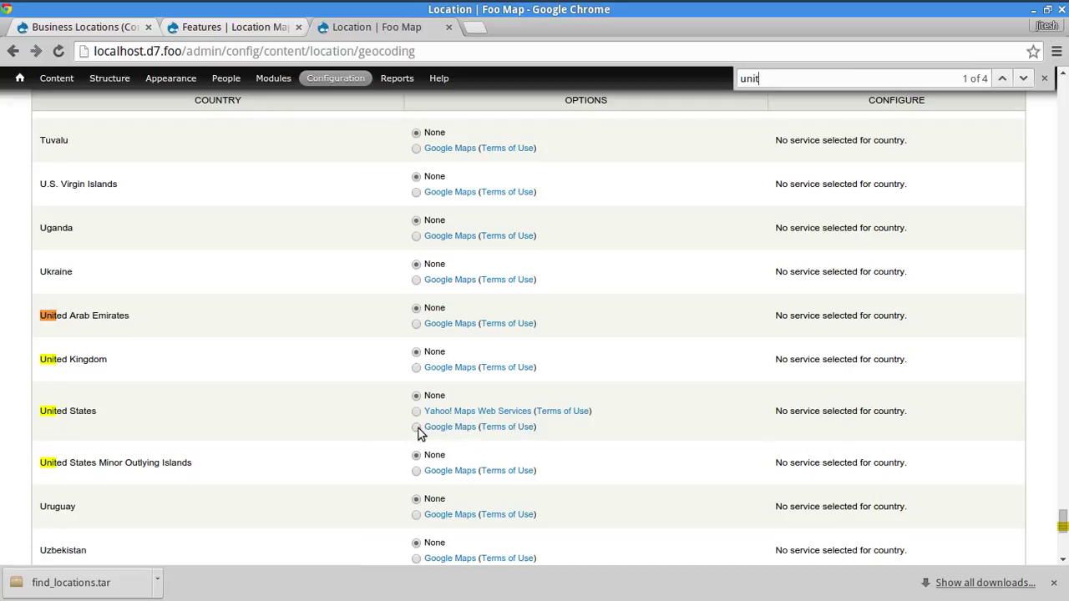
{"action": "left_click", "coordinate": [417, 428]}
{"action": "scroll", "coordinate": [234, 413], "scroll_direction": "down", "scroll_amount": 5}
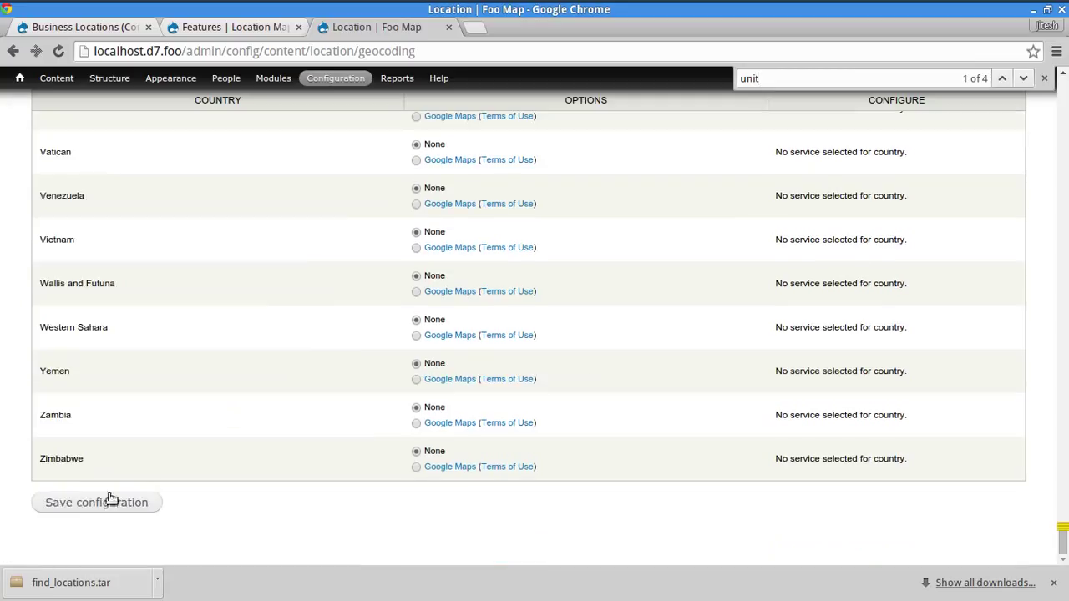
{"action": "left_click", "coordinate": [95, 503]}
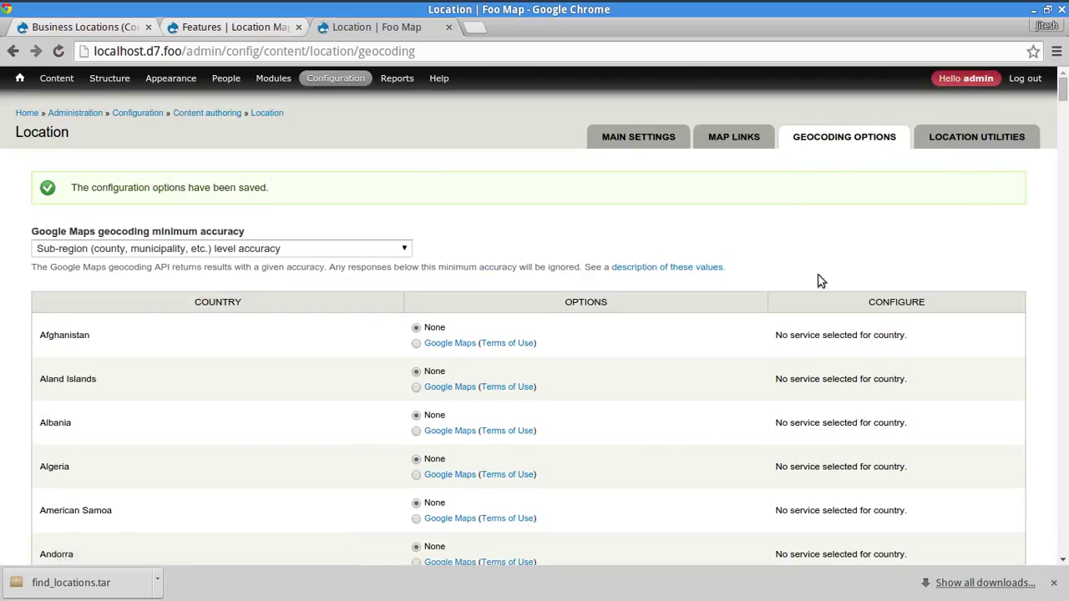
- Save a Google Geocoding API server key in the United States Google parameters
{"action": "key", "text": "ctrl+f"}
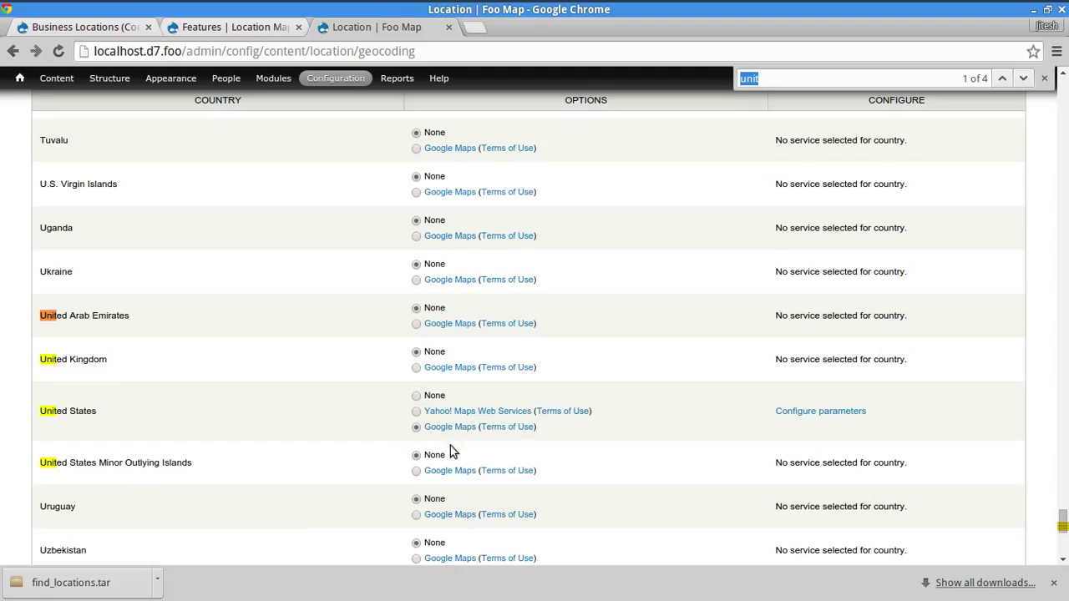
{"action": "left_click", "coordinate": [827, 415]}
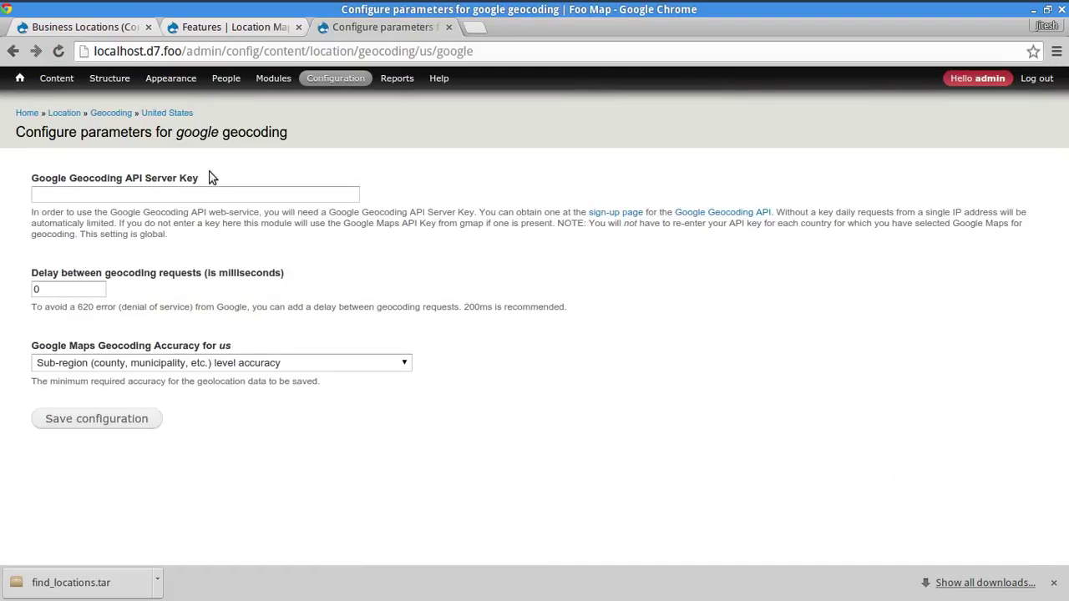
{"action": "left_click", "coordinate": [219, 195]}
{"action": "left_click", "coordinate": [220, 213]}
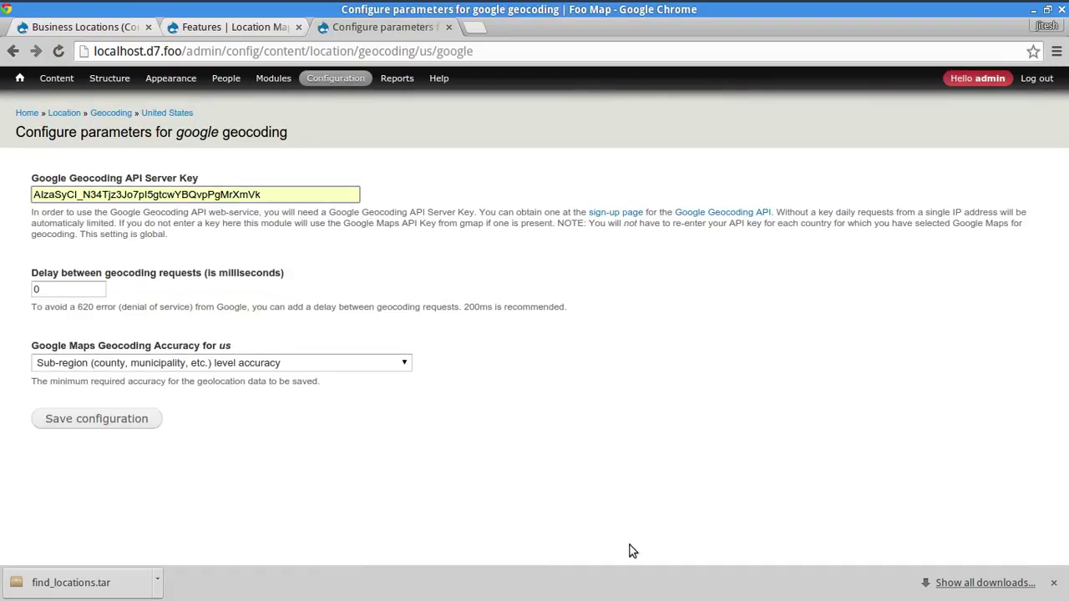
{"action": "left_click", "coordinate": [108, 421]}
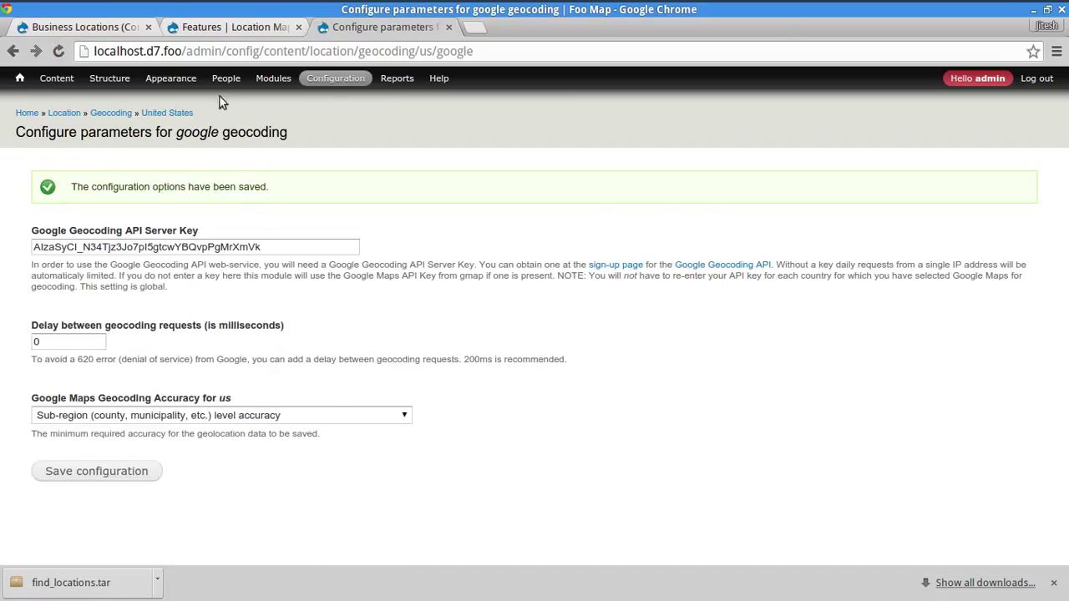
{"action": "left_click", "coordinate": [19, 79]}
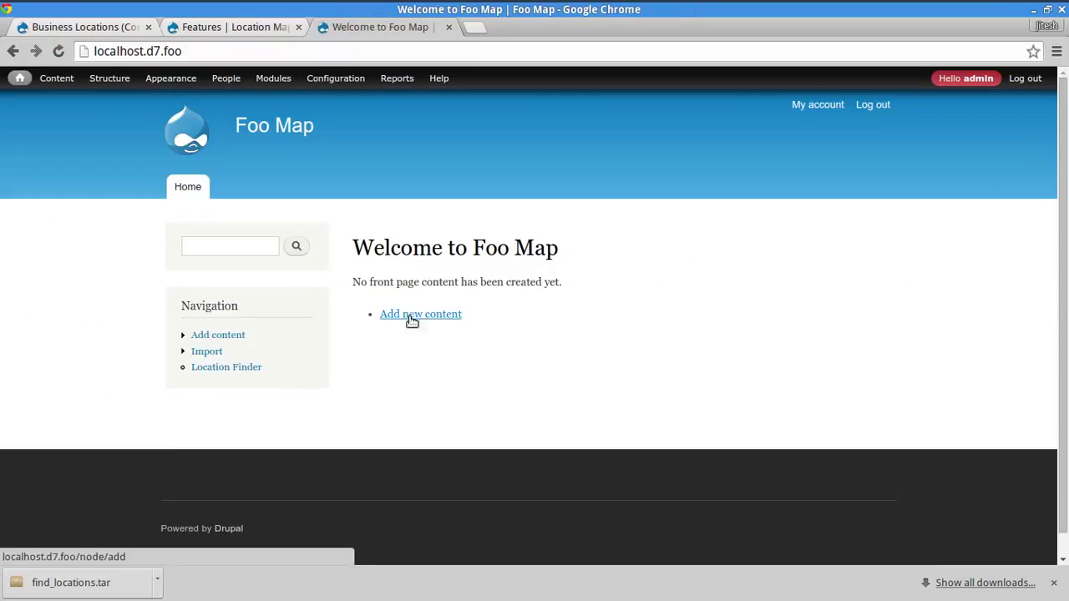
- Import us-500.csv from Downloads through the Business Location CSV Importer
{"action": "left_click", "coordinate": [206, 352]}
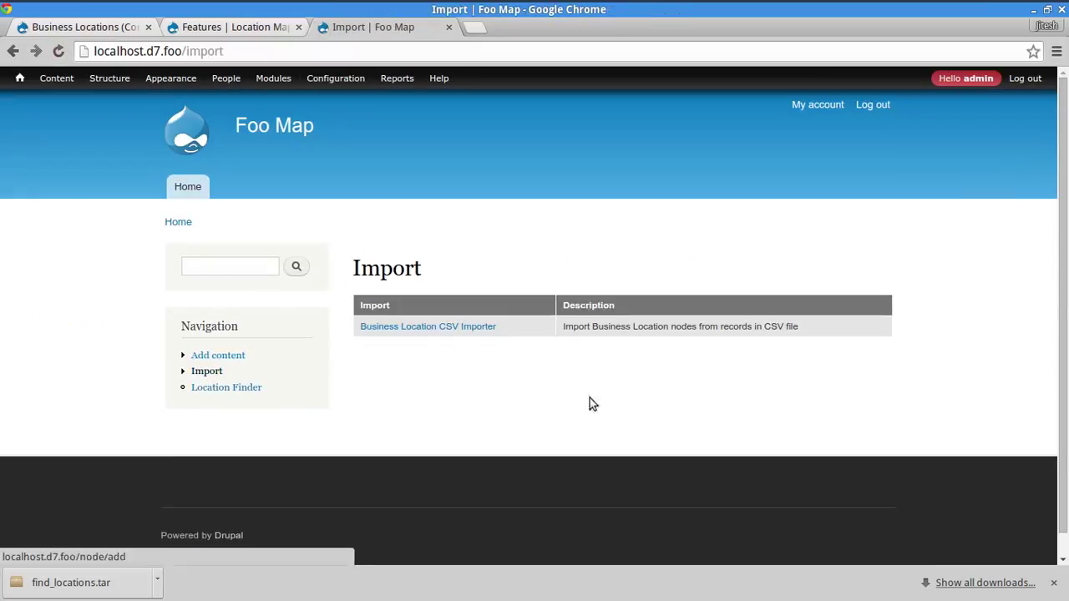
{"action": "left_click", "coordinate": [480, 327]}
{"action": "scroll", "coordinate": [835, 438], "scroll_direction": "down", "scroll_amount": 3}
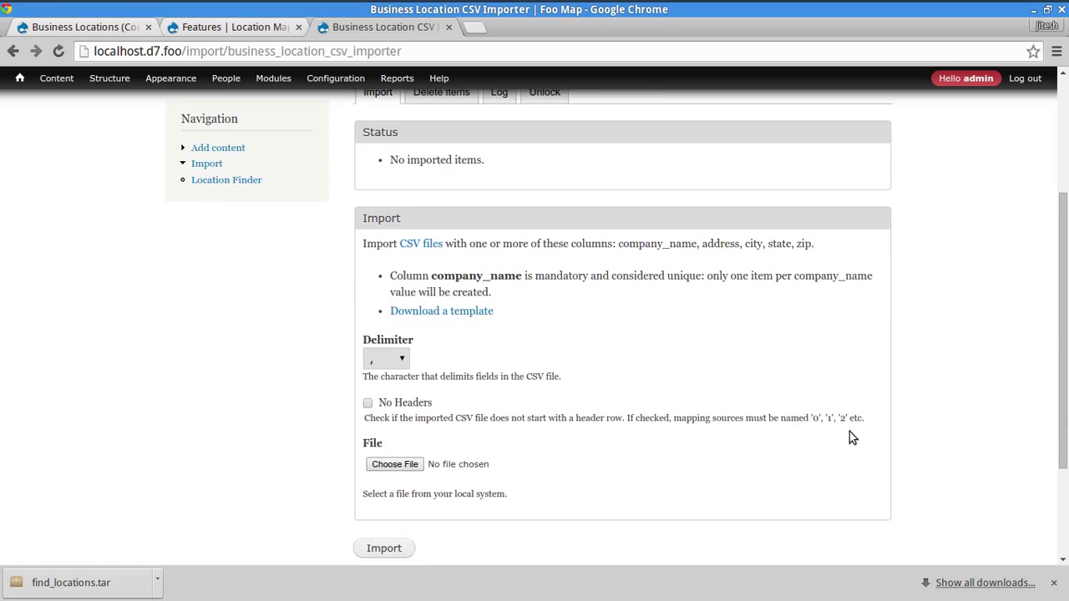
{"action": "scroll", "coordinate": [849, 432], "scroll_direction": "down", "scroll_amount": 2}
{"action": "left_click", "coordinate": [420, 382]}
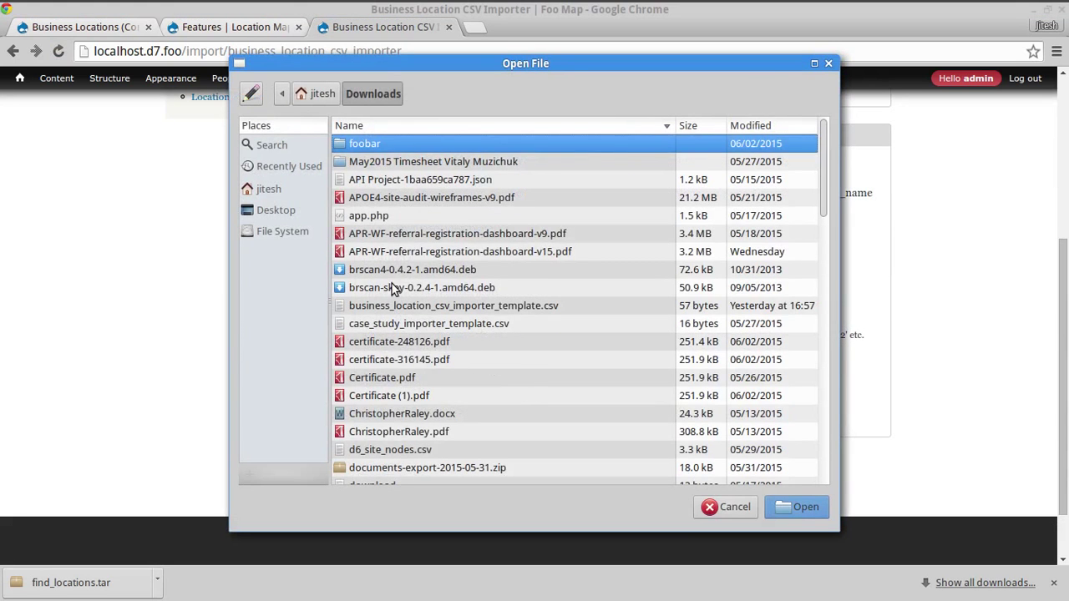
{"action": "left_click", "coordinate": [386, 242]}
{"action": "type", "text": "us"}
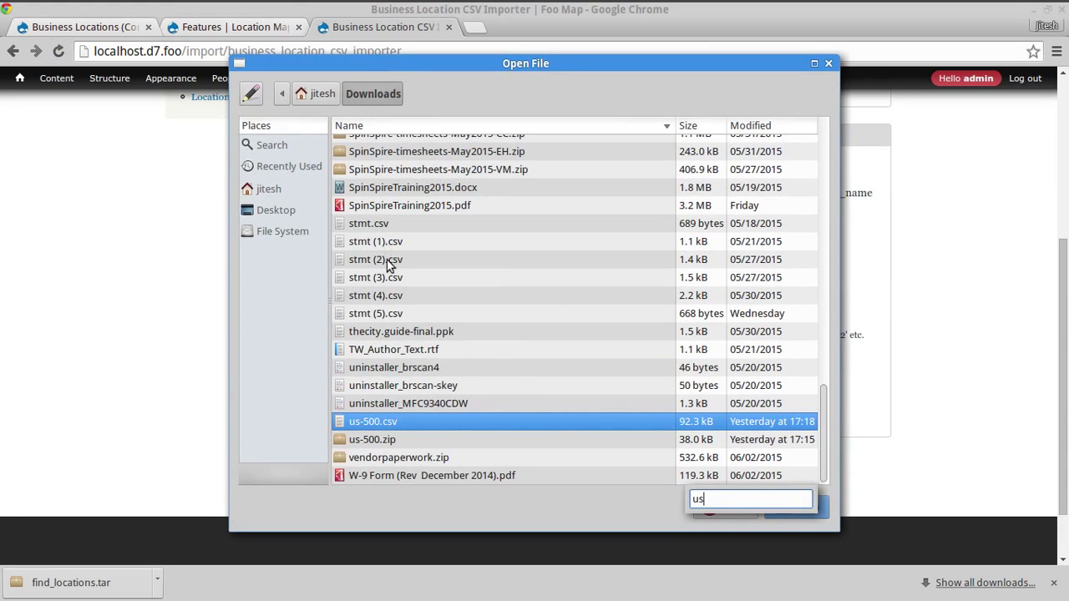
{"action": "key", "text": "Return"}
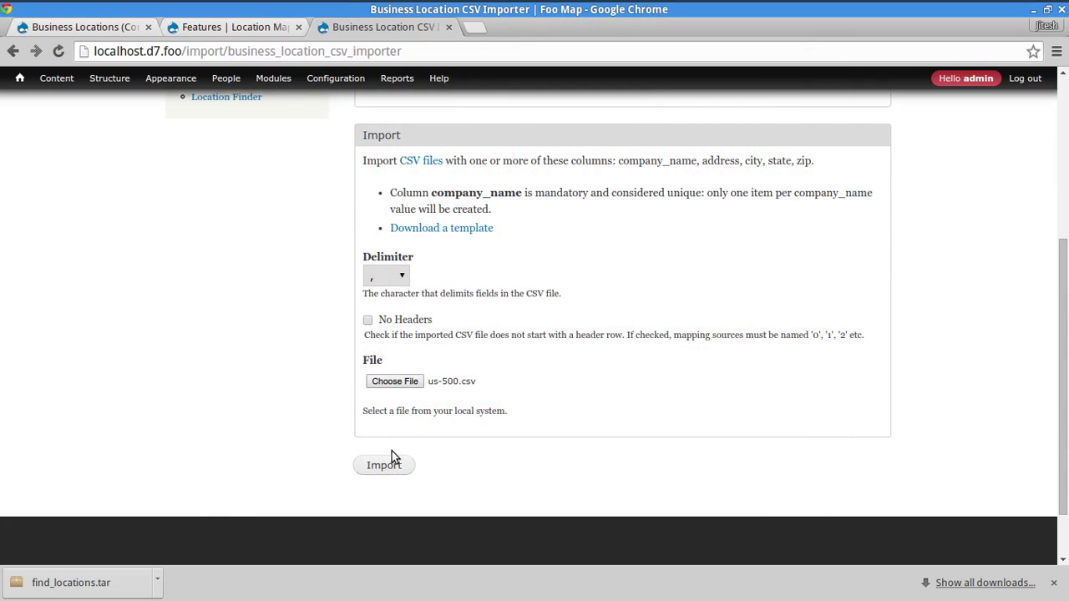
{"action": "left_click", "coordinate": [392, 468]}
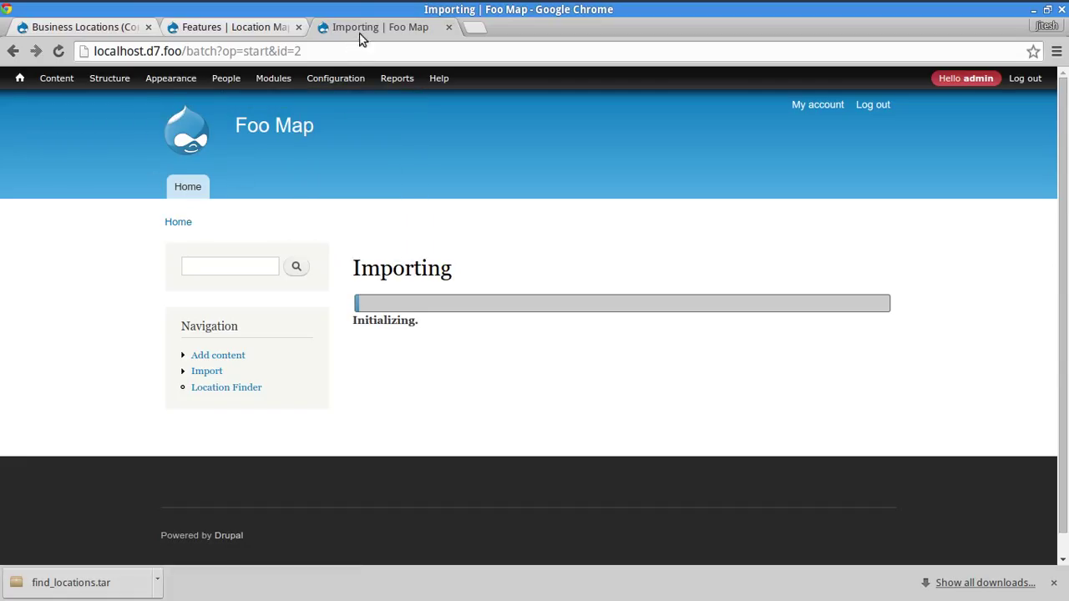
- Open the first imported Business Location's edit form and check its geocoded Current Coordinates
{"action": "mouse_move", "coordinate": [20, 79]}
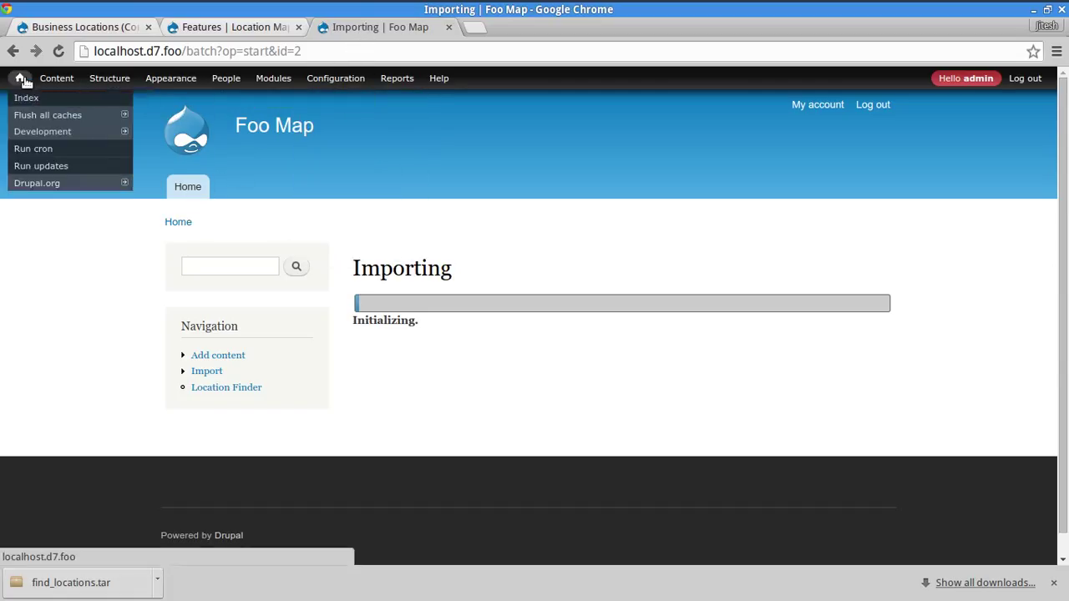
{"action": "middle_click", "coordinate": [20, 79]}
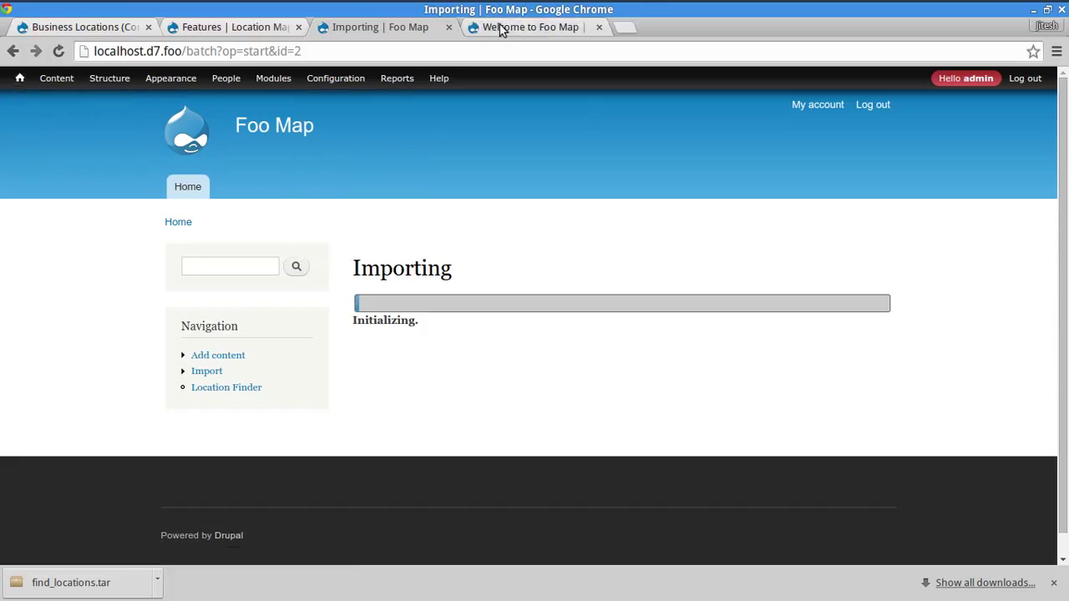
{"action": "left_click", "coordinate": [505, 27]}
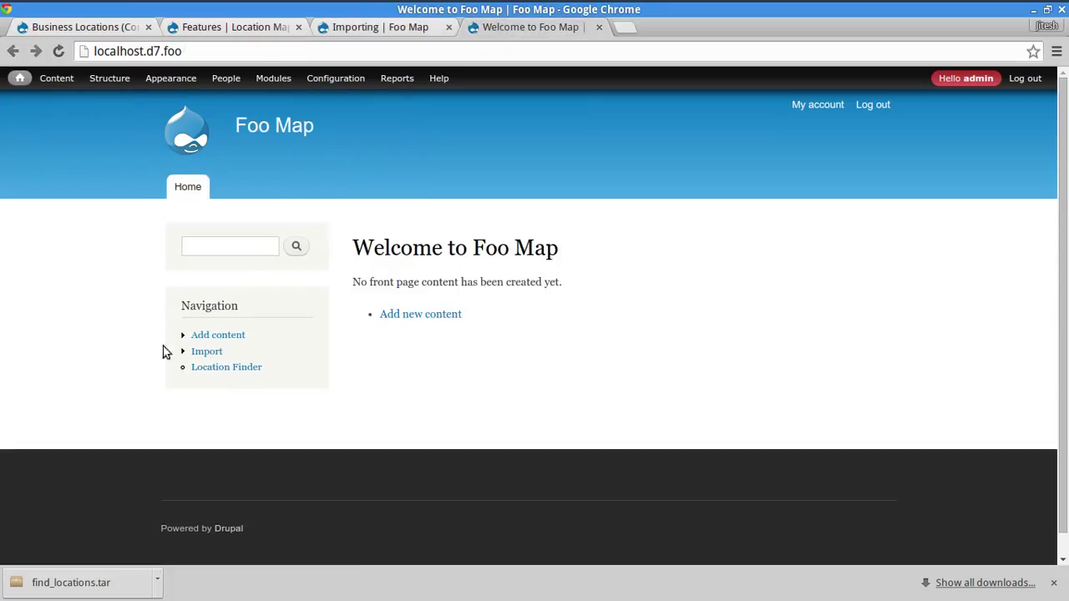
{"action": "left_click", "coordinate": [56, 79]}
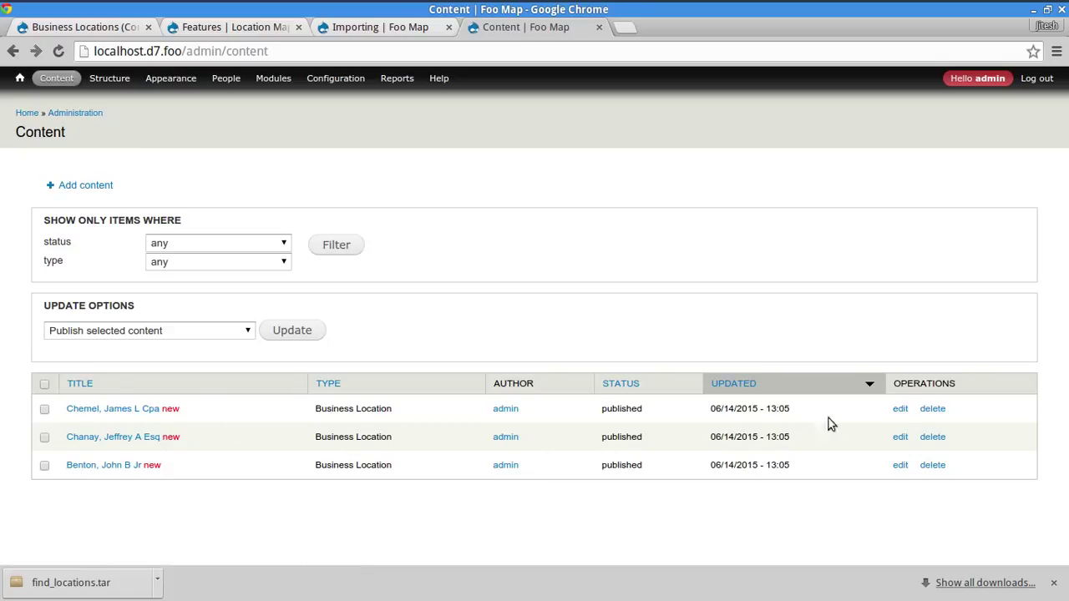
{"action": "left_click", "coordinate": [900, 413]}
{"action": "scroll", "coordinate": [3, 556], "scroll_direction": "down", "scroll_amount": 1}
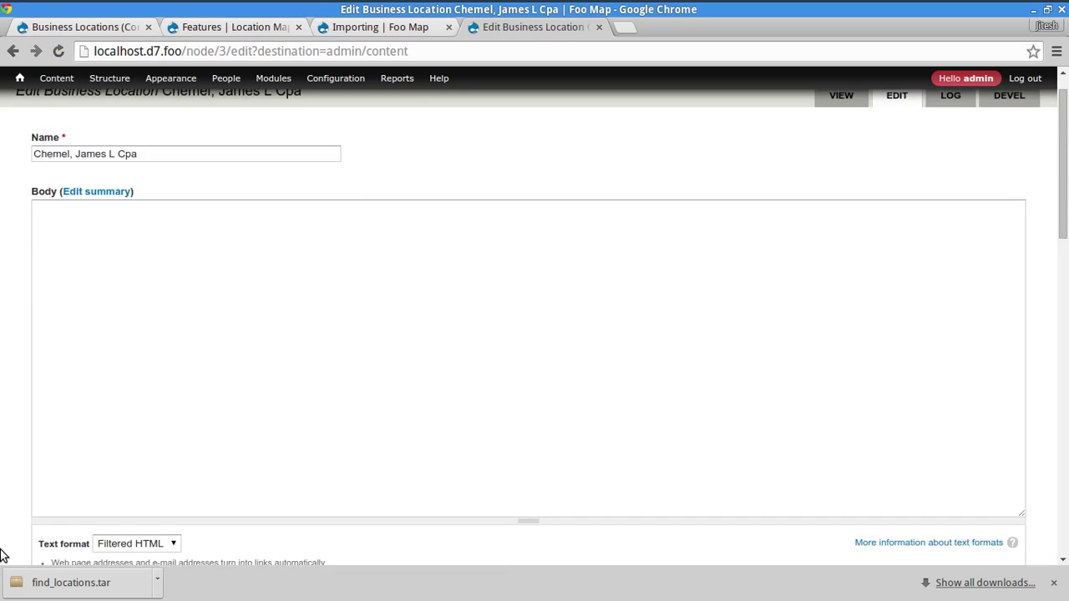
{"action": "scroll", "coordinate": [3, 555], "scroll_direction": "down", "scroll_amount": 6}
{"action": "scroll", "coordinate": [422, 501], "scroll_direction": "down", "scroll_amount": 2}
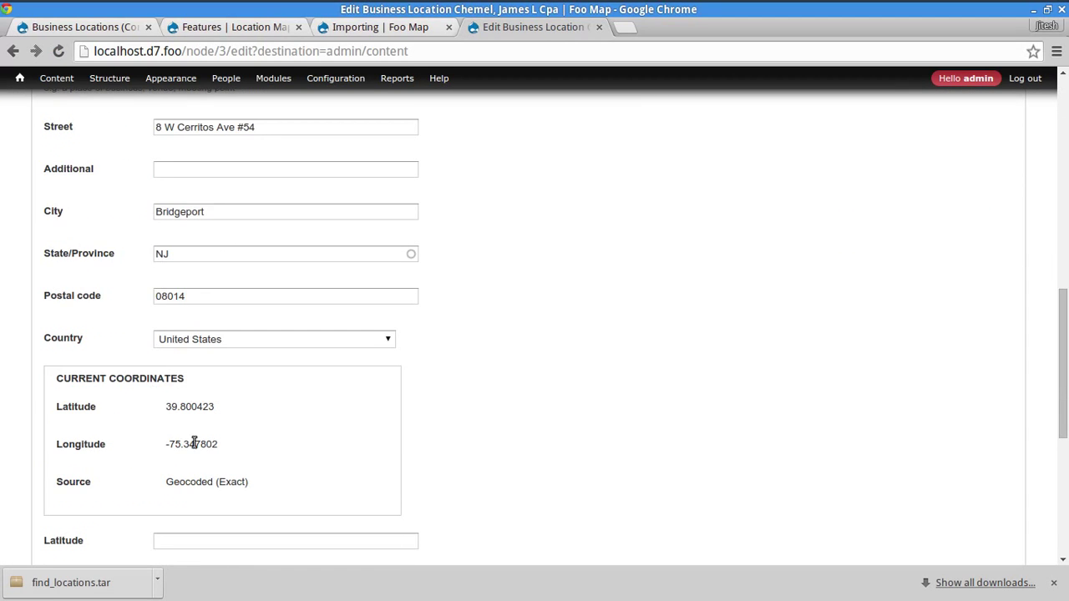
{"action": "left_click_drag", "start_coordinate": [165, 410], "coordinate": [246, 443]}
{"action": "left_click", "coordinate": [284, 483]}
{"action": "left_click_drag", "start_coordinate": [47, 409], "coordinate": [310, 439]}
{"action": "left_click", "coordinate": [307, 446]}
- Return to the content list, glance at the import and Features tabs, then go home
{"action": "left_click", "coordinate": [11, 50]}
{"action": "left_click", "coordinate": [377, 30]}
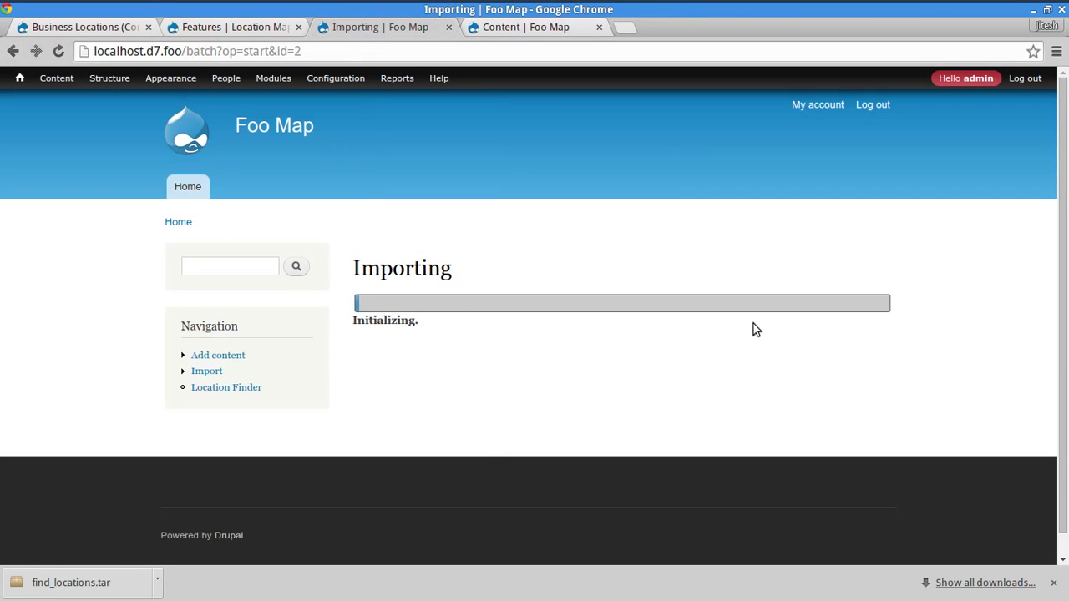
{"action": "left_click", "coordinate": [487, 30]}
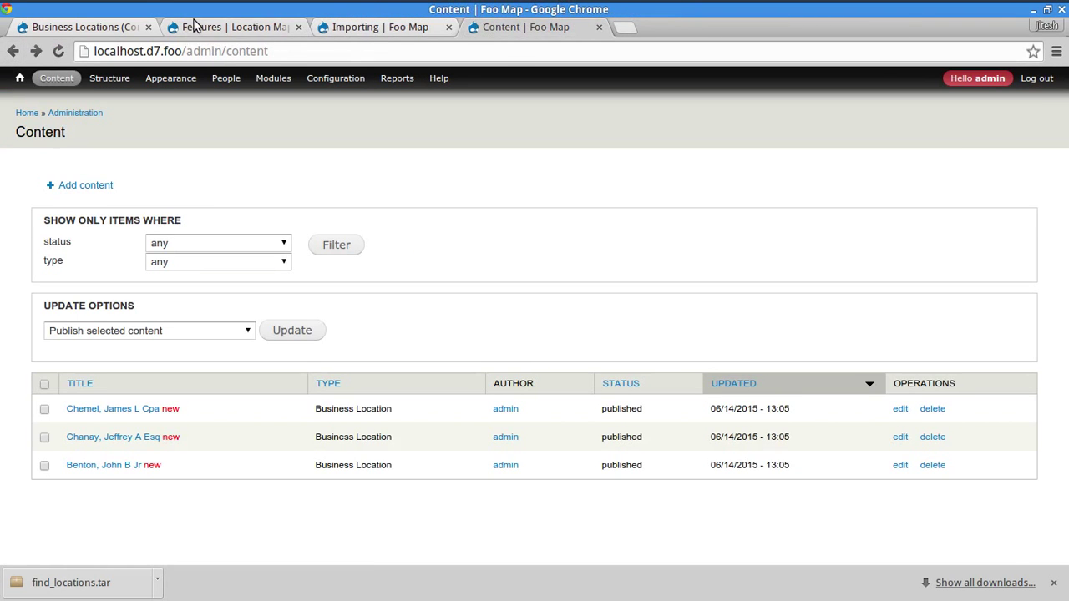
{"action": "left_click", "coordinate": [193, 25]}
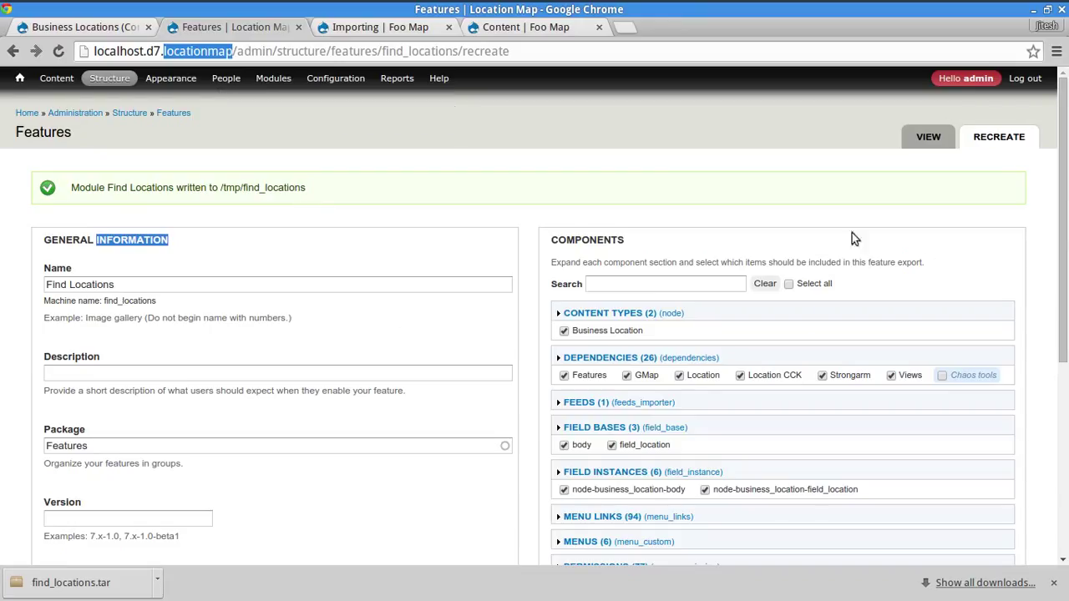
{"action": "left_click", "coordinate": [488, 29]}
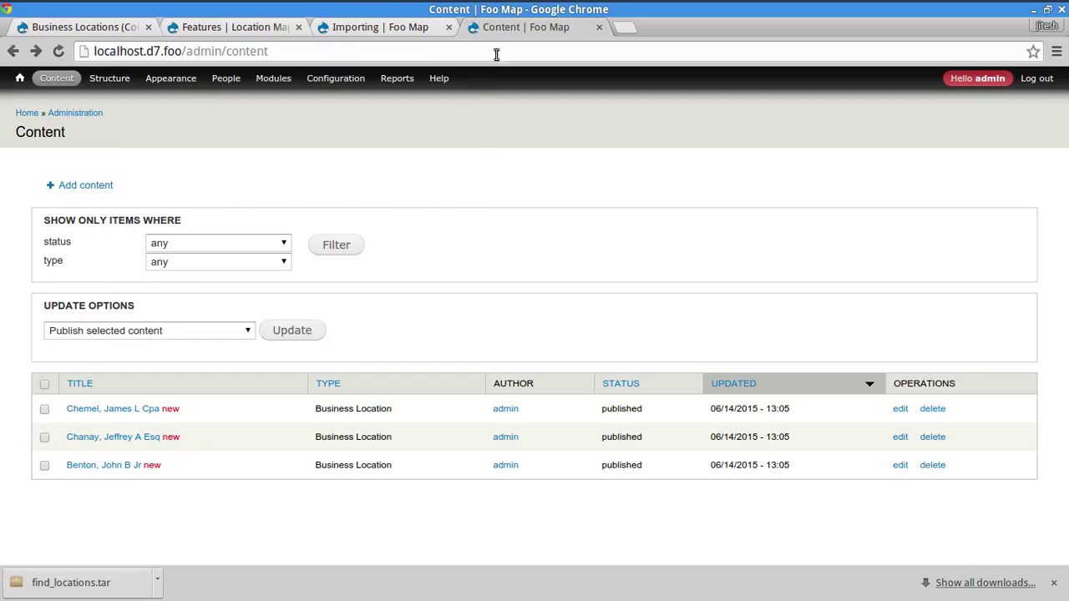
{"action": "left_click", "coordinate": [28, 115]}
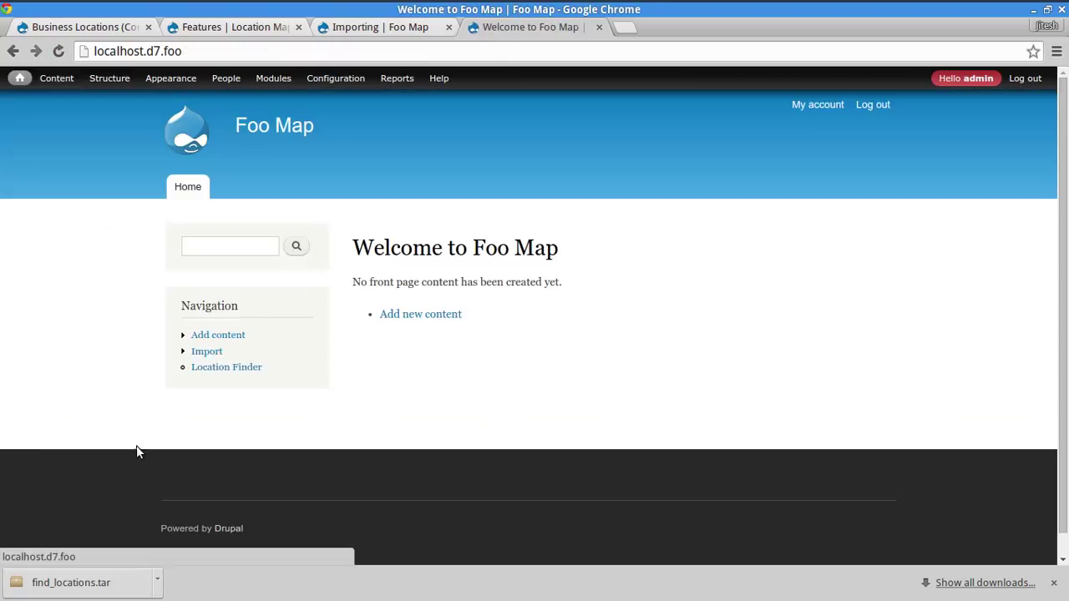
- Run the Find a Location search with postal code 32256 and distance 100 cleared
{"action": "left_click", "coordinate": [215, 370]}
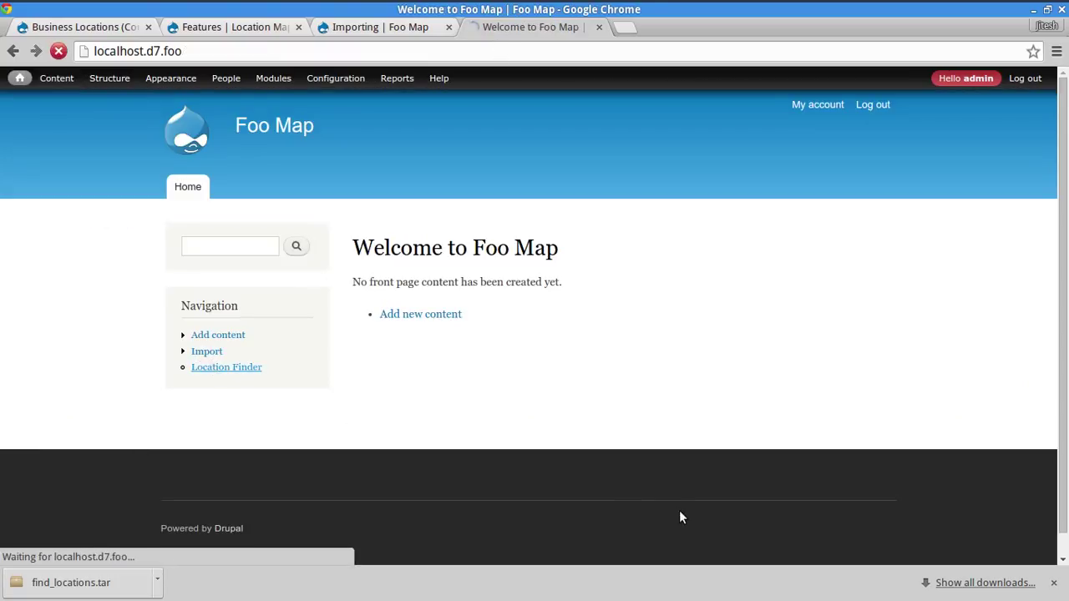
{"action": "left_click", "coordinate": [482, 343]}
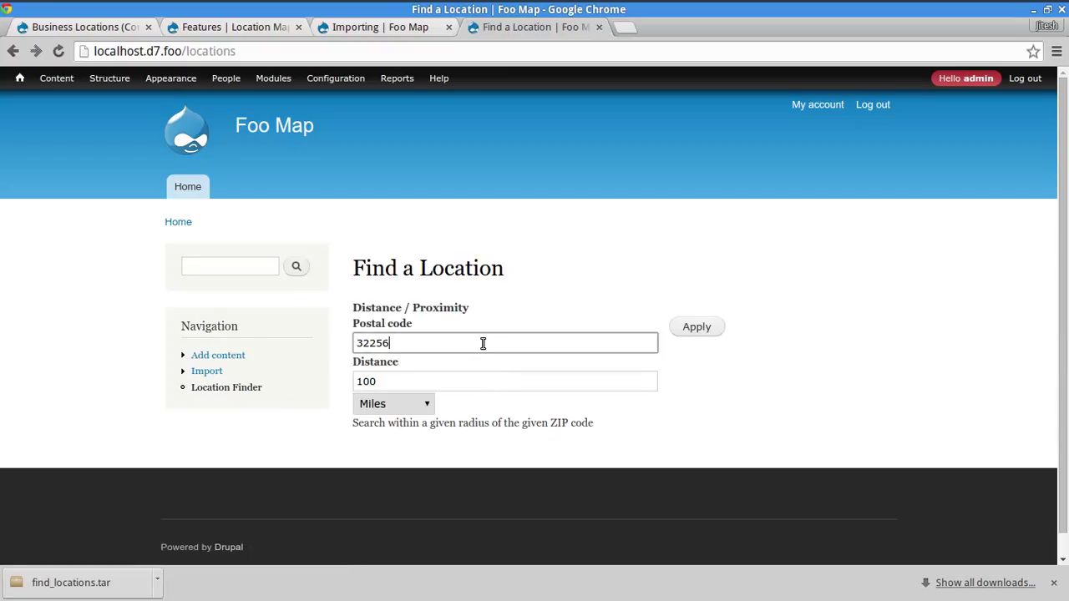
{"action": "double_click", "coordinate": [479, 342]}
{"action": "key", "text": "BackSpace"}
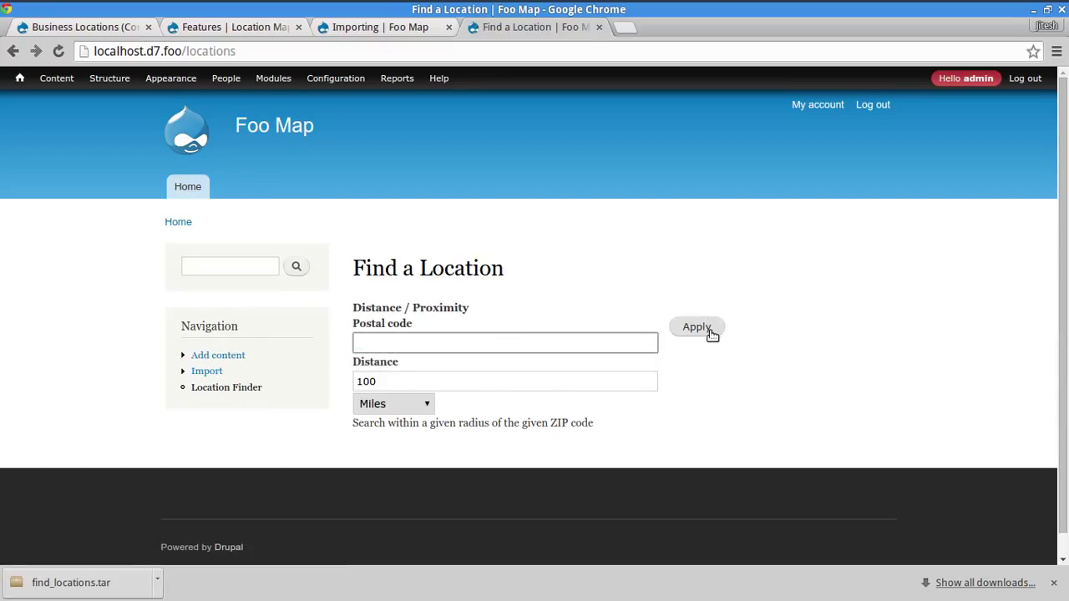
{"action": "double_click", "coordinate": [562, 384]}
{"action": "key", "text": "BackSpace"}
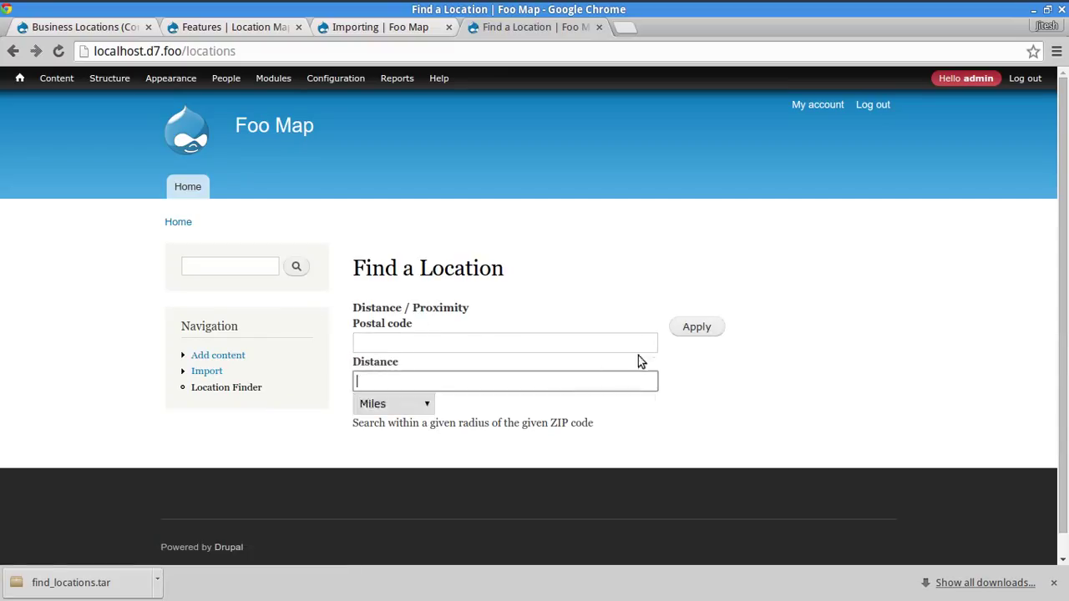
{"action": "left_click", "coordinate": [693, 332]}
- Review the unfiltered results, then reapply a 100-mile distance filter
{"action": "scroll", "coordinate": [948, 279], "scroll_direction": "down", "scroll_amount": 4}
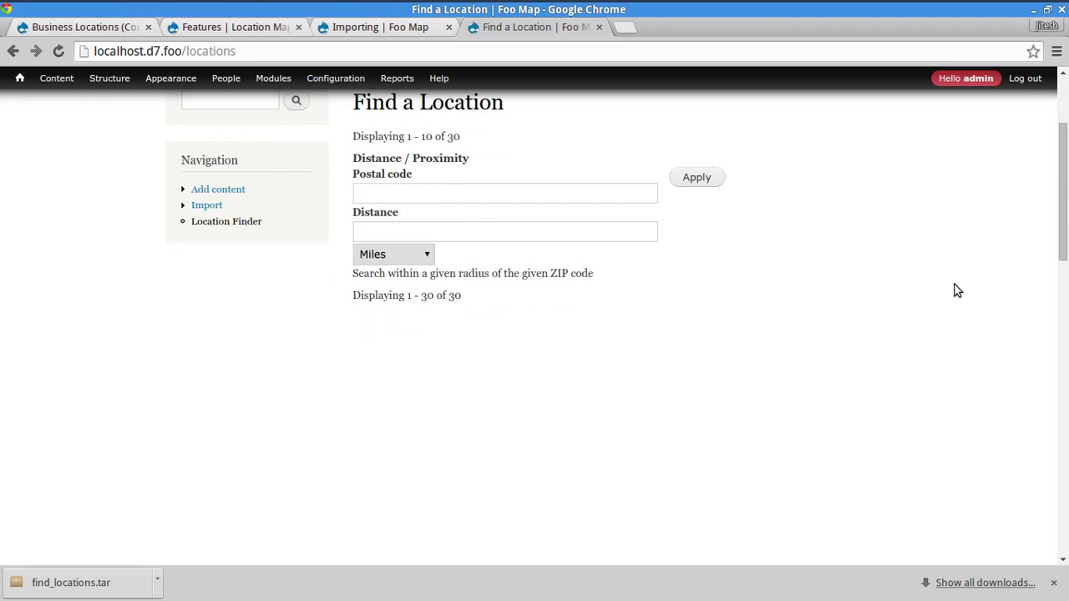
{"action": "scroll", "coordinate": [962, 273], "scroll_direction": "down", "scroll_amount": 7}
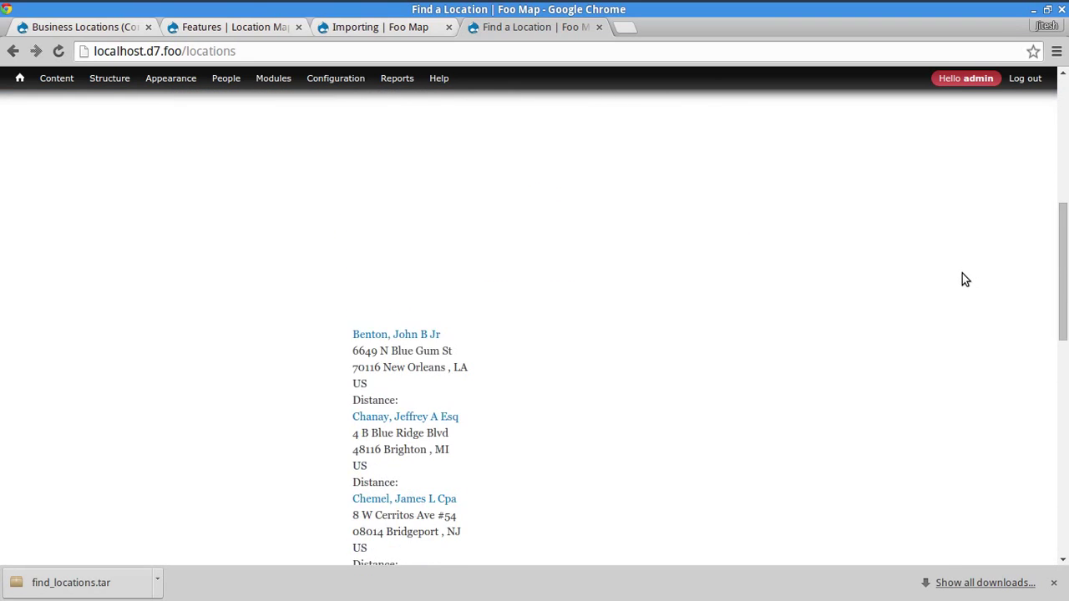
{"action": "scroll", "coordinate": [962, 273], "scroll_direction": "up", "scroll_amount": 6}
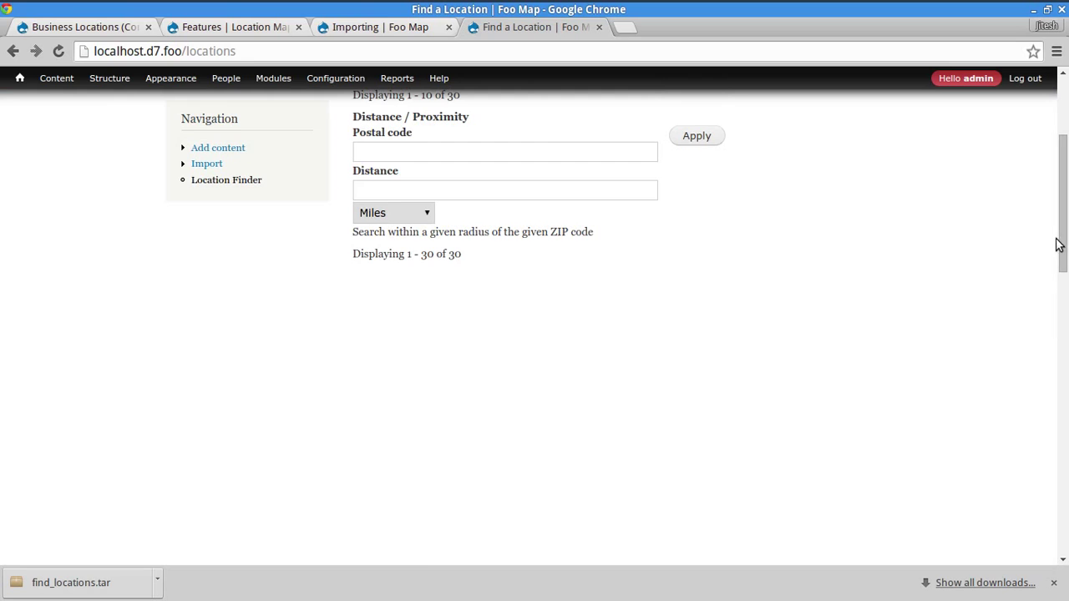
{"action": "left_click_drag", "start_coordinate": [1061, 238], "coordinate": [1053, 212]}
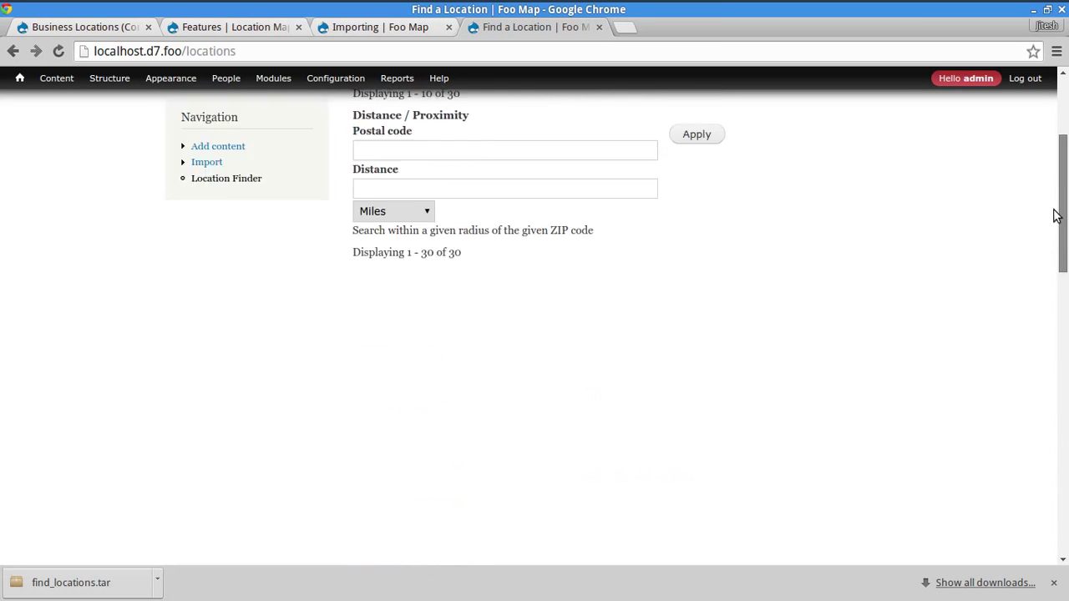
{"action": "scroll", "coordinate": [635, 329], "scroll_direction": "up", "scroll_amount": 4}
{"action": "scroll", "coordinate": [613, 344], "scroll_direction": "down", "scroll_amount": 3}
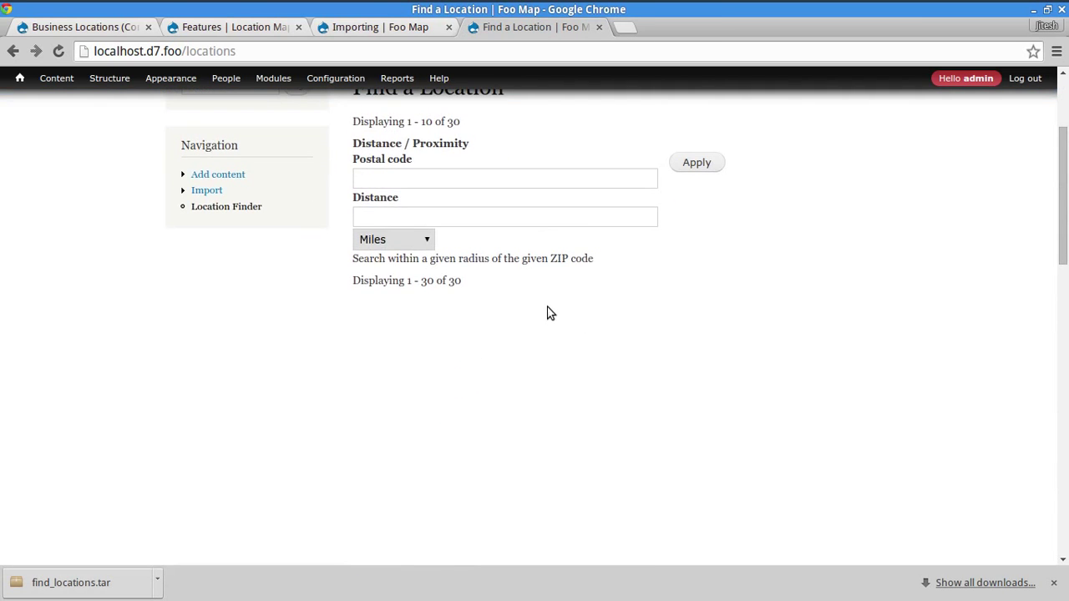
{"action": "scroll", "coordinate": [552, 313], "scroll_direction": "down", "scroll_amount": 3}
{"action": "scroll", "coordinate": [837, 358], "scroll_direction": "down", "scroll_amount": 10}
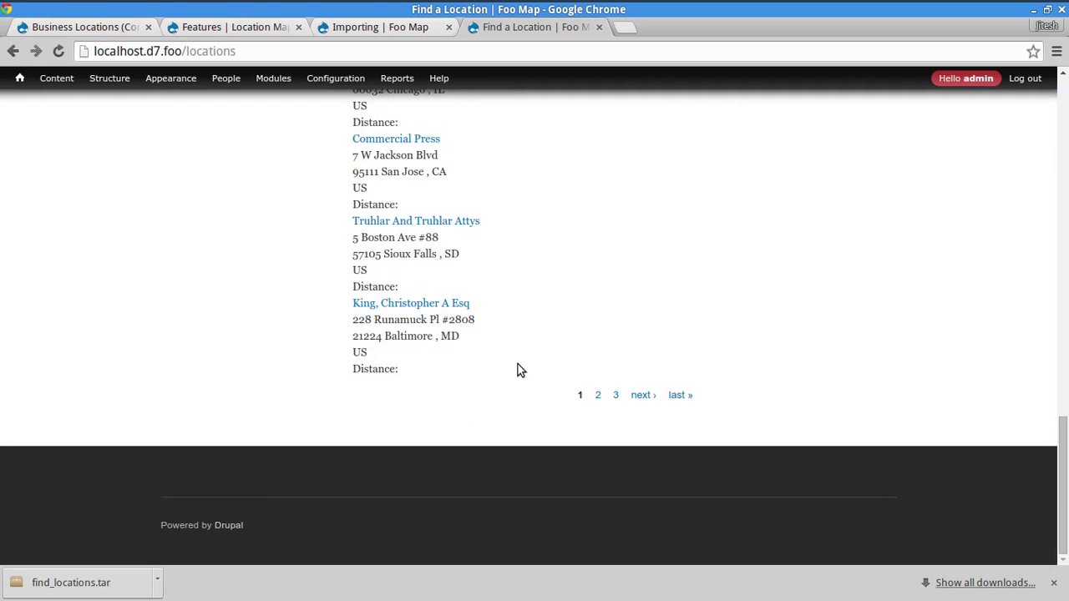
{"action": "scroll", "coordinate": [716, 337], "scroll_direction": "up", "scroll_amount": 8}
{"action": "scroll", "coordinate": [721, 338], "scroll_direction": "up", "scroll_amount": 2}
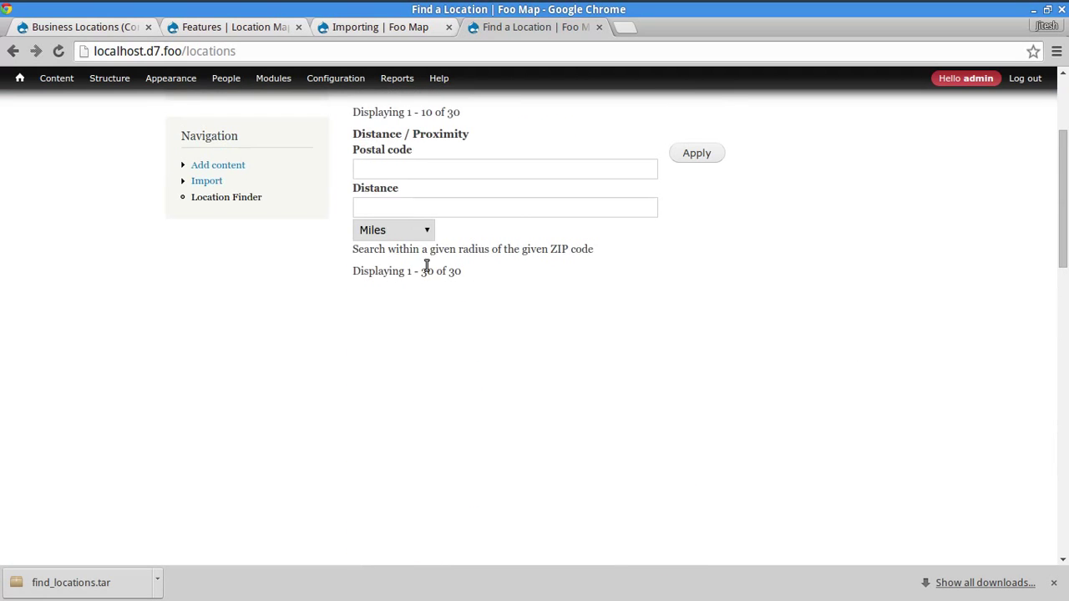
{"action": "left_click", "coordinate": [427, 207]}
{"action": "left_click", "coordinate": [426, 210]}
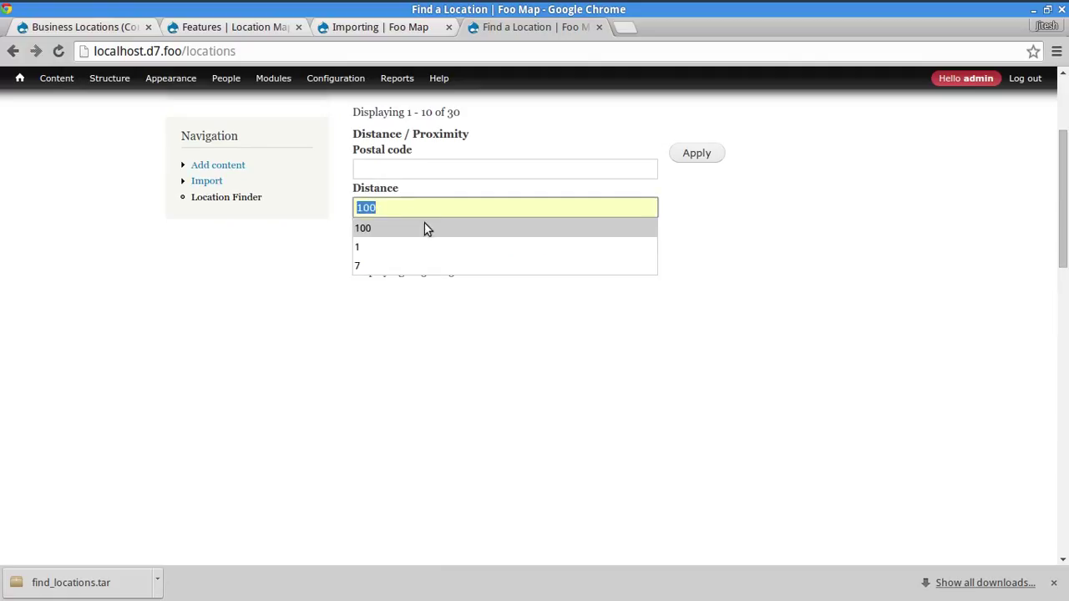
{"action": "left_click", "coordinate": [425, 225]}
{"action": "left_click", "coordinate": [718, 156]}
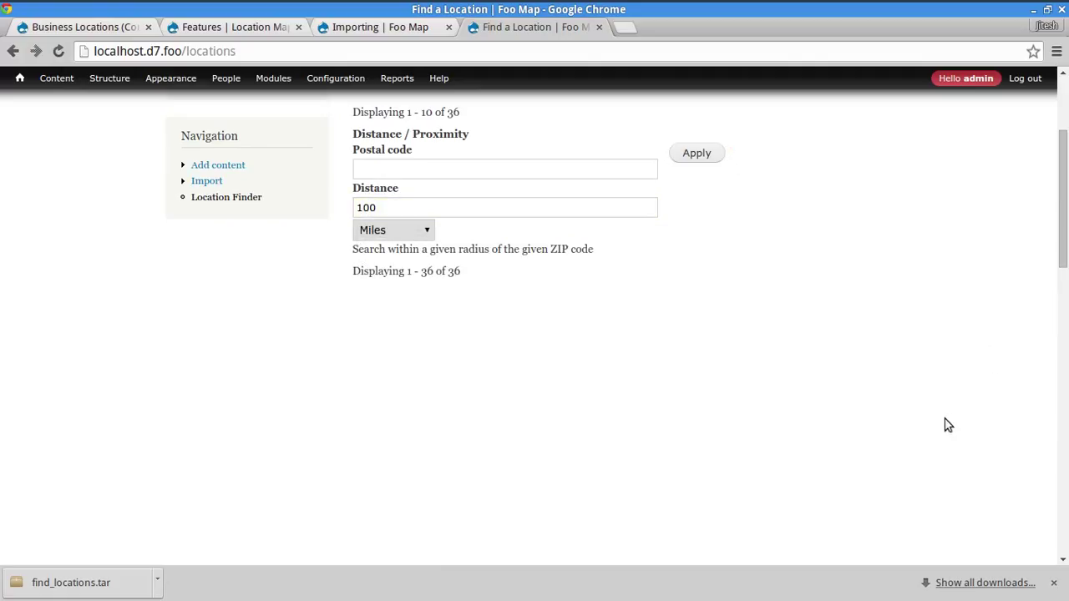
- Start entering postal code 190, then reload the Find a Location page
{"action": "left_click", "coordinate": [565, 166]}
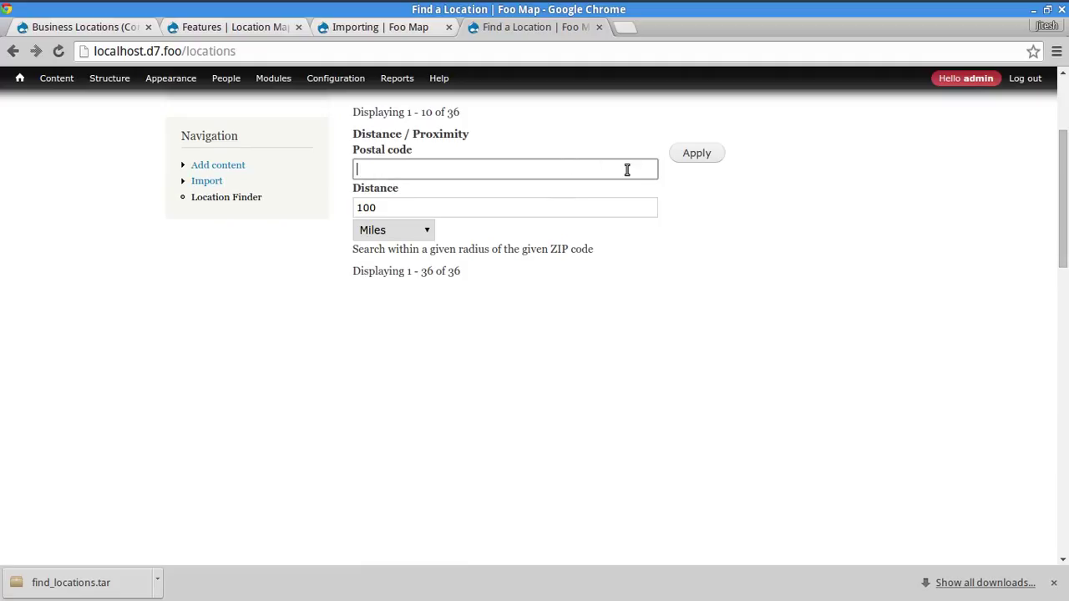
{"action": "type", "text": "19090"}
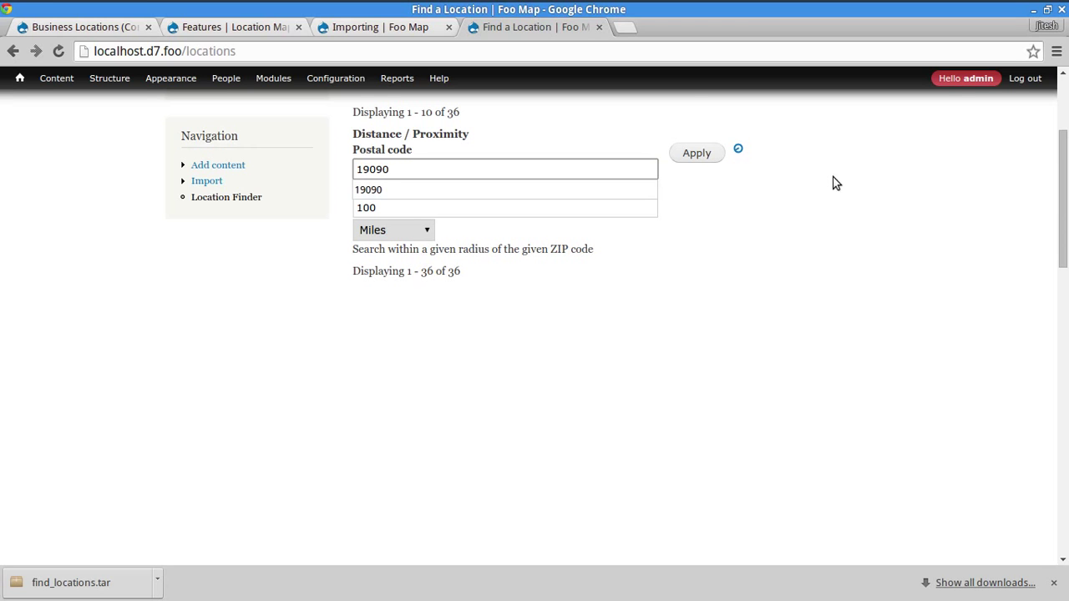
{"action": "left_click_drag", "start_coordinate": [1063, 167], "coordinate": [828, 202]}
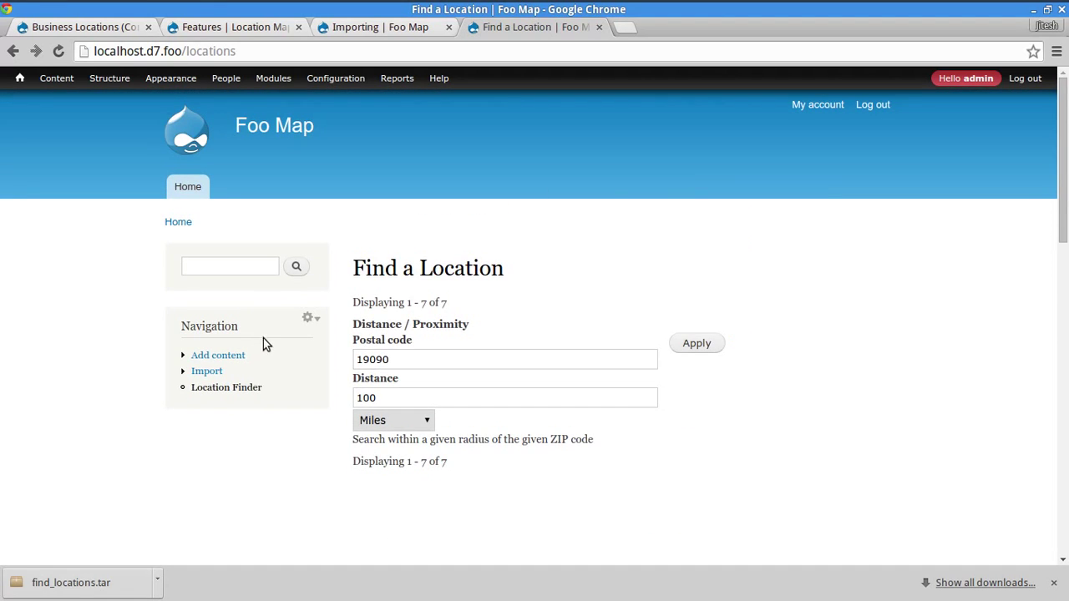
{"action": "scroll", "coordinate": [635, 446], "scroll_direction": "down", "scroll_amount": 4}
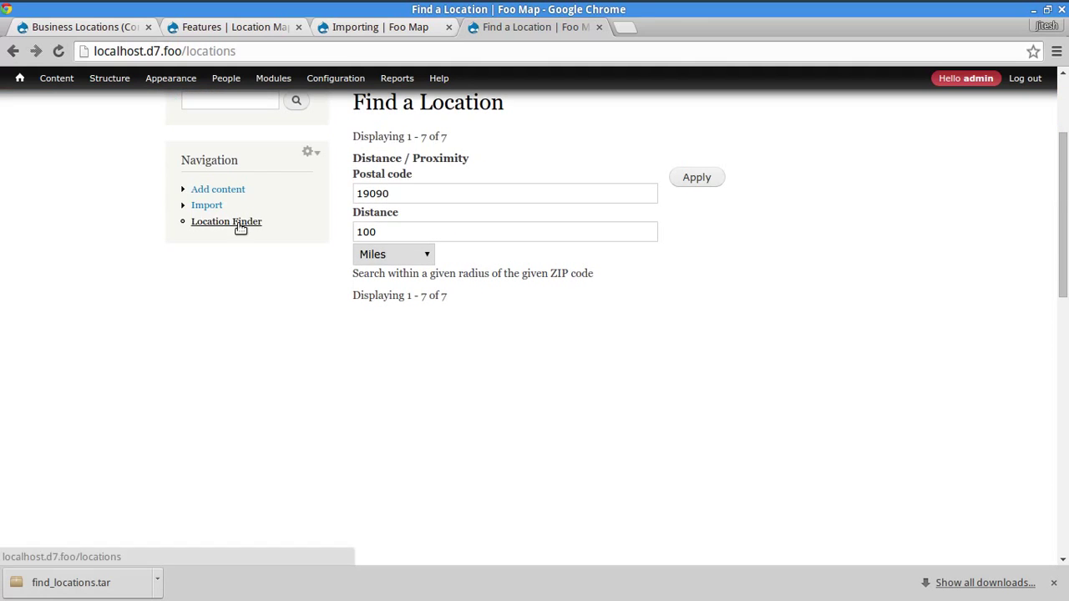
{"action": "left_click", "coordinate": [238, 222]}
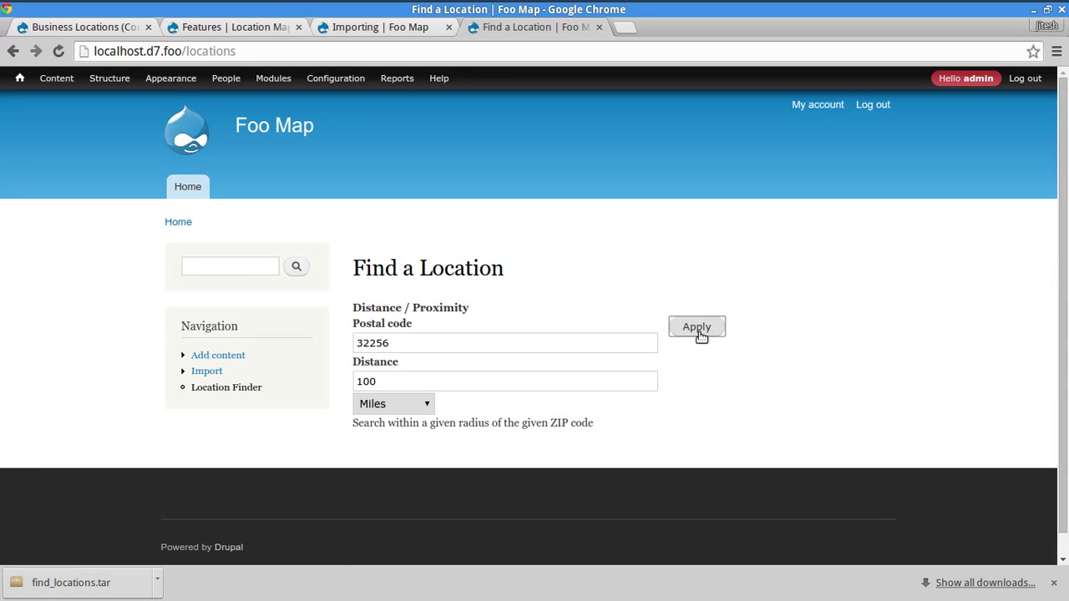
- Search postal code 19090 within 100 miles and scroll through the 7 results
{"action": "left_click", "coordinate": [527, 343]}
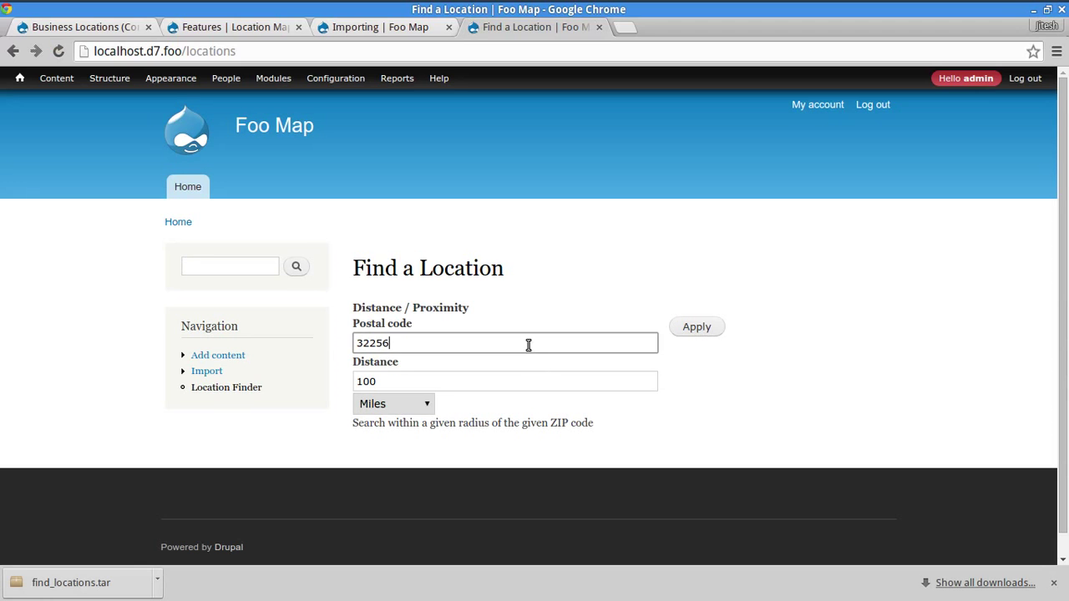
{"action": "key", "text": "ctrl+a"}
{"action": "type", "text": "1"}
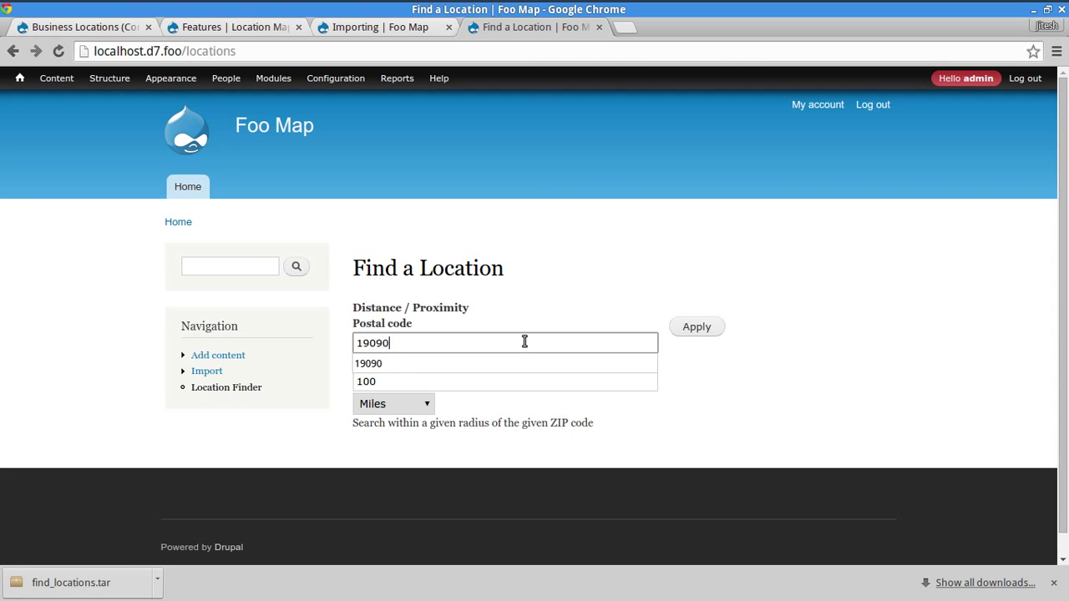
{"action": "key", "text": "Return"}
{"action": "scroll", "coordinate": [885, 327], "scroll_direction": "down", "scroll_amount": 5}
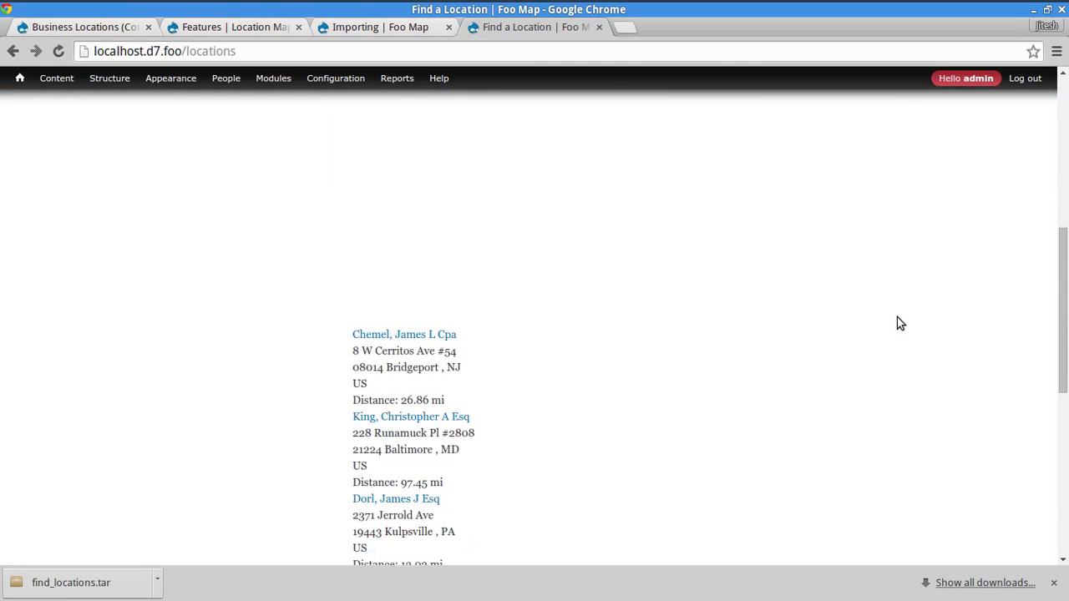
{"action": "scroll", "coordinate": [899, 315], "scroll_direction": "up", "scroll_amount": 3}
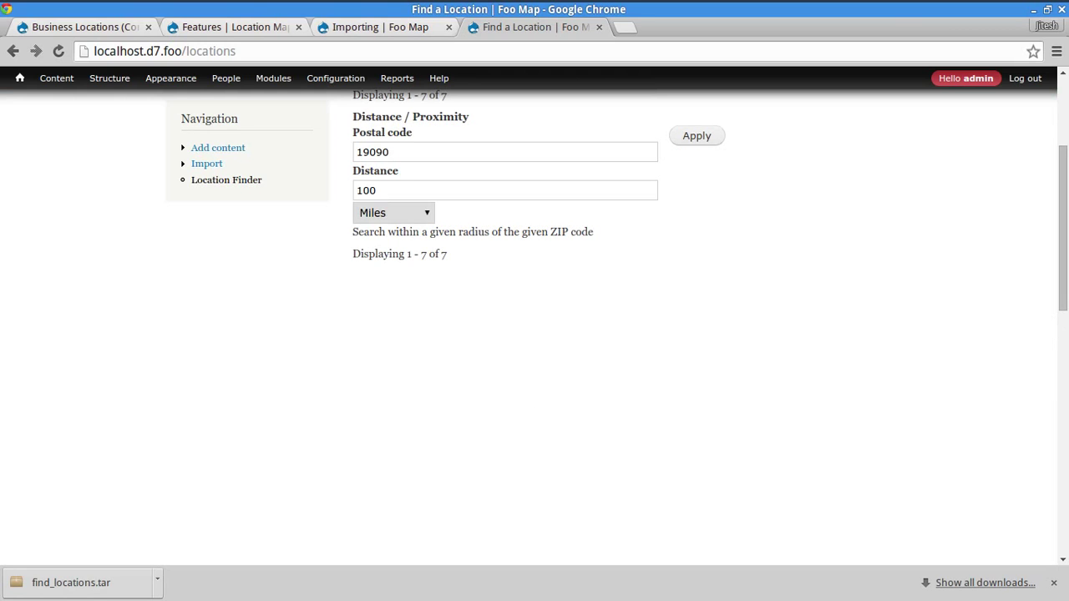
{"action": "scroll", "coordinate": [1050, 277], "scroll_direction": "down", "scroll_amount": 2}
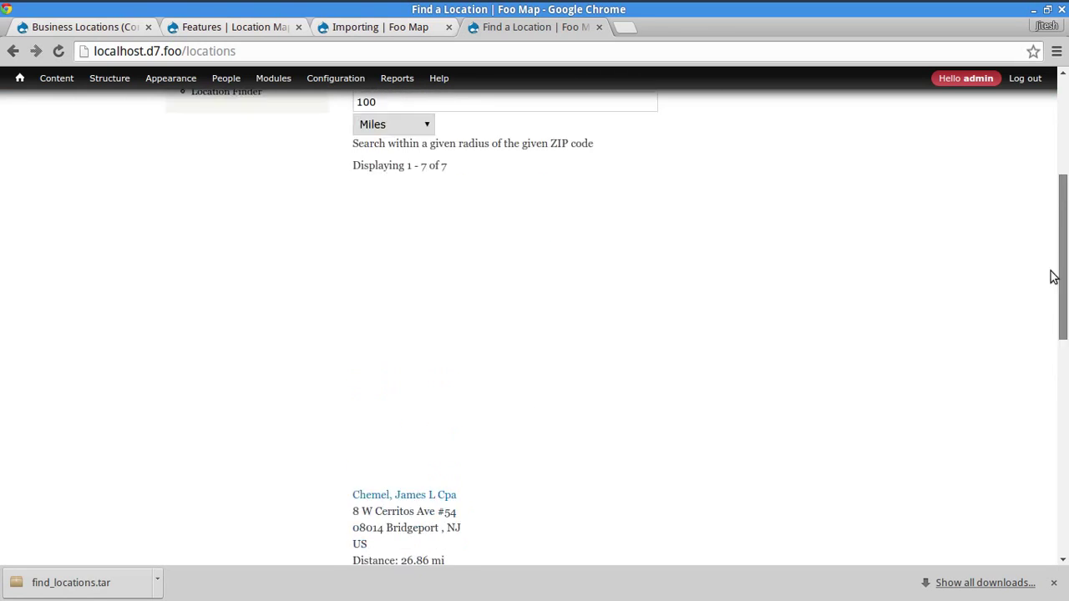
{"action": "scroll", "coordinate": [1050, 276], "scroll_direction": "up", "scroll_amount": 2}
{"action": "scroll", "coordinate": [1044, 317], "scroll_direction": "down", "scroll_amount": 5}
{"action": "scroll", "coordinate": [1043, 331], "scroll_direction": "down", "scroll_amount": 3}
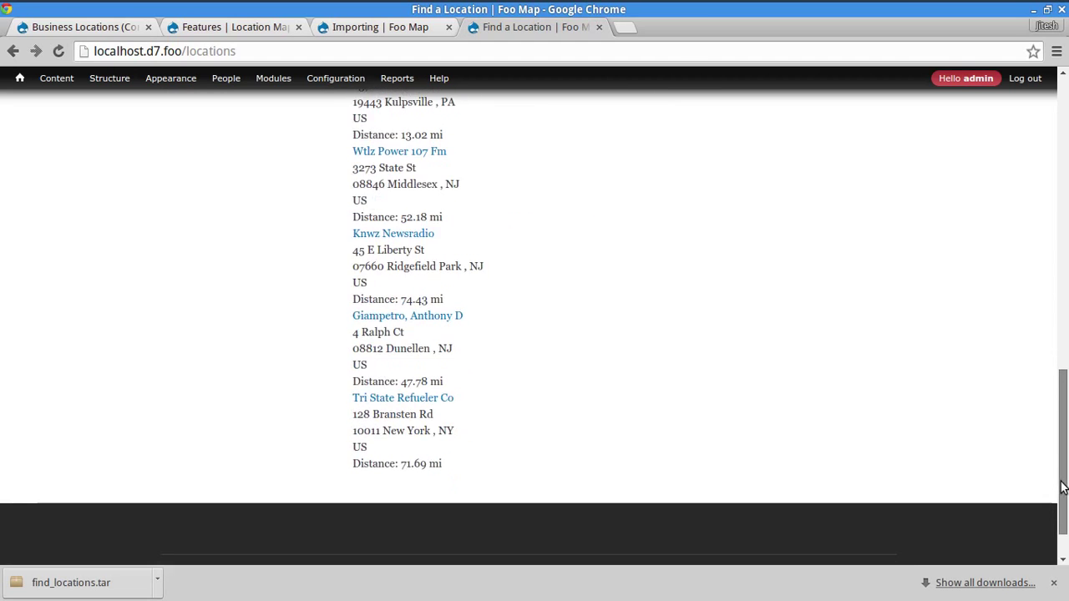
{"action": "scroll", "coordinate": [1042, 332], "scroll_direction": "up", "scroll_amount": 6}
- Flush all caches and rerun the 19090 search, now listing 9 locations, nearest Bridgeport, NJ
{"action": "mouse_move", "coordinate": [18, 84]}
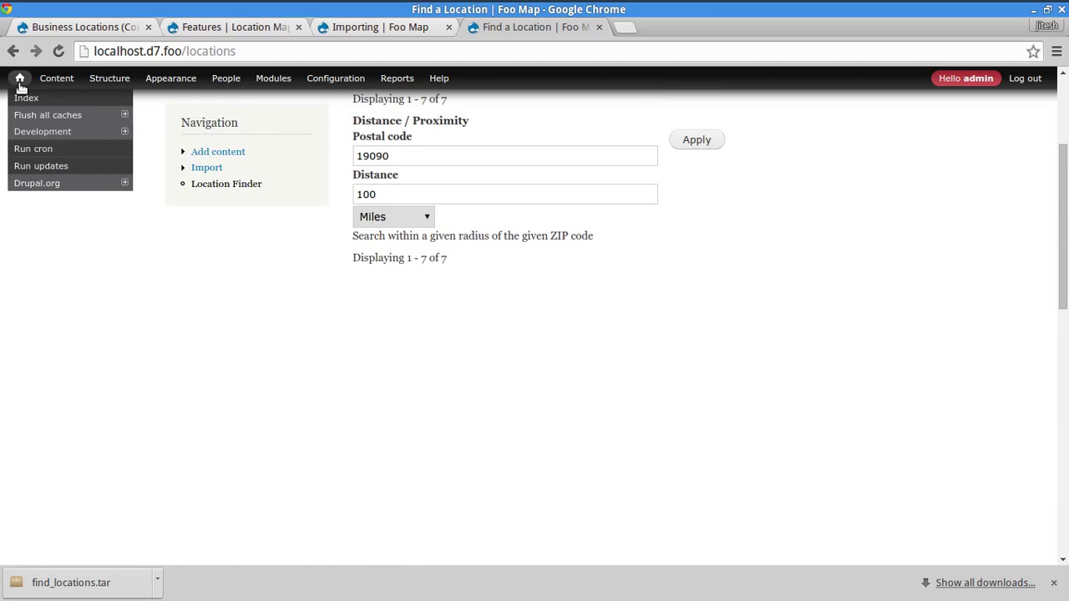
{"action": "left_click", "coordinate": [16, 119]}
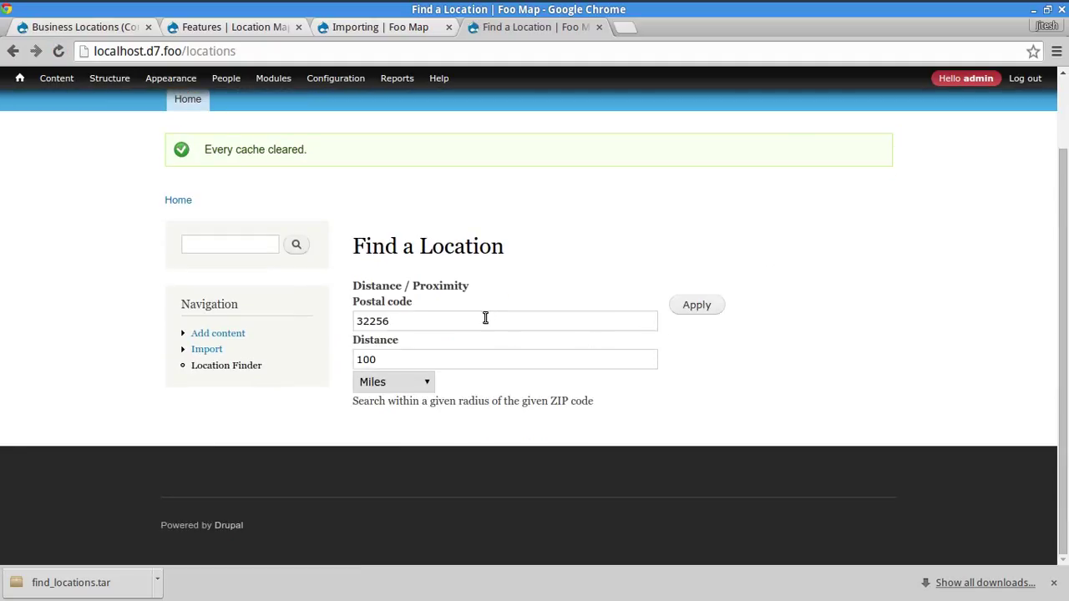
{"action": "double_click", "coordinate": [488, 320]}
{"action": "type", "text": "190"}
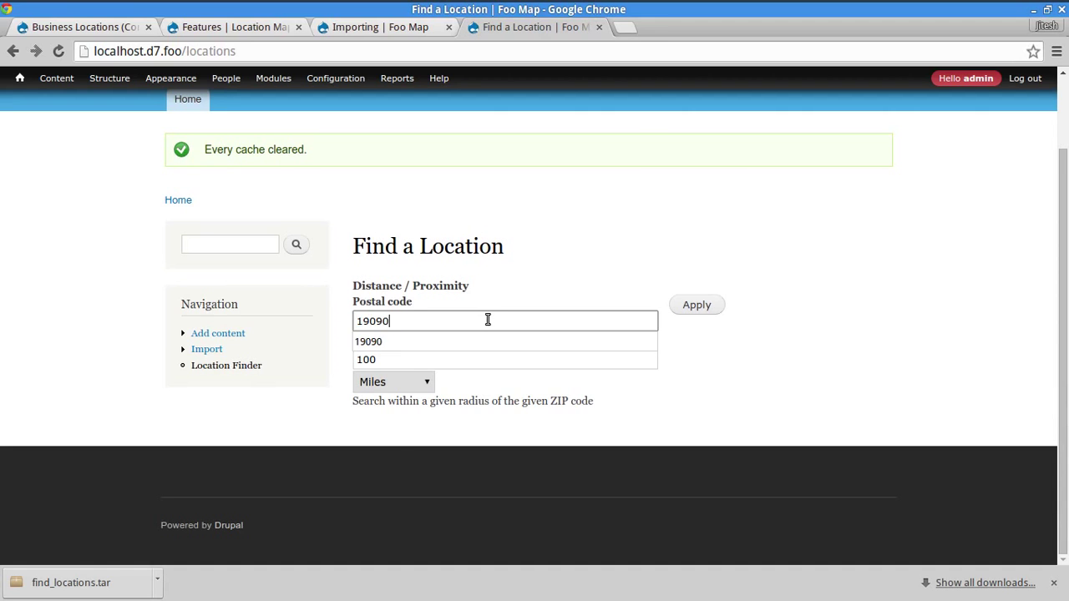
{"action": "type", "text": "90"}
{"action": "key", "text": "Return"}
{"action": "scroll", "coordinate": [635, 323], "scroll_direction": "down", "scroll_amount": 5}
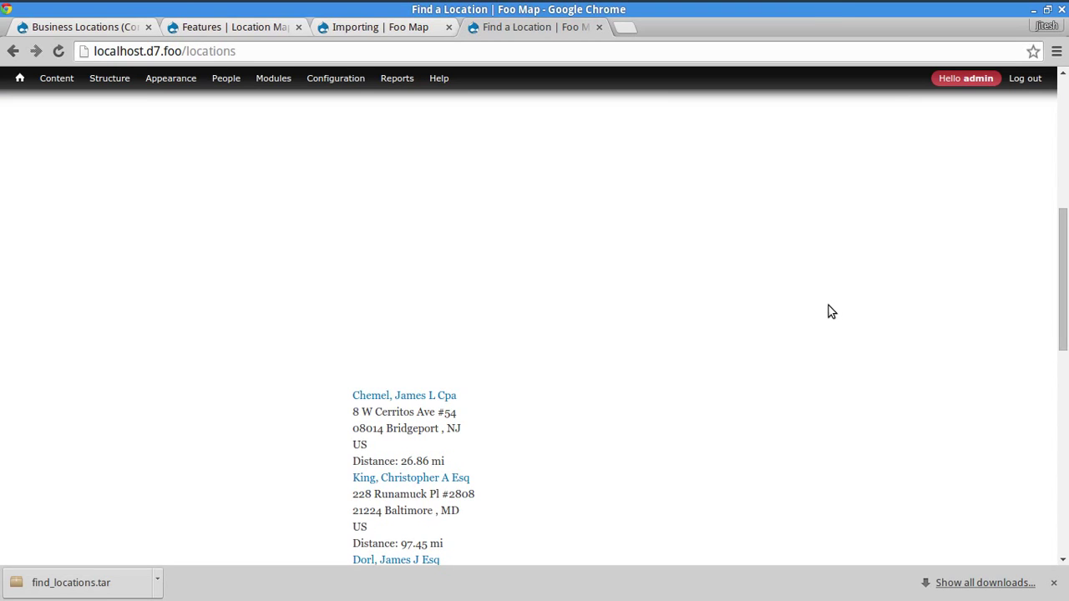
{"action": "scroll", "coordinate": [828, 308], "scroll_direction": "down", "scroll_amount": 1}
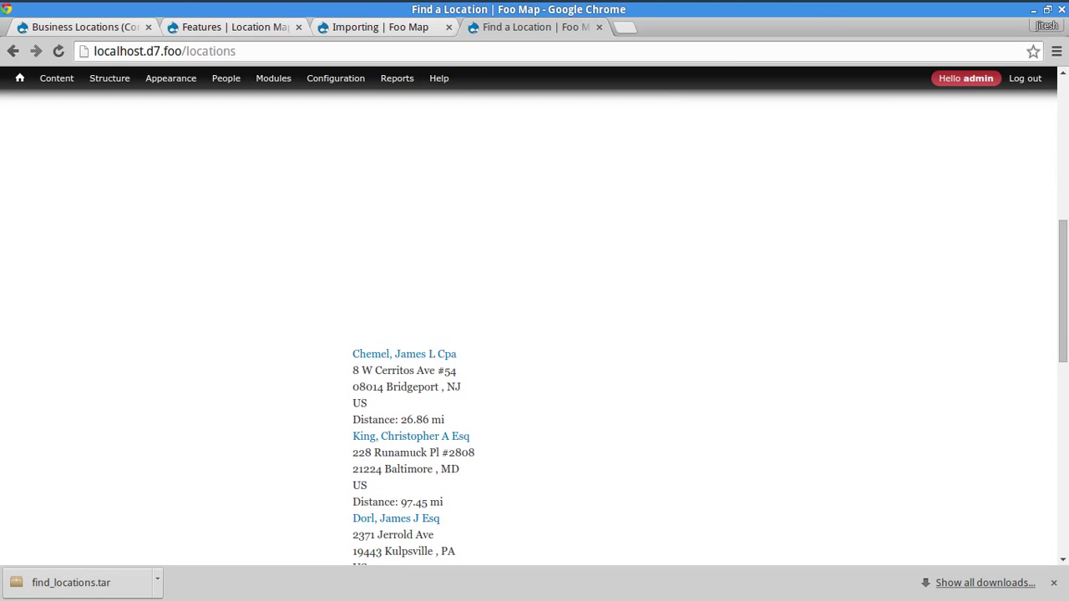
{"action": "left_click_drag", "start_coordinate": [1063, 316], "coordinate": [1055, 265]}
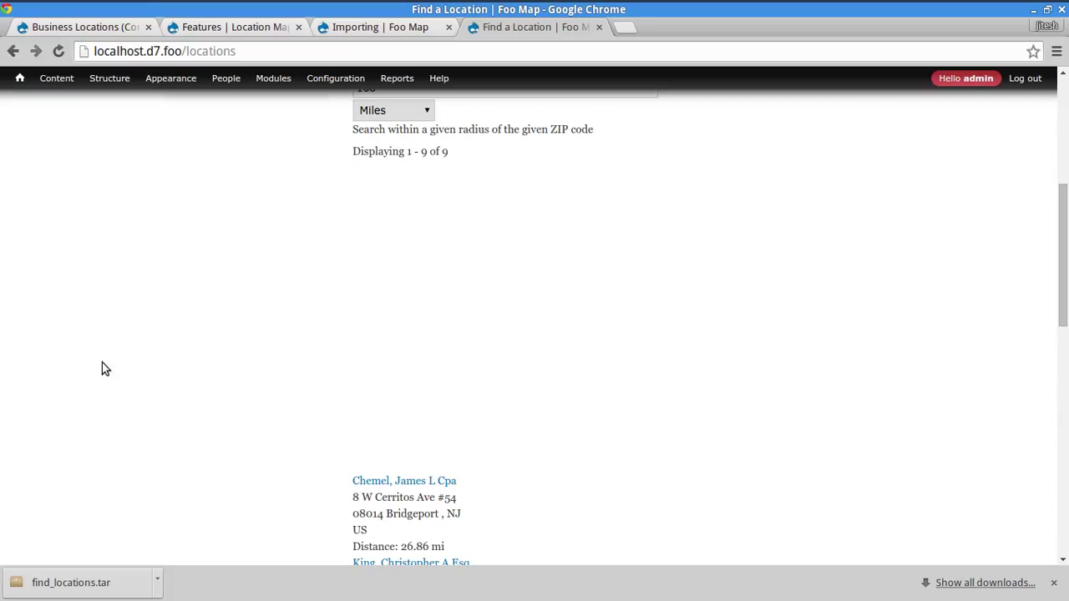
{"action": "key", "text": "ctrl+shift+i"}
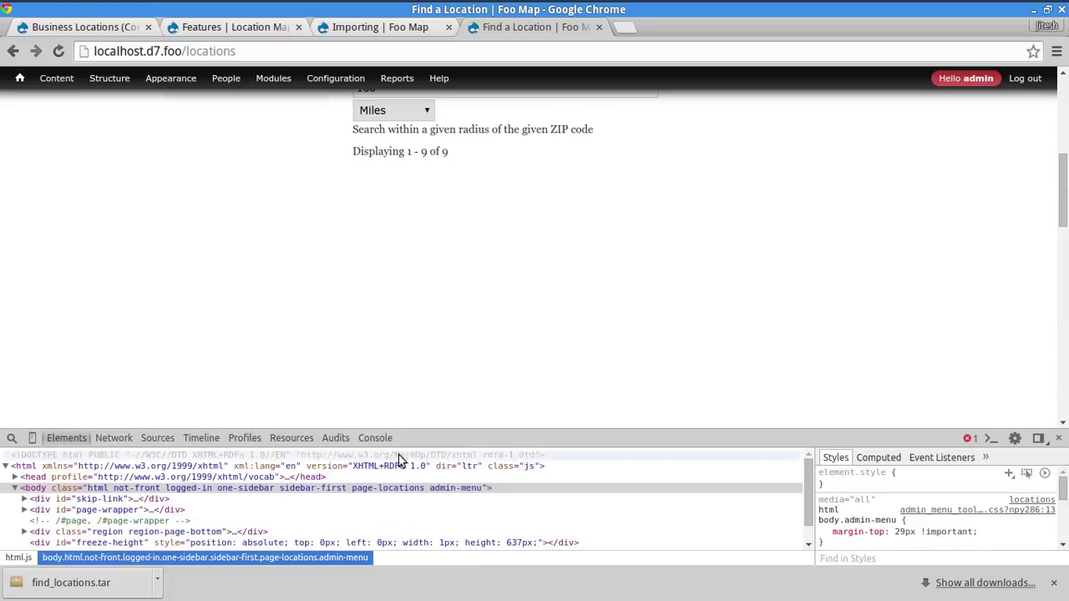
{"action": "left_click", "coordinate": [380, 439]}
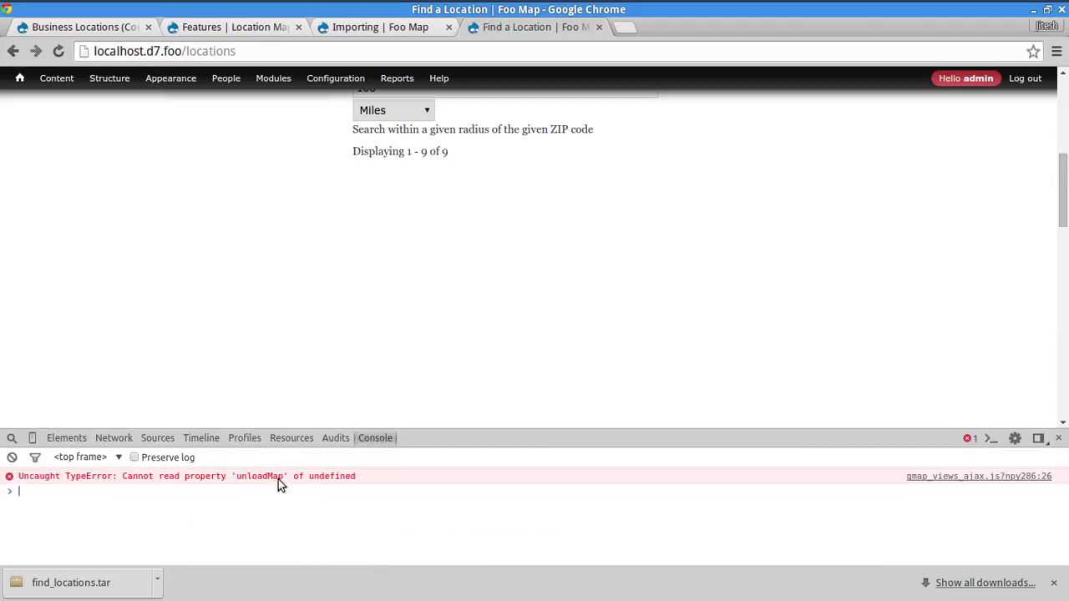
{"action": "left_click_drag", "start_coordinate": [259, 477], "coordinate": [370, 494]}
{"action": "left_click", "coordinate": [377, 557]}
{"action": "left_click", "coordinate": [1060, 441]}
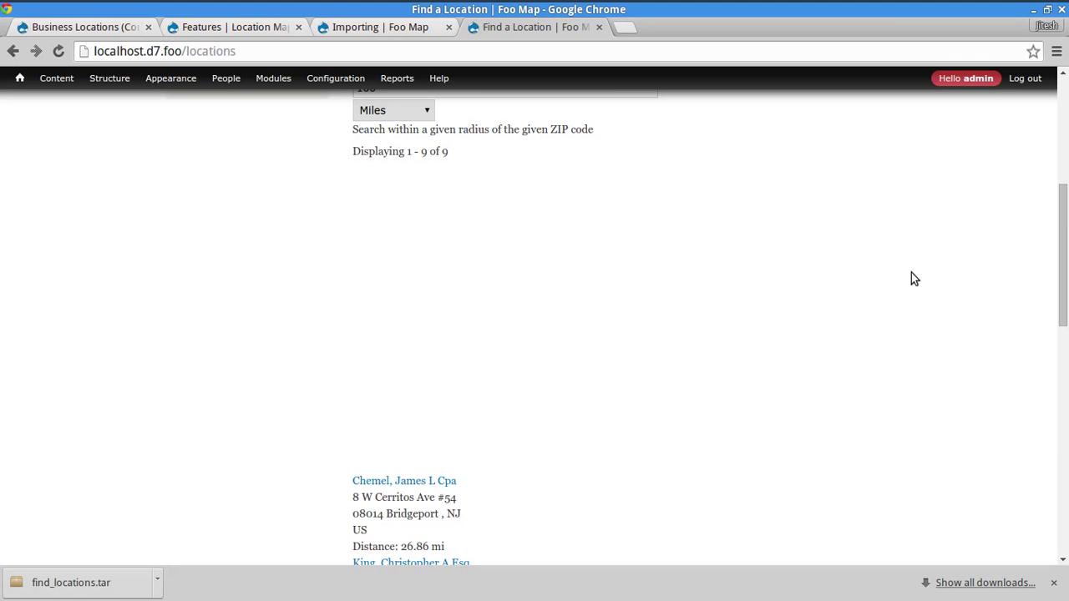
{"action": "scroll", "coordinate": [912, 268], "scroll_direction": "up", "scroll_amount": 5}
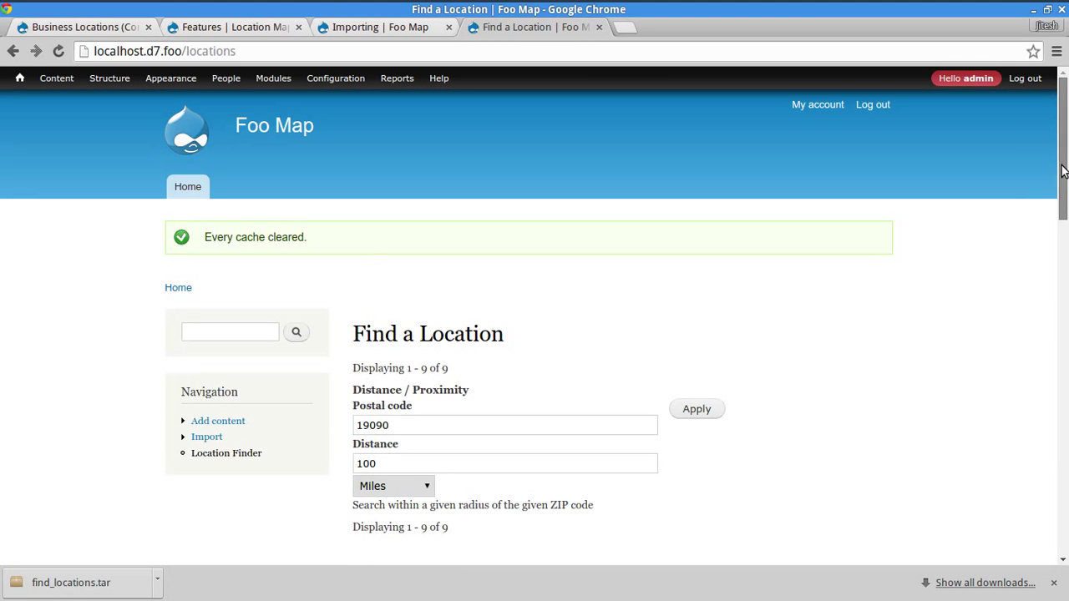
- Save the GMap settings unchanged, keeping 100% default width and 400px height
{"action": "left_click_drag", "start_coordinate": [1062, 167], "coordinate": [692, 50]}
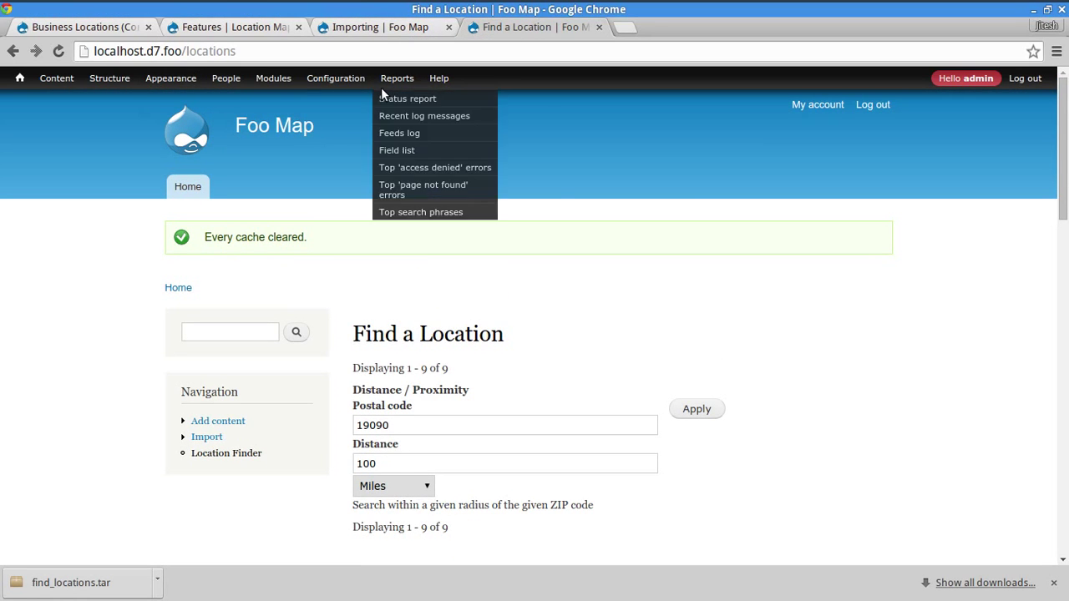
{"action": "mouse_move", "coordinate": [334, 80]}
{"action": "mouse_move", "coordinate": [327, 227]}
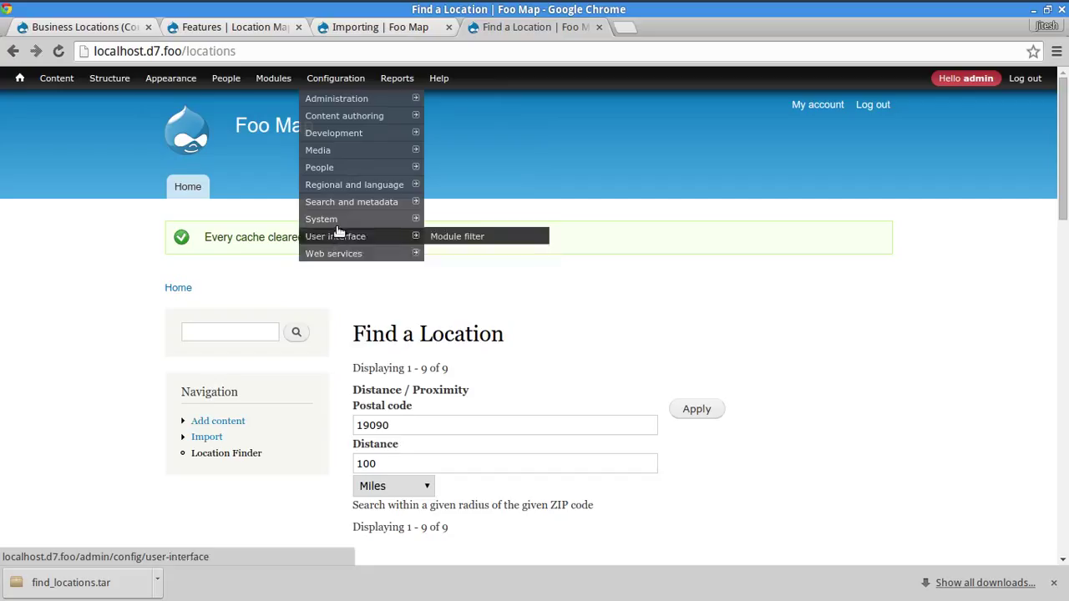
{"action": "mouse_move", "coordinate": [382, 256]}
{"action": "left_click", "coordinate": [452, 262]}
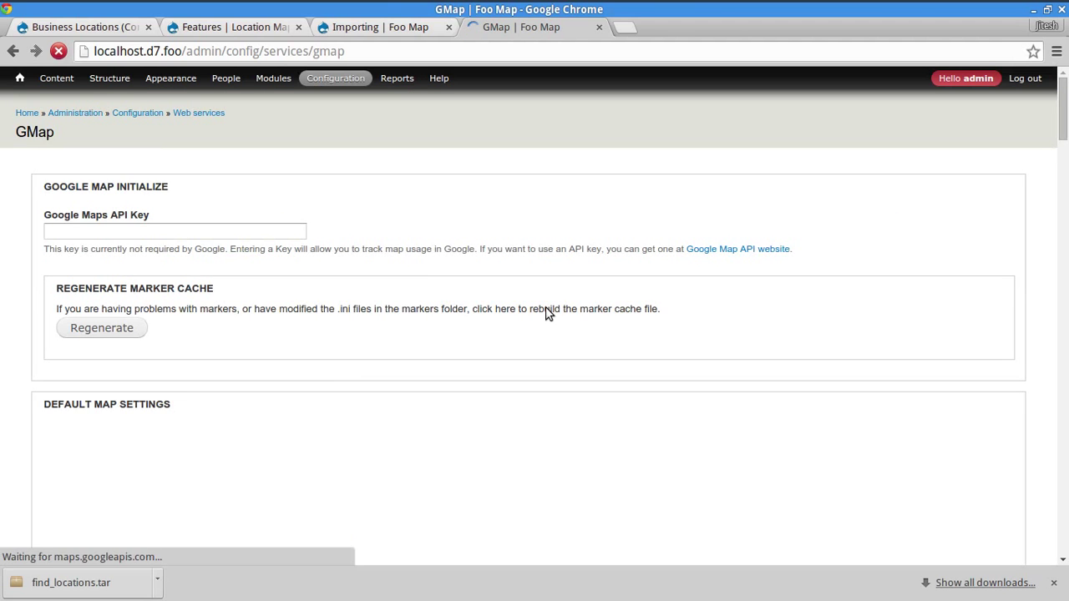
{"action": "scroll", "coordinate": [14, 331], "scroll_direction": "down", "scroll_amount": 5}
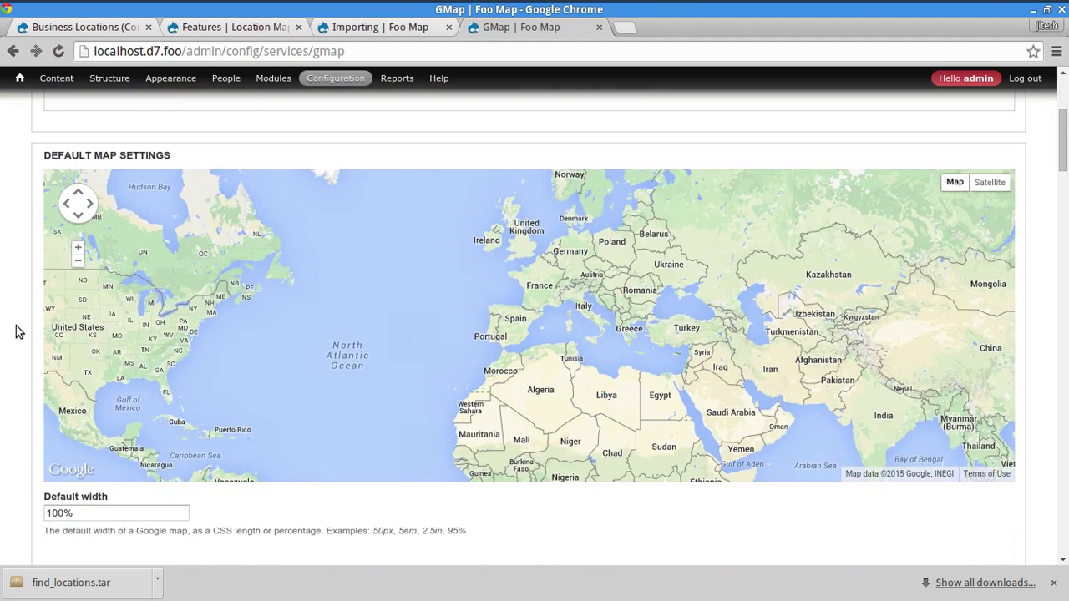
{"action": "left_click", "coordinate": [137, 348]}
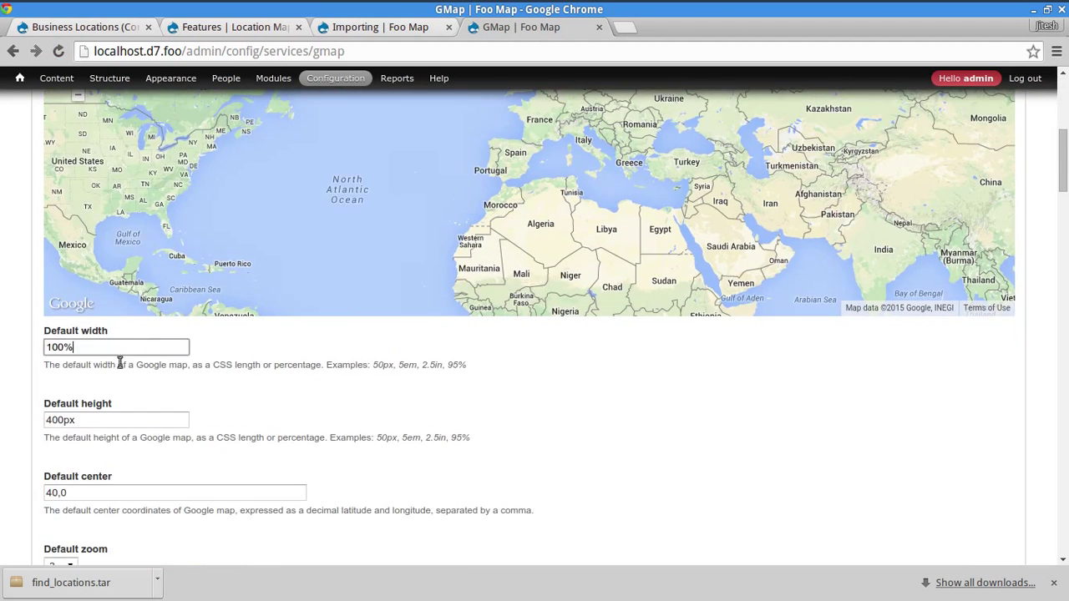
{"action": "scroll", "coordinate": [12, 413], "scroll_direction": "down", "scroll_amount": 6}
{"action": "scroll", "coordinate": [20, 402], "scroll_direction": "down", "scroll_amount": 9}
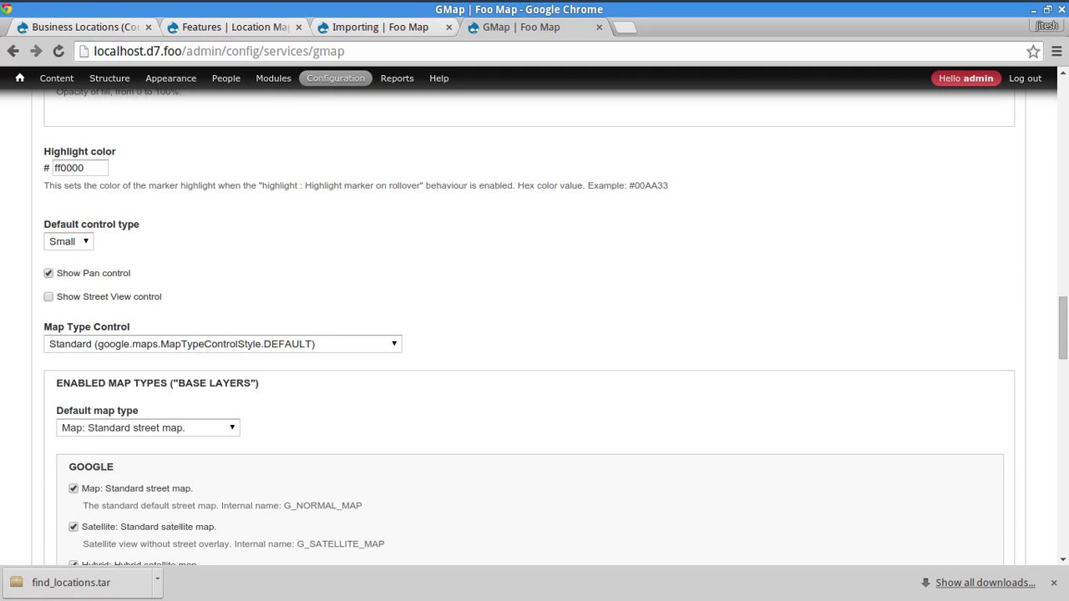
{"action": "left_click_drag", "start_coordinate": [1064, 327], "coordinate": [1064, 522]}
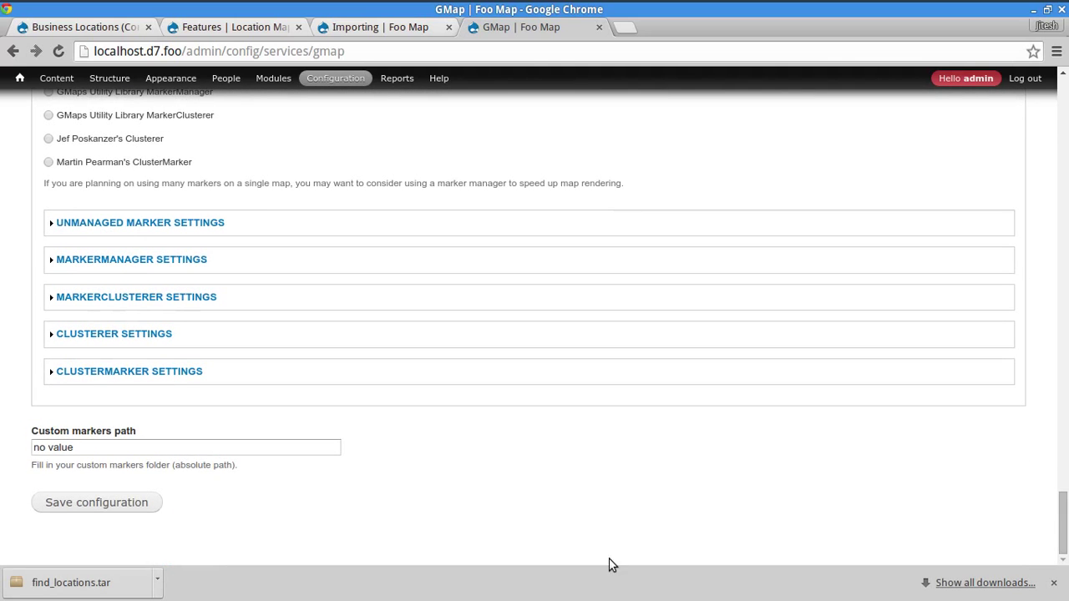
{"action": "left_click", "coordinate": [68, 510]}
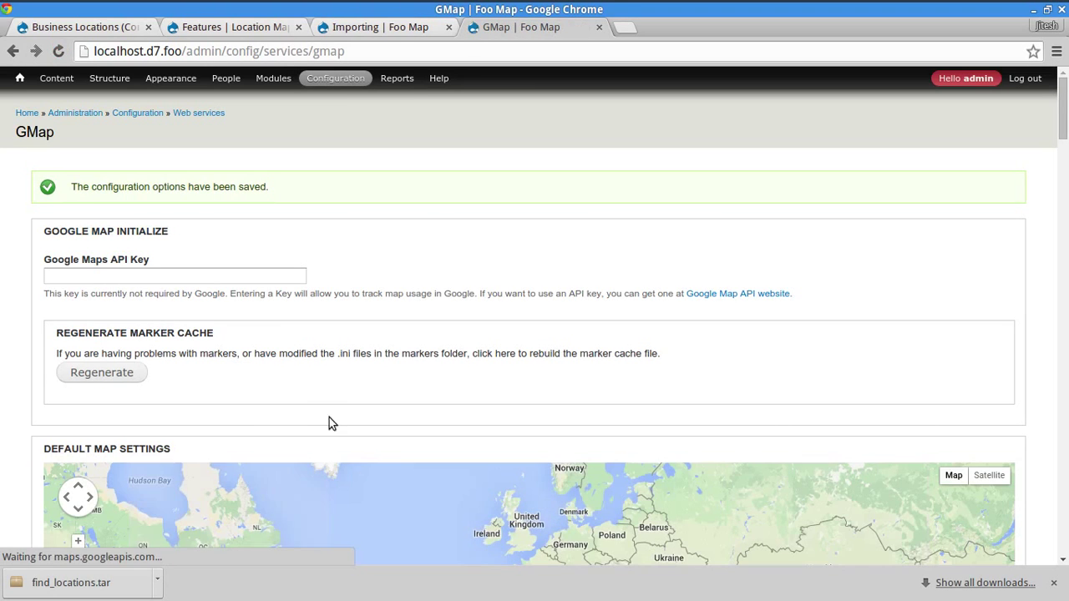
- Search Location Finder again for postal code 19090, getting Displaying 1 - 9 of 9
{"action": "mouse_move", "coordinate": [50, 88]}
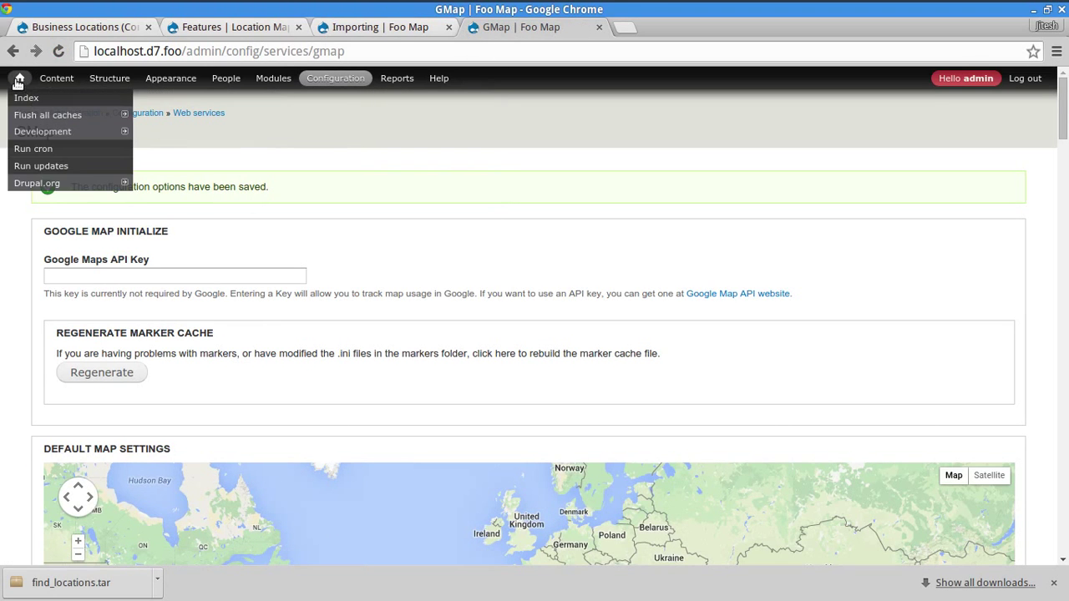
{"action": "left_click", "coordinate": [20, 80]}
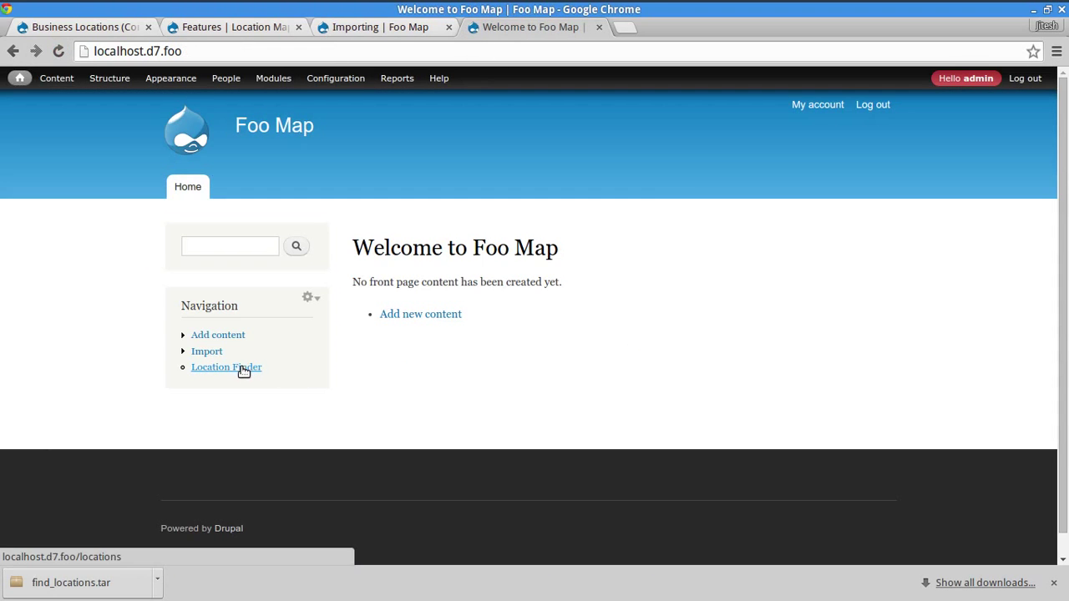
{"action": "left_click", "coordinate": [243, 369]}
{"action": "scroll", "coordinate": [1011, 309], "scroll_direction": "down", "scroll_amount": 1}
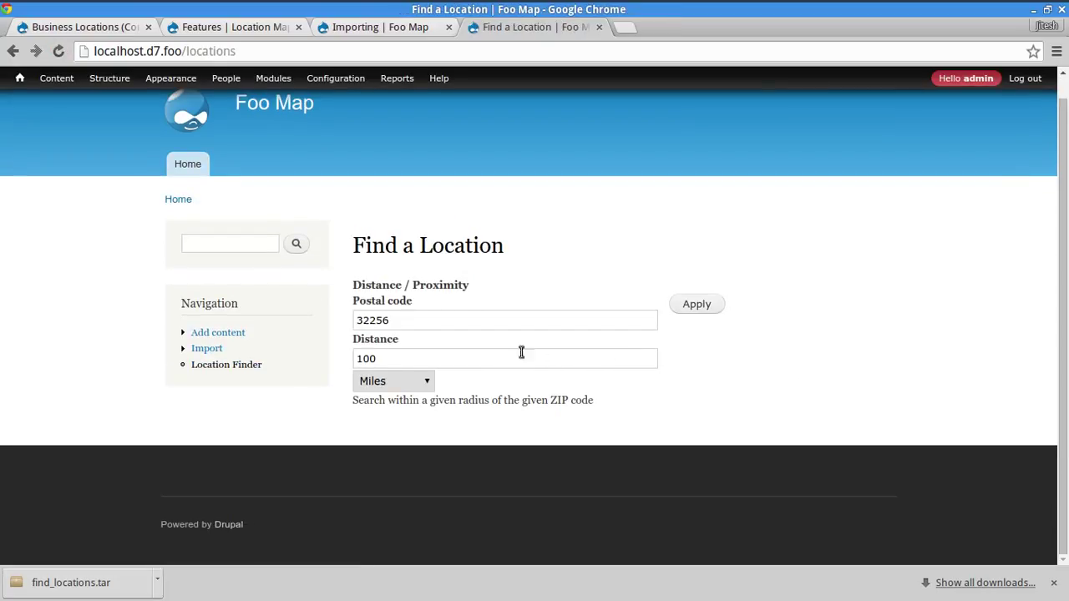
{"action": "double_click", "coordinate": [485, 315]}
{"action": "type", "text": "1900"}
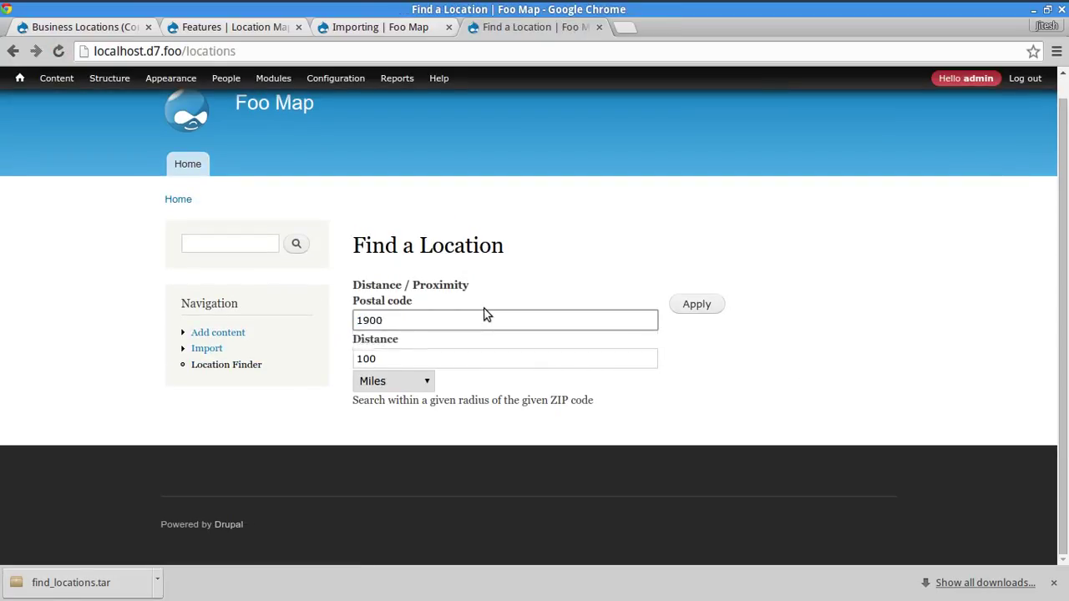
{"action": "key", "text": "BackSpace"}
{"action": "type", "text": "9090"}
{"action": "key", "text": "Return"}
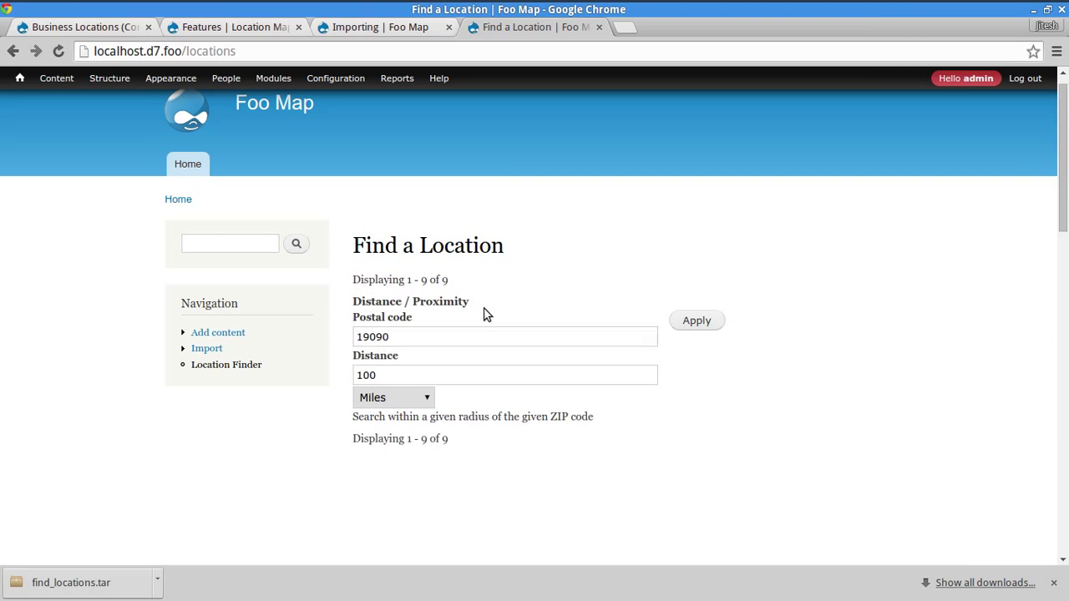
{"action": "scroll", "coordinate": [875, 297], "scroll_direction": "down", "scroll_amount": 4}
{"action": "scroll", "coordinate": [876, 298], "scroll_direction": "down", "scroll_amount": 10}
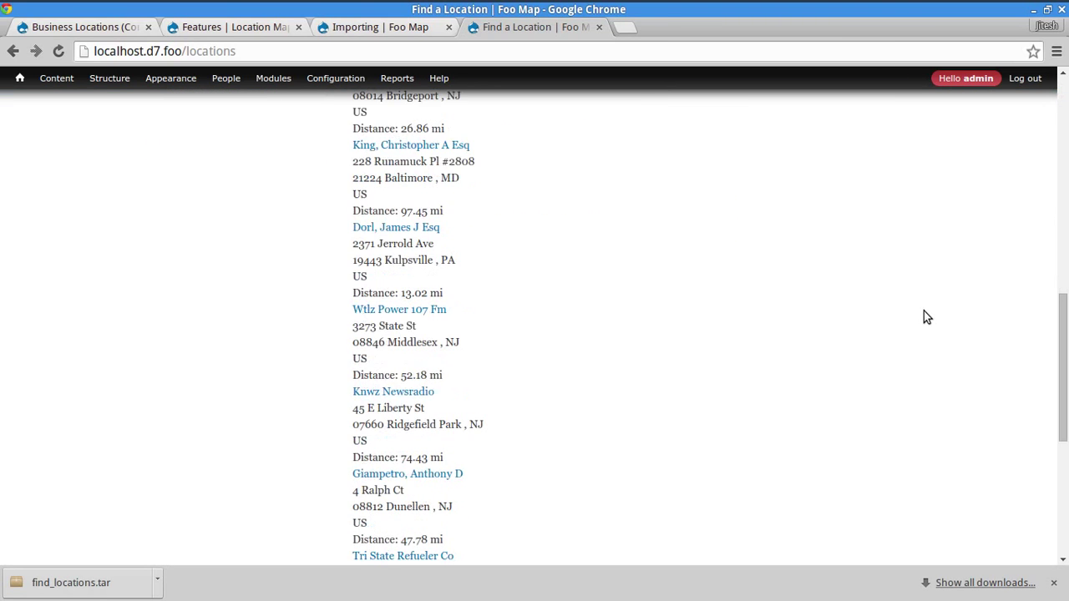
{"action": "scroll", "coordinate": [924, 329], "scroll_direction": "up", "scroll_amount": 5}
{"action": "scroll", "coordinate": [923, 327], "scroll_direction": "up", "scroll_amount": 5}
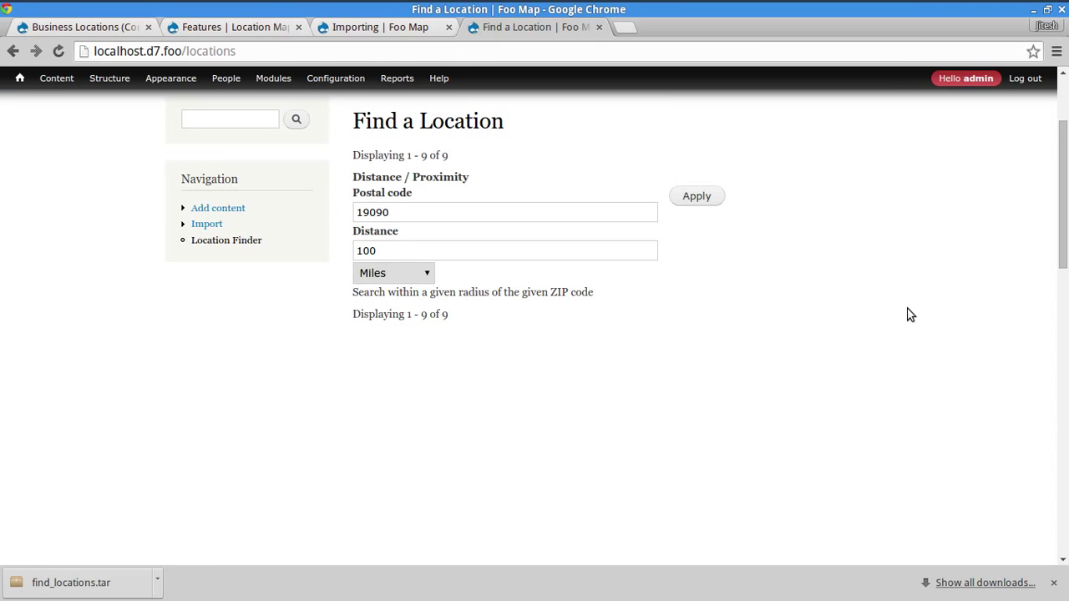
- Check the Business Locations view editor's Use AJAX: No setting
{"action": "left_click", "coordinate": [639, 27]}
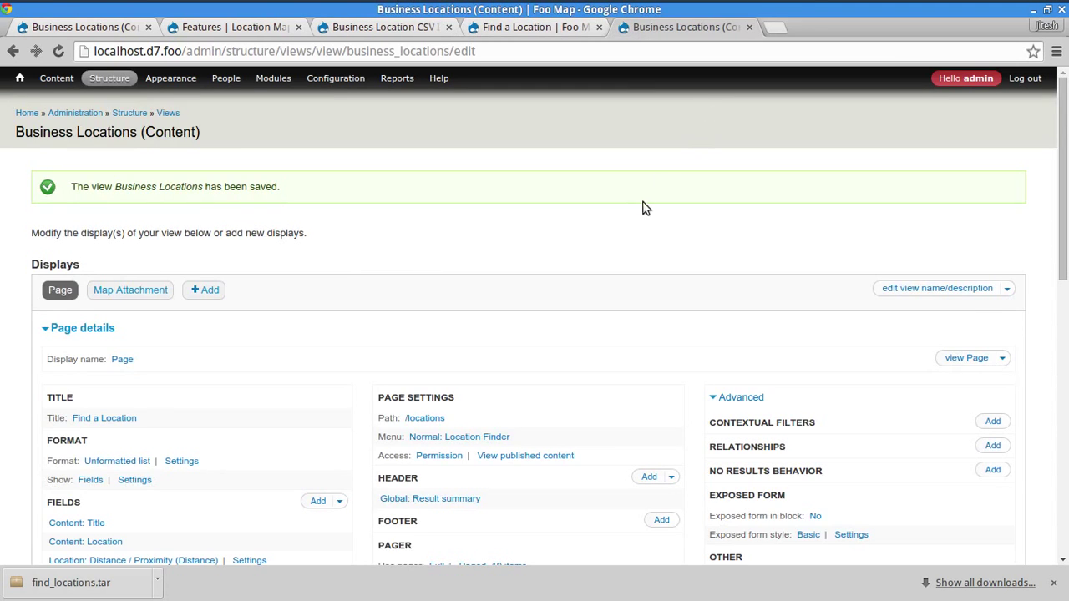
{"action": "scroll", "coordinate": [643, 209], "scroll_direction": "down", "scroll_amount": 2}
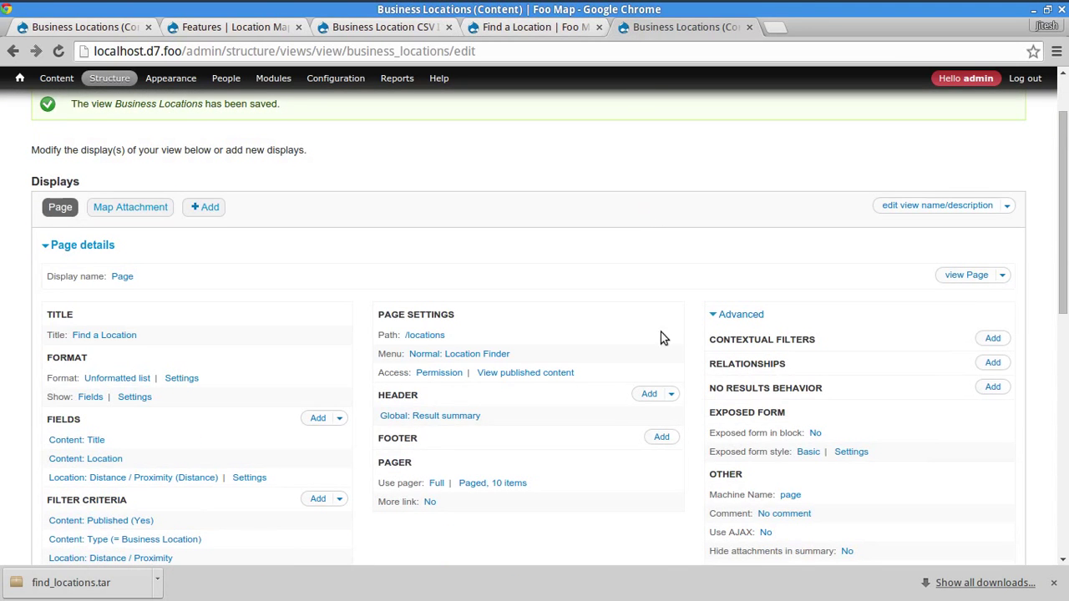
{"action": "scroll", "coordinate": [729, 409], "scroll_direction": "down", "scroll_amount": 3}
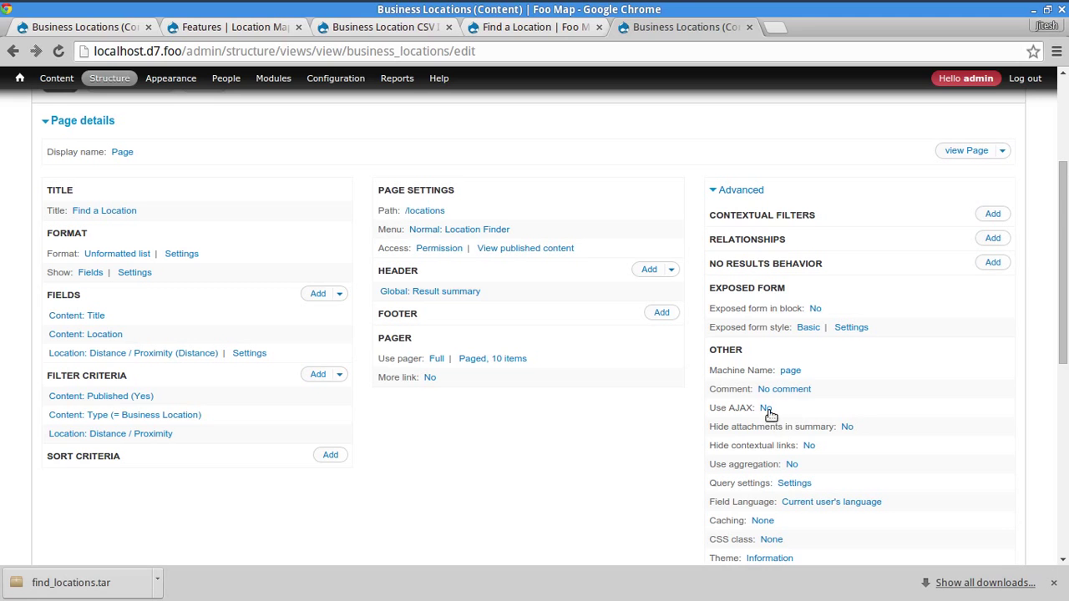
{"action": "left_click_drag", "start_coordinate": [769, 409], "coordinate": [702, 407]}
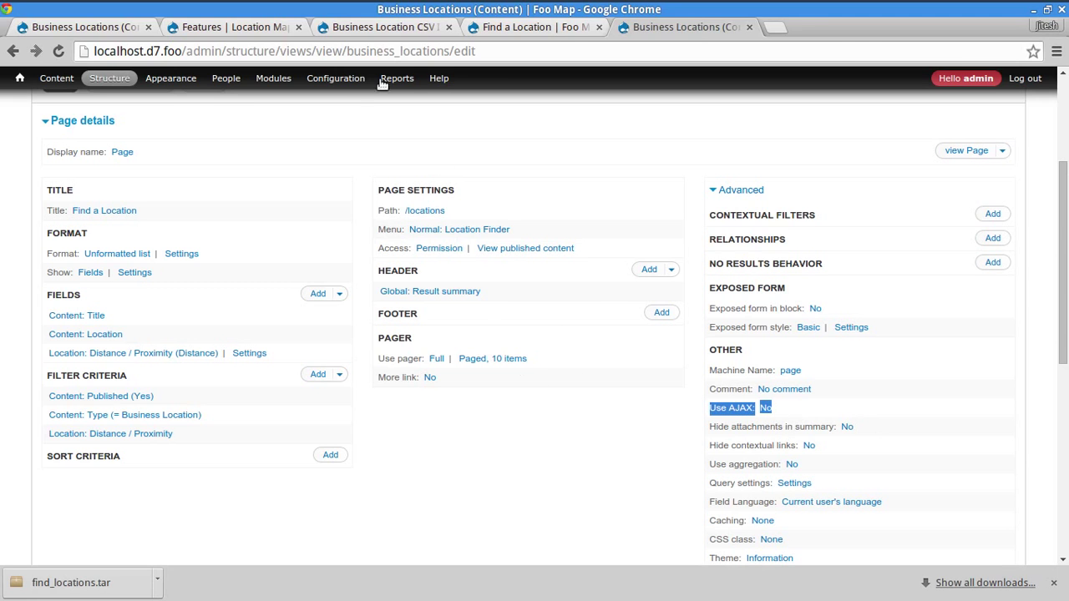
- Scroll the Find a Location results from the marker map down to the footer and back
{"action": "left_click", "coordinate": [501, 29]}
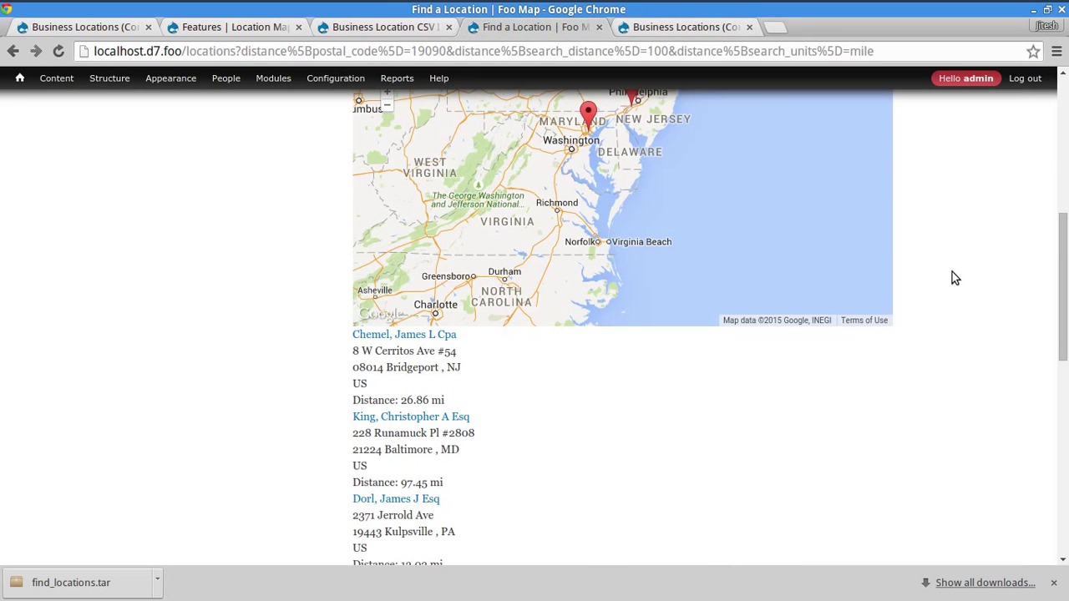
{"action": "scroll", "coordinate": [952, 276], "scroll_direction": "up", "scroll_amount": 5}
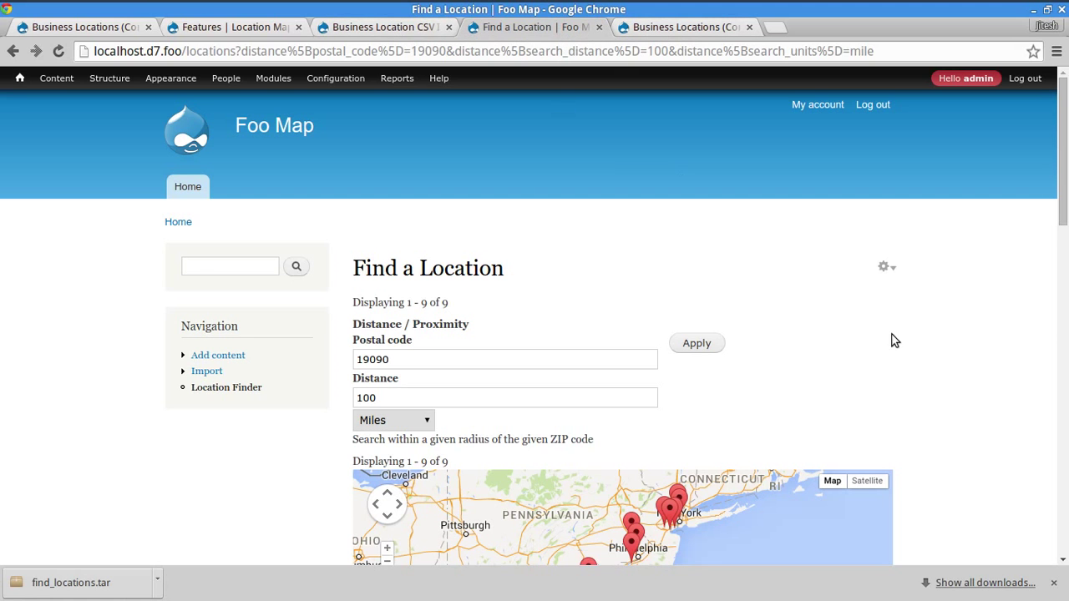
{"action": "scroll", "coordinate": [949, 418], "scroll_direction": "down", "scroll_amount": 8}
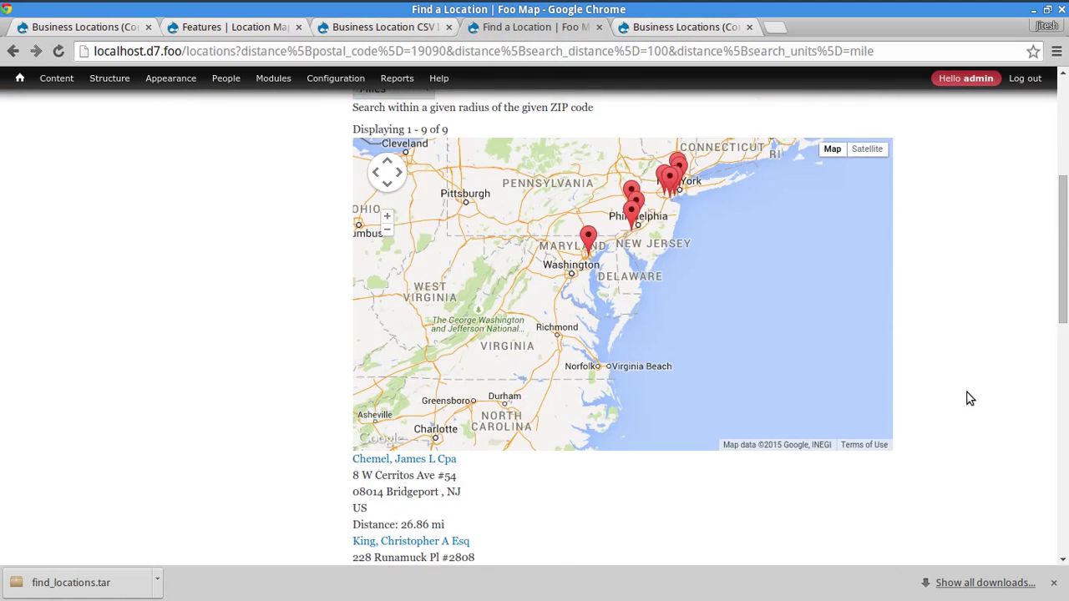
{"action": "scroll", "coordinate": [969, 398], "scroll_direction": "down", "scroll_amount": 10}
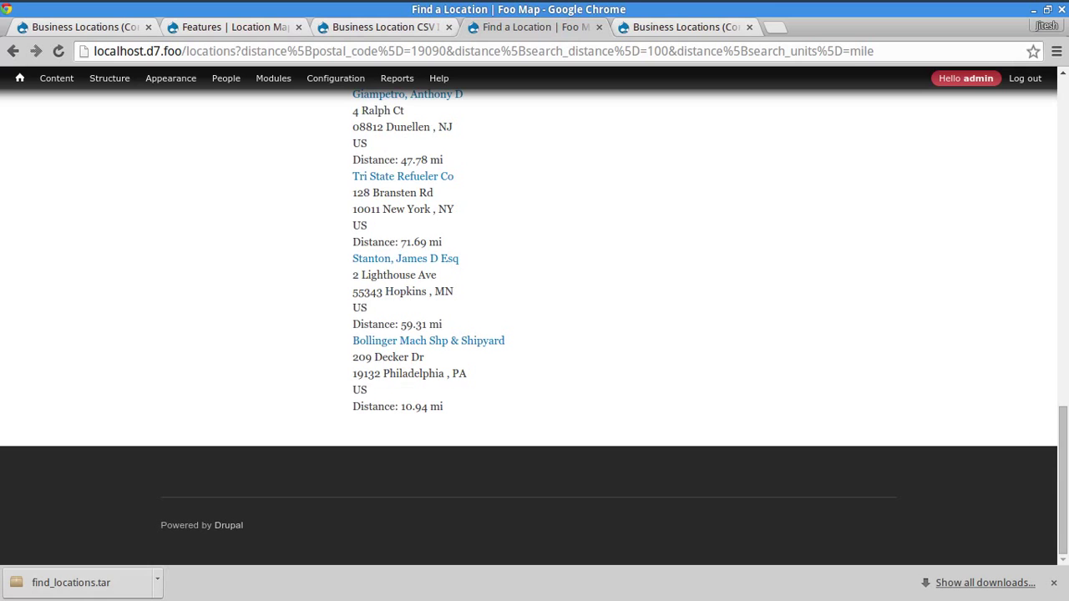
{"action": "left_click_drag", "start_coordinate": [1062, 481], "coordinate": [1062, 151]}
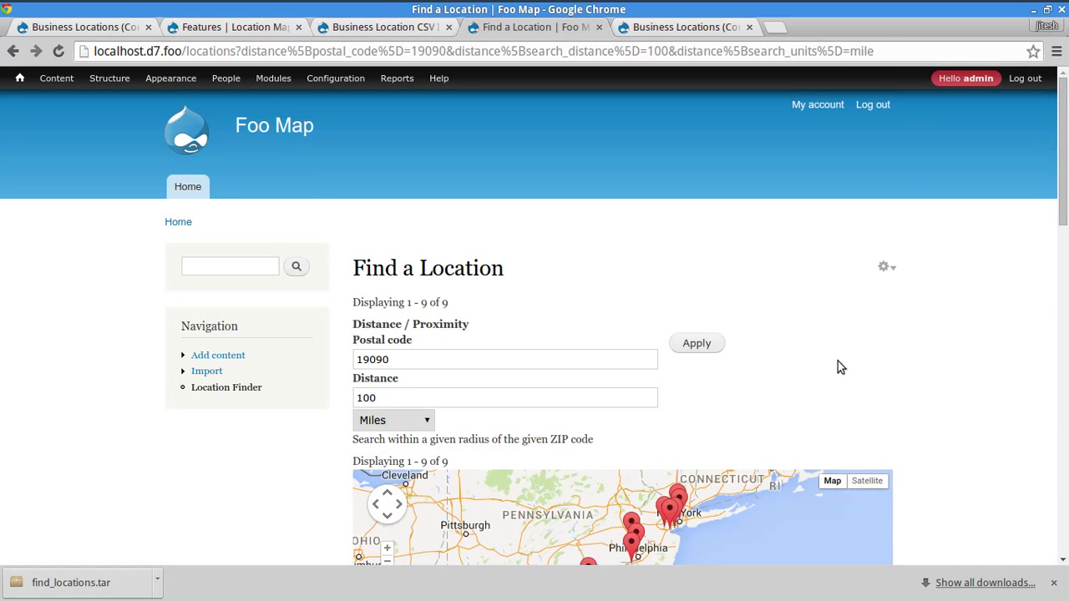
{"action": "mouse_move", "coordinate": [101, 83]}
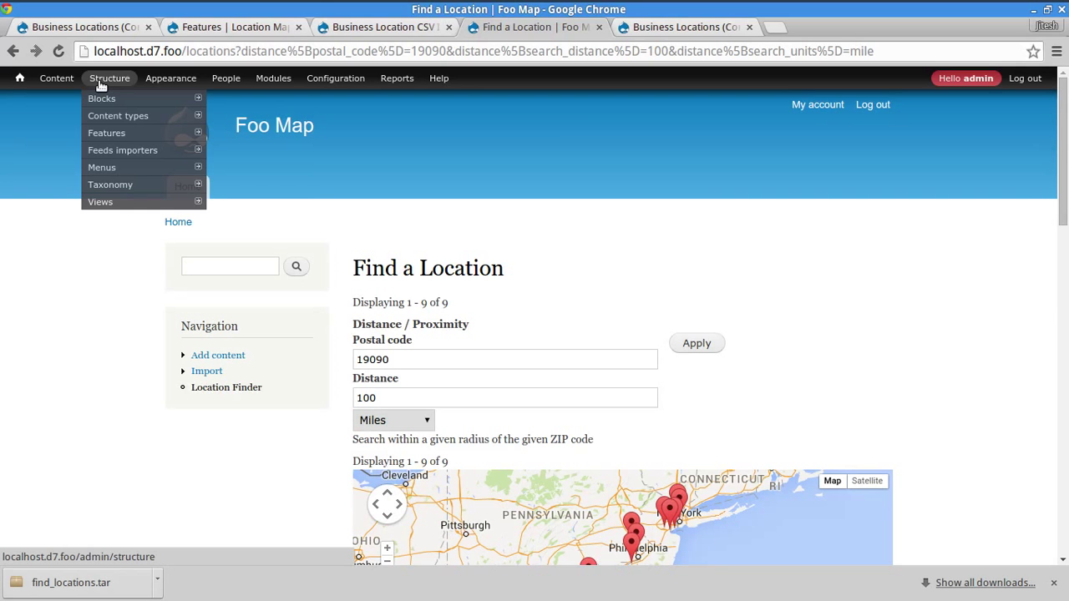
{"action": "mouse_move", "coordinate": [164, 92]}
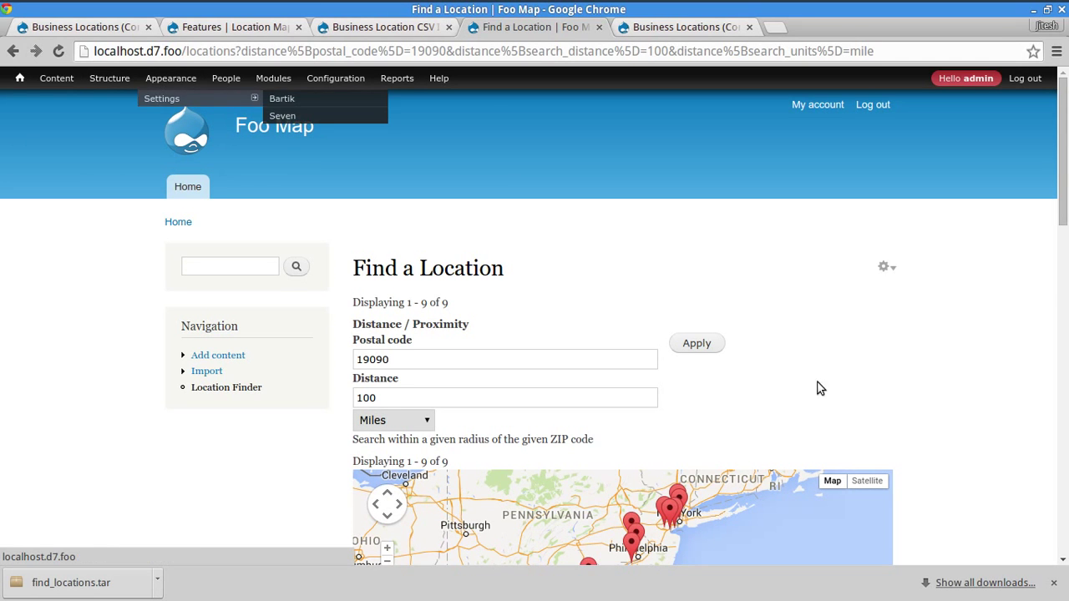
{"action": "left_click_drag", "start_coordinate": [1058, 218], "coordinate": [1019, 353]}
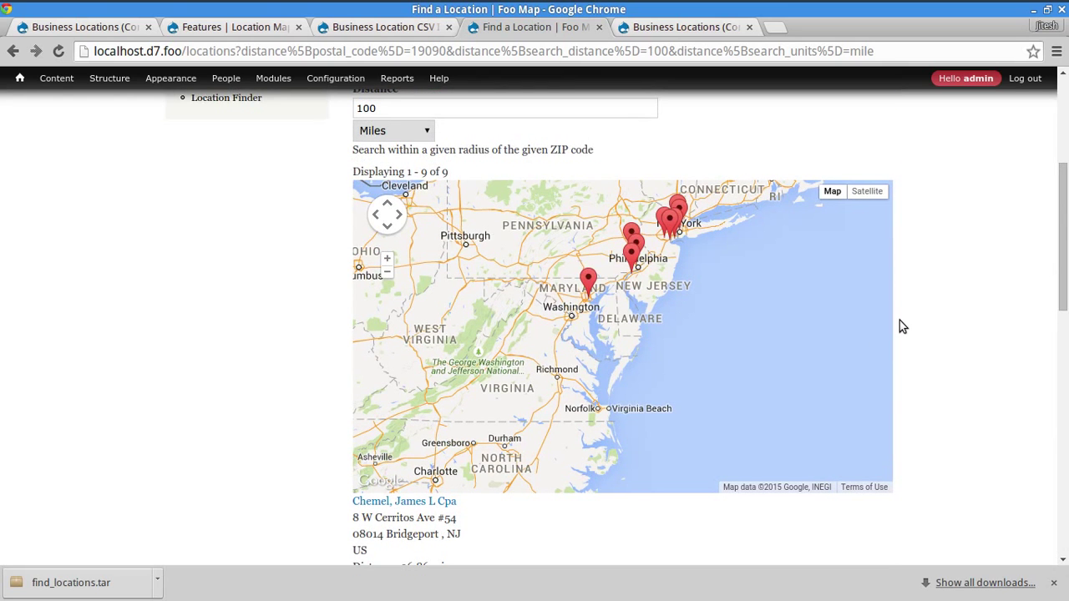
- Browse the installed Feeds, Location and Fields modules on the Modules page
{"action": "left_click", "coordinate": [273, 78]}
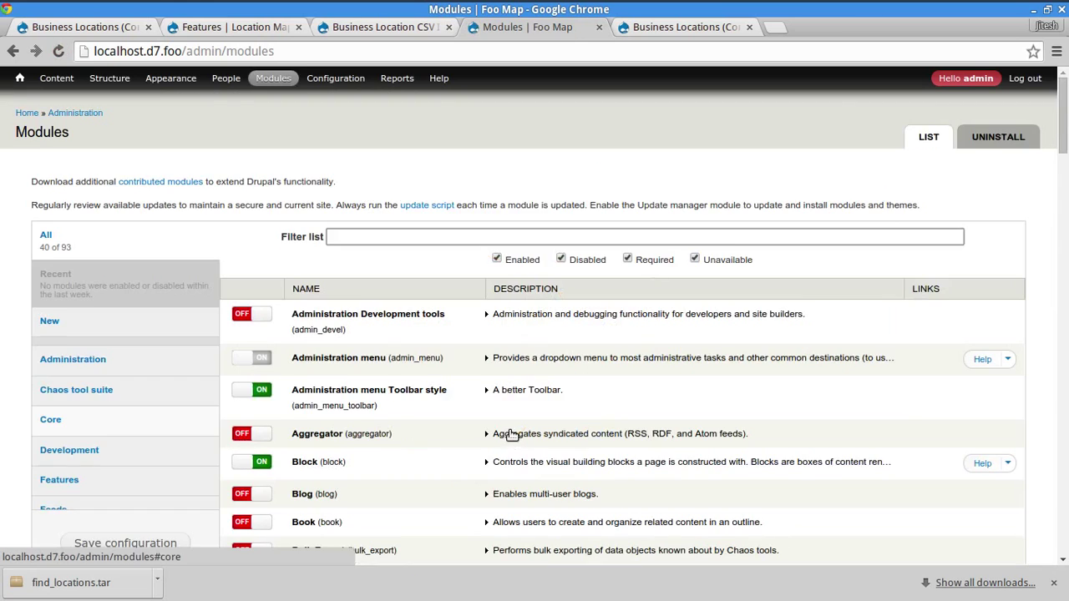
{"action": "scroll", "coordinate": [163, 396], "scroll_direction": "down", "scroll_amount": 3}
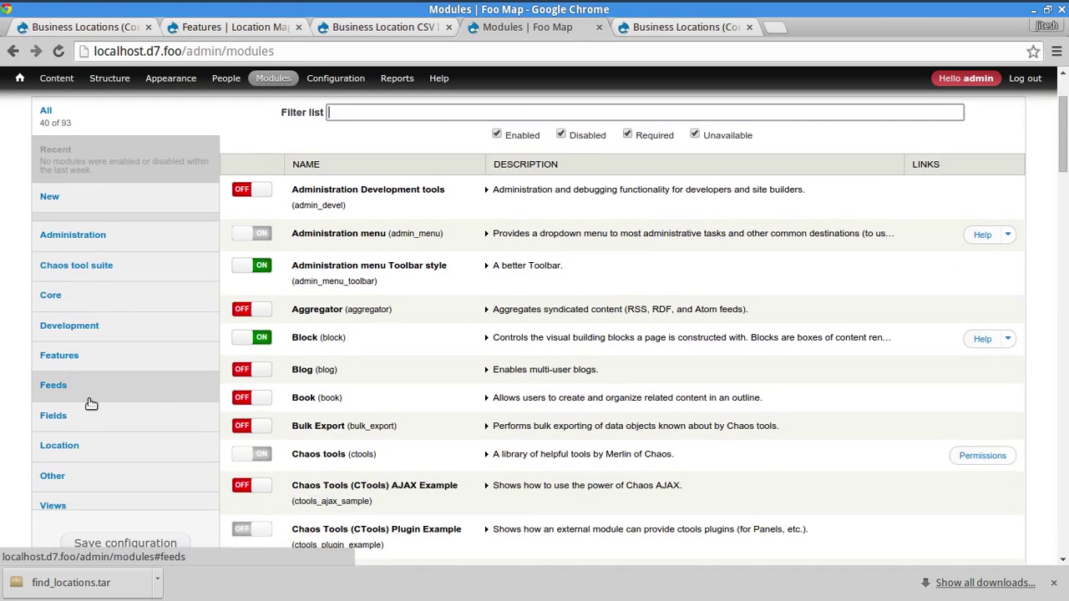
{"action": "left_click", "coordinate": [88, 390]}
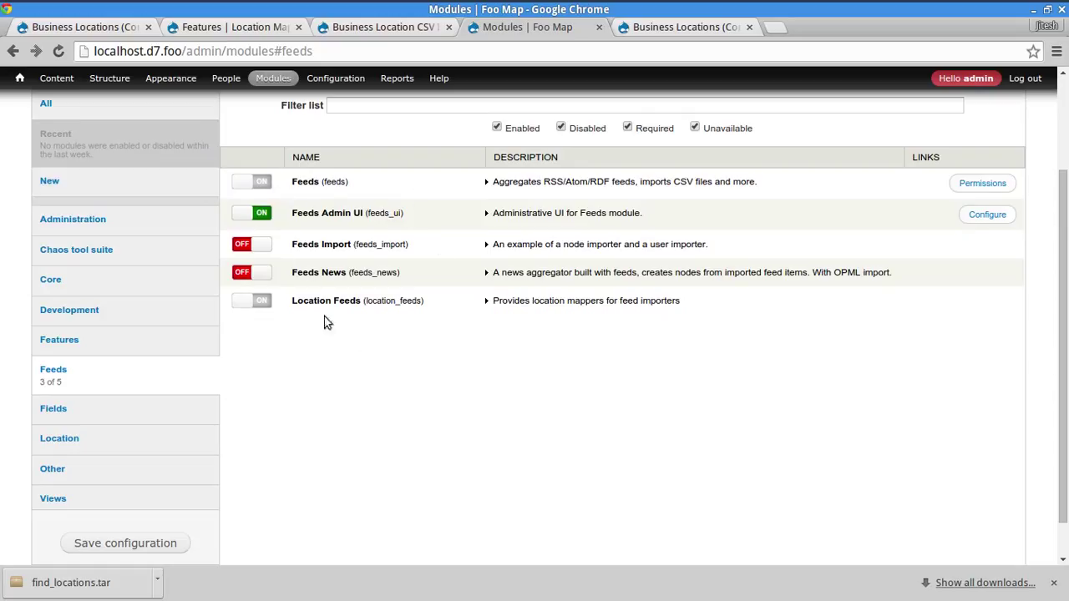
{"action": "scroll", "coordinate": [442, 464], "scroll_direction": "down", "scroll_amount": 2}
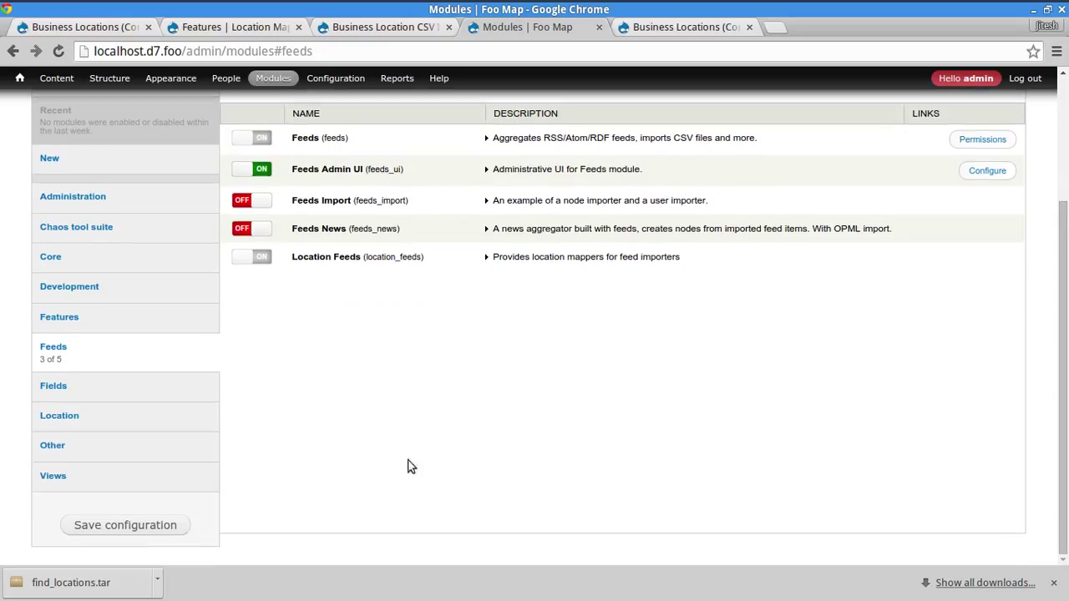
{"action": "left_click", "coordinate": [113, 423]}
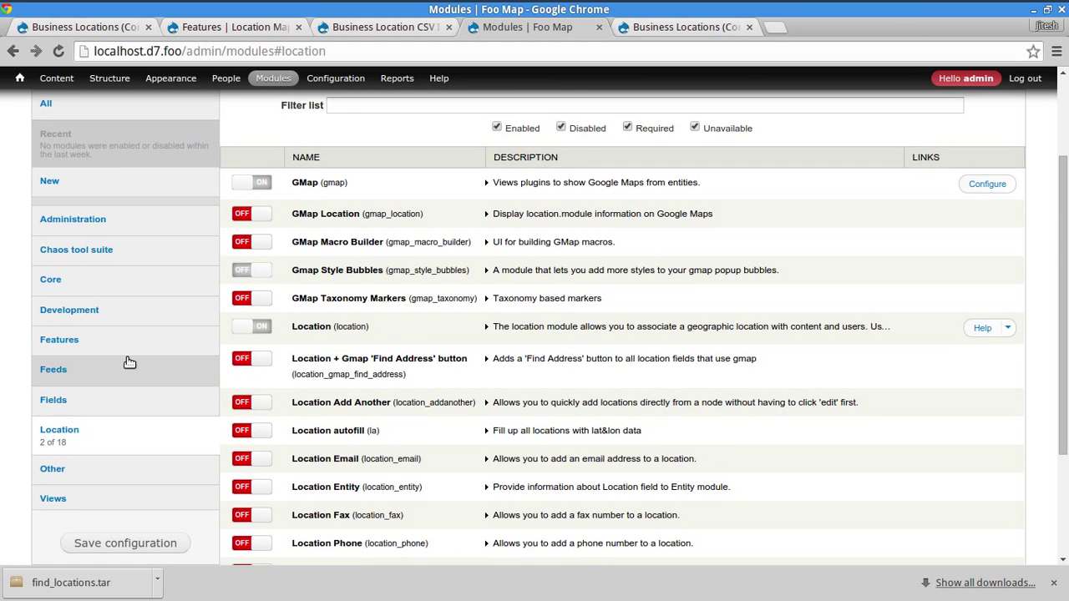
{"action": "scroll", "coordinate": [126, 363], "scroll_direction": "up", "scroll_amount": 2}
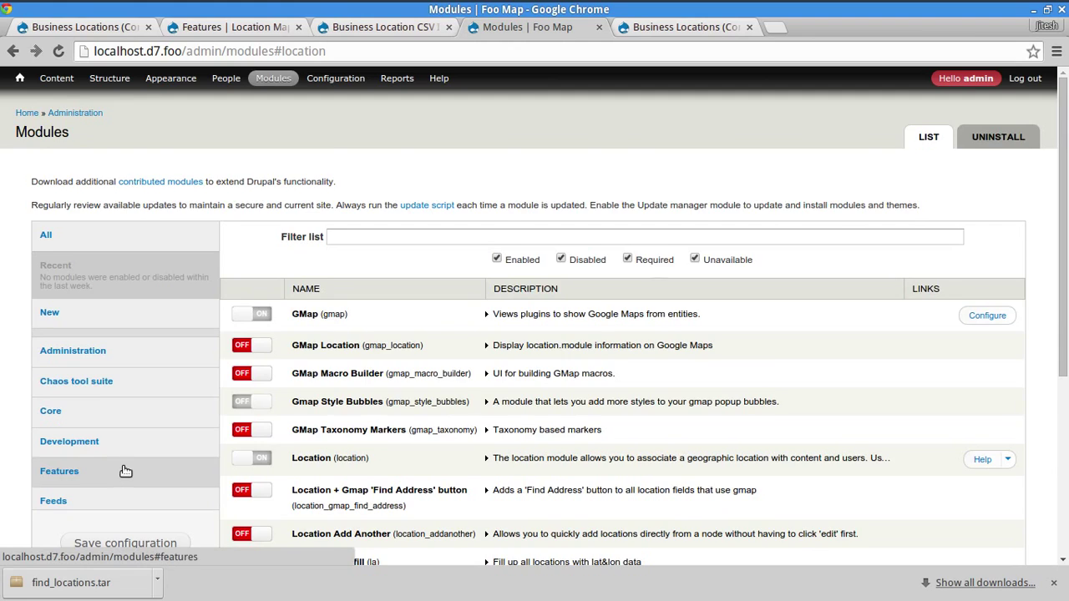
{"action": "scroll", "coordinate": [117, 464], "scroll_direction": "down", "scroll_amount": 2}
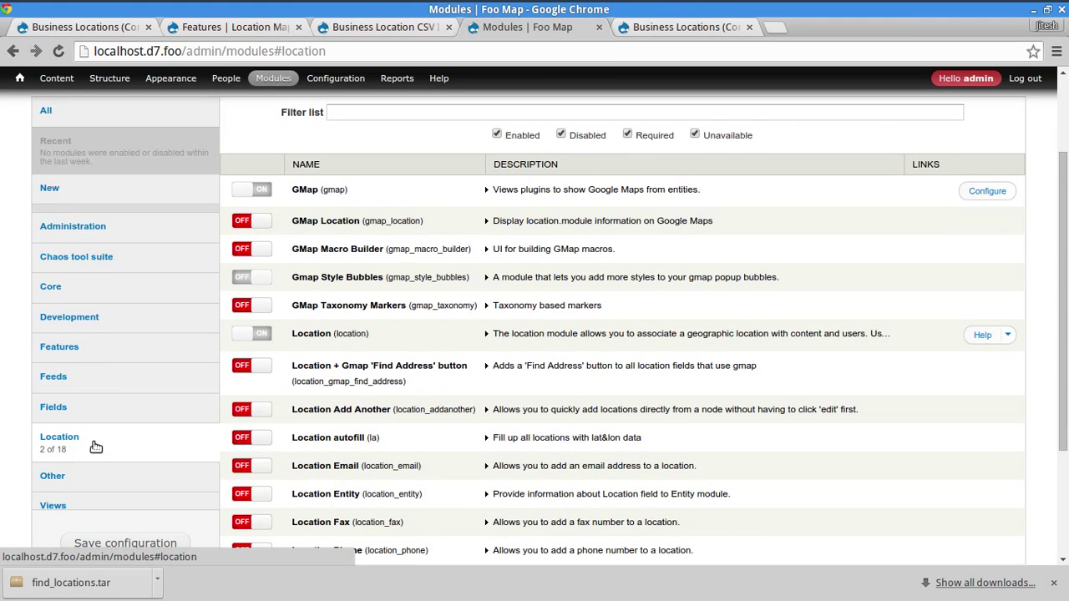
{"action": "left_click", "coordinate": [71, 407]}
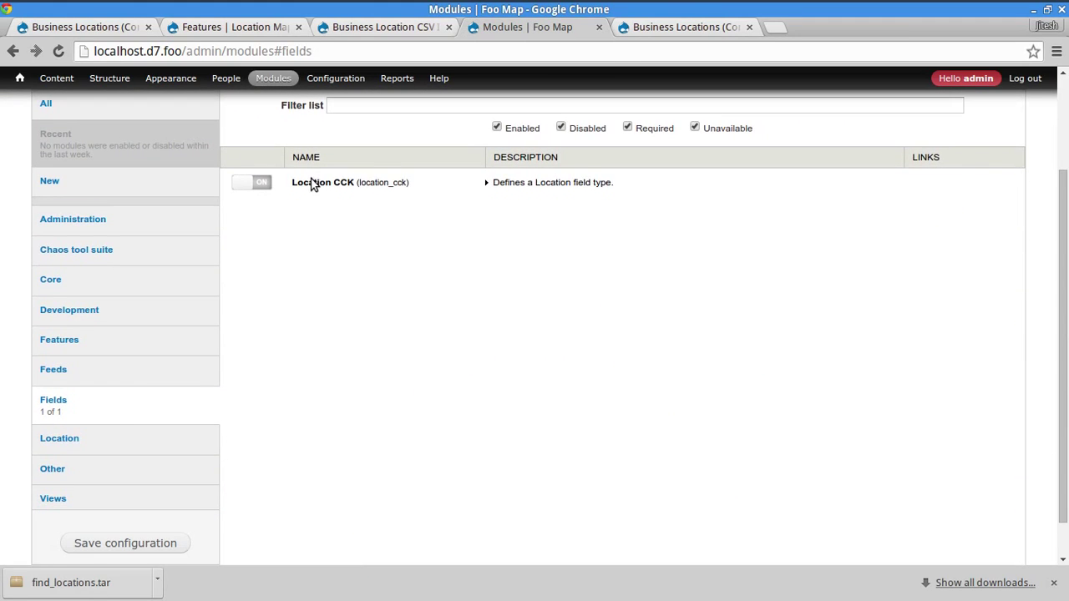
{"action": "left_click", "coordinate": [83, 382]}
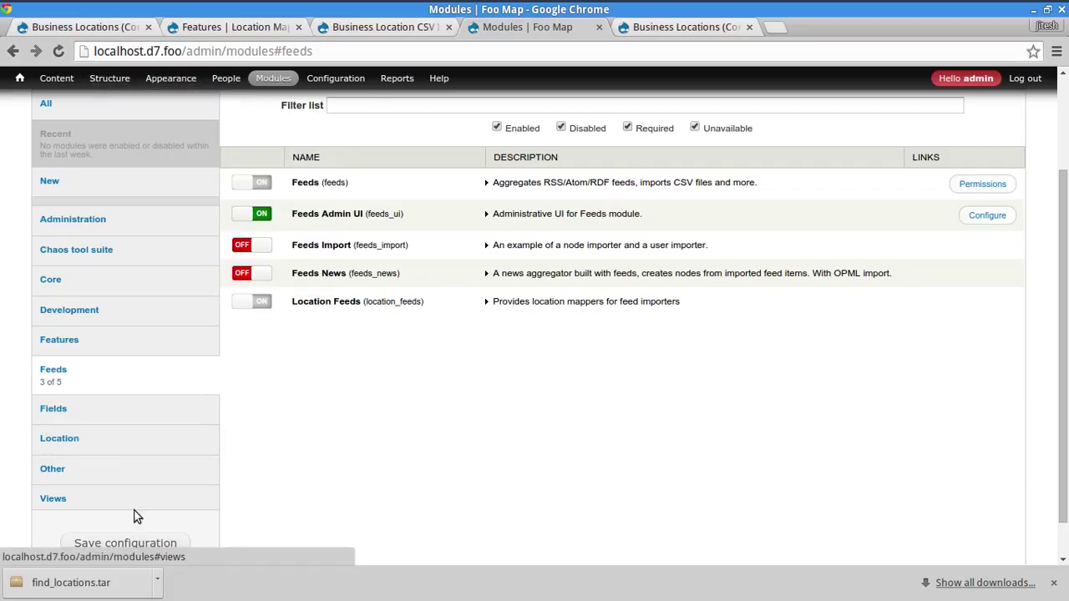
- Return to the Business Locations view editor, scrolled to the top
{"action": "left_click", "coordinate": [660, 27]}
{"action": "scroll", "coordinate": [165, 334], "scroll_direction": "up", "scroll_amount": 4}
{"action": "scroll", "coordinate": [166, 334], "scroll_direction": "up", "scroll_amount": 1}
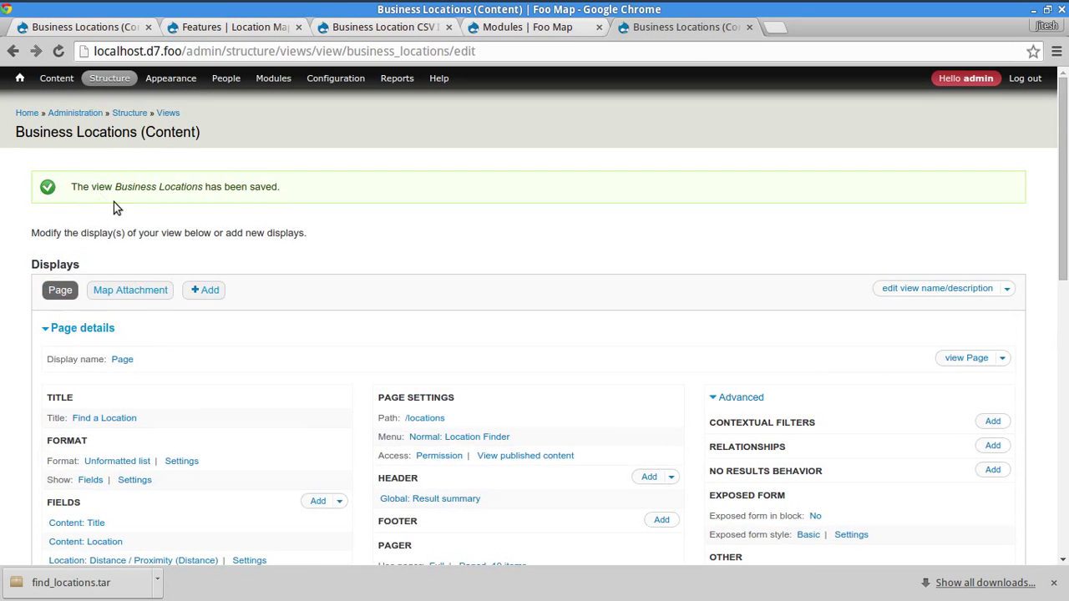
- Open the Map Attachment display of the Business Locations view to show its settings
{"action": "left_click", "coordinate": [130, 290]}
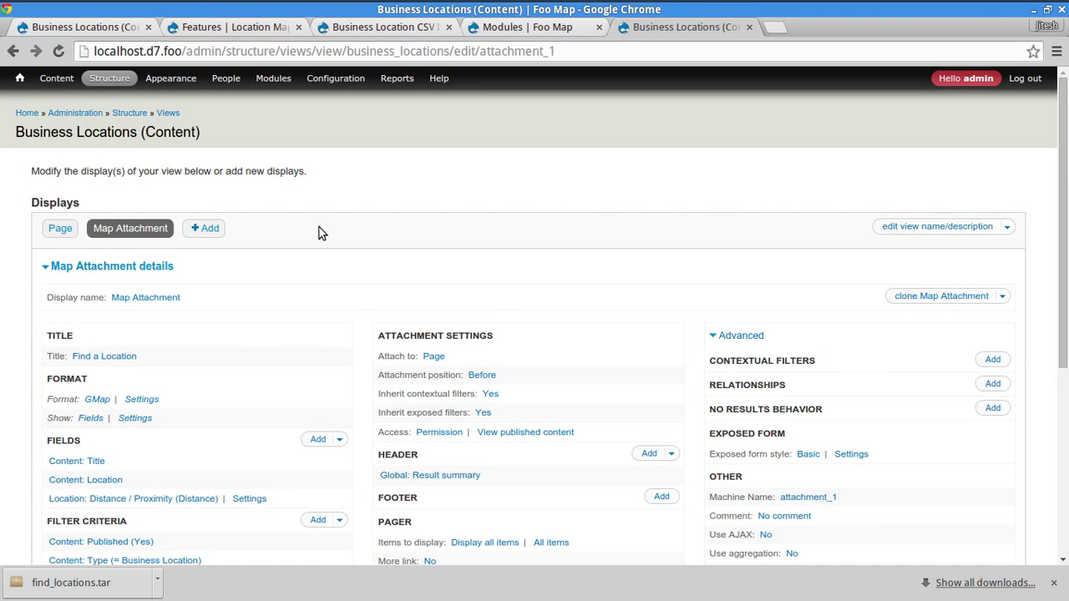
{"action": "left_click_drag", "start_coordinate": [47, 174], "coordinate": [222, 176]}
{"action": "left_click", "coordinate": [222, 175]}
{"action": "scroll", "coordinate": [443, 359], "scroll_direction": "down", "scroll_amount": 3}
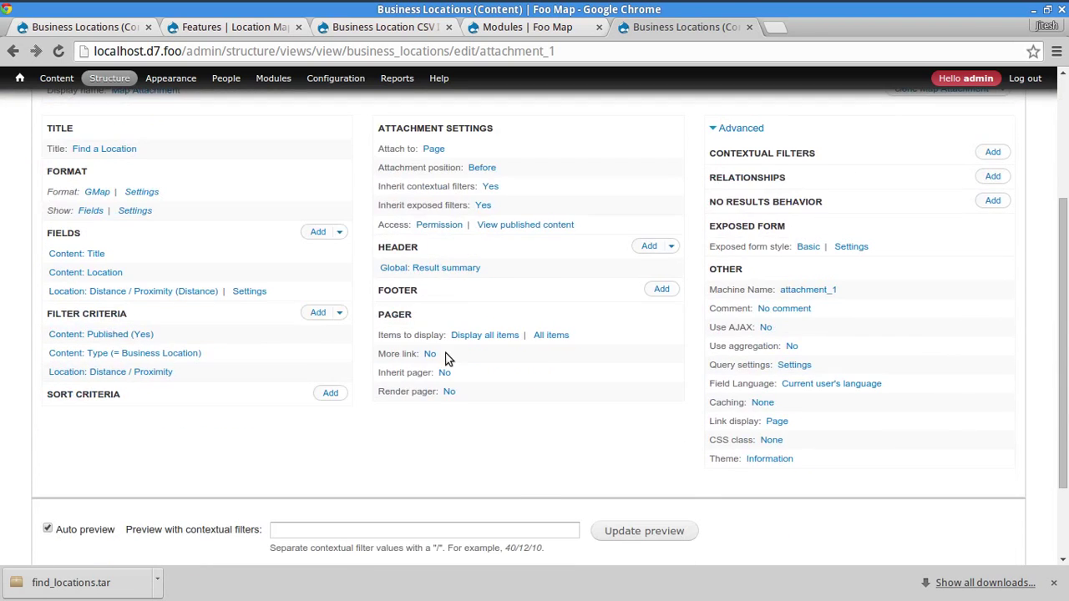
{"action": "scroll", "coordinate": [536, 478], "scroll_direction": "up", "scroll_amount": 2}
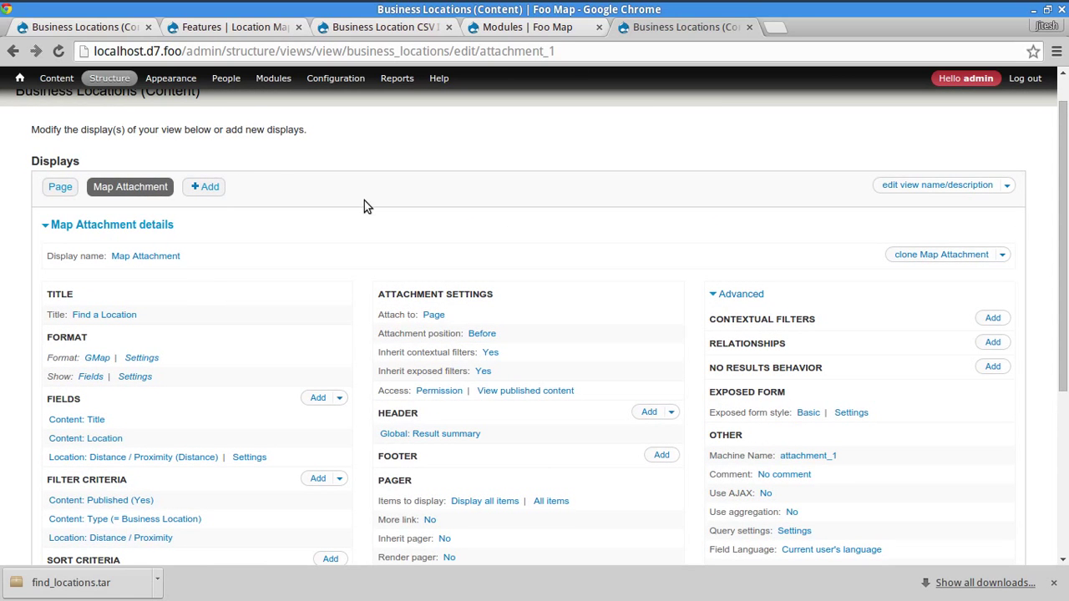
- Highlight the intro text about modifying the display to point it out
{"action": "left_click_drag", "start_coordinate": [45, 128], "coordinate": [136, 140]}
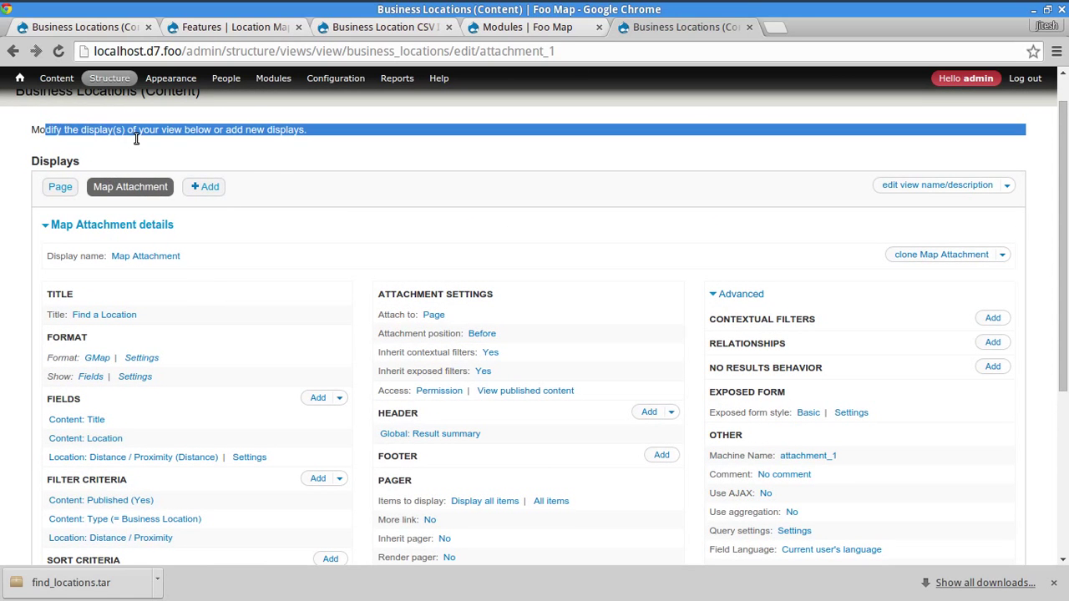
{"action": "left_click", "coordinate": [137, 140]}
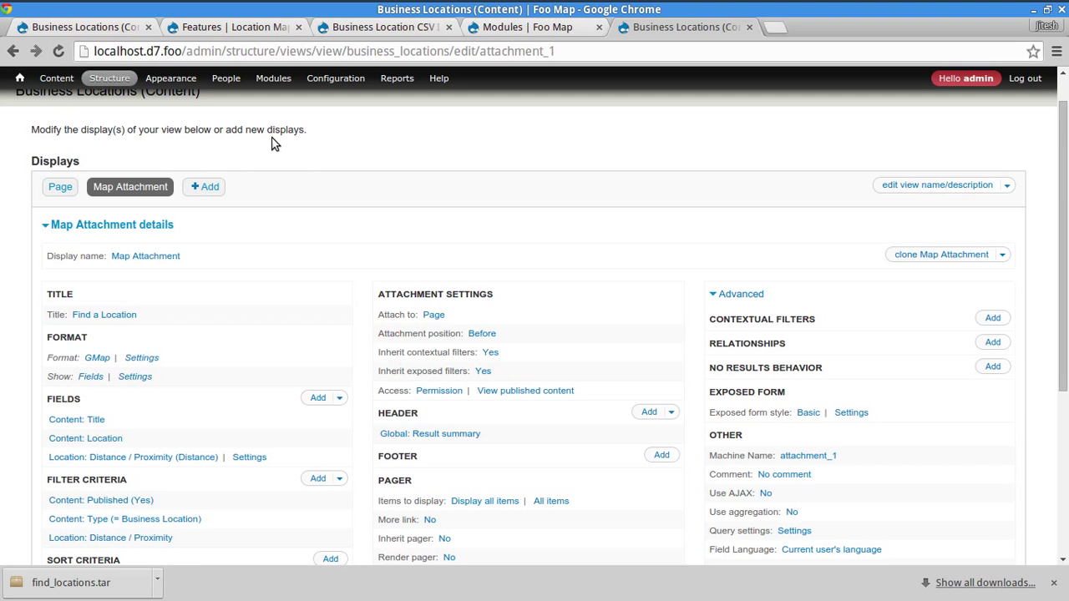
{"action": "scroll", "coordinate": [606, 274], "scroll_direction": "up", "scroll_amount": 1}
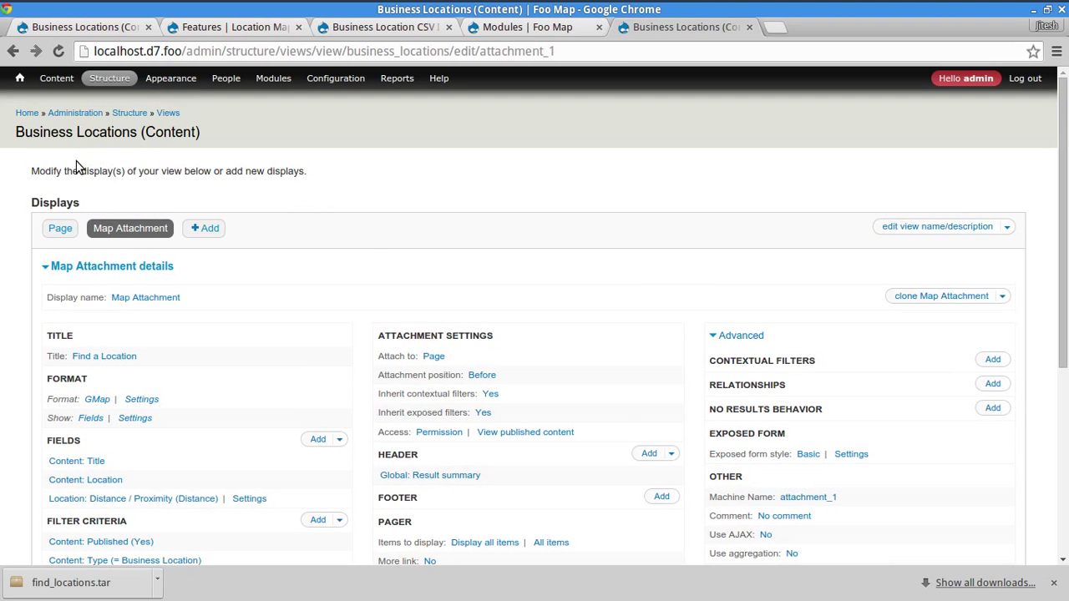
{"action": "double_click", "coordinate": [49, 172]}
{"action": "left_click_drag", "start_coordinate": [49, 172], "coordinate": [113, 172]}
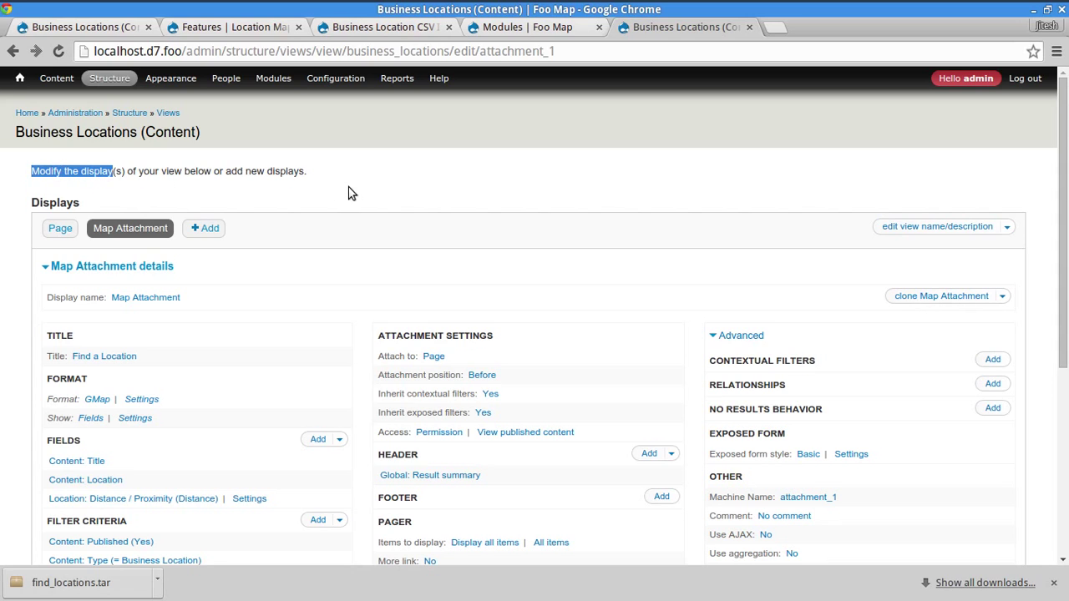
{"action": "left_click", "coordinate": [292, 170]}
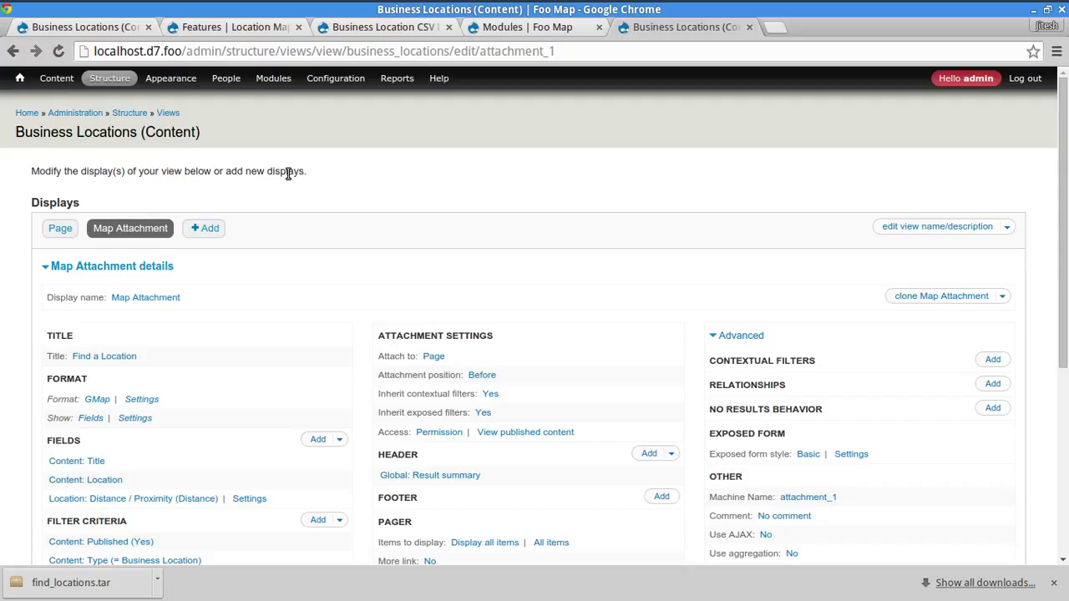